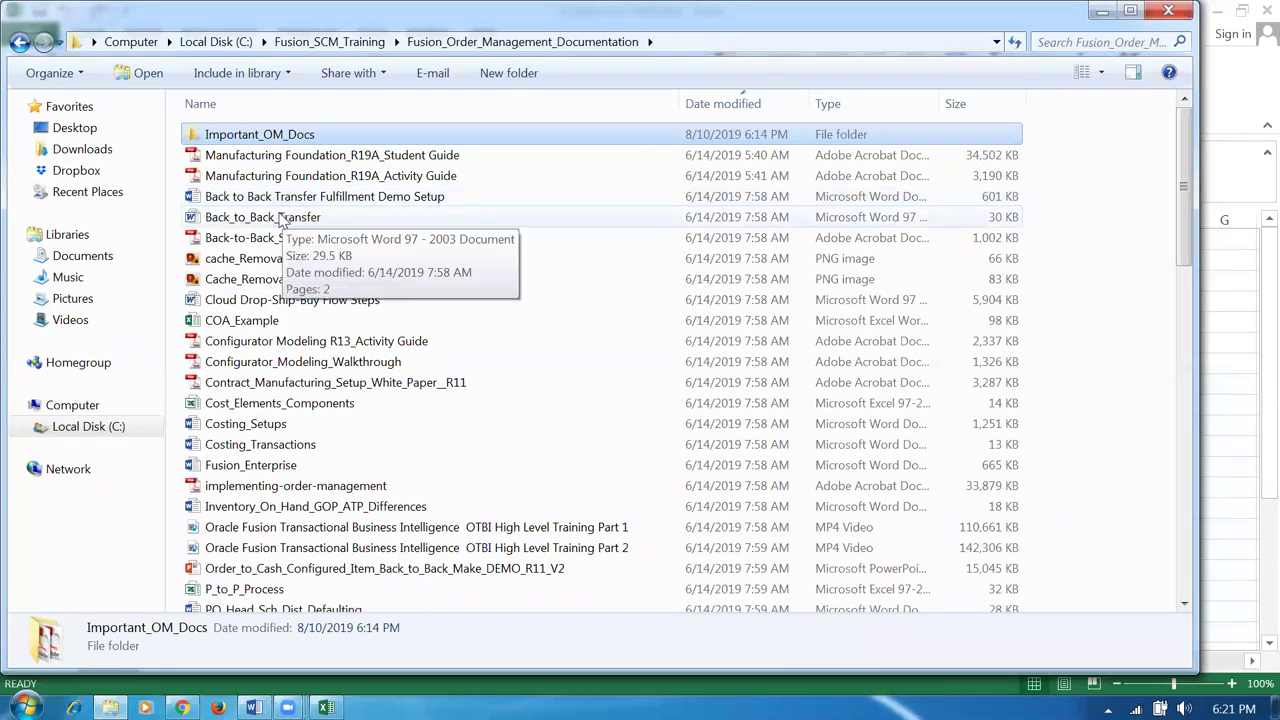
Open the Advanced_Shipping document from the Important_OM_Docs folder in Word.
{"action": "double_click", "coordinate": [284, 138]}
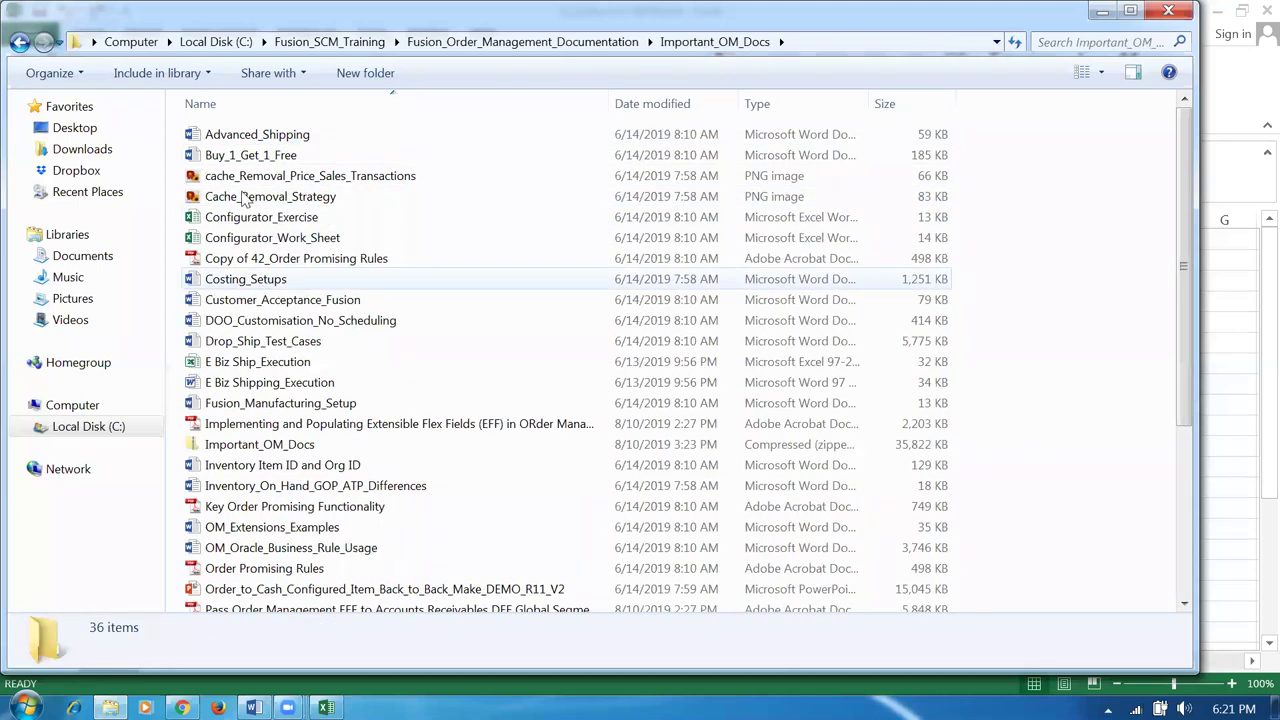
{"action": "left_click", "coordinate": [287, 143]}
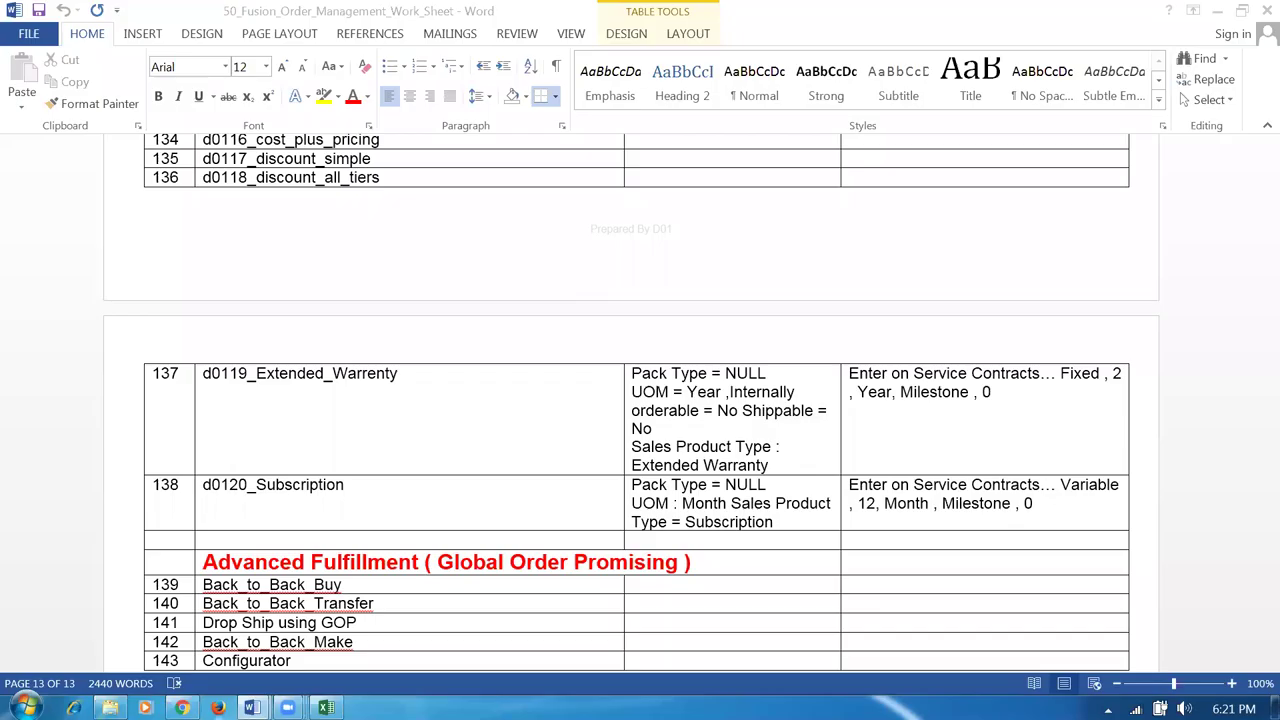
Maximize the Advanced_Shipping document and highlight the lot numbers 101 and 102.
{"action": "mouse_move", "coordinate": [251, 708]}
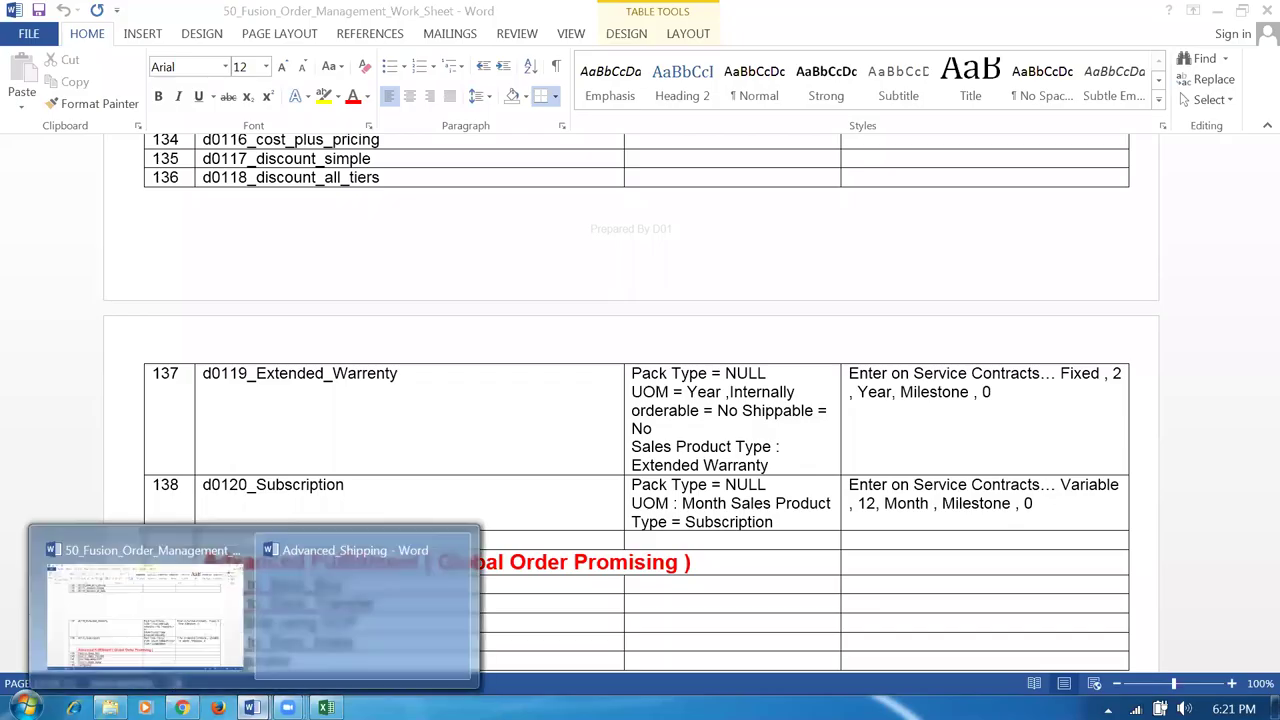
{"action": "right_click", "coordinate": [332, 643]}
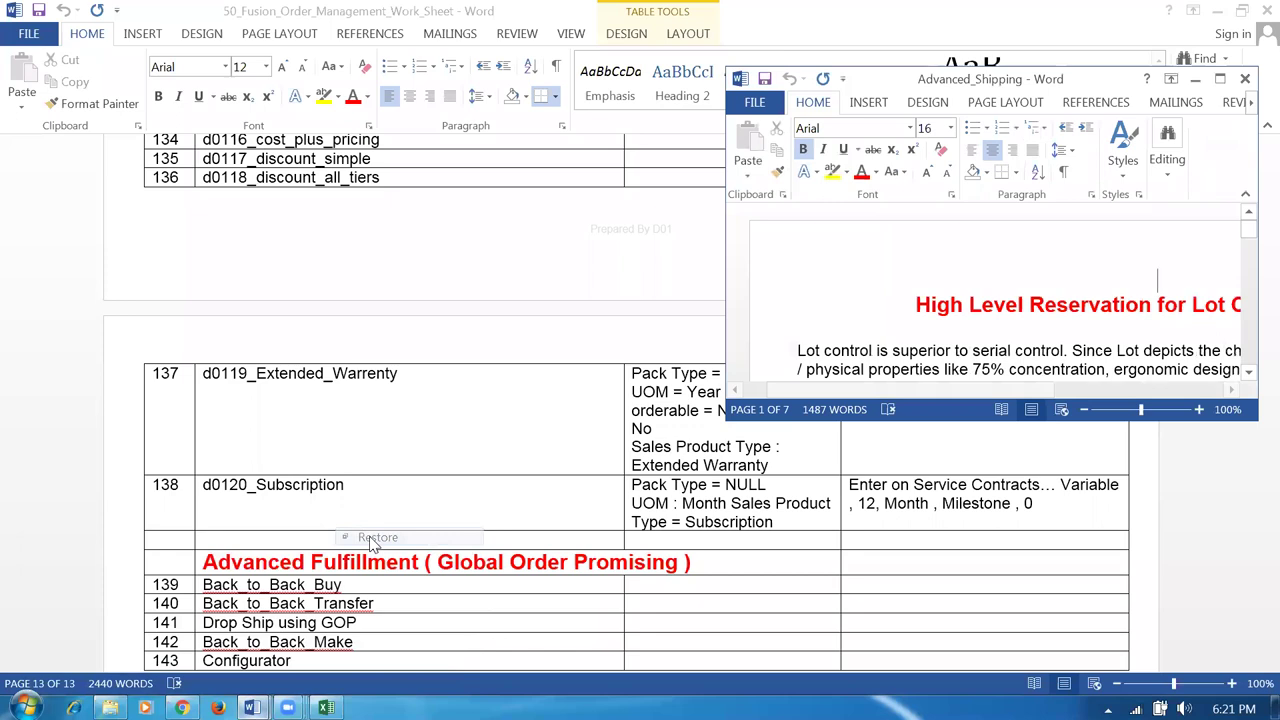
{"action": "left_click", "coordinate": [370, 538]}
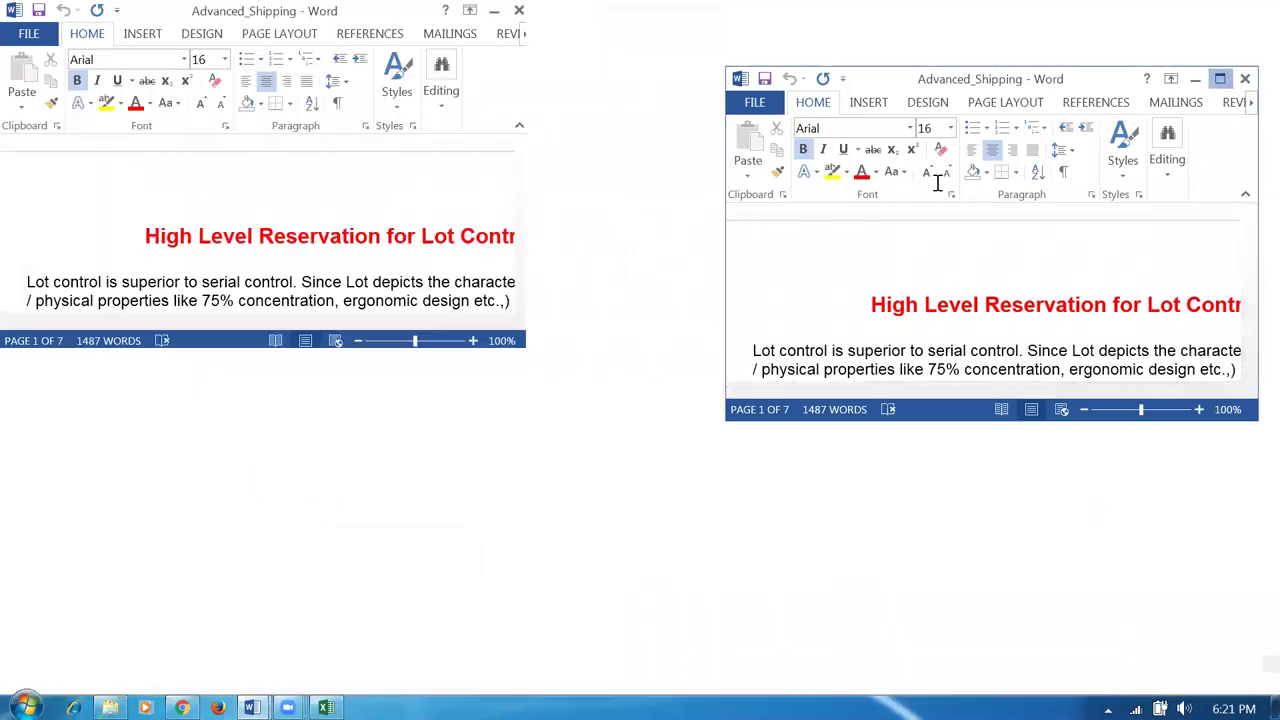
{"action": "left_click", "coordinate": [1220, 79]}
{"action": "left_click", "coordinate": [565, 413]}
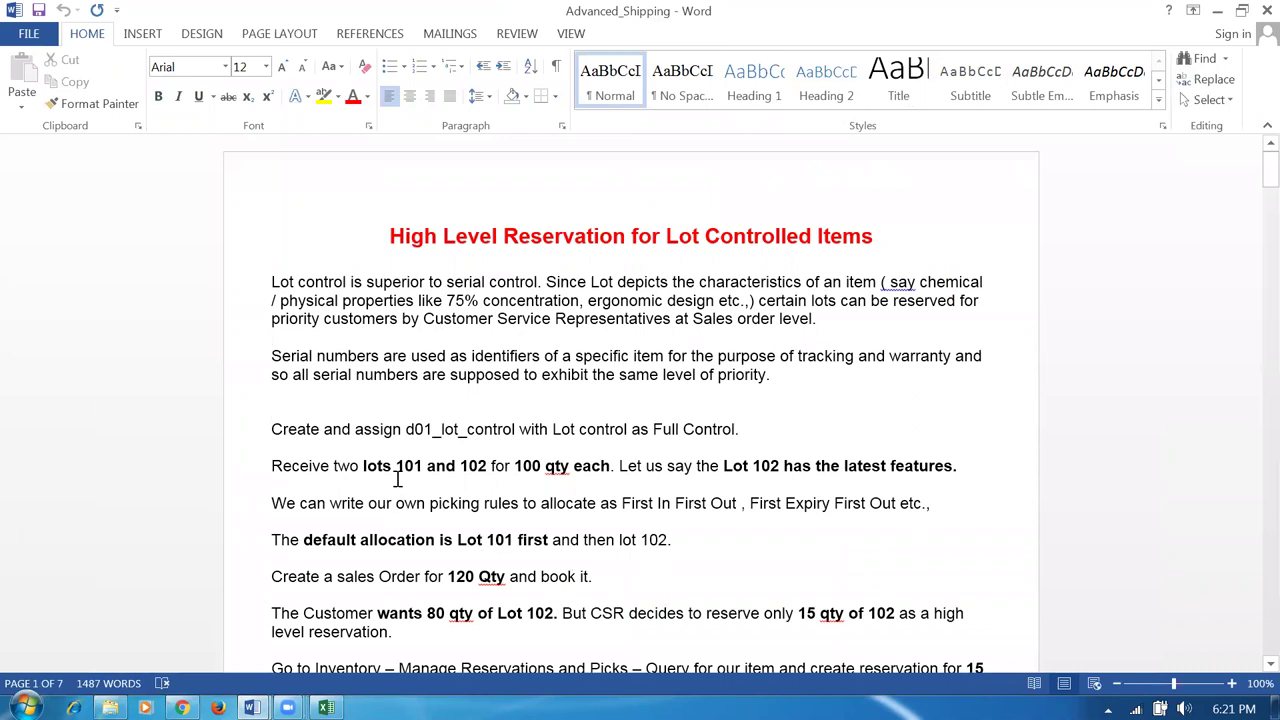
{"action": "left_click_drag", "start_coordinate": [398, 467], "coordinate": [482, 477]}
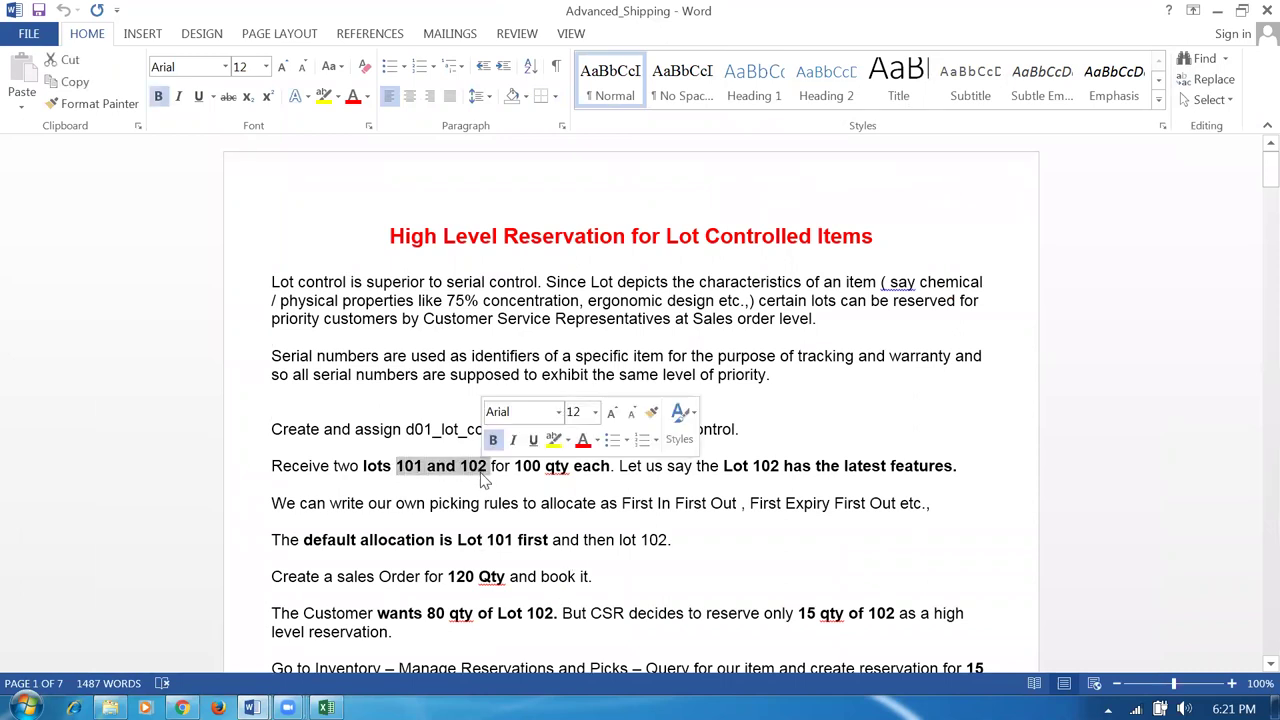
Check the Order Management sheet, then bring the Oracle Inventory Management page forward.
{"action": "key", "text": "alt+Tab"}
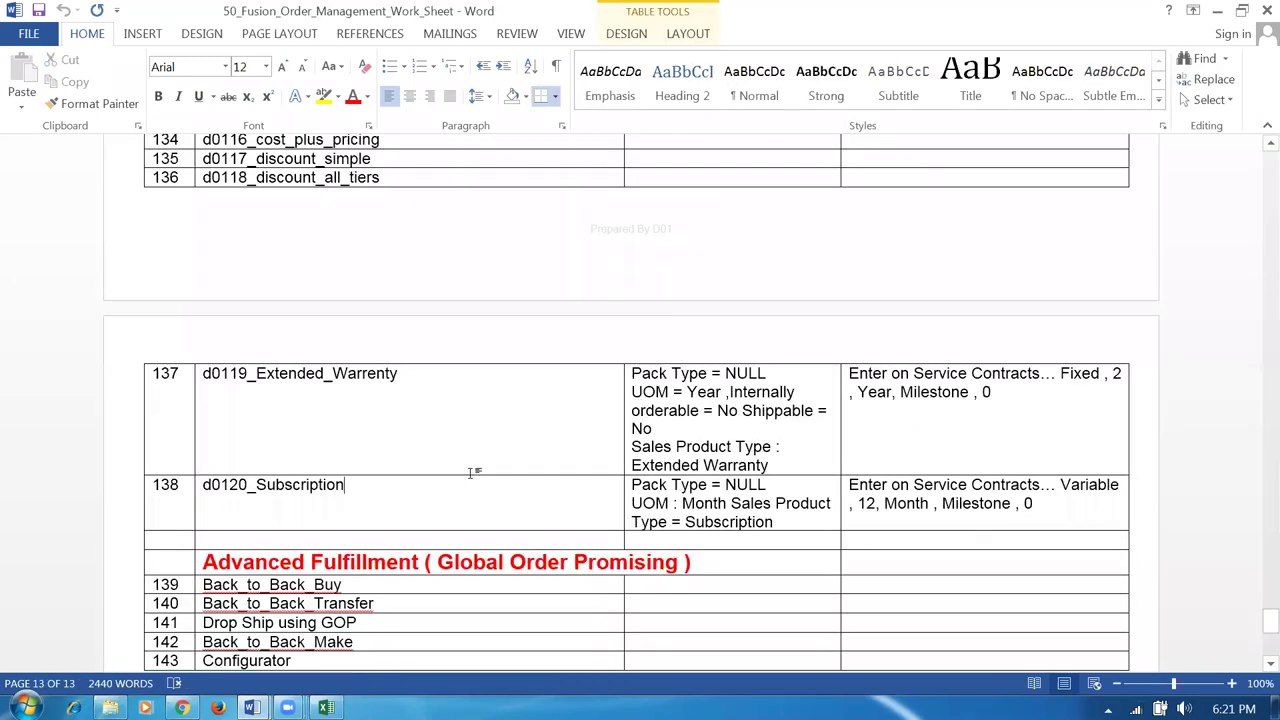
{"action": "key", "text": "alt+Tab"}
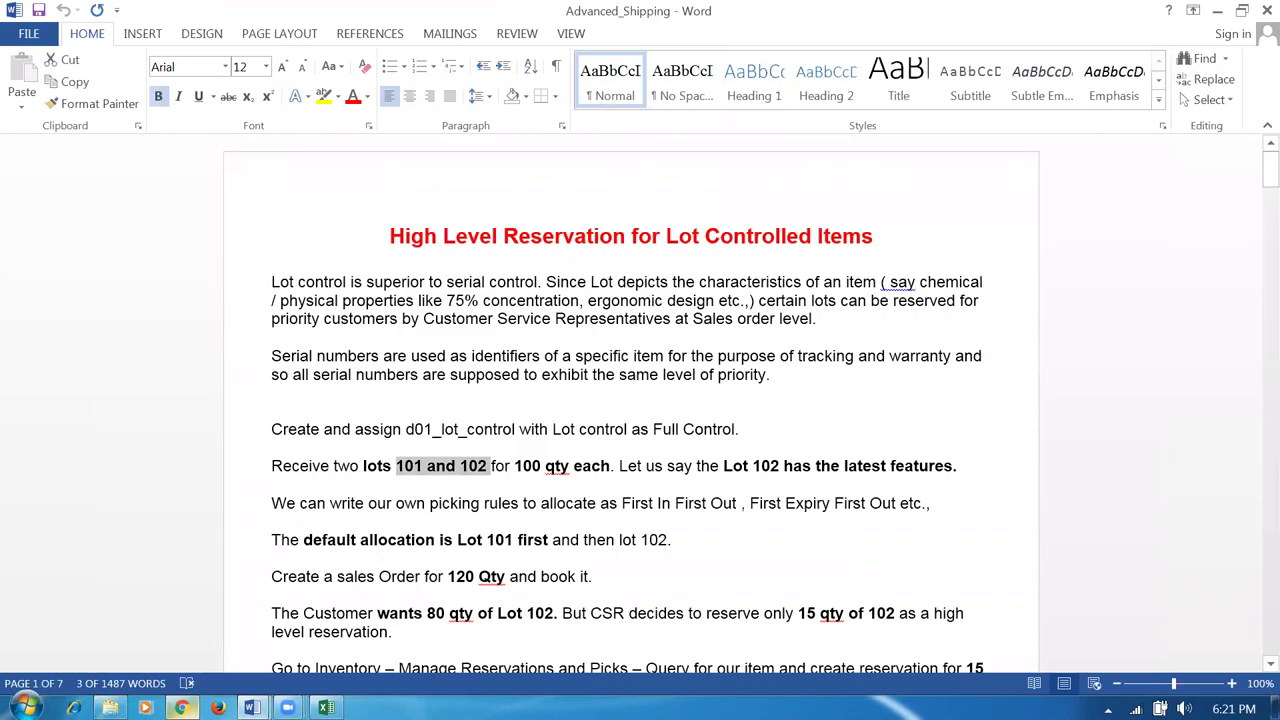
{"action": "left_click", "coordinate": [182, 707]}
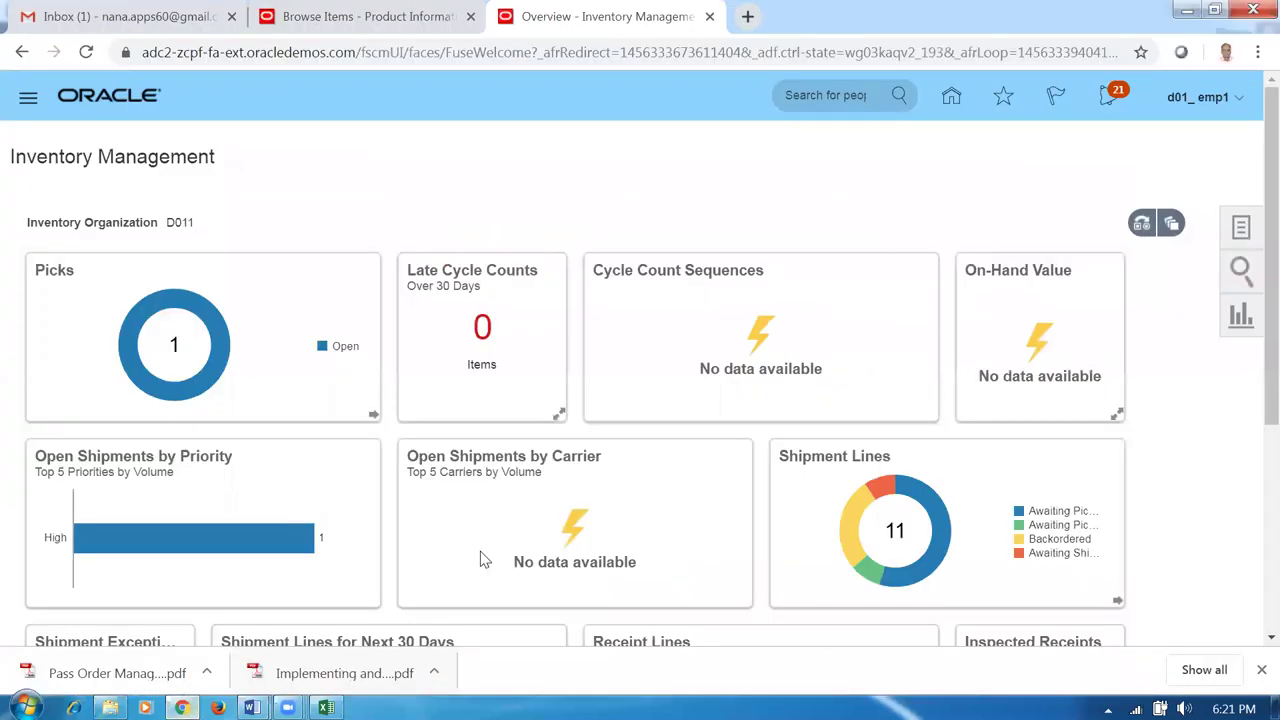
Go Home to Supply Chain Execution > Inventory Management and start a Create Miscellaneous Transaction for D011.
{"action": "left_click", "coordinate": [950, 97]}
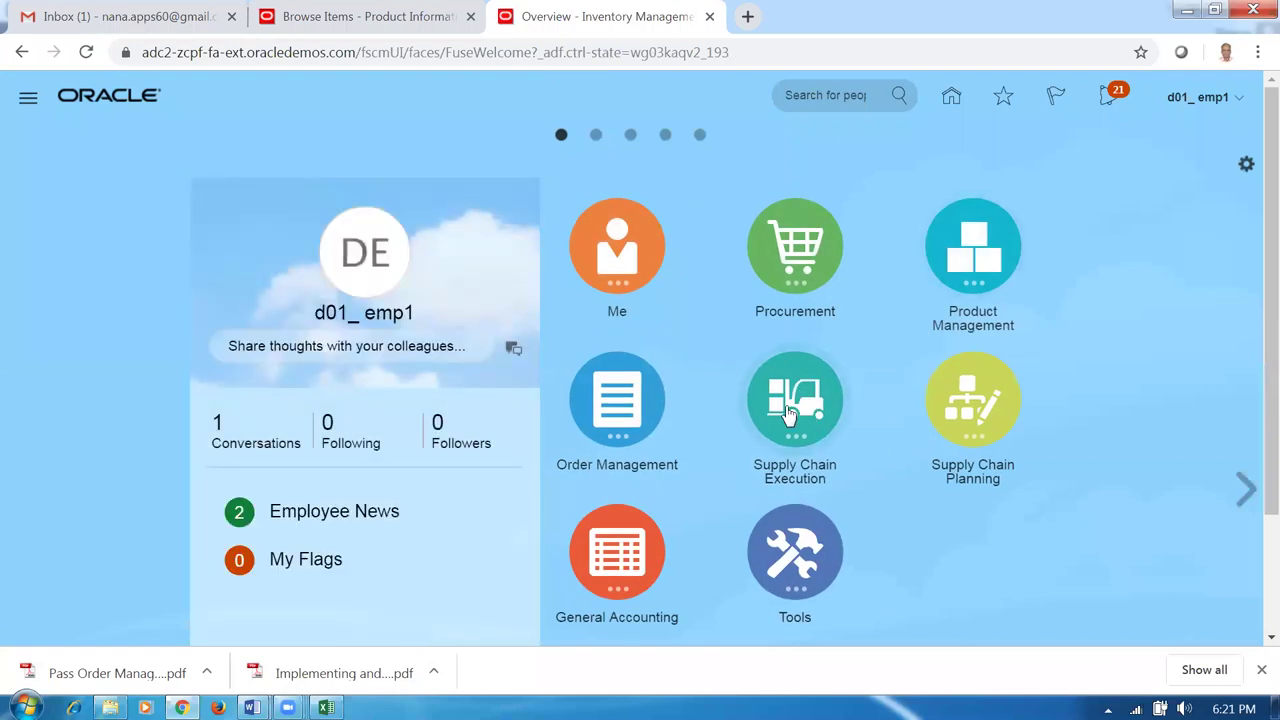
{"action": "left_click", "coordinate": [788, 414]}
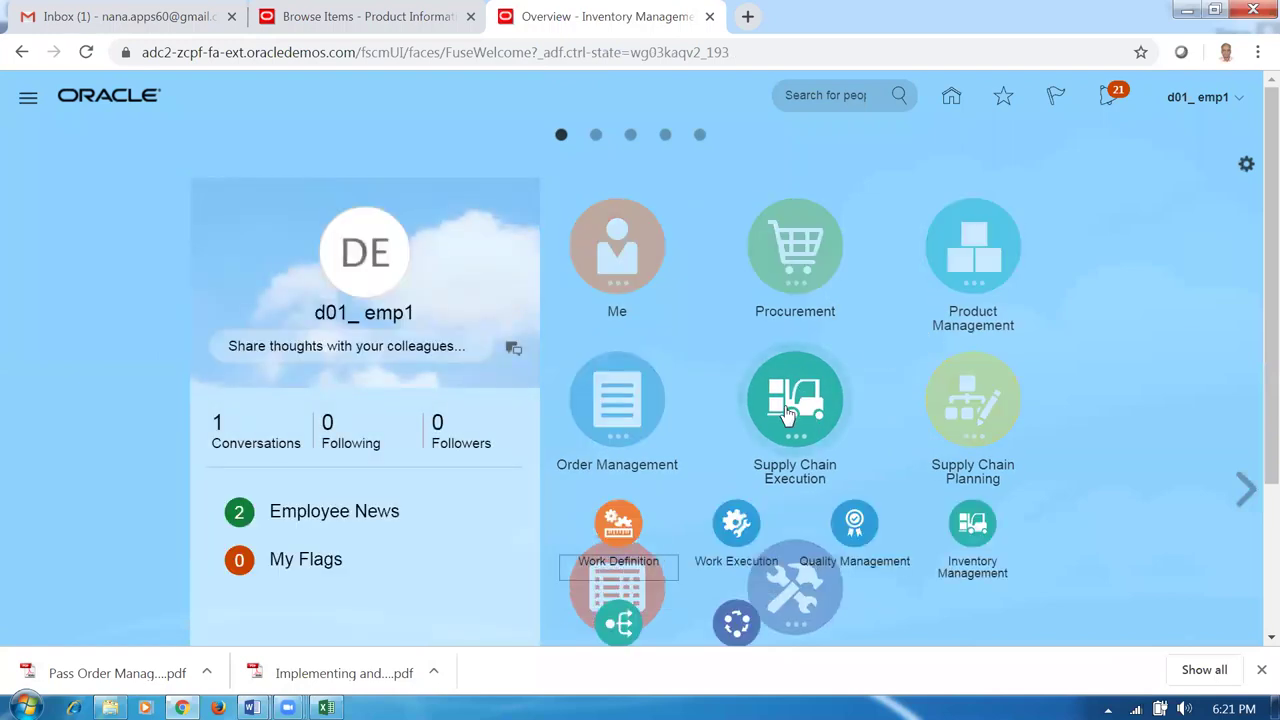
{"action": "left_click", "coordinate": [962, 527]}
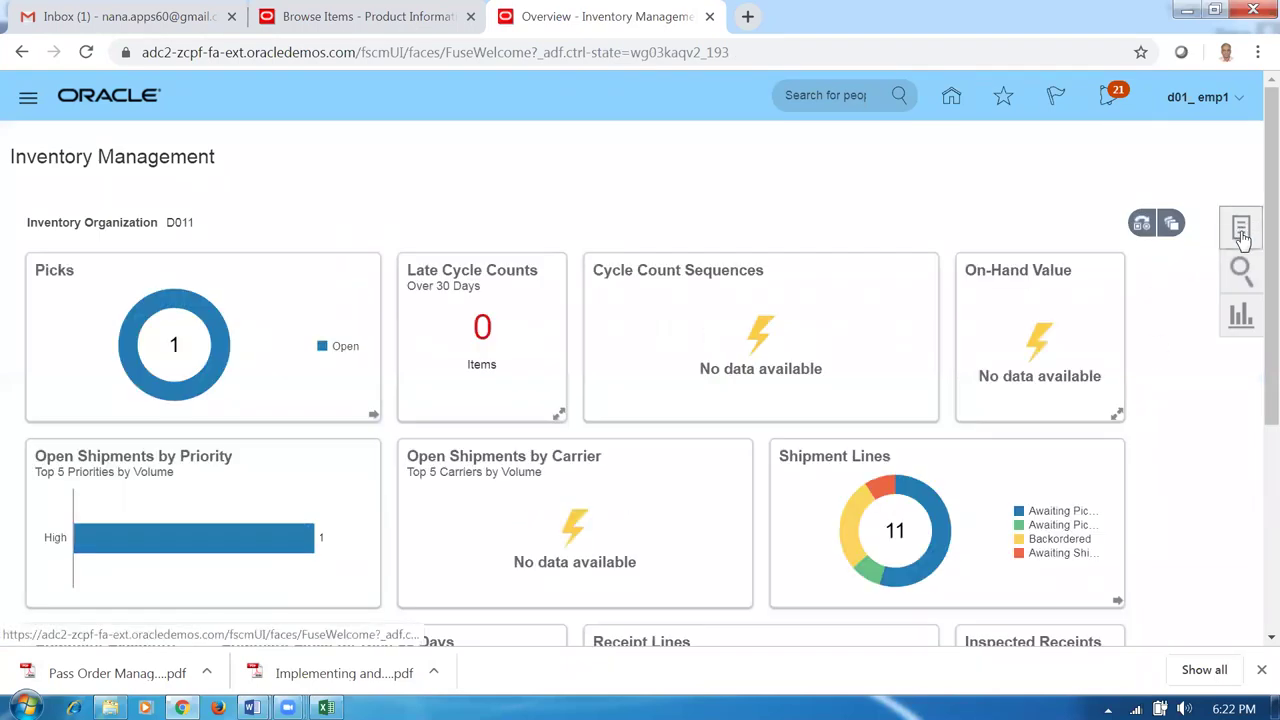
{"action": "left_click", "coordinate": [1241, 232]}
{"action": "left_click", "coordinate": [1168, 216]}
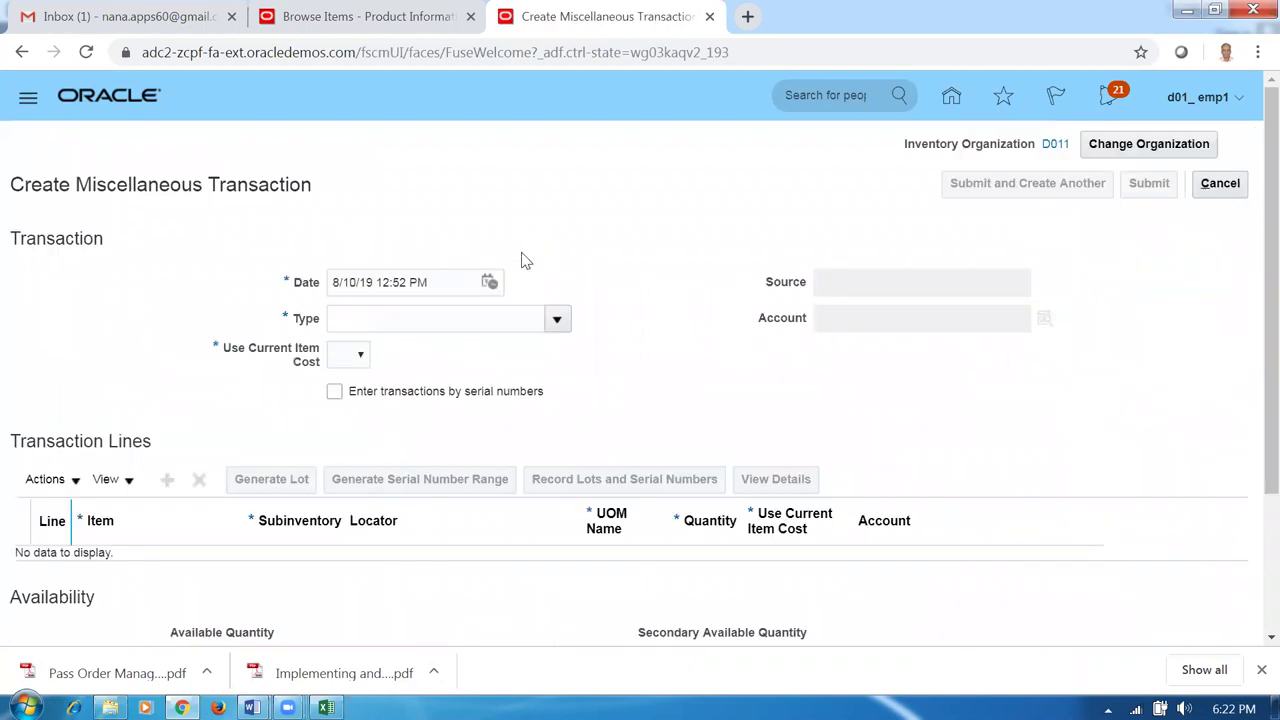
Set the transaction to Miscellaneous Receipt, account 10-100-1000, Use Current Item Cost Yes.
{"action": "left_click", "coordinate": [556, 320]}
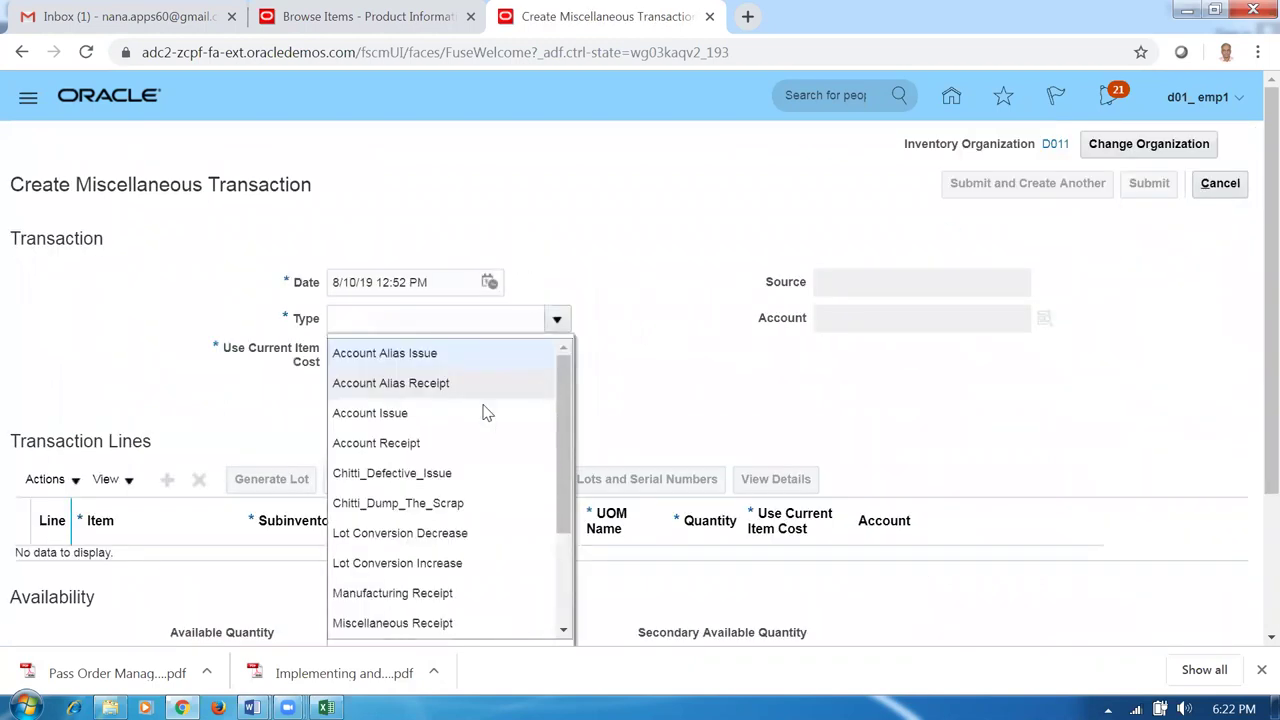
{"action": "scroll", "coordinate": [565, 513], "scroll_direction": "down", "scroll_amount": 1}
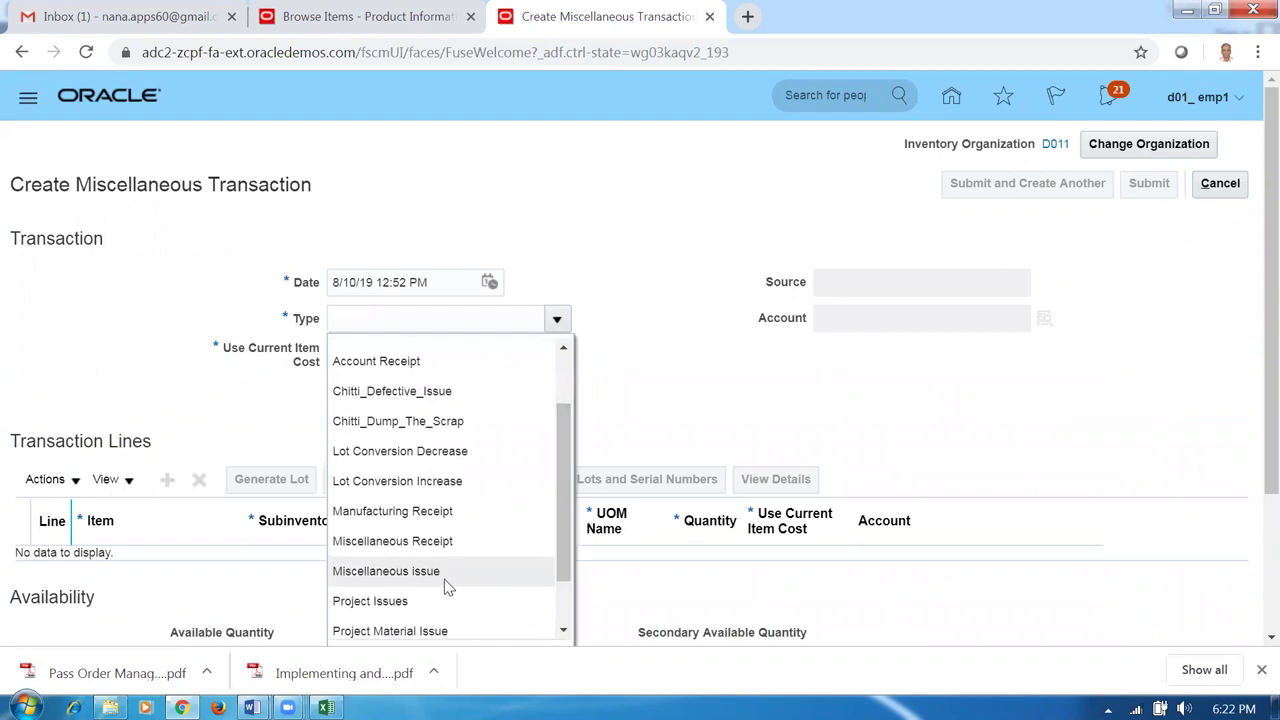
{"action": "left_click", "coordinate": [443, 537]}
{"action": "left_click", "coordinate": [884, 312]}
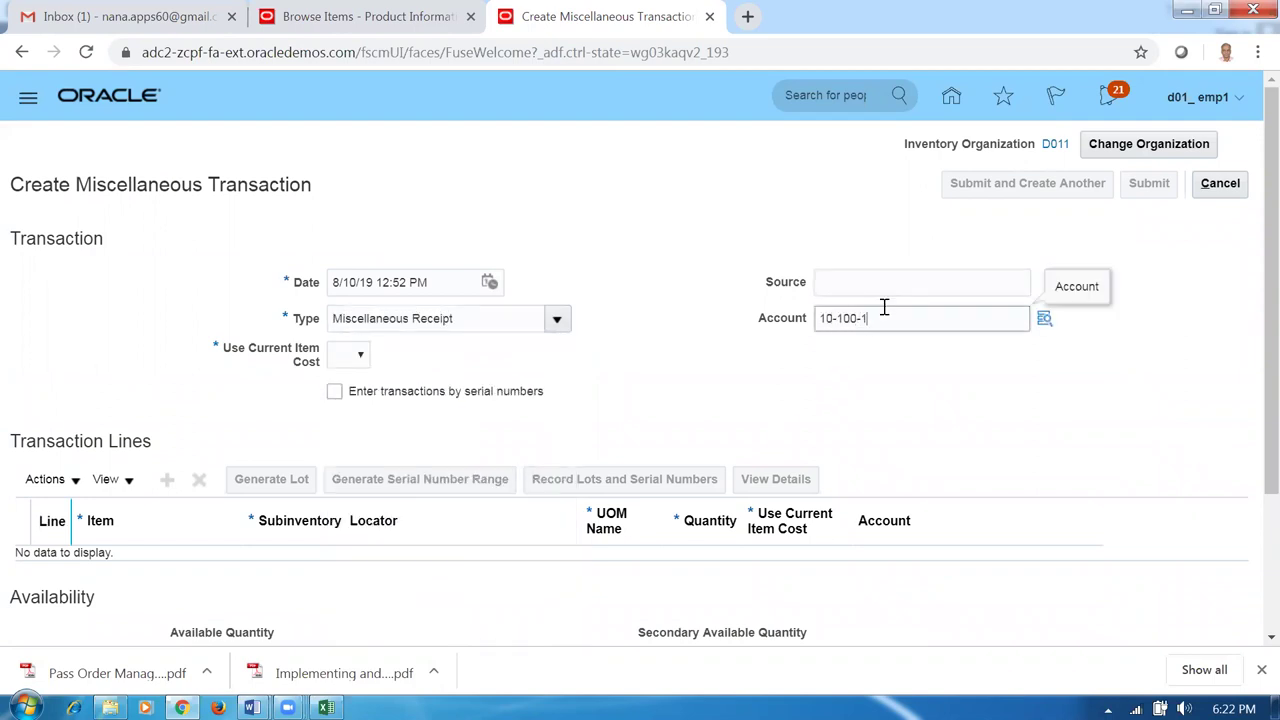
{"action": "left_click", "coordinate": [358, 362]}
{"action": "left_click", "coordinate": [362, 407]}
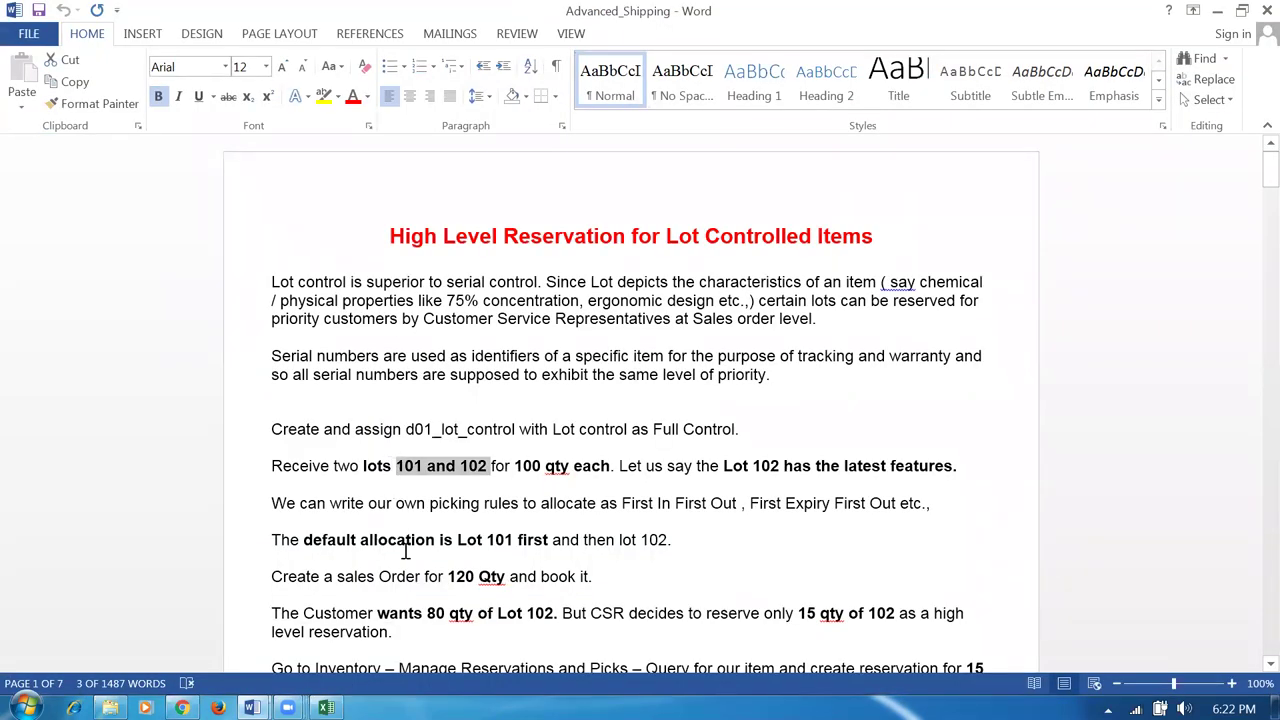
Enter item d0102_lot_control in subinventory d011_FGS on line 1 and open its details.
{"action": "key", "text": "alt+Tab"}
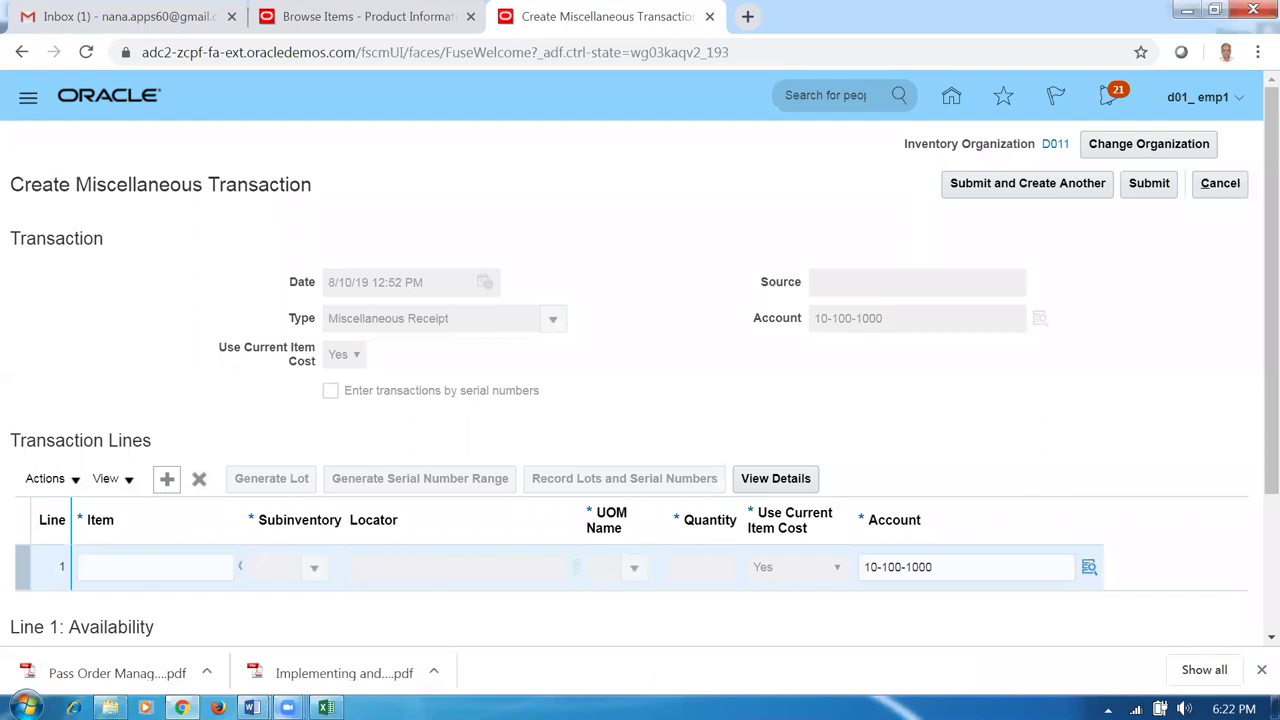
{"action": "left_click", "coordinate": [326, 707]}
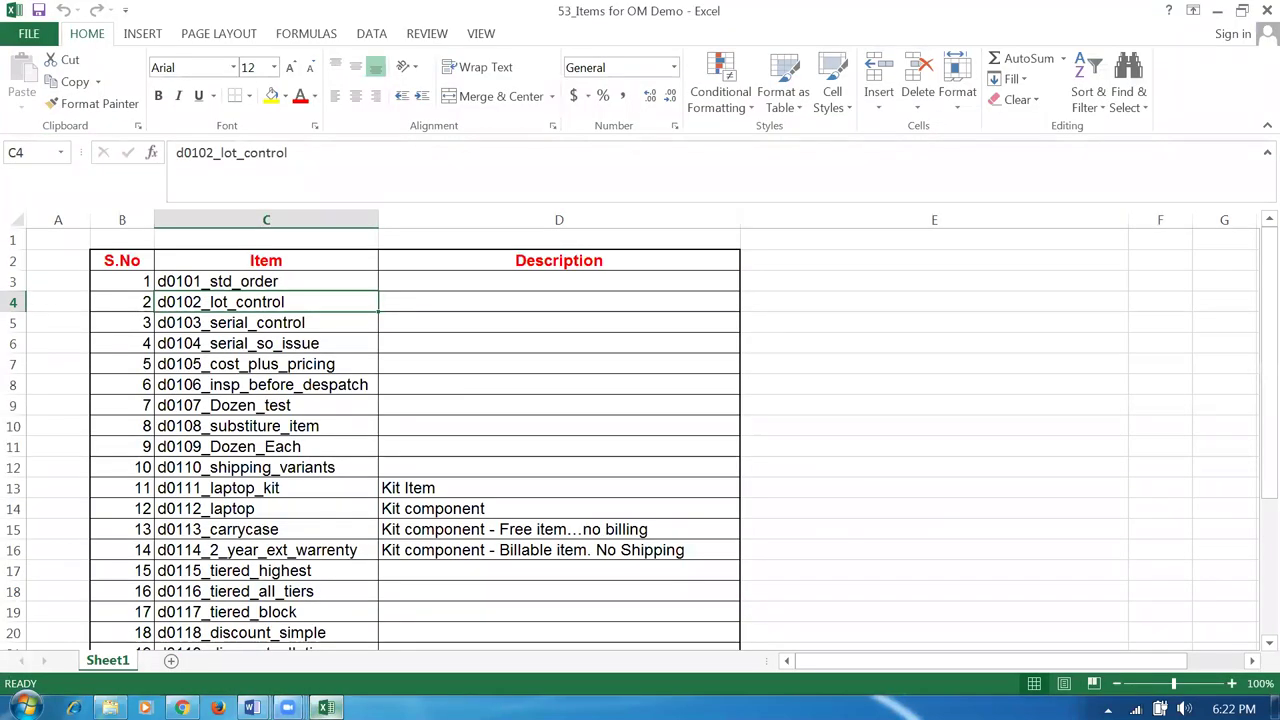
{"action": "key", "text": "alt+Tab"}
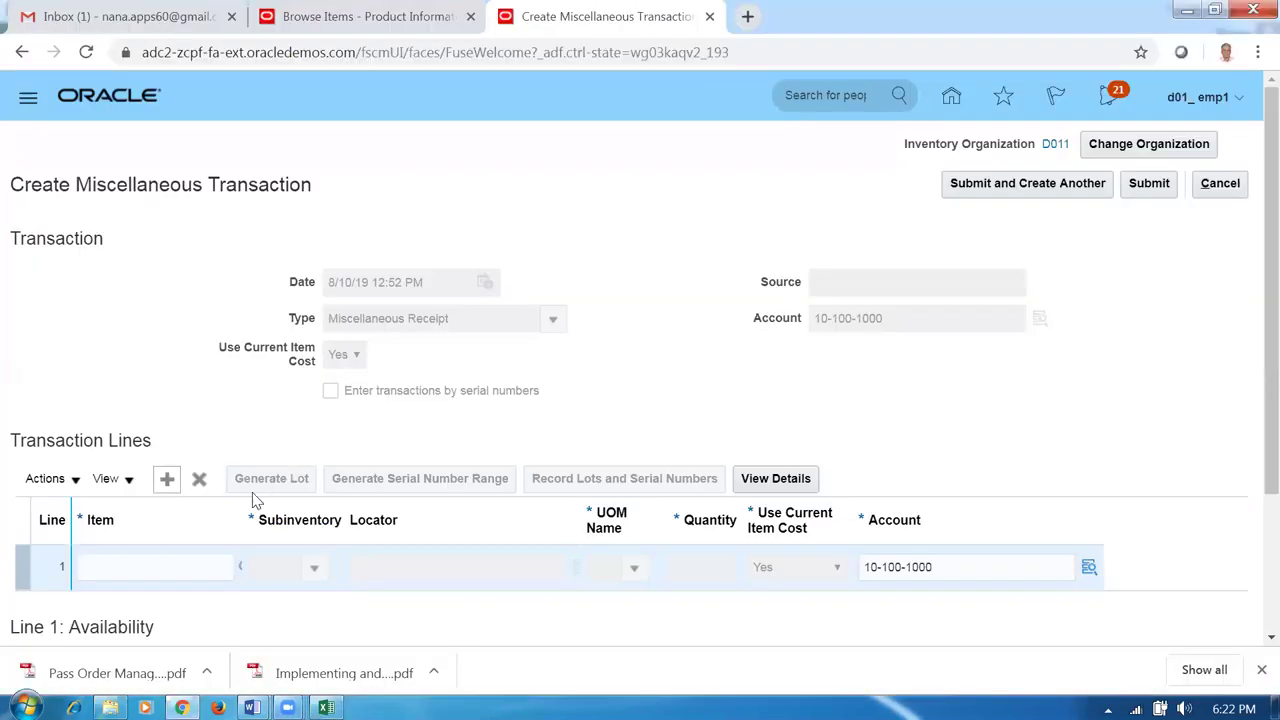
{"action": "left_click", "coordinate": [186, 574]}
{"action": "type", "text": "d0102"}
{"action": "key", "text": "Tab"}
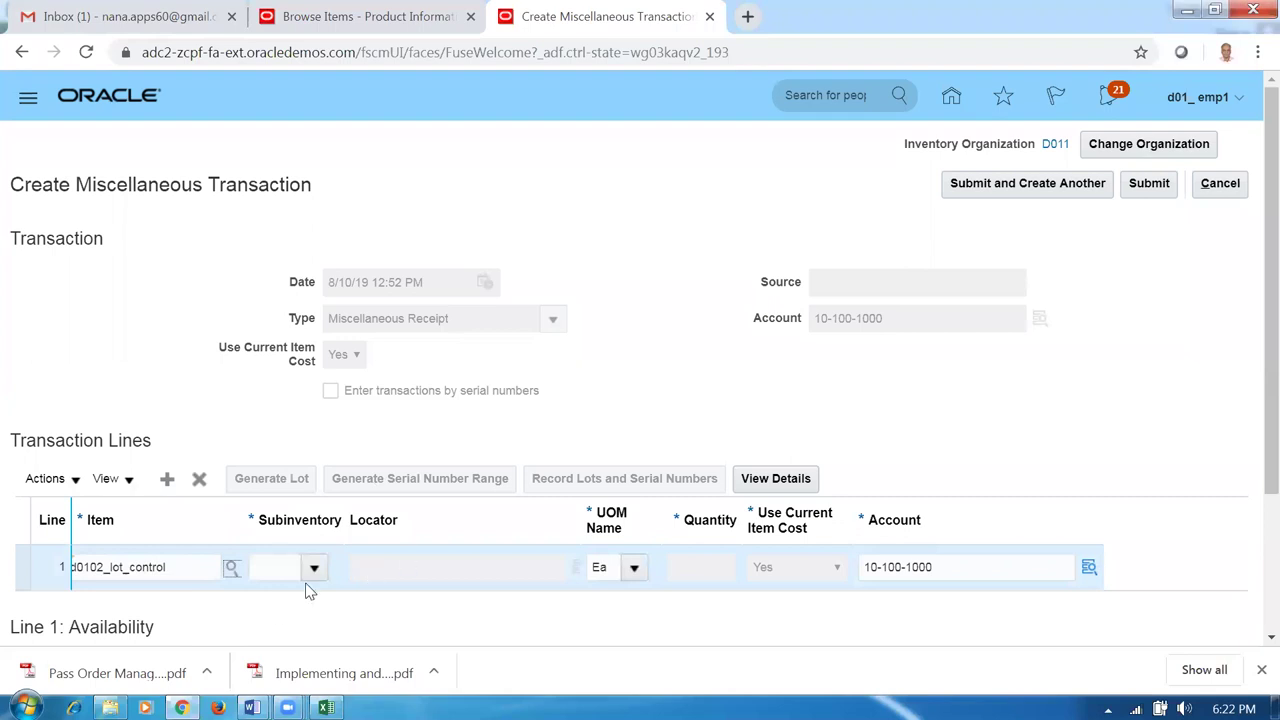
{"action": "left_click", "coordinate": [314, 569]}
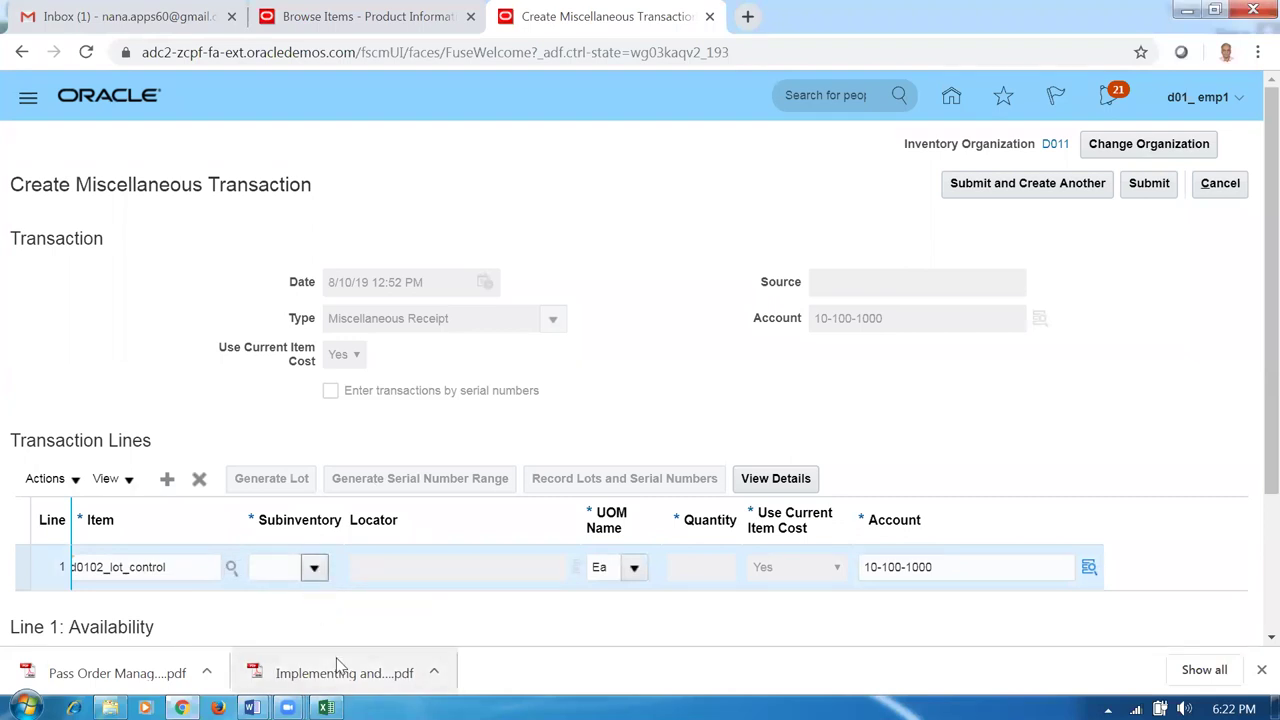
{"action": "left_click", "coordinate": [301, 484]}
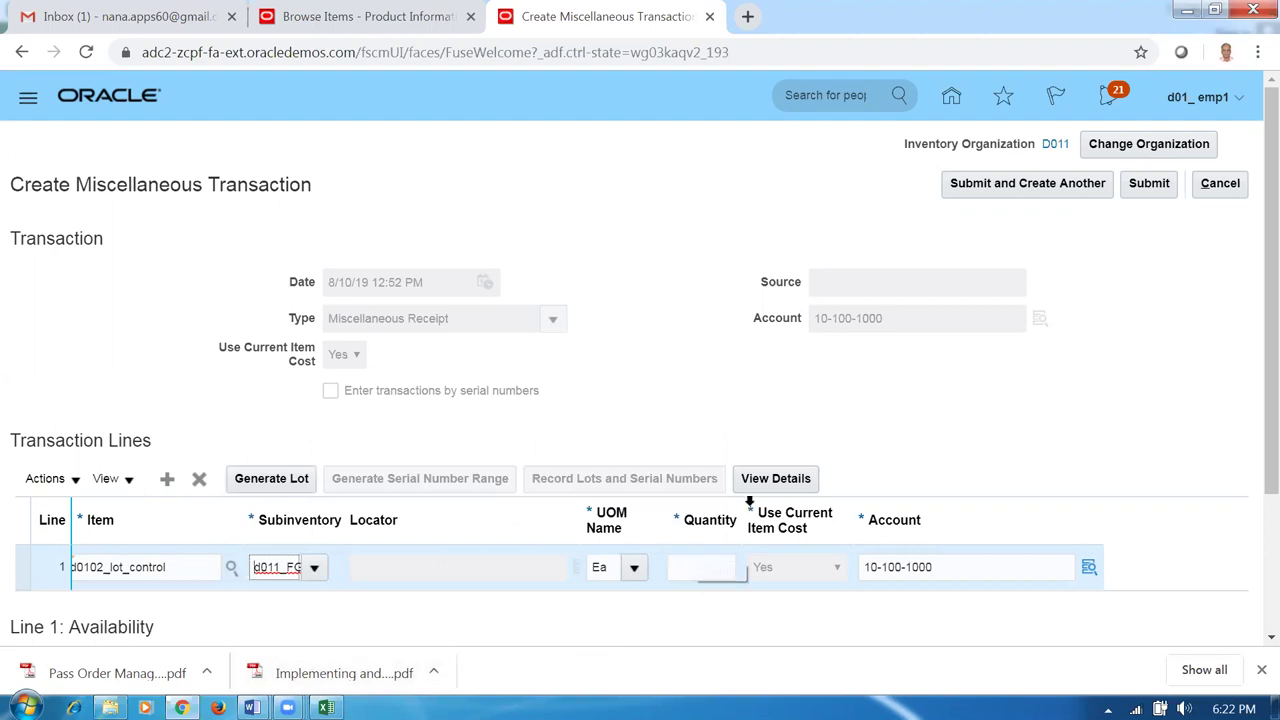
{"action": "left_click", "coordinate": [775, 478]}
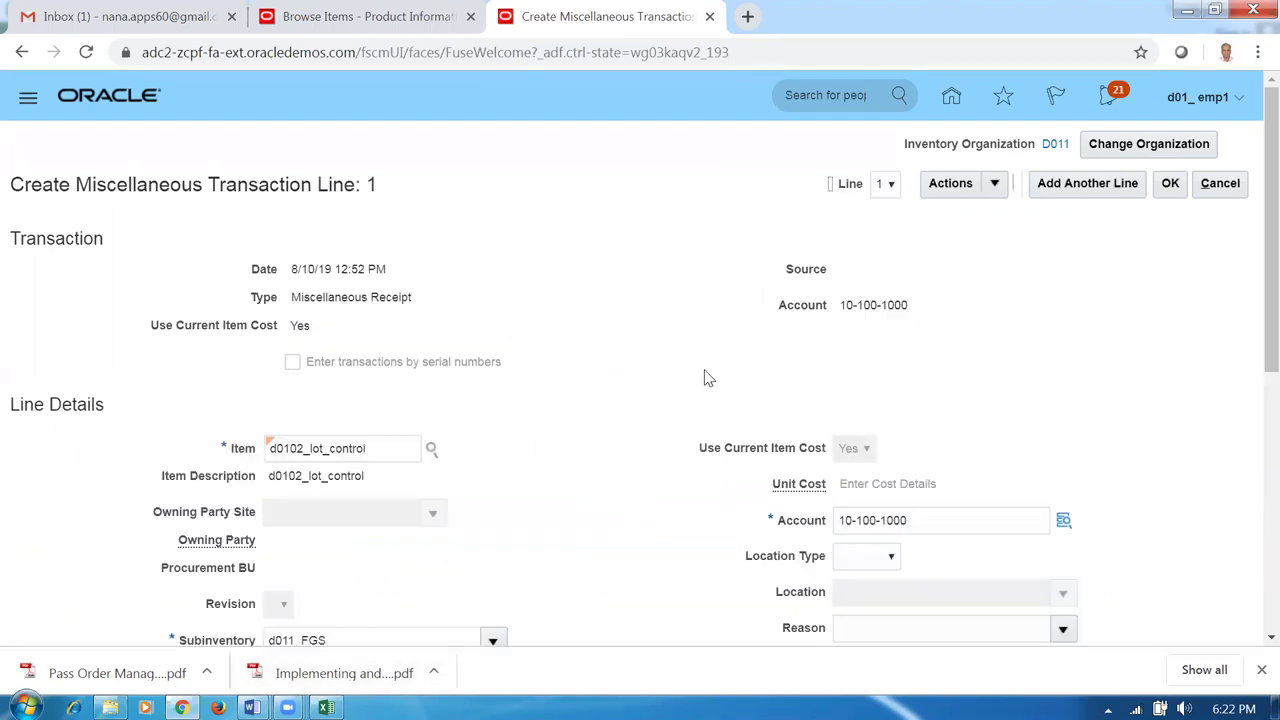
Give the line lot 101 and quantity 100, confirm it, and add a blank line.
{"action": "scroll", "coordinate": [563, 440], "scroll_direction": "down", "scroll_amount": 4}
{"action": "scroll", "coordinate": [565, 449], "scroll_direction": "down", "scroll_amount": 2}
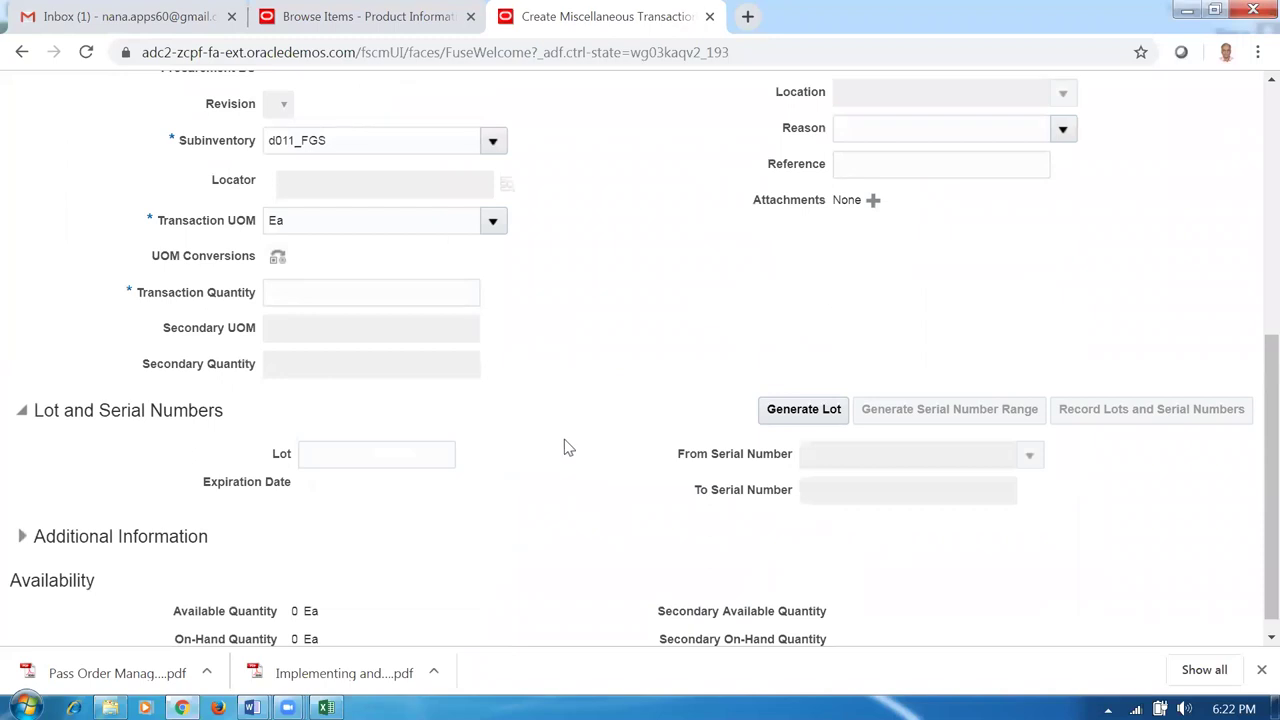
{"action": "left_click", "coordinate": [326, 458]}
{"action": "key", "text": "Tab"}
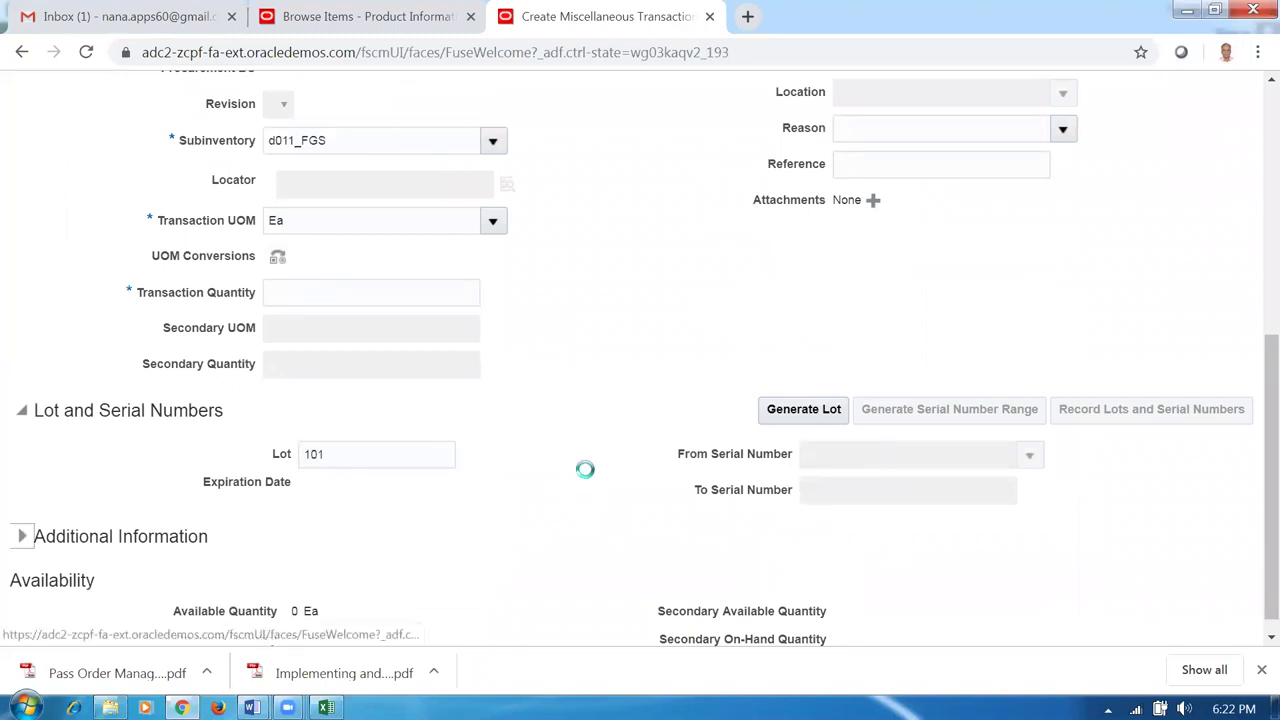
{"action": "left_click", "coordinate": [368, 295]}
{"action": "type", "text": "100"}
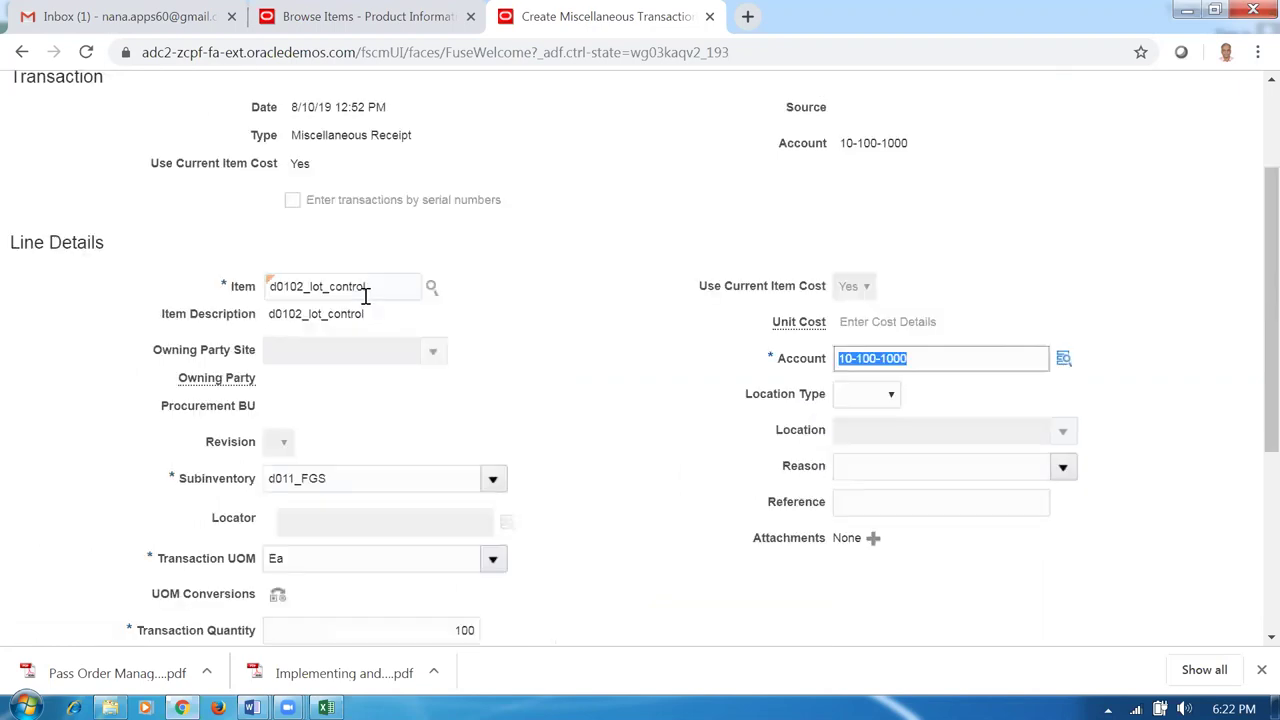
{"action": "key", "text": "Tab"}
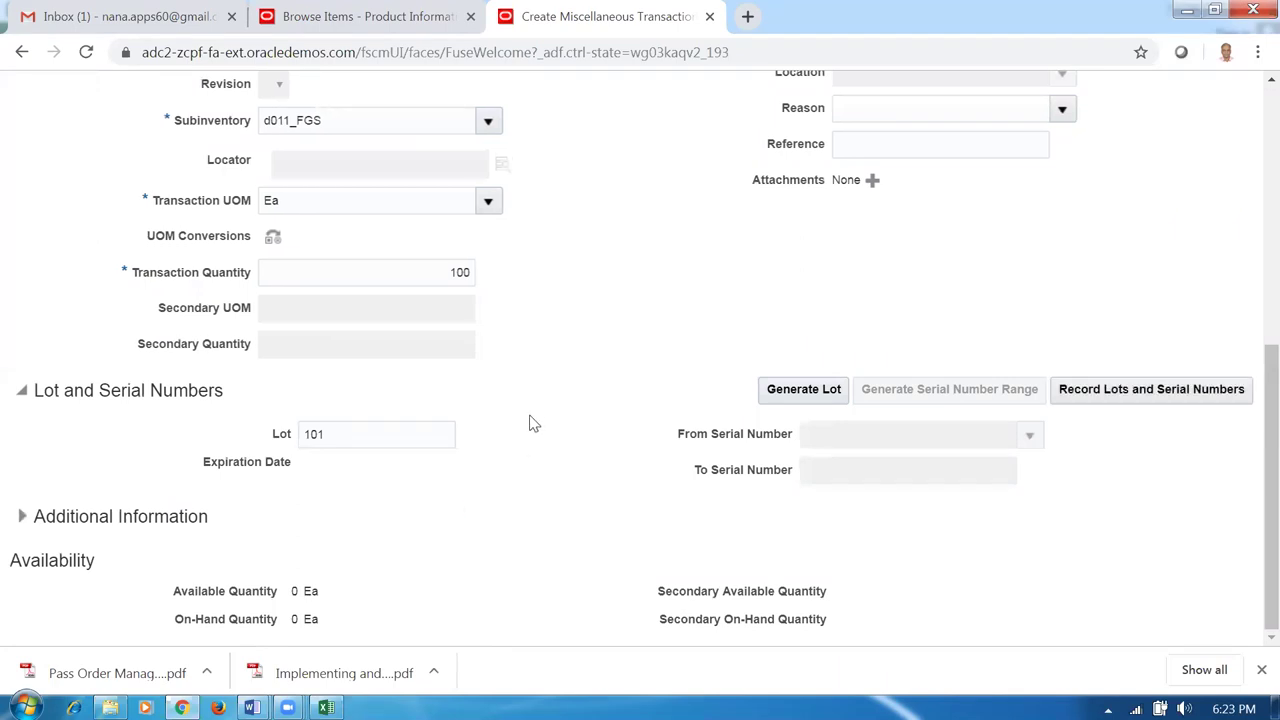
{"action": "scroll", "coordinate": [537, 419], "scroll_direction": "up", "scroll_amount": 10}
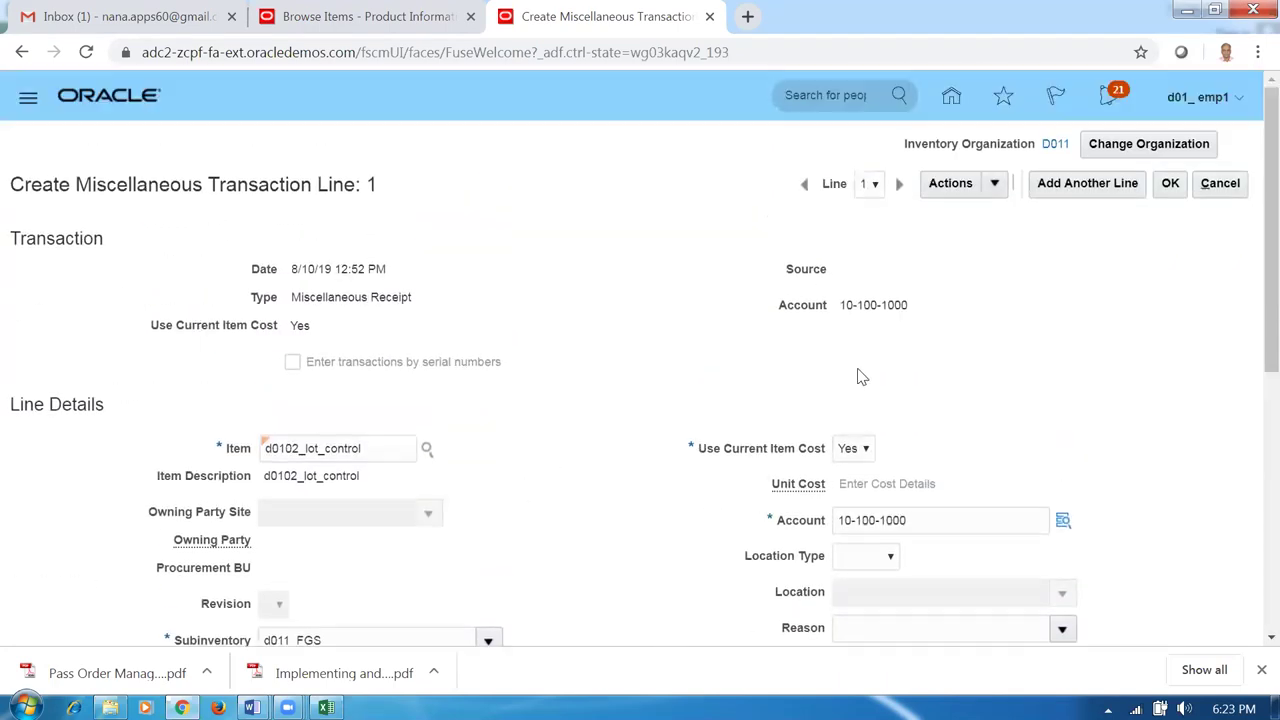
{"action": "left_click", "coordinate": [1172, 184]}
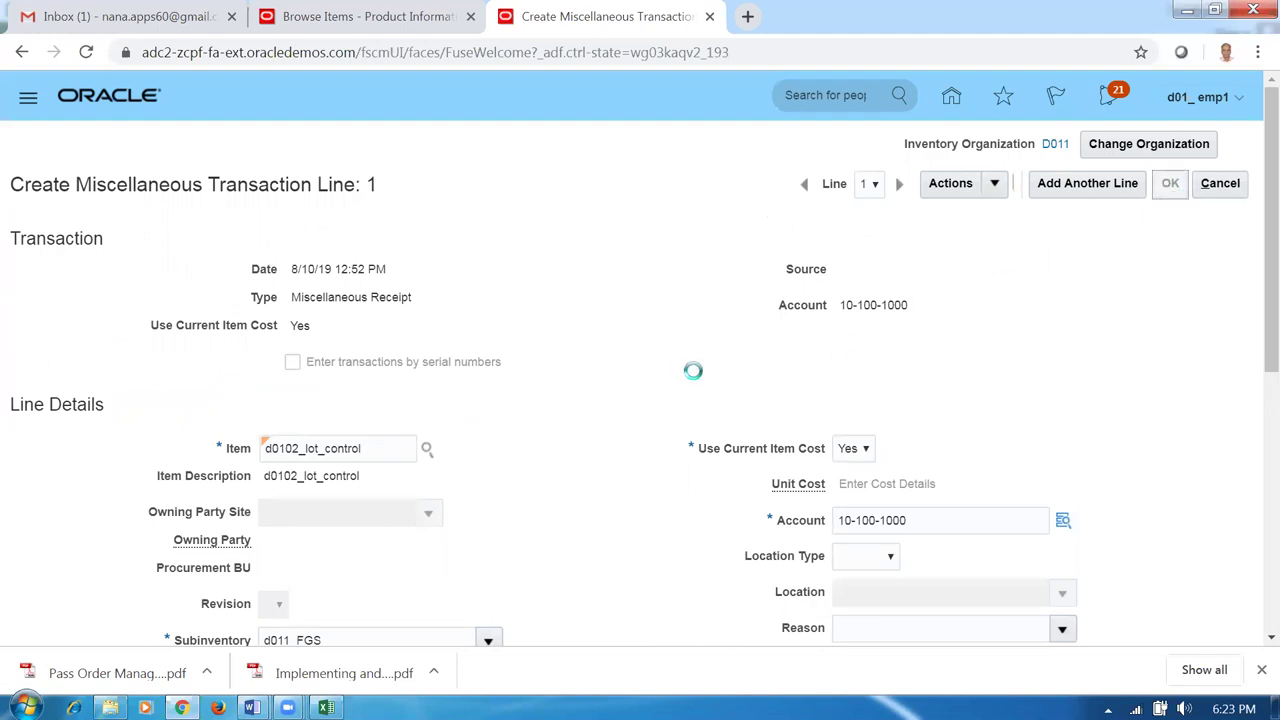
{"action": "left_click", "coordinate": [167, 479]}
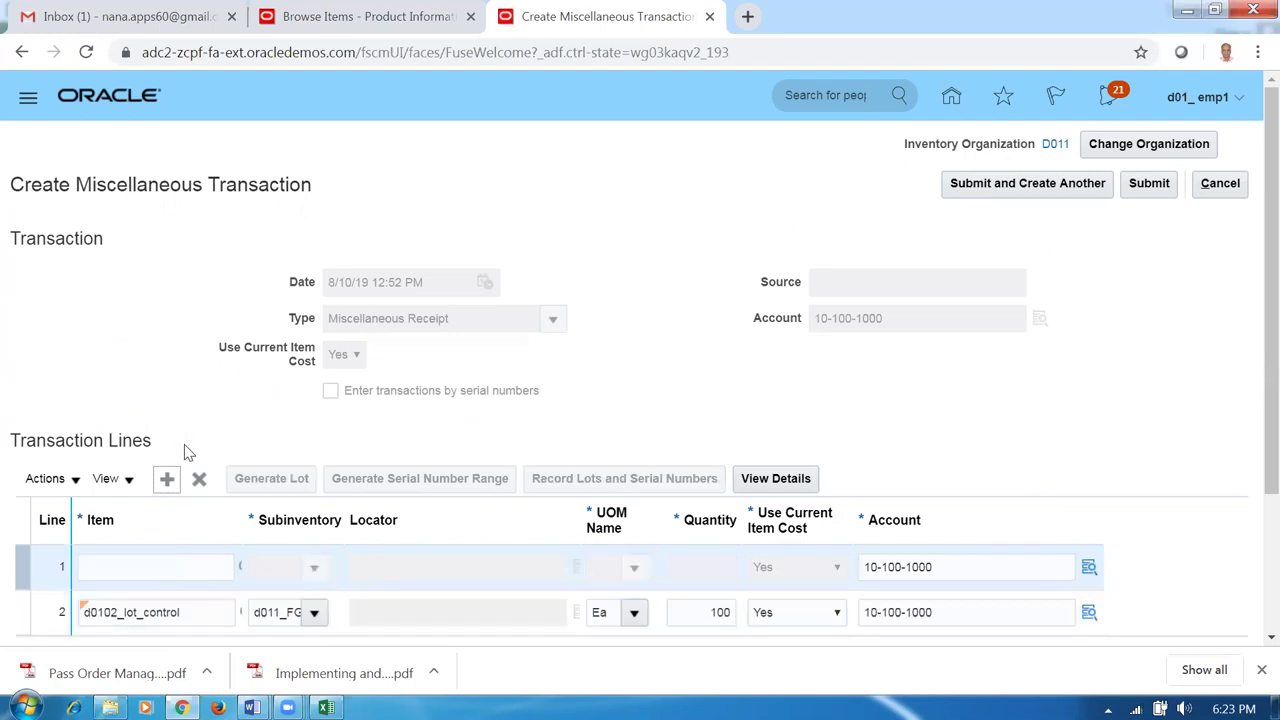
Enter item d0102_lot_control with subinventory d011_FGS on the new line and open its details.
{"action": "left_click", "coordinate": [170, 571]}
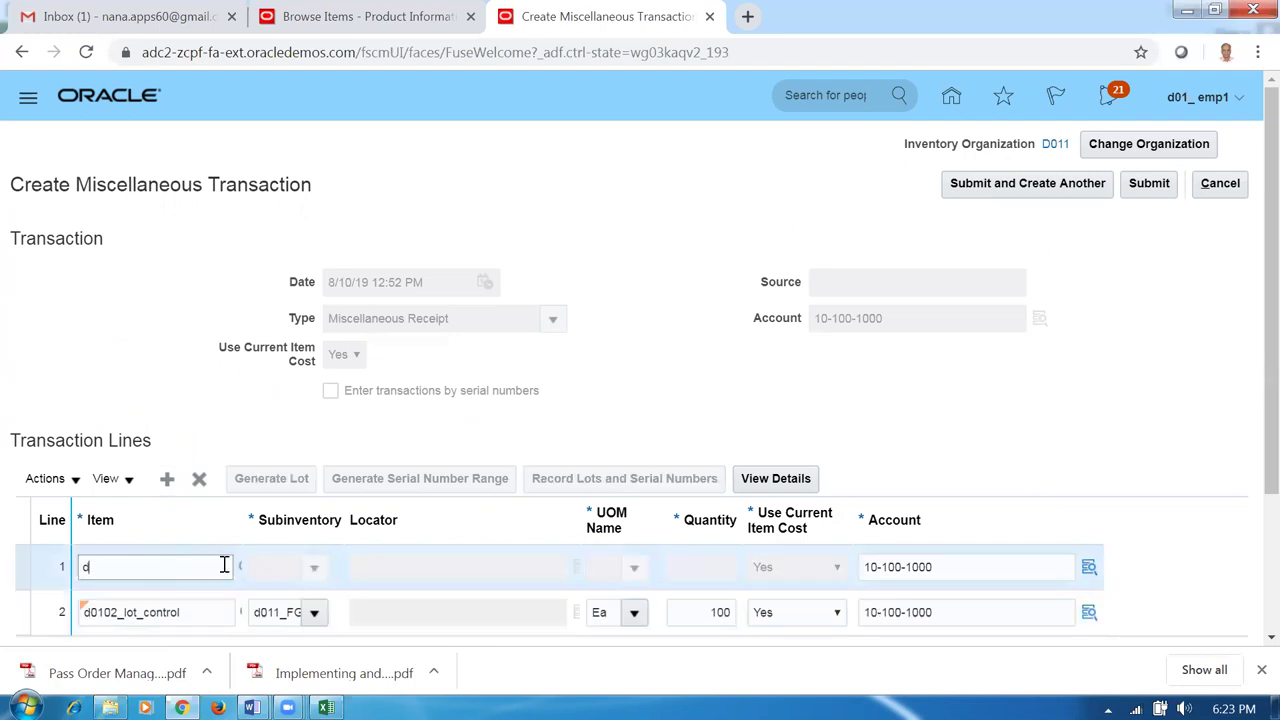
{"action": "key", "text": "Tab"}
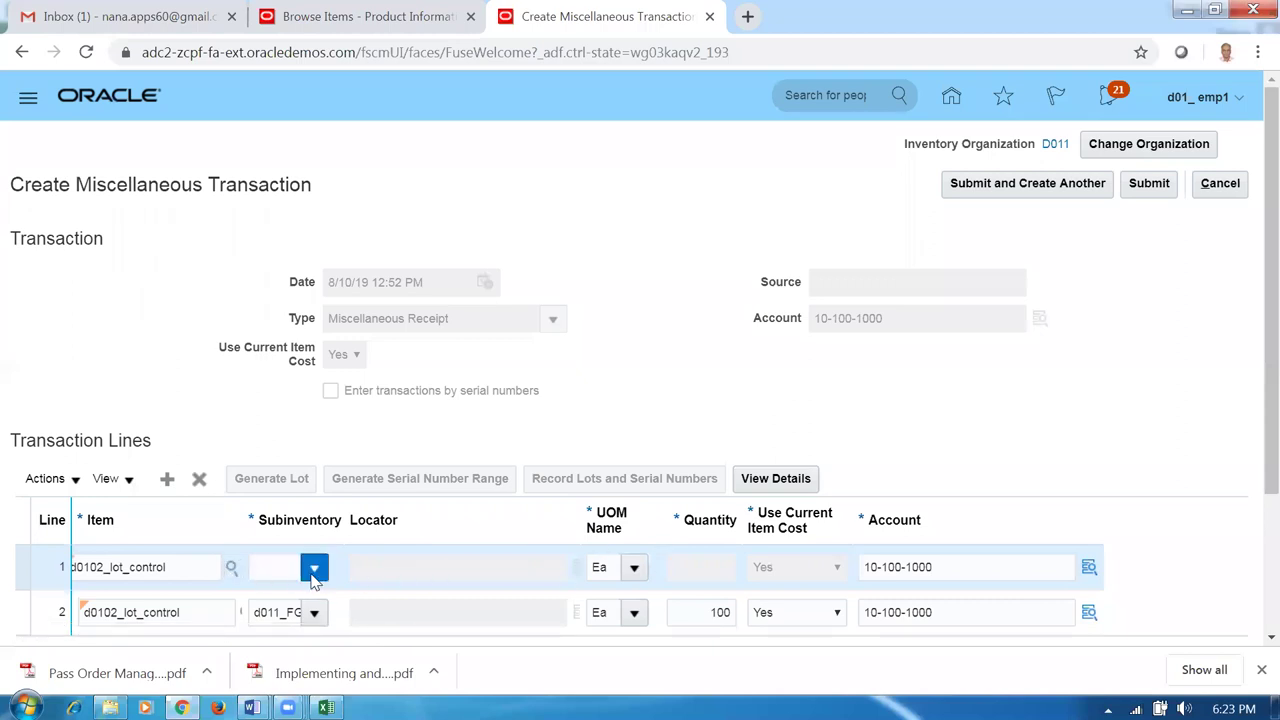
{"action": "left_click", "coordinate": [310, 570]}
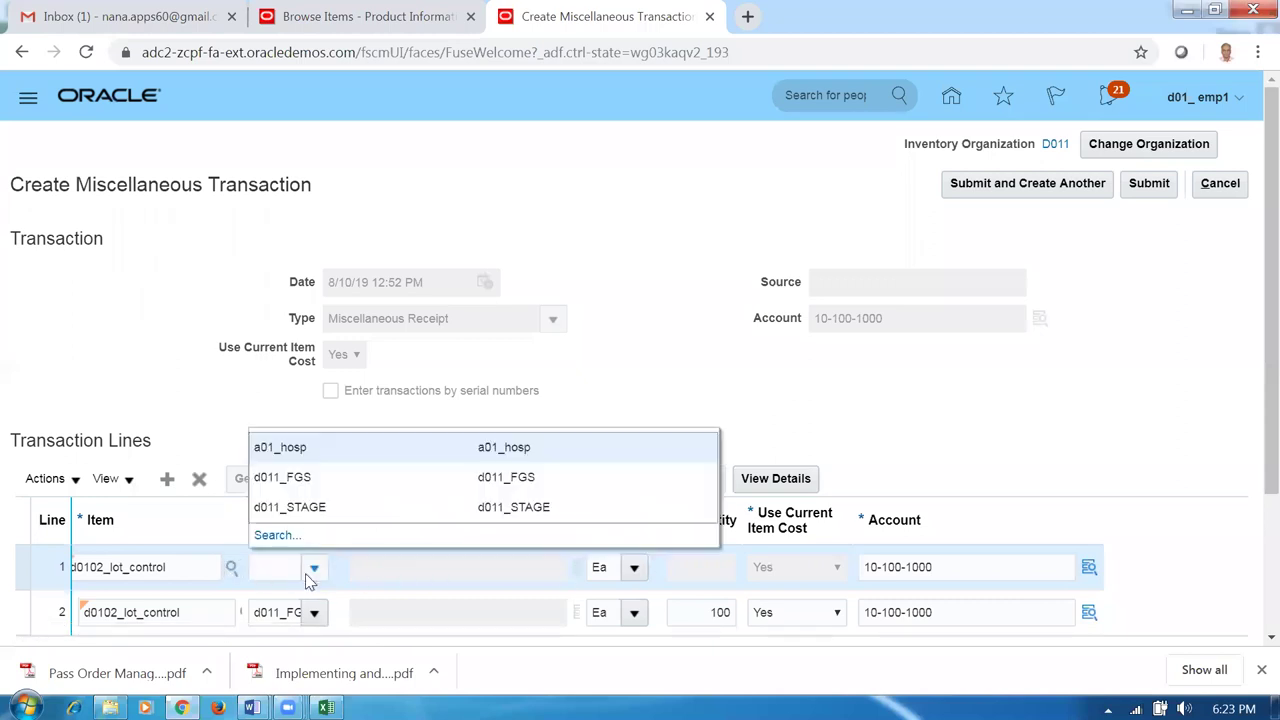
{"action": "left_click", "coordinate": [288, 478]}
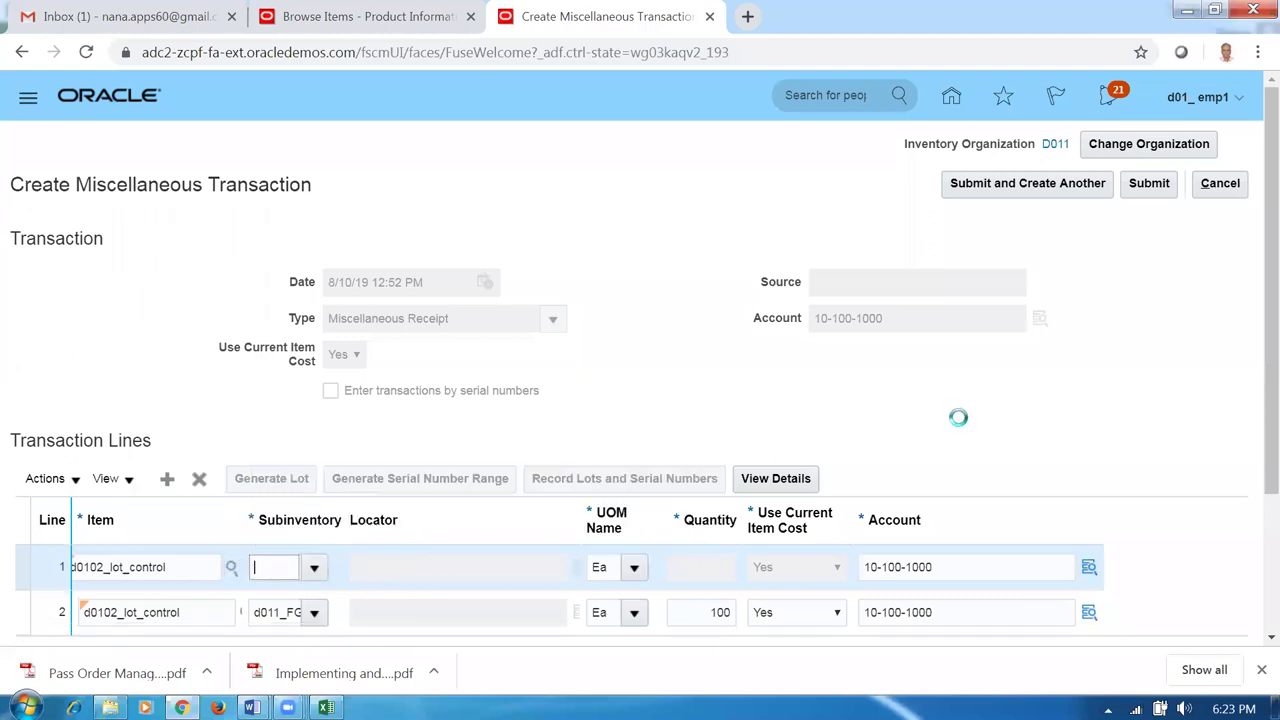
{"action": "left_click", "coordinate": [758, 480]}
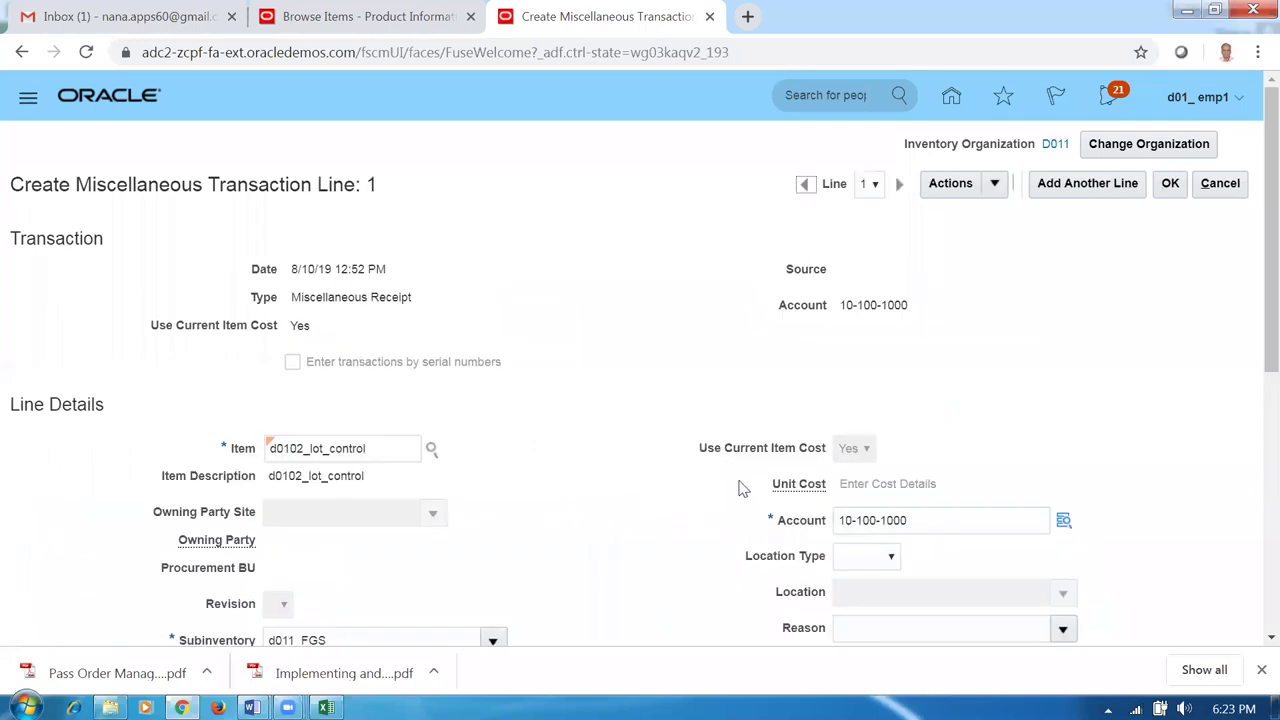
Set lot 102 and quantity 100 on the line and confirm it.
{"action": "scroll", "coordinate": [557, 518], "scroll_direction": "down", "scroll_amount": 4}
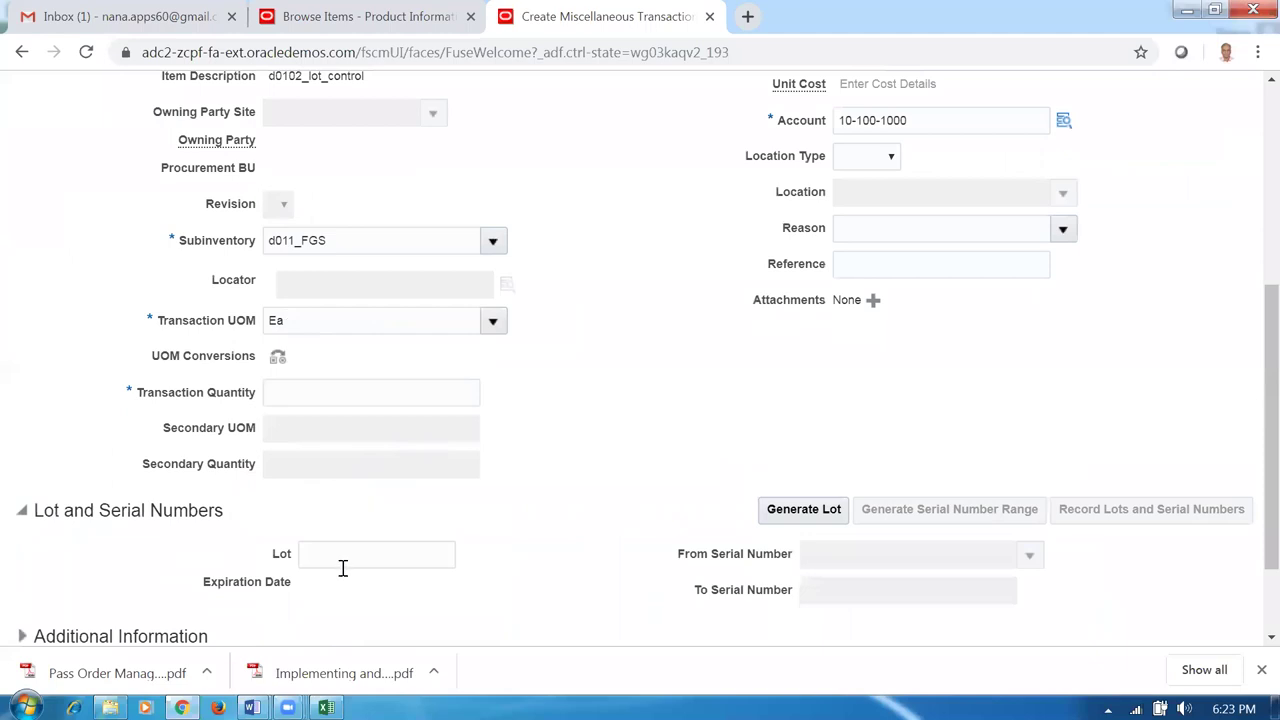
{"action": "left_click", "coordinate": [336, 555]}
{"action": "type", "text": "102"}
{"action": "key", "text": "Tab"}
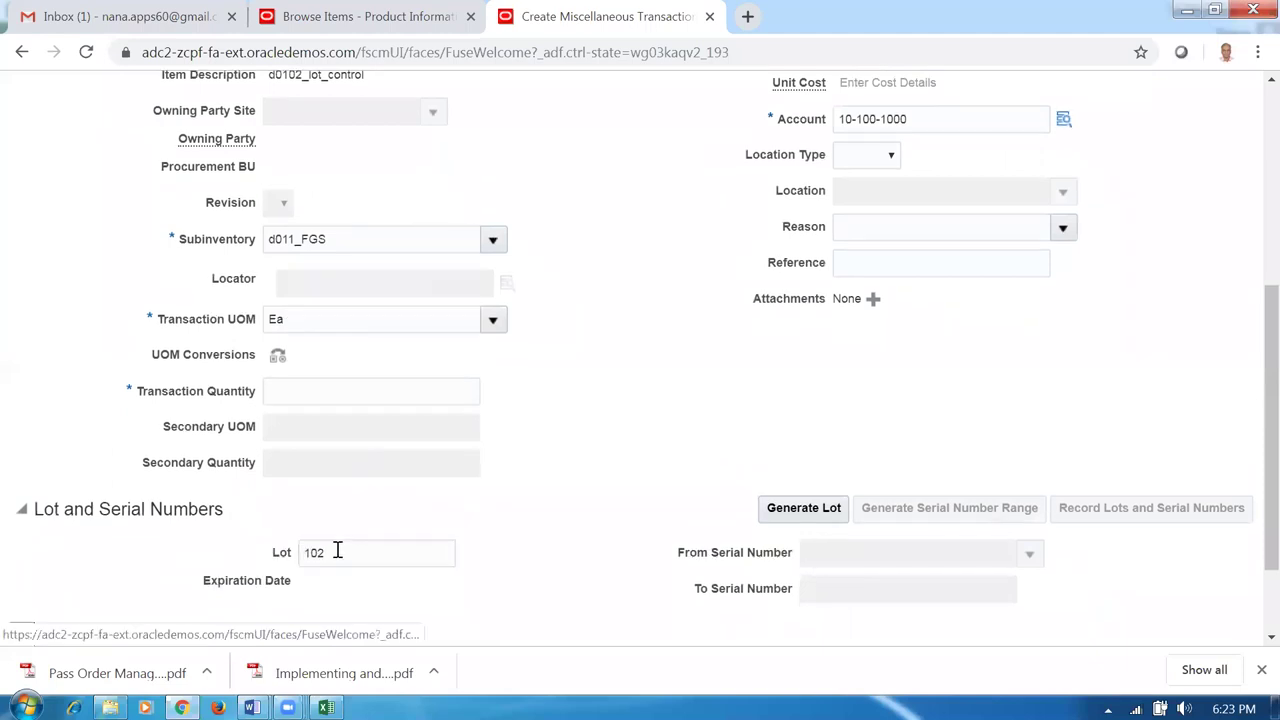
{"action": "left_click", "coordinate": [415, 394]}
{"action": "type", "text": "100"}
{"action": "key", "text": "Tab"}
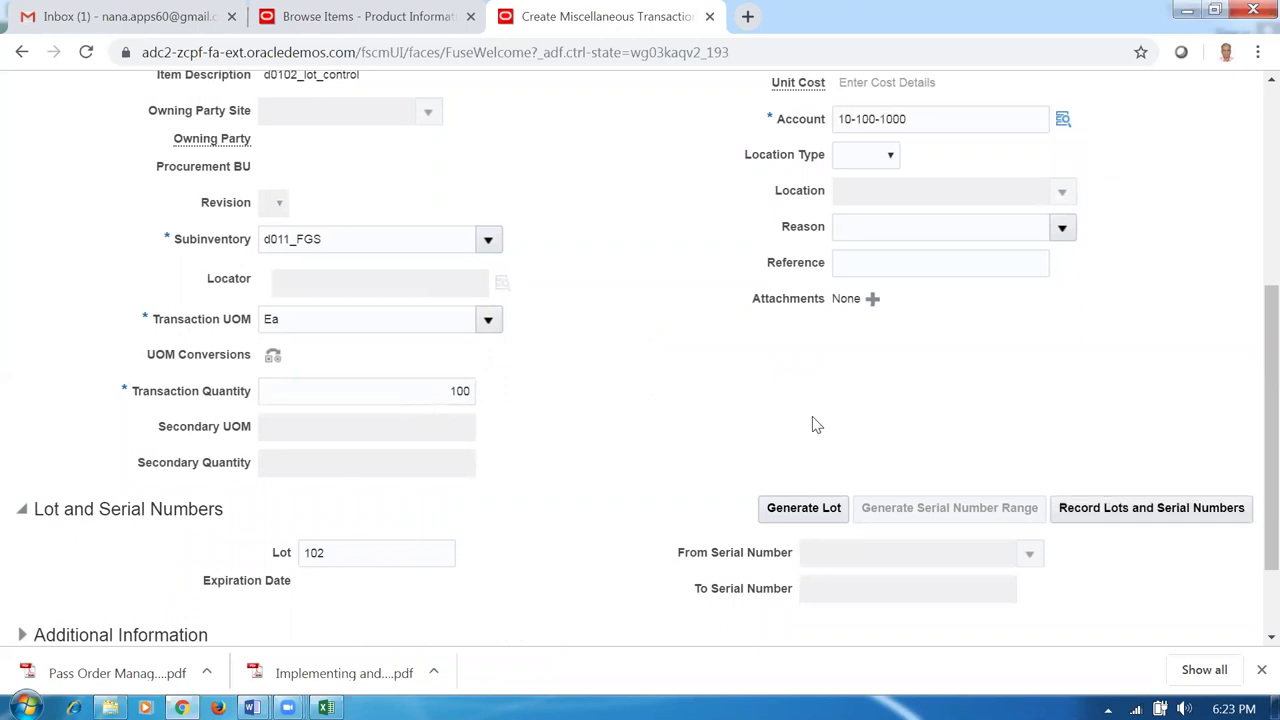
{"action": "scroll", "coordinate": [1040, 300], "scroll_direction": "up", "scroll_amount": 4}
{"action": "left_click", "coordinate": [1168, 188]}
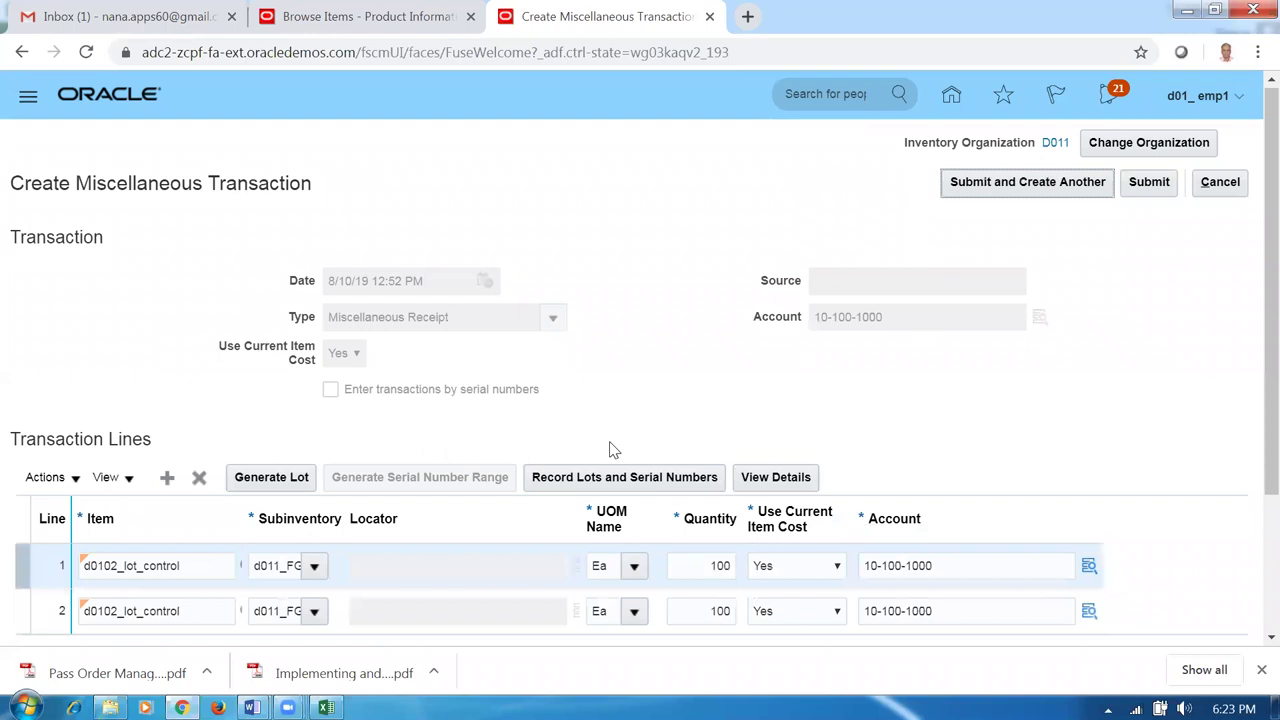
{"action": "key", "text": "alt+Tab"}
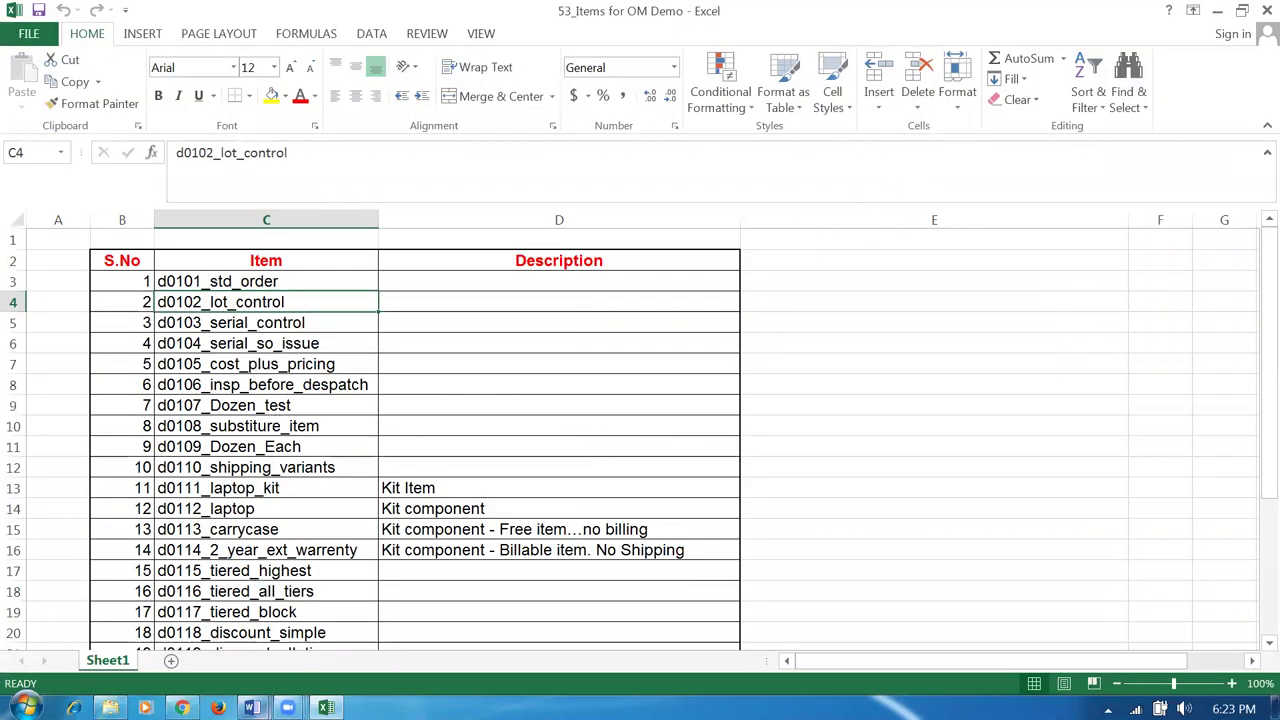
Recheck 'lots 101 and 102' in the Advanced_Shipping notes and return to the Oracle receipt.
{"action": "mouse_move", "coordinate": [252, 706]}
{"action": "left_click", "coordinate": [360, 595]}
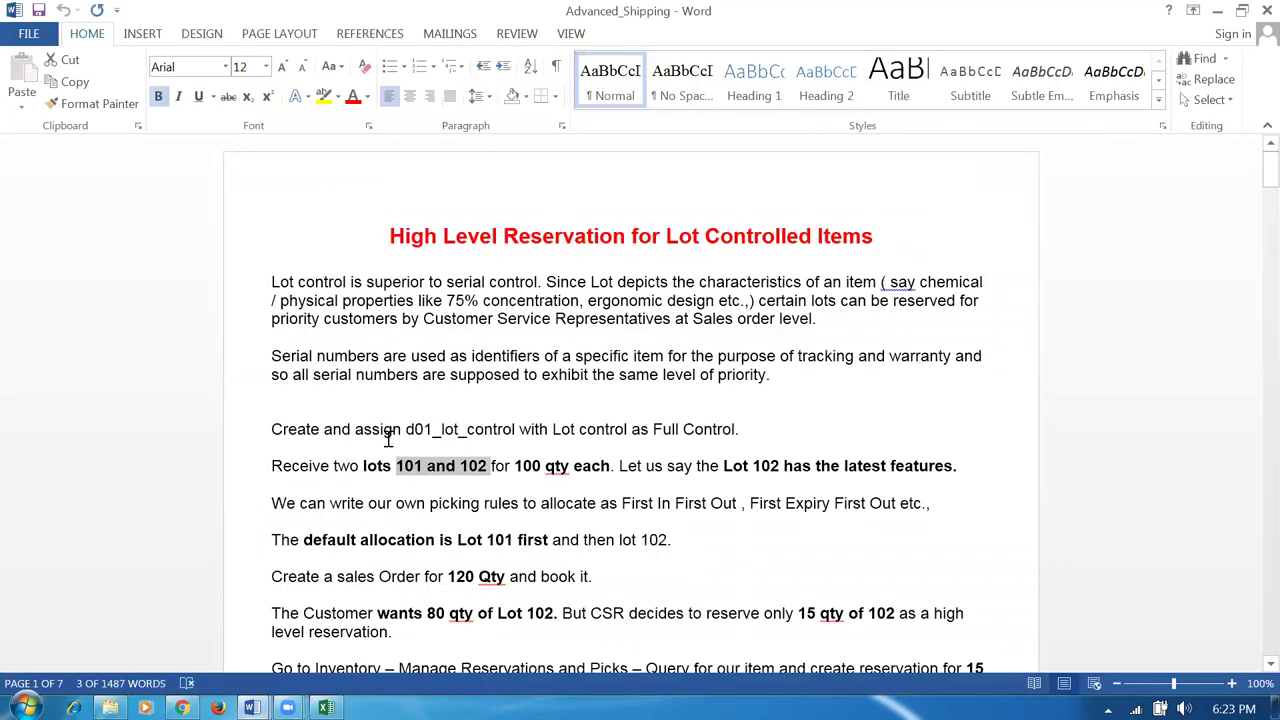
{"action": "left_click_drag", "start_coordinate": [363, 468], "coordinate": [483, 477]}
{"action": "key", "text": "alt+Tab"}
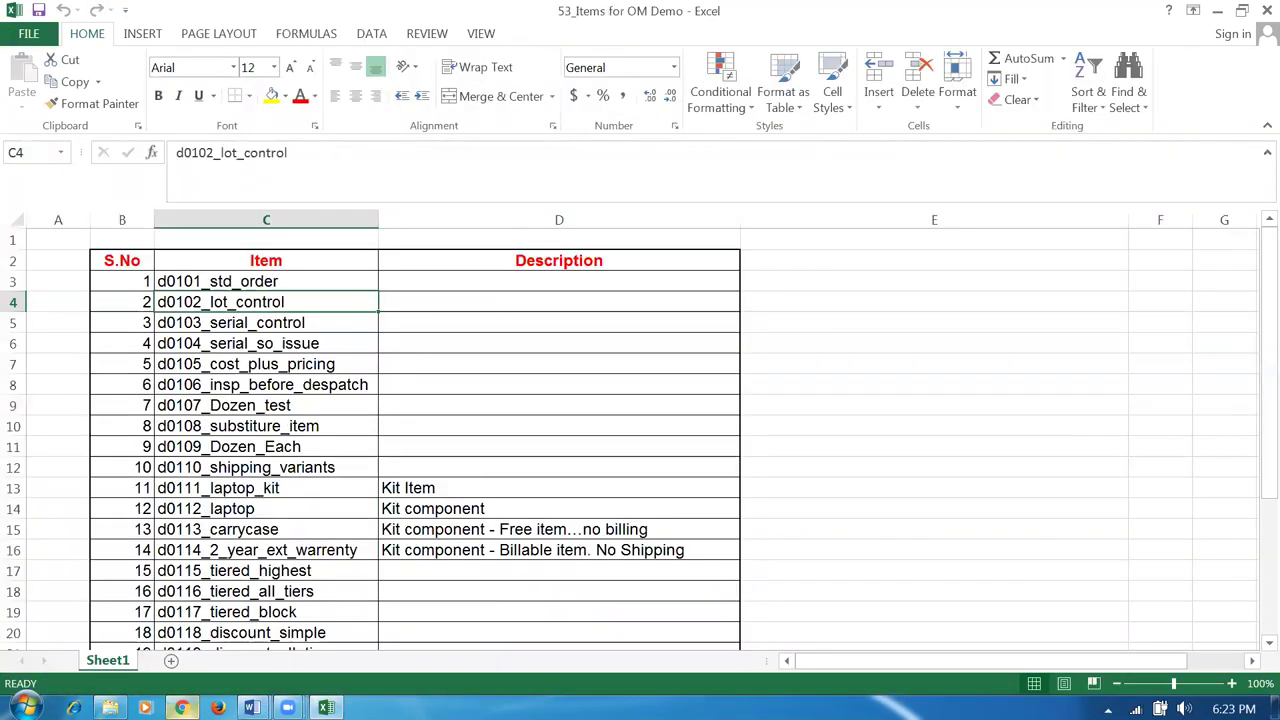
{"action": "key", "text": "alt+Tab"}
{"action": "key", "text": "Tab"}
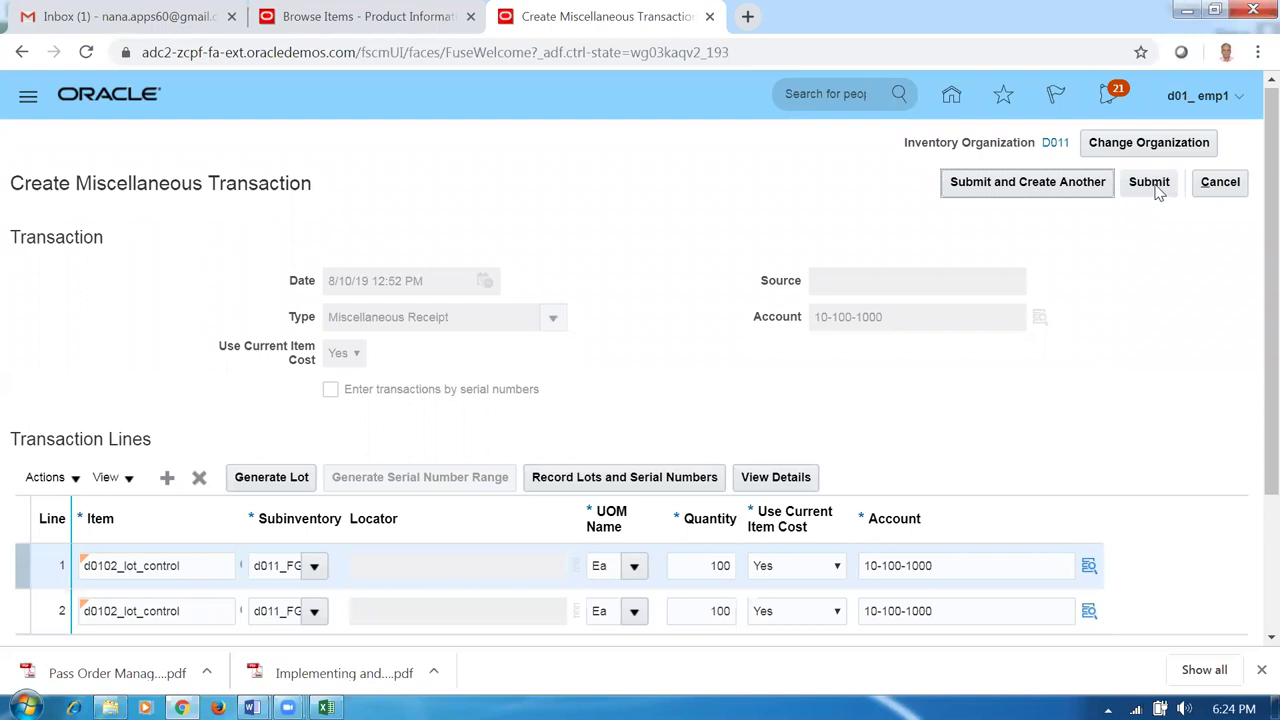
Submit the two-line miscellaneous receipt and dismiss the confirmation.
{"action": "left_click", "coordinate": [1158, 192]}
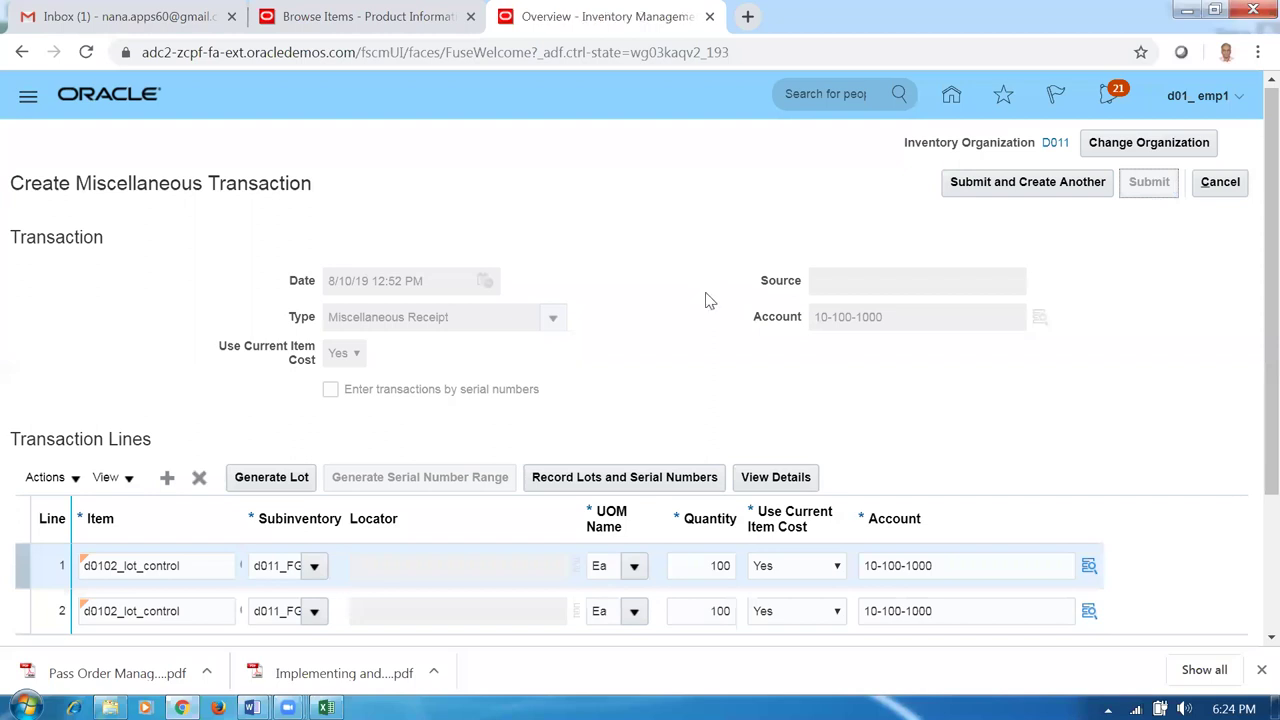
{"action": "left_click", "coordinate": [733, 249]}
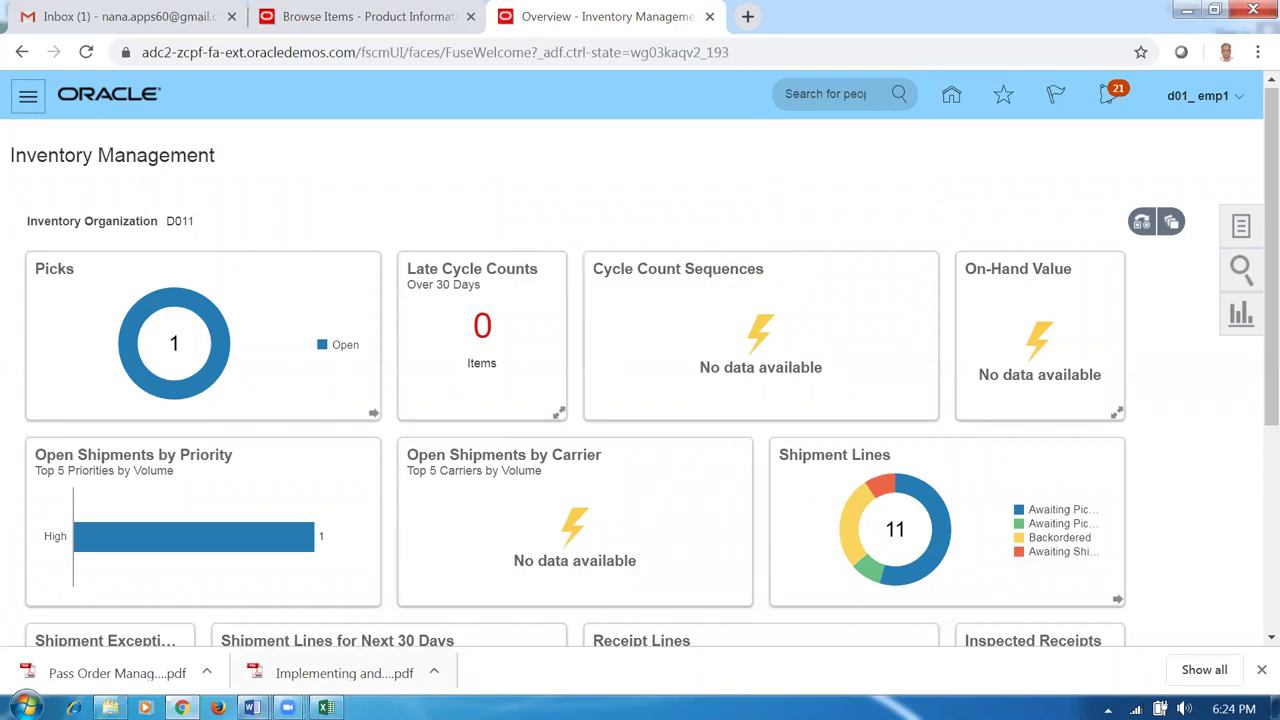
{"action": "mouse_move", "coordinate": [252, 707]}
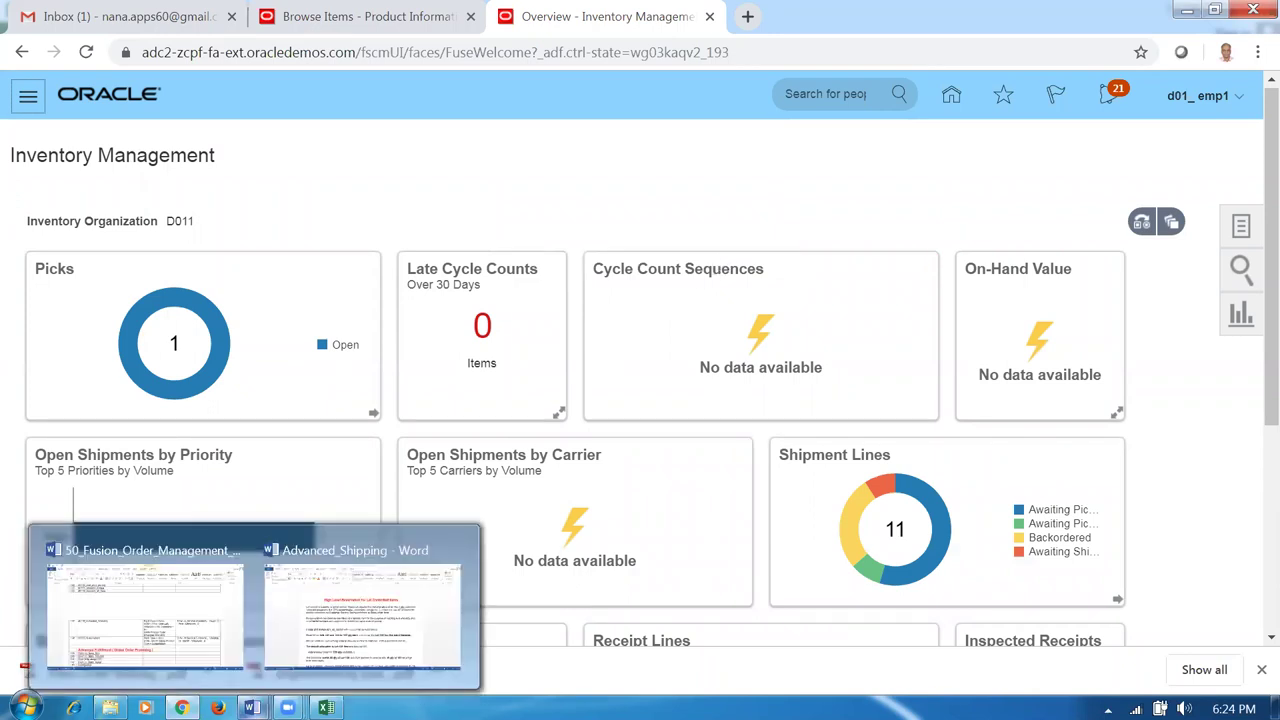
{"action": "left_click", "coordinate": [362, 610]}
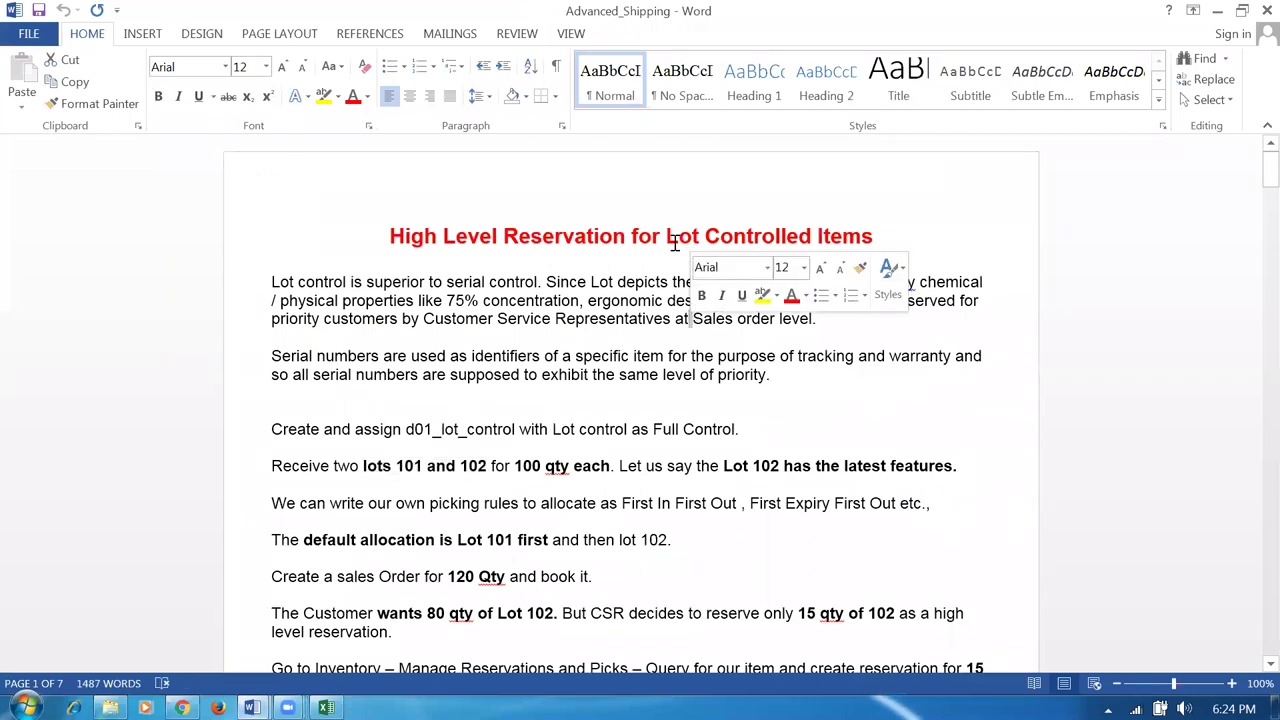
{"action": "left_click_drag", "start_coordinate": [364, 467], "coordinate": [542, 463]}
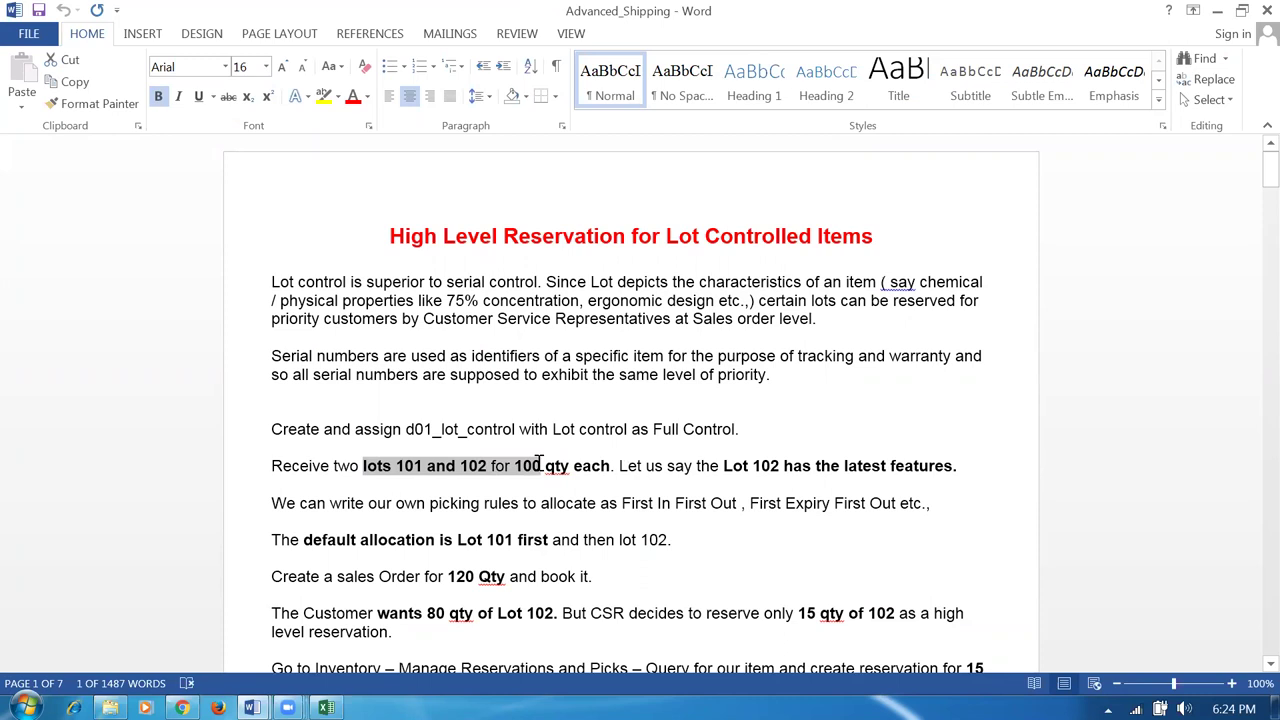
{"action": "left_click", "coordinate": [663, 540]}
{"action": "scroll", "coordinate": [663, 548], "scroll_direction": "down", "scroll_amount": 3}
{"action": "scroll", "coordinate": [663, 548], "scroll_direction": "down", "scroll_amount": 2}
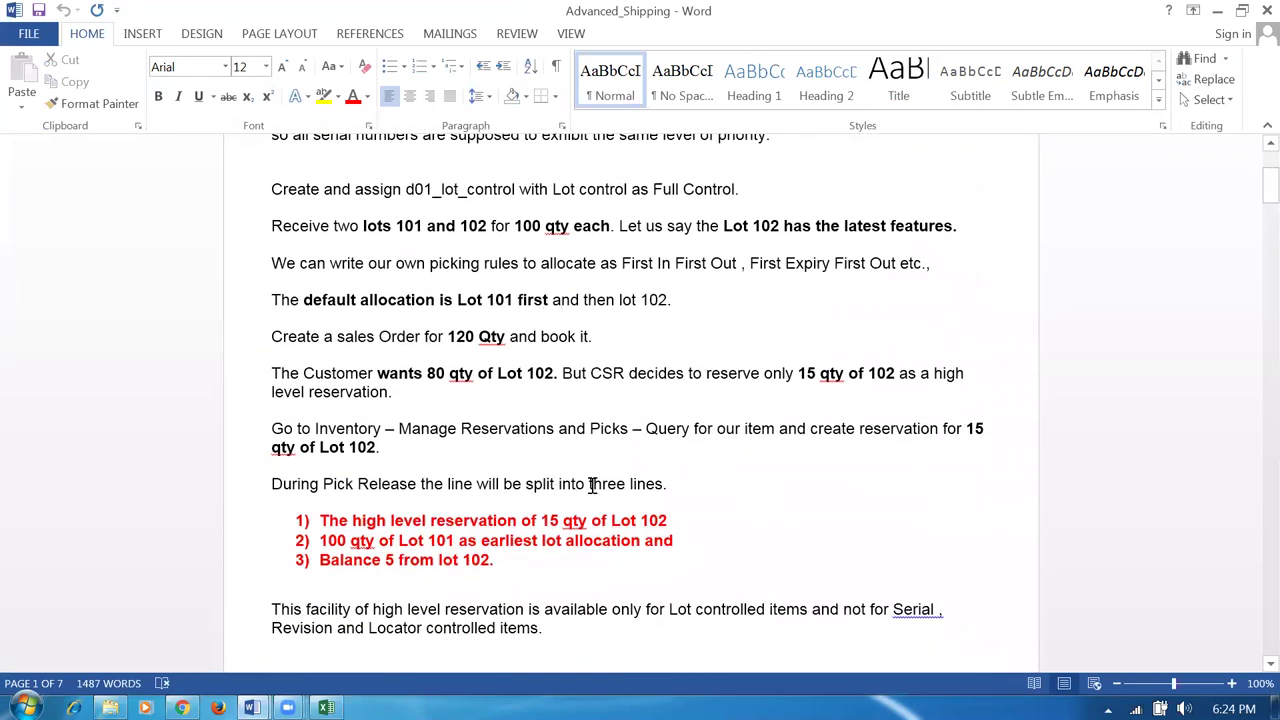
{"action": "scroll", "coordinate": [592, 485], "scroll_direction": "down", "scroll_amount": 10}
{"action": "scroll", "coordinate": [585, 487], "scroll_direction": "down", "scroll_amount": 5}
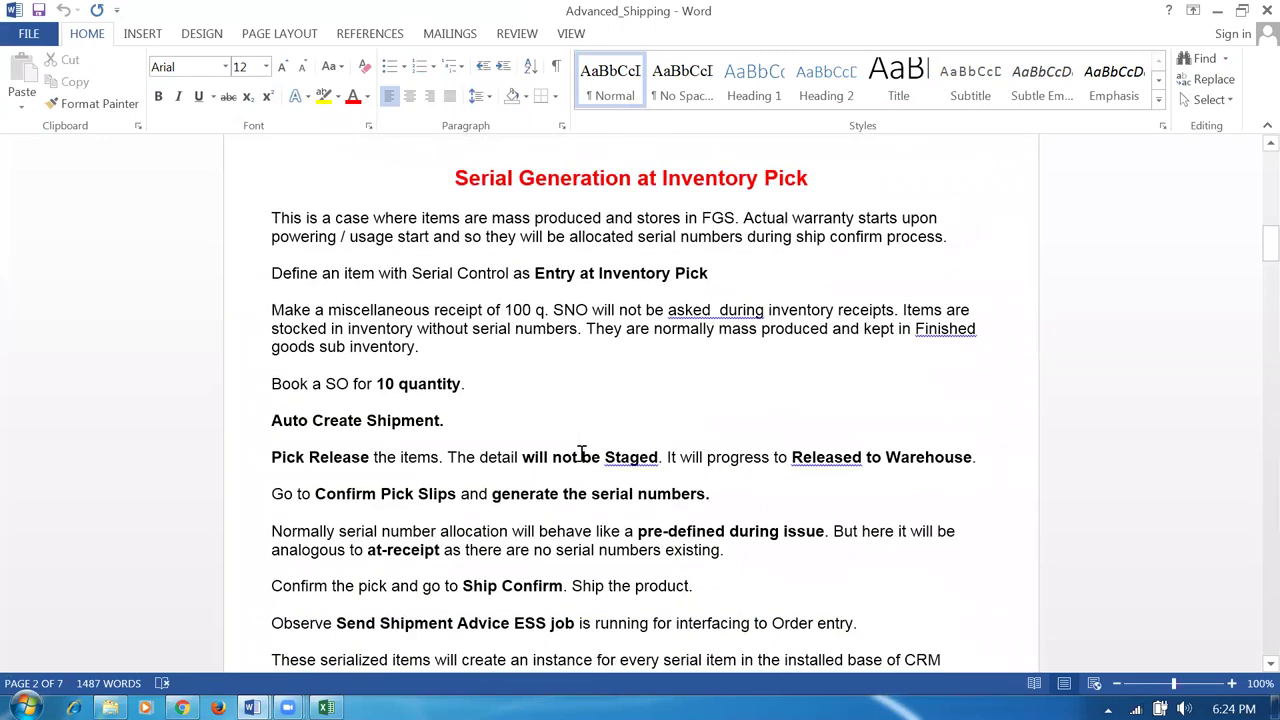
{"action": "left_click_drag", "start_coordinate": [330, 392], "coordinate": [395, 398]}
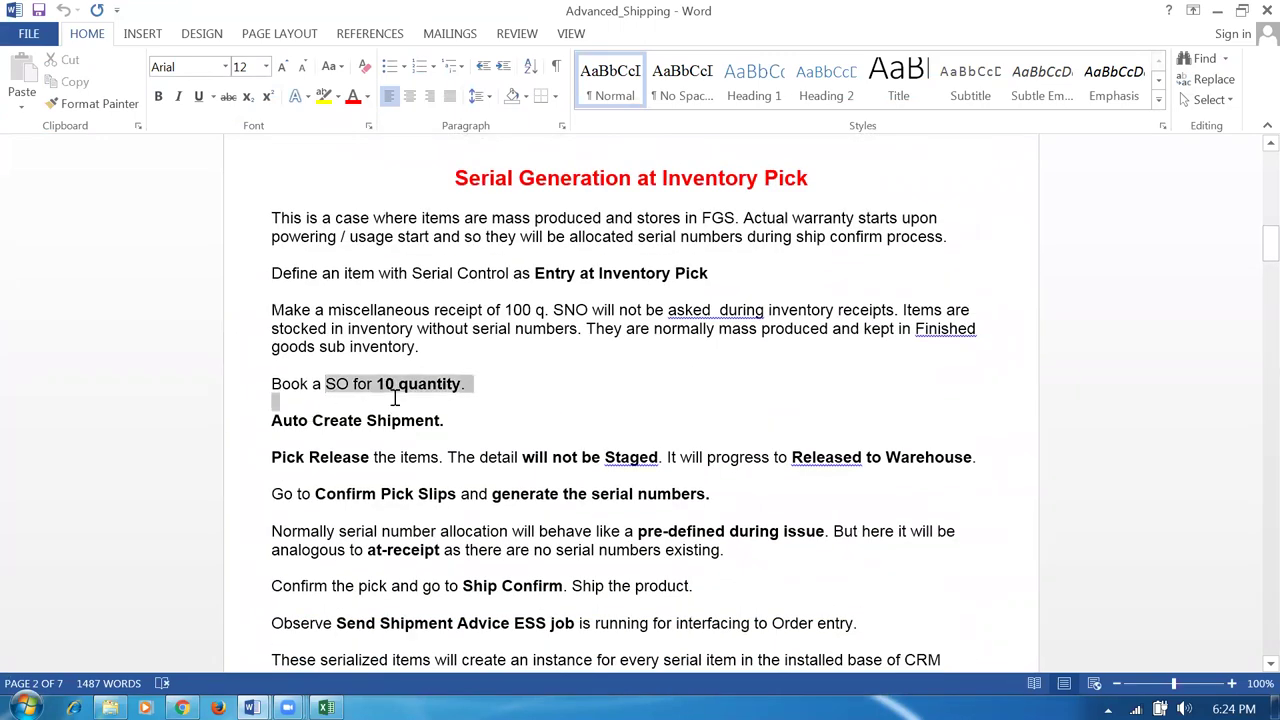
{"action": "left_click", "coordinate": [536, 478]}
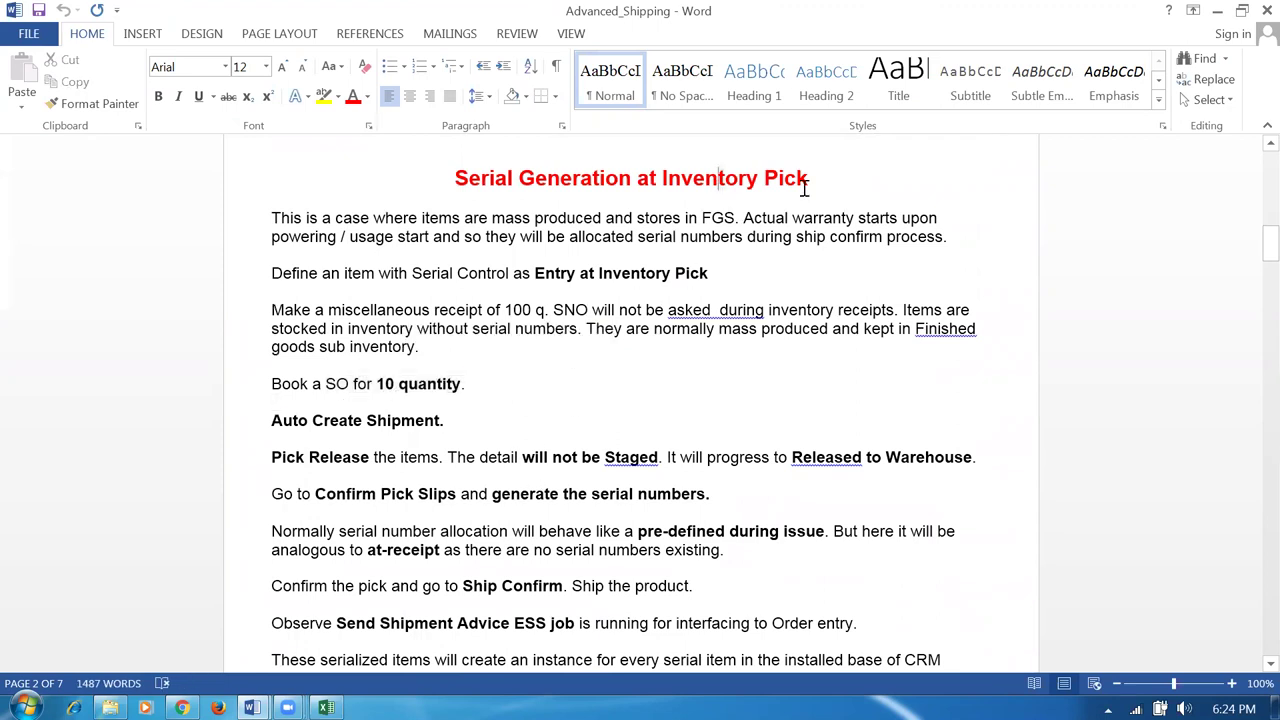
{"action": "left_click_drag", "start_coordinate": [718, 180], "coordinate": [806, 188]}
{"action": "scroll", "coordinate": [563, 399], "scroll_direction": "down", "scroll_amount": 1}
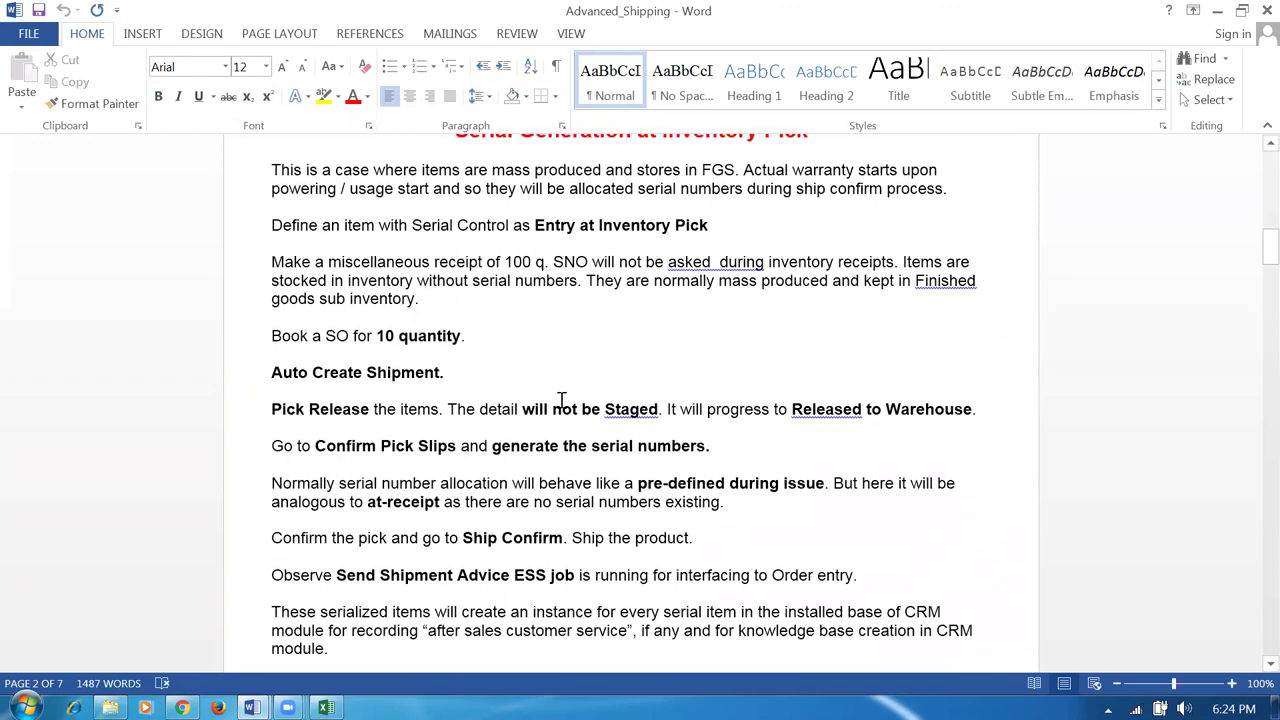
{"action": "scroll", "coordinate": [557, 398], "scroll_direction": "up", "scroll_amount": 3}
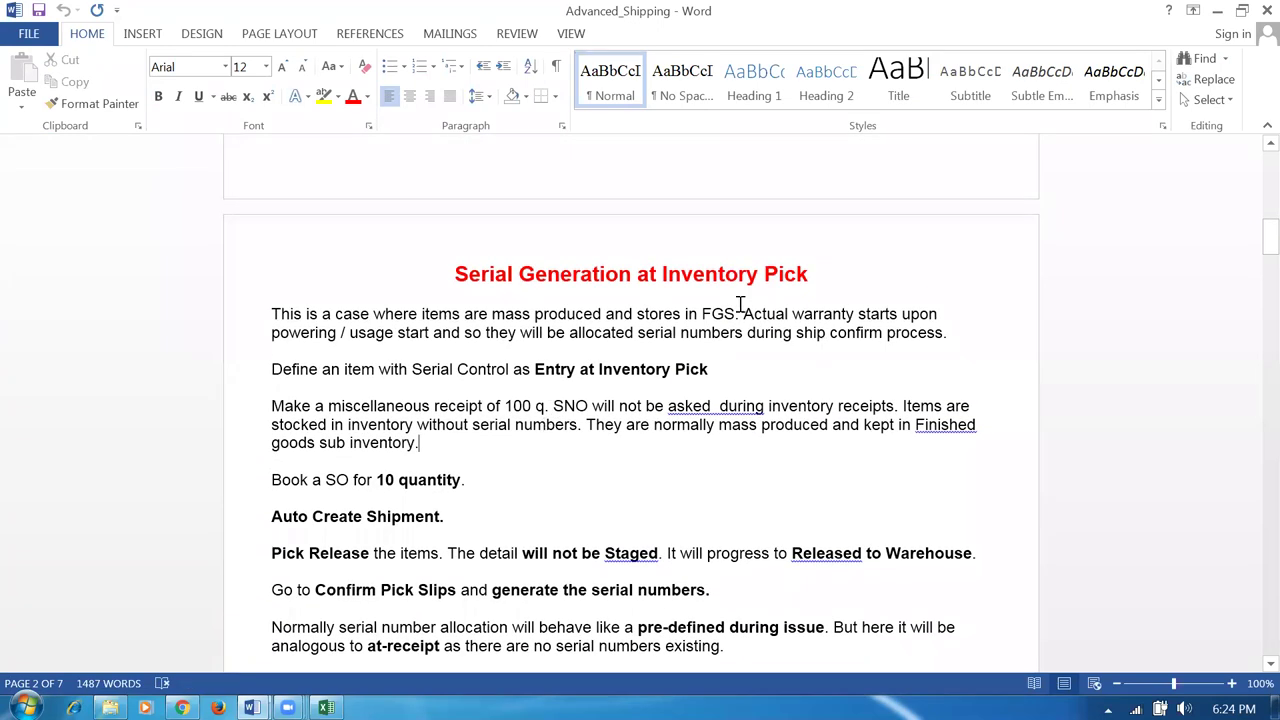
{"action": "left_click_drag", "start_coordinate": [730, 277], "coordinate": [812, 280]}
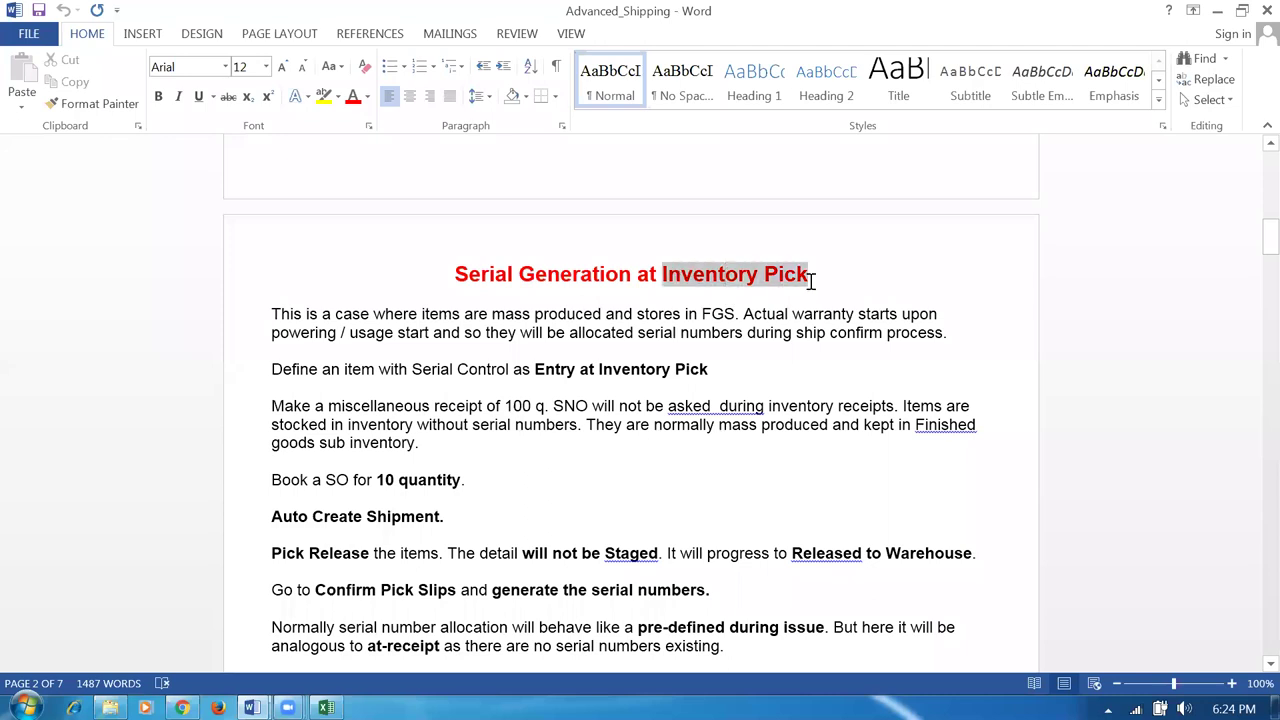
{"action": "left_click", "coordinate": [528, 482]}
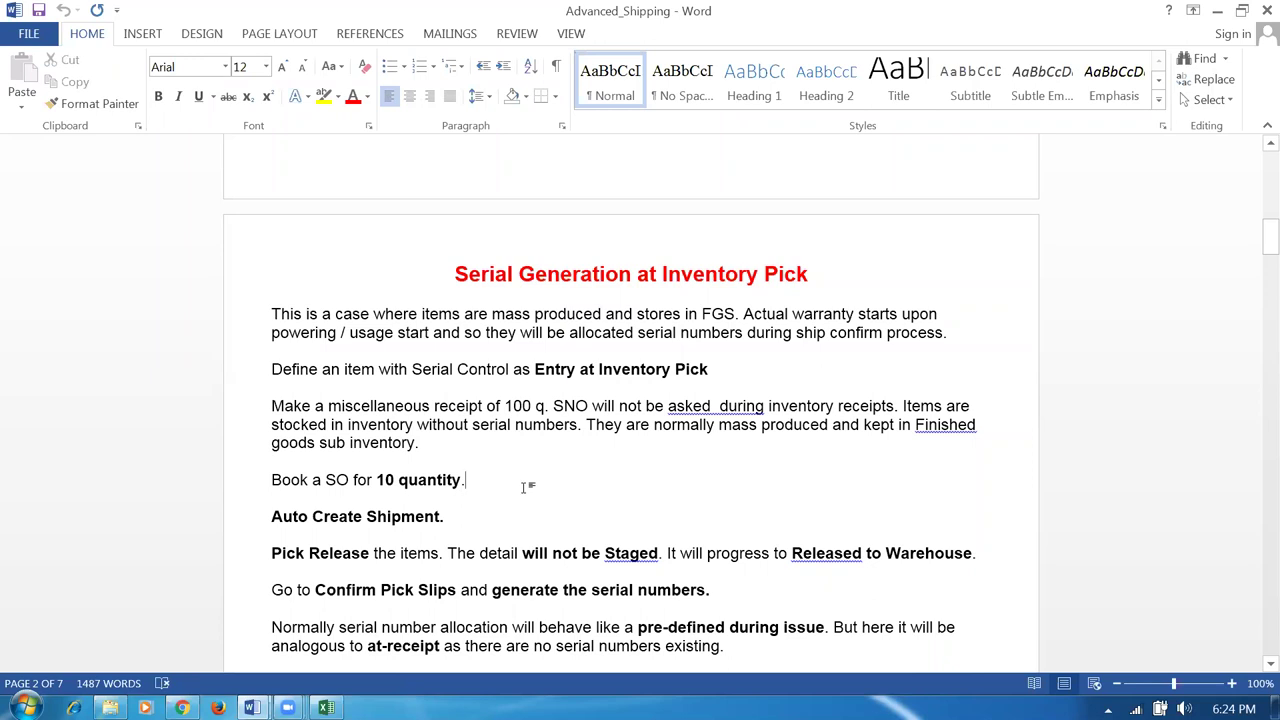
{"action": "scroll", "coordinate": [530, 494], "scroll_direction": "down", "scroll_amount": 12}
{"action": "scroll", "coordinate": [532, 500], "scroll_direction": "down", "scroll_amount": 8}
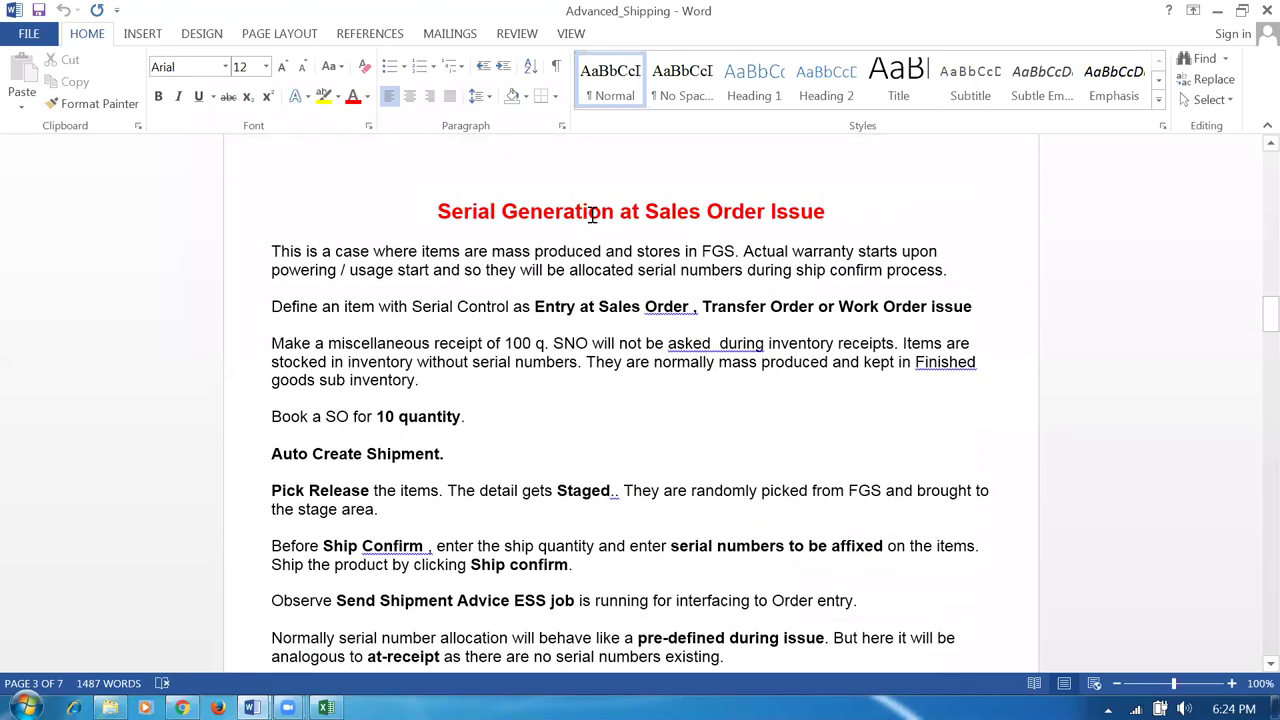
{"action": "left_click_drag", "start_coordinate": [592, 215], "coordinate": [866, 214]}
{"action": "left_click", "coordinate": [571, 429]}
{"action": "left_click", "coordinate": [182, 707]}
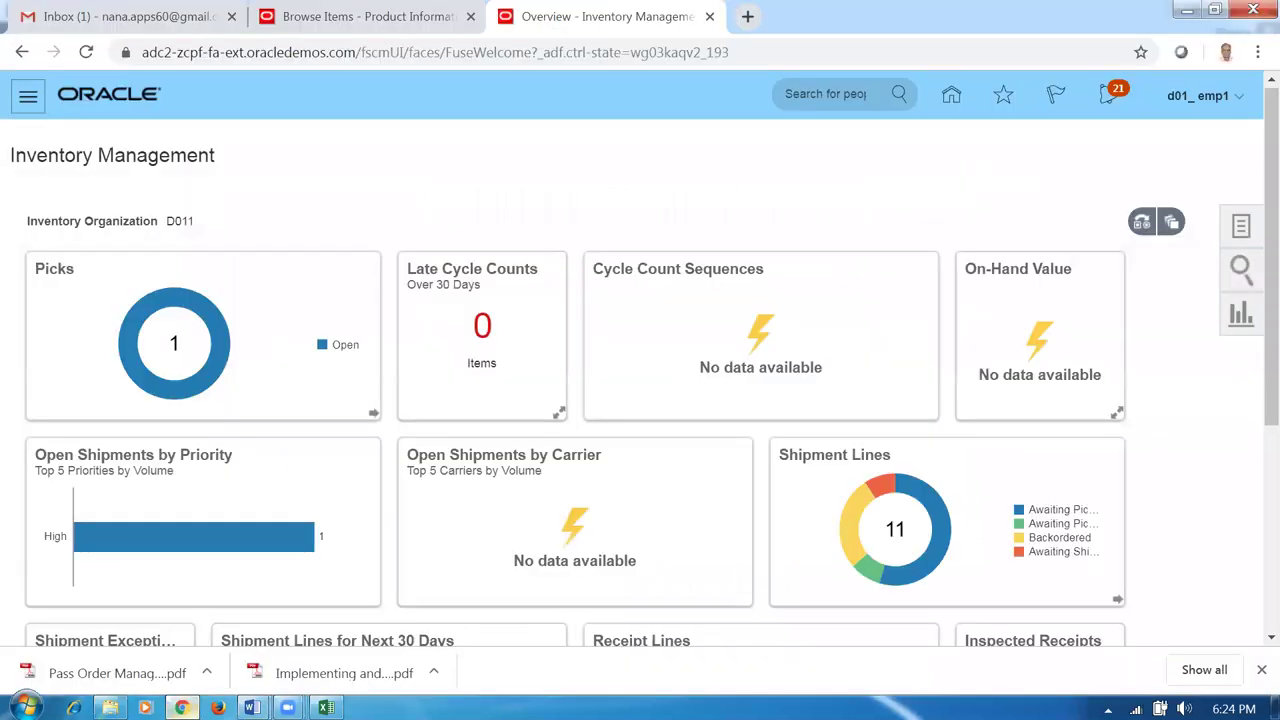
Start a new Miscellaneous Receipt with account 10-100-1000, Use Current Item Cost Yes, and one blank line.
{"action": "left_click", "coordinate": [1240, 226]}
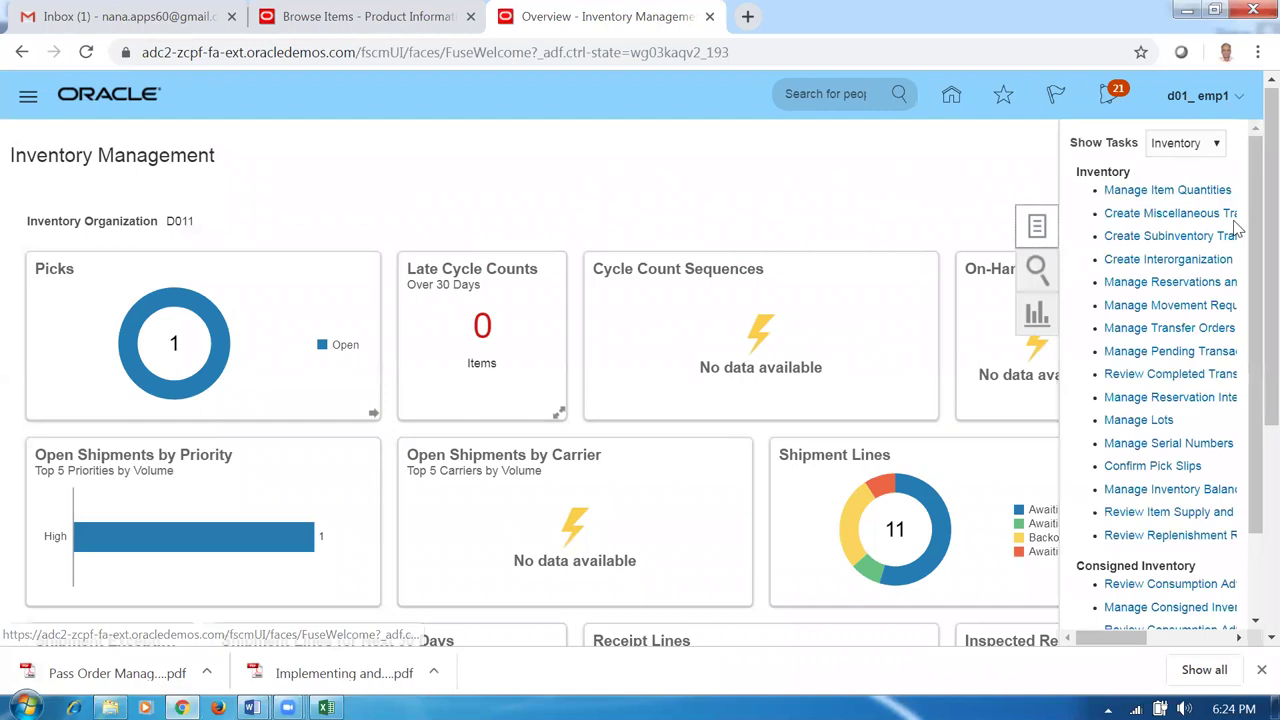
{"action": "left_click", "coordinate": [1140, 213]}
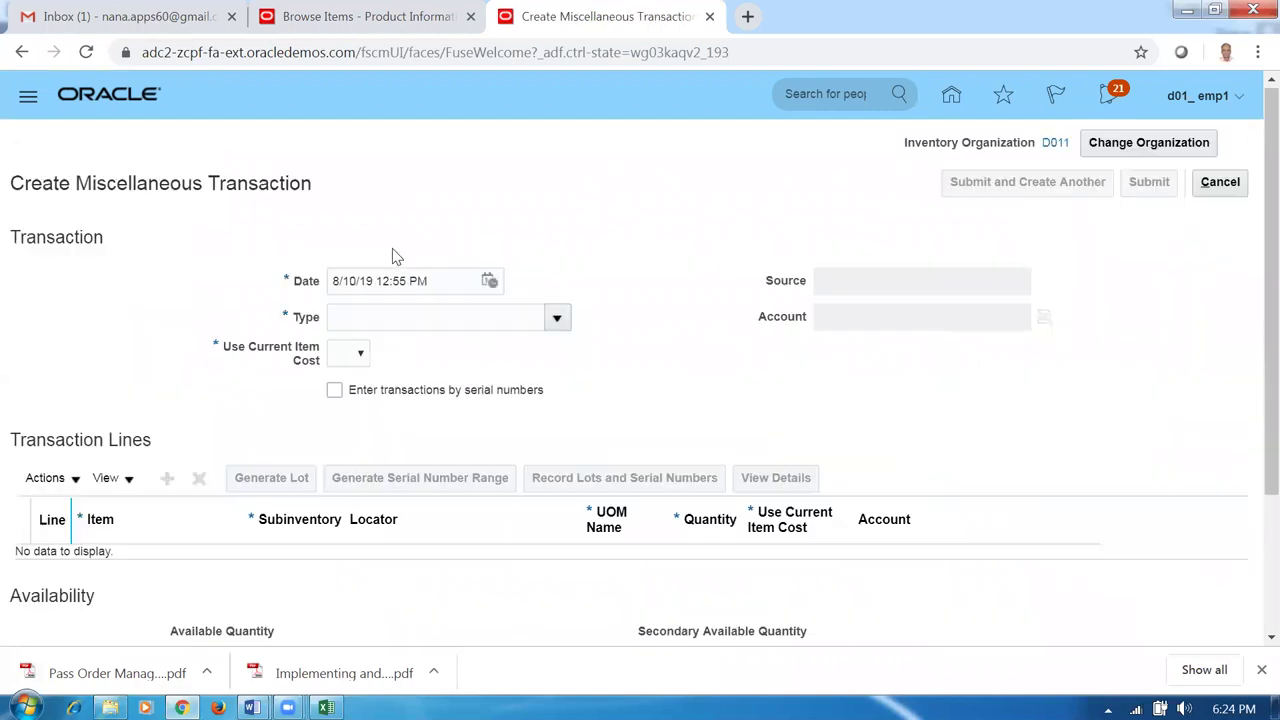
{"action": "left_click", "coordinate": [557, 317]}
{"action": "scroll", "coordinate": [552, 404], "scroll_direction": "down", "scroll_amount": 3}
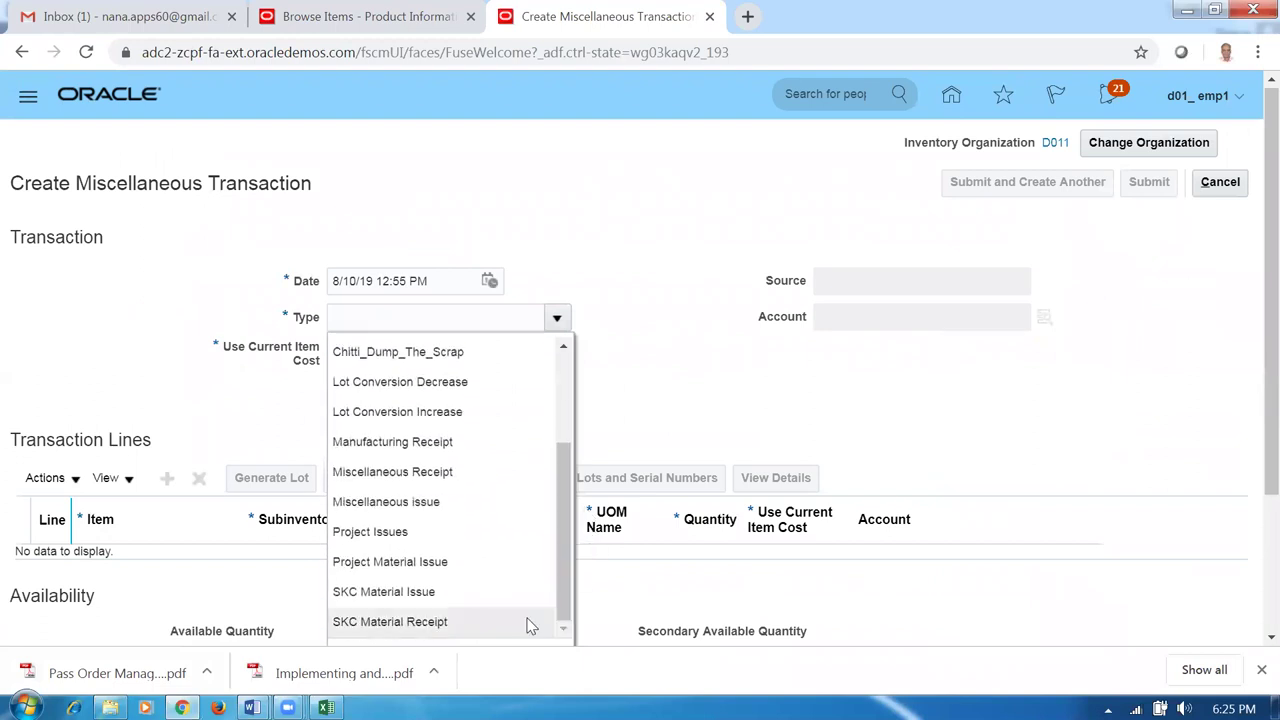
{"action": "left_click", "coordinate": [431, 472]}
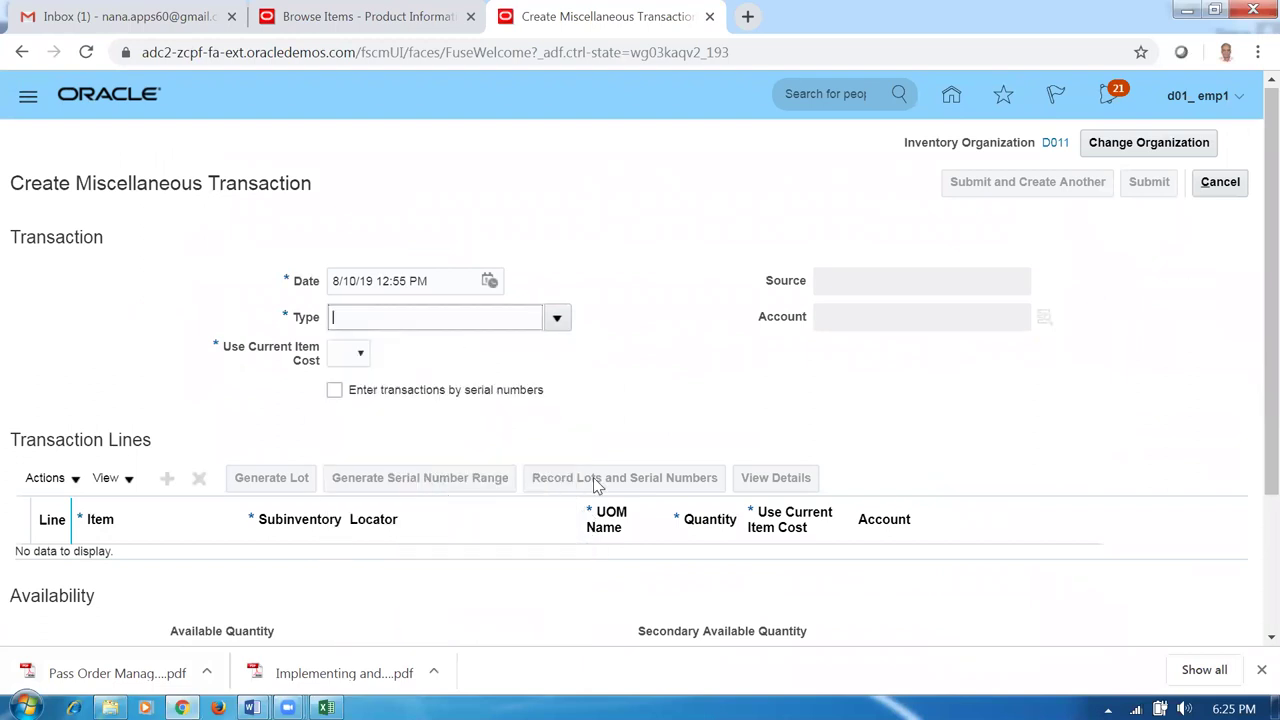
{"action": "left_click", "coordinate": [897, 318]}
{"action": "type", "text": "10-100-1000"}
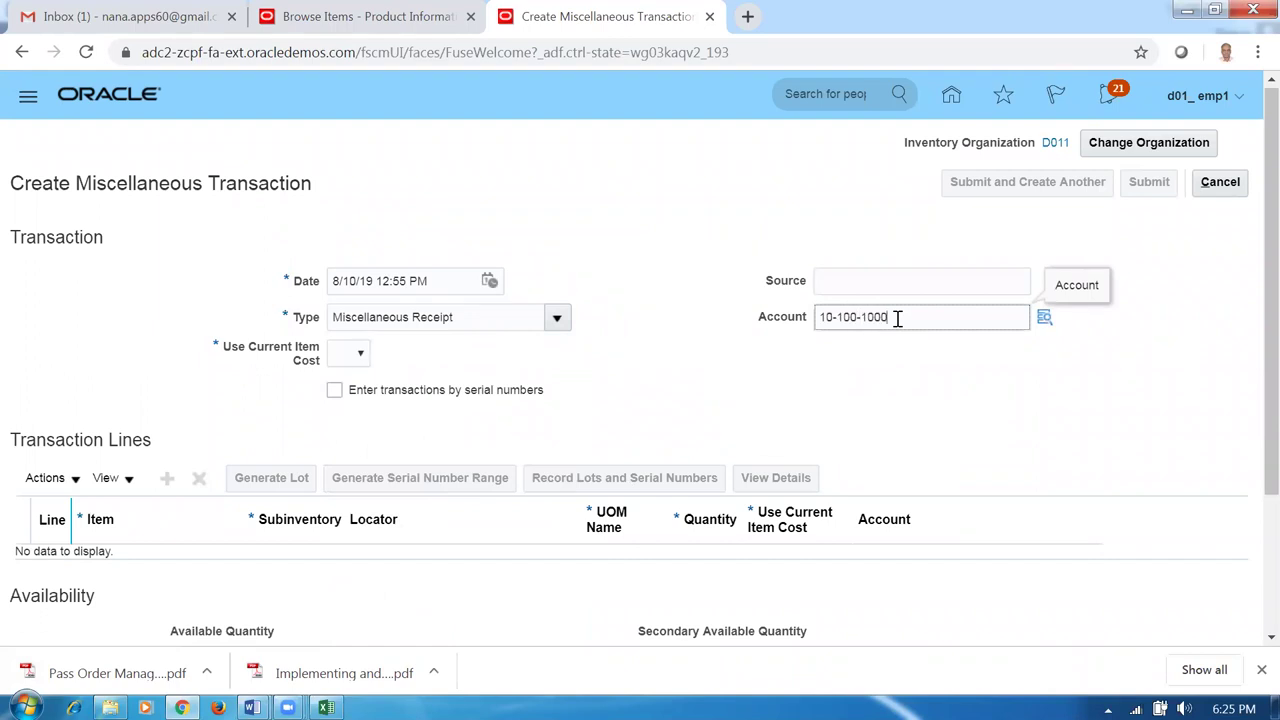
{"action": "left_click", "coordinate": [335, 355]}
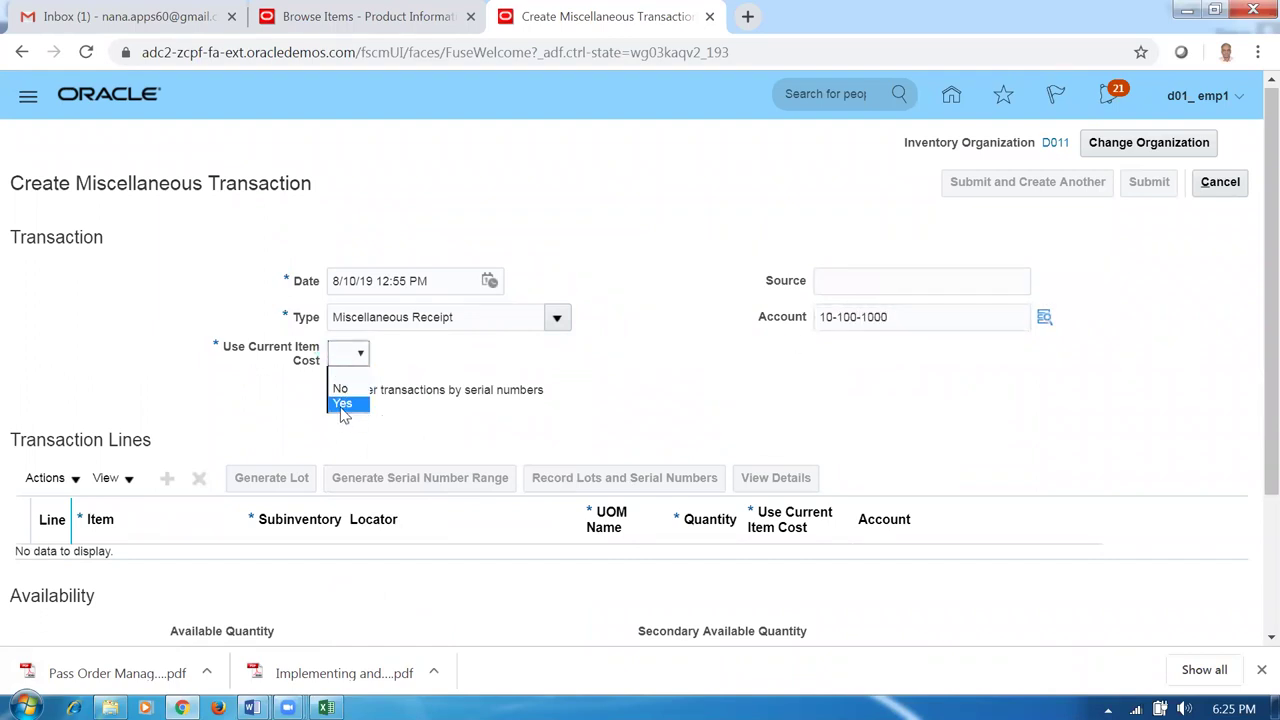
{"action": "left_click", "coordinate": [342, 406]}
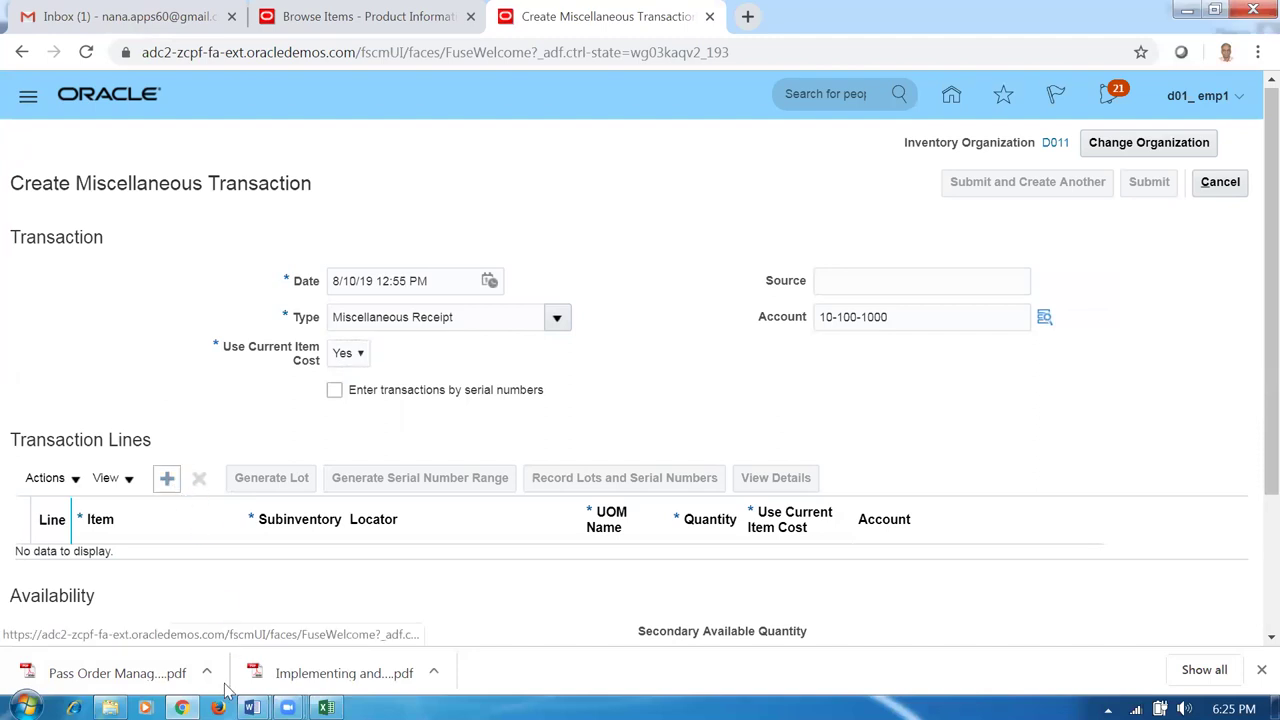
{"action": "left_click", "coordinate": [167, 478]}
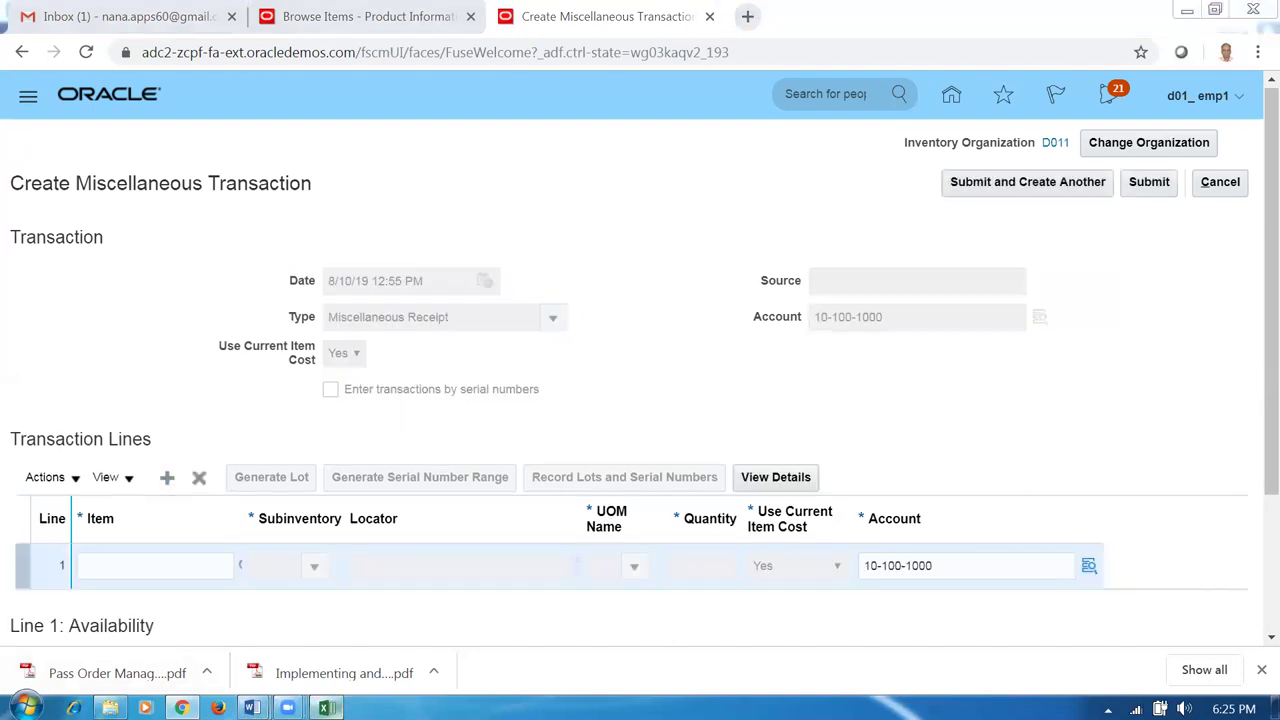
{"action": "left_click", "coordinate": [326, 707]}
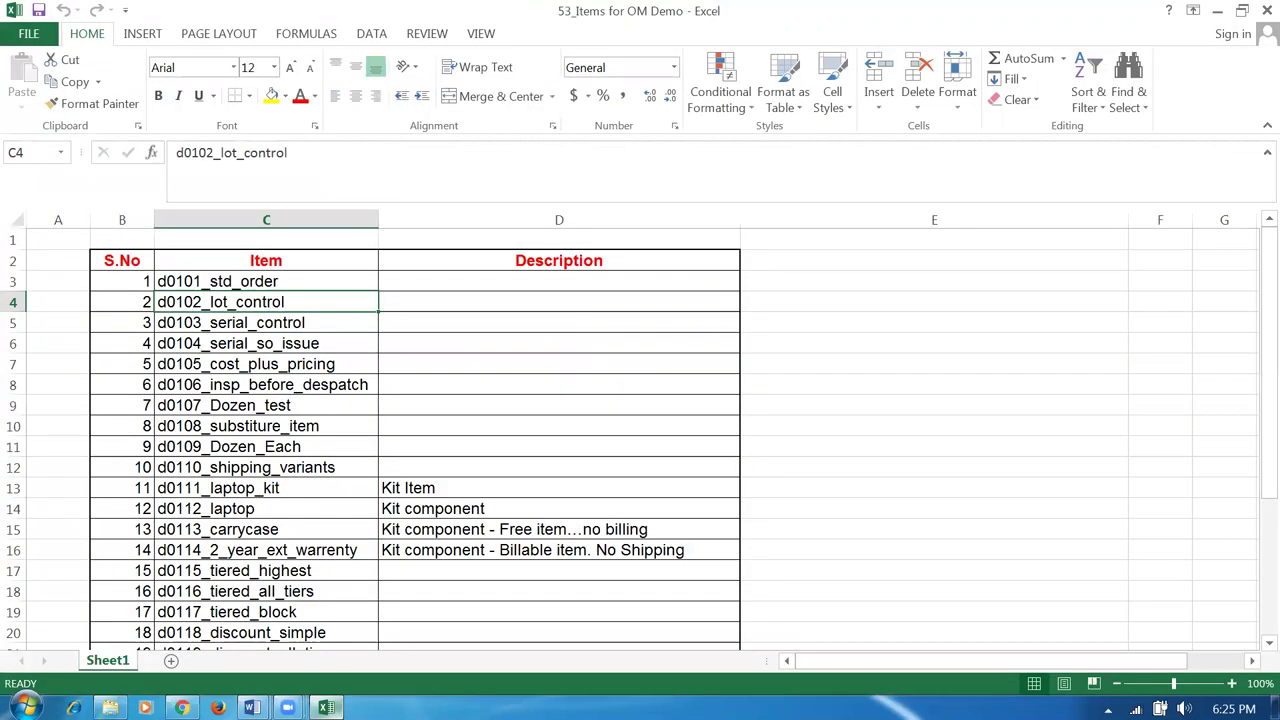
Fill line 1 with item d0103_serial_control, subinventory d011_FGS and quantity 100.
{"action": "left_click", "coordinate": [222, 322]}
{"action": "key", "text": "alt+Tab"}
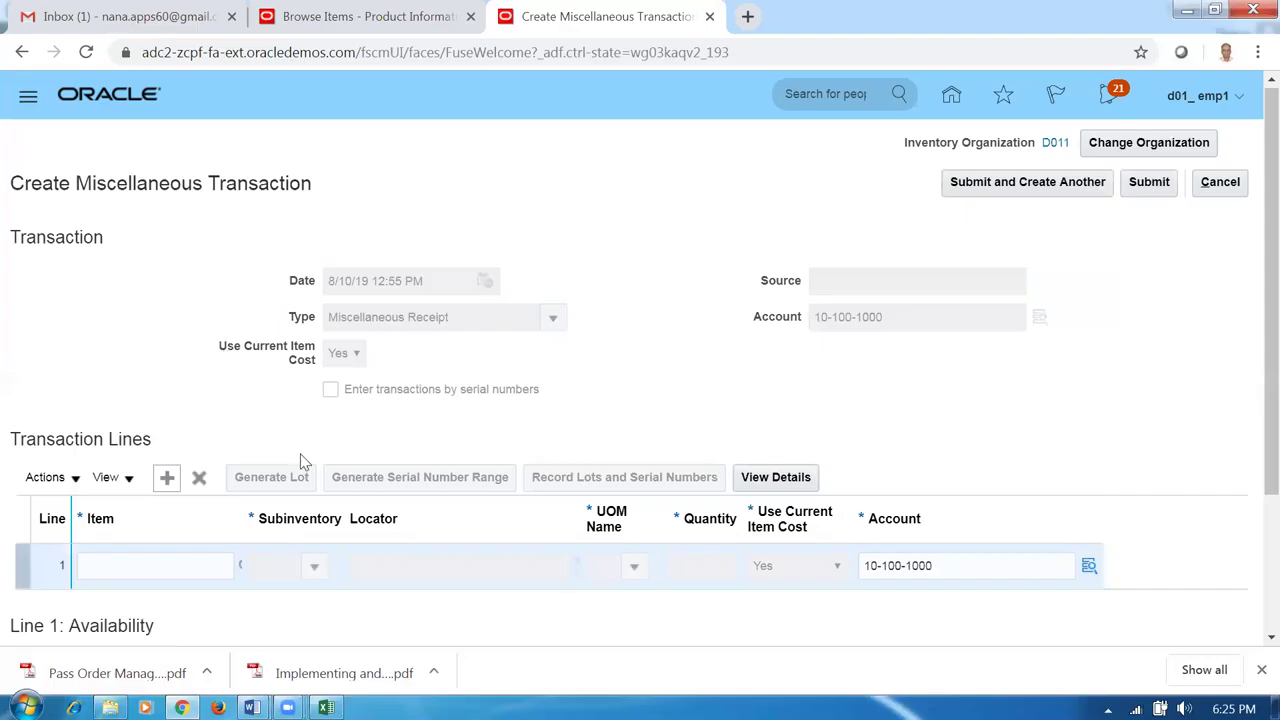
{"action": "left_click", "coordinate": [172, 556]}
{"action": "type", "text": "d0103"}
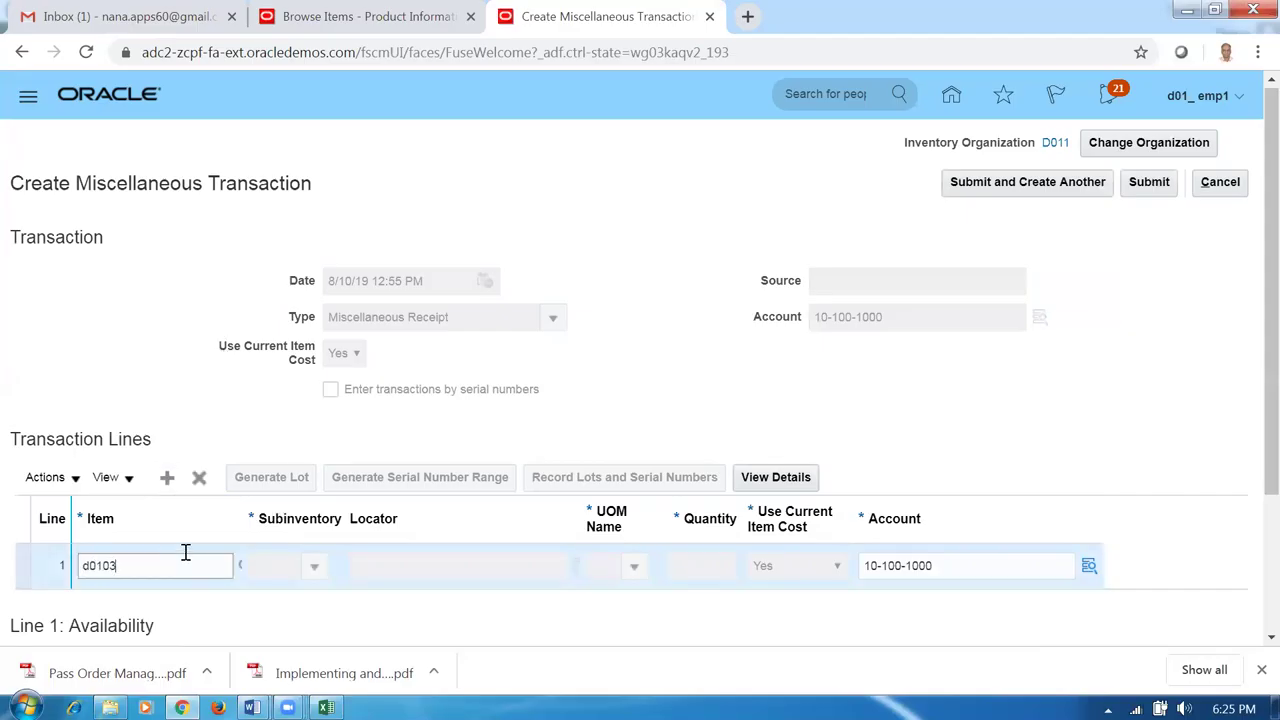
{"action": "key", "text": "Tab"}
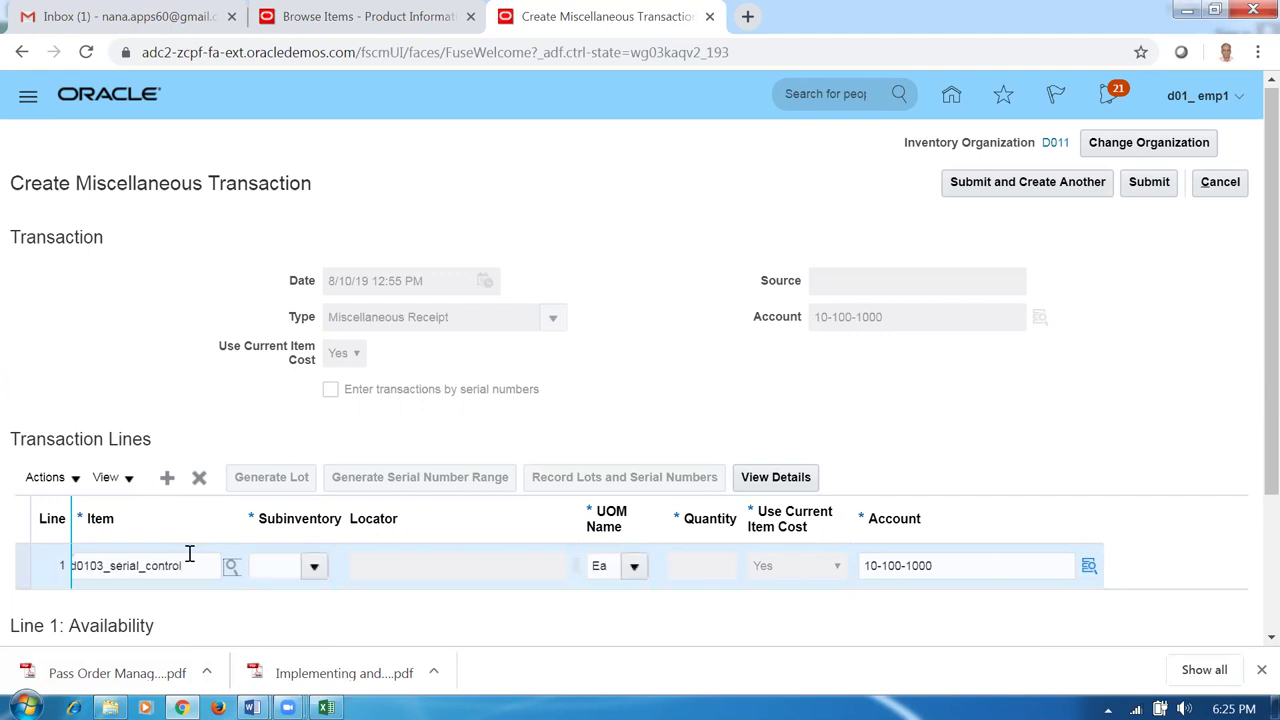
{"action": "left_click", "coordinate": [315, 568]}
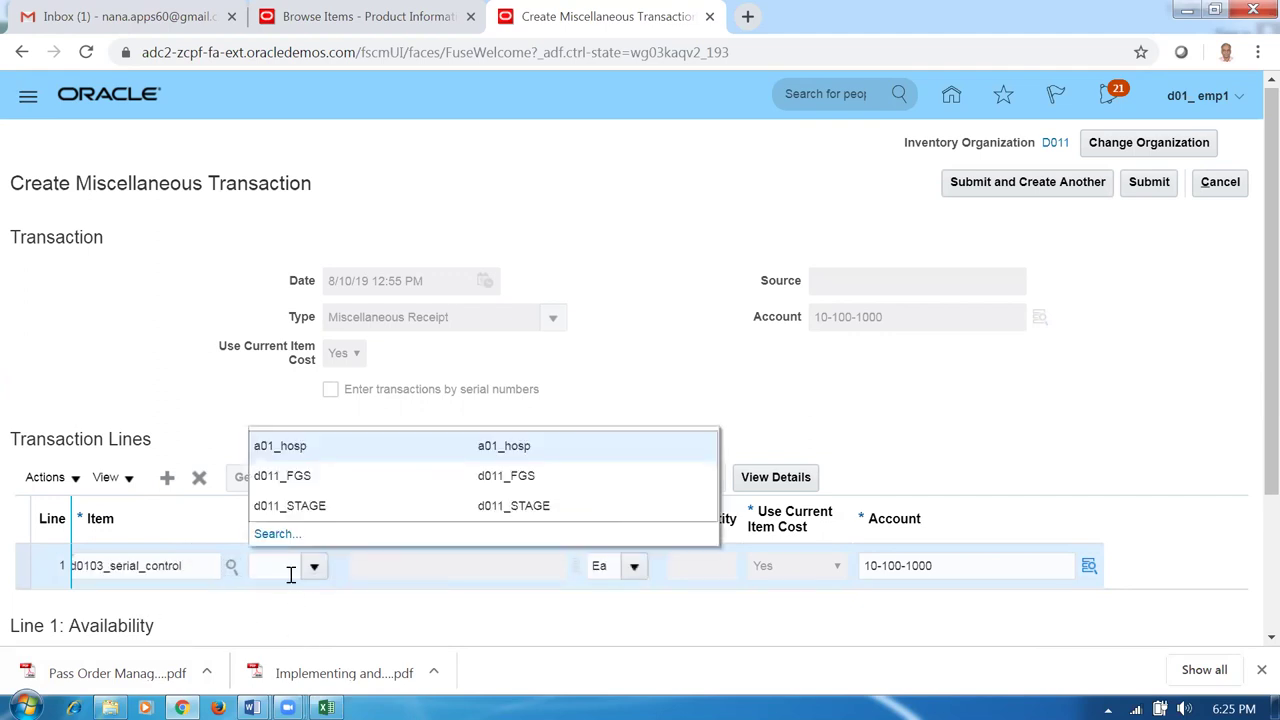
{"action": "left_click", "coordinate": [292, 477]}
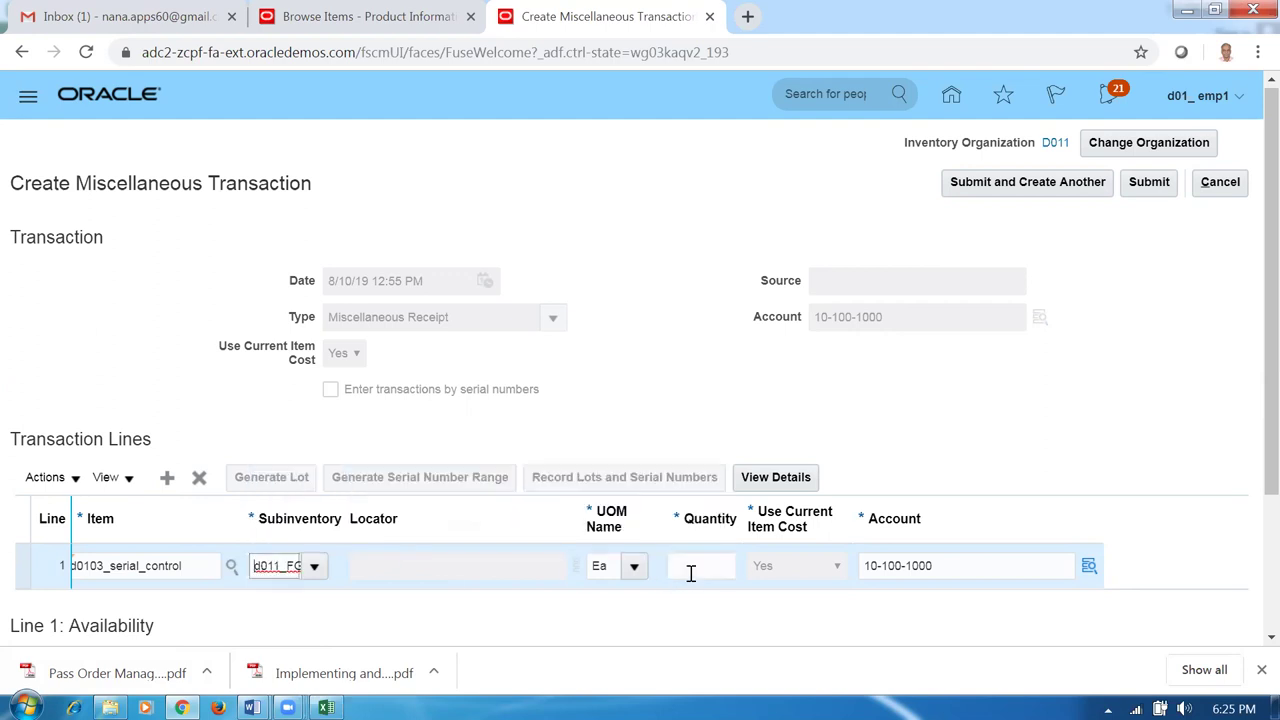
{"action": "left_click", "coordinate": [688, 568]}
{"action": "type", "text": "100"}
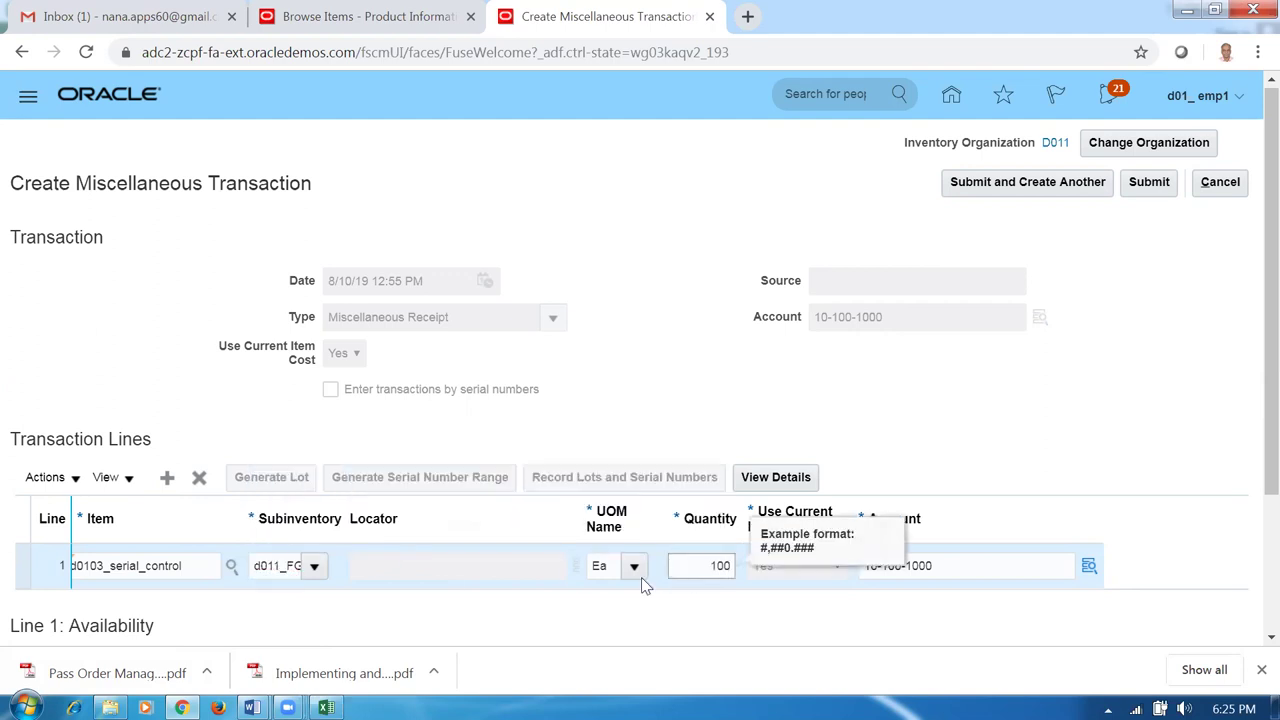
{"action": "left_click", "coordinate": [608, 368]}
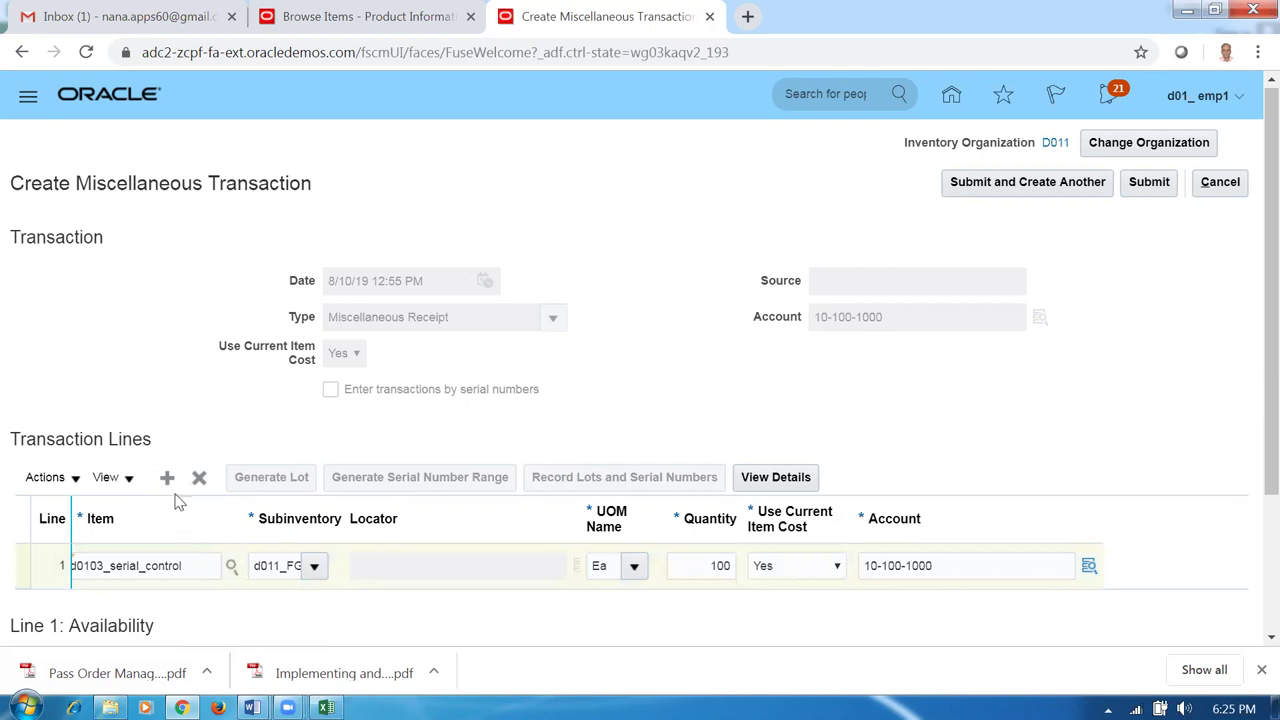
{"action": "key", "text": "alt+Tab"}
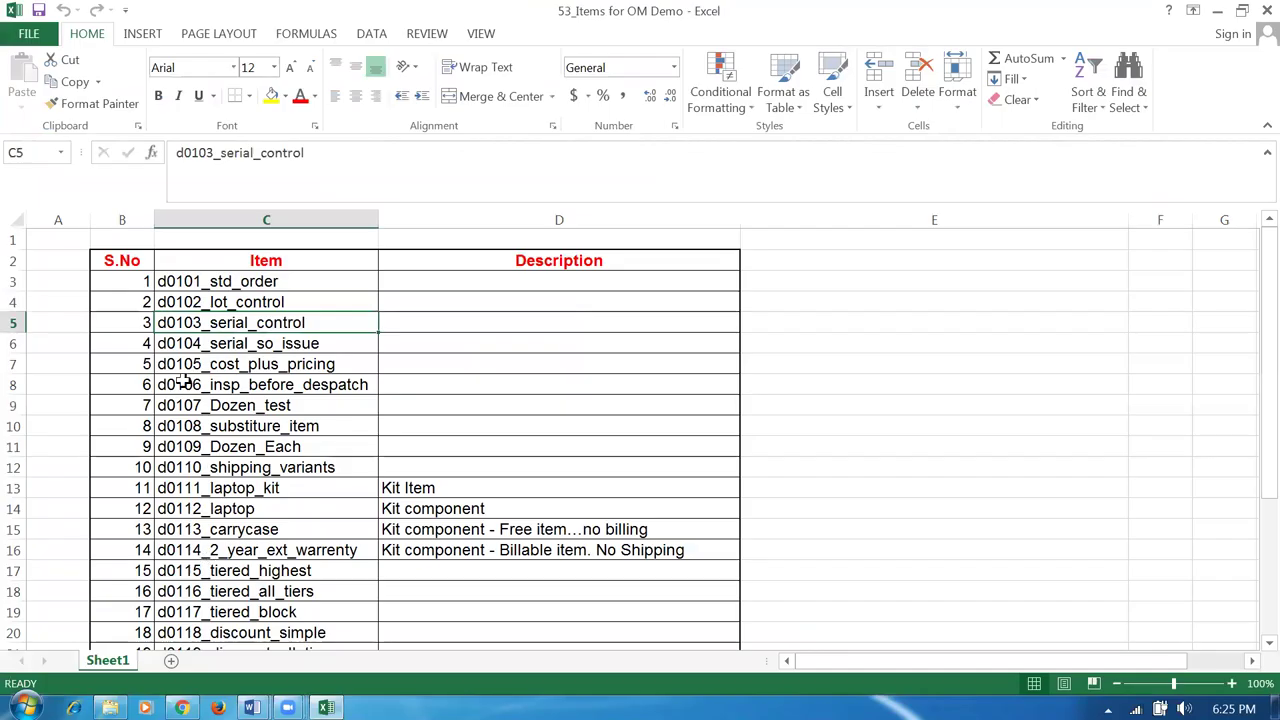
Enter item d0104 on the new line with subinventory d011_FGS and quantity 100.
{"action": "key", "text": "alt+Tab"}
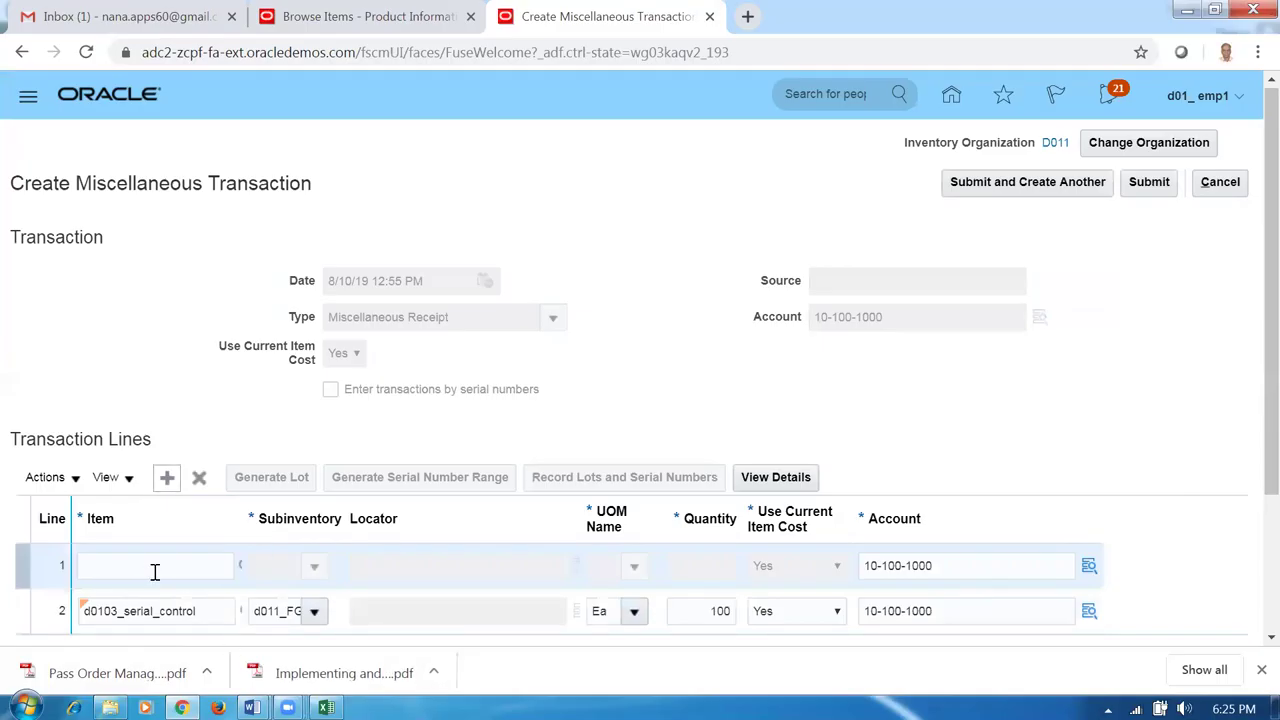
{"action": "left_click", "coordinate": [153, 565]}
{"action": "type", "text": "d0104"}
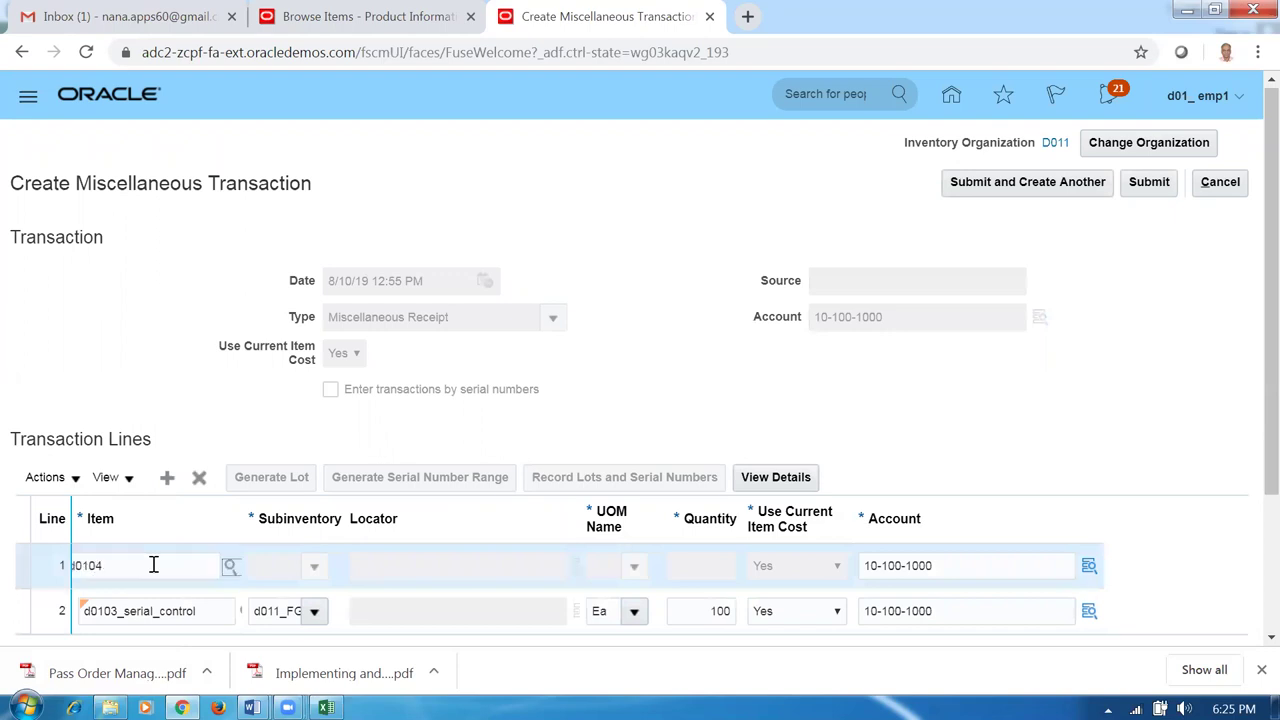
{"action": "left_click", "coordinate": [312, 570]}
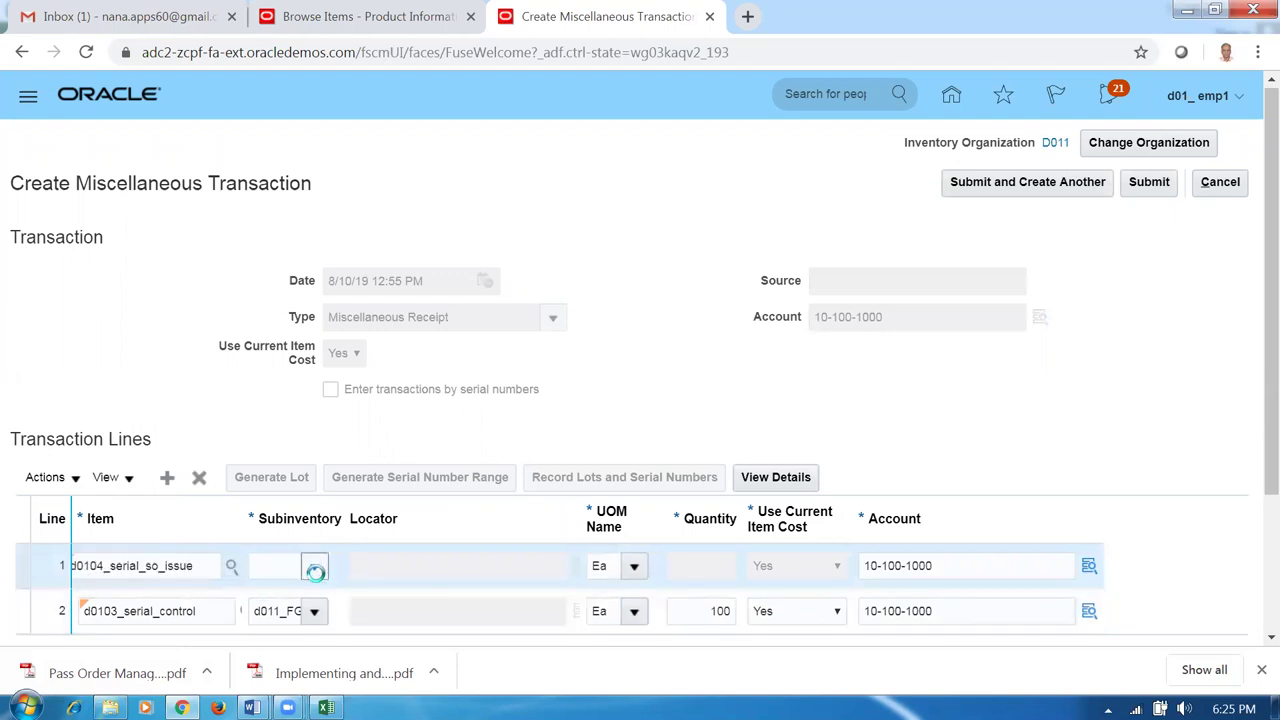
{"action": "left_click", "coordinate": [322, 480]}
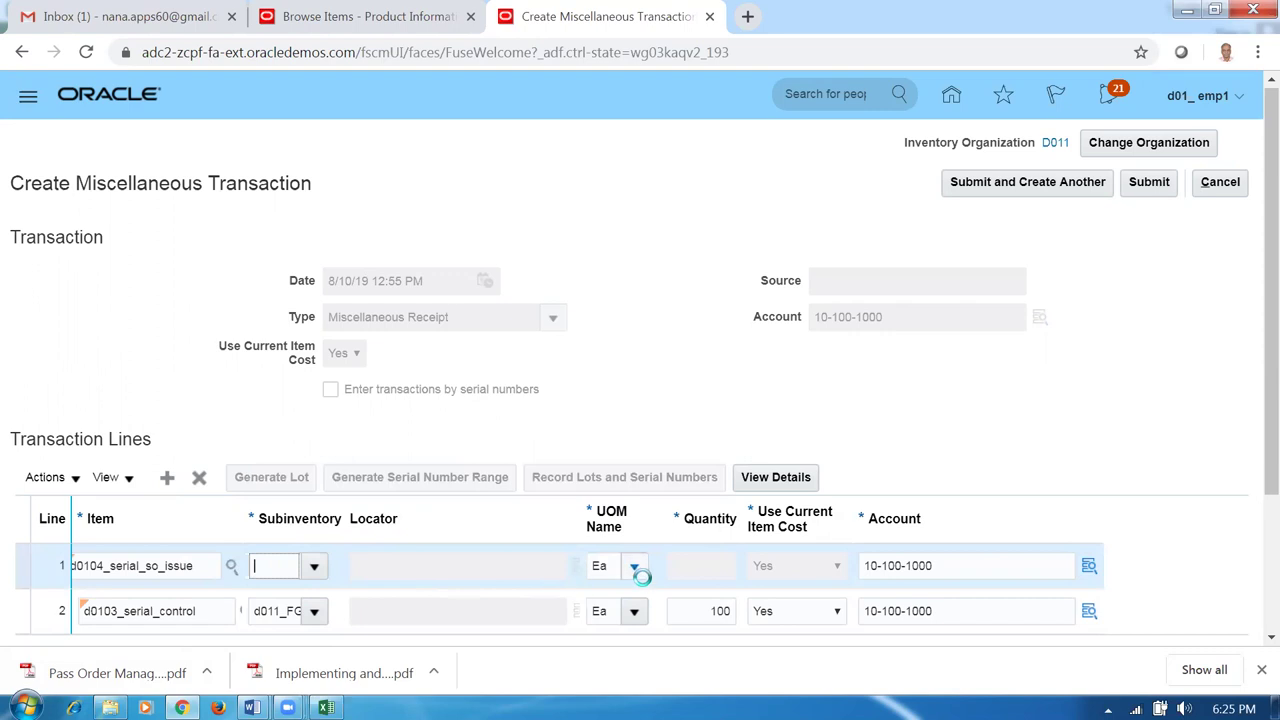
{"action": "left_click", "coordinate": [716, 566]}
{"action": "type", "text": "100"}
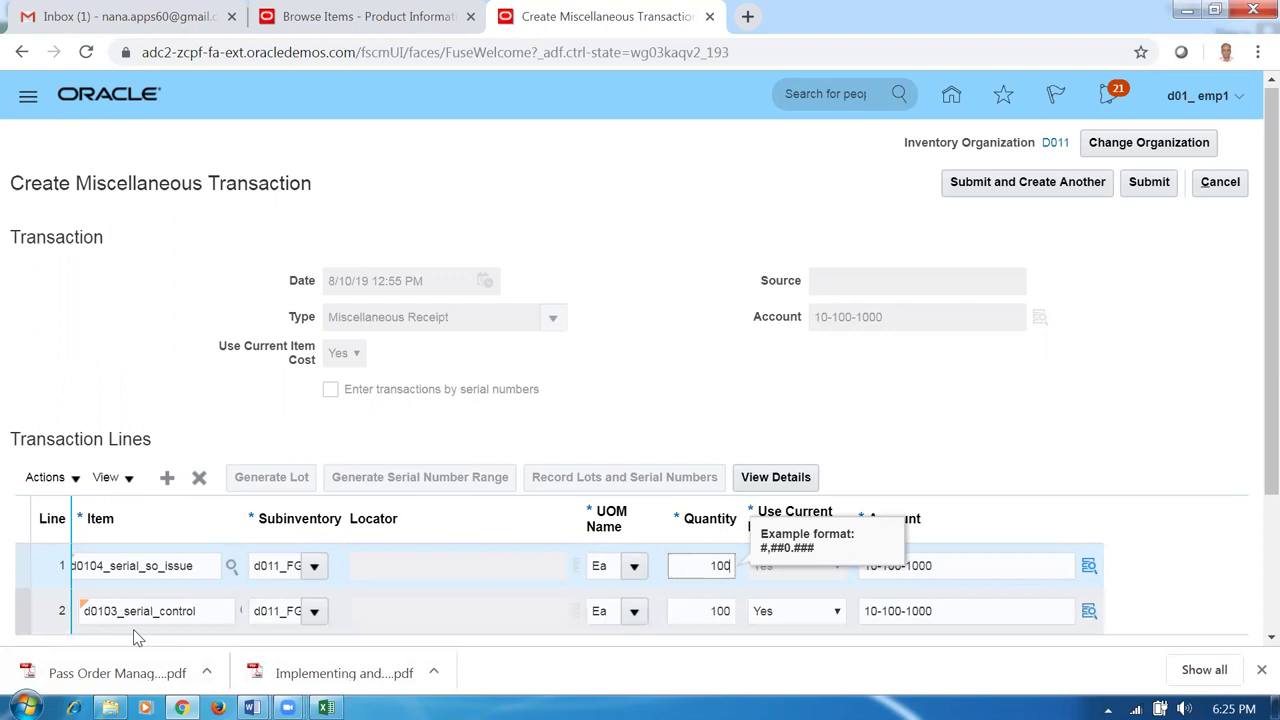
{"action": "left_click", "coordinate": [120, 566]}
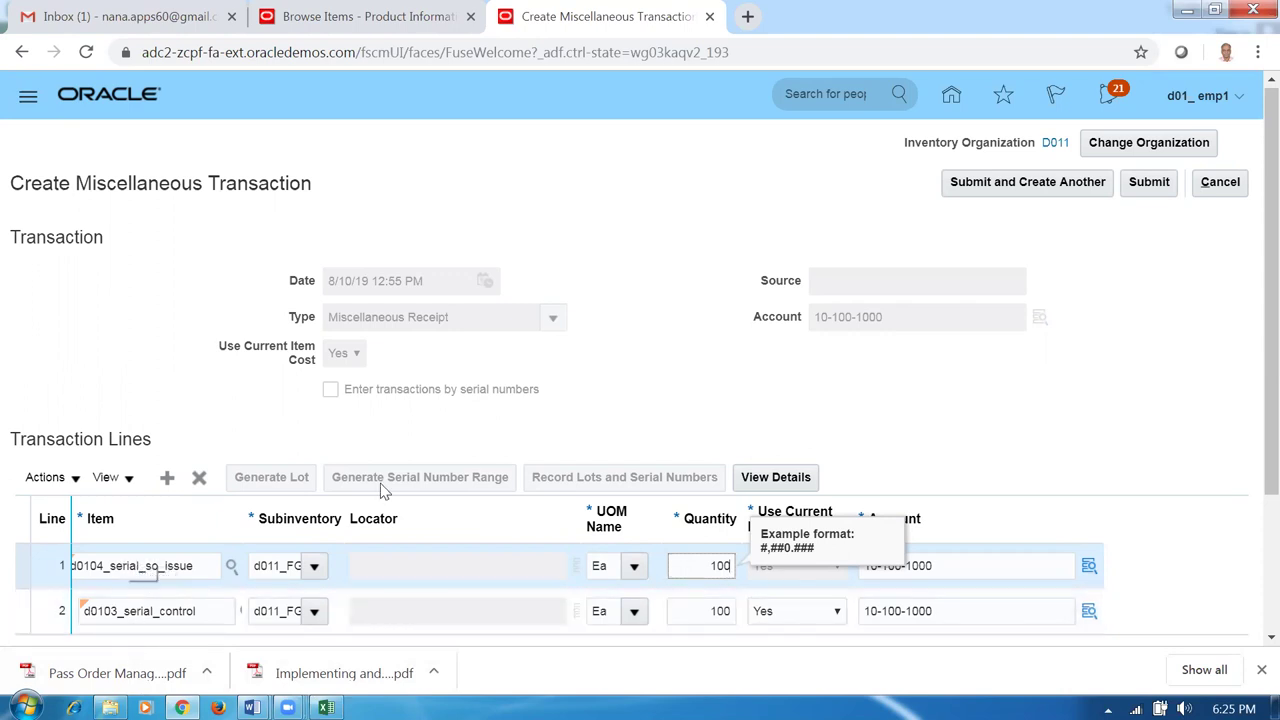
Add another blank receipt line and scroll down the line list.
{"action": "left_click", "coordinate": [167, 477]}
{"action": "key", "text": "alt+Tab"}
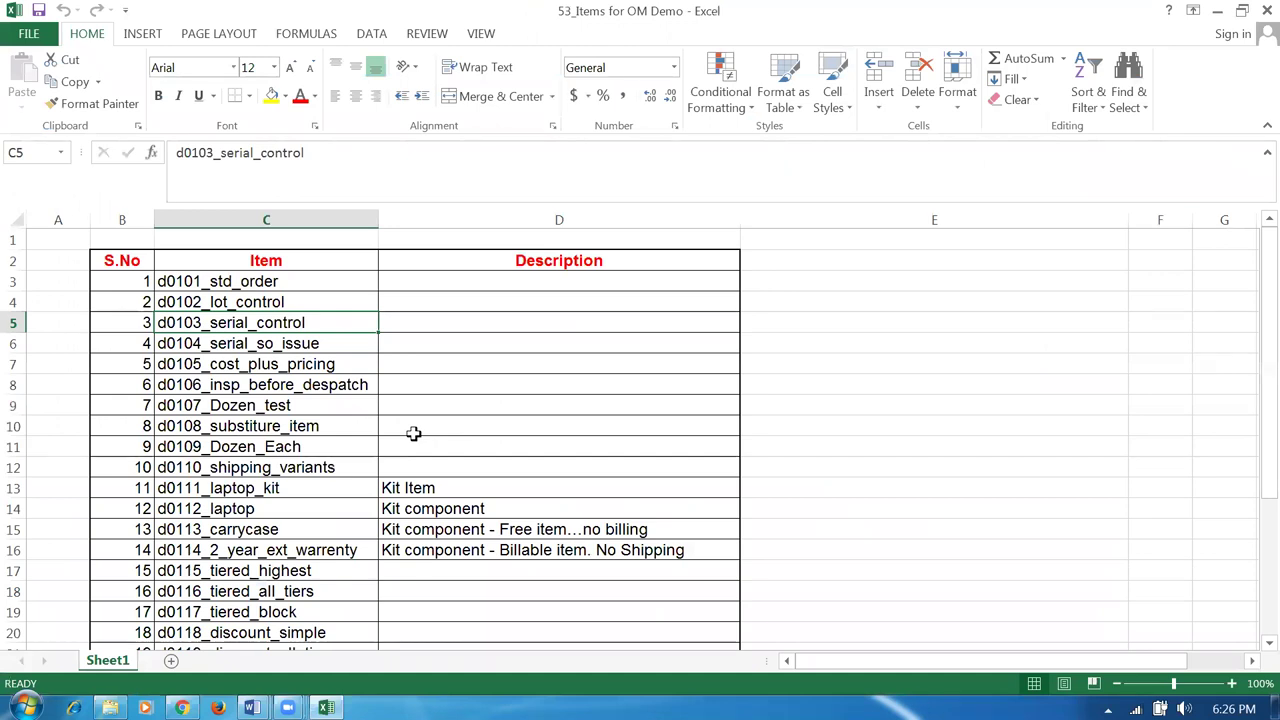
{"action": "key", "text": "alt+Tab"}
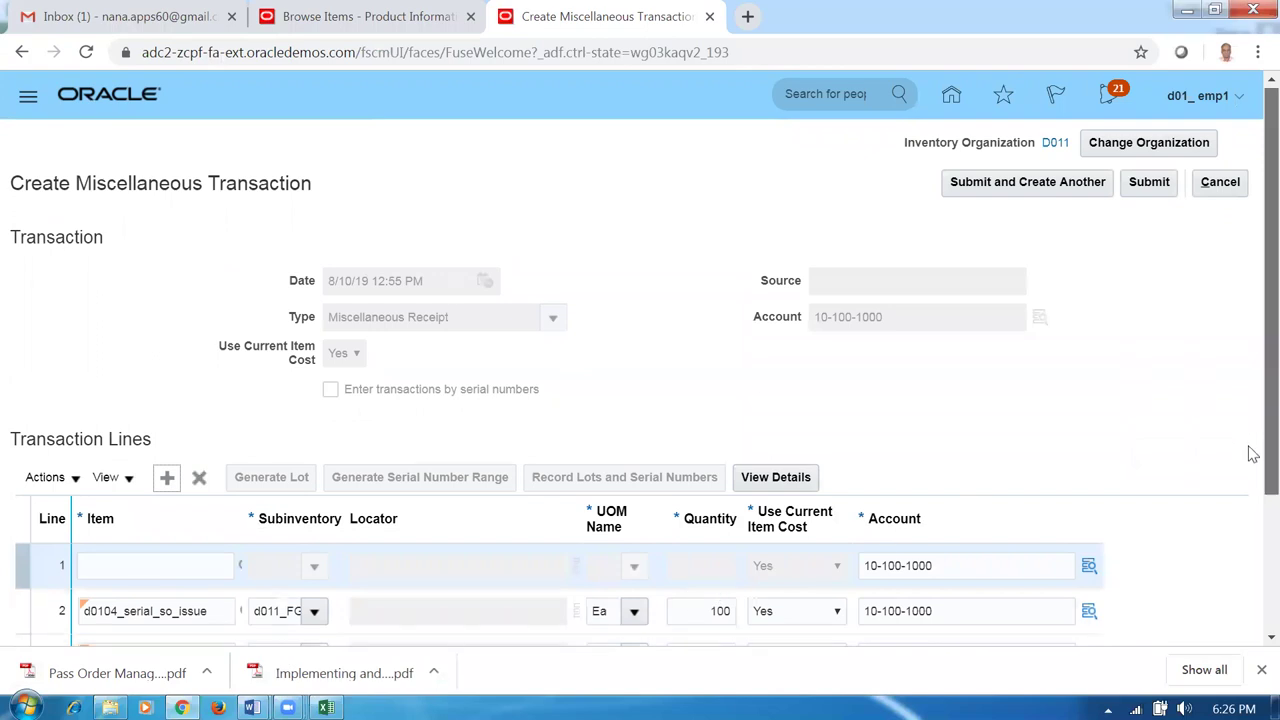
{"action": "left_click_drag", "start_coordinate": [1253, 453], "coordinate": [1249, 543]}
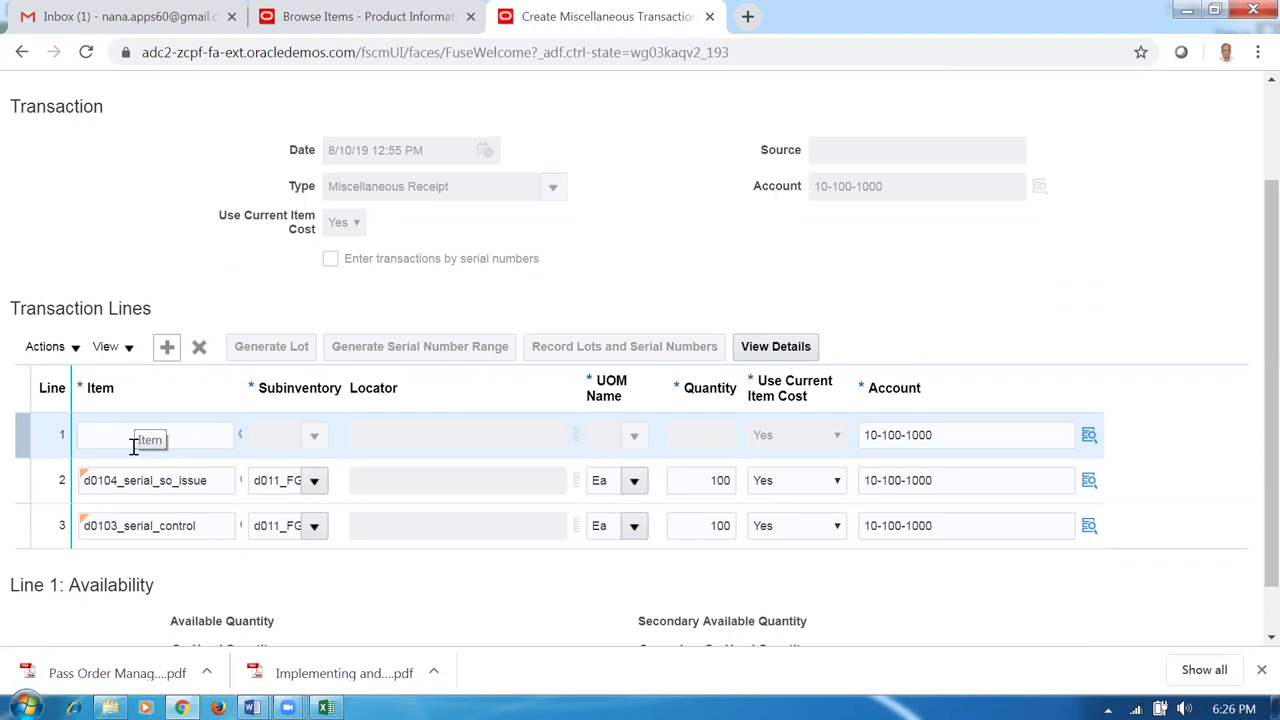
{"action": "left_click", "coordinate": [167, 435]}
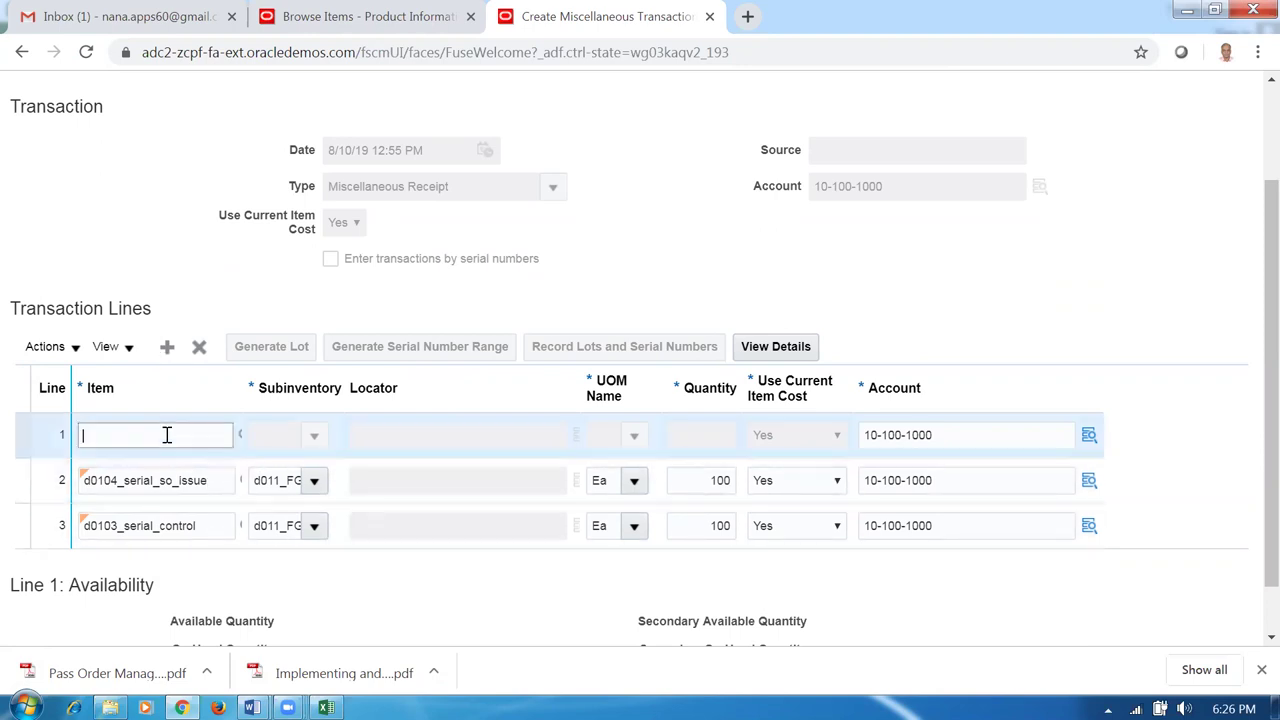
{"action": "key", "text": "alt+Tab"}
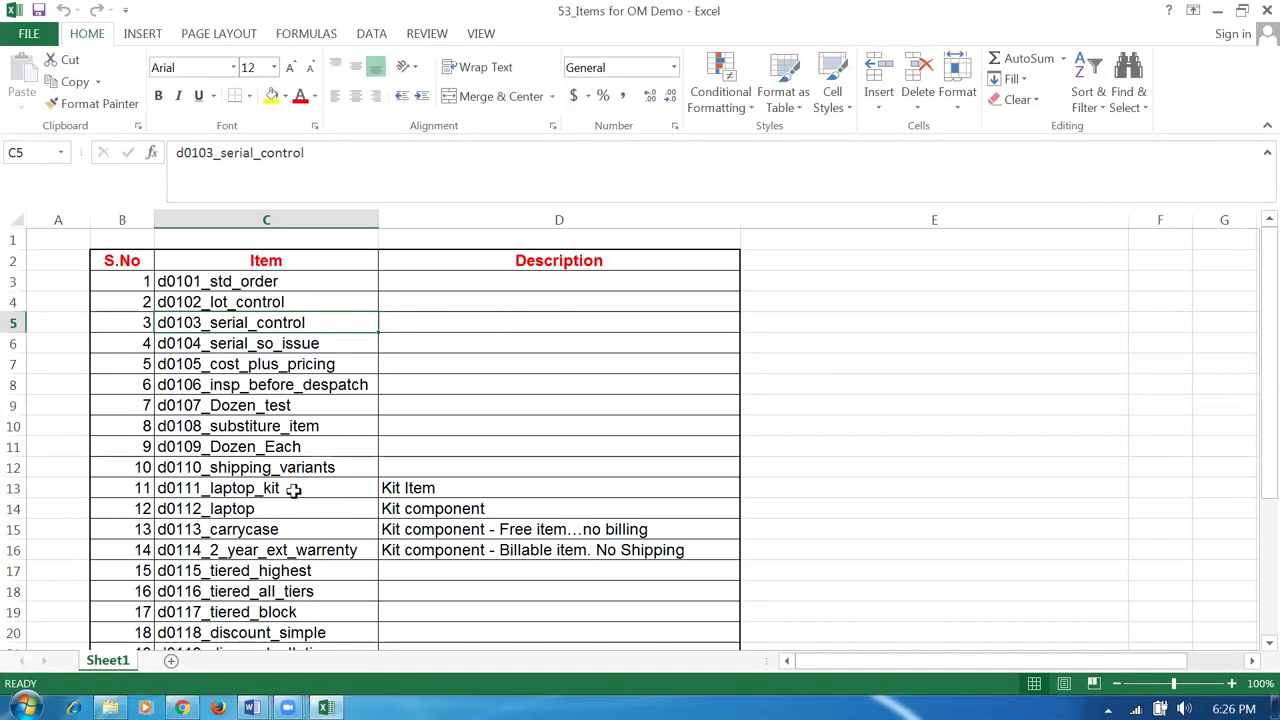
{"action": "left_click", "coordinate": [244, 366]}
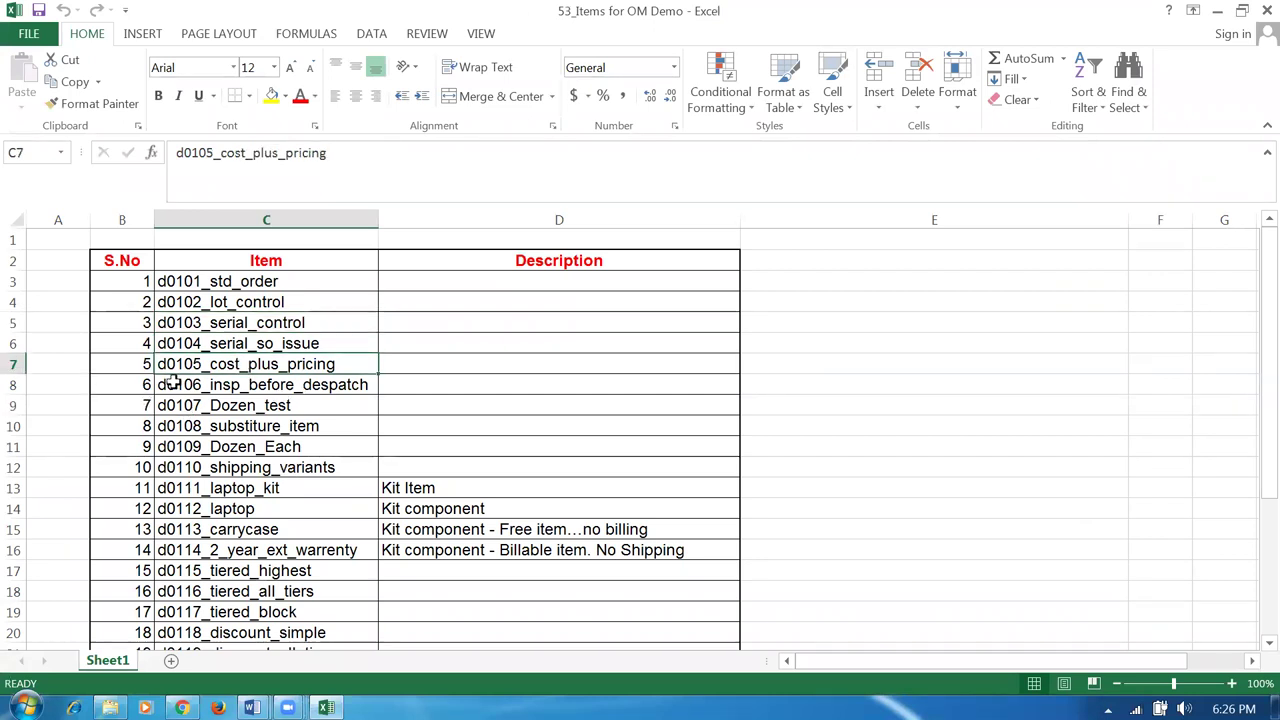
{"action": "left_click", "coordinate": [214, 344]}
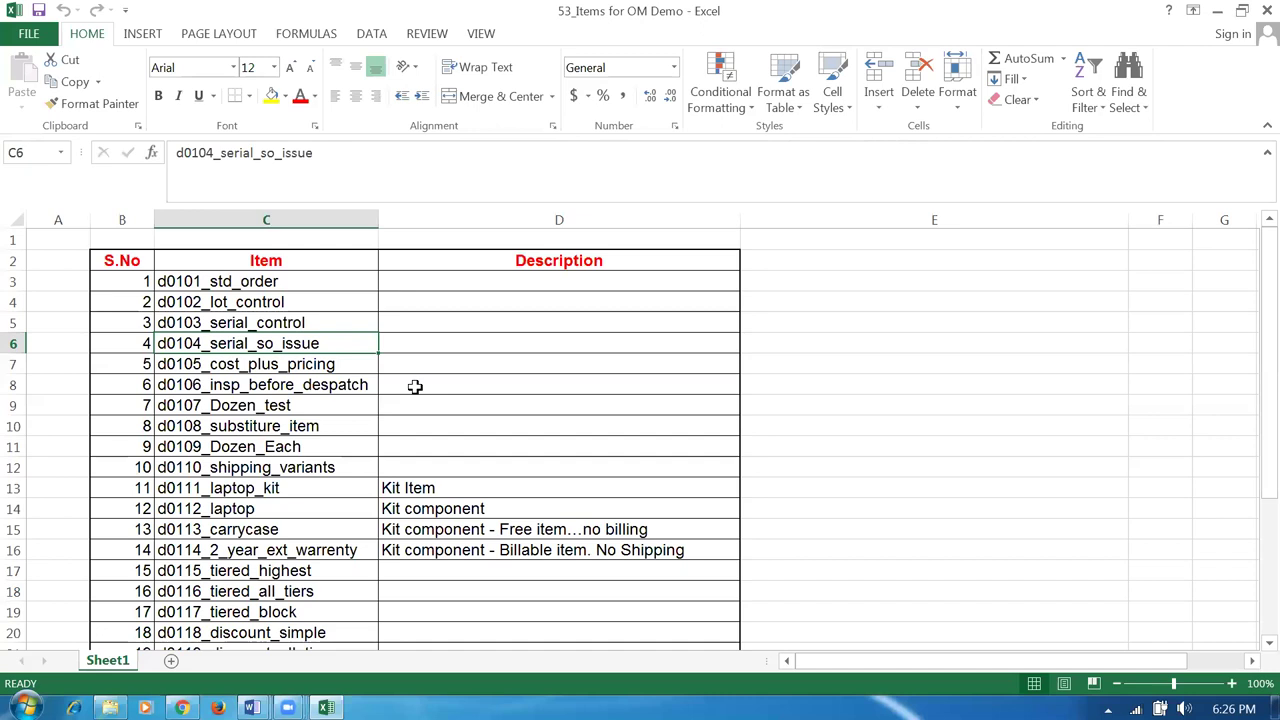
{"action": "key", "text": "alt+Tab"}
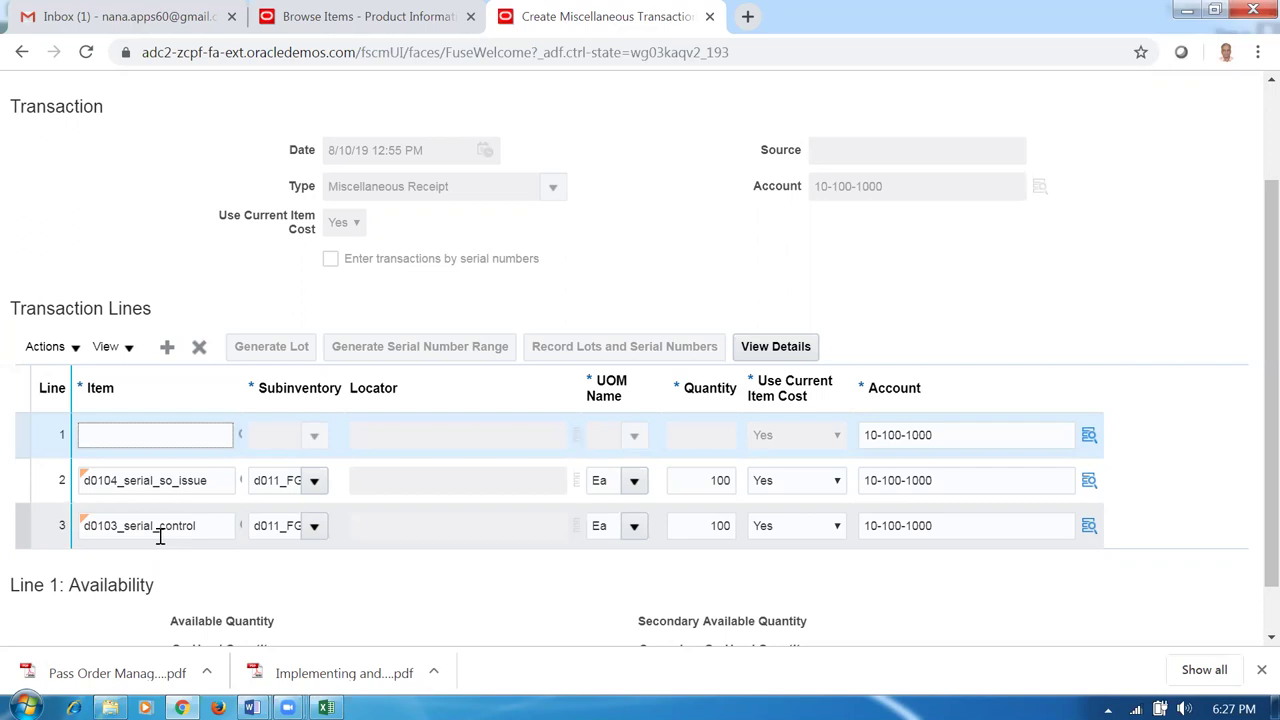
Copy the d0106_insp_before_despatch item name from the Excel item list.
{"action": "left_click_drag", "start_coordinate": [206, 530], "coordinate": [150, 530]}
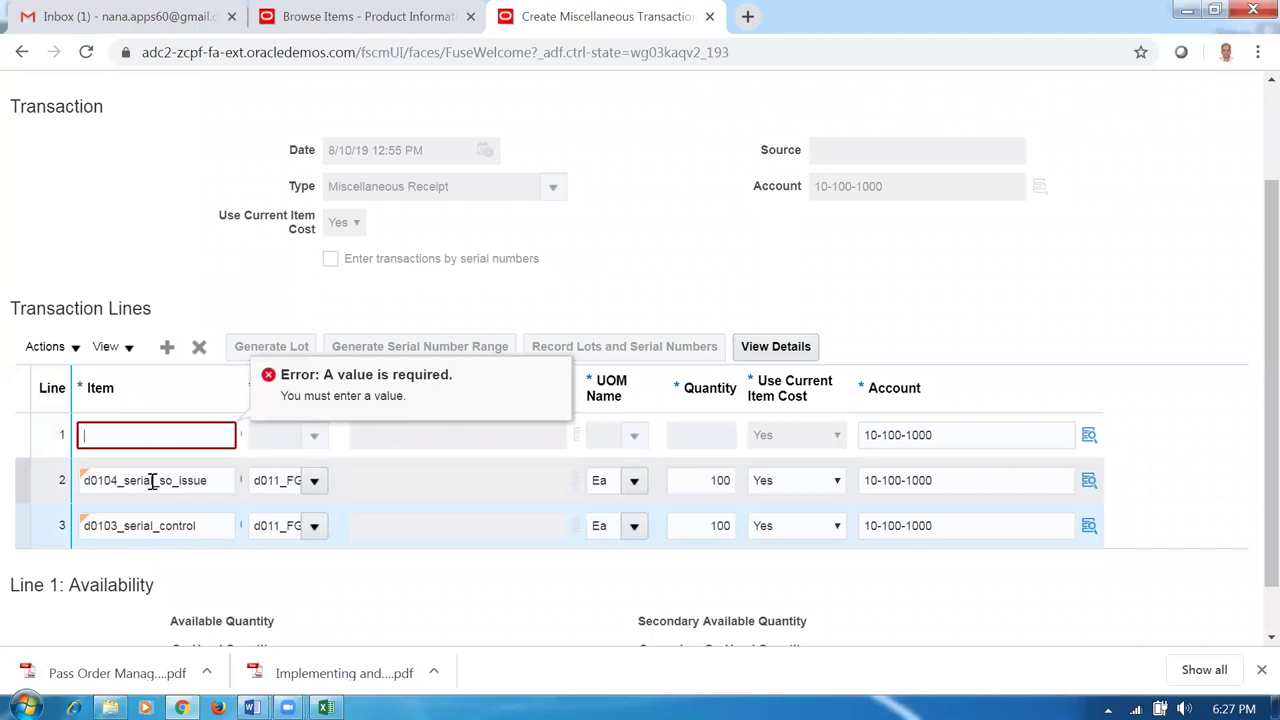
{"action": "left_click", "coordinate": [140, 436]}
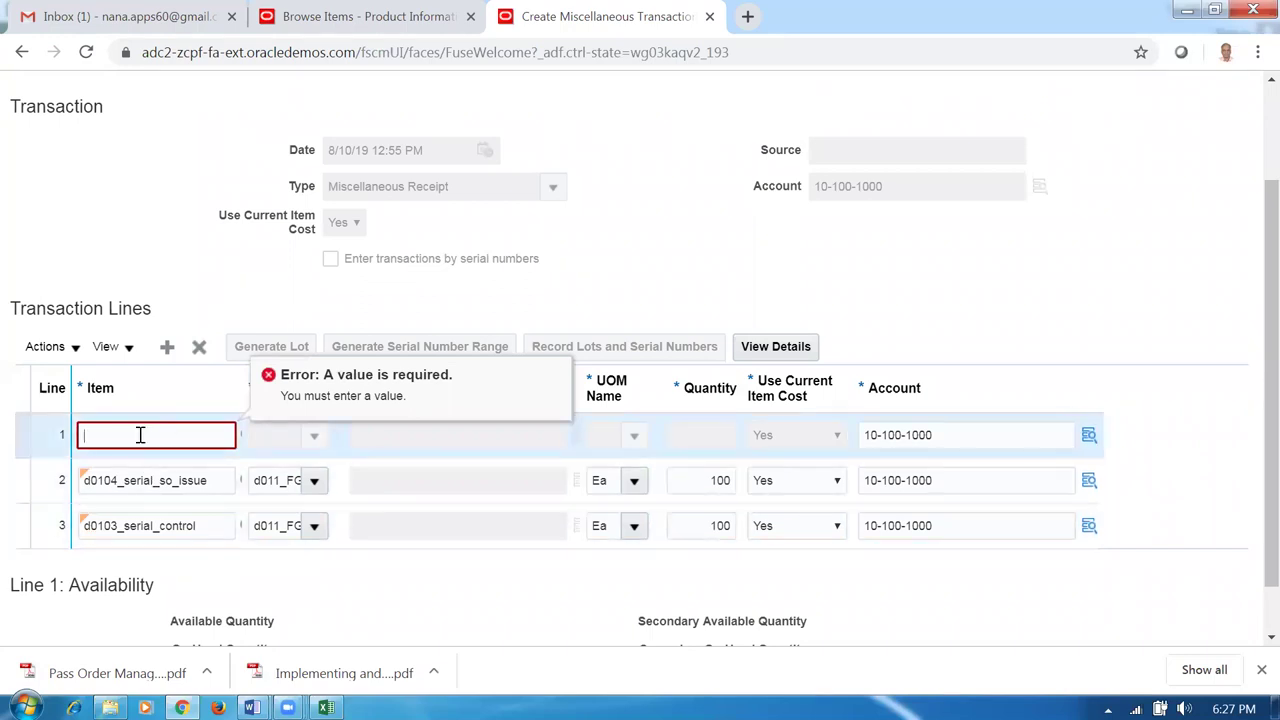
{"action": "key", "text": "alt+Tab"}
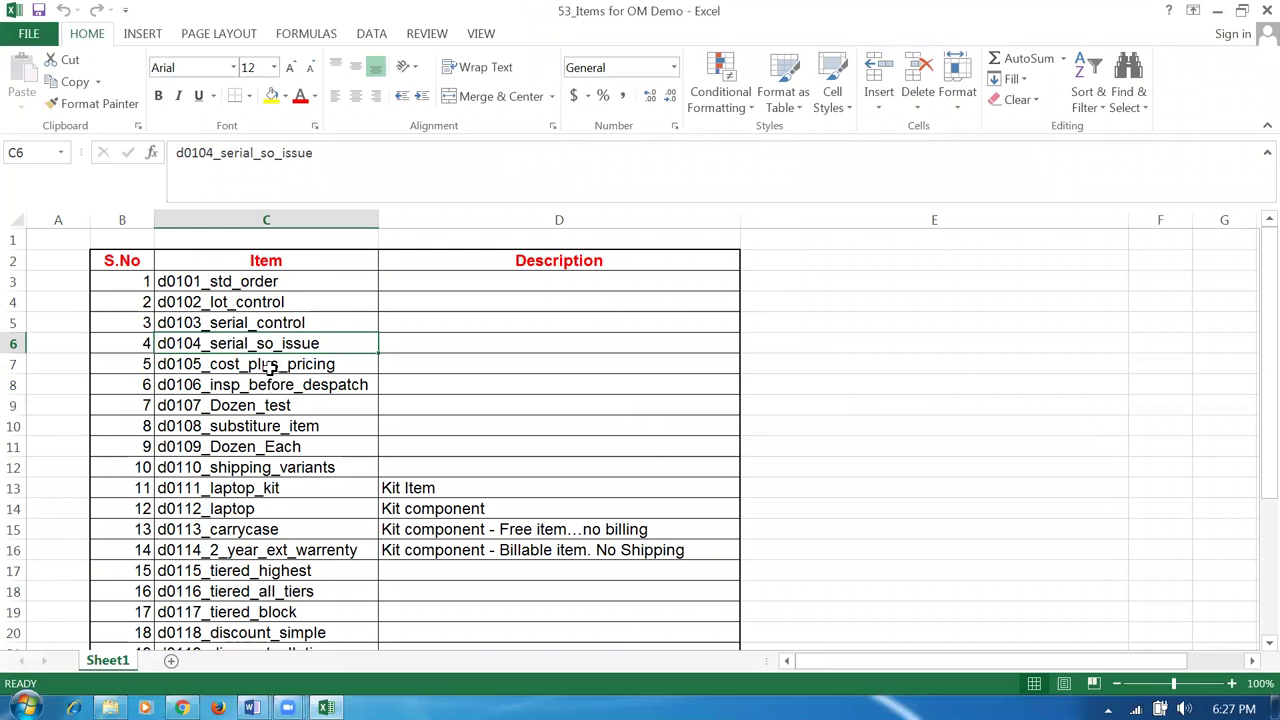
{"action": "left_click", "coordinate": [272, 386]}
{"action": "left_click", "coordinate": [276, 366]}
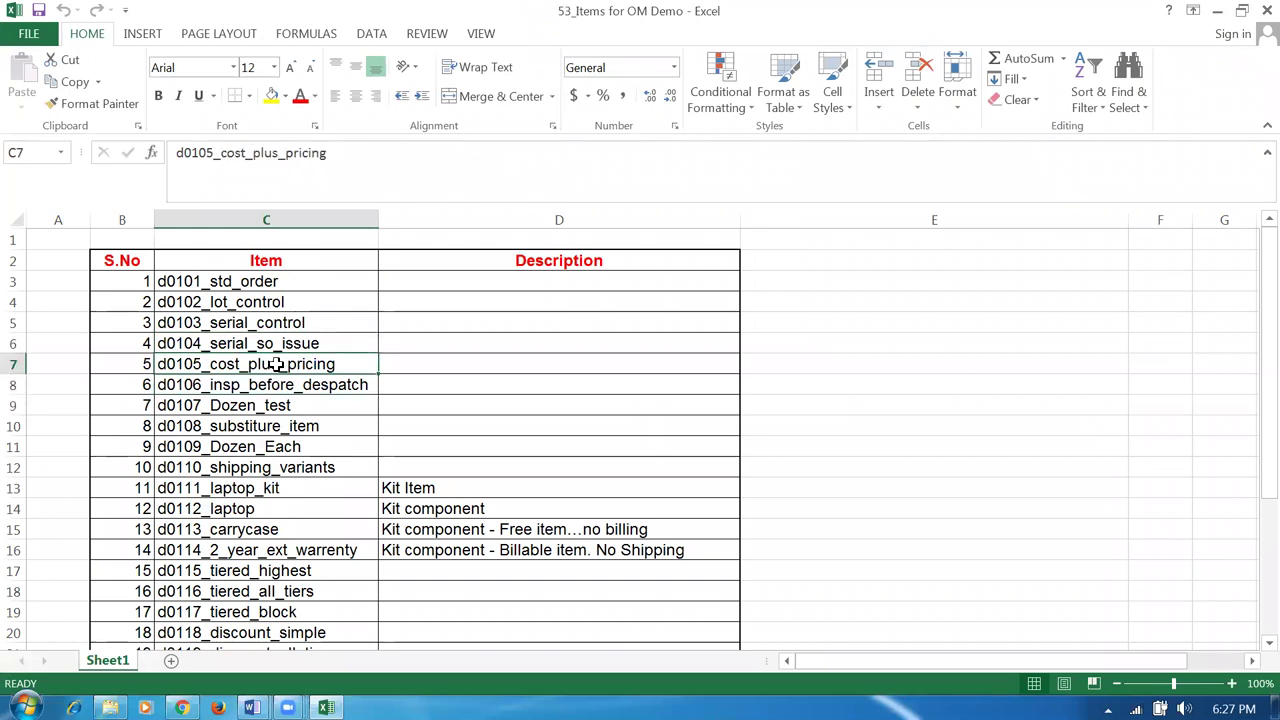
{"action": "left_click", "coordinate": [292, 390]}
{"action": "key", "text": "ctrl+c"}
{"action": "key", "text": "alt+Tab"}
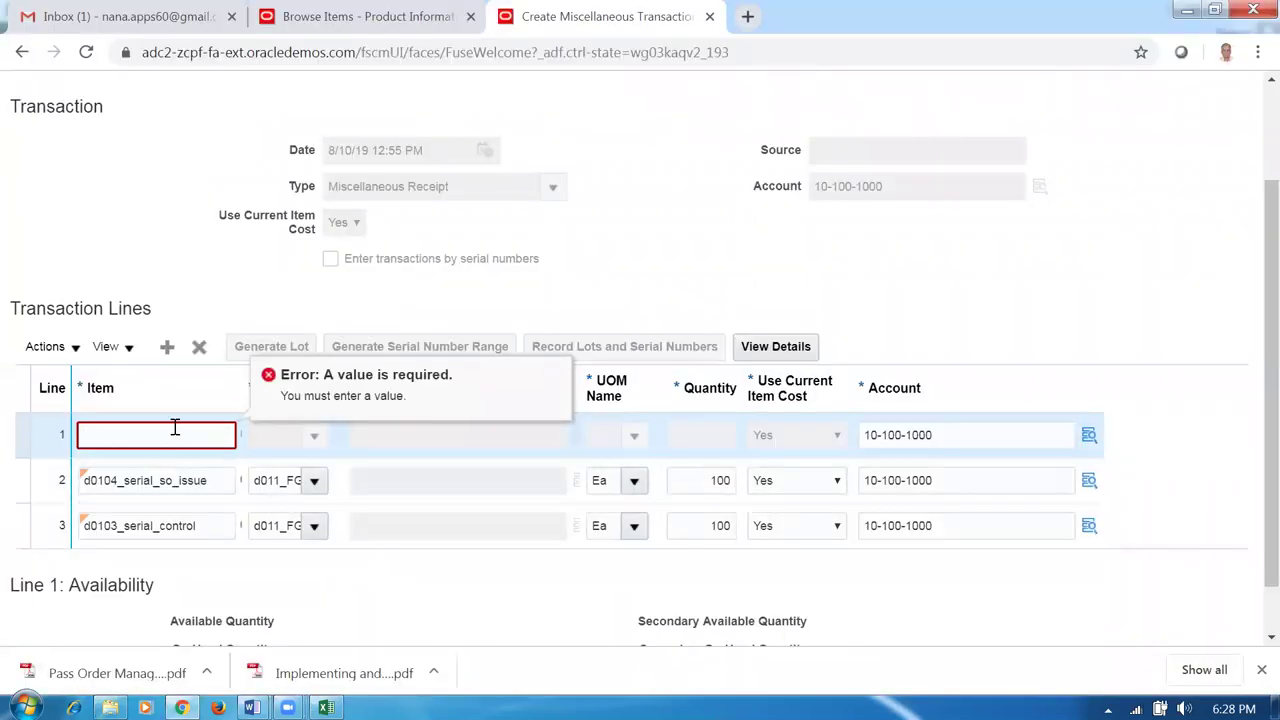
{"action": "key", "text": "alt+Tab"}
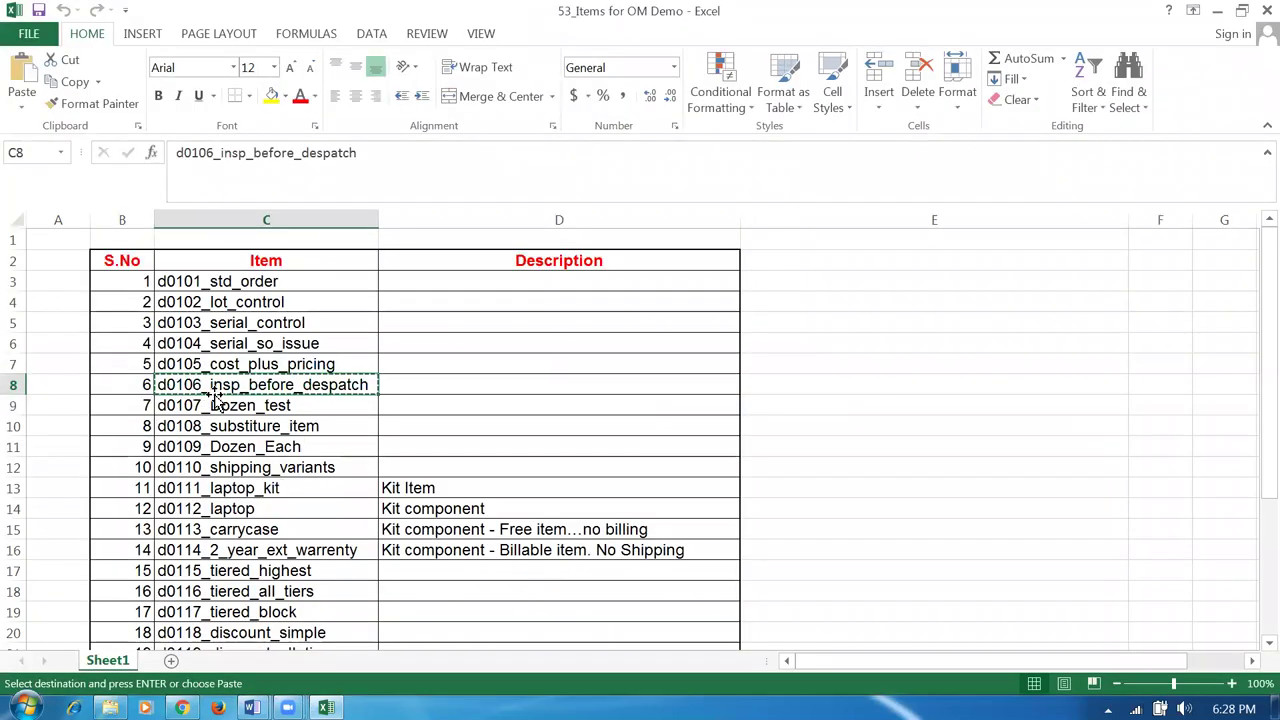
{"action": "key", "text": "alt+Tab"}
Try item d0106 on line 1, running and then cancelling the item search.
{"action": "type", "text": "d0106"}
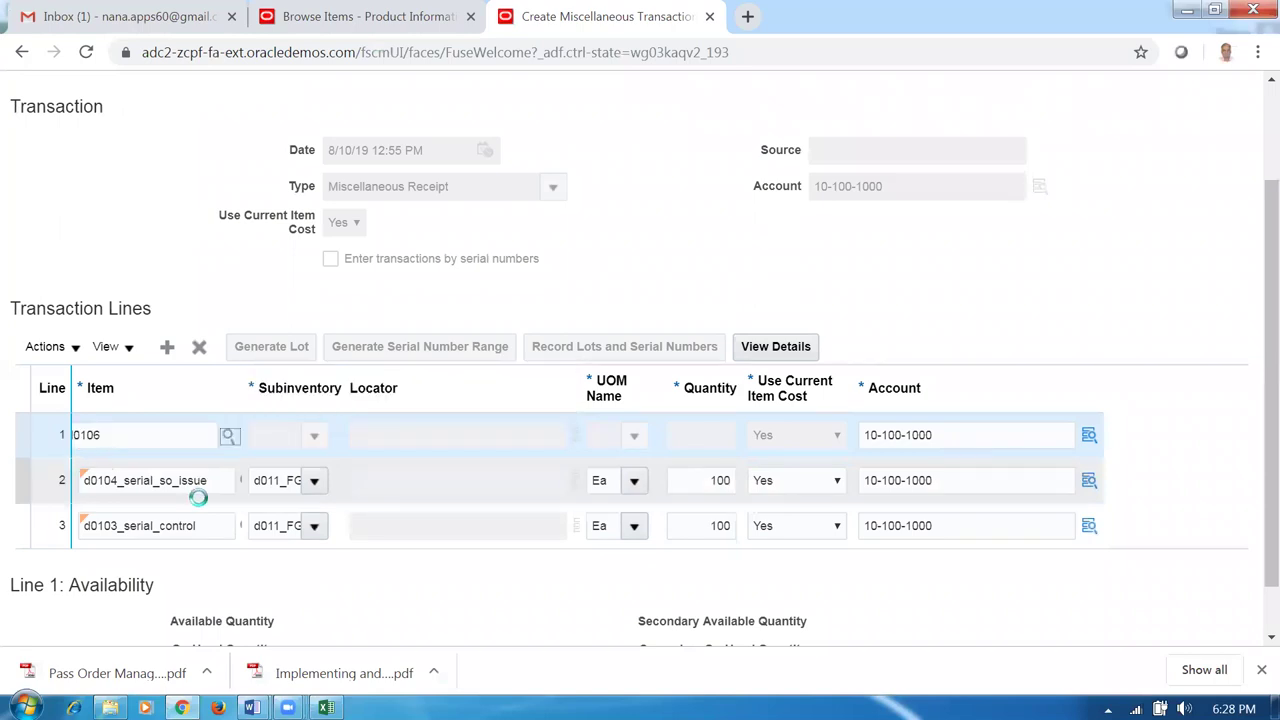
{"action": "key", "text": "Tab"}
{"action": "left_click", "coordinate": [996, 348]}
{"action": "left_click", "coordinate": [1052, 540]}
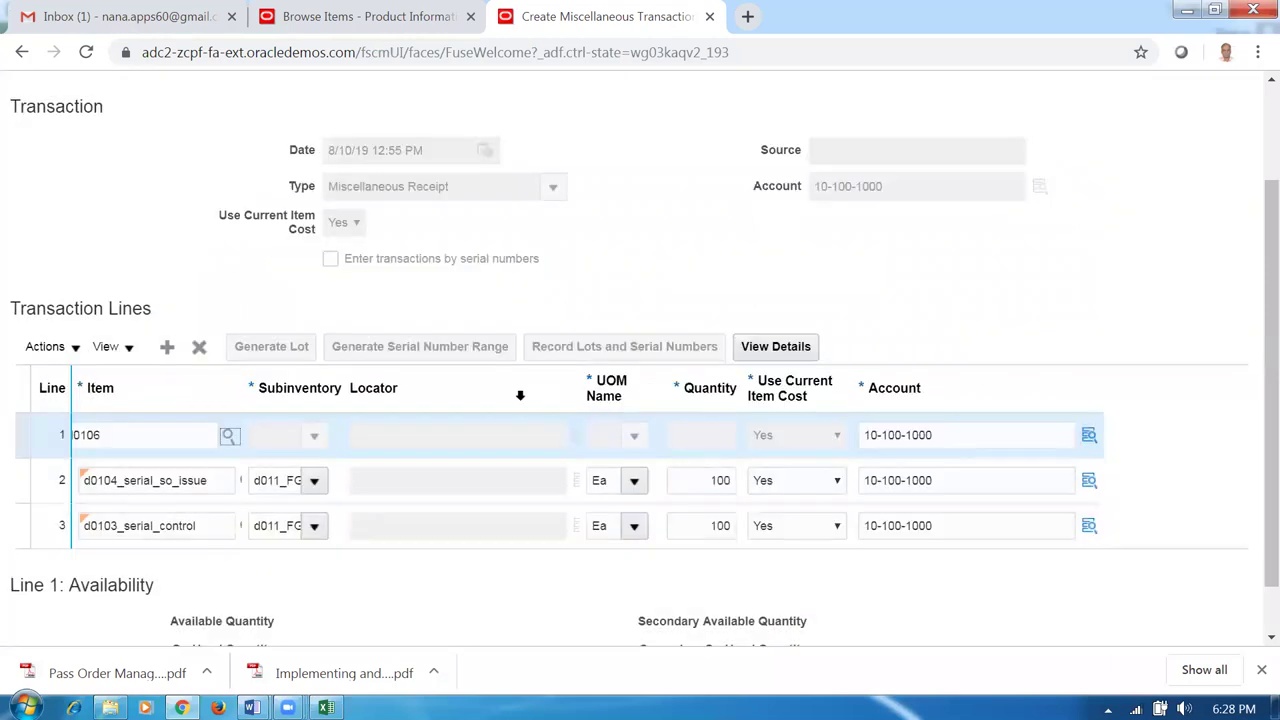
Change line 1's item to d0107 after locating d0107_Dozen_test in the workbook.
{"action": "key", "text": "alt+Tab"}
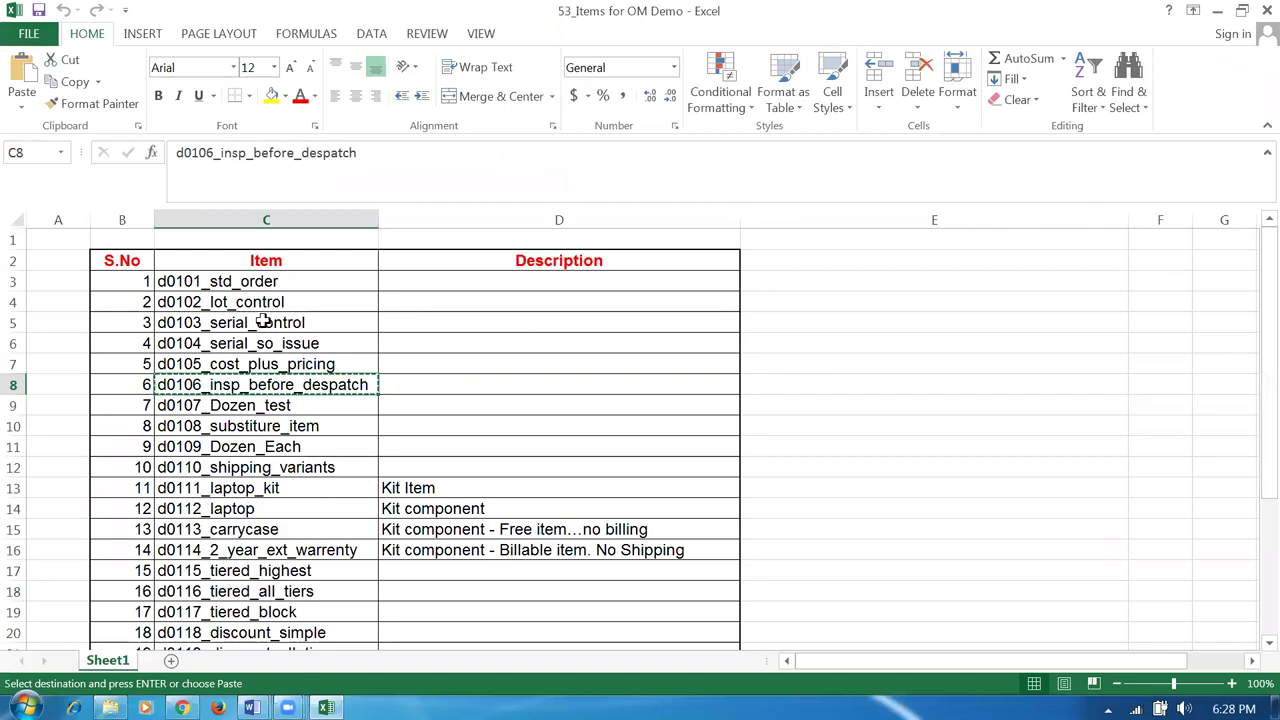
{"action": "left_click", "coordinate": [262, 322]}
{"action": "left_click", "coordinate": [300, 406]}
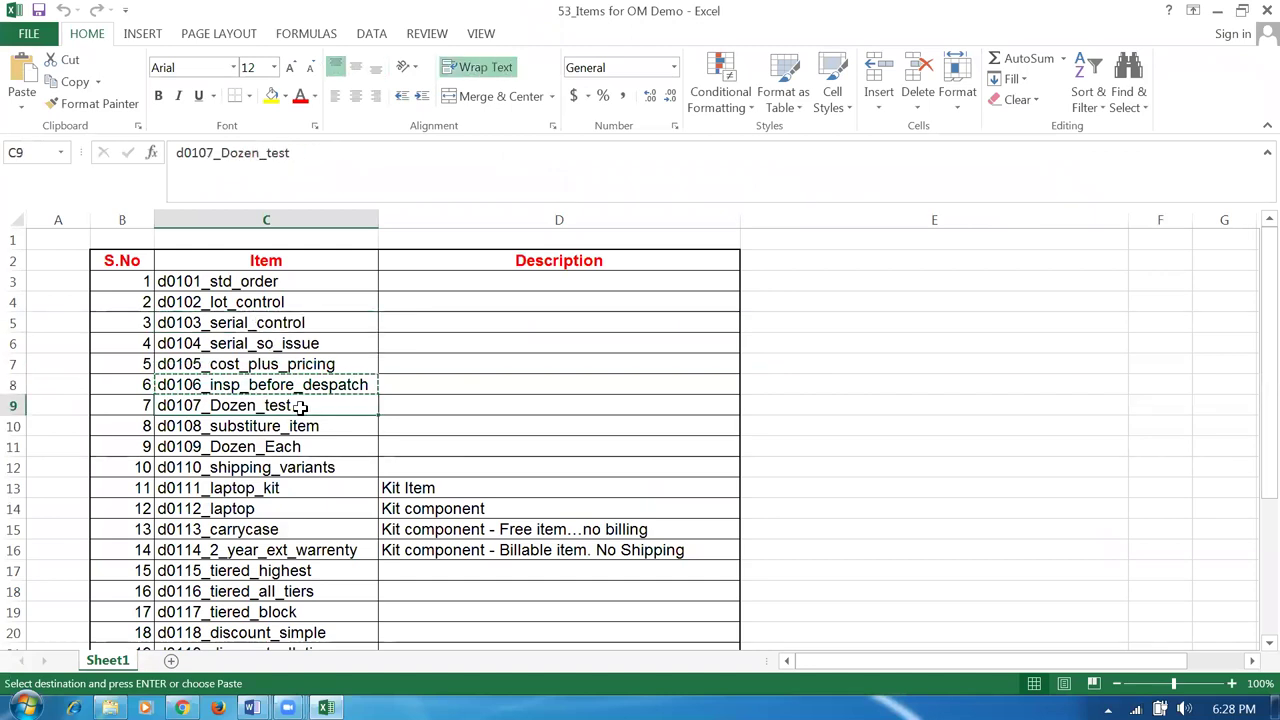
{"action": "key", "text": "alt+Tab"}
{"action": "left_click", "coordinate": [118, 435]}
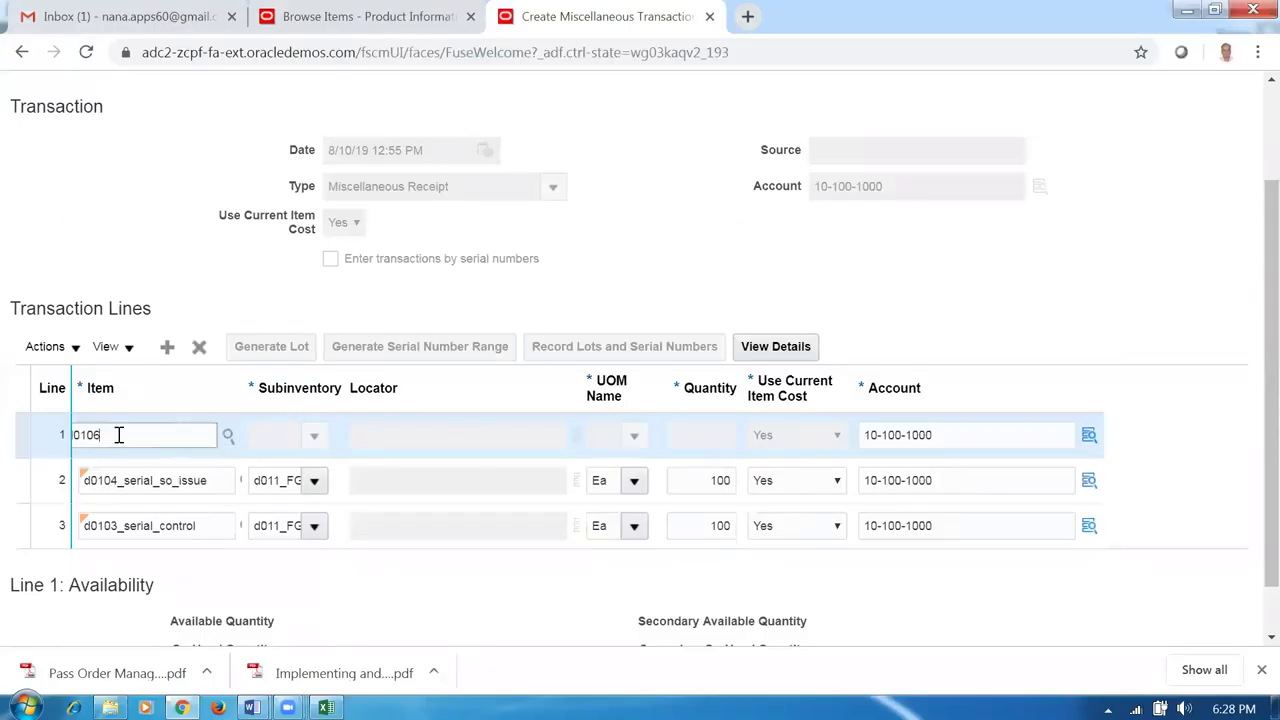
{"action": "type", "text": "7"}
{"action": "key", "text": "Tab"}
Set line 1's subinventory to d011_FGS, then delete the unfinished d0107_Dozen_test line.
{"action": "left_click", "coordinate": [313, 435]}
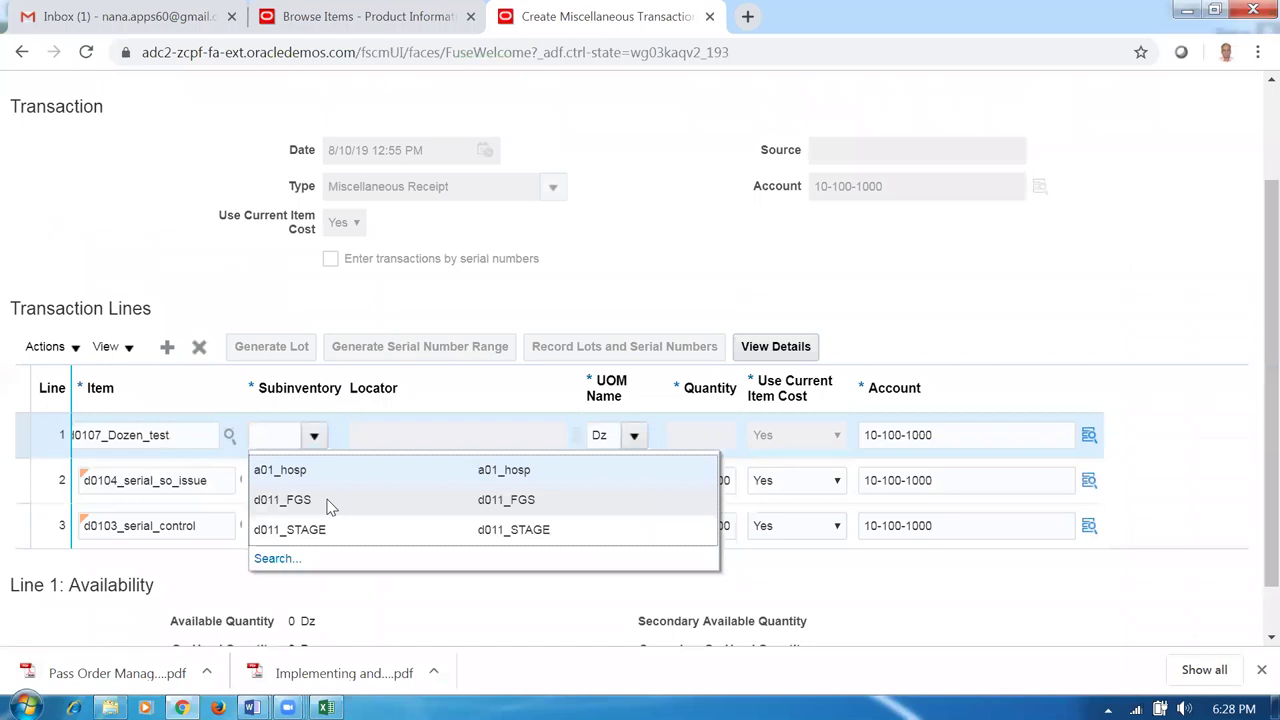
{"action": "left_click", "coordinate": [331, 502]}
{"action": "left_click", "coordinate": [678, 433]}
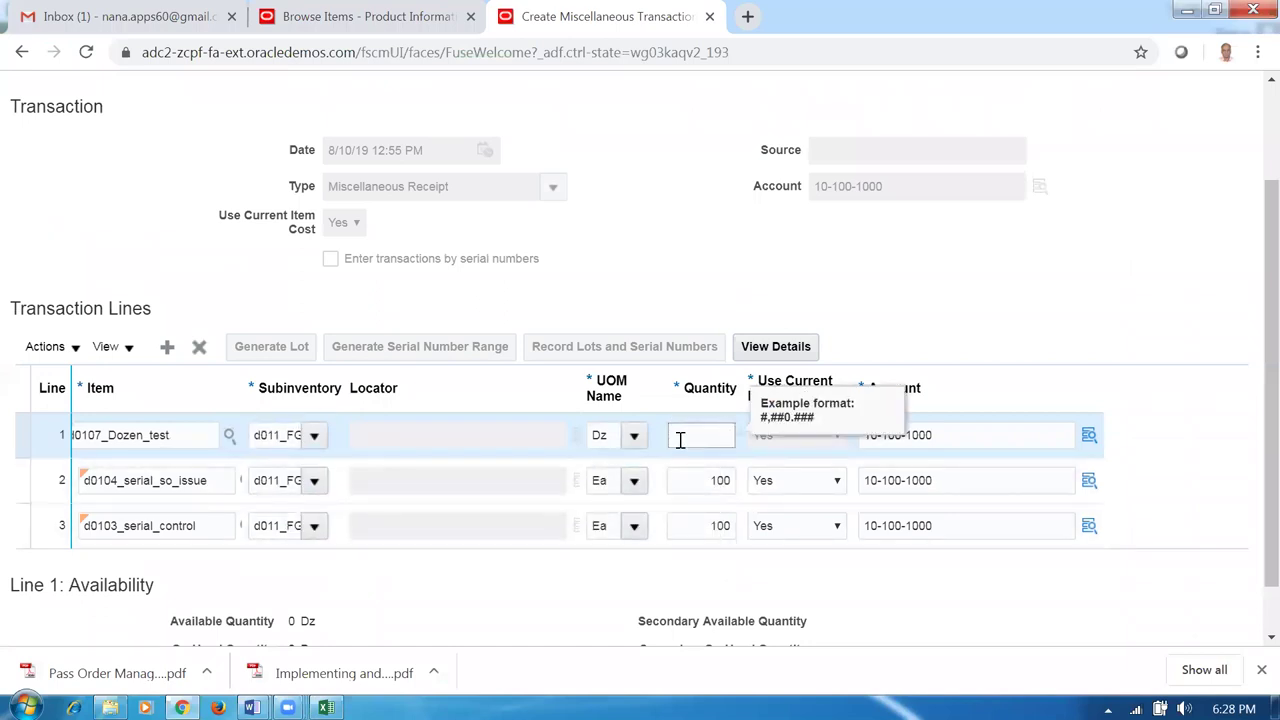
{"action": "left_click", "coordinate": [249, 270]}
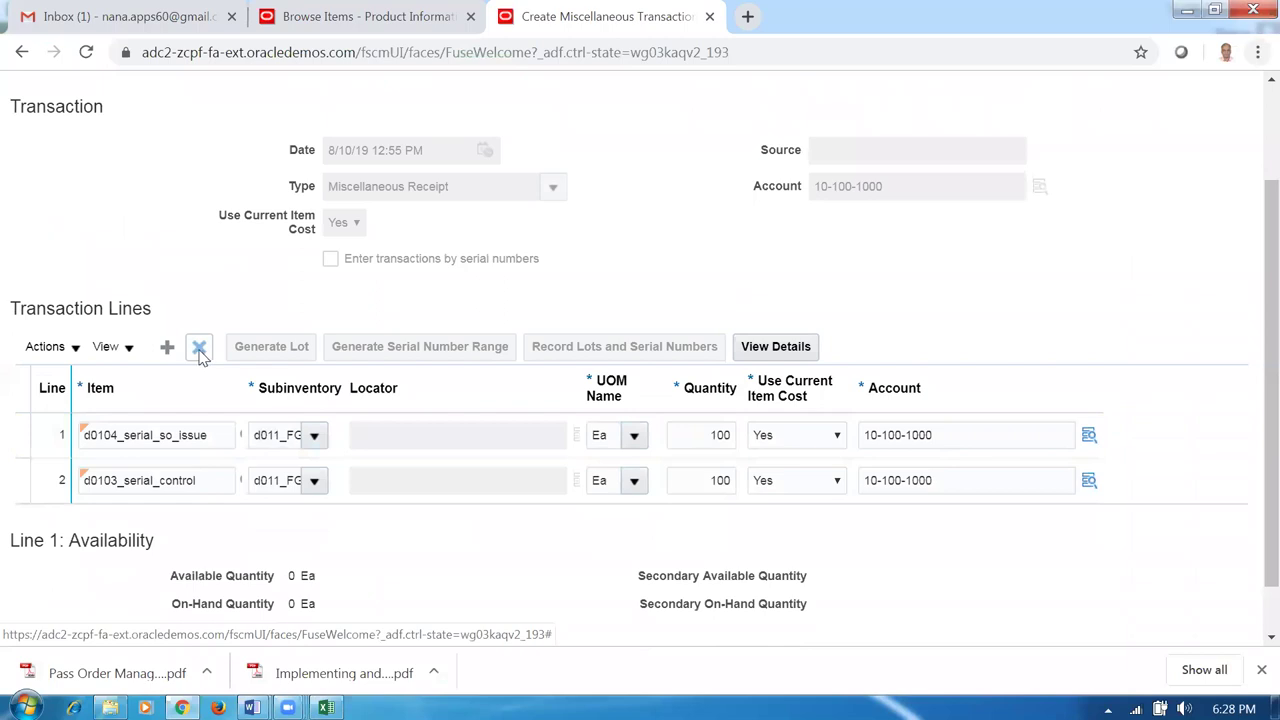
Enter a d0107_Dozen_test line receiving 100 into subinventory d011_FGS.
{"action": "key", "text": "alt+Tab"}
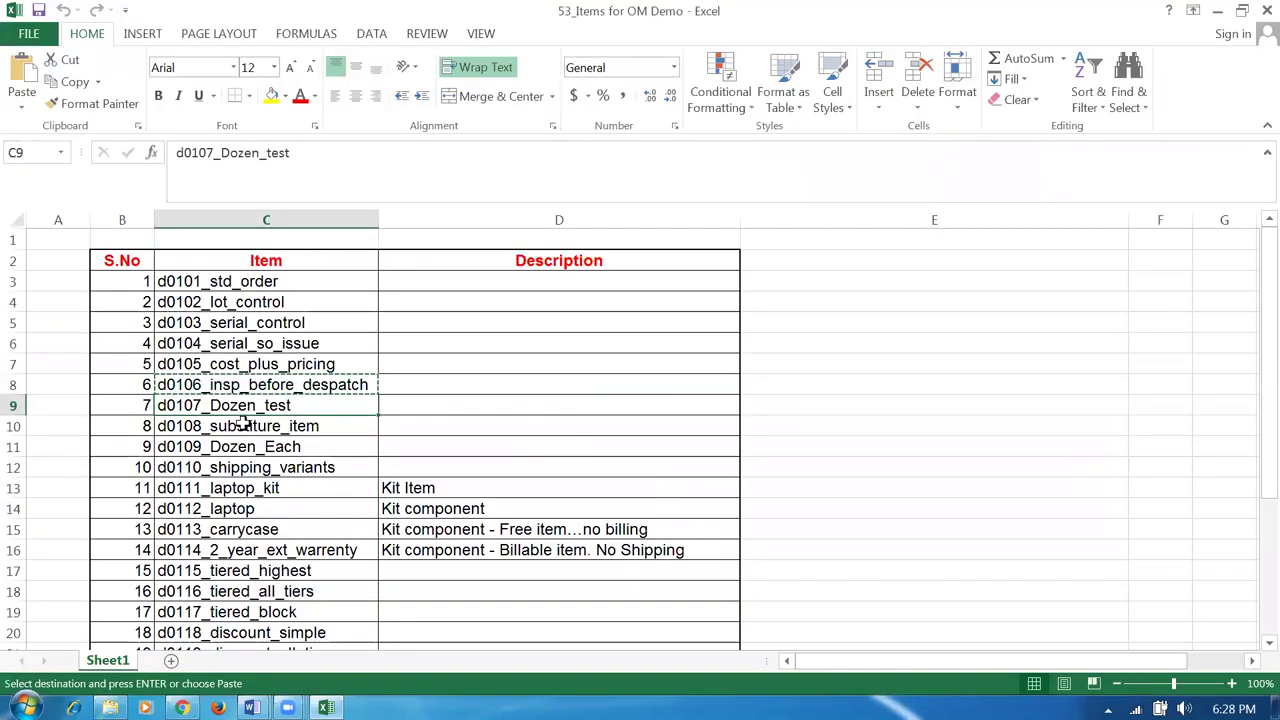
{"action": "left_click", "coordinate": [243, 425]}
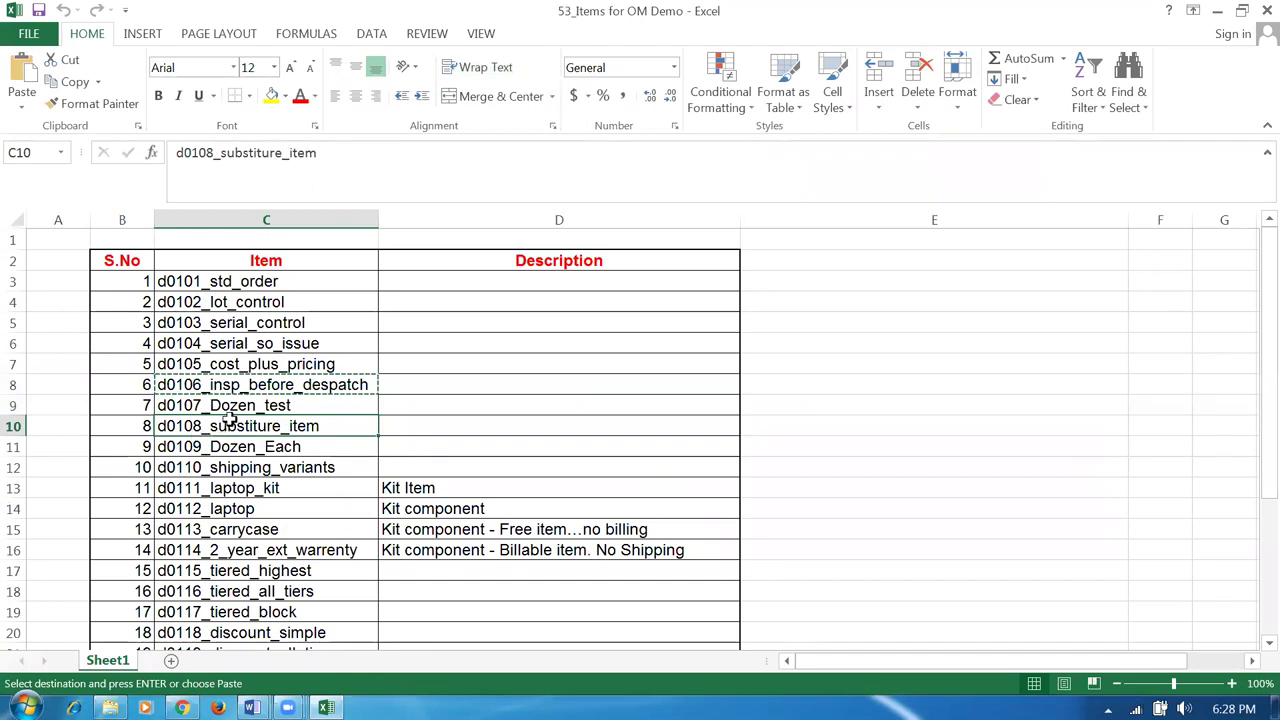
{"action": "key", "text": "alt+Tab"}
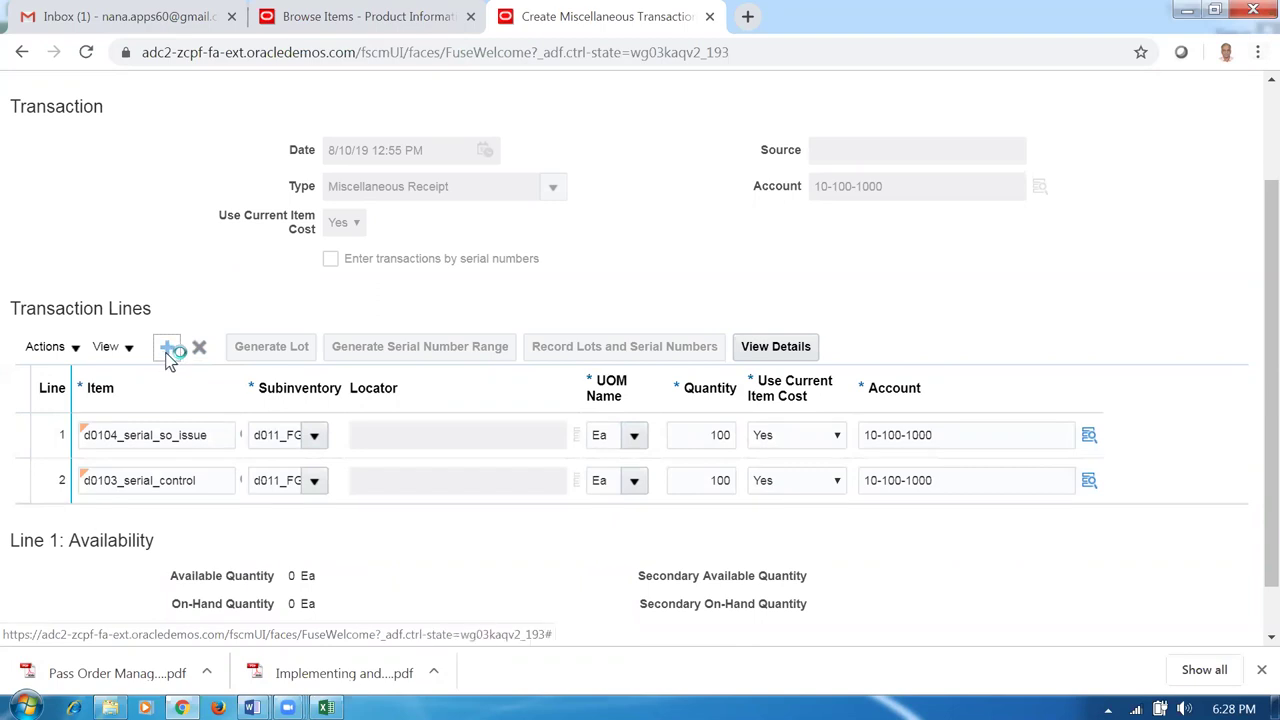
{"action": "type", "text": "d"}
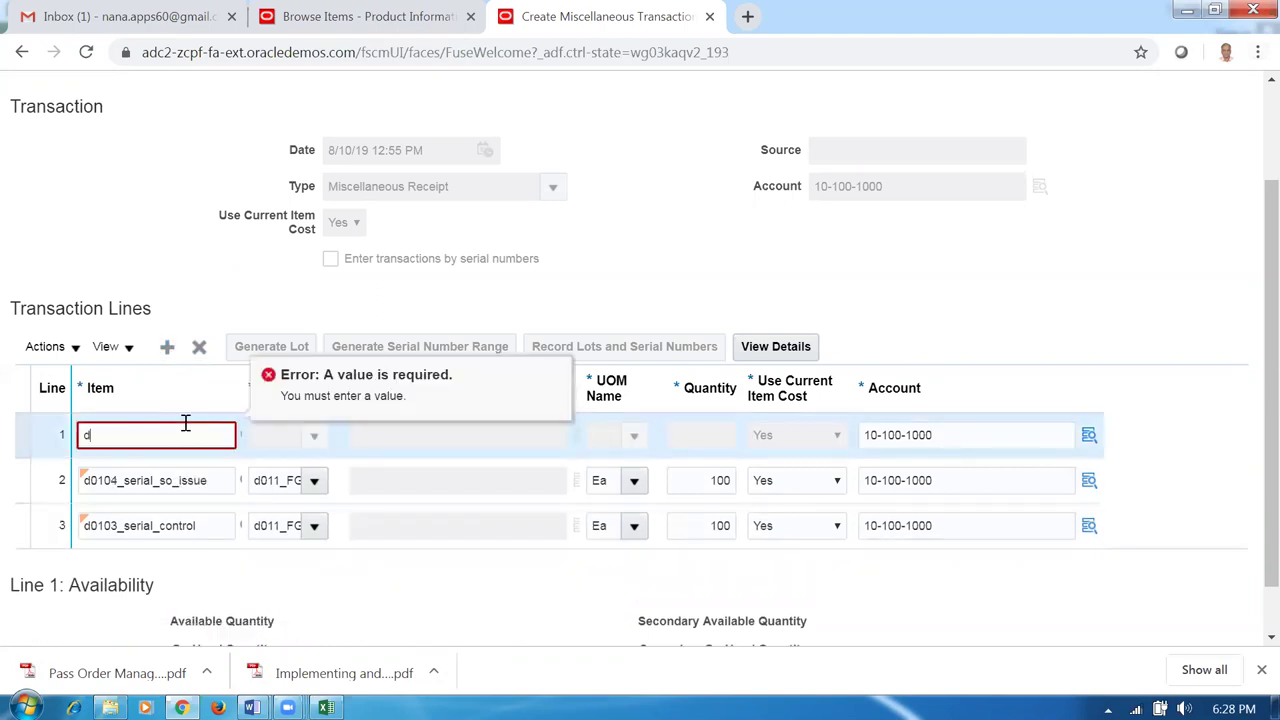
{"action": "type", "text": "0107"}
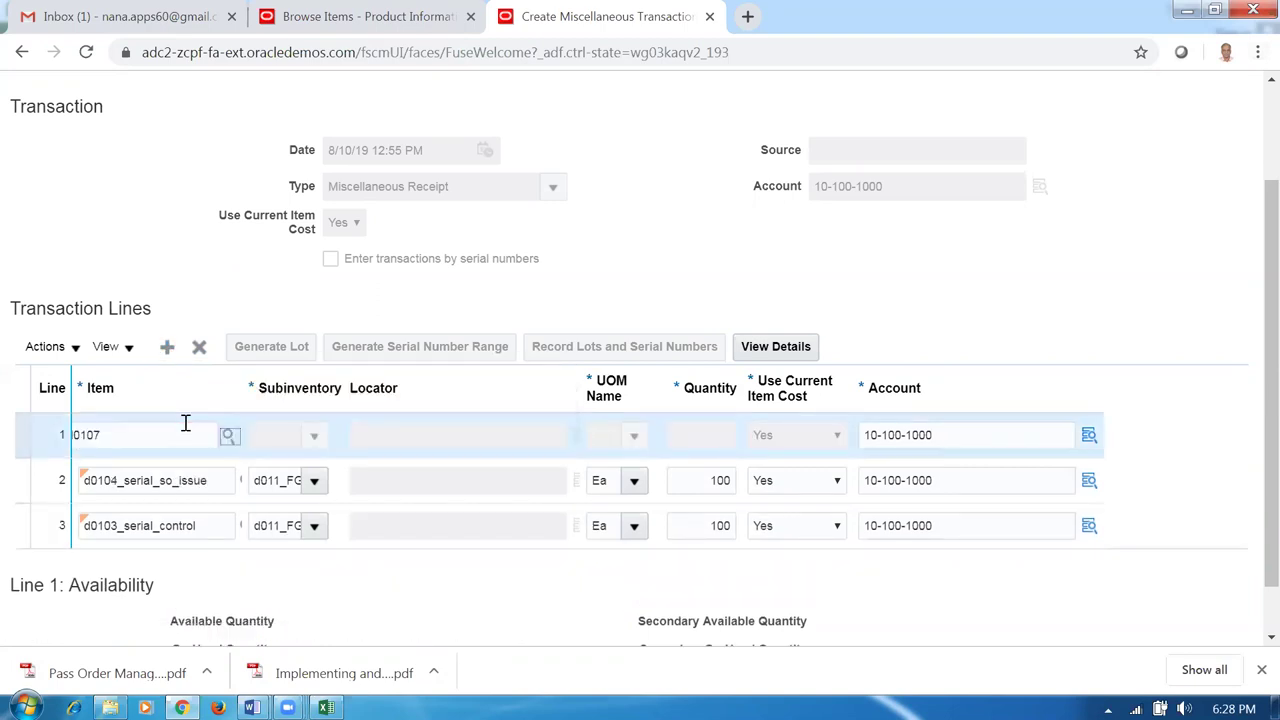
{"action": "key", "text": "Tab"}
{"action": "left_click", "coordinate": [313, 440]}
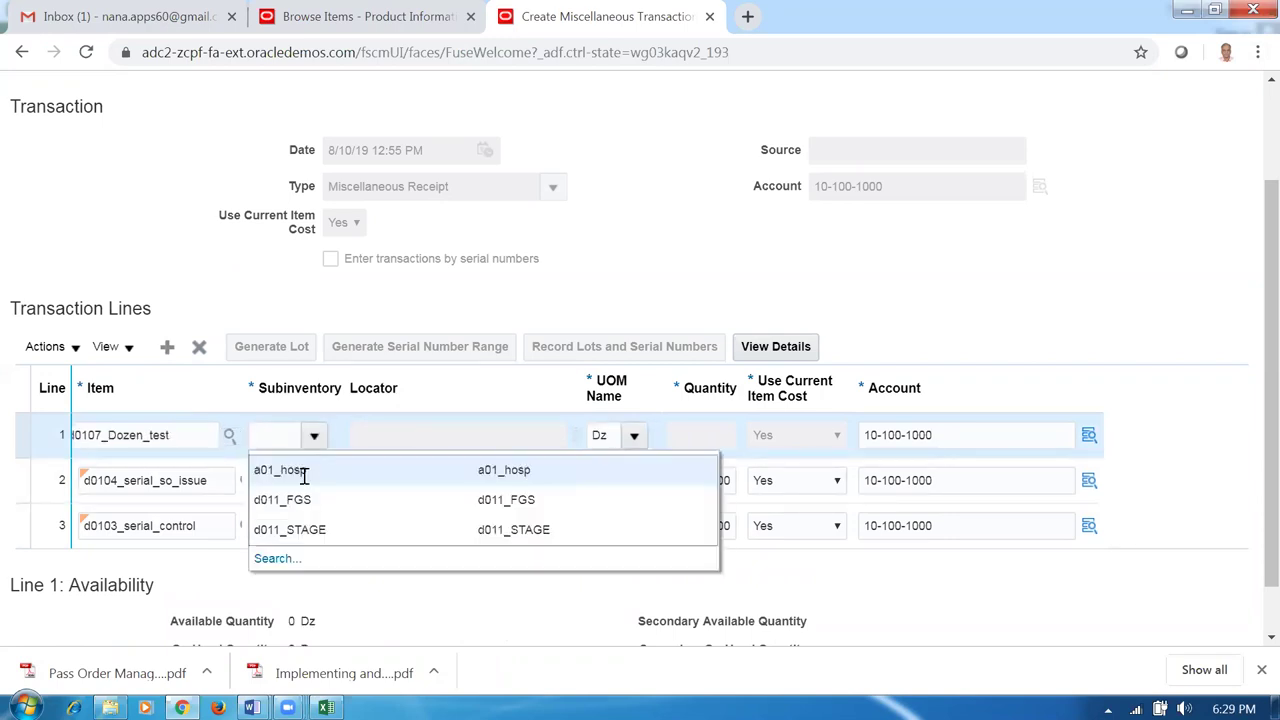
{"action": "left_click", "coordinate": [297, 499]}
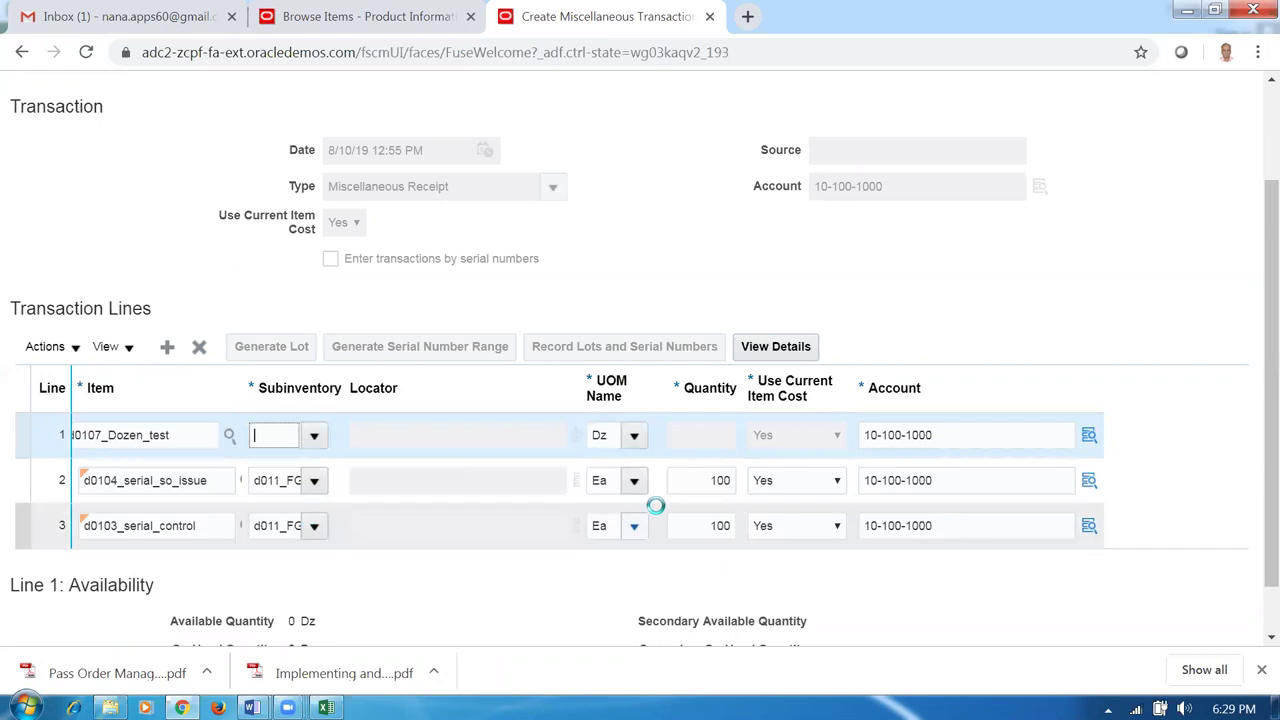
{"action": "left_click", "coordinate": [677, 437]}
{"action": "type", "text": "1"}
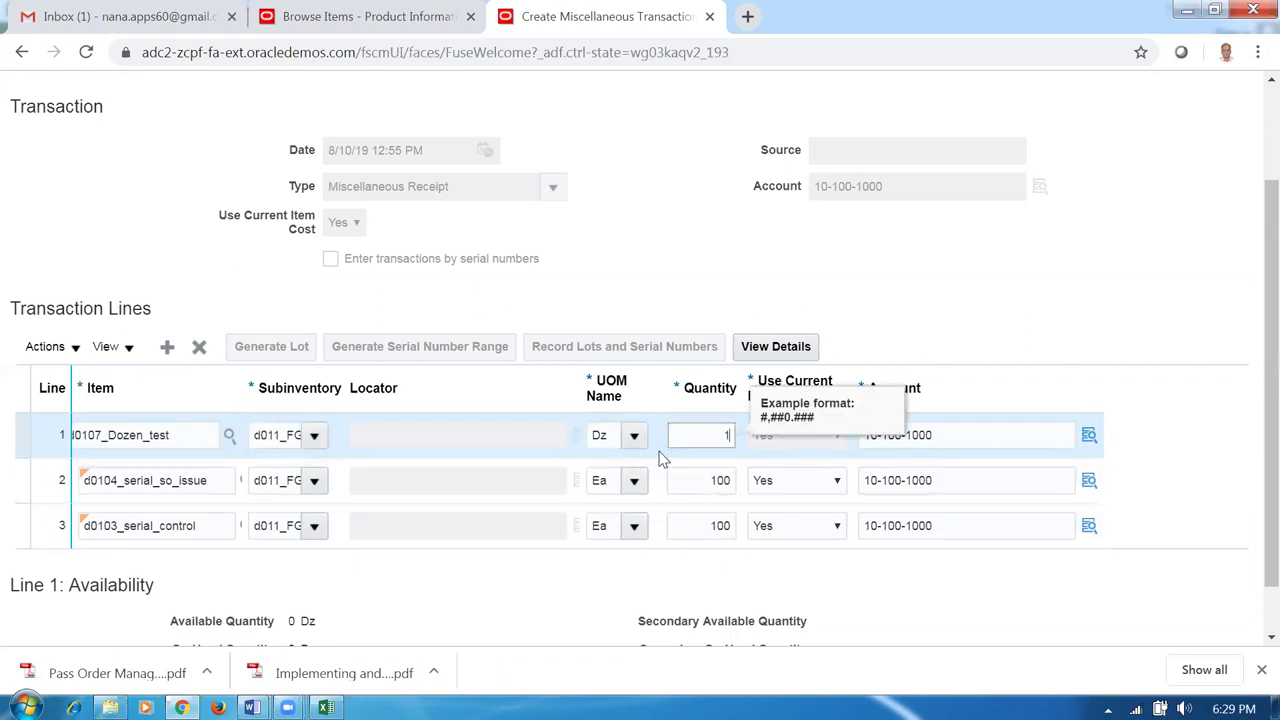
{"action": "type", "text": "00"}
{"action": "left_click", "coordinate": [893, 260]}
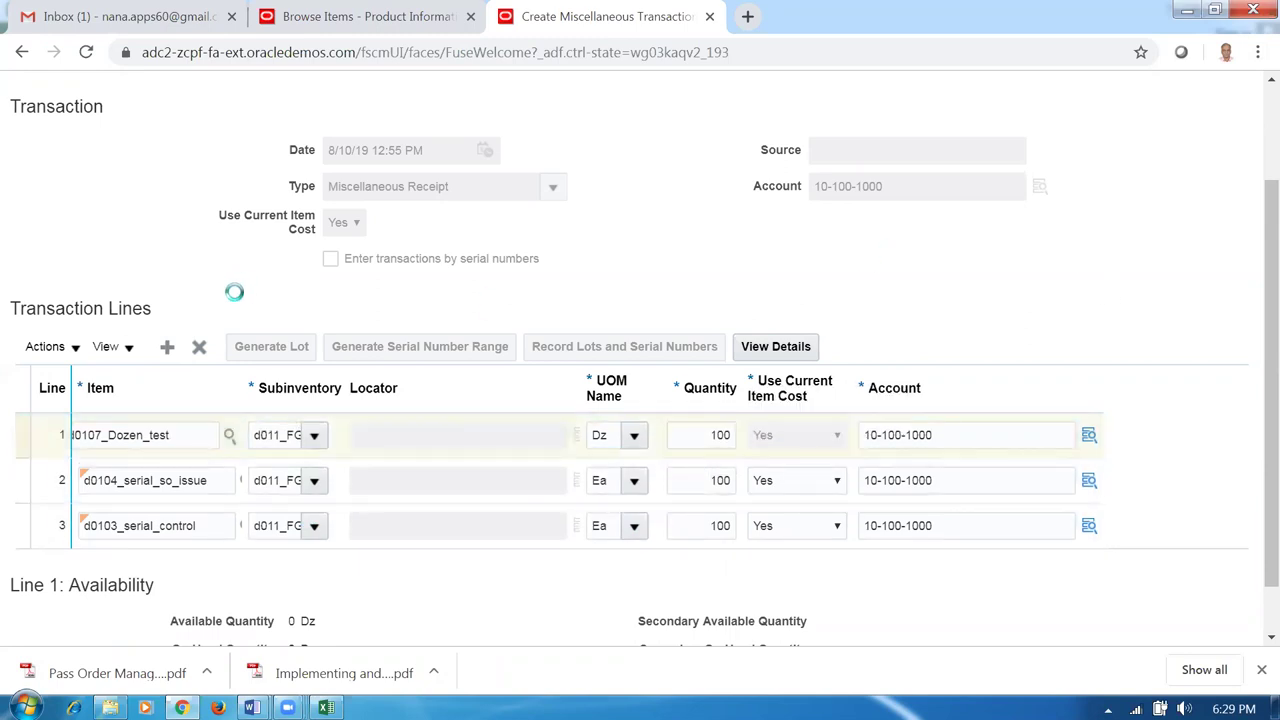
Add a new blank line and look up d0109_Dozen_Each in the item workbook.
{"action": "left_click", "coordinate": [168, 348]}
{"action": "key", "text": "alt+Tab"}
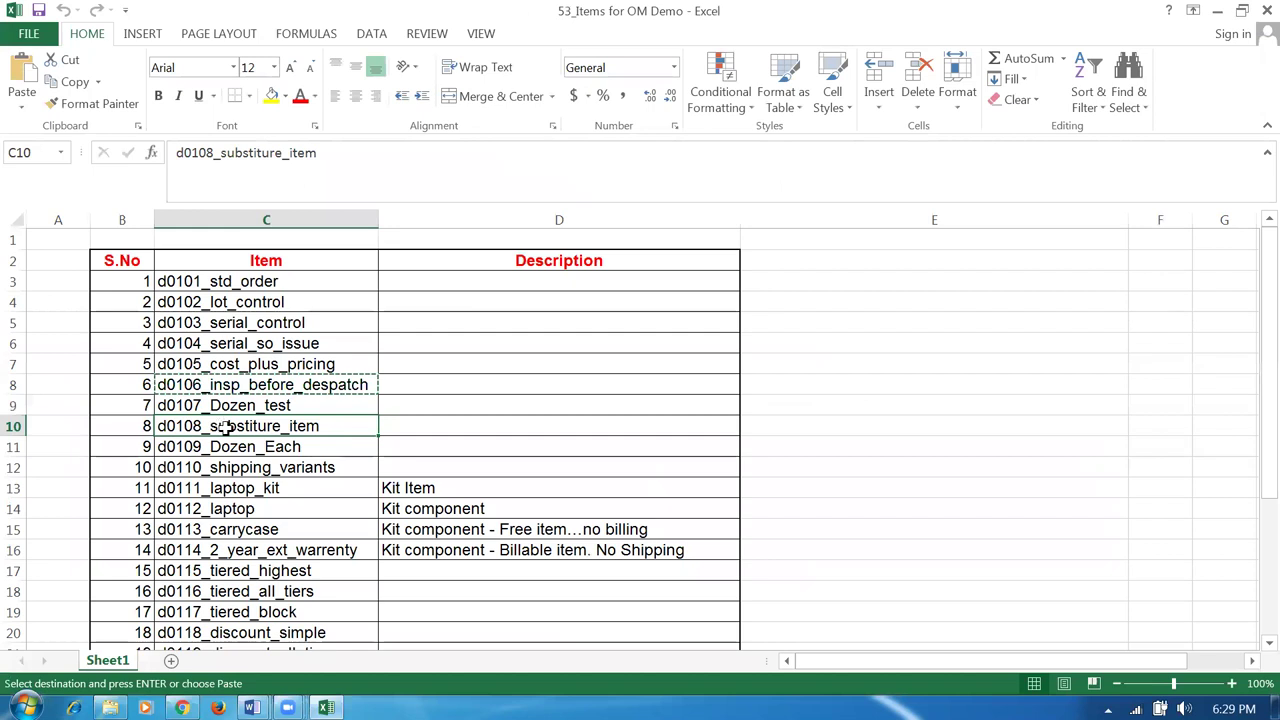
{"action": "left_click", "coordinate": [228, 451]}
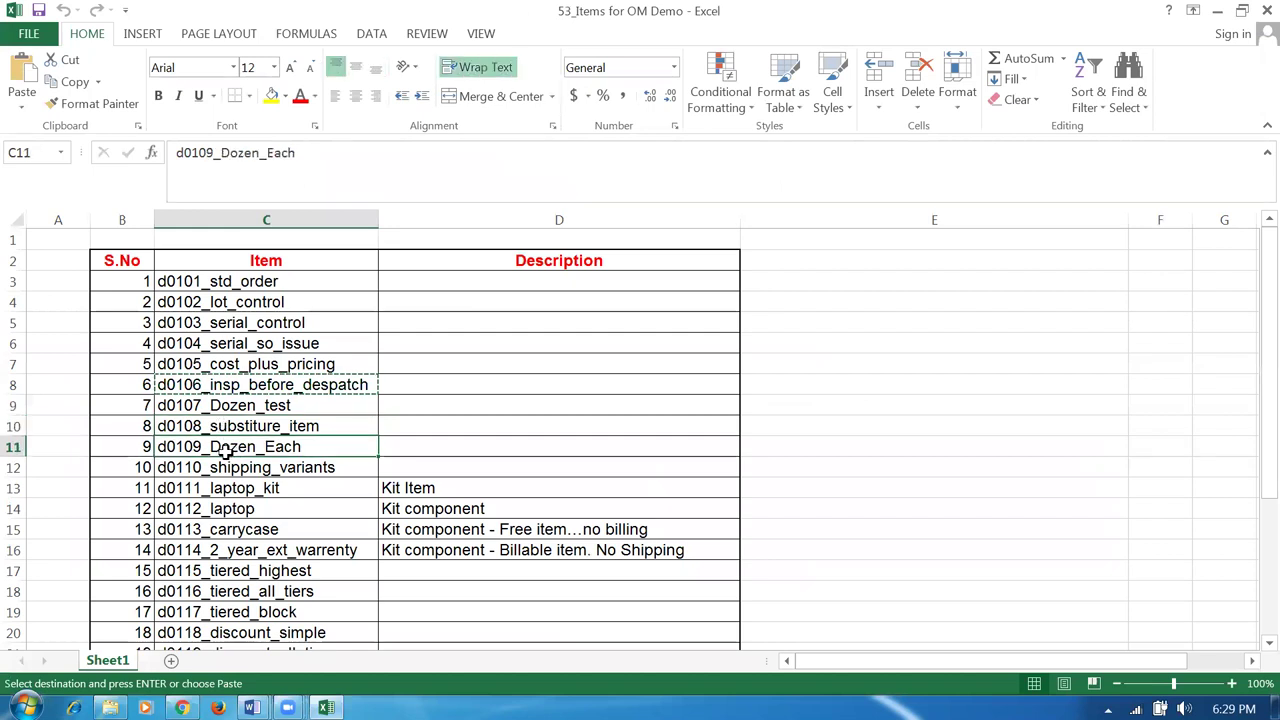
{"action": "key", "text": "alt+Tab"}
{"action": "left_click", "coordinate": [211, 437]}
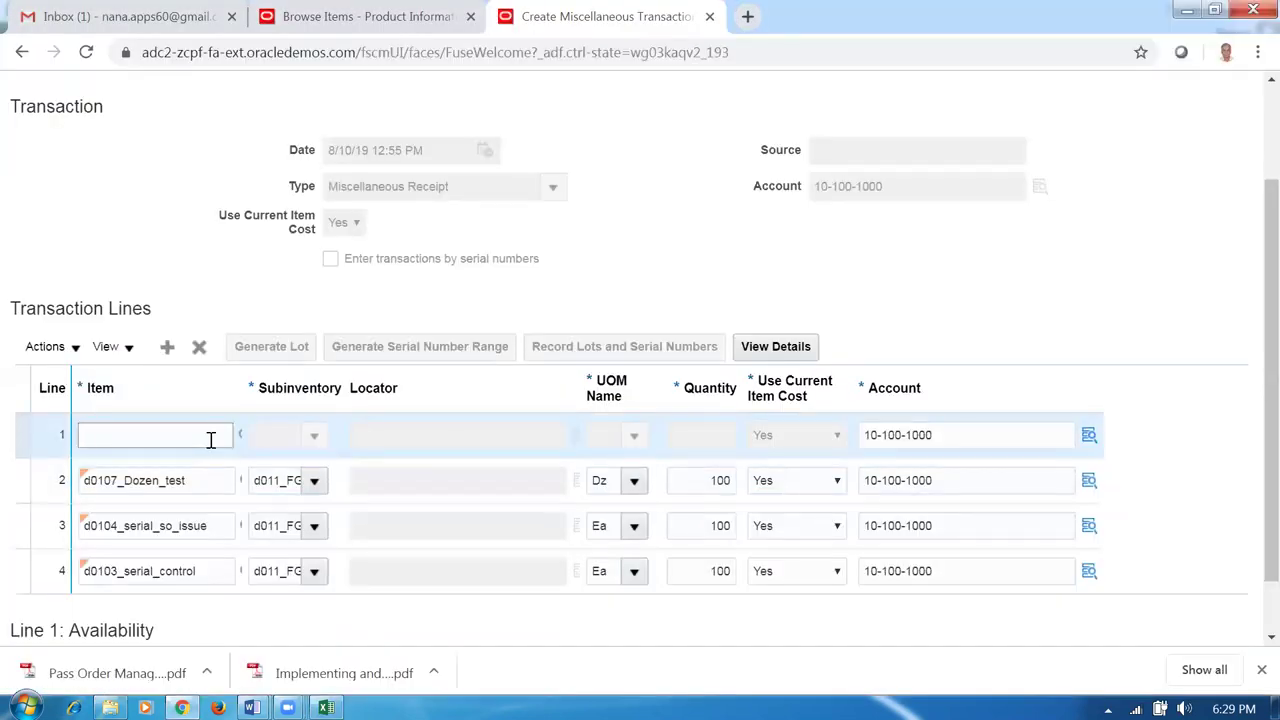
Enter d0109 on line 1 with subinventory d011_FGS and quantity 100.
{"action": "type", "text": "d01"}
{"action": "type", "text": "09"}
{"action": "key", "text": "Tab"}
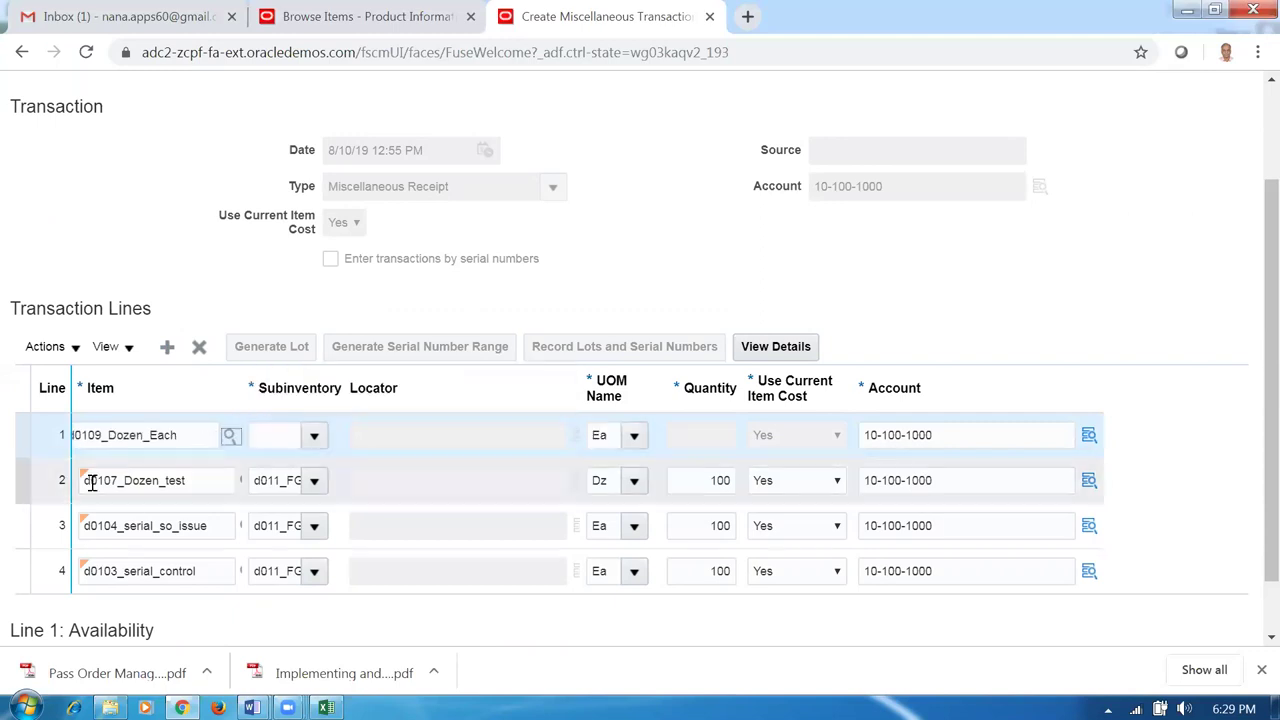
{"action": "left_click", "coordinate": [311, 442]}
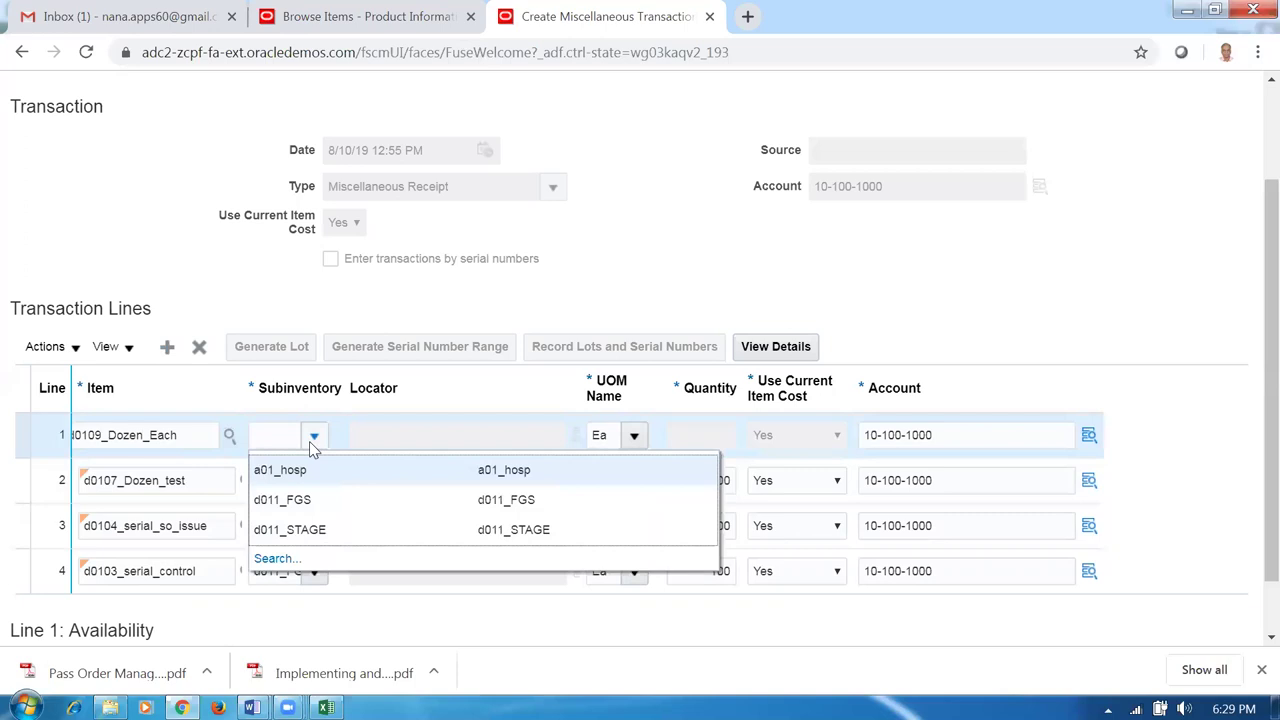
{"action": "left_click", "coordinate": [287, 500]}
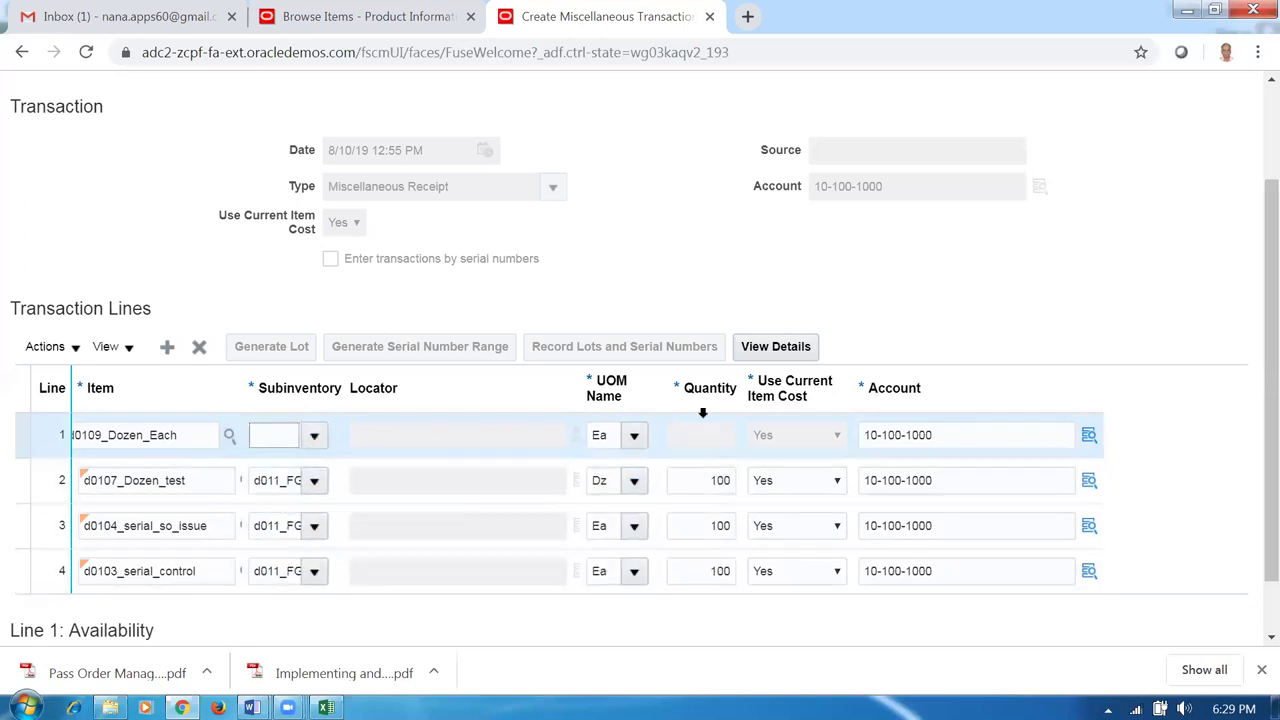
{"action": "left_click", "coordinate": [702, 432]}
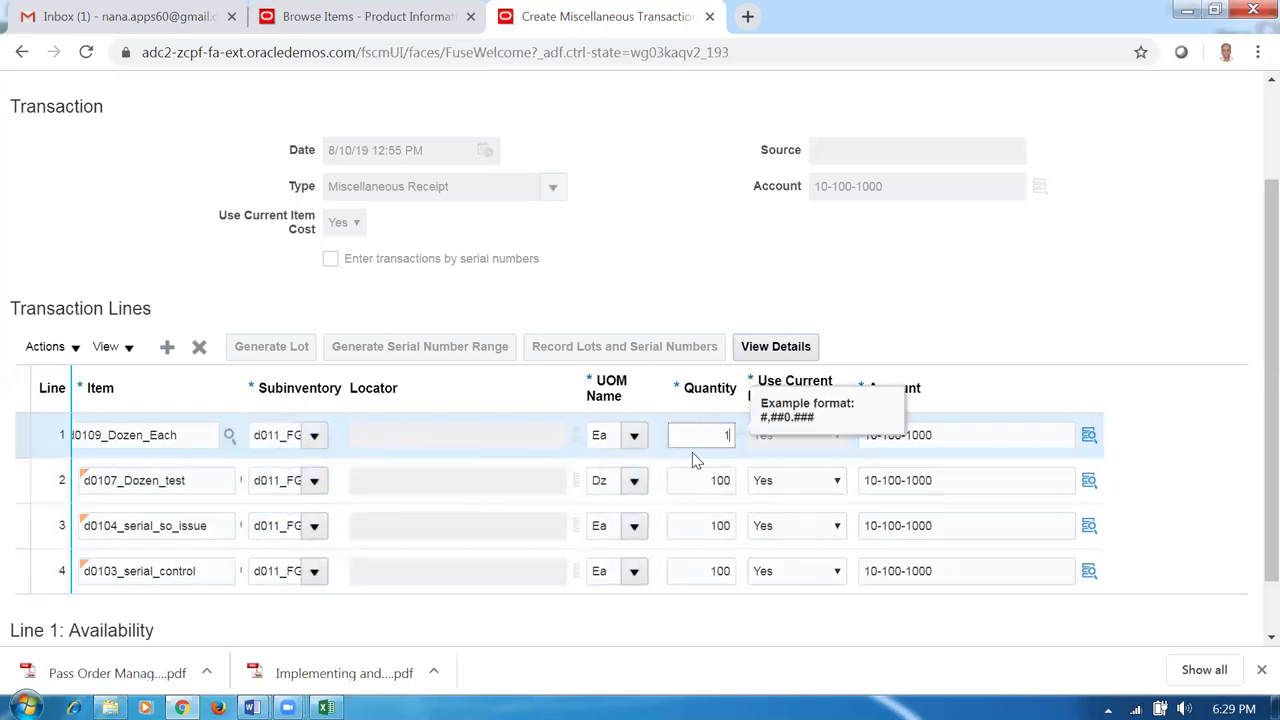
{"action": "left_click", "coordinate": [903, 283]}
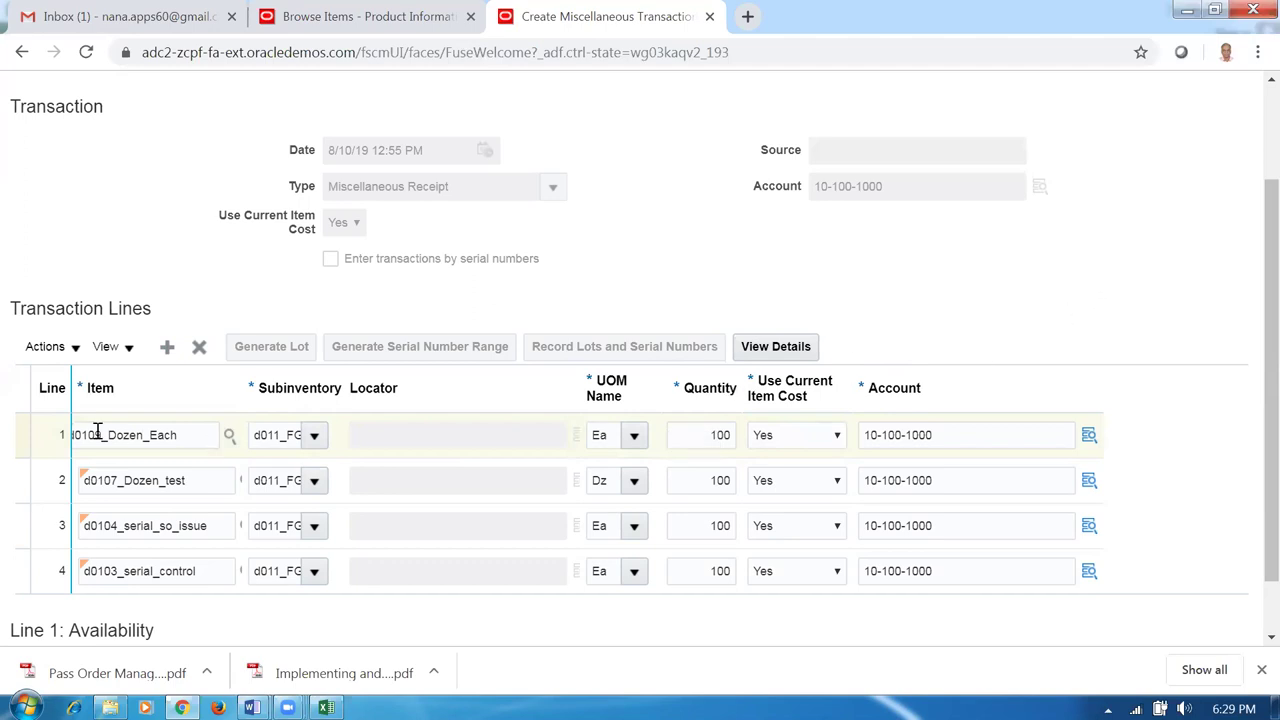
Open line 1's details and confirm 100 Ea converts to a secondary quantity of 8.33333 Dz.
{"action": "left_click", "coordinate": [760, 350]}
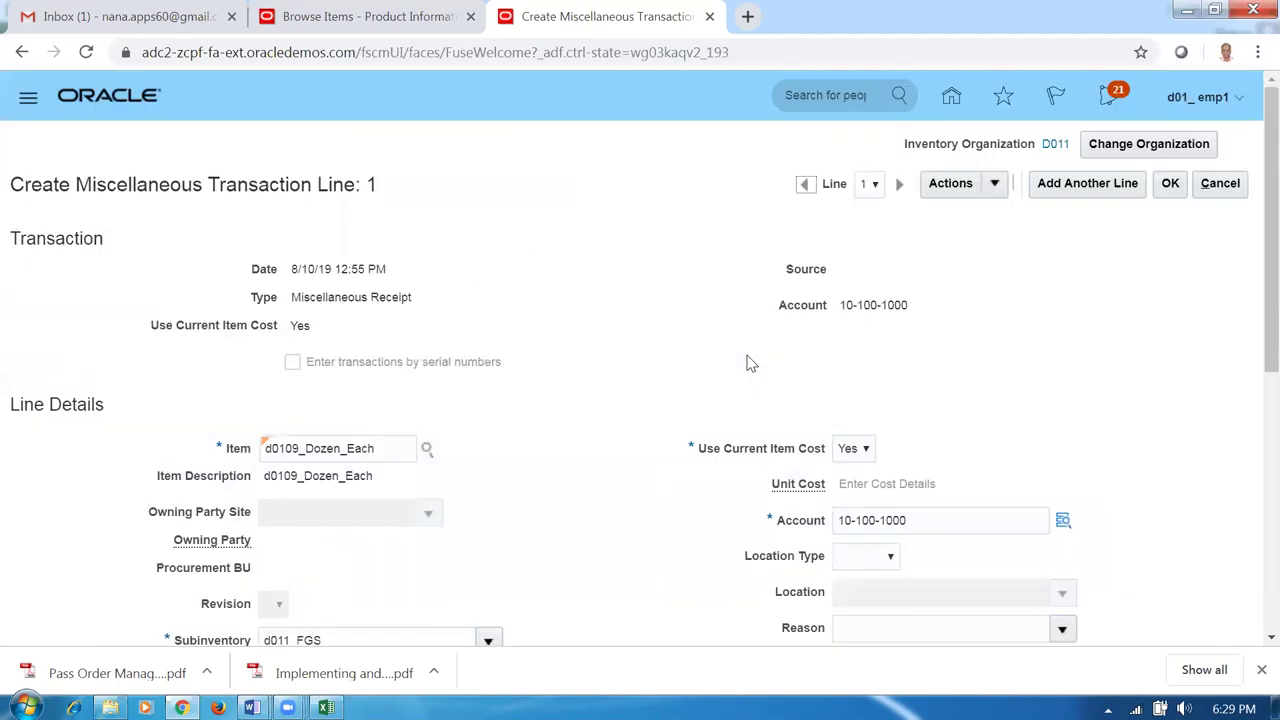
{"action": "scroll", "coordinate": [498, 469], "scroll_direction": "down", "scroll_amount": 4}
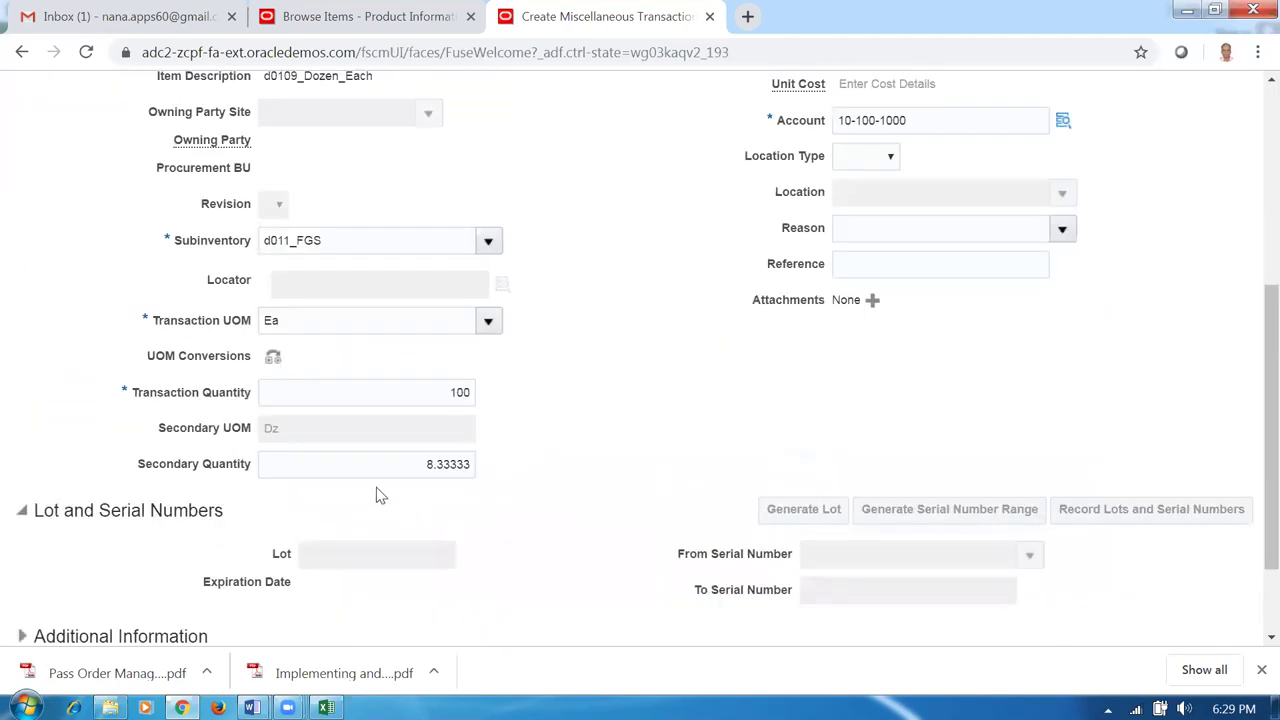
{"action": "left_click_drag", "start_coordinate": [392, 464], "coordinate": [514, 480]}
{"action": "left_click", "coordinate": [488, 546]}
{"action": "left_click_drag", "start_coordinate": [414, 466], "coordinate": [534, 471]}
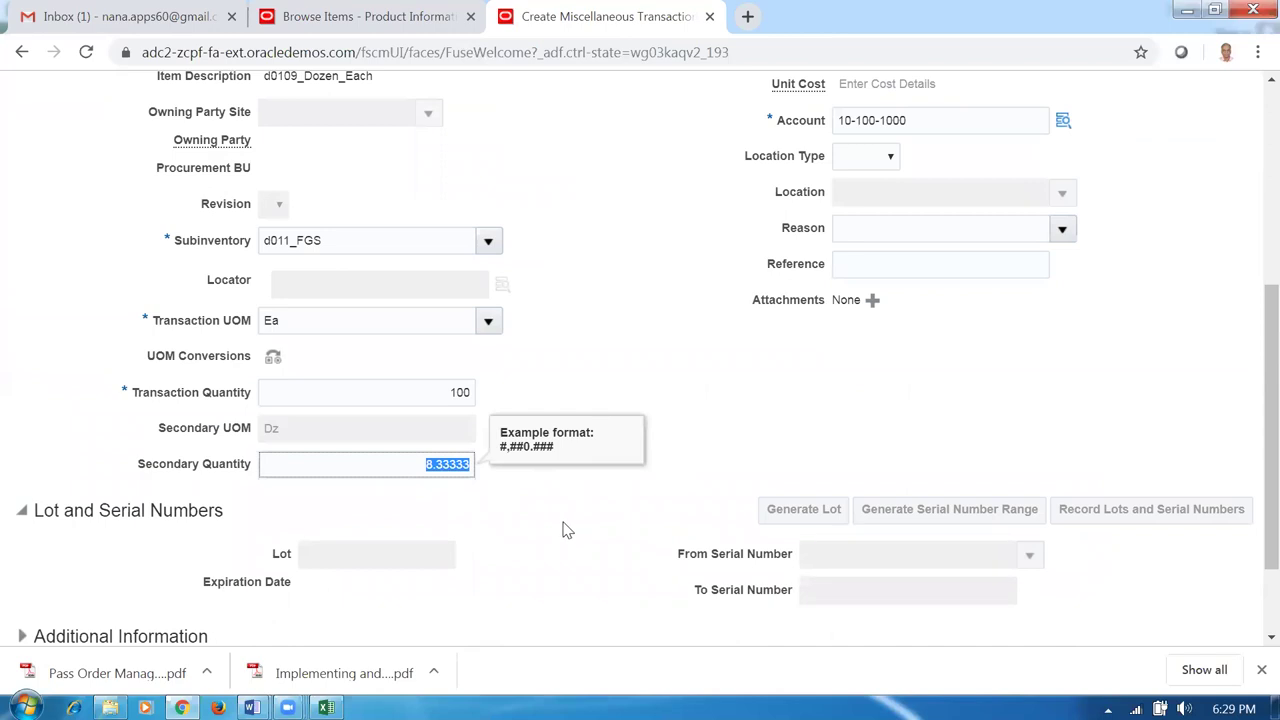
{"action": "left_click", "coordinate": [553, 534]}
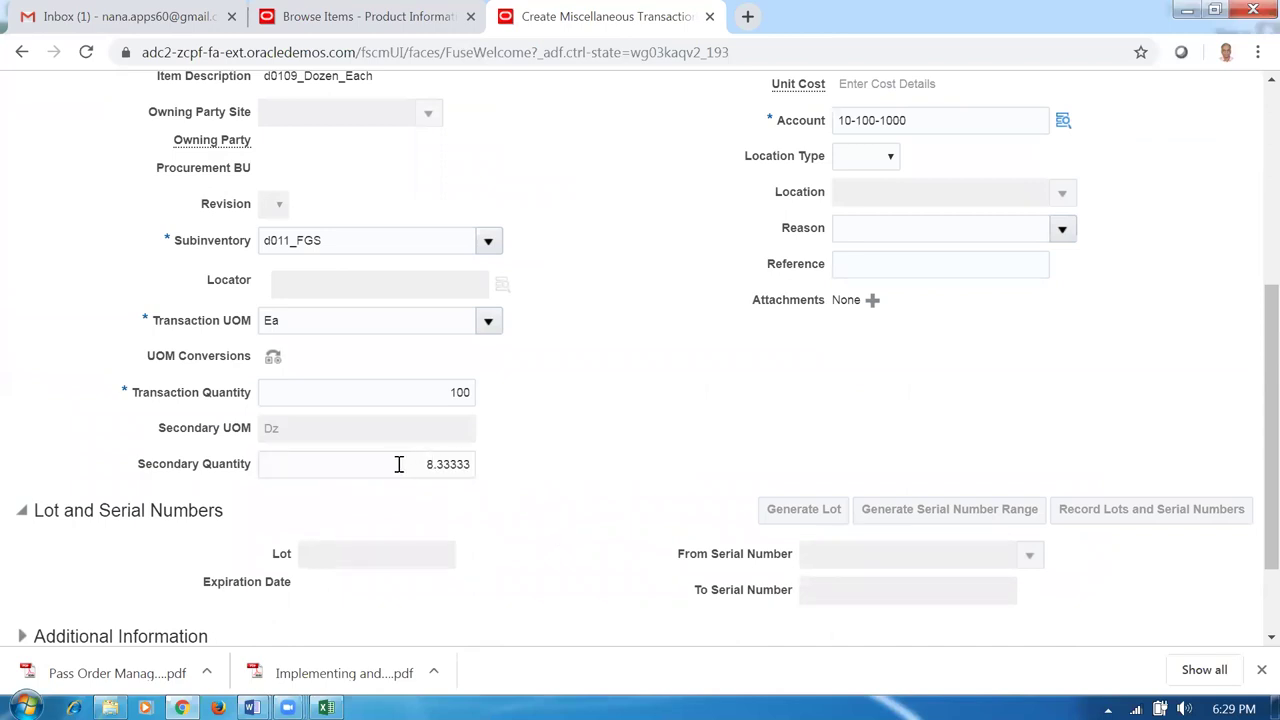
{"action": "left_click_drag", "start_coordinate": [406, 464], "coordinate": [465, 452]}
{"action": "left_click", "coordinate": [530, 519]}
{"action": "scroll", "coordinate": [588, 485], "scroll_direction": "up", "scroll_amount": 3}
Return to the four-line receipt and copy d0110_shipping_variants from the Excel item list.
{"action": "left_click", "coordinate": [1170, 83]}
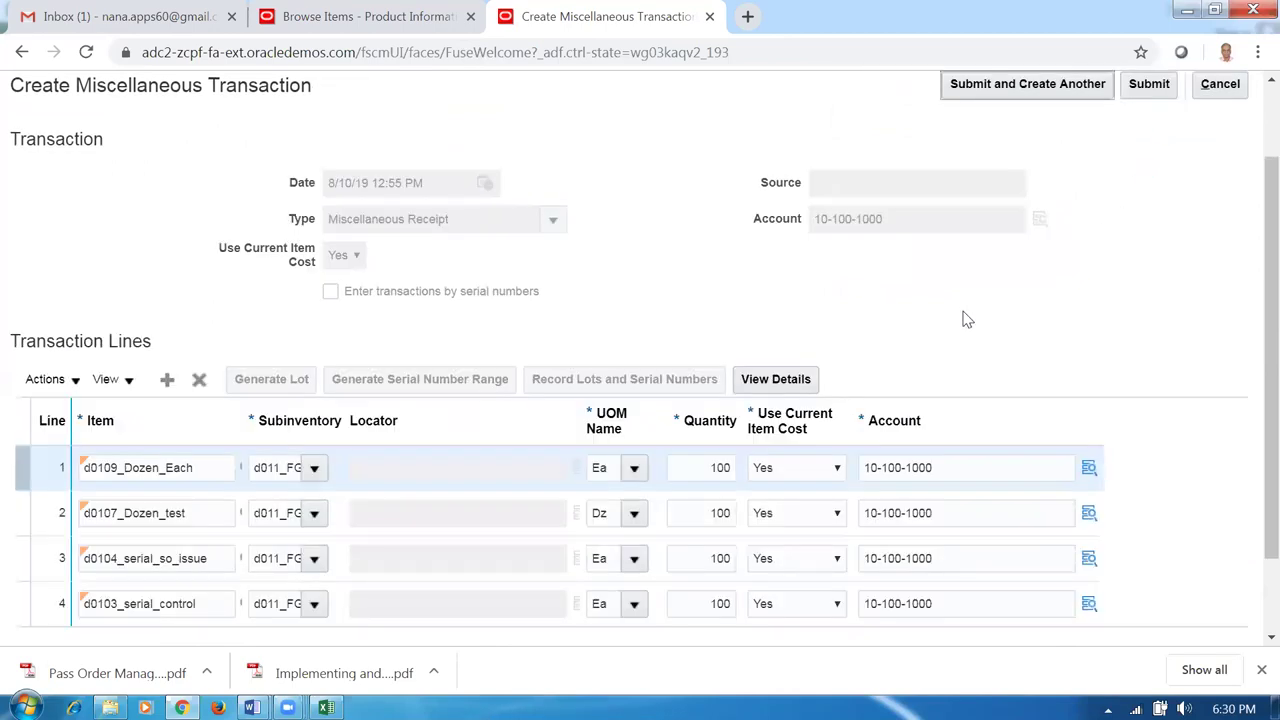
{"action": "key", "text": "alt+Tab"}
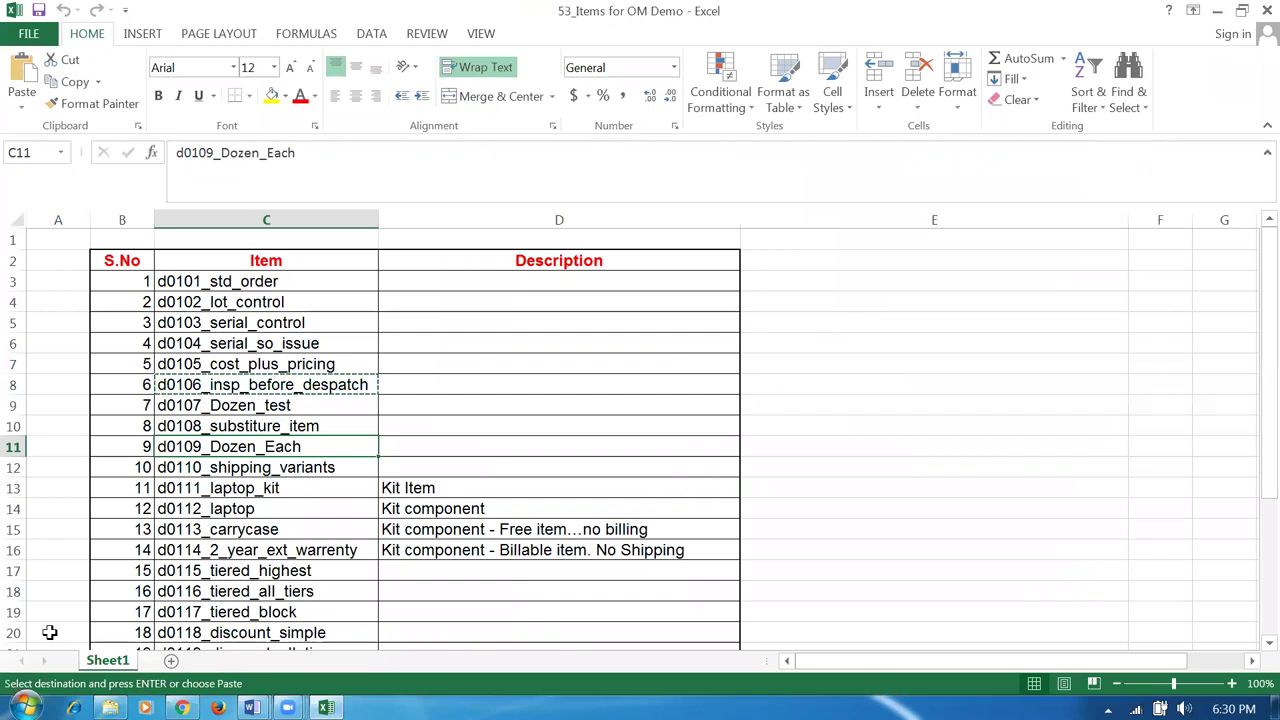
{"action": "left_click", "coordinate": [200, 470]}
{"action": "key", "text": "ctrl+c"}
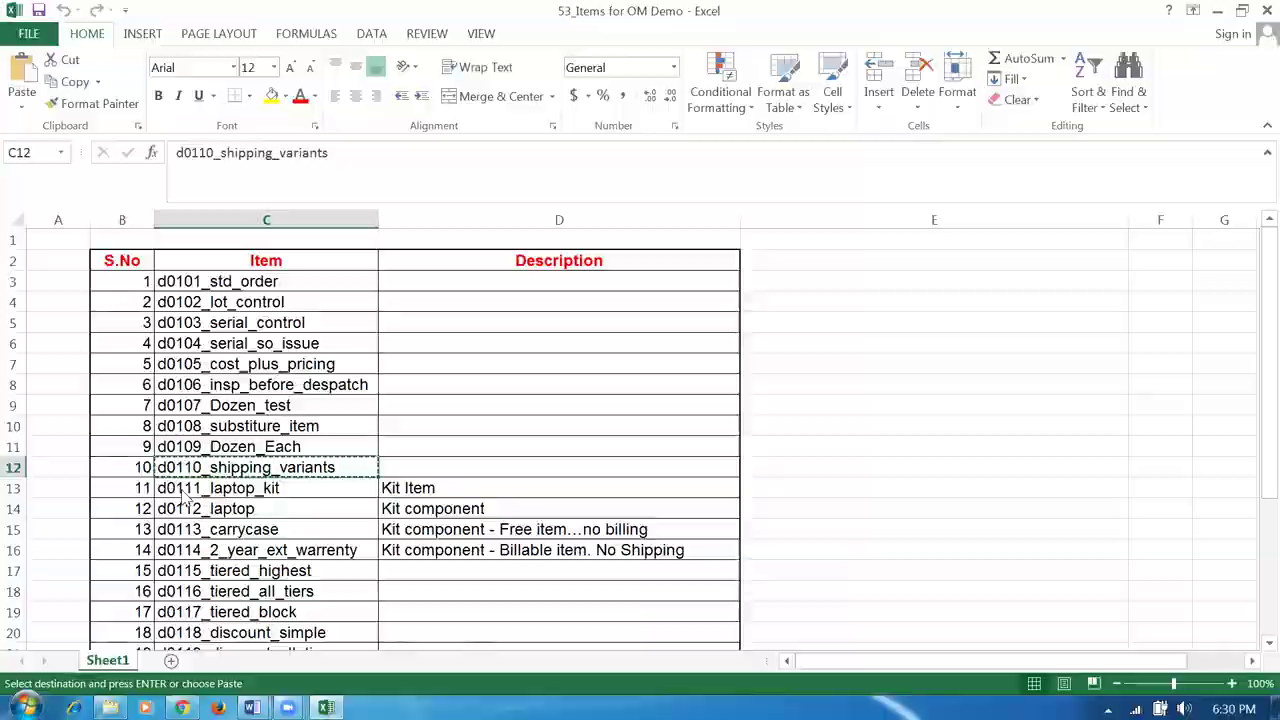
{"action": "key", "text": "alt+Tab"}
Add a d0110_shipping_variants line of 100 into d011_FGS and submit the receipt.
{"action": "left_click", "coordinate": [168, 381]}
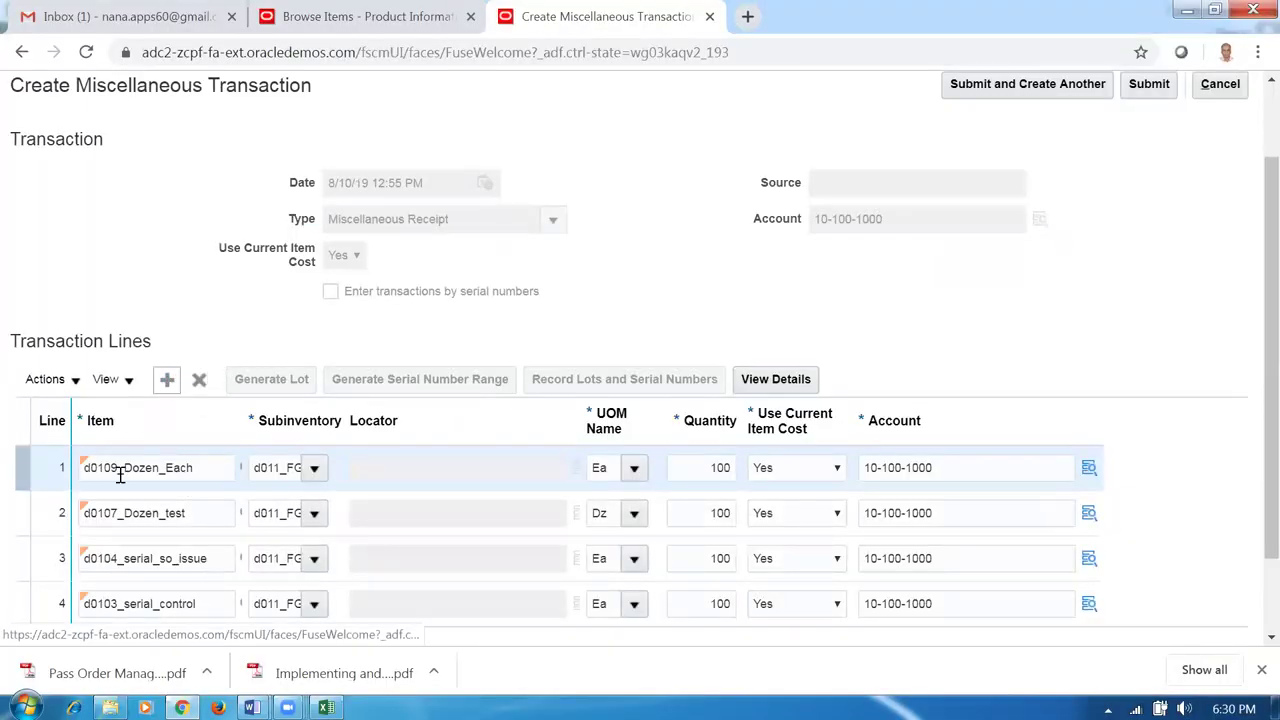
{"action": "left_click", "coordinate": [170, 485]}
{"action": "type", "text": "d0110"}
{"action": "key", "text": "Tab"}
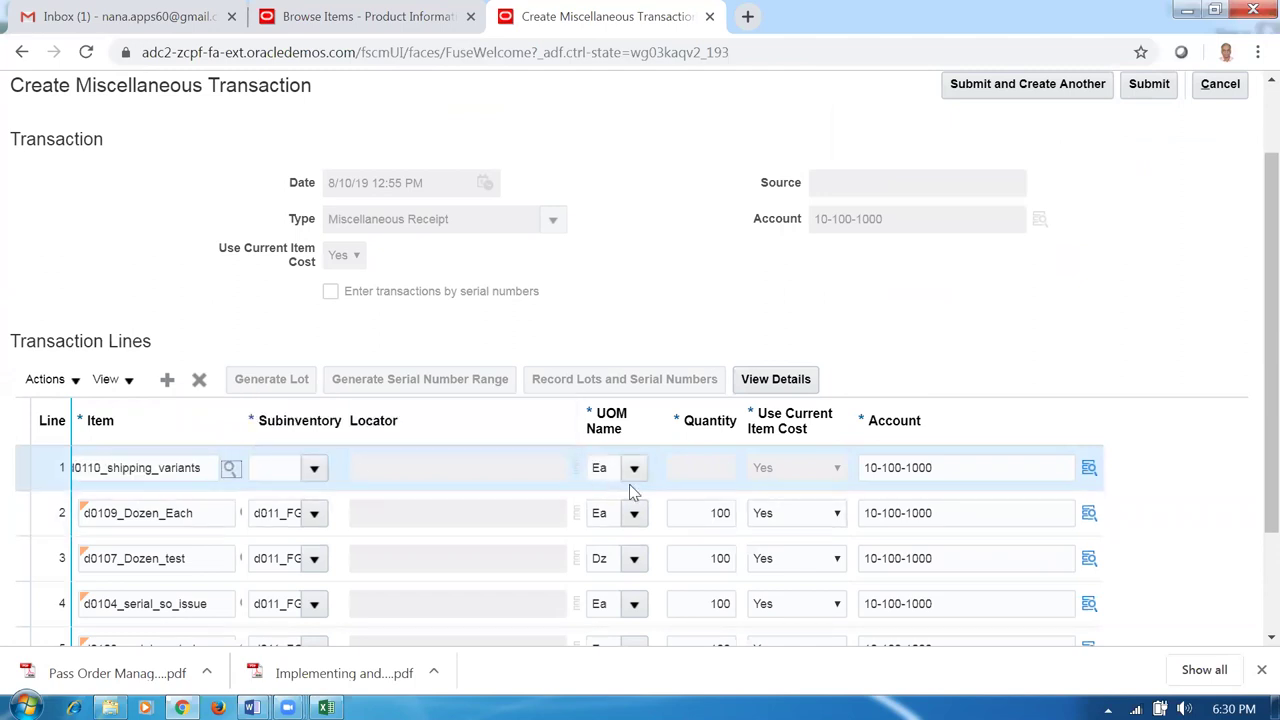
{"action": "left_click", "coordinate": [314, 468]}
{"action": "left_click", "coordinate": [600, 532]}
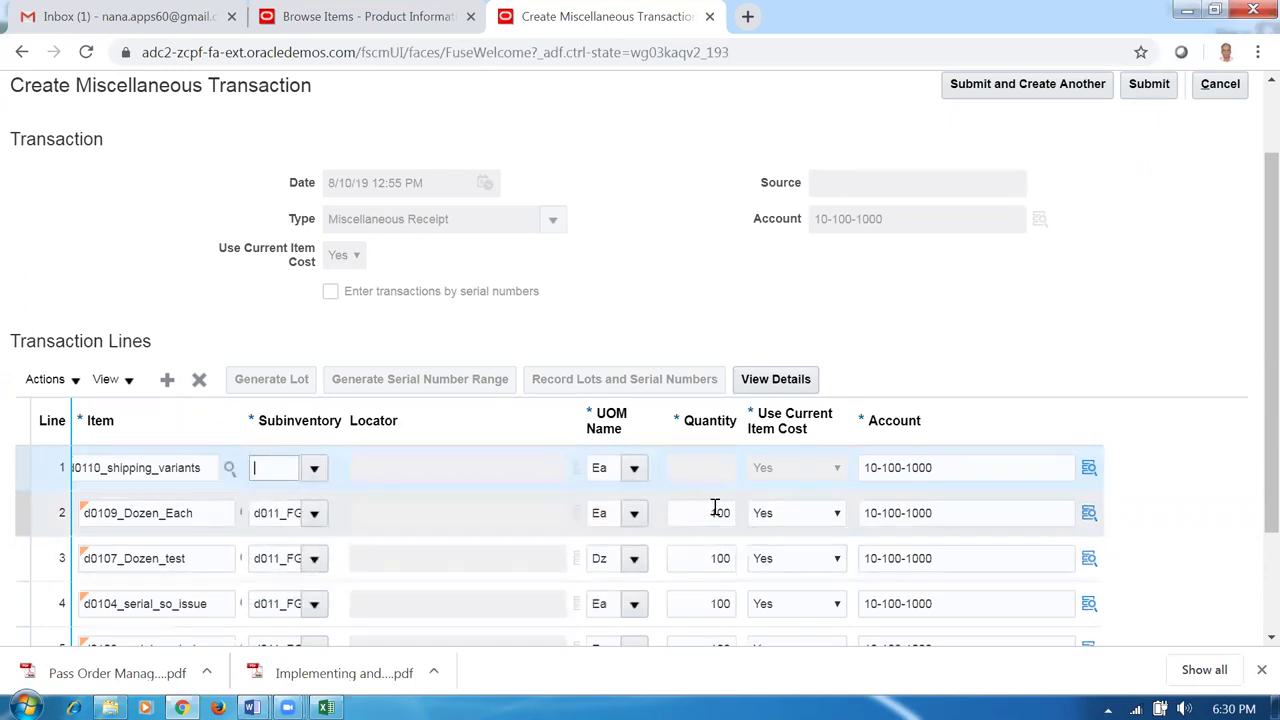
{"action": "left_click", "coordinate": [700, 472]}
{"action": "type", "text": "100"}
{"action": "left_click", "coordinate": [1097, 292]}
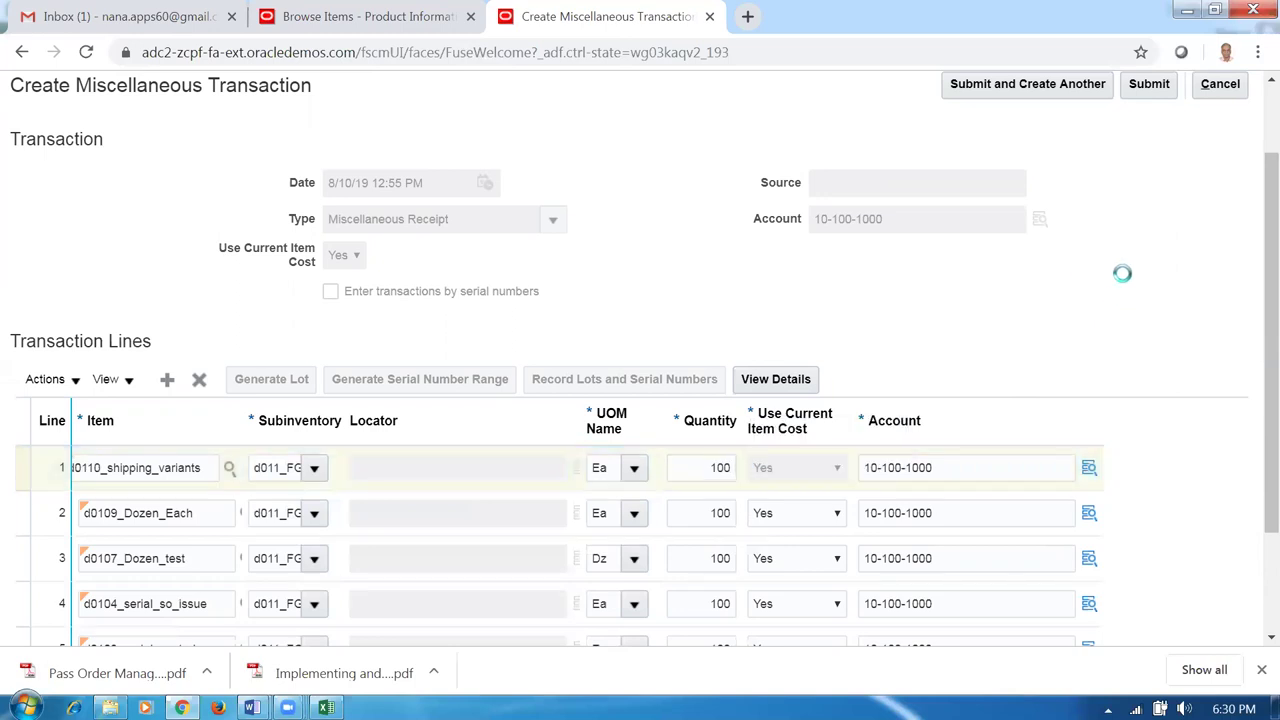
{"action": "left_click", "coordinate": [1155, 92]}
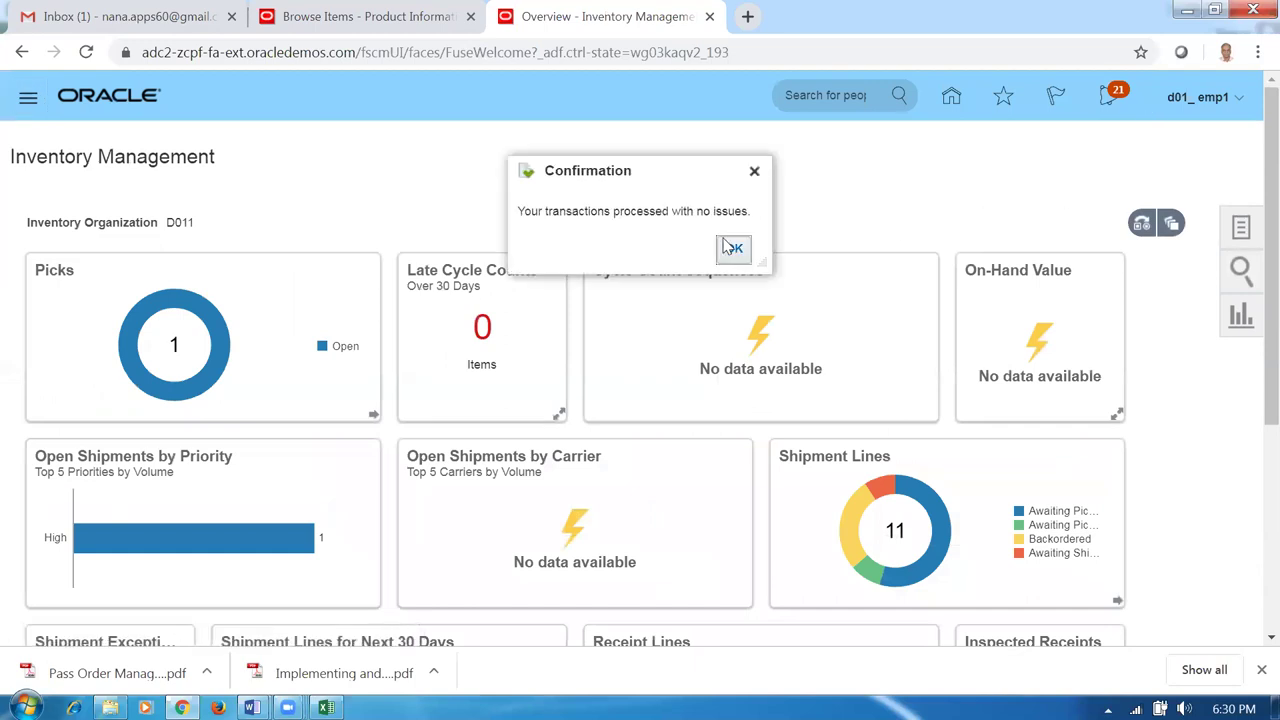
Acknowledge the submission confirmation and review the laptop kit items d0111 to d0114 in Excel.
{"action": "left_click", "coordinate": [732, 248]}
{"action": "key", "text": "alt+Tab"}
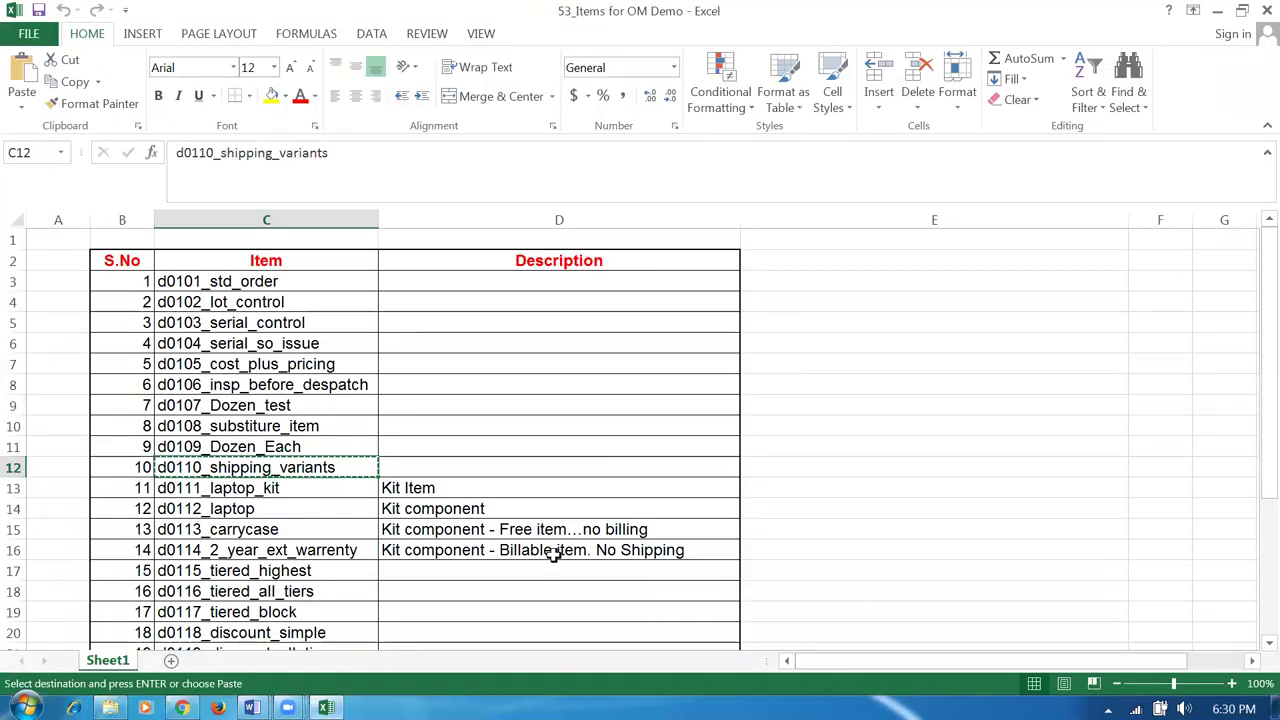
{"action": "left_click", "coordinate": [238, 490]}
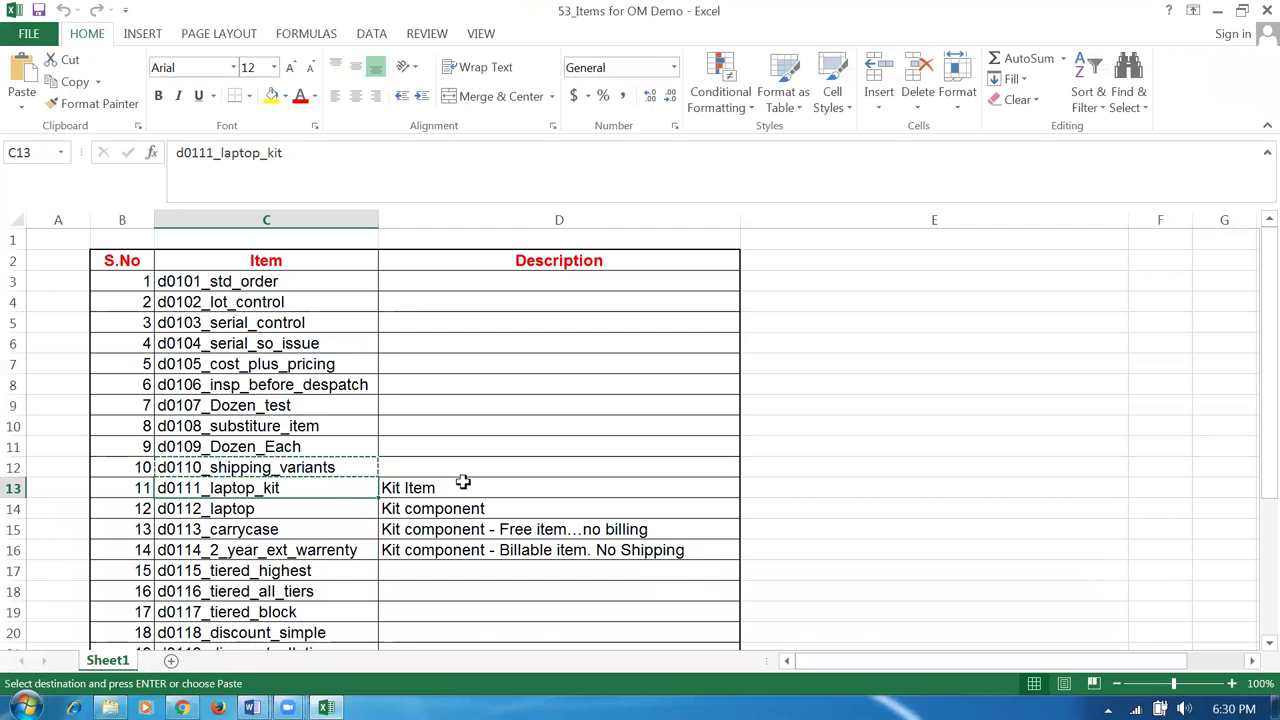
{"action": "left_click", "coordinate": [255, 510]}
{"action": "left_click", "coordinate": [276, 531]}
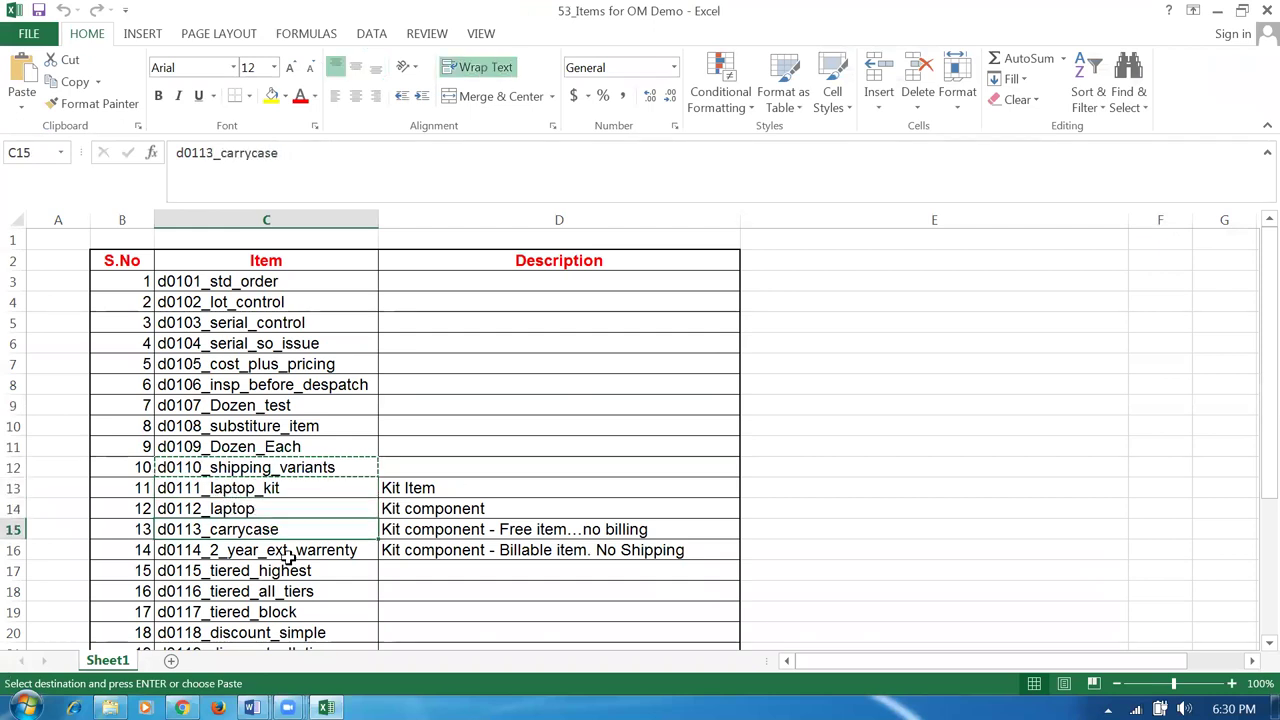
{"action": "left_click", "coordinate": [285, 555]}
{"action": "left_click", "coordinate": [265, 511]}
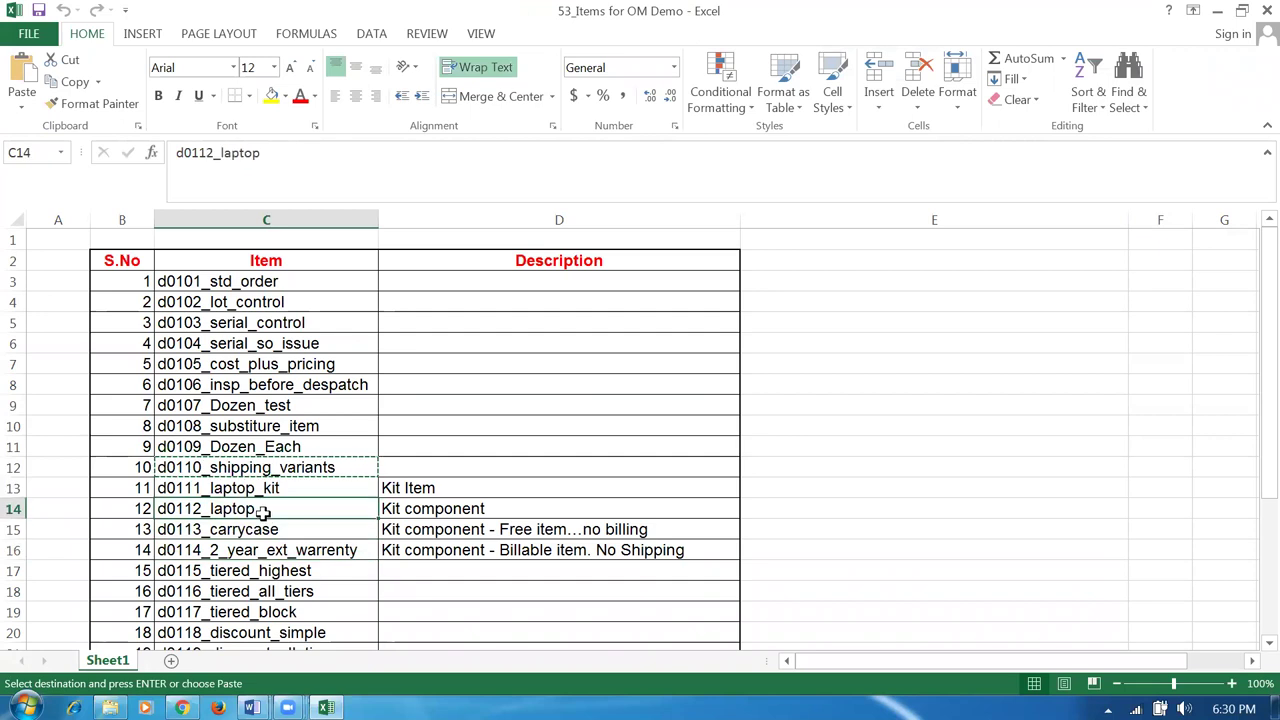
Start a new miscellaneous transaction for organization D011 from the Tasks panel.
{"action": "key", "text": "alt+Tab"}
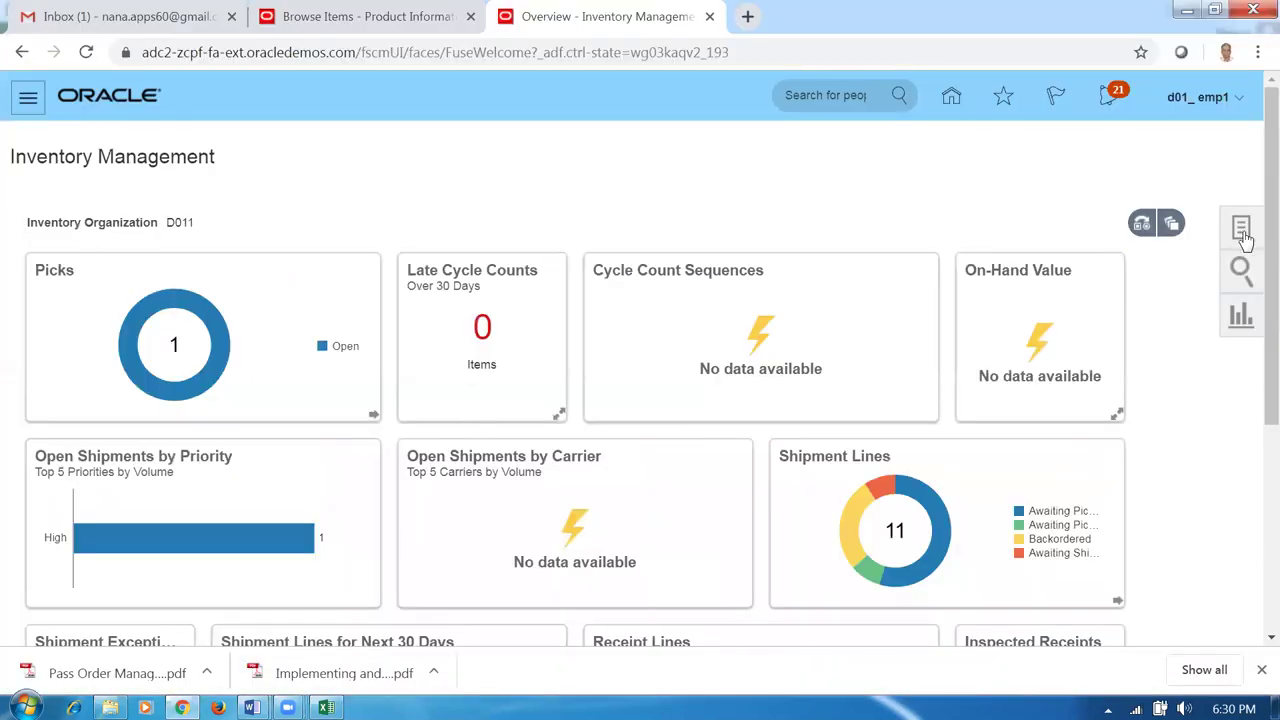
{"action": "left_click", "coordinate": [1241, 232]}
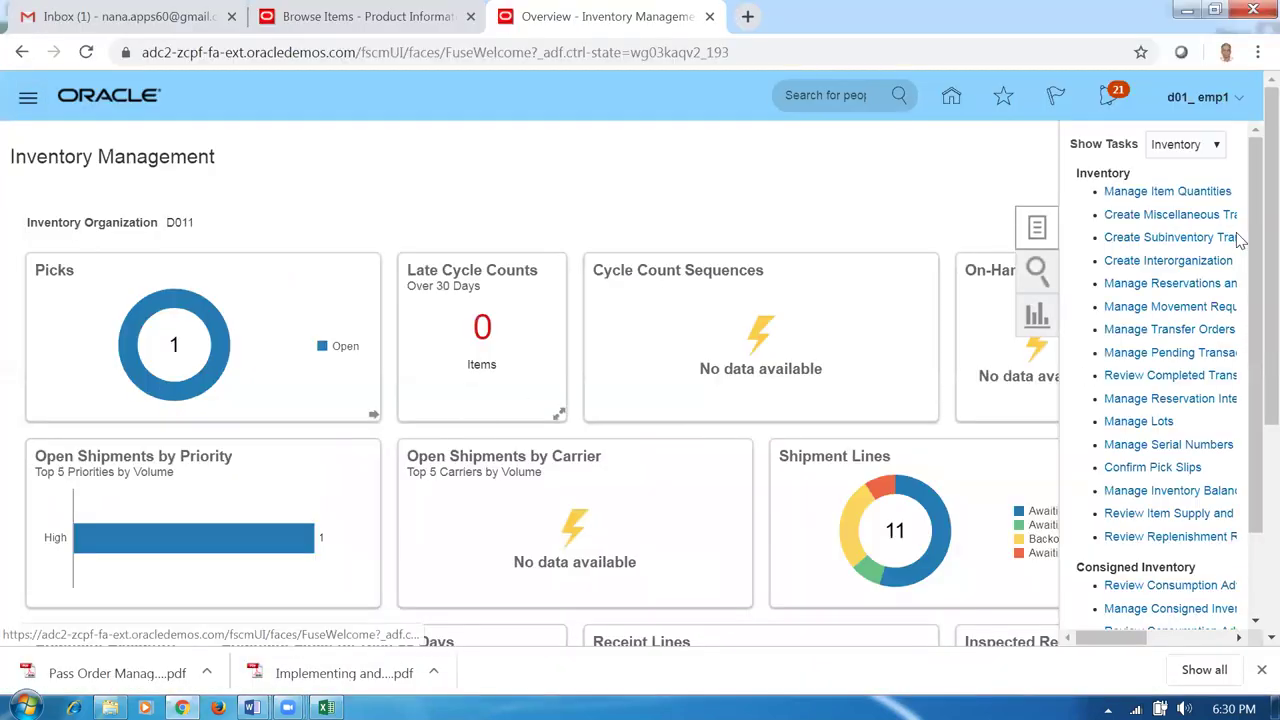
{"action": "left_click", "coordinate": [1150, 214]}
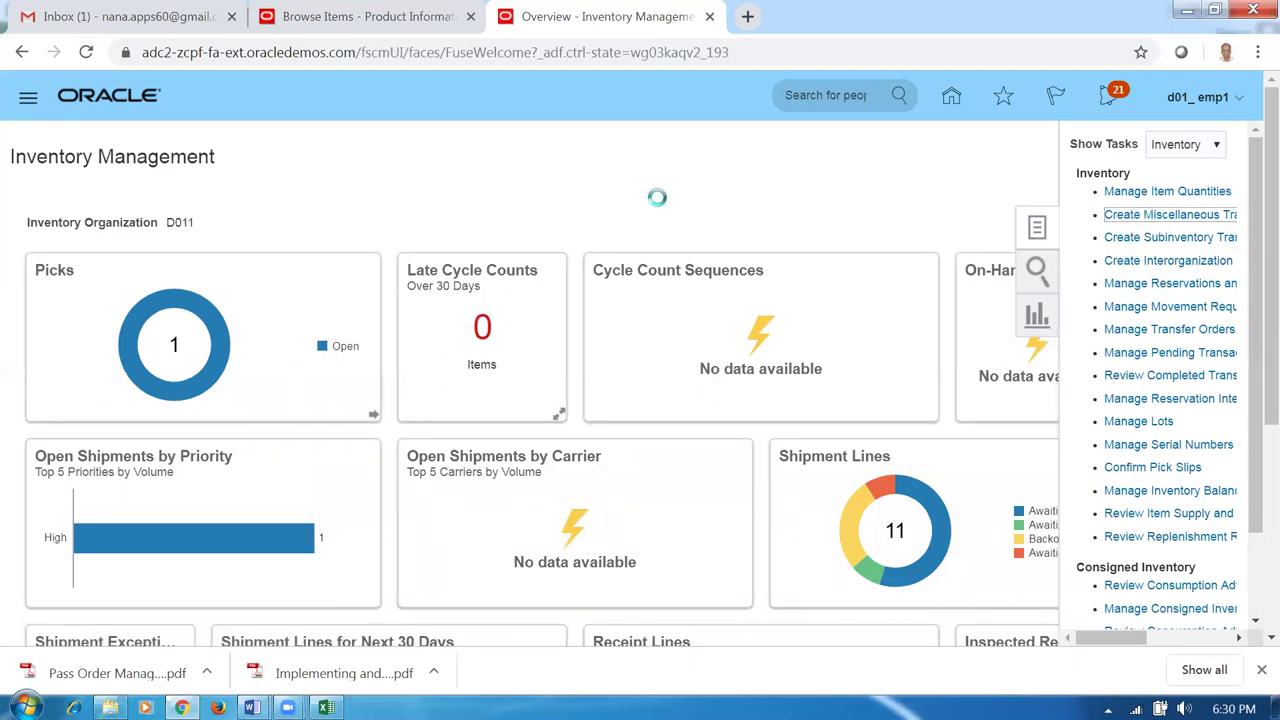
{"action": "left_click", "coordinate": [551, 322]}
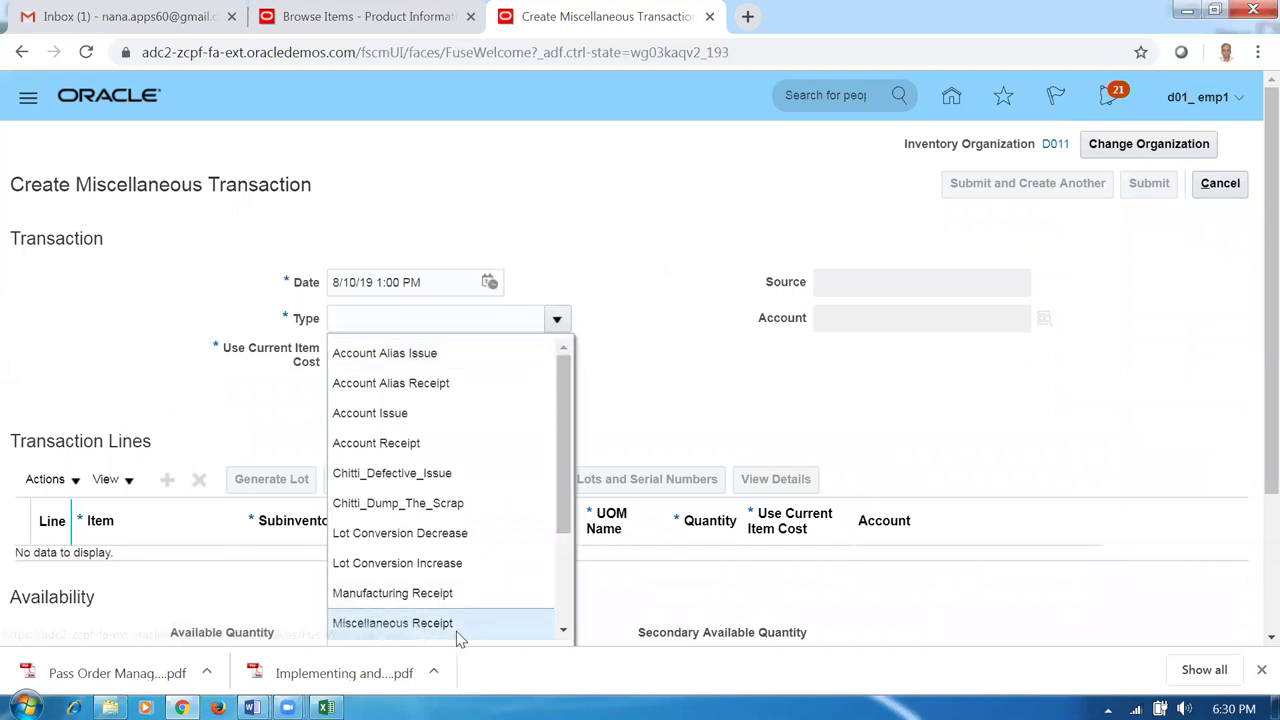
Set type Miscellaneous Receipt, account 10-100-1000, and Use Current Item Cost to Yes.
{"action": "left_click", "coordinate": [456, 626]}
{"action": "left_click", "coordinate": [850, 316]}
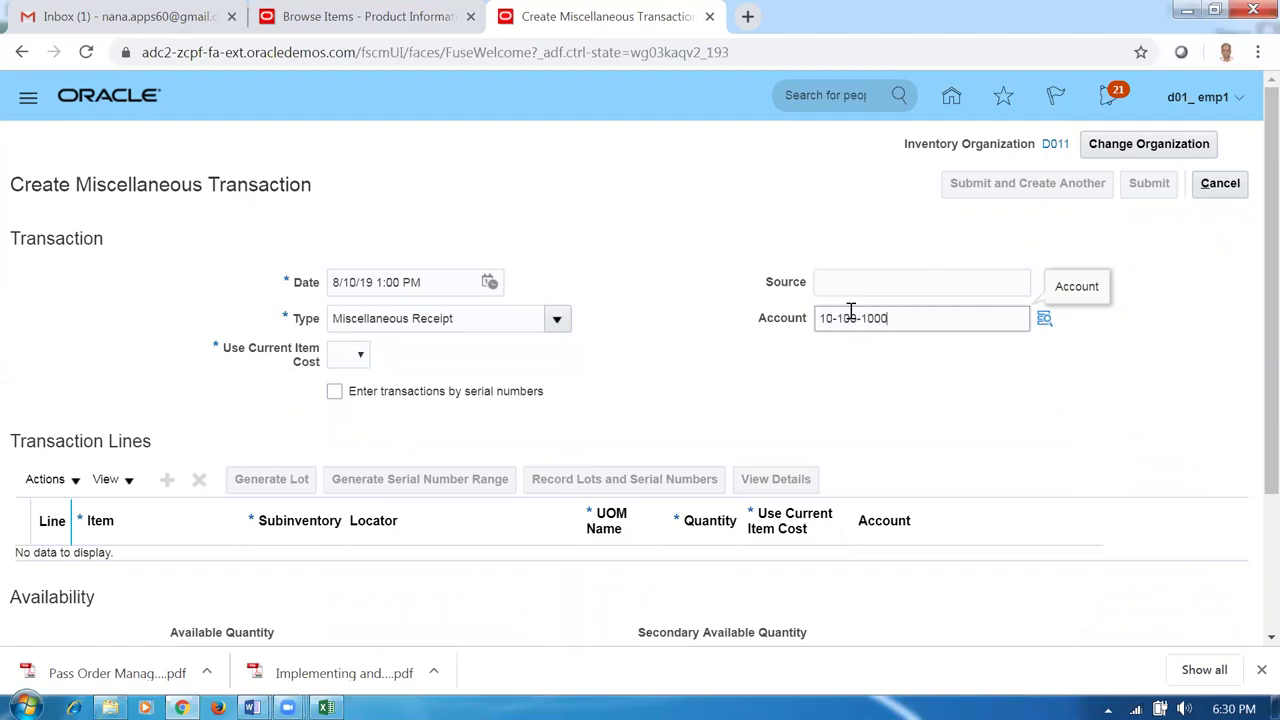
{"action": "left_click", "coordinate": [355, 355]}
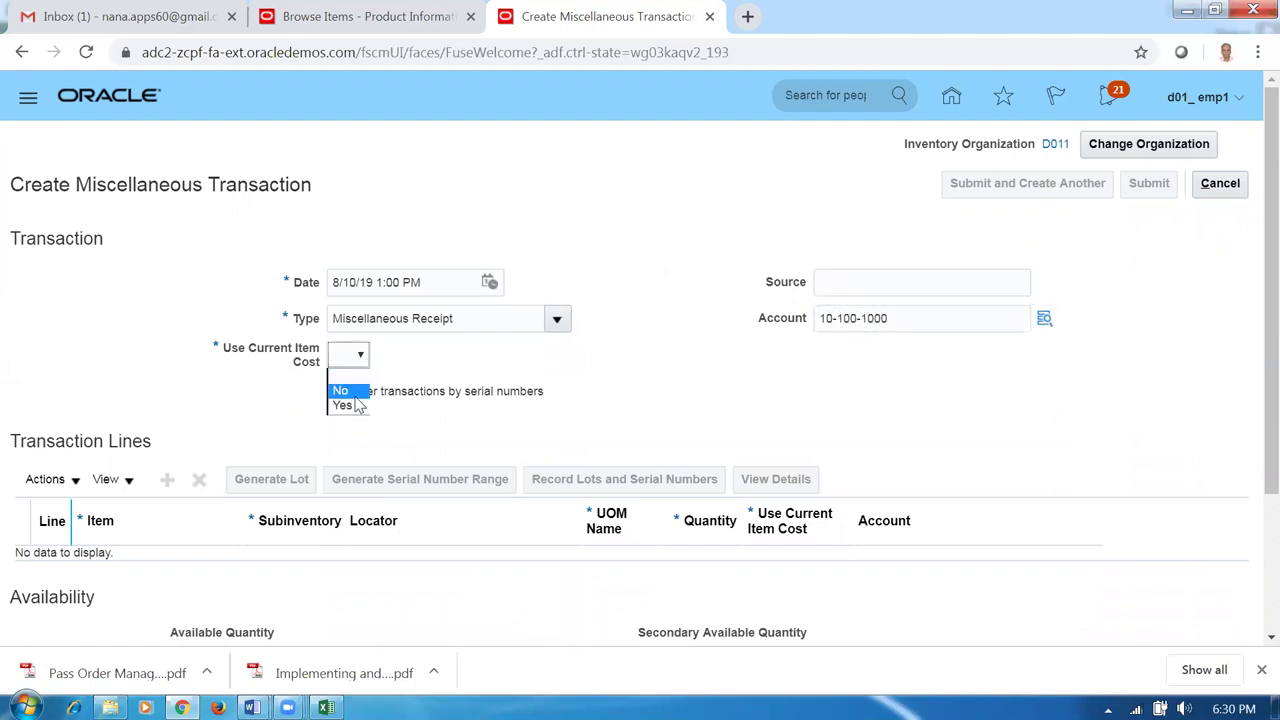
{"action": "left_click", "coordinate": [345, 405]}
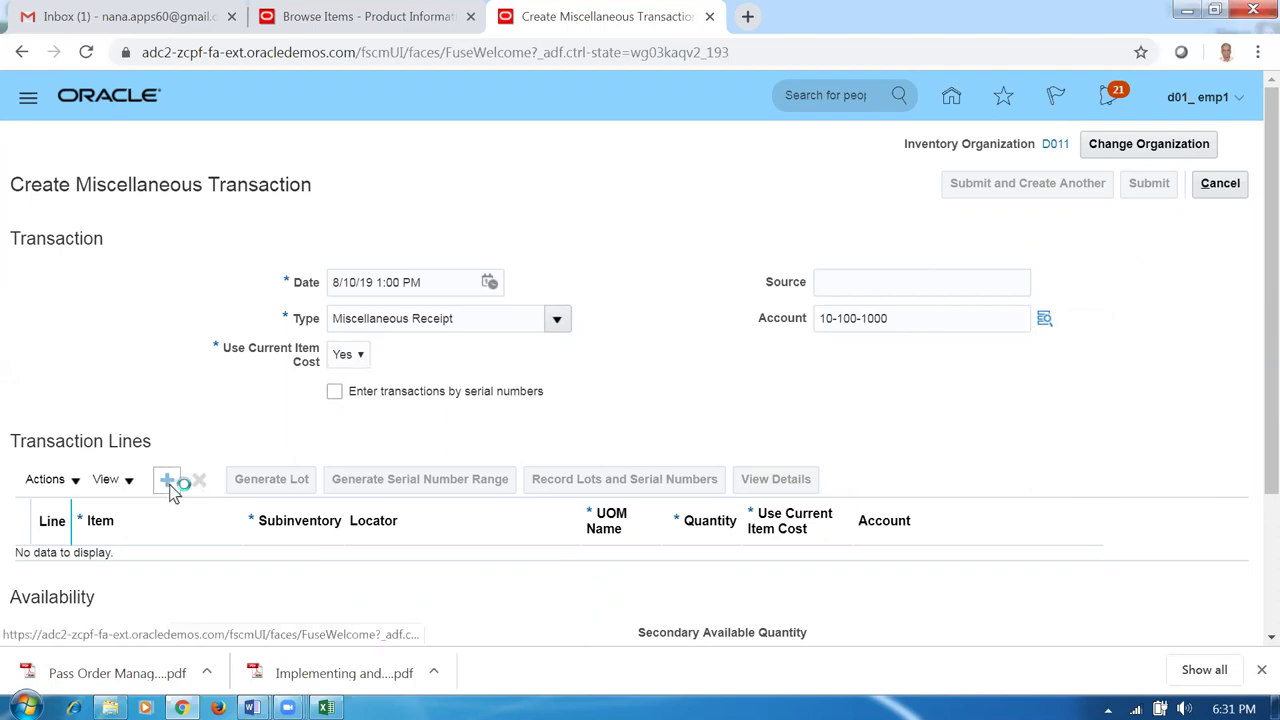
Add line 1 for d0112_laptop with quantity 1000 into d011_FGS.
{"action": "key", "text": "alt+Tab"}
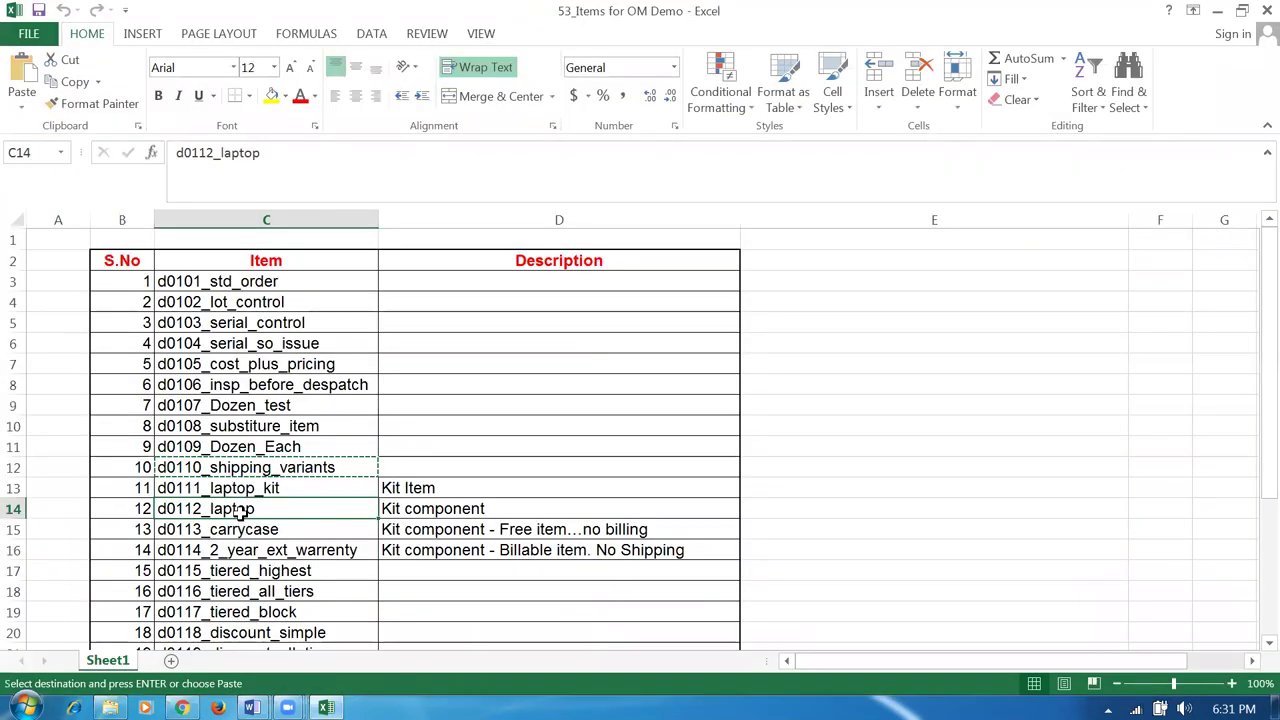
{"action": "key", "text": "alt+Tab"}
{"action": "left_click", "coordinate": [173, 570]}
{"action": "type", "text": "d0112"}
{"action": "key", "text": "Tab"}
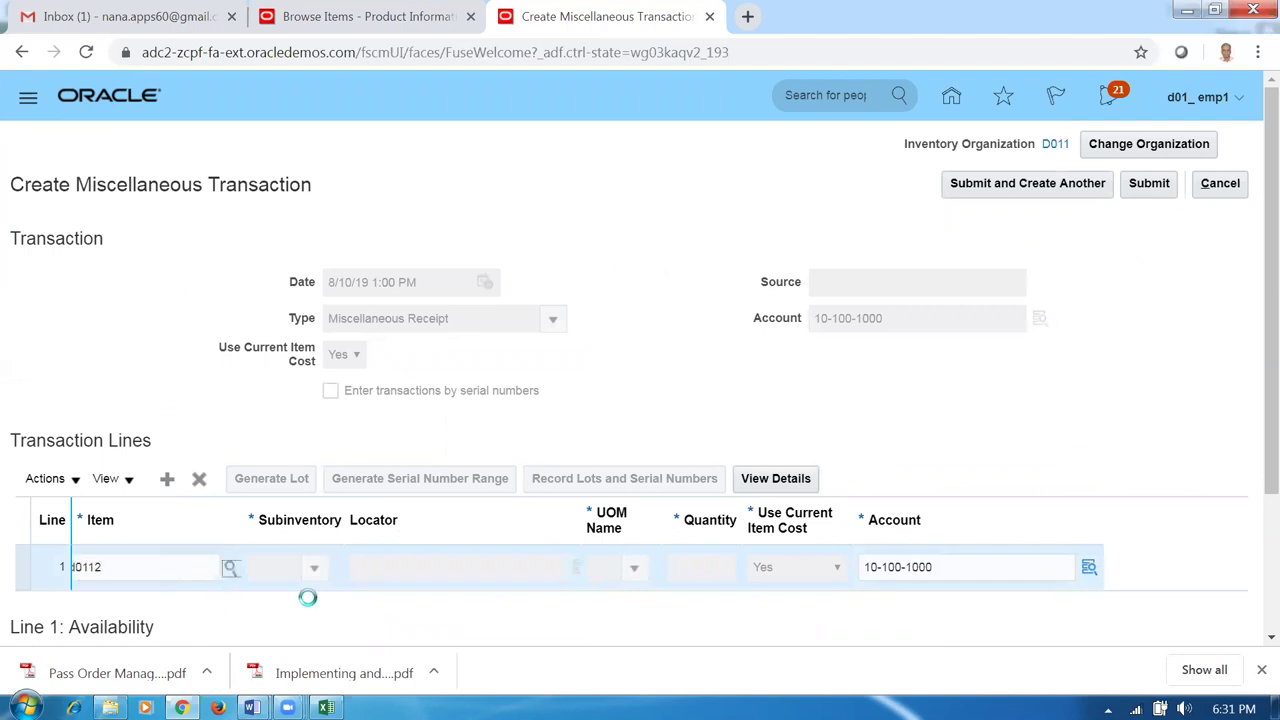
{"action": "left_click", "coordinate": [312, 569]}
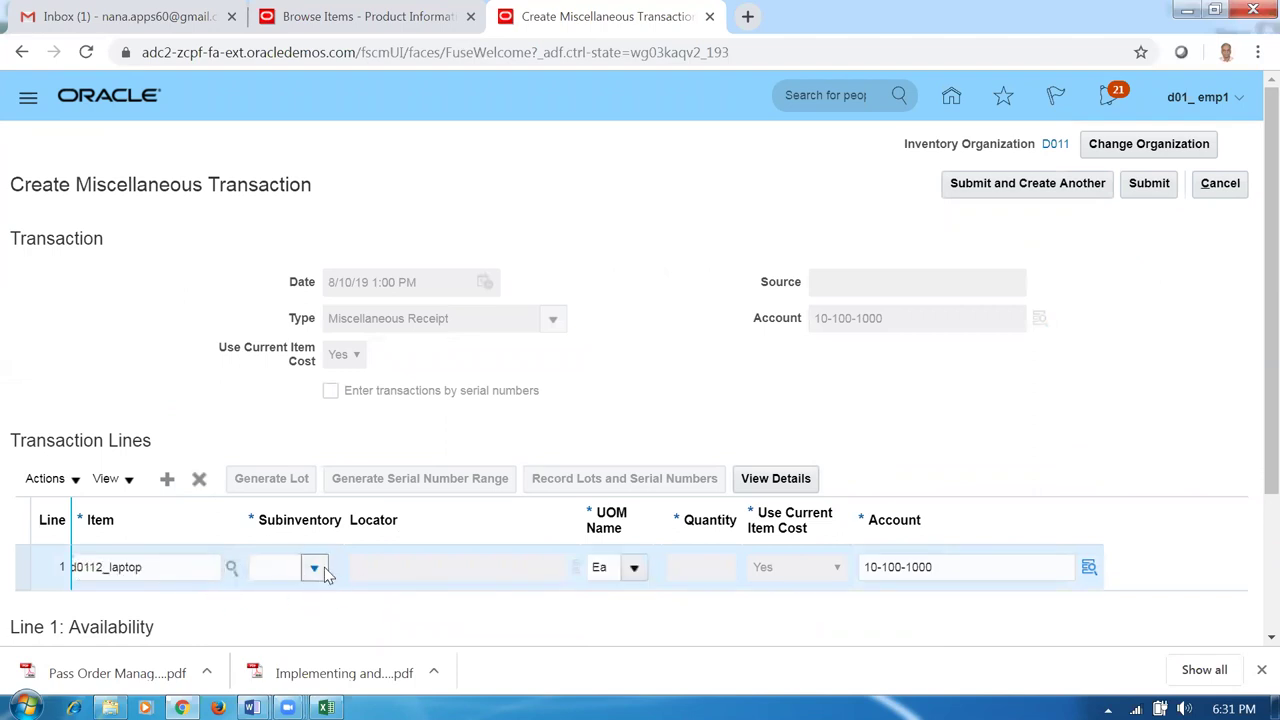
{"action": "key", "text": "Escape"}
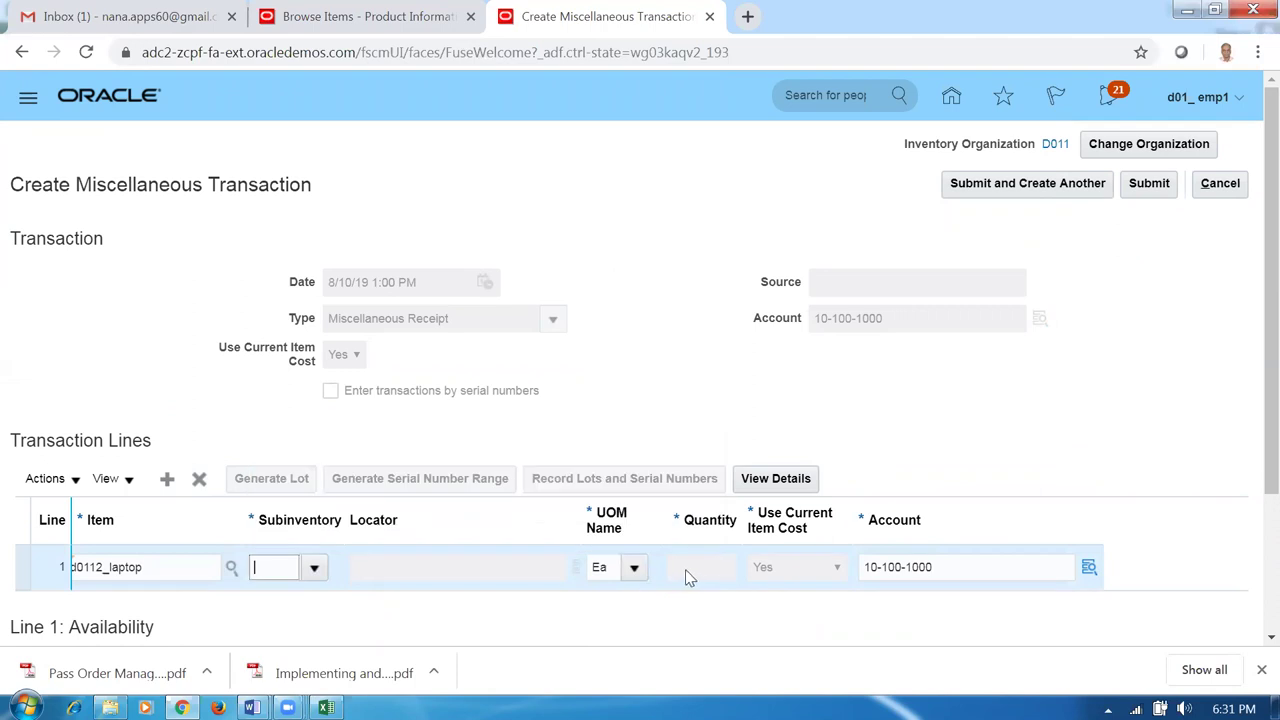
{"action": "left_click", "coordinate": [672, 570]}
{"action": "type", "text": "1000"}
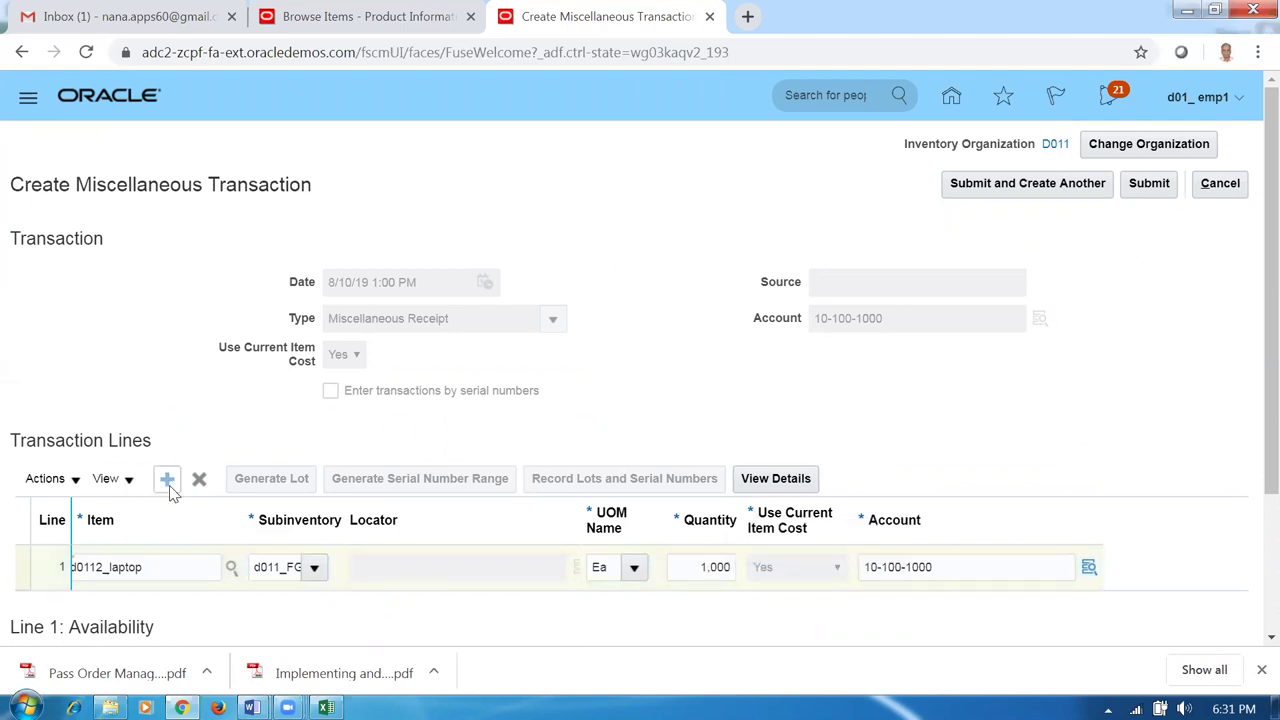
{"action": "key", "text": "alt+Tab"}
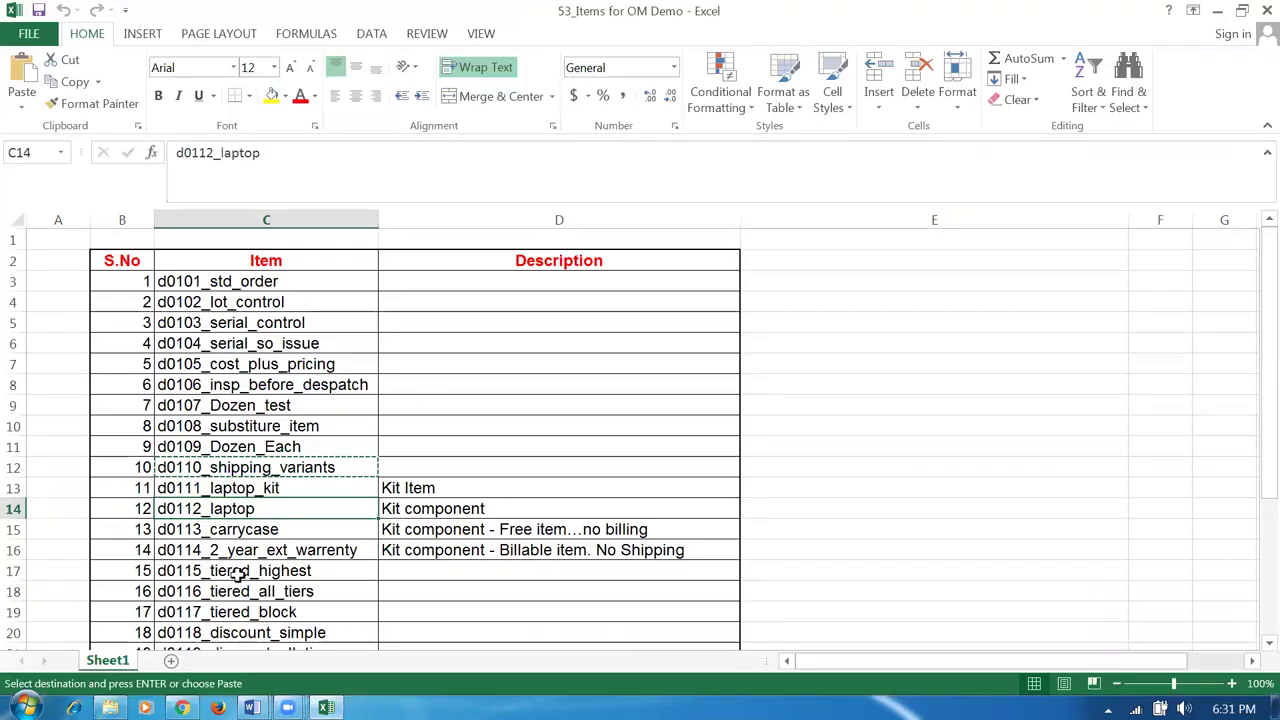
{"action": "key", "text": "alt+Tab"}
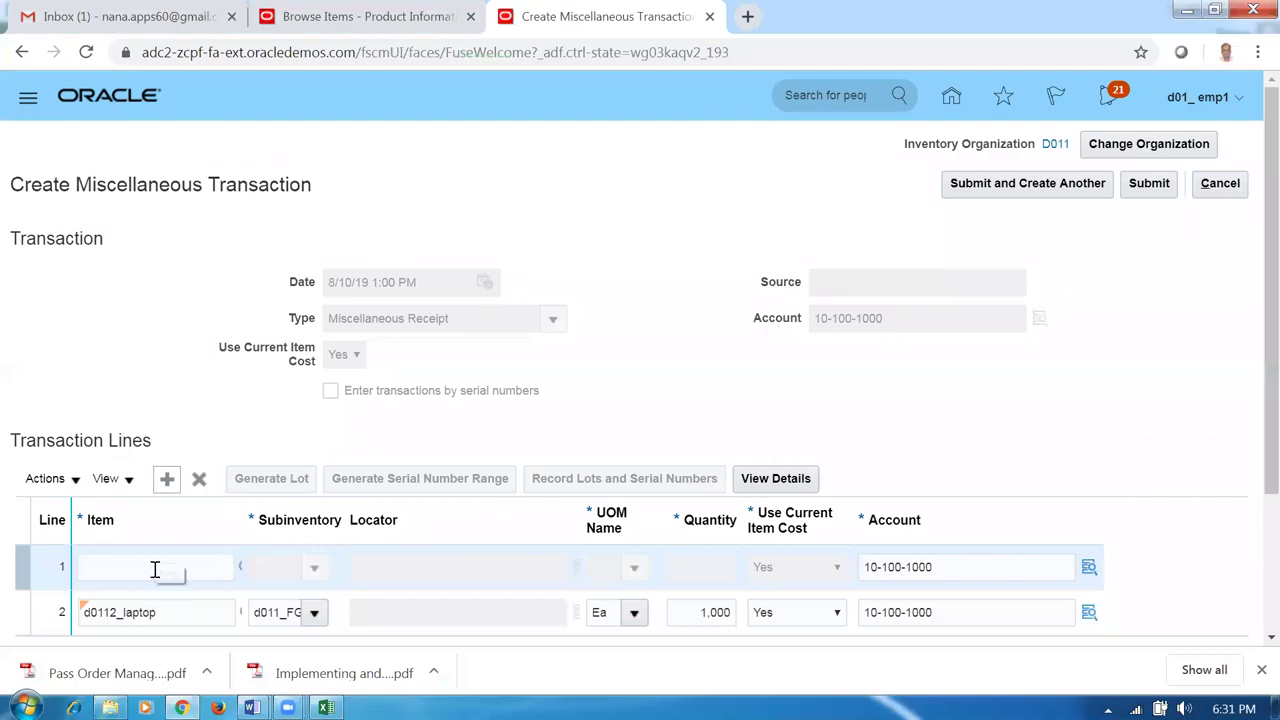
Give the d0113_carrycase line subinventory d011_FGS and quantity 1,000, then add a blank line.
{"action": "key", "text": "alt+Tab"}
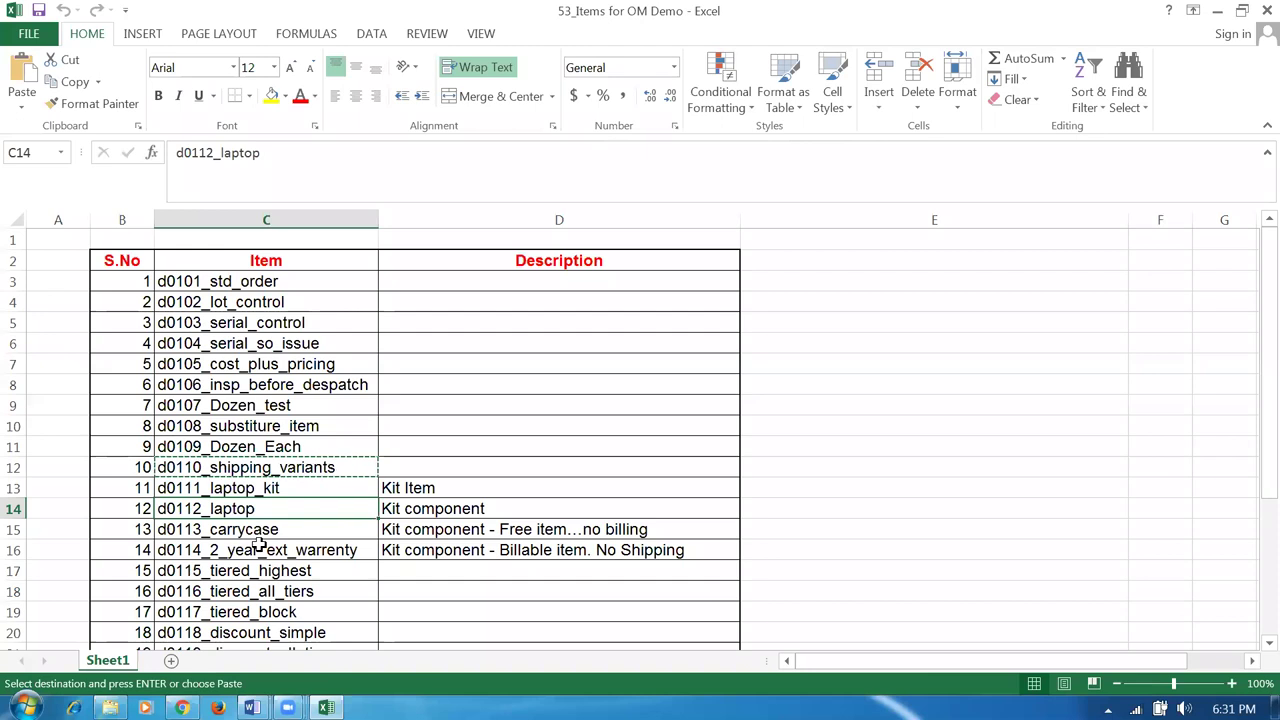
{"action": "key", "text": "alt+Tab"}
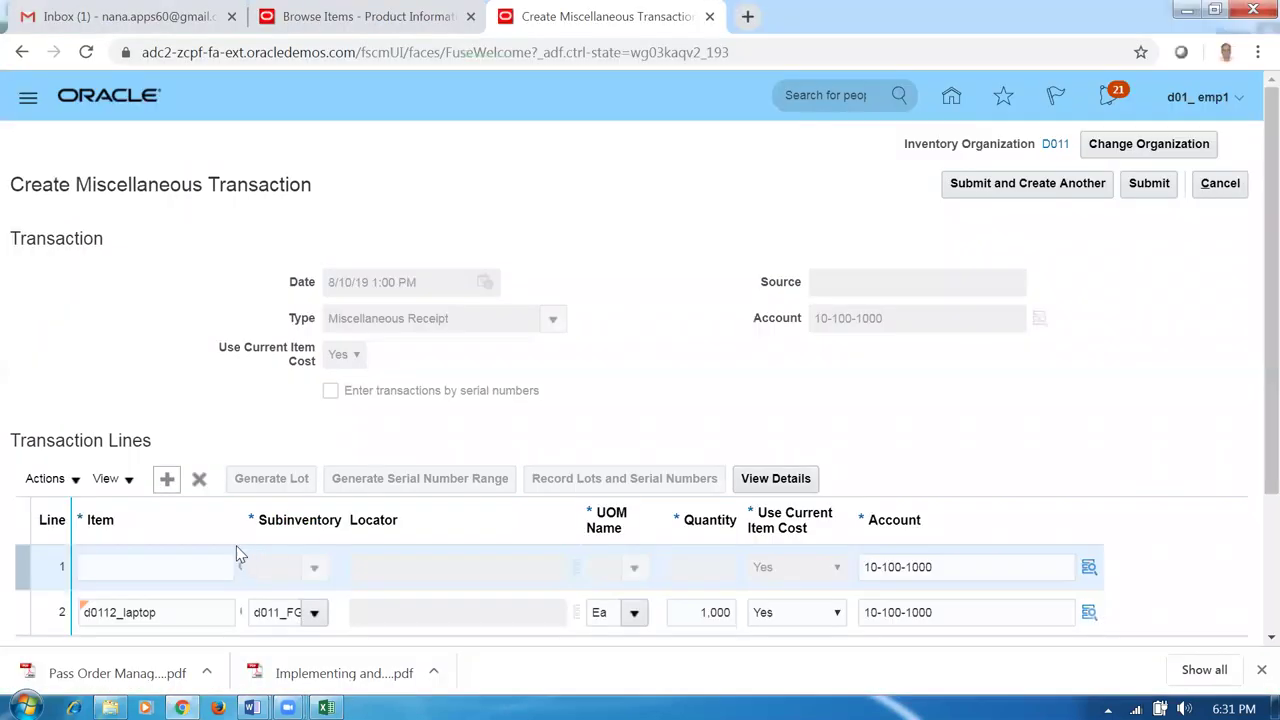
{"action": "left_click", "coordinate": [173, 572]}
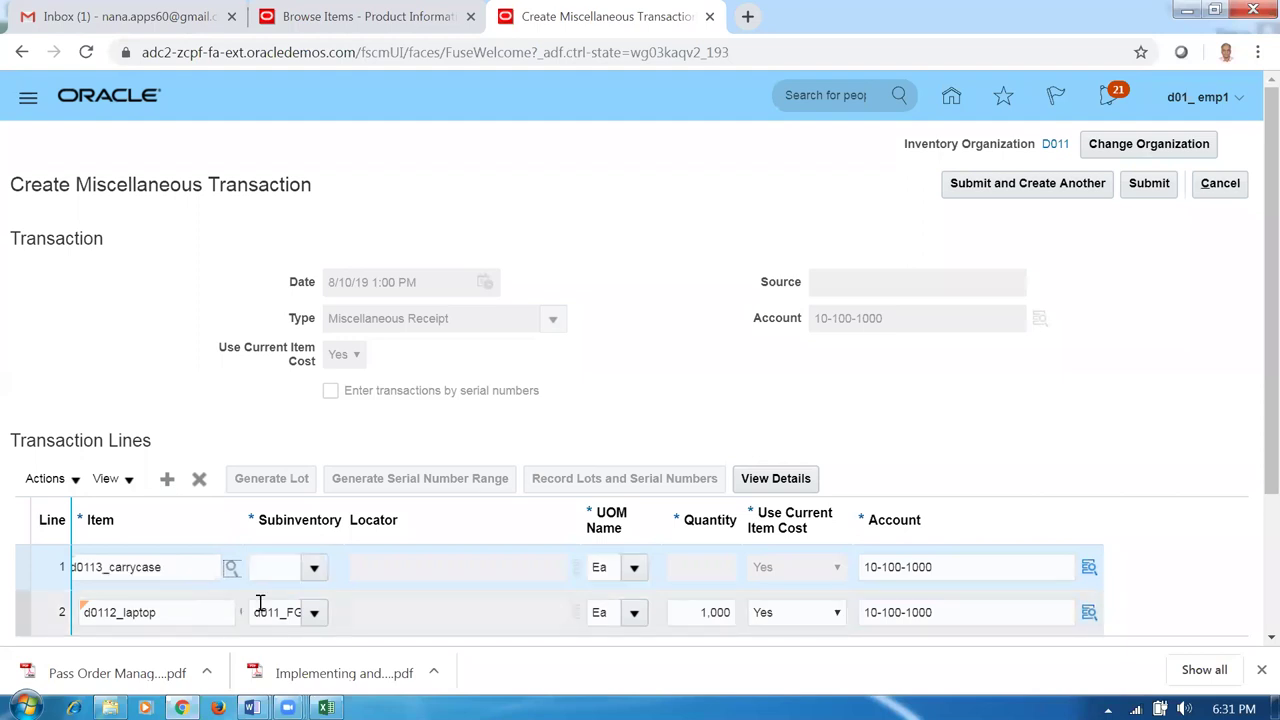
{"action": "left_click", "coordinate": [314, 568]}
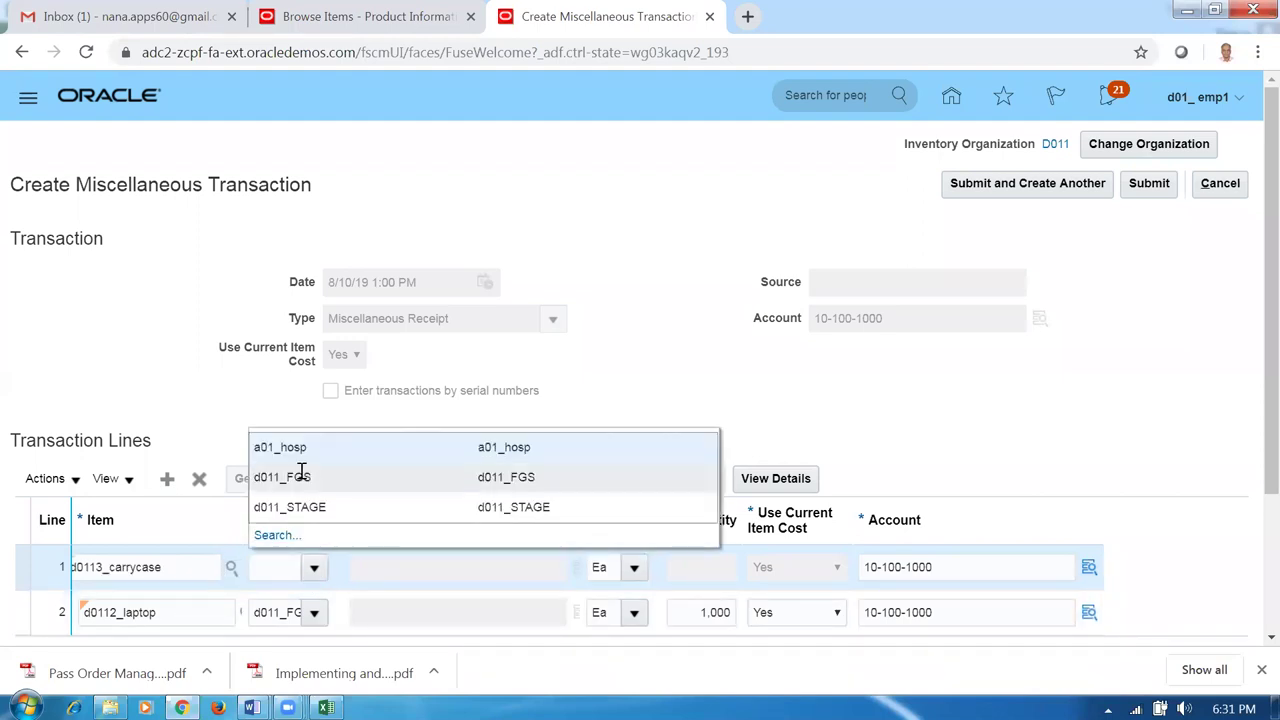
{"action": "left_click", "coordinate": [476, 571]}
{"action": "left_click", "coordinate": [695, 565]}
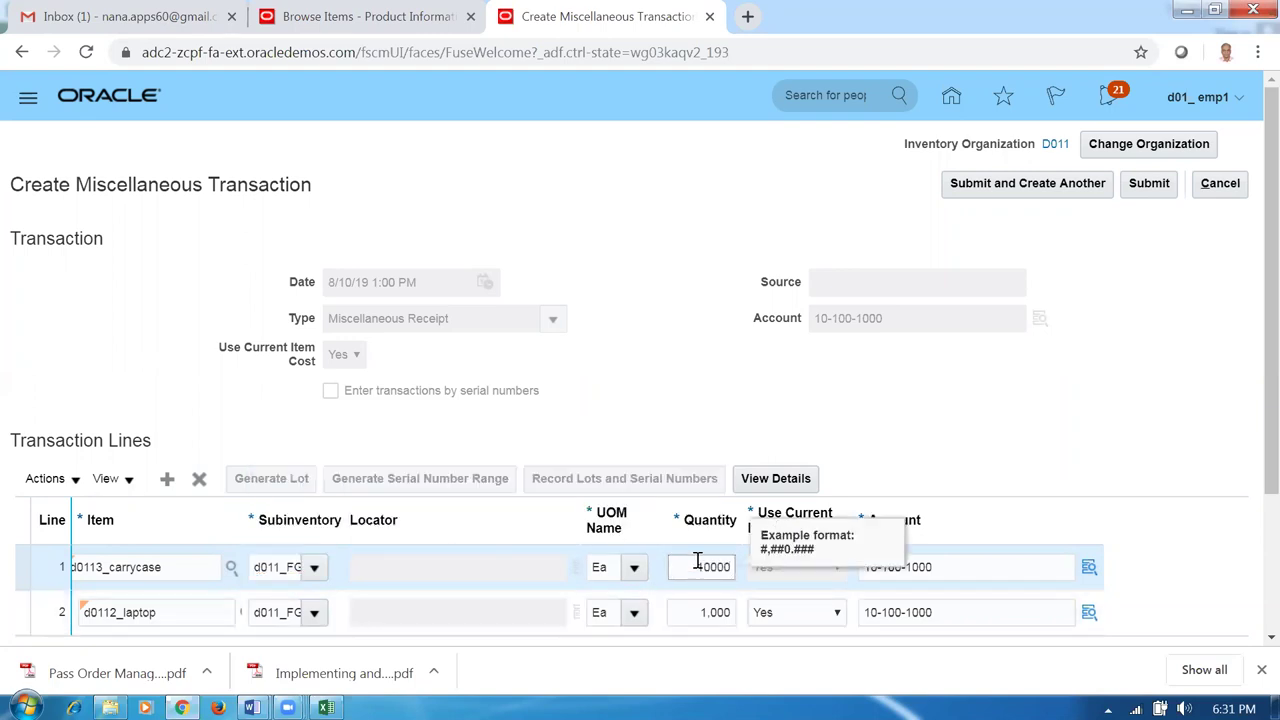
{"action": "left_click", "coordinate": [739, 438]}
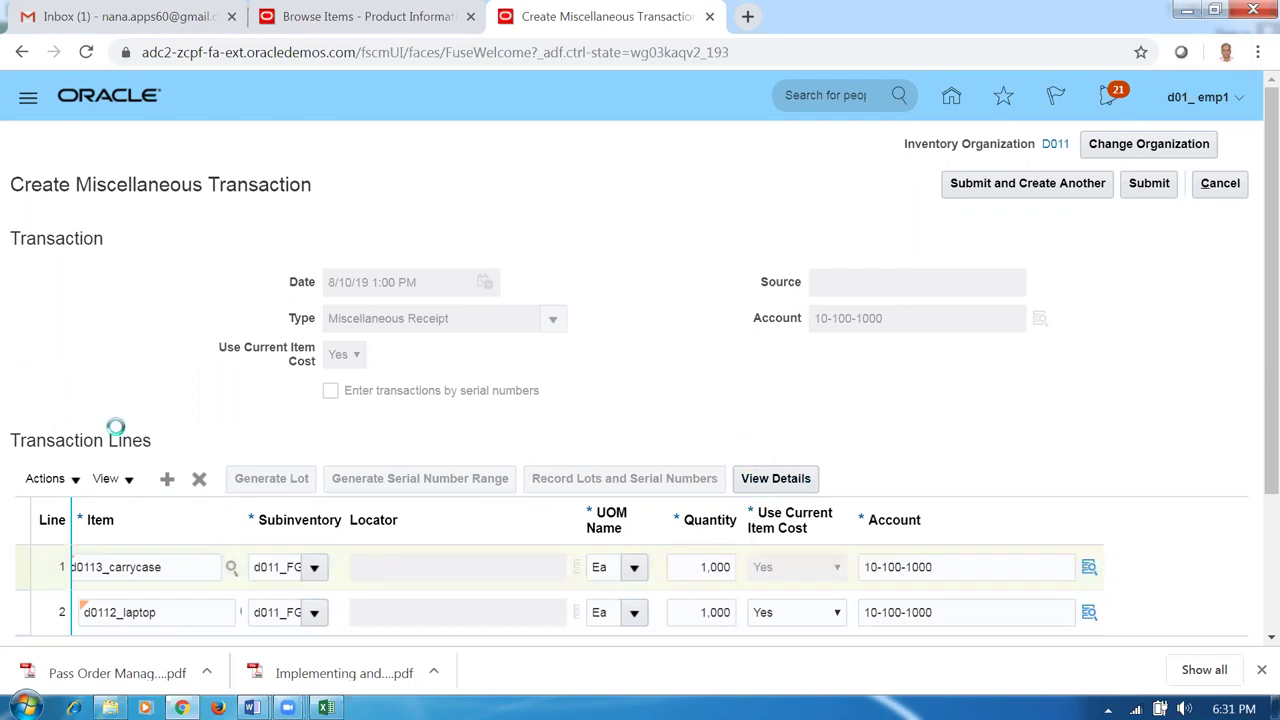
{"action": "left_click", "coordinate": [167, 488]}
{"action": "key", "text": "alt+Tab"}
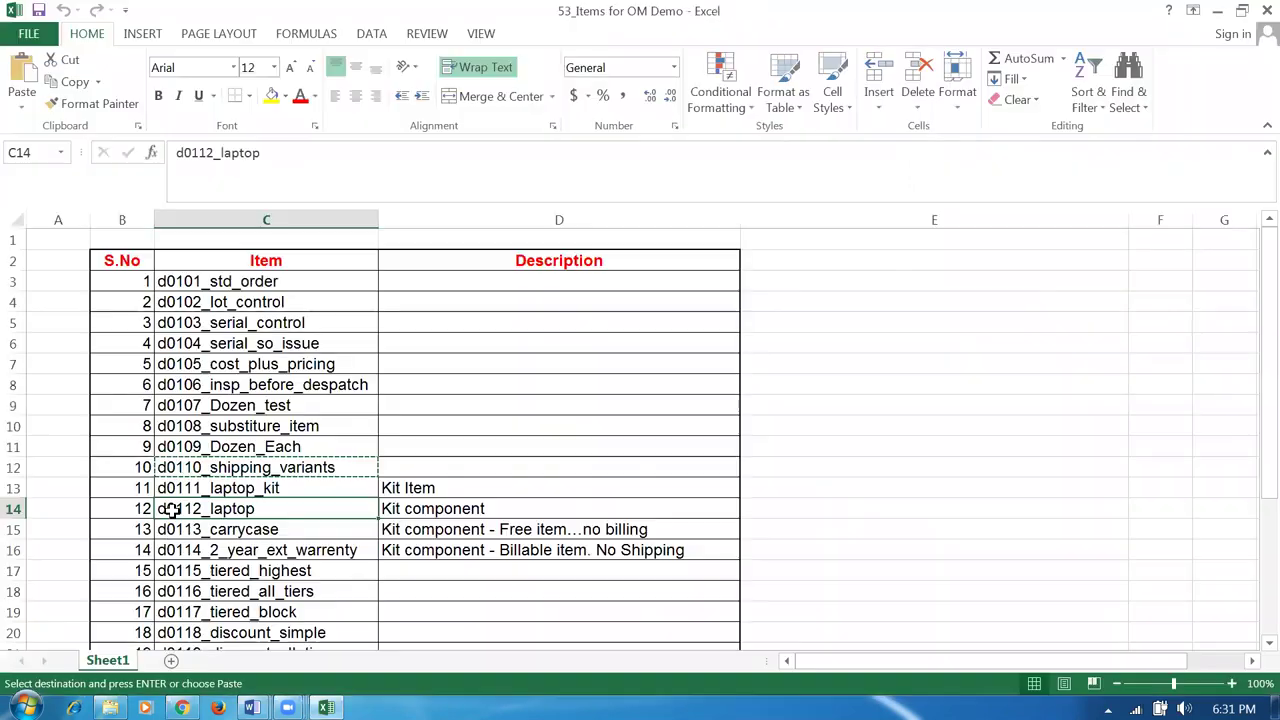
Step down the Excel item list from d0114_2_year_ext_warrenty to d0118_discount_simple.
{"action": "left_click", "coordinate": [233, 551]}
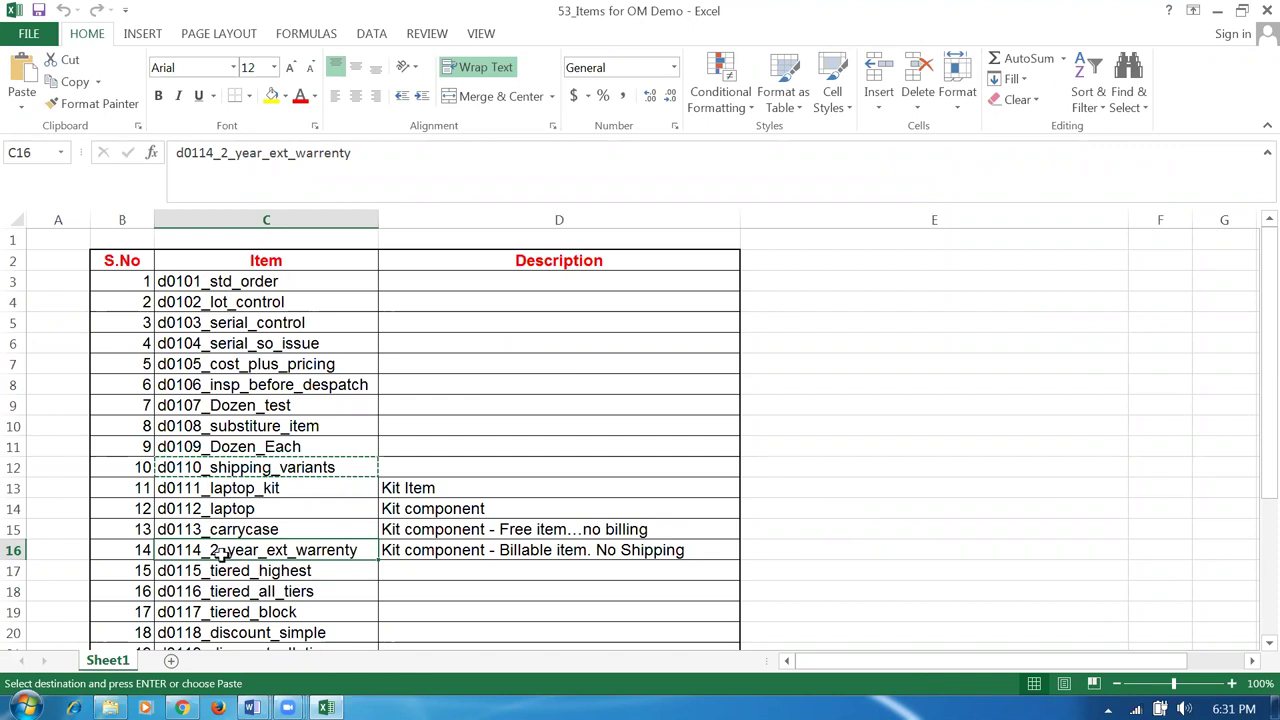
{"action": "left_click", "coordinate": [279, 574]}
{"action": "scroll", "coordinate": [281, 580], "scroll_direction": "down", "scroll_amount": 1}
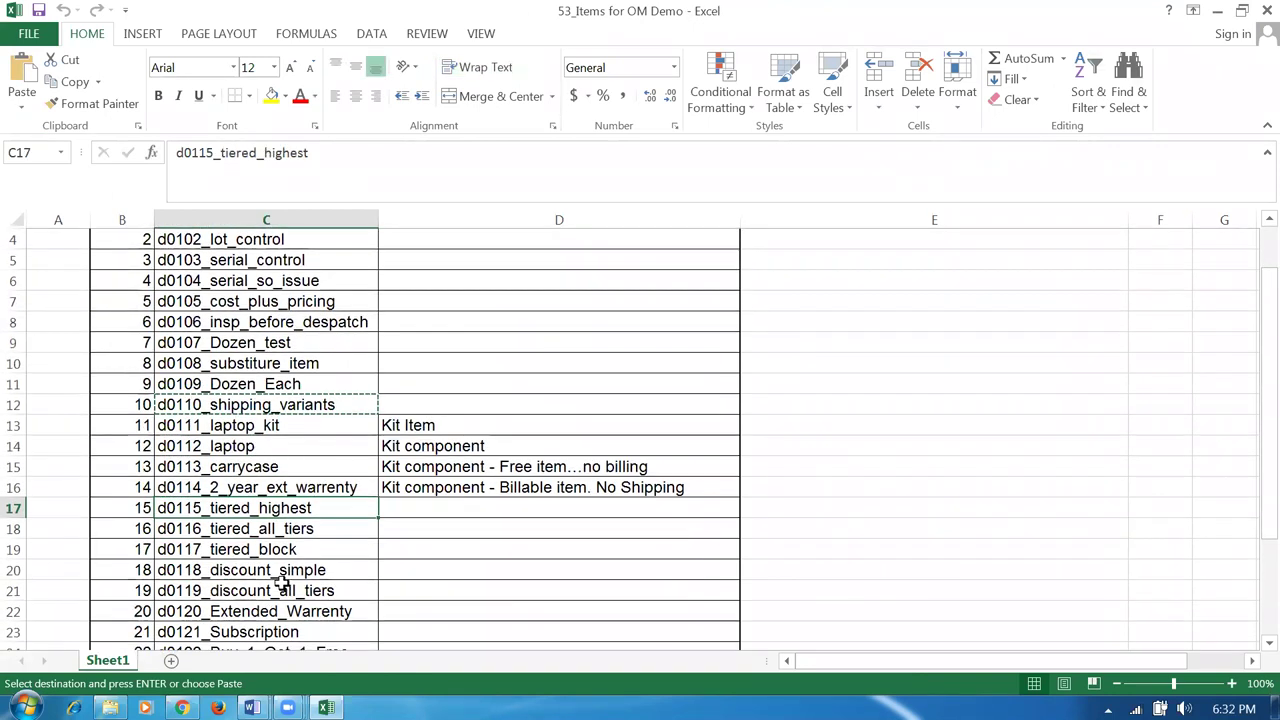
{"action": "scroll", "coordinate": [283, 582], "scroll_direction": "down", "scroll_amount": 1}
{"action": "left_click", "coordinate": [286, 462]}
{"action": "left_click", "coordinate": [267, 487]}
{"action": "left_click", "coordinate": [300, 508]}
Continue to d0122_Buy_1_Get_1_Free, copy its name, and return to the Oracle receipt.
{"action": "left_click", "coordinate": [295, 529]}
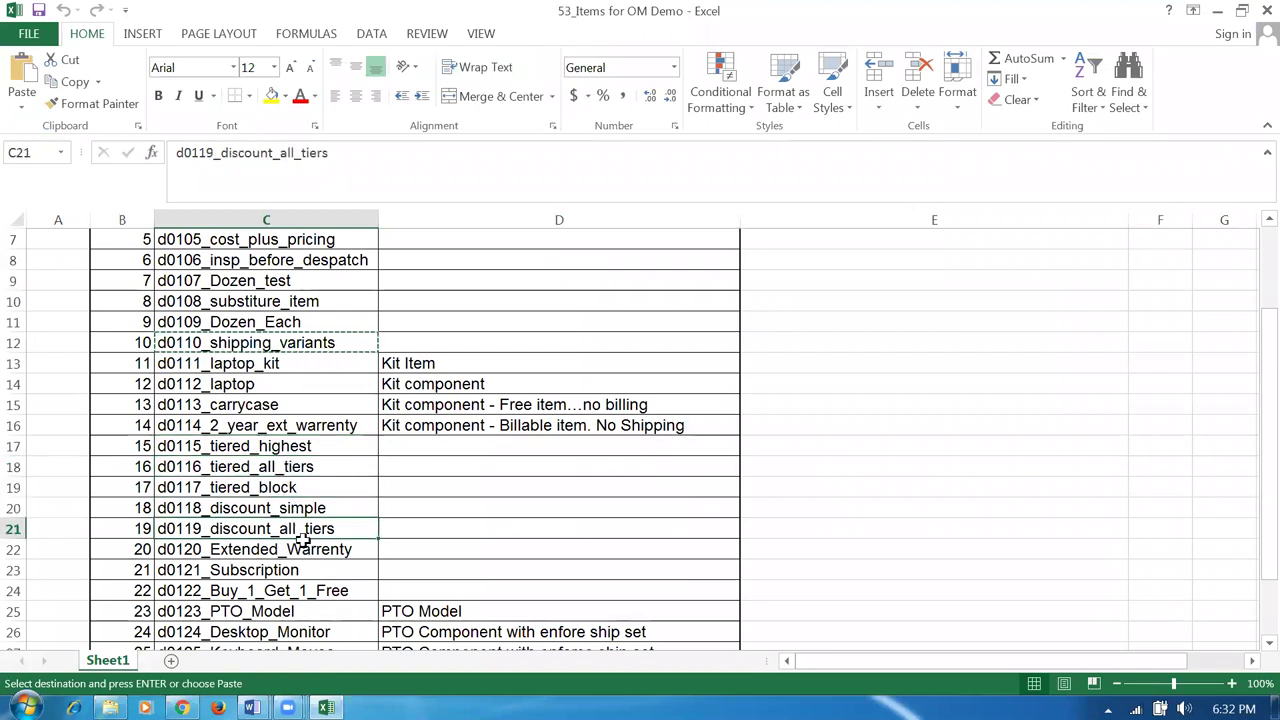
{"action": "left_click", "coordinate": [303, 547]}
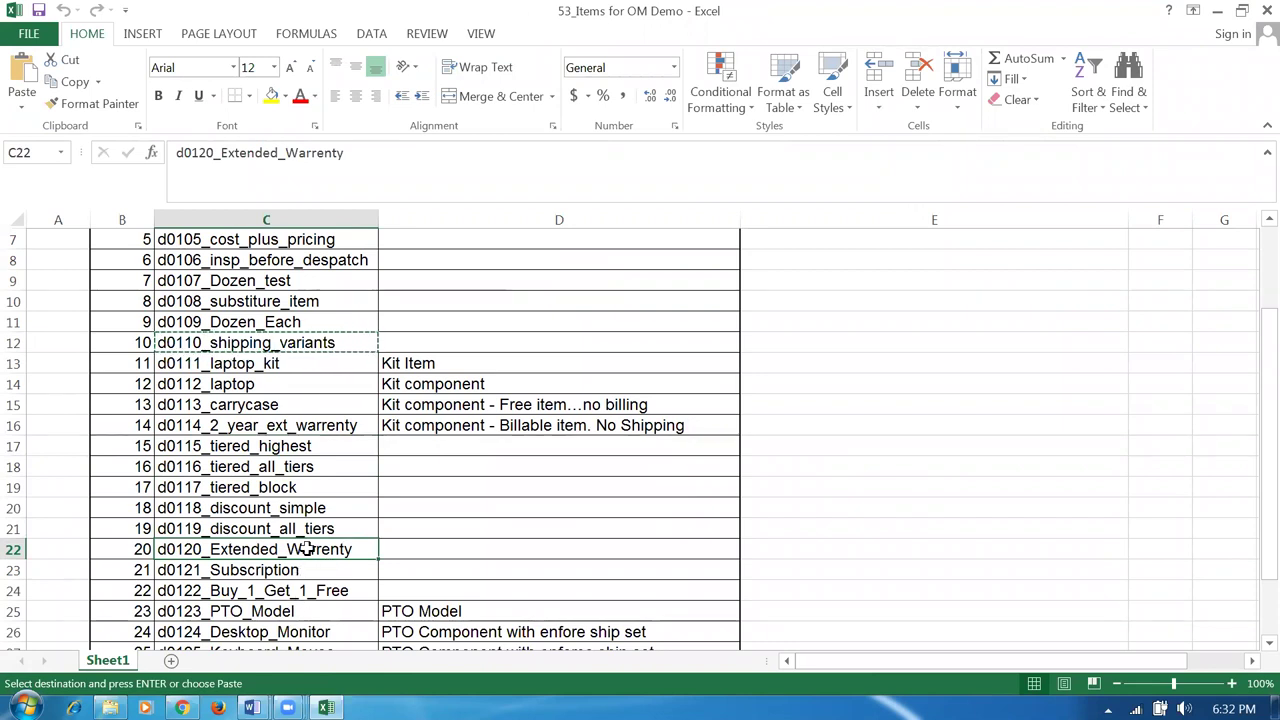
{"action": "left_click", "coordinate": [326, 566]}
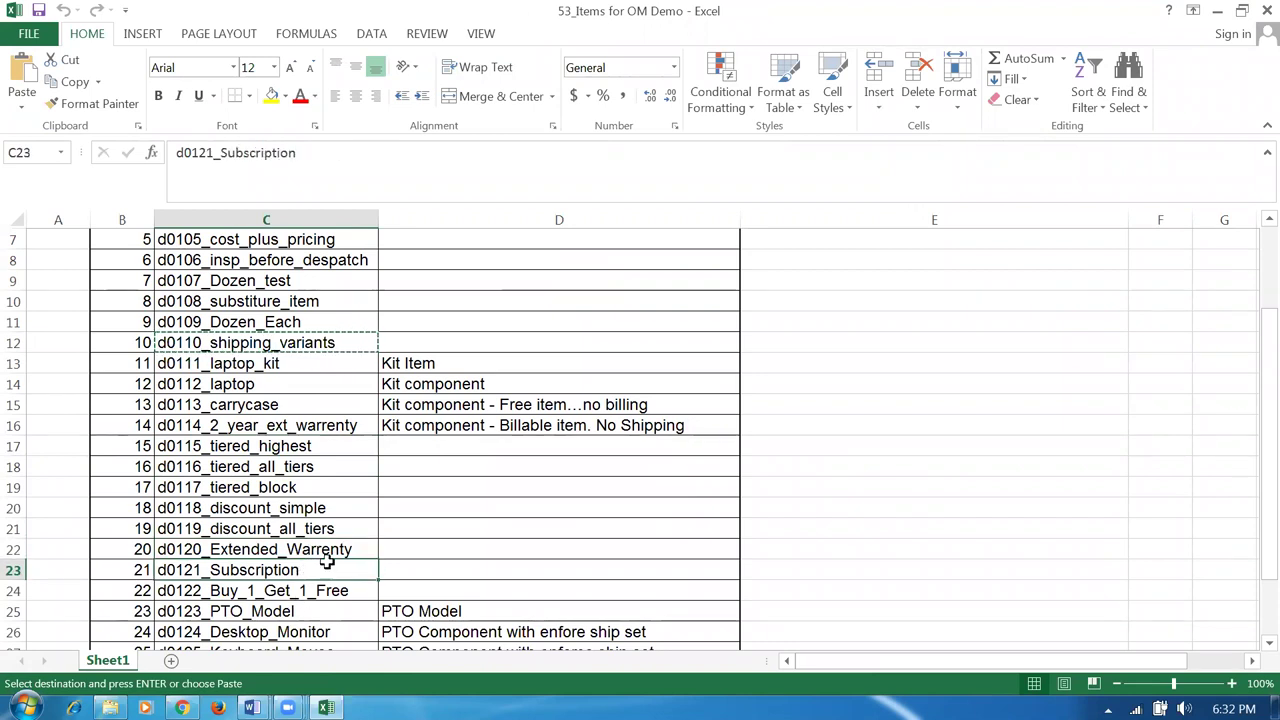
{"action": "scroll", "coordinate": [356, 560], "scroll_direction": "down", "scroll_amount": 2}
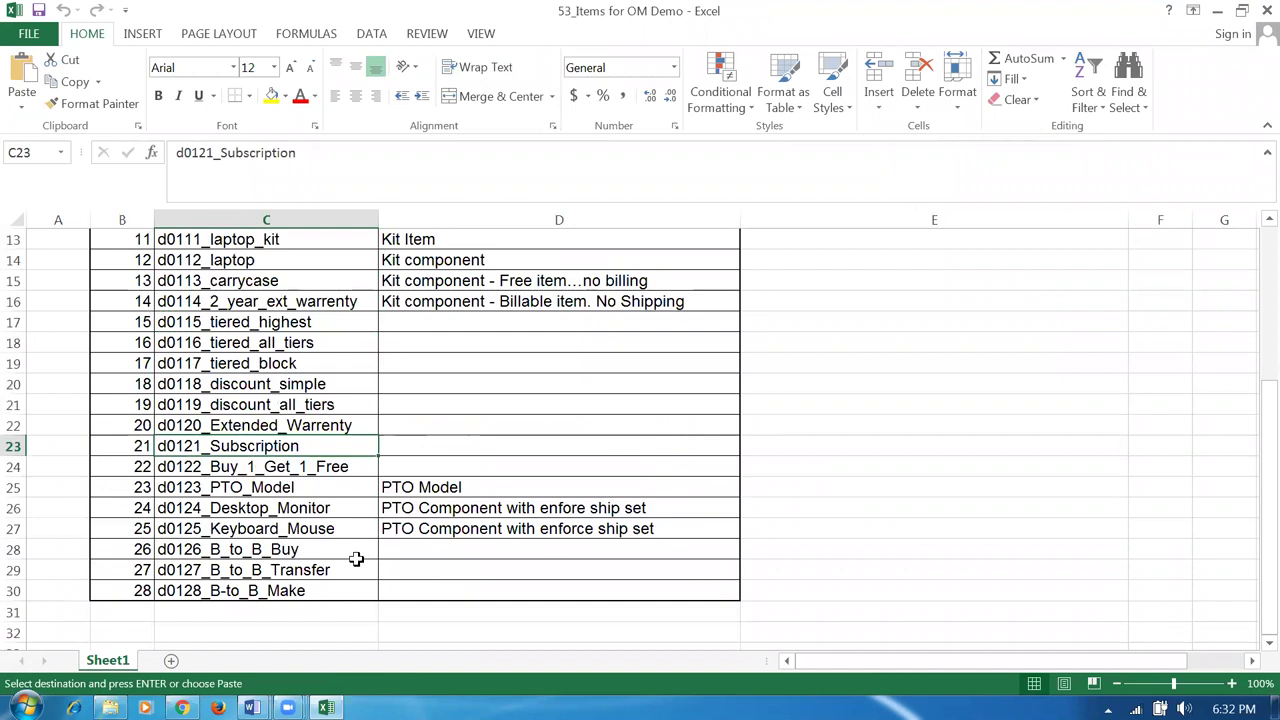
{"action": "left_click", "coordinate": [218, 466]}
{"action": "key", "text": "ctrl+c"}
{"action": "key", "text": "alt+Tab"}
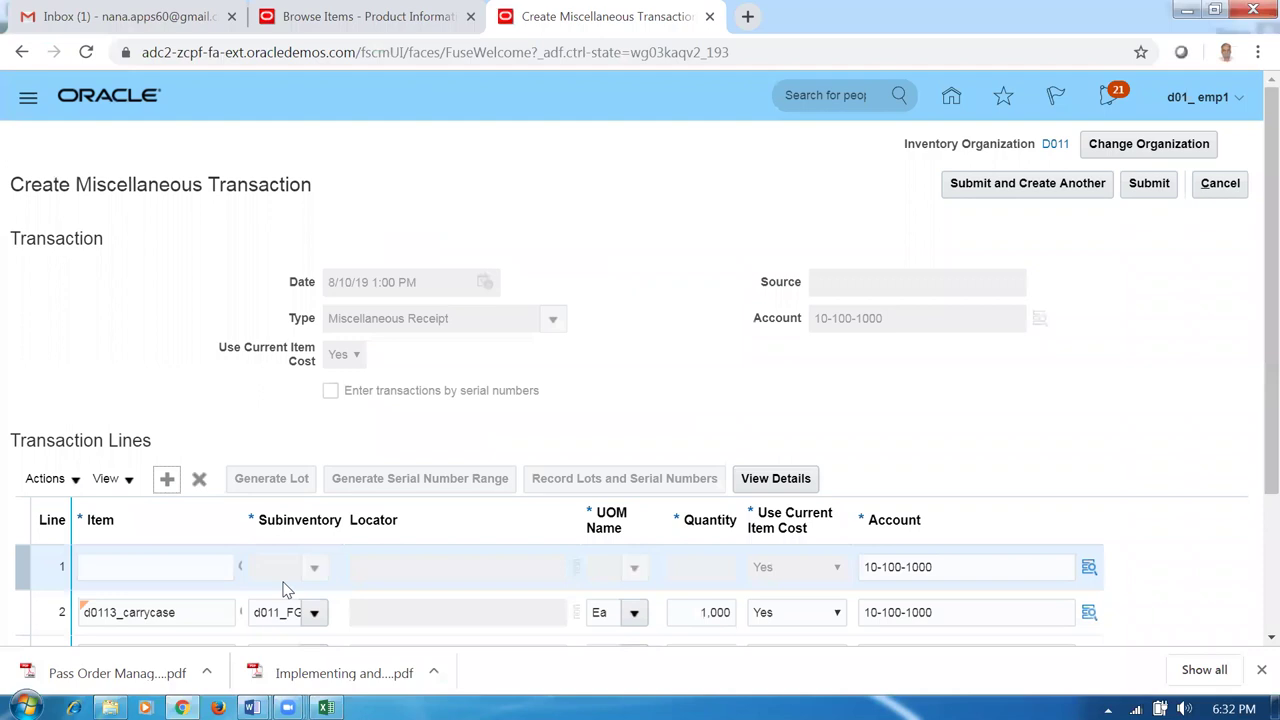
Enter item d0122_Buy_1_Get_1_Free on line 1 with subinventory d011_FGS.
{"action": "key", "text": "alt+Tab"}
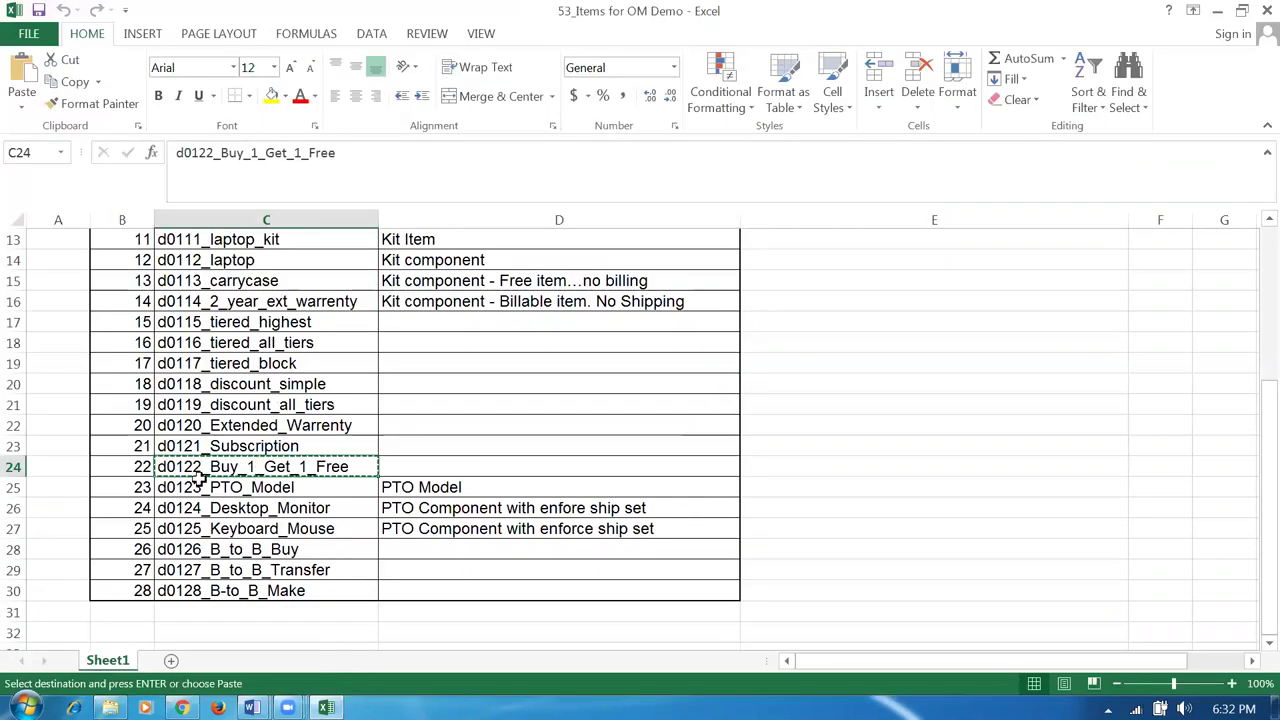
{"action": "key", "text": "alt+Tab"}
{"action": "left_click", "coordinate": [160, 568]}
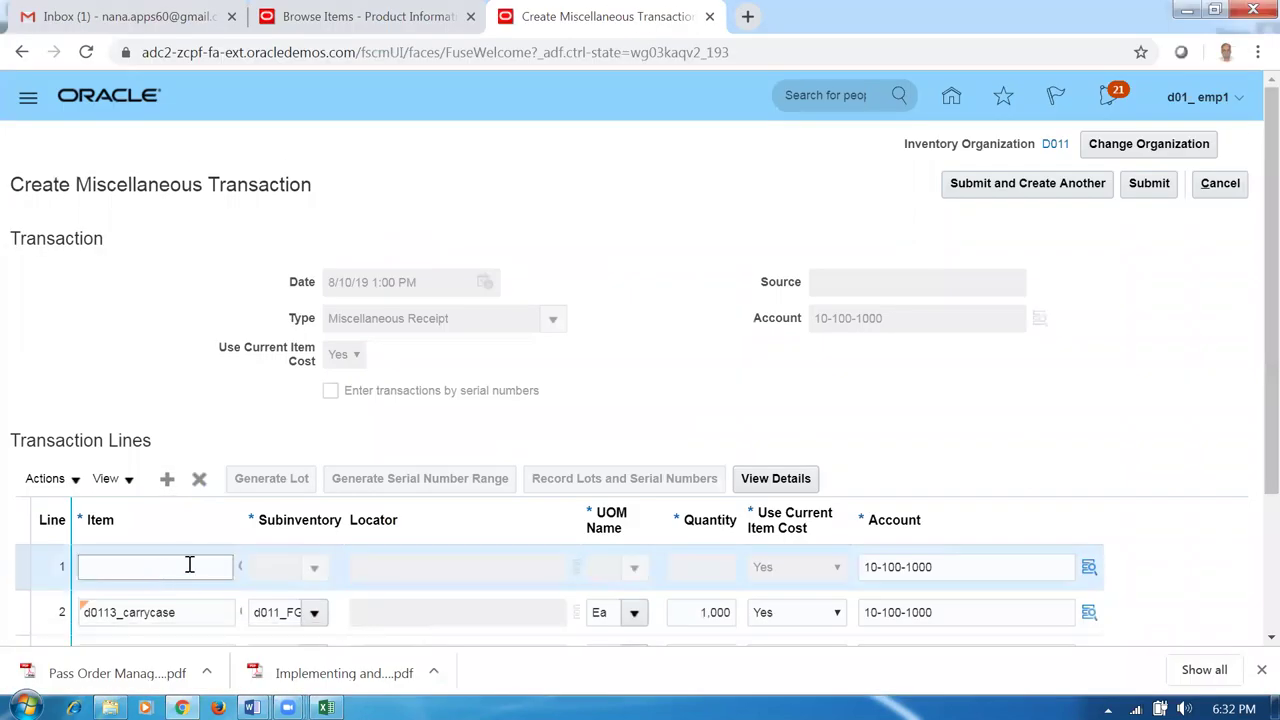
{"action": "type", "text": "d0122"}
{"action": "key", "text": "Tab"}
{"action": "left_click", "coordinate": [314, 567]}
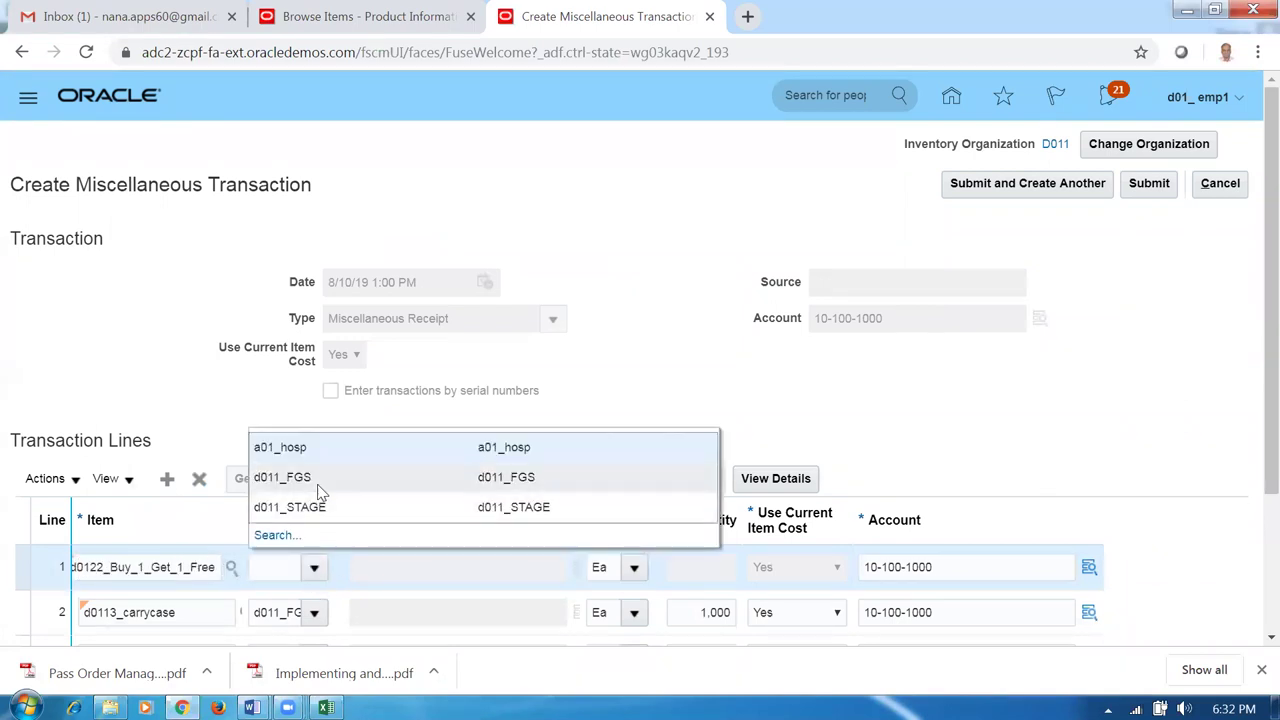
{"action": "left_click", "coordinate": [320, 490]}
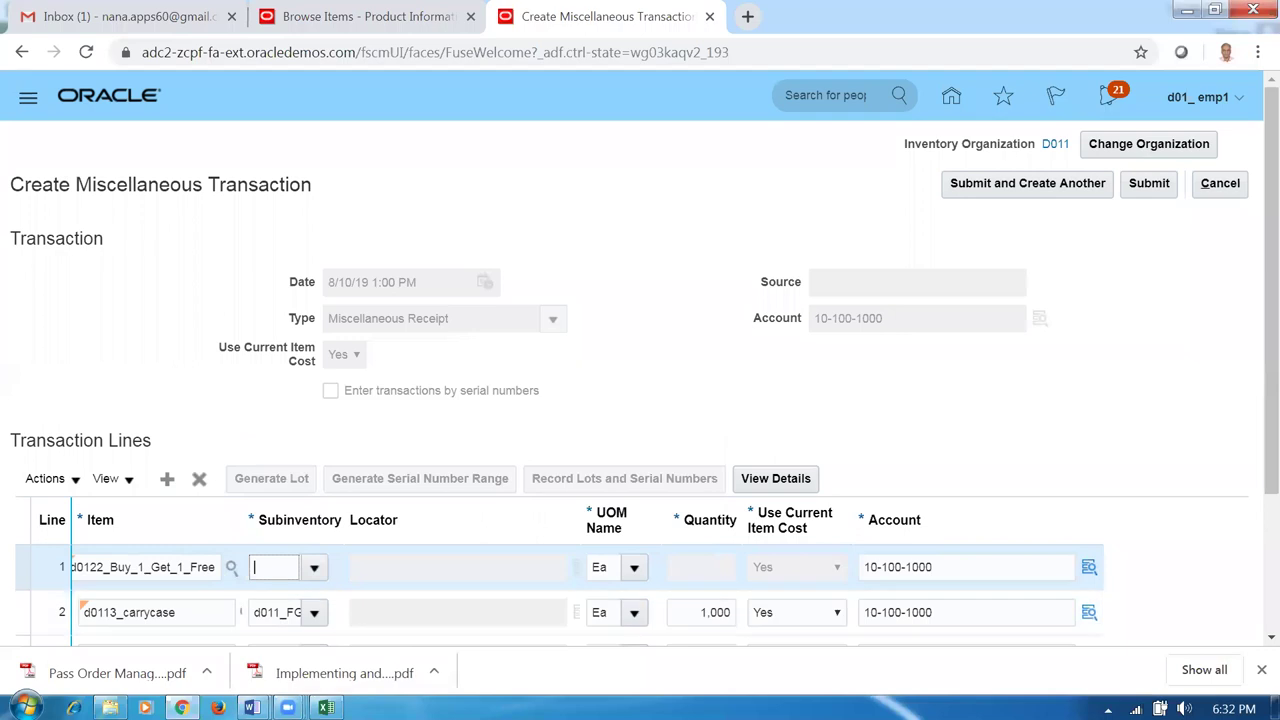
Set line 1's quantity to 1,000 Ea, correcting the mistyped 100.
{"action": "left_click", "coordinate": [699, 567]}
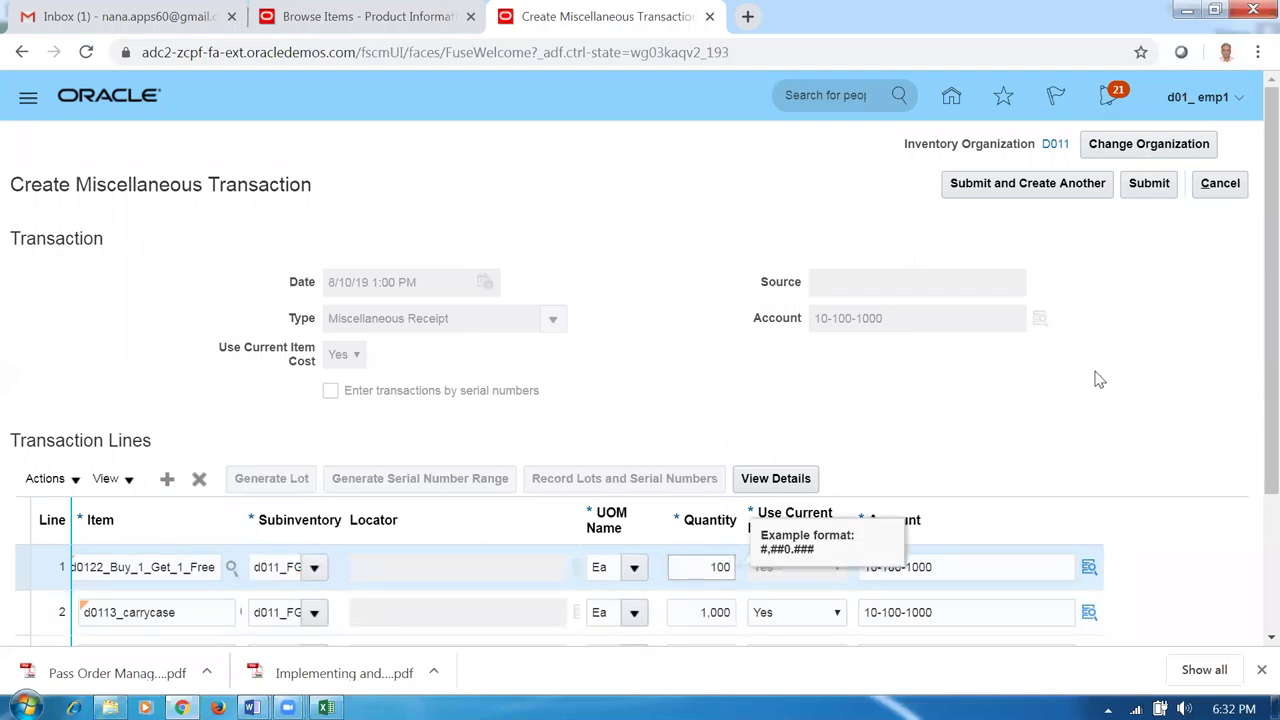
{"action": "left_click", "coordinate": [908, 395]}
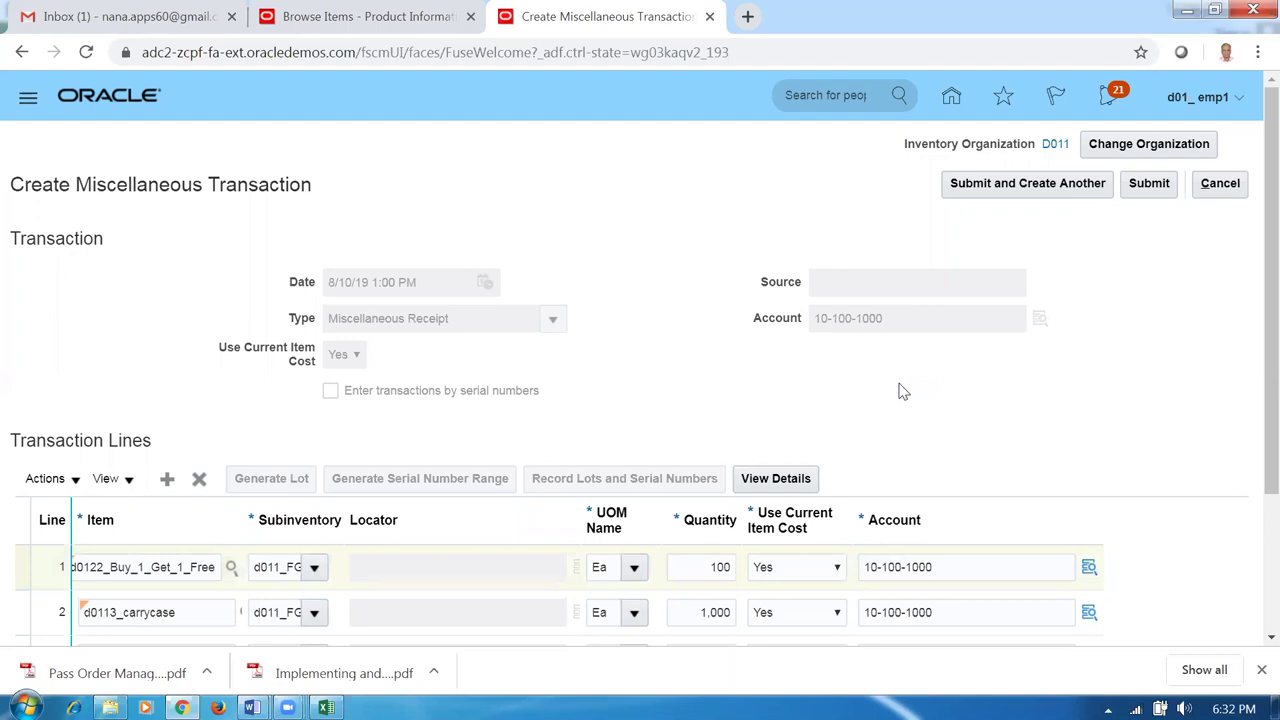
{"action": "double_click", "coordinate": [719, 568]}
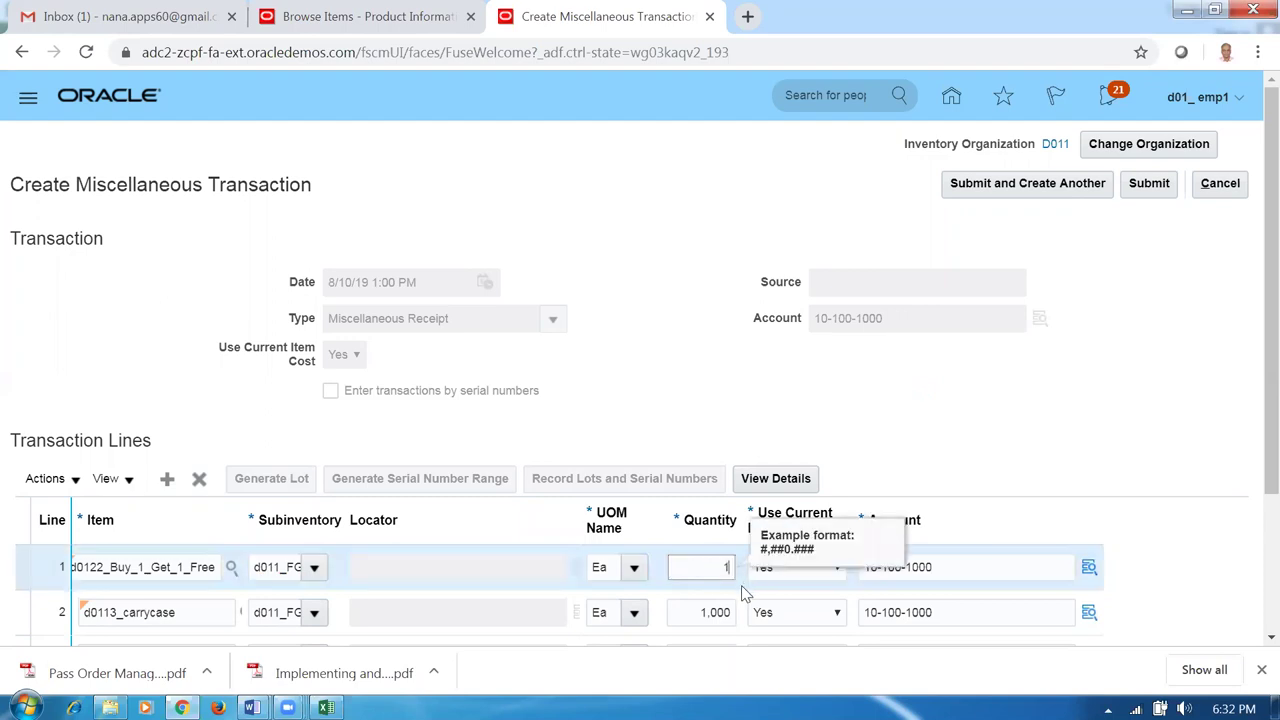
{"action": "type", "text": "000"}
{"action": "left_click", "coordinate": [700, 425]}
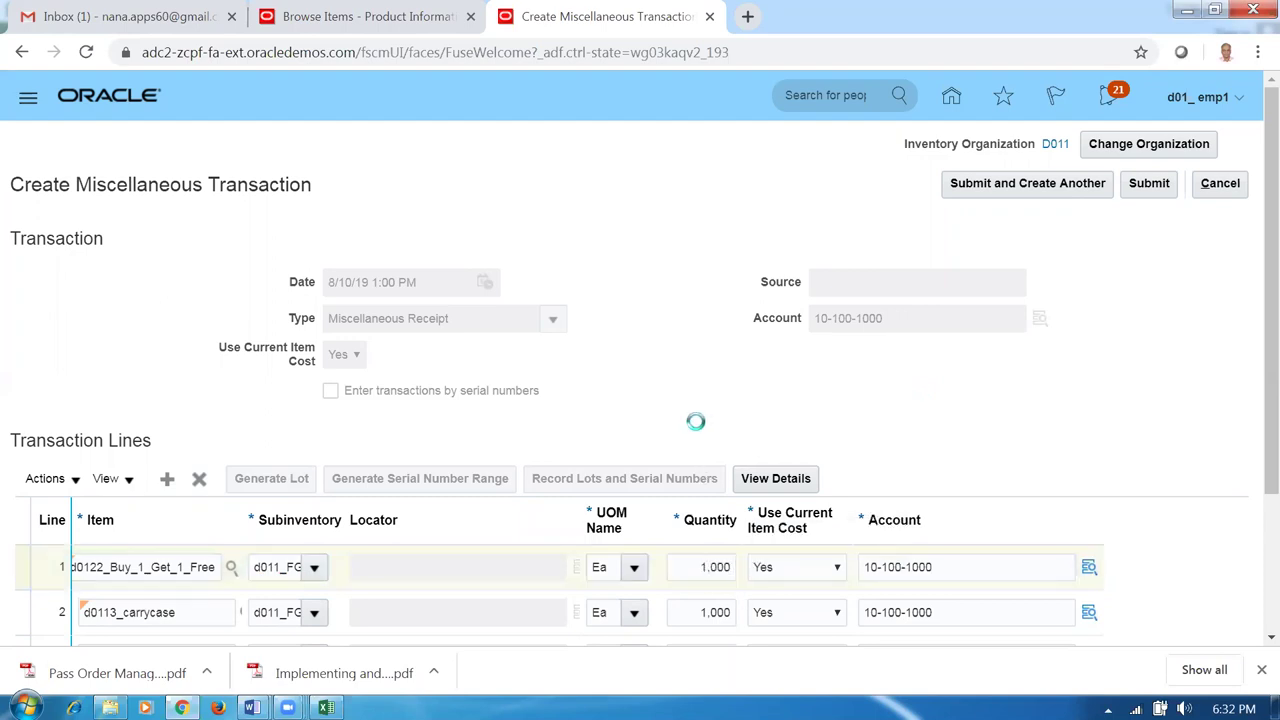
{"action": "key", "text": "alt+Tab"}
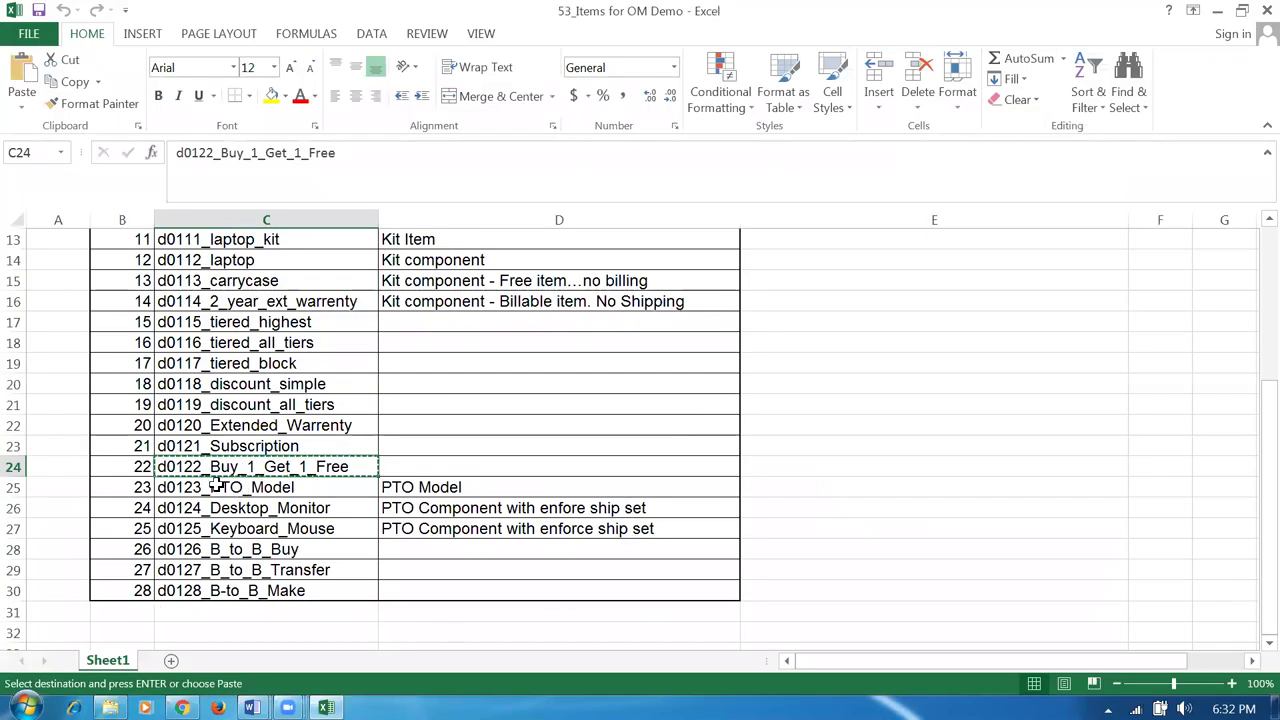
Add a new line 1 receiving 1,000 Ea of d0124_Desktop_Monitor into subinventory d011_FGS.
{"action": "left_click", "coordinate": [245, 510]}
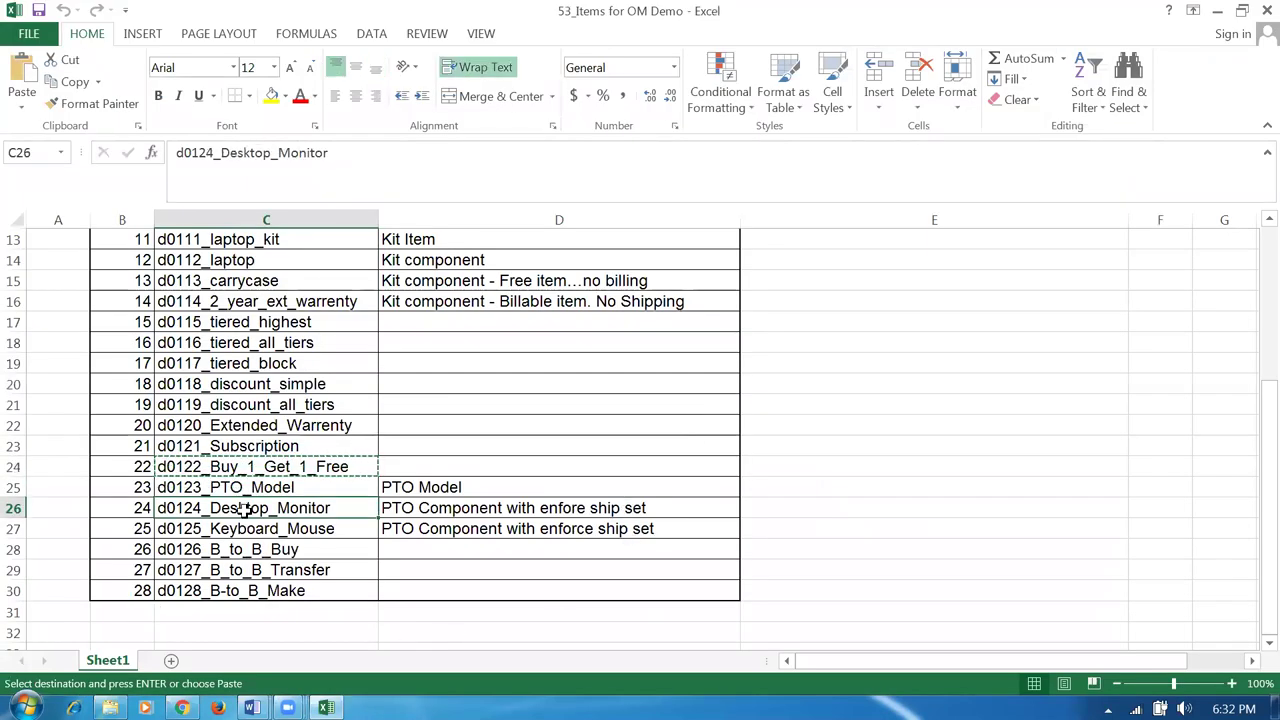
{"action": "key", "text": "alt+Tab"}
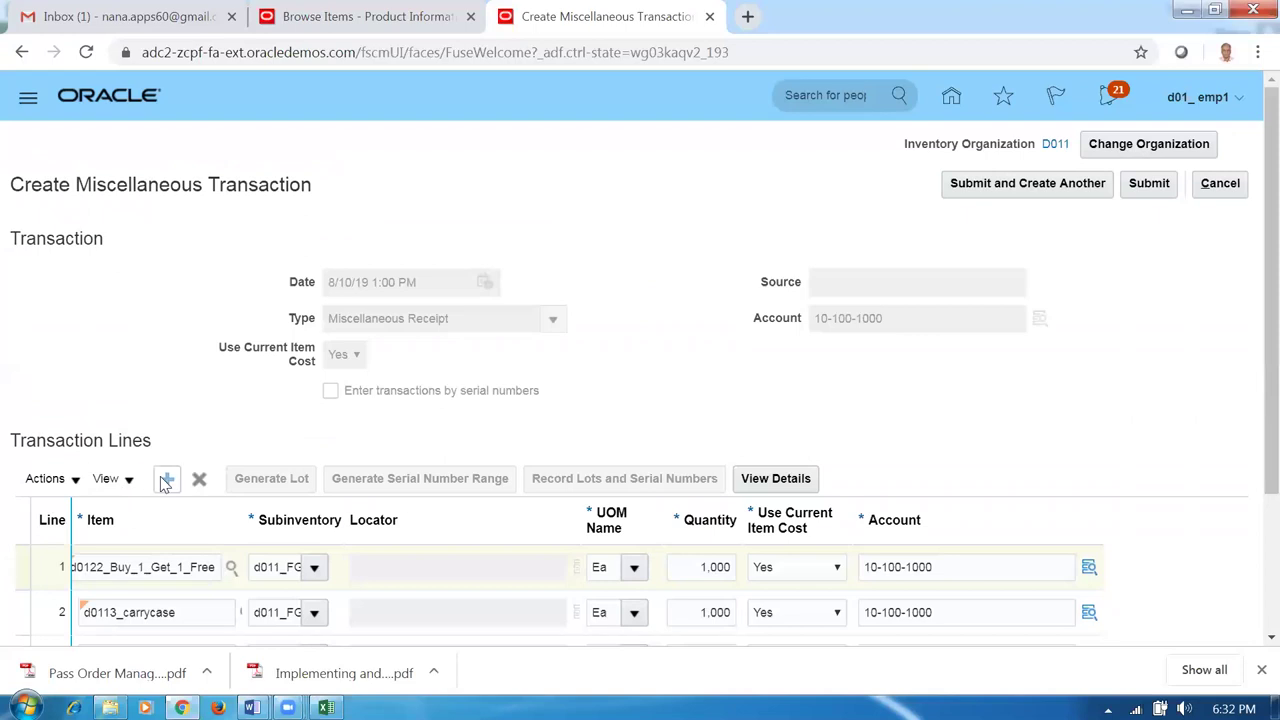
{"action": "left_click", "coordinate": [164, 479]}
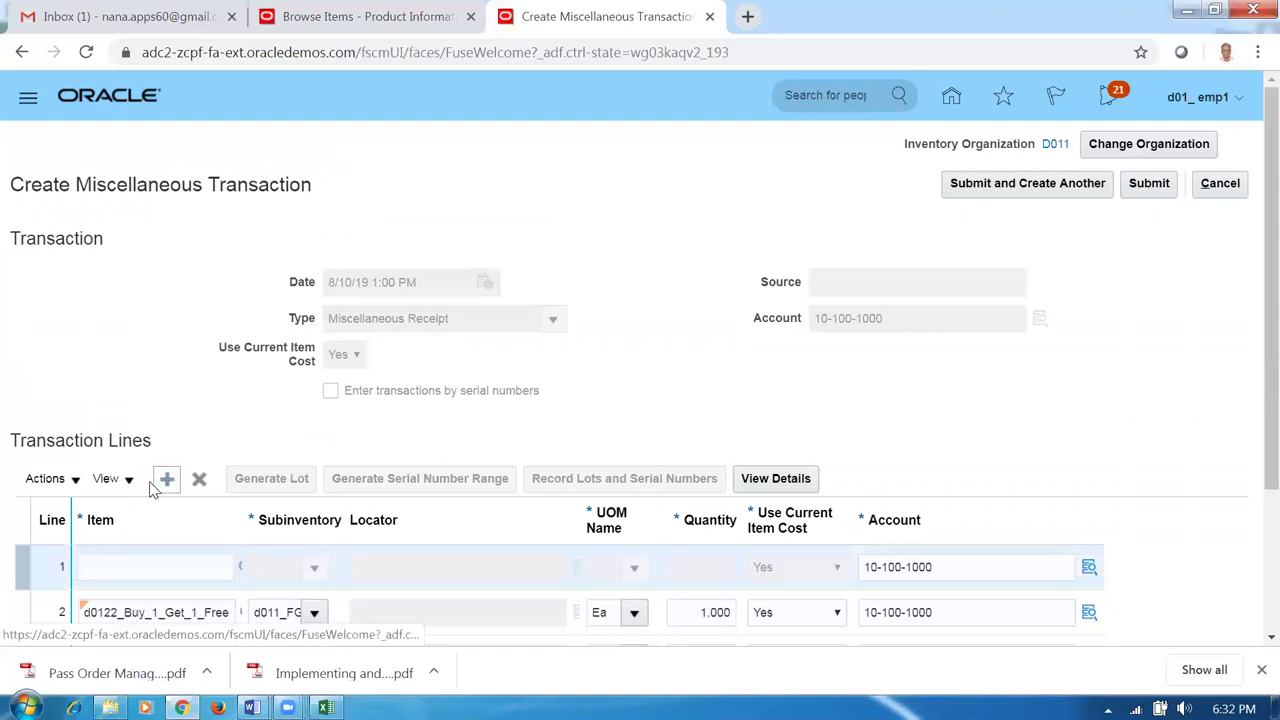
{"action": "left_click", "coordinate": [150, 568]}
{"action": "key", "text": "Tab"}
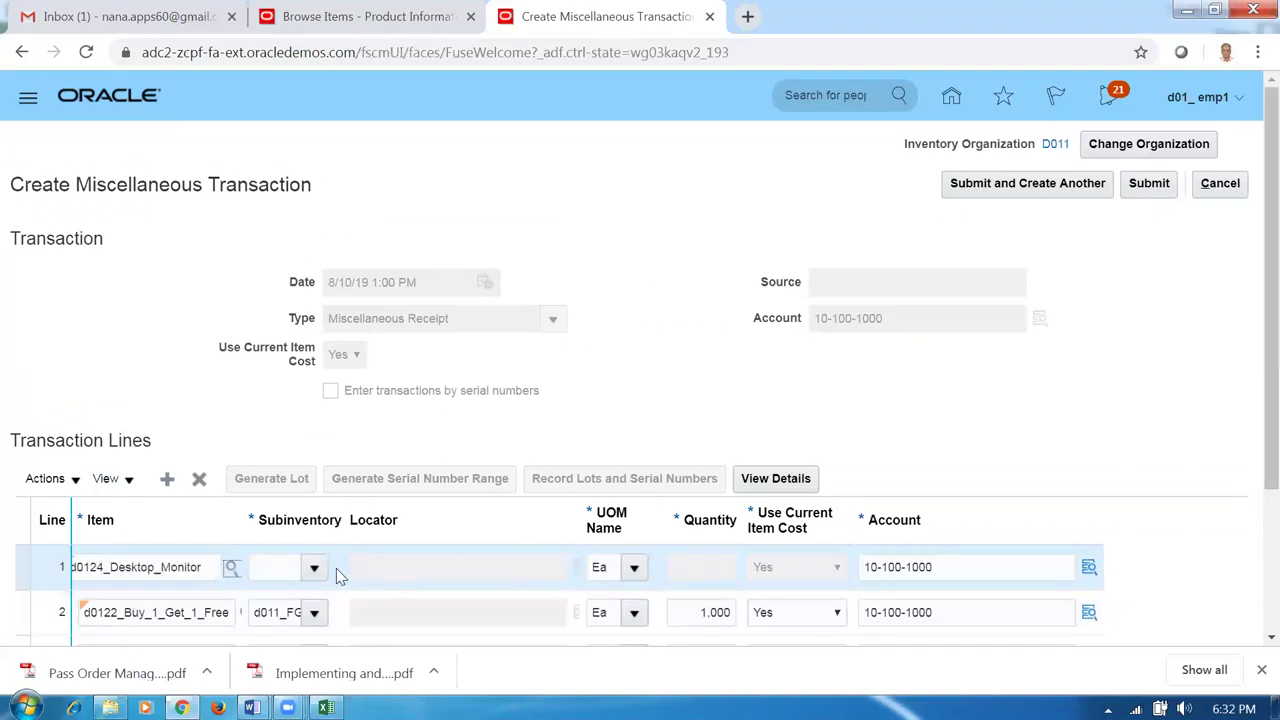
{"action": "left_click", "coordinate": [314, 567]}
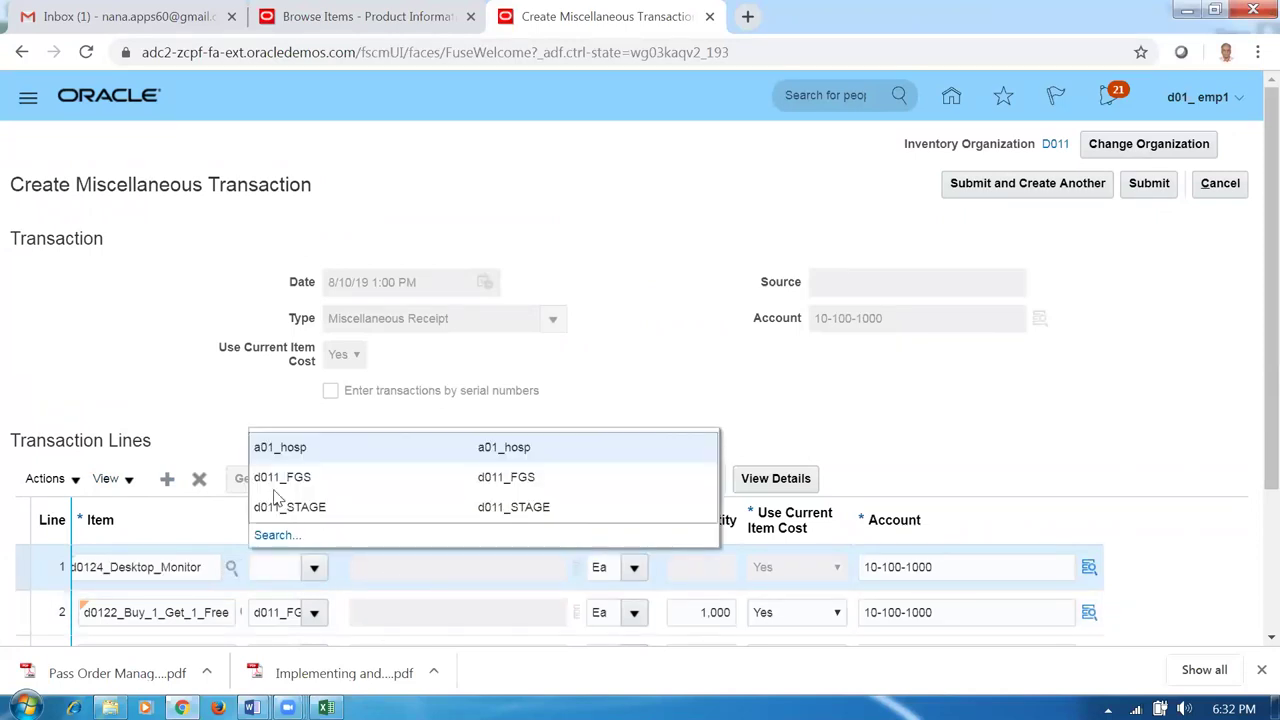
{"action": "left_click", "coordinate": [275, 479]}
{"action": "left_click", "coordinate": [677, 569]}
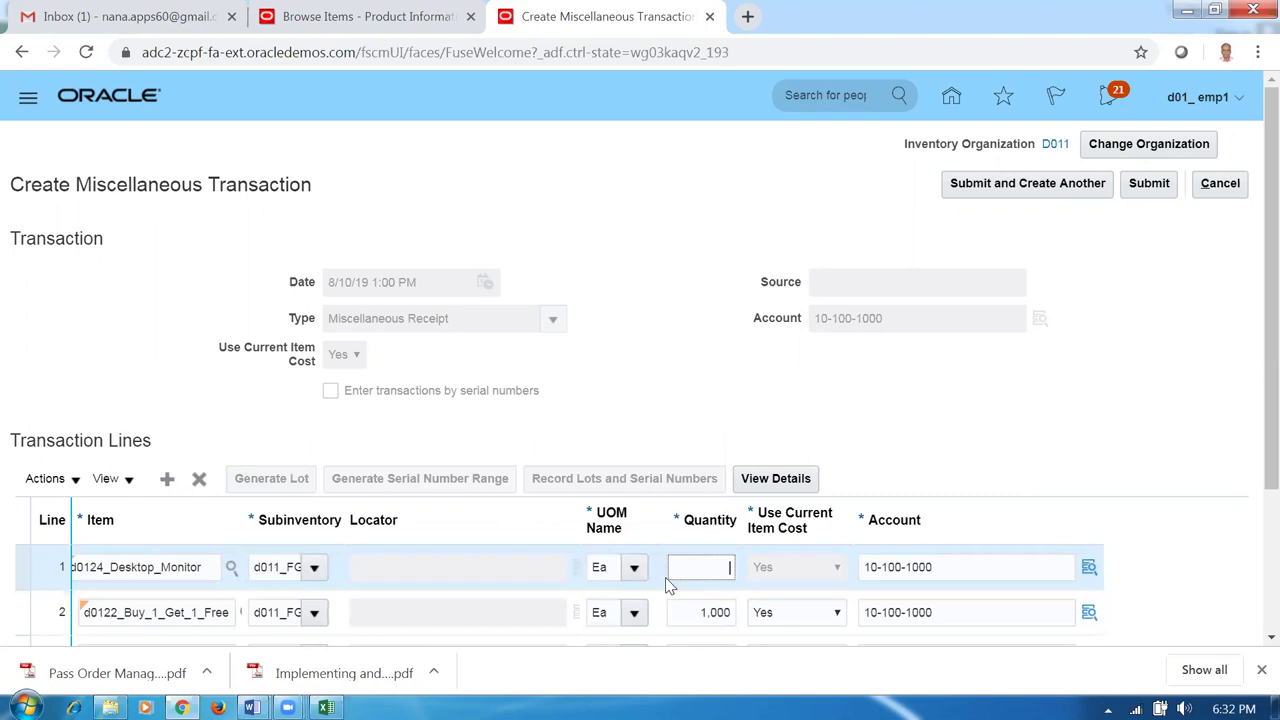
{"action": "type", "text": "1000"}
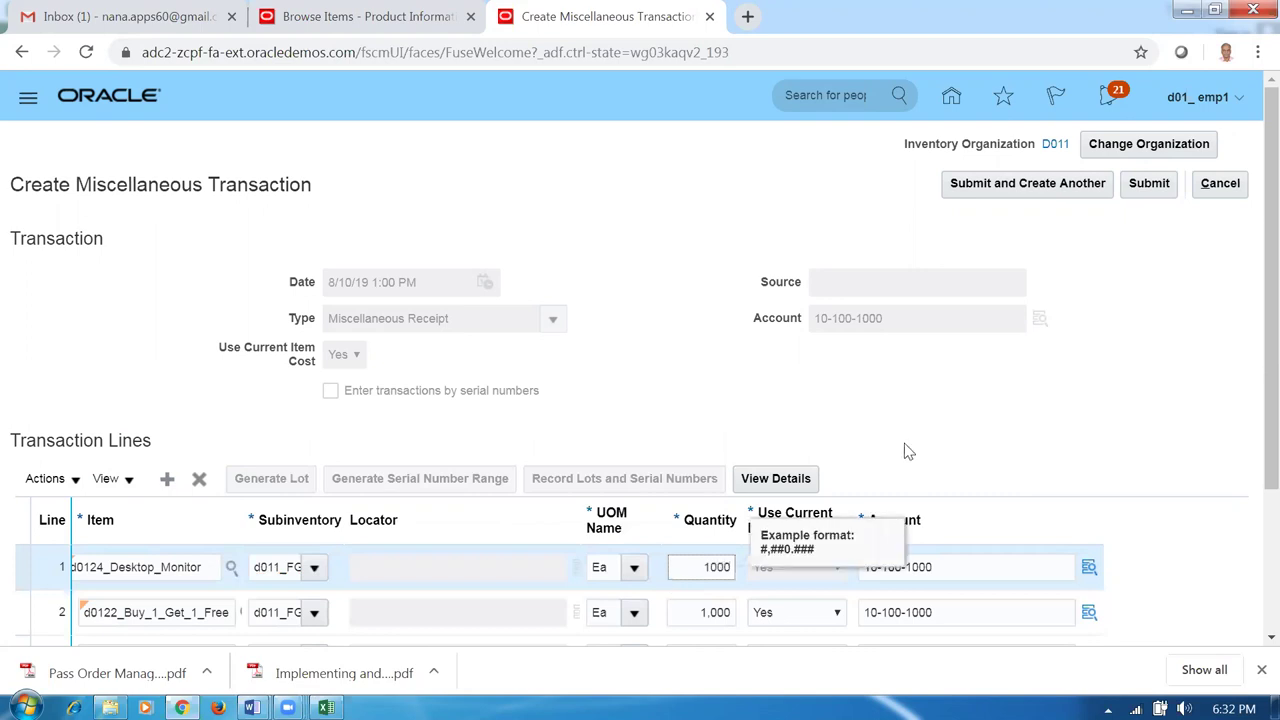
{"action": "left_click", "coordinate": [904, 452]}
{"action": "key", "text": "alt+Tab"}
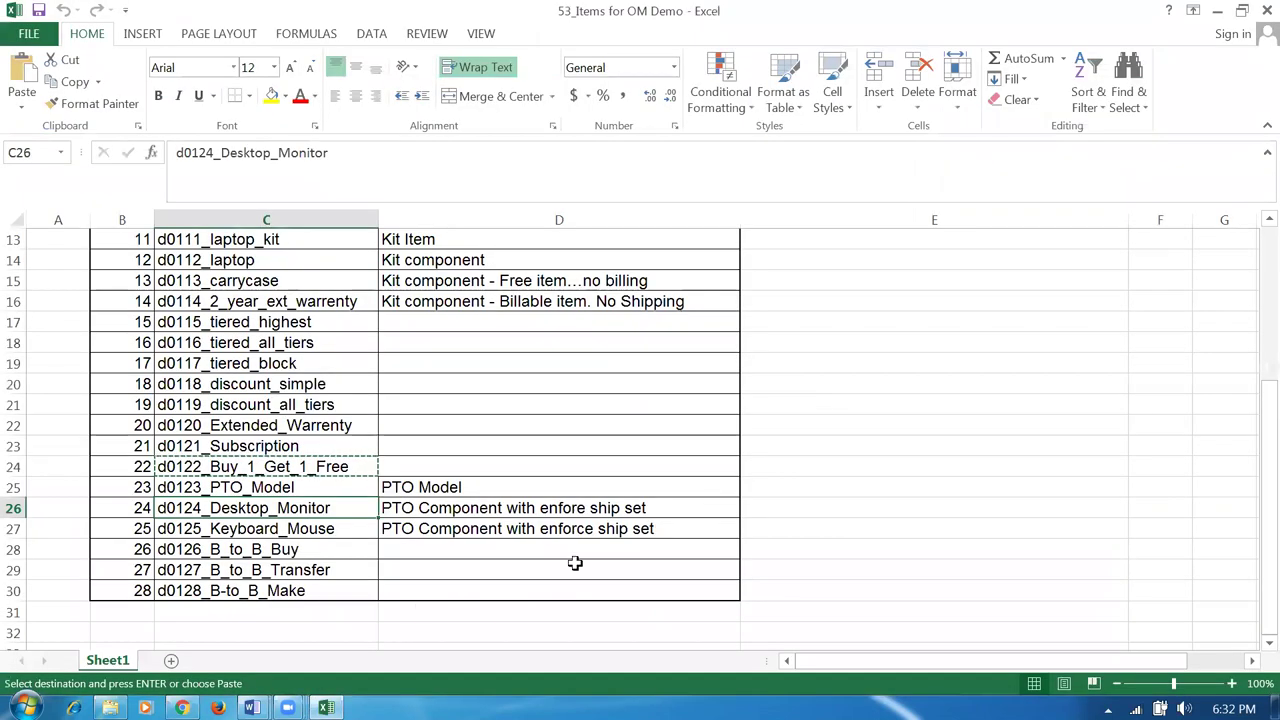
{"action": "key", "text": "alt+Tab"}
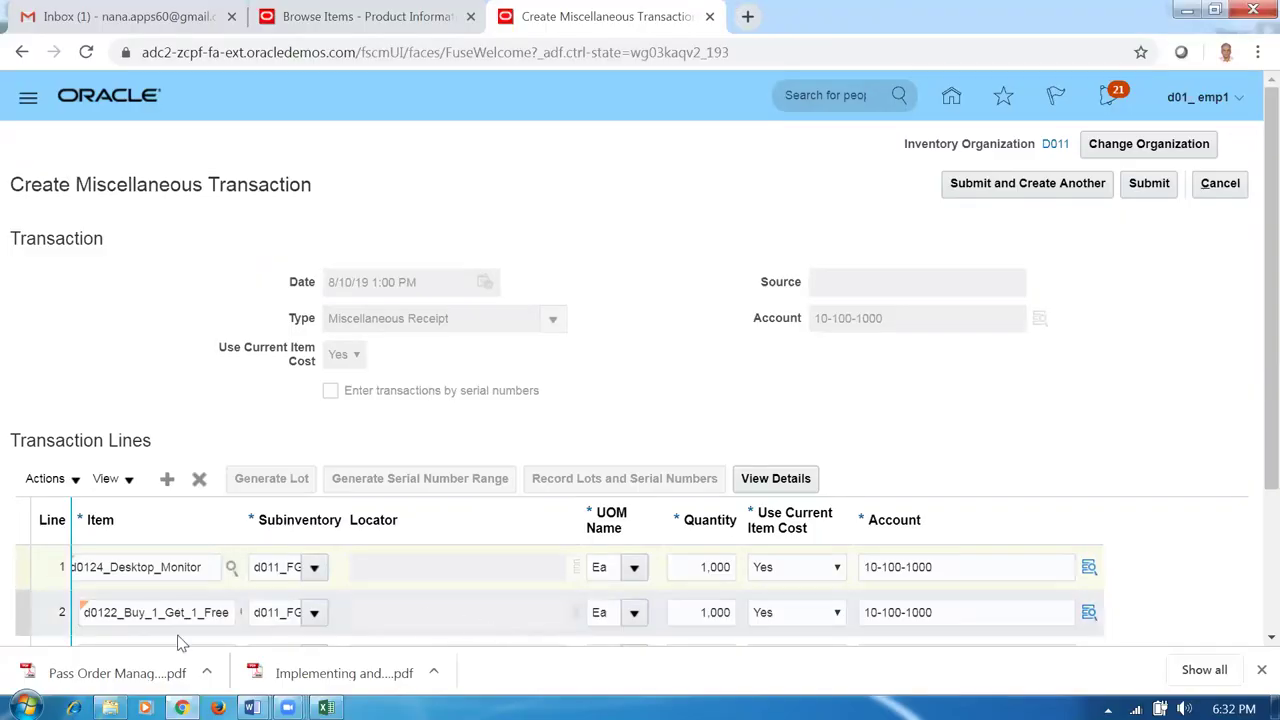
Add a new line for d0125_Keyboard_Mouse with subinventory d011_FGS and quantity 1,000 Ea.
{"action": "left_click", "coordinate": [165, 490]}
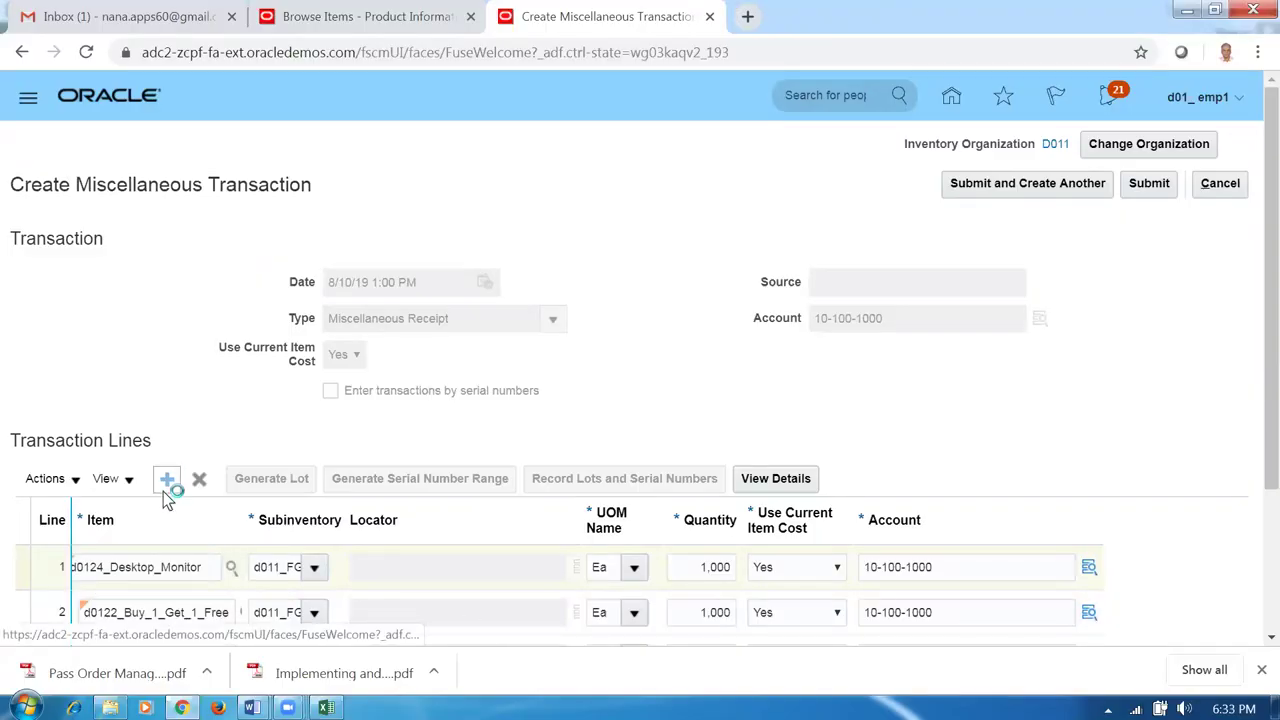
{"action": "left_click", "coordinate": [144, 569]}
{"action": "type", "text": "d0125"}
{"action": "key", "text": "Tab"}
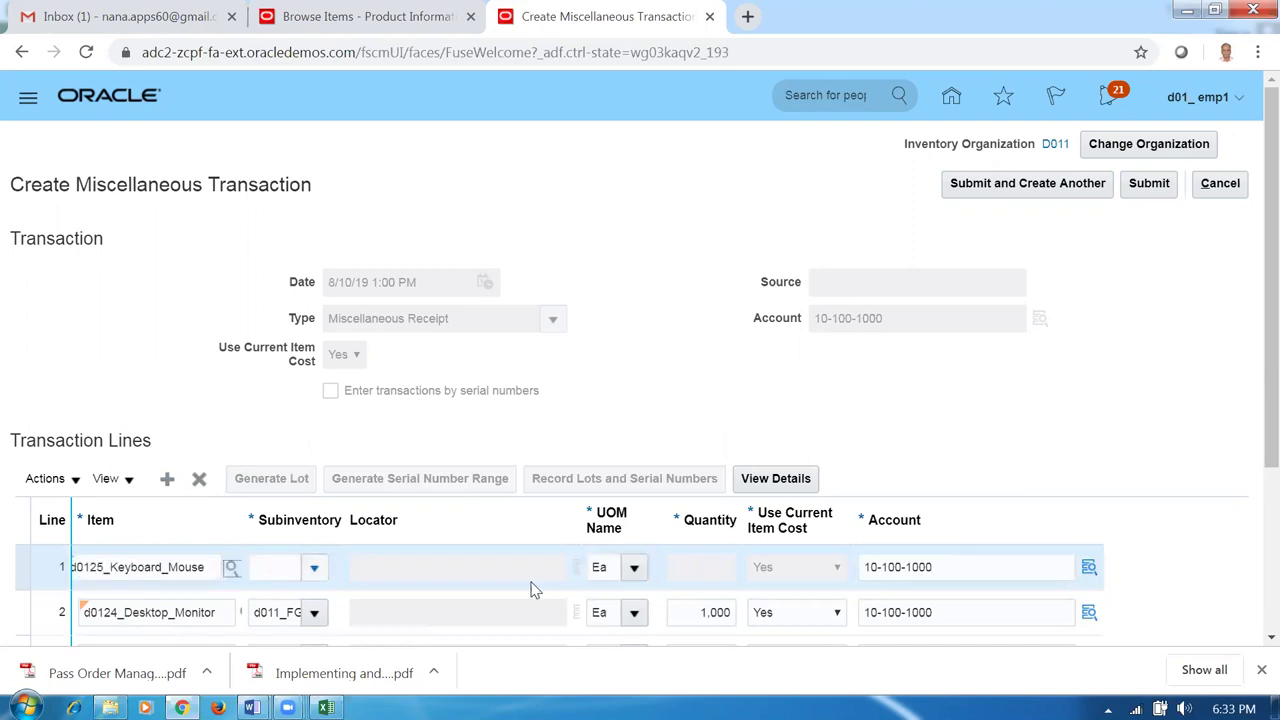
{"action": "left_click", "coordinate": [314, 568]}
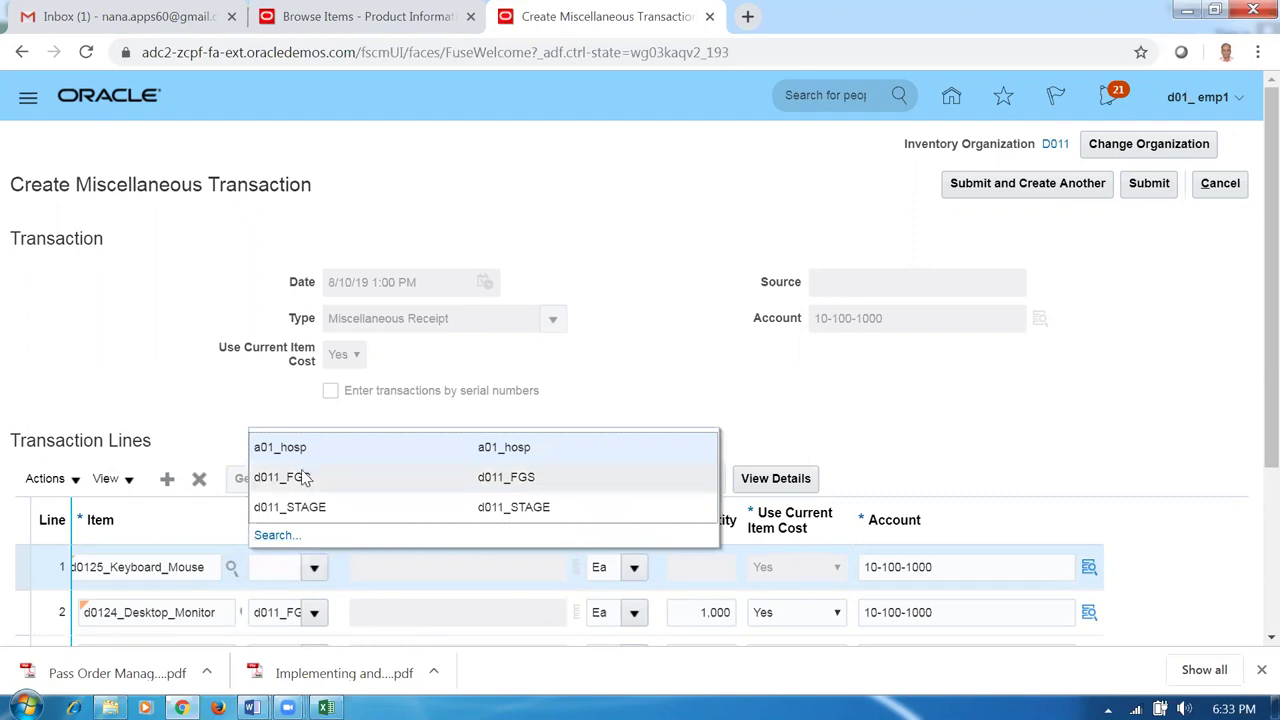
{"action": "left_click", "coordinate": [302, 477]}
{"action": "left_click", "coordinate": [689, 566]}
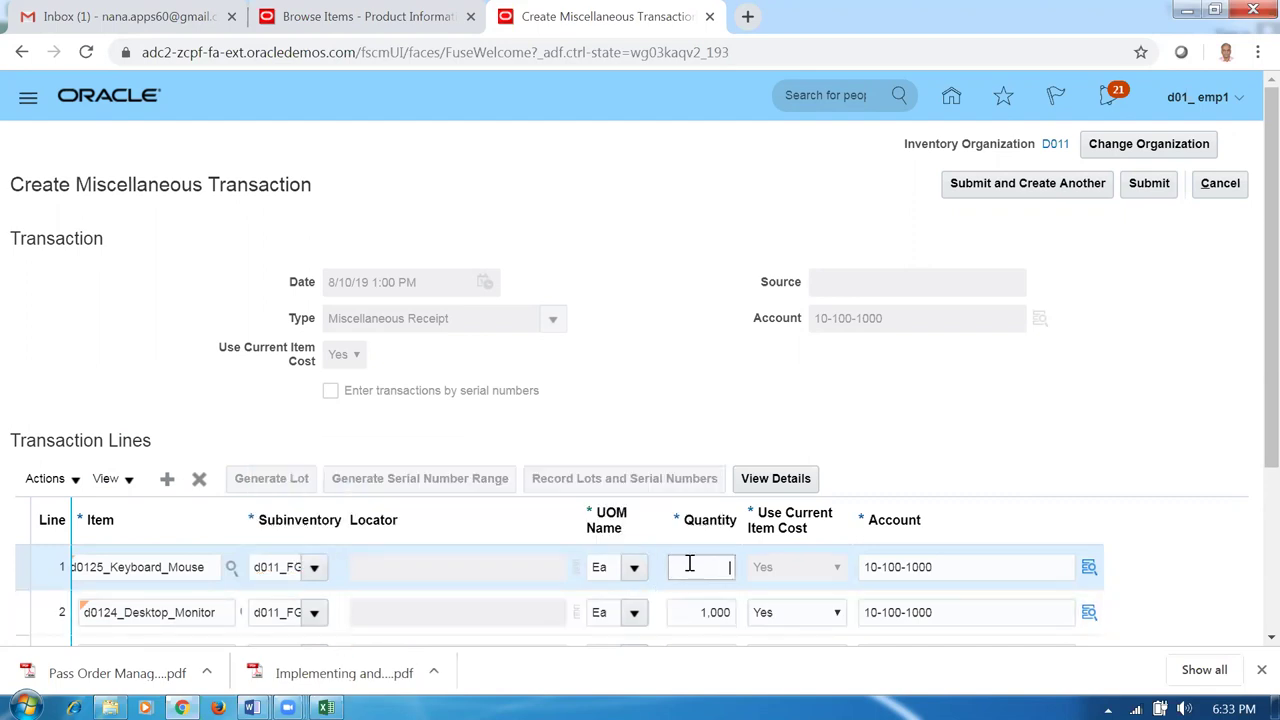
{"action": "type", "text": "1000"}
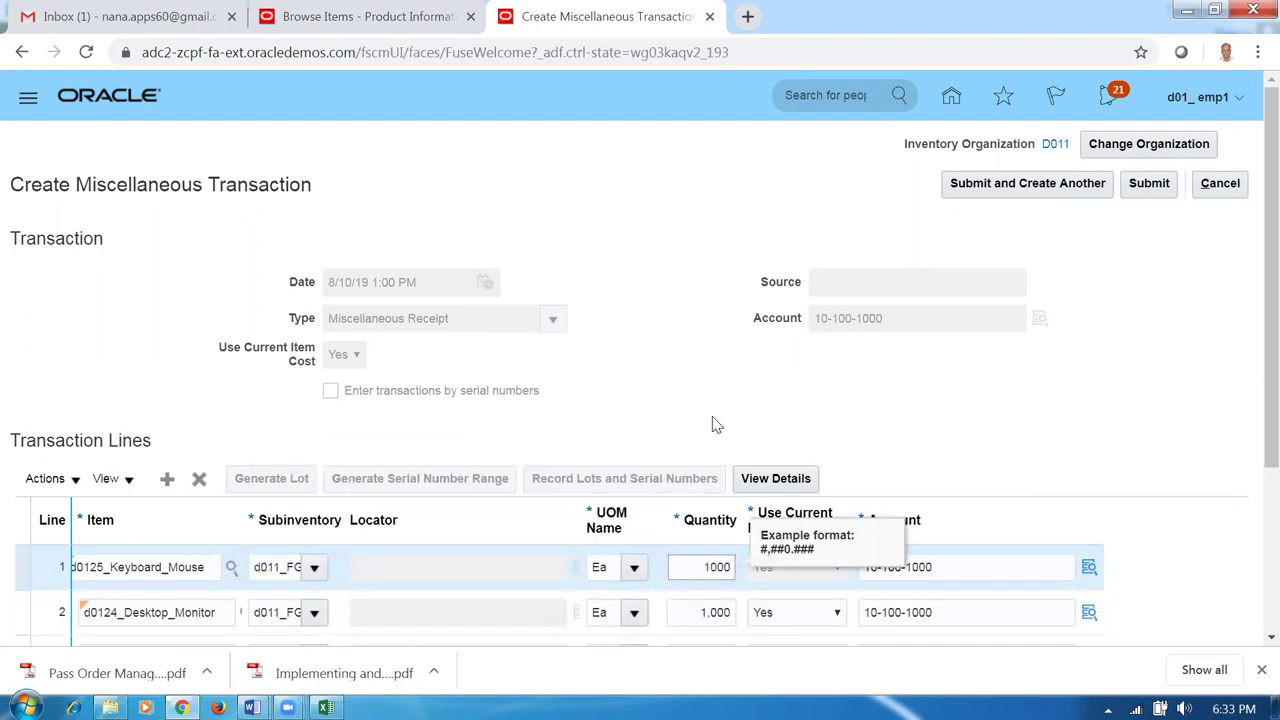
{"action": "left_click", "coordinate": [712, 425]}
Look over the d0126 and d0127 item names in the Excel list.
{"action": "key", "text": "alt+Tab"}
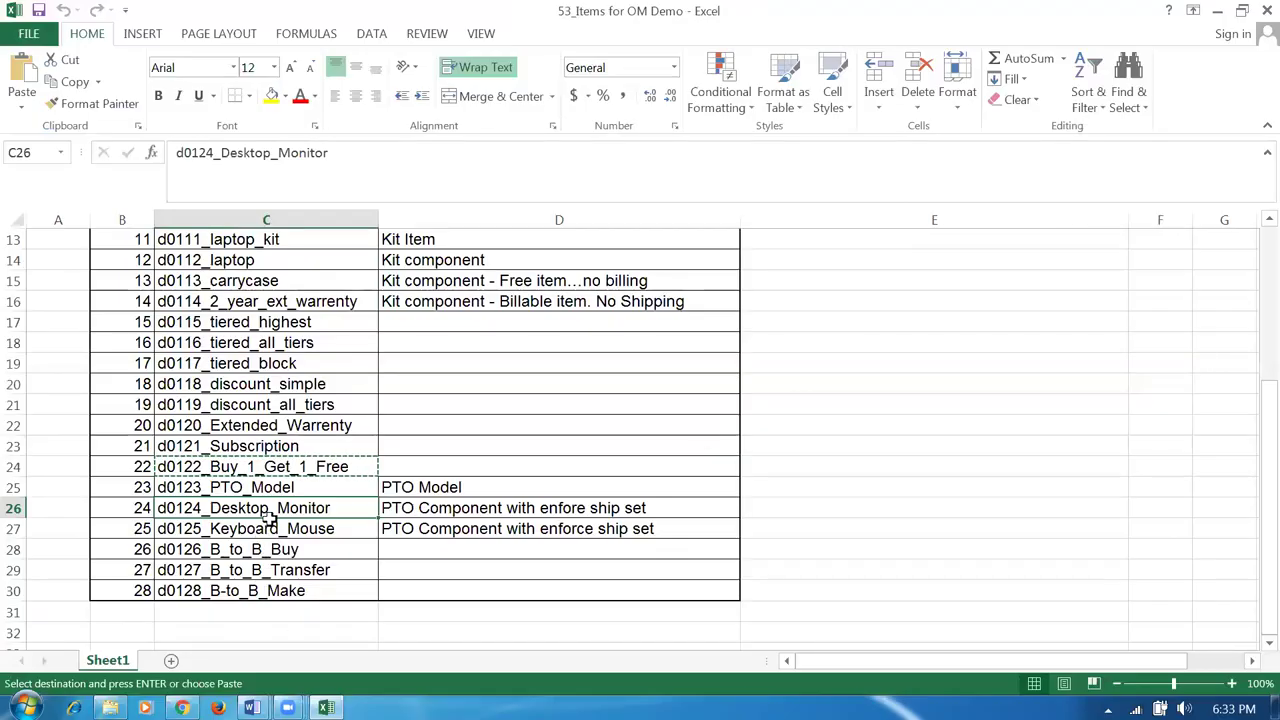
{"action": "left_click_drag", "start_coordinate": [287, 549], "coordinate": [851, 589]}
{"action": "left_click", "coordinate": [843, 594]}
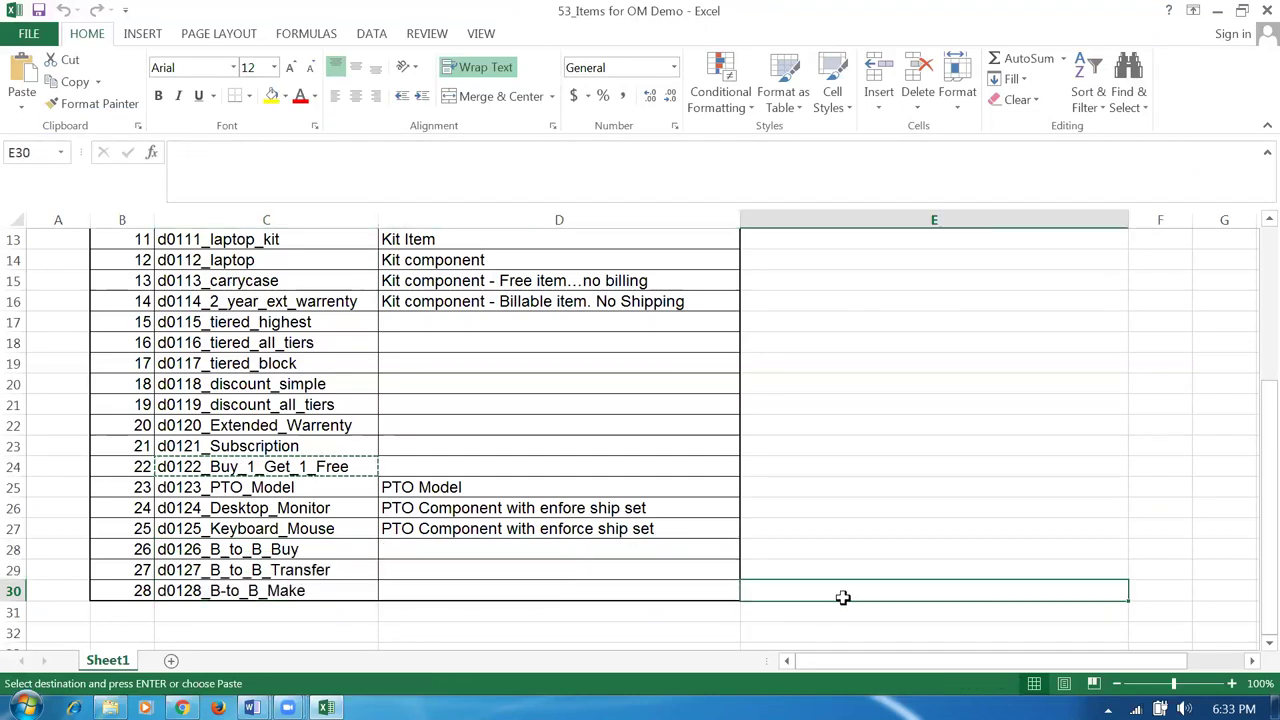
{"action": "key", "text": "alt+Tab"}
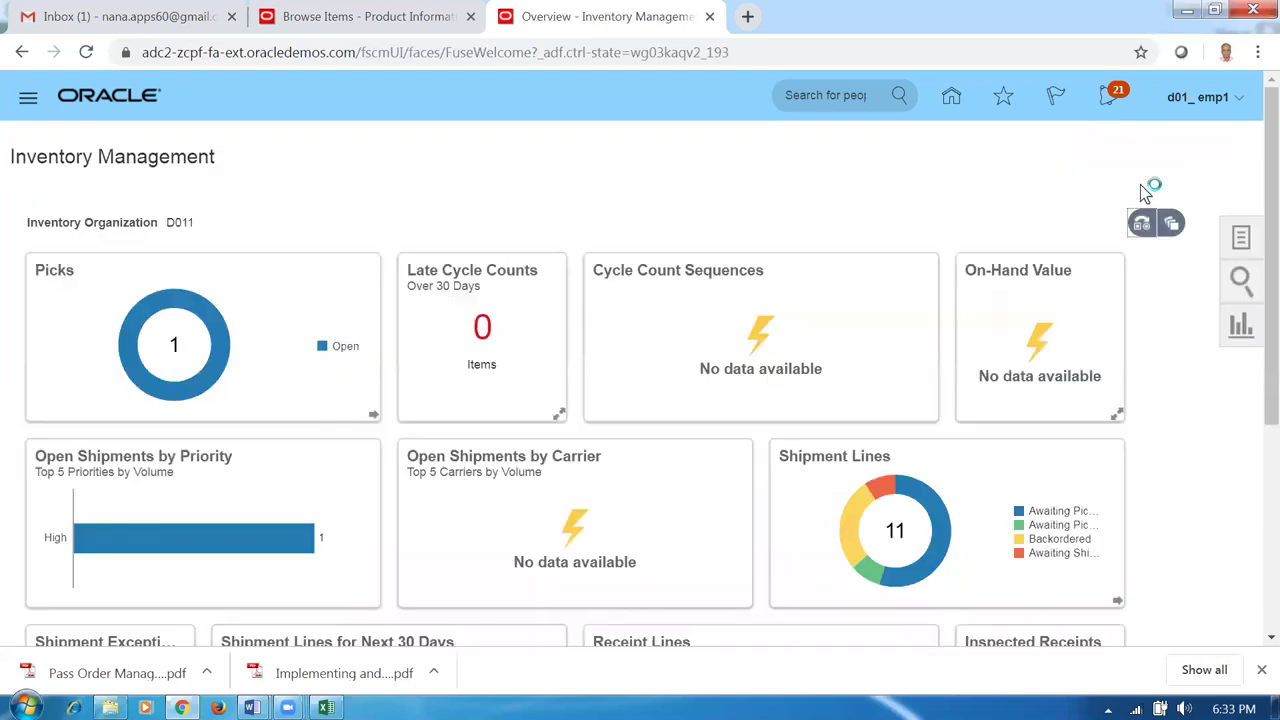
Acknowledge the receipt submission, then go home and open Supply Chain Planning's Plan Inputs.
{"action": "left_click", "coordinate": [730, 249]}
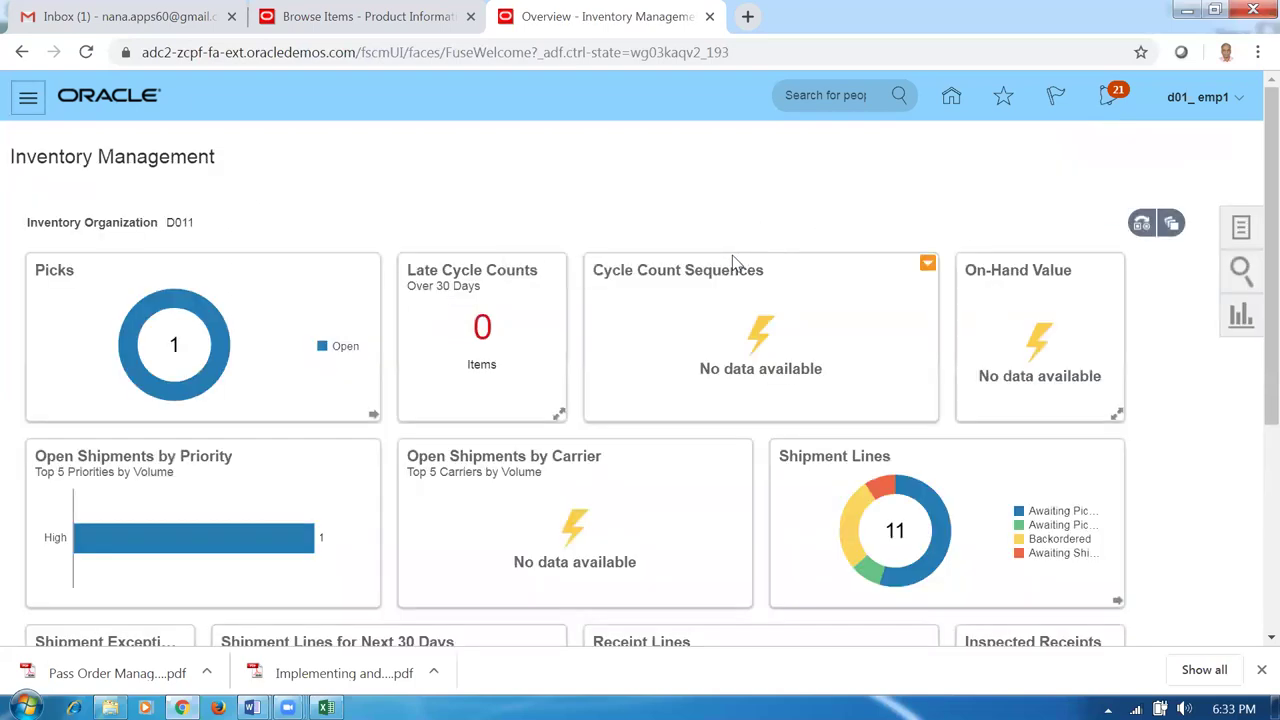
{"action": "left_click", "coordinate": [951, 96]}
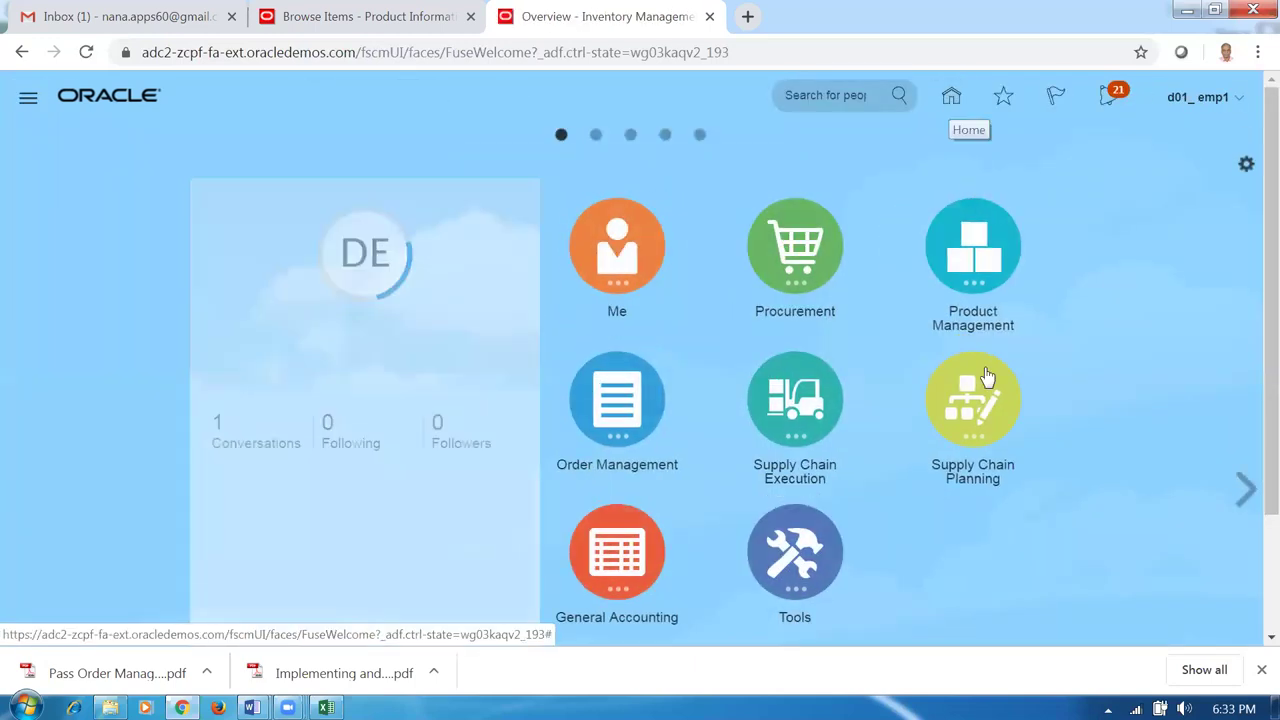
{"action": "left_click", "coordinate": [973, 443]}
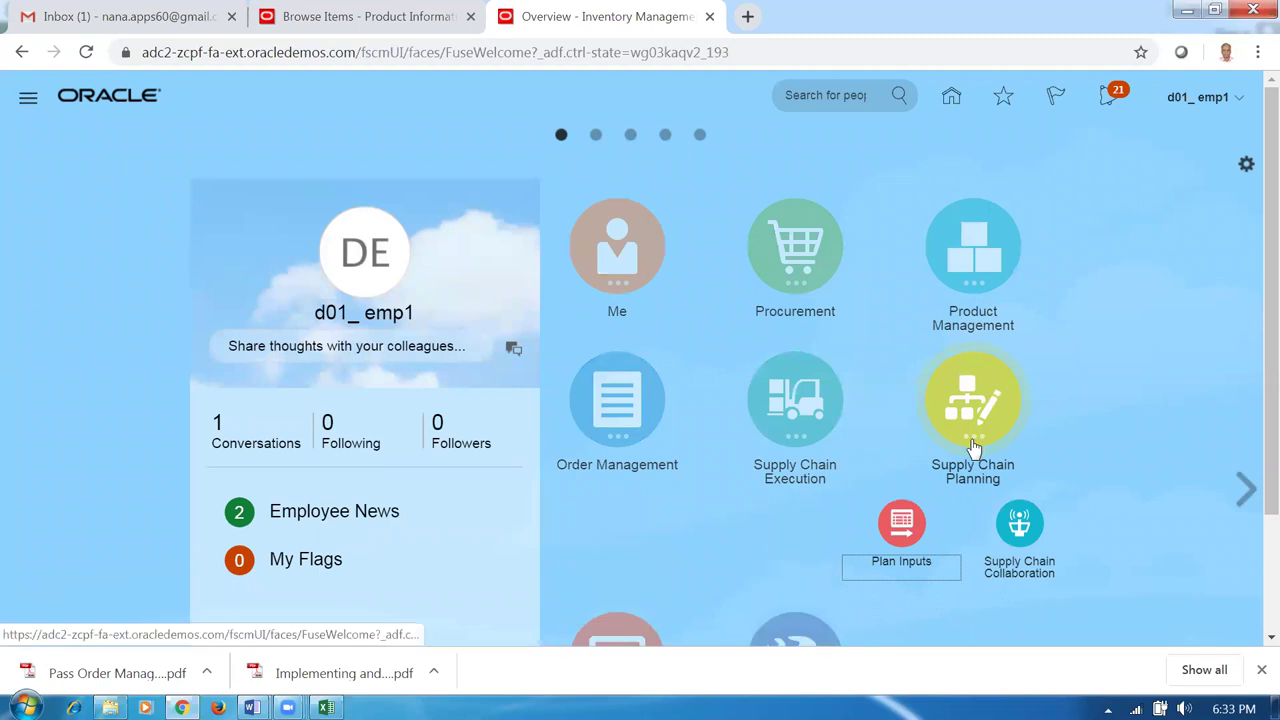
{"action": "left_click", "coordinate": [903, 540]}
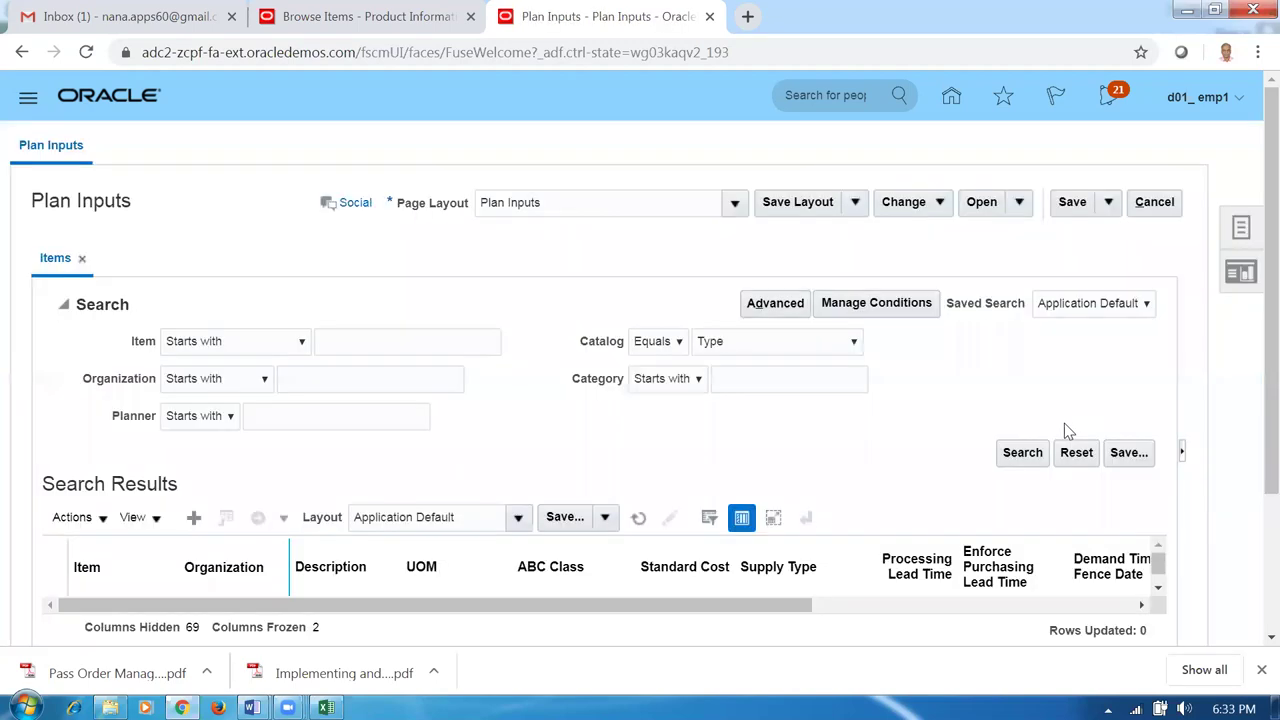
Search Plan Inputs for items matching d01 and scroll through the results.
{"action": "left_click", "coordinate": [388, 340]}
{"action": "type", "text": "d01"}
{"action": "left_click", "coordinate": [1022, 452]}
{"action": "scroll", "coordinate": [566, 486], "scroll_direction": "down", "scroll_amount": 2}
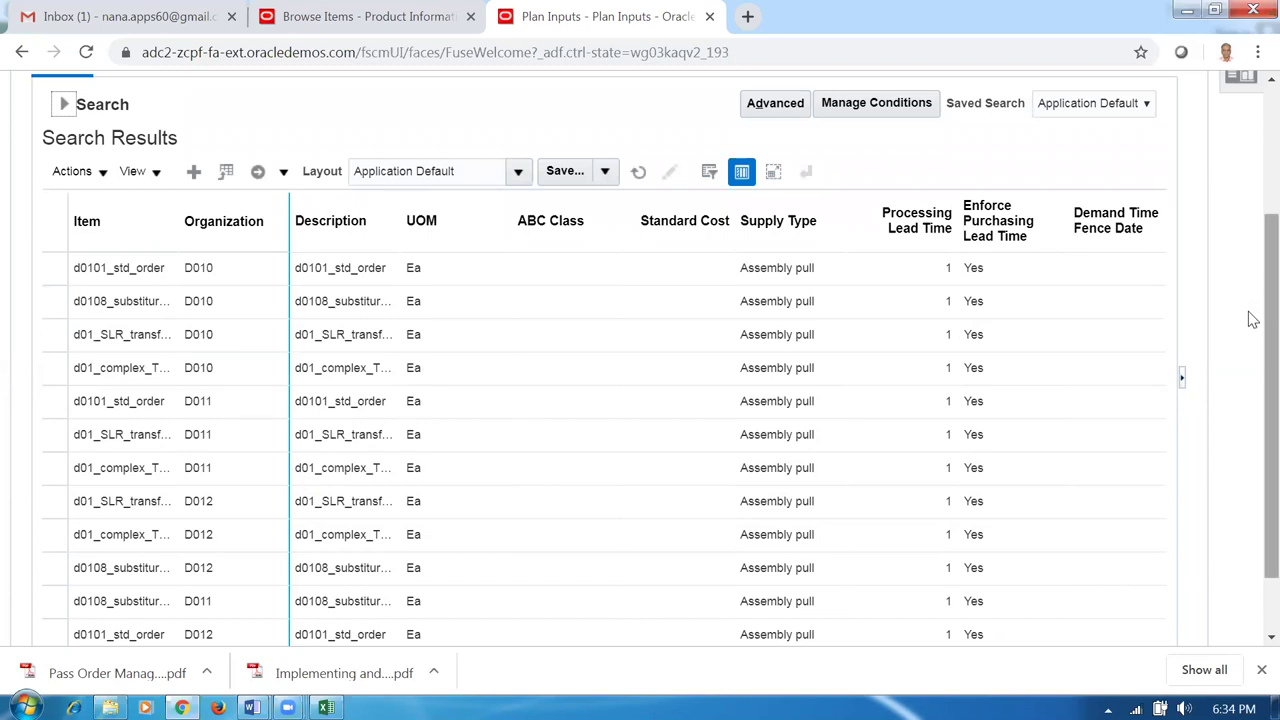
{"action": "left_click_drag", "start_coordinate": [1252, 320], "coordinate": [1252, 193]}
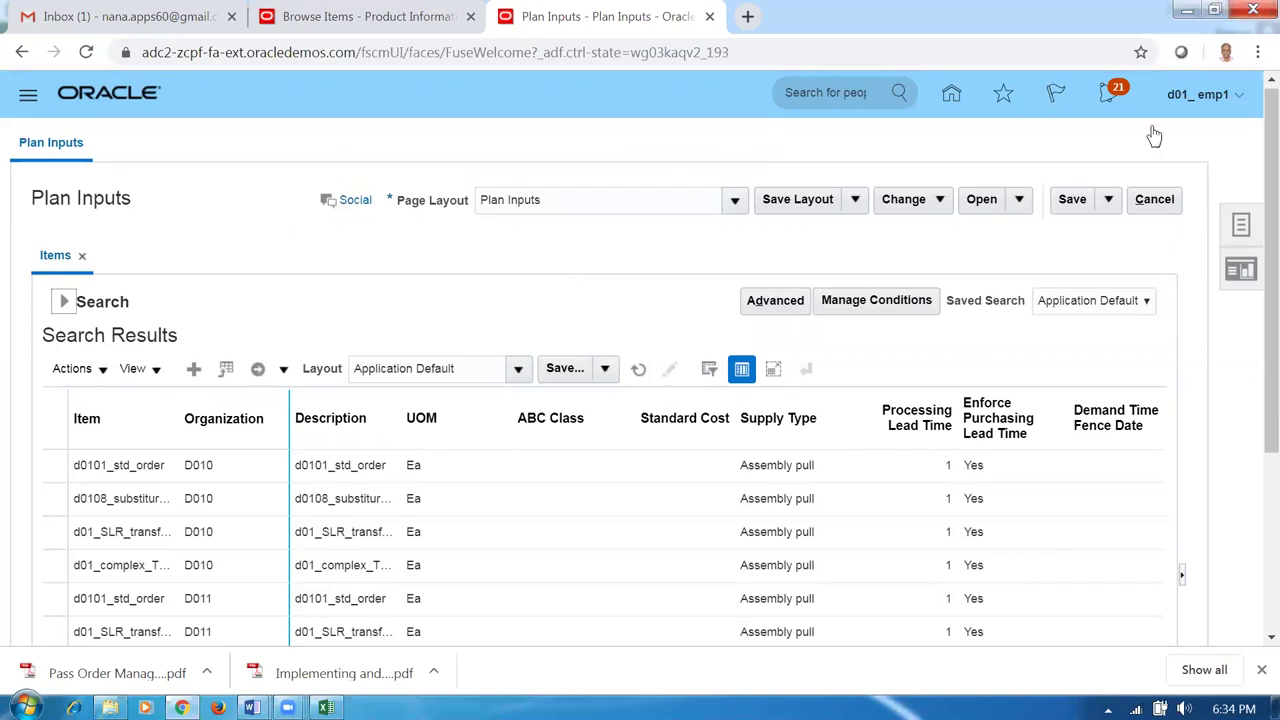
{"action": "left_click", "coordinate": [629, 322]}
Duplicate the Plan Inputs tab and open the Order Management overview in the copy.
{"action": "right_click", "coordinate": [624, 31]}
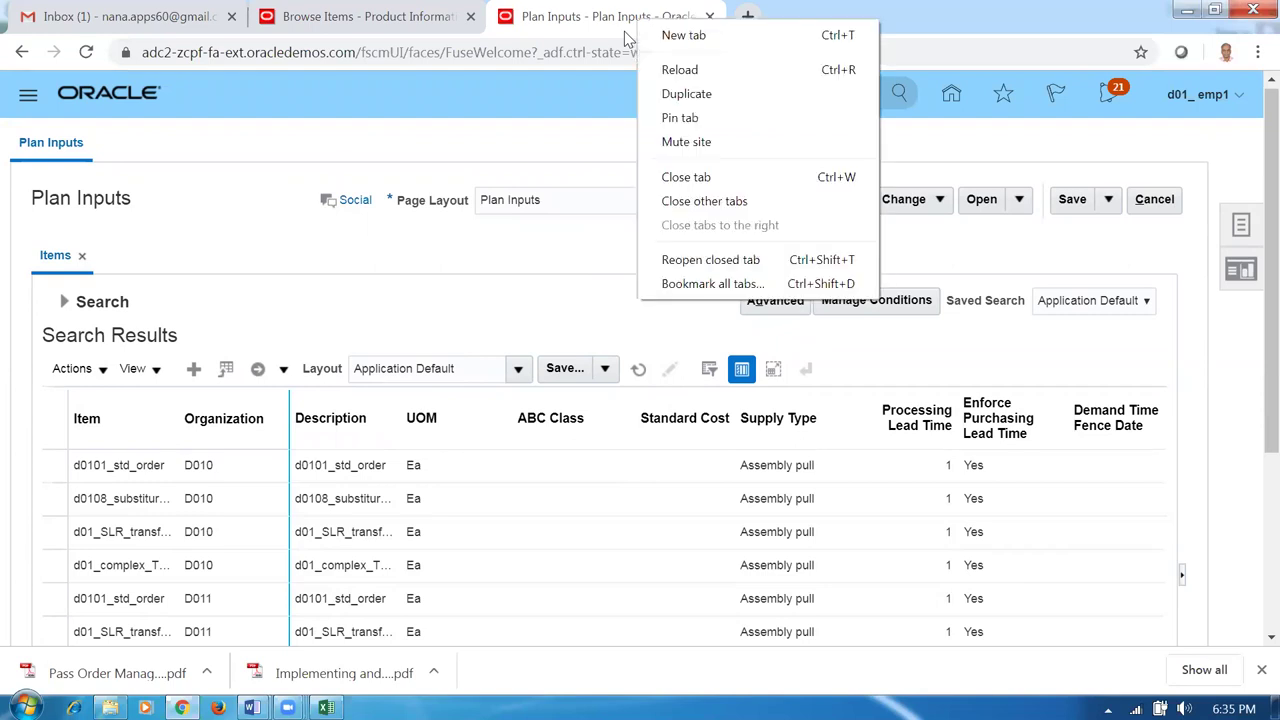
{"action": "left_click", "coordinate": [679, 97]}
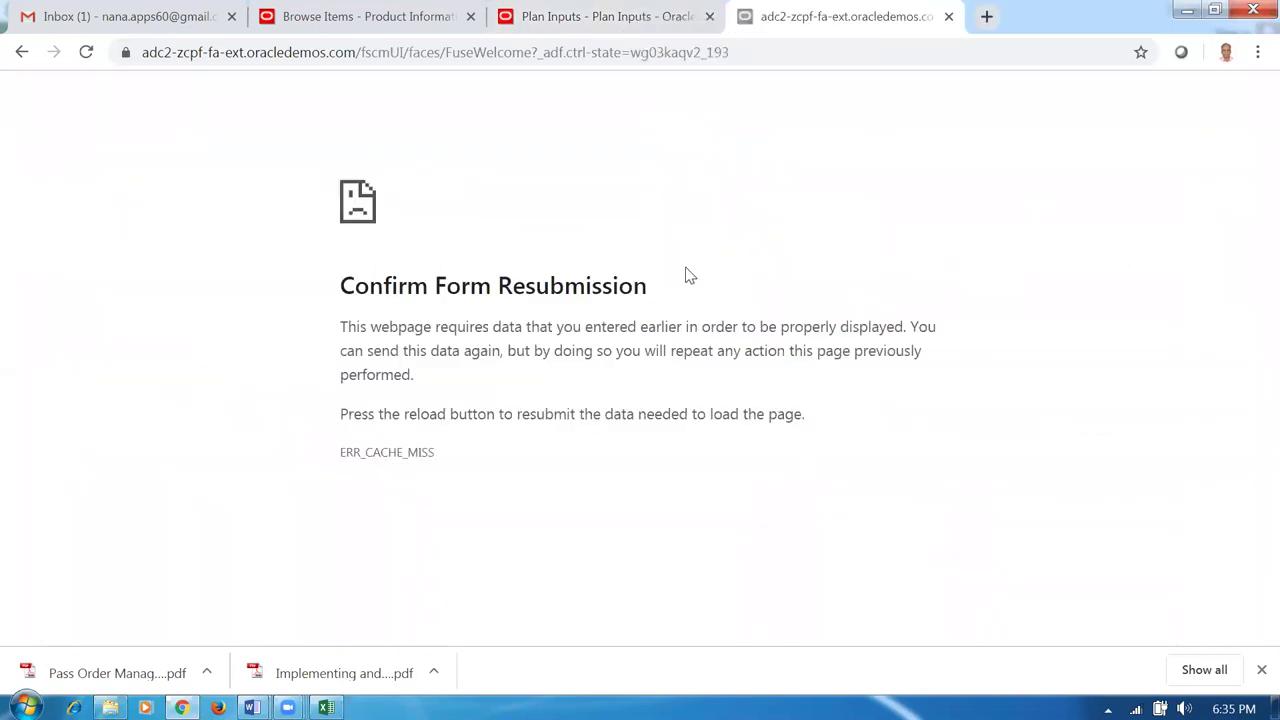
{"action": "left_click", "coordinate": [494, 55]}
{"action": "key", "text": "Return"}
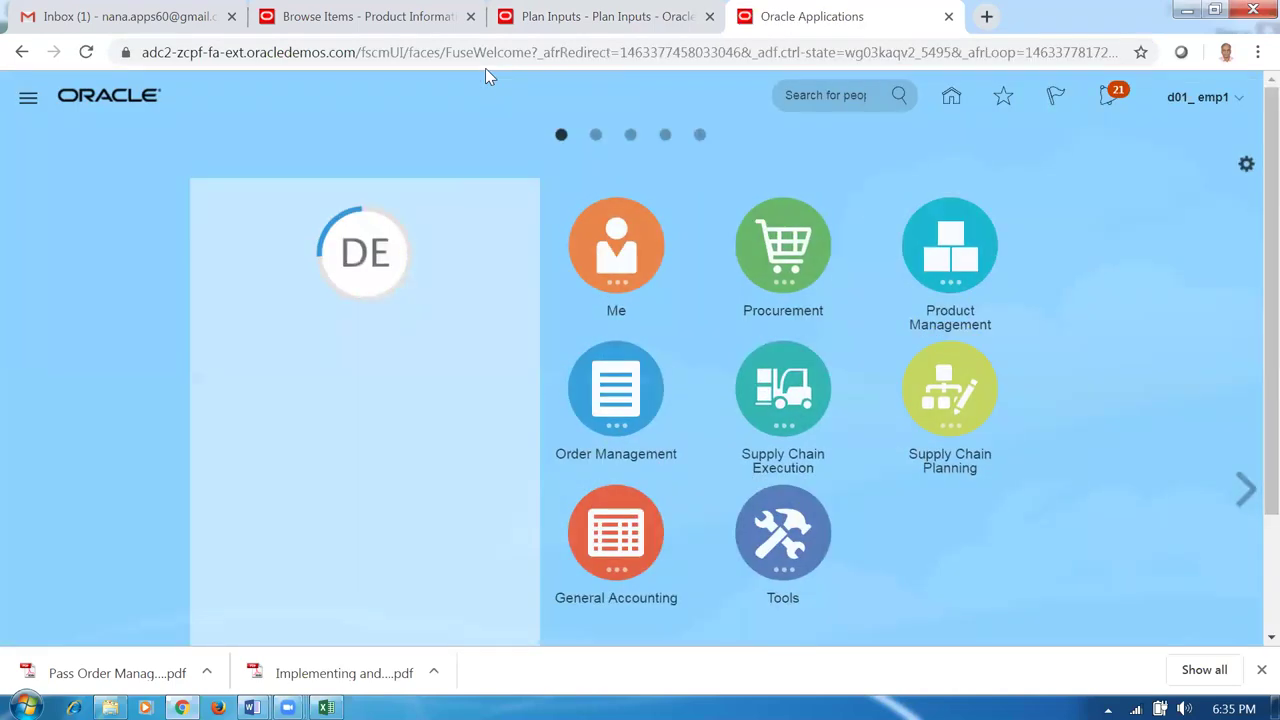
{"action": "left_click", "coordinate": [616, 398]}
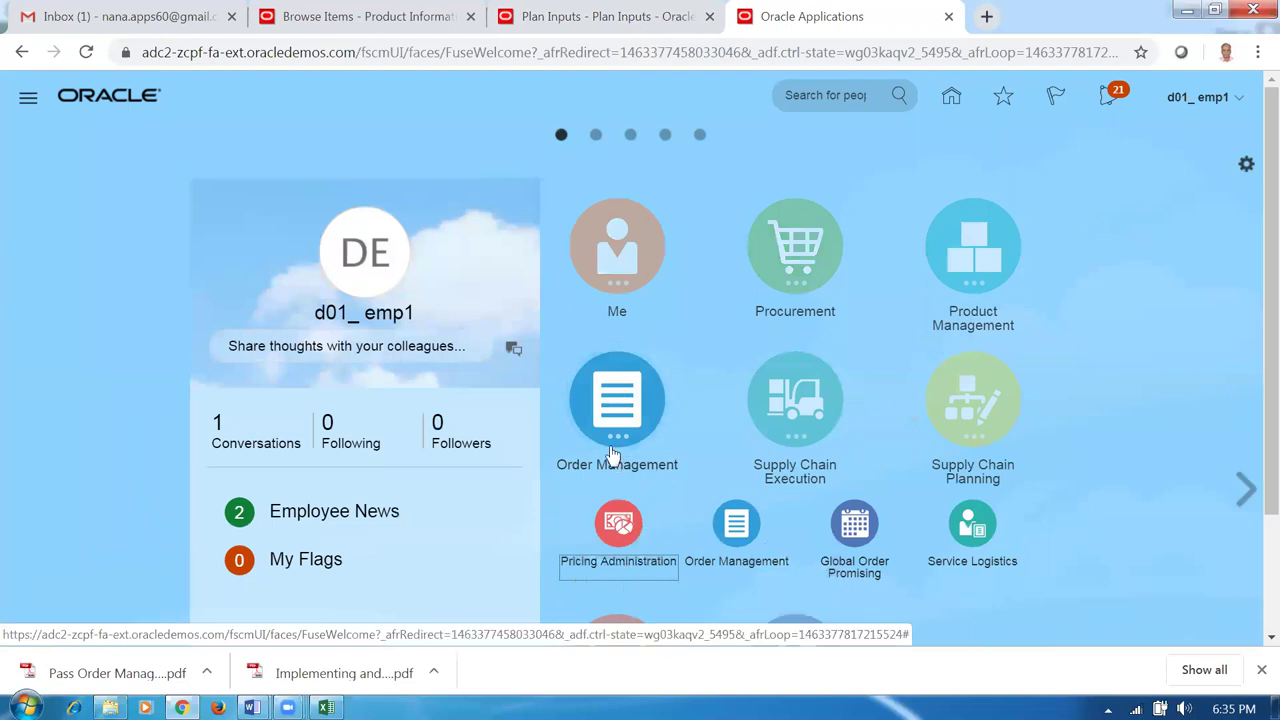
{"action": "left_click", "coordinate": [736, 526]}
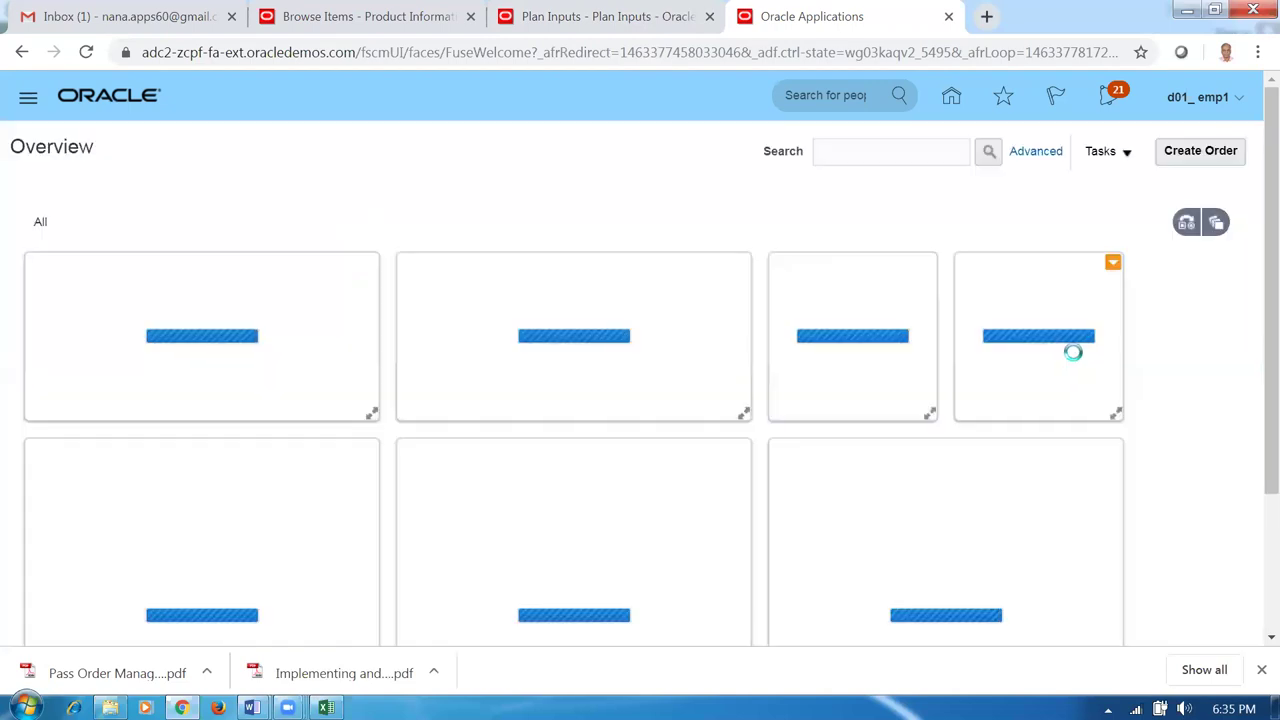
Create a new sales order for customer d01_cust_1.
{"action": "left_click", "coordinate": [1195, 155]}
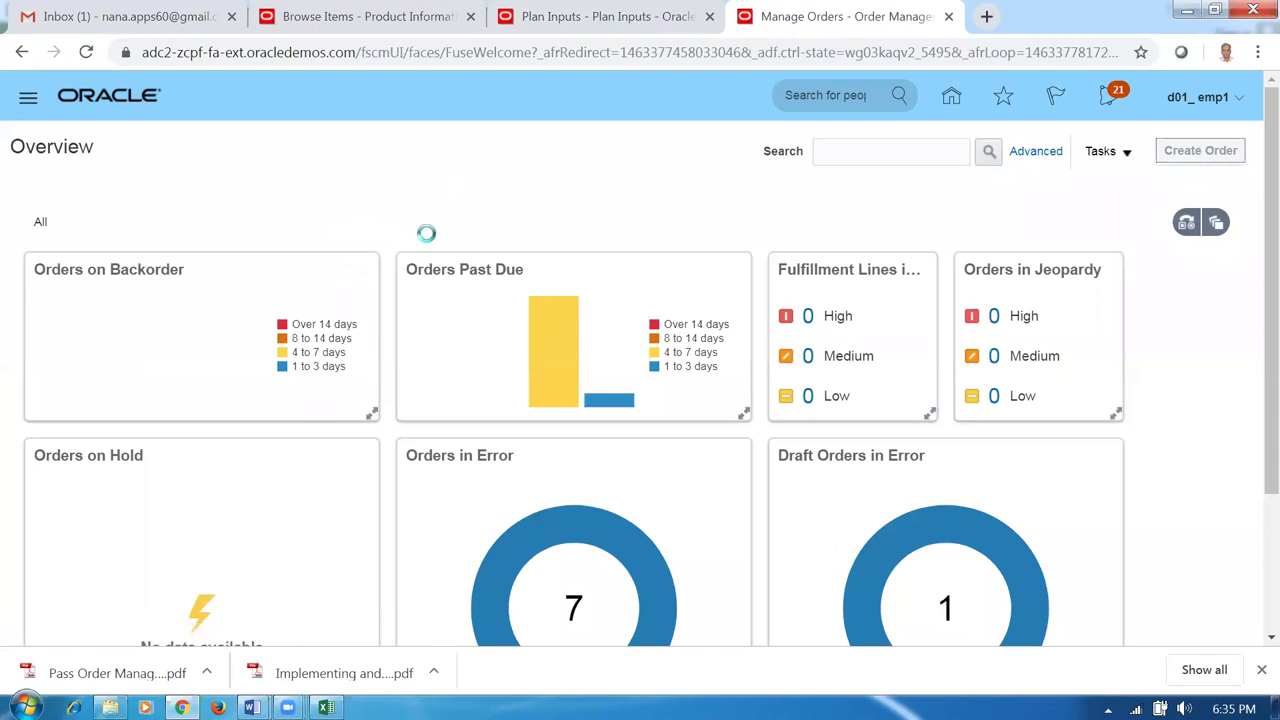
{"action": "left_click", "coordinate": [405, 268]}
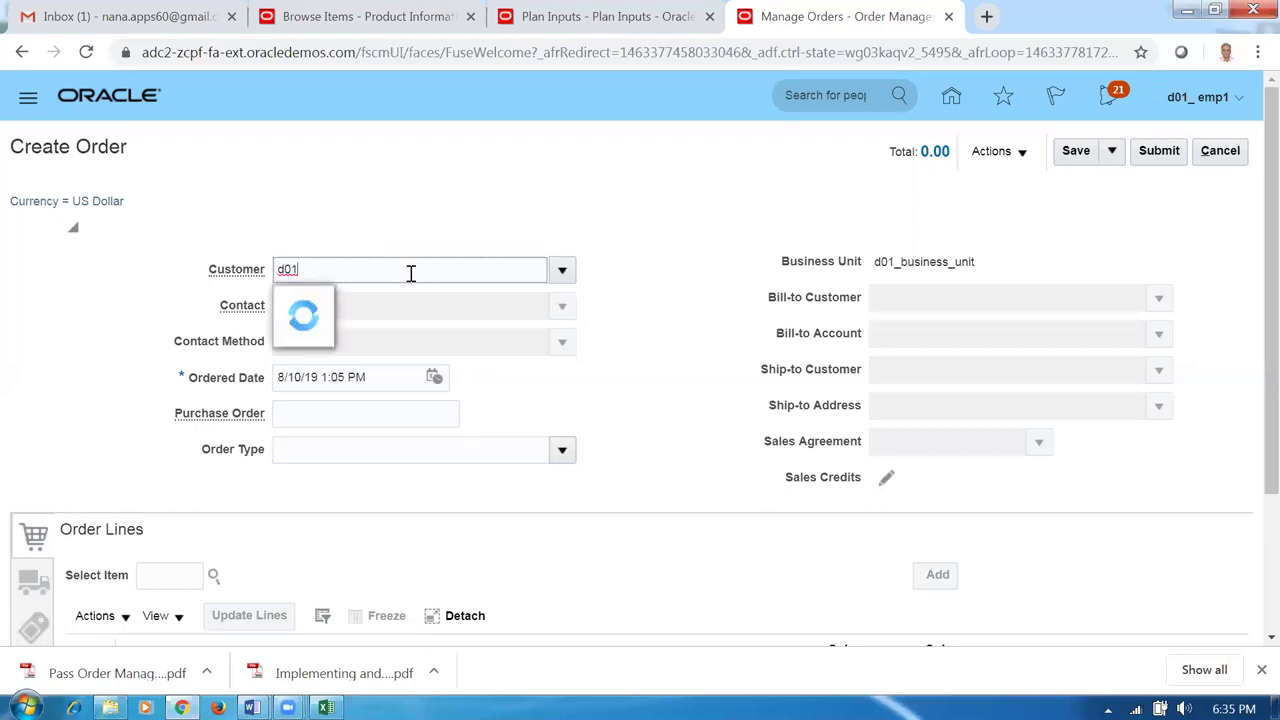
{"action": "left_click", "coordinate": [359, 316]}
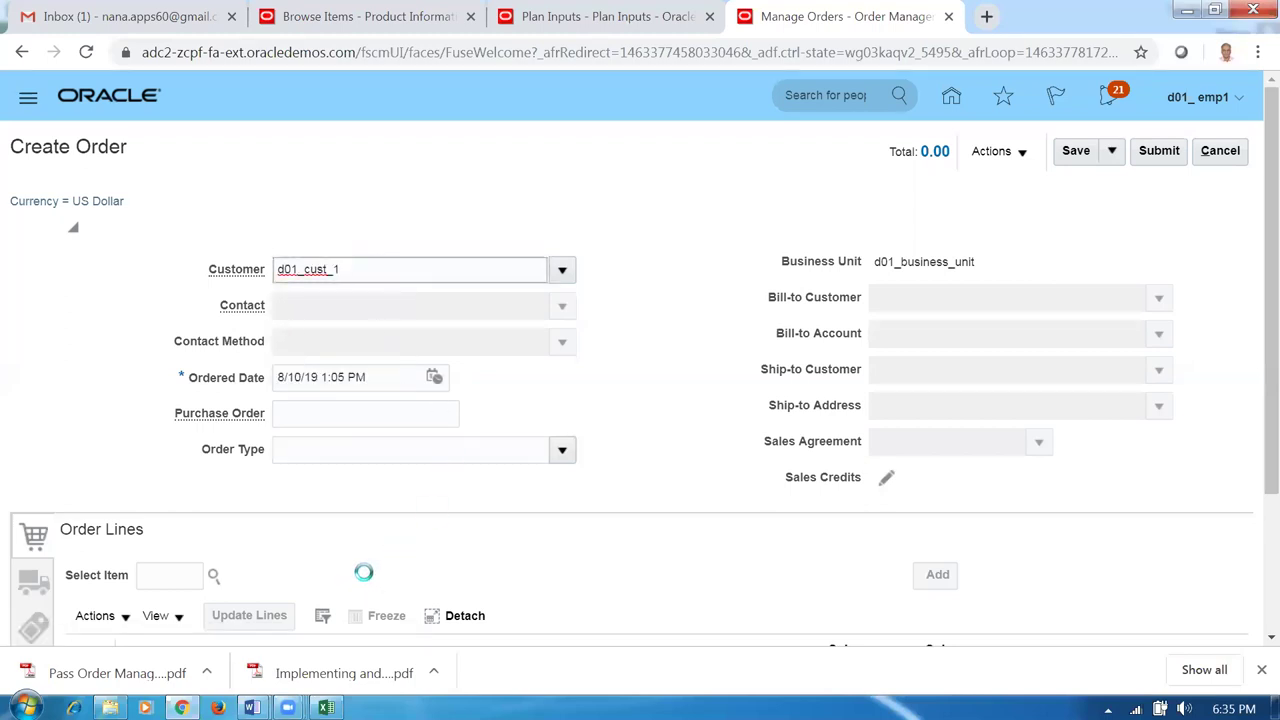
Search the order's items for names beginning with d01.
{"action": "left_click", "coordinate": [169, 580]}
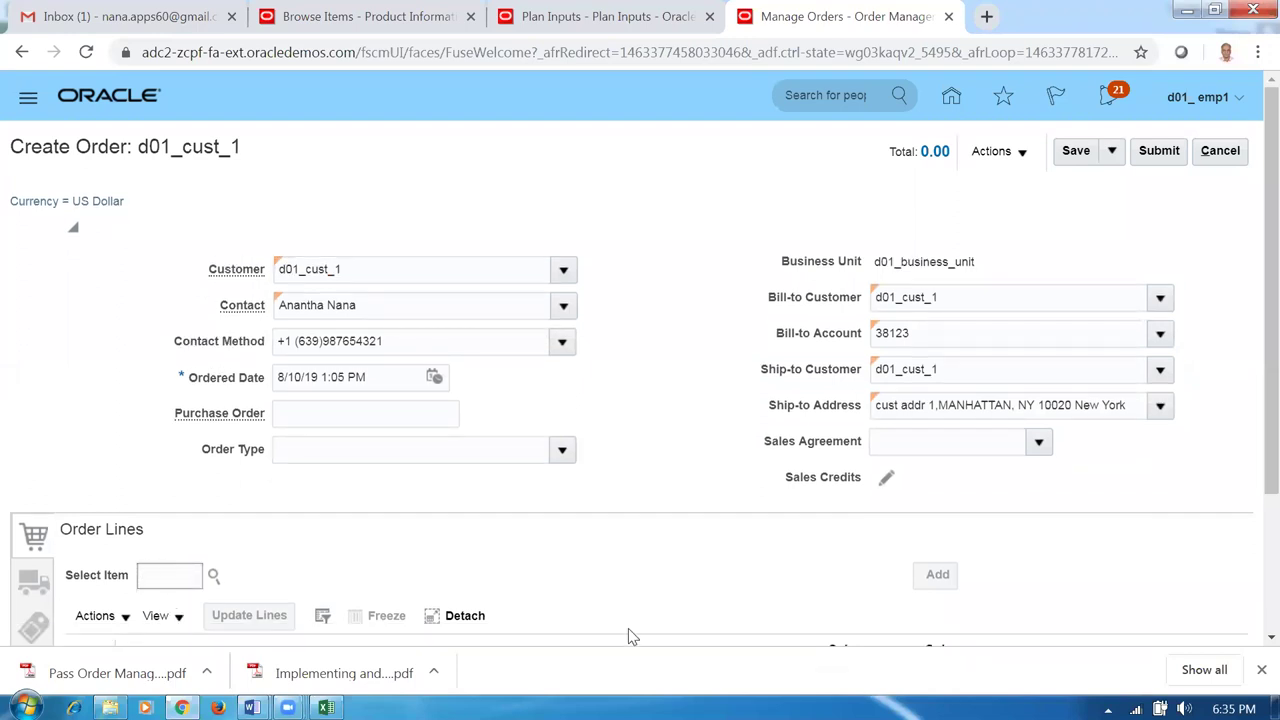
{"action": "type", "text": "d0102"}
{"action": "key", "text": "BackSpace"}
{"action": "key", "text": "BackSpace"}
{"action": "key", "text": "Tab"}
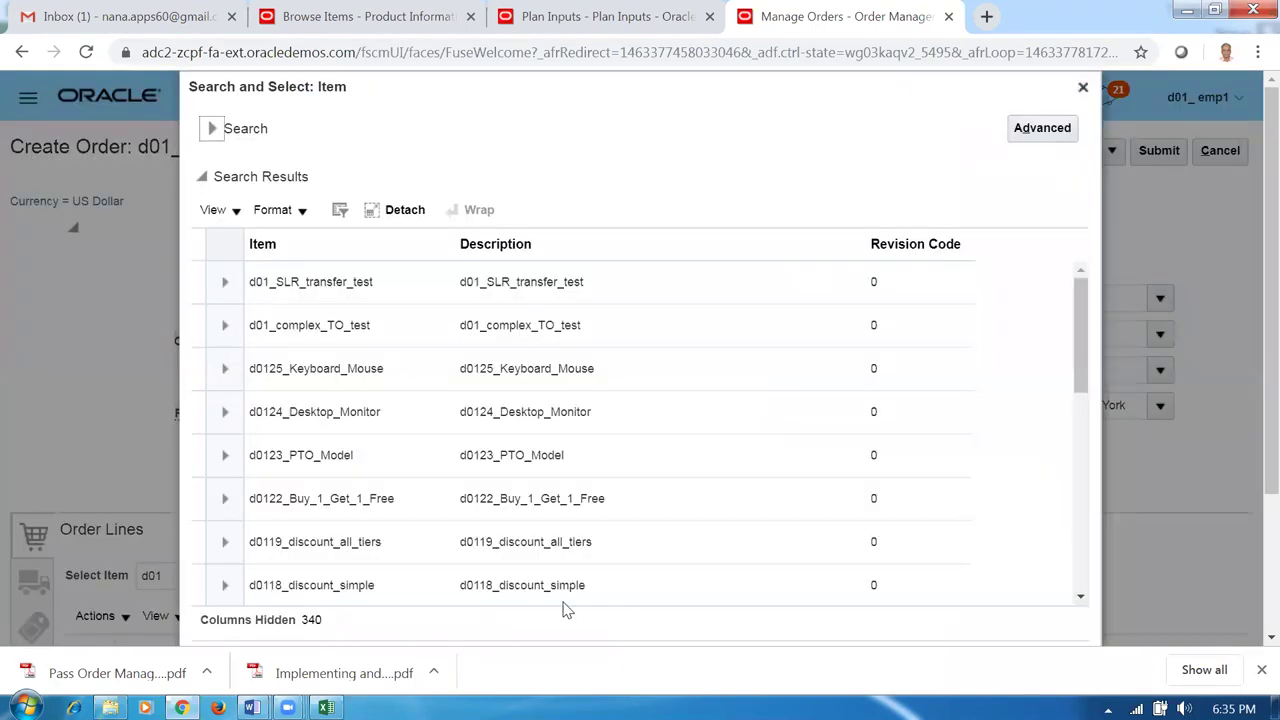
Pick d0112_laptop from the item search results as the order item, quantity 1 Ea.
{"action": "left_click_drag", "start_coordinate": [1084, 368], "coordinate": [1086, 604]}
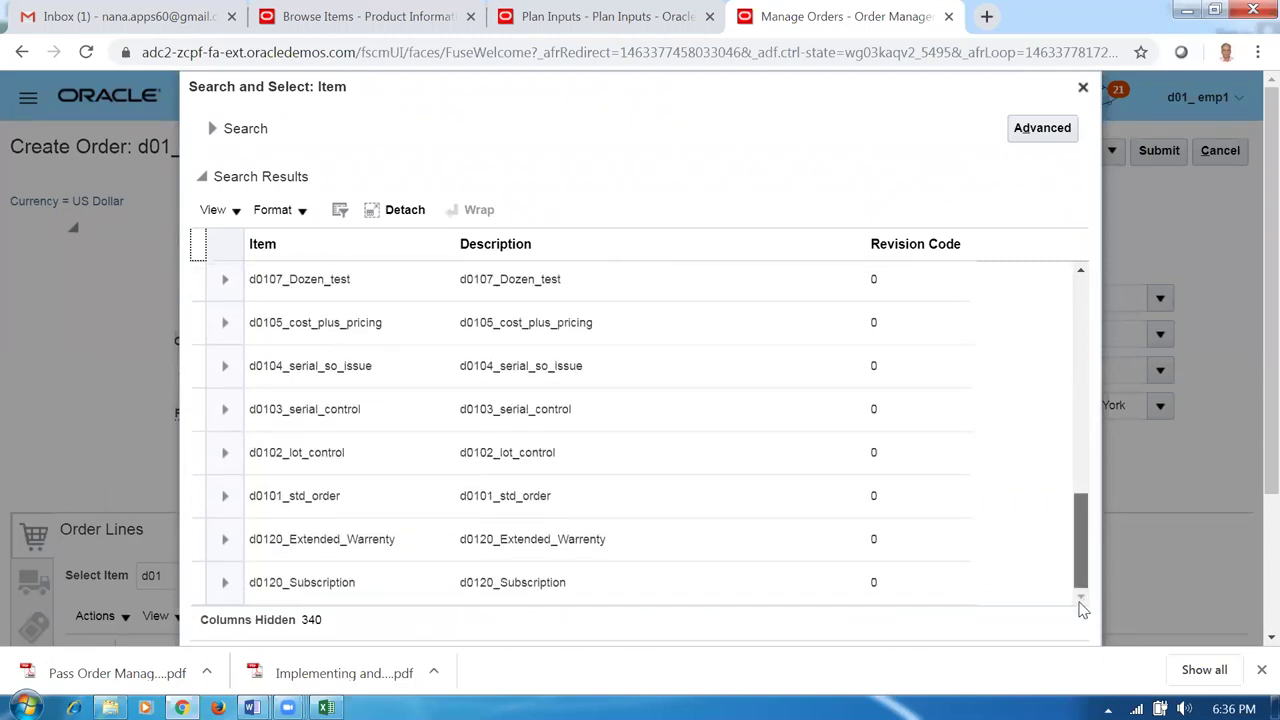
{"action": "left_click", "coordinate": [1087, 571]}
{"action": "left_click_drag", "start_coordinate": [1087, 571], "coordinate": [1117, 300]}
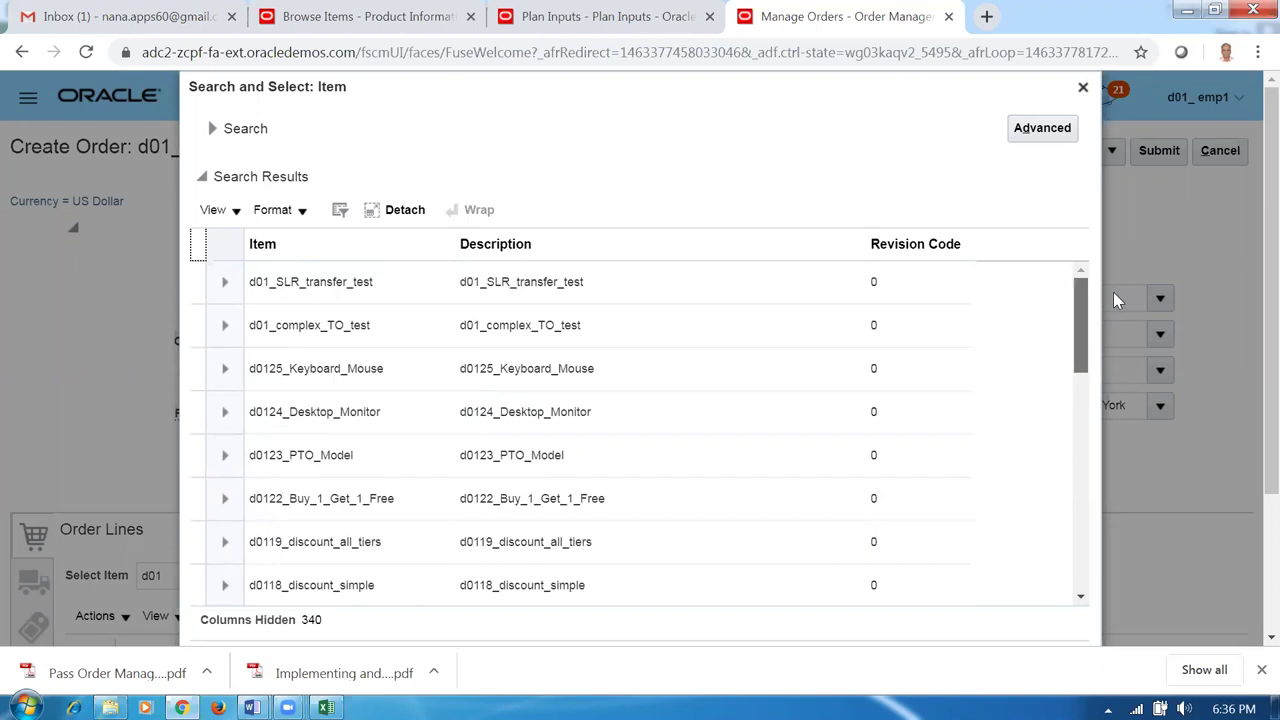
{"action": "left_click_drag", "start_coordinate": [1125, 338], "coordinate": [1103, 463]}
{"action": "left_click", "coordinate": [382, 496]}
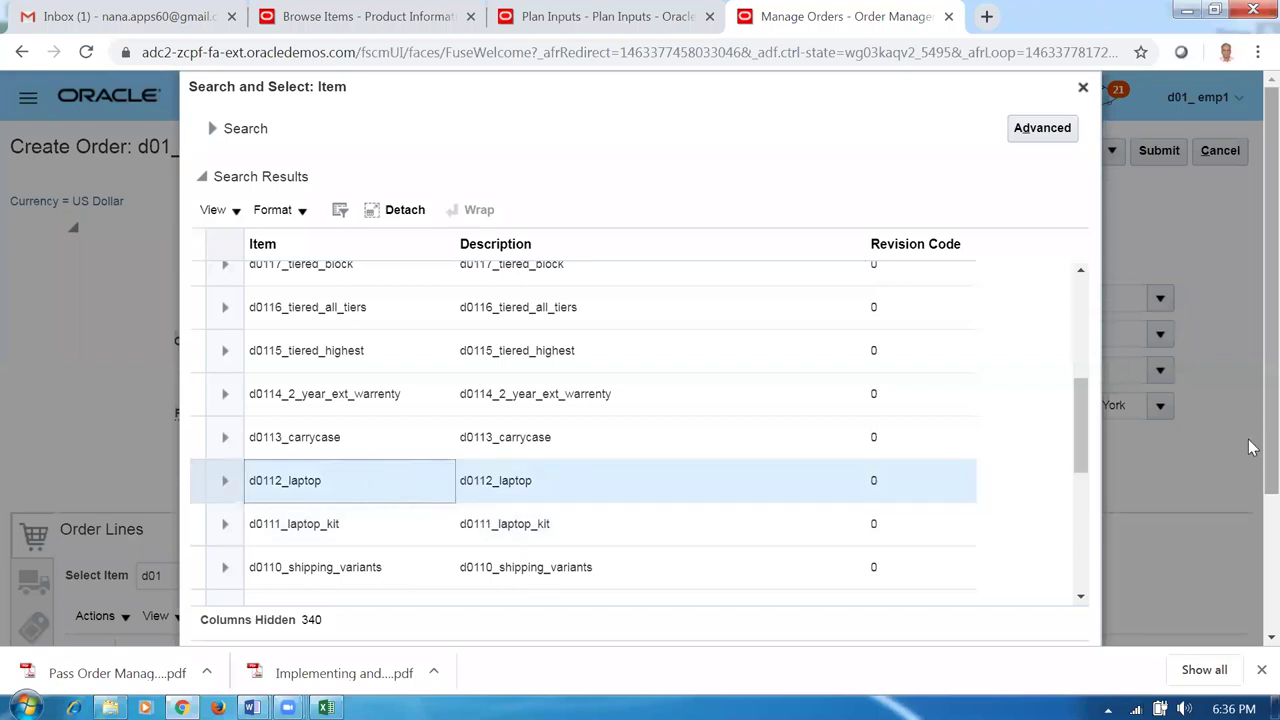
{"action": "scroll", "coordinate": [1250, 447], "scroll_direction": "down", "scroll_amount": 3}
{"action": "left_click", "coordinate": [997, 527]}
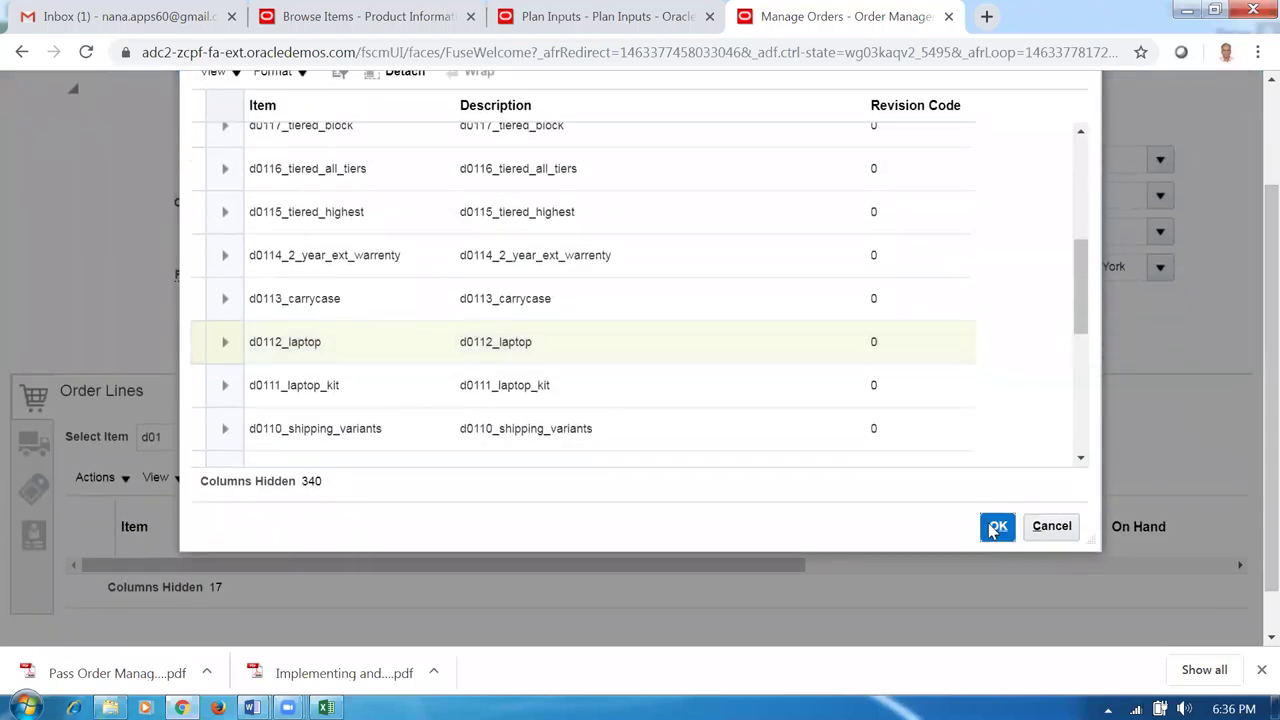
{"action": "left_click", "coordinate": [997, 528]}
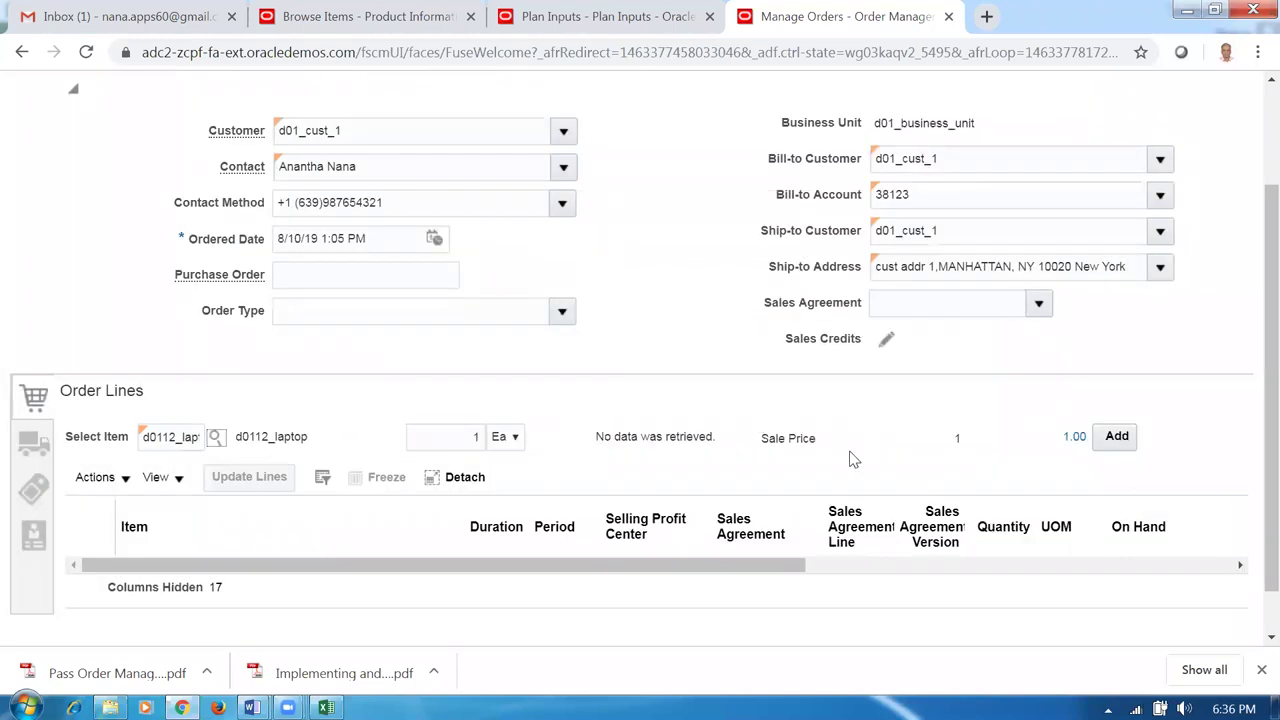
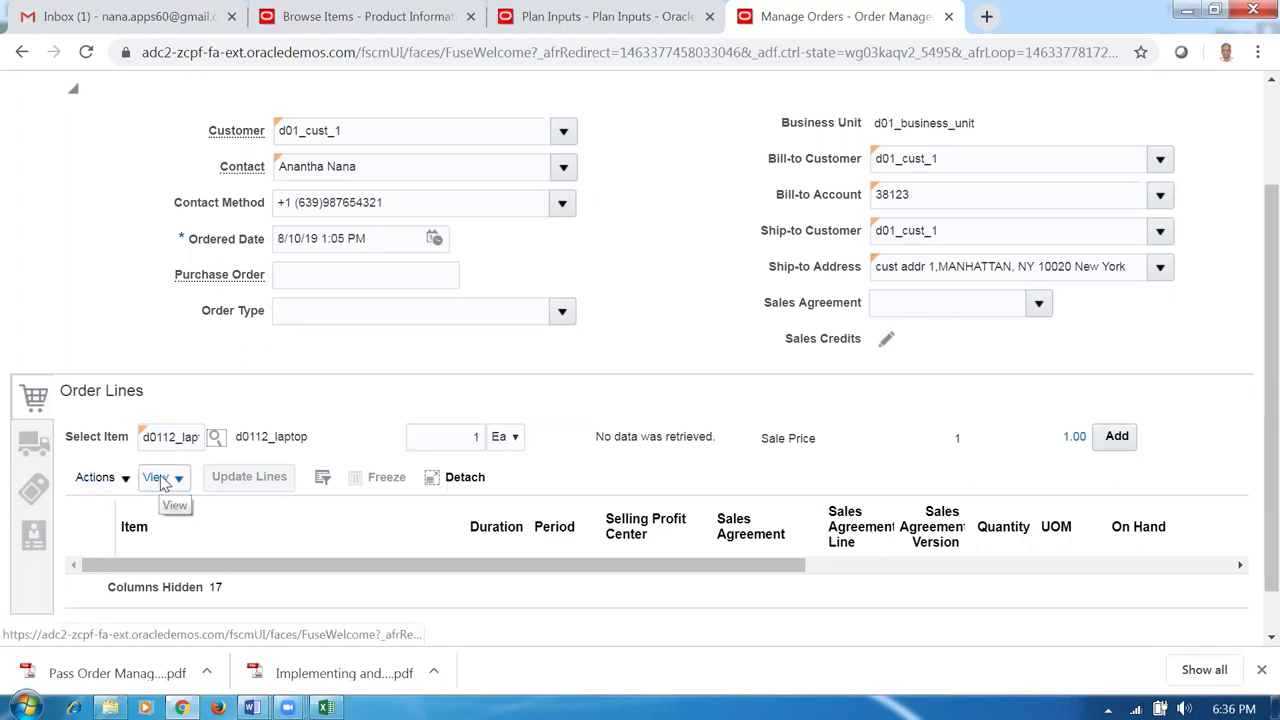
Discard the unsaved order for d01_cust_1 after revisiting its line item entry.
{"action": "left_click", "coordinate": [168, 440]}
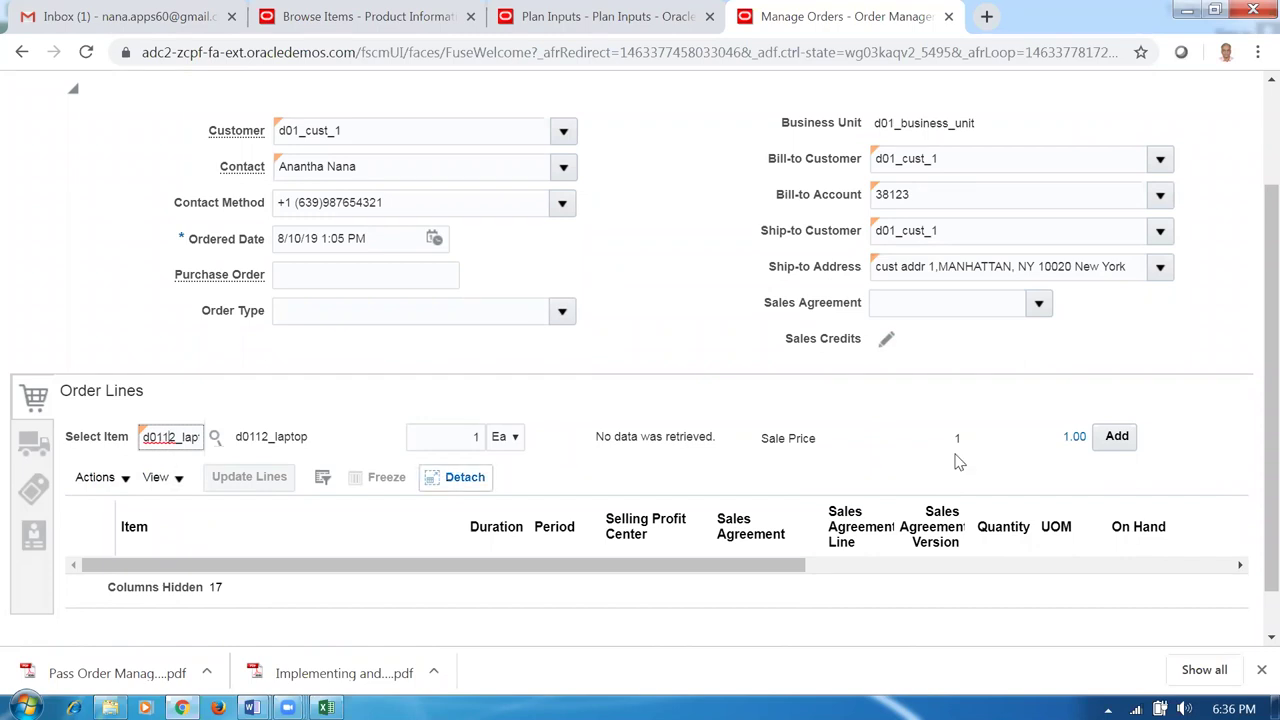
{"action": "scroll", "coordinate": [1252, 230], "scroll_direction": "up", "scroll_amount": 3}
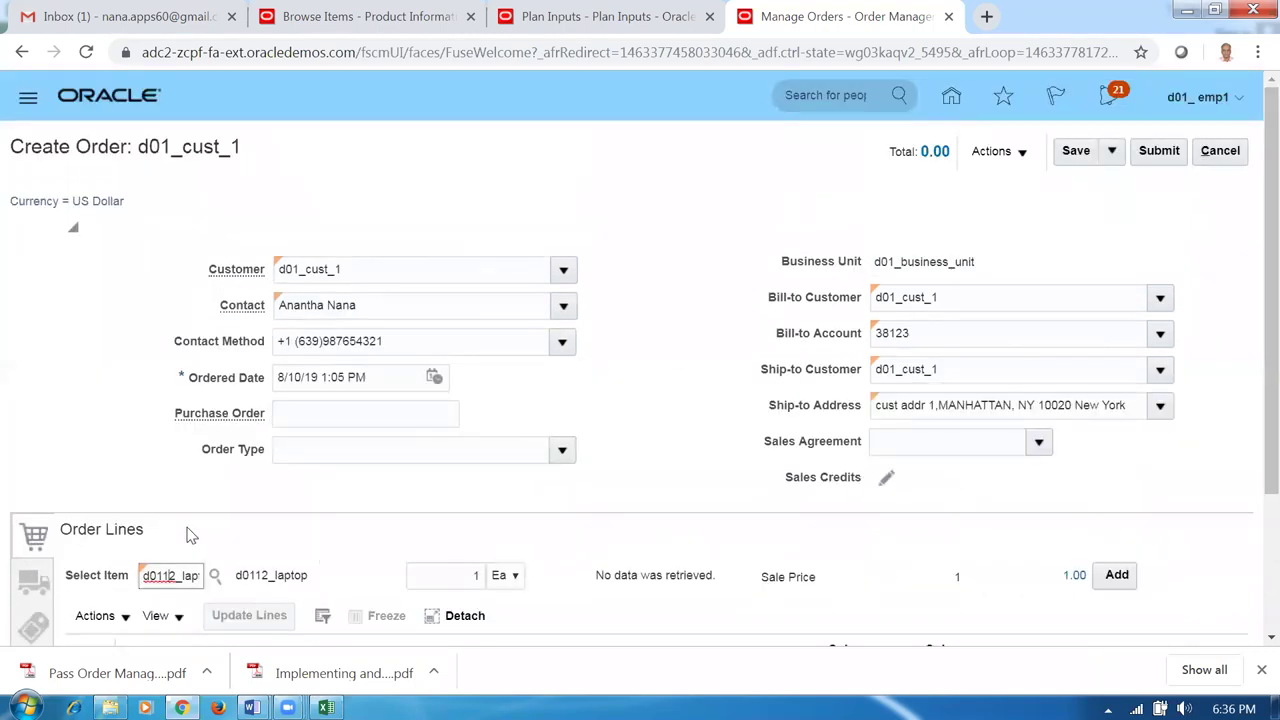
{"action": "left_click", "coordinate": [62, 478]}
{"action": "scroll", "coordinate": [54, 490], "scroll_direction": "down", "scroll_amount": 3}
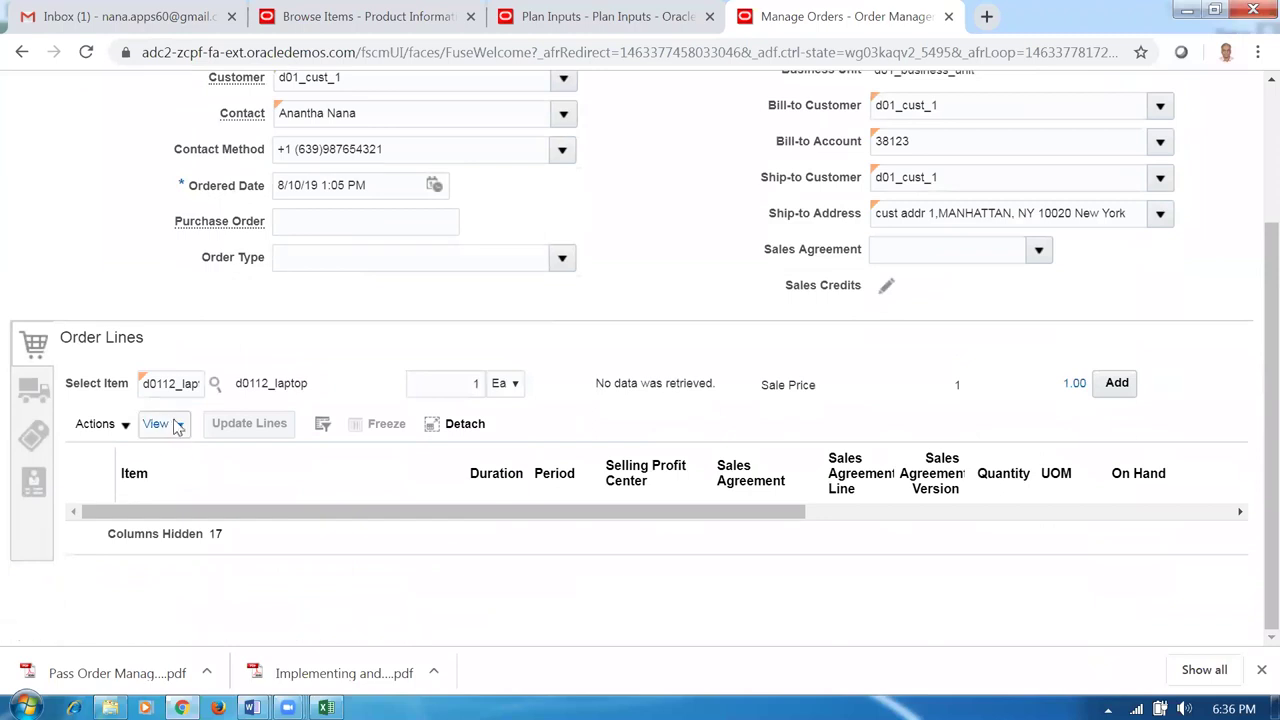
{"action": "left_click", "coordinate": [190, 384]}
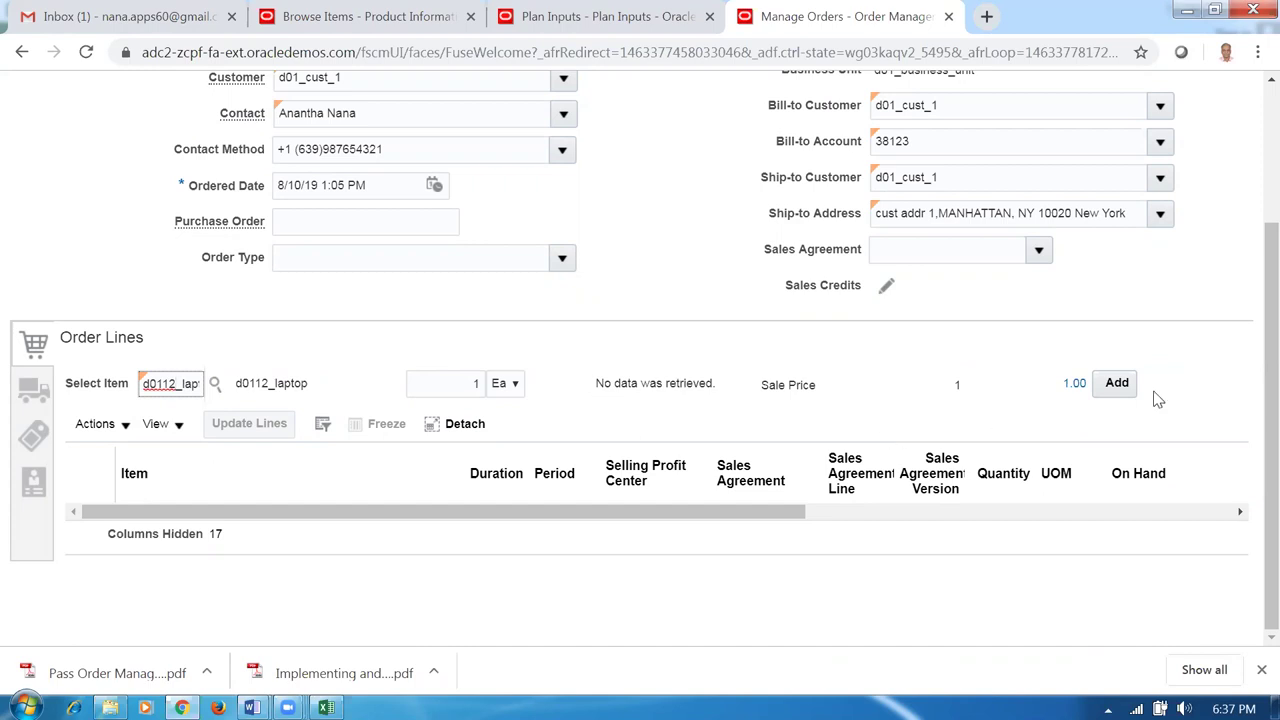
{"action": "scroll", "coordinate": [1252, 222], "scroll_direction": "up", "scroll_amount": 1}
{"action": "scroll", "coordinate": [1252, 222], "scroll_direction": "up", "scroll_amount": 3}
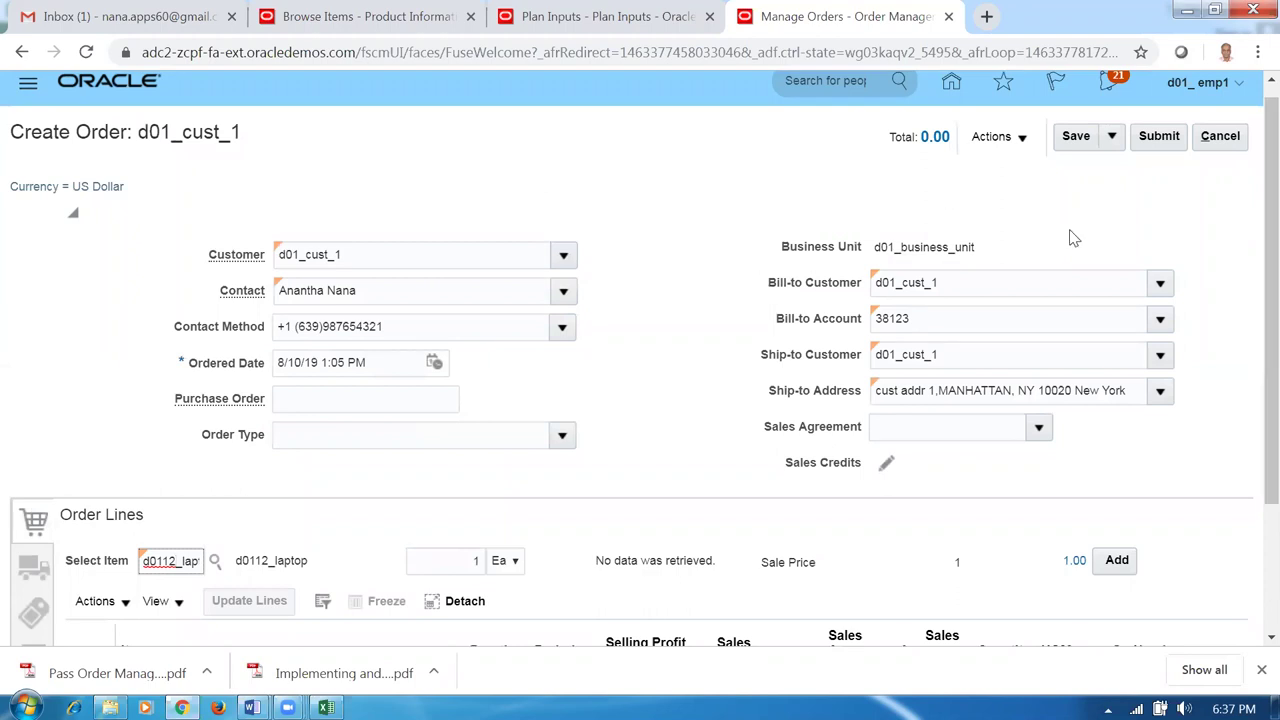
{"action": "left_click", "coordinate": [1226, 138]}
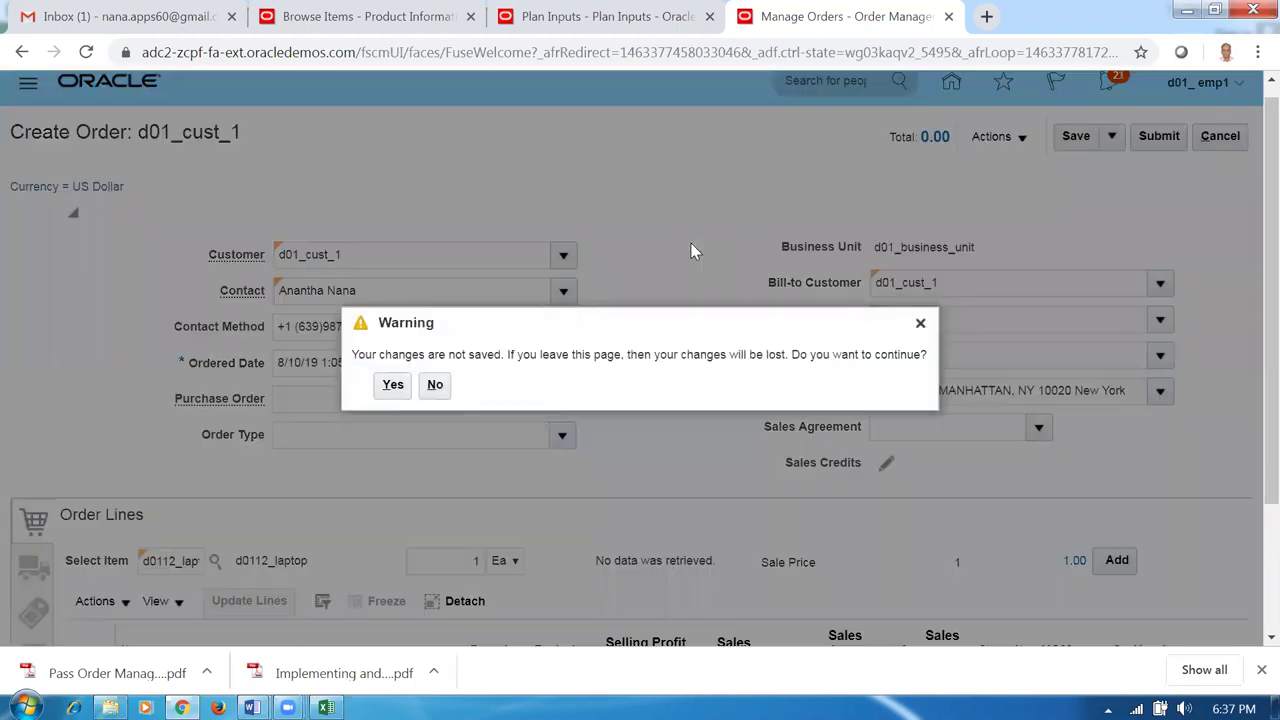
{"action": "left_click", "coordinate": [392, 391]}
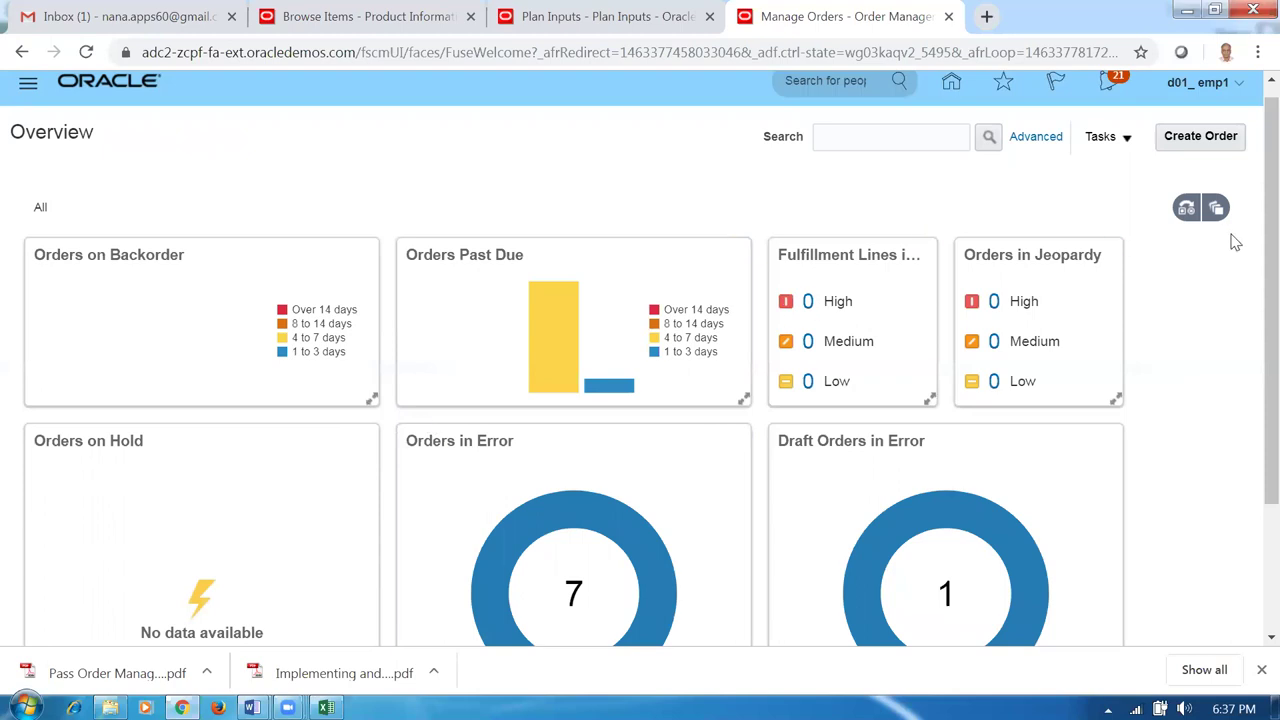
Go from Home to Supply Chain Planning > Plan Inputs and focus the item filter.
{"action": "scroll", "coordinate": [1240, 245], "scroll_direction": "up", "scroll_amount": 1}
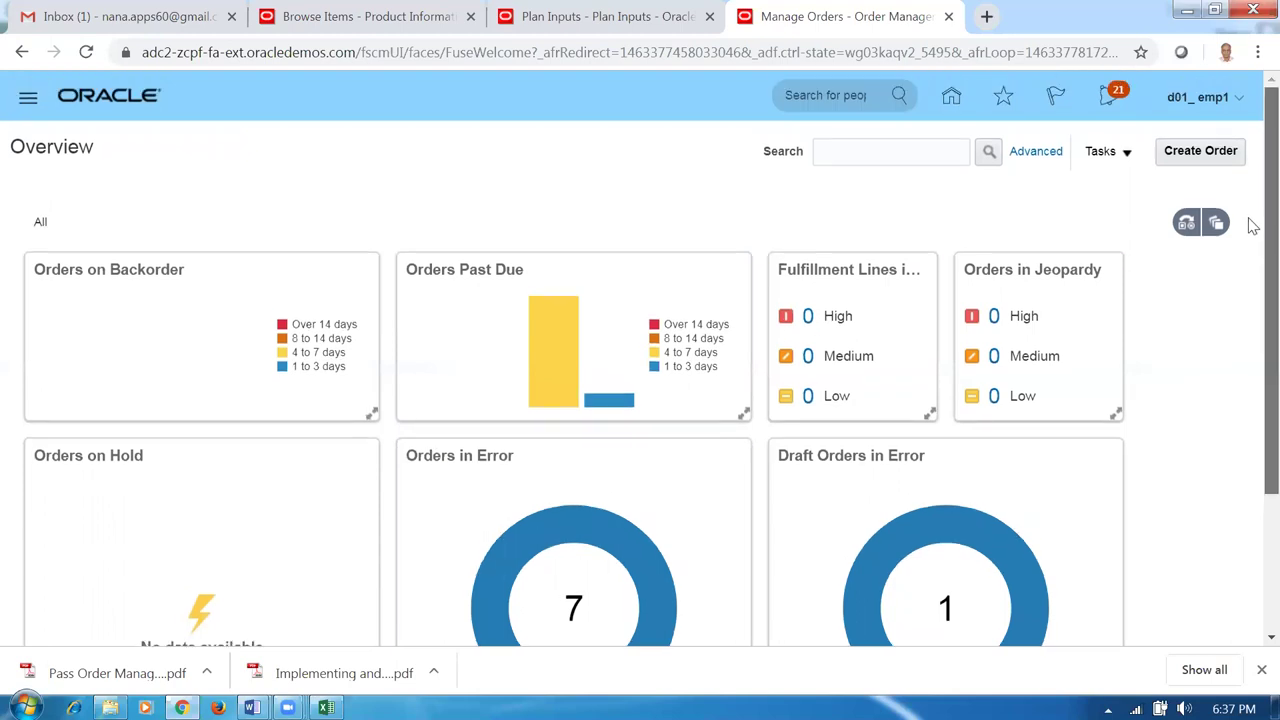
{"action": "left_click", "coordinate": [951, 100]}
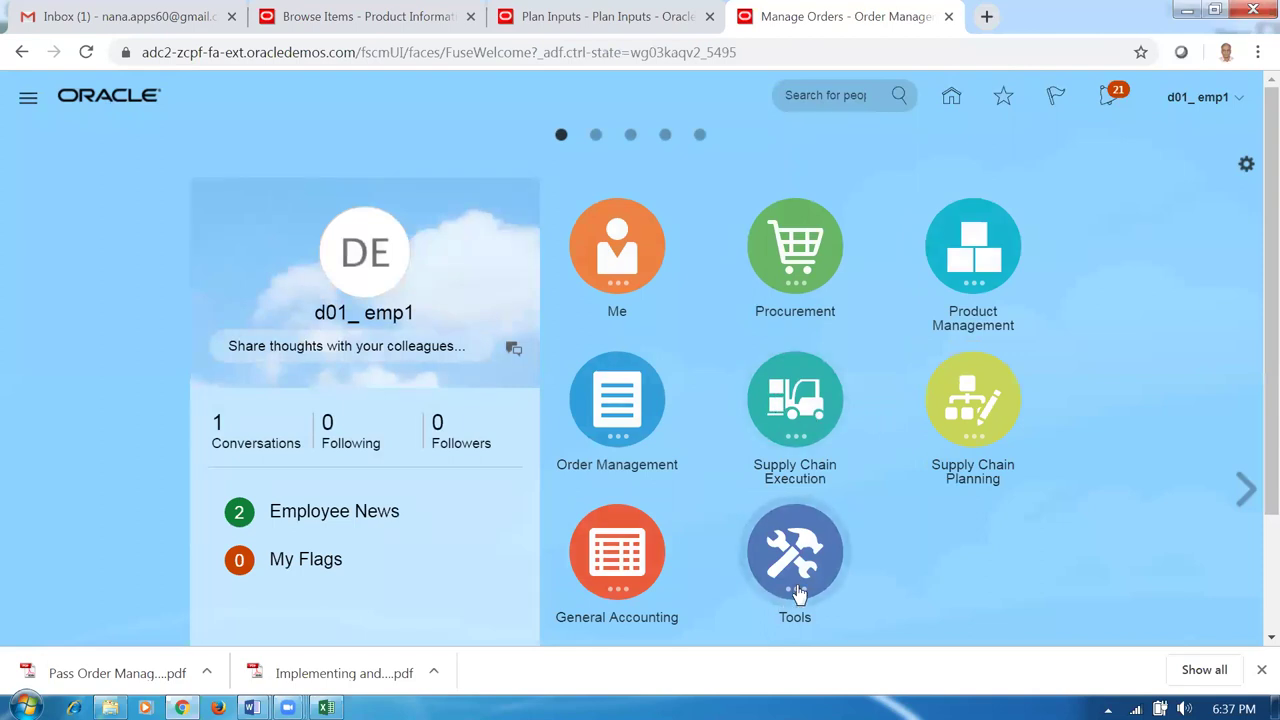
{"action": "left_click", "coordinate": [967, 424]}
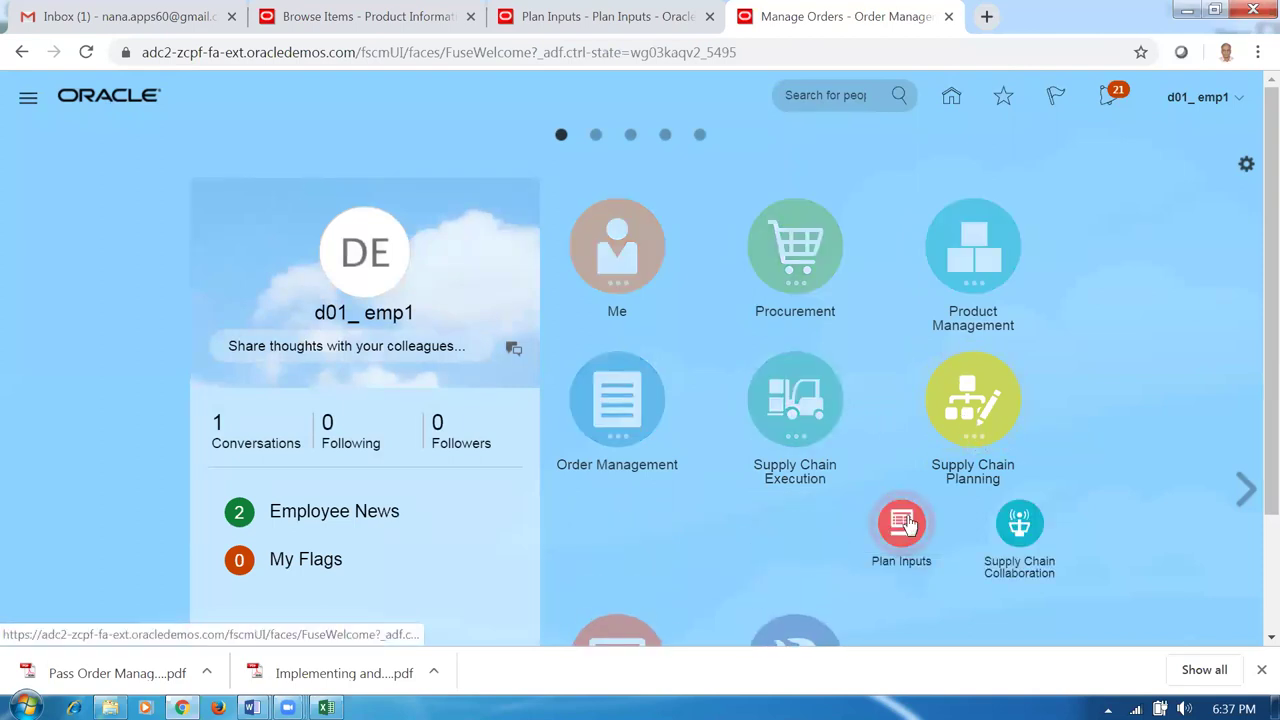
{"action": "left_click", "coordinate": [905, 525]}
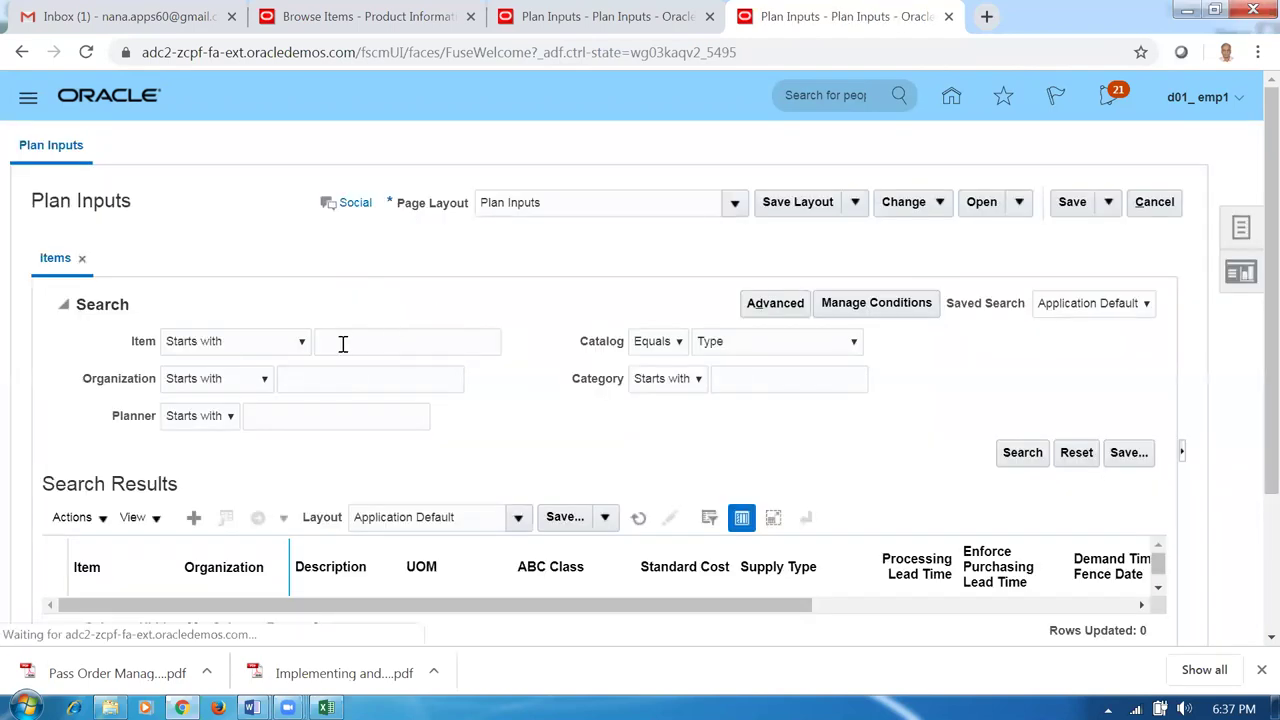
{"action": "left_click", "coordinate": [343, 344]}
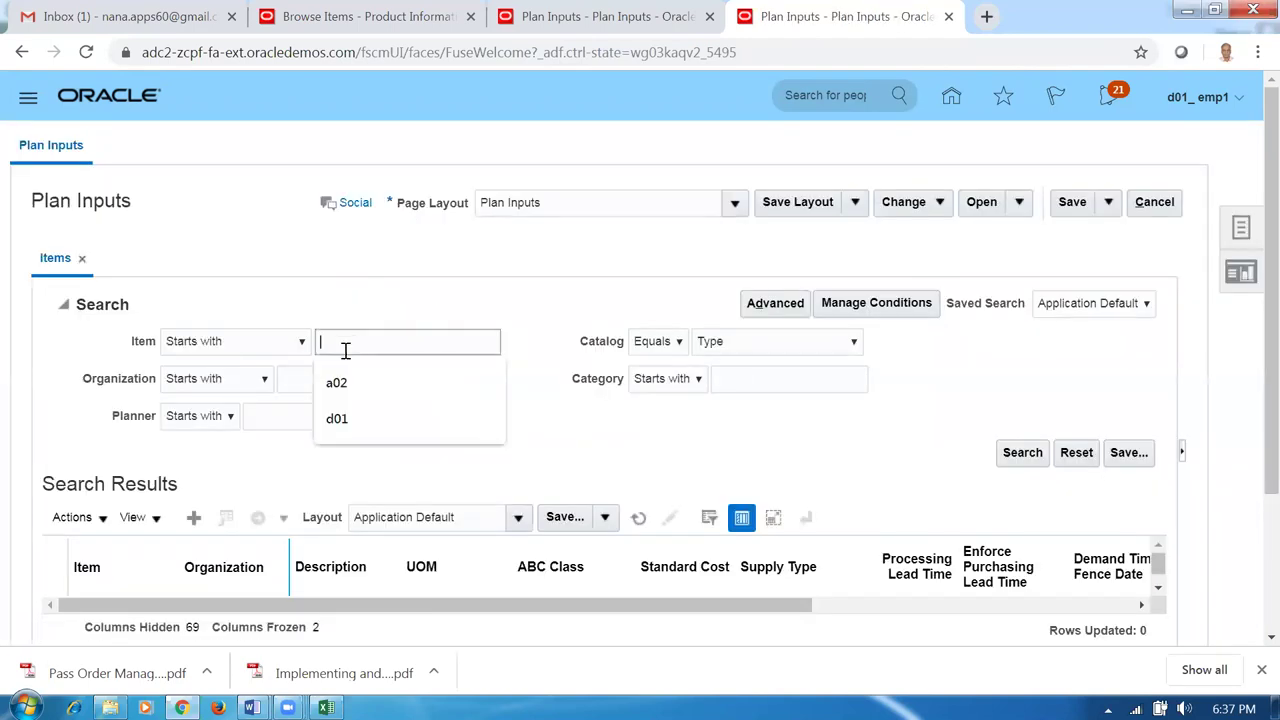
Search Plan Inputs items for d01 and review the 12 results across D010, D011, D012.
{"action": "type", "text": "d01"}
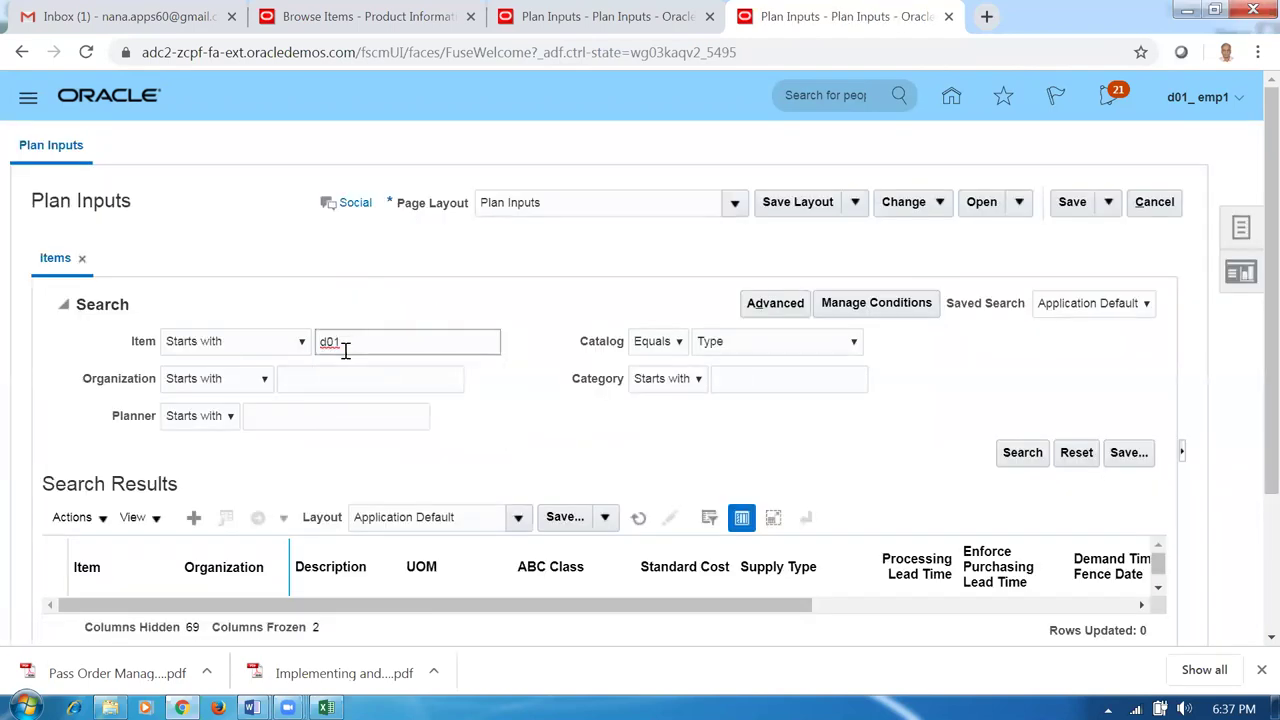
{"action": "key", "text": "Return"}
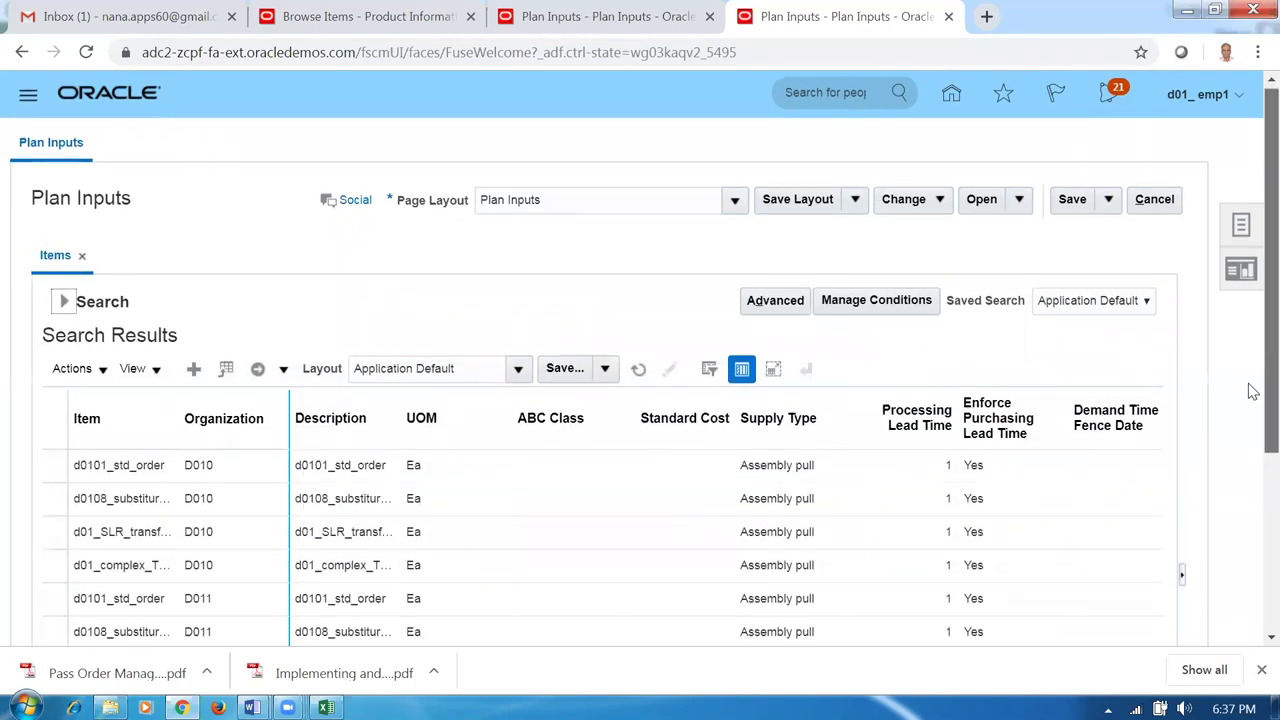
{"action": "scroll", "coordinate": [1251, 450], "scroll_direction": "down", "scroll_amount": 3}
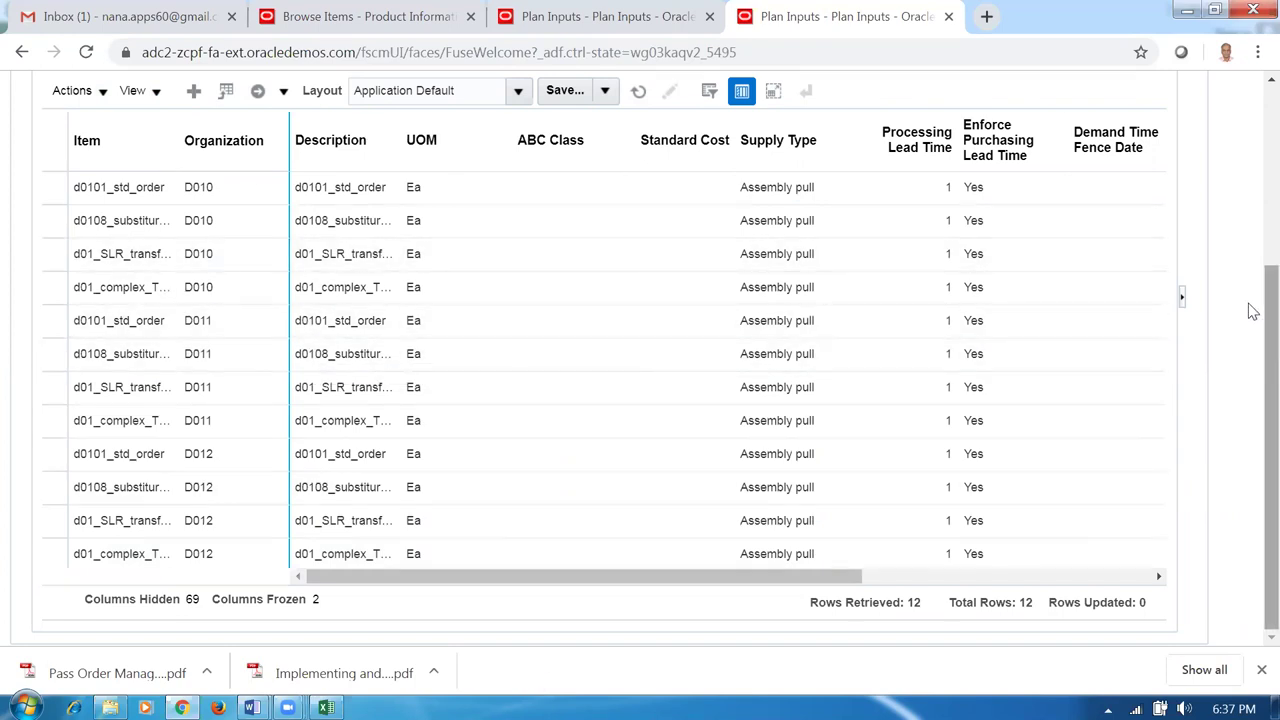
{"action": "scroll", "coordinate": [1252, 219], "scroll_direction": "up", "scroll_amount": 5}
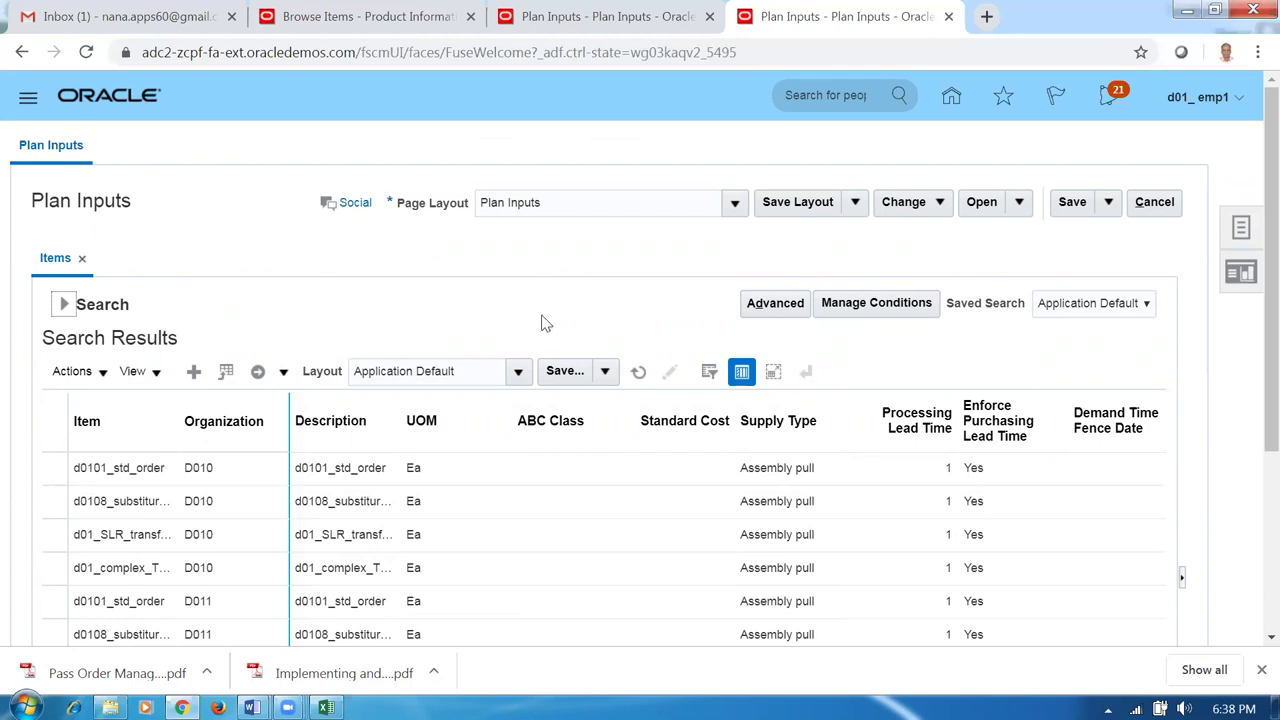
{"action": "left_click", "coordinate": [1155, 202]}
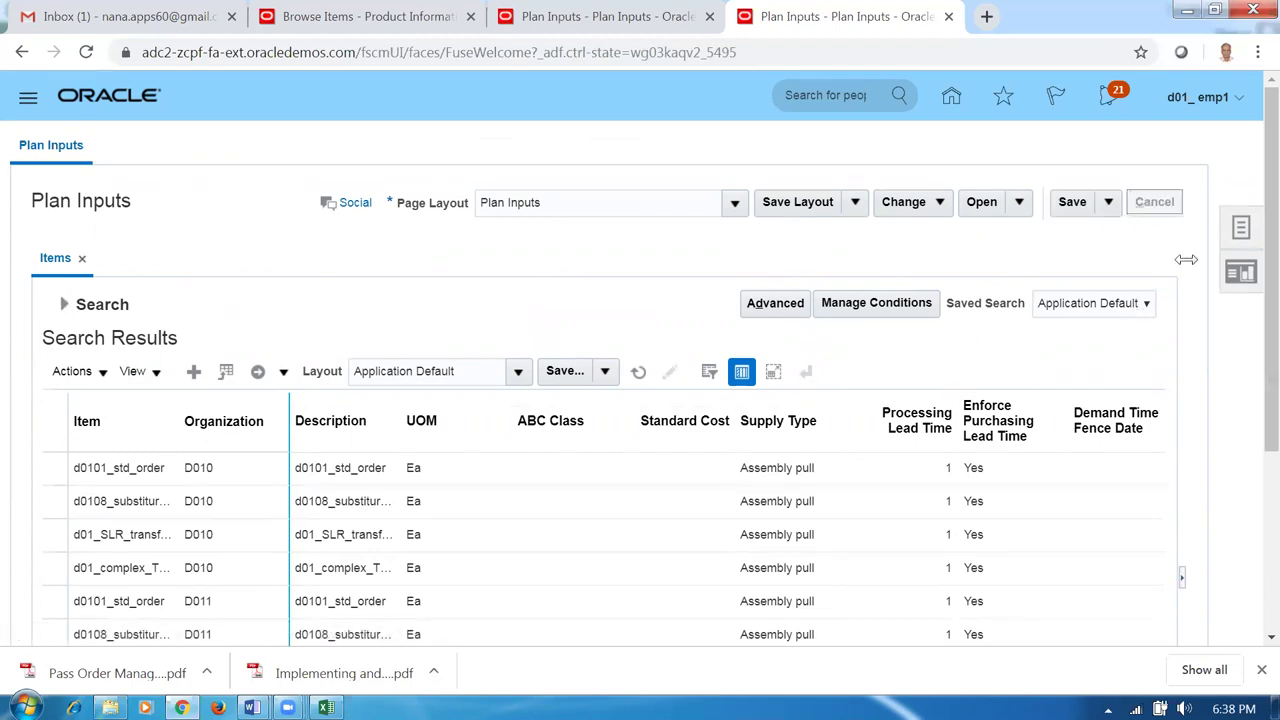
{"action": "left_click", "coordinate": [1238, 230]}
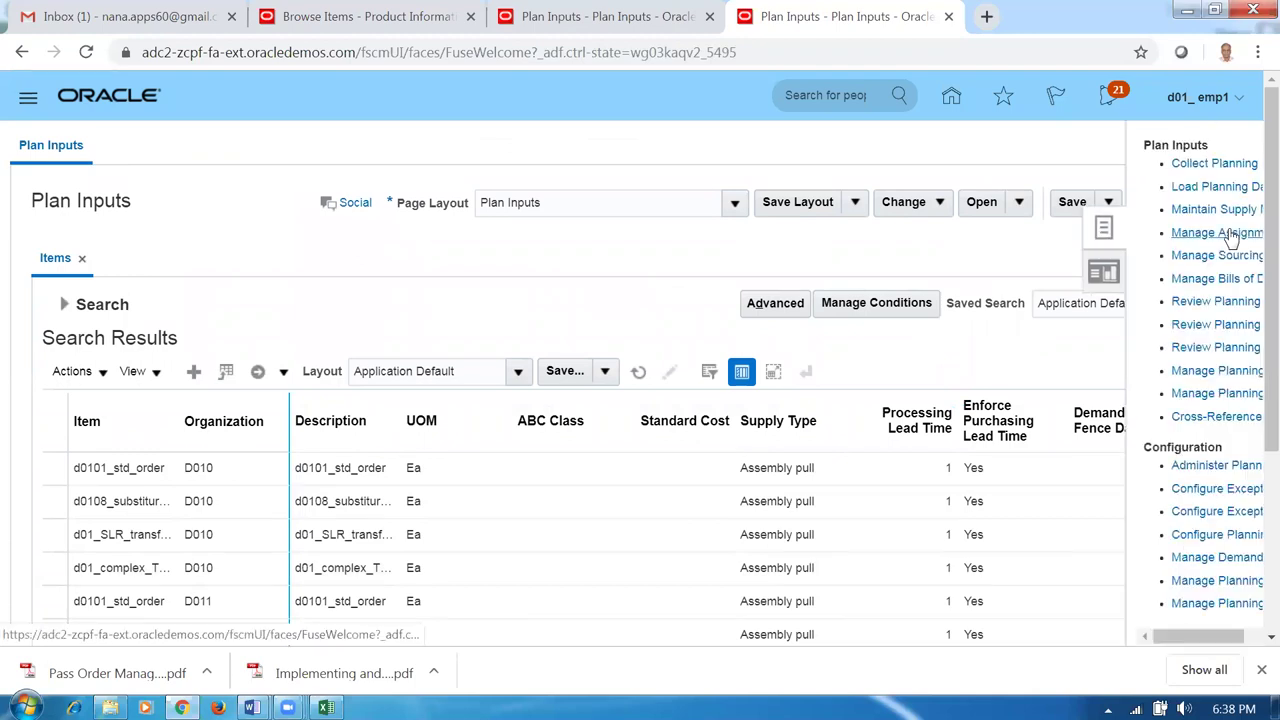
Set up Collect Planning Data with source system OPS and all reference entities selected.
{"action": "left_click", "coordinate": [1130, 164]}
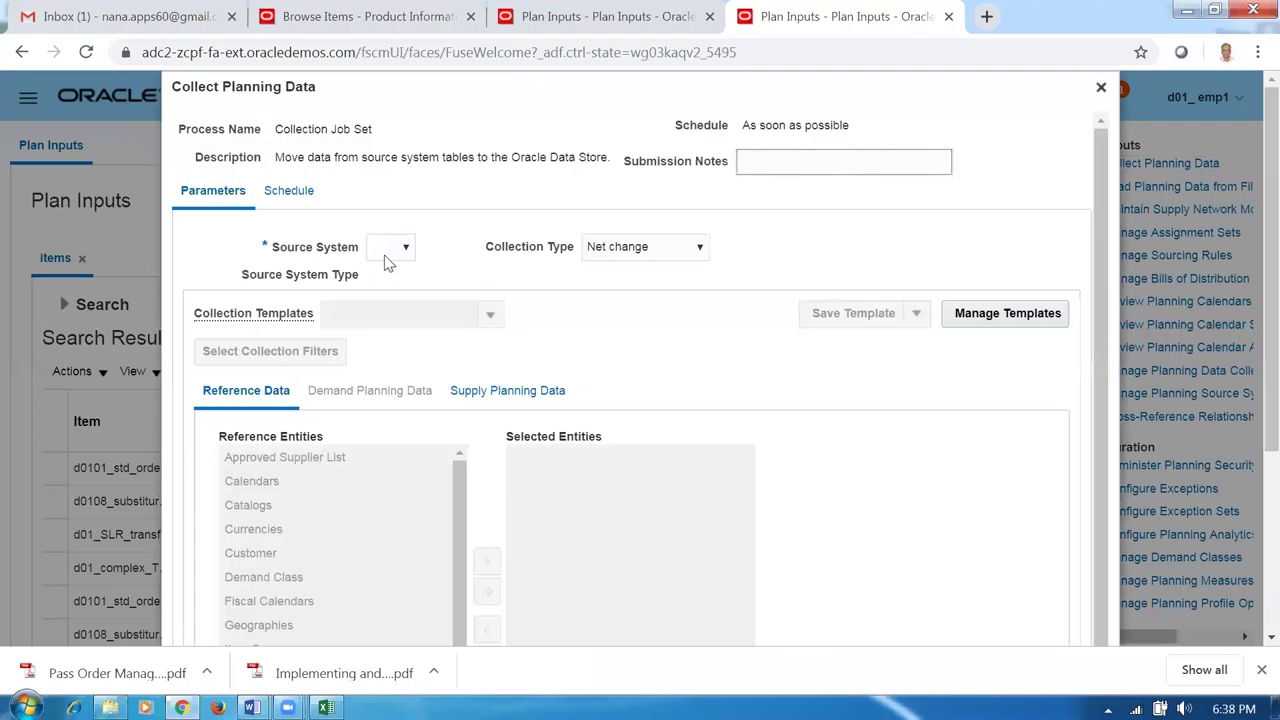
{"action": "left_click", "coordinate": [390, 252]}
{"action": "left_click", "coordinate": [390, 283]}
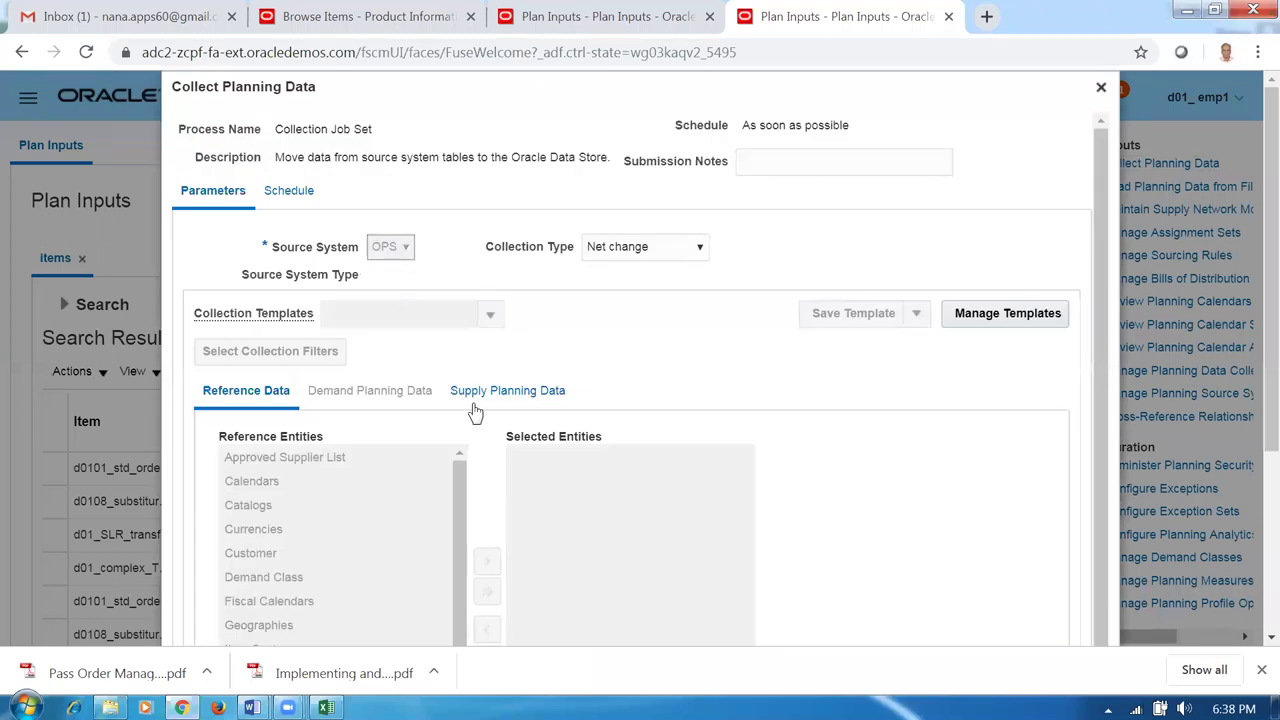
{"action": "left_click_drag", "start_coordinate": [1104, 324], "coordinate": [1108, 412]}
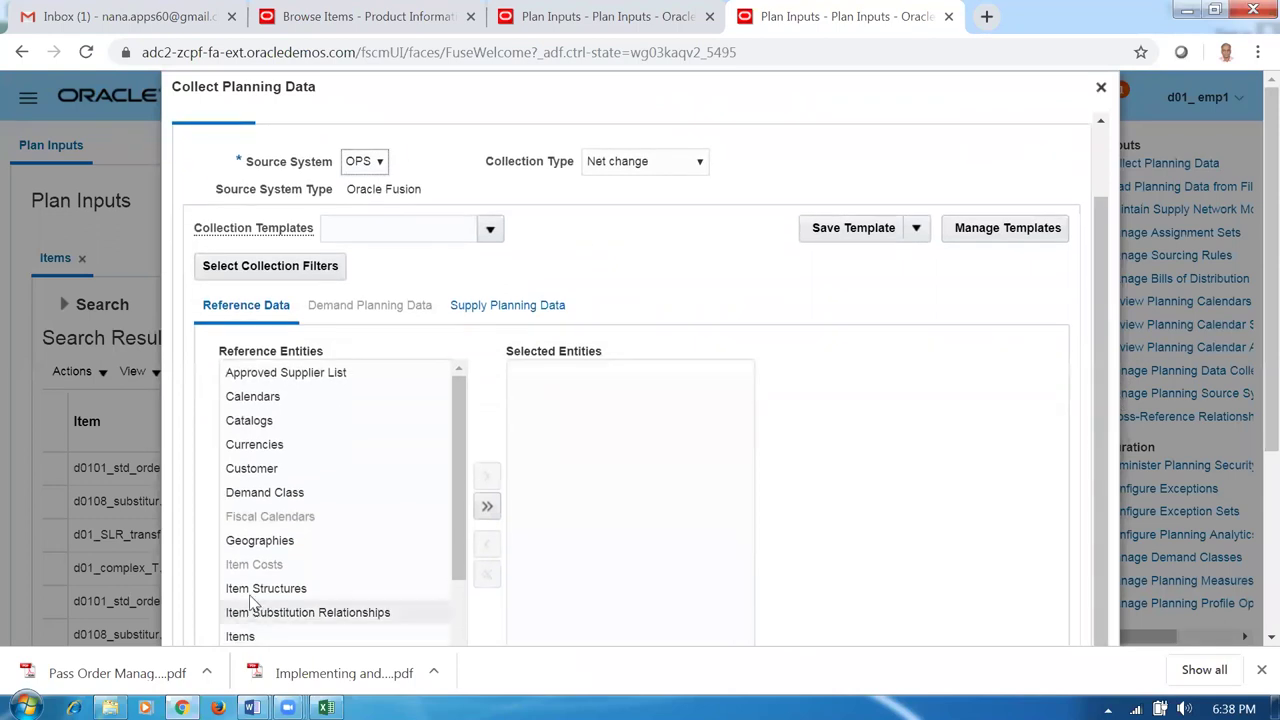
{"action": "left_click", "coordinate": [487, 507]}
{"action": "left_click", "coordinate": [493, 312]}
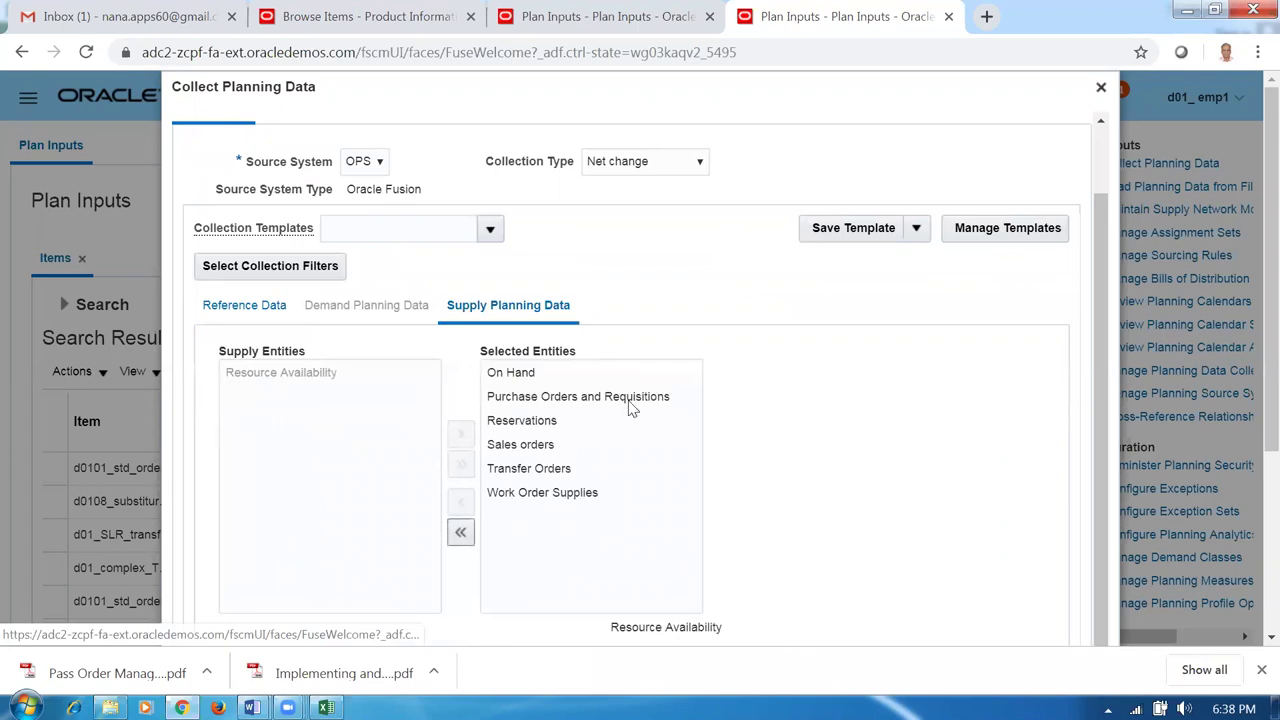
Submit the net change collection, accepting the warning, as process 1599064.
{"action": "scroll", "coordinate": [1250, 323], "scroll_direction": "down", "scroll_amount": 3}
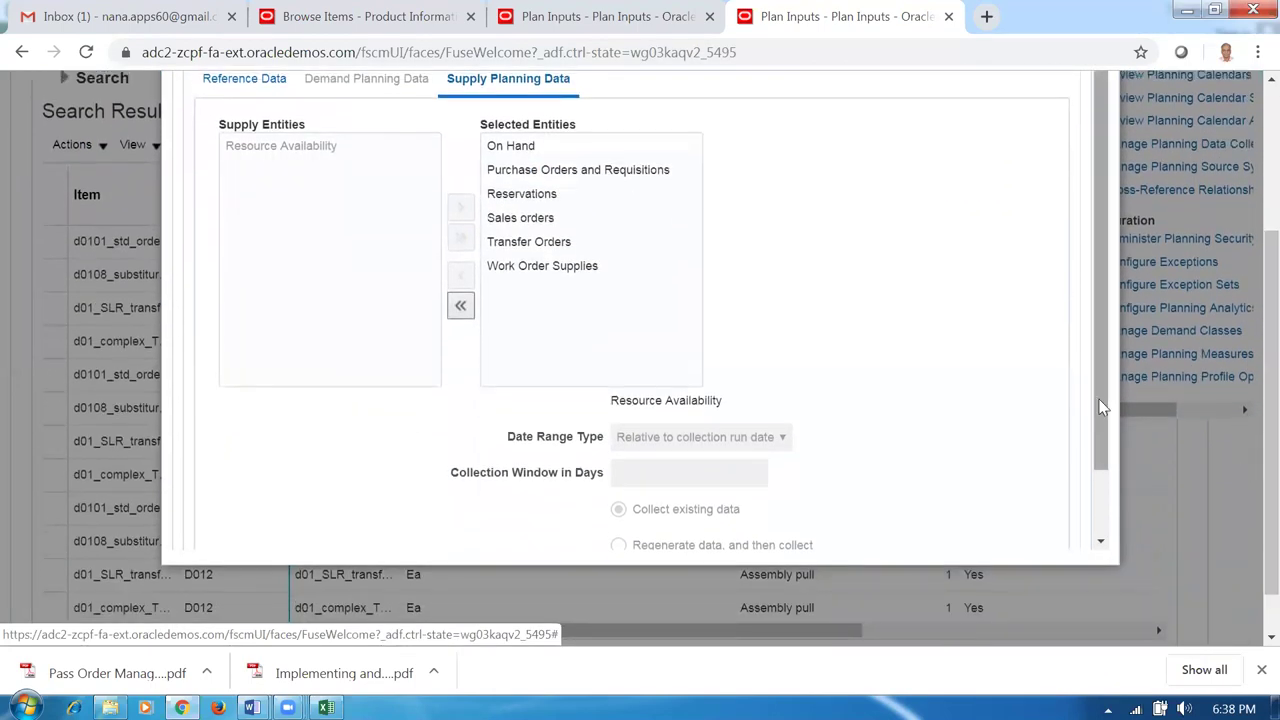
{"action": "scroll", "coordinate": [1100, 405], "scroll_direction": "down", "scroll_amount": 2}
{"action": "left_click", "coordinate": [983, 535]}
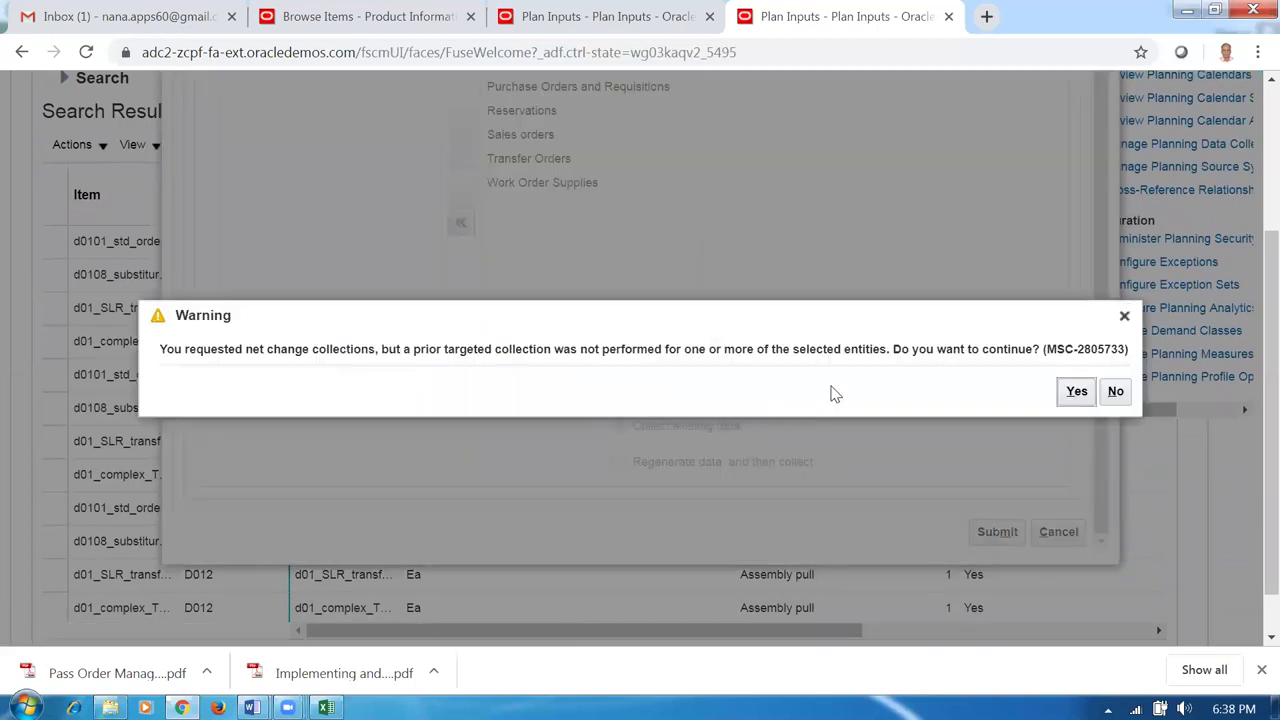
{"action": "left_click", "coordinate": [1070, 392]}
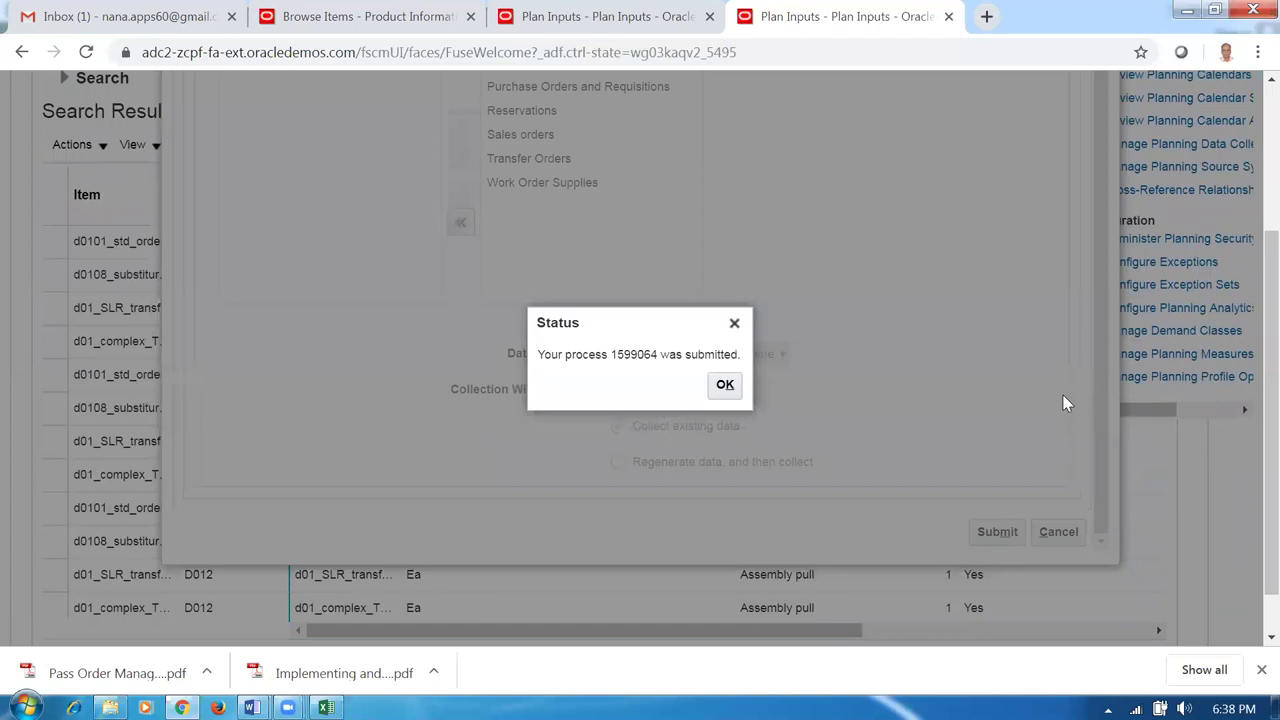
{"action": "left_click", "coordinate": [736, 392]}
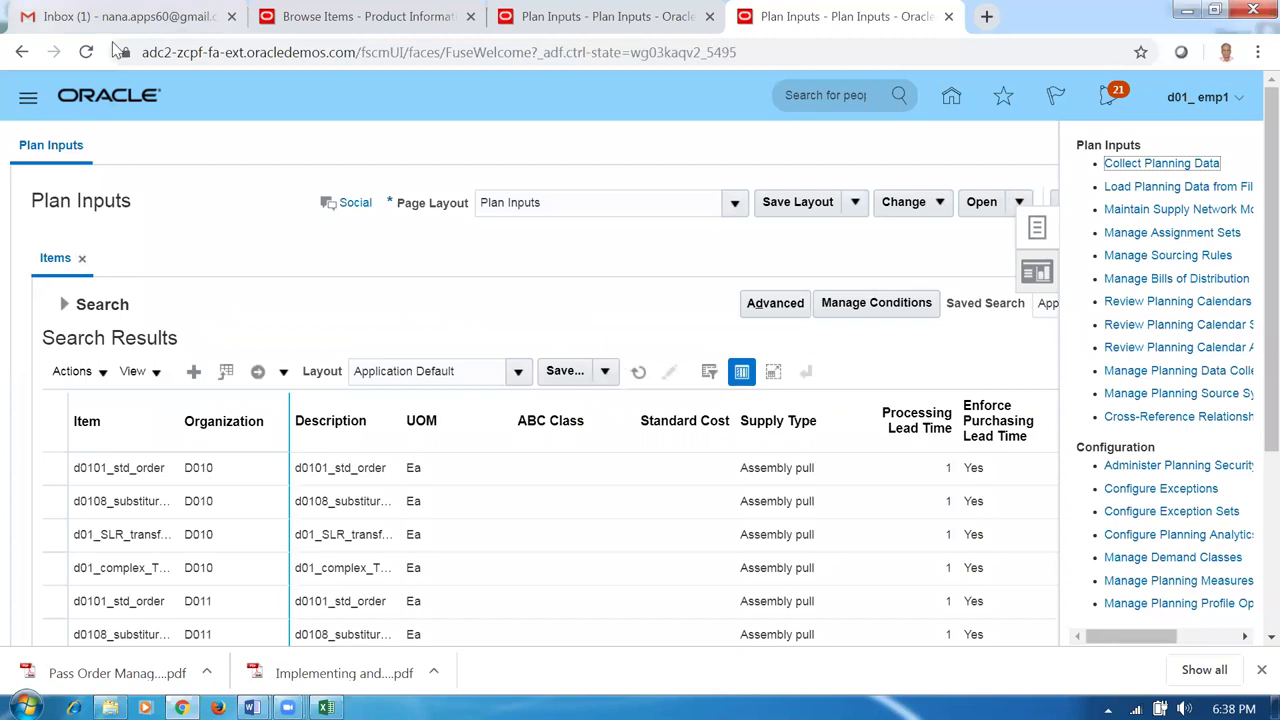
{"action": "left_click", "coordinate": [88, 16]}
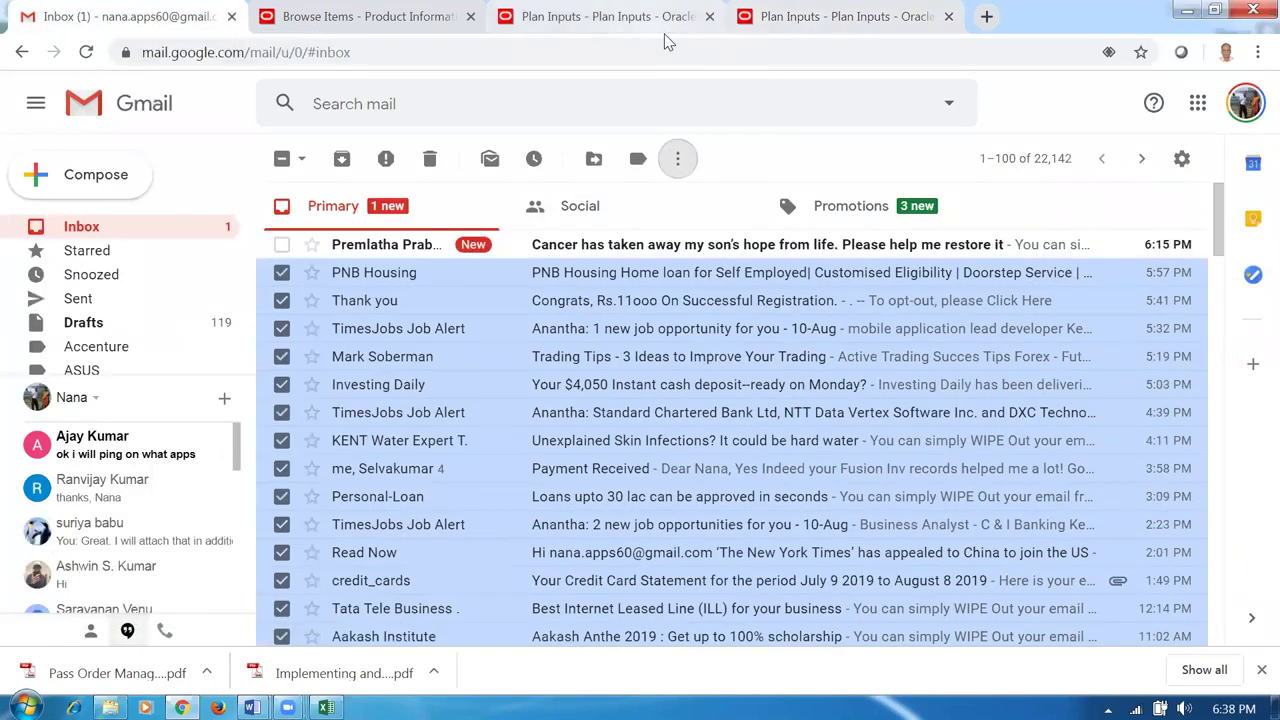
Bring back the other Plan Inputs tab showing the d01 item results.
{"action": "left_click", "coordinate": [600, 16]}
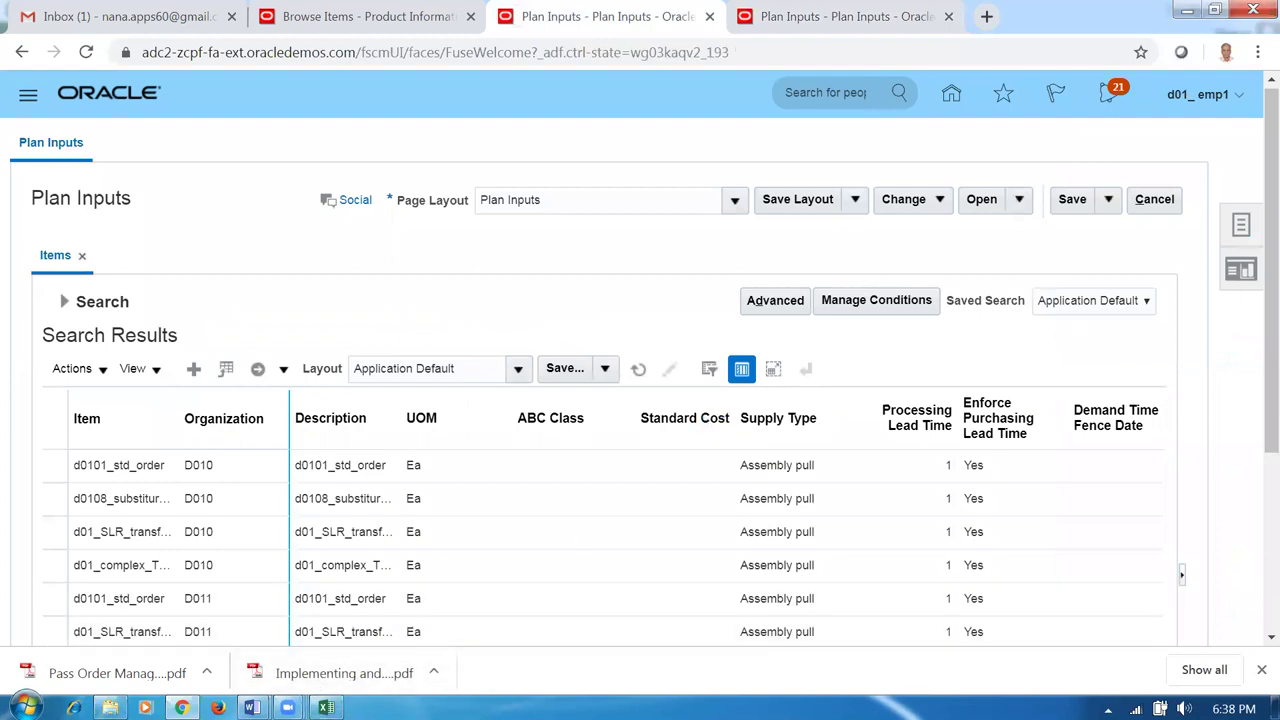
{"action": "left_click", "coordinate": [217, 707]}
In the 50_Fusion_Order_Management_Work_Sheet, select 'Accounts Receivable' in row 99 under Receivables Setups.
{"action": "mouse_move", "coordinate": [252, 707]}
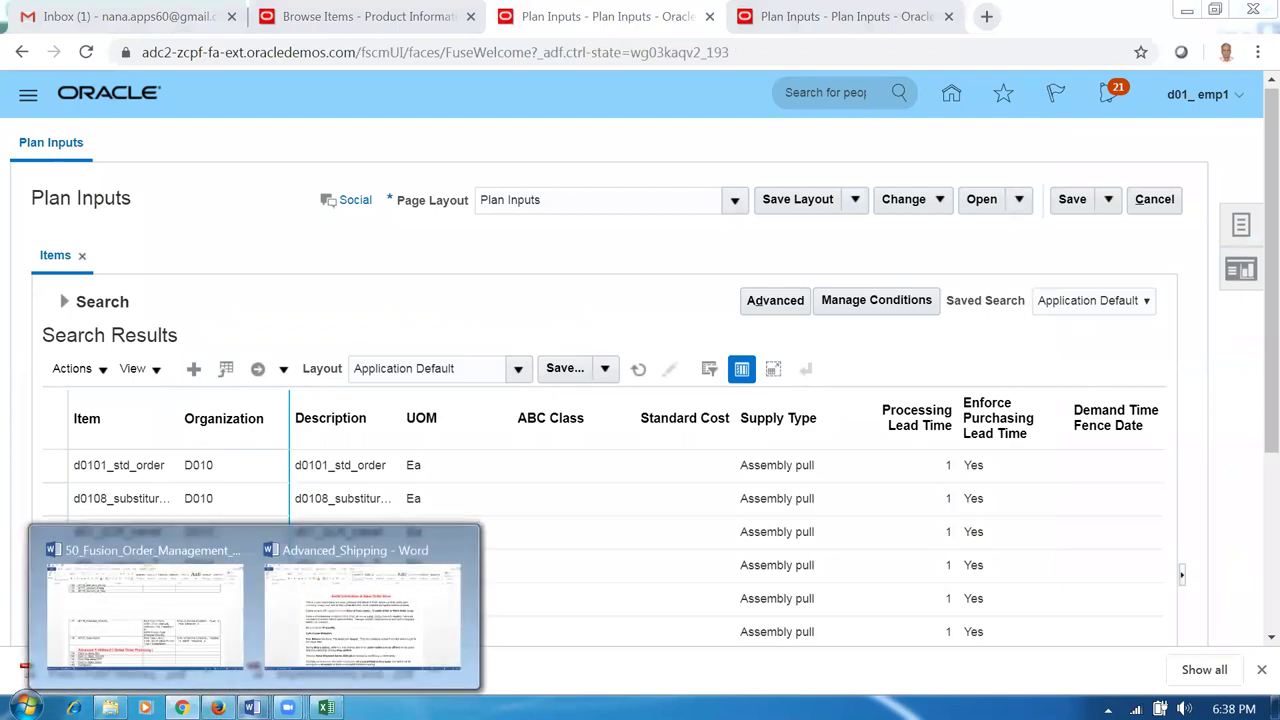
{"action": "left_click", "coordinate": [345, 650]}
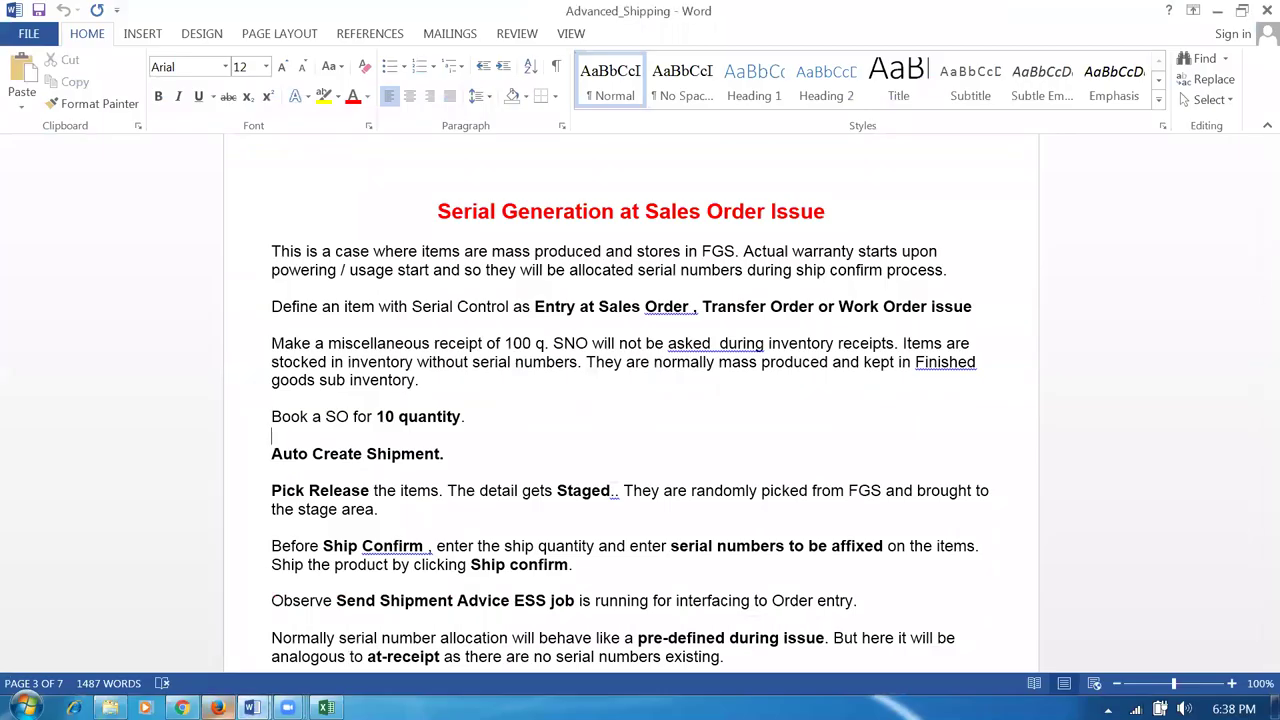
{"action": "mouse_move", "coordinate": [252, 707]}
{"action": "left_click", "coordinate": [176, 647]}
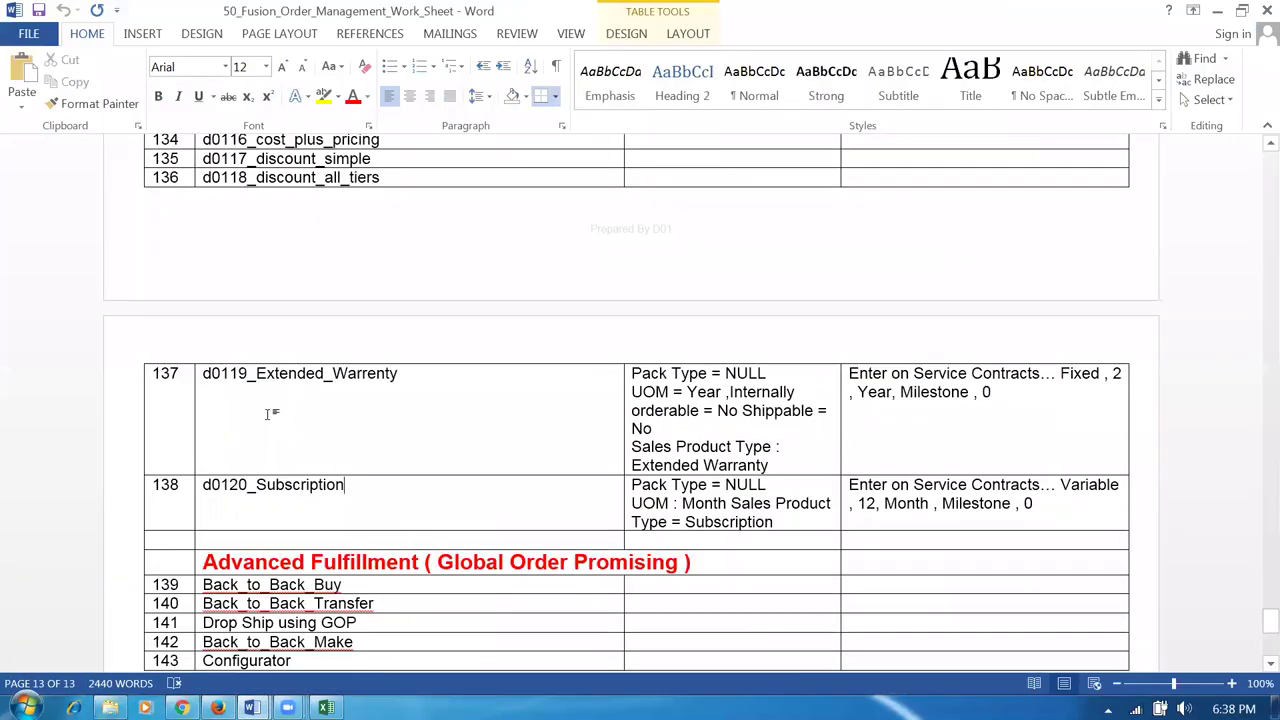
{"action": "scroll", "coordinate": [338, 420], "scroll_direction": "up", "scroll_amount": 20}
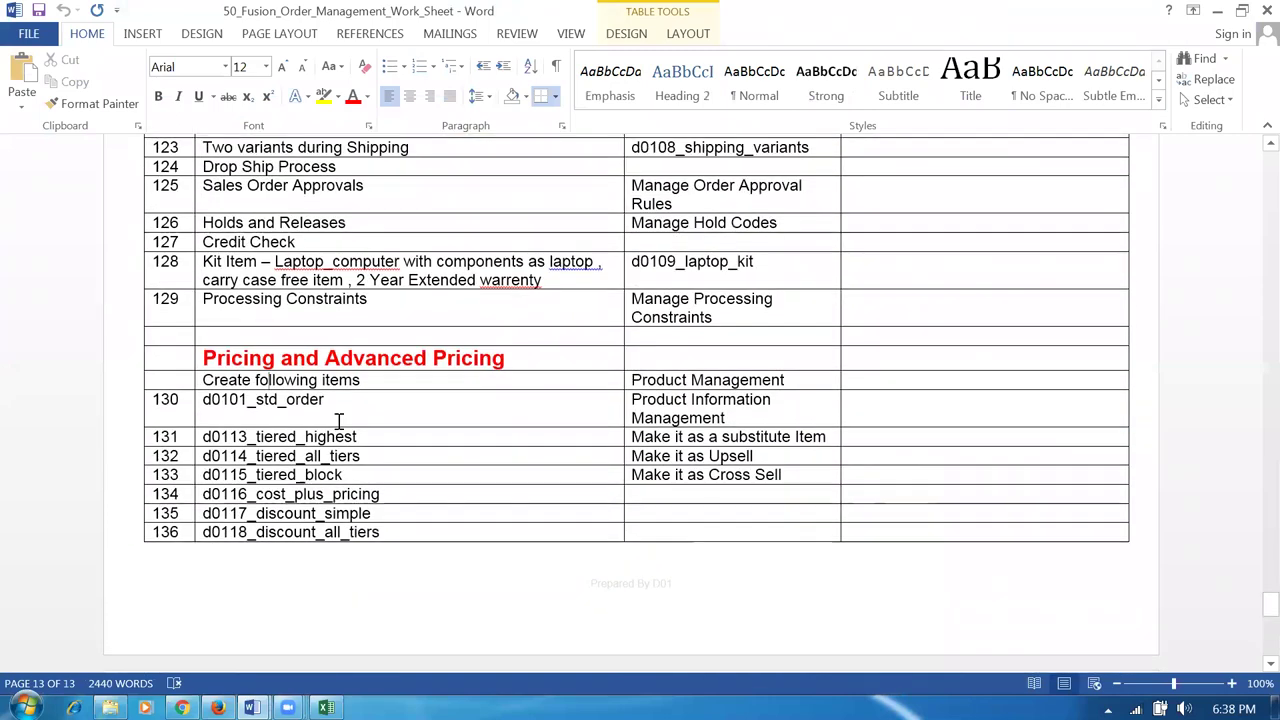
{"action": "scroll", "coordinate": [338, 420], "scroll_direction": "up", "scroll_amount": 15}
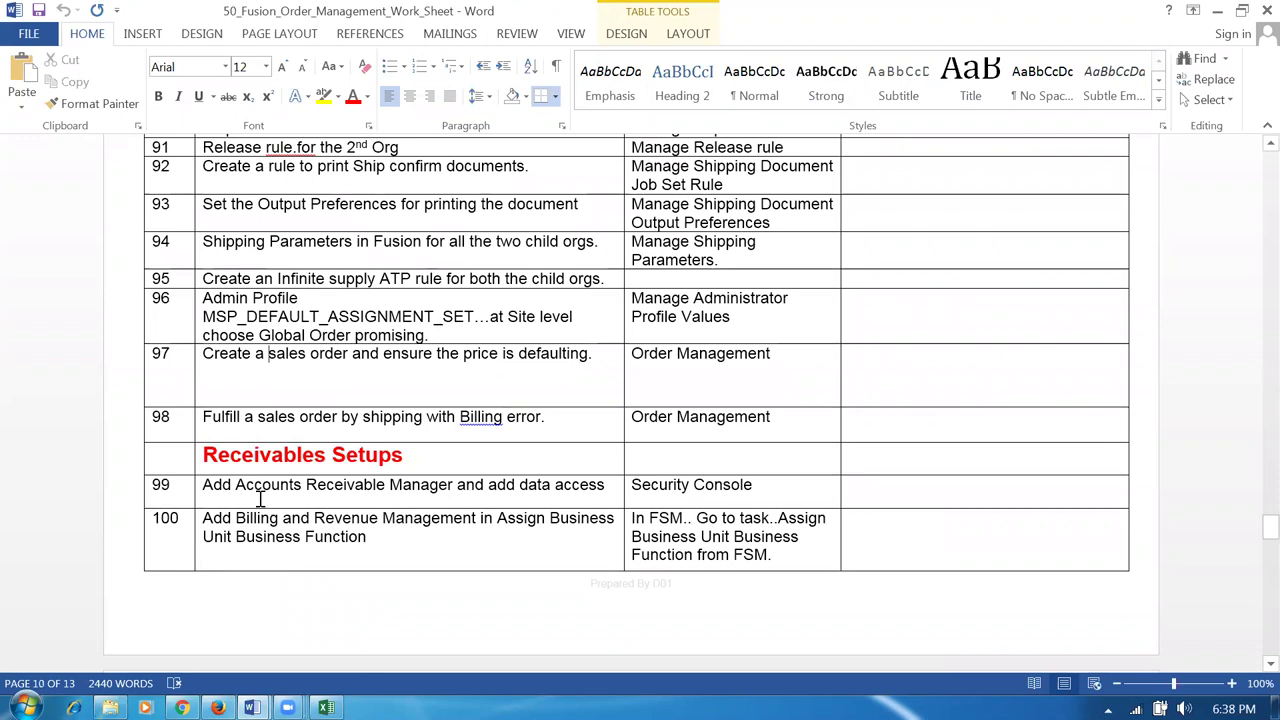
{"action": "scroll", "coordinate": [310, 535], "scroll_direction": "down", "scroll_amount": 2}
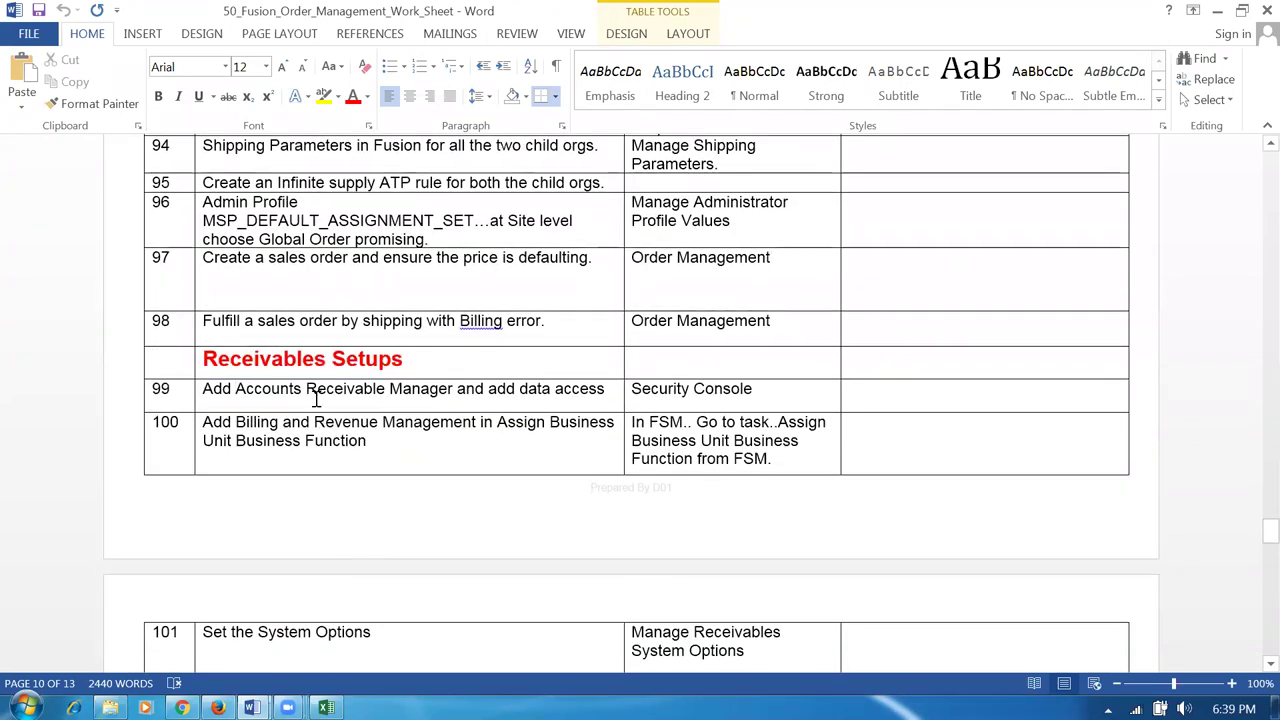
{"action": "left_click_drag", "start_coordinate": [368, 388], "coordinate": [421, 390]}
{"action": "left_click_drag", "start_coordinate": [234, 390], "coordinate": [388, 390]}
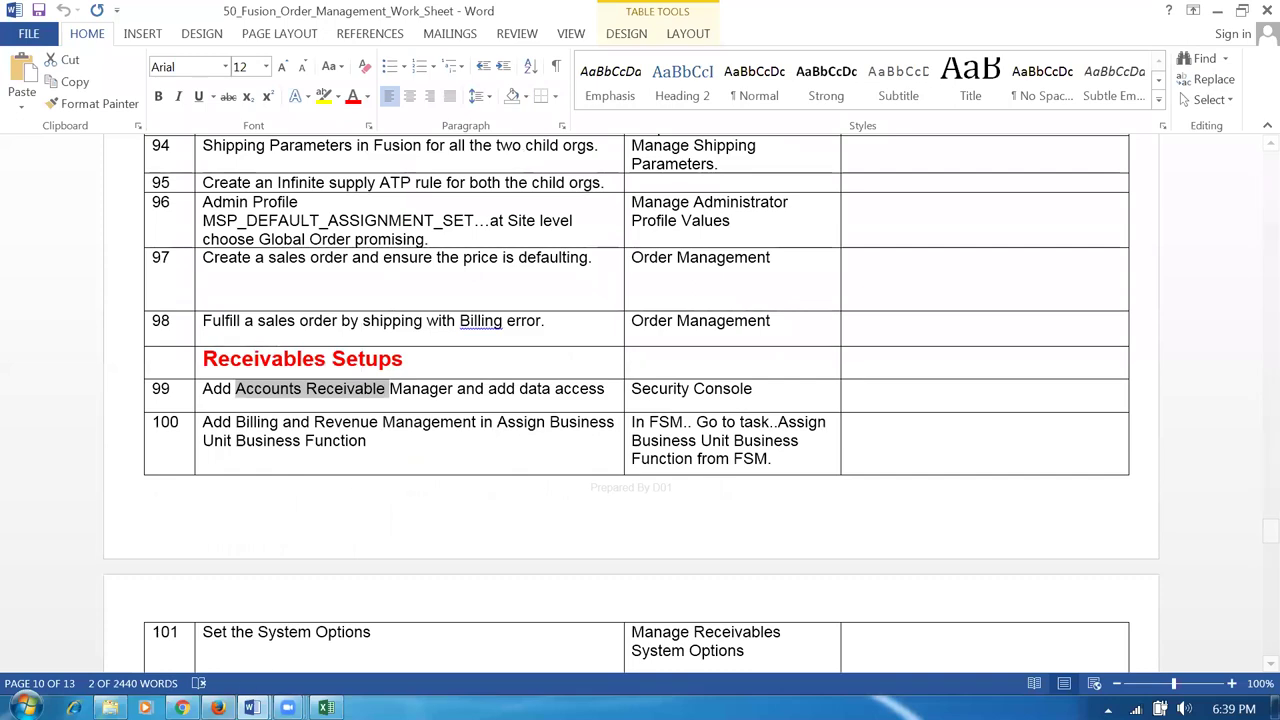
{"action": "left_click", "coordinate": [181, 707]}
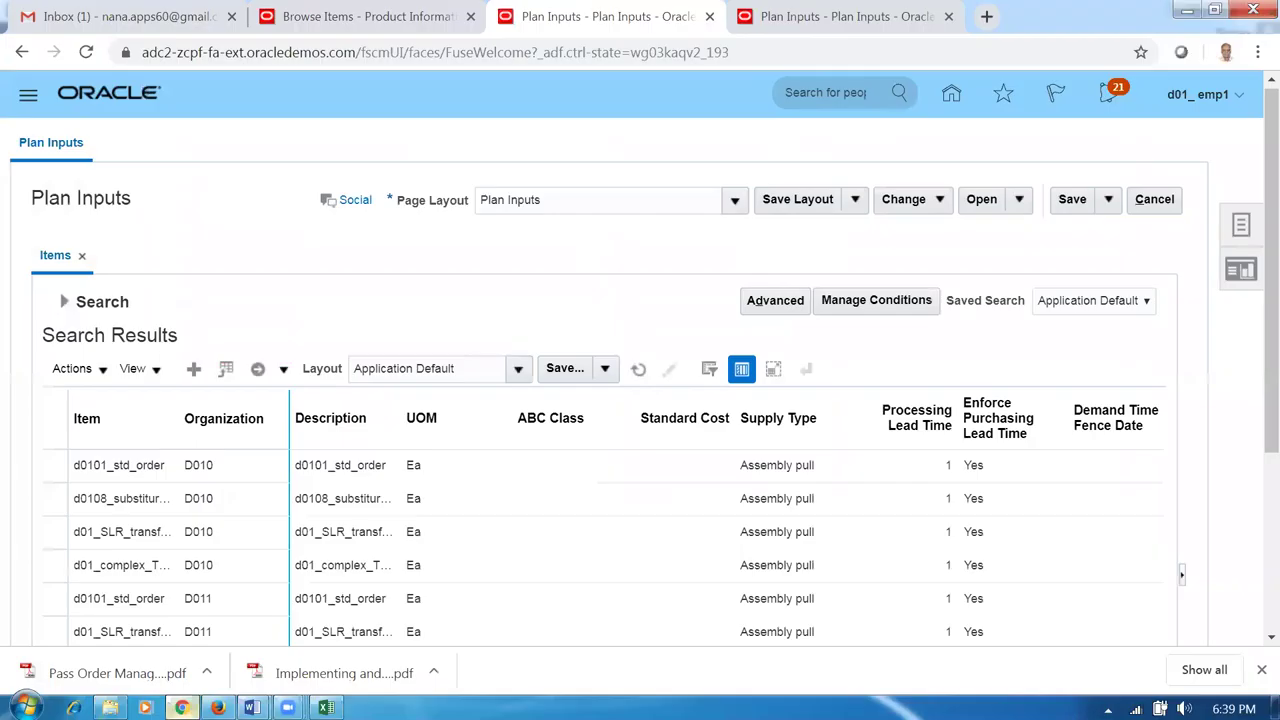
Leave Plan Inputs and open the Security Console's User Accounts page.
{"action": "left_click", "coordinate": [1152, 204]}
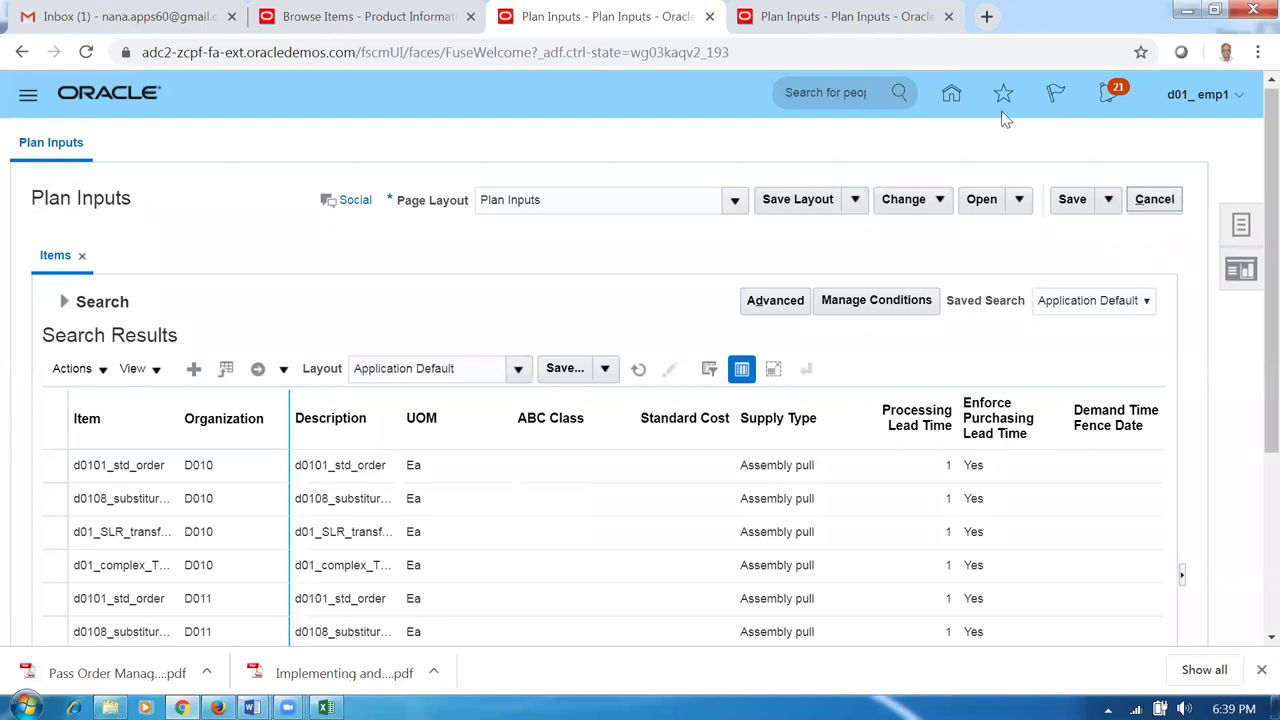
{"action": "left_click", "coordinate": [951, 97]}
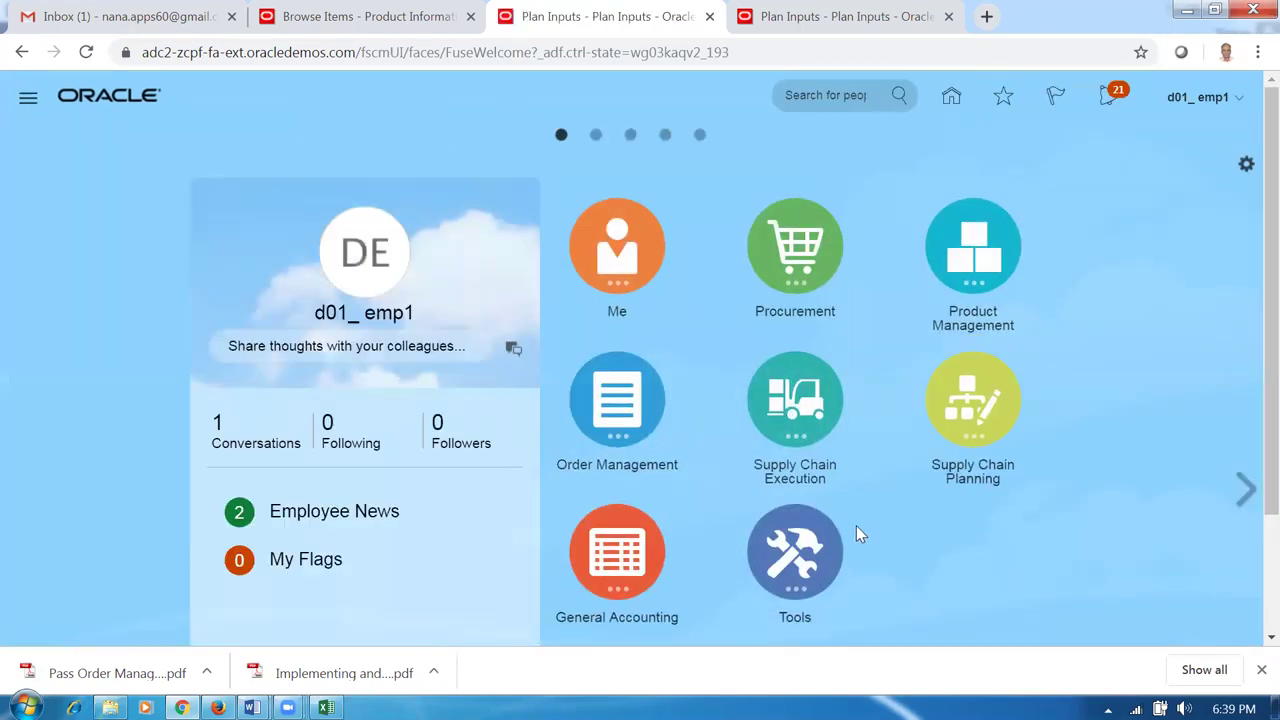
{"action": "scroll", "coordinate": [870, 560], "scroll_direction": "down", "scroll_amount": 3}
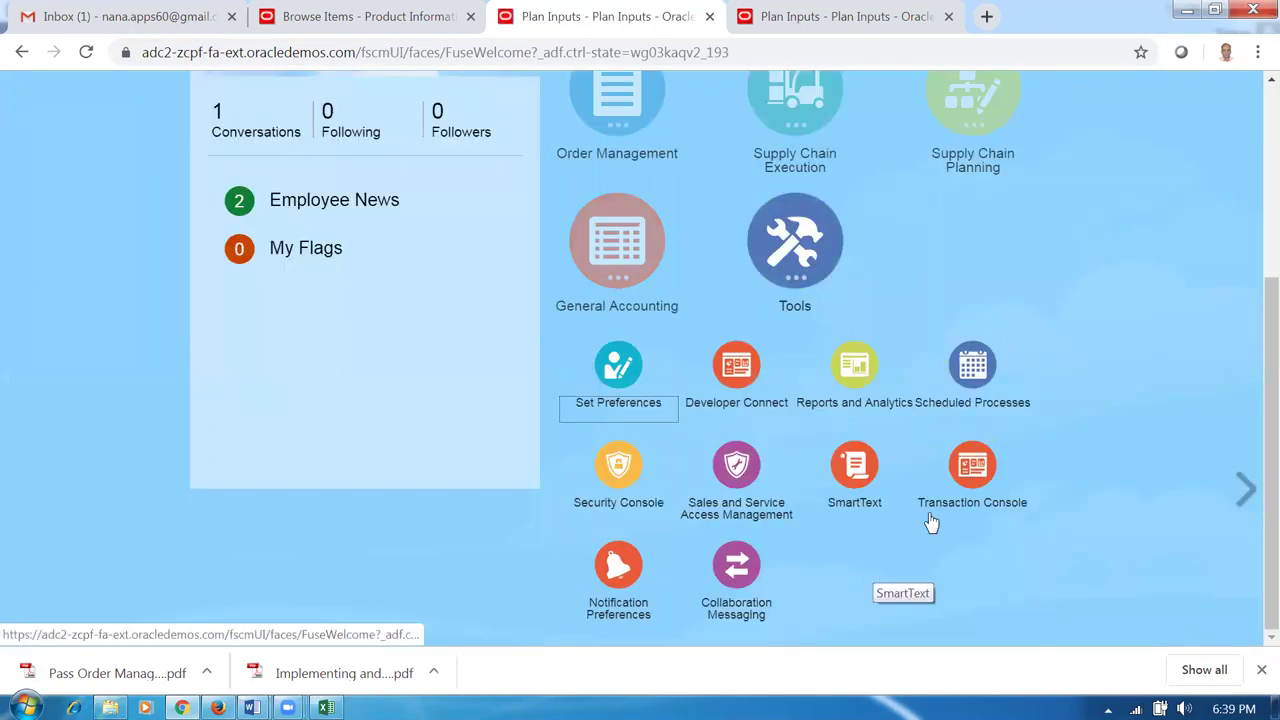
{"action": "left_click", "coordinate": [600, 510]}
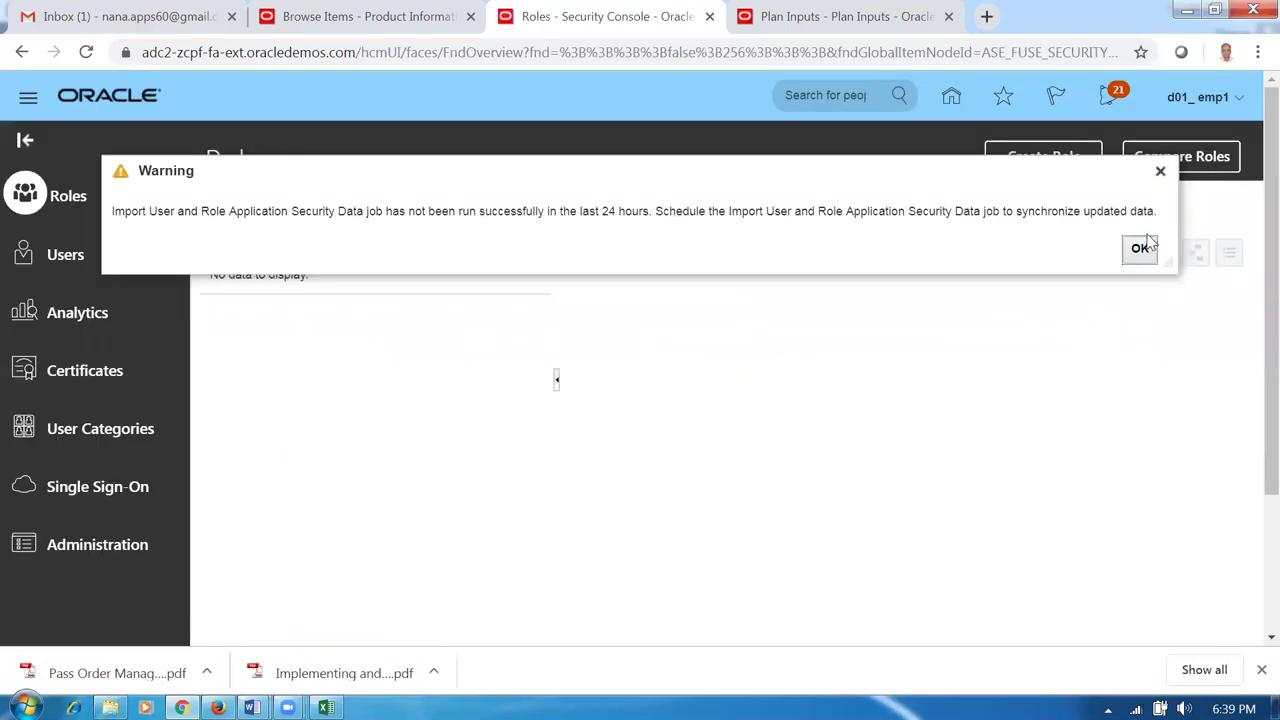
{"action": "left_click", "coordinate": [1140, 248]}
{"action": "left_click", "coordinate": [65, 258]}
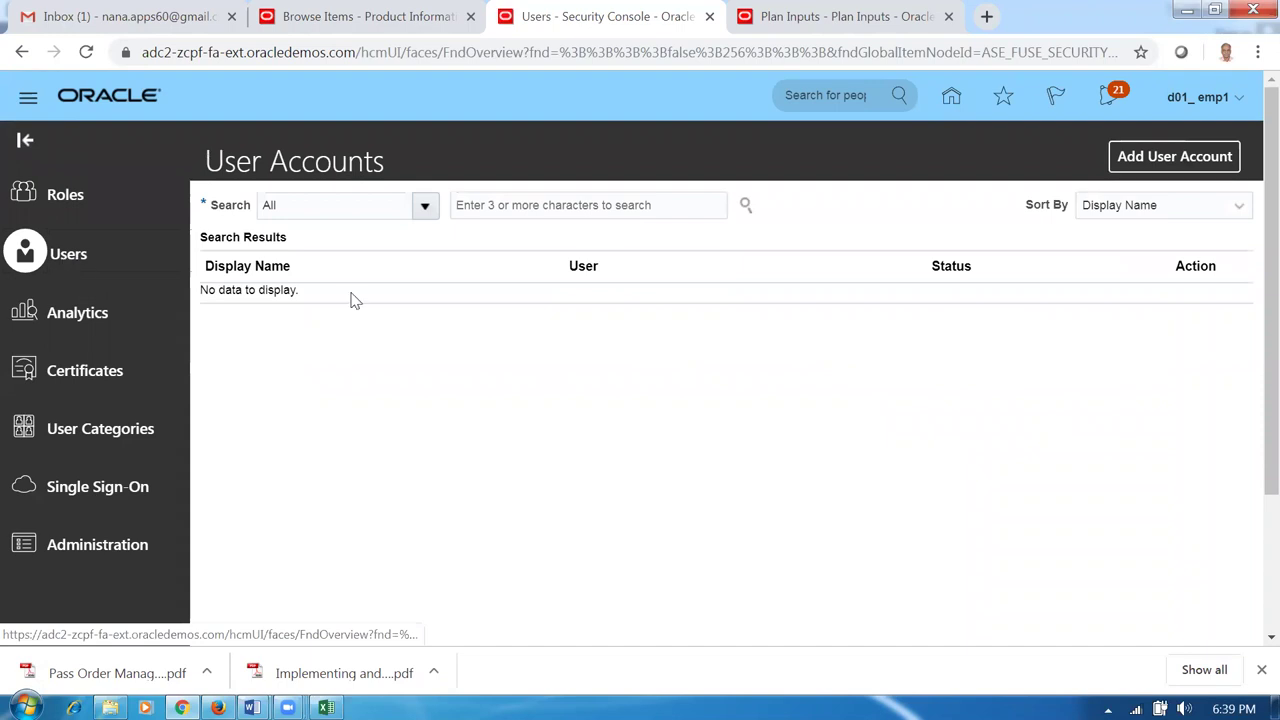
Search user accounts for d01 and open the found employee account for editing.
{"action": "left_click", "coordinate": [503, 203]}
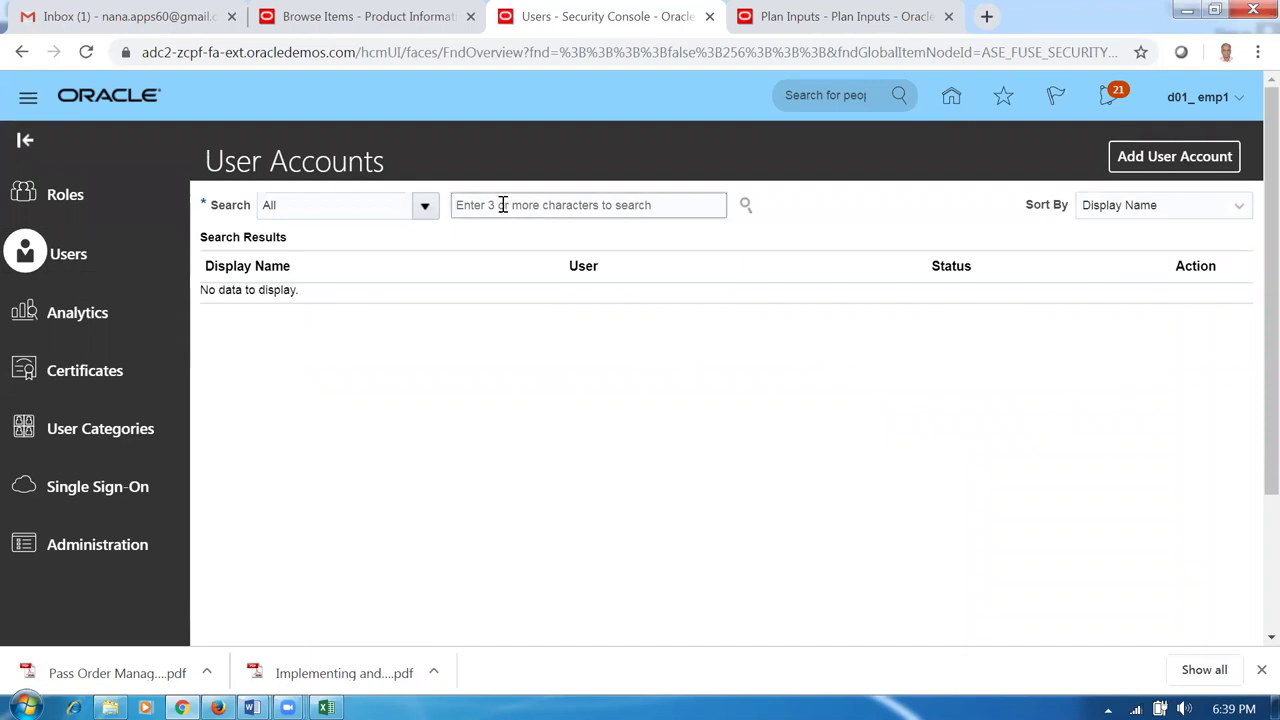
{"action": "type", "text": "d"}
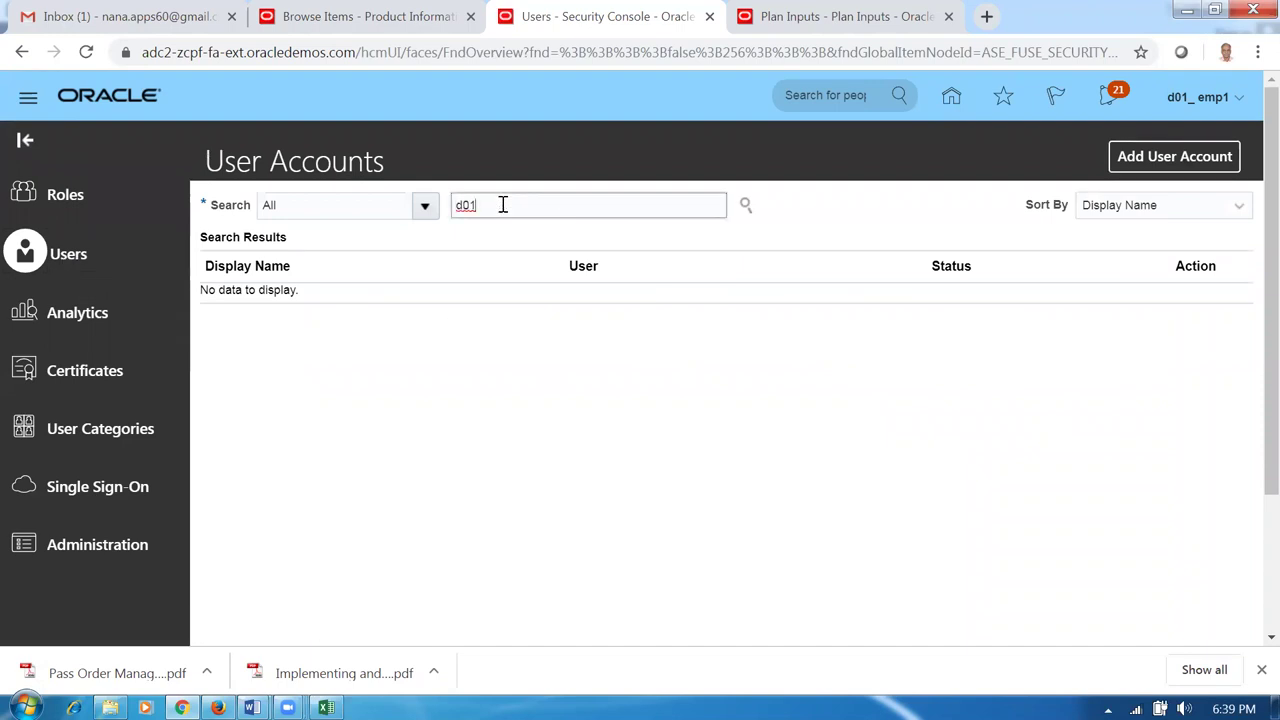
{"action": "type", "text": "01"}
{"action": "key", "text": "Return"}
{"action": "left_click", "coordinate": [232, 318]}
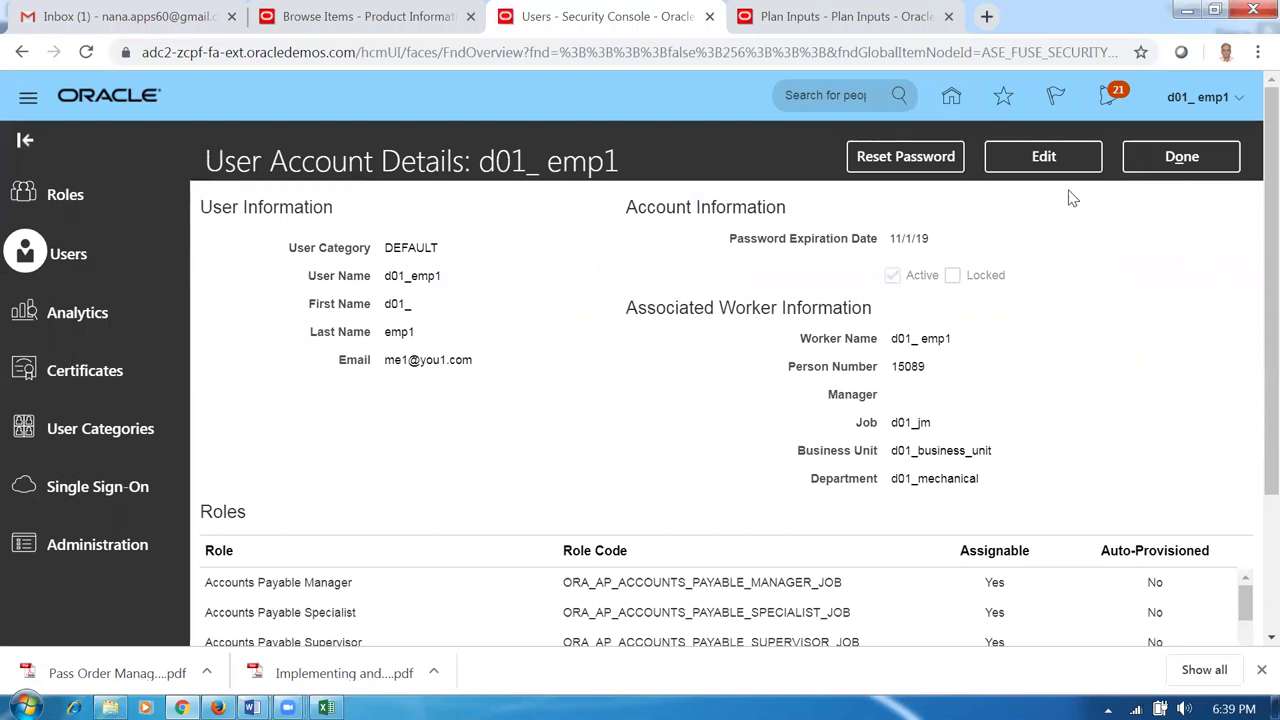
{"action": "left_click", "coordinate": [1063, 165]}
Add the Accounts Receivable Manager role to the user account and save it.
{"action": "left_click", "coordinate": [1046, 612]}
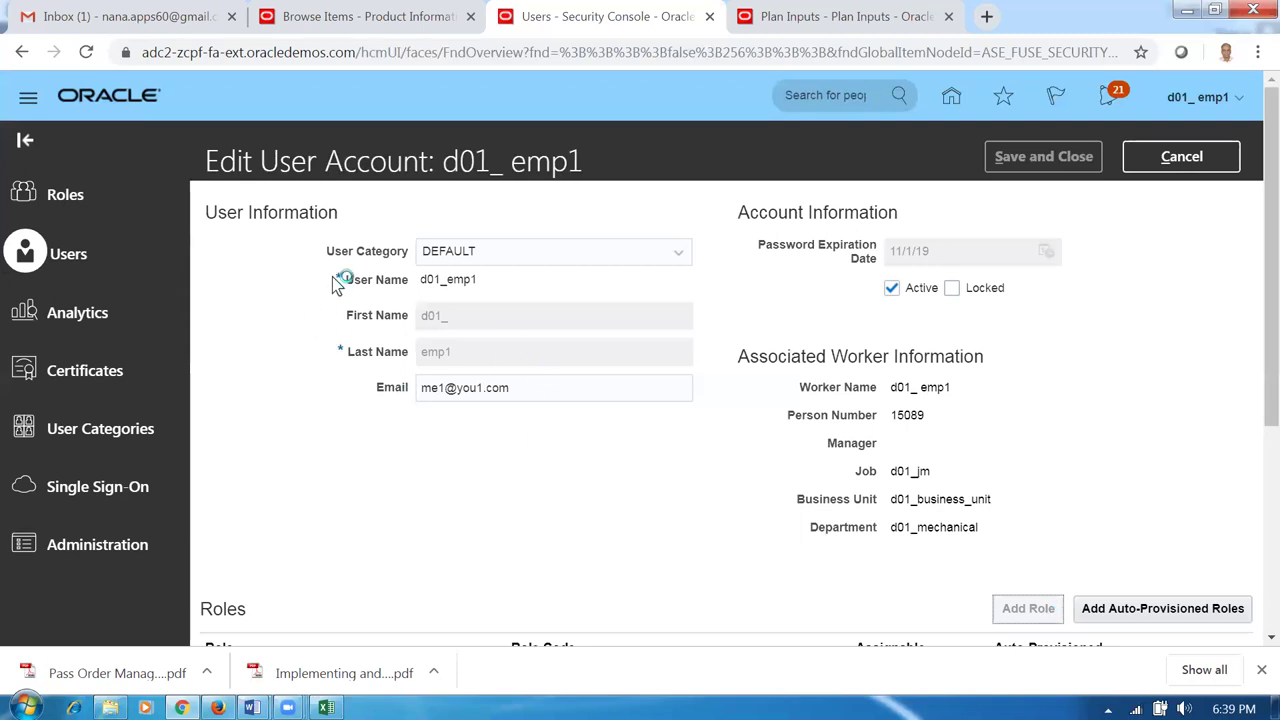
{"action": "type", "text": "accounts re"}
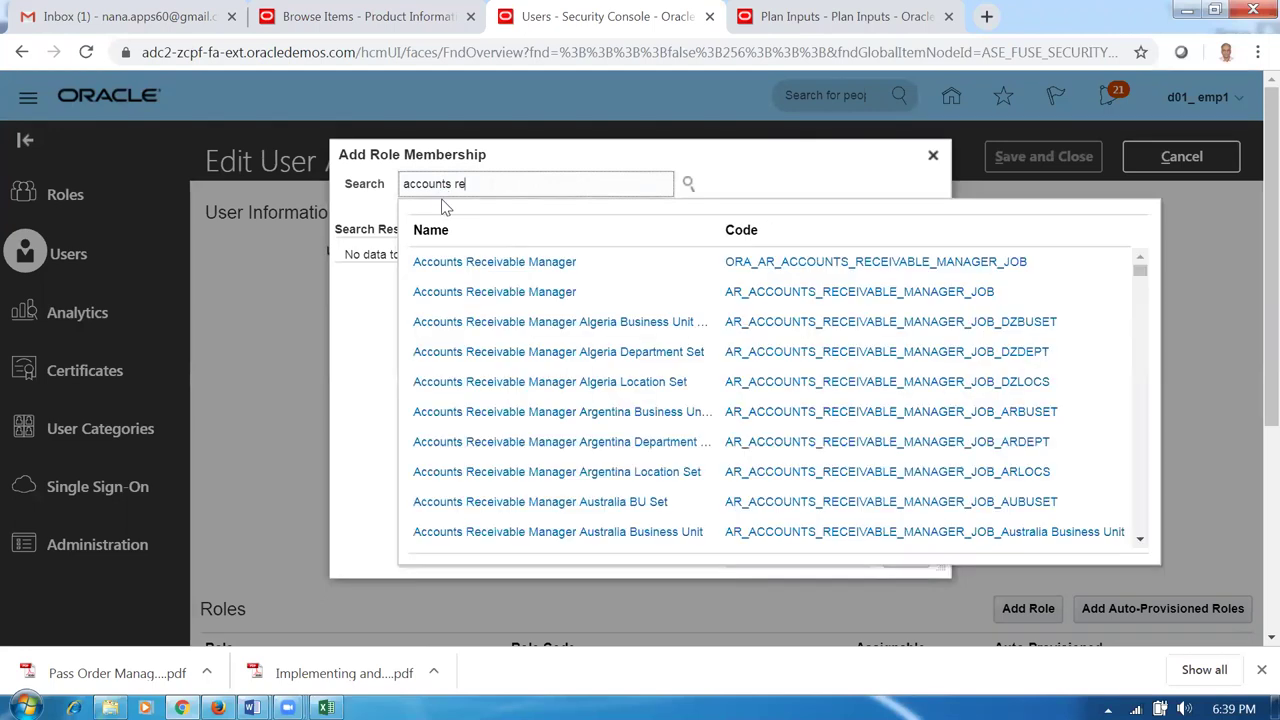
{"action": "left_click", "coordinate": [681, 266]}
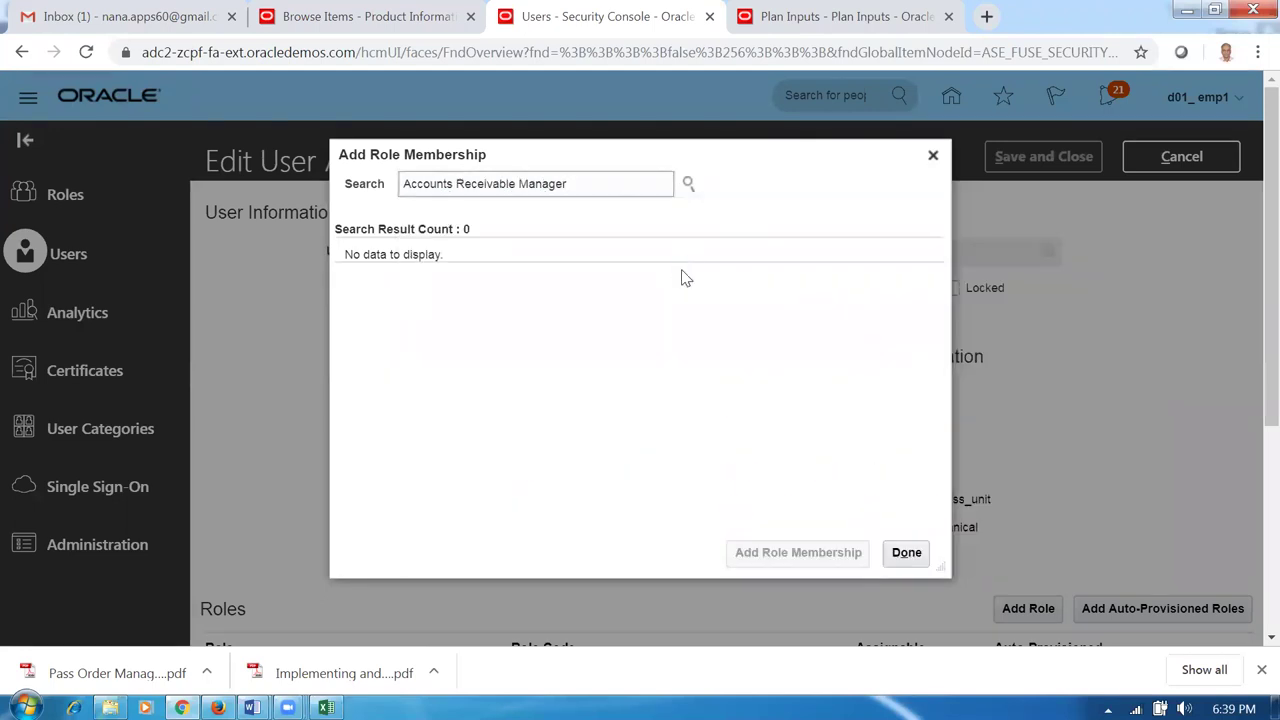
{"action": "left_click", "coordinate": [779, 292]}
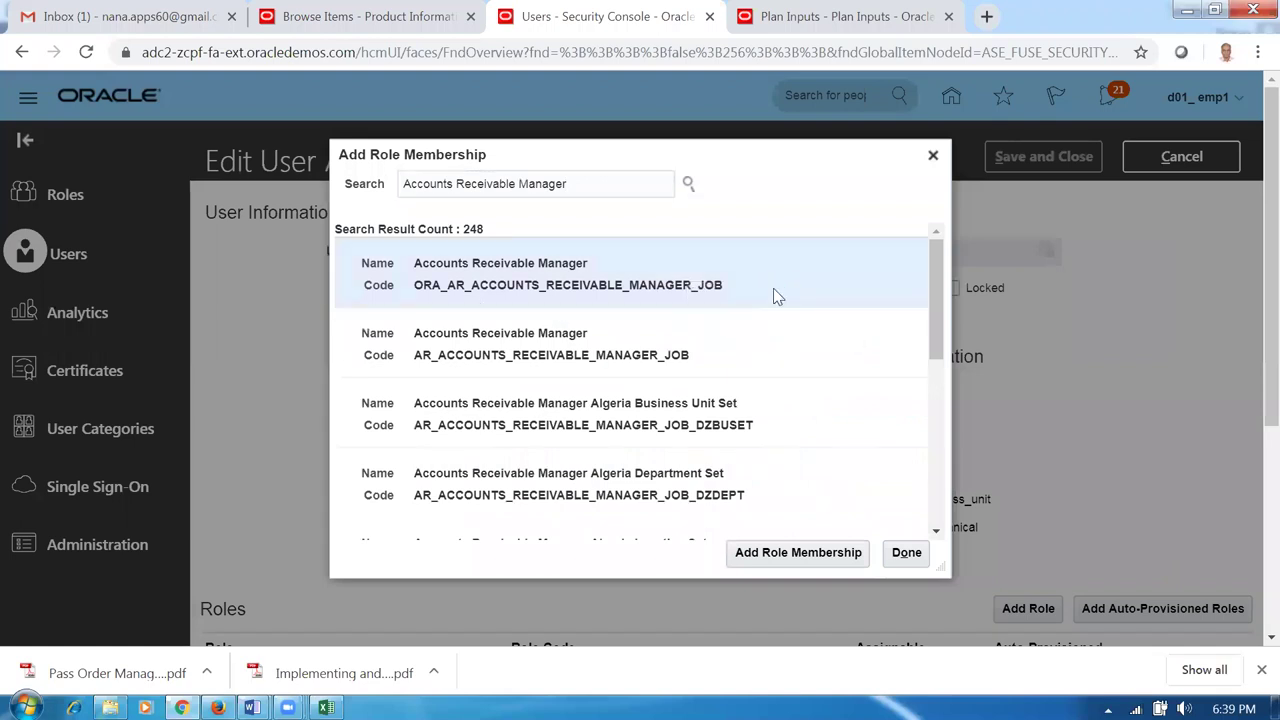
{"action": "left_click", "coordinate": [798, 553]}
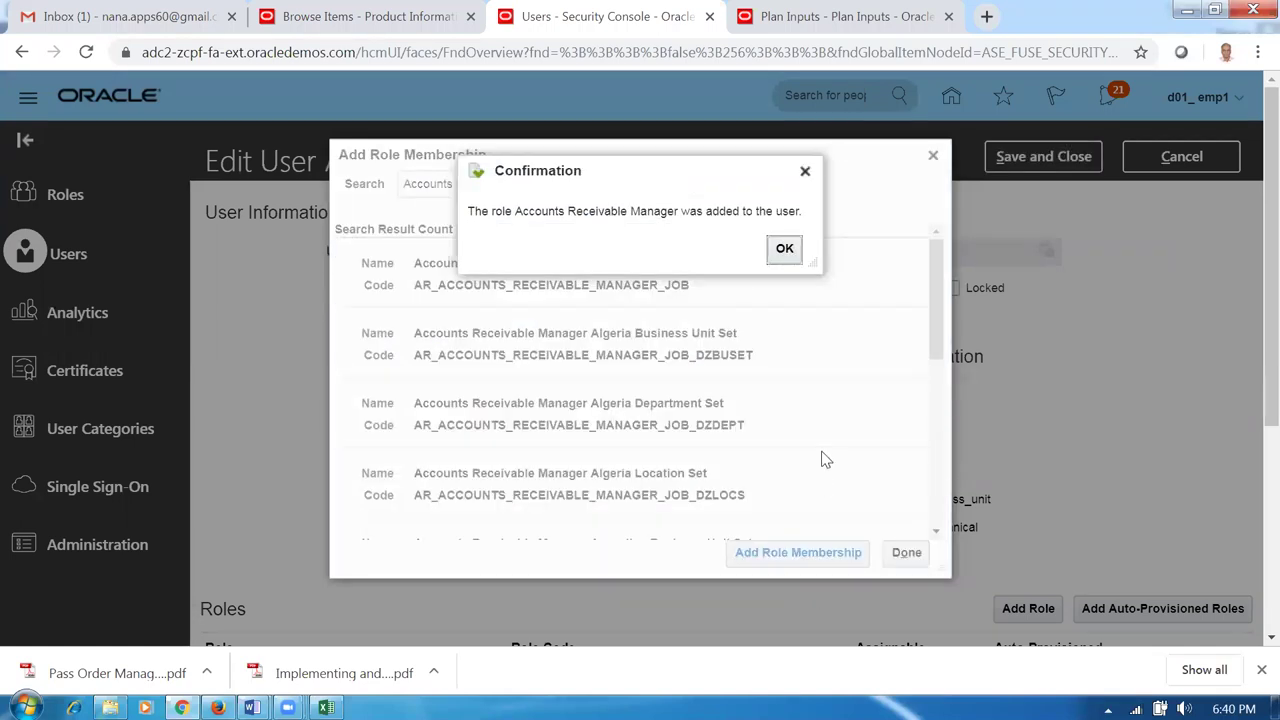
{"action": "left_click", "coordinate": [790, 254]}
{"action": "left_click", "coordinate": [910, 556]}
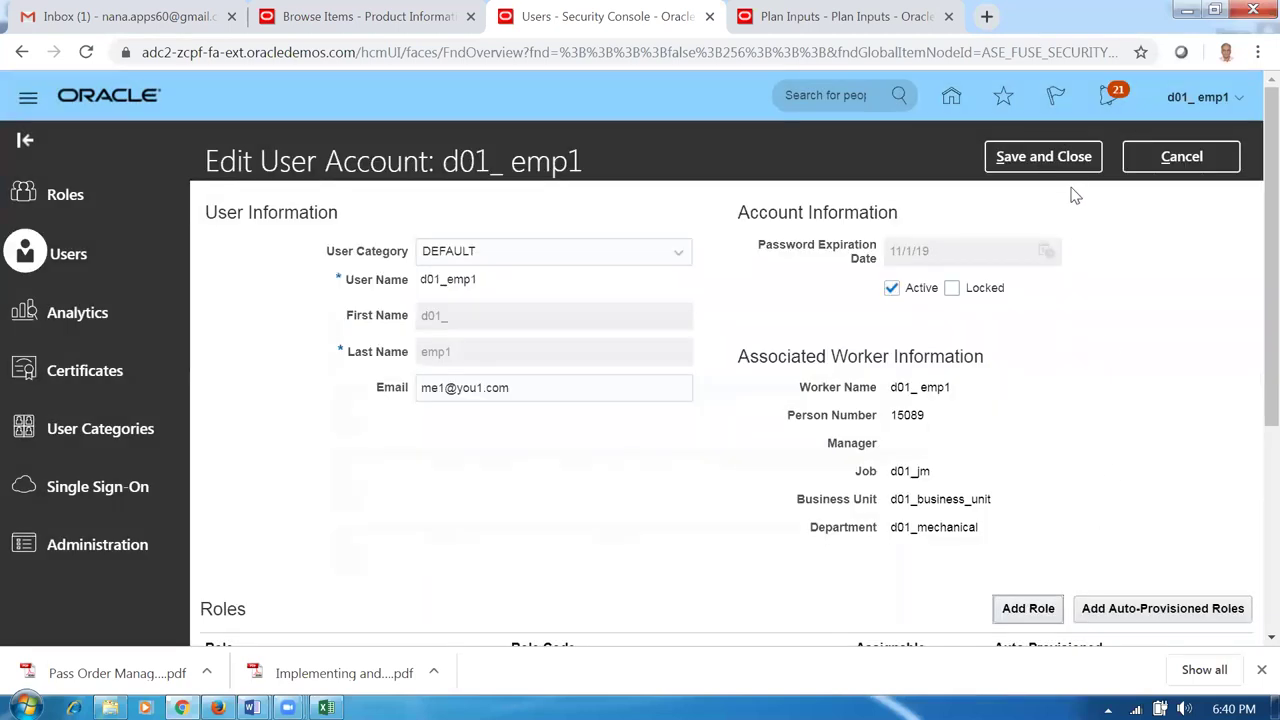
{"action": "left_click", "coordinate": [1068, 157]}
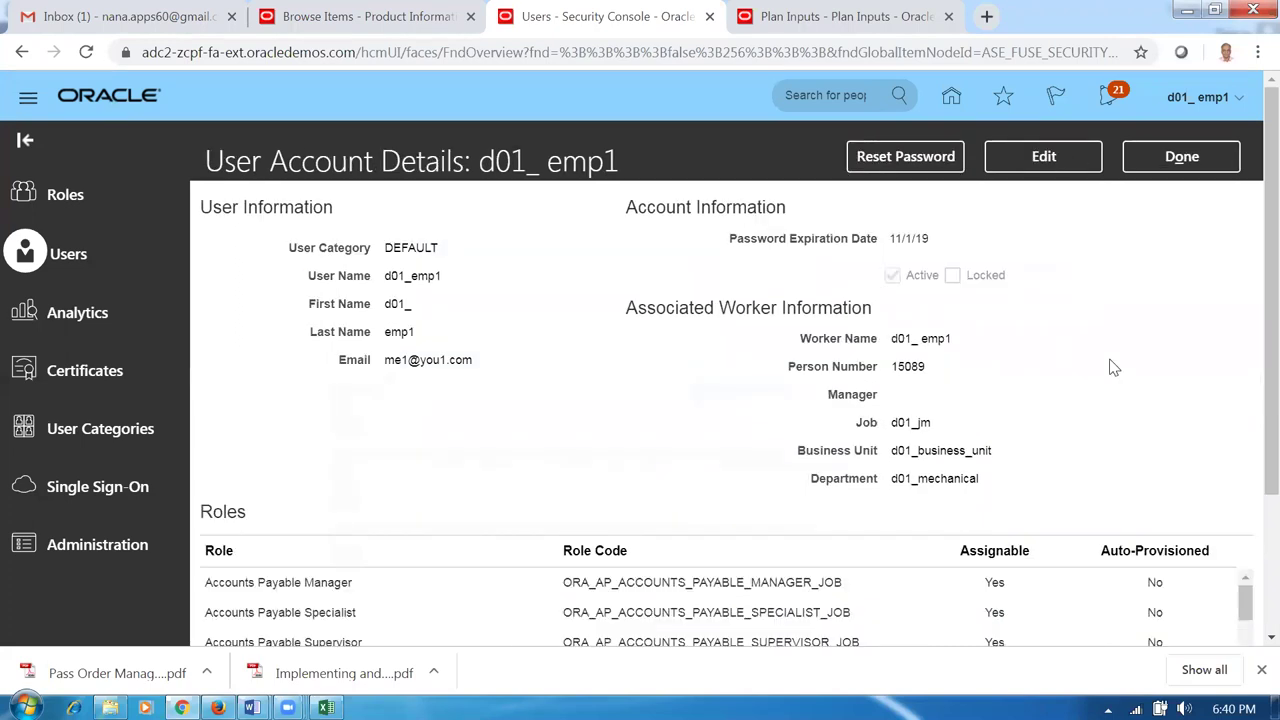
{"action": "key", "text": "alt+Tab"}
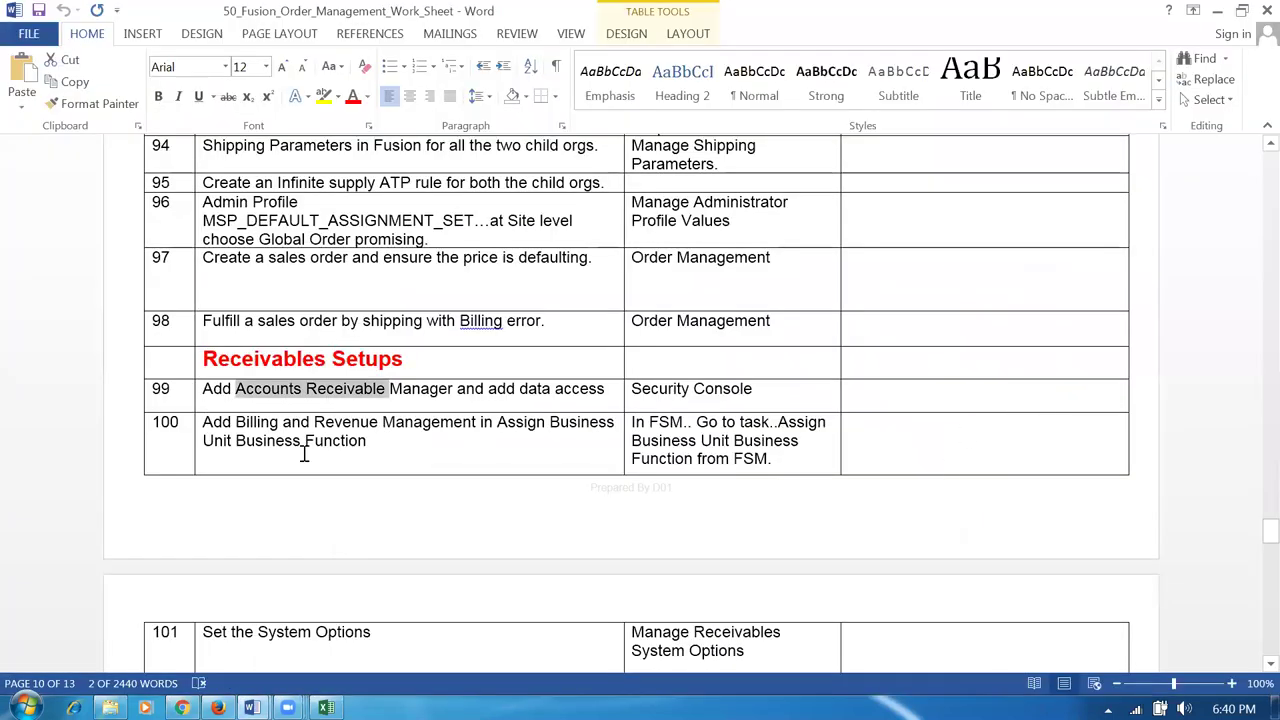
Review row 100's Billing and Revenue and FSM tasks, then close the account details.
{"action": "left_click_drag", "start_coordinate": [252, 424], "coordinate": [392, 447]}
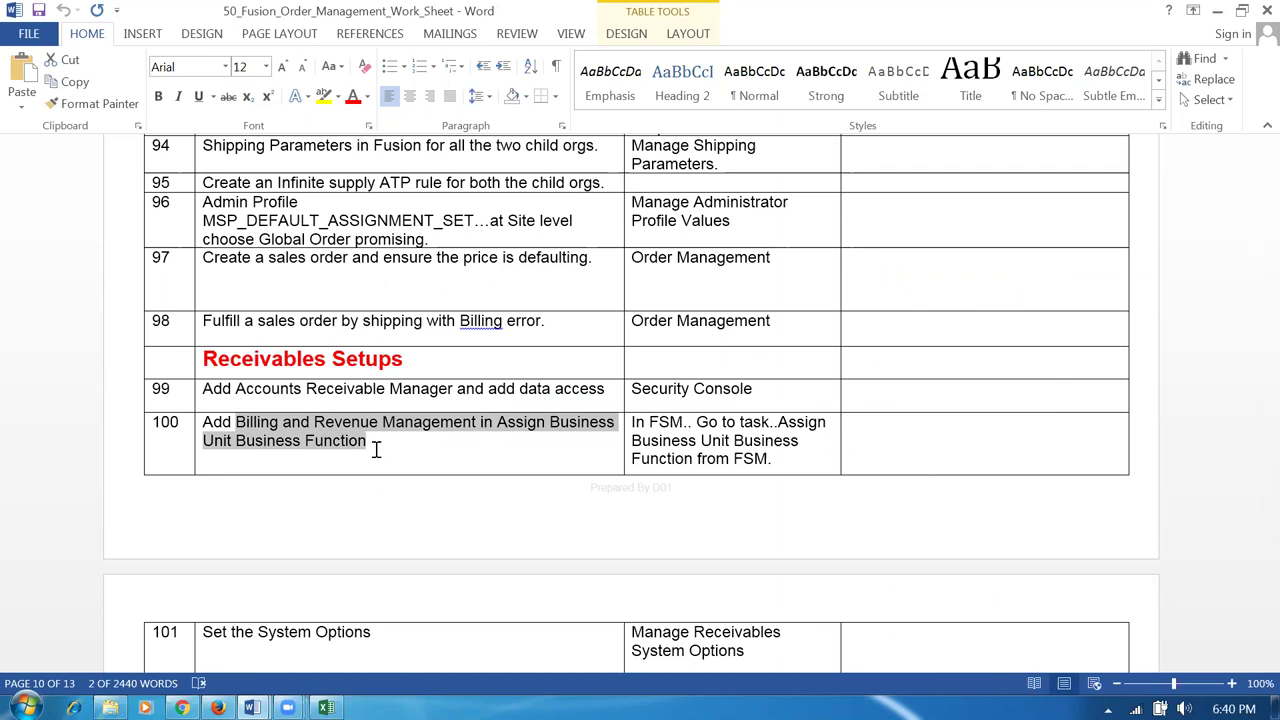
{"action": "left_click_drag", "start_coordinate": [777, 422], "coordinate": [785, 483]}
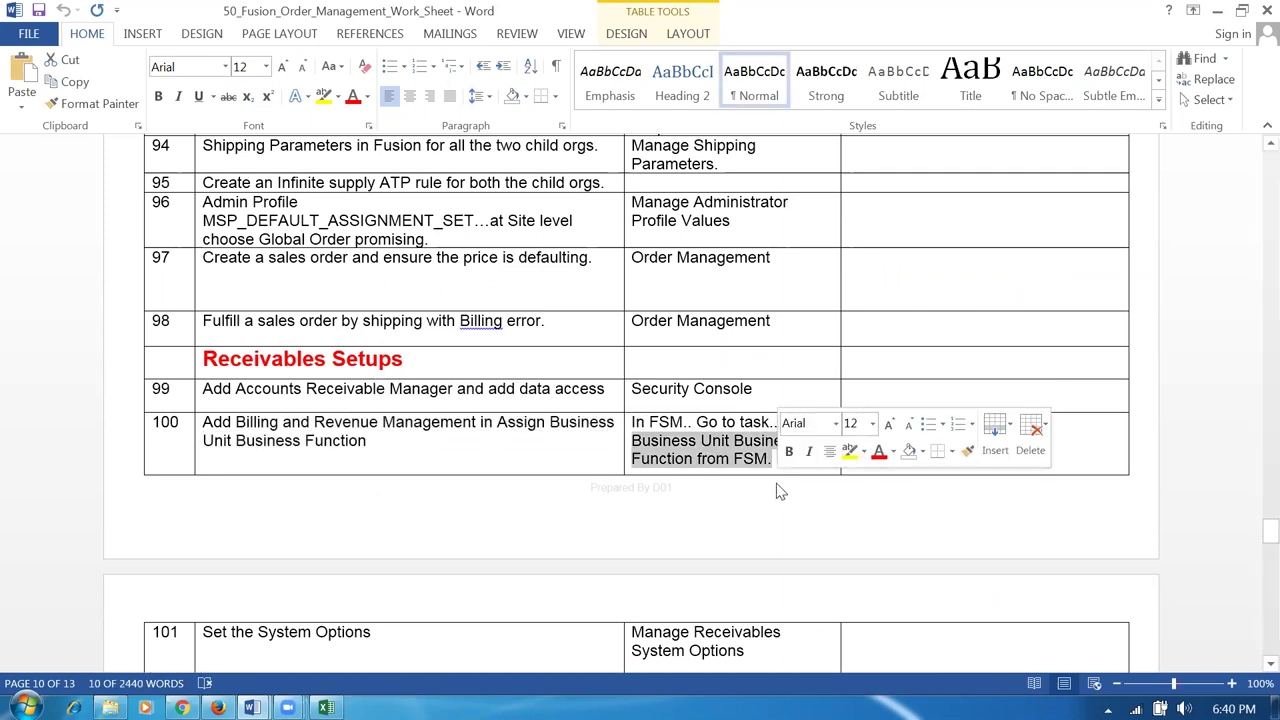
{"action": "key", "text": "alt+Tab"}
{"action": "left_click", "coordinate": [1182, 160]}
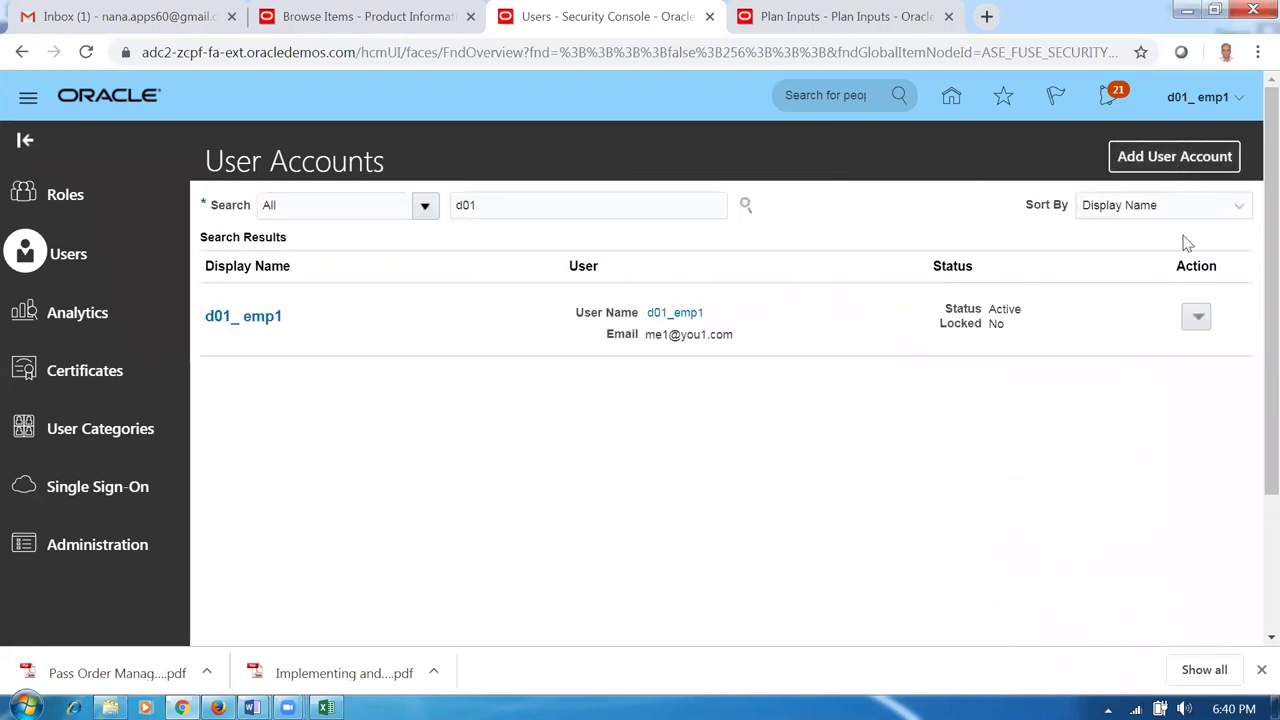
In Setup and Maintenance for Financials, search tasks for 'assign%busi%busi%'.
{"action": "left_click", "coordinate": [1178, 98]}
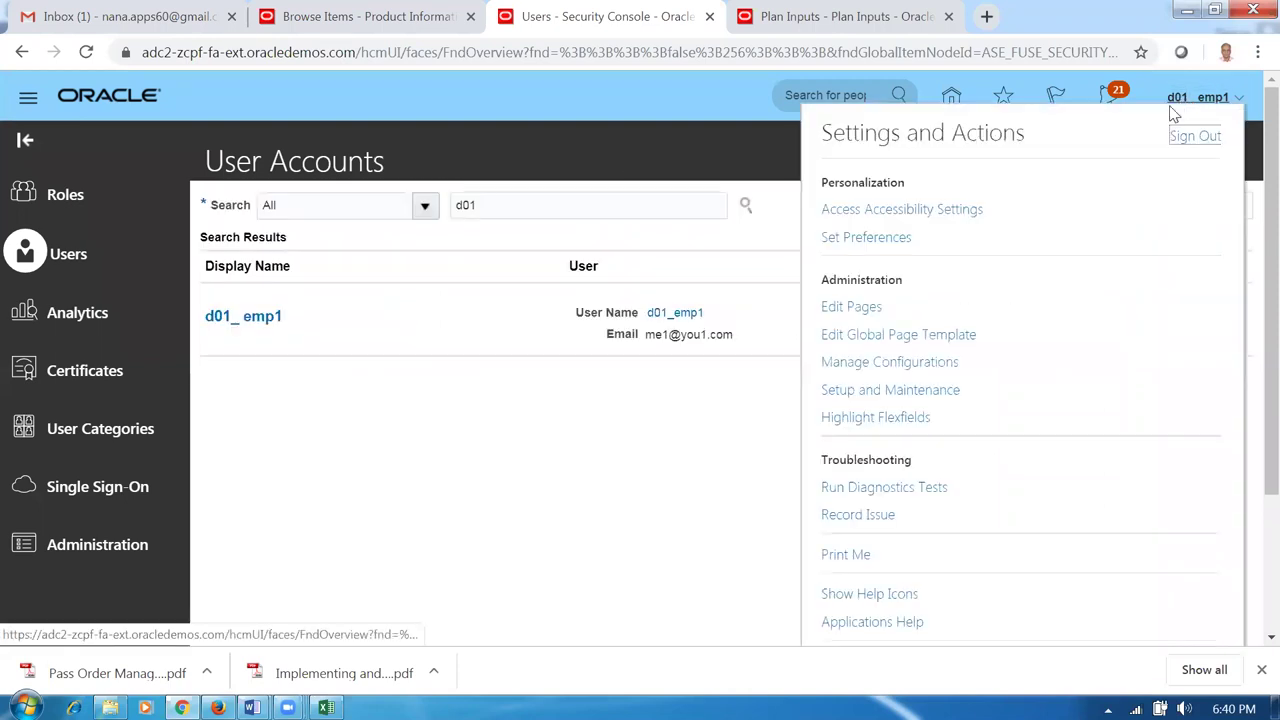
{"action": "left_click", "coordinate": [903, 389]}
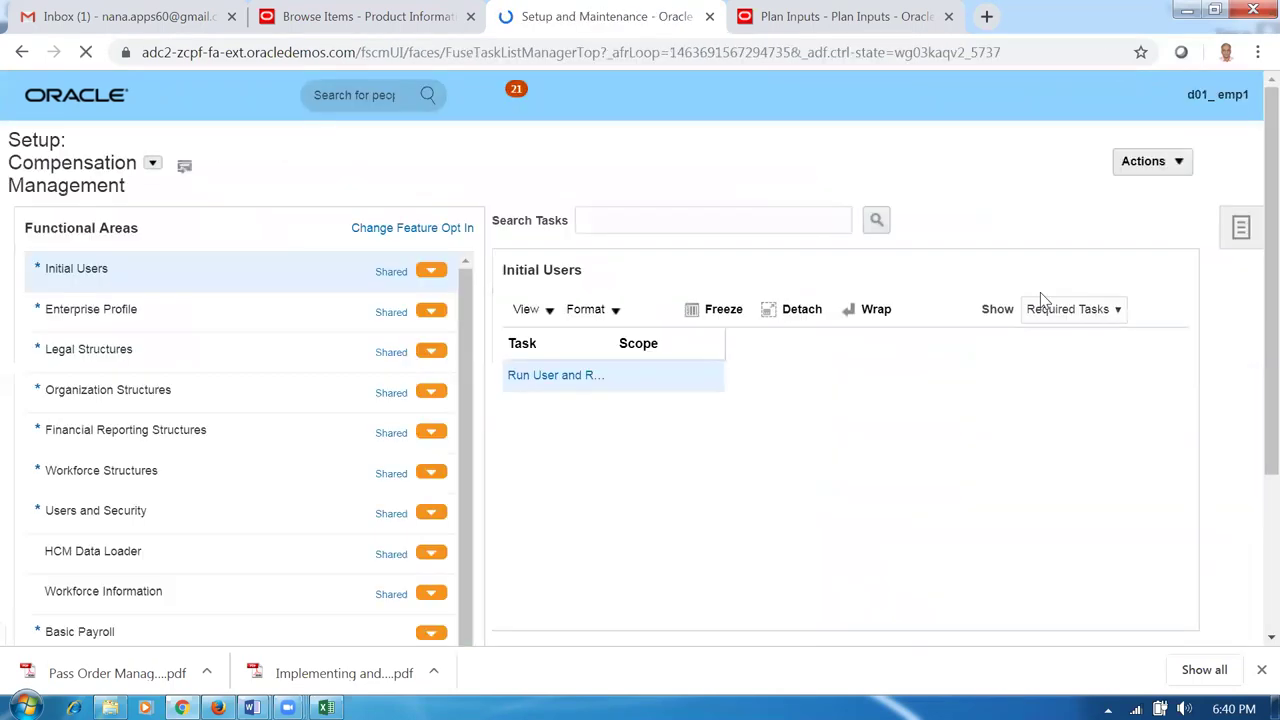
{"action": "left_click", "coordinate": [340, 148]}
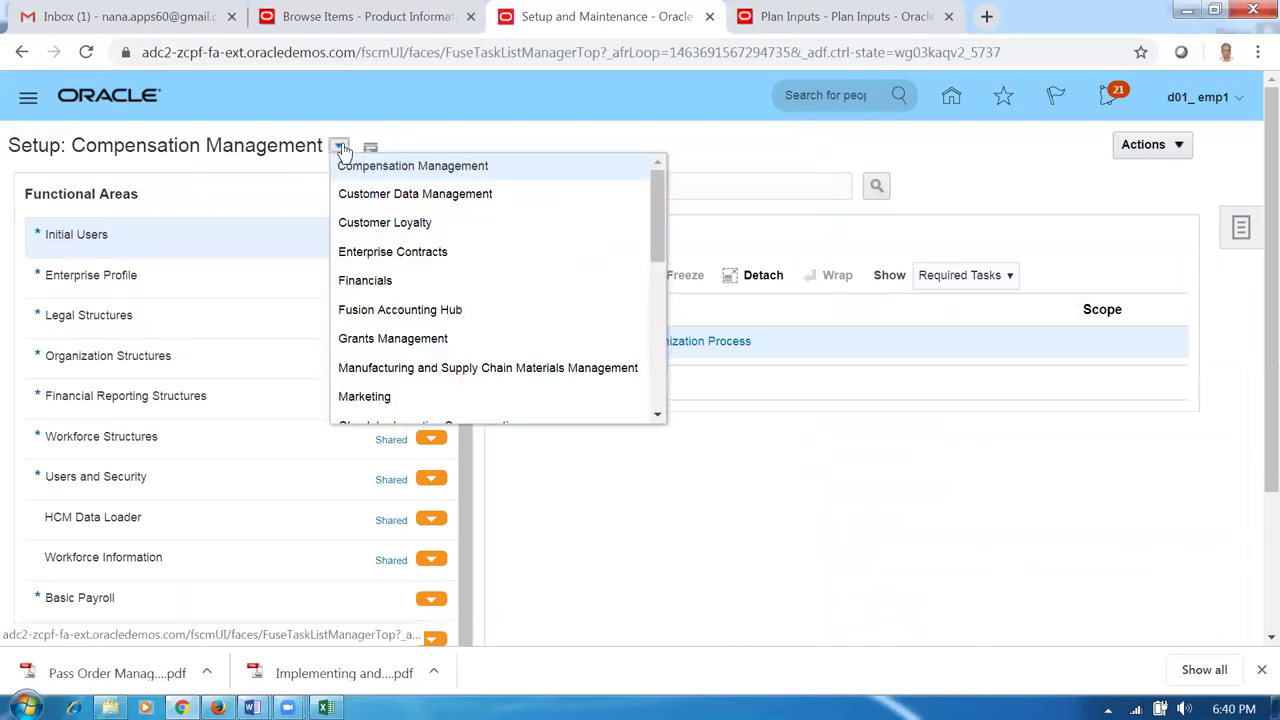
{"action": "left_click", "coordinate": [366, 280]}
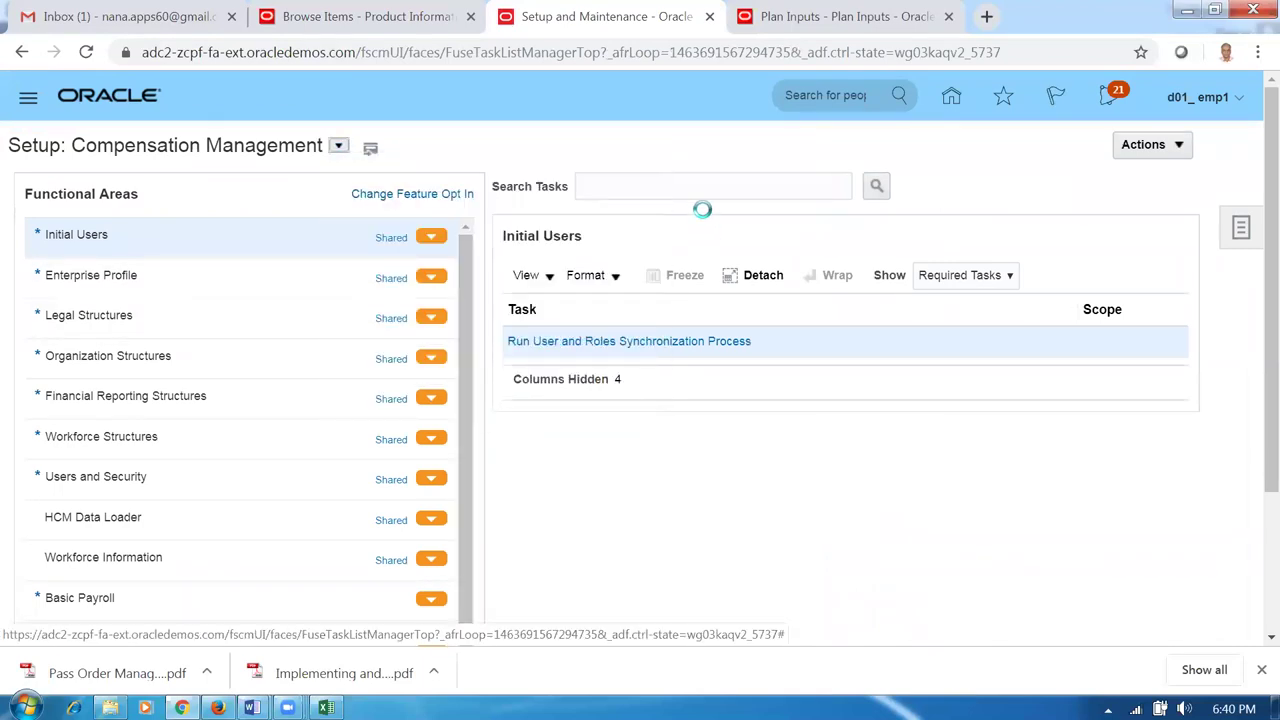
{"action": "left_click", "coordinate": [697, 205]}
{"action": "type", "text": "assign%bu"}
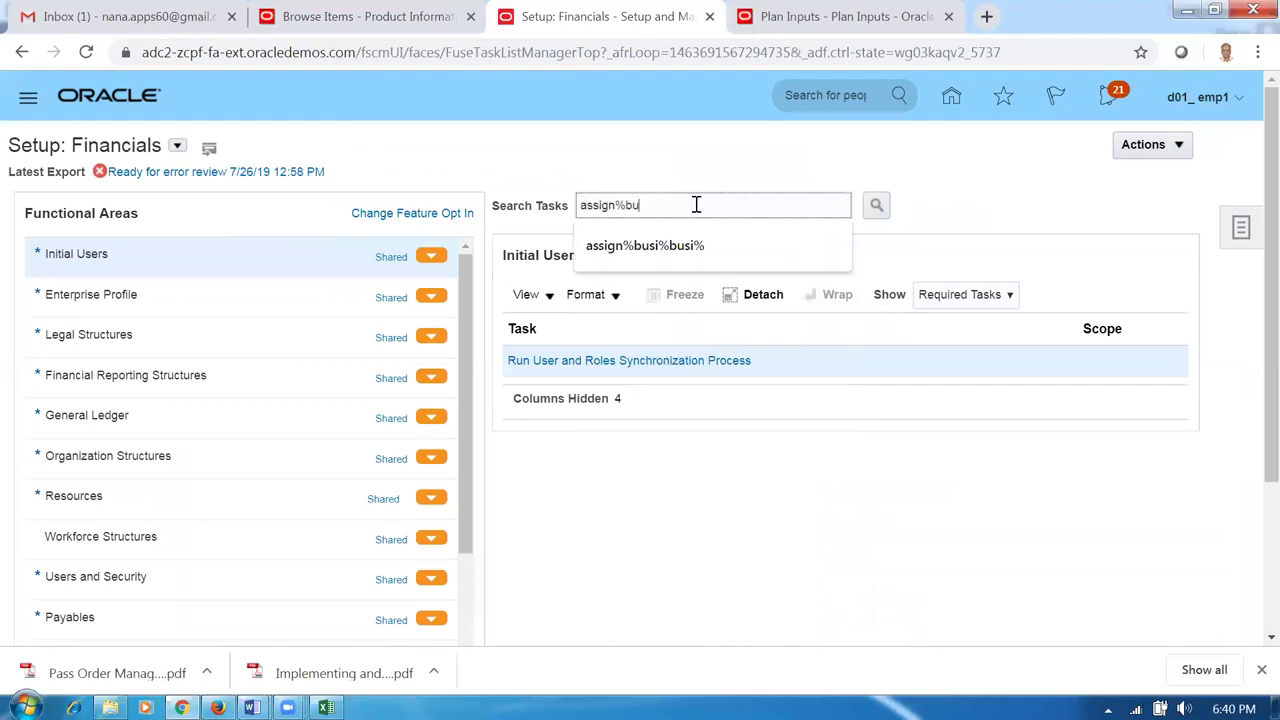
{"action": "type", "text": "si%busi%"}
{"action": "key", "text": "Return"}
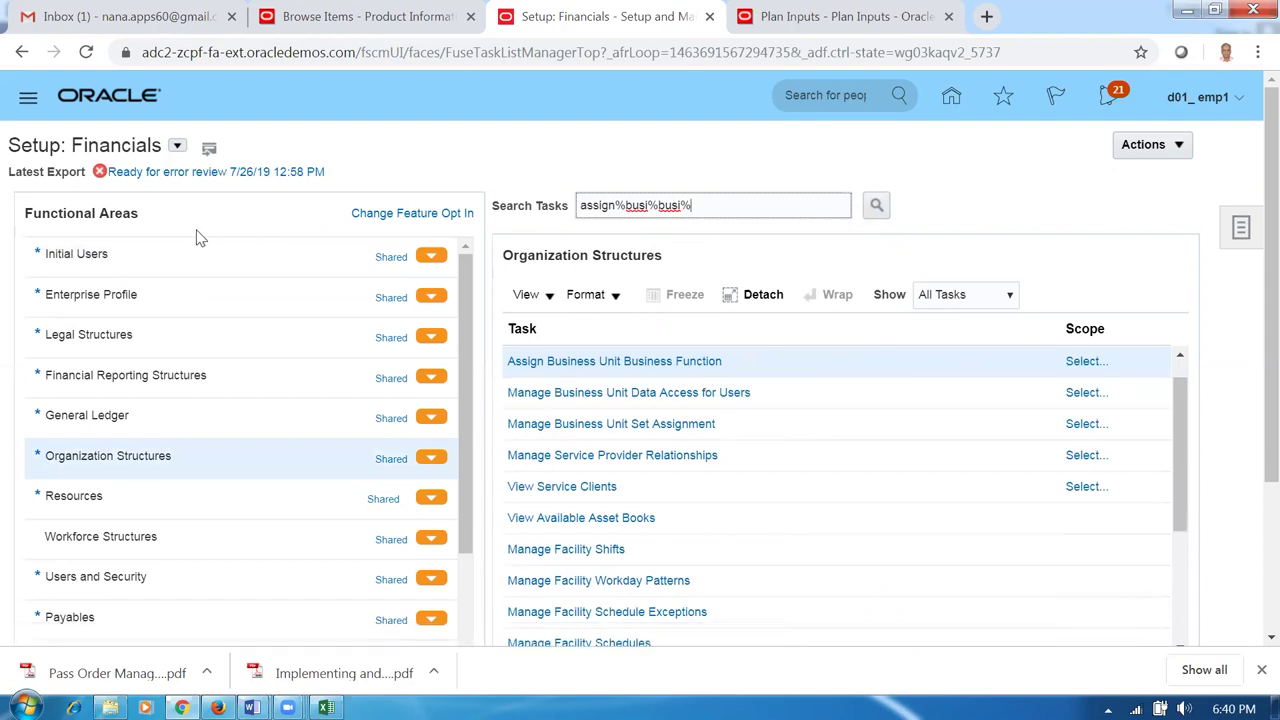
Start scoping Assign Business Unit Business Function, then cancel the Business Unit scope selection.
{"action": "left_click", "coordinate": [1248, 230]}
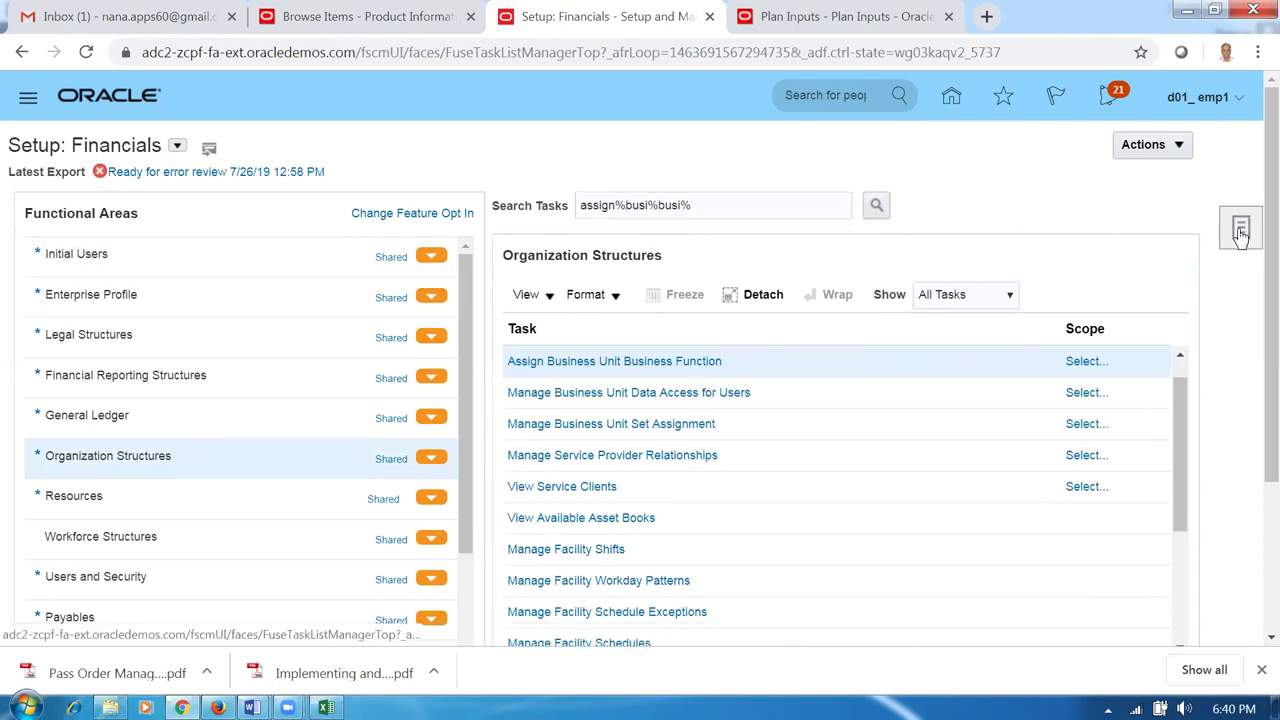
{"action": "left_click", "coordinate": [966, 189]}
{"action": "left_click", "coordinate": [1078, 362]}
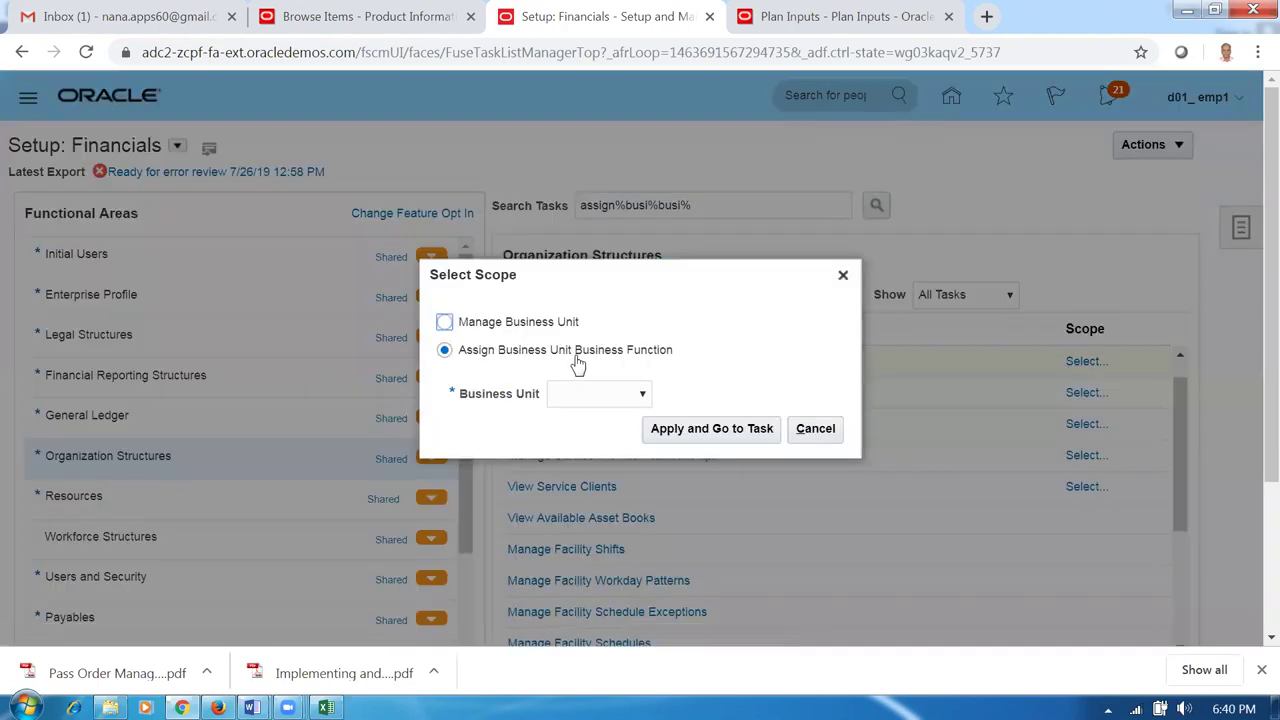
{"action": "left_click", "coordinate": [580, 401]}
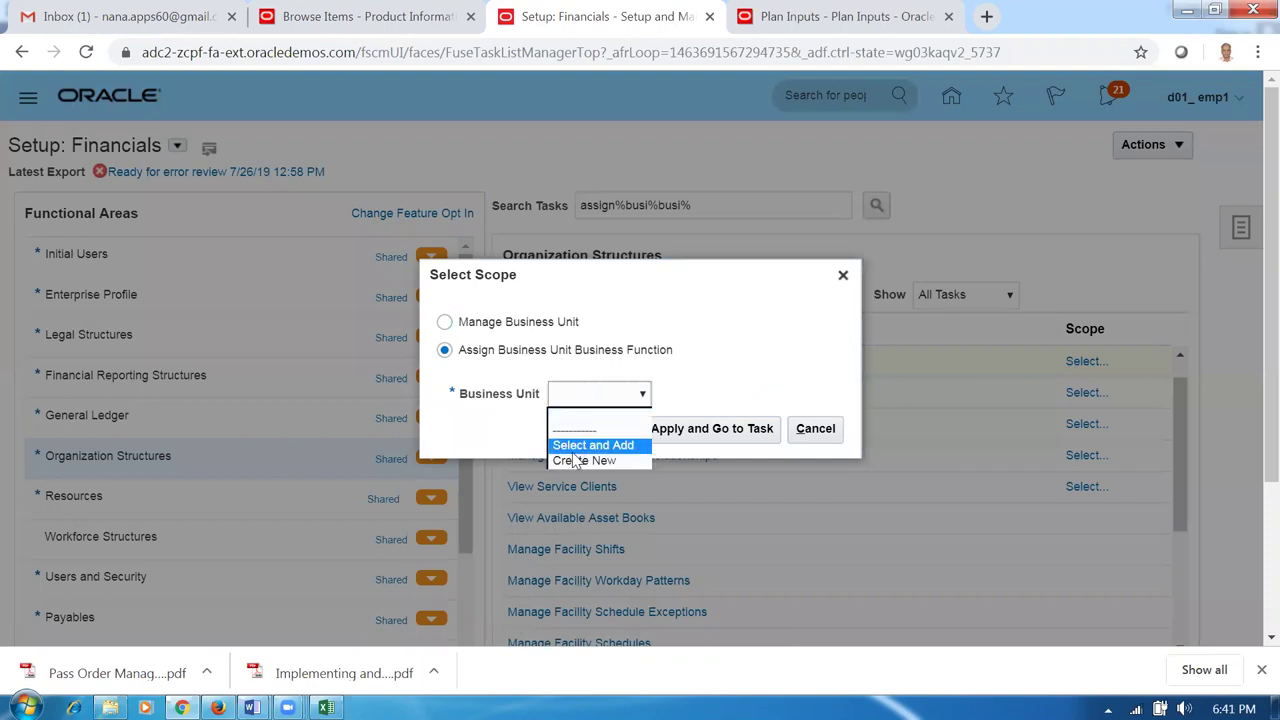
{"action": "left_click", "coordinate": [826, 429]}
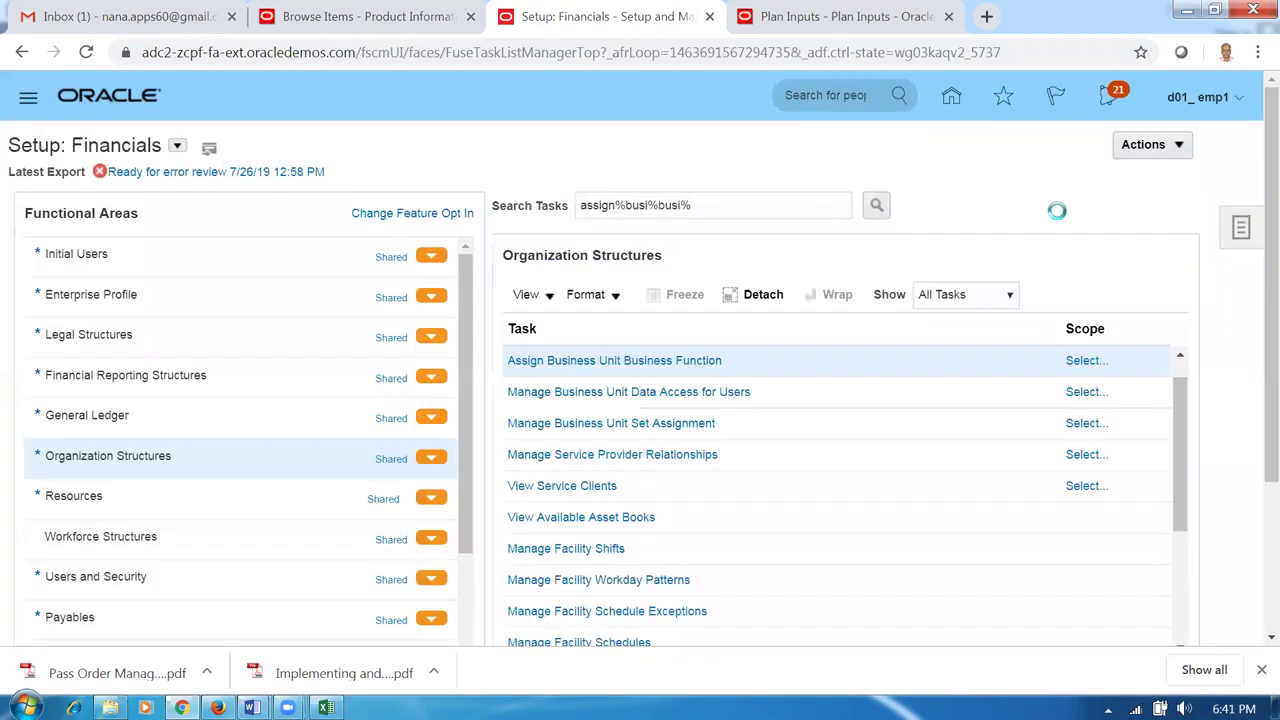
{"action": "left_click", "coordinate": [1240, 230]}
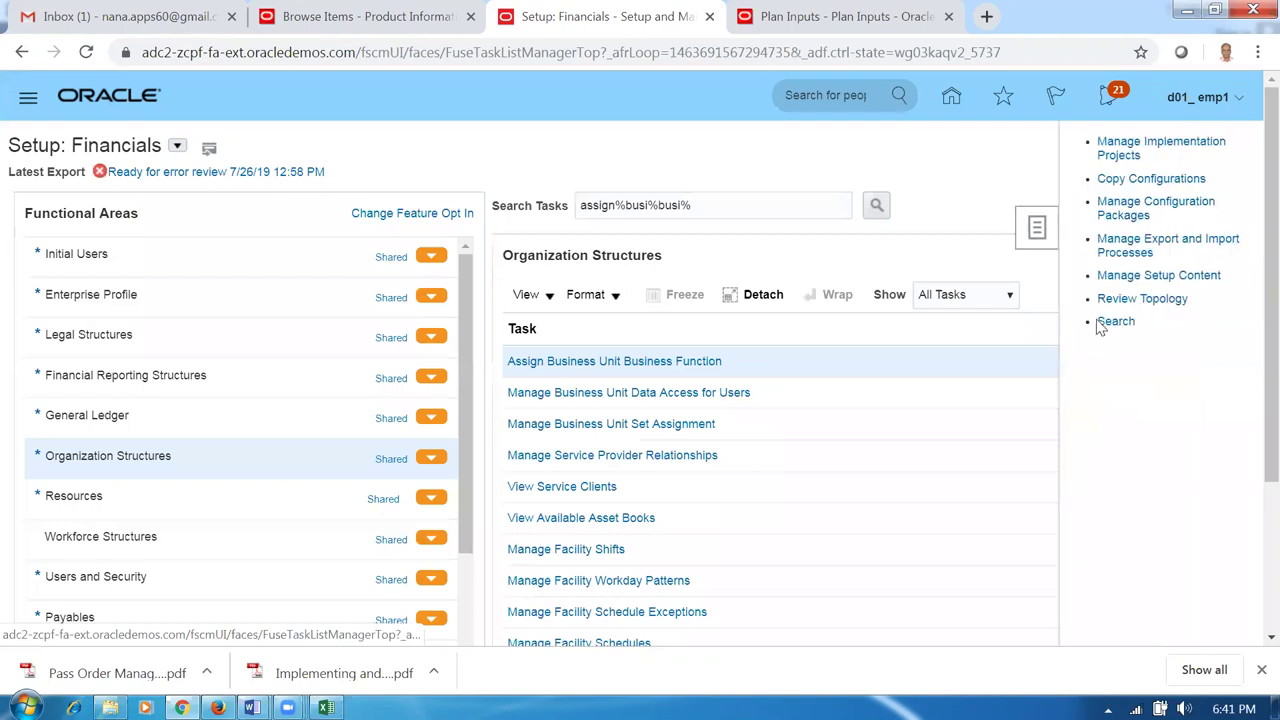
Search the setup tasks for Assign Business Unit Business Function.
{"action": "left_click", "coordinate": [1108, 322]}
{"action": "left_click", "coordinate": [503, 184]}
{"action": "type", "text": "assign%busi%busi%"}
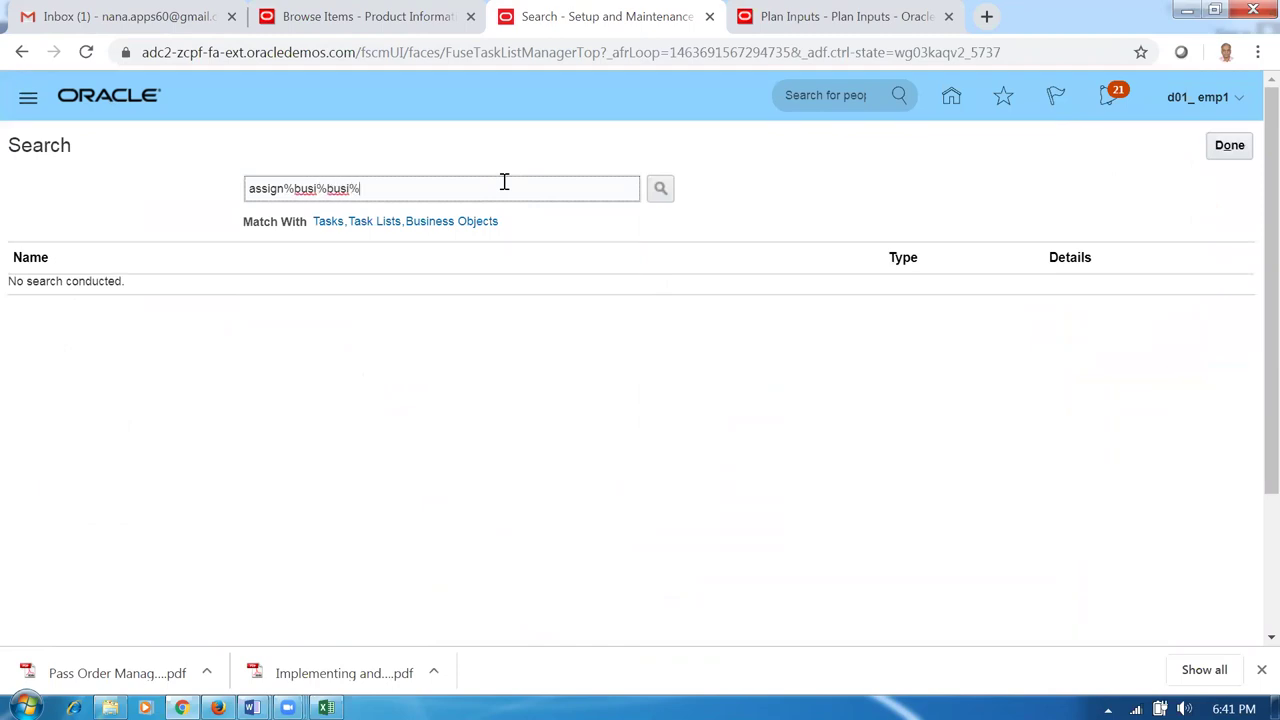
{"action": "key", "text": "Return"}
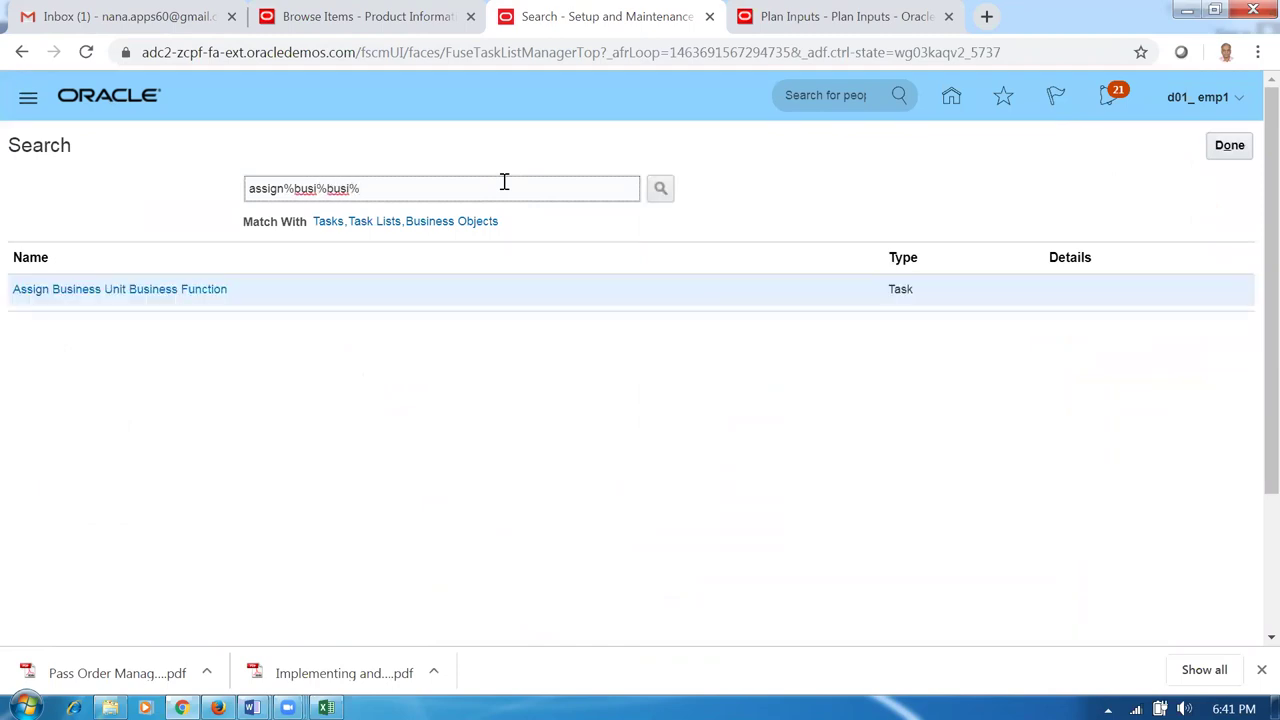
Open Assign Business Unit Business Function, dismiss the missing-scope error, and cancel without saving.
{"action": "left_click", "coordinate": [172, 290]}
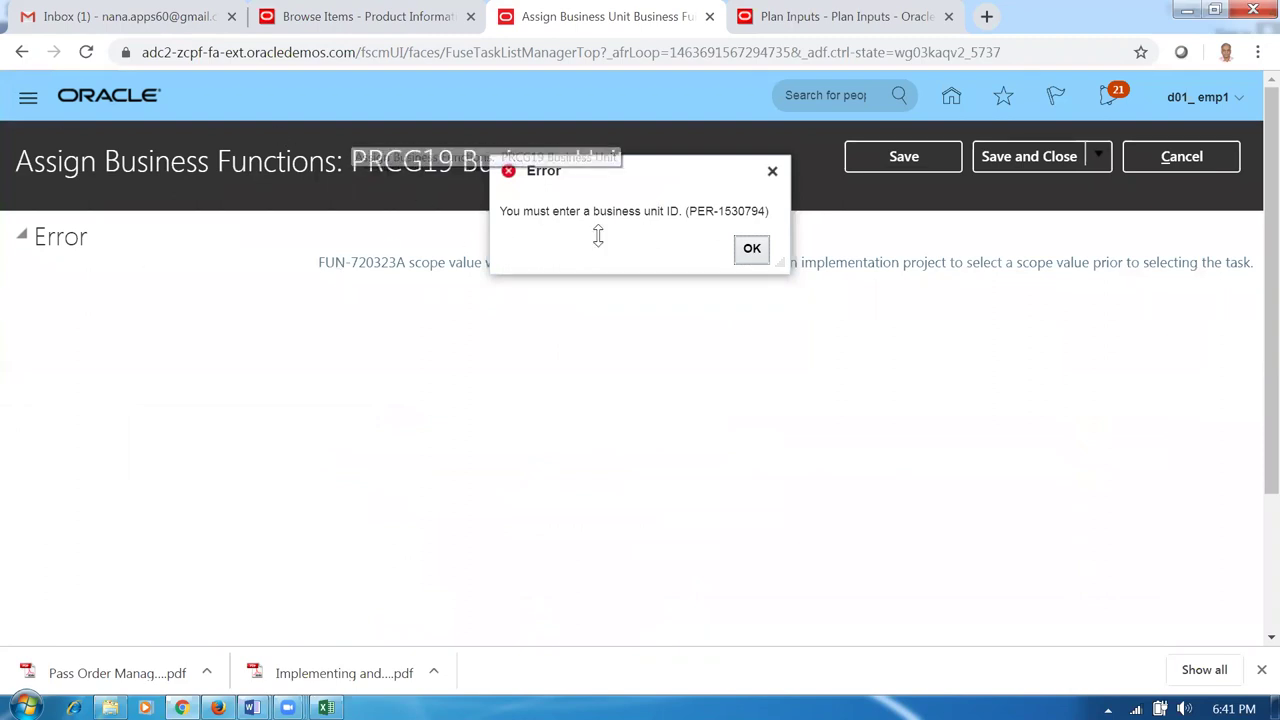
{"action": "left_click", "coordinate": [752, 250]}
{"action": "left_click_drag", "start_coordinate": [356, 164], "coordinate": [595, 176]}
{"action": "left_click", "coordinate": [1194, 157]}
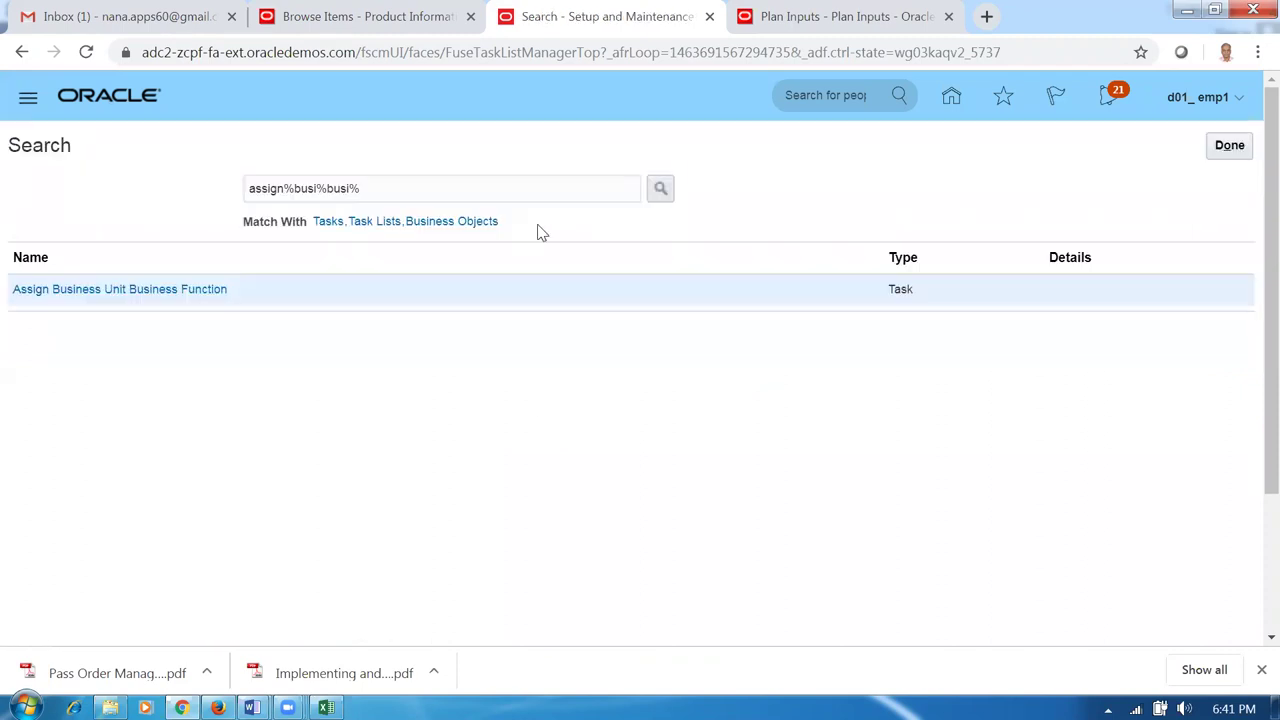
Search the Compensation Management tasks for assign%busi%busi%.
{"action": "left_click", "coordinate": [1228, 147]}
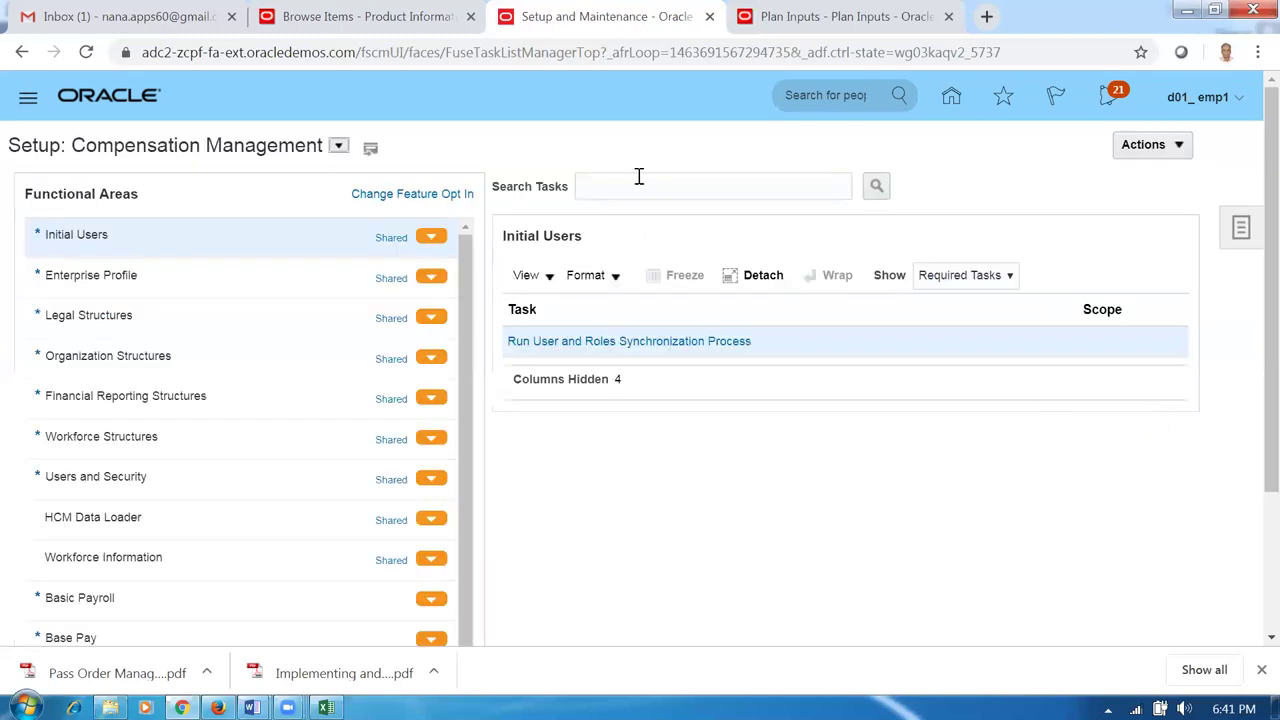
{"action": "left_click", "coordinate": [640, 177]}
{"action": "type", "text": "assign"}
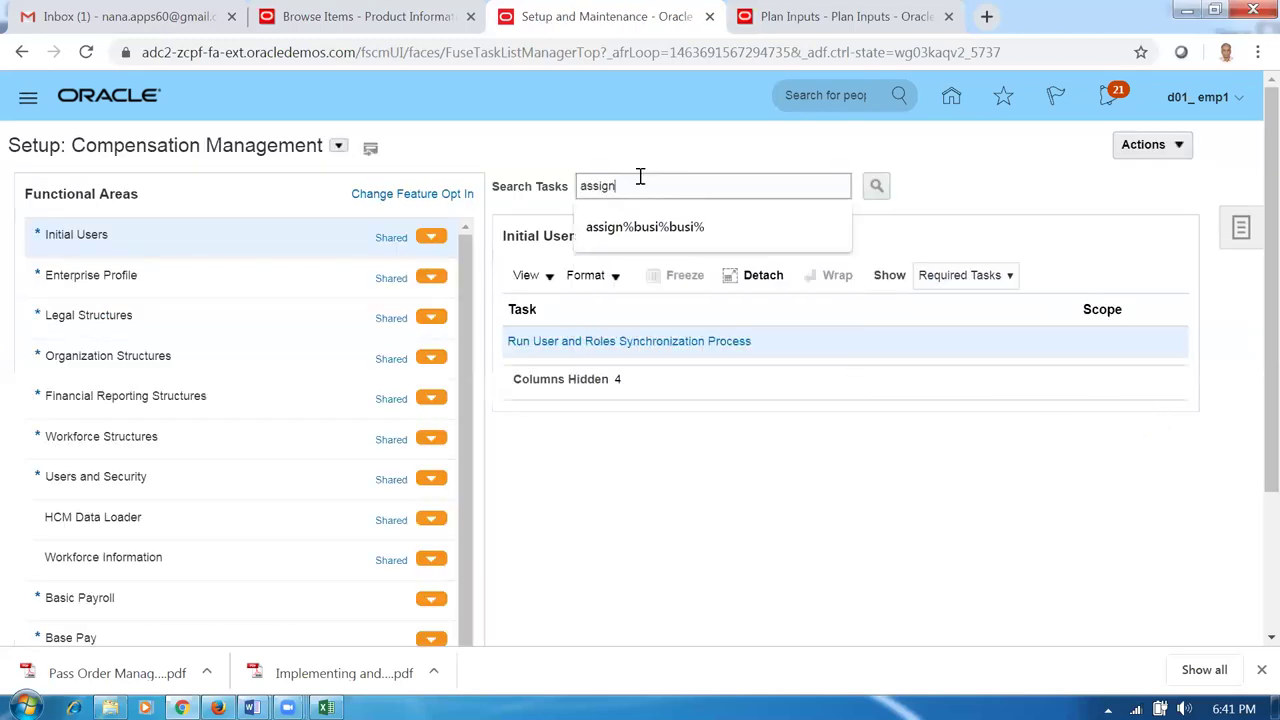
{"action": "type", "text": "%busi%"}
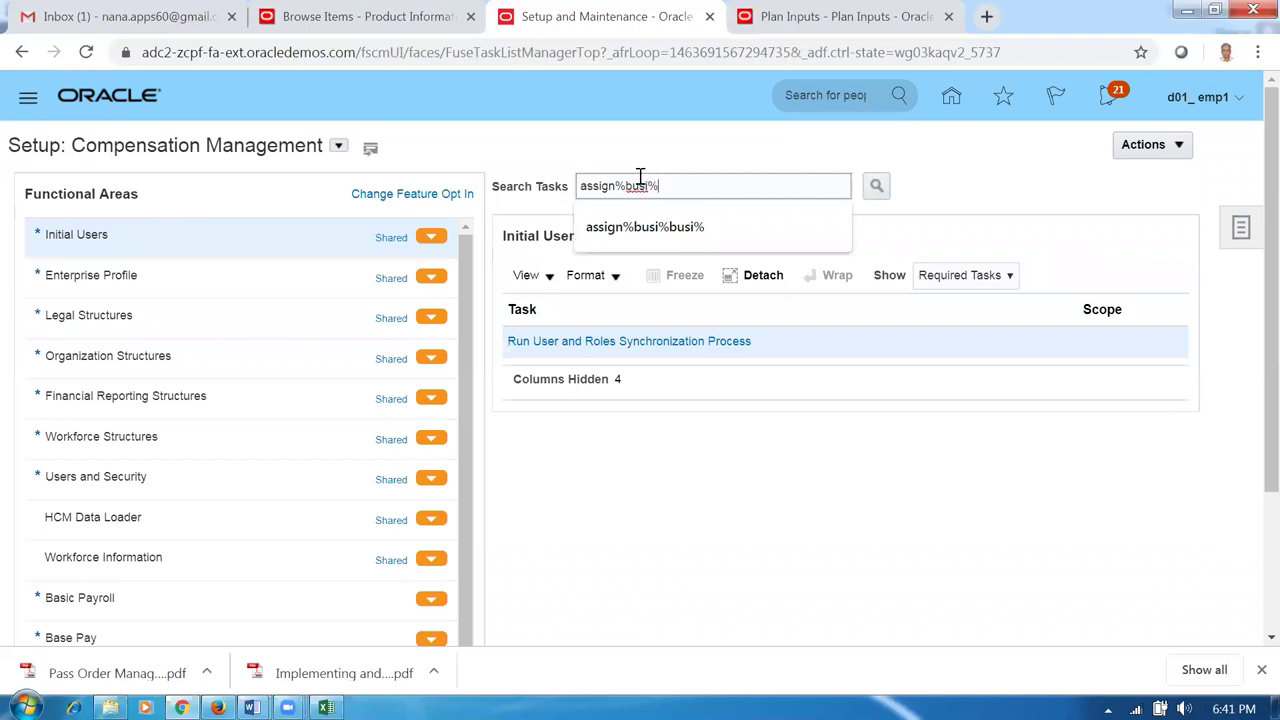
{"action": "type", "text": "busi%"}
{"action": "key", "text": "Return"}
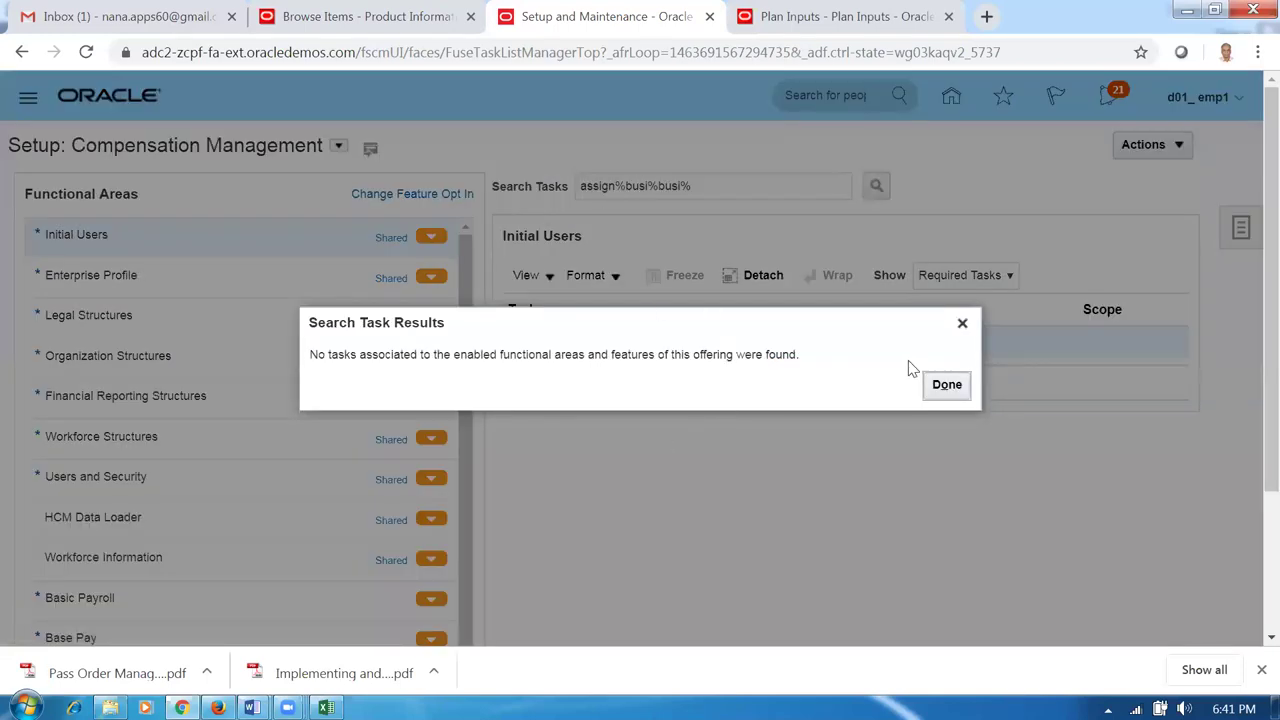
Dismiss the no-tasks-found message and switch the setup offering to Financials.
{"action": "left_click", "coordinate": [946, 384]}
{"action": "left_click", "coordinate": [338, 146]}
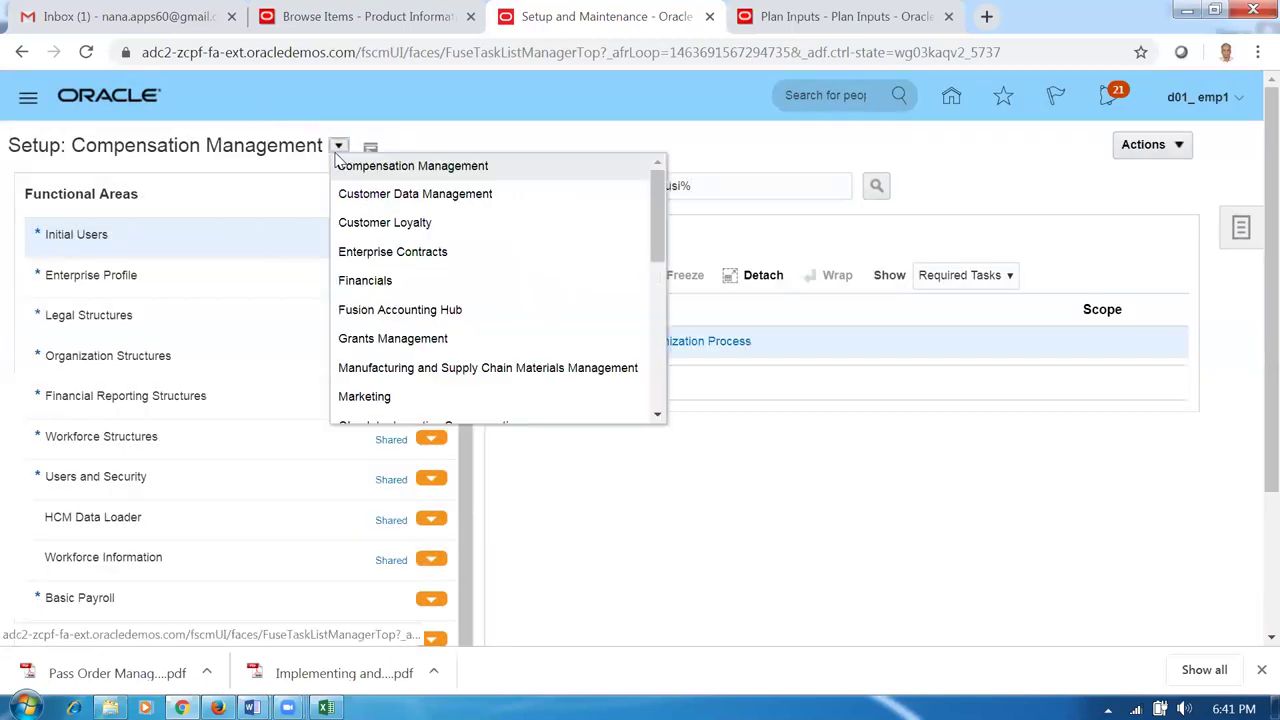
{"action": "left_click", "coordinate": [385, 282]}
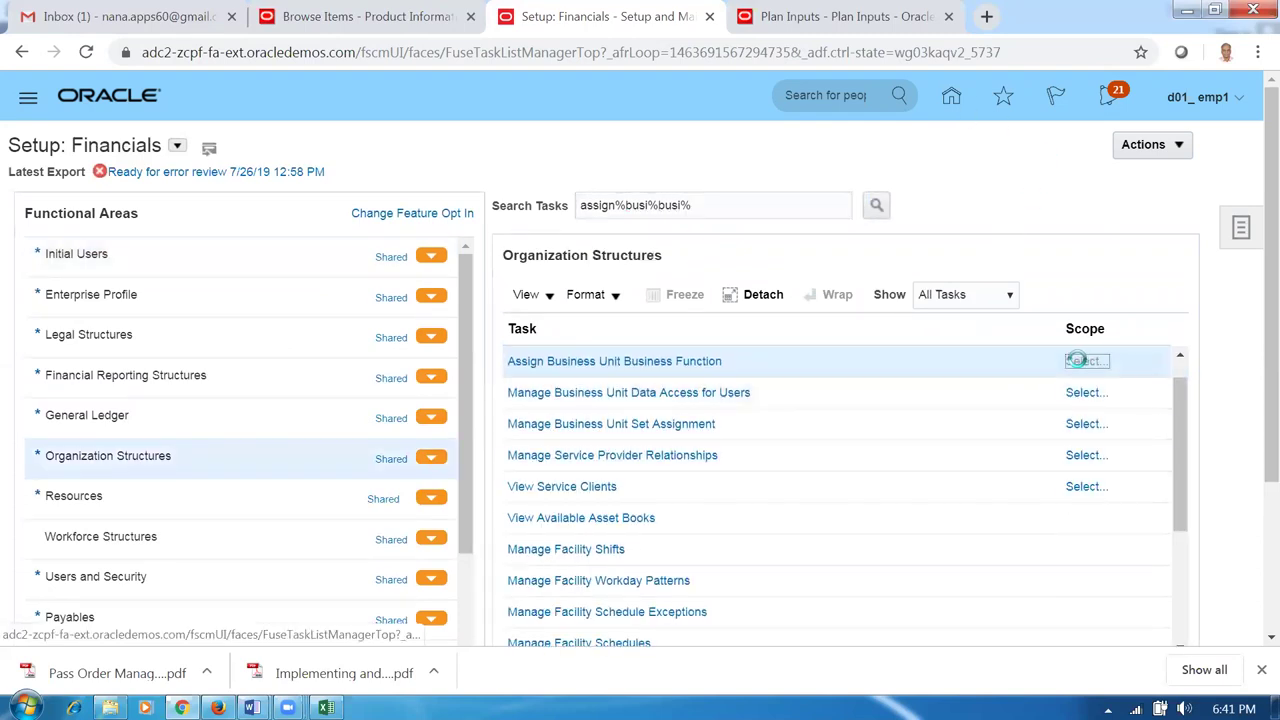
Add existing business unit d01_business_unit as the task's scope, found by searching d01, and save.
{"action": "left_click", "coordinate": [1078, 361]}
{"action": "left_click", "coordinate": [563, 394]}
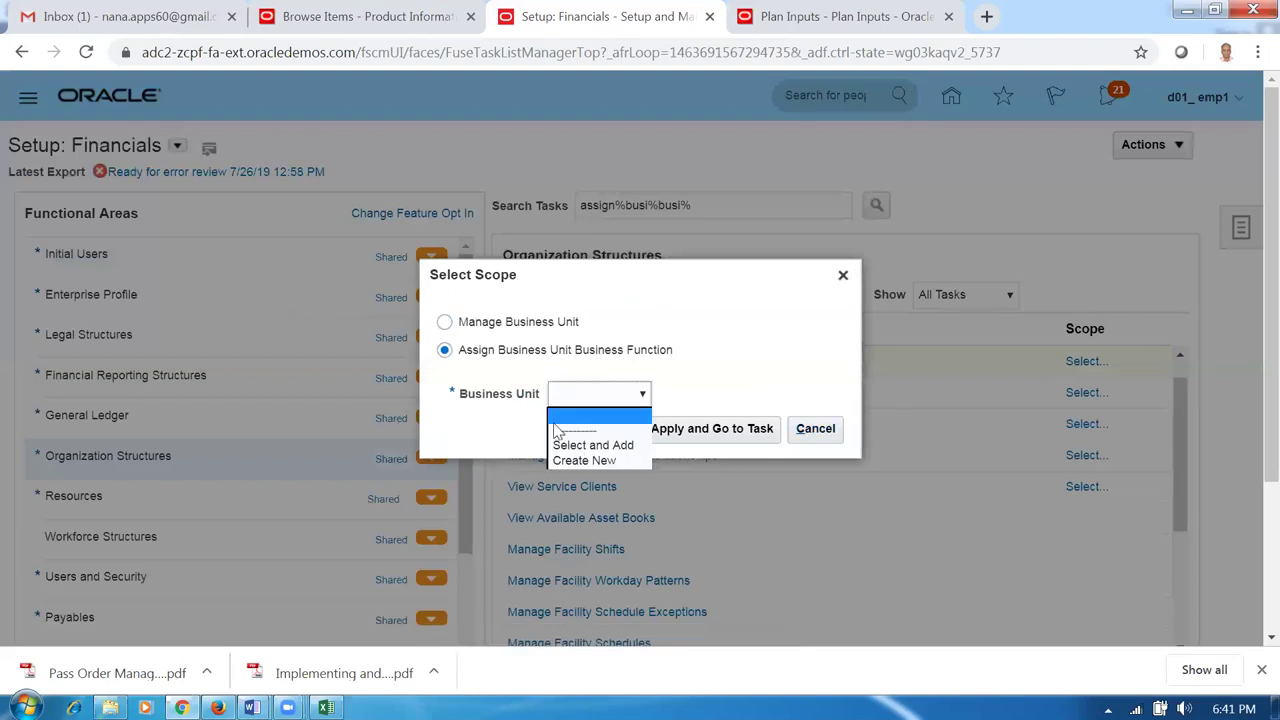
{"action": "left_click", "coordinate": [560, 443]}
{"action": "left_click", "coordinate": [698, 432]}
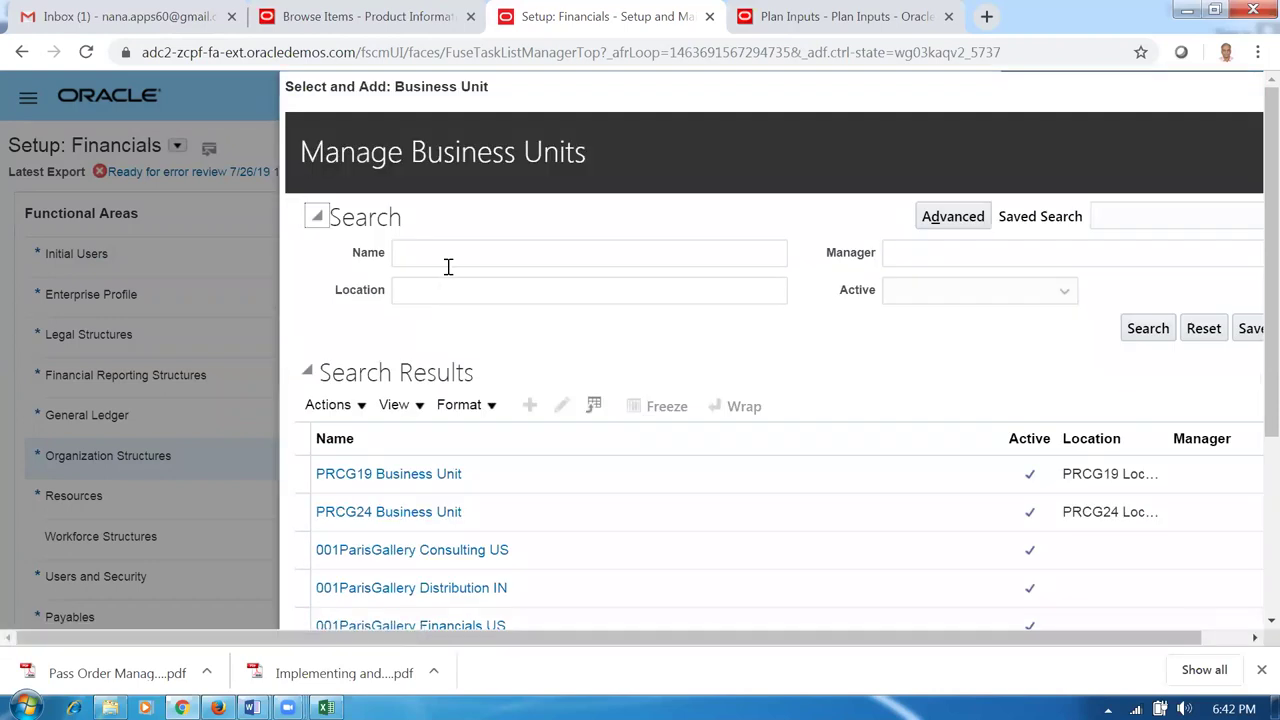
{"action": "left_click", "coordinate": [444, 257]}
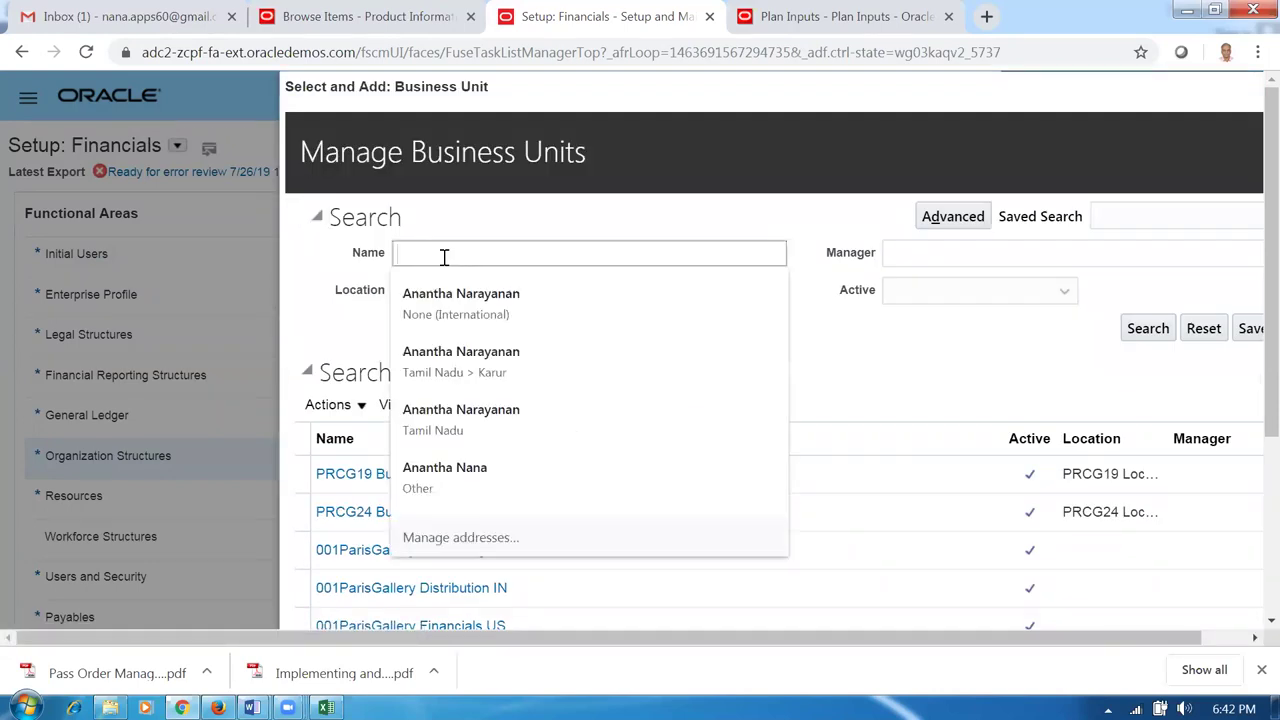
{"action": "type", "text": "d01"}
{"action": "key", "text": "Return"}
{"action": "left_click", "coordinate": [314, 463]}
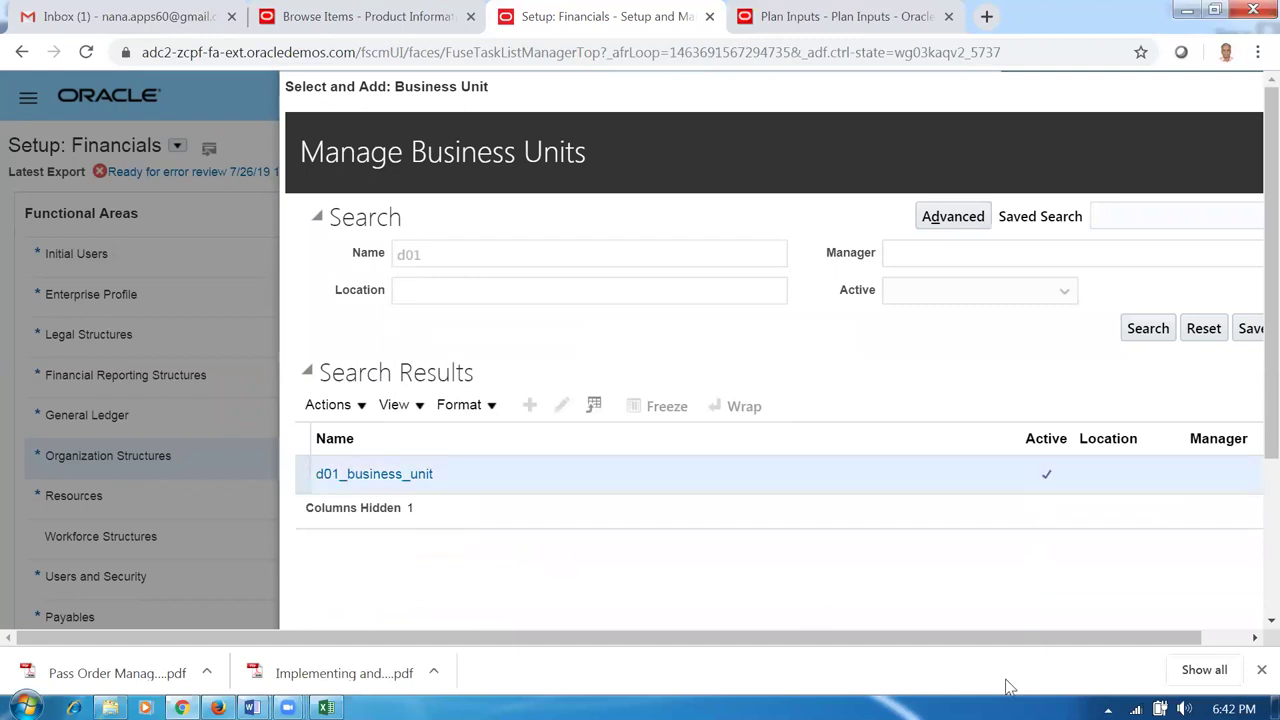
{"action": "scroll", "coordinate": [1240, 421], "scroll_direction": "down", "scroll_amount": 2}
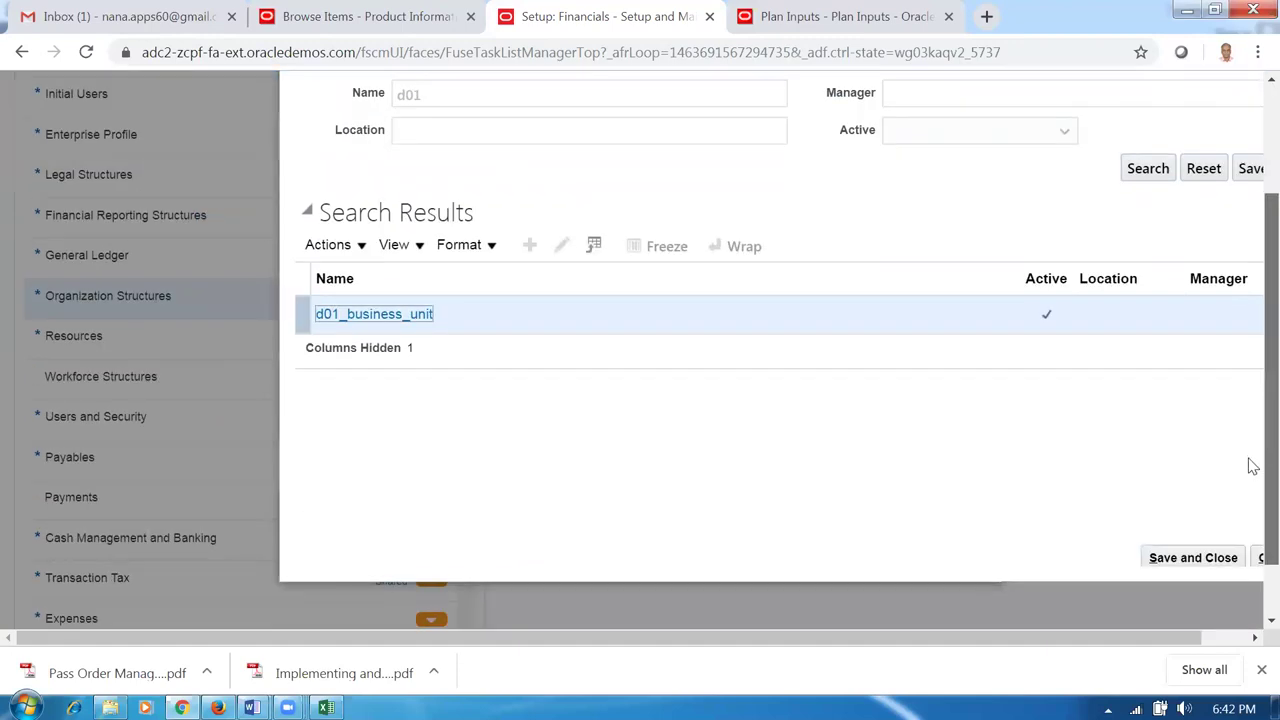
{"action": "left_click", "coordinate": [1196, 557]}
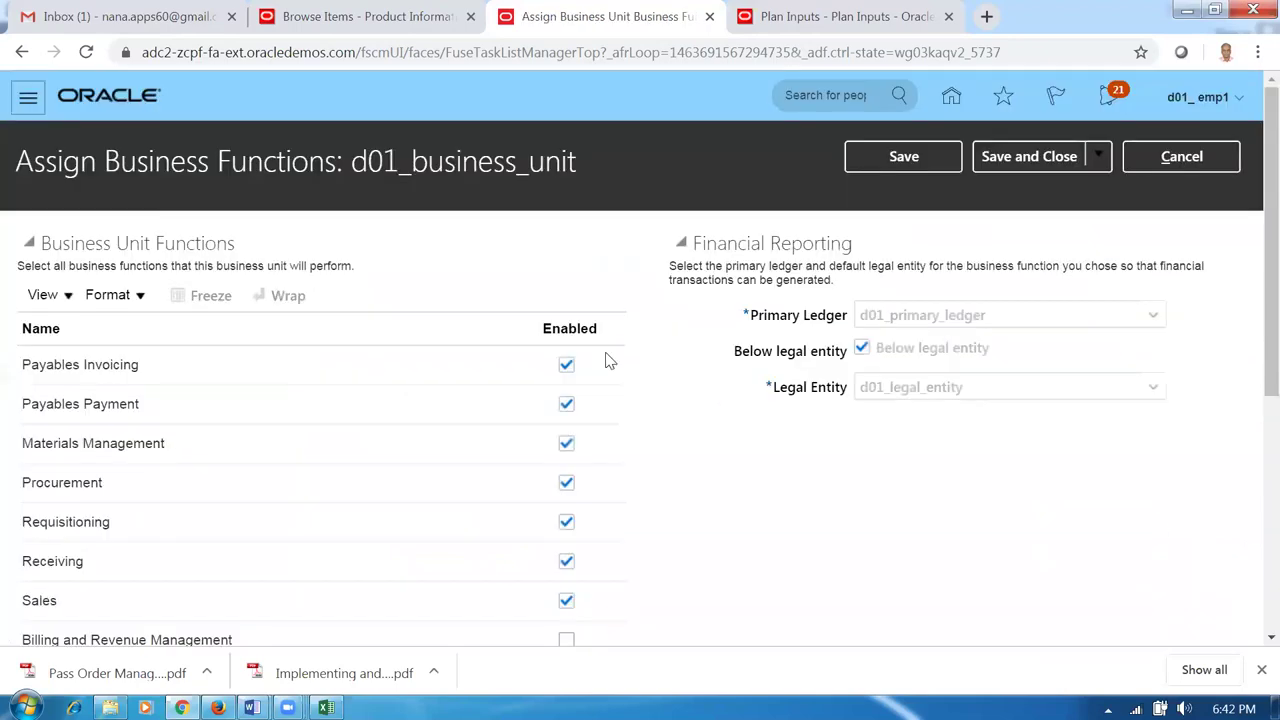
Enable Billing and Revenue Management for d01_business_unit, save, and accept the legal entity warning.
{"action": "scroll", "coordinate": [322, 425], "scroll_direction": "down", "scroll_amount": 1}
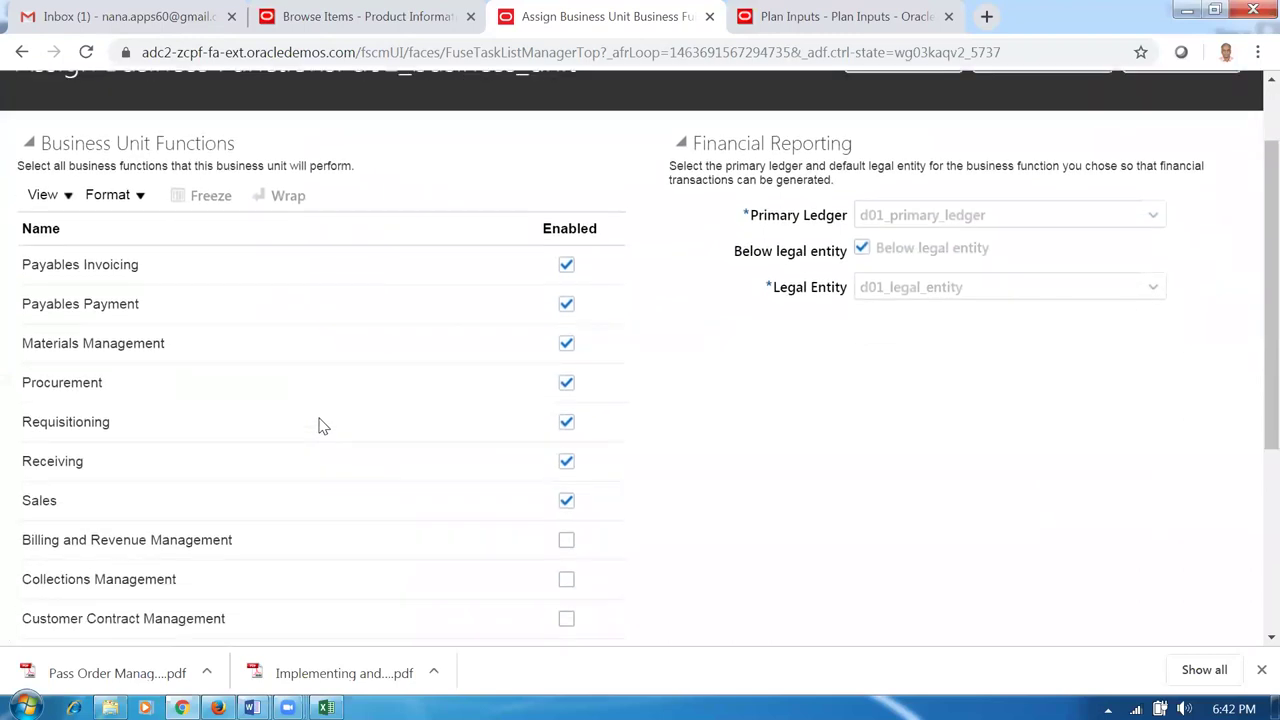
{"action": "scroll", "coordinate": [322, 425], "scroll_direction": "down", "scroll_amount": 1}
{"action": "left_click", "coordinate": [566, 441]}
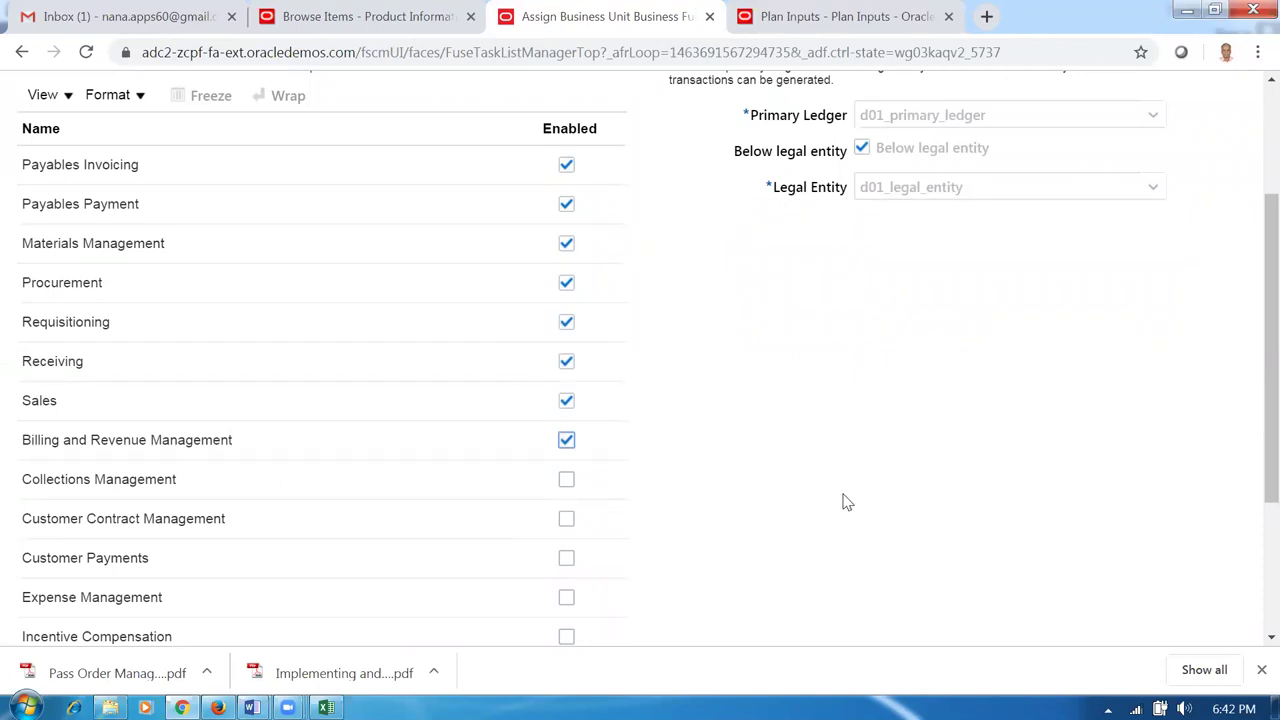
{"action": "scroll", "coordinate": [843, 501], "scroll_direction": "up", "scroll_amount": 3}
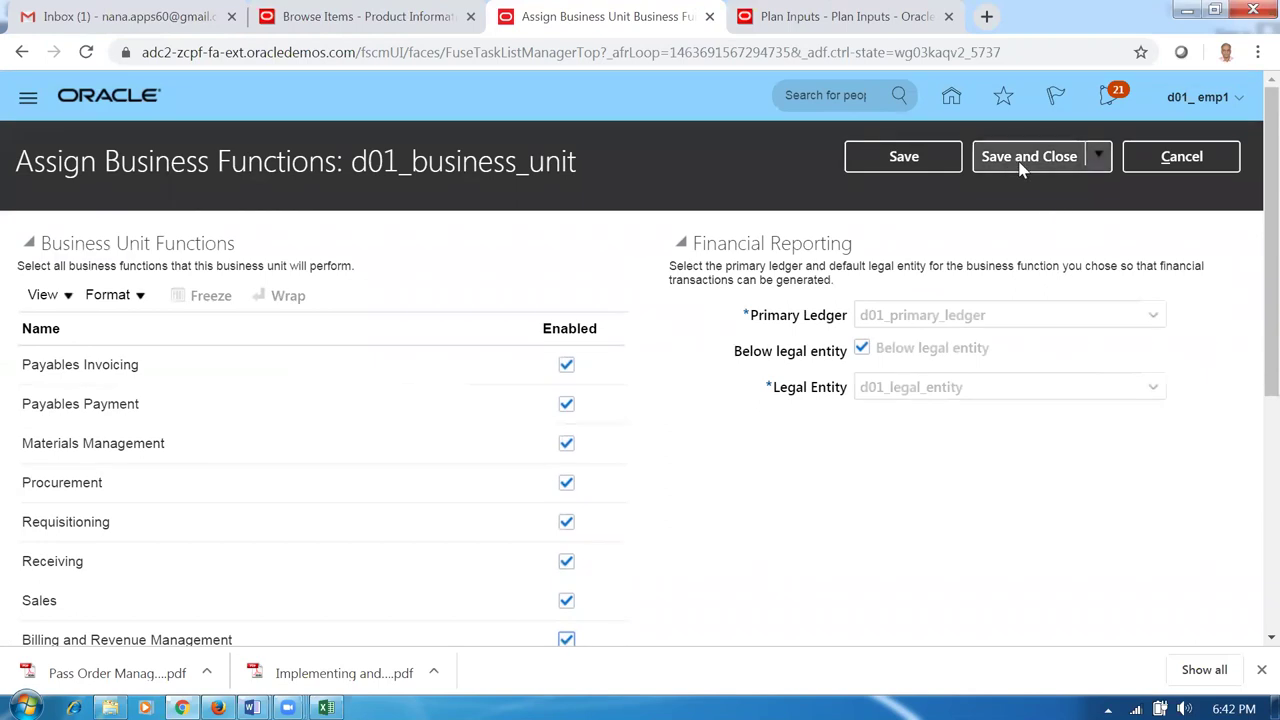
{"action": "left_click", "coordinate": [1022, 170]}
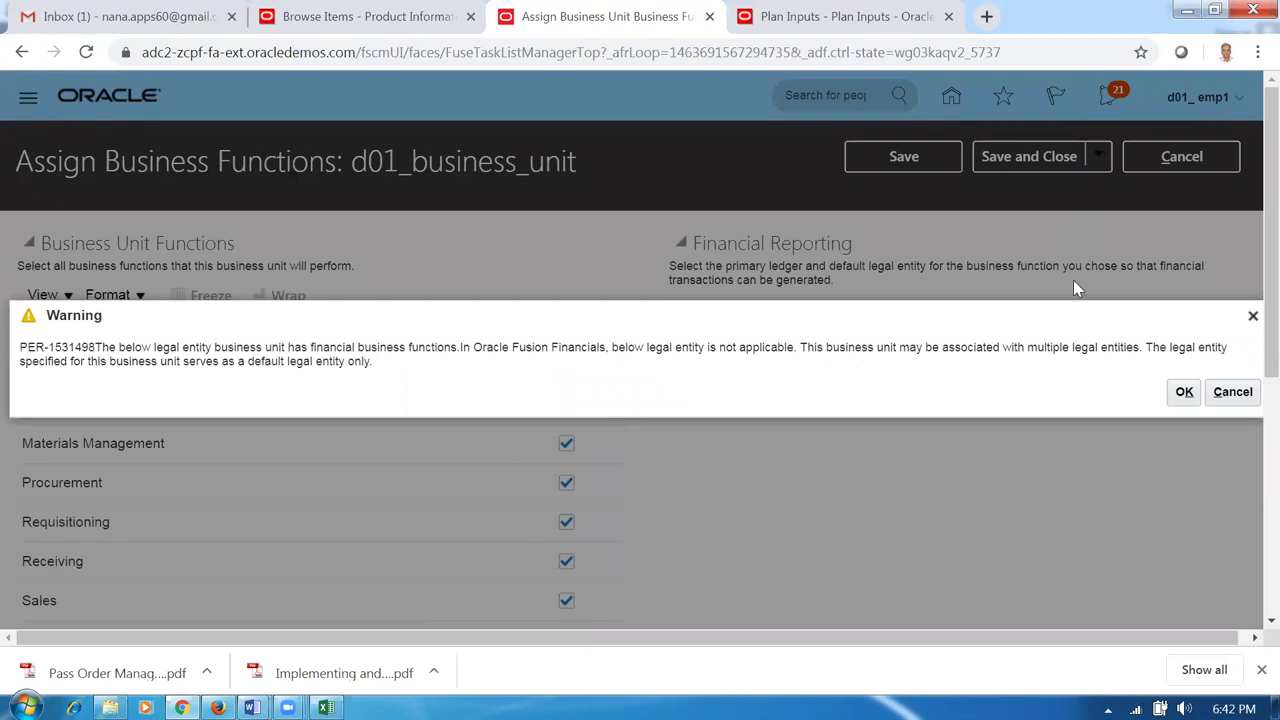
{"action": "left_click", "coordinate": [1182, 393]}
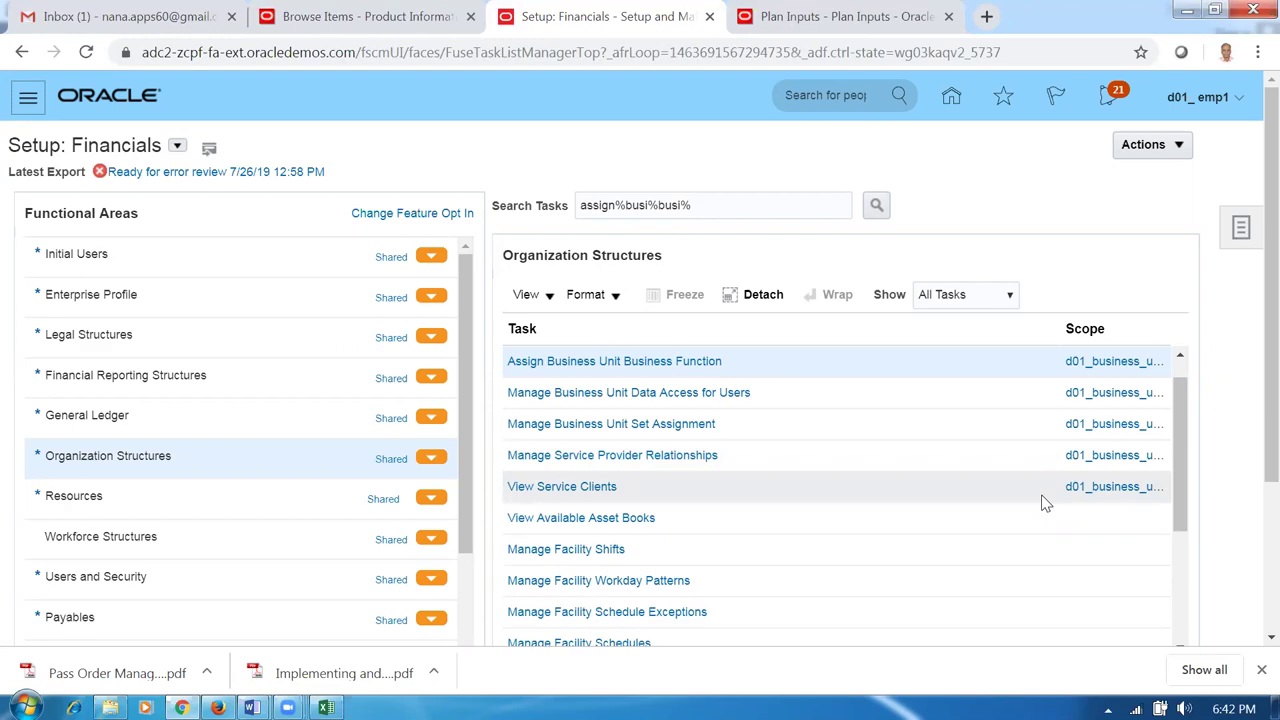
{"action": "key", "text": "alt+Tab"}
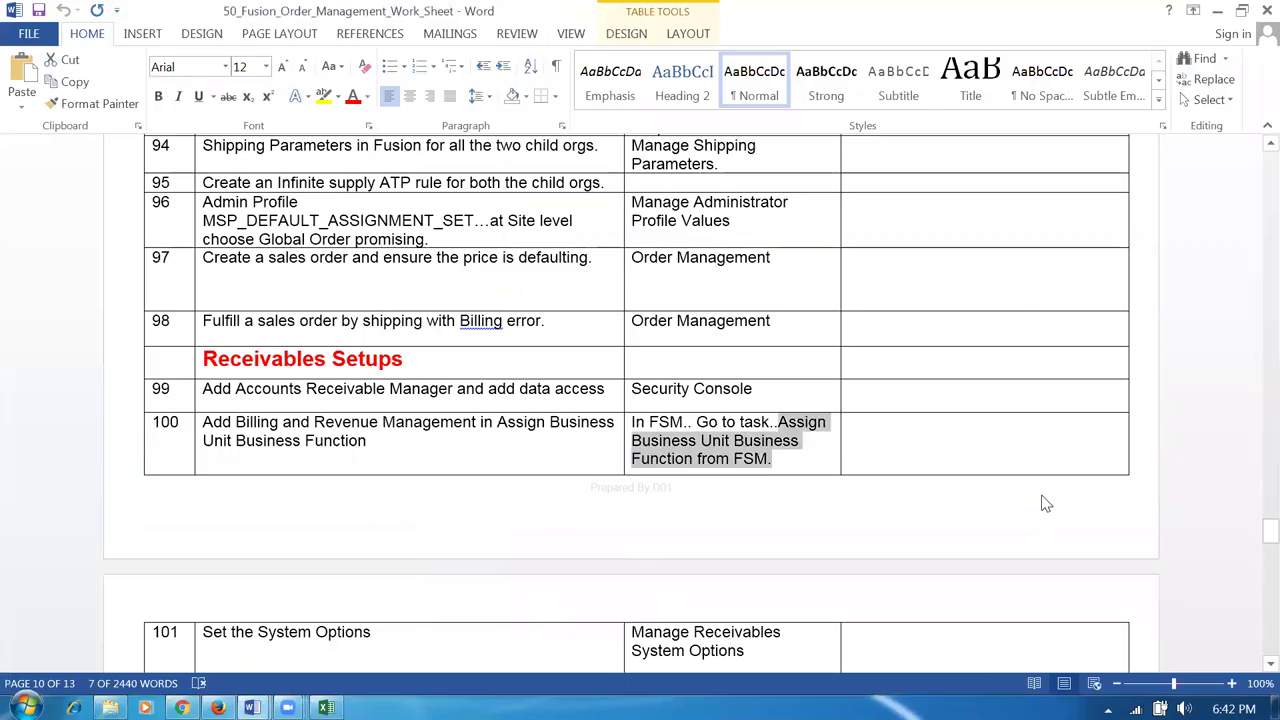
In the Word worksheet, select row 101's task name 'Manage Receivables System Options'.
{"action": "left_click", "coordinate": [364, 444]}
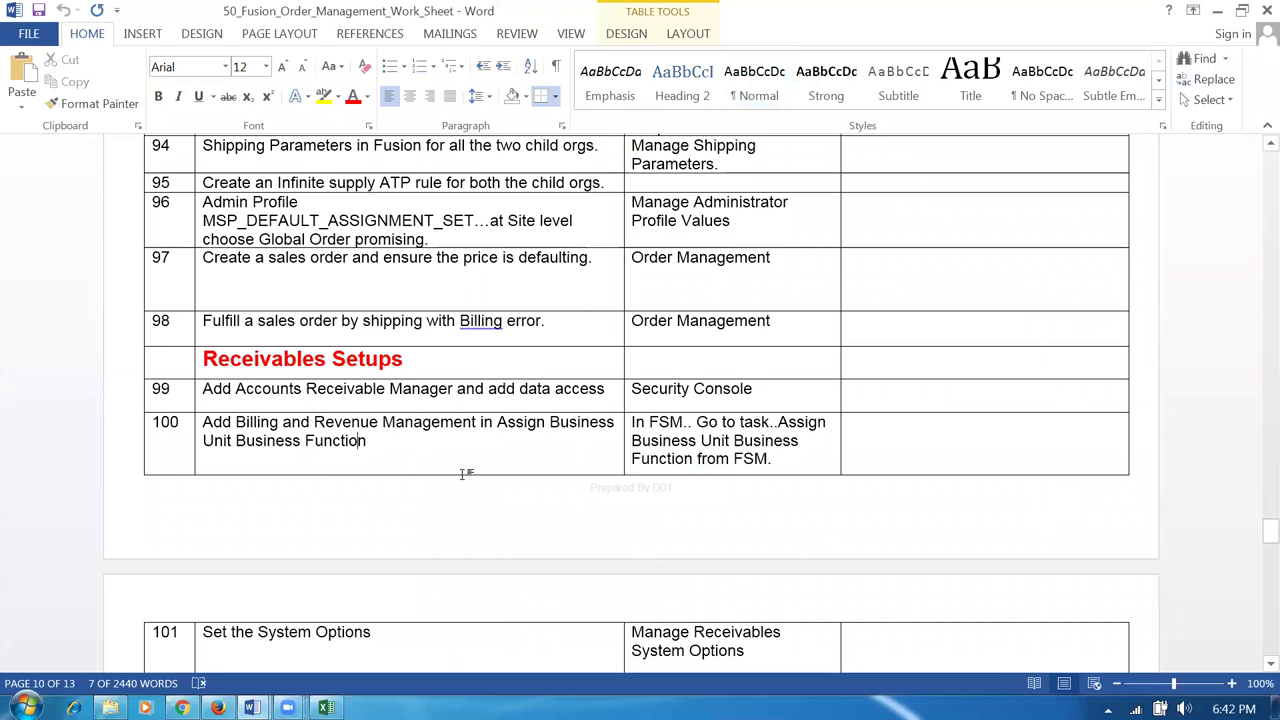
{"action": "scroll", "coordinate": [572, 497], "scroll_direction": "down", "scroll_amount": 3}
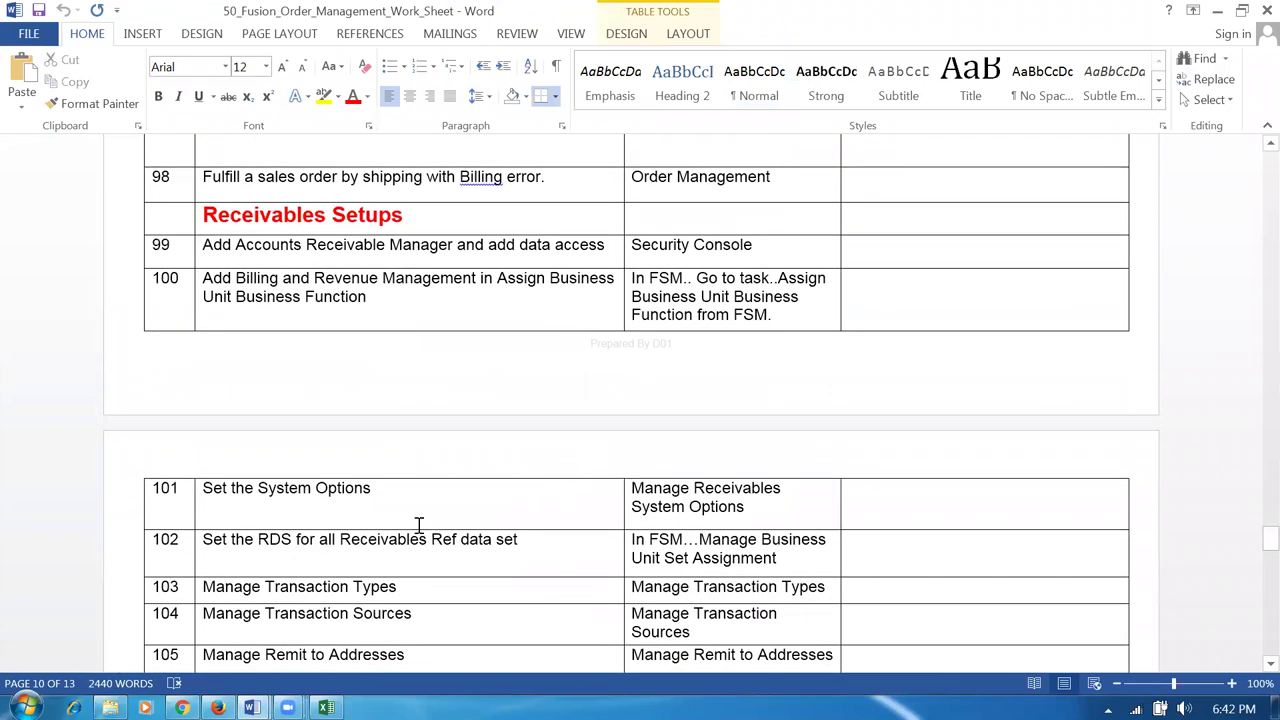
{"action": "left_click", "coordinate": [409, 495]}
{"action": "key", "text": "Tab"}
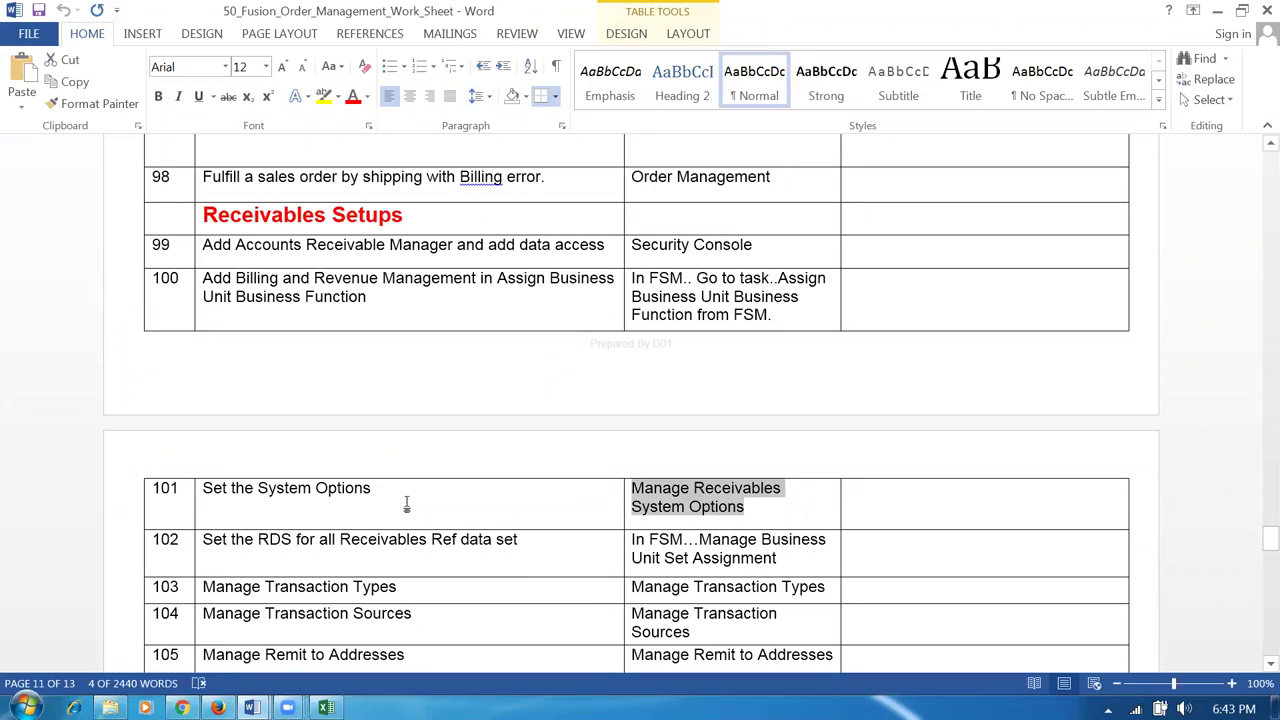
{"action": "left_click", "coordinate": [366, 491]}
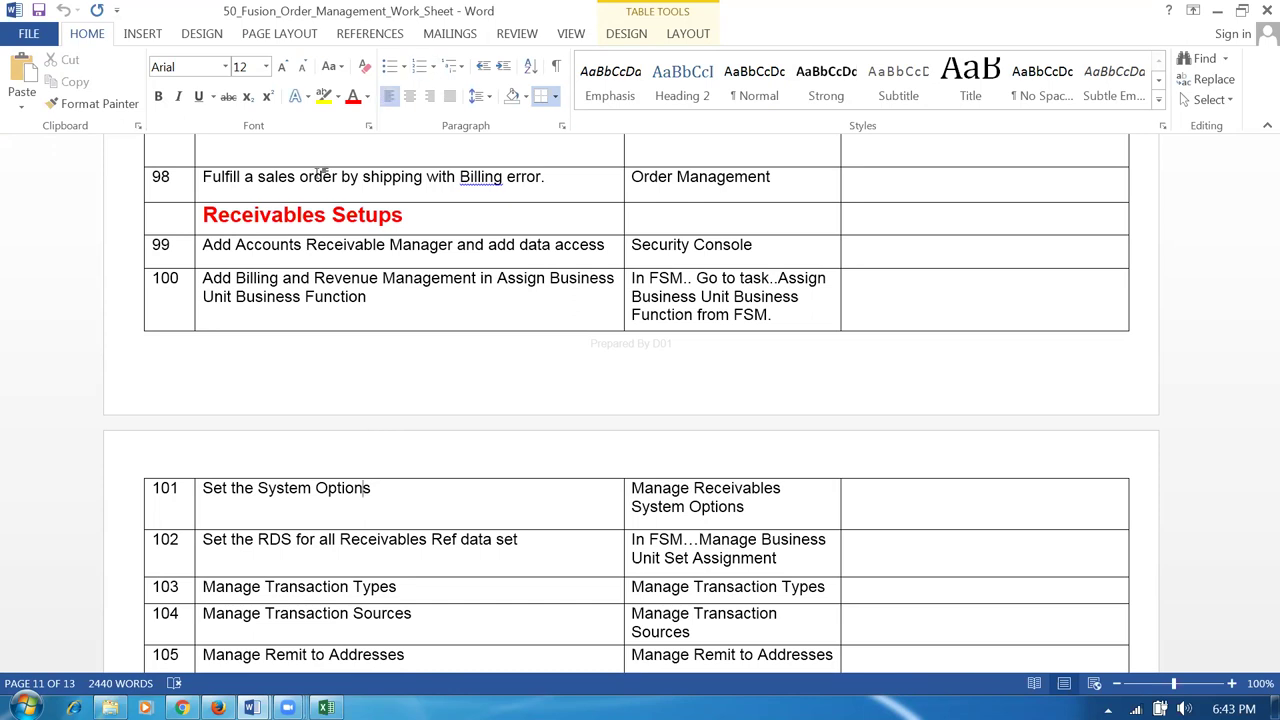
{"action": "left_click_drag", "start_coordinate": [363, 489], "coordinate": [354, 489]}
{"action": "left_click", "coordinate": [266, 490]}
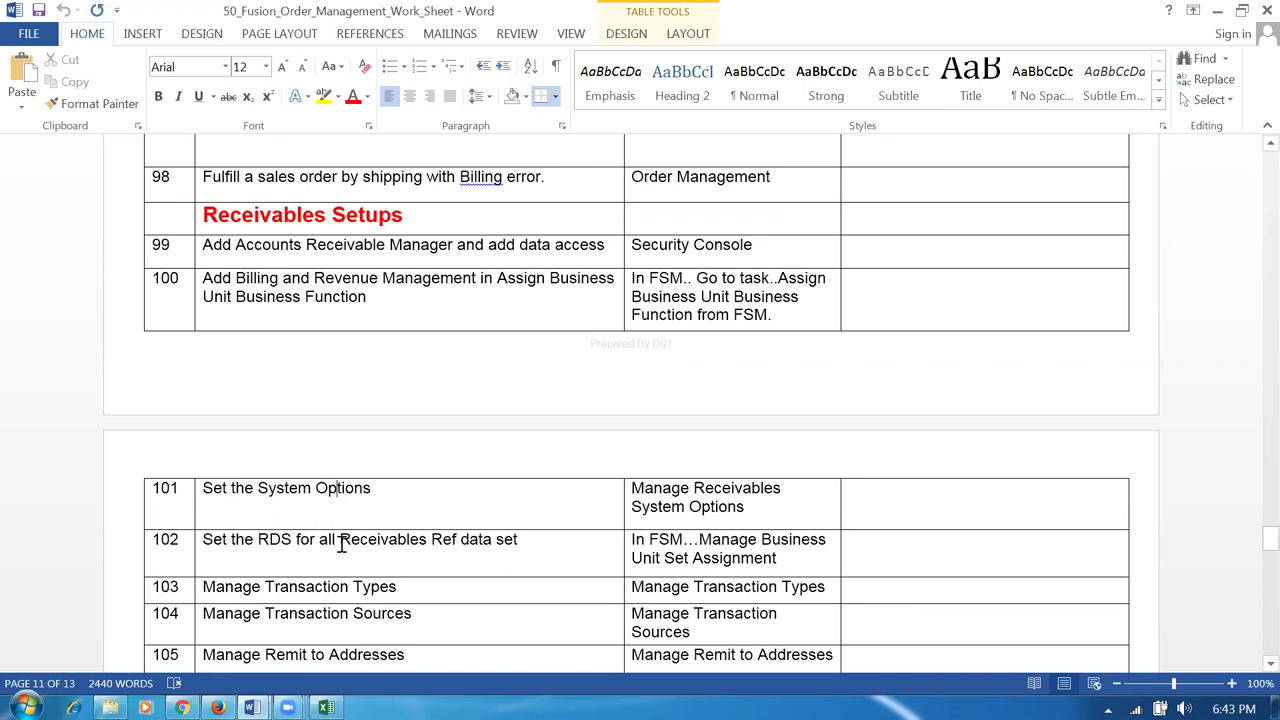
{"action": "left_click", "coordinate": [368, 543]}
{"action": "left_click", "coordinate": [245, 541]}
{"action": "left_click", "coordinate": [397, 494]}
{"action": "key", "text": "Tab"}
{"action": "key", "text": "ctrl+c"}
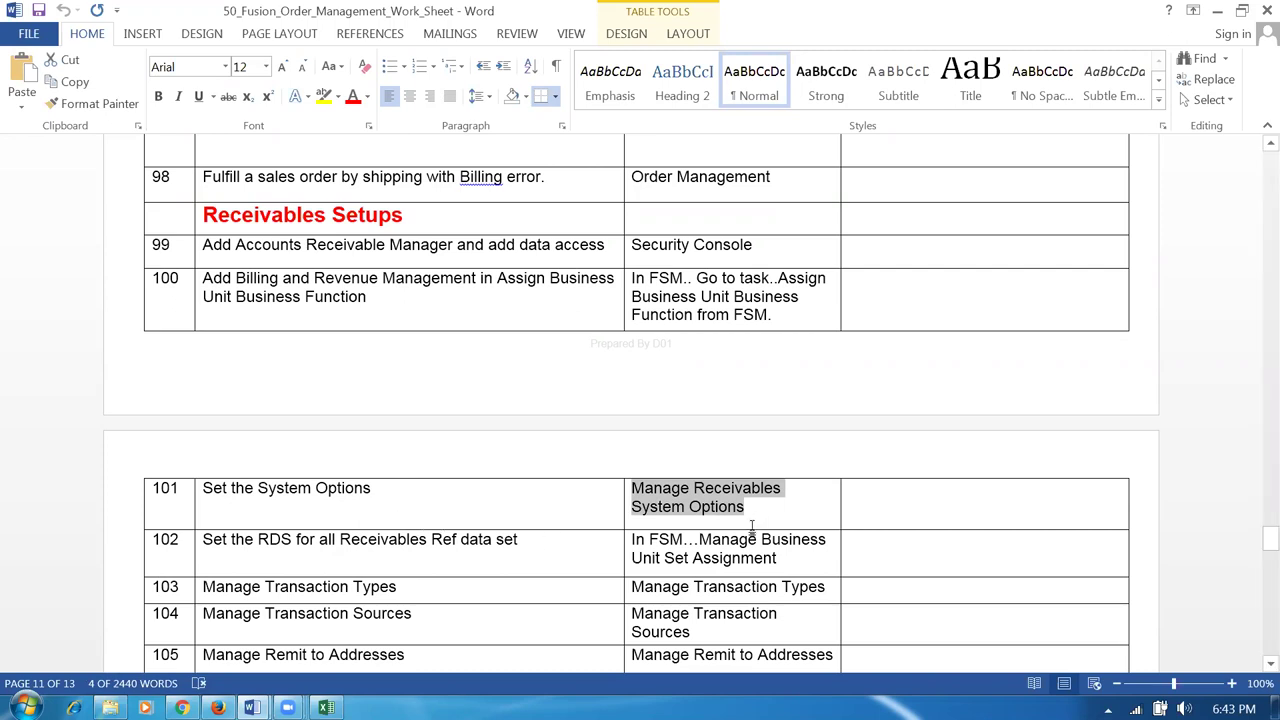
{"action": "key", "text": "alt+Tab"}
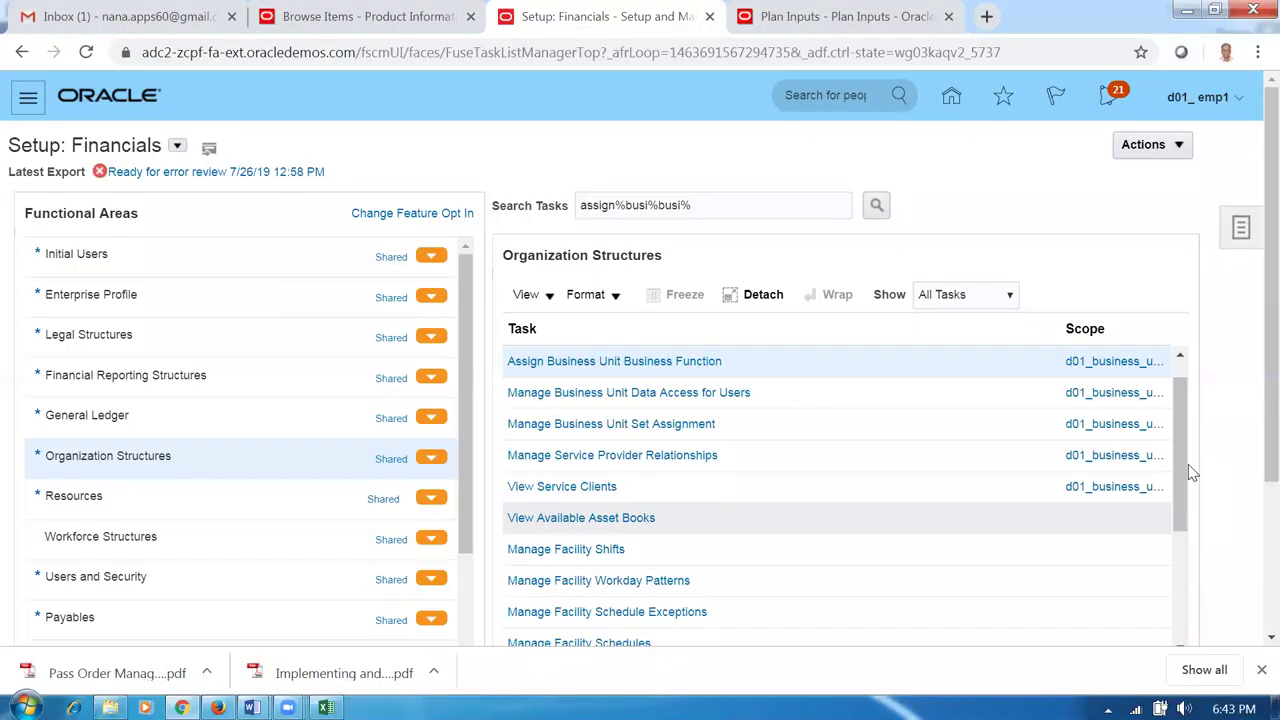
Find the Manage Receivables System Options task by its pasted name and create a new system options record.
{"action": "left_click", "coordinate": [1241, 232]}
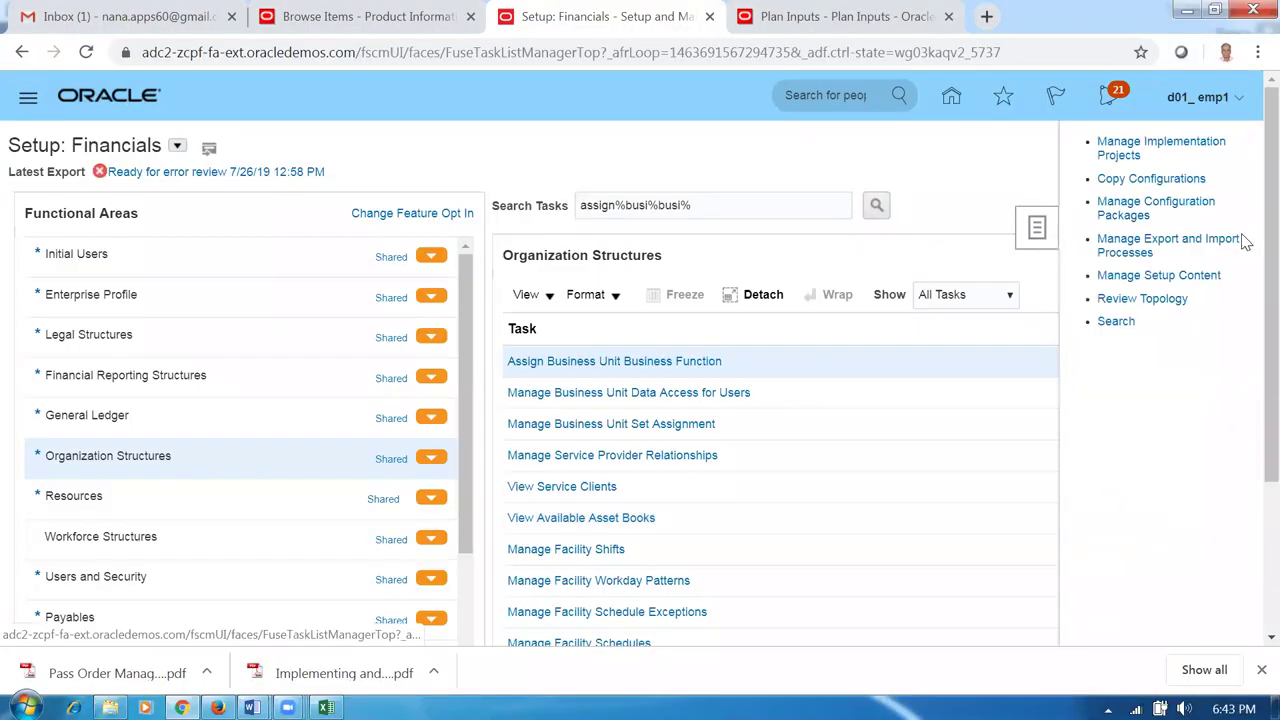
{"action": "left_click", "coordinate": [1116, 323]}
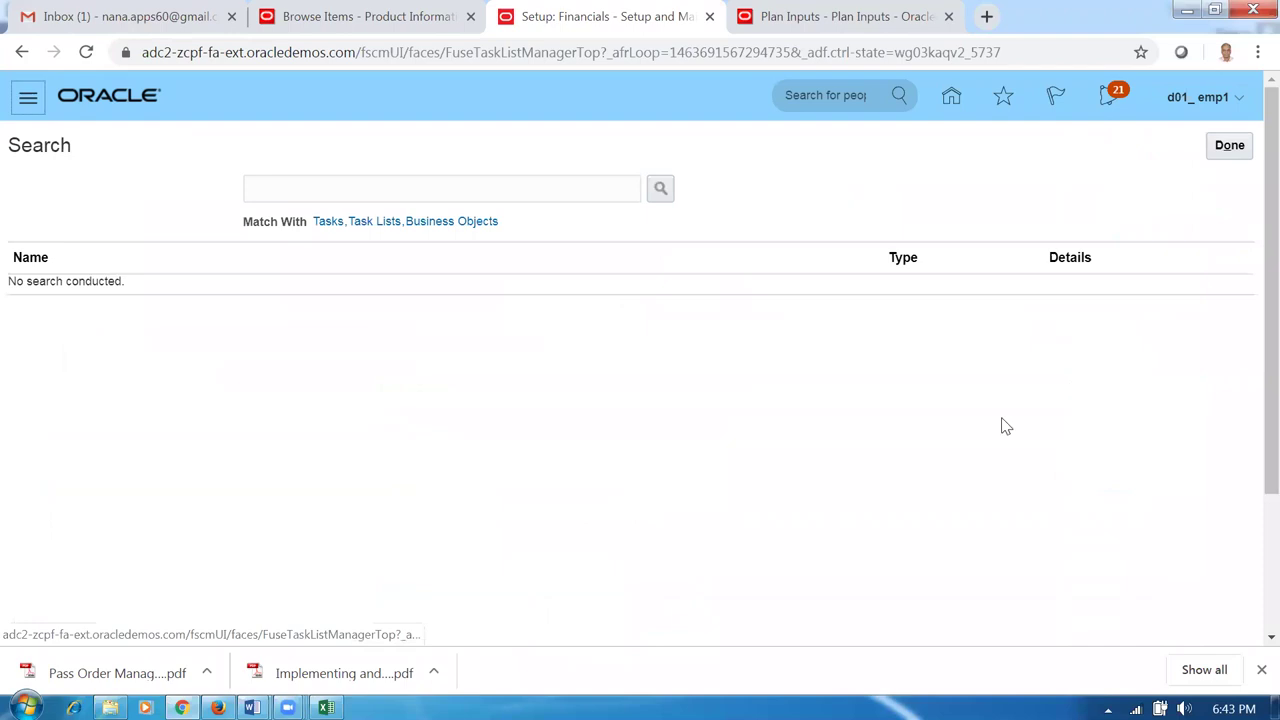
{"action": "left_click", "coordinate": [519, 188]}
{"action": "key", "text": "ctrl+v"}
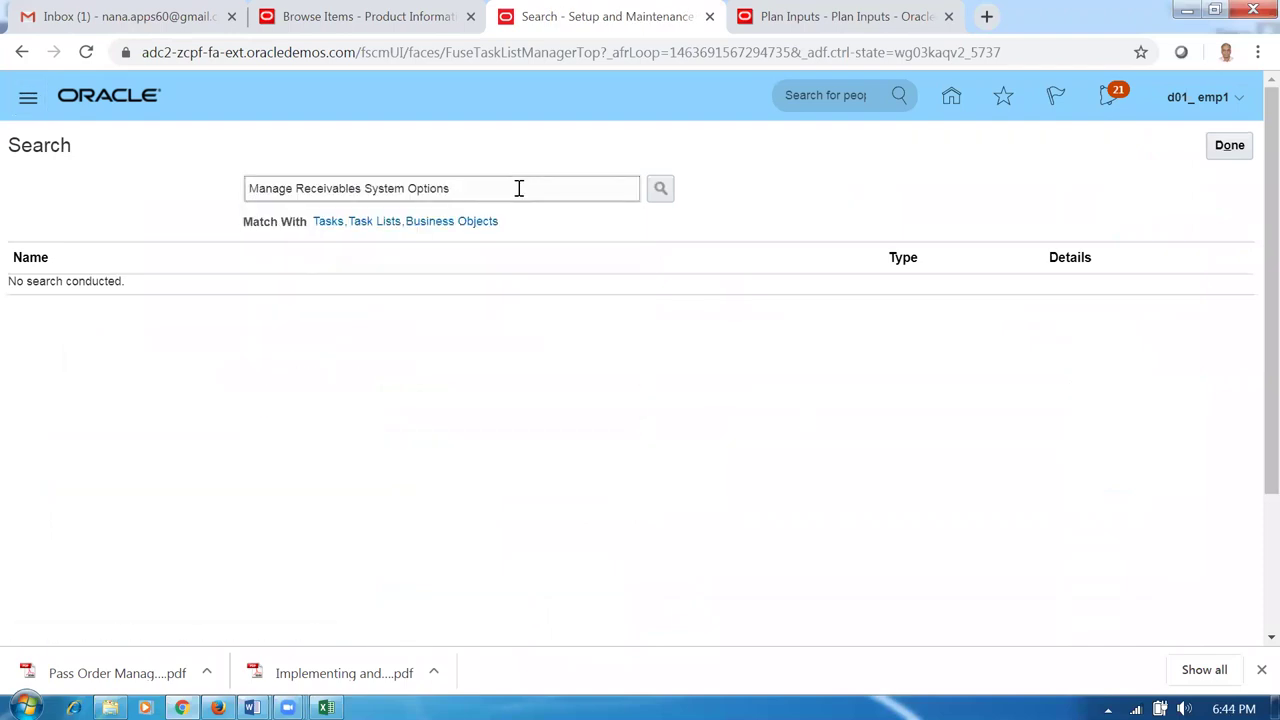
{"action": "key", "text": "Return"}
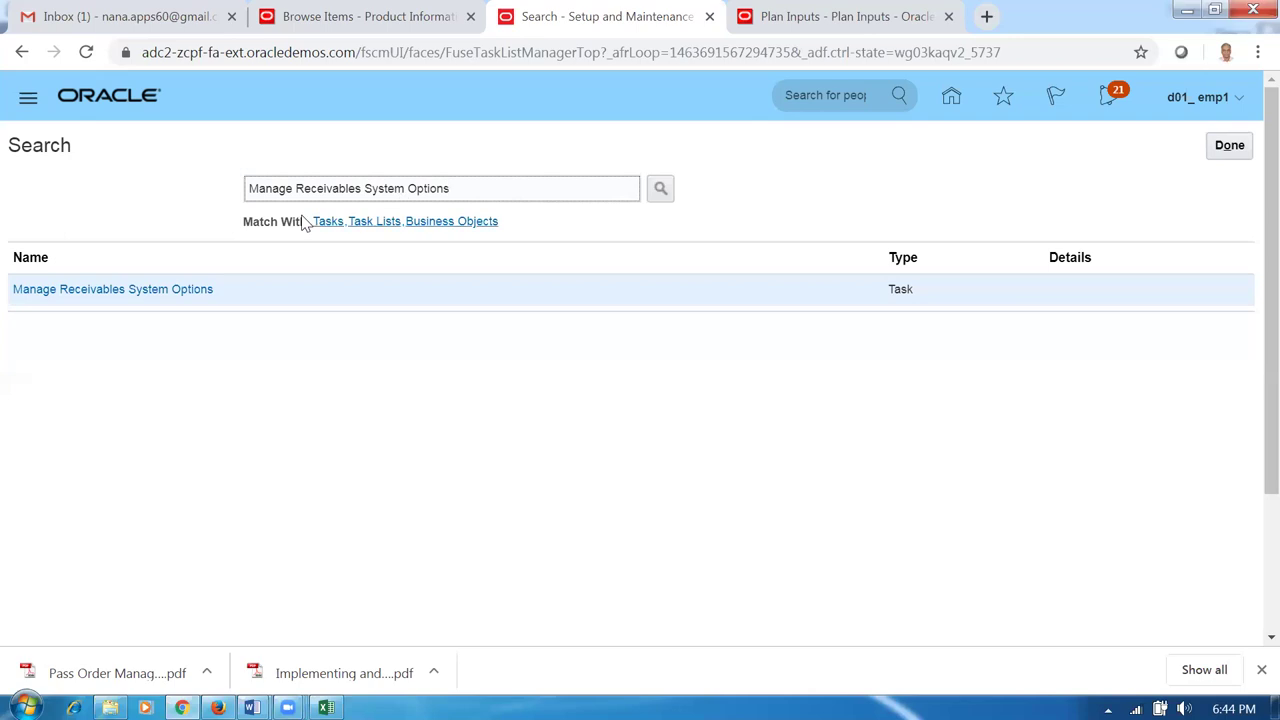
{"action": "left_click", "coordinate": [151, 456]}
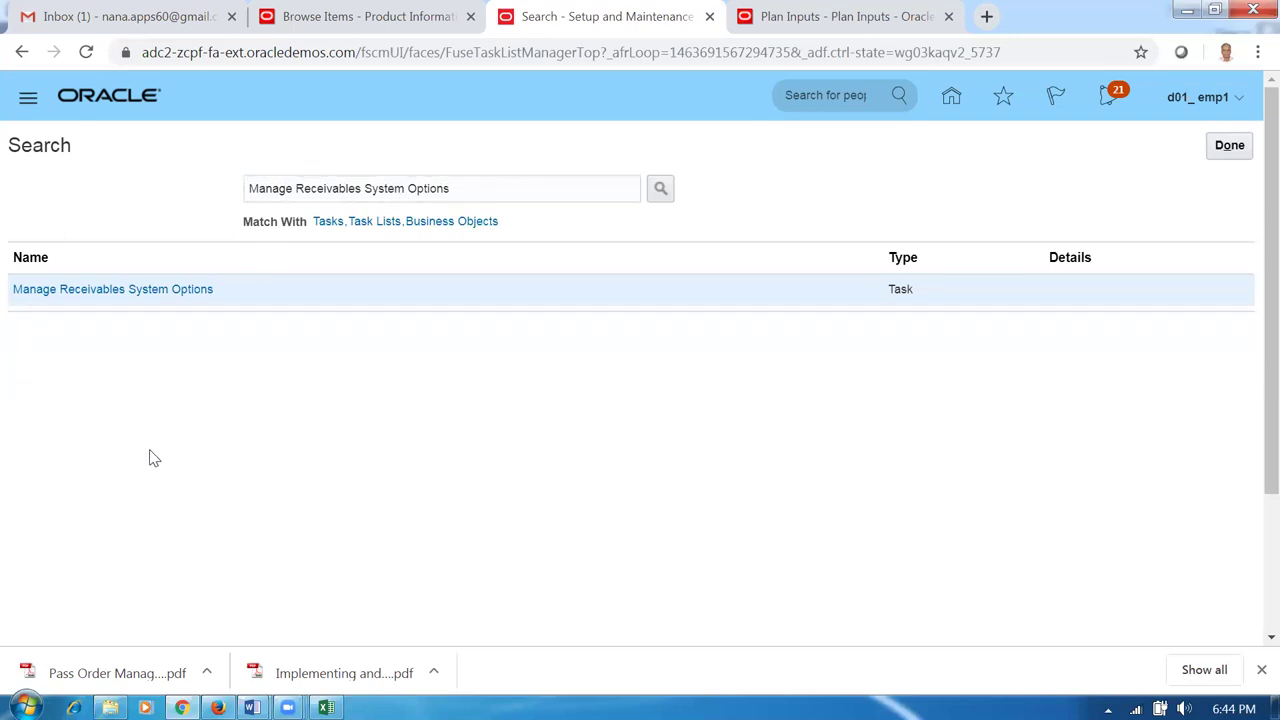
{"action": "left_click", "coordinate": [104, 300]}
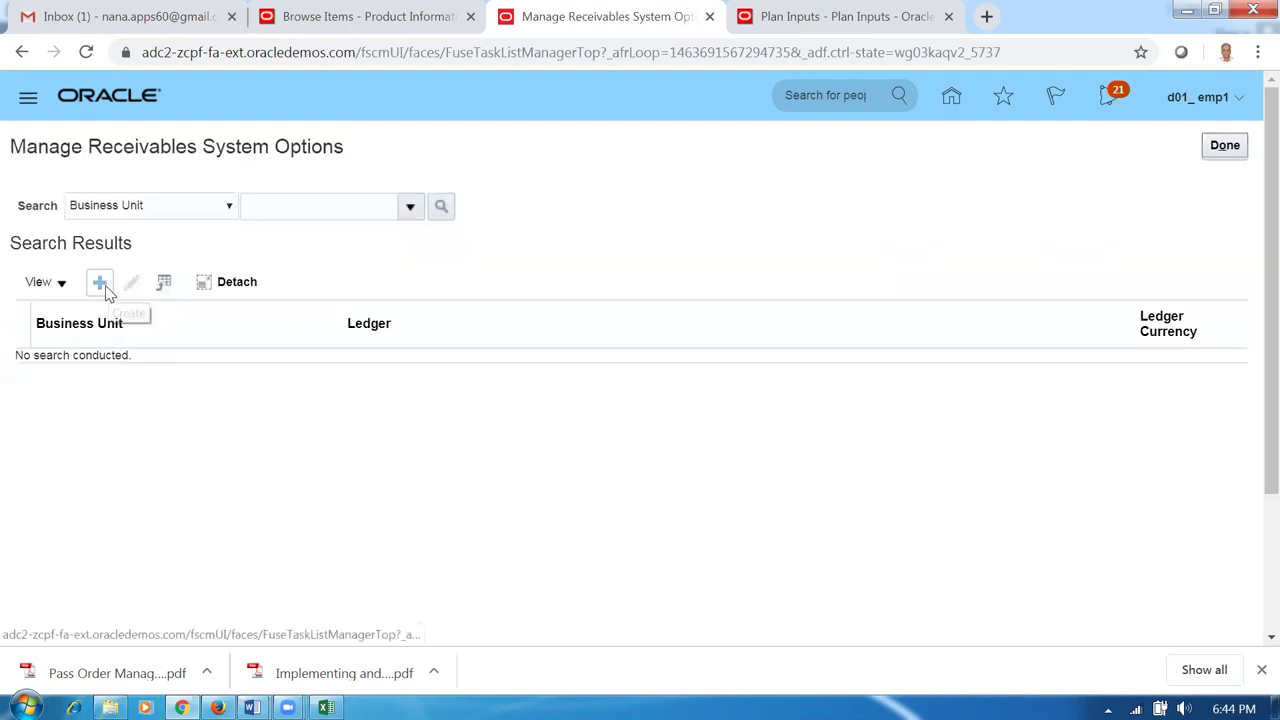
{"action": "left_click", "coordinate": [102, 287]}
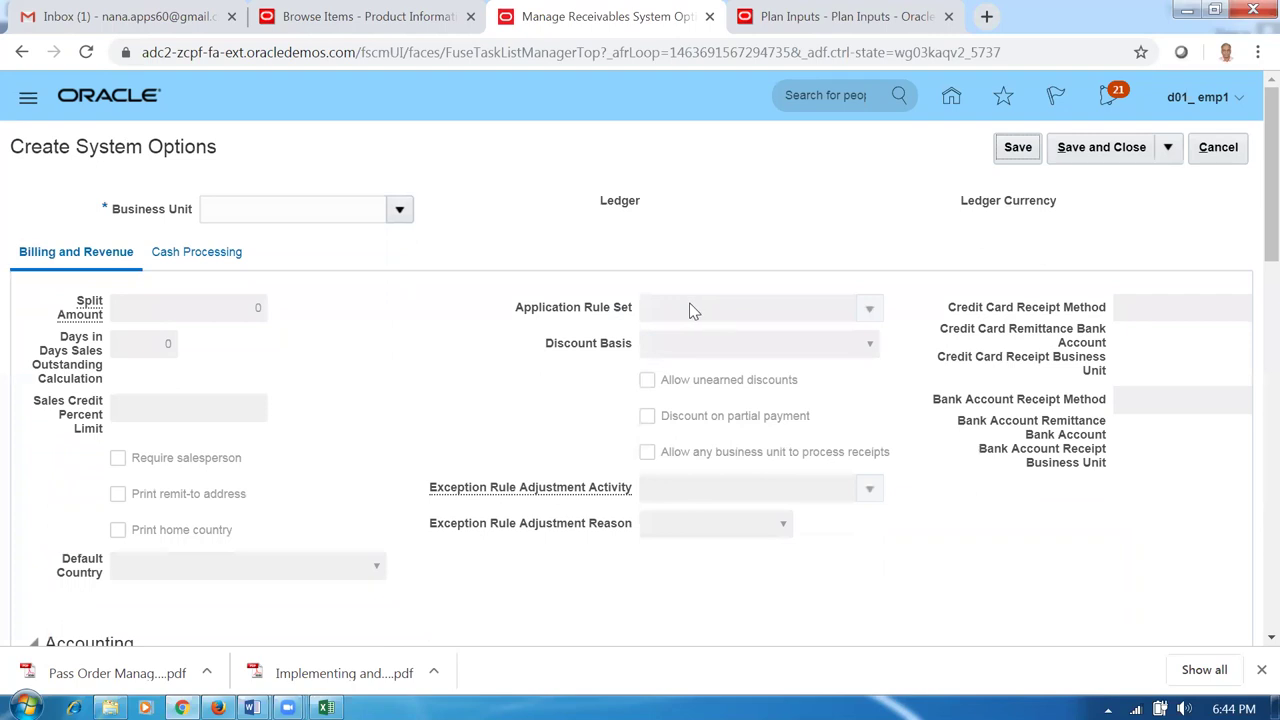
Set Business Unit to d01_business_unit, which fills in ledger d01_primary_ledger.
{"action": "left_click", "coordinate": [236, 208]}
{"action": "type", "text": "d01"}
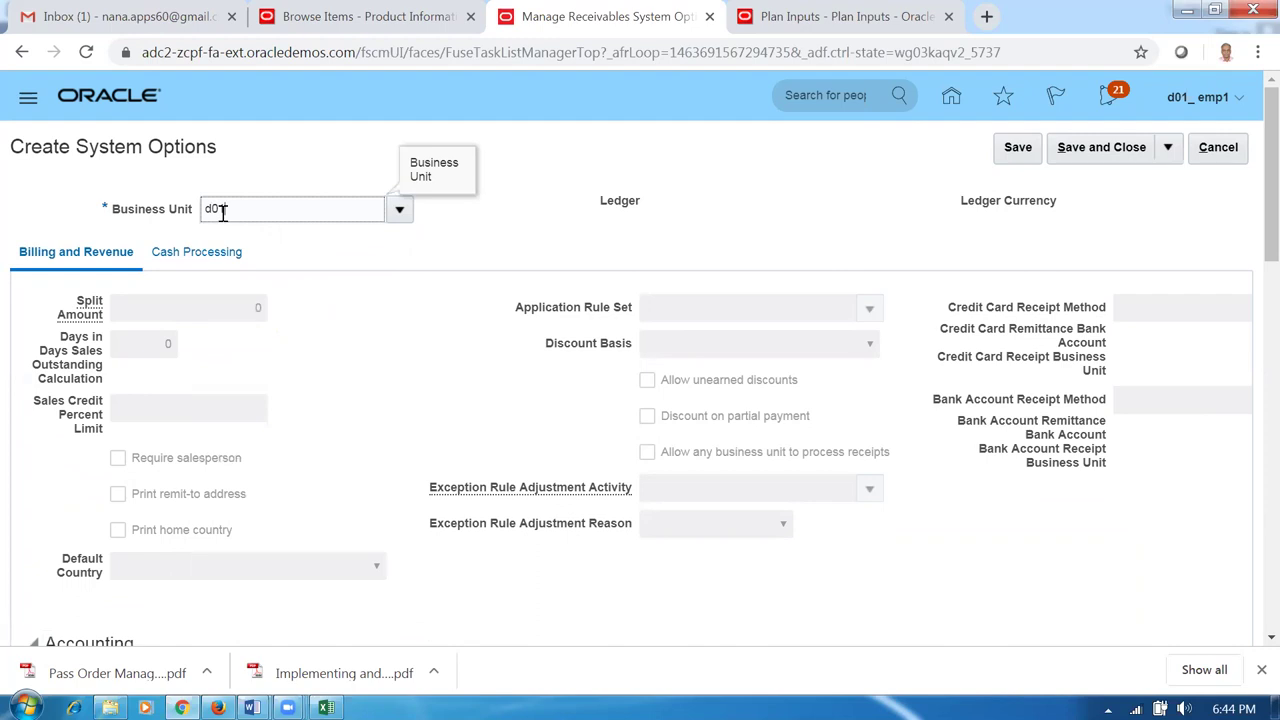
{"action": "key", "text": "Tab"}
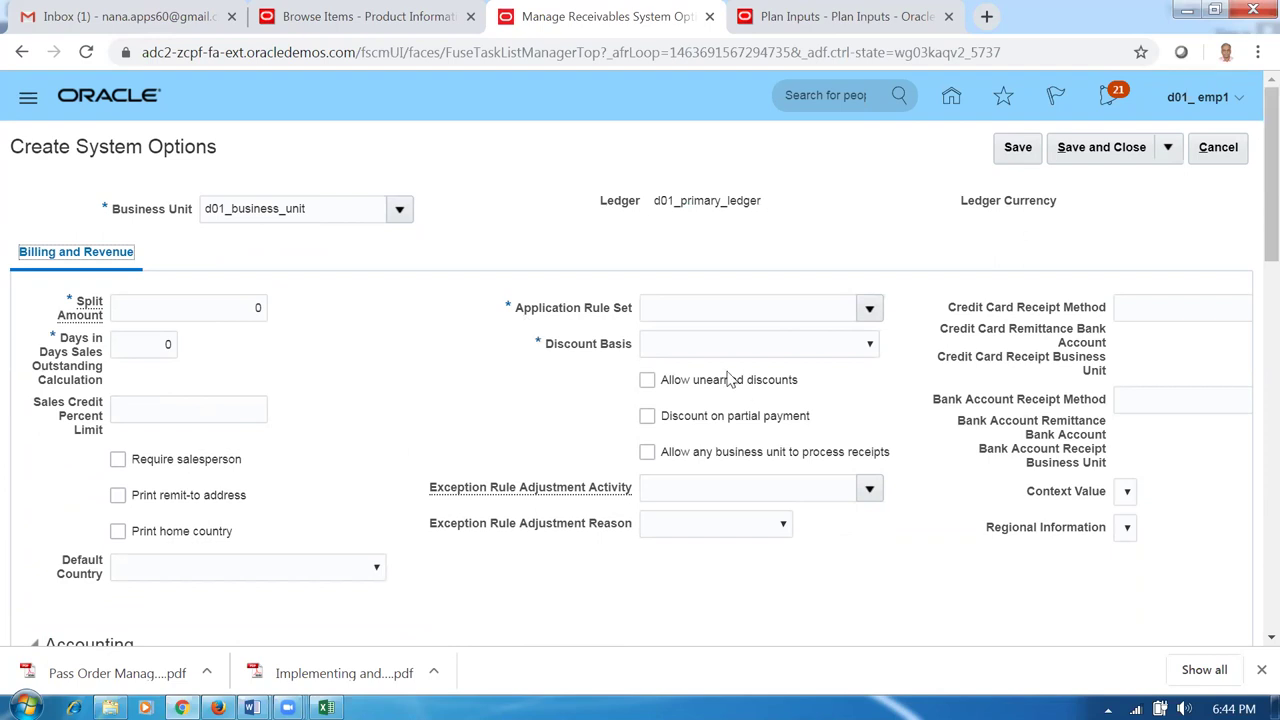
Set Discount Basis to Invoice Amount.
{"action": "left_click", "coordinate": [770, 349]}
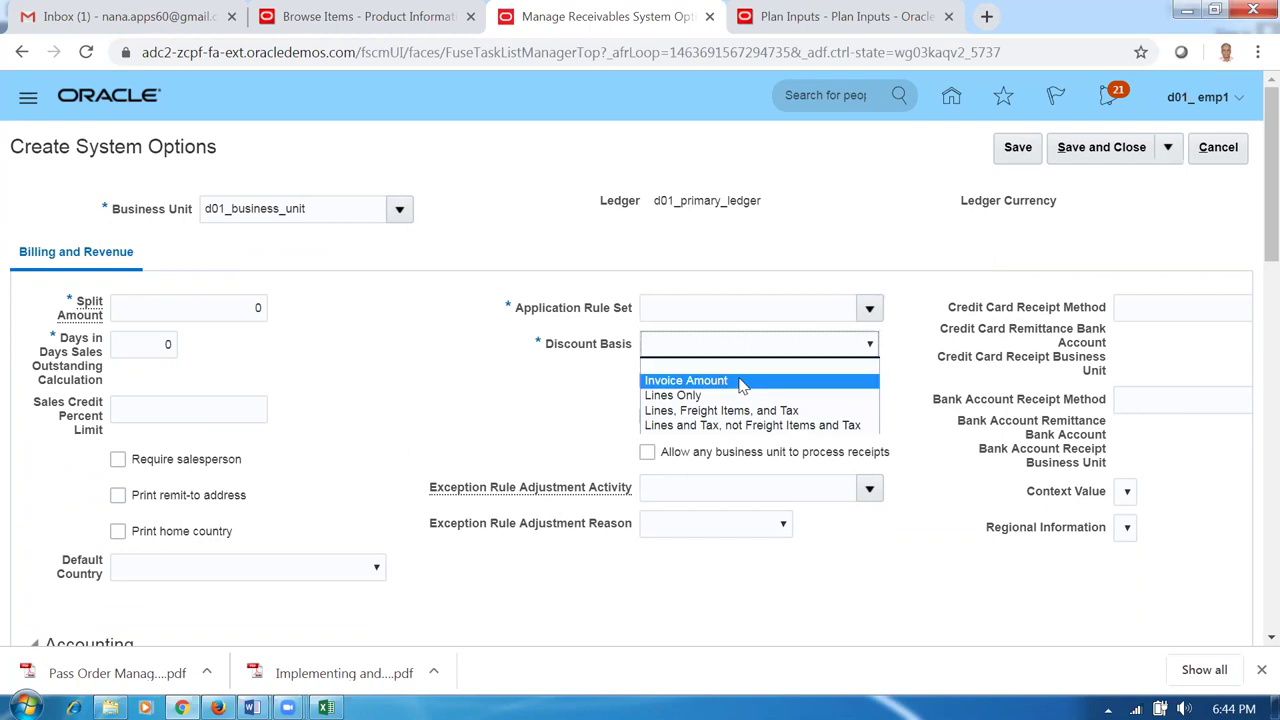
{"action": "left_click", "coordinate": [746, 381]}
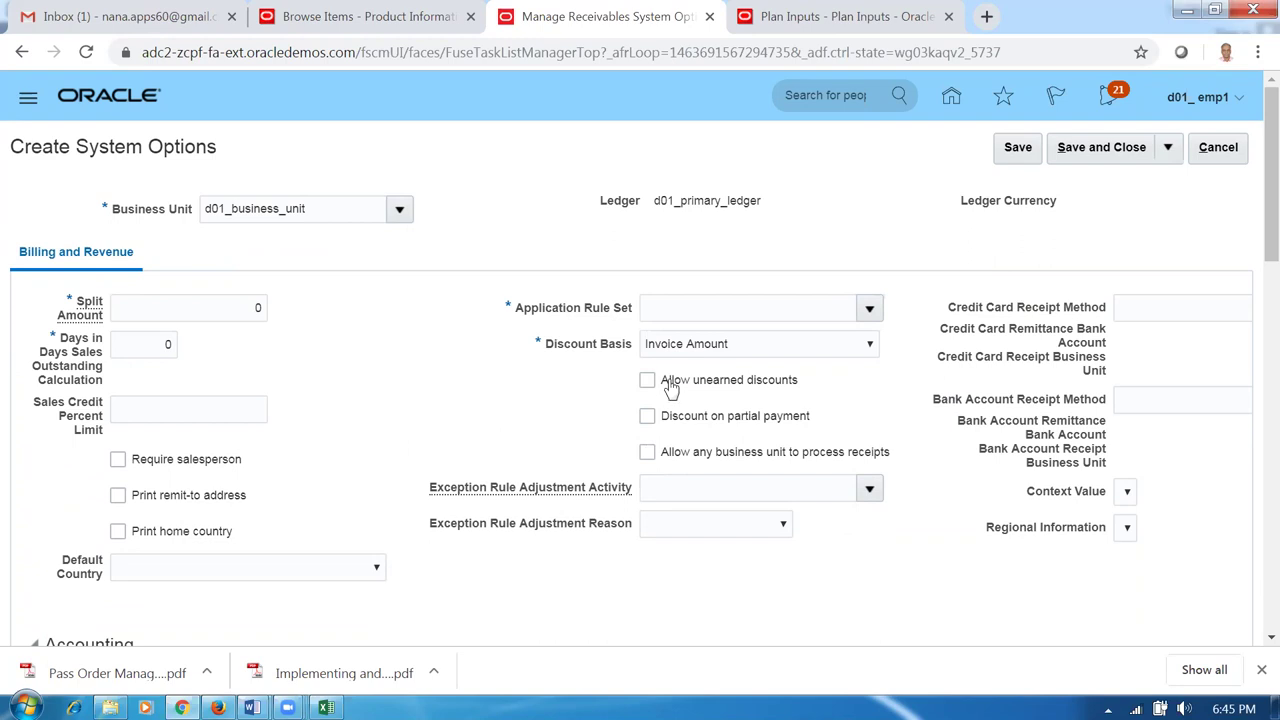
{"action": "left_click", "coordinate": [722, 348]}
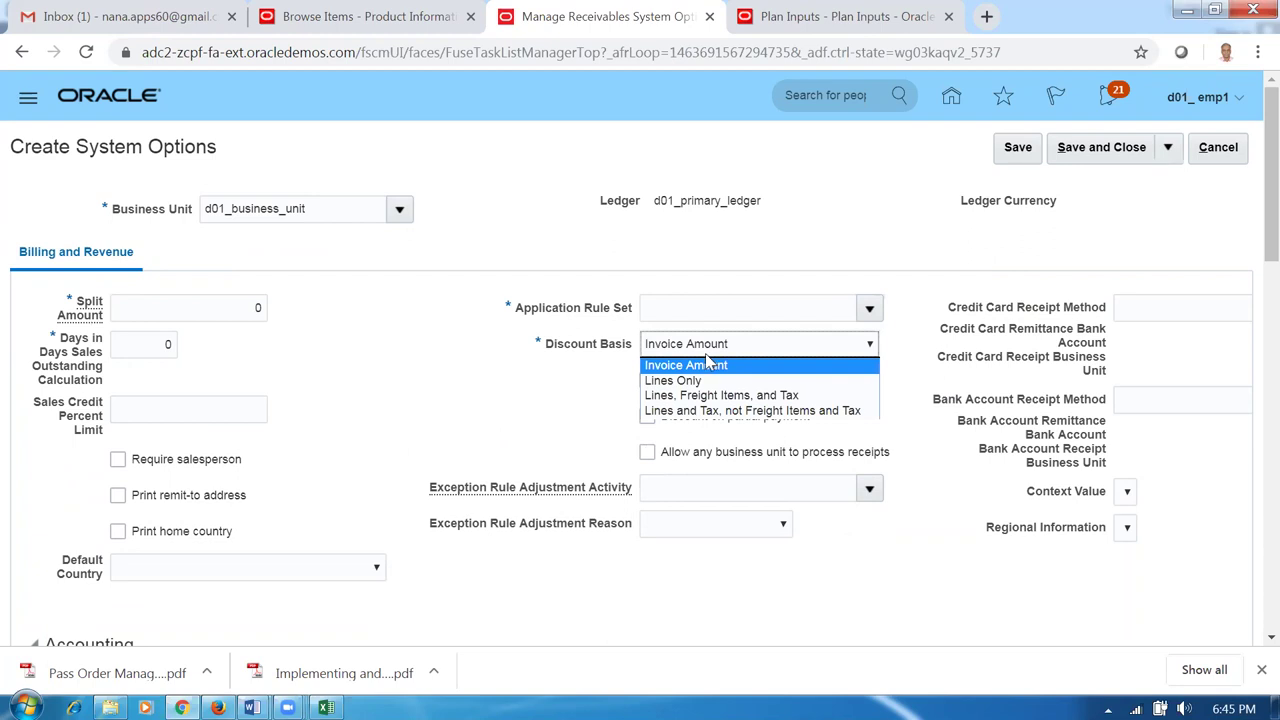
{"action": "left_click", "coordinate": [527, 407]}
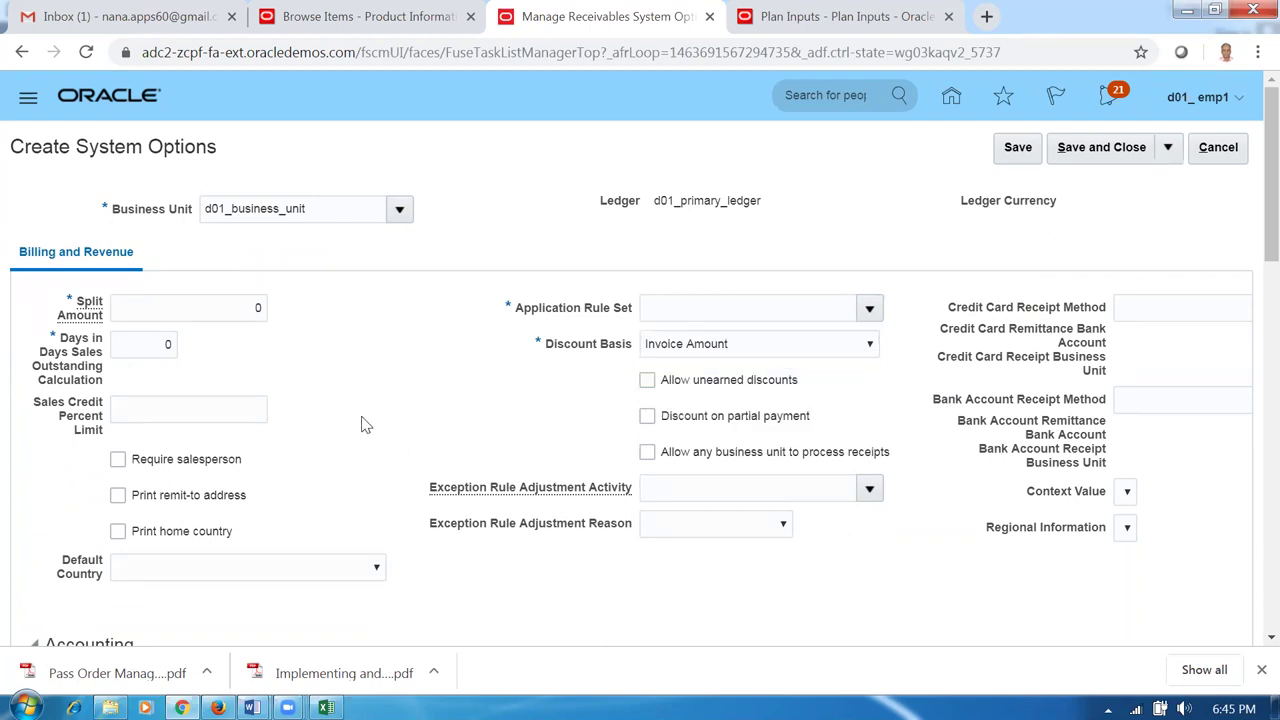
{"action": "scroll", "coordinate": [368, 427], "scroll_direction": "down", "scroll_amount": 1}
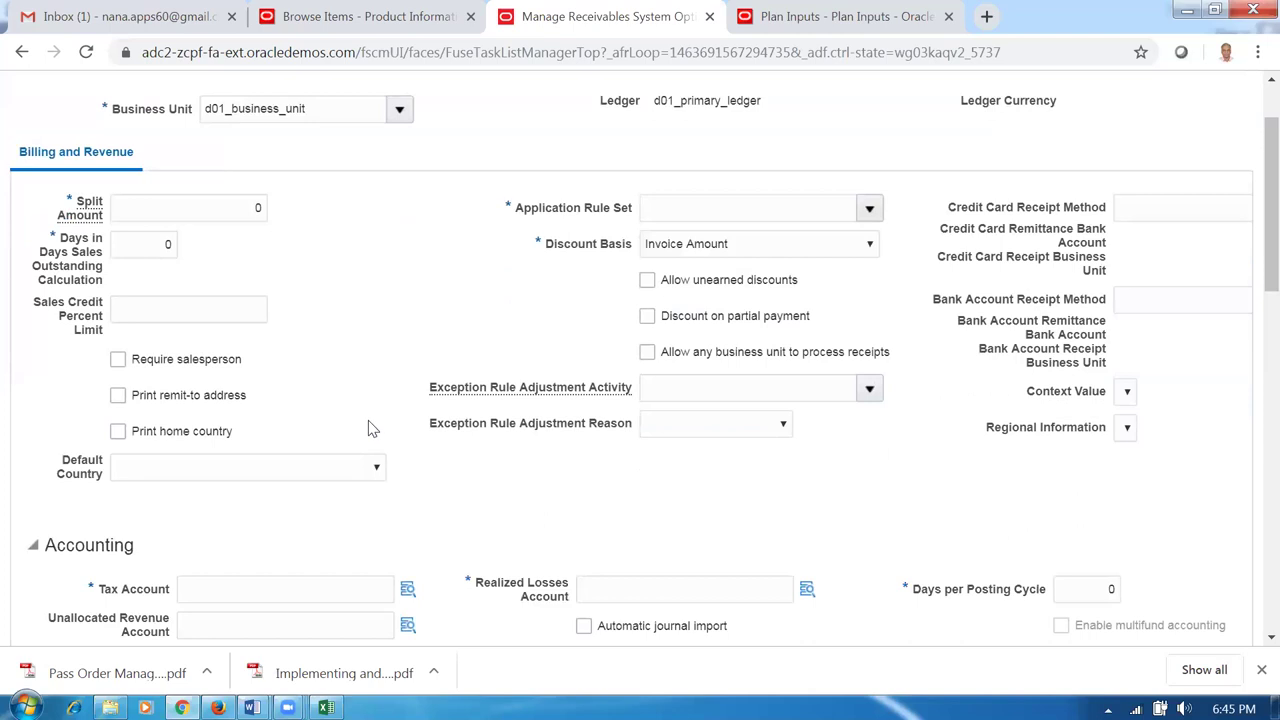
Enter Tax Account 10-100-1001 in the Accounting section.
{"action": "scroll", "coordinate": [368, 427], "scroll_direction": "down", "scroll_amount": 2}
{"action": "scroll", "coordinate": [368, 421], "scroll_direction": "down", "scroll_amount": 2}
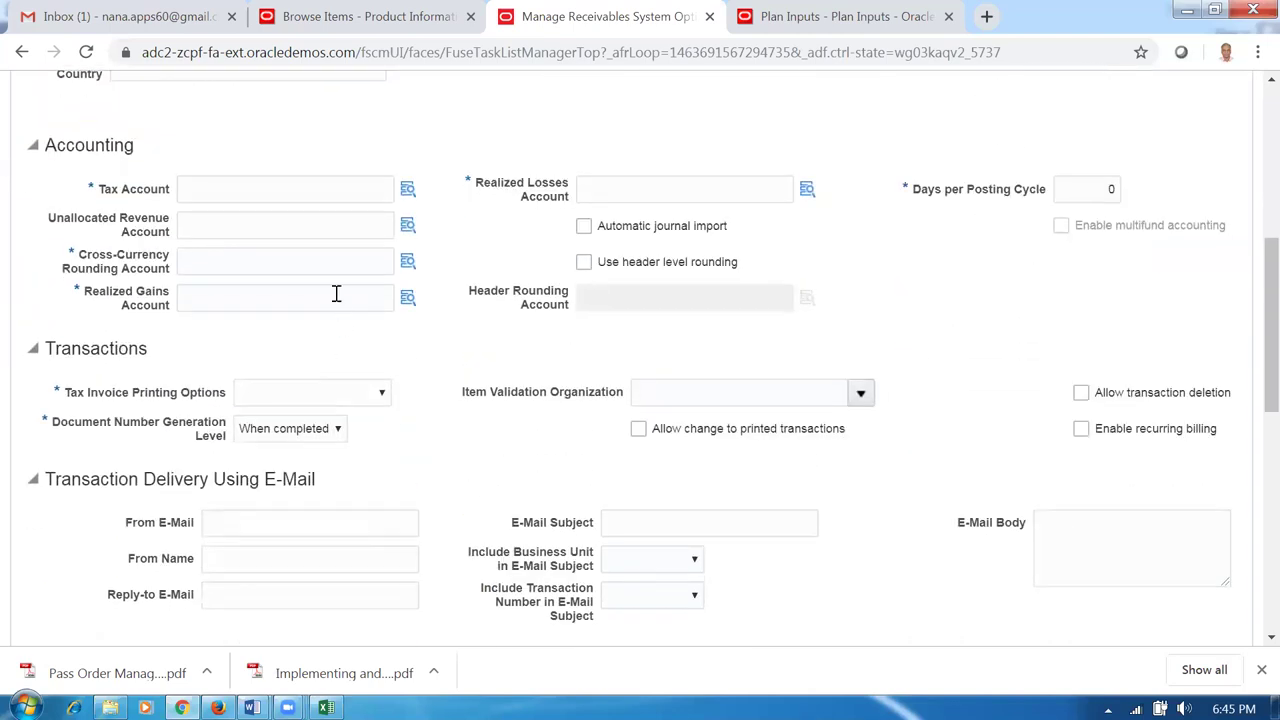
{"action": "left_click", "coordinate": [298, 196]}
{"action": "type", "text": "10-100-1000"}
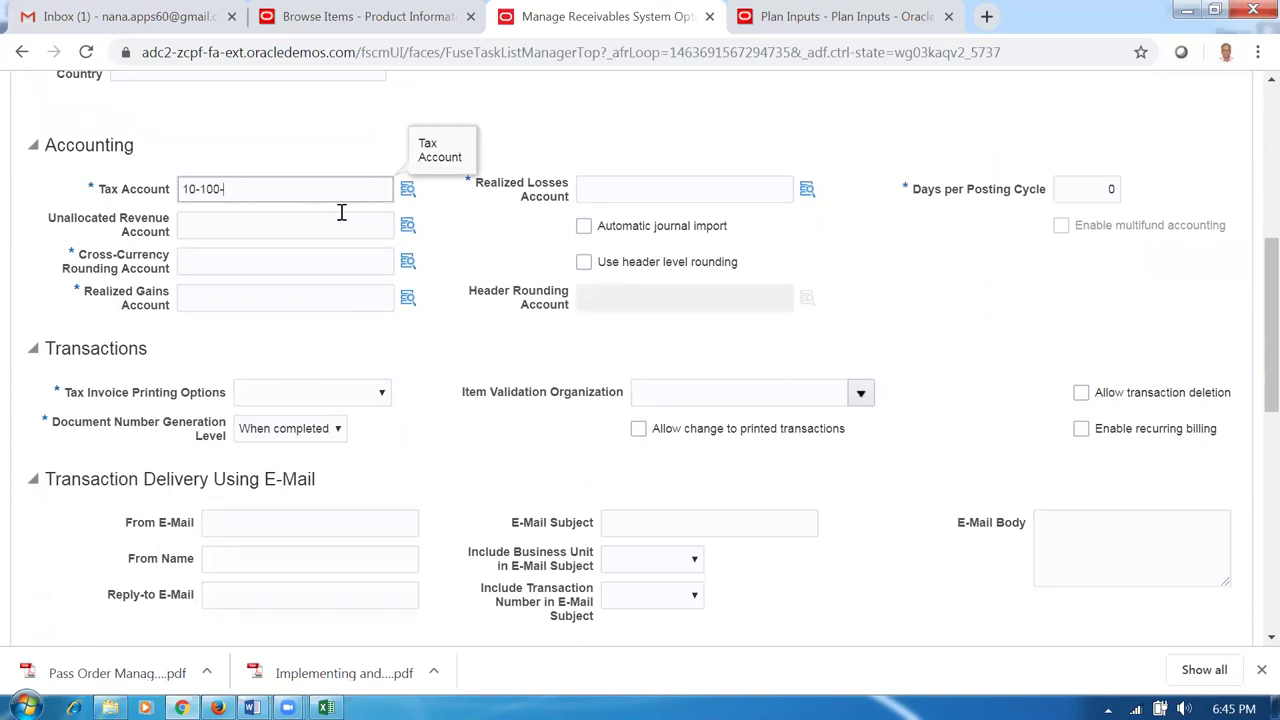
{"action": "left_click", "coordinate": [638, 156]}
{"action": "left_click", "coordinate": [614, 192]}
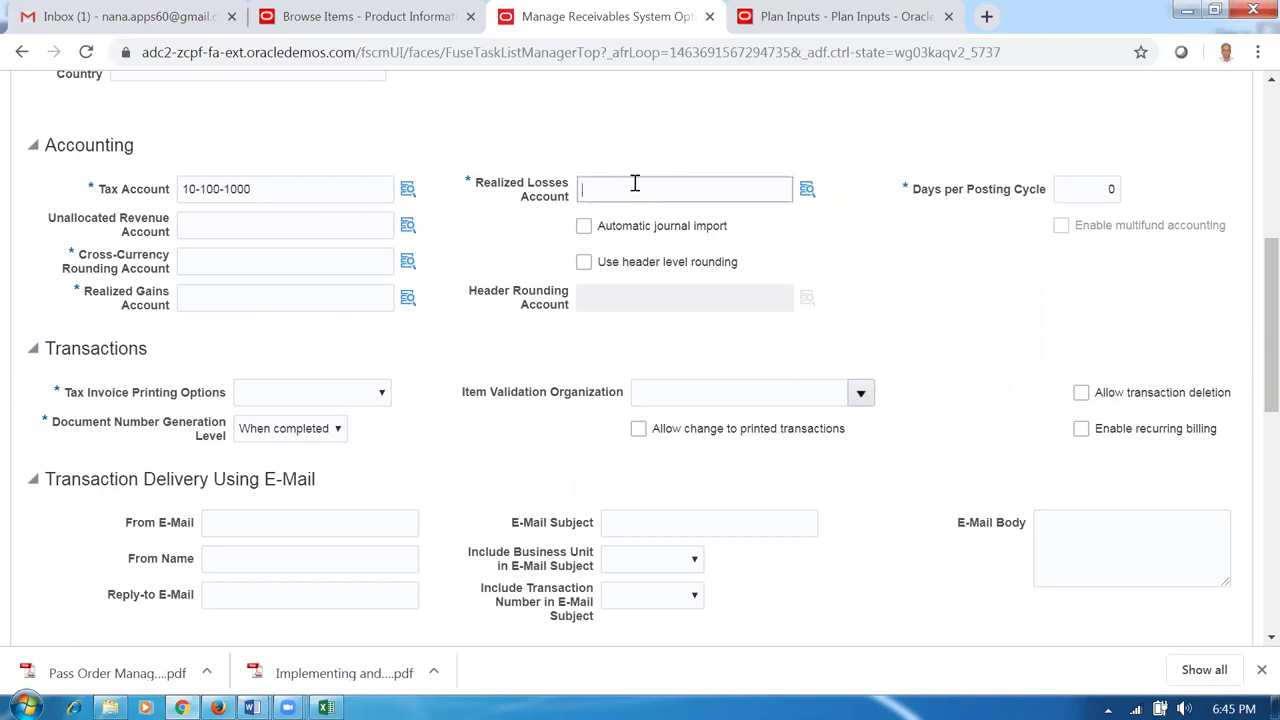
{"action": "left_click", "coordinate": [303, 197]}
{"action": "key", "text": "BackSpace"}
{"action": "type", "text": "1"}
{"action": "key", "text": "Tab"}
Enter Realized Losses Account 10-100-1002.
{"action": "left_click", "coordinate": [611, 189]}
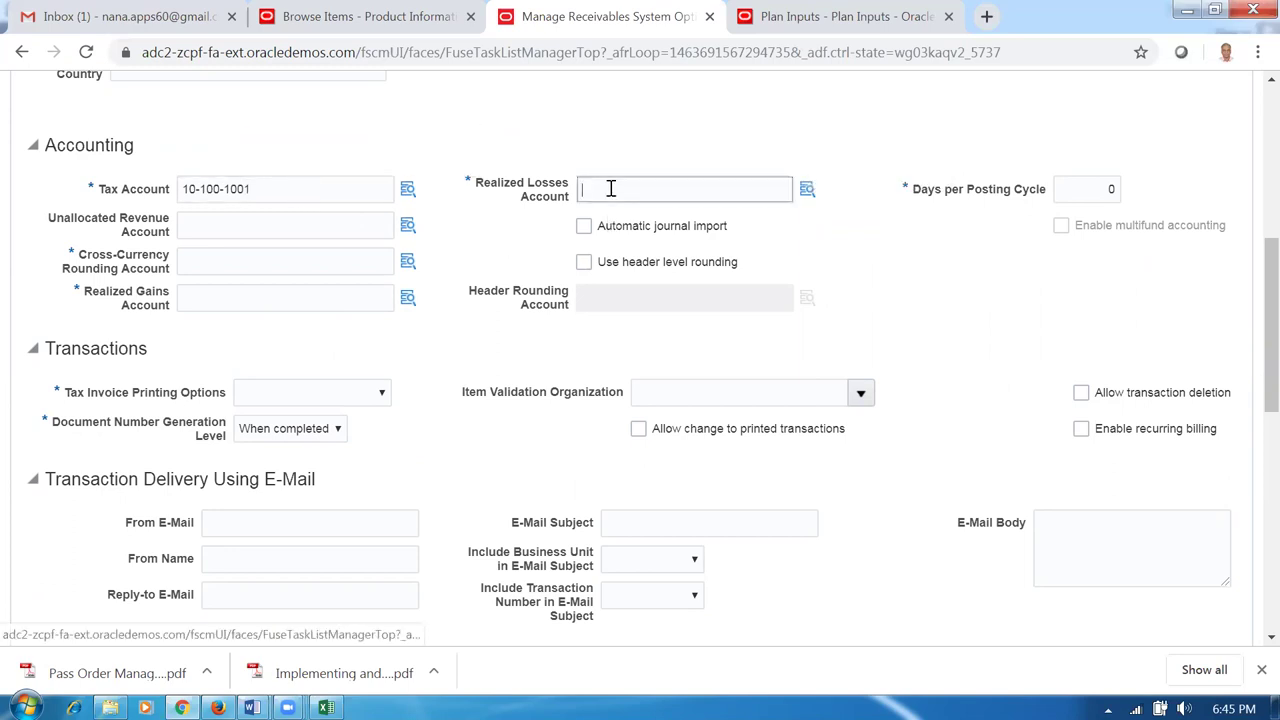
{"action": "type", "text": "10-100-1"}
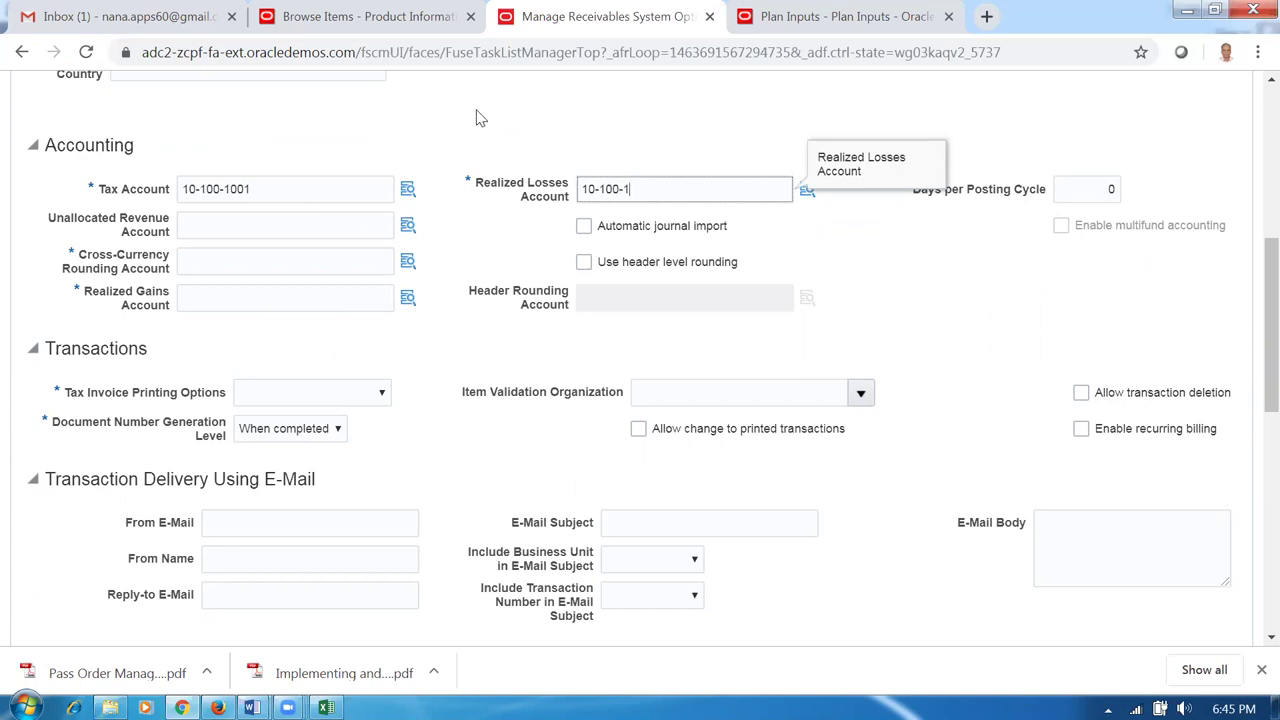
{"action": "type", "text": "002"}
{"action": "double_click", "coordinate": [490, 117]}
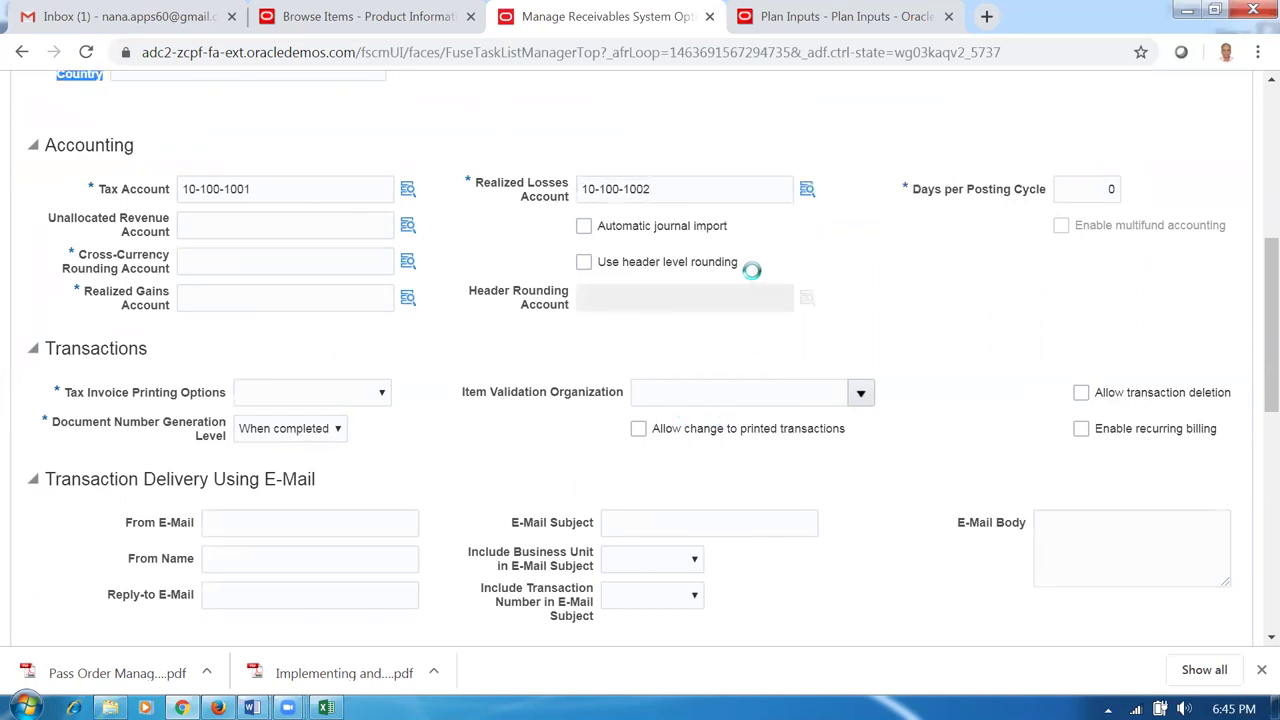
{"action": "left_click", "coordinate": [672, 189]}
{"action": "left_click_drag", "start_coordinate": [672, 189], "coordinate": [590, 189]}
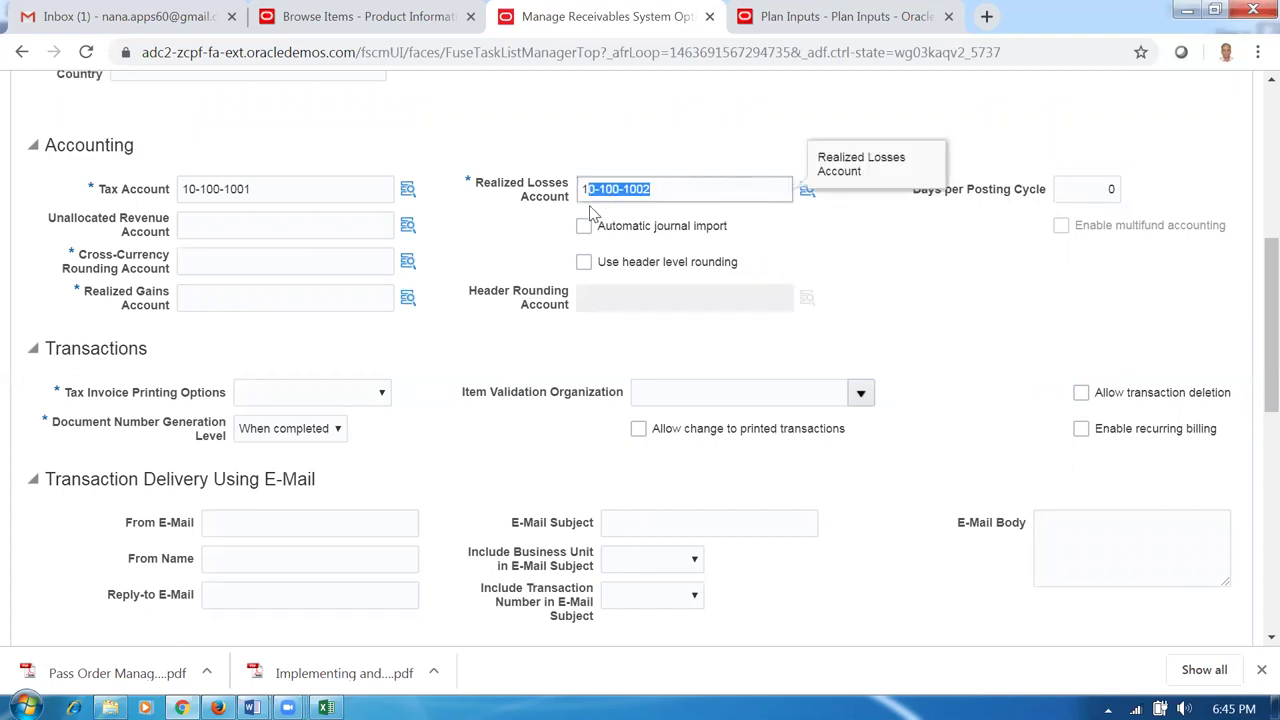
{"action": "left_click_drag", "start_coordinate": [271, 191], "coordinate": [140, 215]}
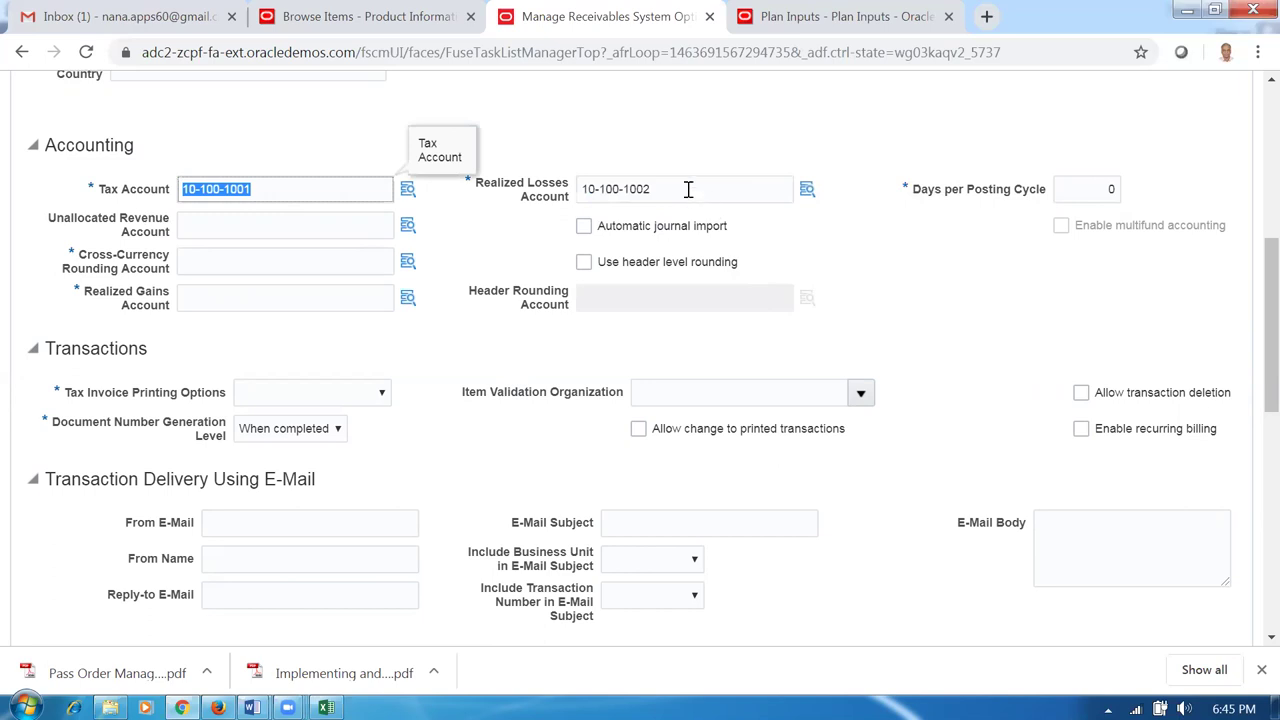
{"action": "left_click_drag", "start_coordinate": [690, 190], "coordinate": [580, 190]}
{"action": "left_click", "coordinate": [528, 262]}
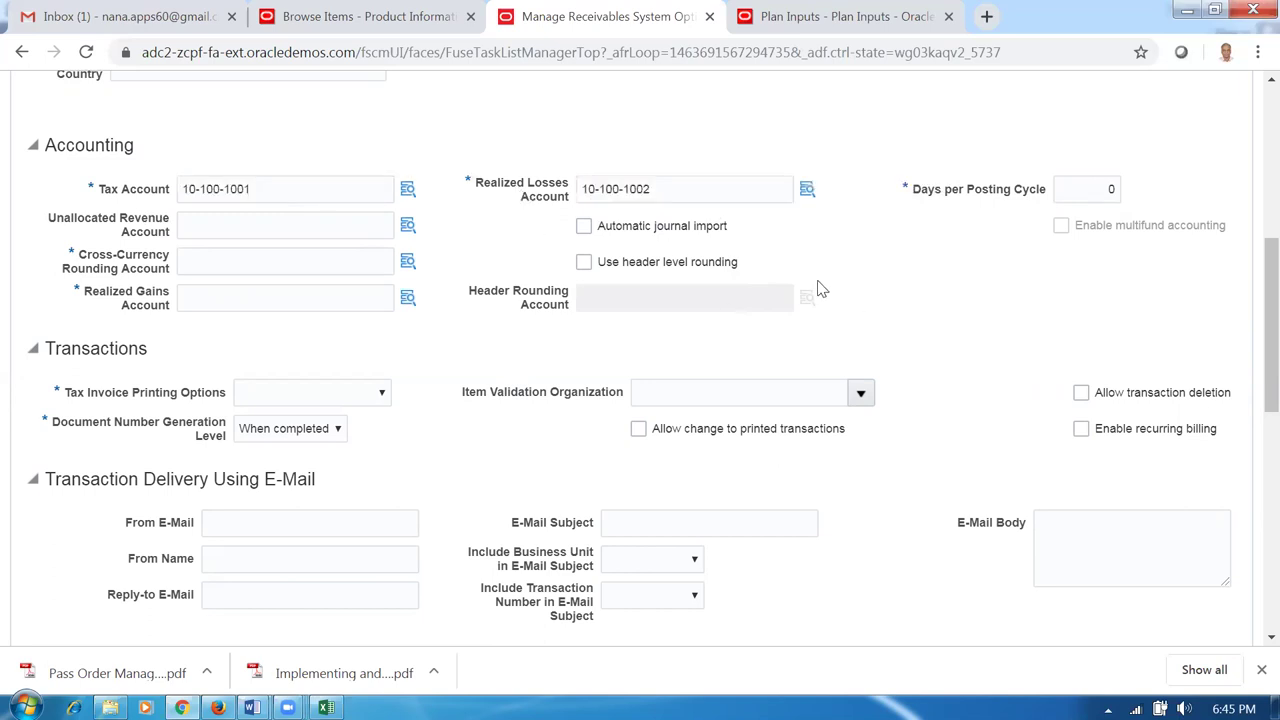
Fill account 10-100-1002 into both Realized Gains Account and Cross-Currency Rounding Account fields.
{"action": "scroll", "coordinate": [437, 360], "scroll_direction": "down", "scroll_amount": 2}
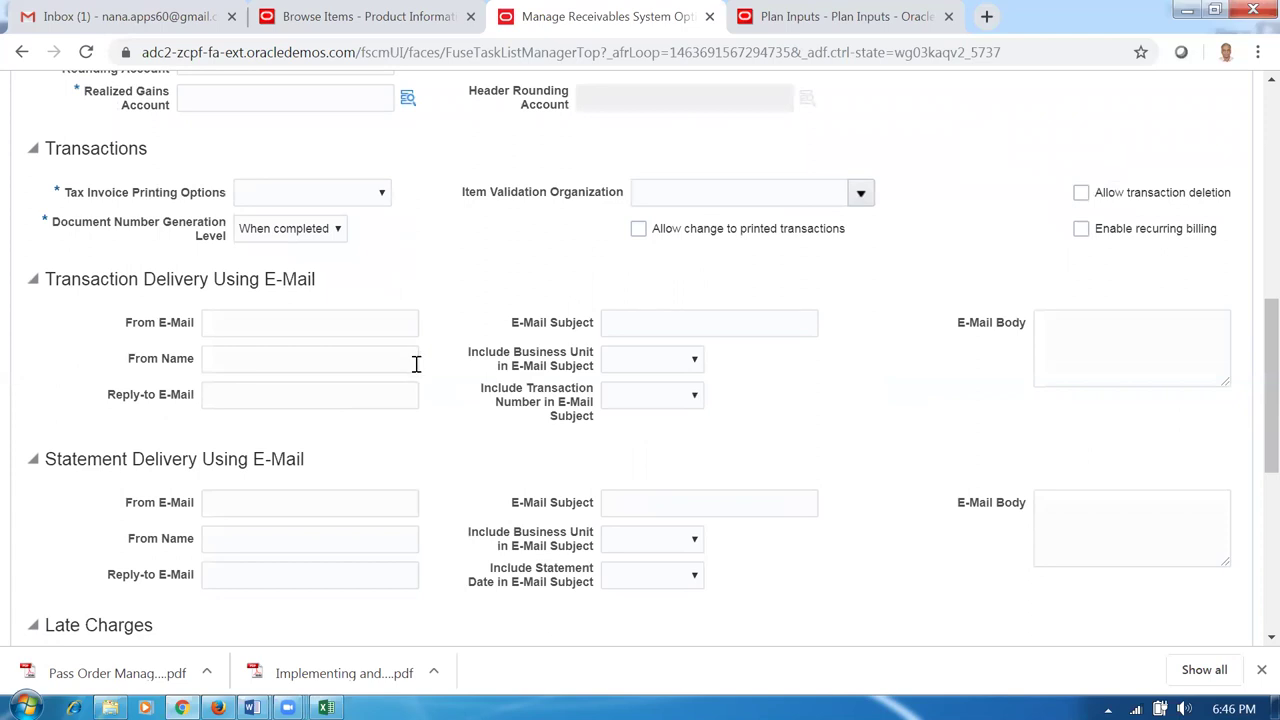
{"action": "scroll", "coordinate": [413, 372], "scroll_direction": "down", "scroll_amount": 2}
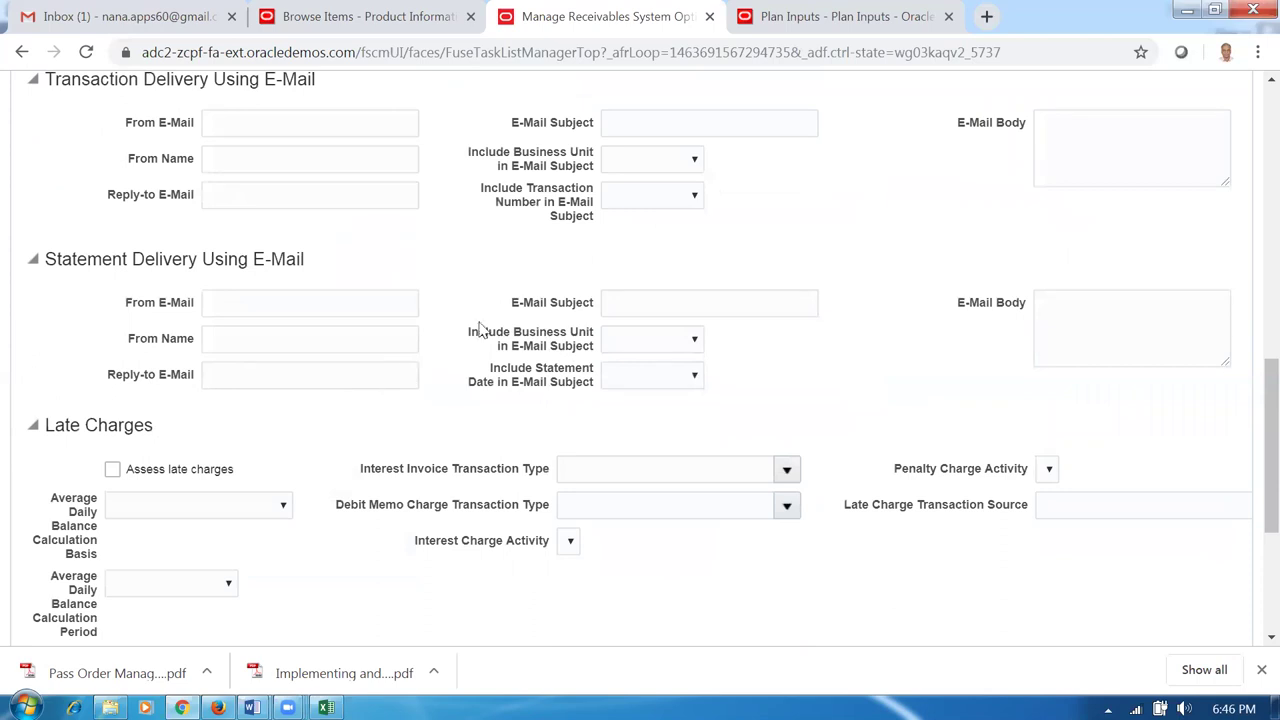
{"action": "scroll", "coordinate": [349, 257], "scroll_direction": "up", "scroll_amount": 4}
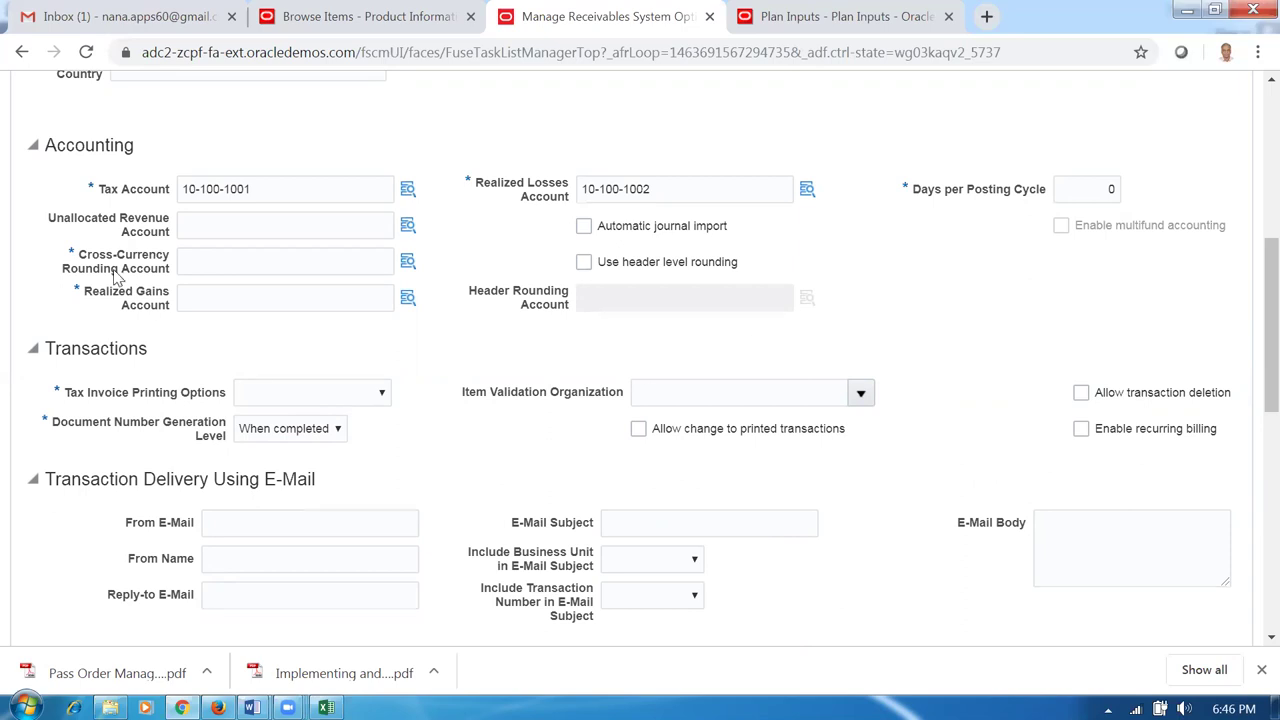
{"action": "left_click", "coordinate": [214, 300]}
{"action": "type", "text": "10-100-1002"}
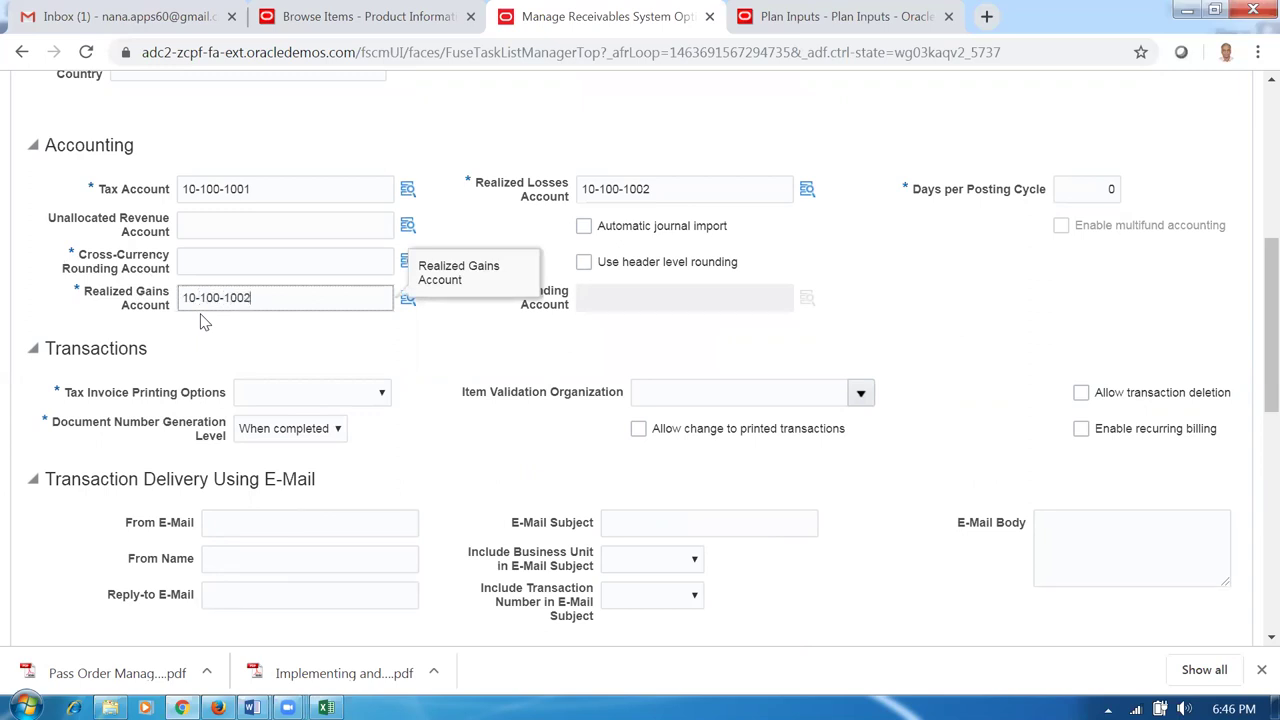
{"action": "left_click", "coordinate": [220, 266]}
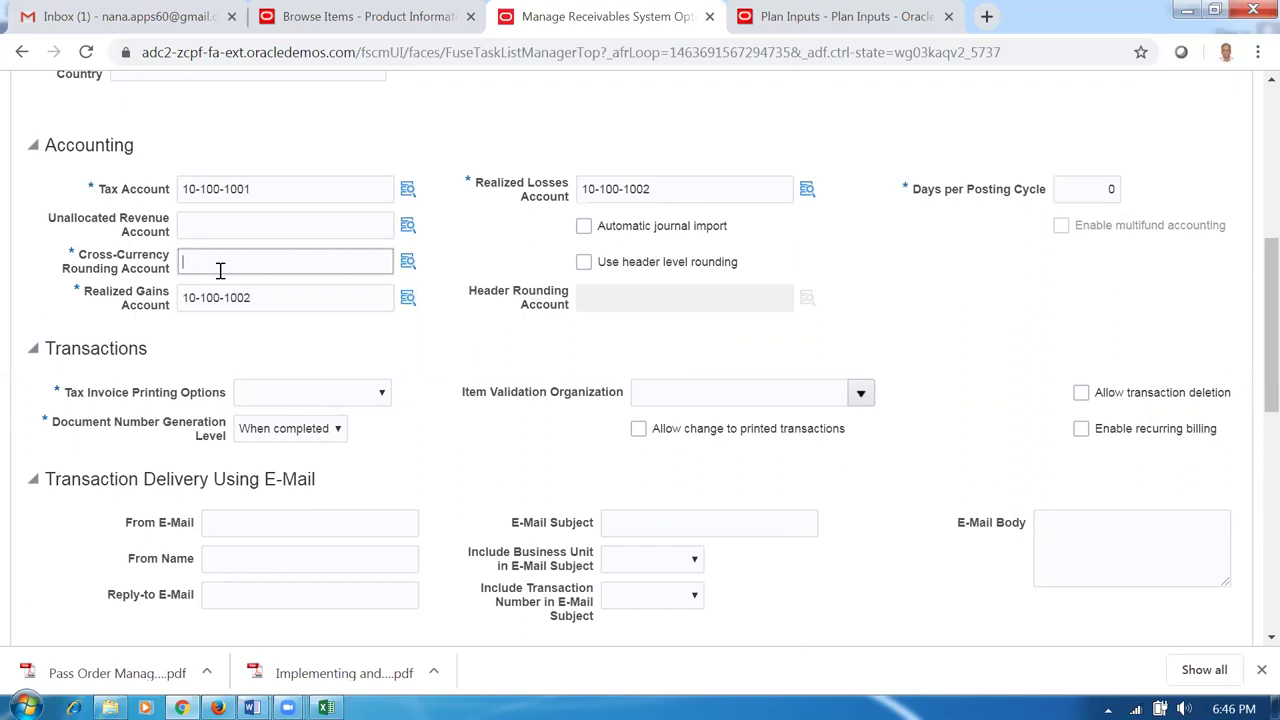
{"action": "type", "text": "10-100-1002"}
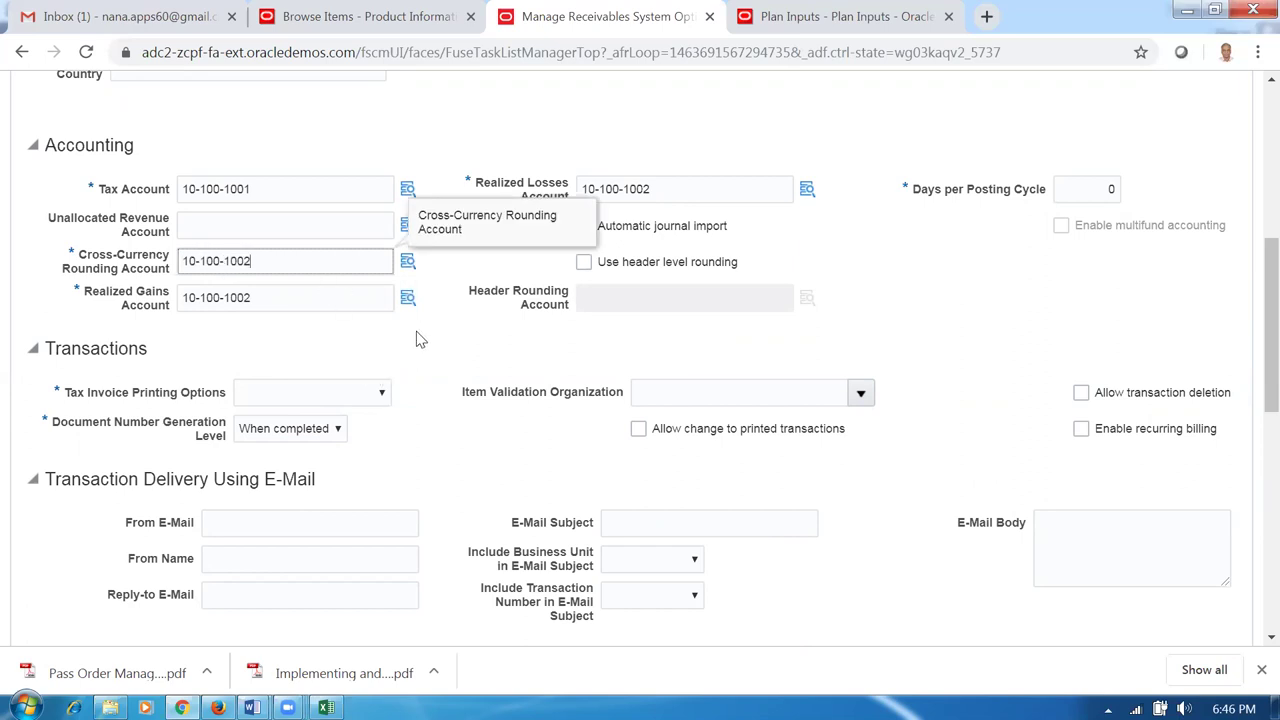
{"action": "left_click", "coordinate": [421, 337]}
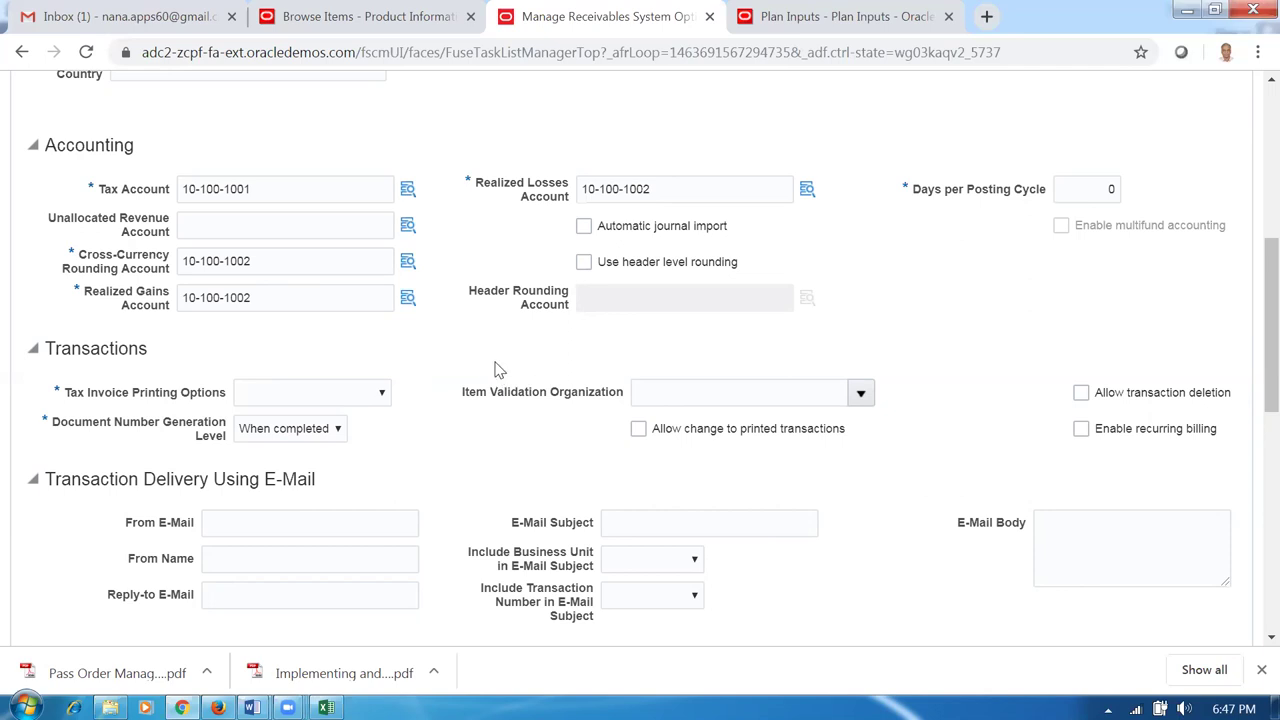
{"action": "scroll", "coordinate": [496, 368], "scroll_direction": "down", "scroll_amount": 2}
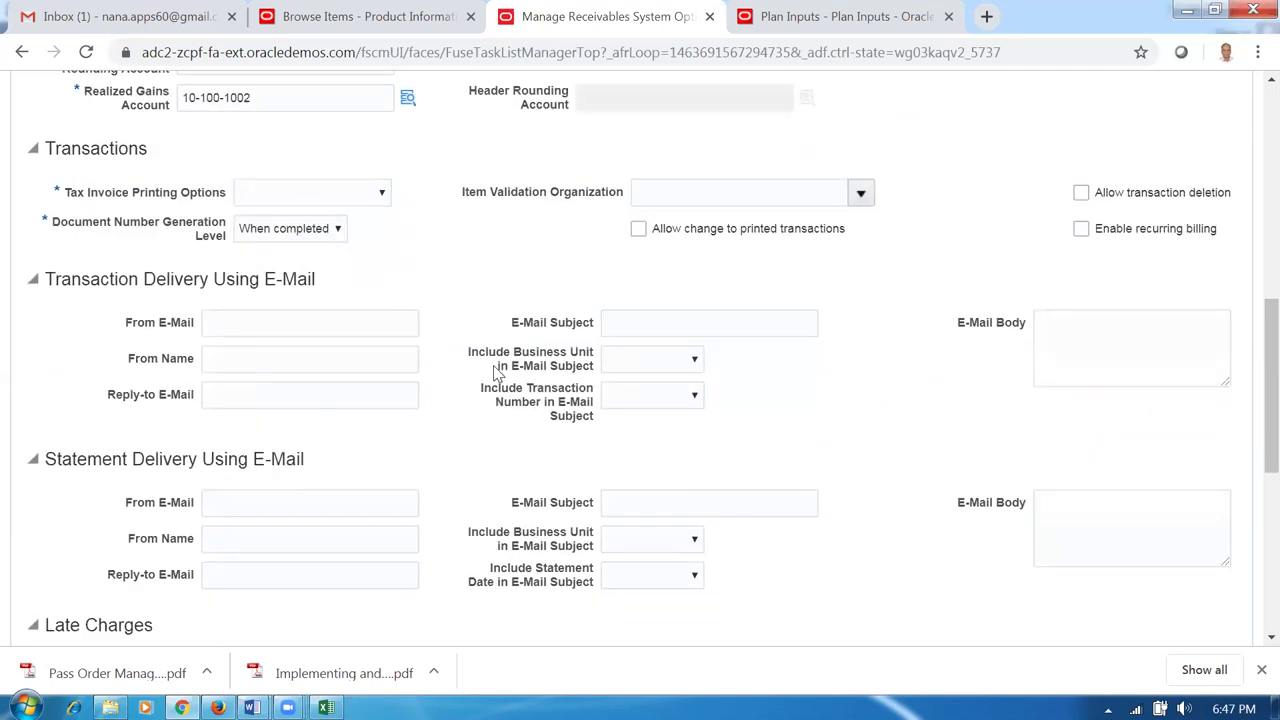
Set Grouping Rule to DEFAULT and Log File Message Level to 1.
{"action": "scroll", "coordinate": [496, 372], "scroll_direction": "down", "scroll_amount": 1}
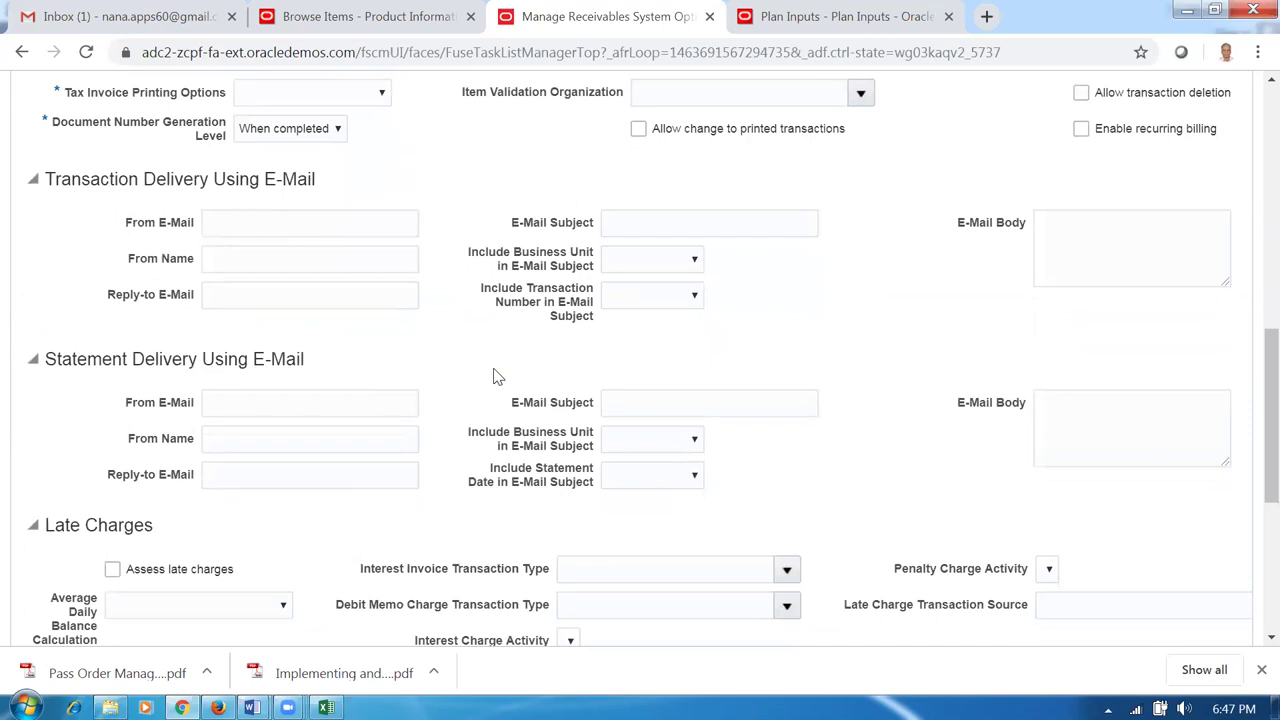
{"action": "scroll", "coordinate": [496, 372], "scroll_direction": "down", "scroll_amount": 2}
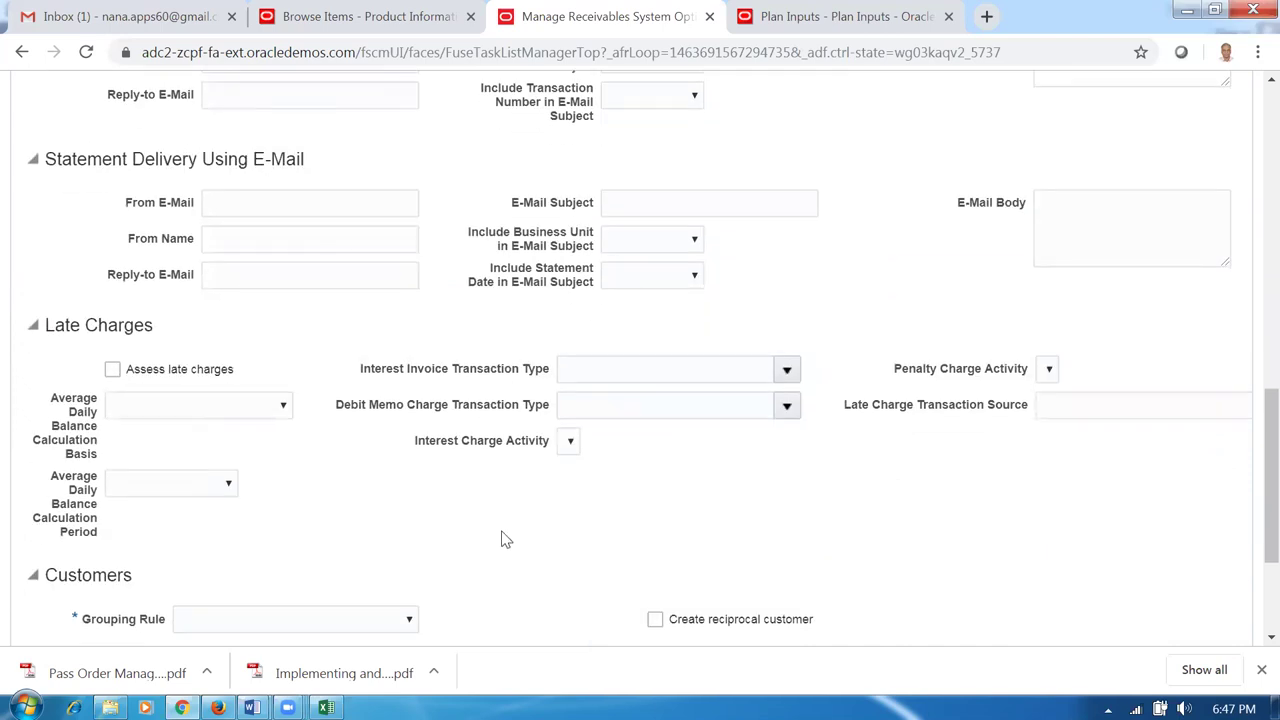
{"action": "scroll", "coordinate": [504, 532], "scroll_direction": "down", "scroll_amount": 2}
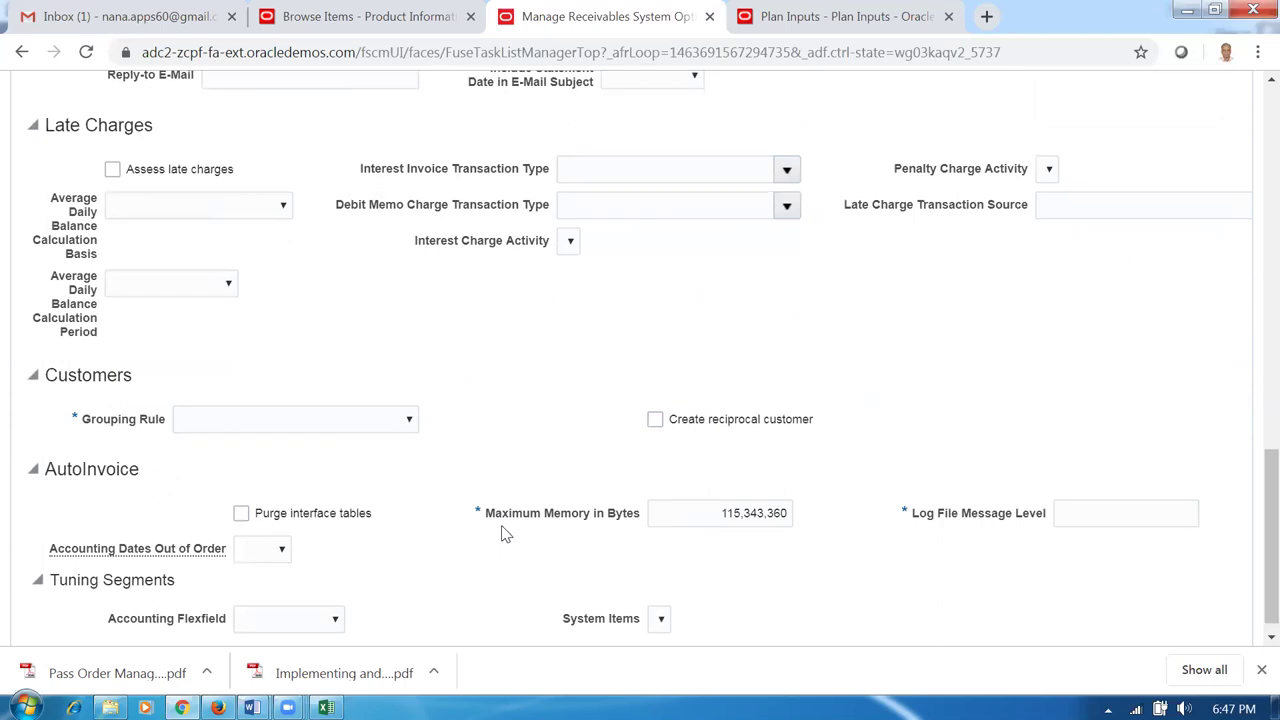
{"action": "left_click", "coordinate": [268, 428]}
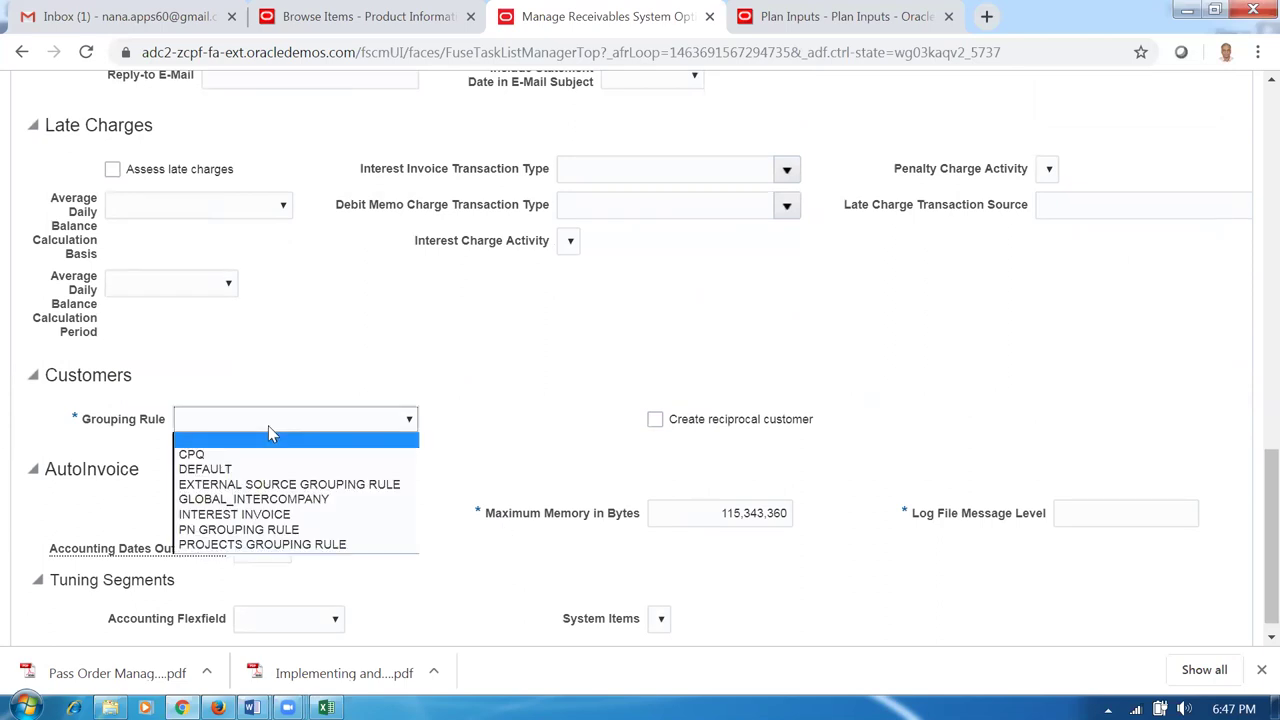
{"action": "left_click", "coordinate": [260, 469]}
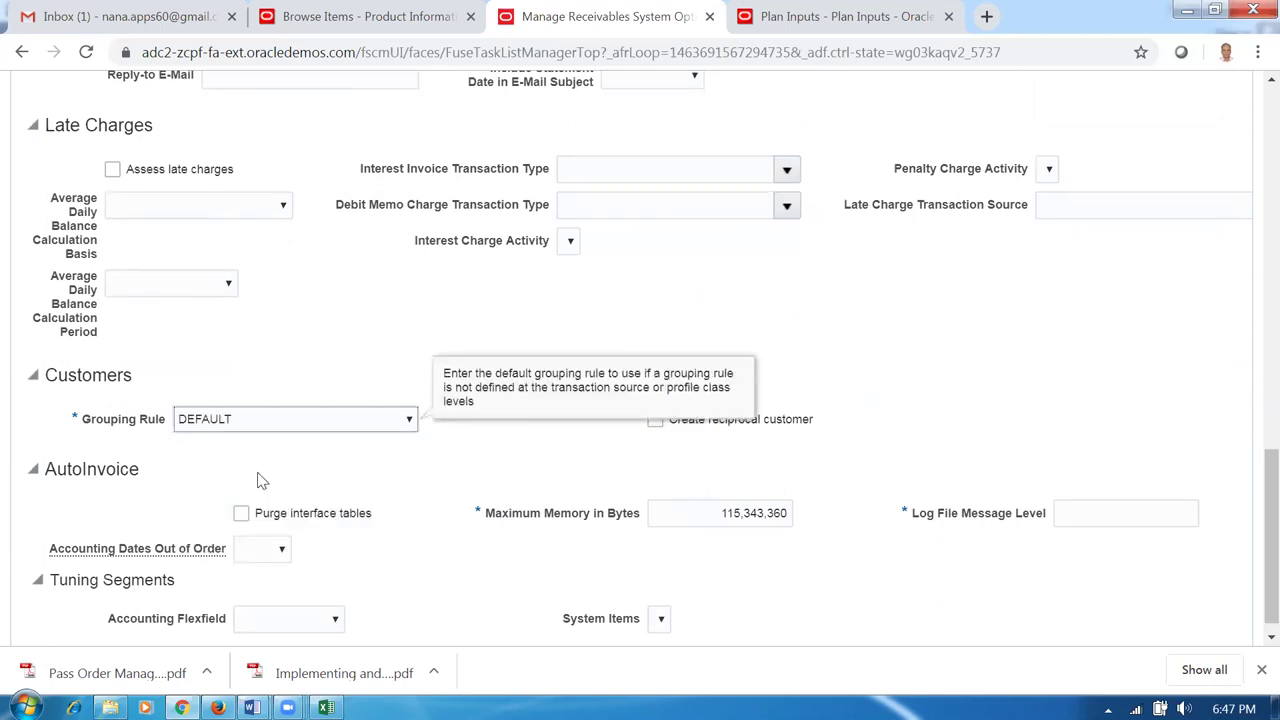
{"action": "scroll", "coordinate": [514, 480], "scroll_direction": "down", "scroll_amount": 1}
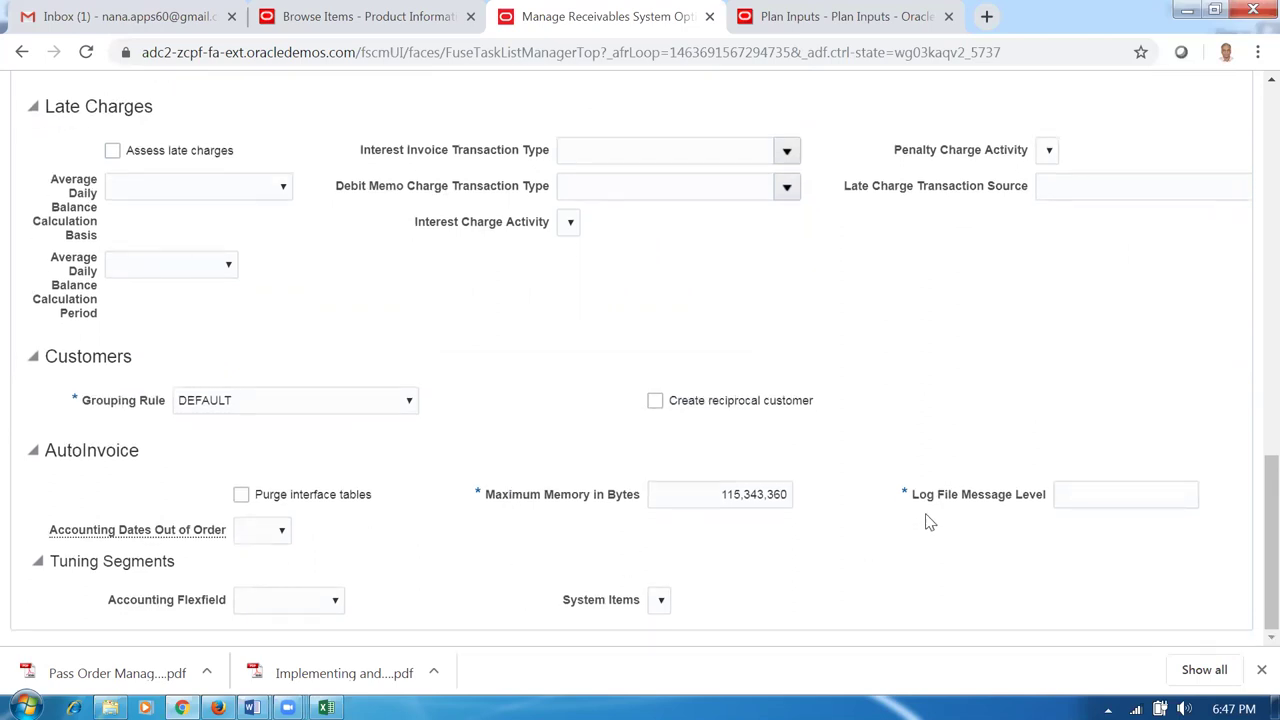
{"action": "left_click", "coordinate": [1094, 492]}
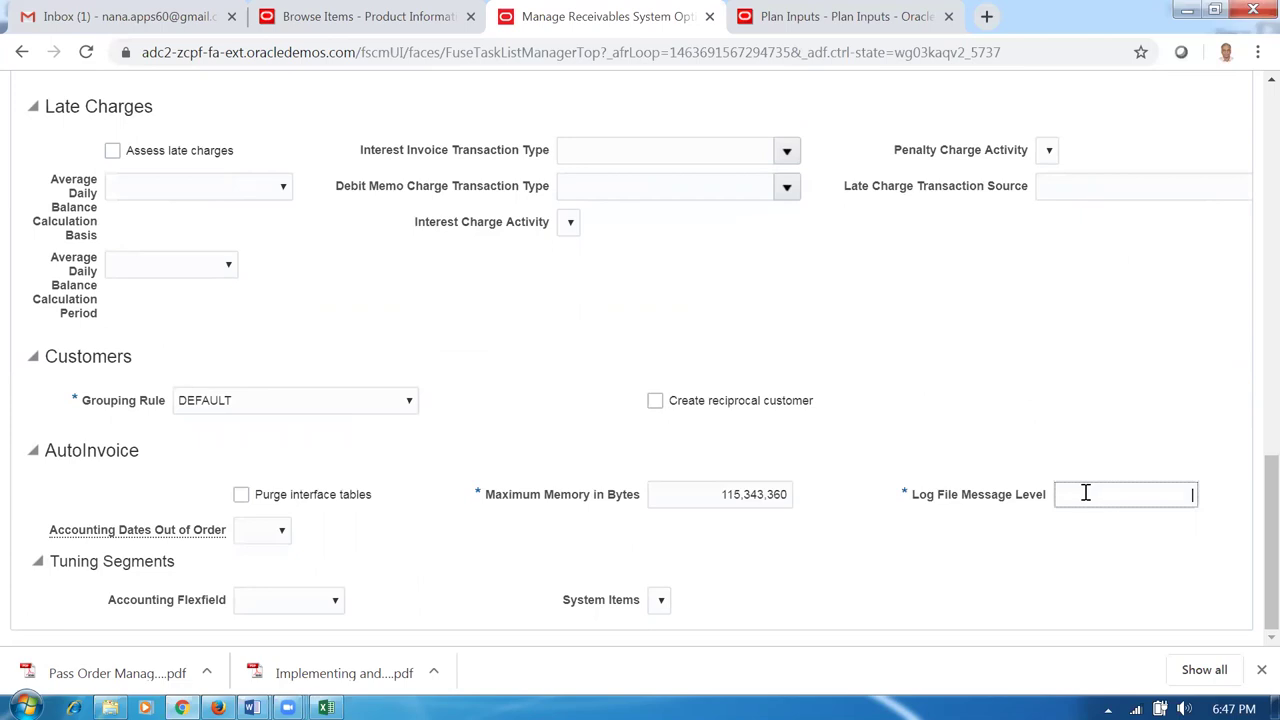
{"action": "type", "text": "1"}
{"action": "left_click", "coordinate": [873, 560]}
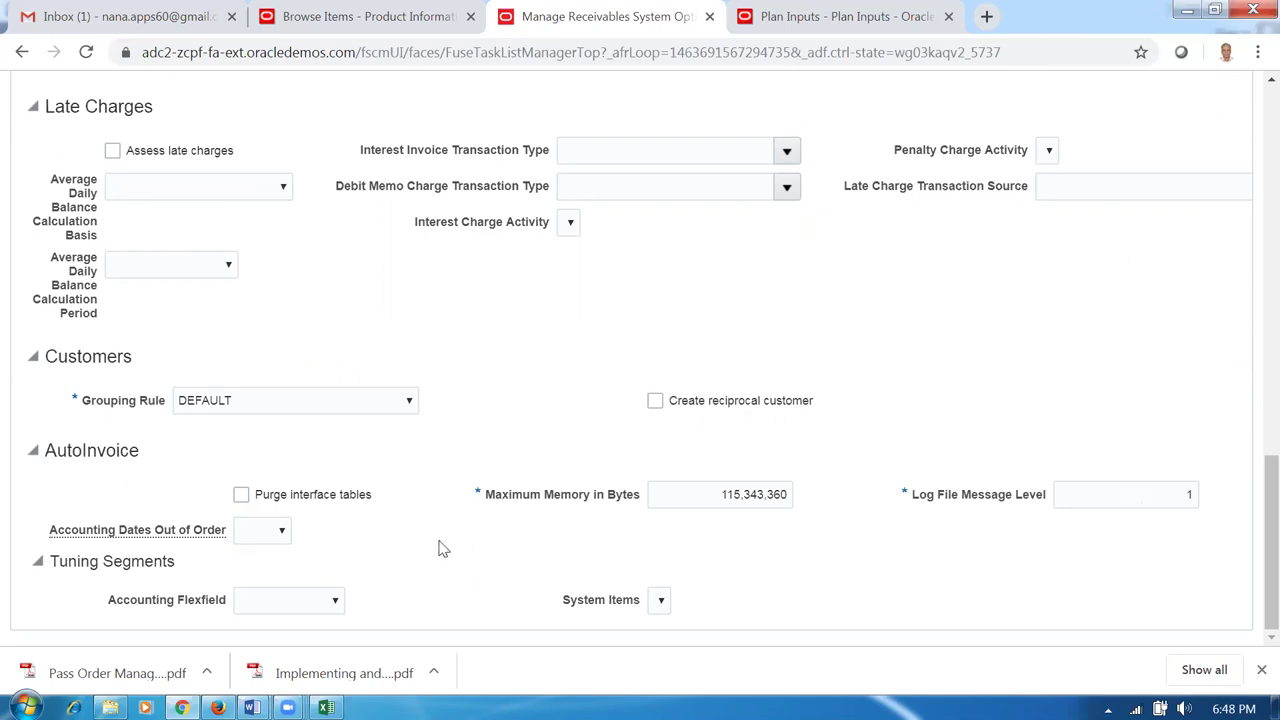
Confirm the Grouping Rule stays DEFAULT and return to the top of the form.
{"action": "left_click", "coordinate": [290, 406]}
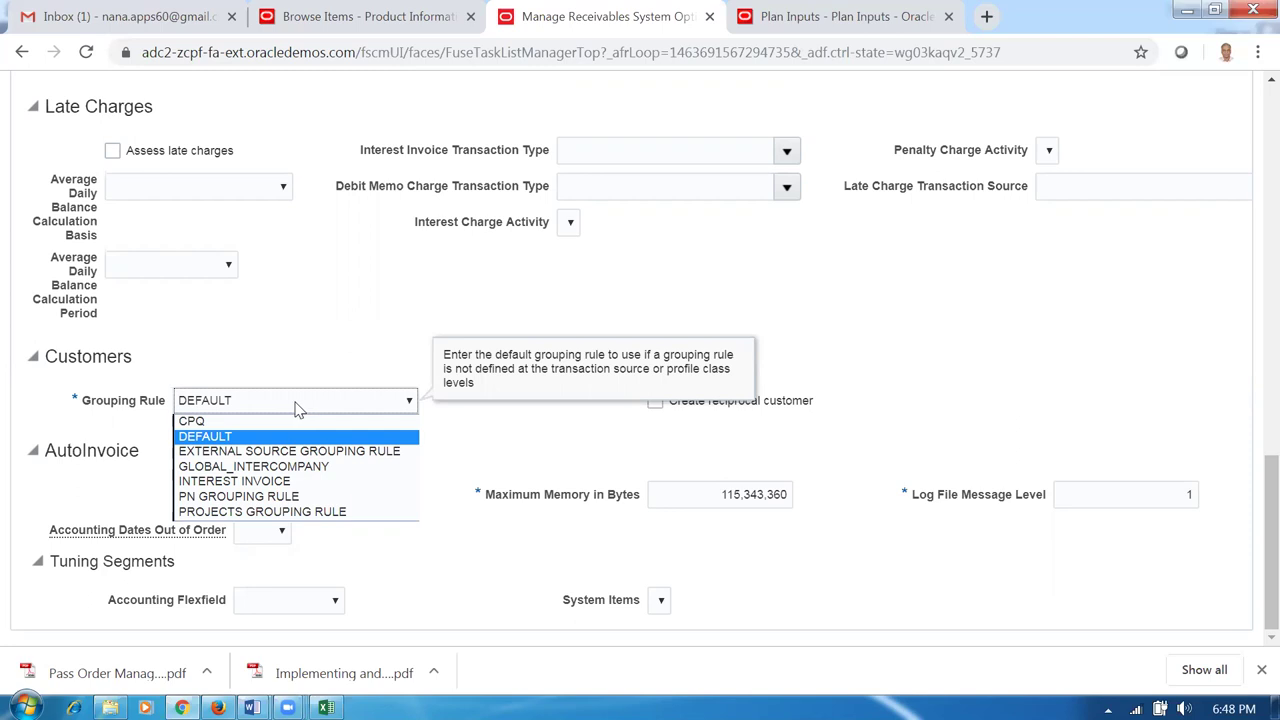
{"action": "left_click", "coordinate": [297, 405]}
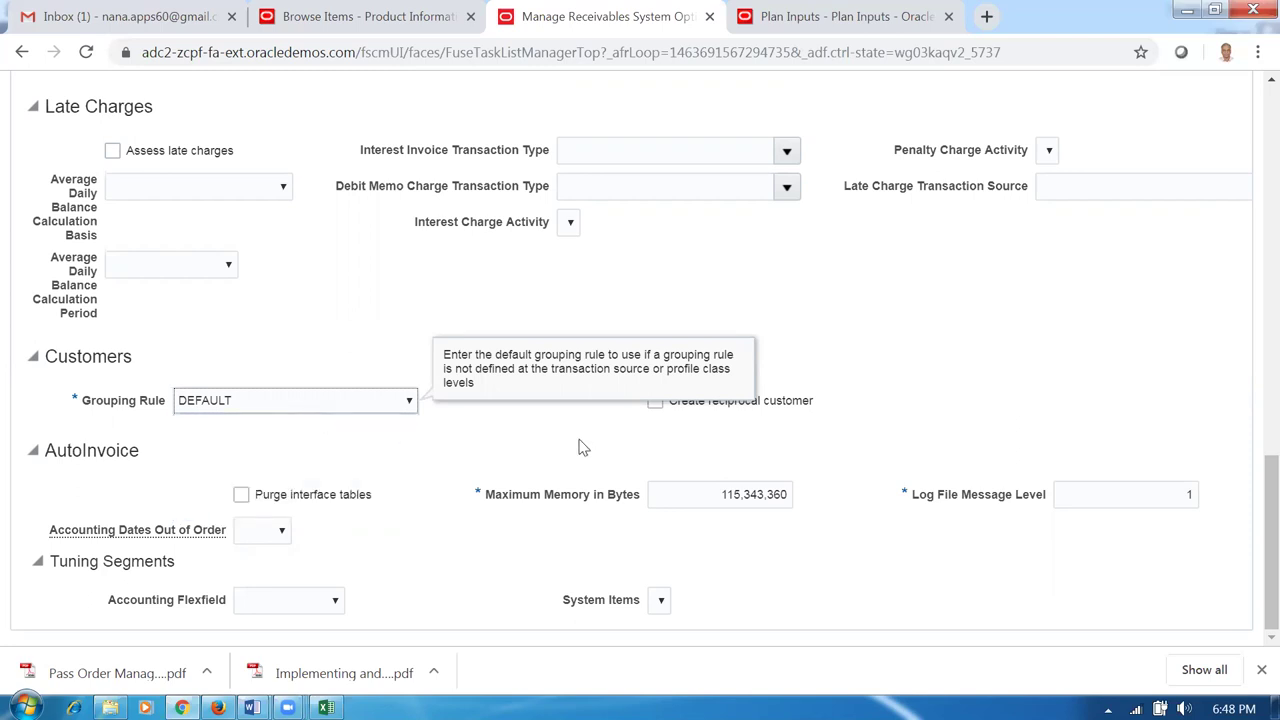
{"action": "scroll", "coordinate": [535, 402], "scroll_direction": "up", "scroll_amount": 4}
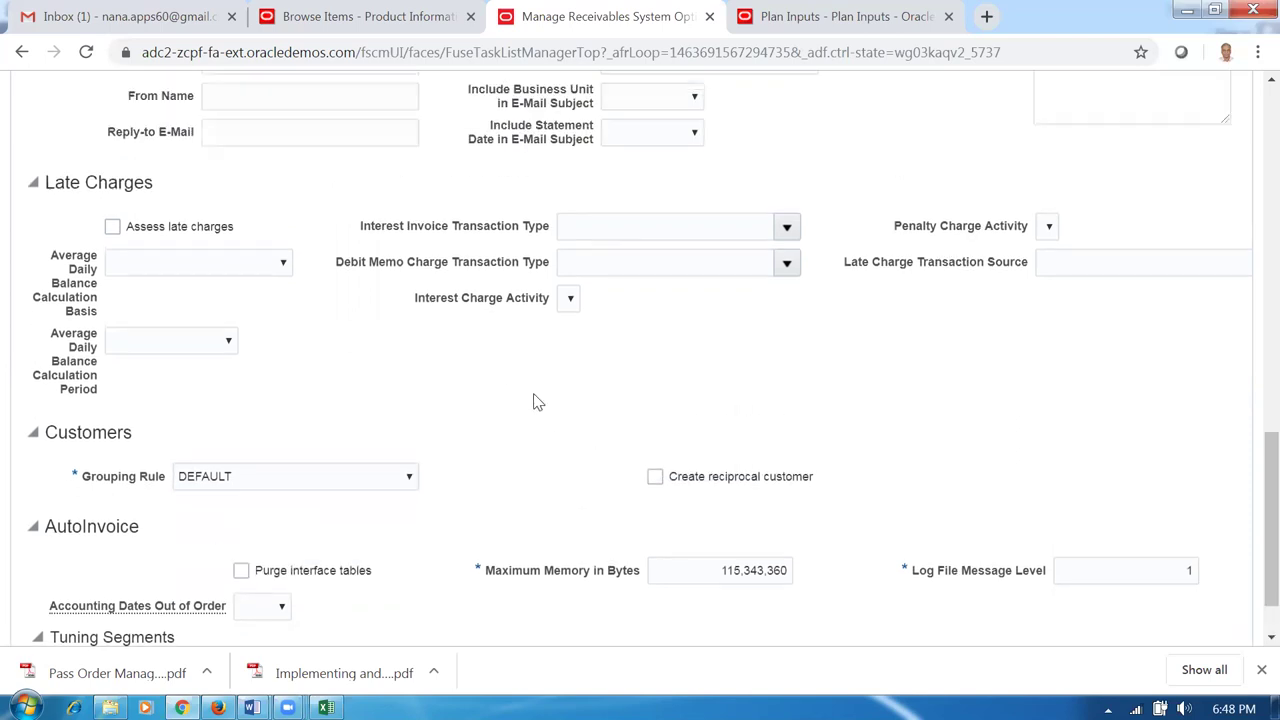
{"action": "scroll", "coordinate": [535, 410], "scroll_direction": "up", "scroll_amount": 6}
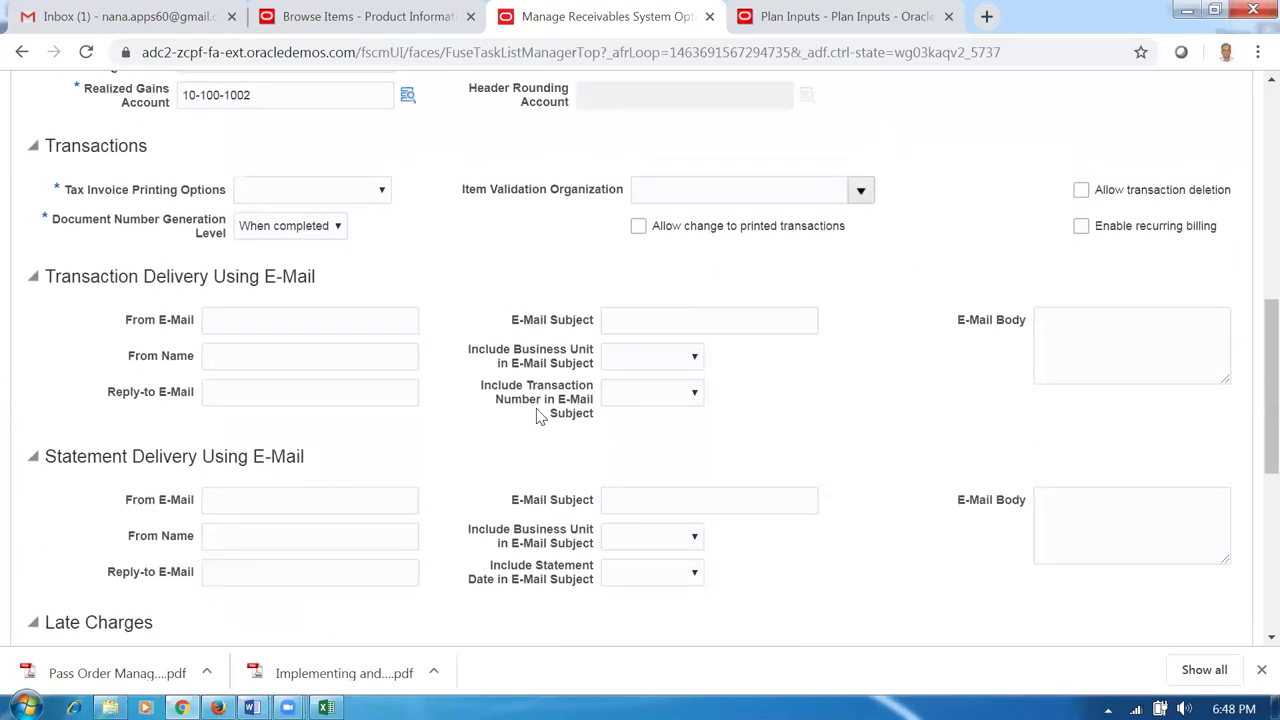
{"action": "scroll", "coordinate": [540, 420], "scroll_direction": "up", "scroll_amount": 1}
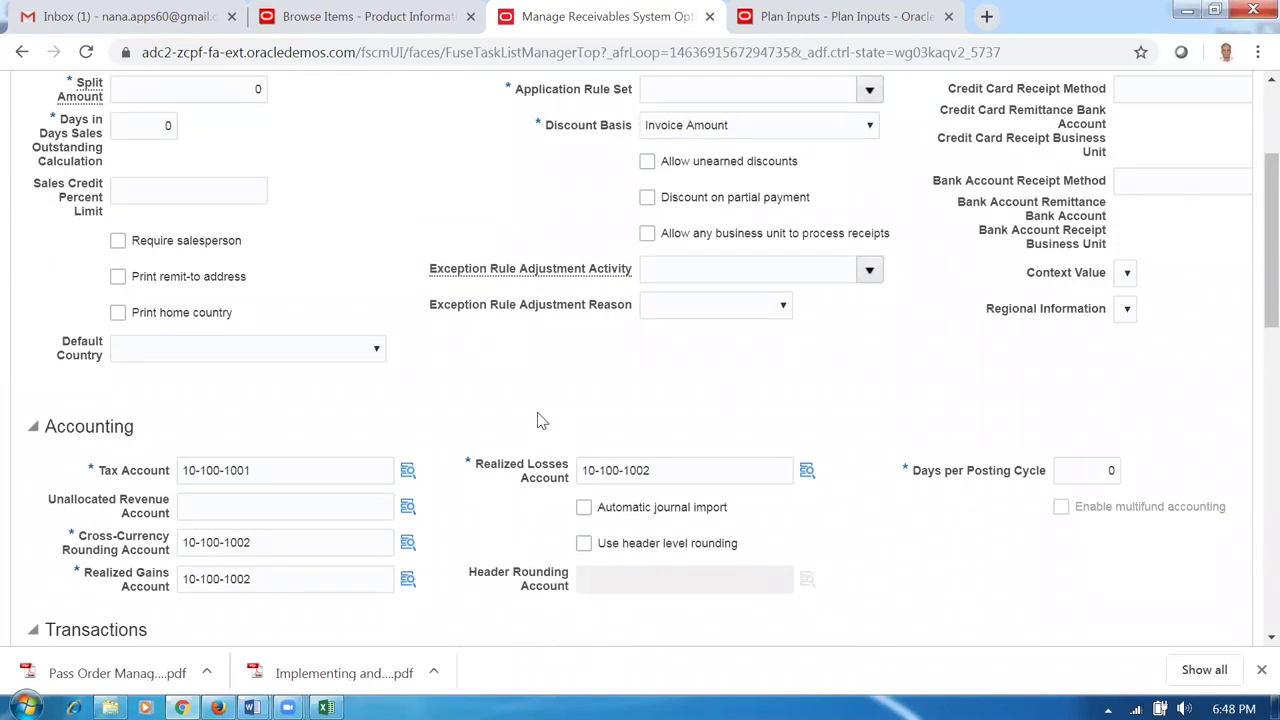
{"action": "scroll", "coordinate": [537, 420], "scroll_direction": "up", "scroll_amount": 3}
After the save reports missing required values, set Application Rule Set to Line And Tax Prorate.
{"action": "left_click", "coordinate": [1016, 150]}
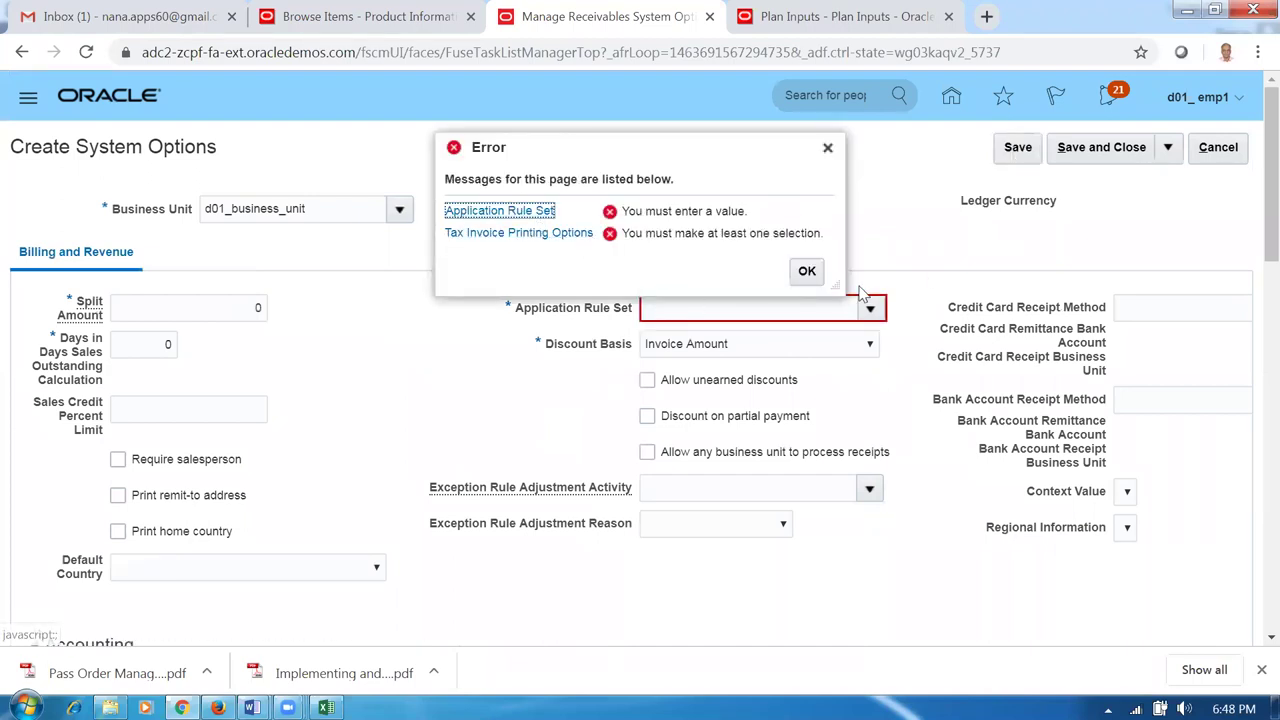
{"action": "left_click", "coordinate": [921, 305]}
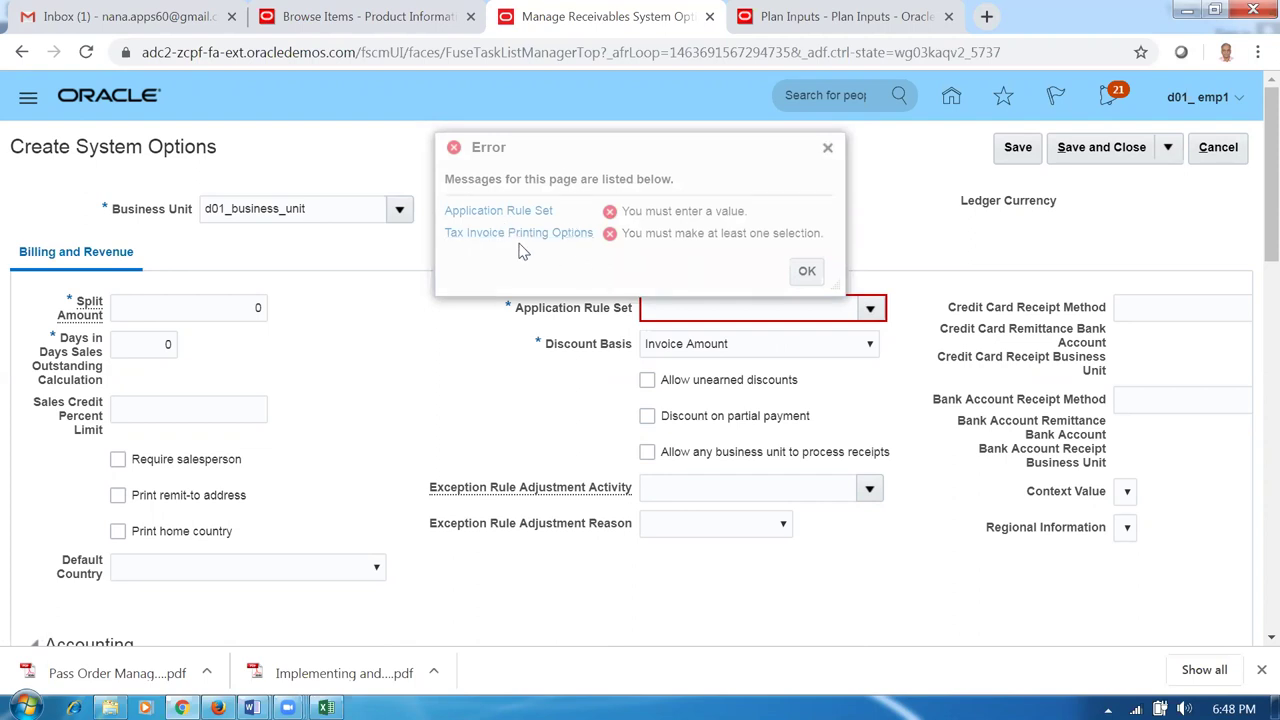
{"action": "left_click", "coordinate": [806, 271]}
{"action": "left_click", "coordinate": [866, 309]}
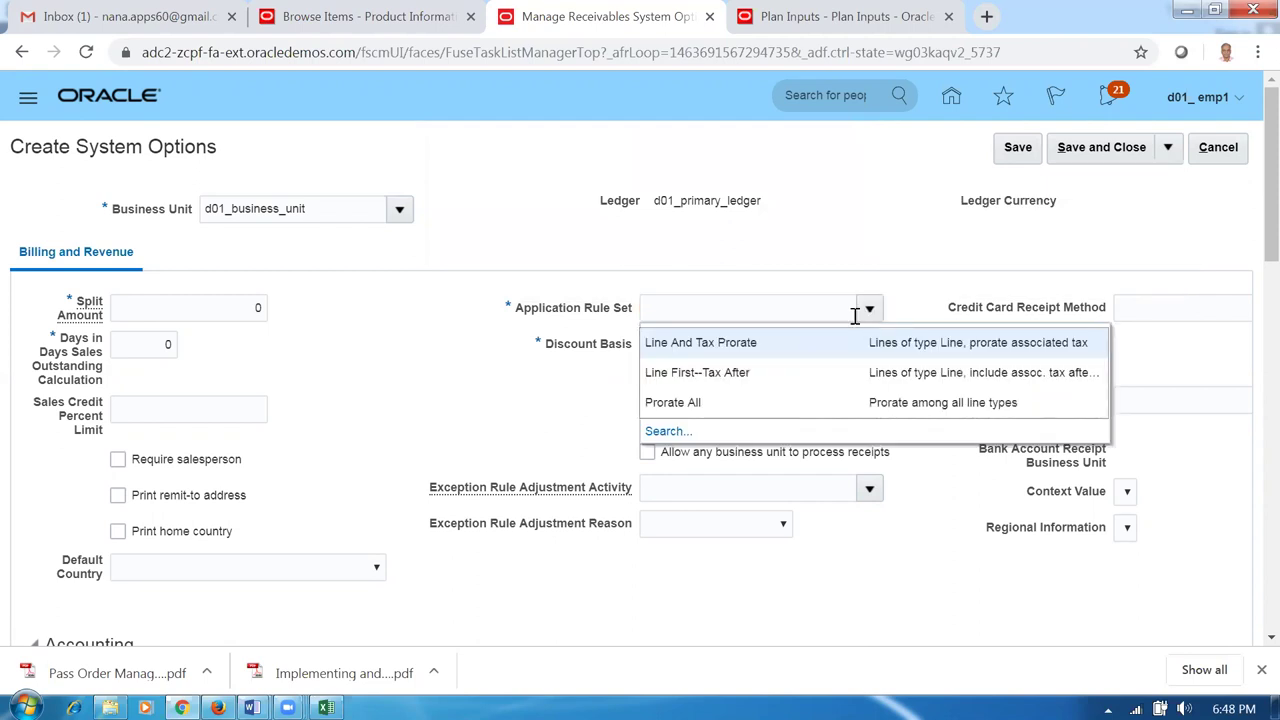
{"action": "left_click", "coordinate": [787, 350]}
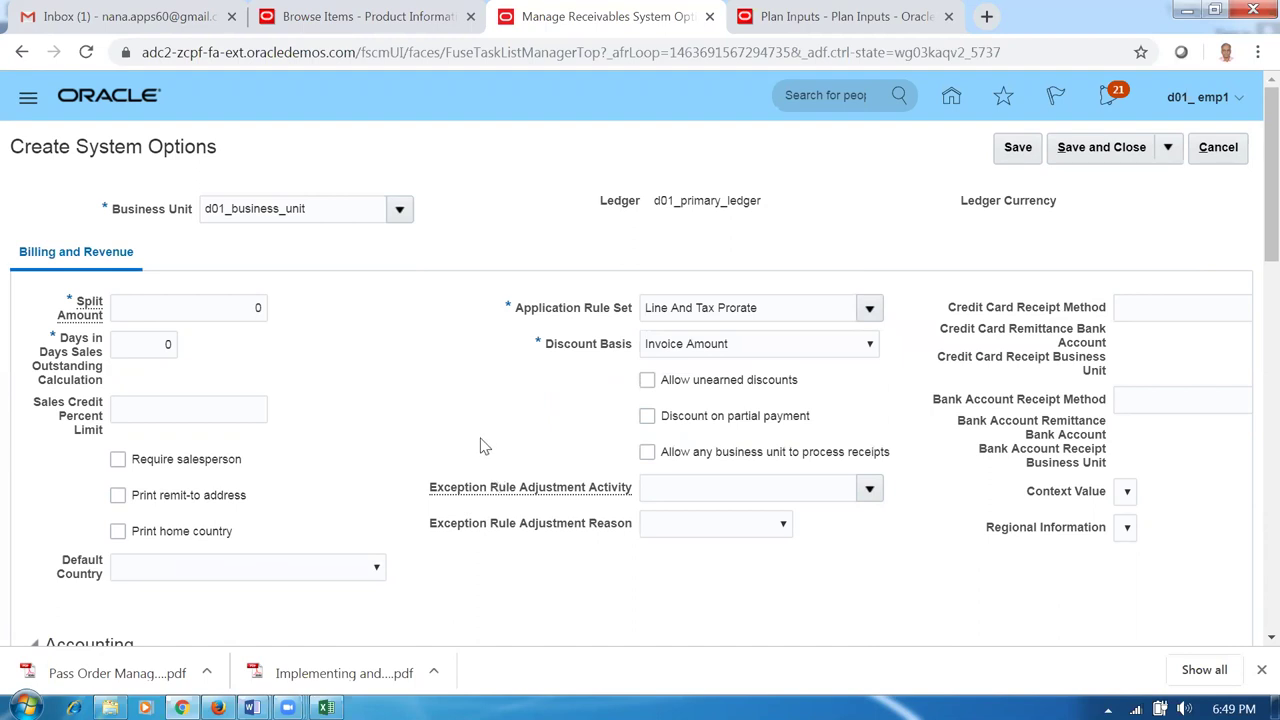
In the Transactions area, set Tax Invoice Printing Options to Total Tax Only.
{"action": "scroll", "coordinate": [478, 446], "scroll_direction": "down", "scroll_amount": 2}
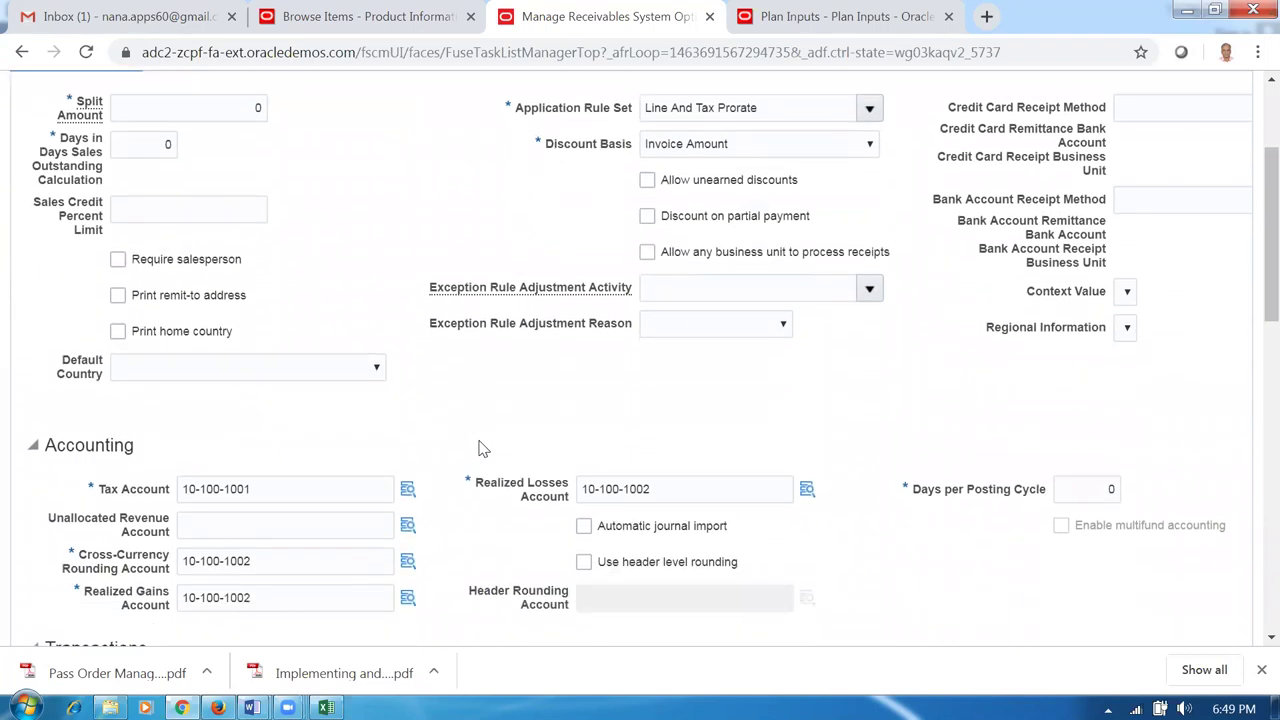
{"action": "scroll", "coordinate": [478, 449], "scroll_direction": "down", "scroll_amount": 1}
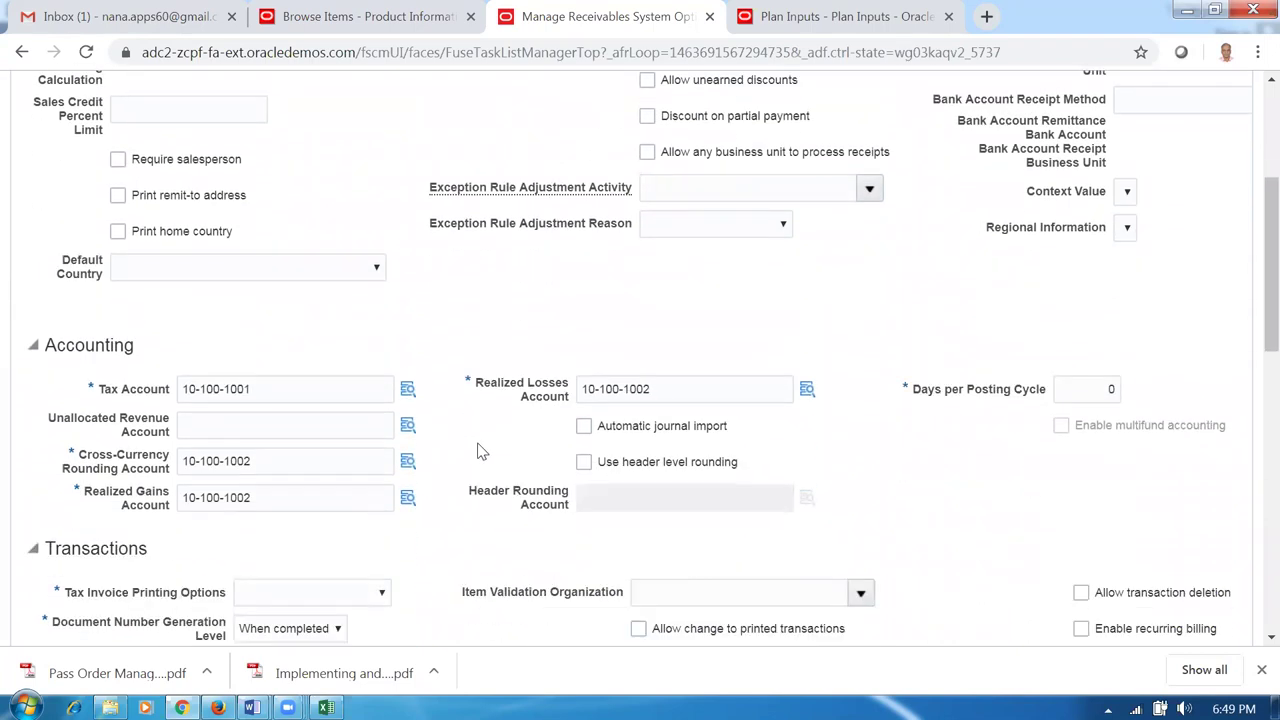
{"action": "scroll", "coordinate": [478, 451], "scroll_direction": "down", "scroll_amount": 2}
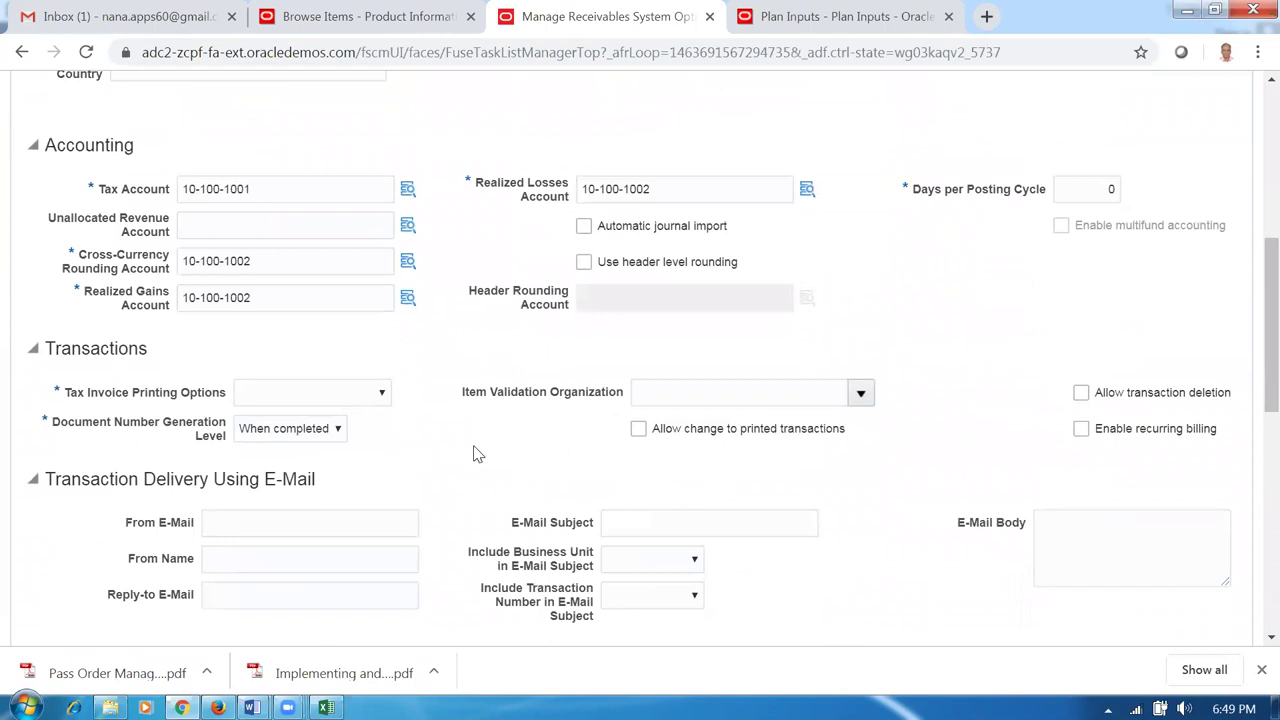
{"action": "scroll", "coordinate": [477, 454], "scroll_direction": "down", "scroll_amount": 3}
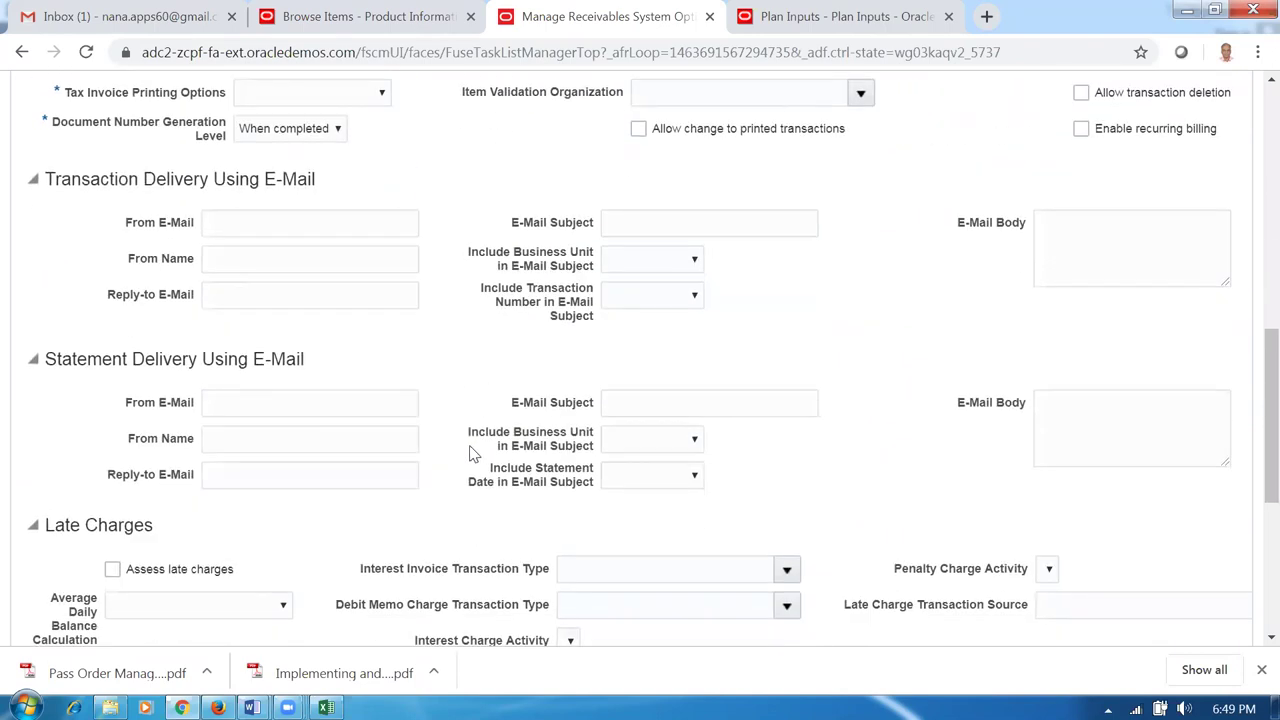
{"action": "scroll", "coordinate": [473, 453], "scroll_direction": "up", "scroll_amount": 2}
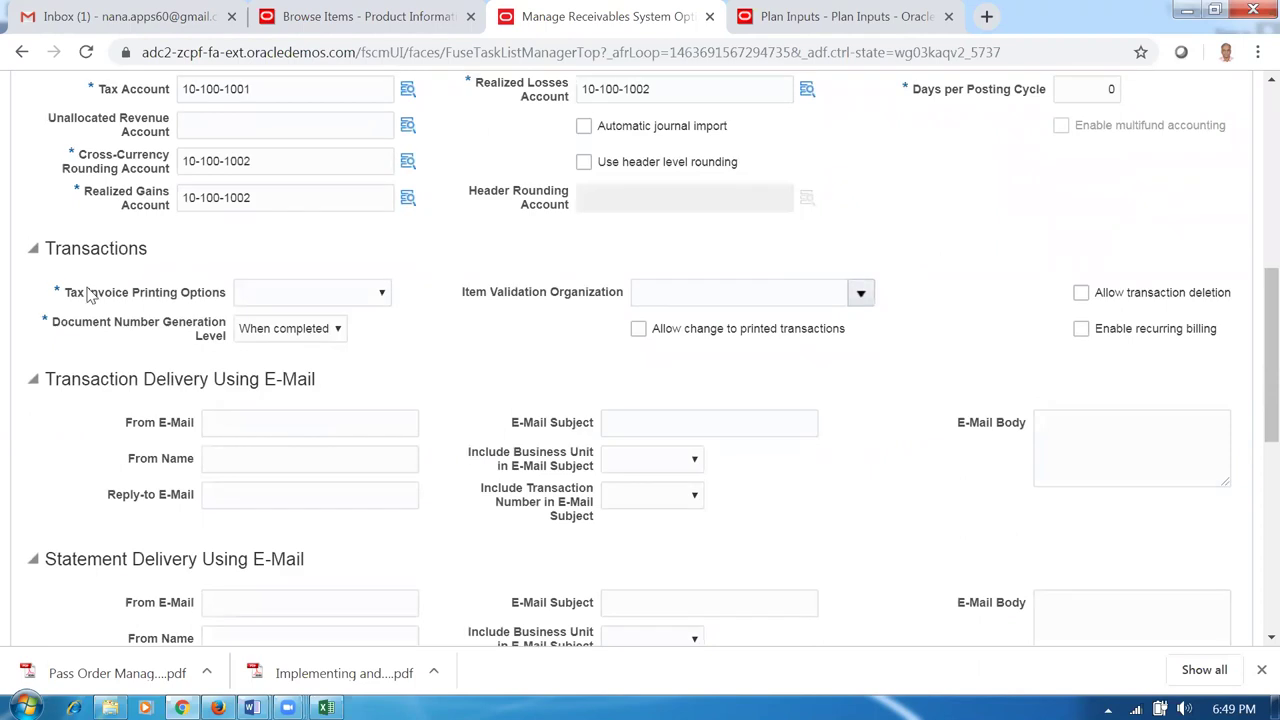
{"action": "left_click", "coordinate": [292, 296]}
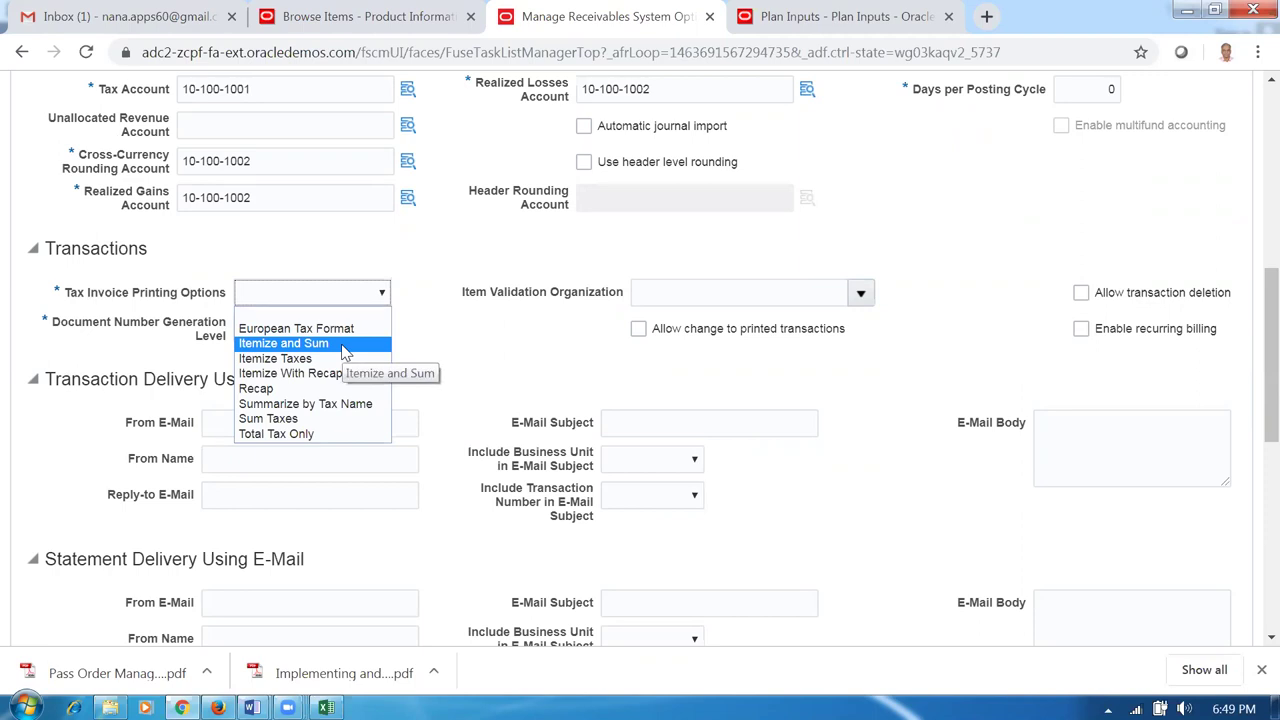
{"action": "left_click", "coordinate": [326, 434]}
{"action": "left_click", "coordinate": [484, 386]}
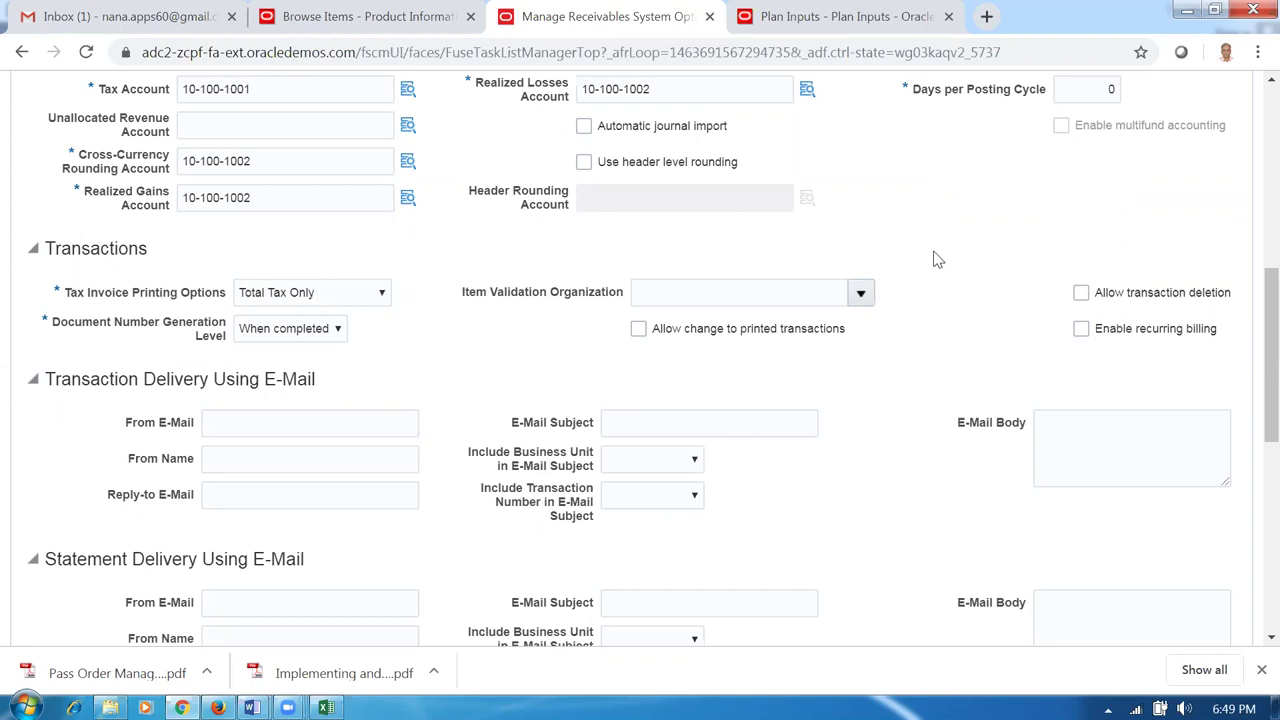
{"action": "scroll", "coordinate": [948, 270], "scroll_direction": "up", "scroll_amount": 3}
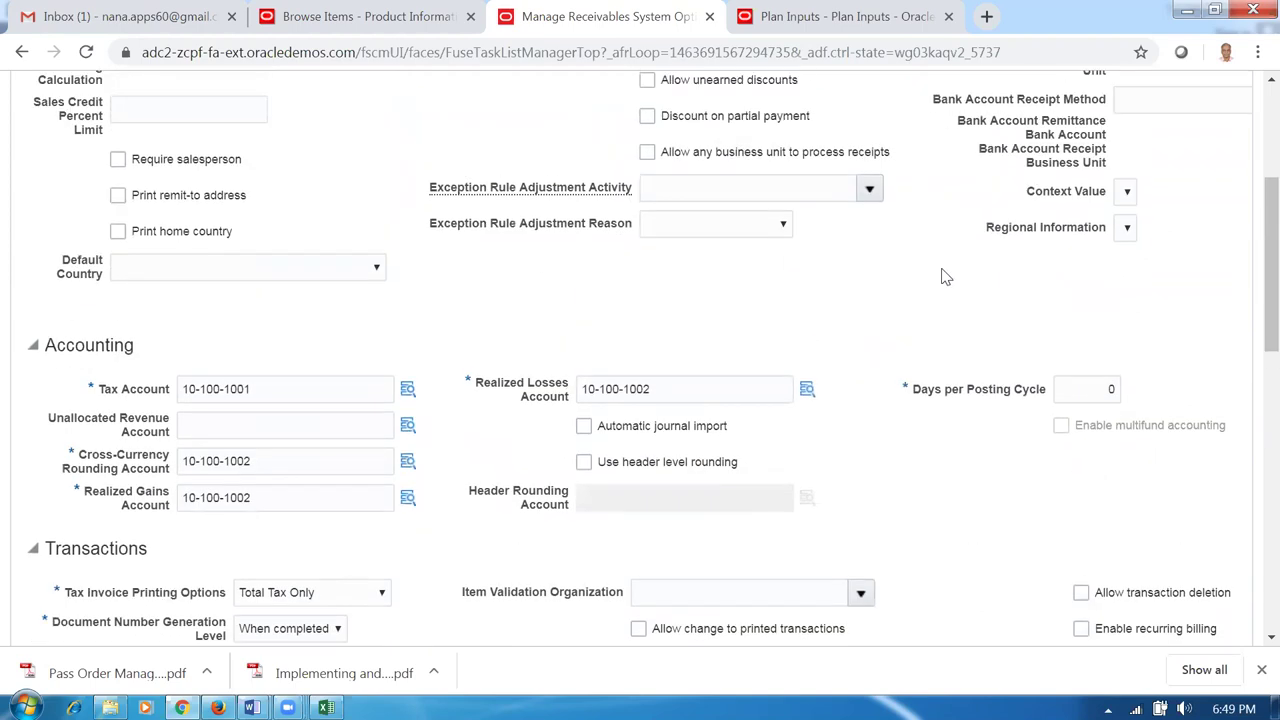
{"action": "scroll", "coordinate": [942, 277], "scroll_direction": "up", "scroll_amount": 3}
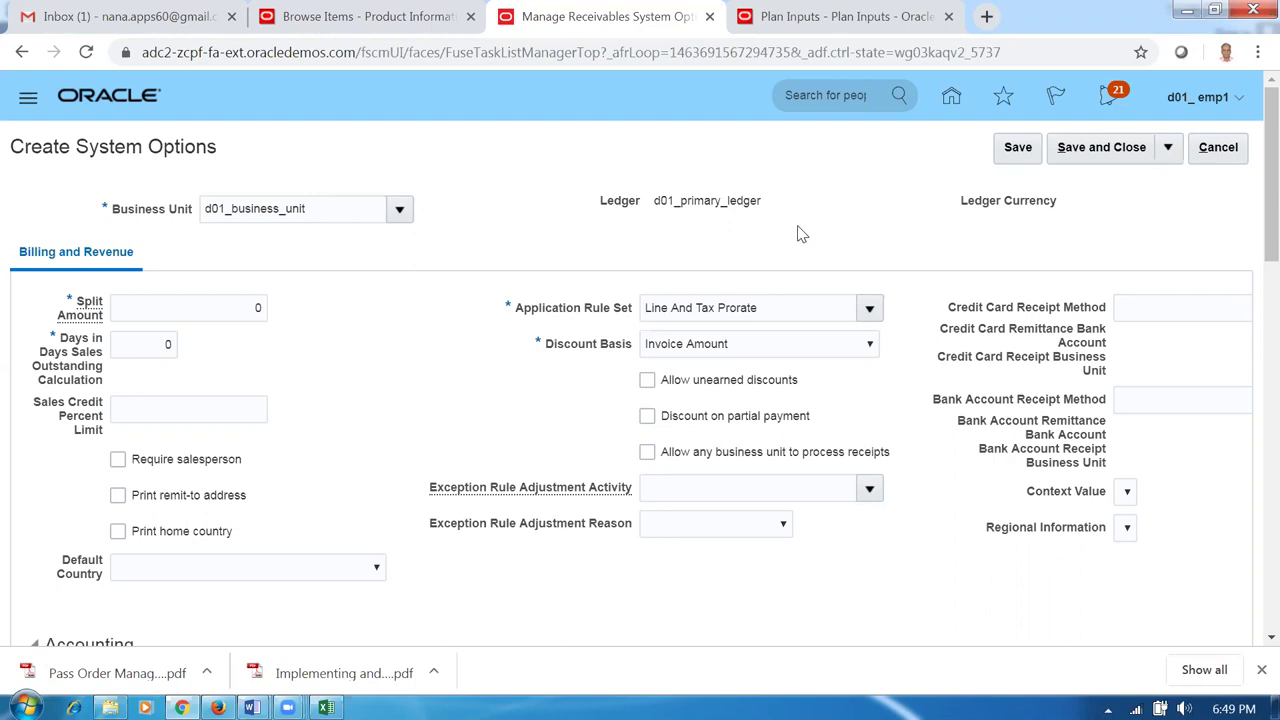
Save and close the system options, then search the list for Business Unit d01.
{"action": "left_click", "coordinate": [1097, 155]}
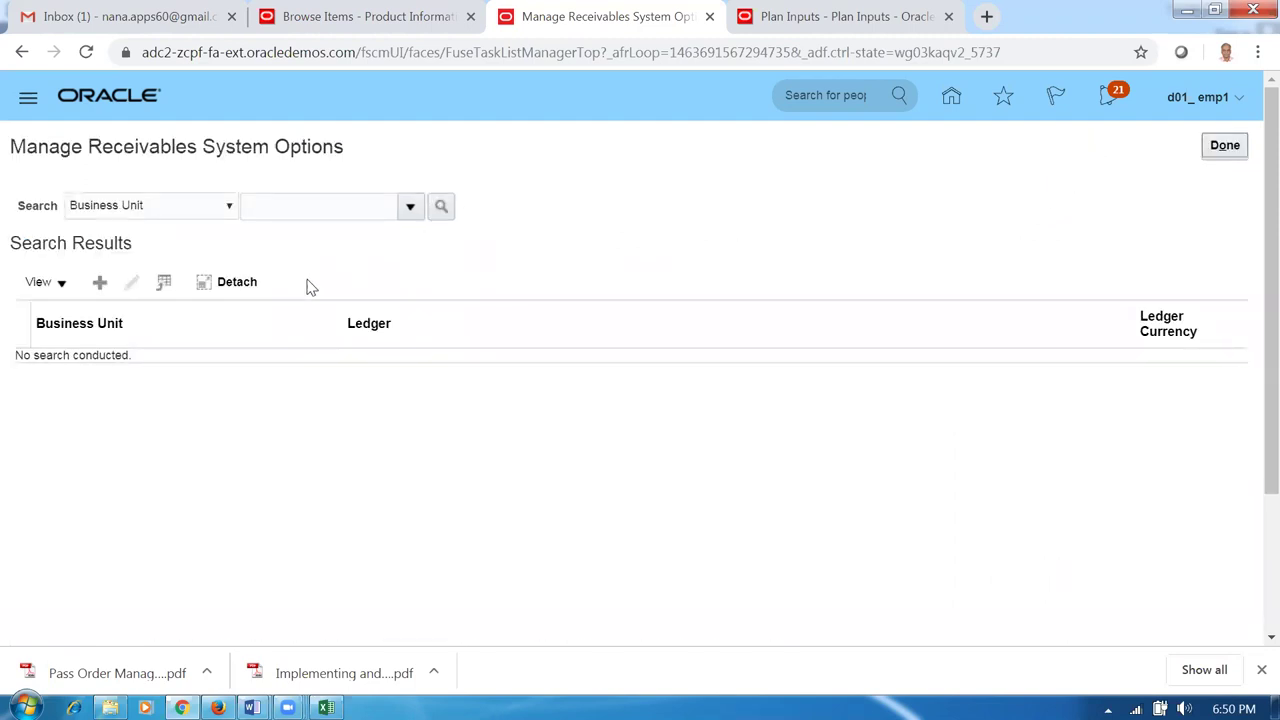
{"action": "left_click", "coordinate": [278, 208]}
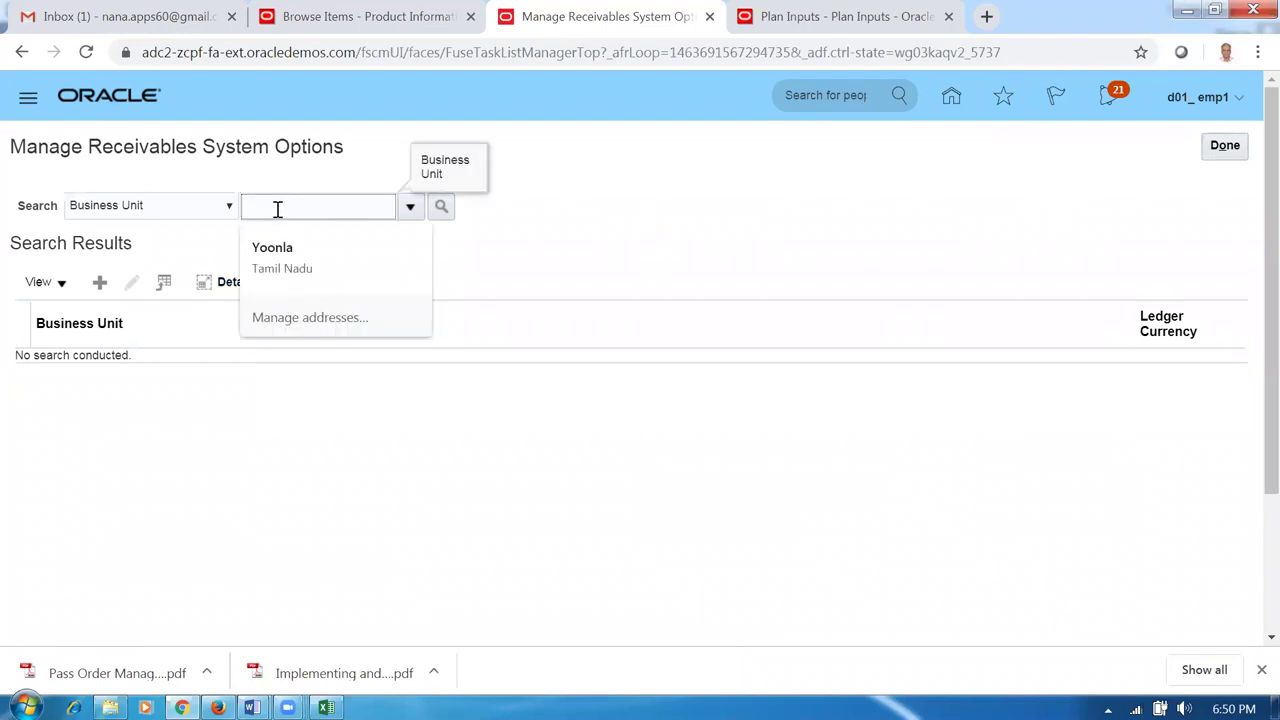
{"action": "type", "text": "d01"}
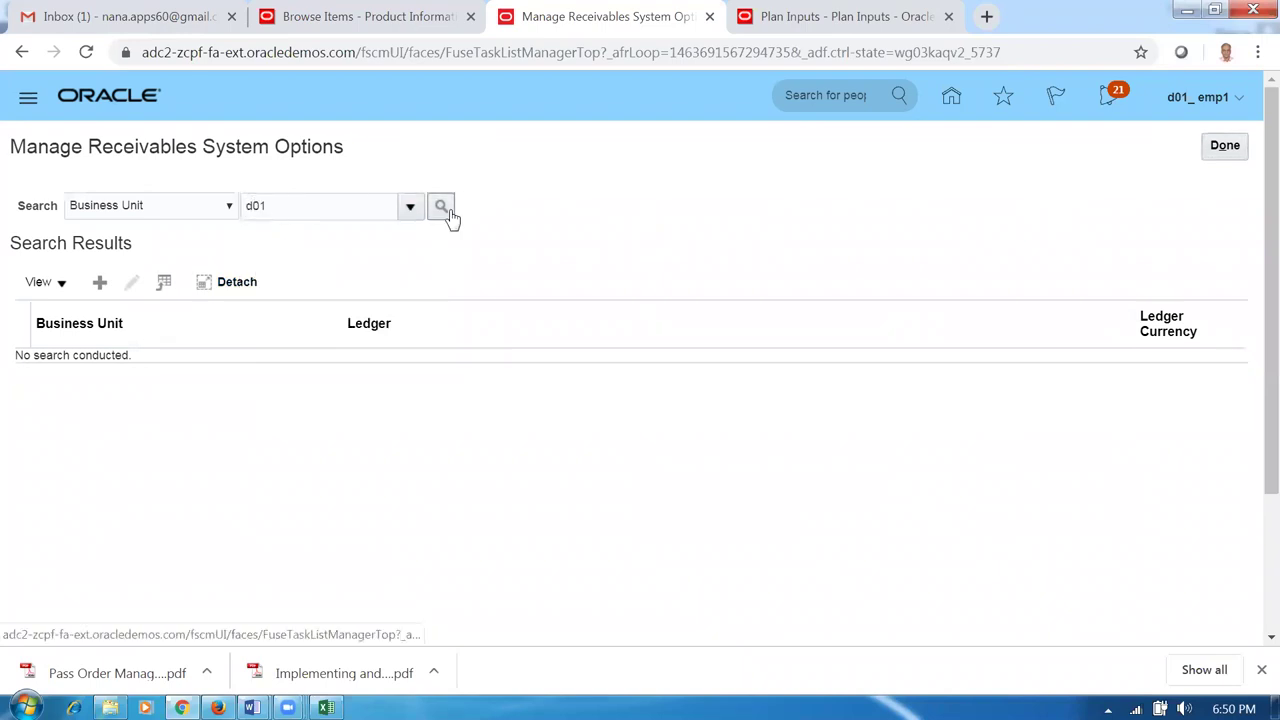
{"action": "left_click", "coordinate": [444, 212]}
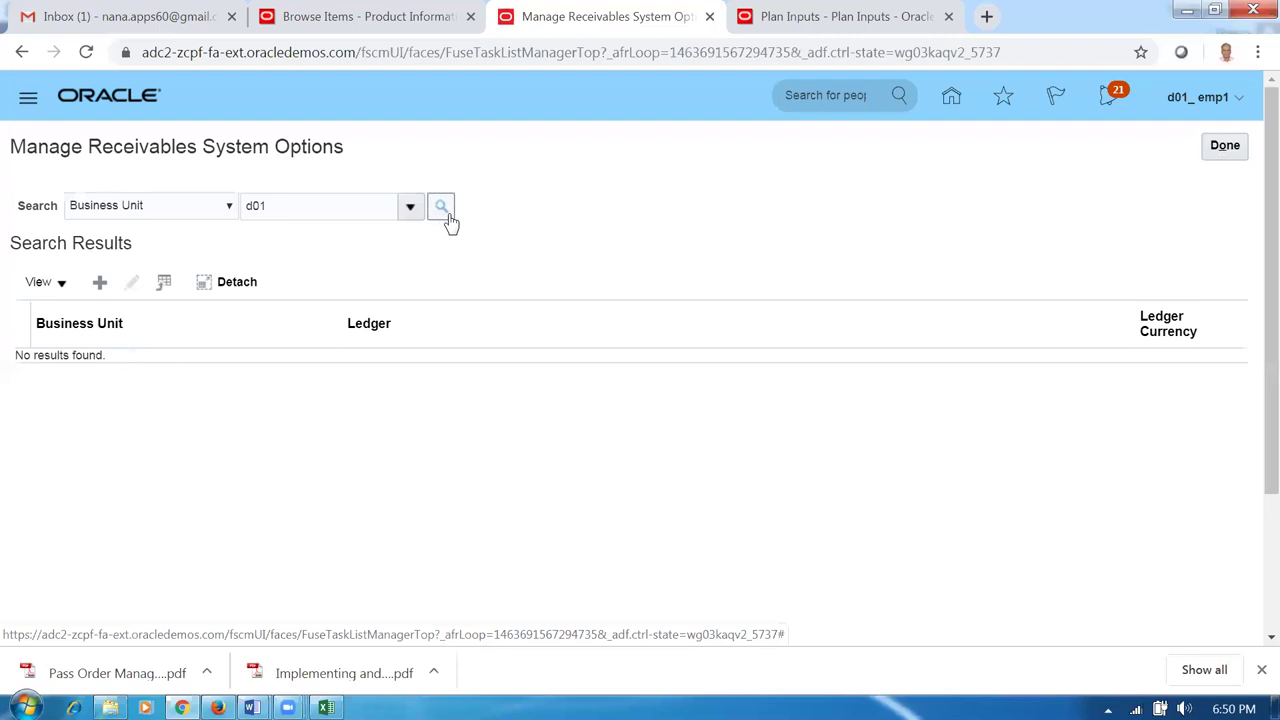
Open the full Business Unit lookup and search it for d01.
{"action": "left_click", "coordinate": [331, 211]}
{"action": "left_click", "coordinate": [411, 210]}
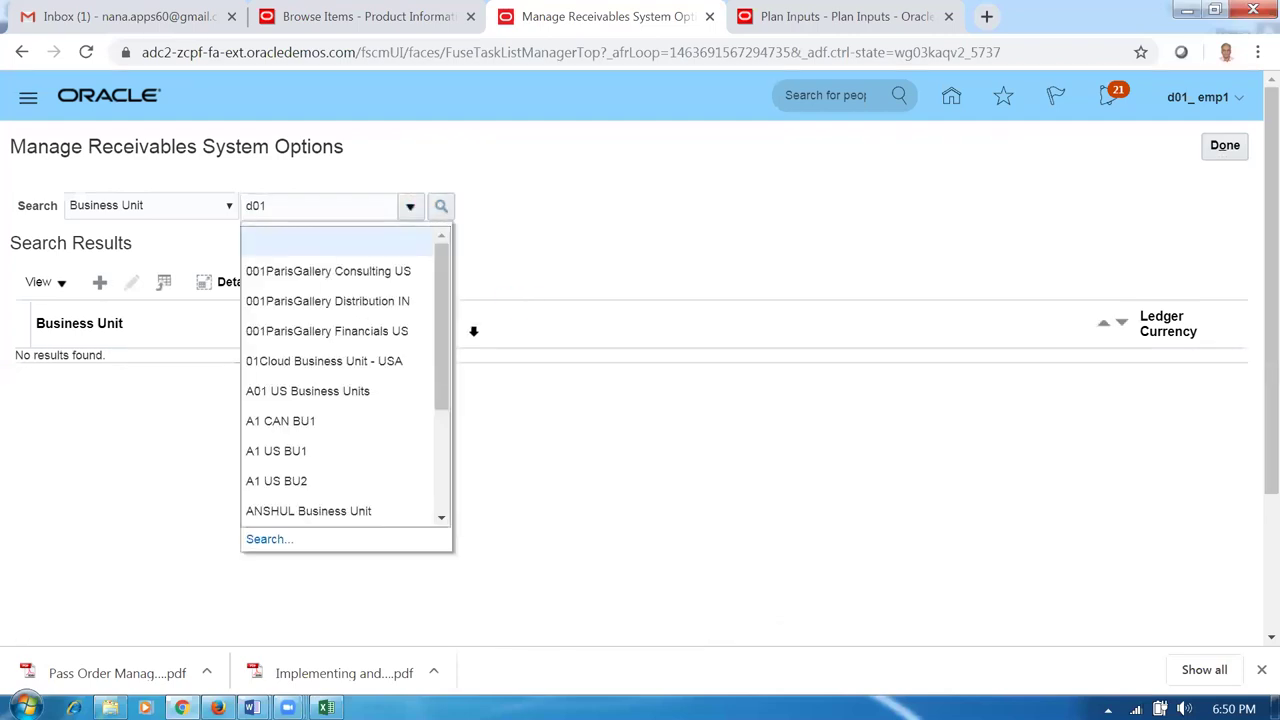
{"action": "left_click", "coordinate": [280, 541]}
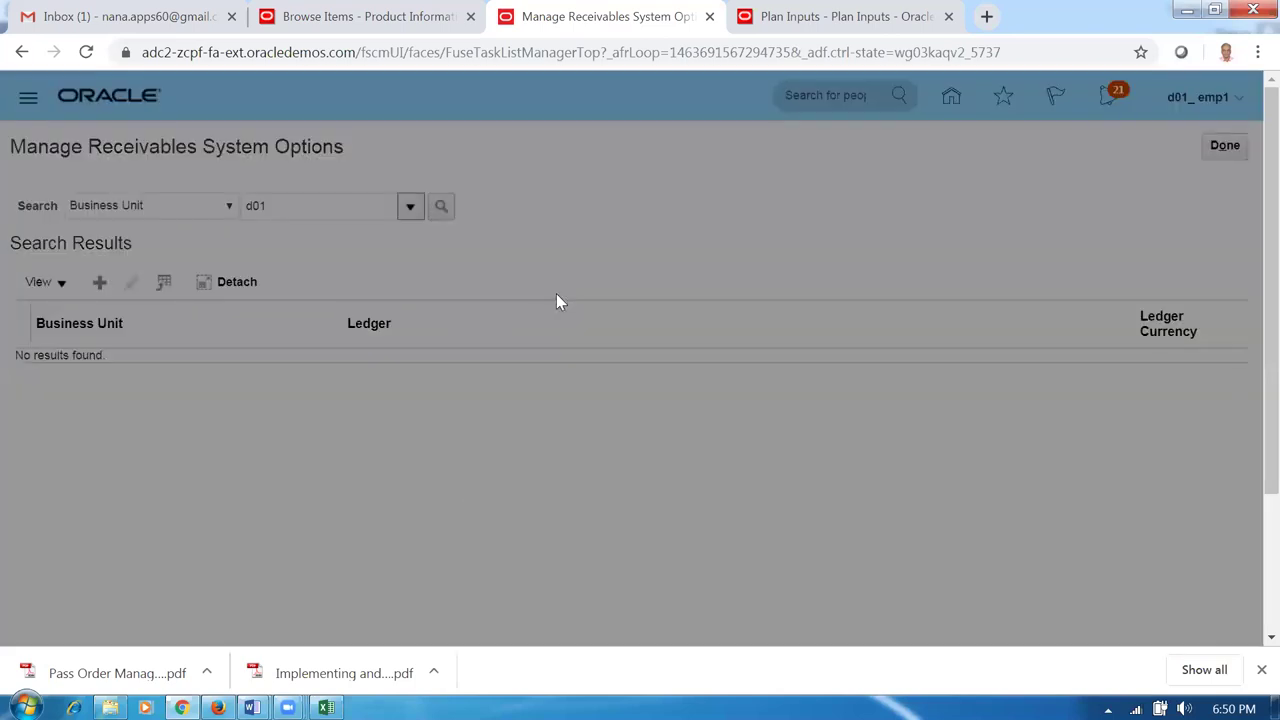
{"action": "left_click", "coordinate": [718, 368]}
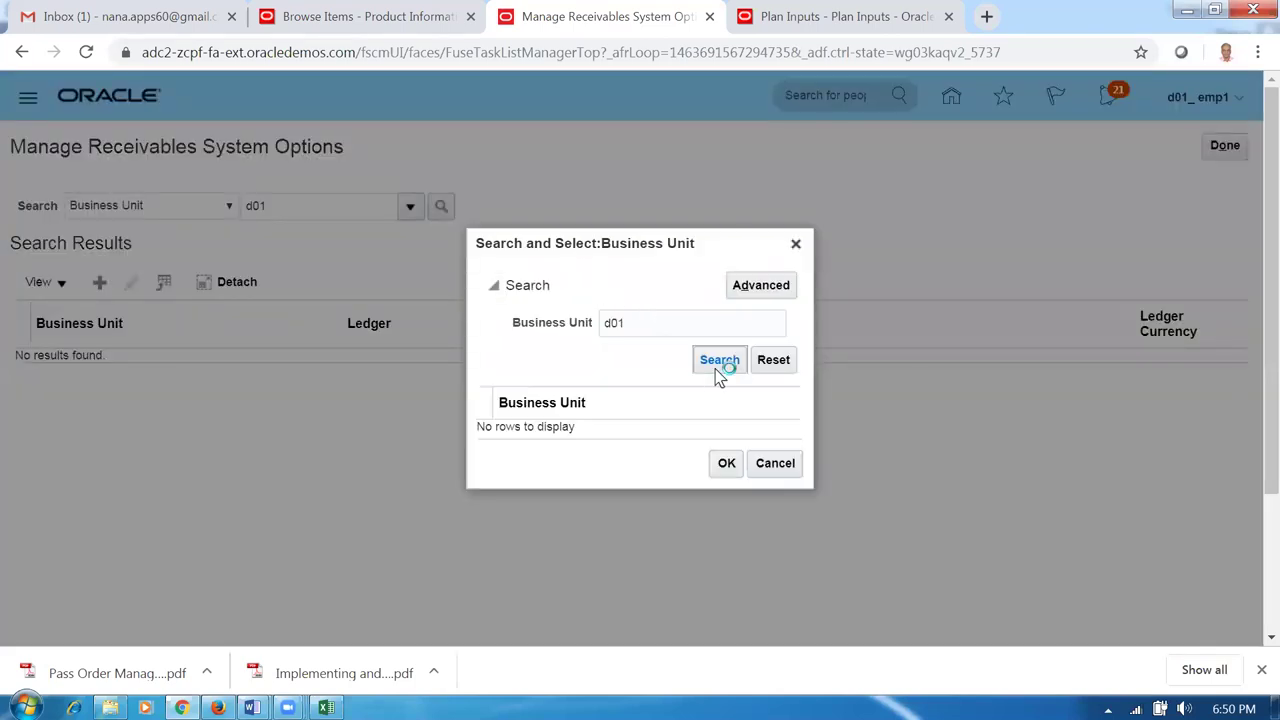
Retry the basic Business Unit lookup search for d01.
{"action": "left_click", "coordinate": [713, 365]}
{"action": "double_click", "coordinate": [656, 321]}
{"action": "type", "text": "d01"}
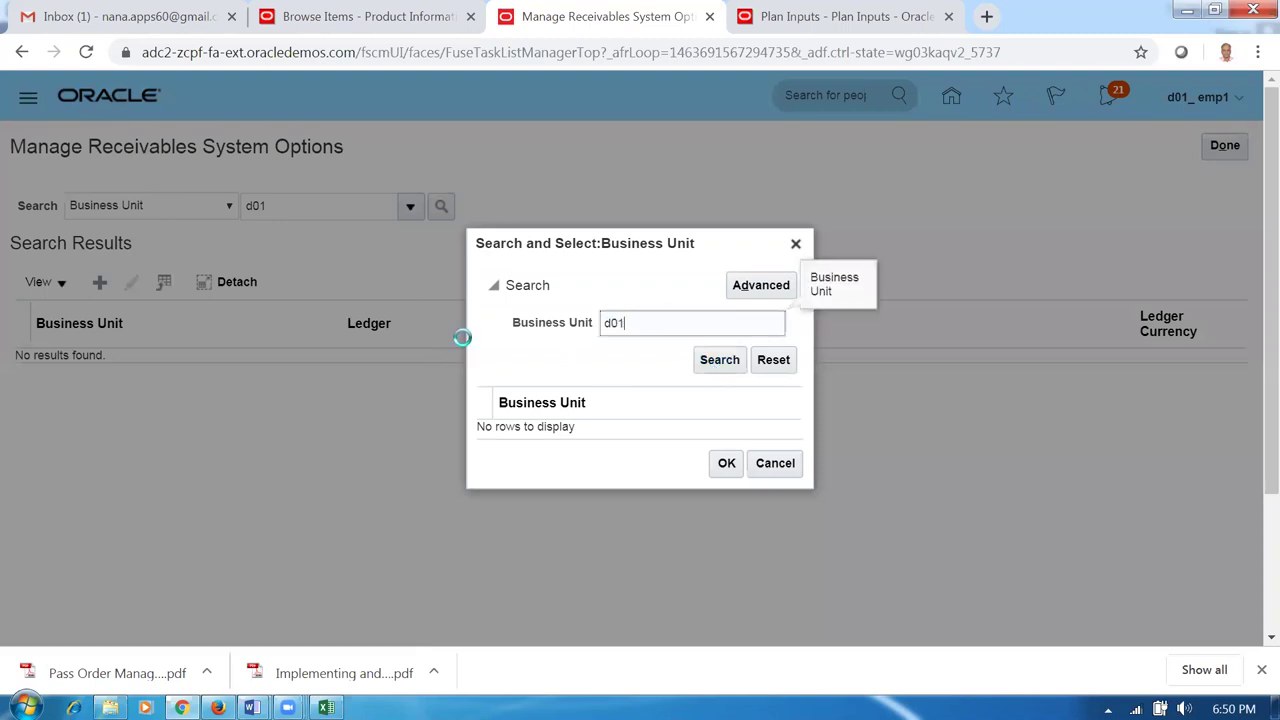
{"action": "left_click", "coordinate": [724, 366]}
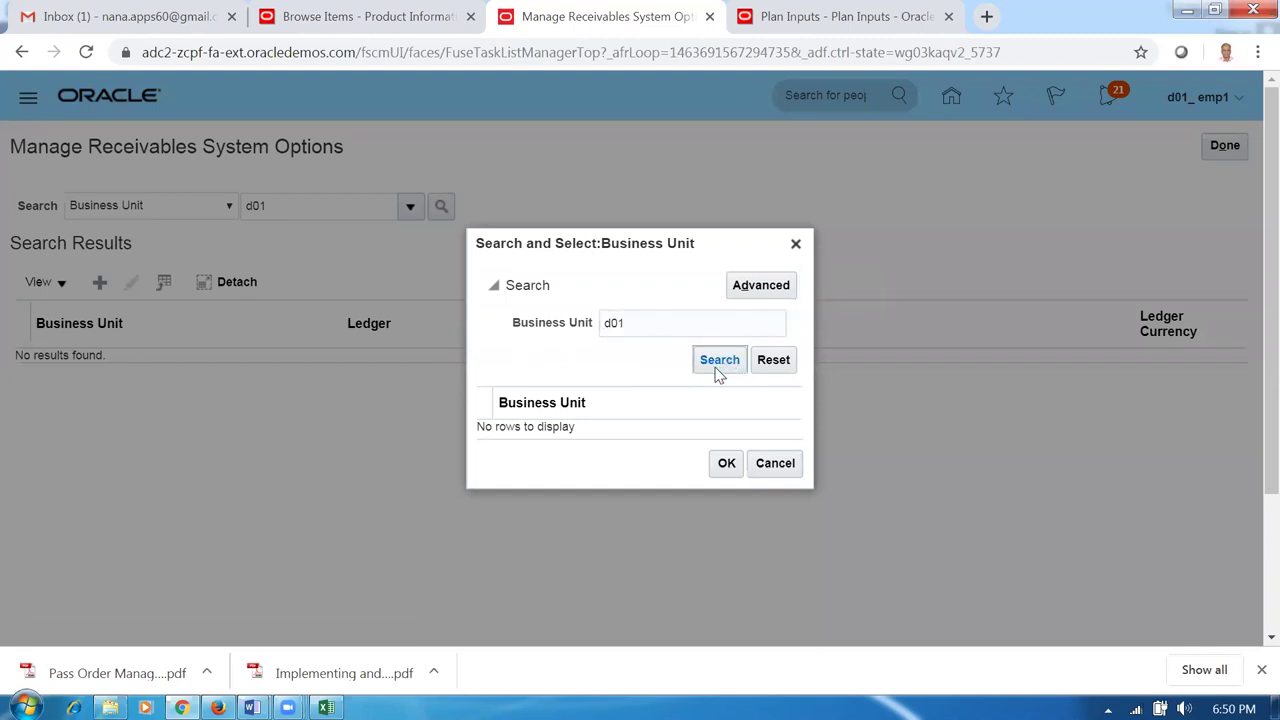
{"action": "left_click", "coordinate": [718, 370]}
Use an advanced Starts with d01 search and select d01_business_unit.
{"action": "left_click", "coordinate": [766, 298]}
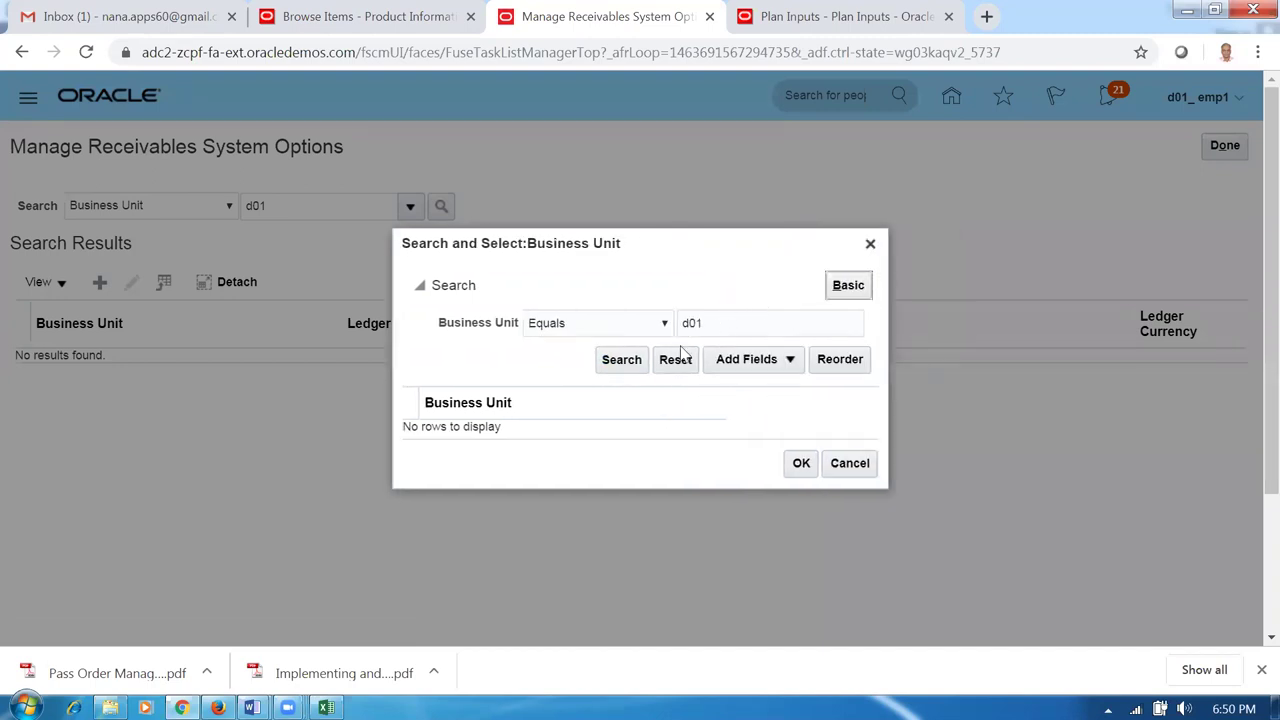
{"action": "left_click", "coordinate": [624, 325]}
{"action": "left_click", "coordinate": [590, 343]}
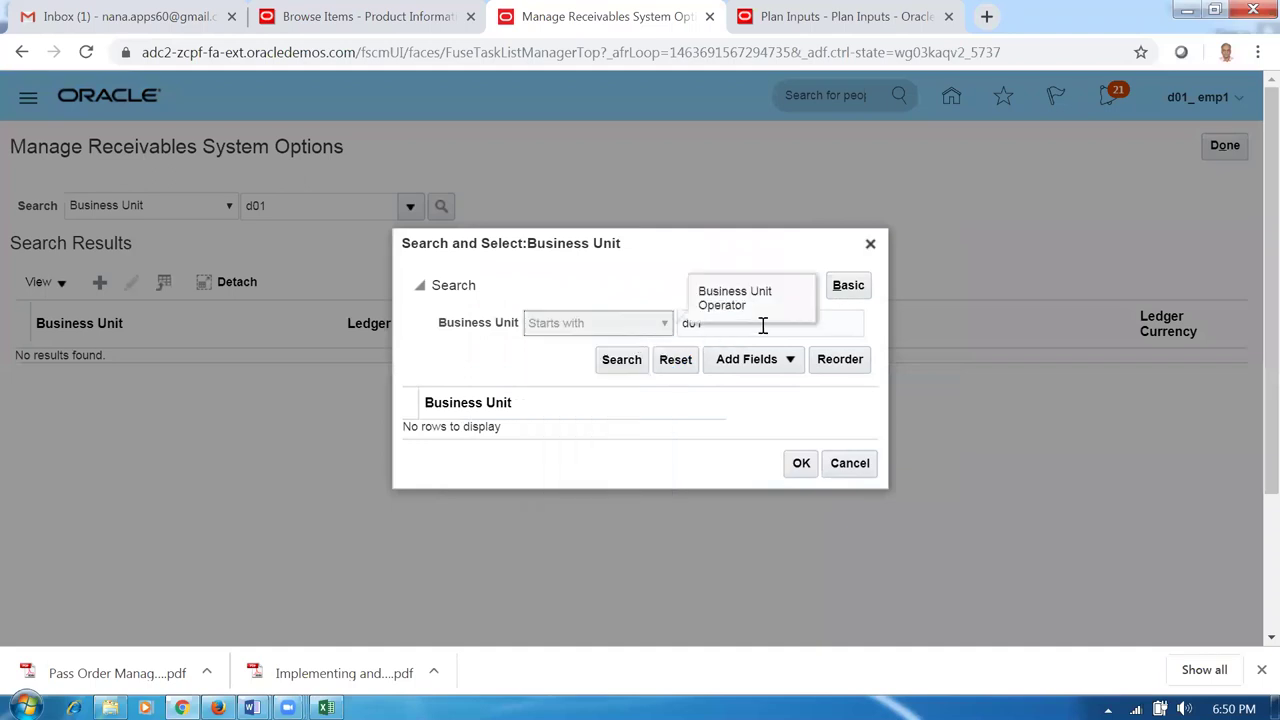
{"action": "left_click", "coordinate": [622, 364]}
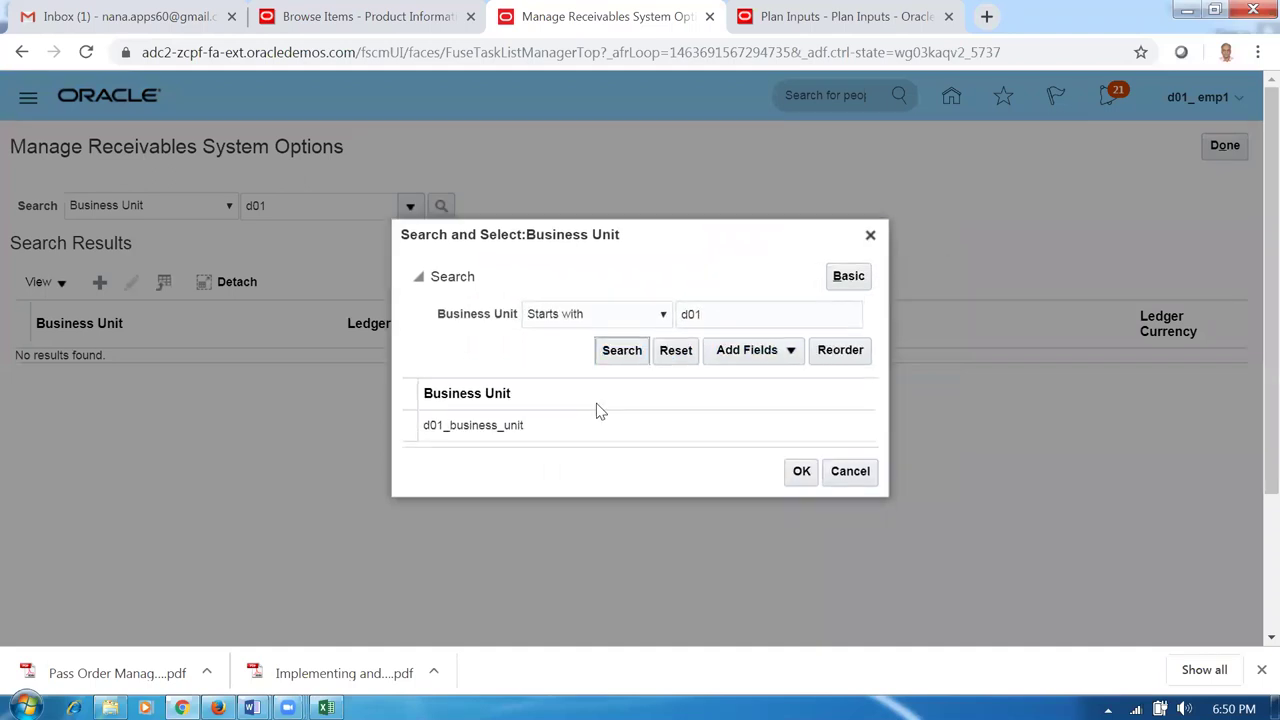
{"action": "left_click", "coordinate": [590, 424]}
{"action": "left_click", "coordinate": [799, 471]}
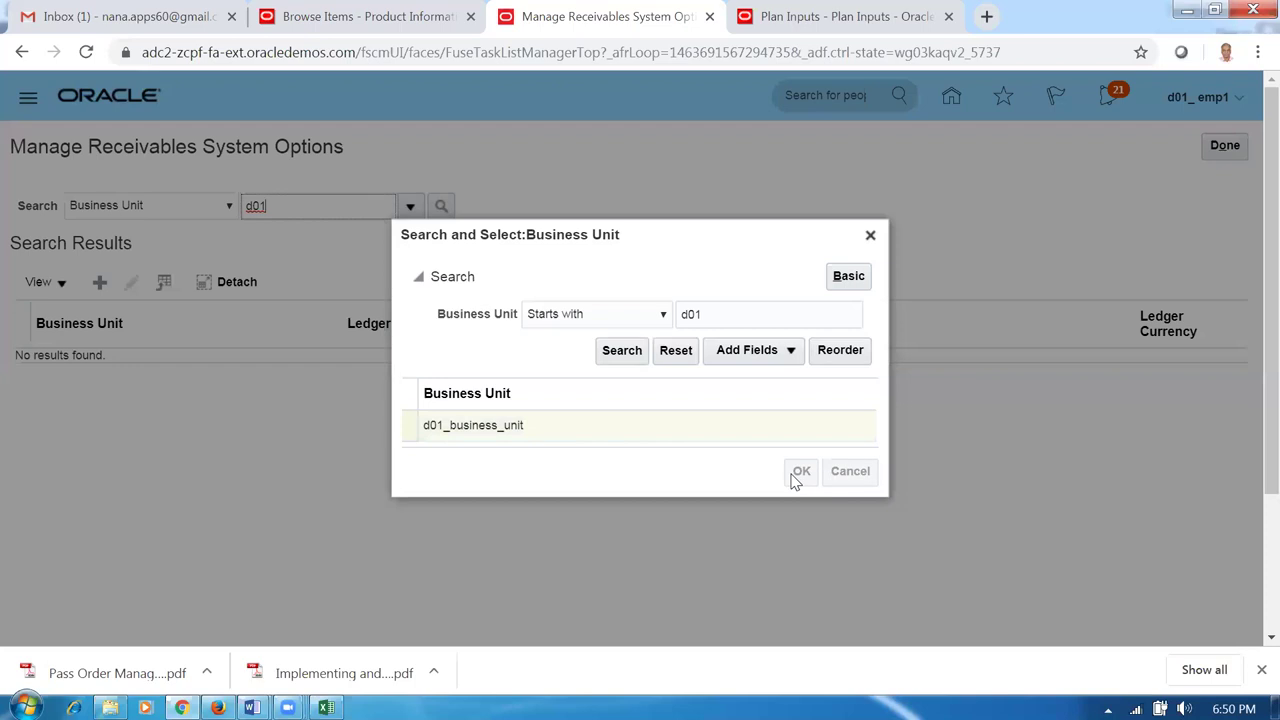
List the d01_business_unit system options and open its row for editing.
{"action": "left_click", "coordinate": [442, 206]}
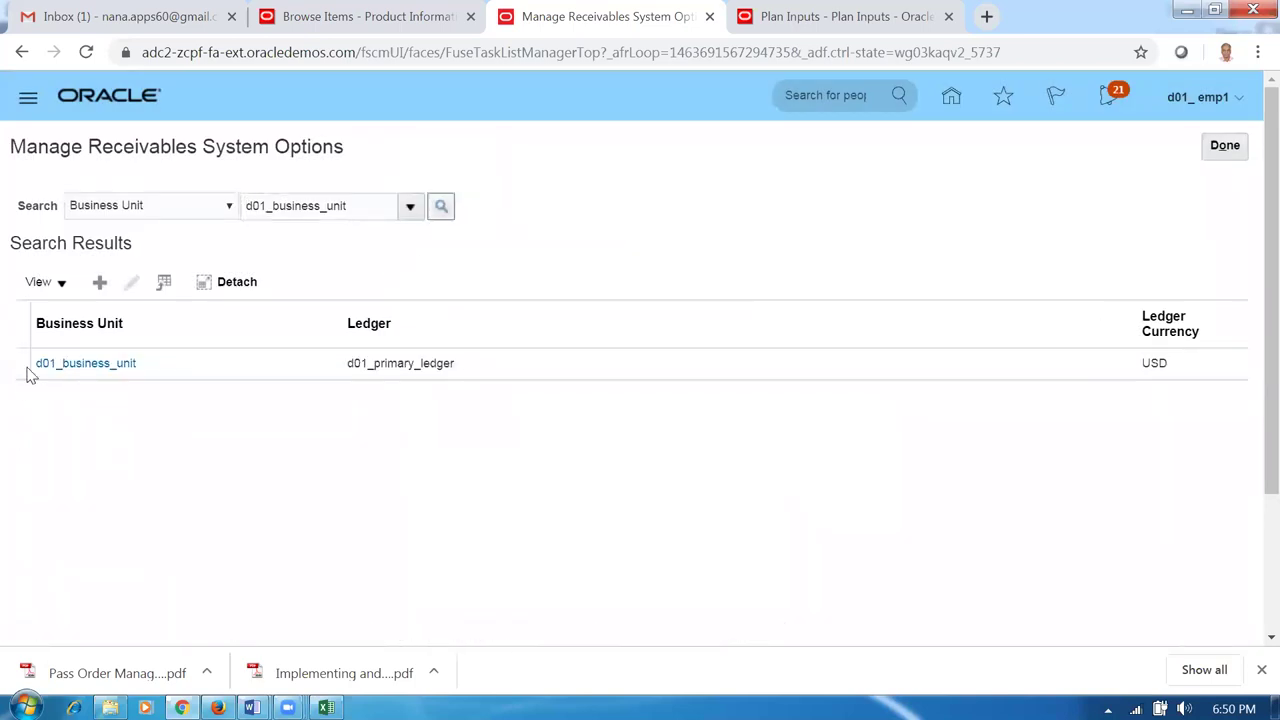
{"action": "left_click", "coordinate": [24, 365]}
{"action": "left_click", "coordinate": [21, 364]}
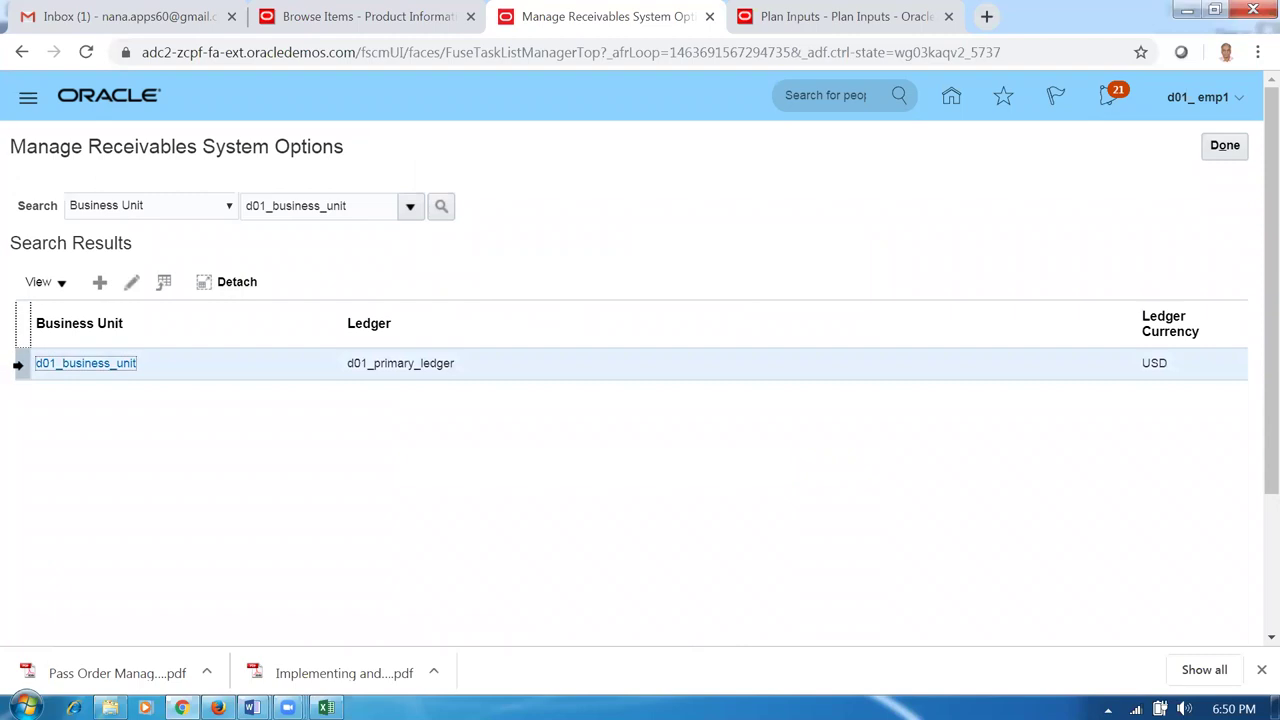
{"action": "left_click", "coordinate": [131, 282]}
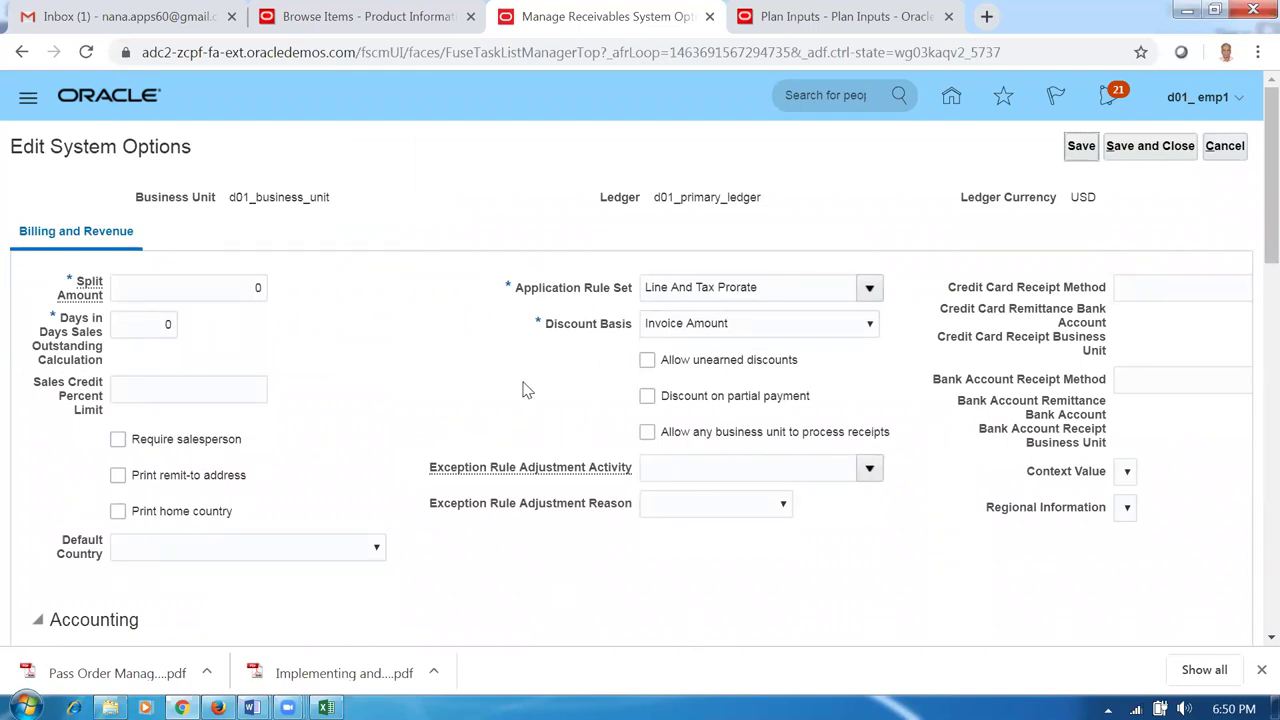
Open the full search lookup for the Item Validation Organization field under Transactions.
{"action": "scroll", "coordinate": [527, 390], "scroll_direction": "down", "scroll_amount": 1}
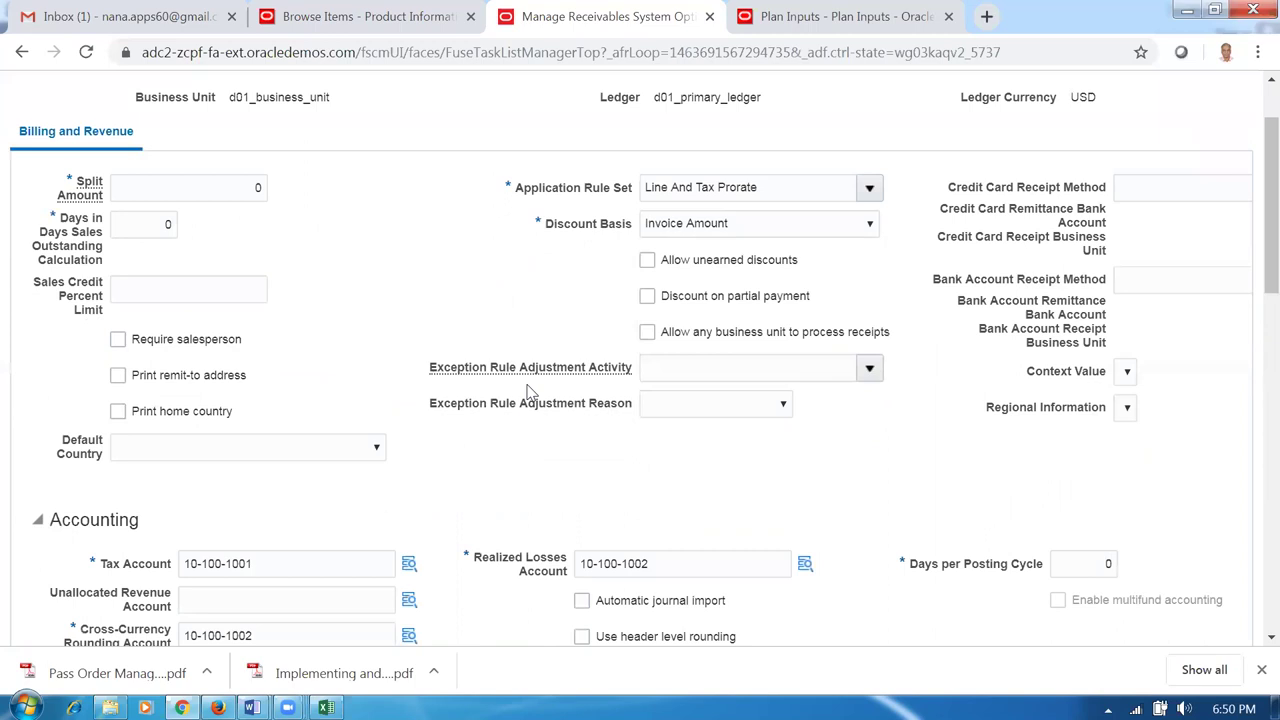
{"action": "scroll", "coordinate": [530, 390], "scroll_direction": "down", "scroll_amount": 1}
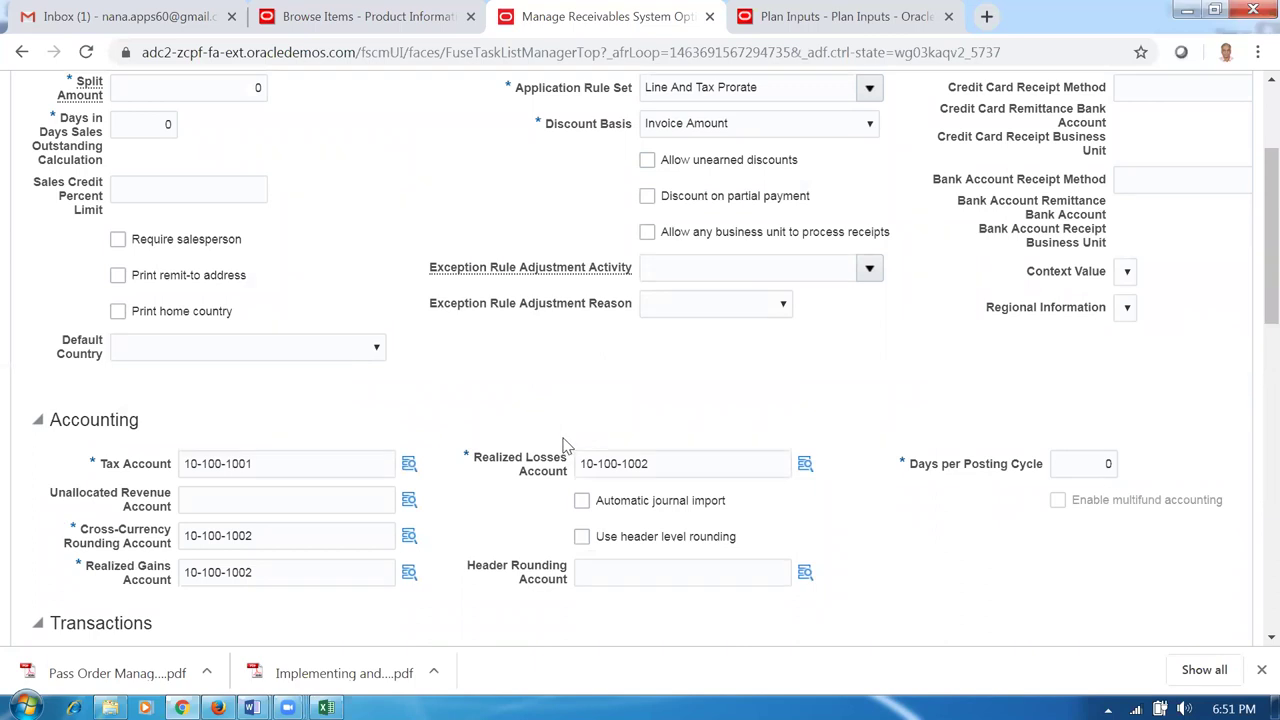
{"action": "scroll", "coordinate": [562, 446], "scroll_direction": "down", "scroll_amount": 2}
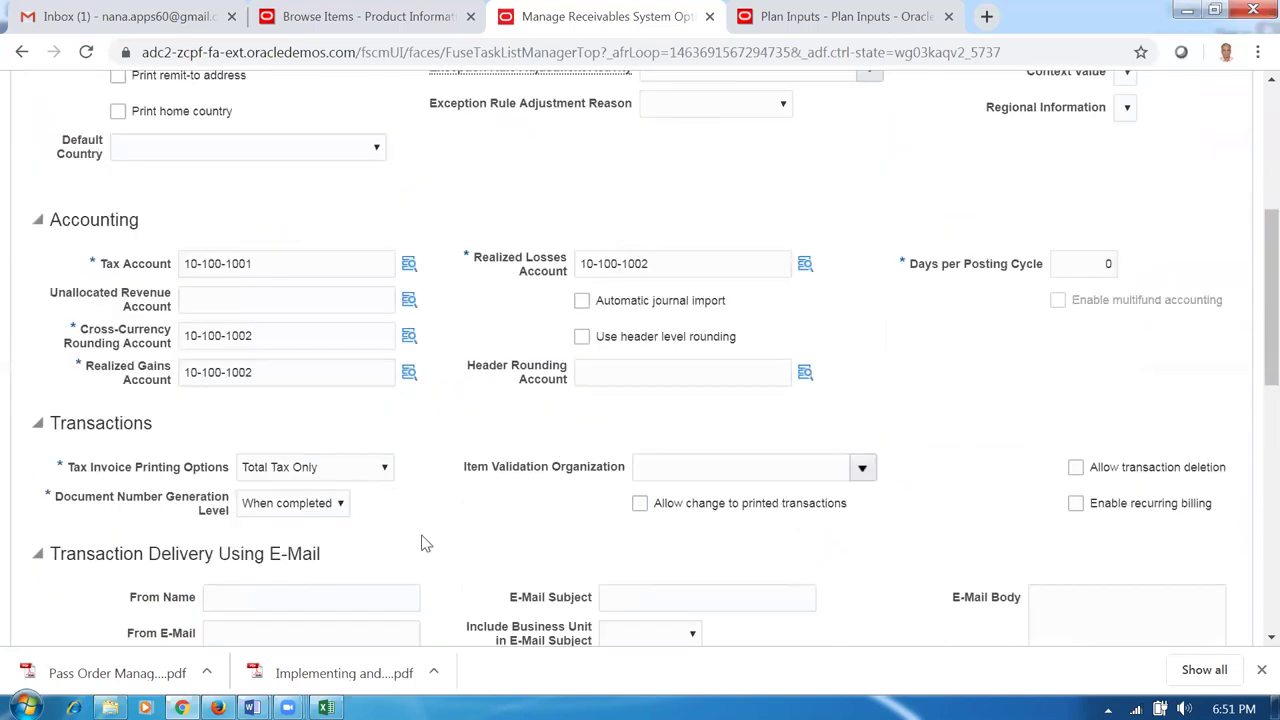
{"action": "left_click", "coordinate": [676, 478]}
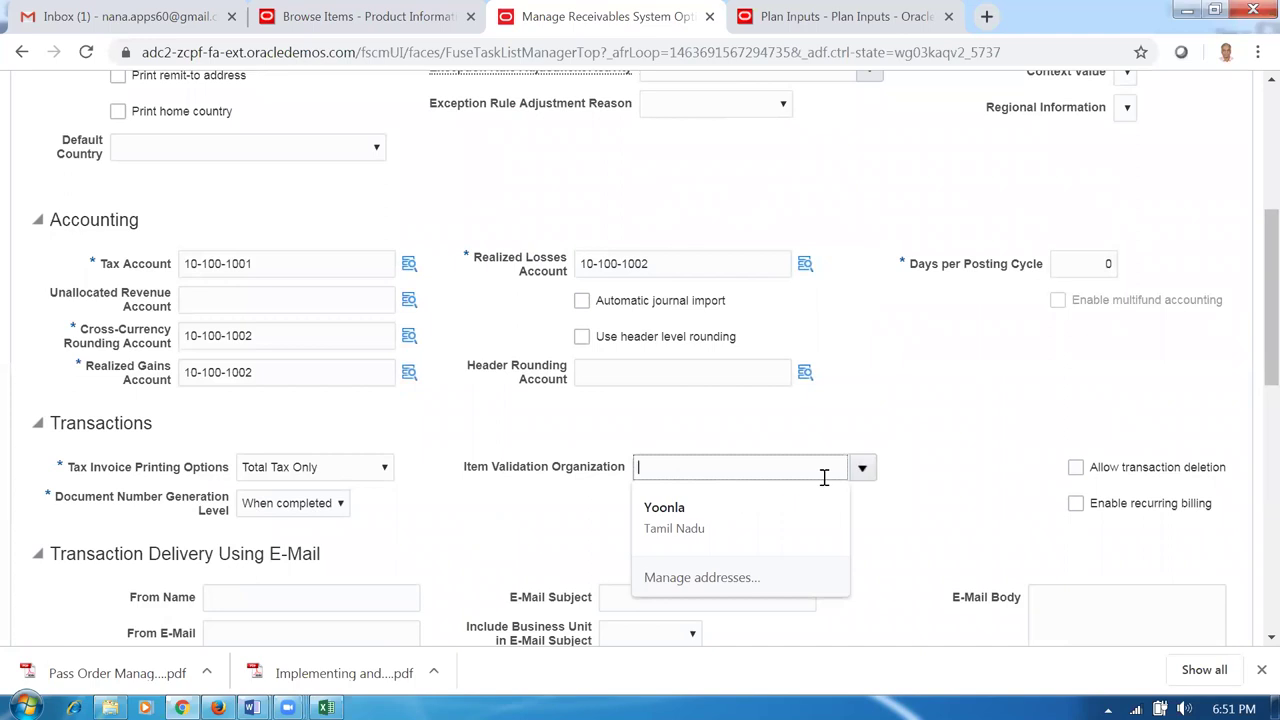
{"action": "left_click", "coordinate": [862, 469]}
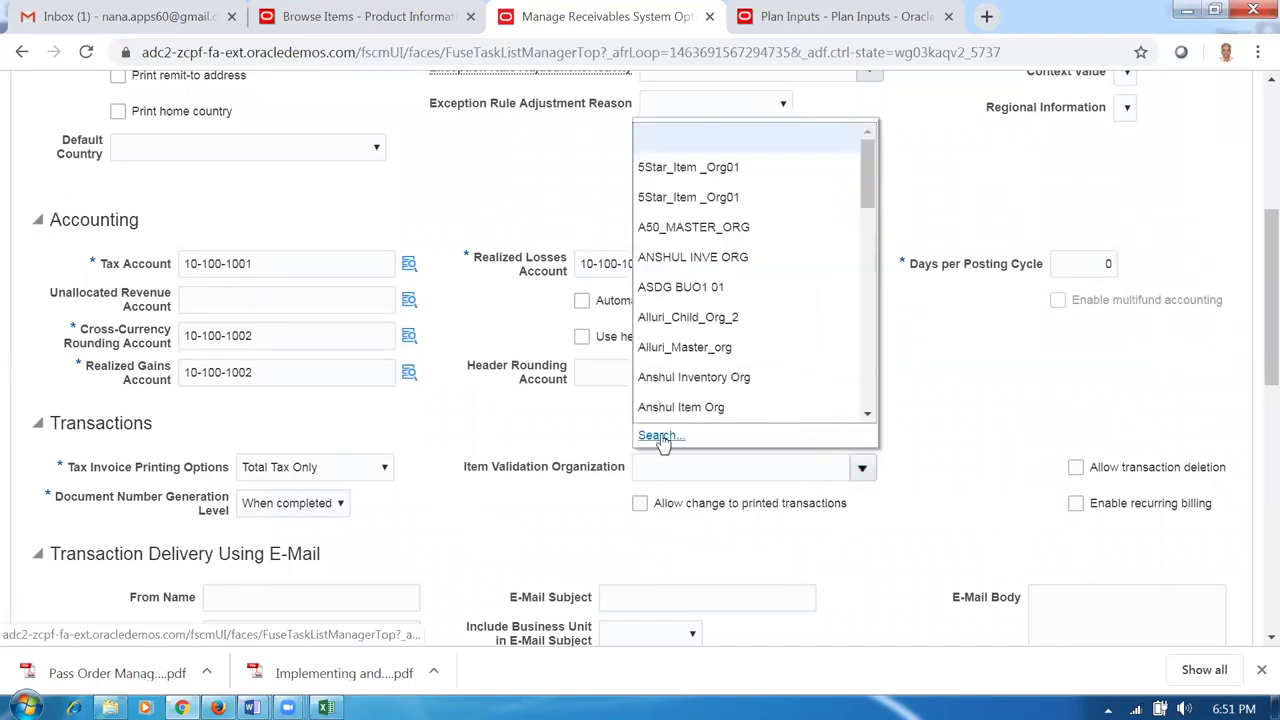
{"action": "left_click", "coordinate": [657, 436]}
Try basic organization name searches for D01 and D01%, then clear the search value.
{"action": "left_click", "coordinate": [663, 323]}
{"action": "type", "text": "d01"}
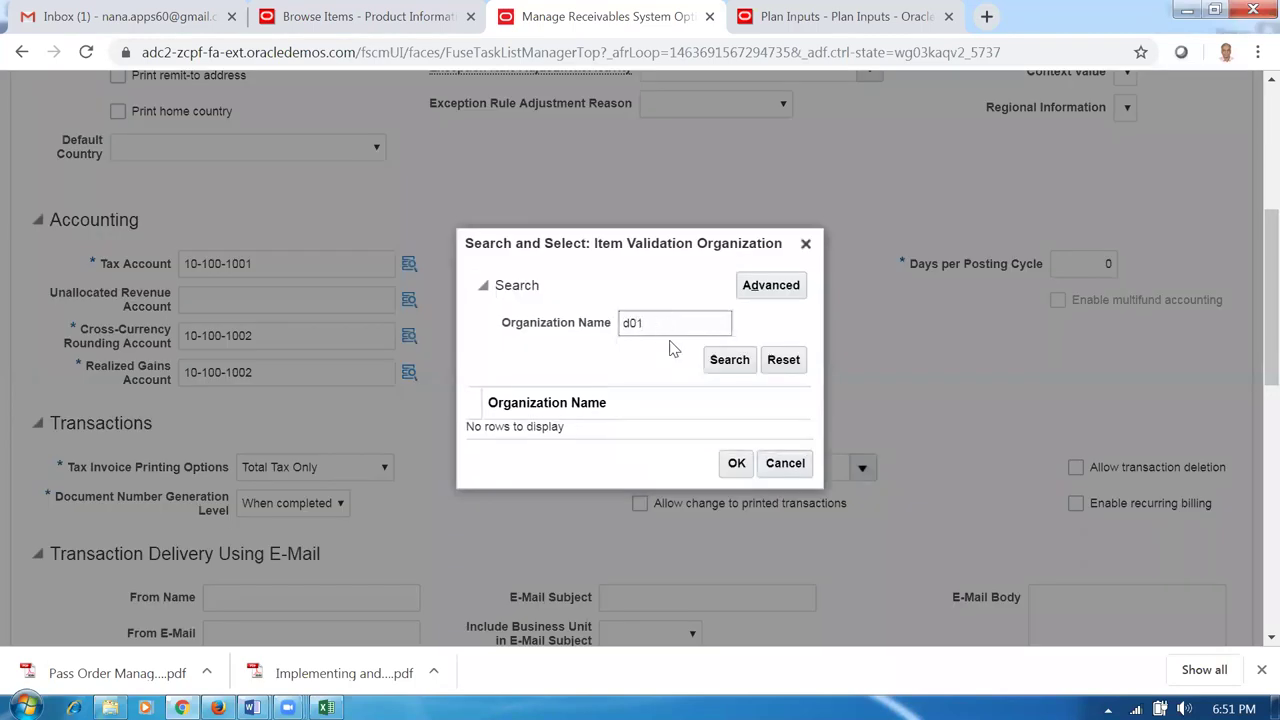
{"action": "left_click", "coordinate": [741, 364]}
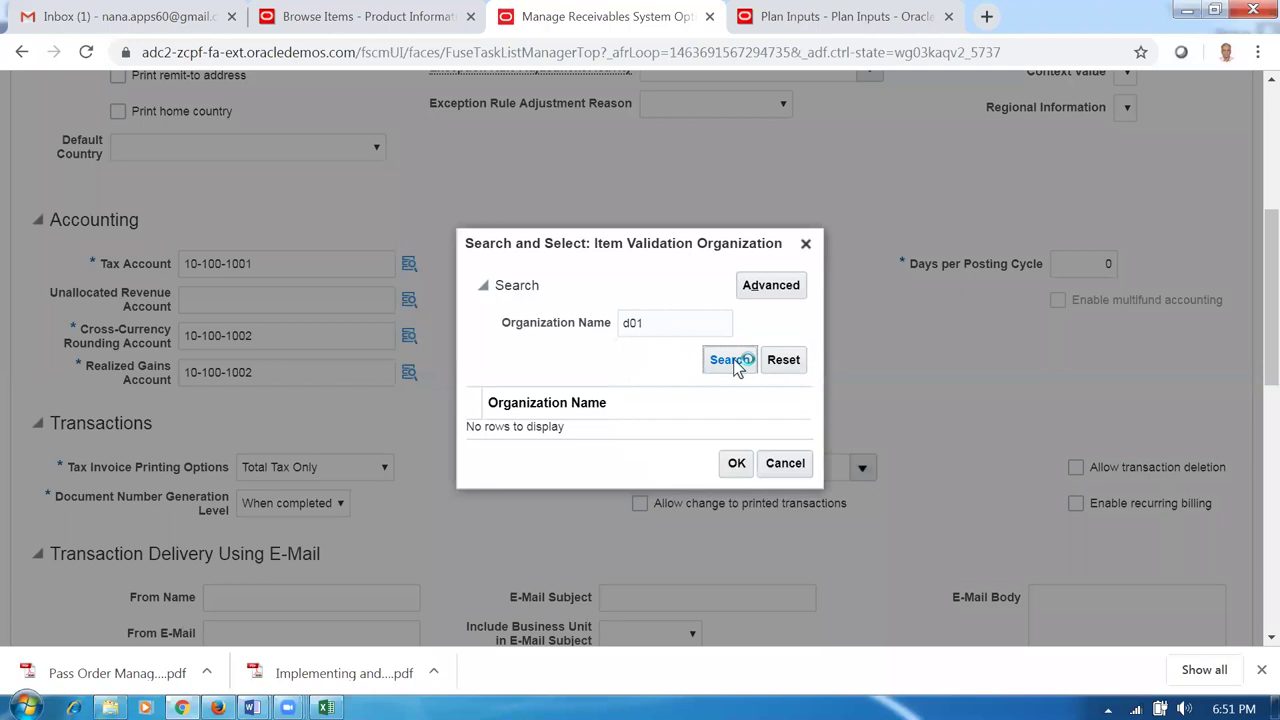
{"action": "double_click", "coordinate": [669, 323]}
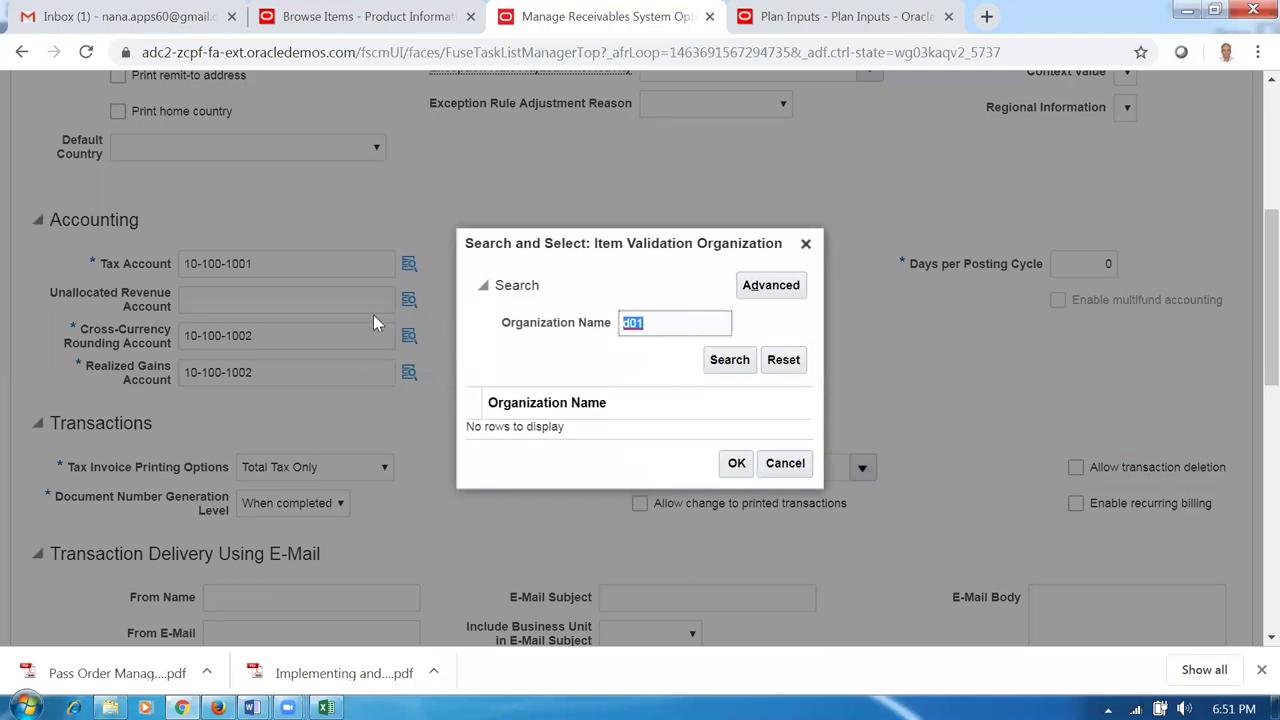
{"action": "type", "text": "D0"}
{"action": "left_click", "coordinate": [729, 360]}
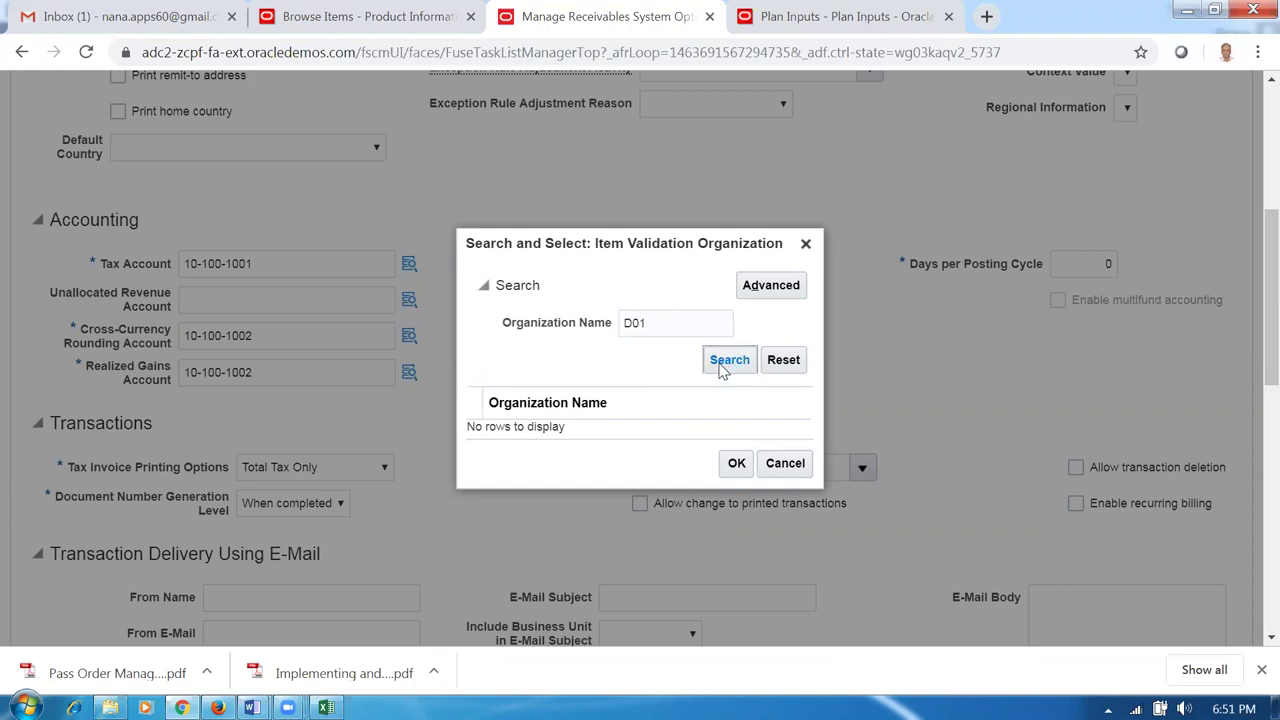
{"action": "left_click", "coordinate": [660, 324]}
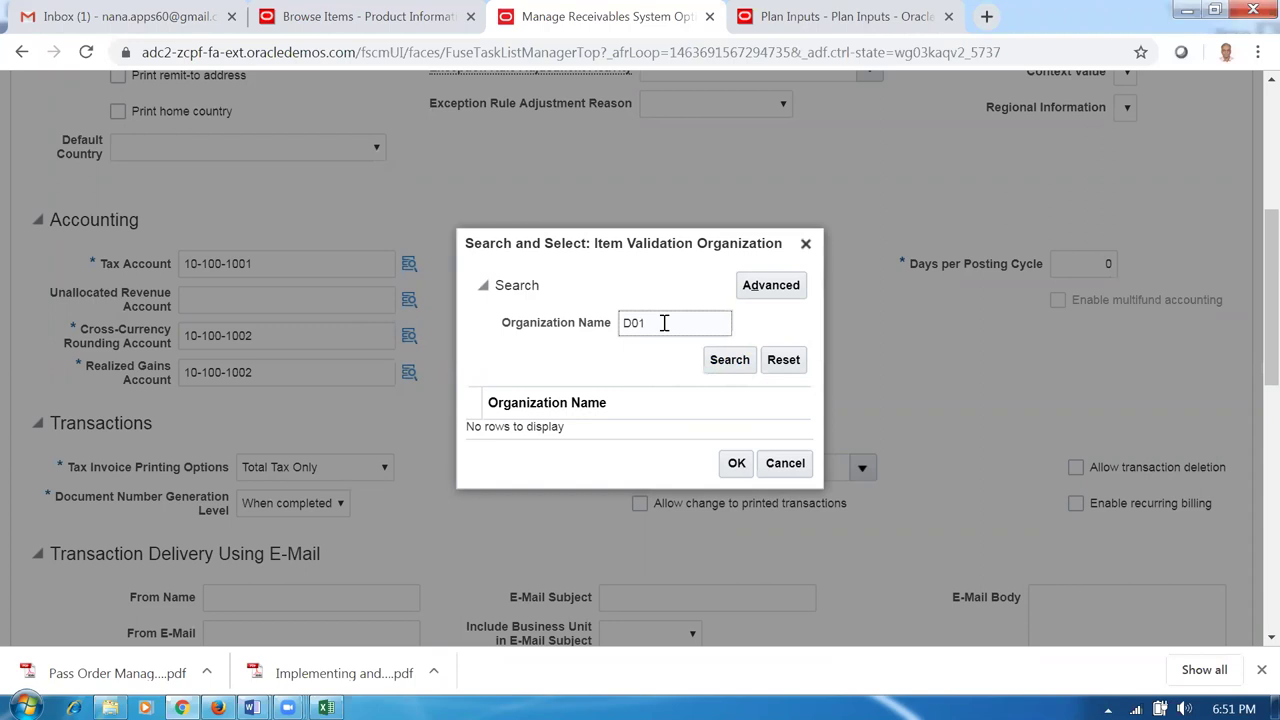
{"action": "type", "text": "%"}
{"action": "left_click", "coordinate": [714, 368]}
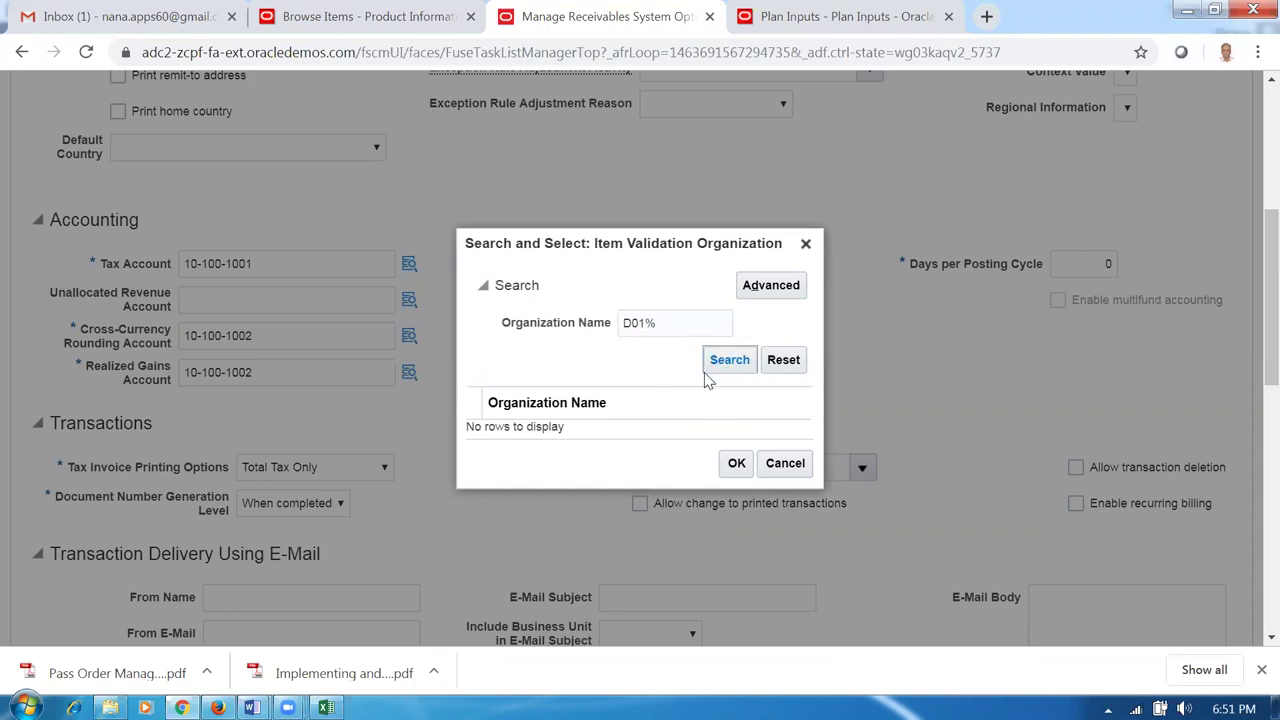
{"action": "left_click_drag", "start_coordinate": [677, 320], "coordinate": [571, 337]}
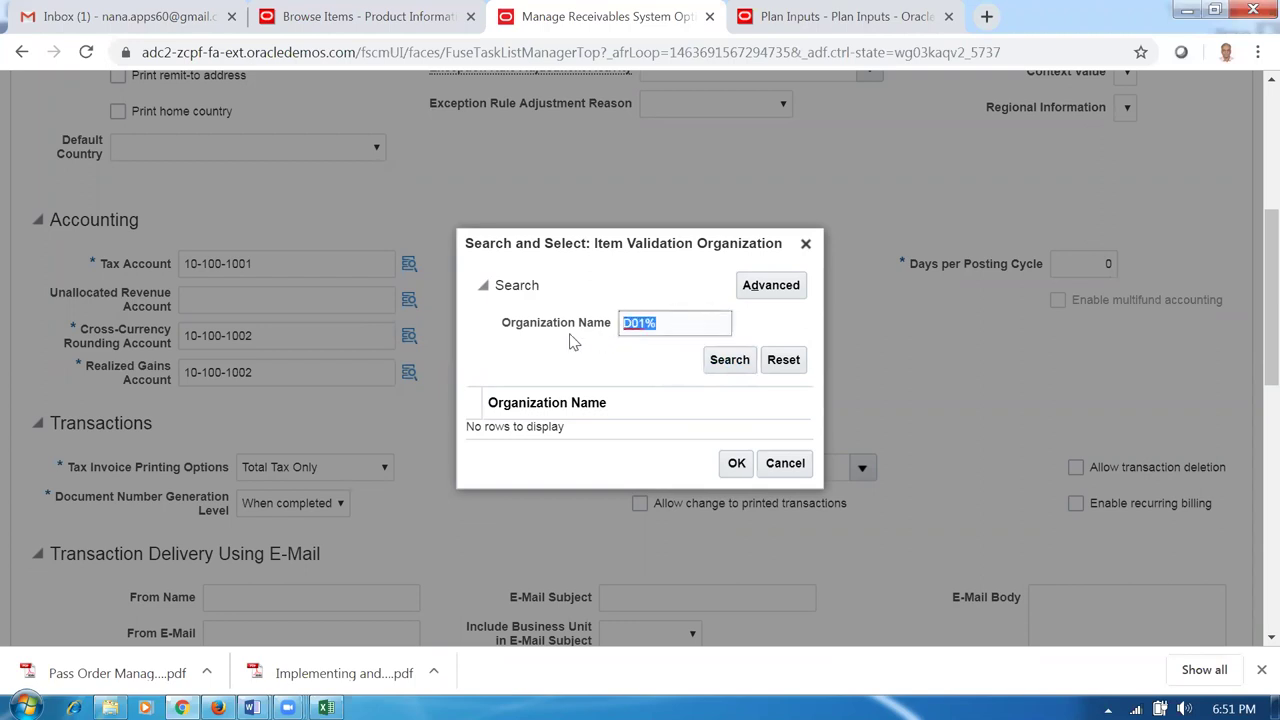
{"action": "key", "text": "BackSpace"}
Run an advanced Starts with d01 search and choose d01_master_org as Item Validation Organization.
{"action": "left_click", "coordinate": [767, 290]}
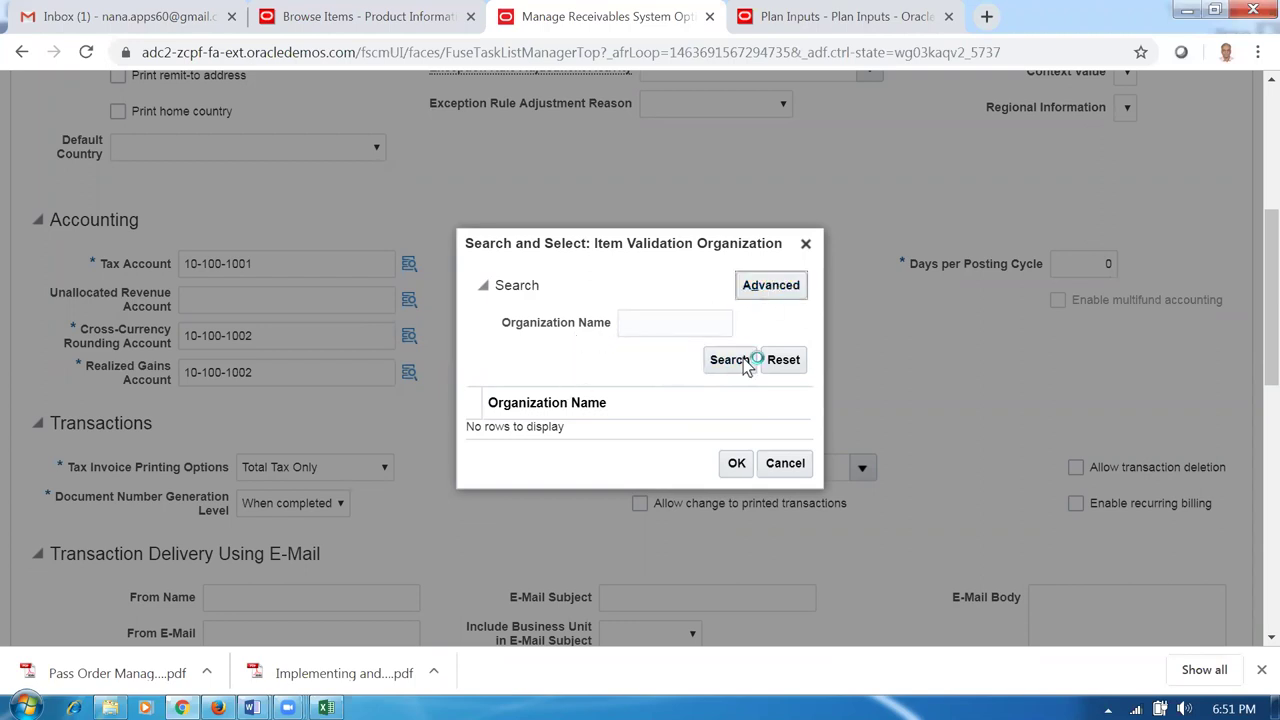
{"action": "left_click", "coordinate": [660, 323]}
{"action": "left_click", "coordinate": [684, 339]}
{"action": "left_click", "coordinate": [727, 325]}
{"action": "type", "text": "d01"}
{"action": "left_click", "coordinate": [578, 363]}
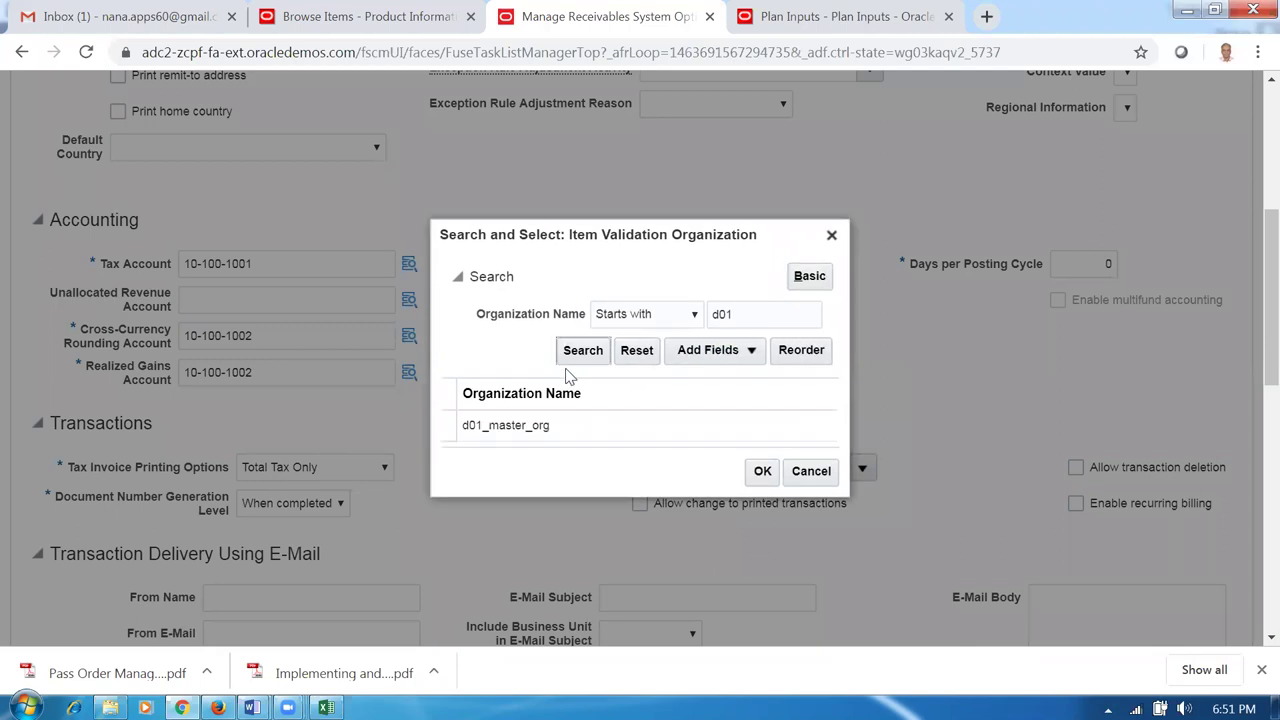
{"action": "left_click", "coordinate": [557, 424]}
{"action": "left_click", "coordinate": [762, 471]}
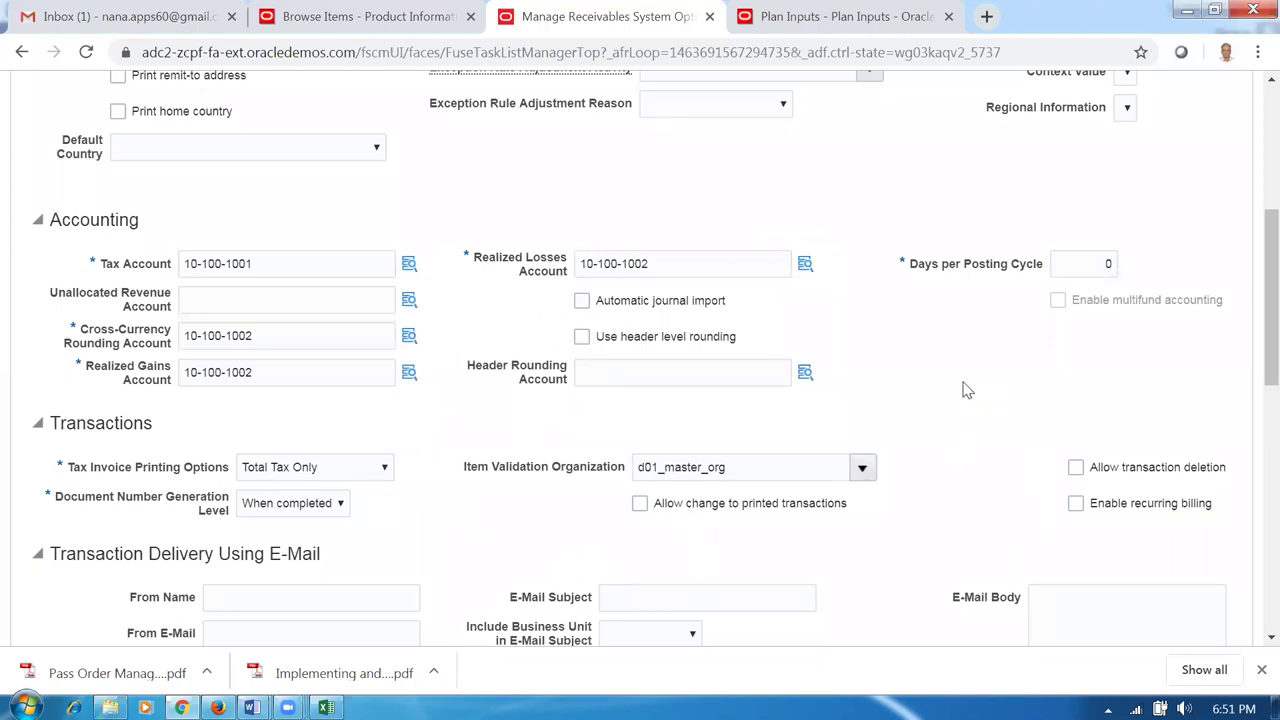
{"action": "mouse_move", "coordinate": [1253, 242]}
{"action": "left_mouse_down"}
{"action": "mouse_move", "coordinate": [1249, 123]}
{"action": "mouse_move", "coordinate": [1249, 249]}
{"action": "left_mouse_up"}
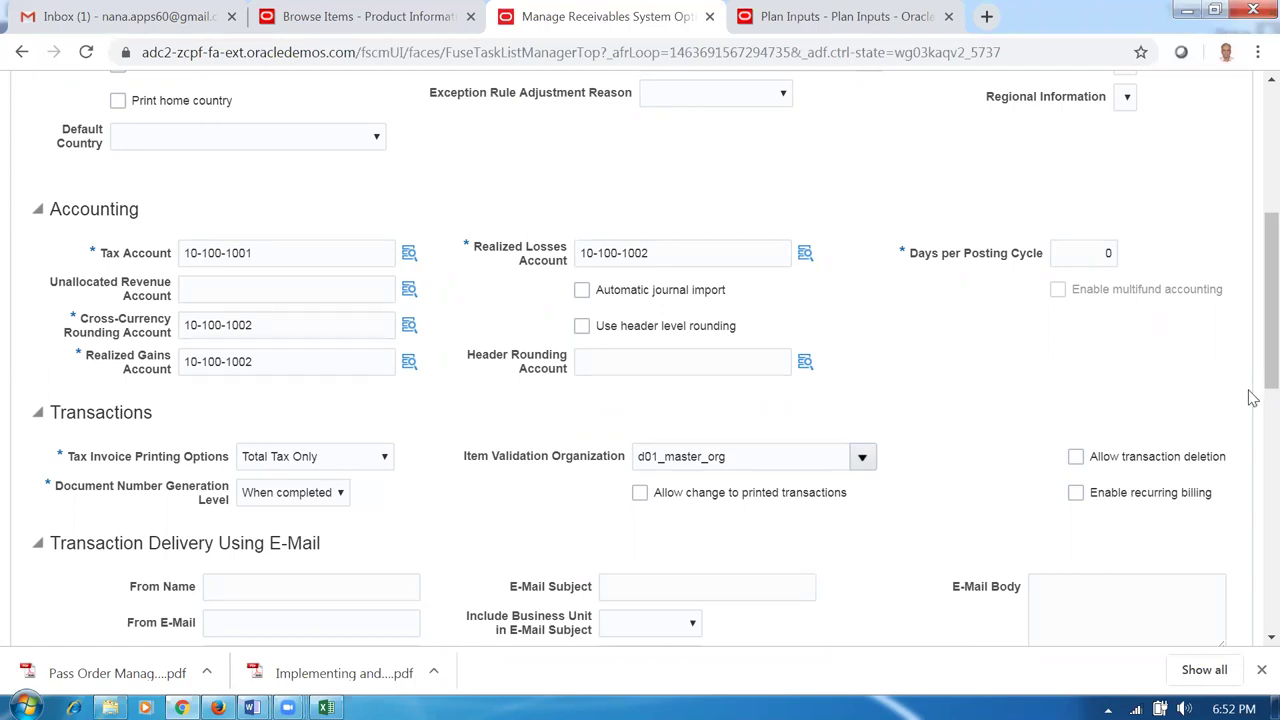
{"action": "scroll", "coordinate": [1252, 345], "scroll_direction": "up", "scroll_amount": 5}
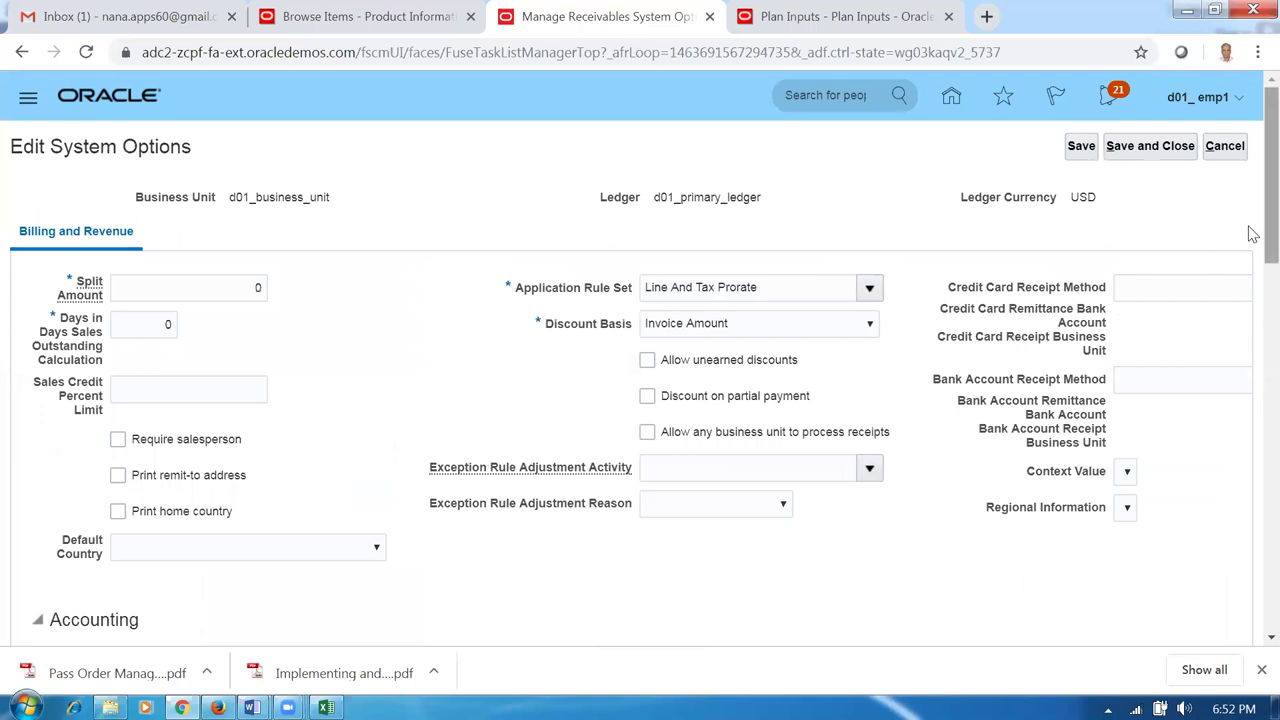
{"action": "scroll", "coordinate": [1250, 260], "scroll_direction": "down", "scroll_amount": 3}
{"action": "scroll", "coordinate": [1250, 320], "scroll_direction": "down", "scroll_amount": 2}
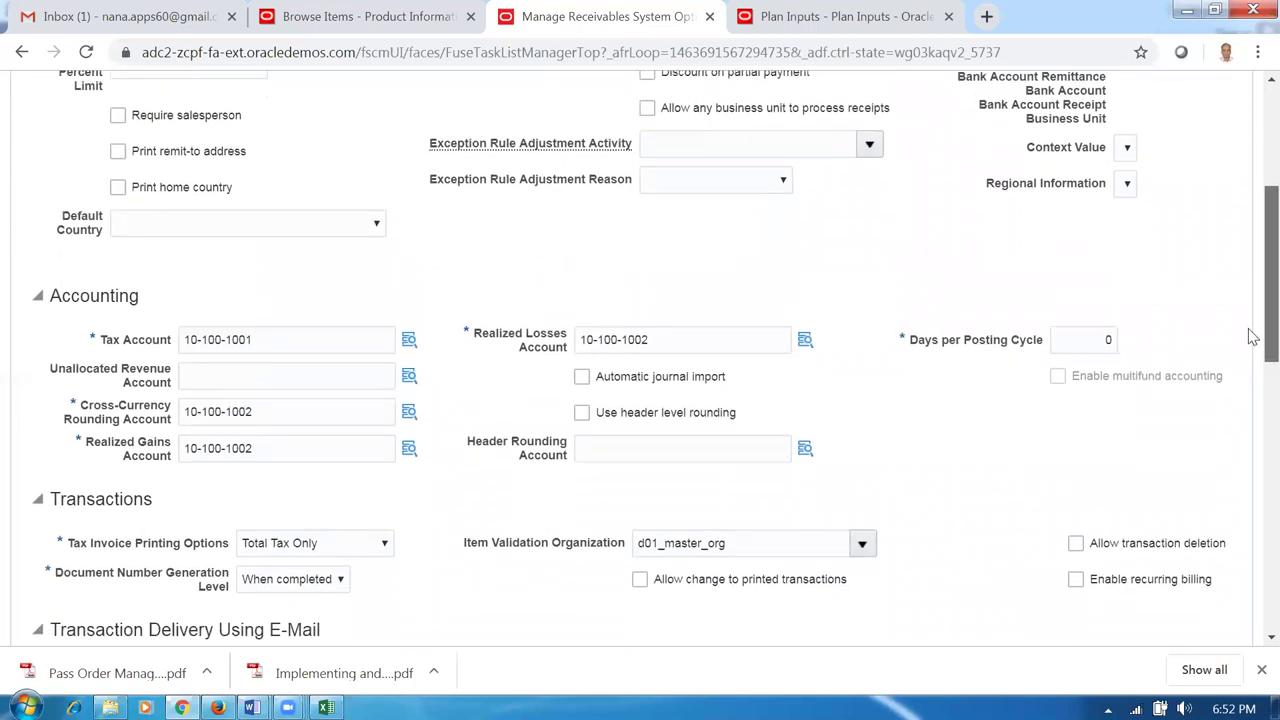
{"action": "scroll", "coordinate": [1252, 371], "scroll_direction": "down", "scroll_amount": 3}
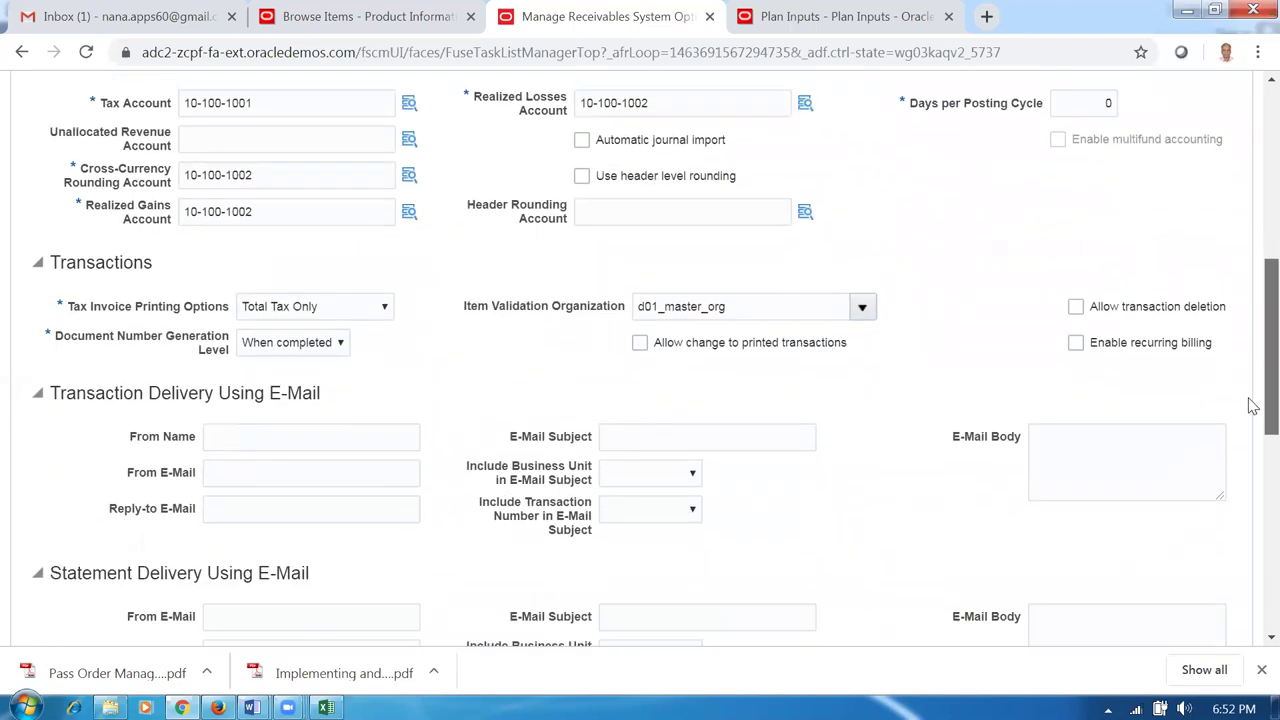
{"action": "scroll", "coordinate": [1252, 449], "scroll_direction": "down", "scroll_amount": 5}
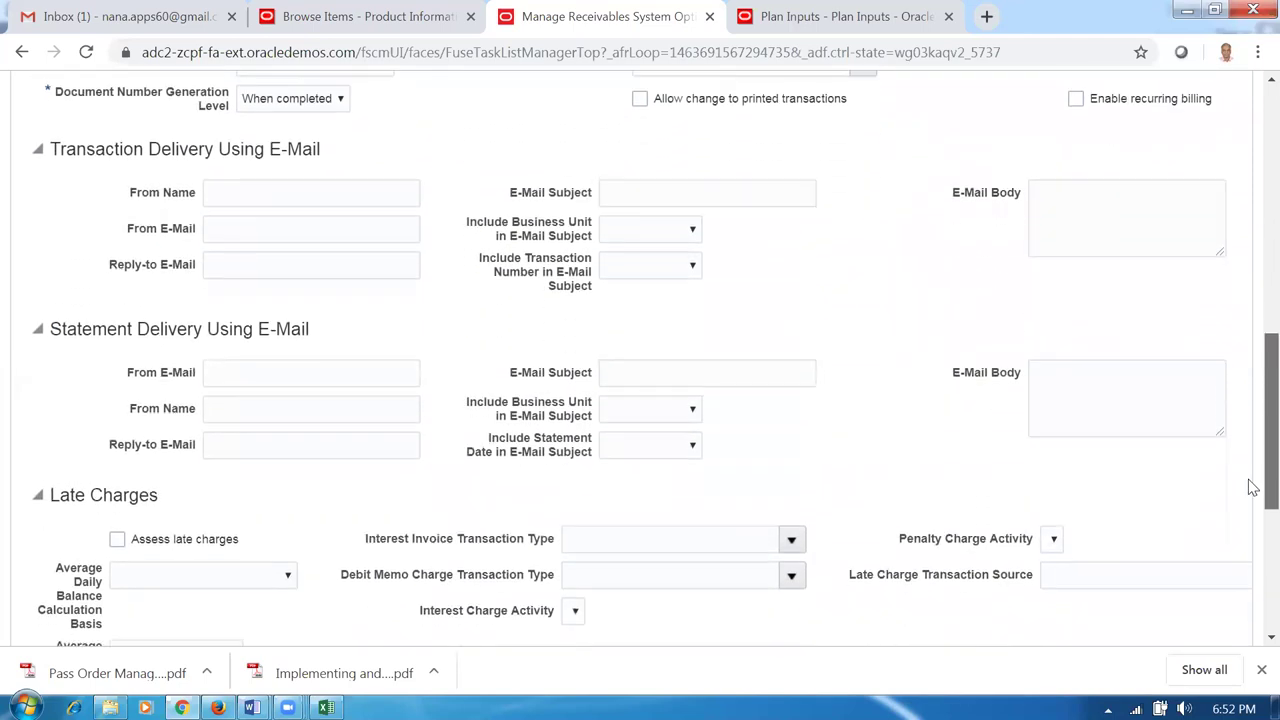
{"action": "scroll", "coordinate": [1250, 500], "scroll_direction": "up", "scroll_amount": 15}
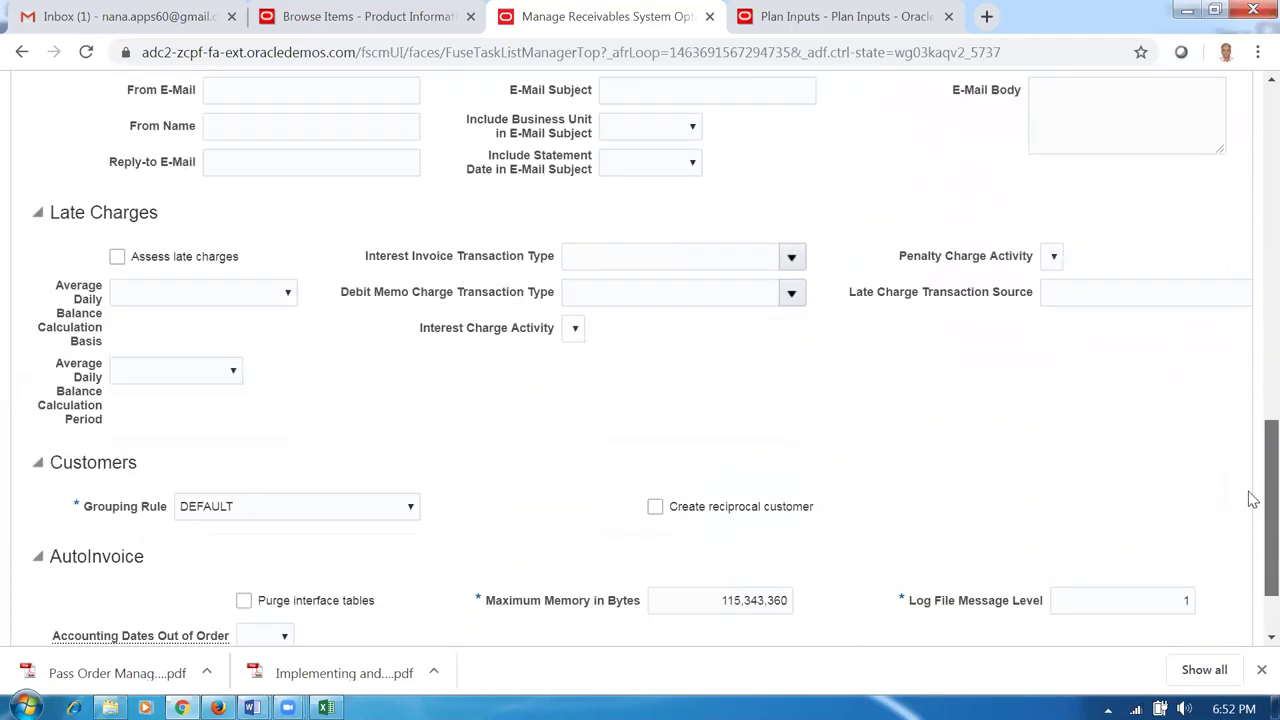
{"action": "left_click", "coordinate": [1144, 150]}
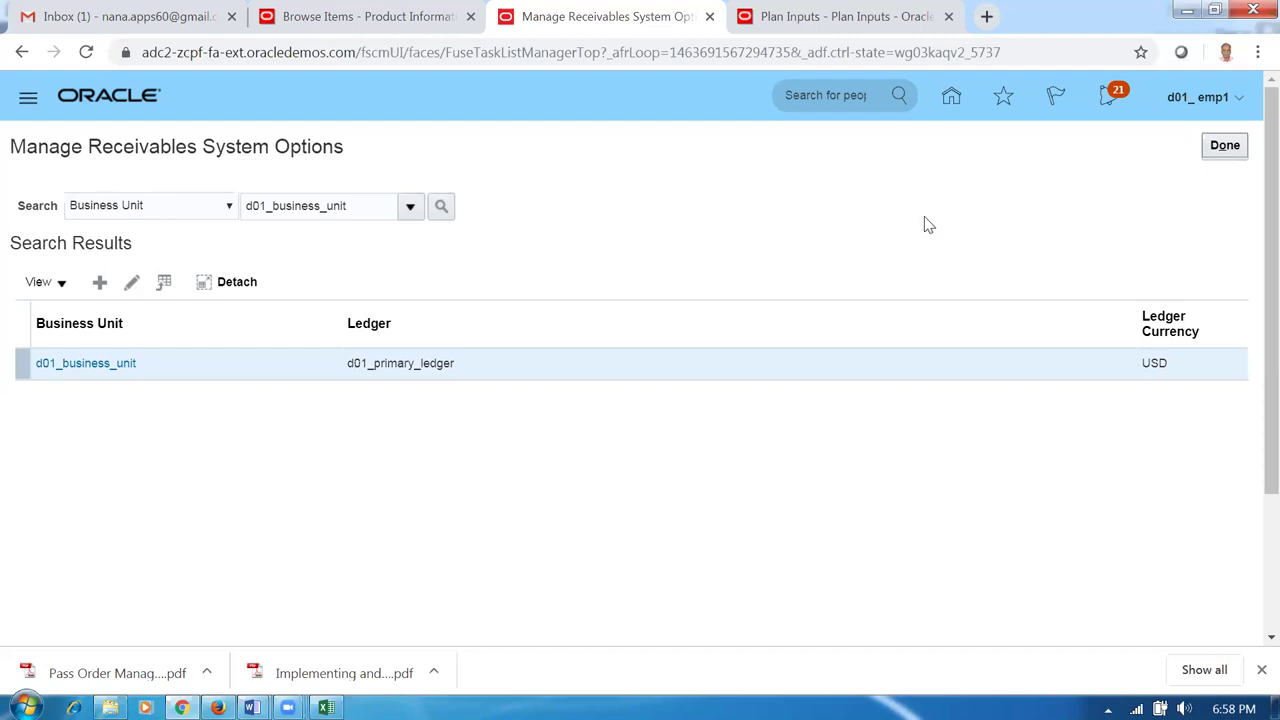
Close Manage Receivables System Options with Done and switch to the Word worksheet.
{"action": "left_click", "coordinate": [1244, 147]}
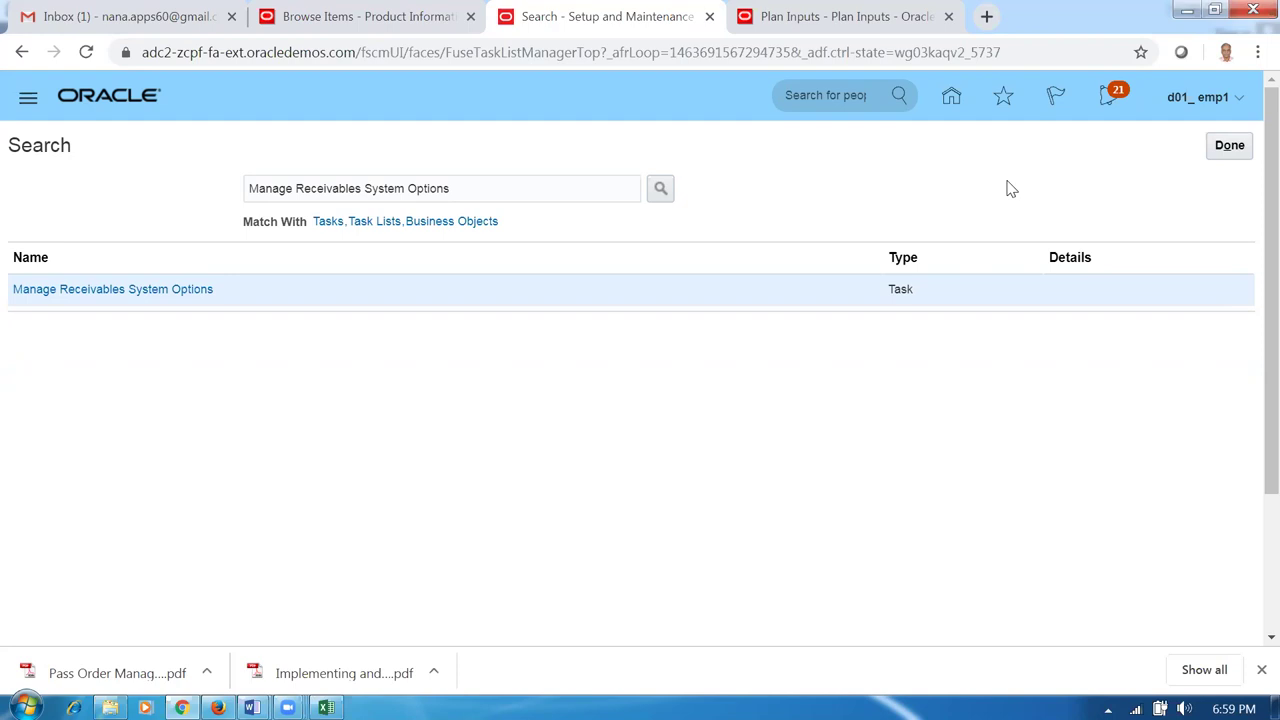
{"action": "key", "text": "alt+Tab"}
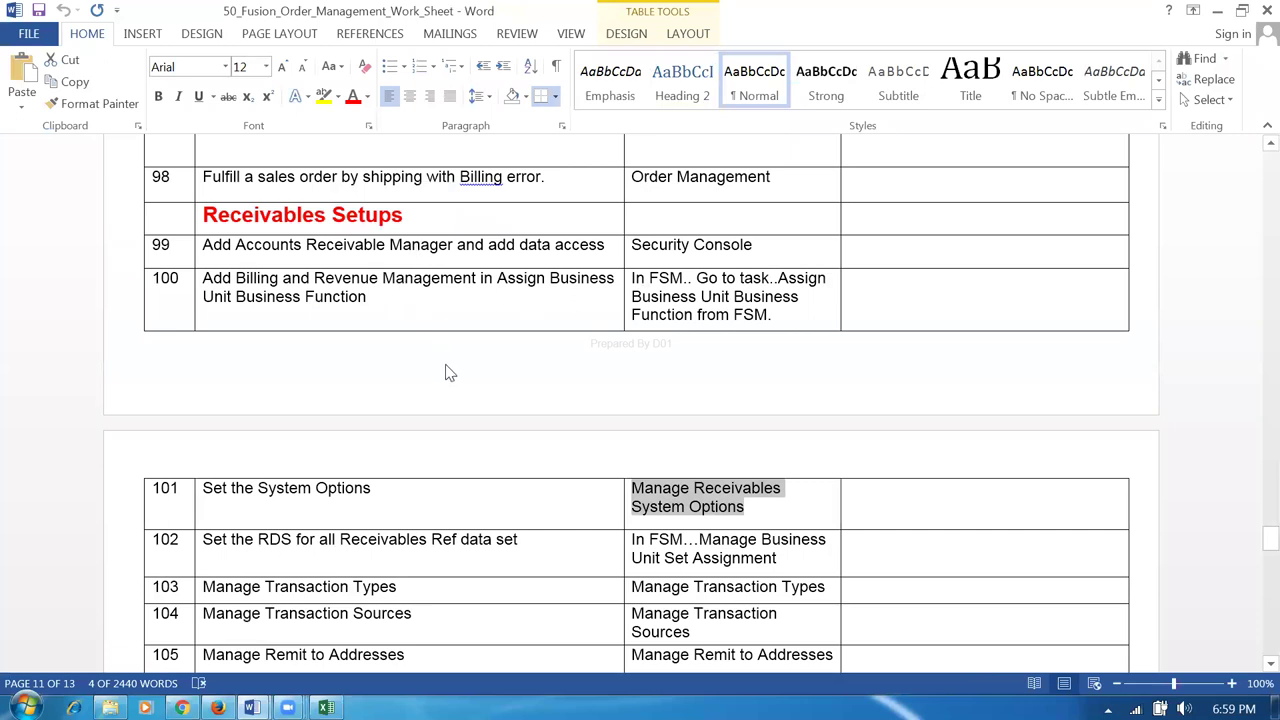
{"action": "left_click", "coordinate": [420, 297]}
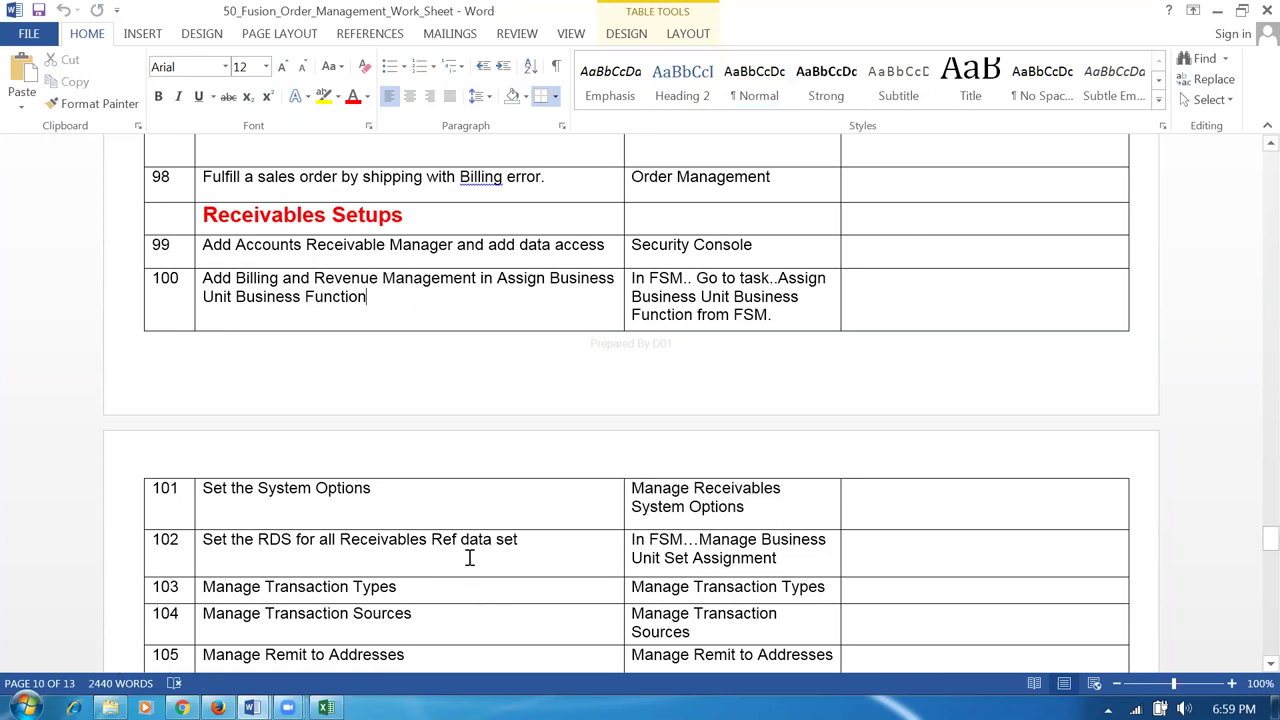
{"action": "scroll", "coordinate": [484, 569], "scroll_direction": "down", "scroll_amount": 3}
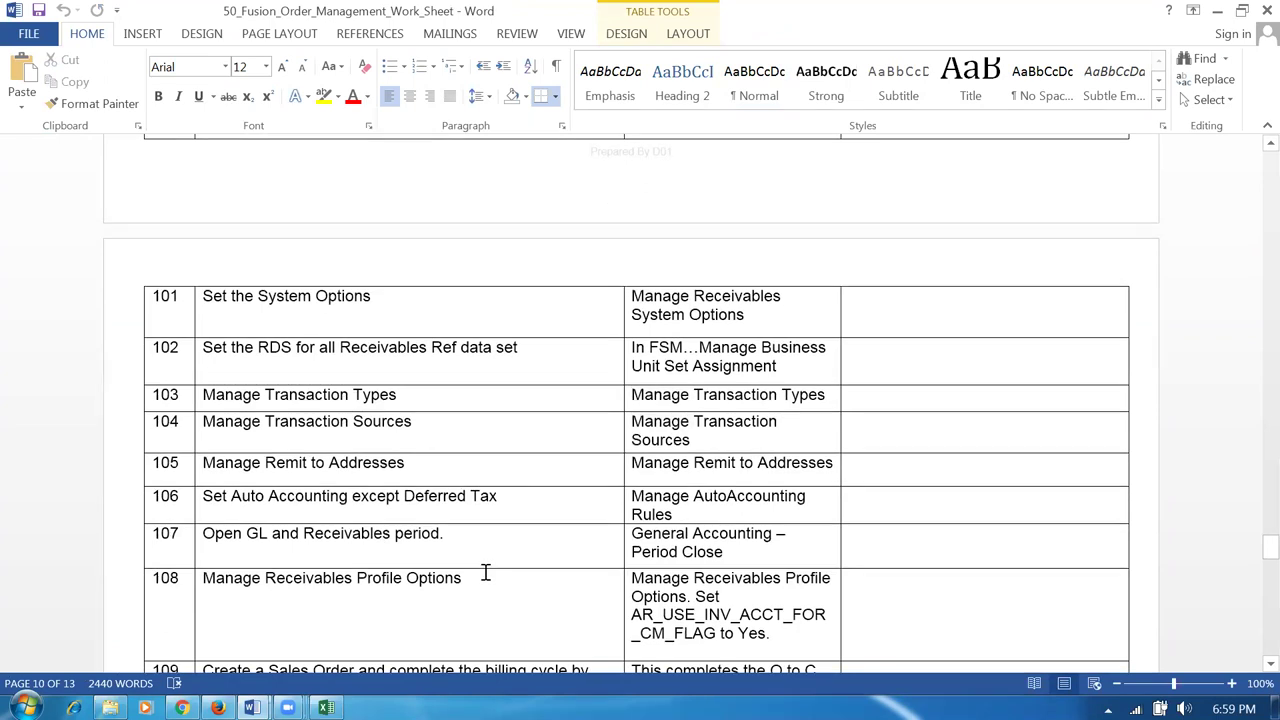
{"action": "scroll", "coordinate": [484, 569], "scroll_direction": "down", "scroll_amount": 3}
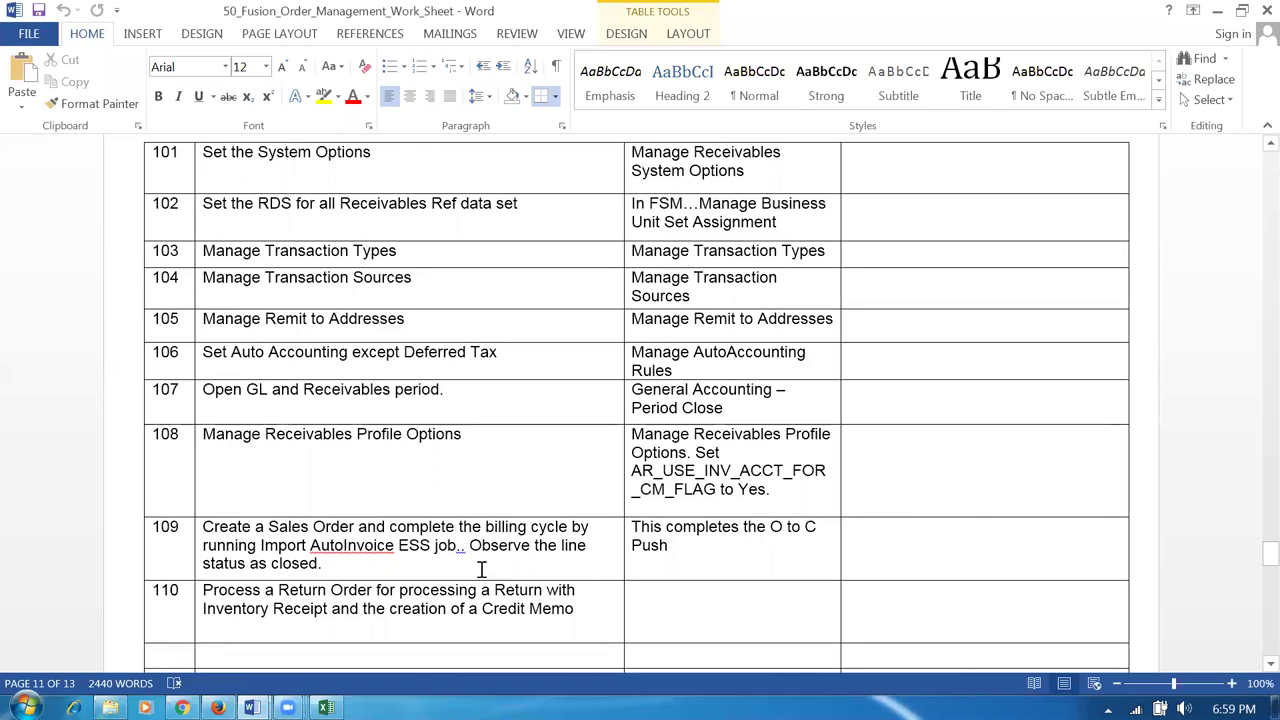
{"action": "scroll", "coordinate": [481, 569], "scroll_direction": "up", "scroll_amount": 3}
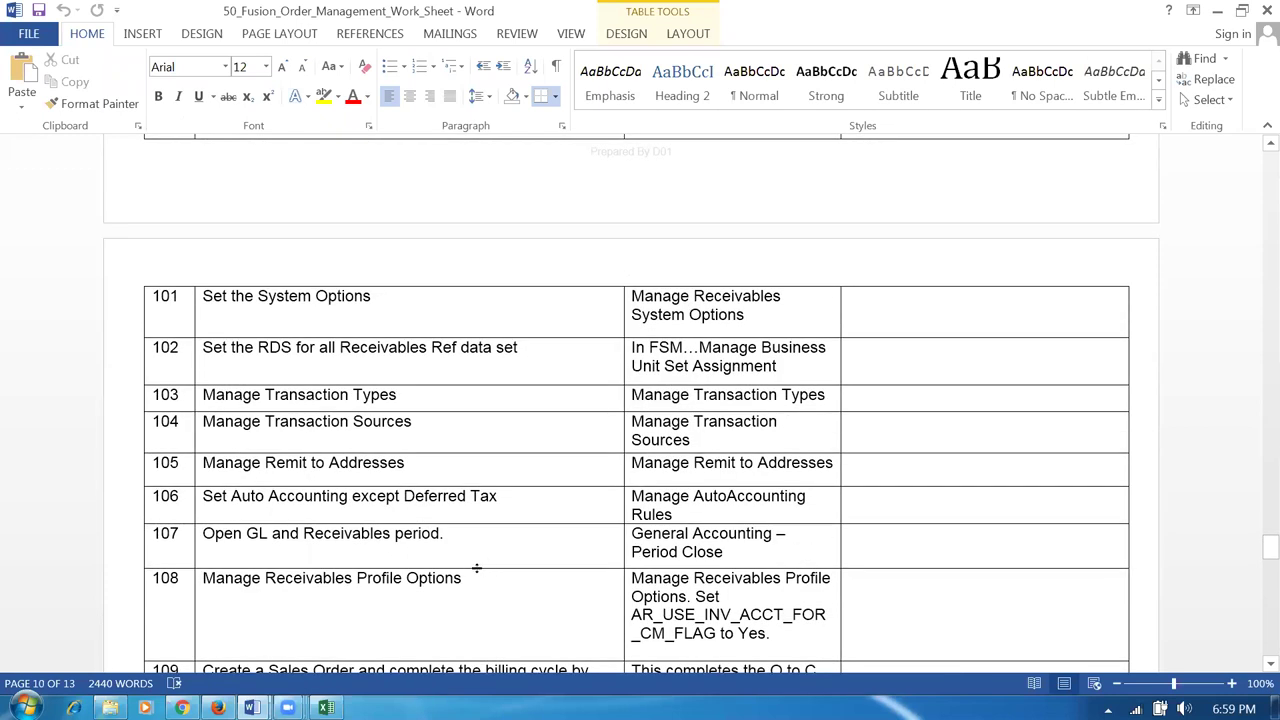
{"action": "left_click", "coordinate": [464, 546]}
{"action": "left_click", "coordinate": [511, 500]}
{"action": "left_click", "coordinate": [434, 467]}
{"action": "left_click", "coordinate": [434, 428]}
{"action": "left_click", "coordinate": [537, 355]}
{"action": "left_click", "coordinate": [432, 303]}
{"action": "scroll", "coordinate": [431, 314], "scroll_direction": "up", "scroll_amount": 2}
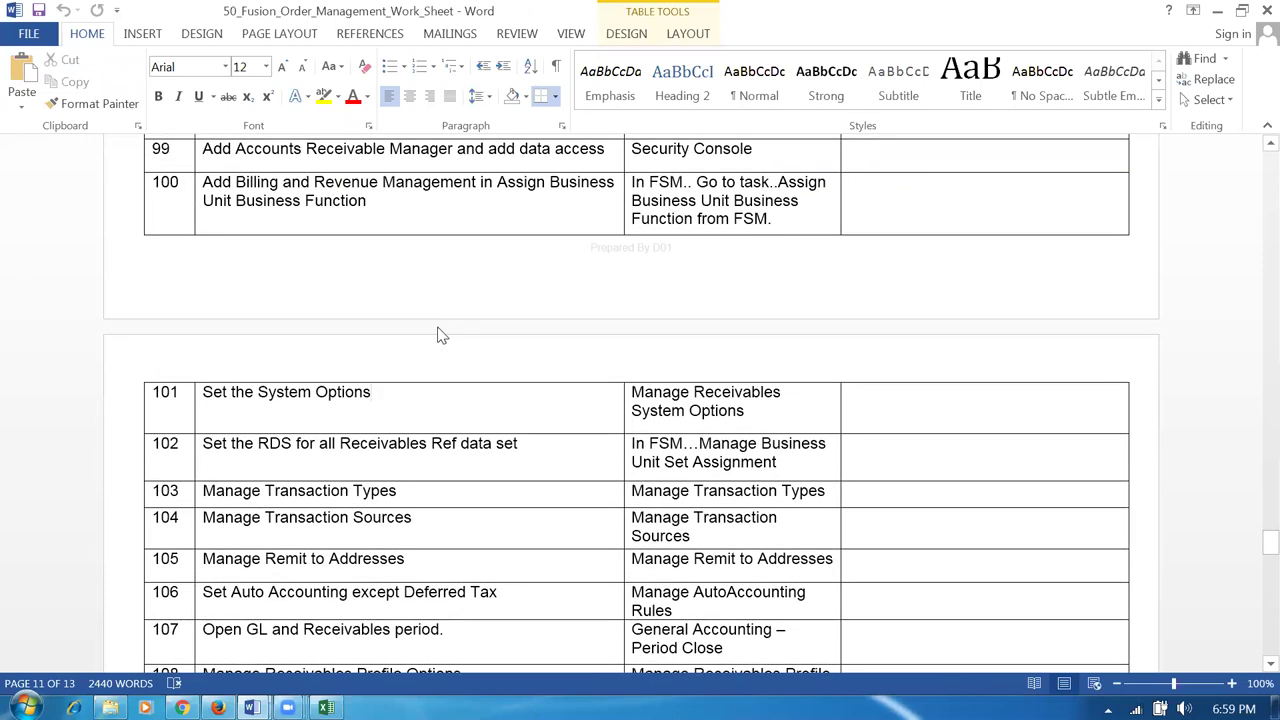
{"action": "scroll", "coordinate": [440, 336], "scroll_direction": "up", "scroll_amount": 1}
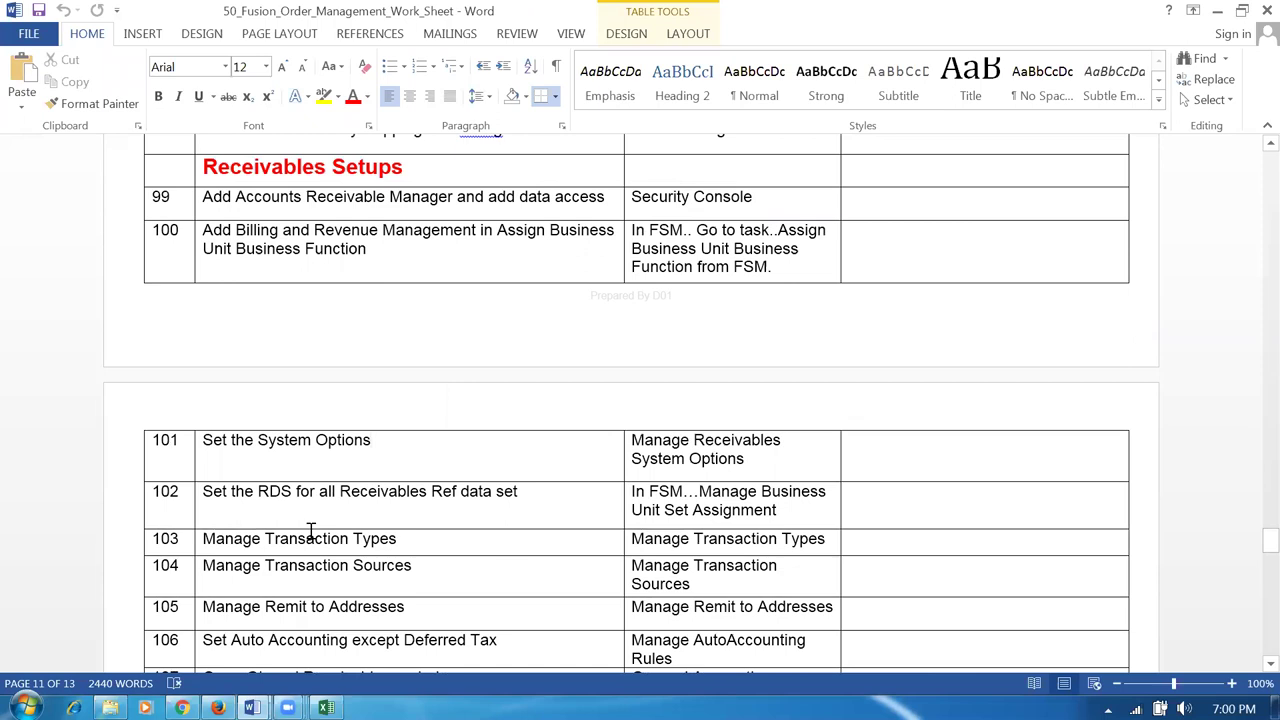
{"action": "left_click", "coordinate": [254, 441]}
{"action": "key", "text": "Tab"}
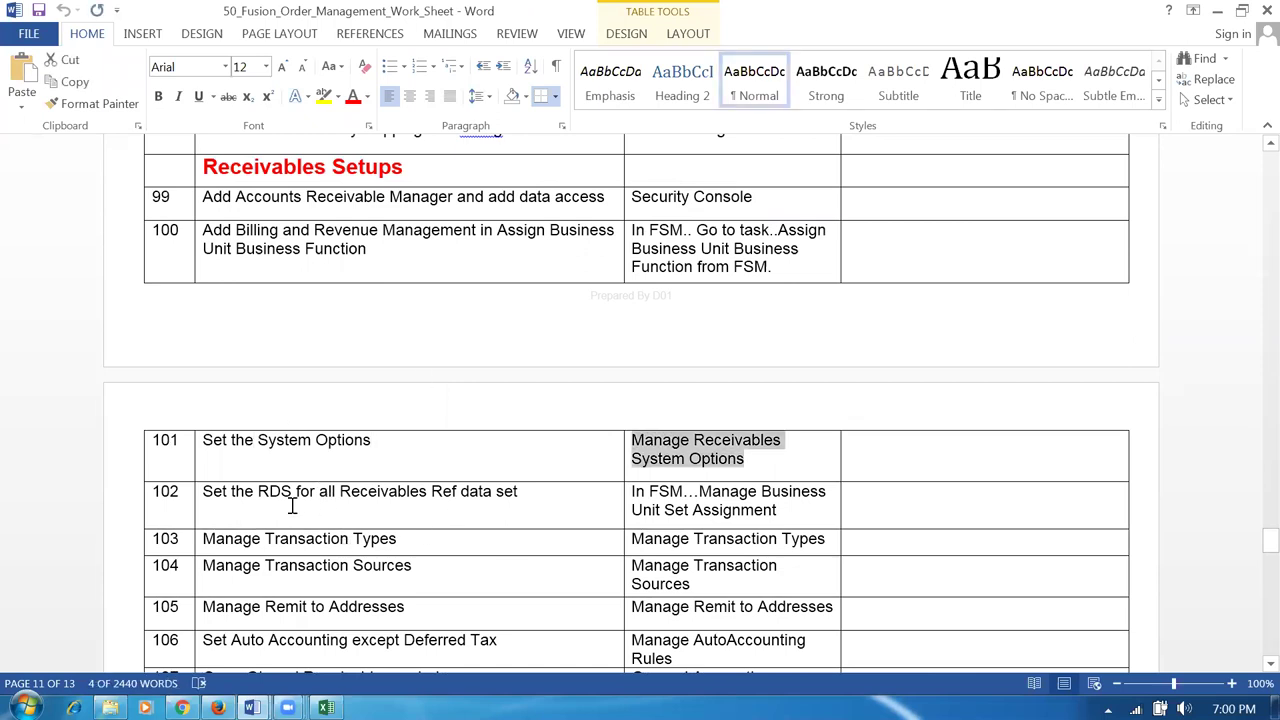
{"action": "left_click", "coordinate": [281, 499]}
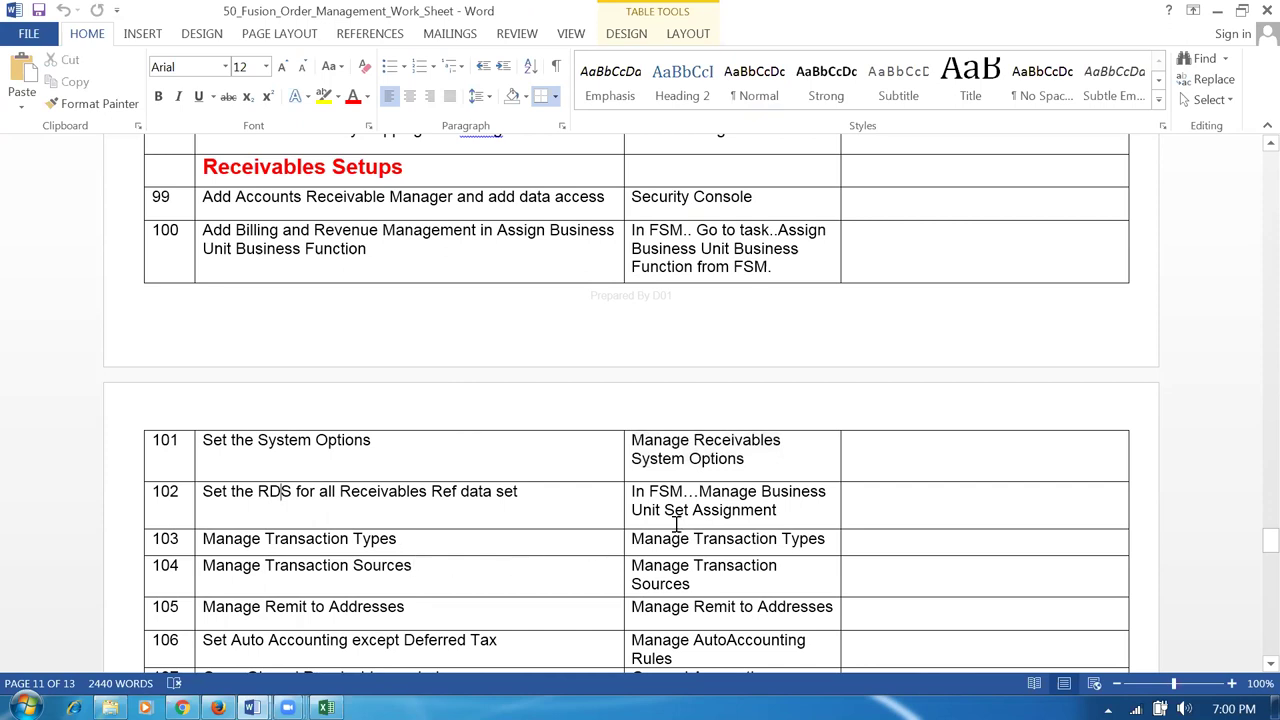
{"action": "left_click_drag", "start_coordinate": [267, 491], "coordinate": [508, 516]}
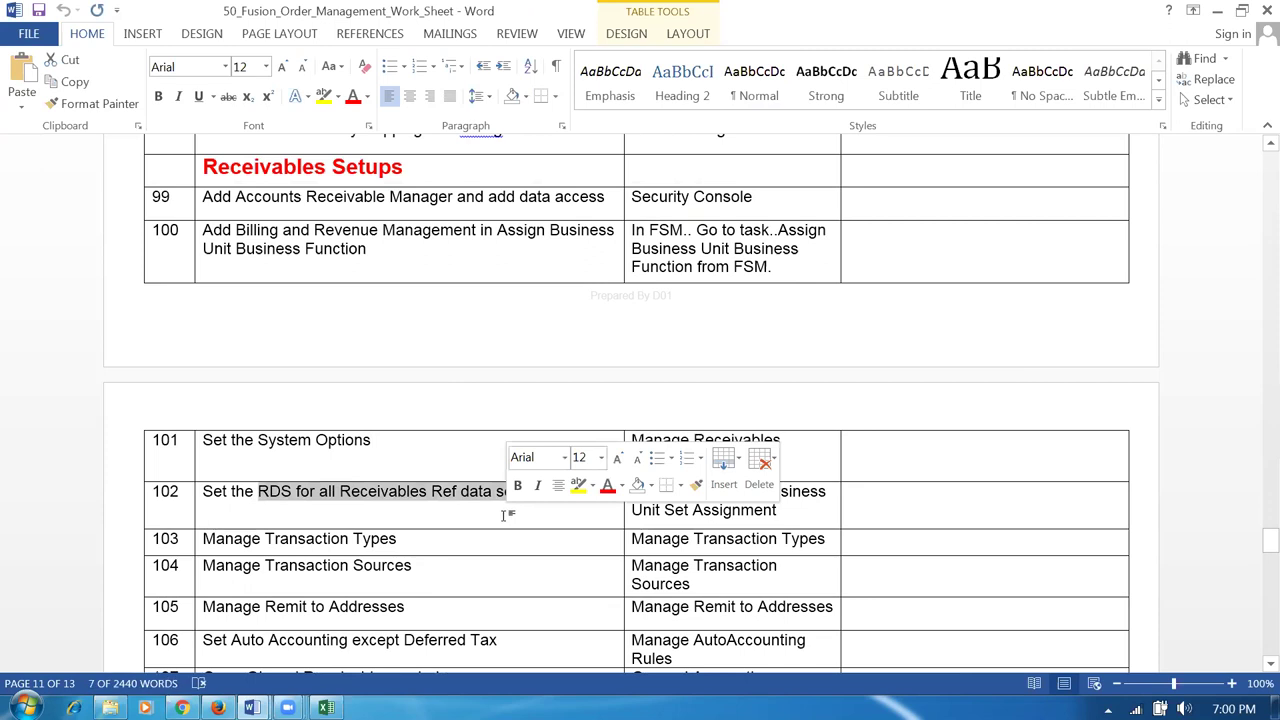
{"action": "left_click", "coordinate": [405, 492]}
{"action": "left_click", "coordinate": [340, 492], "text": "shift"}
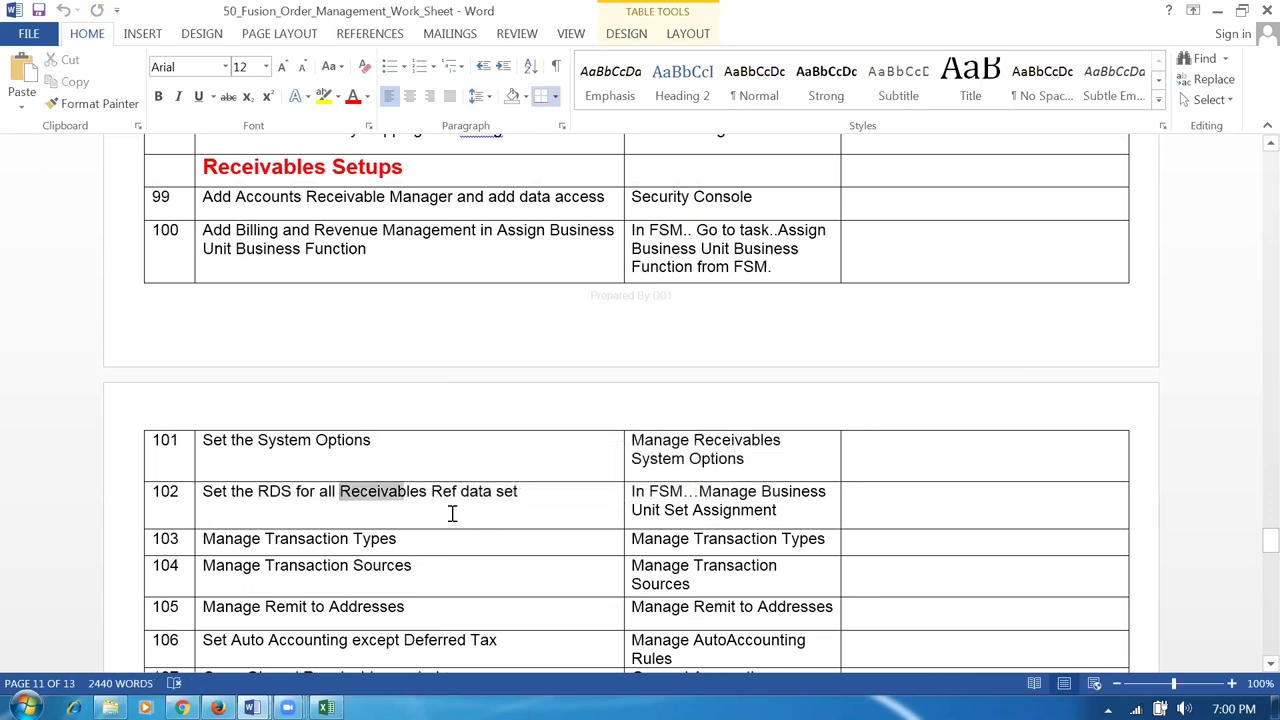
{"action": "left_click", "coordinate": [452, 513], "text": "shift"}
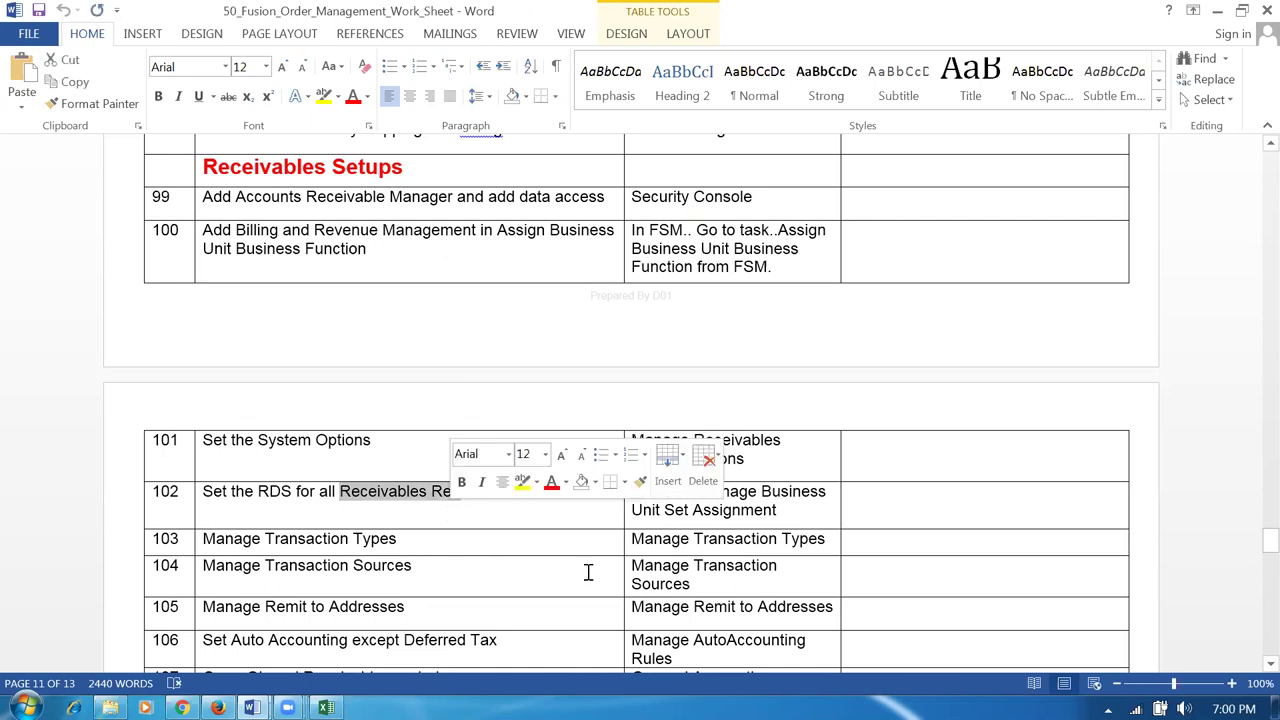
{"action": "left_click", "coordinate": [750, 513]}
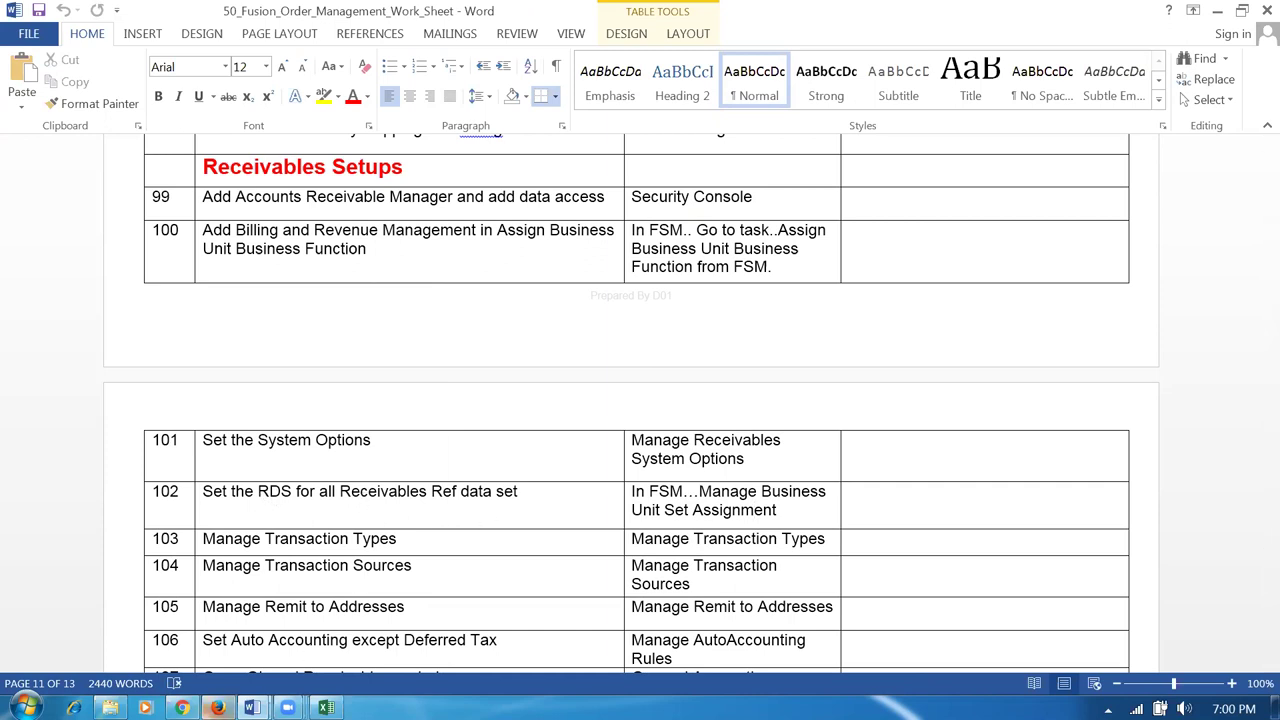
{"action": "left_click", "coordinate": [182, 708]}
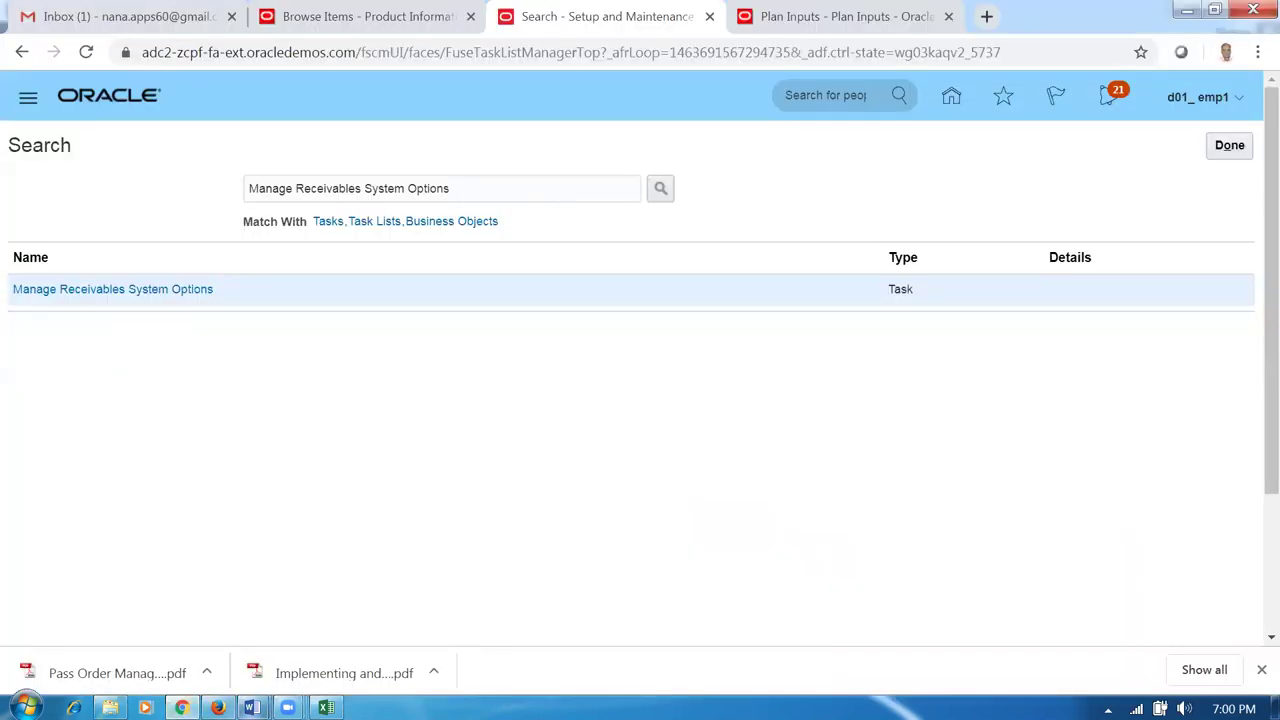
{"action": "mouse_move", "coordinate": [252, 708]}
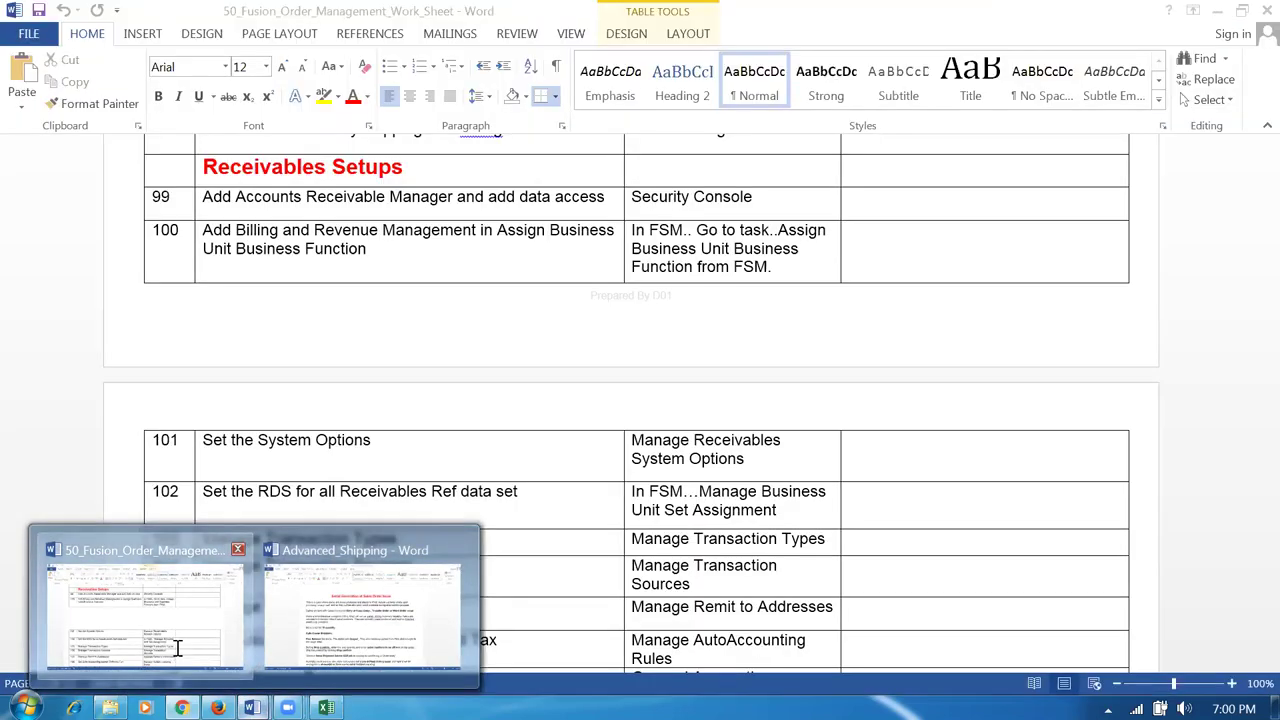
{"action": "left_click", "coordinate": [177, 648]}
{"action": "scroll", "coordinate": [167, 615], "scroll_direction": "up", "scroll_amount": 3}
{"action": "scroll", "coordinate": [167, 615], "scroll_direction": "up", "scroll_amount": 20}
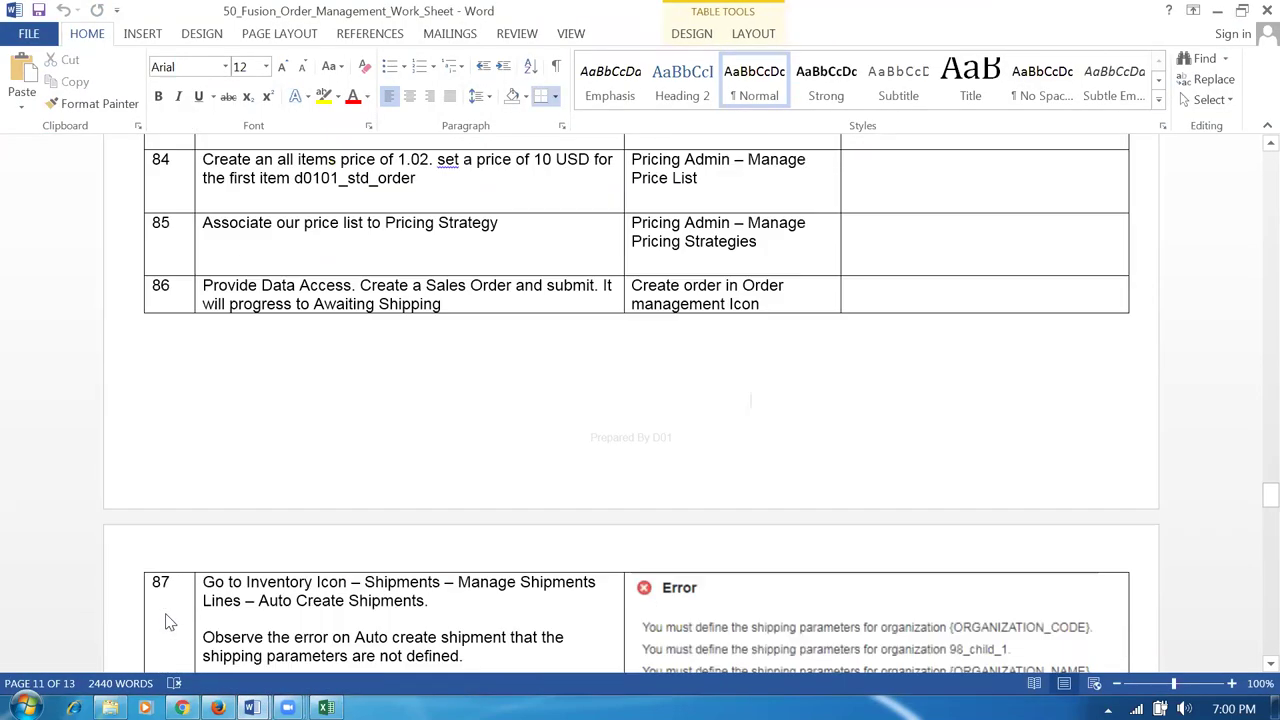
{"action": "scroll", "coordinate": [167, 615], "scroll_direction": "up", "scroll_amount": 20}
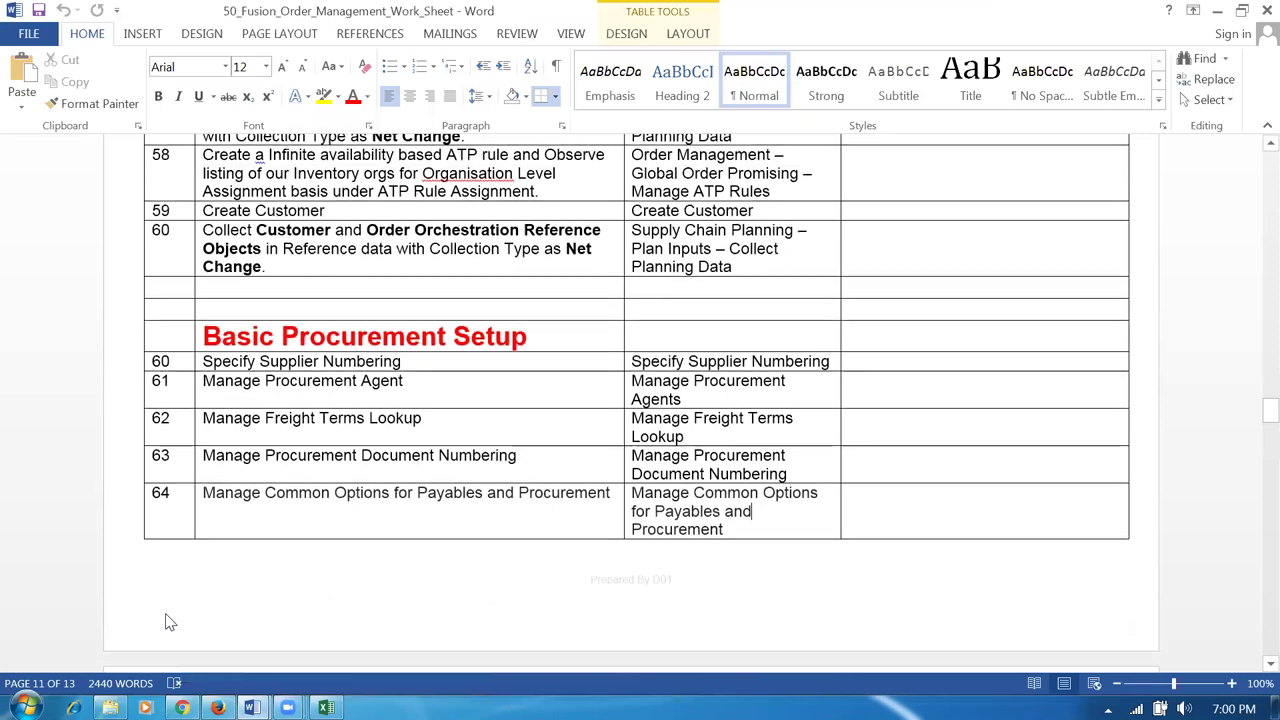
{"action": "scroll", "coordinate": [167, 615], "scroll_direction": "up", "scroll_amount": 15}
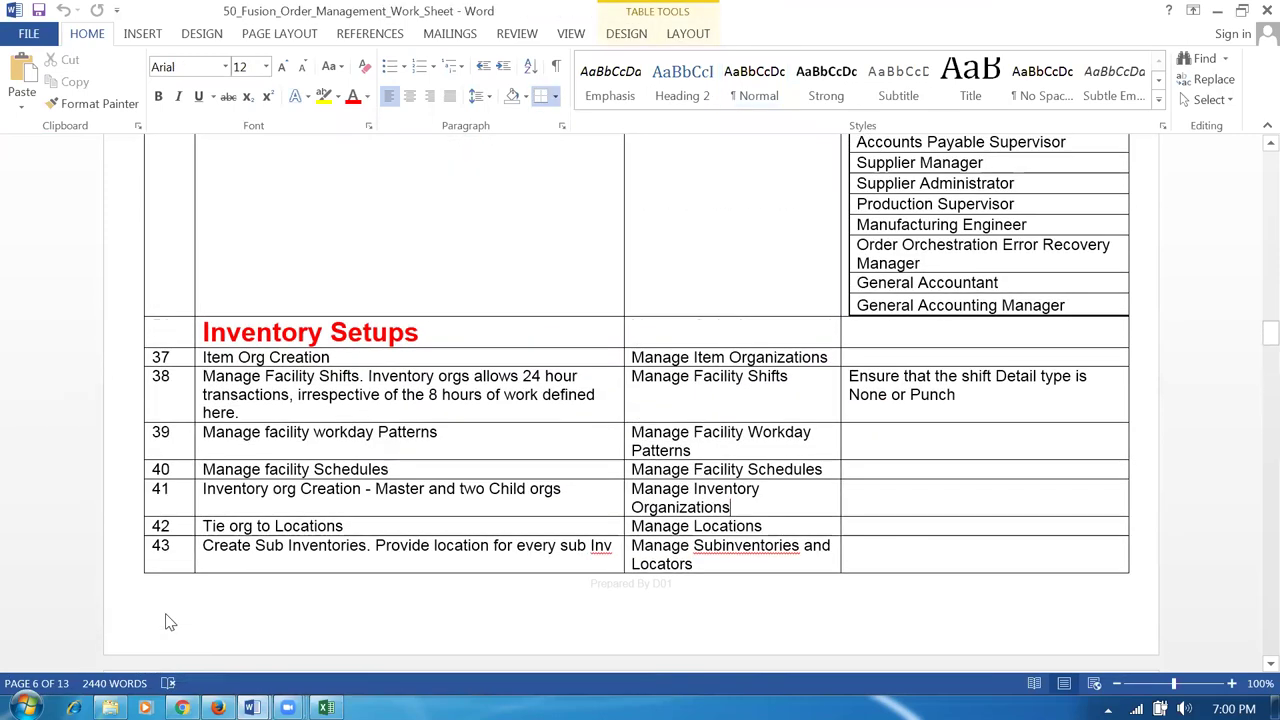
{"action": "scroll", "coordinate": [167, 615], "scroll_direction": "up", "scroll_amount": 10}
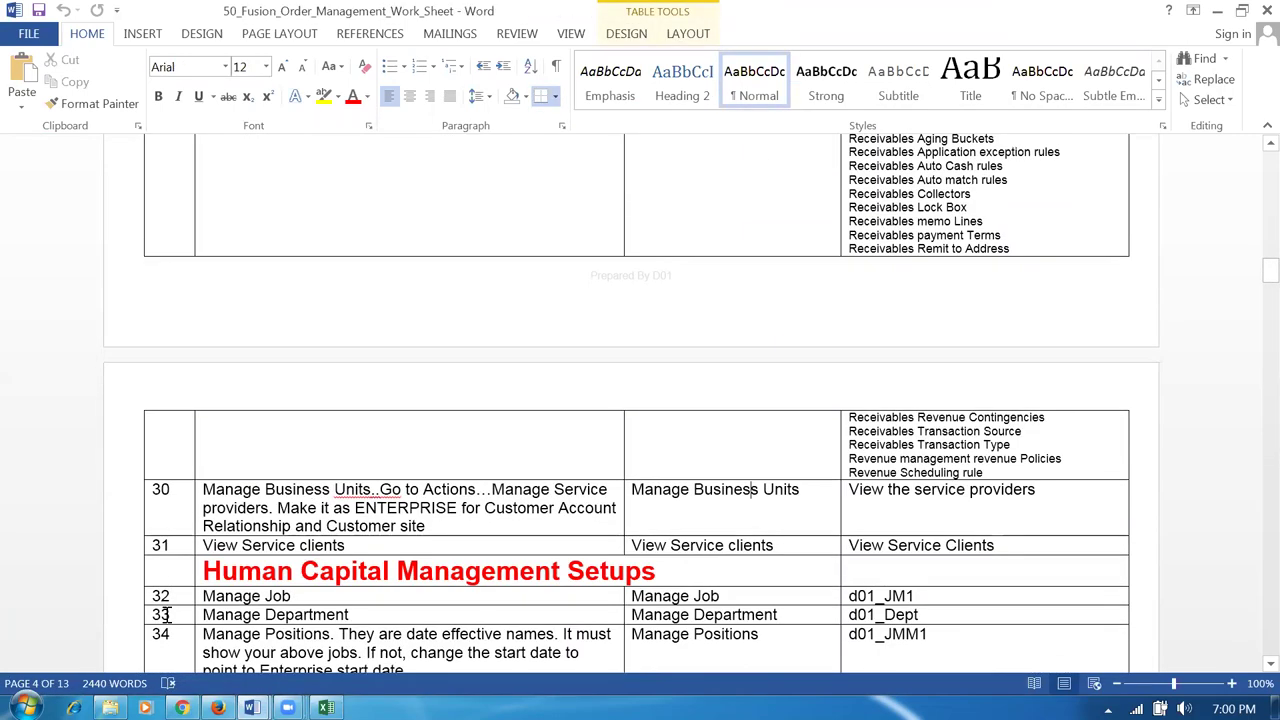
{"action": "scroll", "coordinate": [1025, 530], "scroll_direction": "up", "scroll_amount": 3}
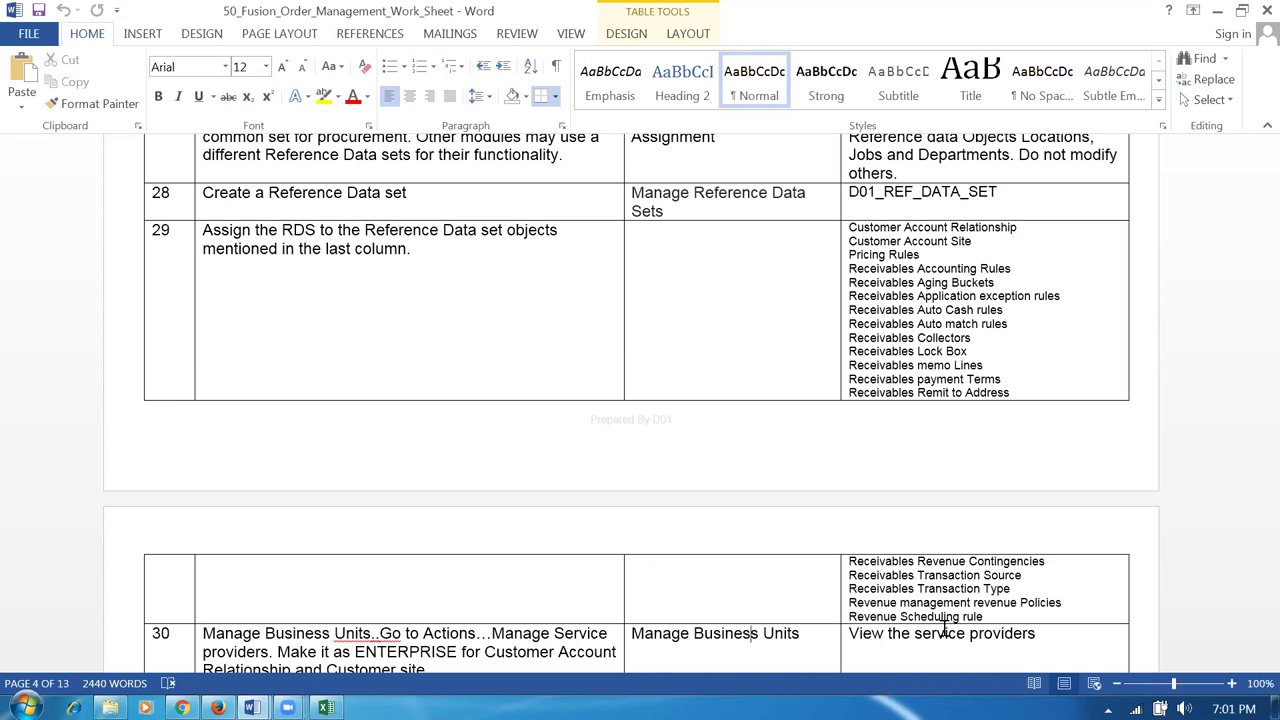
{"action": "left_click", "coordinate": [428, 251]}
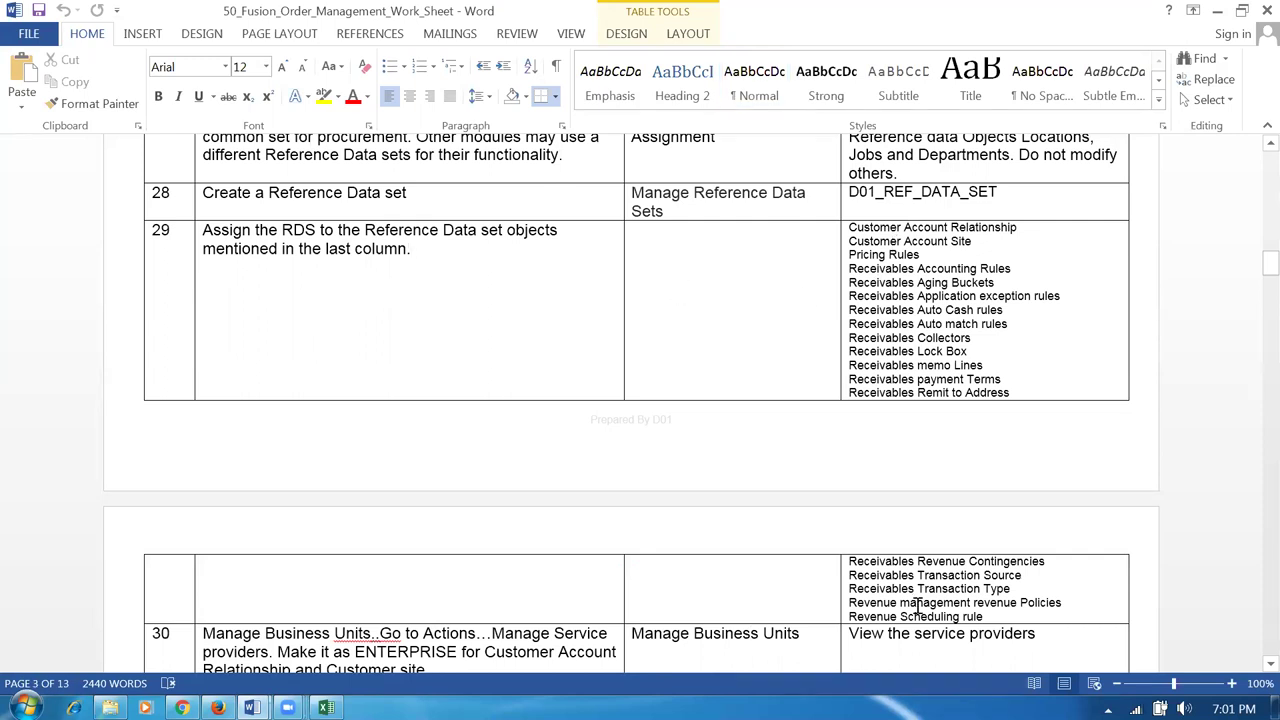
{"action": "key", "text": "alt+Tab"}
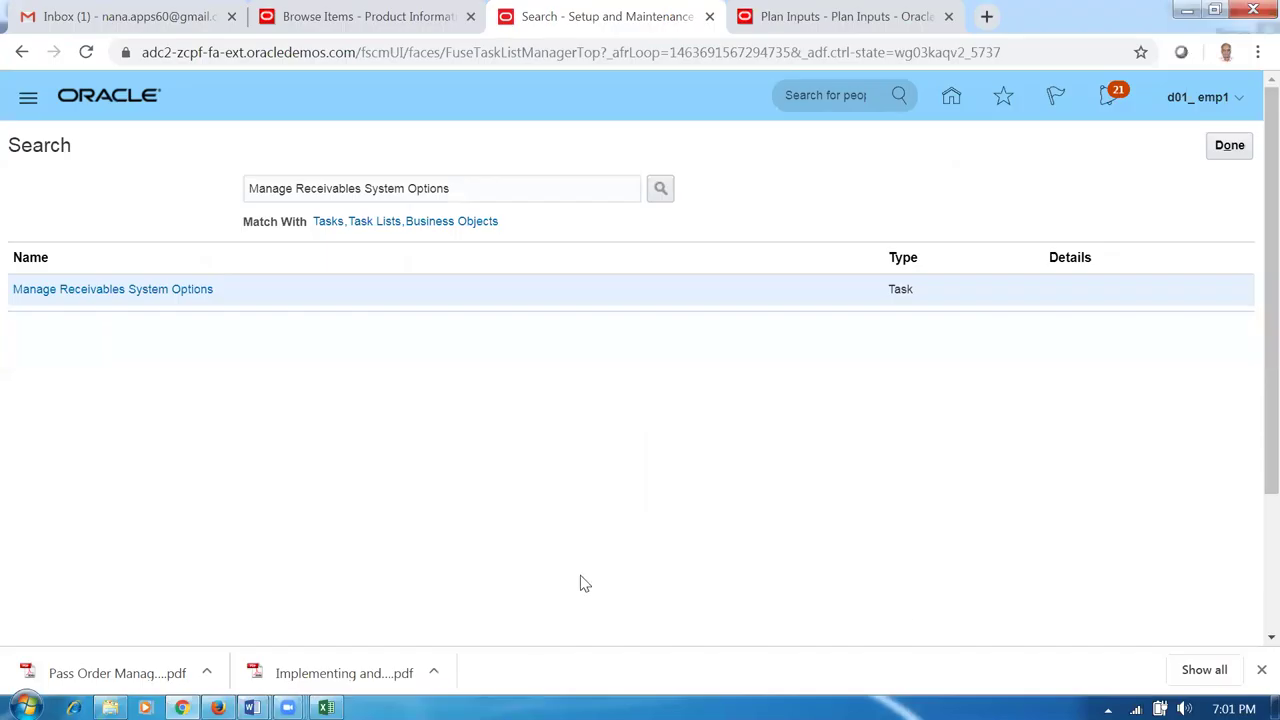
{"action": "mouse_move", "coordinate": [252, 707]}
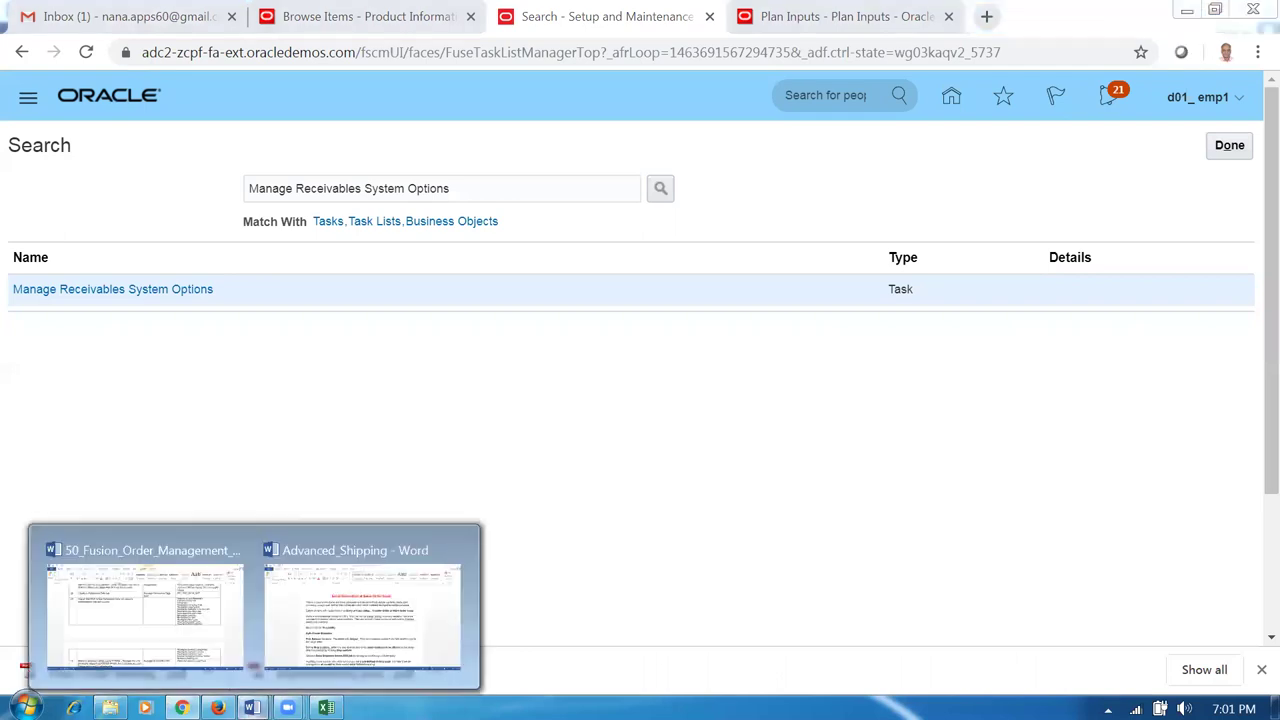
{"action": "left_click", "coordinate": [192, 640]}
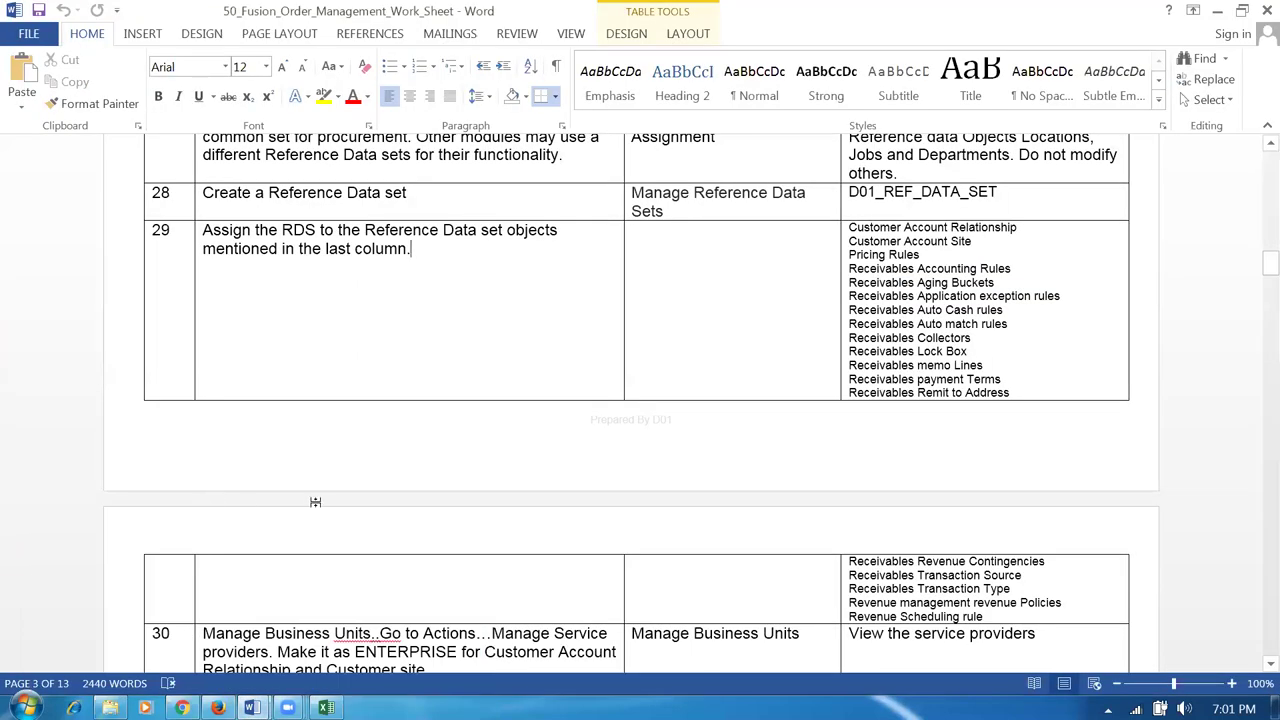
{"action": "scroll", "coordinate": [390, 420], "scroll_direction": "down", "scroll_amount": 1}
{"action": "scroll", "coordinate": [390, 420], "scroll_direction": "down", "scroll_amount": 2}
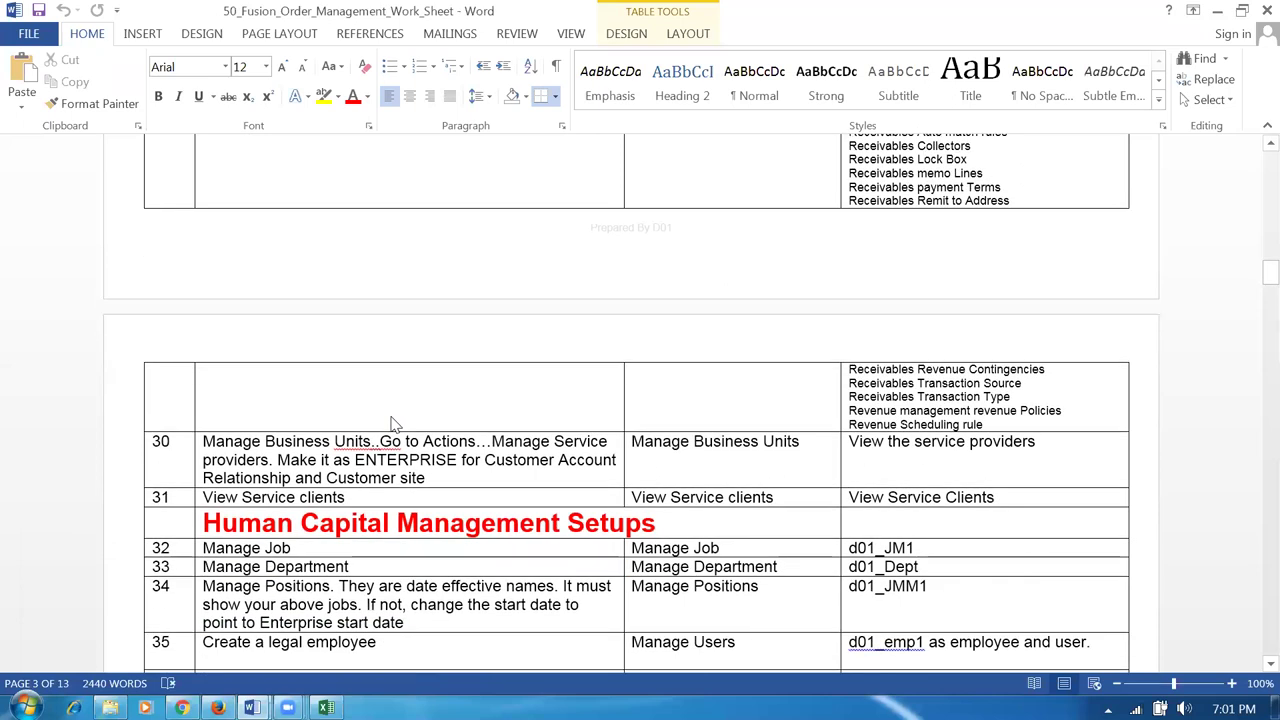
{"action": "scroll", "coordinate": [346, 446], "scroll_direction": "up", "scroll_amount": 3}
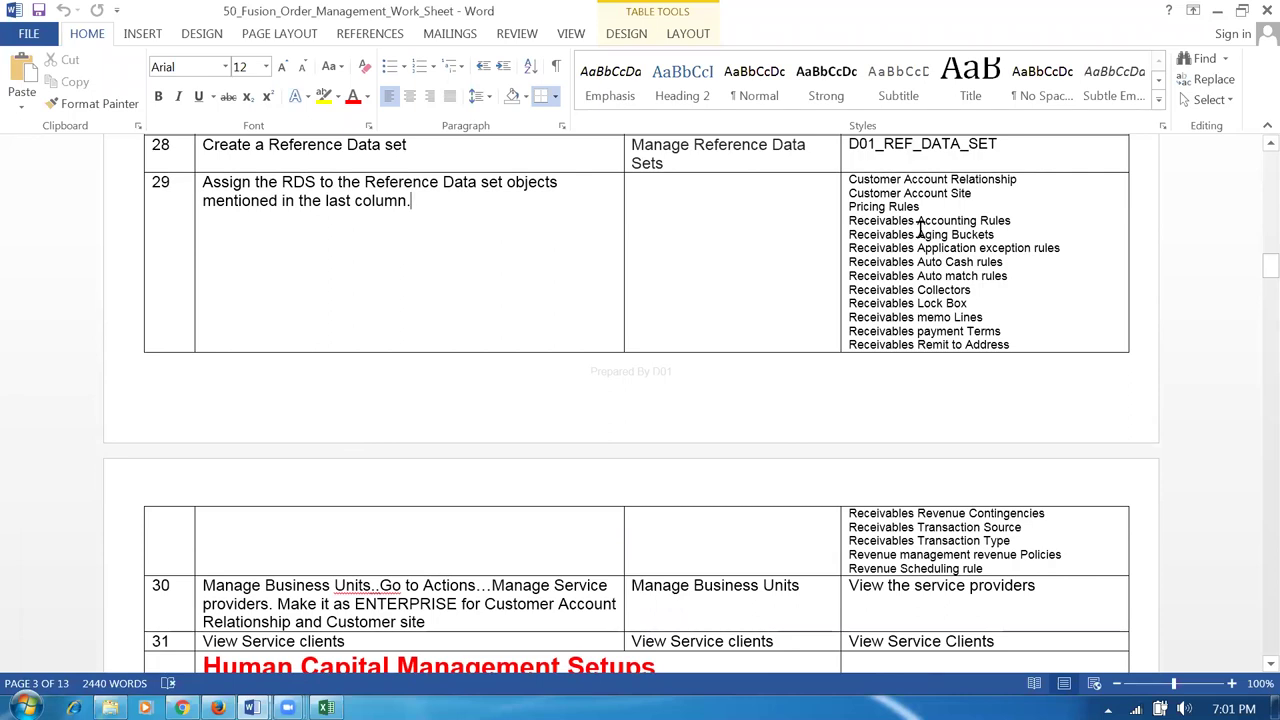
{"action": "left_click_drag", "start_coordinate": [923, 222], "coordinate": [997, 572]}
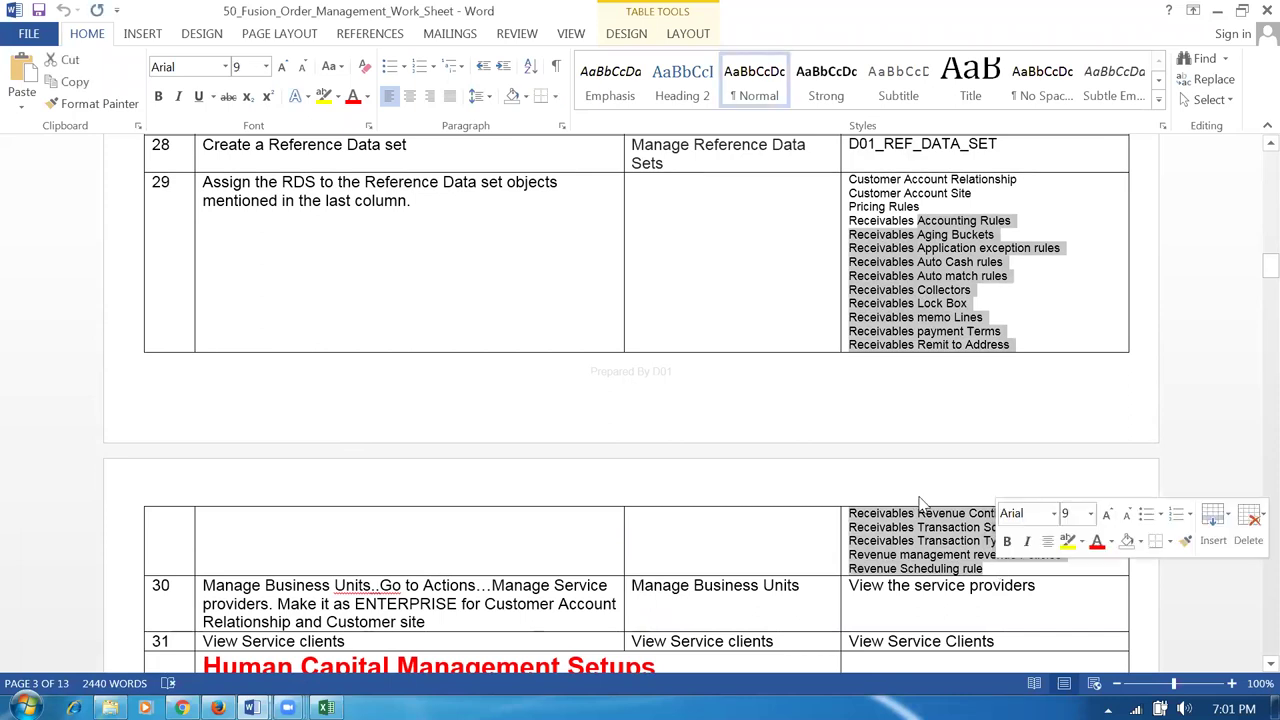
{"action": "left_click", "coordinate": [414, 206]}
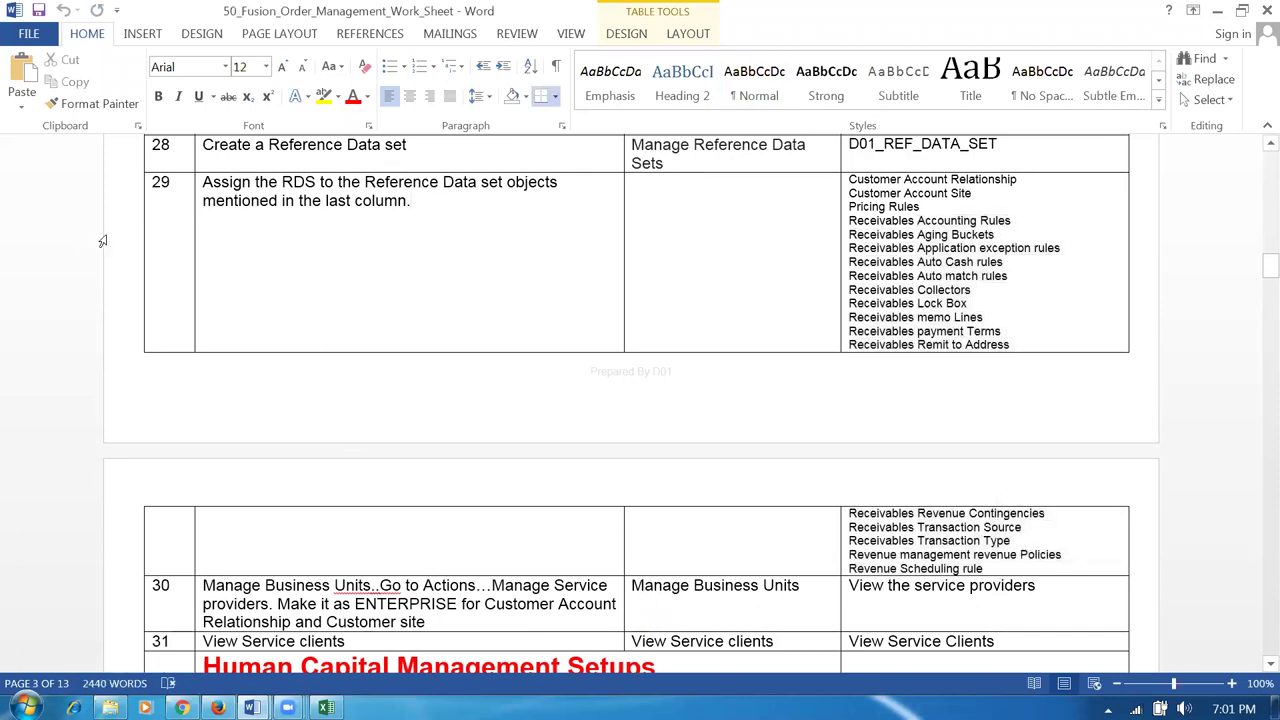
{"action": "left_click", "coordinate": [100, 240]}
{"action": "left_click", "coordinate": [507, 277]}
{"action": "left_click_drag", "start_coordinate": [282, 182], "coordinate": [321, 183]}
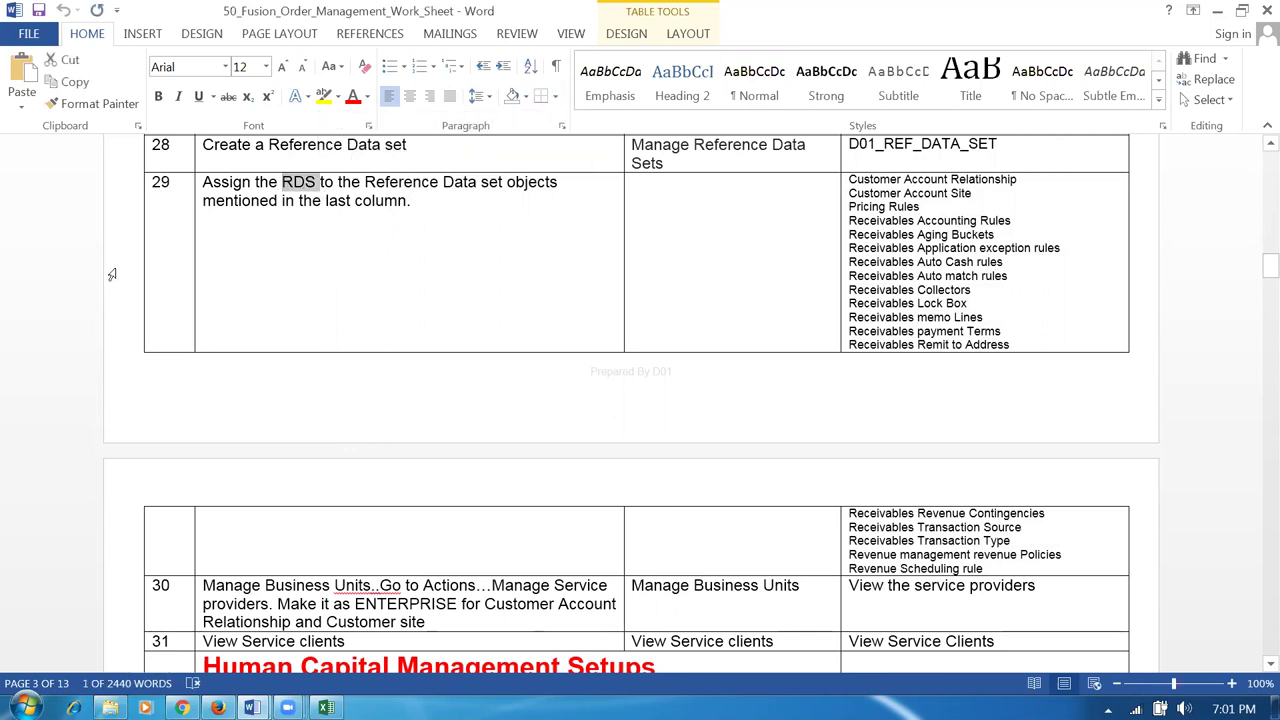
{"action": "left_click", "coordinate": [113, 275]}
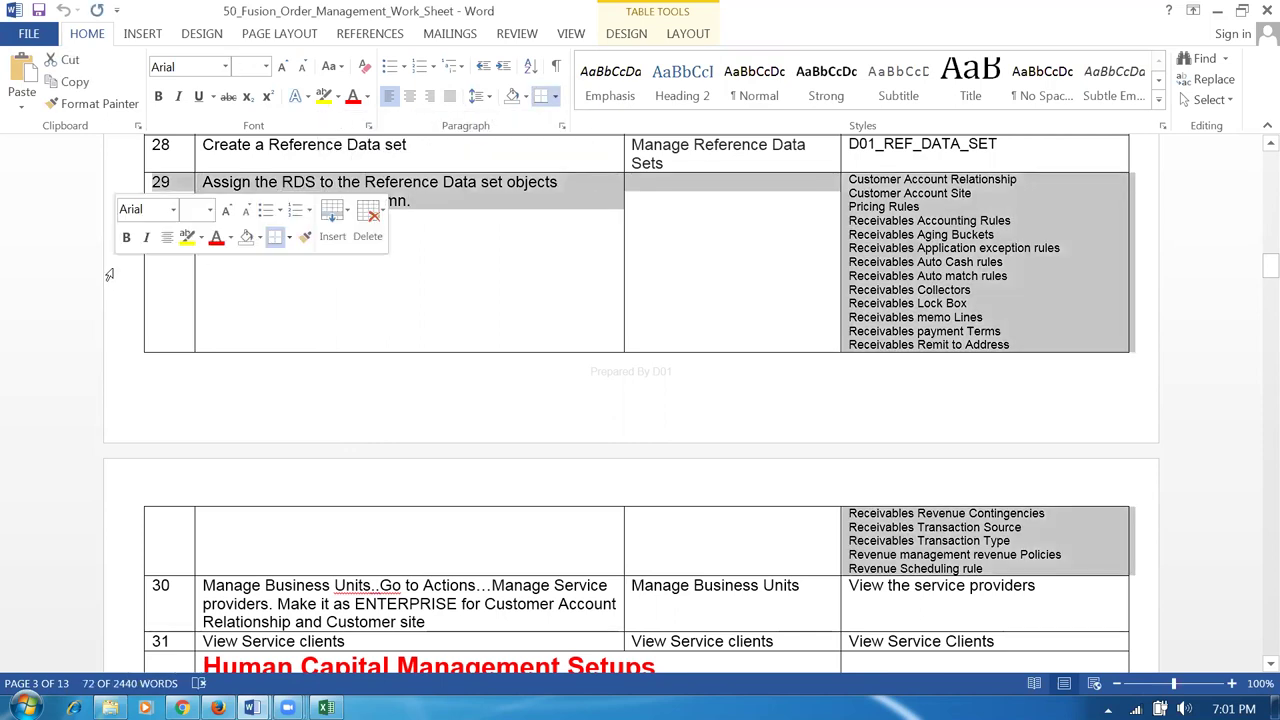
{"action": "left_click", "coordinate": [426, 300]}
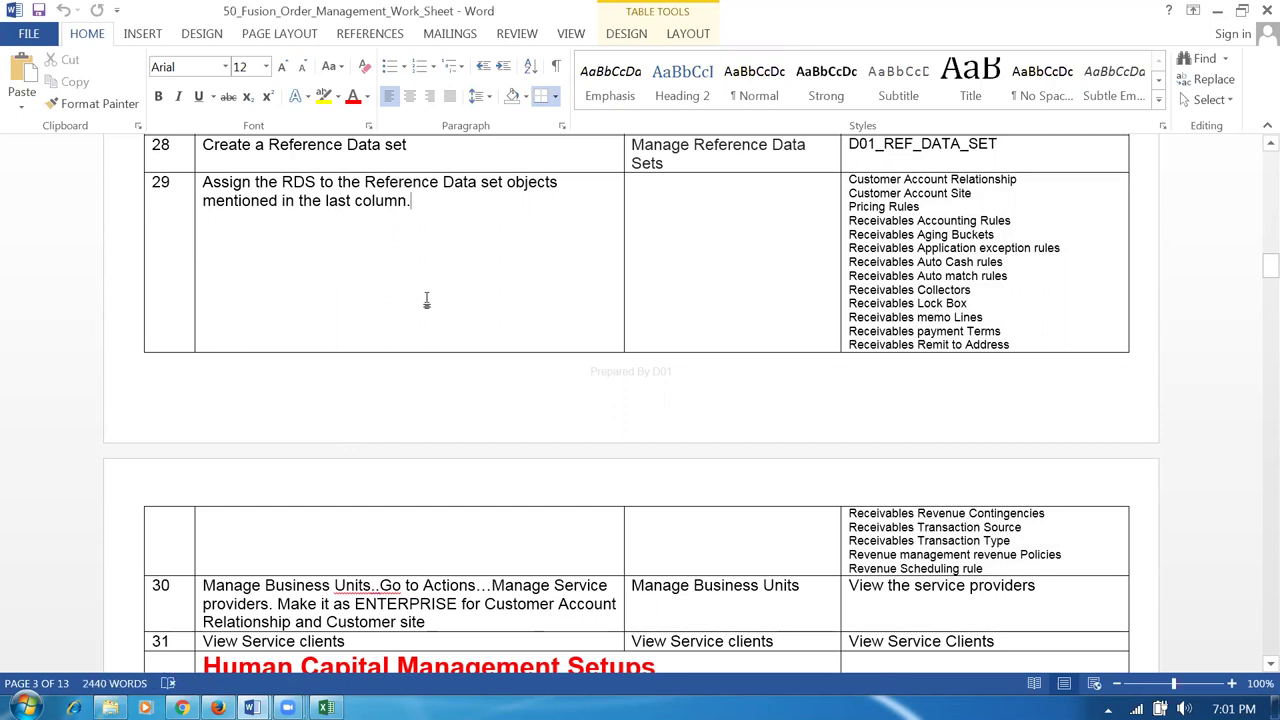
{"action": "scroll", "coordinate": [426, 300], "scroll_direction": "down", "scroll_amount": 15}
{"action": "scroll", "coordinate": [426, 305], "scroll_direction": "down", "scroll_amount": 20}
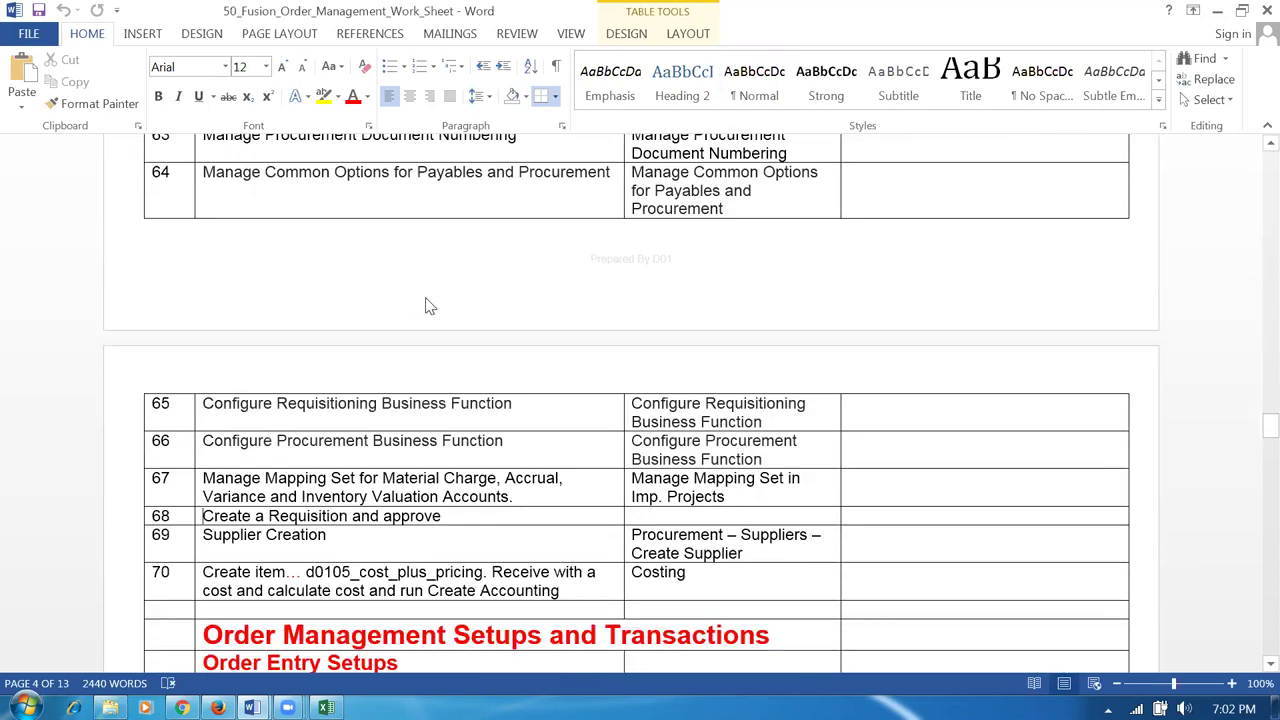
Copy the row 103 task name 'Manage Transaction Types' and return to Oracle's task search box.
{"action": "scroll", "coordinate": [426, 305], "scroll_direction": "down", "scroll_amount": 20}
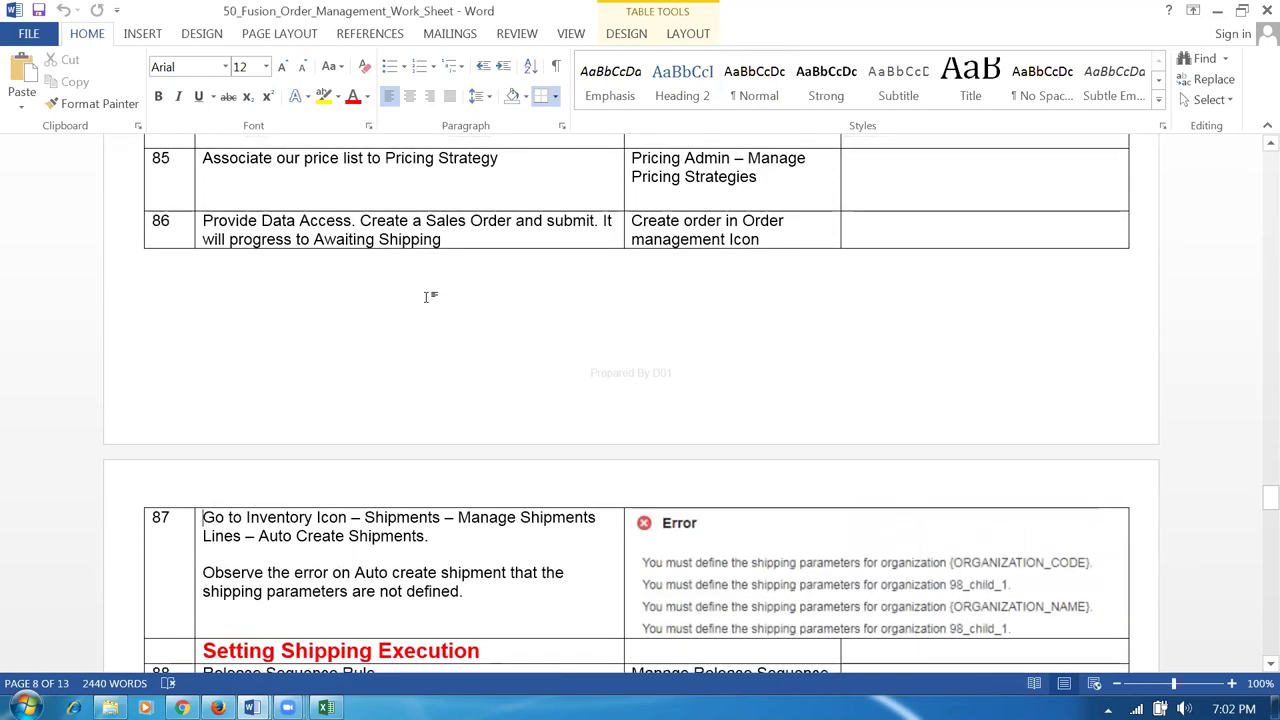
{"action": "scroll", "coordinate": [426, 296], "scroll_direction": "down", "scroll_amount": 15}
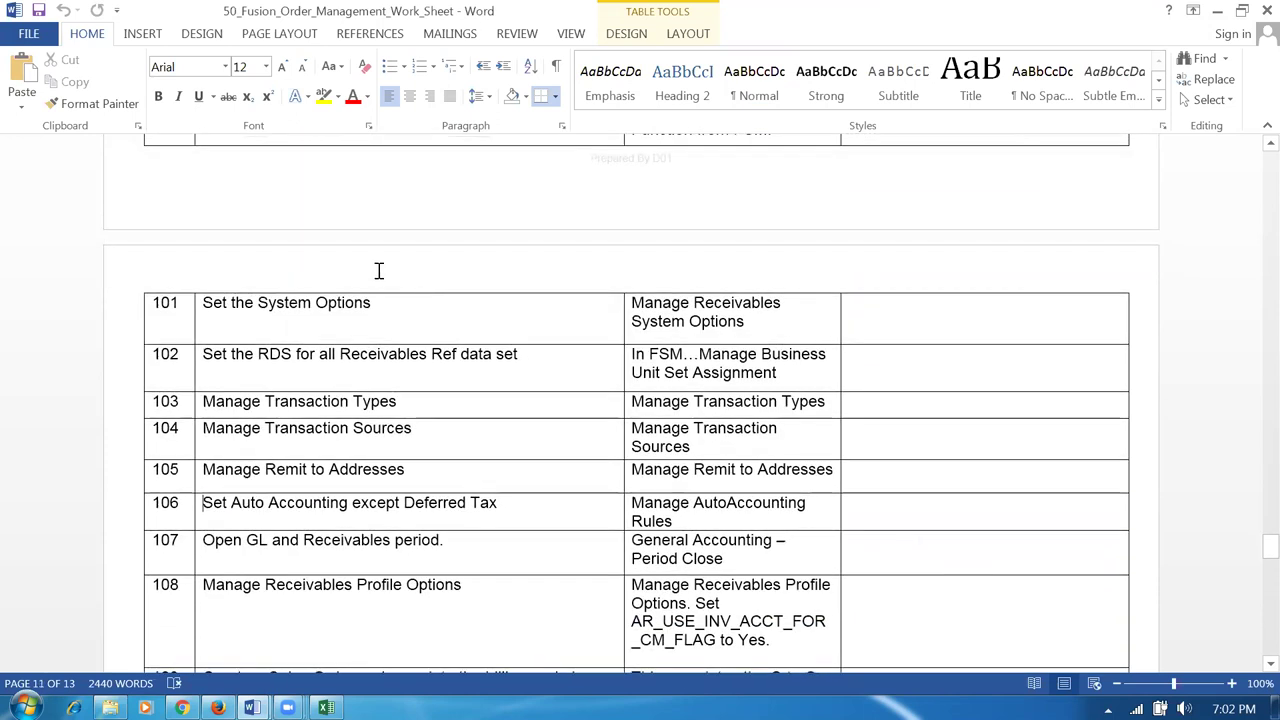
{"action": "scroll", "coordinate": [379, 270], "scroll_direction": "up", "scroll_amount": 2}
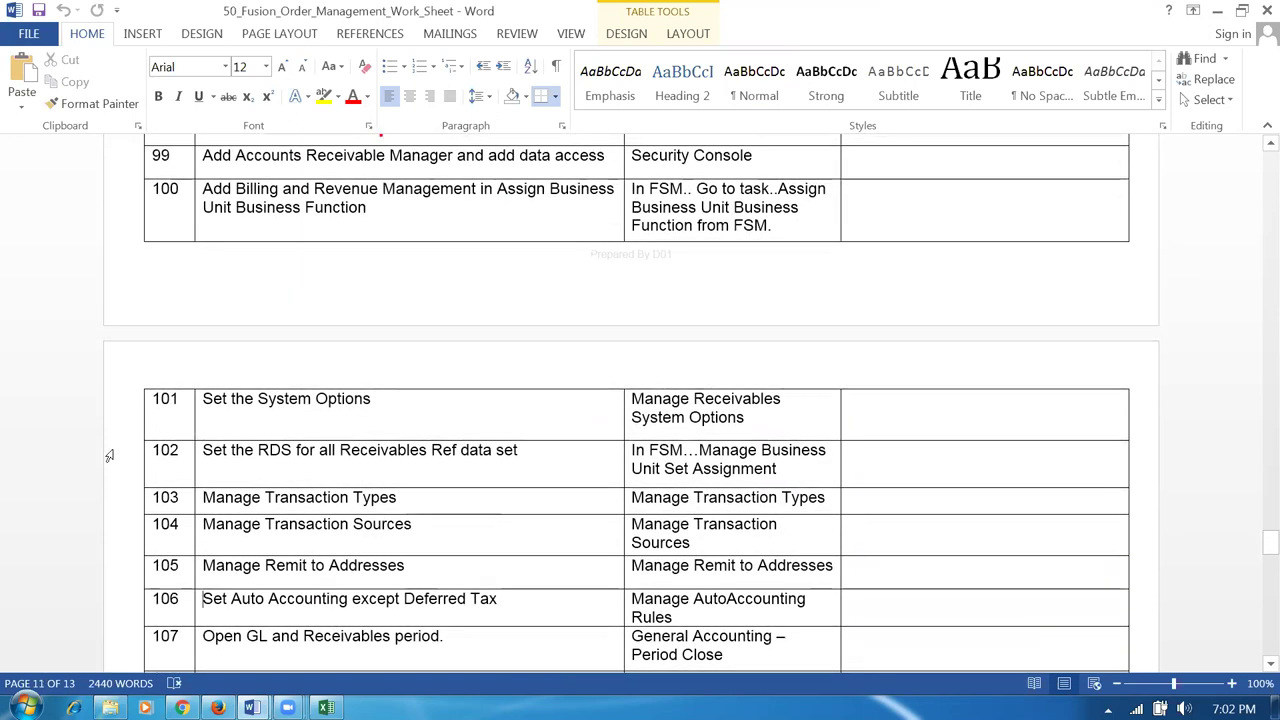
{"action": "left_click", "coordinate": [91, 470]}
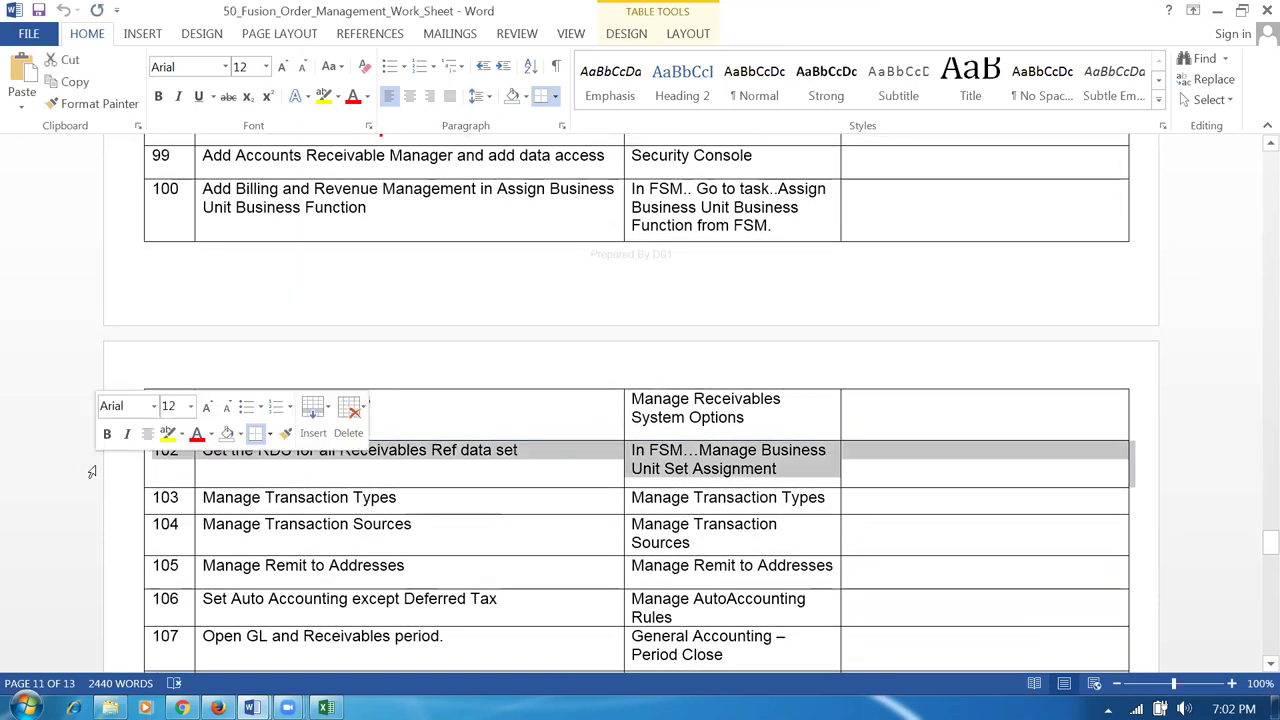
{"action": "left_click", "coordinate": [460, 476]}
{"action": "left_click", "coordinate": [322, 495]}
{"action": "key", "text": "Tab"}
{"action": "key", "text": "ctrl+c"}
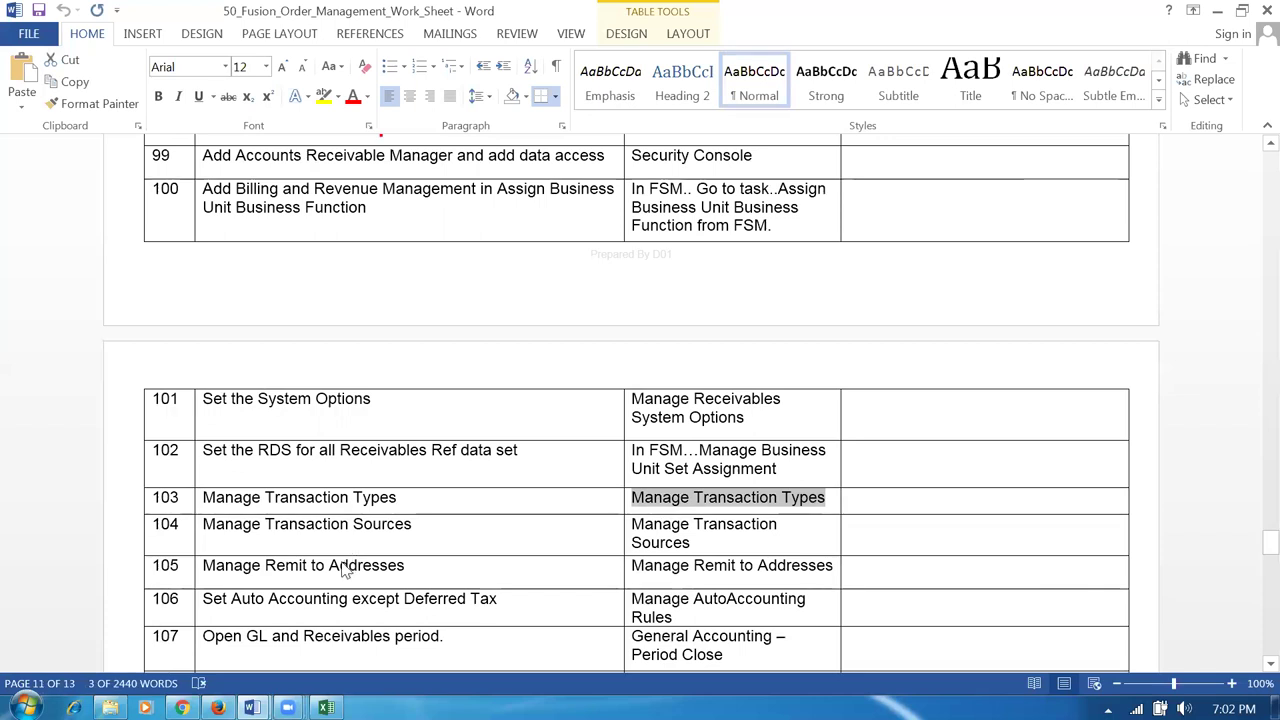
{"action": "key", "text": "alt+Tab"}
{"action": "left_click_drag", "start_coordinate": [471, 191], "coordinate": [31, 198]}
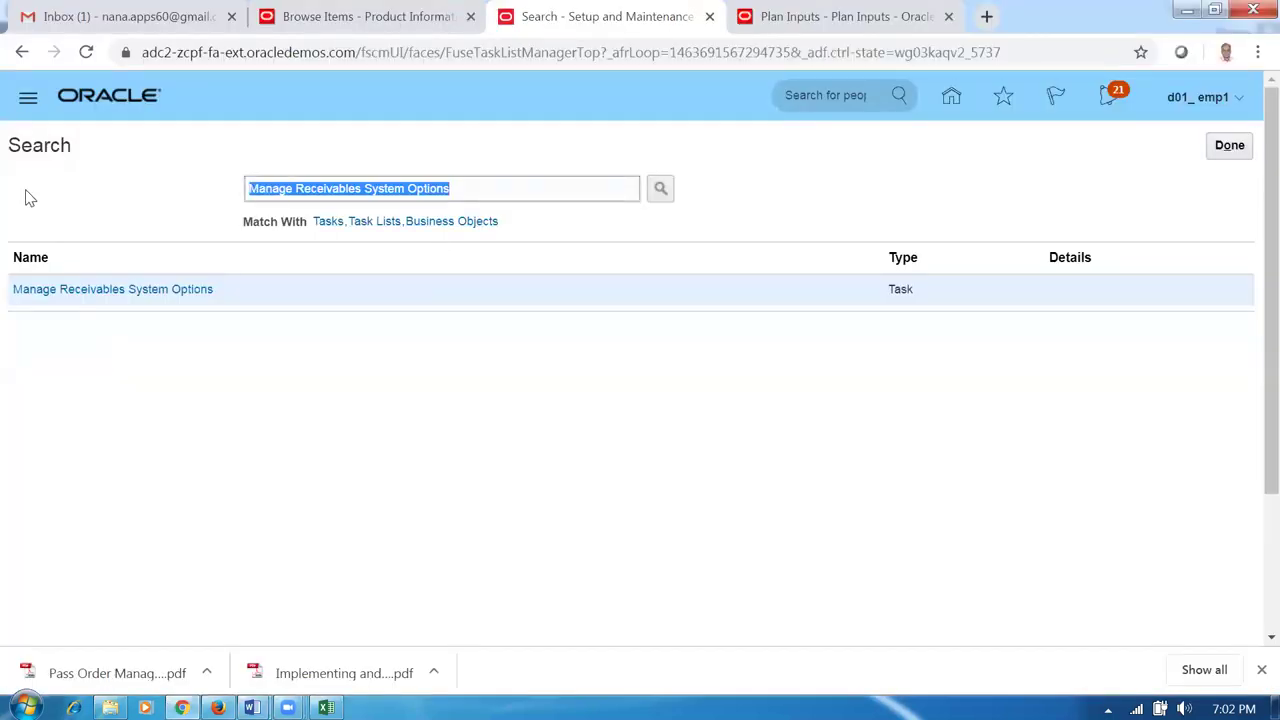
Search for and open the Manage Transaction Types task, then start a new transaction type.
{"action": "key", "text": "ctrl+v"}
{"action": "key", "text": "Return"}
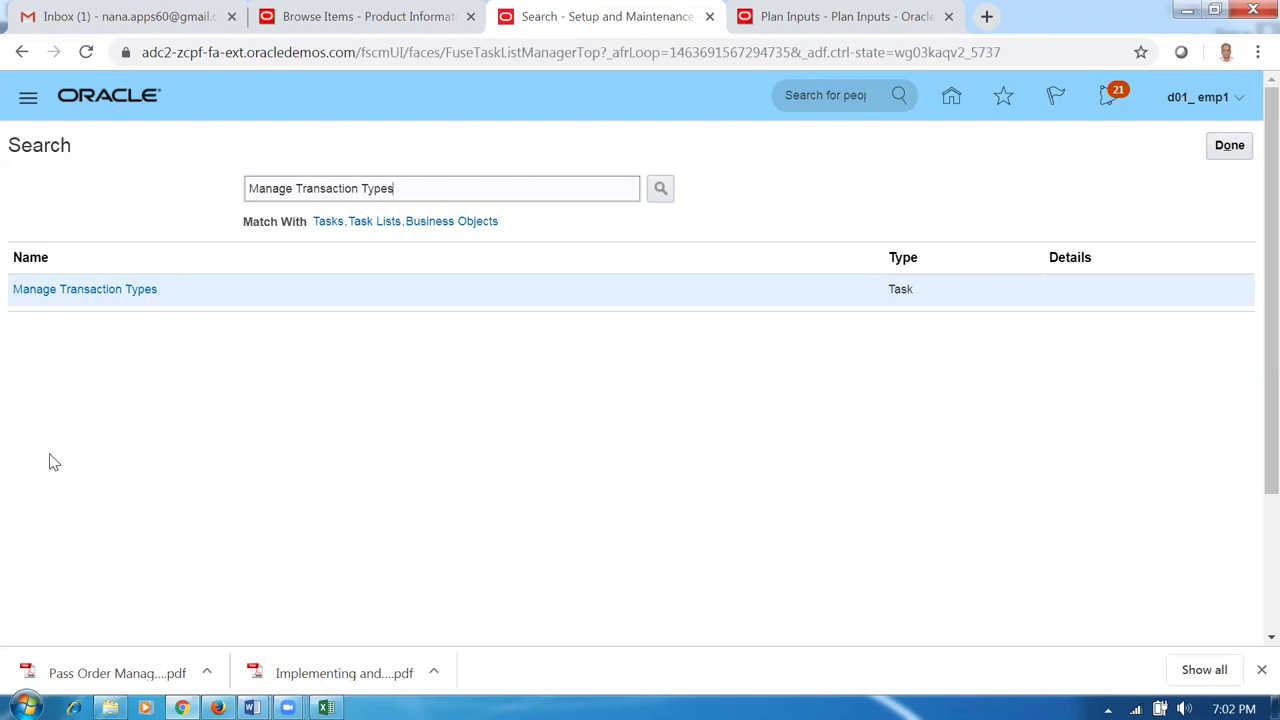
{"action": "left_click", "coordinate": [64, 292]}
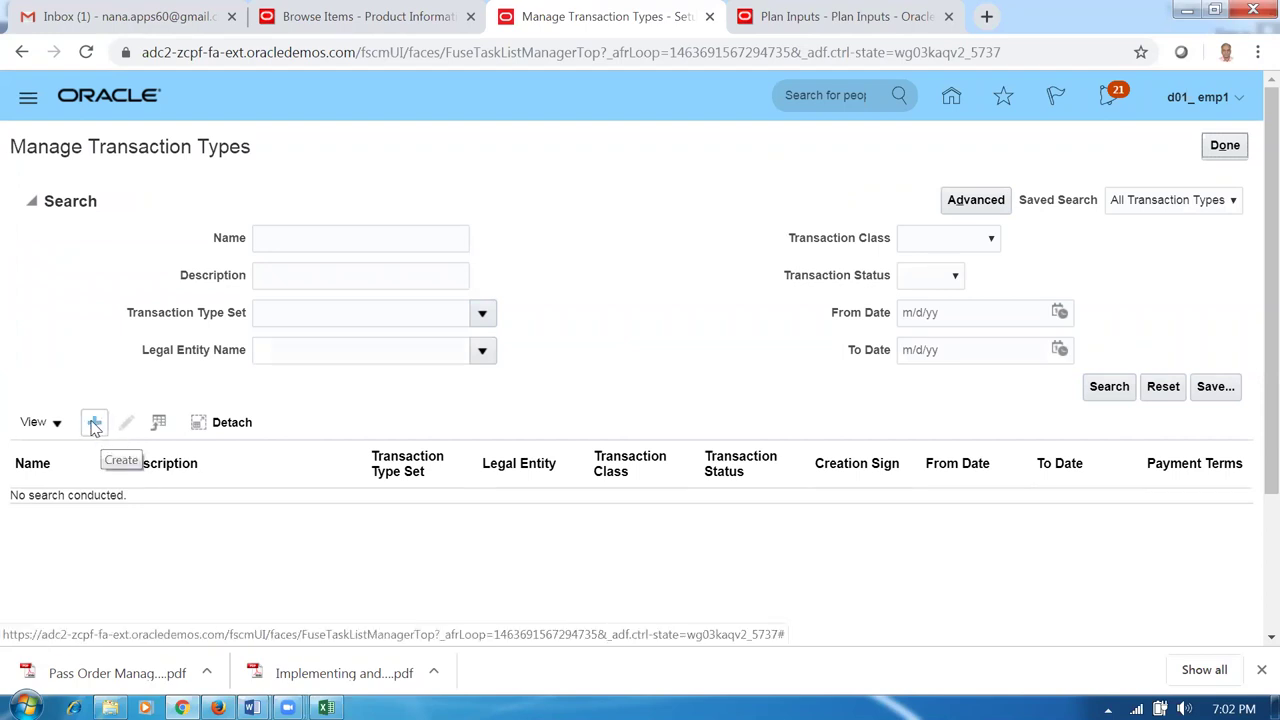
{"action": "left_click", "coordinate": [94, 424]}
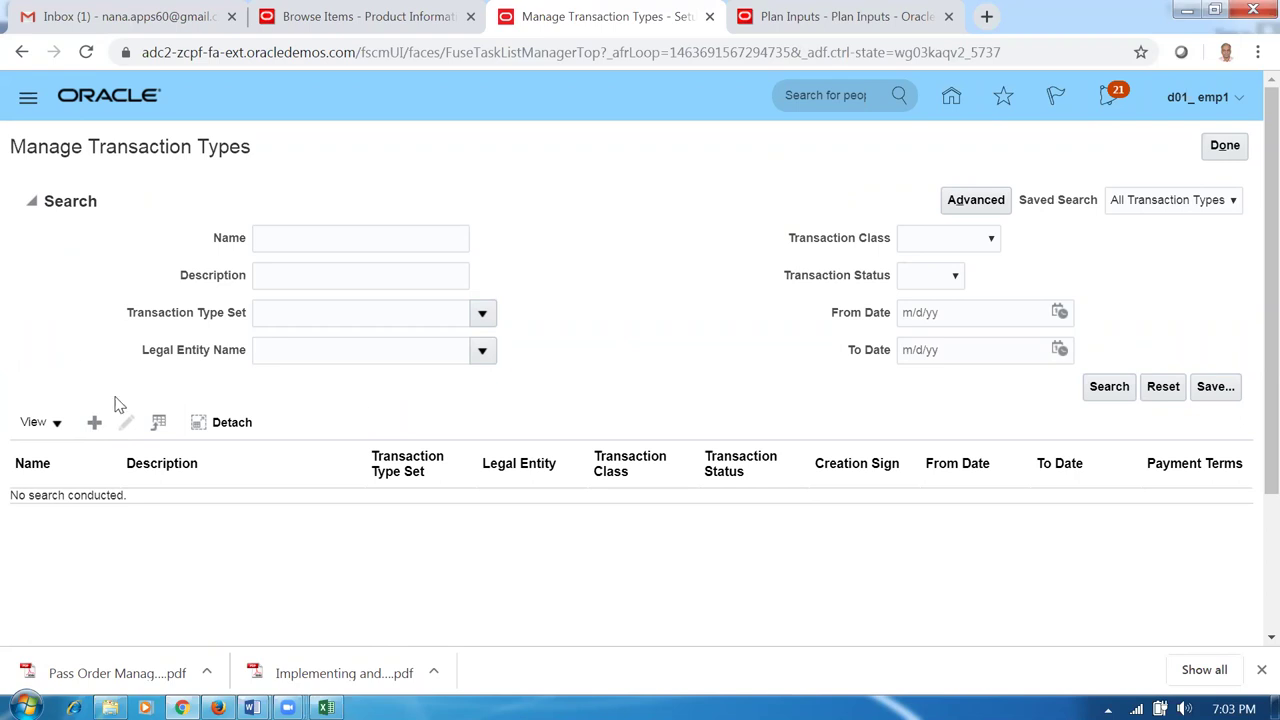
{"action": "left_click", "coordinate": [94, 422]}
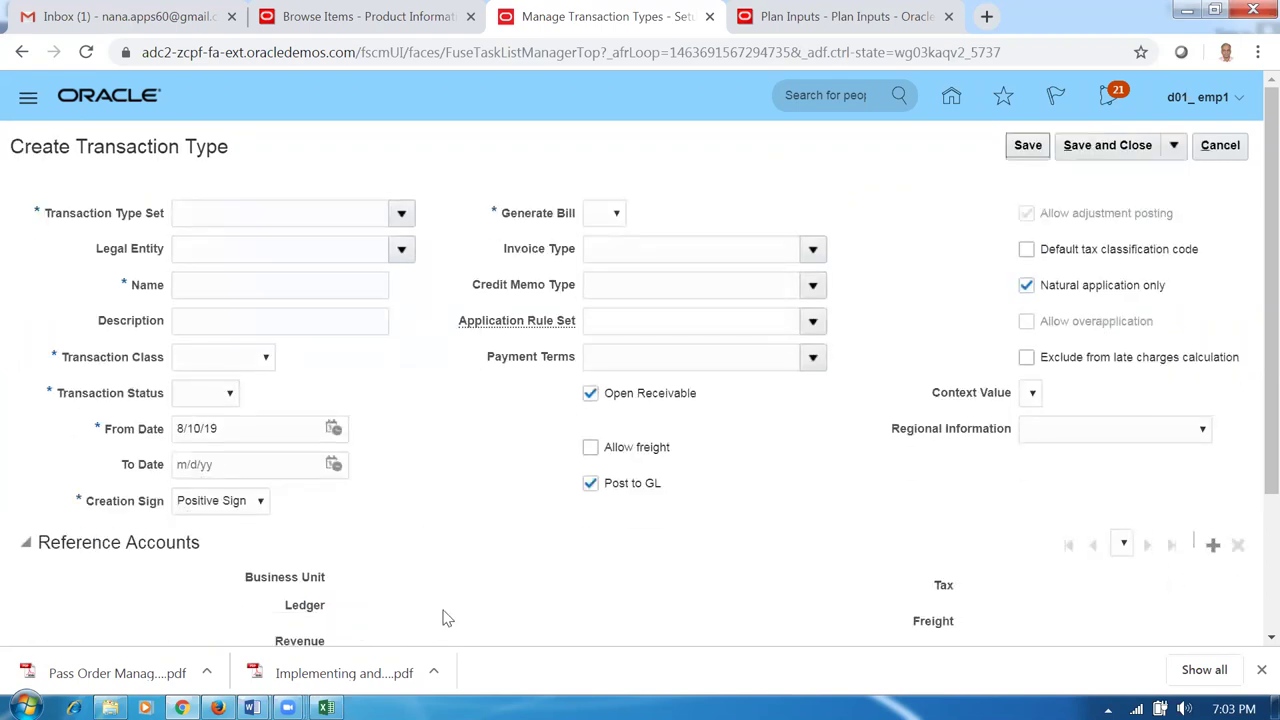
Enter set D01_RDS, legal entity d01_legal_entity, and name and description 'd01 Inv Trans type'.
{"action": "left_click", "coordinate": [226, 215]}
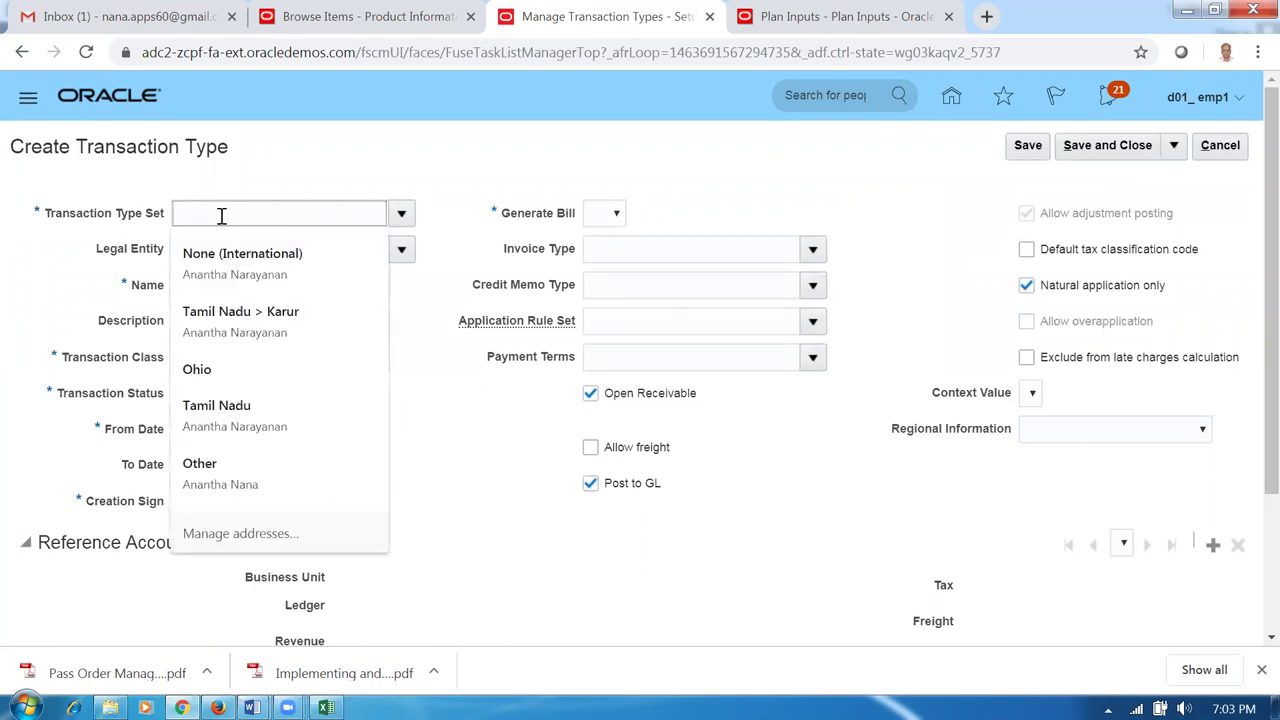
{"action": "left_click", "coordinate": [406, 171]}
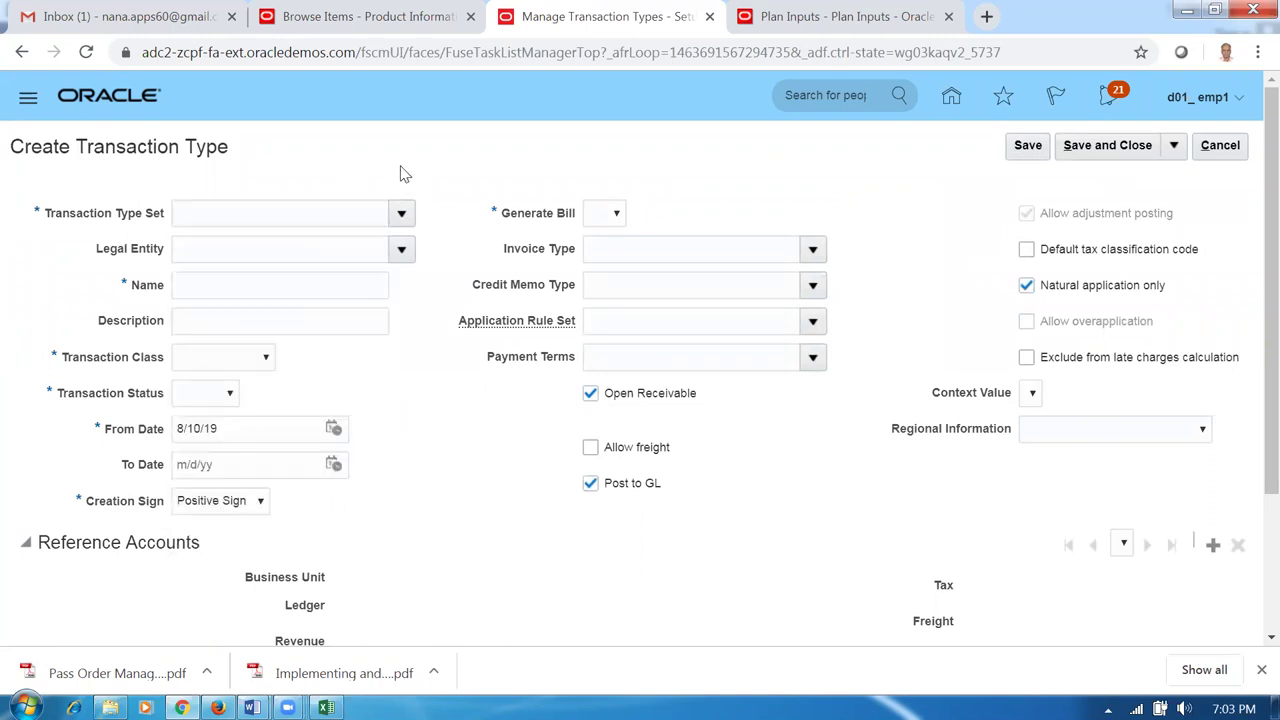
{"action": "left_click", "coordinate": [246, 218]}
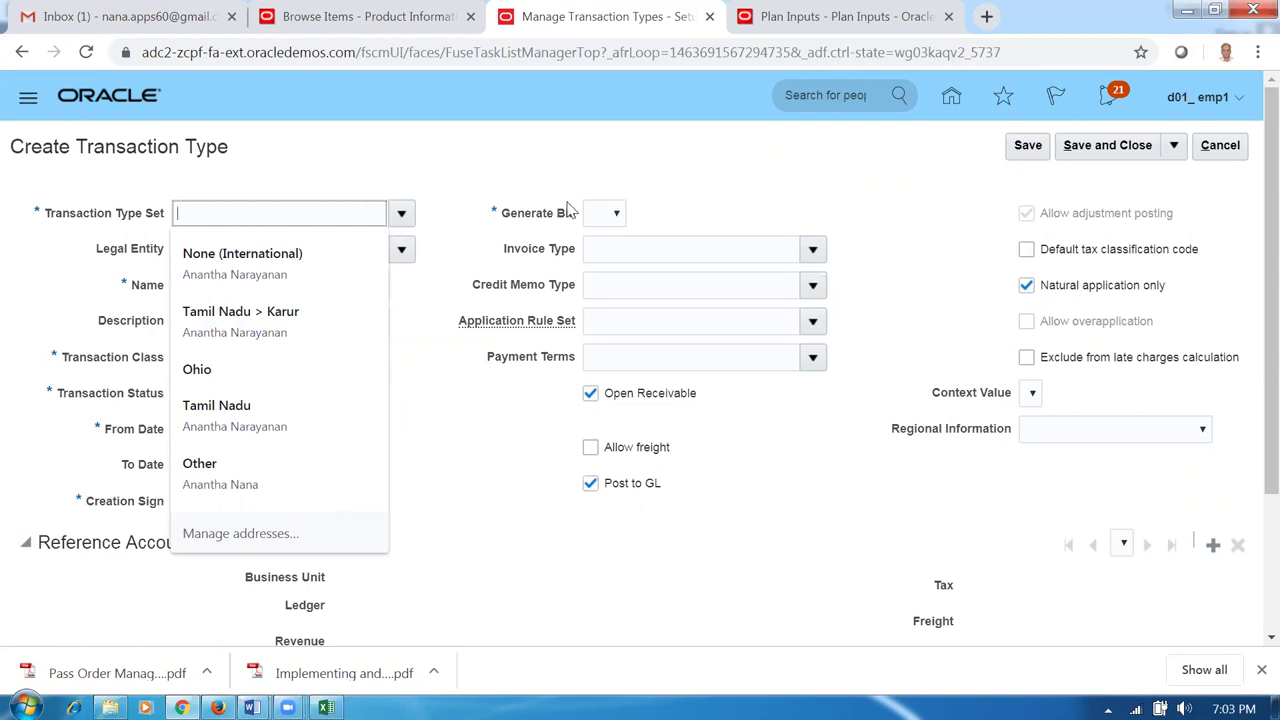
{"action": "type", "text": "D01"}
{"action": "key", "text": "Tab"}
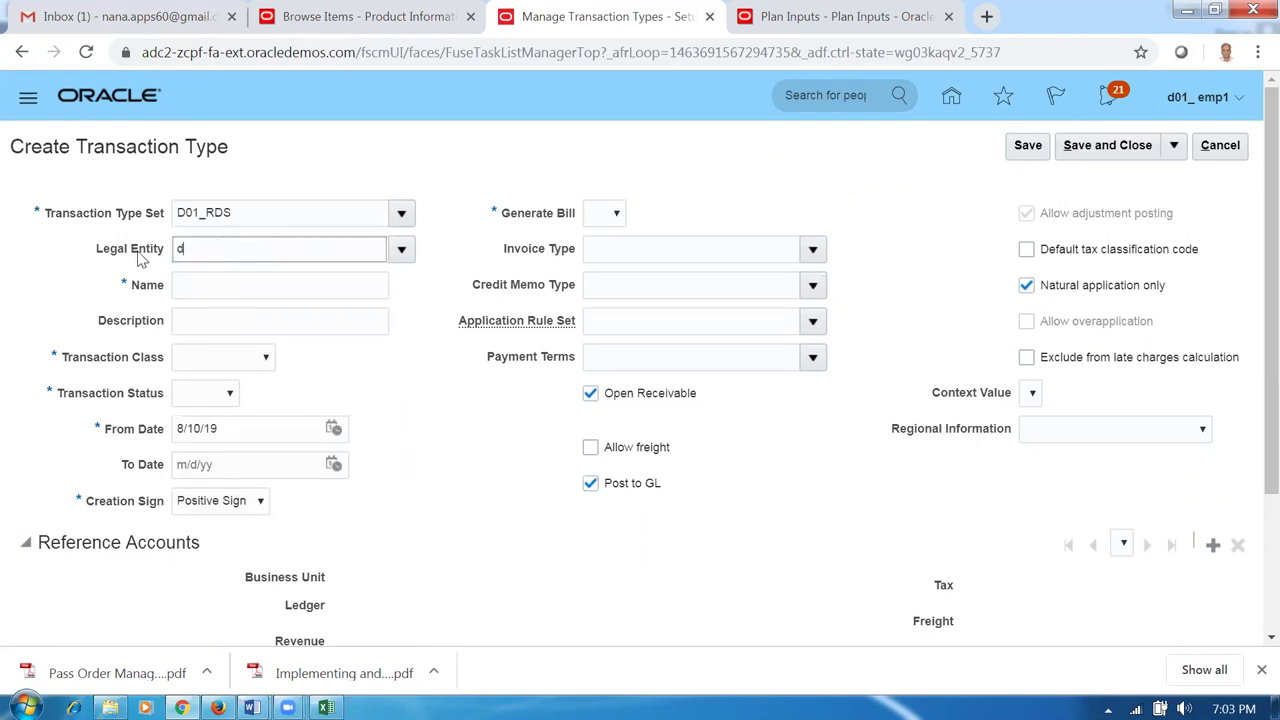
{"action": "type", "text": "d01"}
{"action": "key", "text": "Tab"}
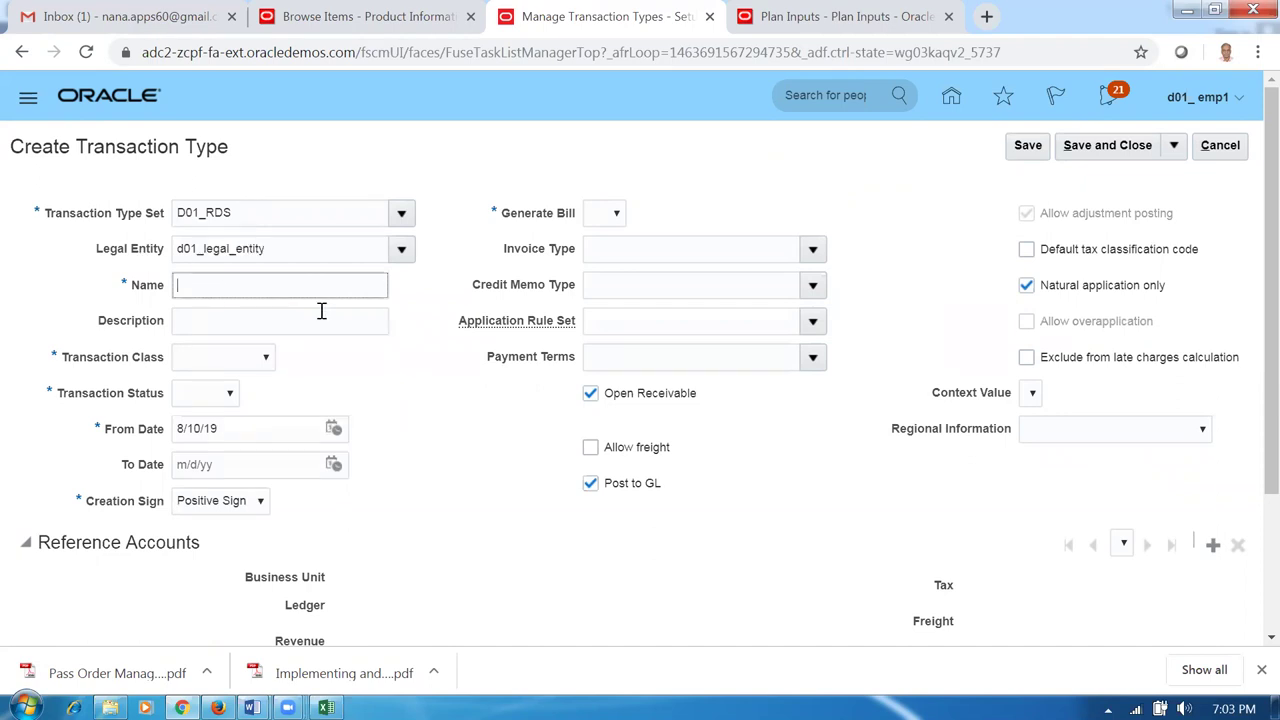
{"action": "type", "text": "d01 Inv Trans type"}
{"action": "left_click_drag", "start_coordinate": [297, 288], "coordinate": [3, 258]}
{"action": "key", "text": "ctrl+c"}
{"action": "left_click", "coordinate": [222, 323]}
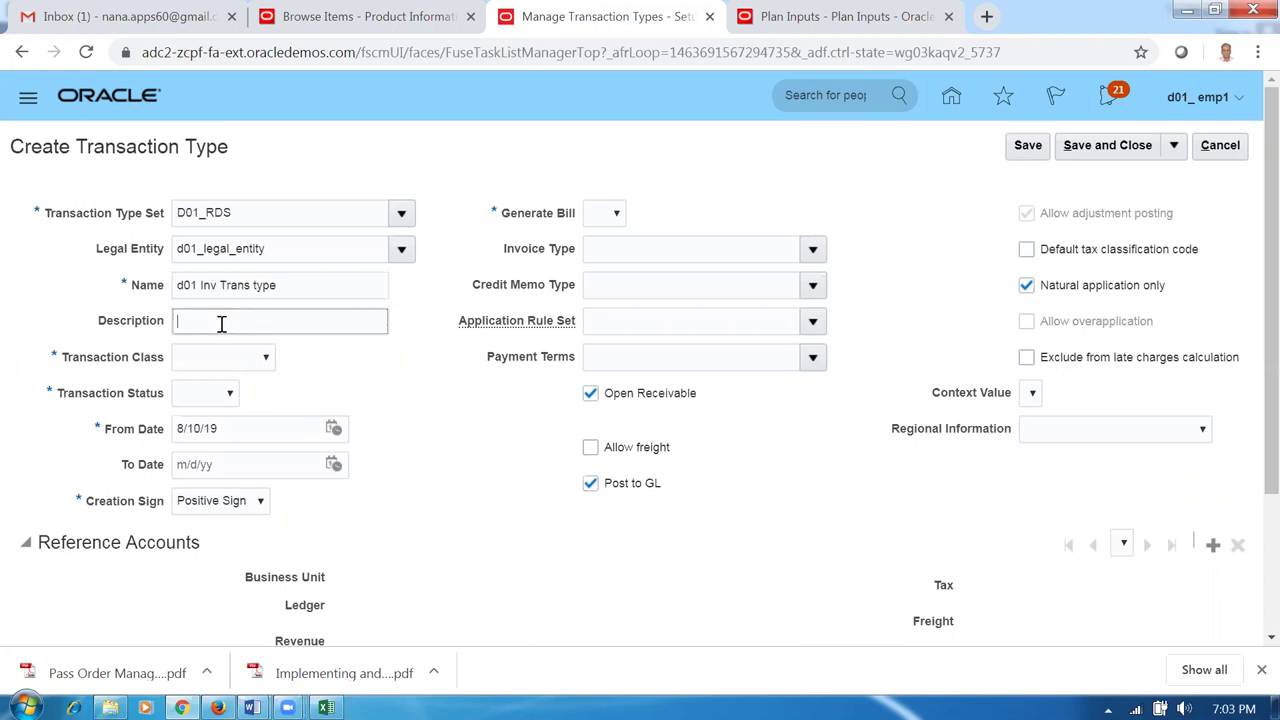
{"action": "key", "text": "ctrl+v"}
Set transaction class Invoice, status Open, and Generate Bill Yes.
{"action": "left_click", "coordinate": [200, 359]}
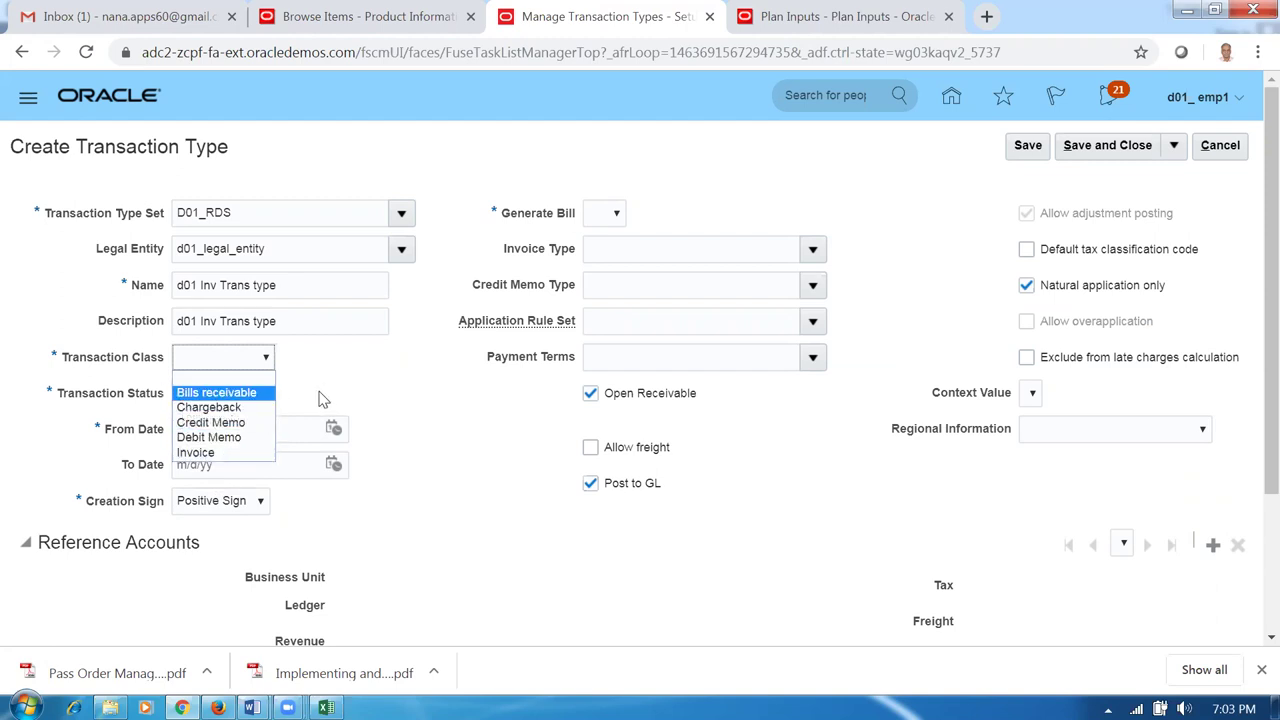
{"action": "left_click", "coordinate": [216, 452]}
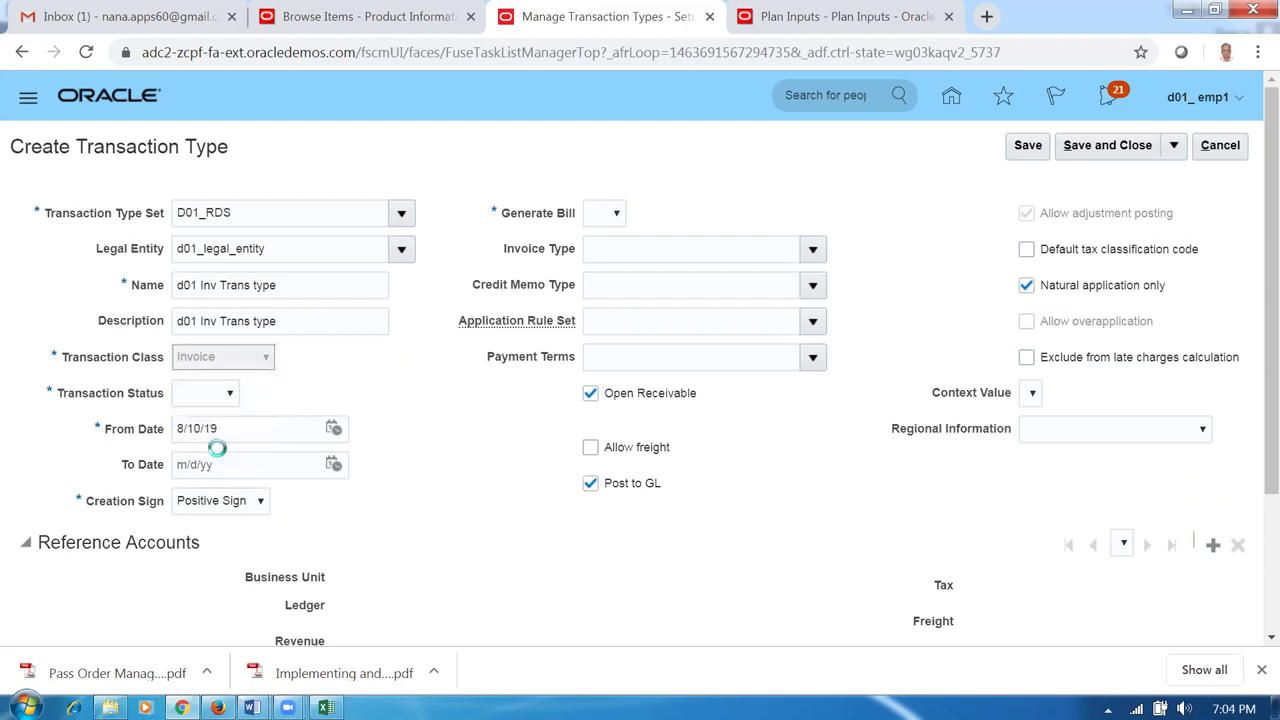
{"action": "left_click", "coordinate": [201, 398]}
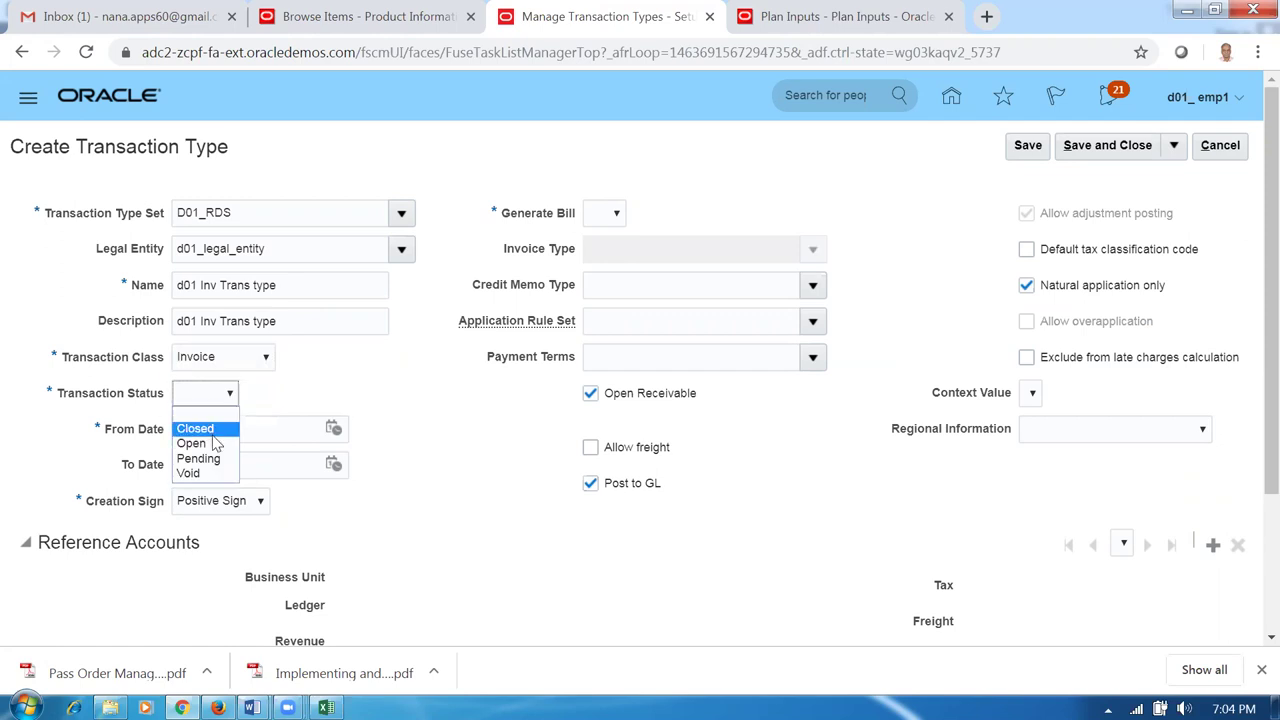
{"action": "left_click", "coordinate": [192, 443]}
{"action": "left_click", "coordinate": [600, 215]}
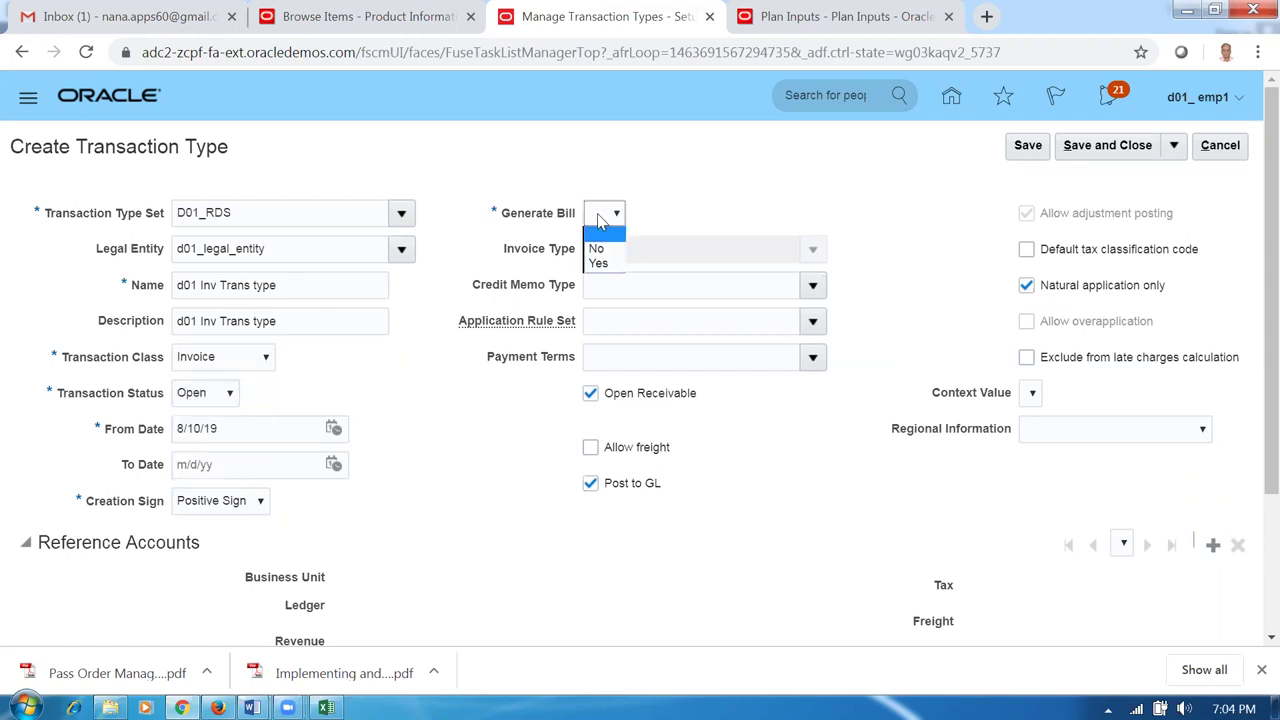
{"action": "left_click", "coordinate": [603, 266]}
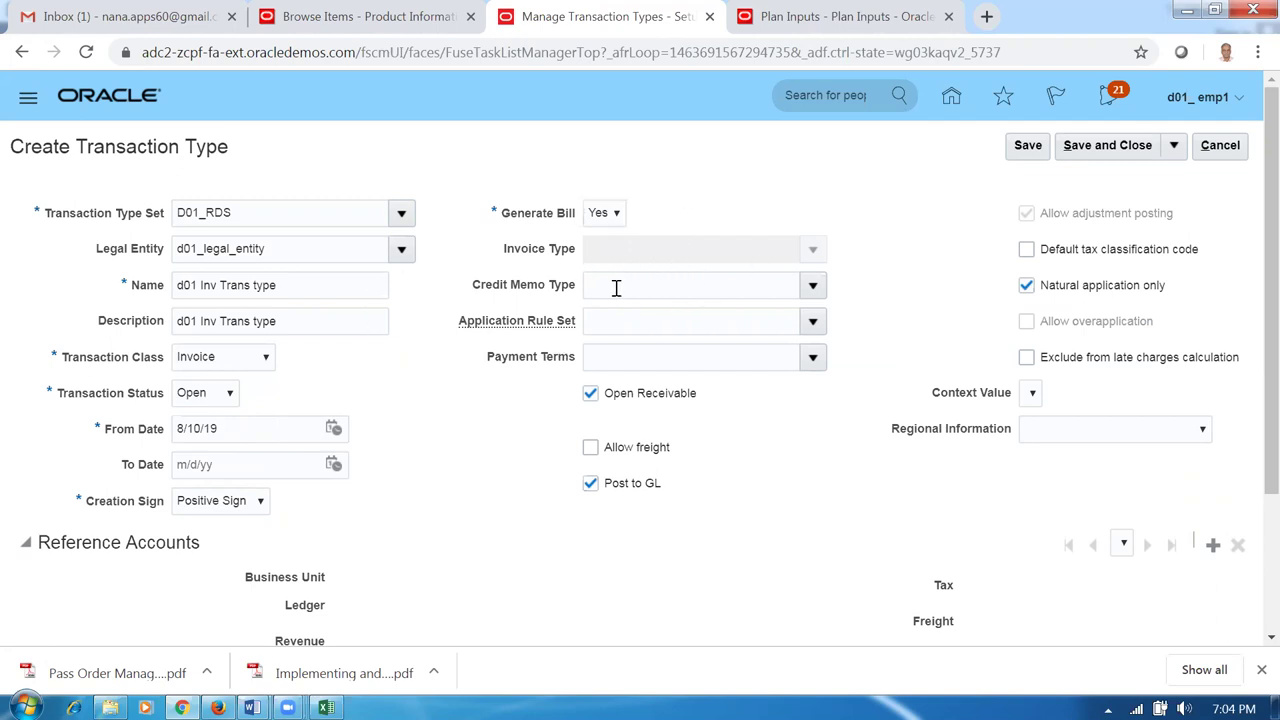
Set payment terms to 30 Net and save the transaction type.
{"action": "left_click", "coordinate": [618, 360]}
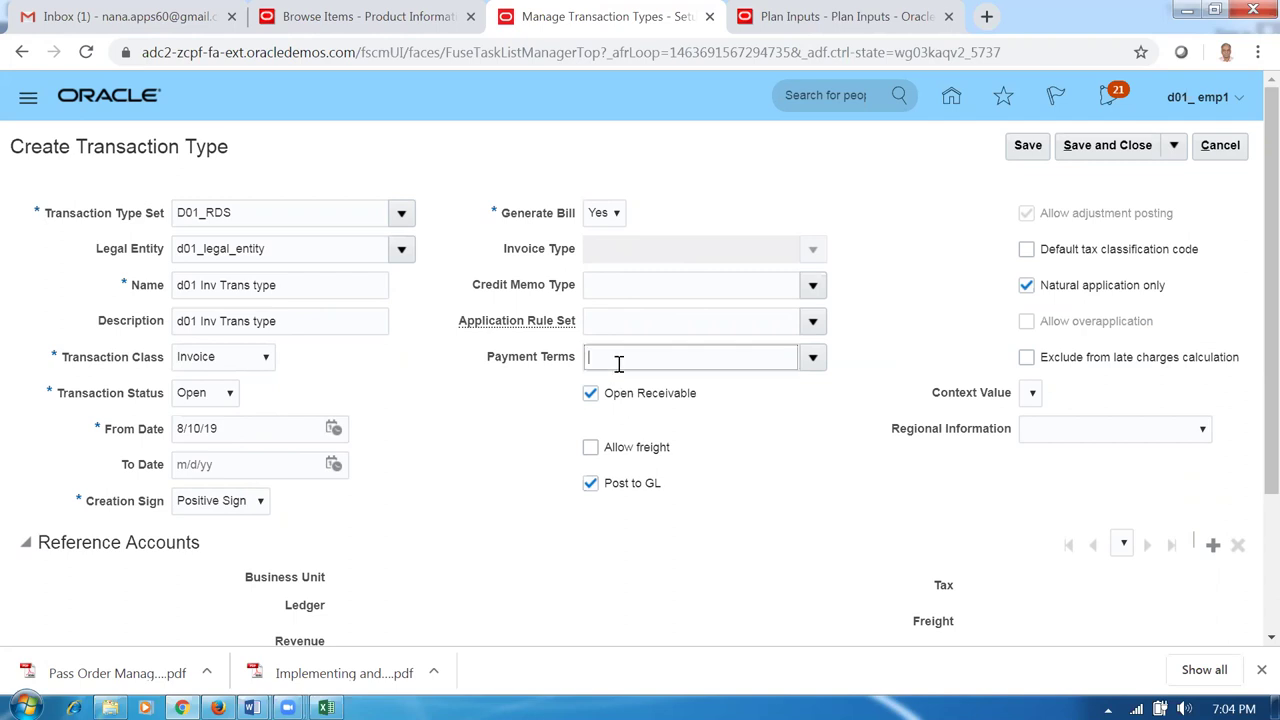
{"action": "left_click", "coordinate": [810, 357]}
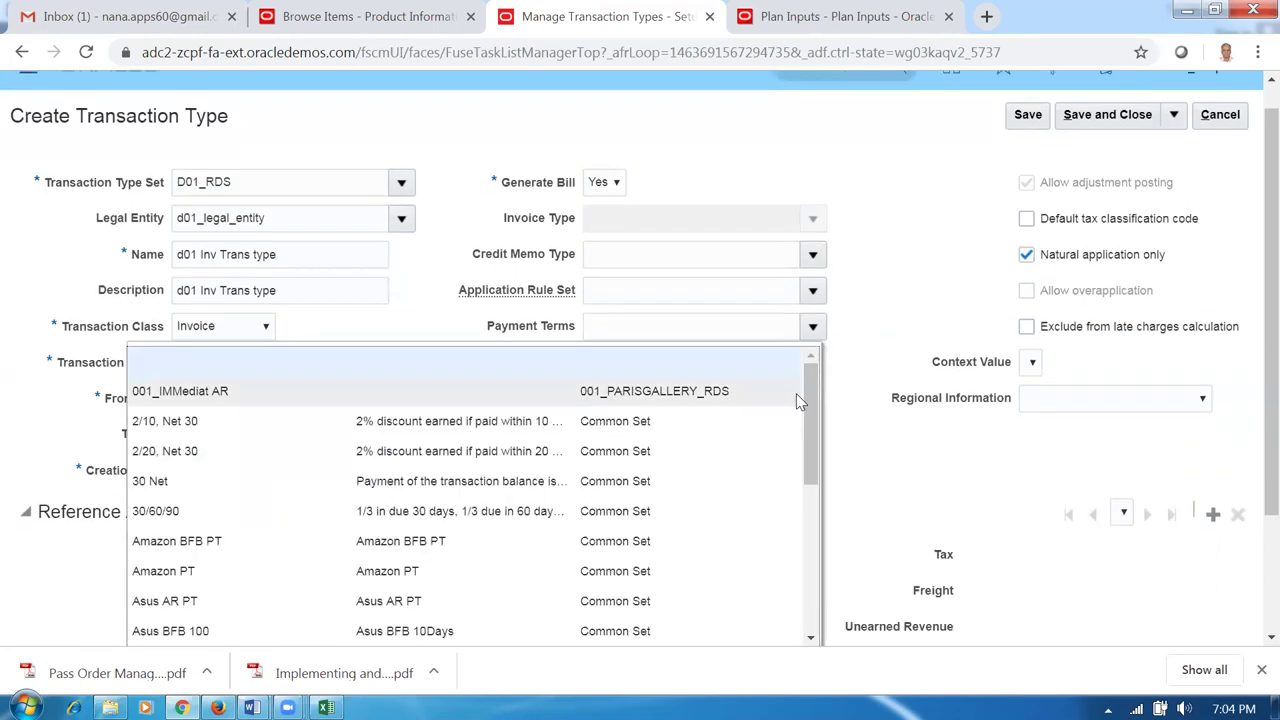
{"action": "left_click", "coordinate": [177, 483]}
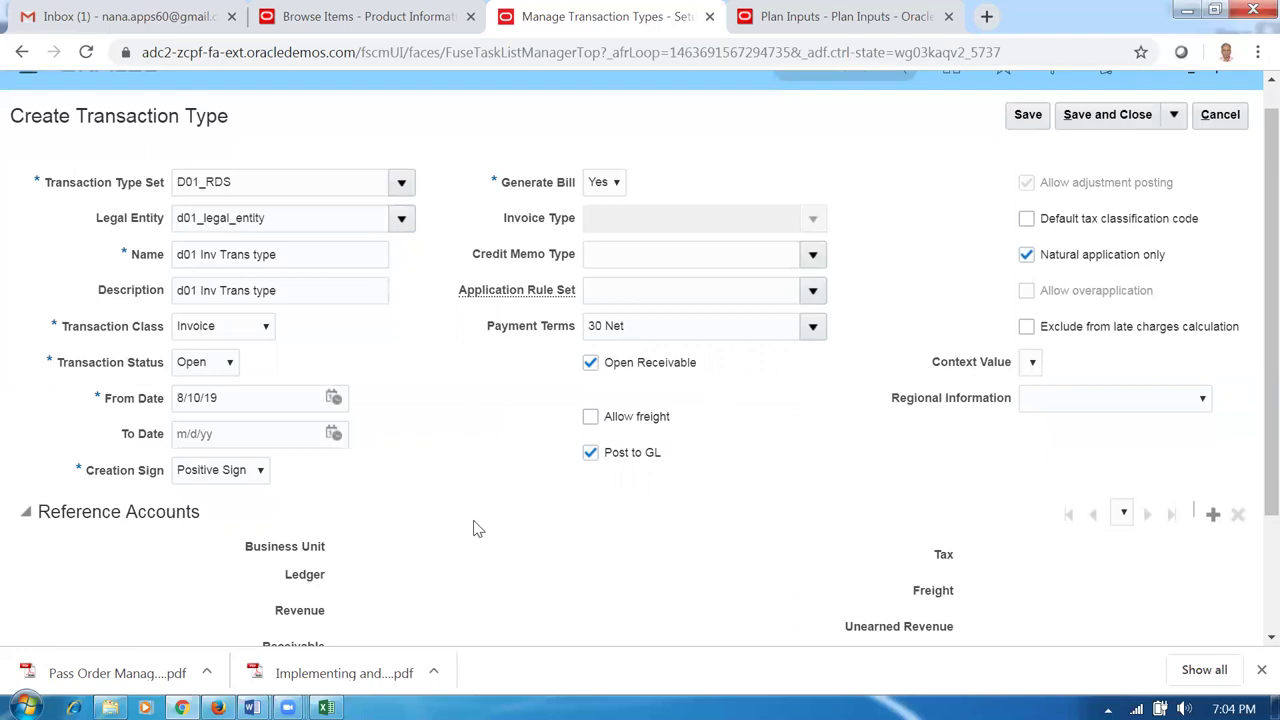
{"action": "scroll", "coordinate": [477, 530], "scroll_direction": "down", "scroll_amount": 3}
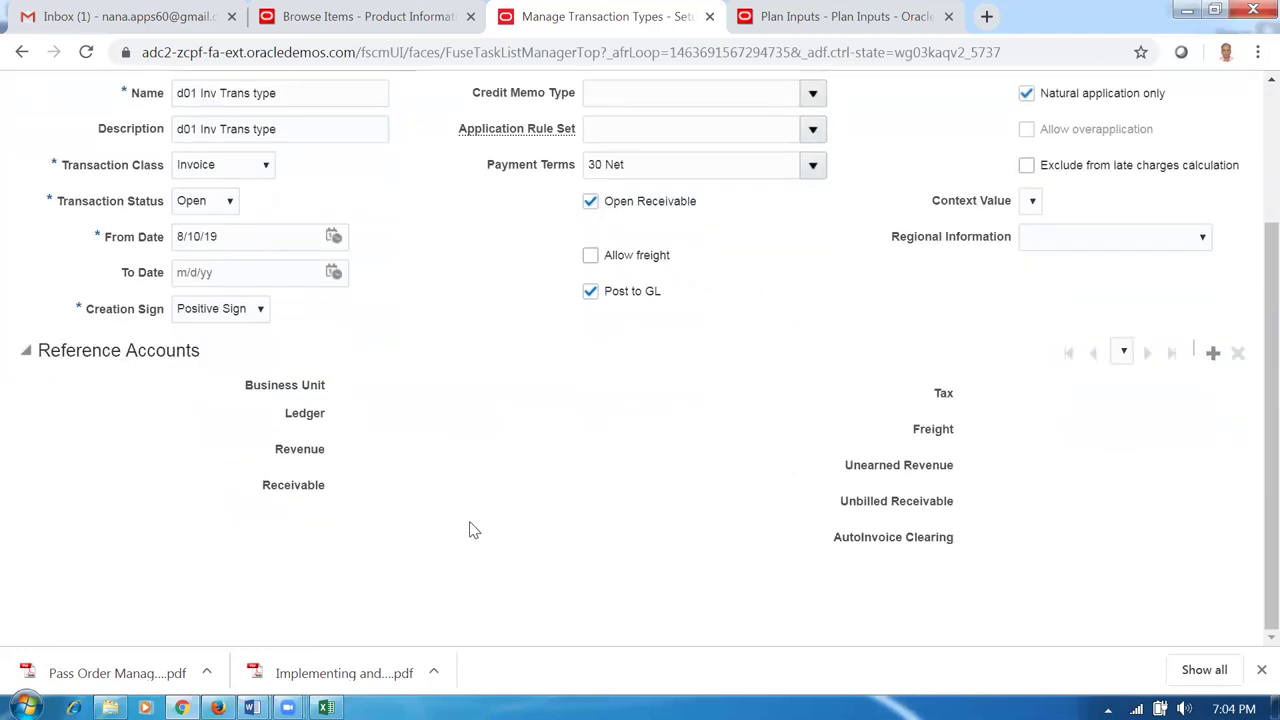
{"action": "scroll", "coordinate": [470, 530], "scroll_direction": "up", "scroll_amount": 3}
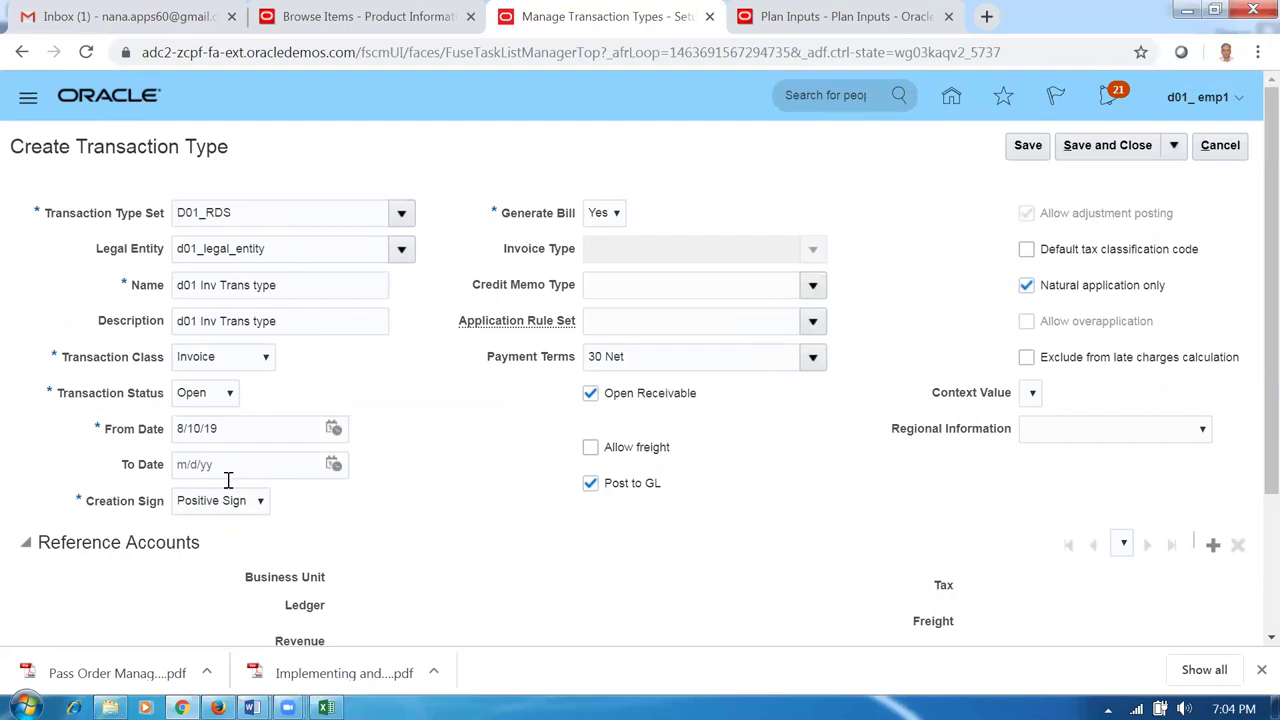
{"action": "left_click", "coordinate": [1027, 147]}
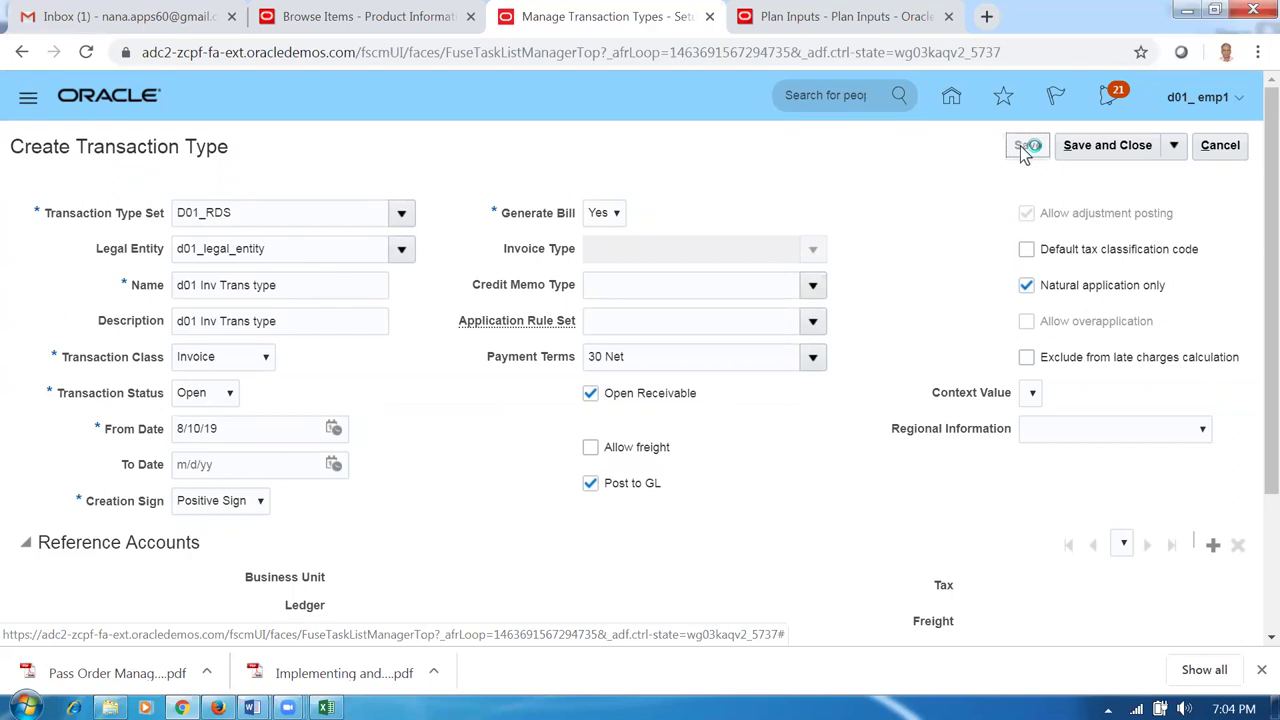
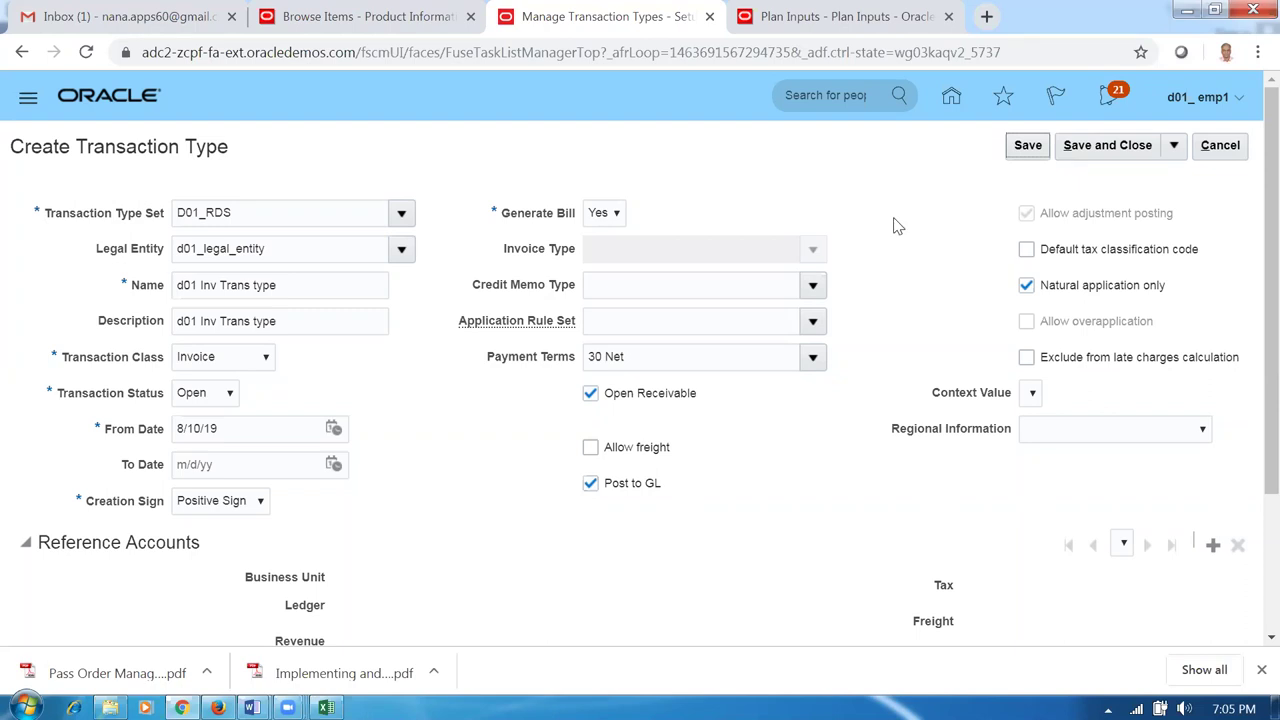
Save the 'd01 Inv Trans type' transaction type and copy the next worksheet task, Manage Transaction Sources.
{"action": "left_click", "coordinate": [1107, 145]}
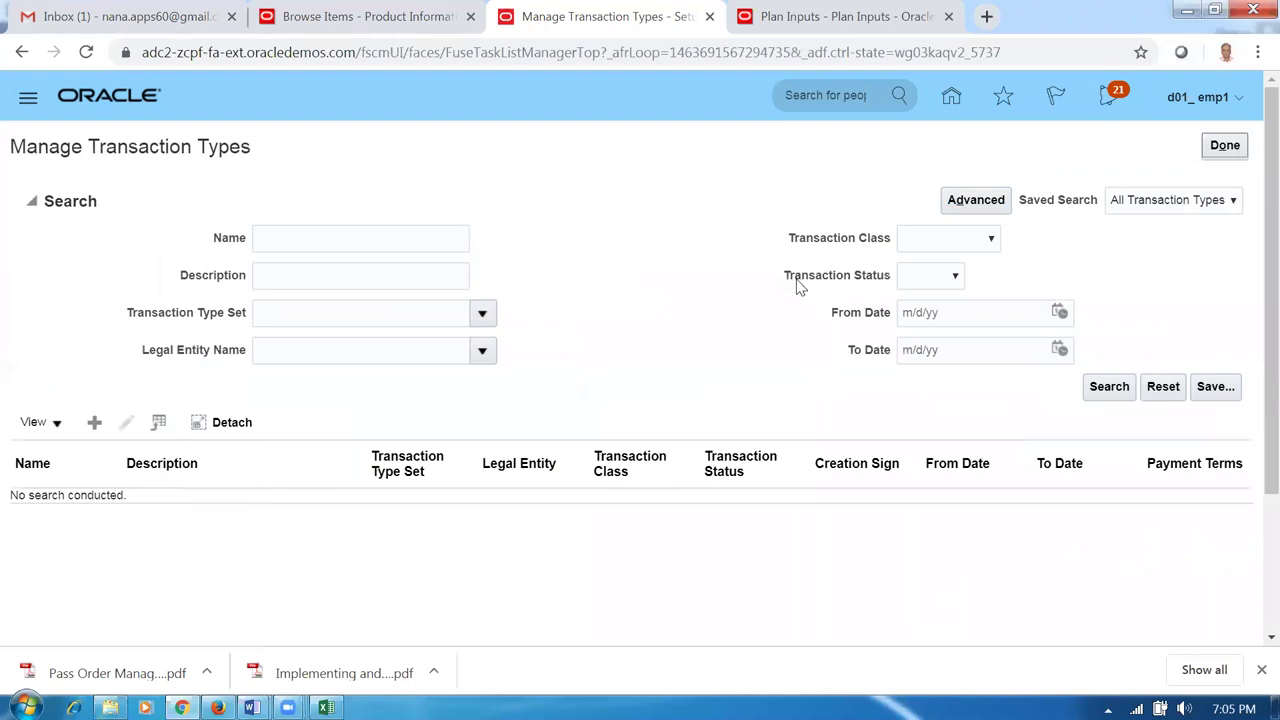
{"action": "key", "text": "alt+Tab"}
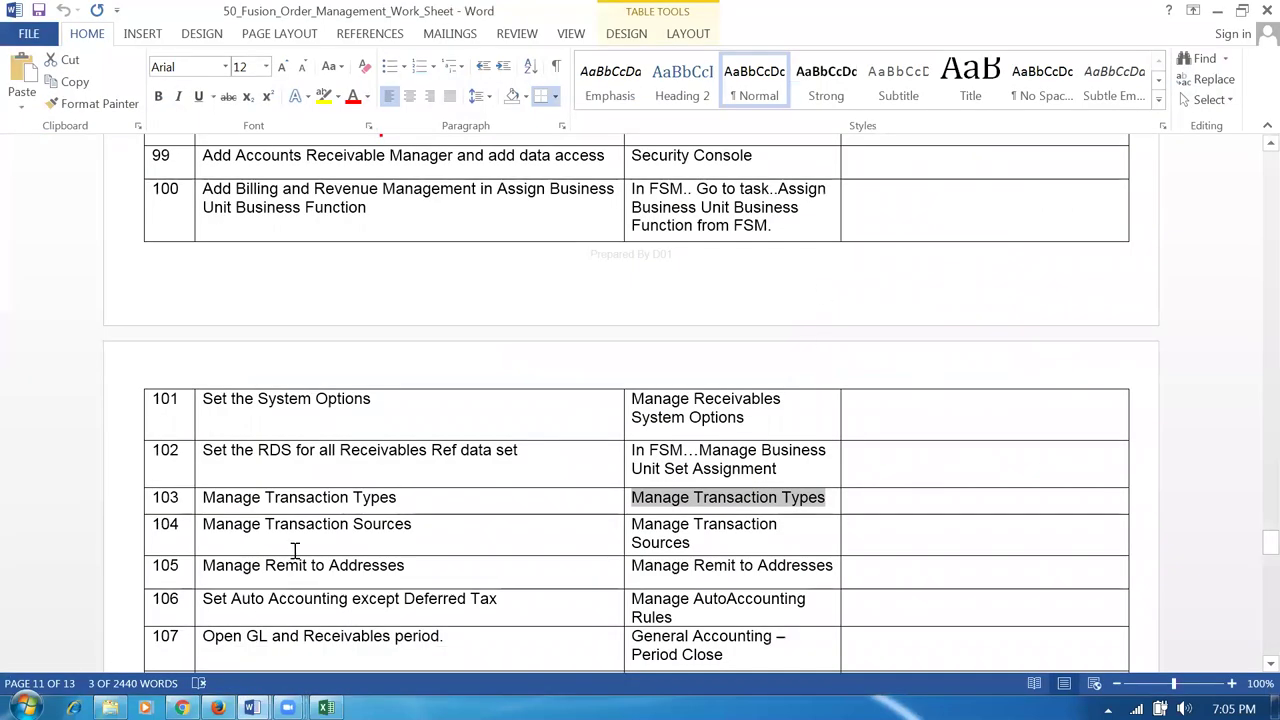
{"action": "left_click", "coordinate": [288, 527]}
{"action": "key", "text": "Tab"}
{"action": "key", "text": "ctrl+c"}
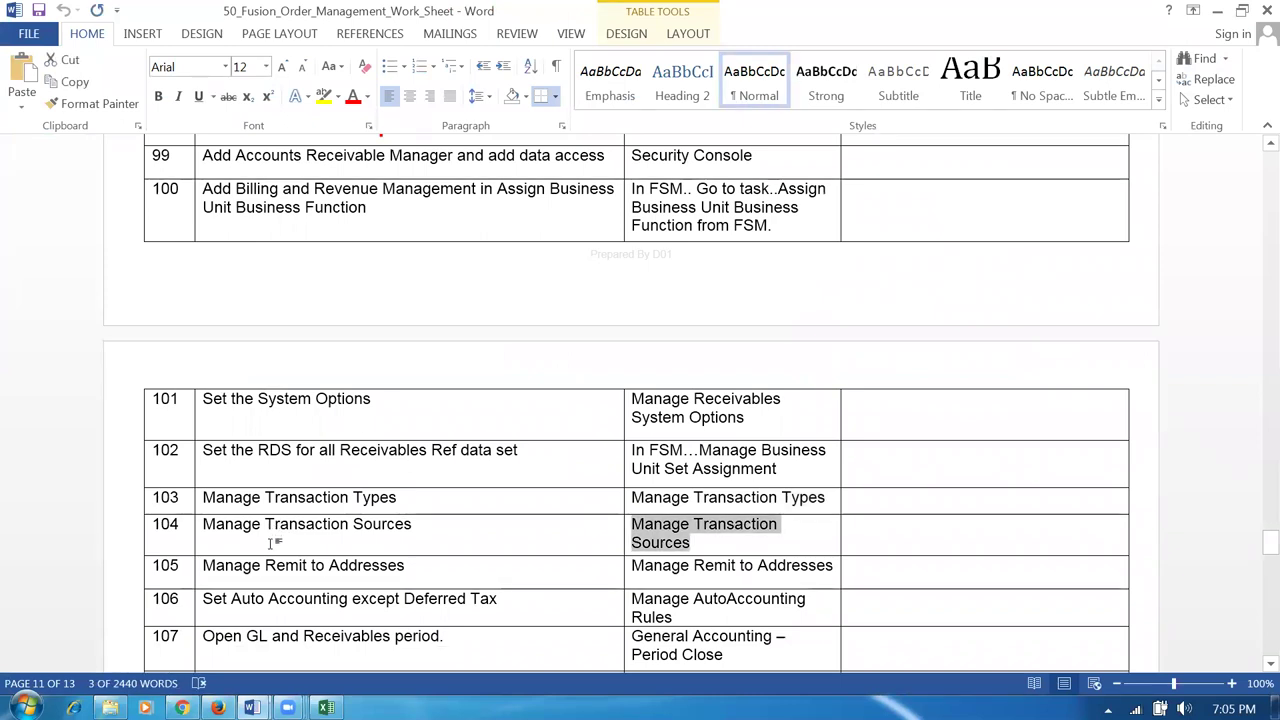
{"action": "key", "text": "alt+Tab"}
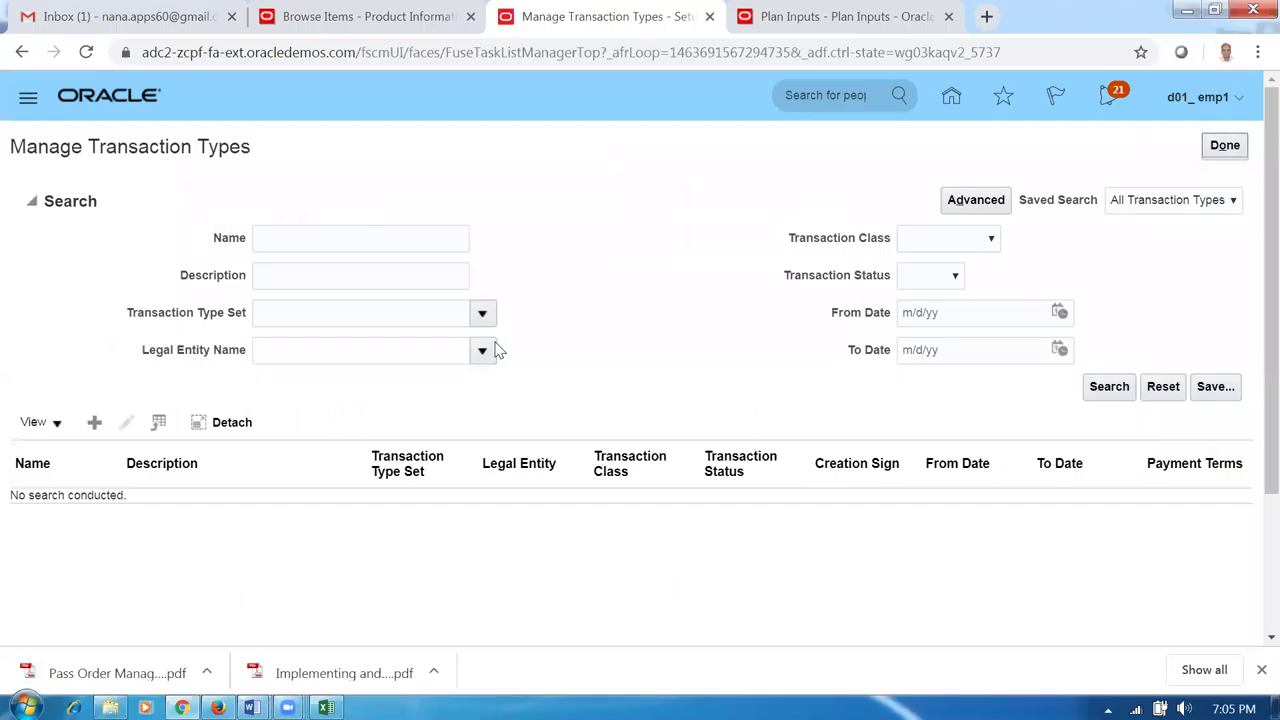
Open the Manage Transaction Sources task and start a new transaction source.
{"action": "left_click", "coordinate": [1222, 147]}
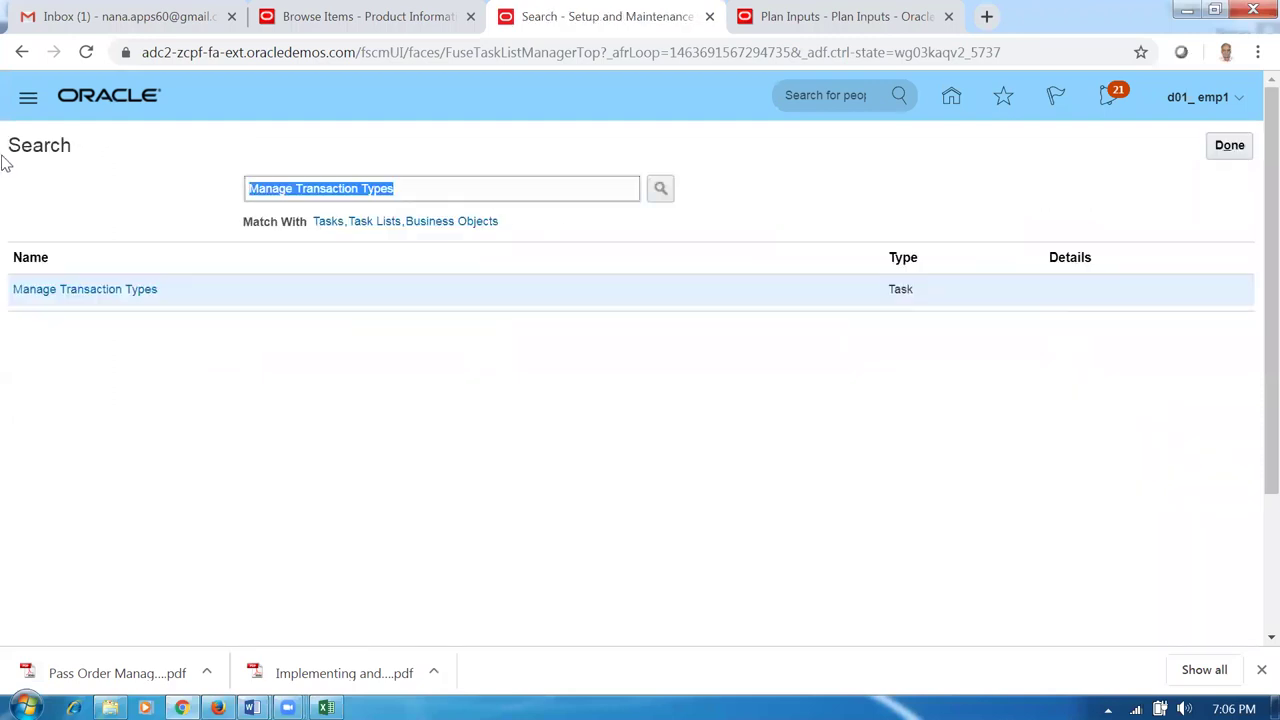
{"action": "key", "text": "ctrl+v"}
{"action": "key", "text": "Return"}
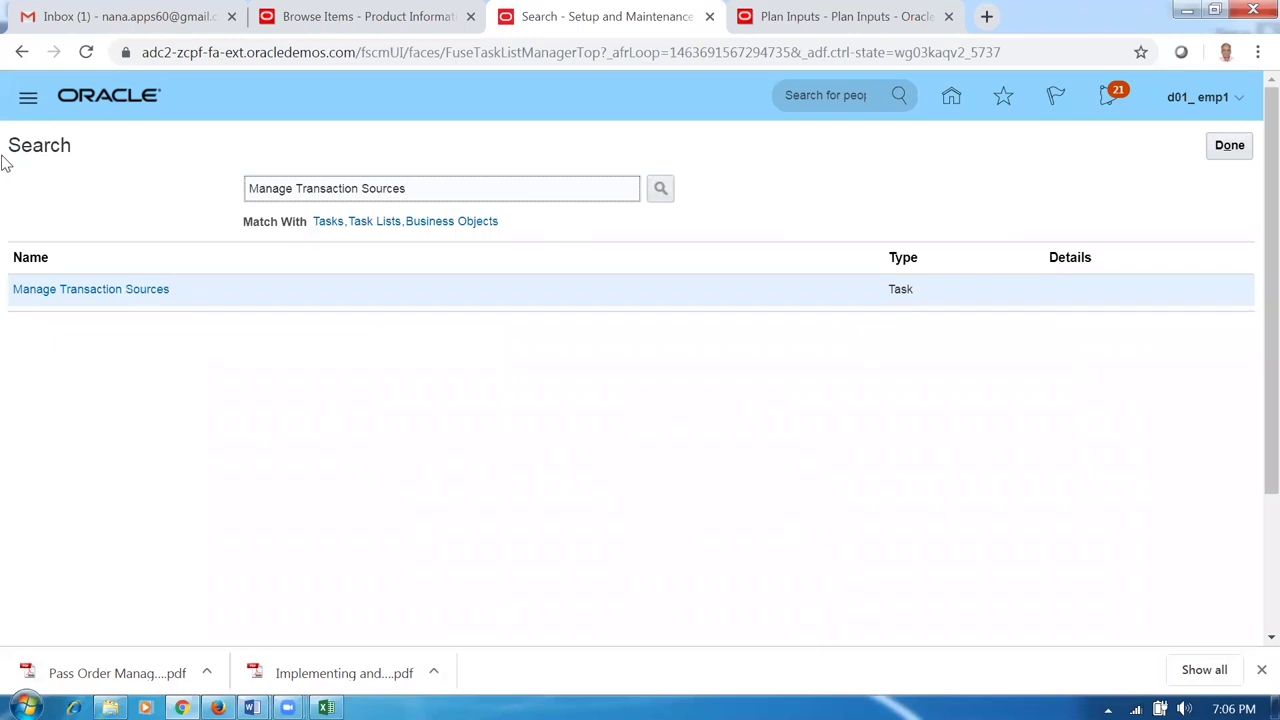
{"action": "left_click", "coordinate": [50, 289]}
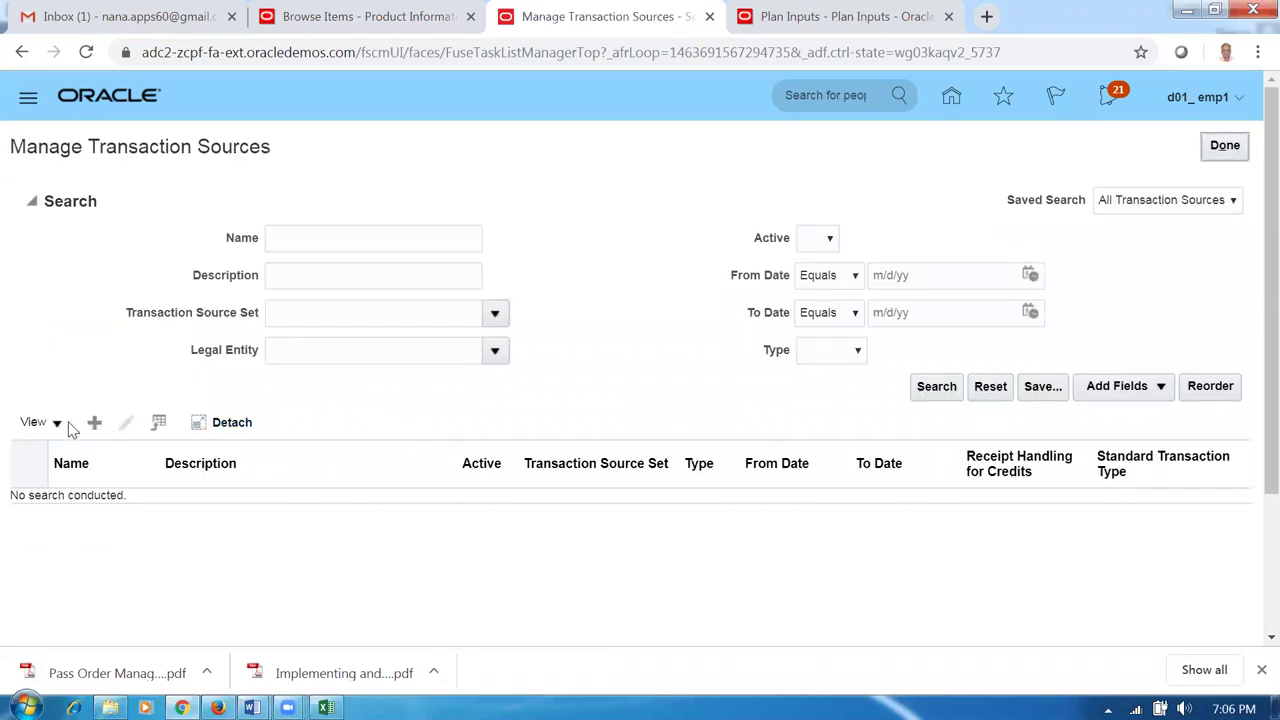
{"action": "left_click", "coordinate": [95, 424]}
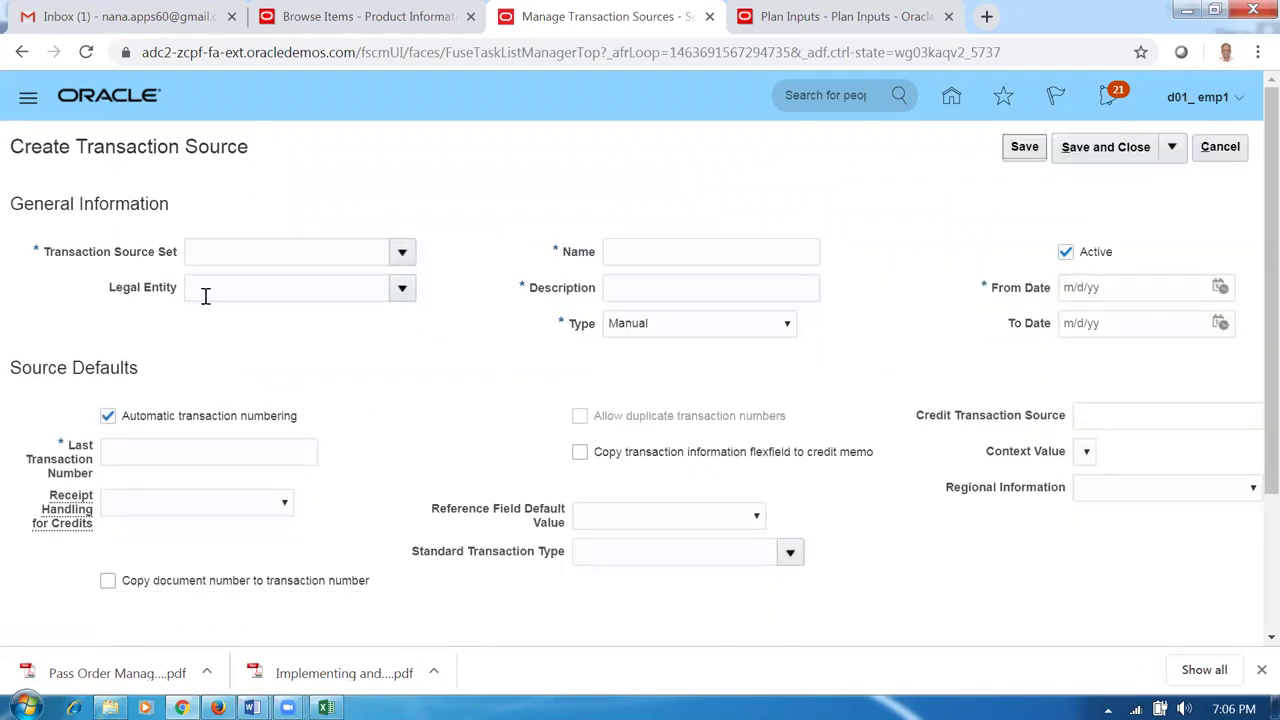
Set D01_RDS and d01_legal_entity, with name and description 'd01 Import Trans source'.
{"action": "left_click", "coordinate": [217, 254]}
{"action": "type", "text": "D01"}
{"action": "key", "text": "Tab"}
{"action": "type", "text": "d01"}
{"action": "key", "text": "Tab"}
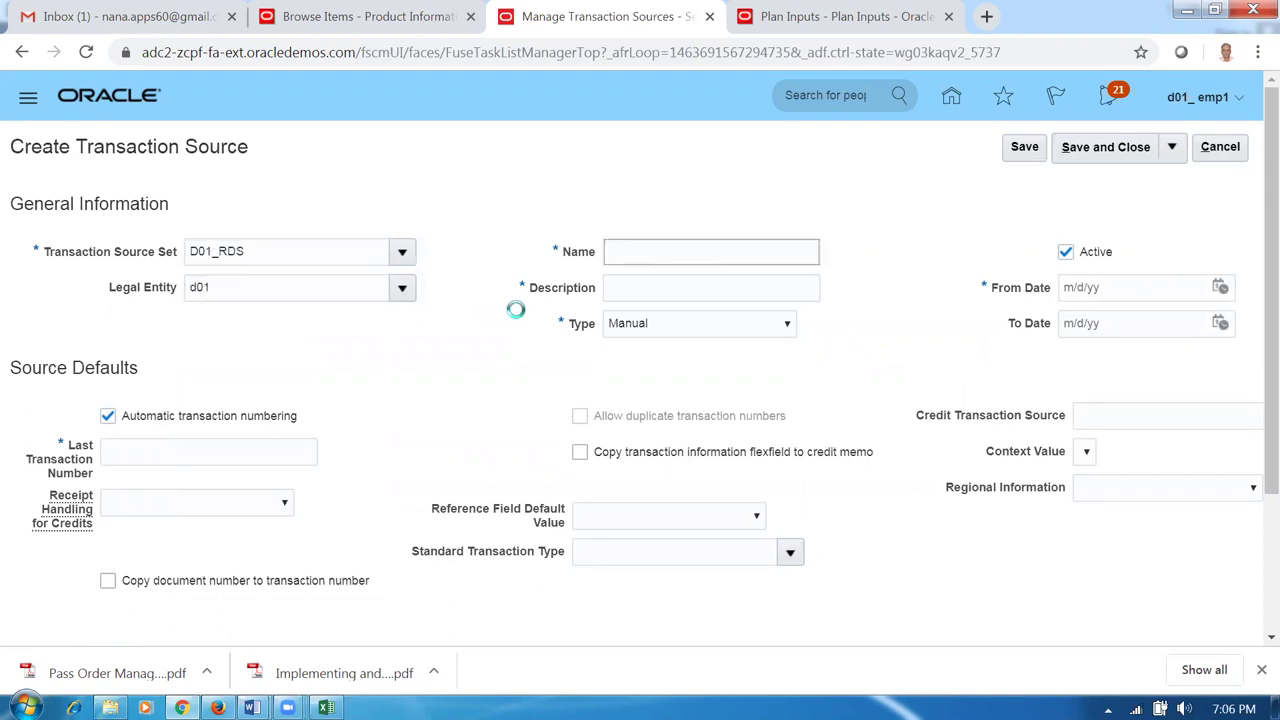
{"action": "type", "text": "d01"}
{"action": "type", "text": " tra"}
{"action": "type", "text": "Impor"}
{"action": "type", "text": "t Trans sour"}
{"action": "type", "text": "ce"}
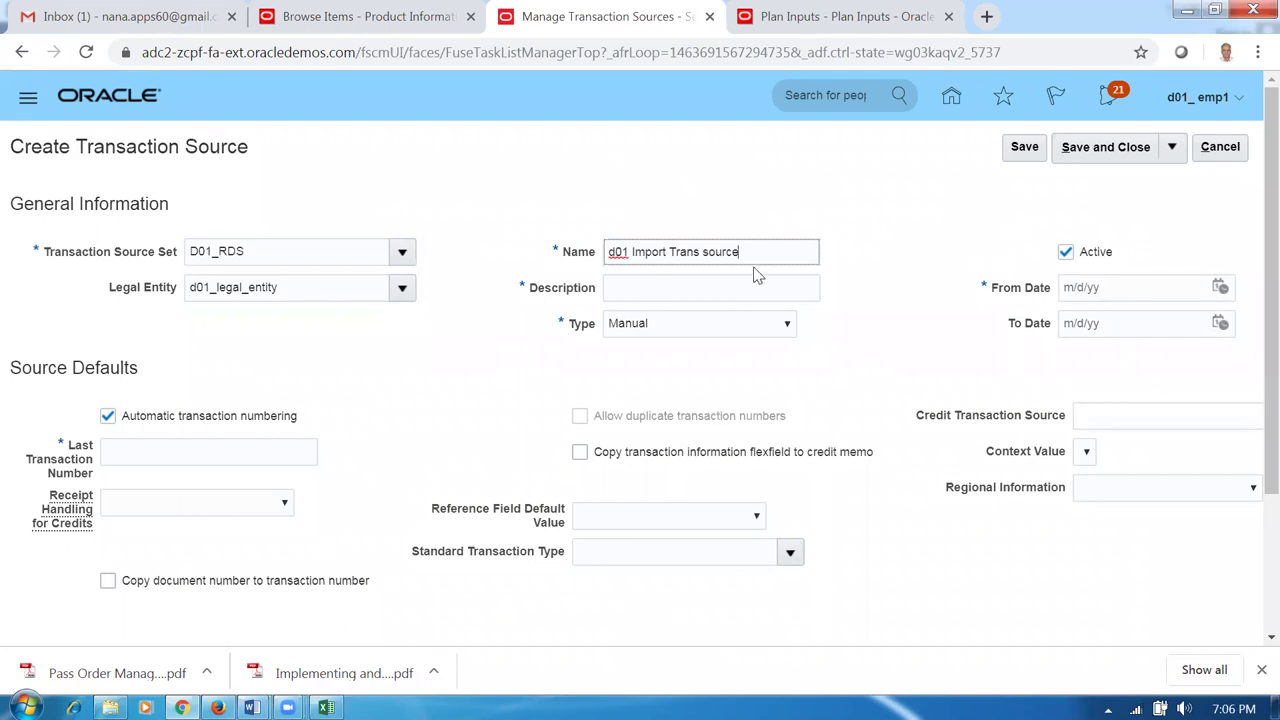
{"action": "left_click_drag", "start_coordinate": [755, 252], "coordinate": [543, 260]}
{"action": "key", "text": "ctrl+c"}
{"action": "left_click", "coordinate": [670, 288]}
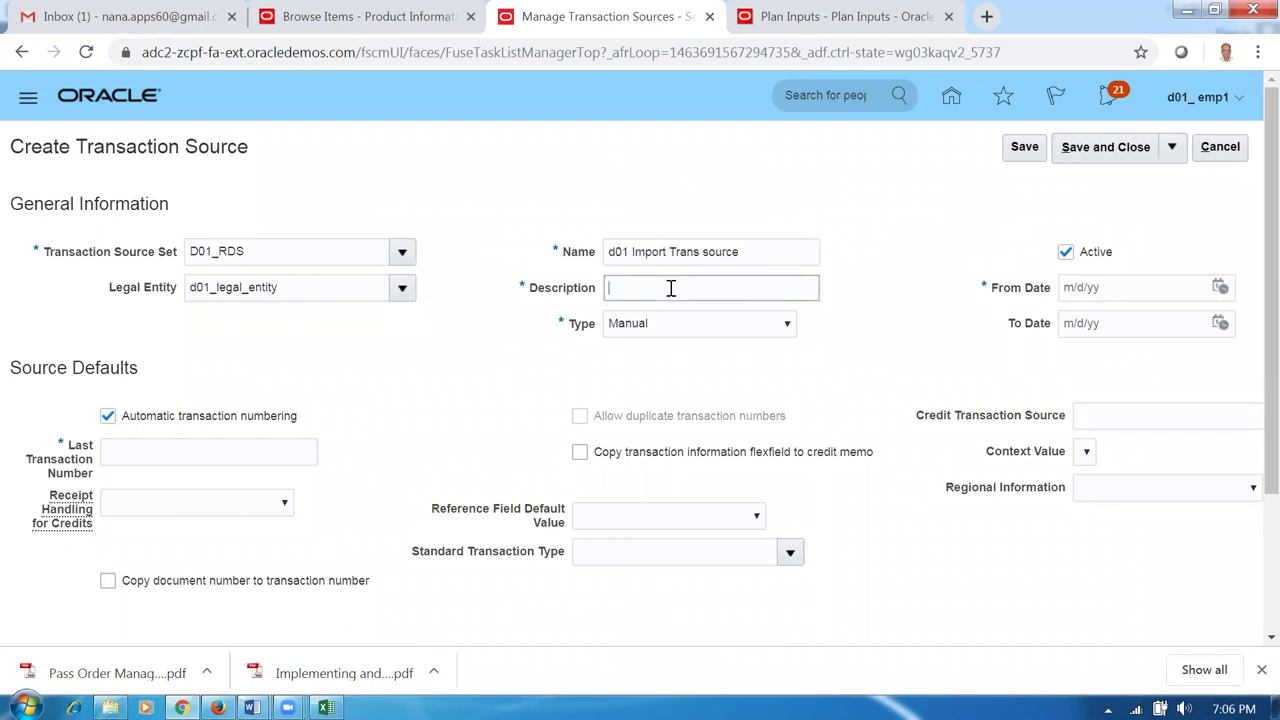
{"action": "key", "text": "ctrl+v"}
Make the source type Imported, last transaction number 3000, from date 8/10/19.
{"action": "left_click", "coordinate": [667, 326]}
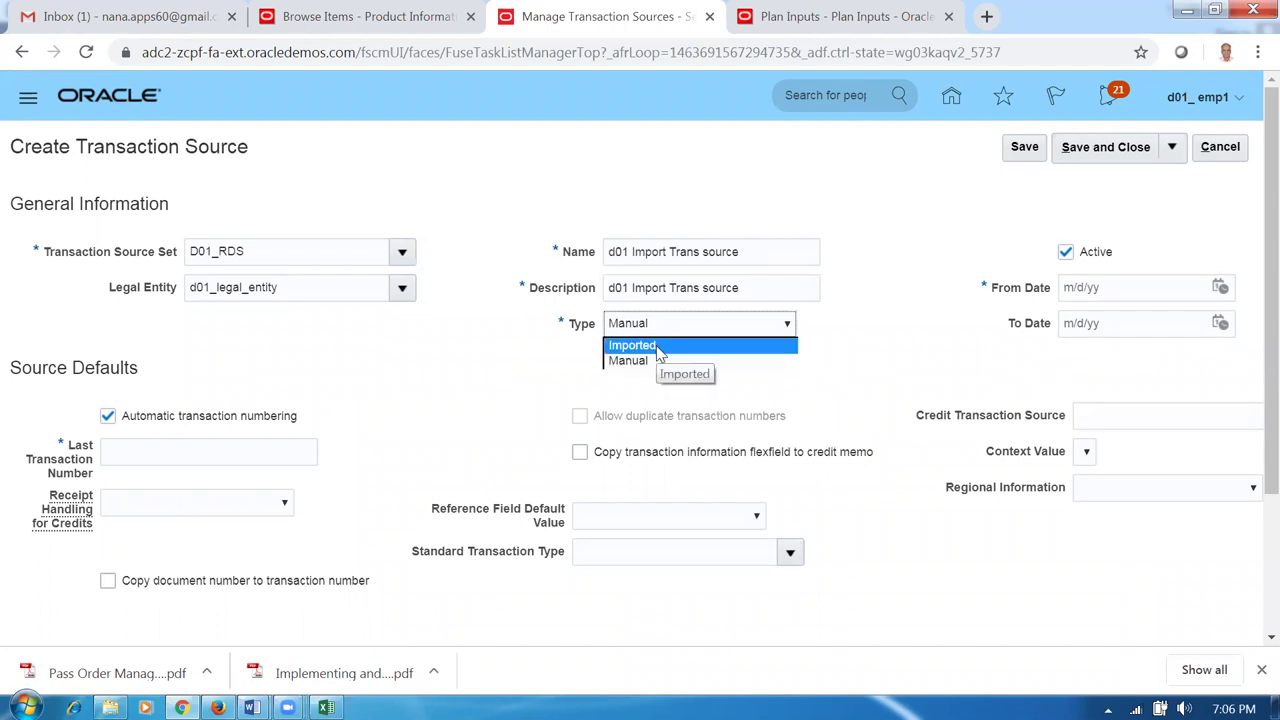
{"action": "left_click", "coordinate": [656, 346]}
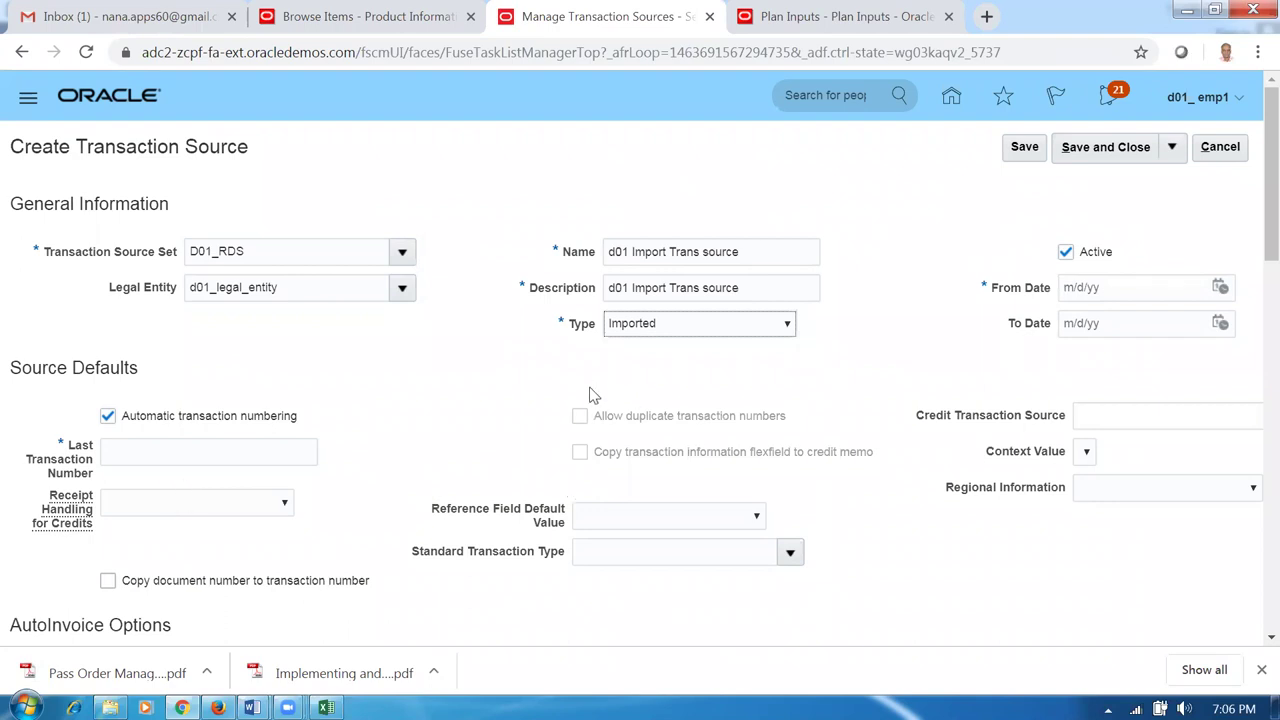
{"action": "left_click", "coordinate": [143, 452]}
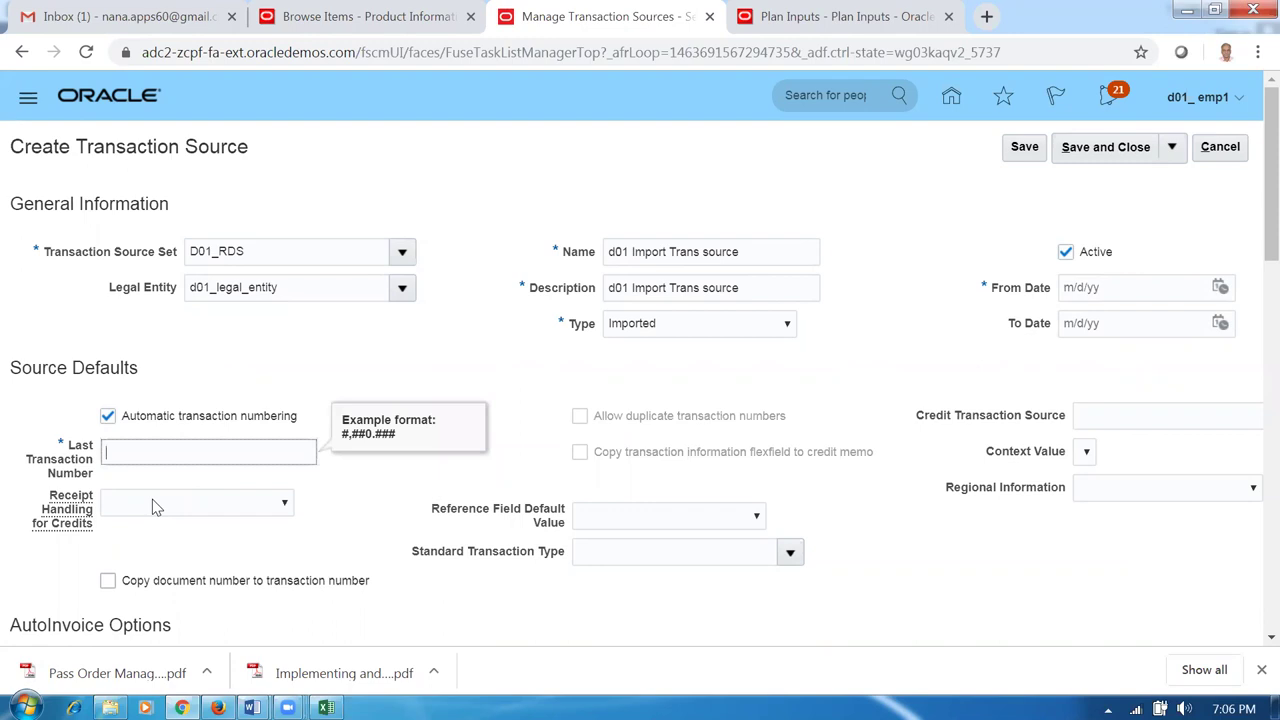
{"action": "type", "text": "3000"}
{"action": "left_click", "coordinate": [350, 376]}
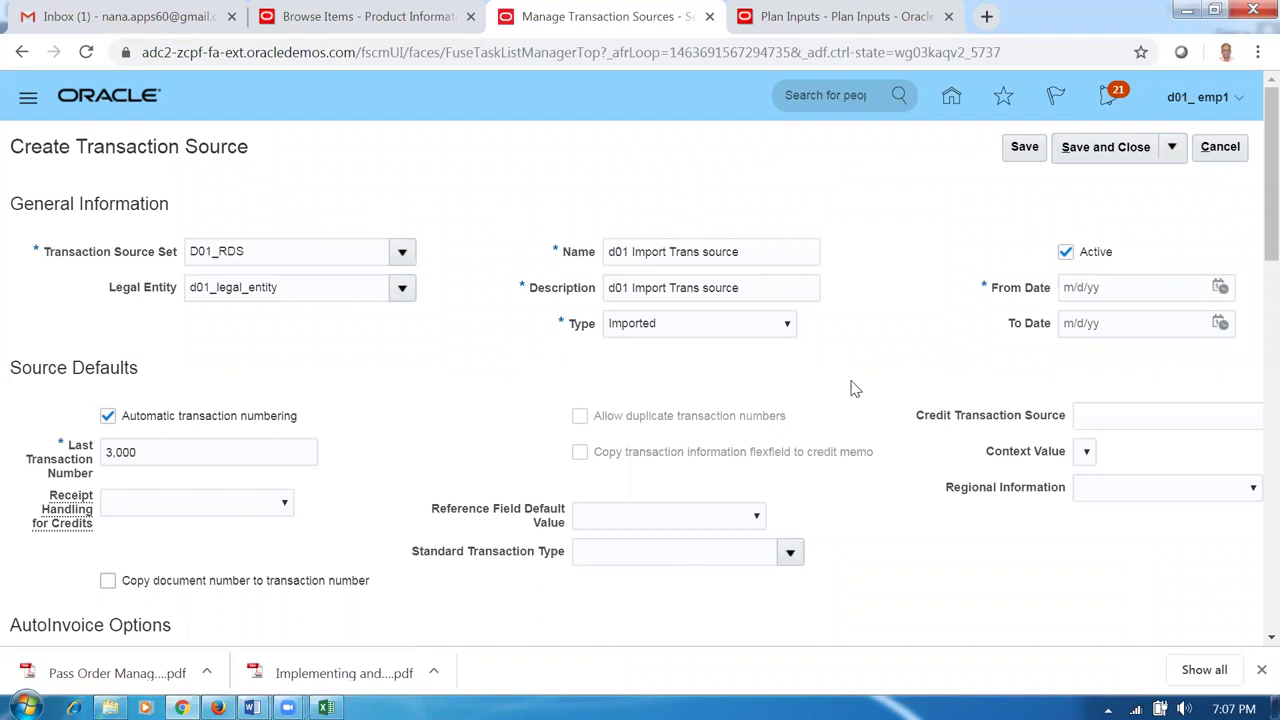
{"action": "left_click", "coordinate": [1115, 288]}
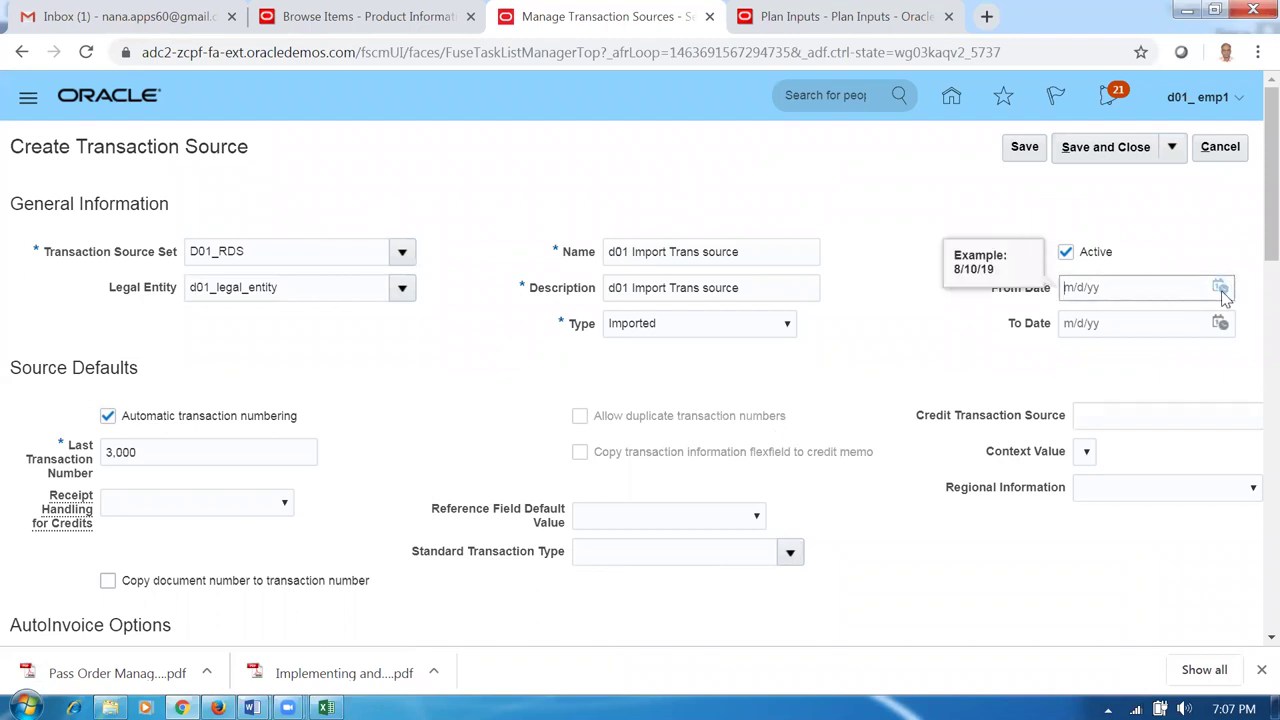
{"action": "left_click", "coordinate": [1222, 290]}
{"action": "left_click", "coordinate": [1186, 410]}
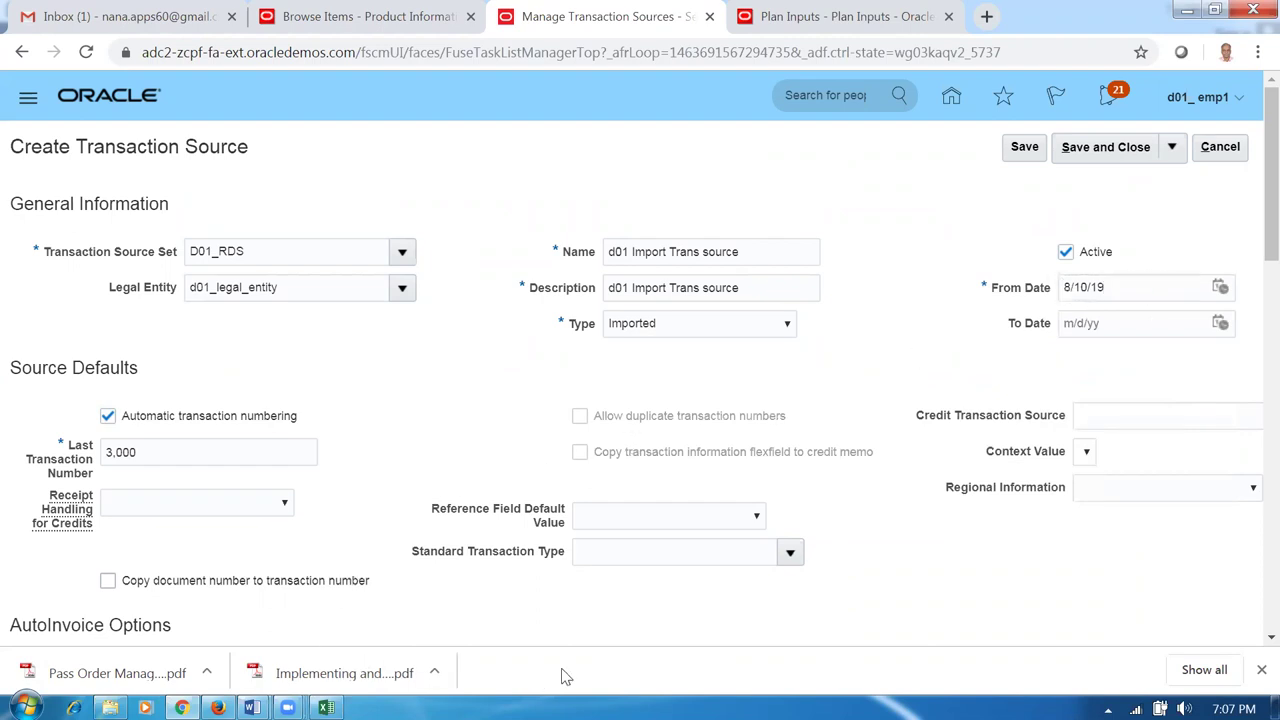
Review the transaction source form, leave the standard transaction type unset, and save it.
{"action": "scroll", "coordinate": [435, 633], "scroll_direction": "down", "scroll_amount": 2}
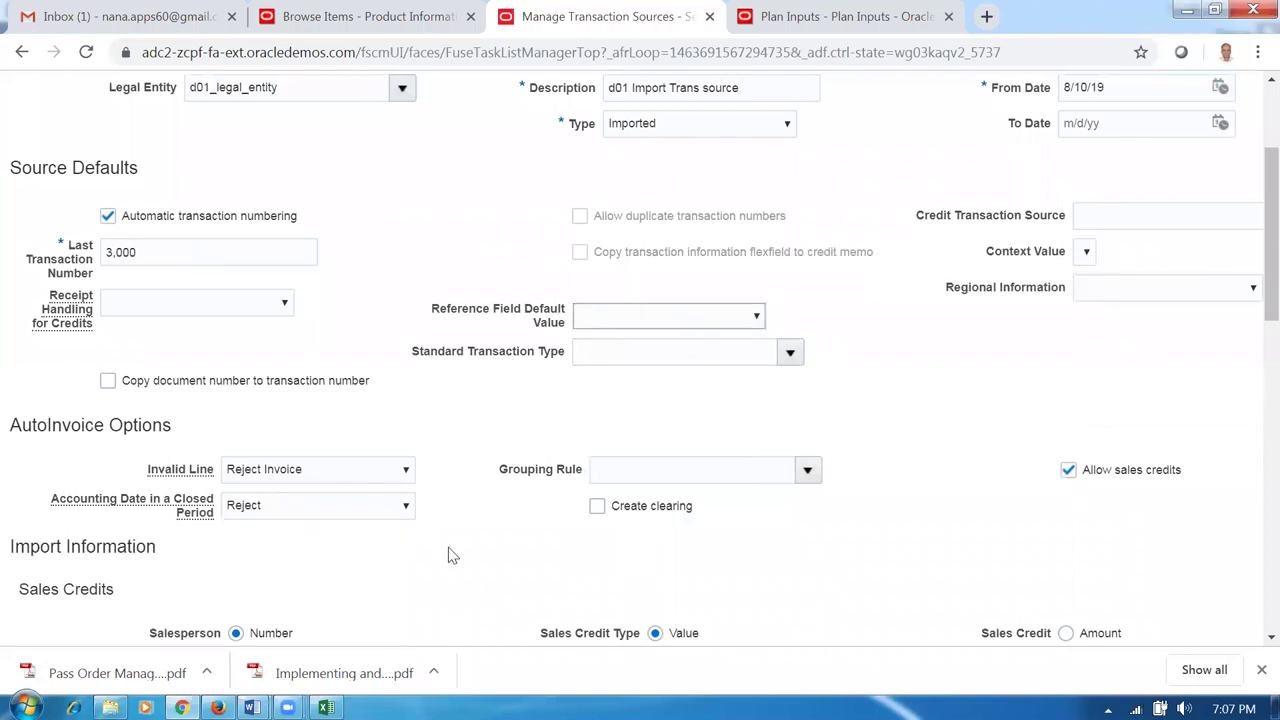
{"action": "scroll", "coordinate": [448, 556], "scroll_direction": "down", "scroll_amount": 1}
{"action": "scroll", "coordinate": [446, 556], "scroll_direction": "down", "scroll_amount": 2}
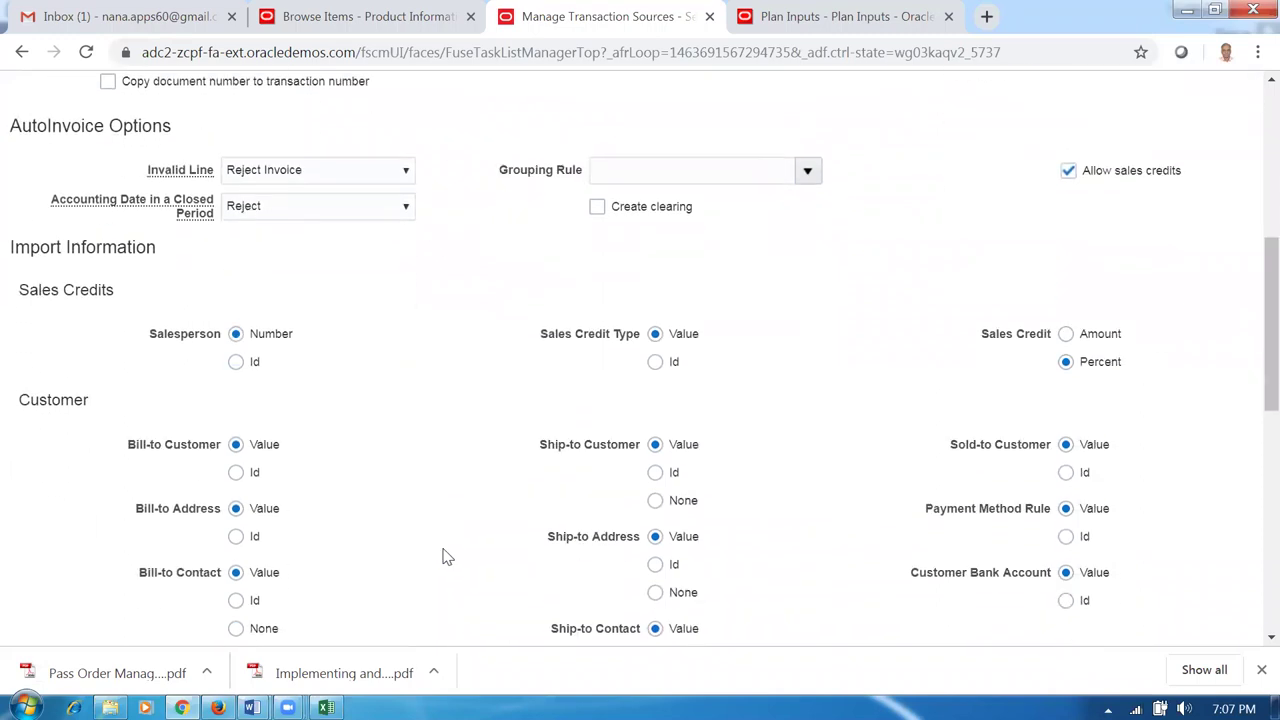
{"action": "scroll", "coordinate": [446, 556], "scroll_direction": "down", "scroll_amount": 5}
{"action": "scroll", "coordinate": [446, 556], "scroll_direction": "down", "scroll_amount": 2}
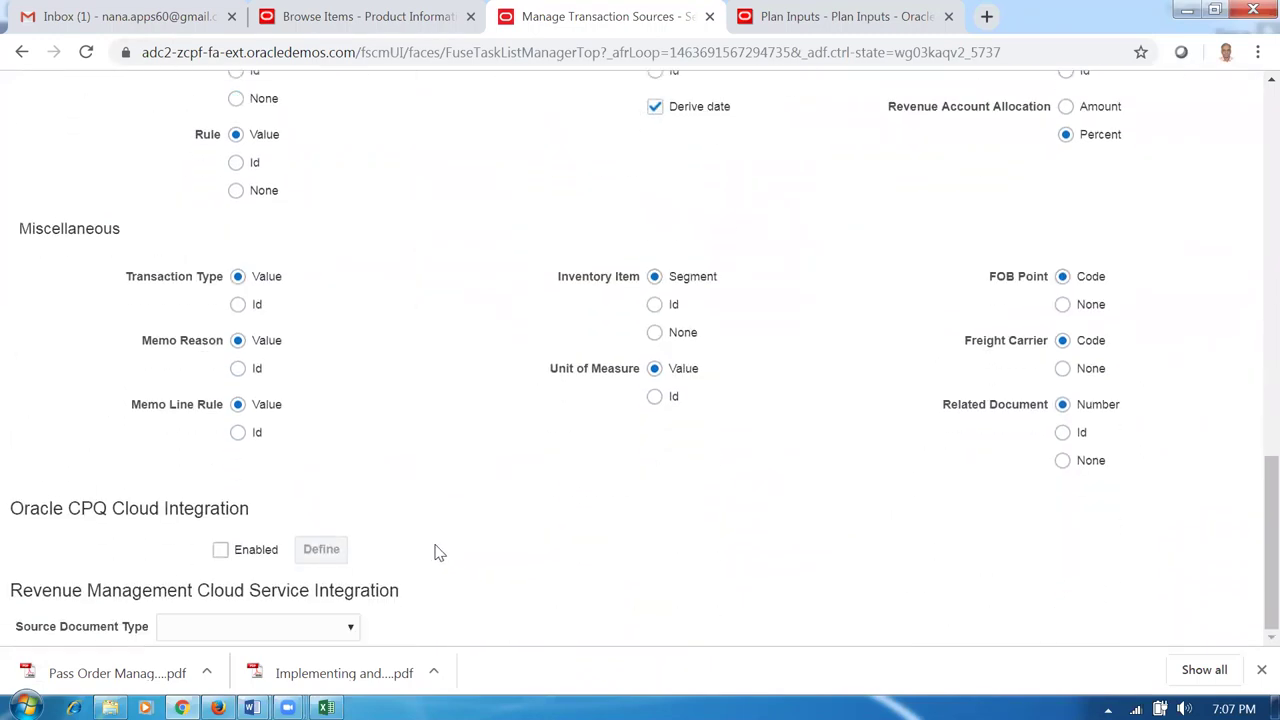
{"action": "scroll", "coordinate": [427, 527], "scroll_direction": "up", "scroll_amount": 4}
{"action": "scroll", "coordinate": [427, 527], "scroll_direction": "up", "scroll_amount": 3}
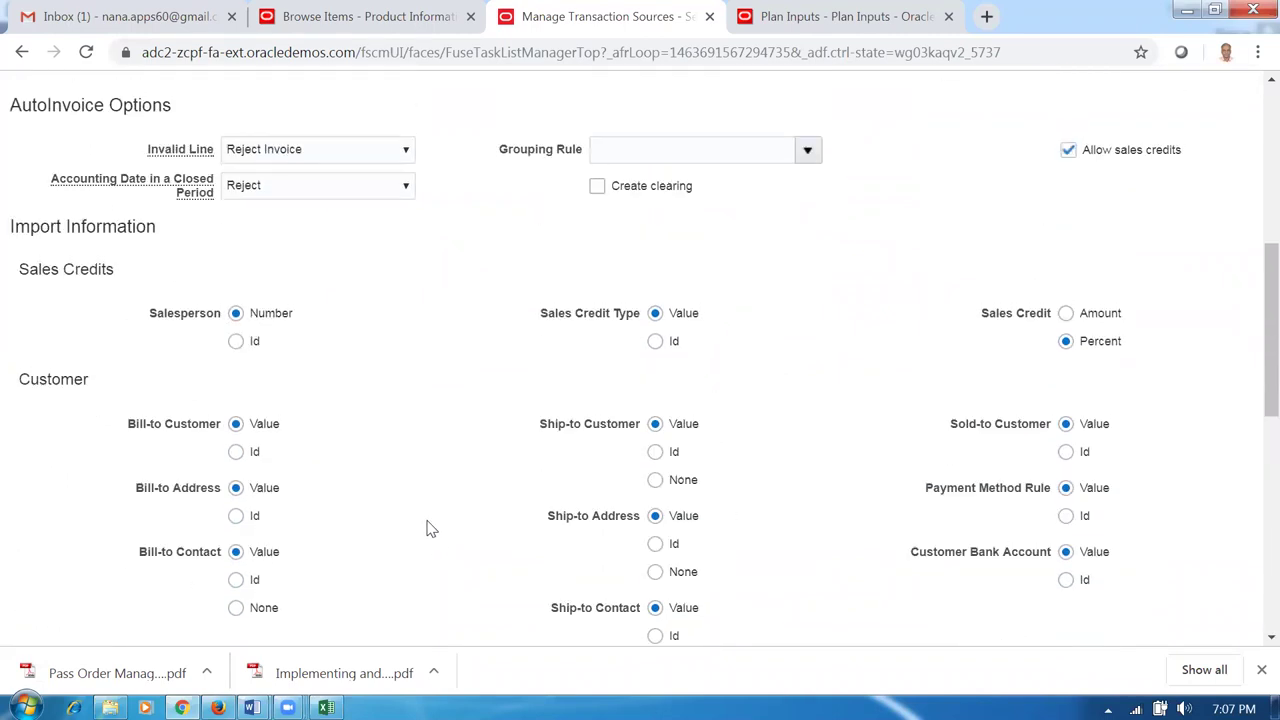
{"action": "scroll", "coordinate": [430, 528], "scroll_direction": "up", "scroll_amount": 2}
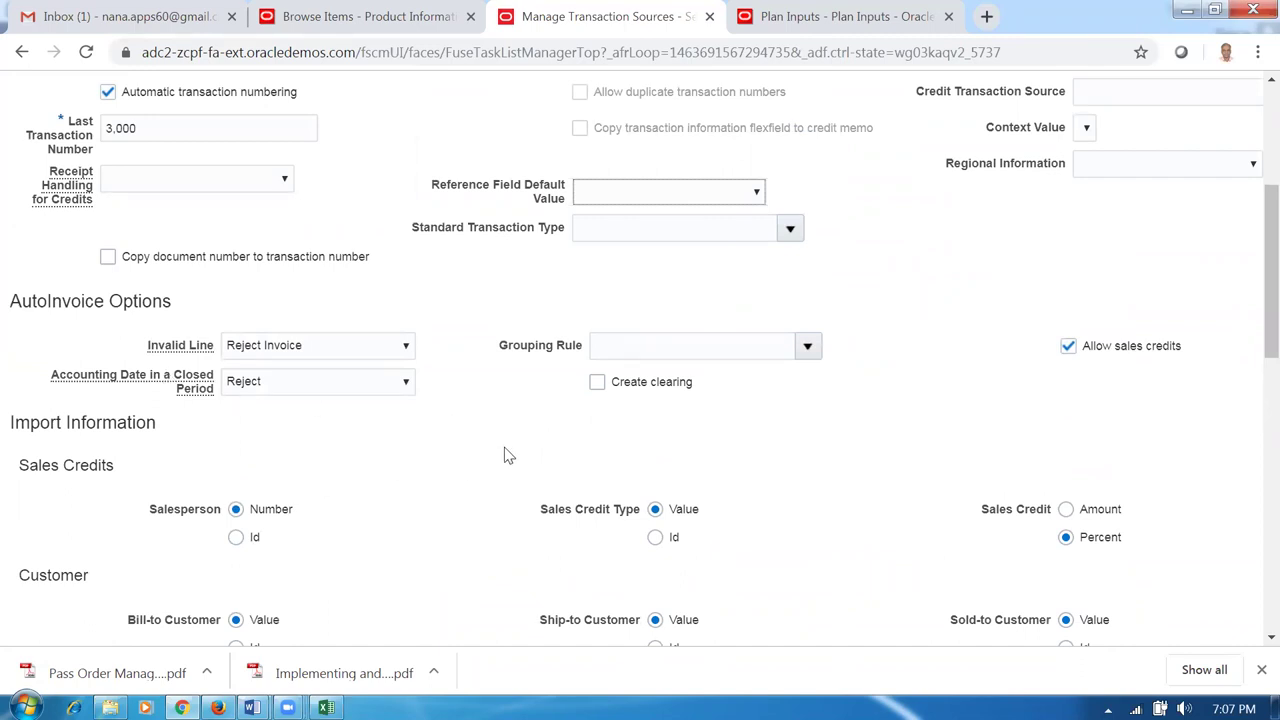
{"action": "scroll", "coordinate": [508, 453], "scroll_direction": "up", "scroll_amount": 2}
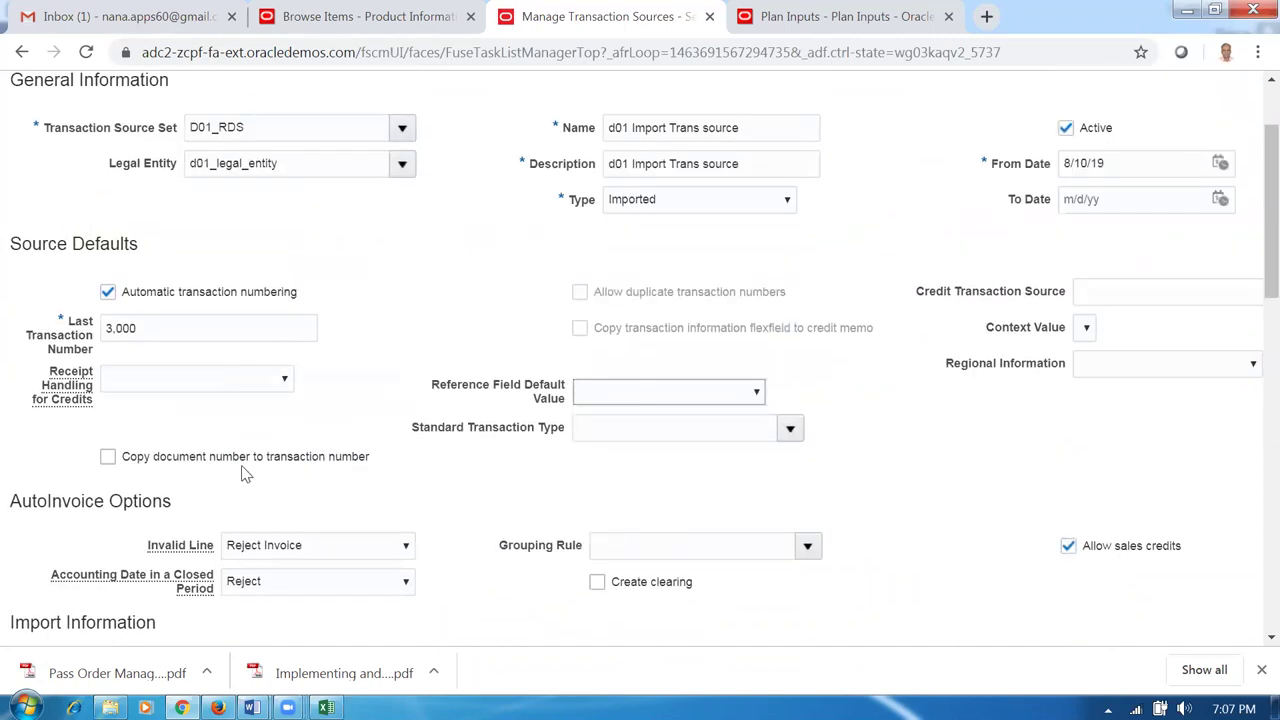
{"action": "left_click", "coordinate": [790, 429]}
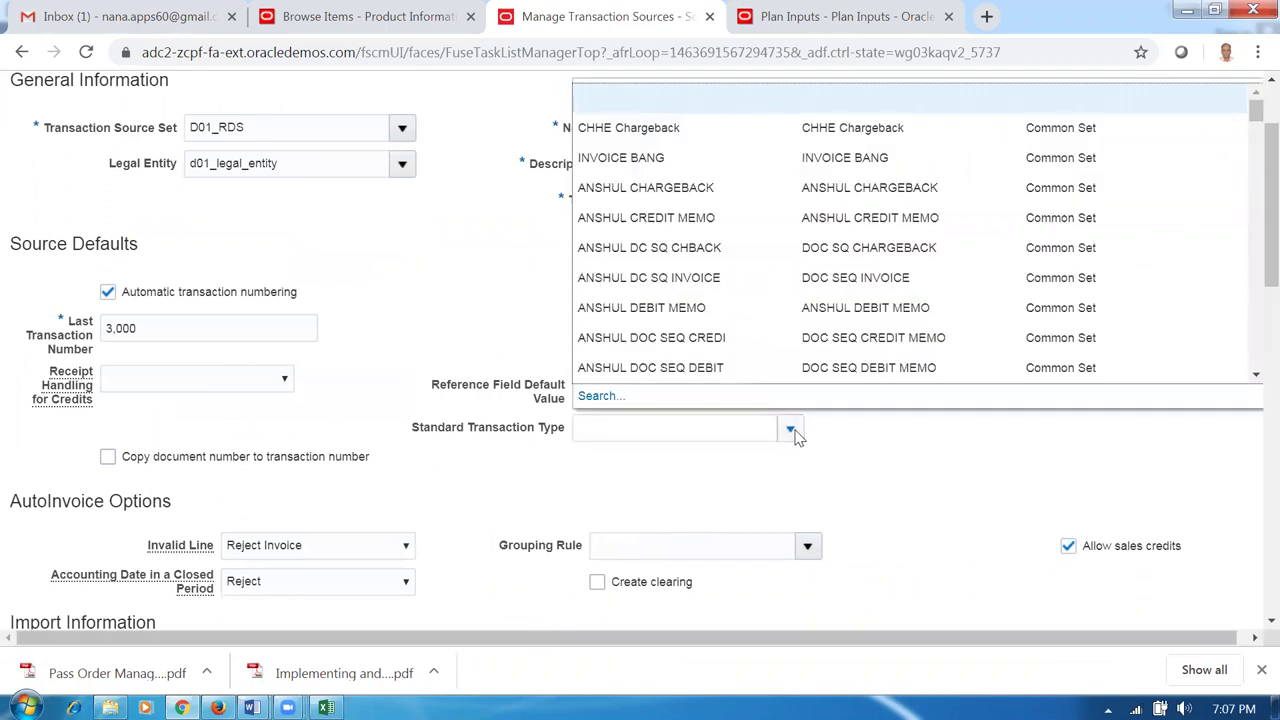
{"action": "left_click", "coordinate": [755, 480]}
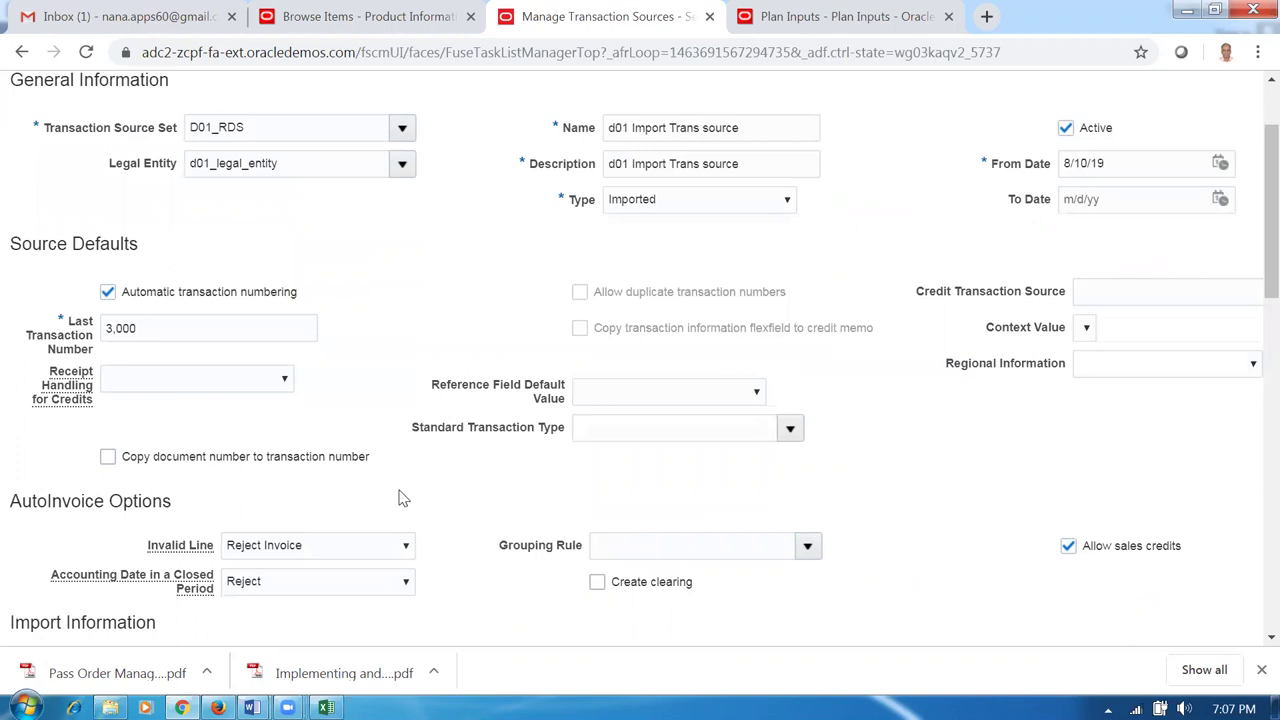
{"action": "scroll", "coordinate": [480, 372], "scroll_direction": "up", "scroll_amount": 1}
{"action": "scroll", "coordinate": [480, 372], "scroll_direction": "up", "scroll_amount": 2}
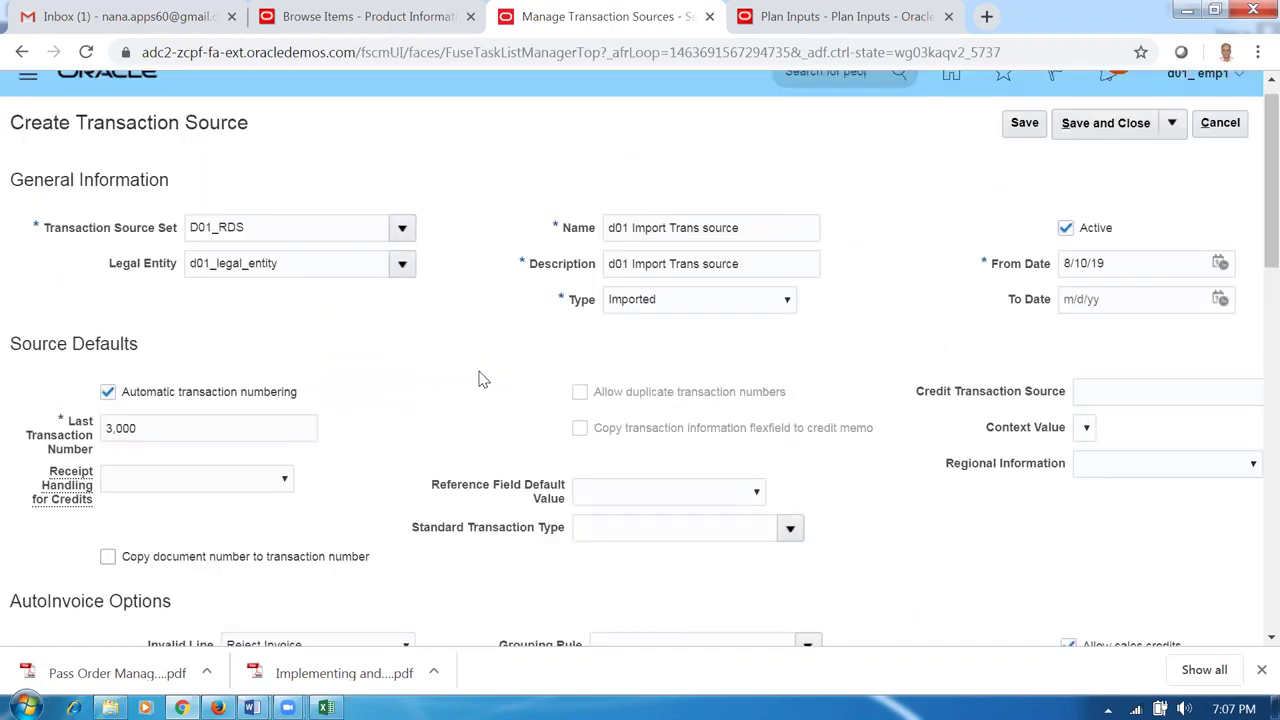
{"action": "scroll", "coordinate": [480, 378], "scroll_direction": "up", "scroll_amount": 1}
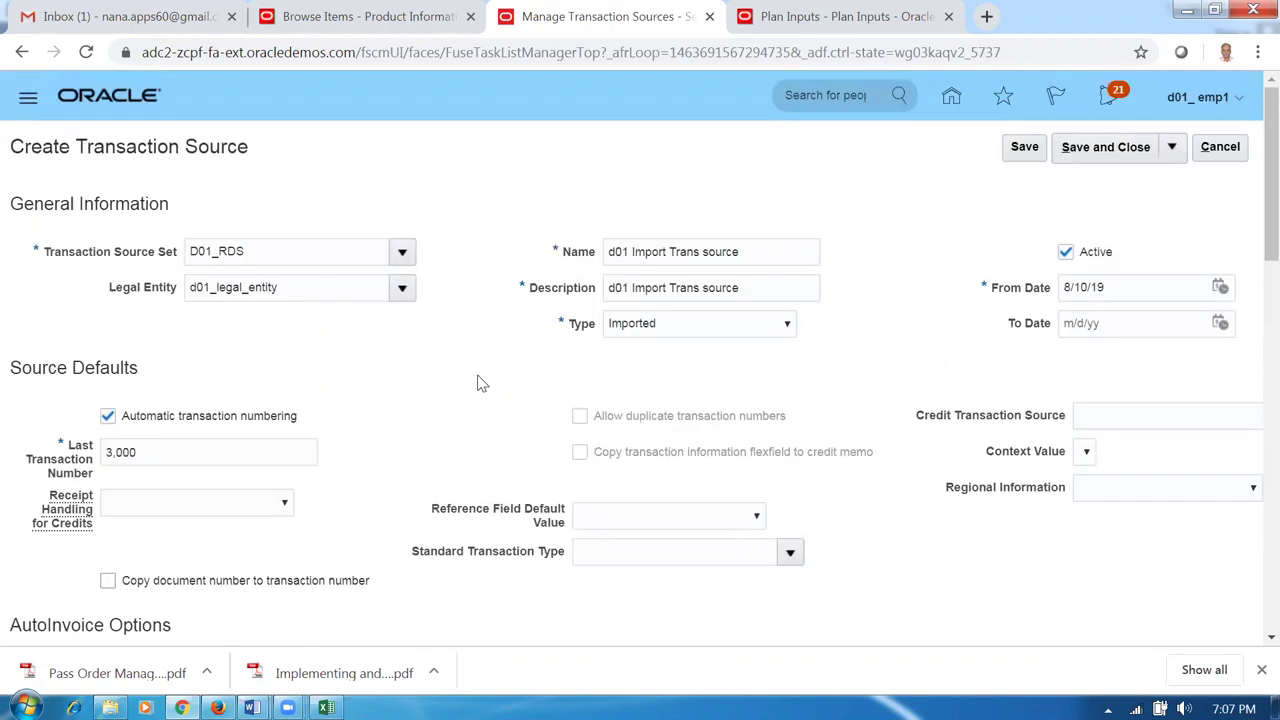
{"action": "left_click", "coordinate": [1012, 152]}
{"action": "left_click", "coordinate": [1095, 155]}
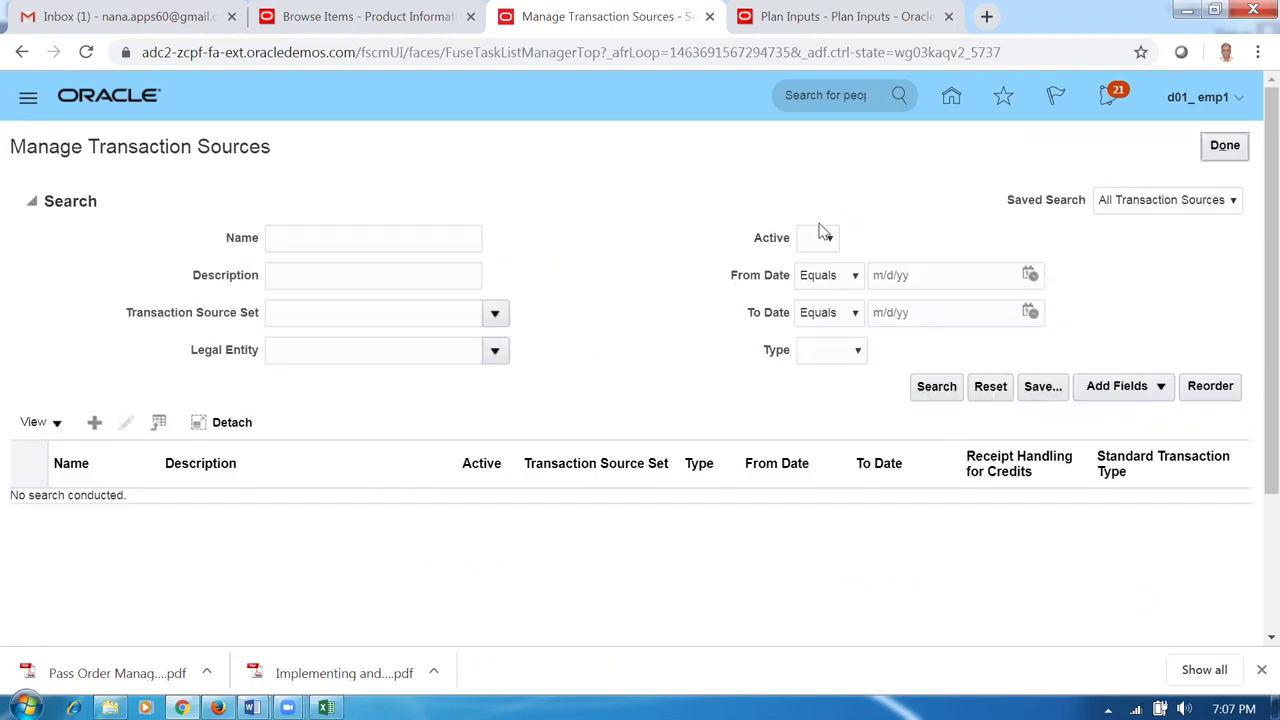
Search sources for 'd01' to confirm the new source, then copy the next worksheet task.
{"action": "left_click", "coordinate": [372, 240]}
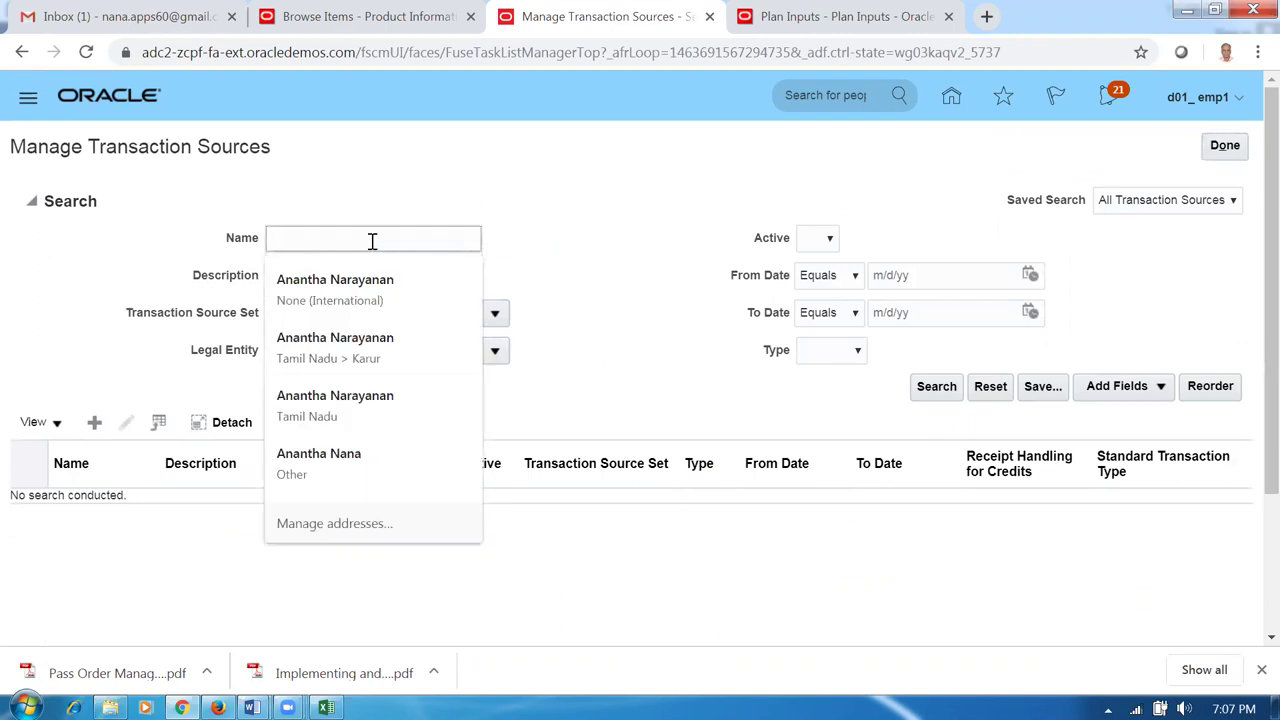
{"action": "type", "text": "d01"}
{"action": "left_click", "coordinate": [922, 392]}
{"action": "left_click", "coordinate": [416, 340]}
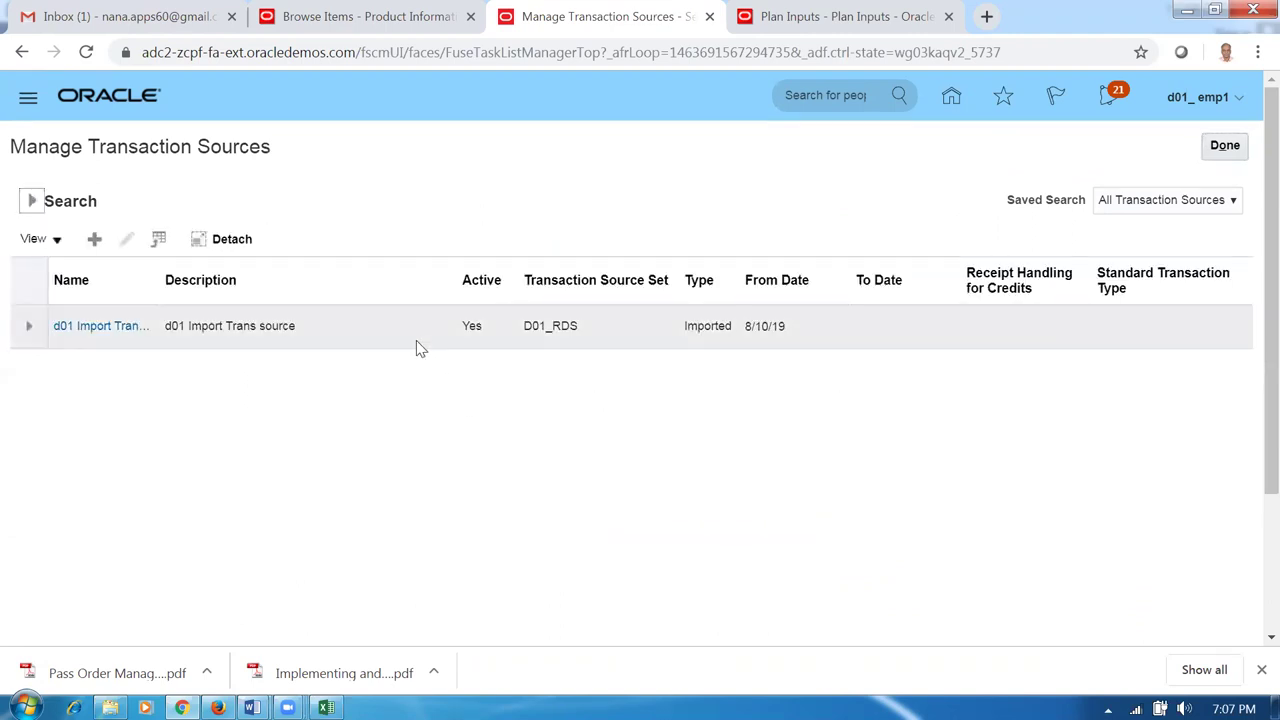
{"action": "key", "text": "alt+Tab"}
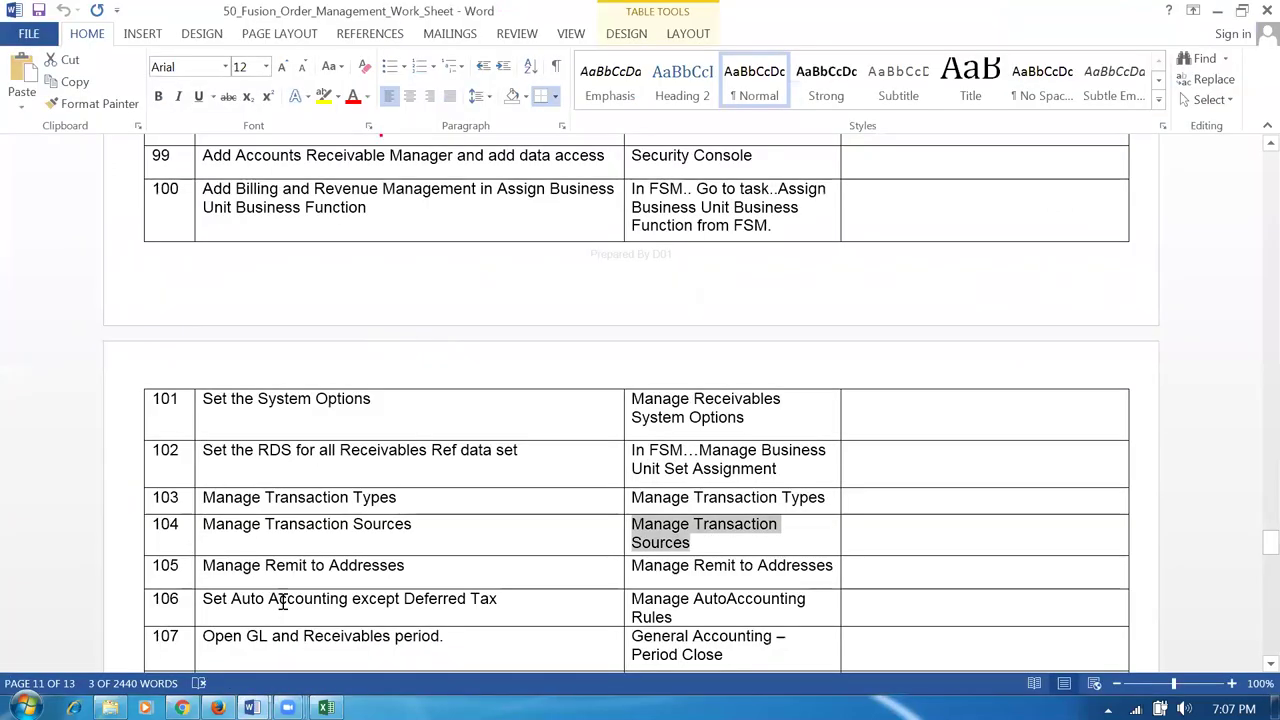
{"action": "key", "text": "Tab"}
{"action": "key", "text": "Tab"}
{"action": "key", "text": "Tab"}
{"action": "key", "text": "Tab"}
{"action": "key", "text": "ctrl+c"}
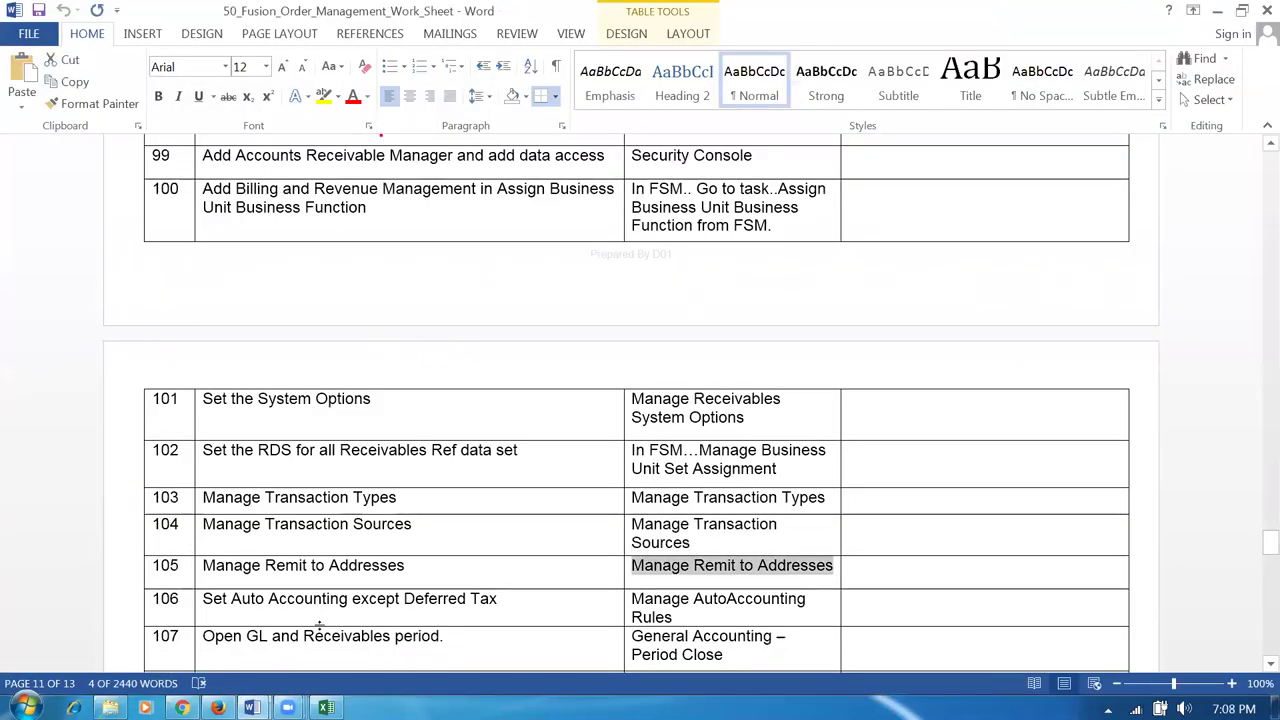
{"action": "key", "text": "alt+Tab"}
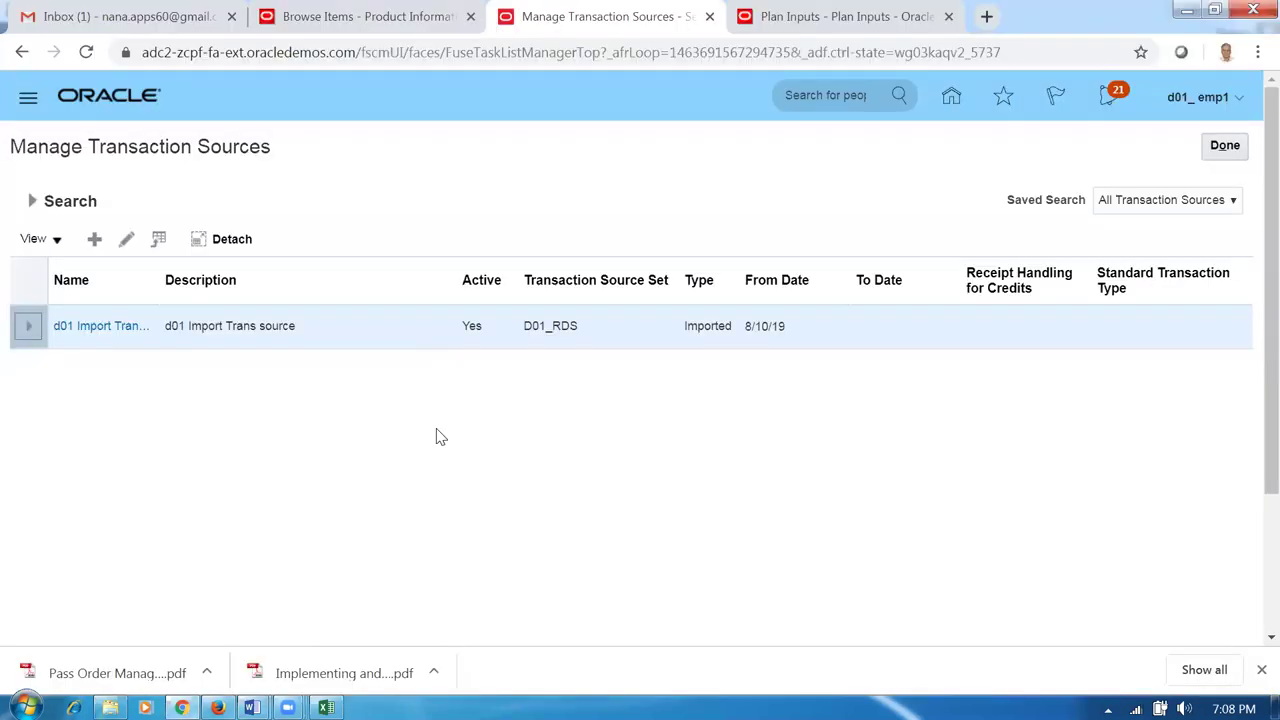
Search for and open the Manage Remit to Addresses task.
{"action": "left_click", "coordinate": [1225, 145]}
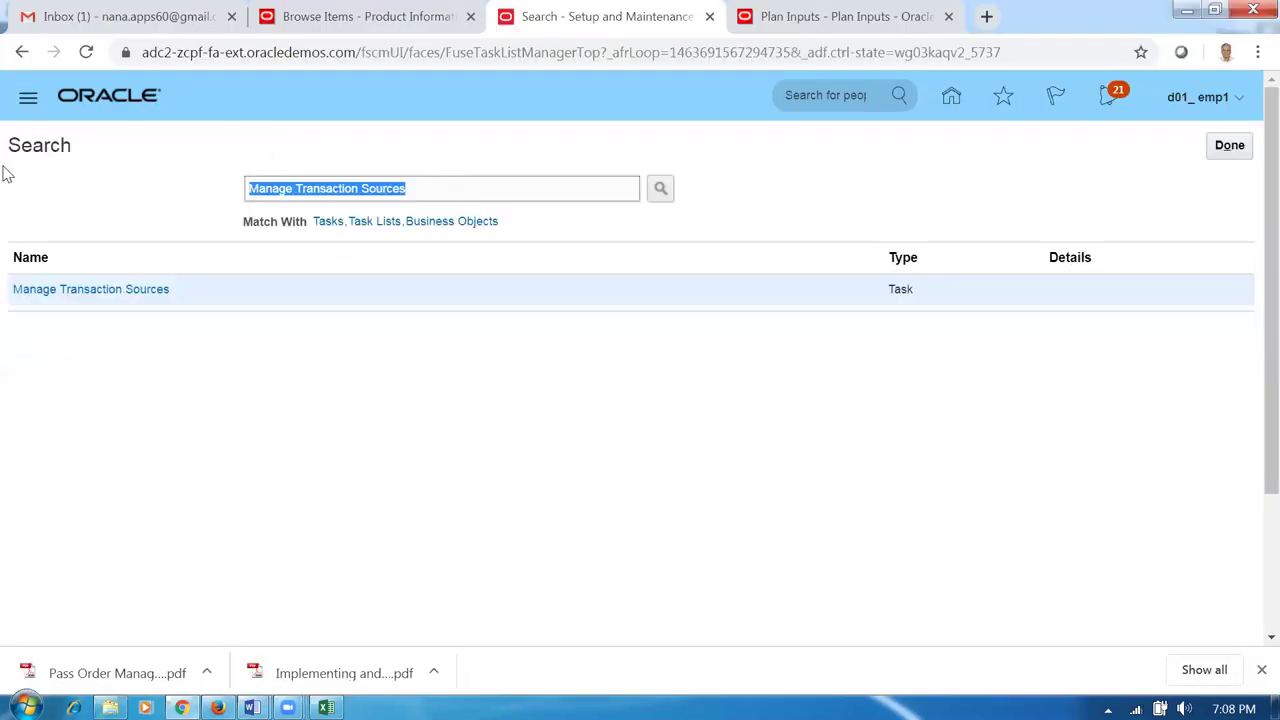
{"action": "key", "text": "ctrl+v"}
{"action": "key", "text": "Return"}
{"action": "left_click", "coordinate": [45, 292]}
{"action": "left_click", "coordinate": [123, 292]}
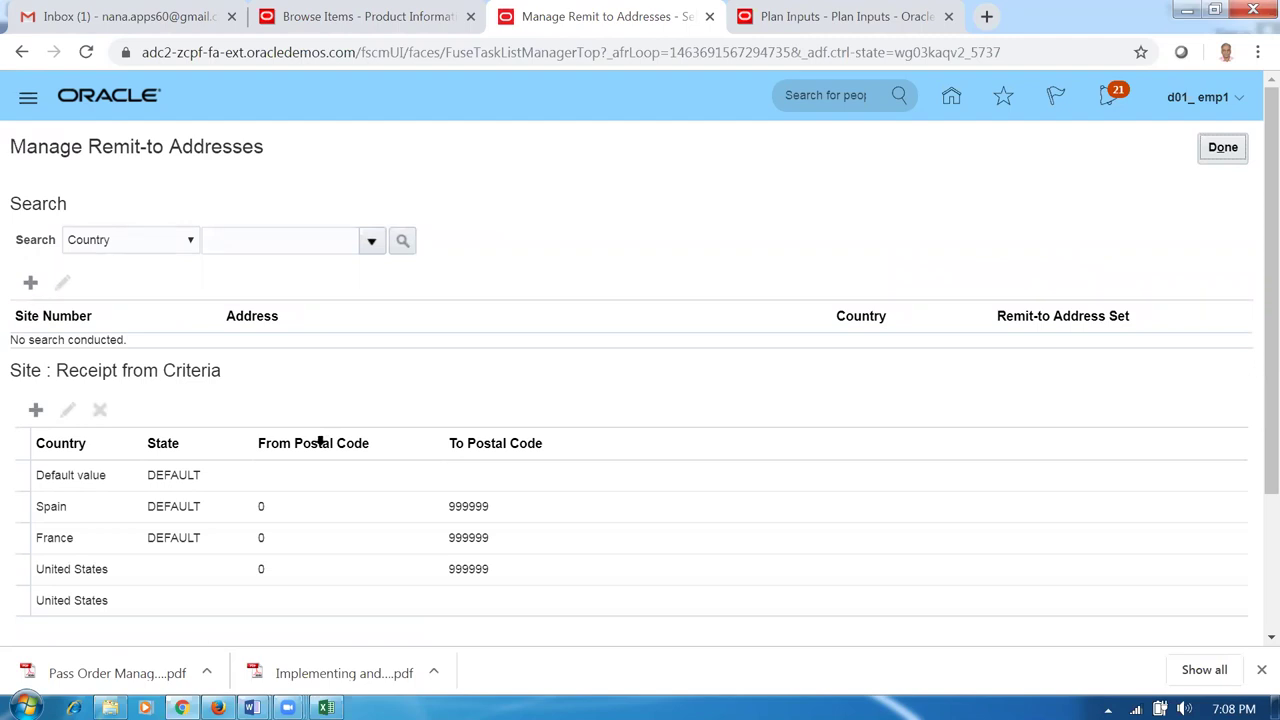
Review the Spain, France and United States receipt criteria rows, then close the task.
{"action": "left_click", "coordinate": [340, 576]}
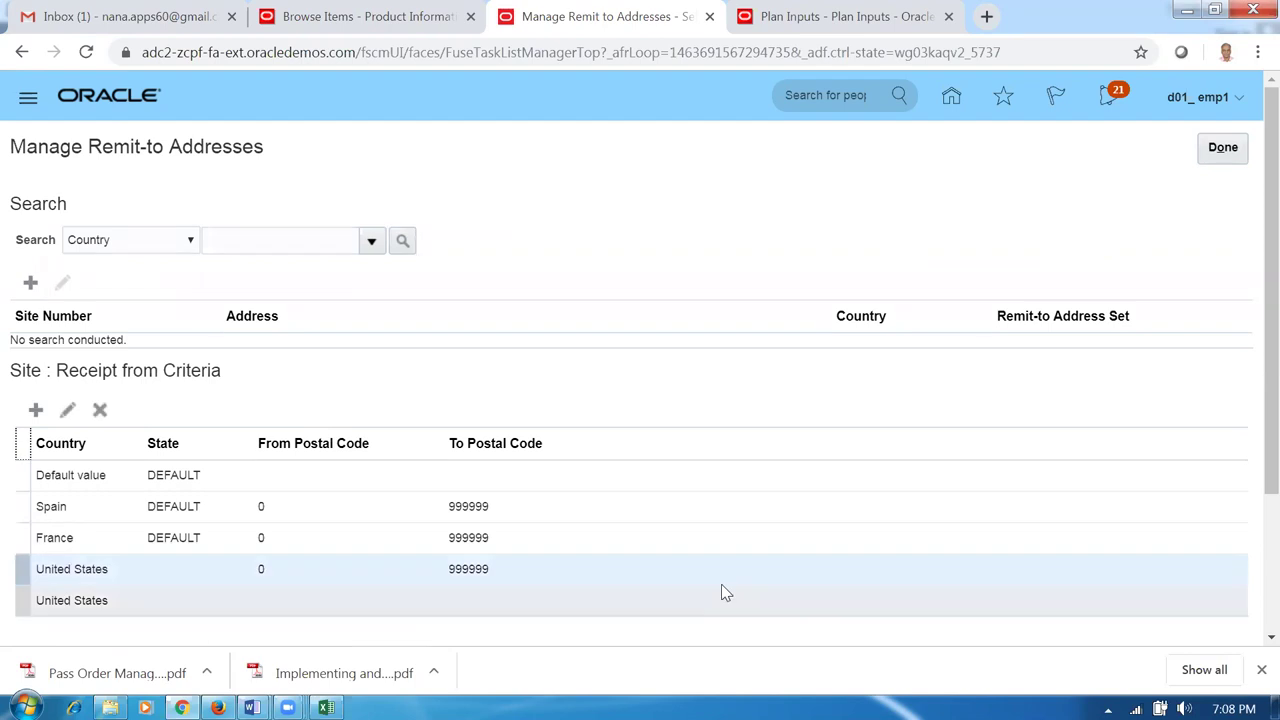
{"action": "scroll", "coordinate": [1250, 540], "scroll_direction": "down", "scroll_amount": 2}
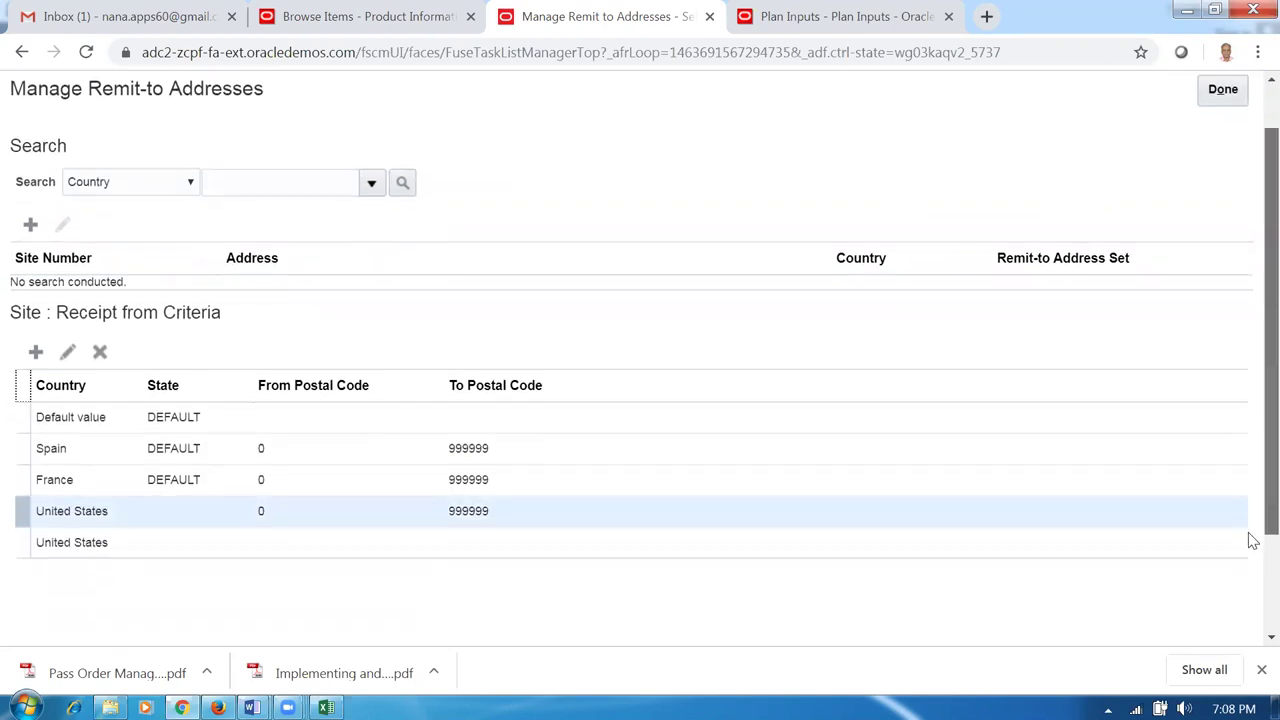
{"action": "scroll", "coordinate": [1253, 545], "scroll_direction": "down", "scroll_amount": 1}
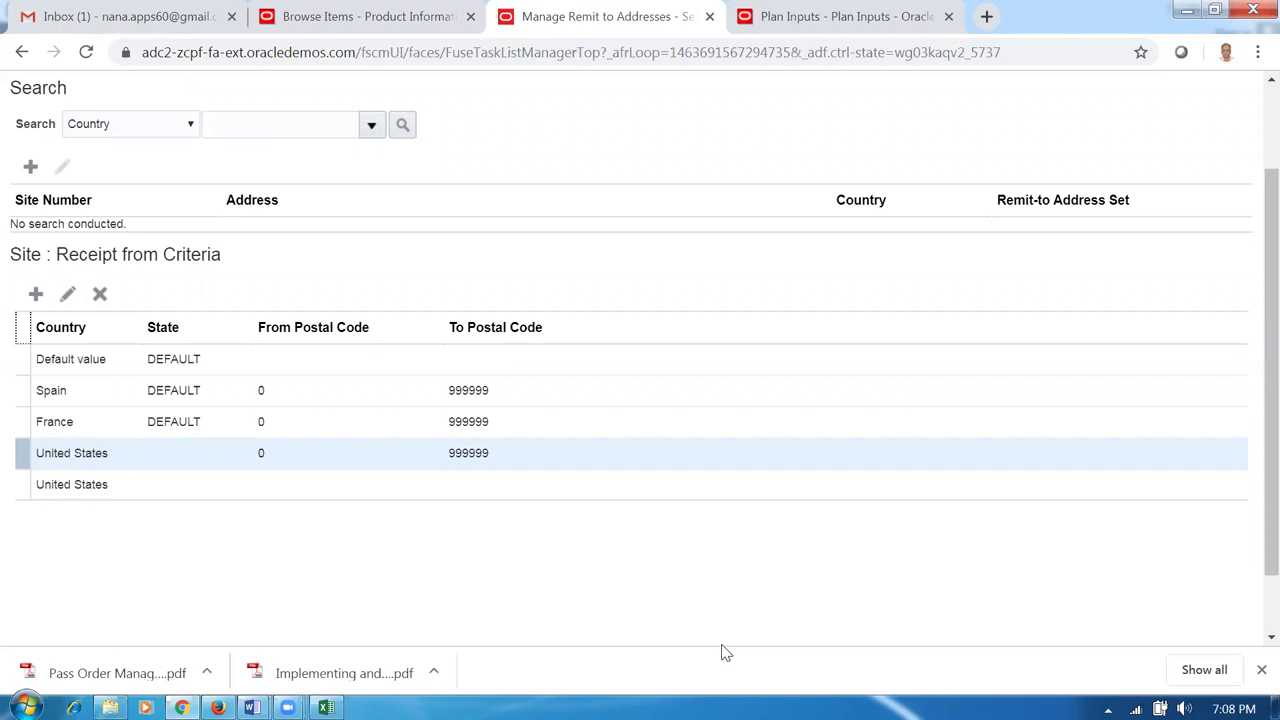
{"action": "left_click", "coordinate": [165, 490]}
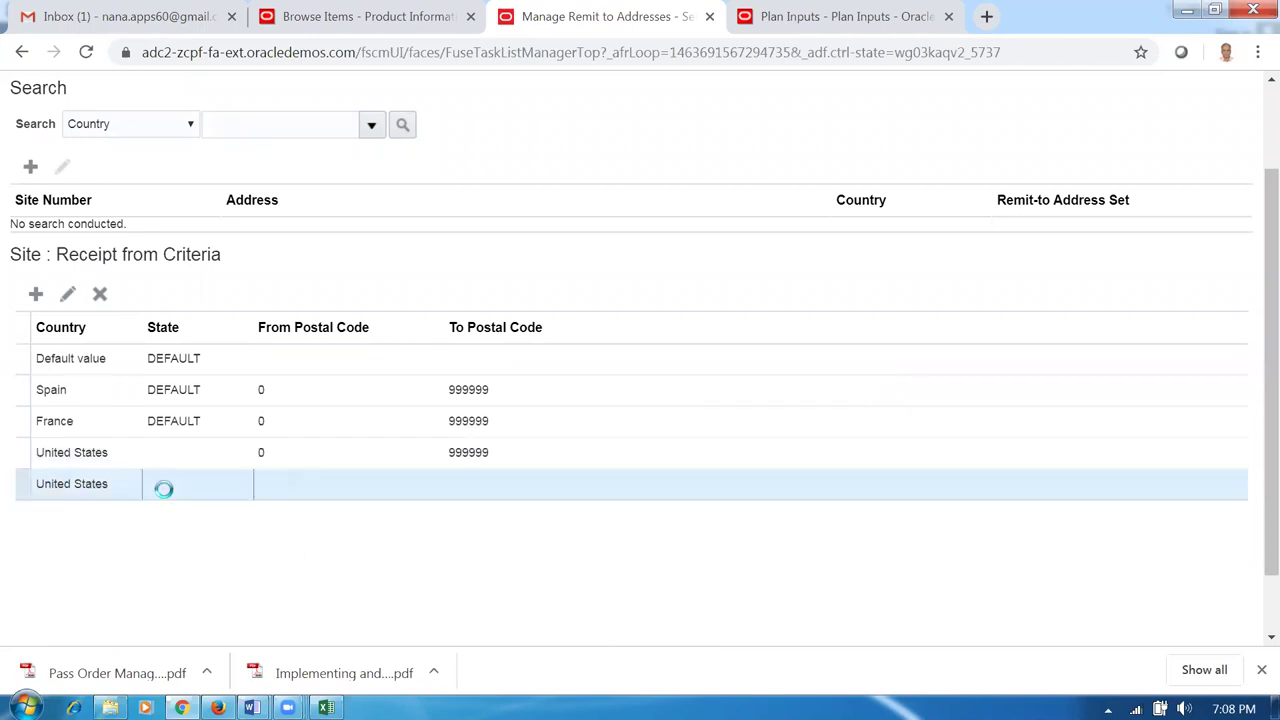
{"action": "left_click", "coordinate": [174, 457]}
{"action": "left_click", "coordinate": [178, 492]}
{"action": "left_click", "coordinate": [184, 466]}
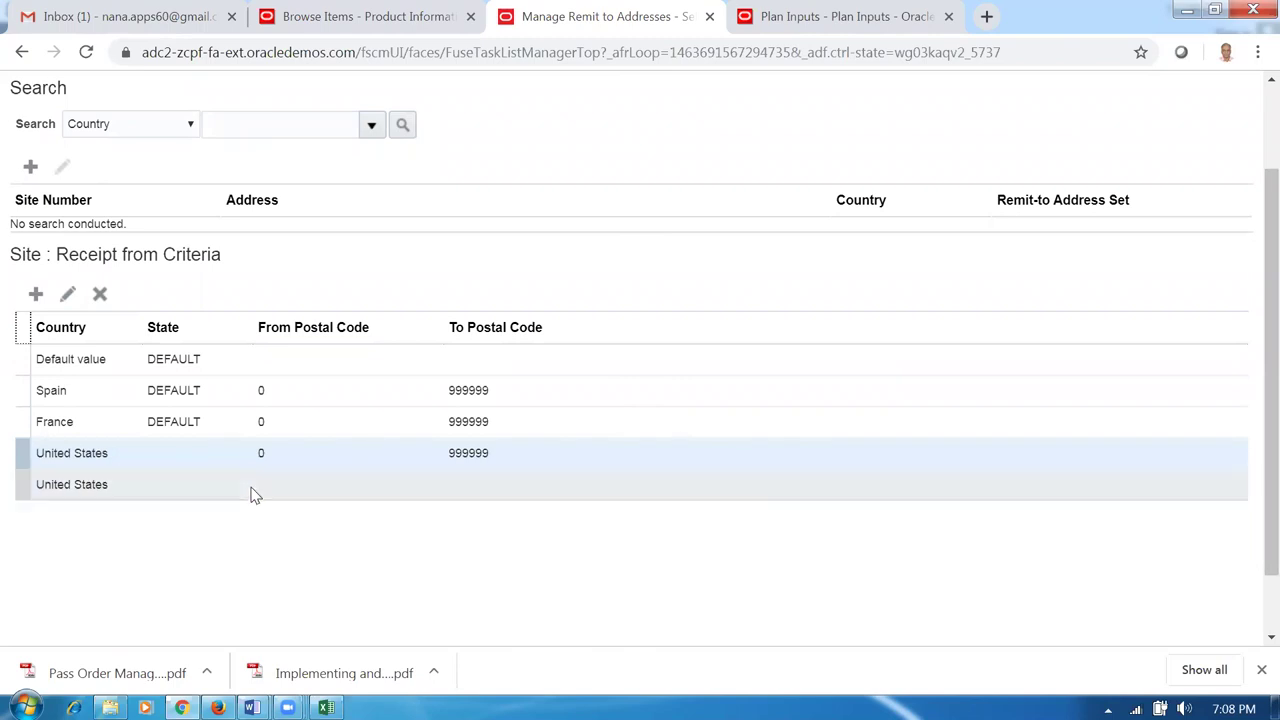
{"action": "left_click_drag", "start_coordinate": [1258, 271], "coordinate": [1252, 218]}
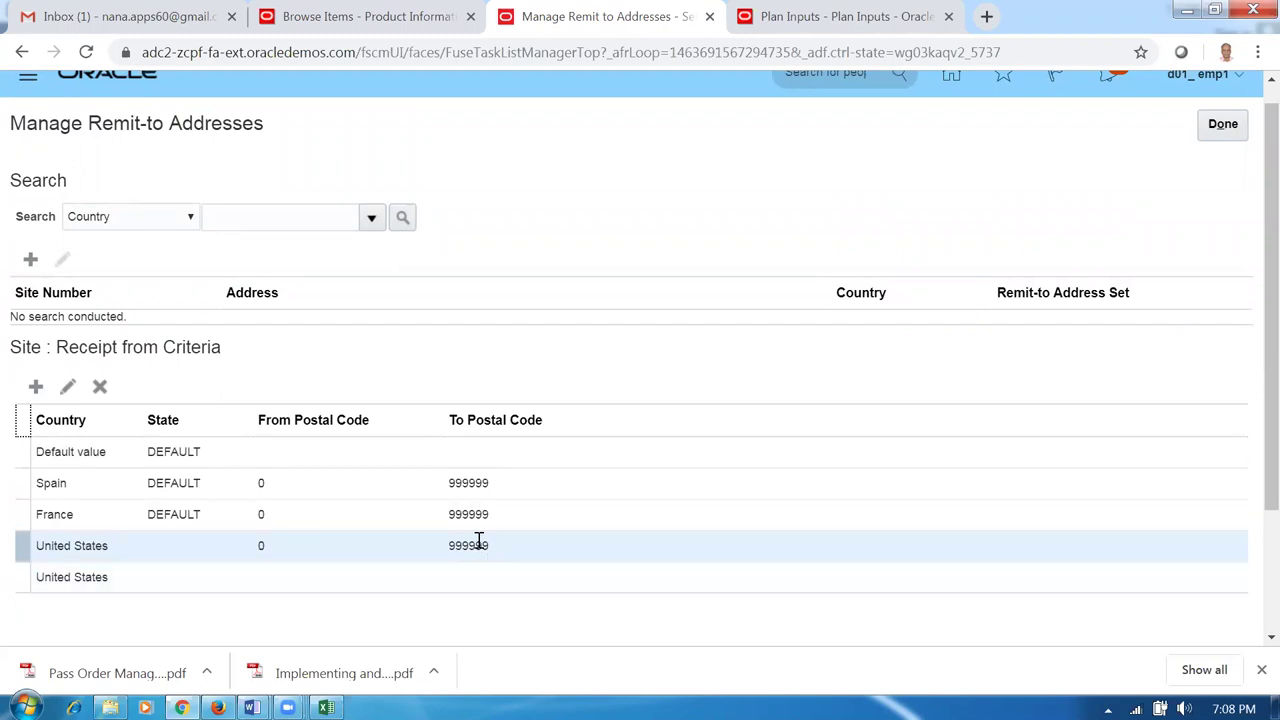
{"action": "left_click", "coordinate": [1208, 136]}
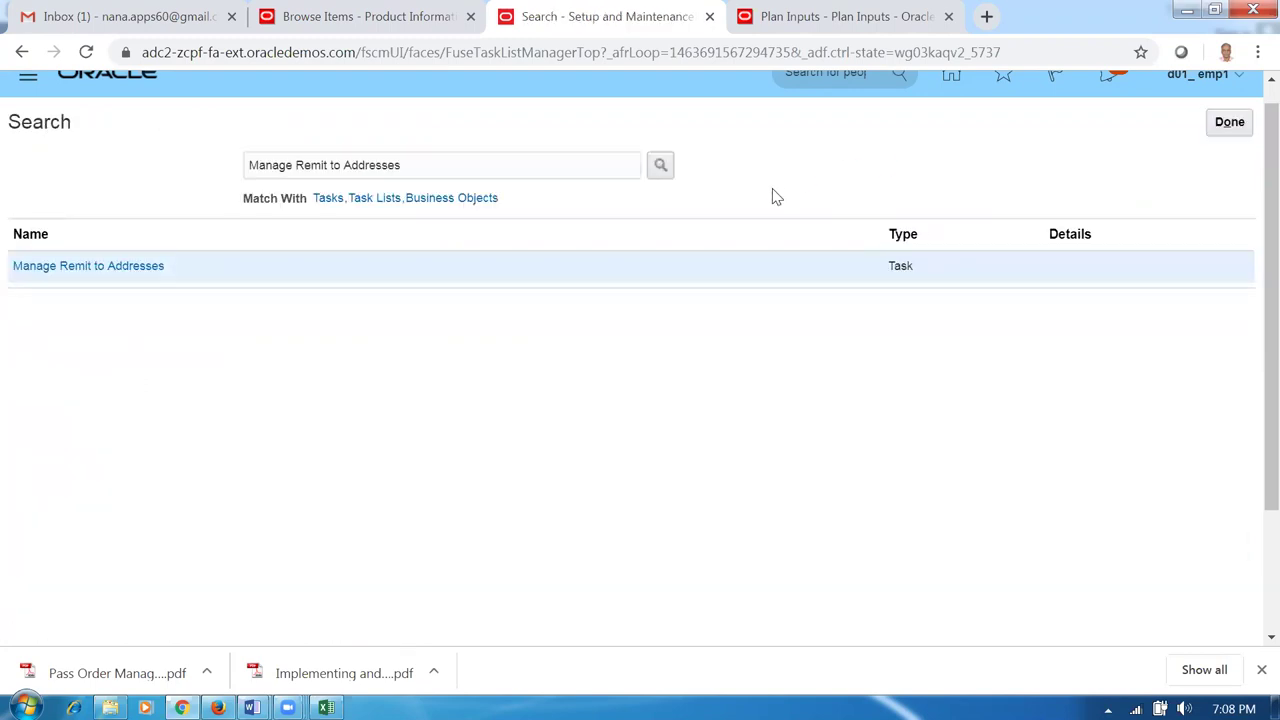
Copy the next worksheet task, Manage AutoAccounting Rules.
{"action": "key", "text": "alt+Tab"}
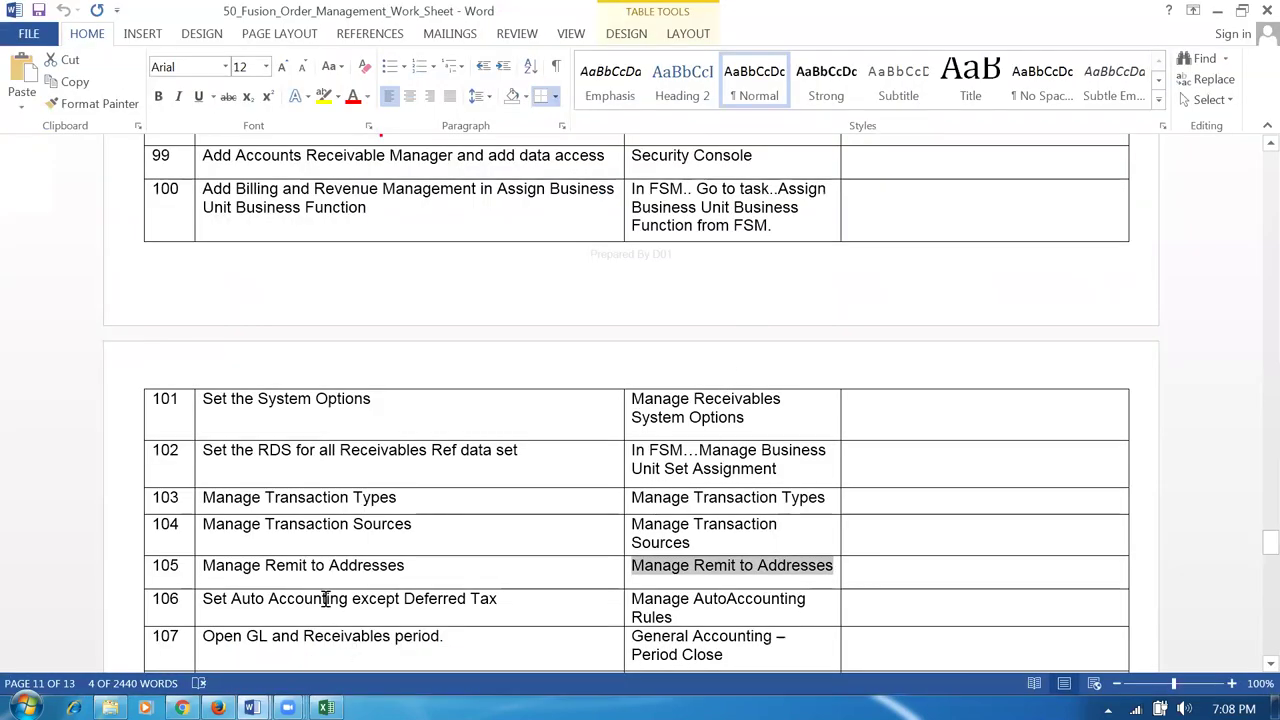
{"action": "left_click", "coordinate": [355, 643]}
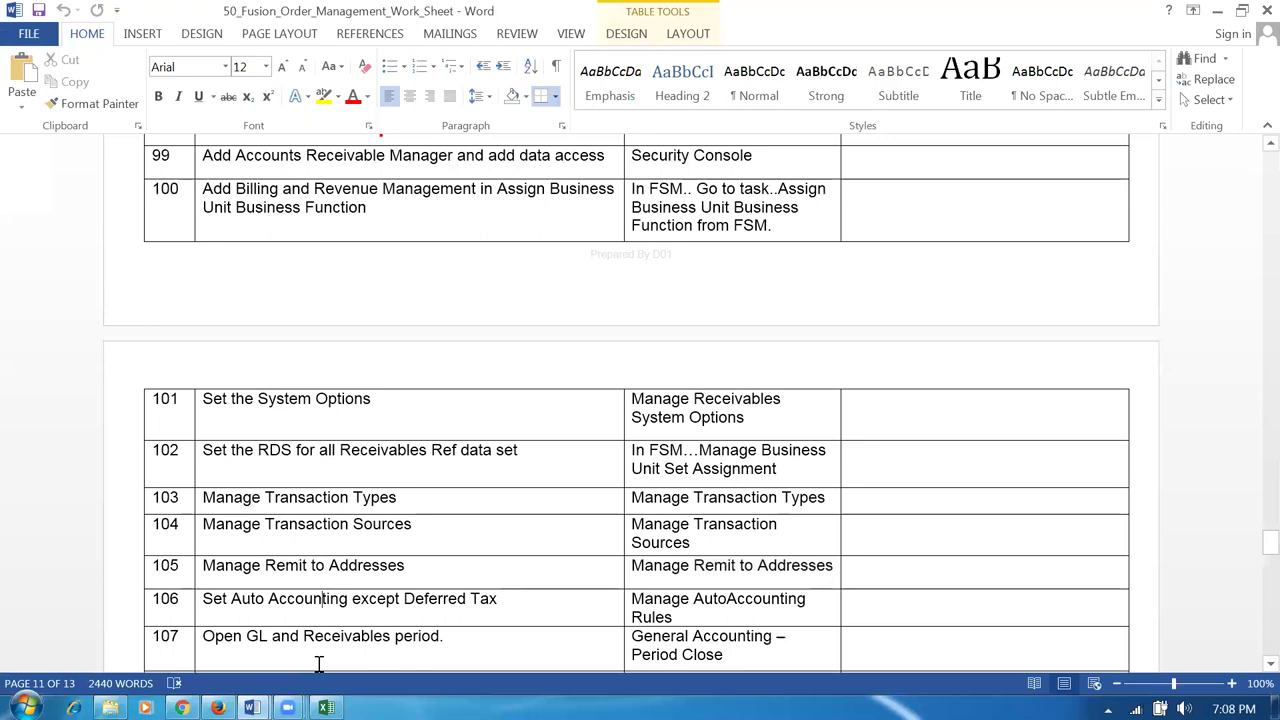
{"action": "key", "text": "Tab"}
{"action": "key", "text": "ctrl+c"}
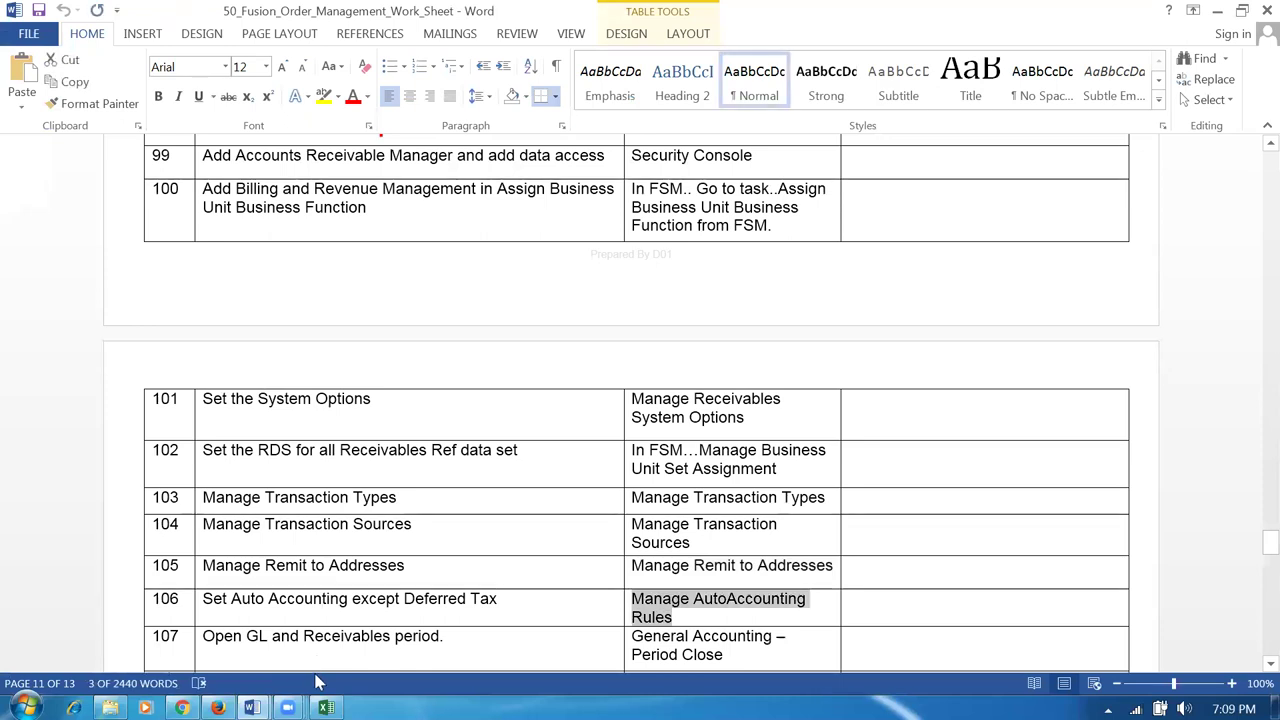
{"action": "key", "text": "alt+Tab"}
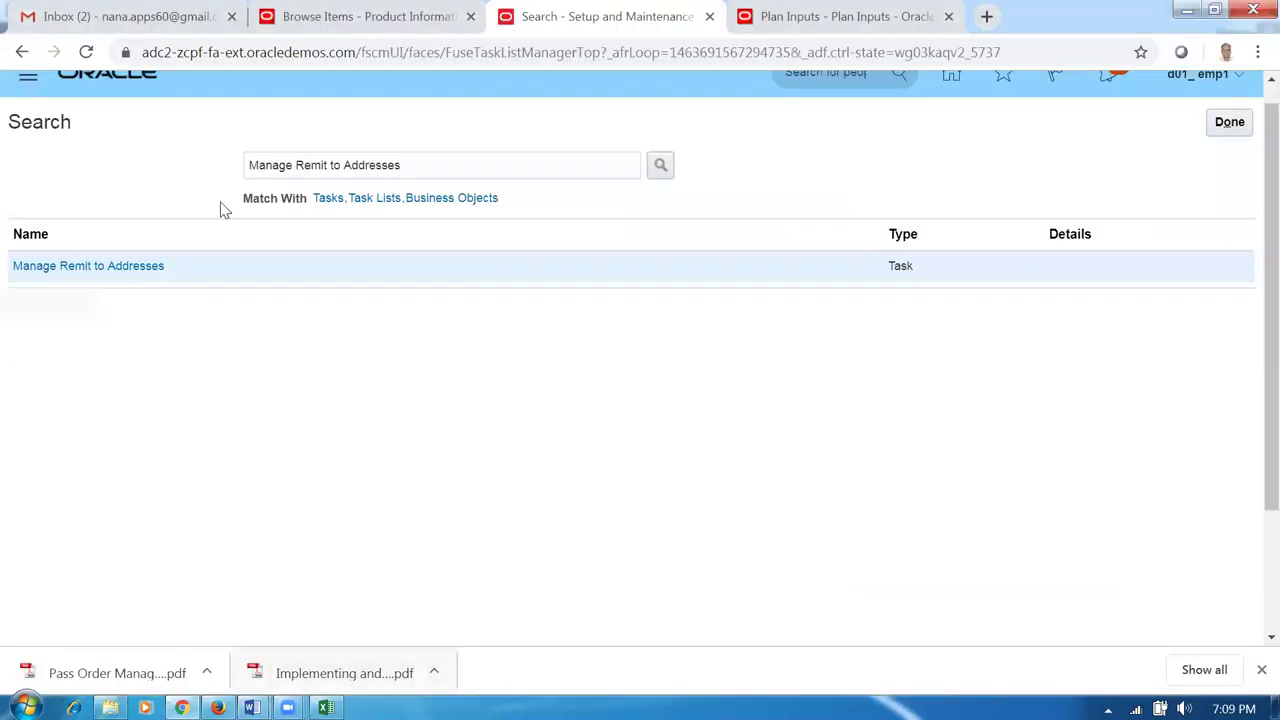
Search for Manage AutoAccounting Rules and open that task.
{"action": "left_click_drag", "start_coordinate": [403, 166], "coordinate": [40, 163]}
{"action": "key", "text": "ctrl+v"}
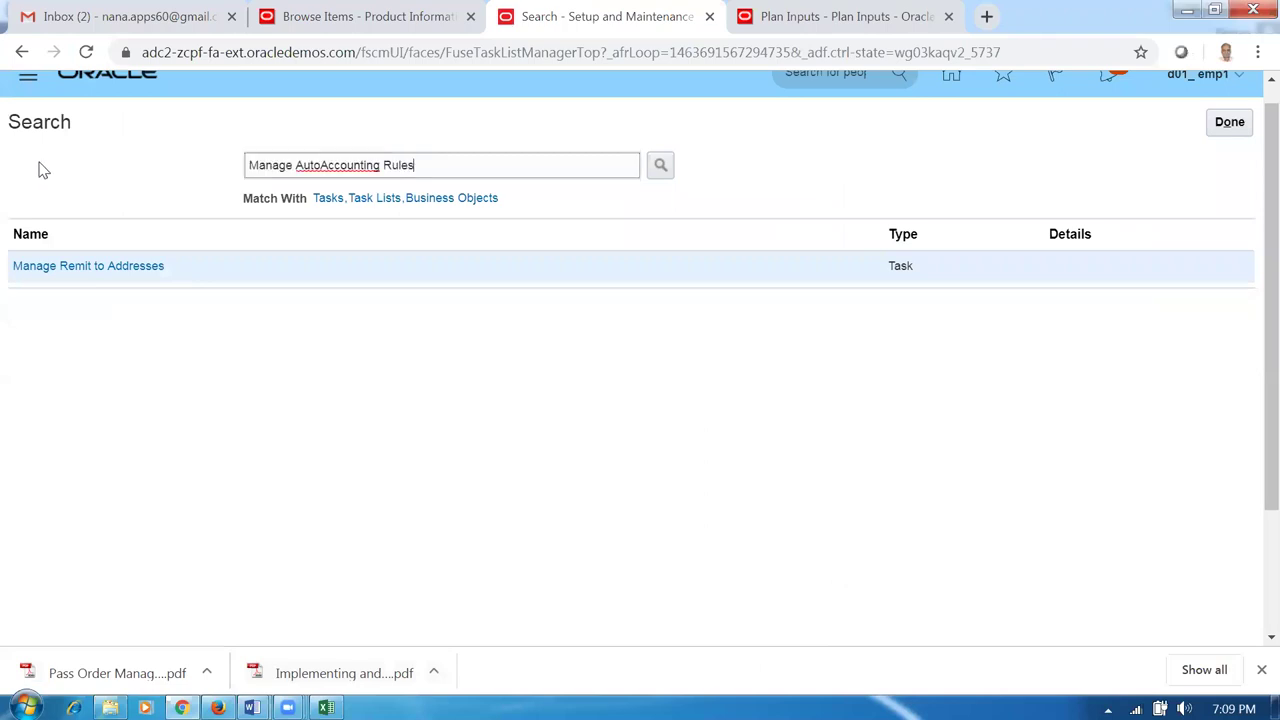
{"action": "key", "text": "Return"}
{"action": "left_click", "coordinate": [95, 268]}
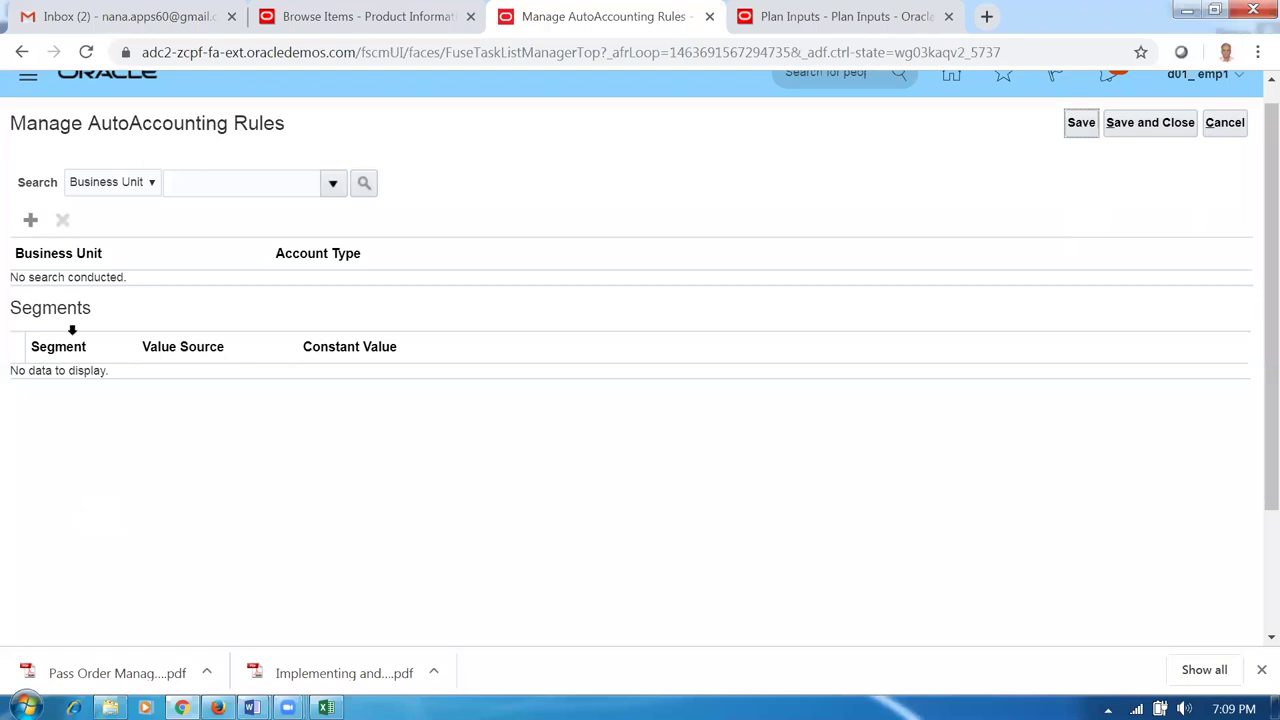
Start an AutoInvoice Clearing AutoAccounting rule for d01_business_unit.
{"action": "left_click", "coordinate": [30, 220]}
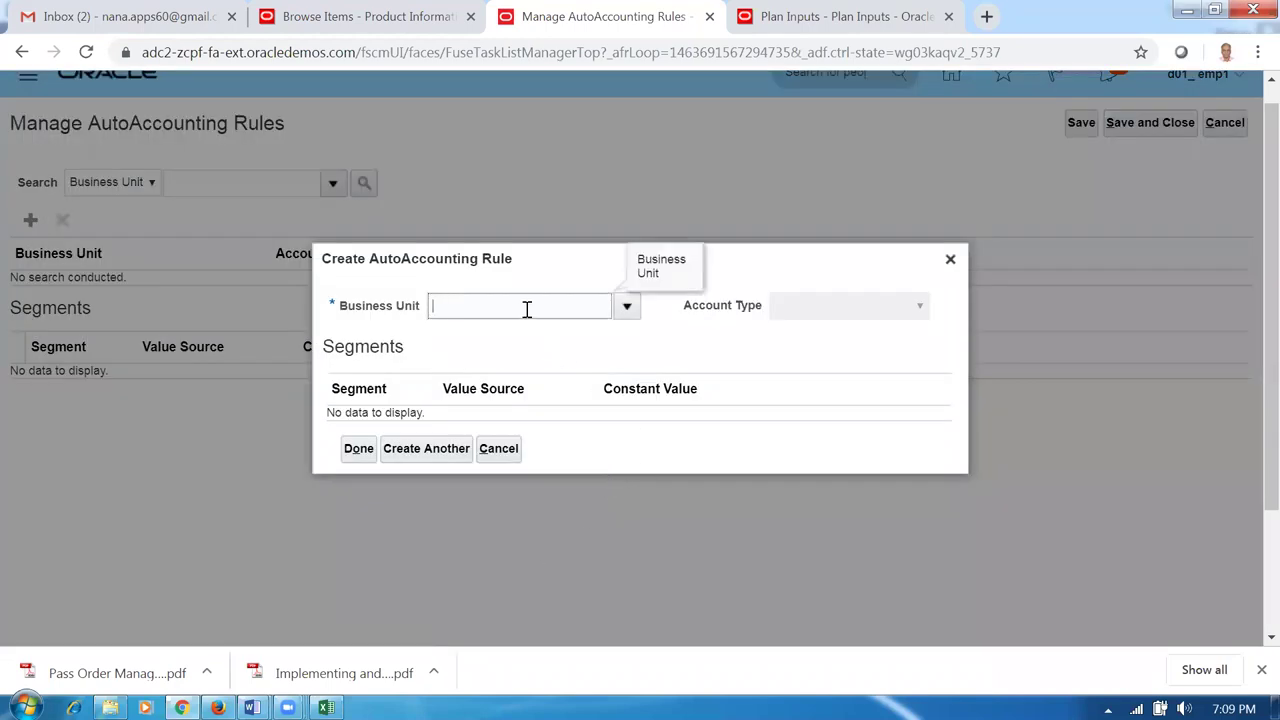
{"action": "left_click", "coordinate": [511, 309]}
{"action": "type", "text": "d01"}
{"action": "key", "text": "Tab"}
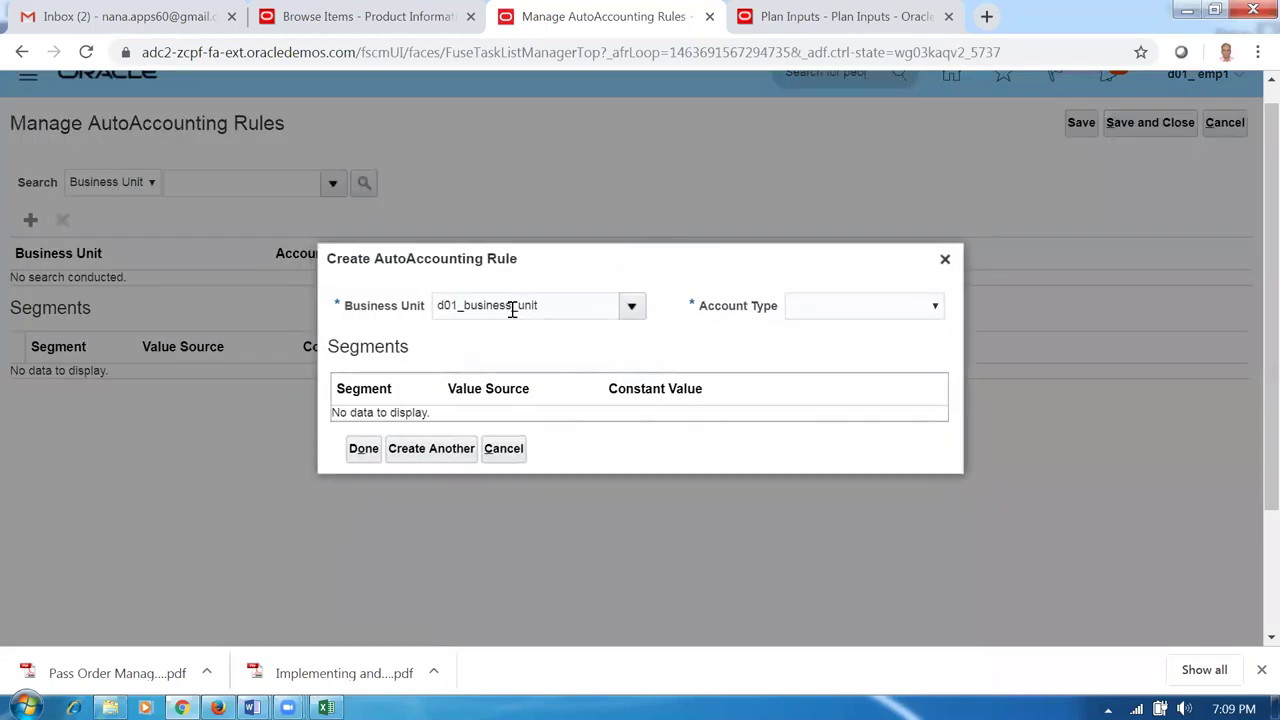
{"action": "left_click", "coordinate": [864, 312]}
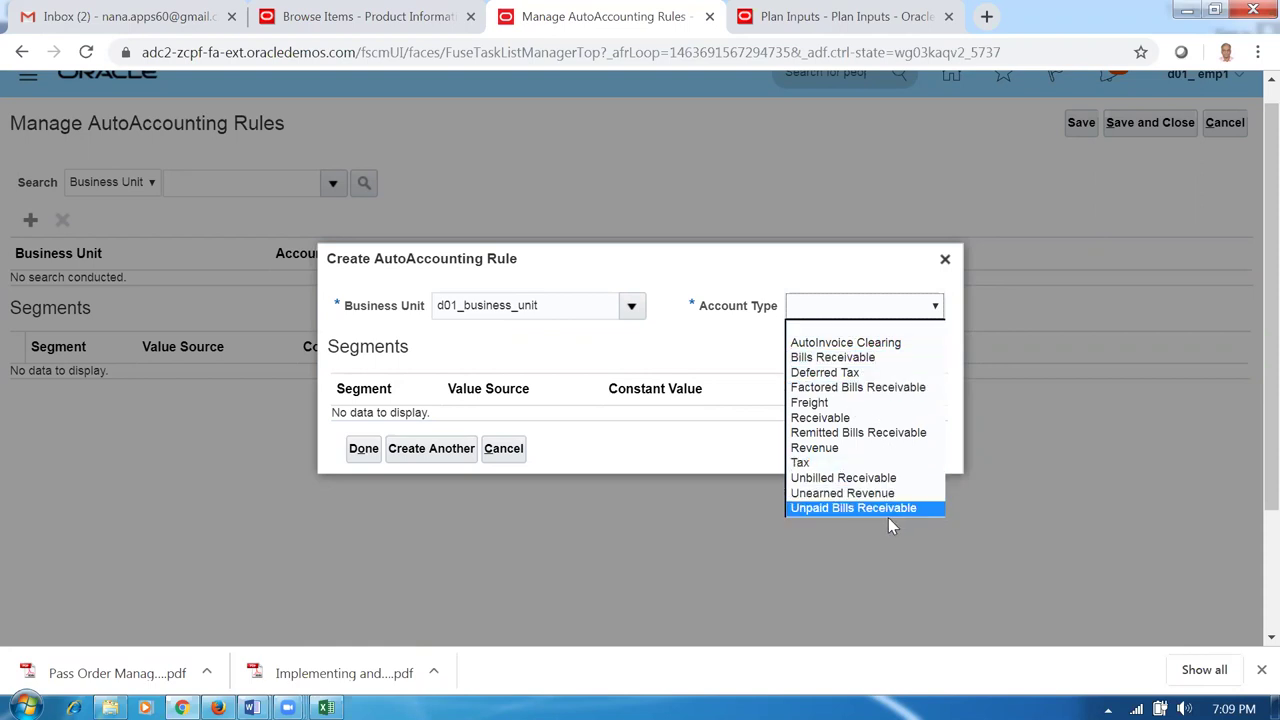
{"action": "left_click", "coordinate": [845, 343]}
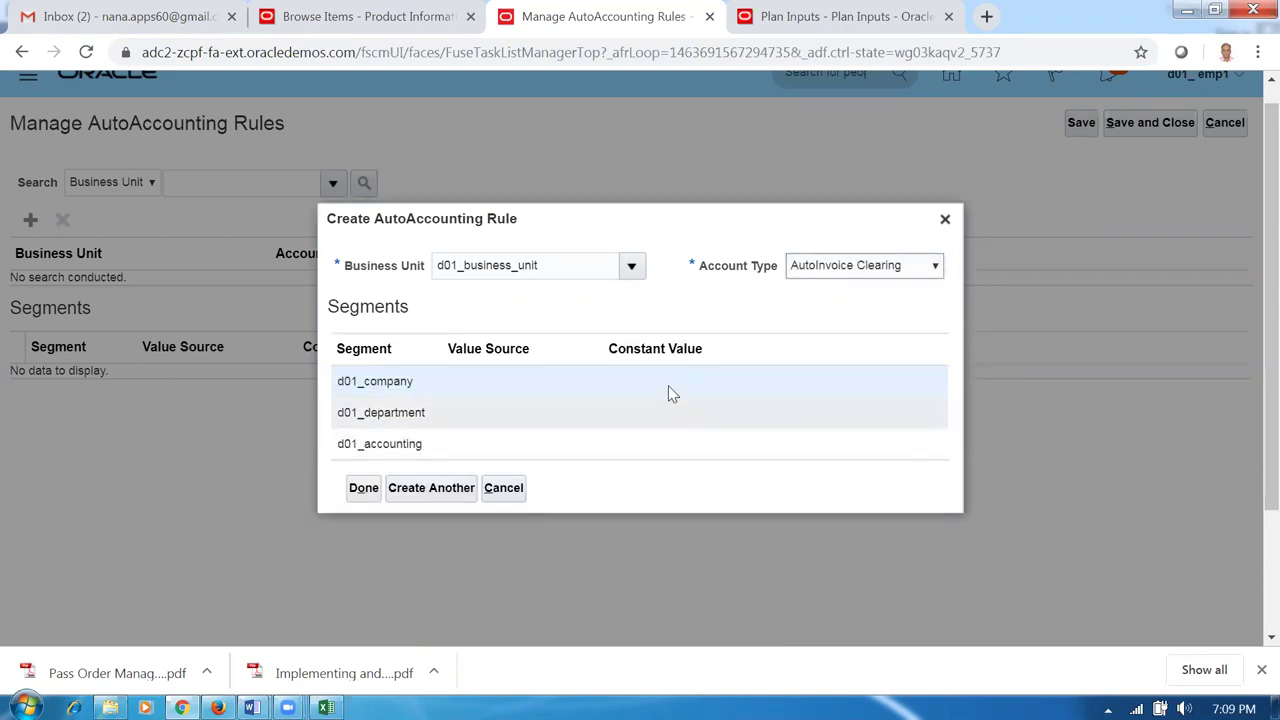
Give company, department and accounting constants 10, 100, 1000, then save and start another rule.
{"action": "left_click", "coordinate": [665, 384]}
{"action": "type", "text": "10"}
{"action": "left_click", "coordinate": [655, 421]}
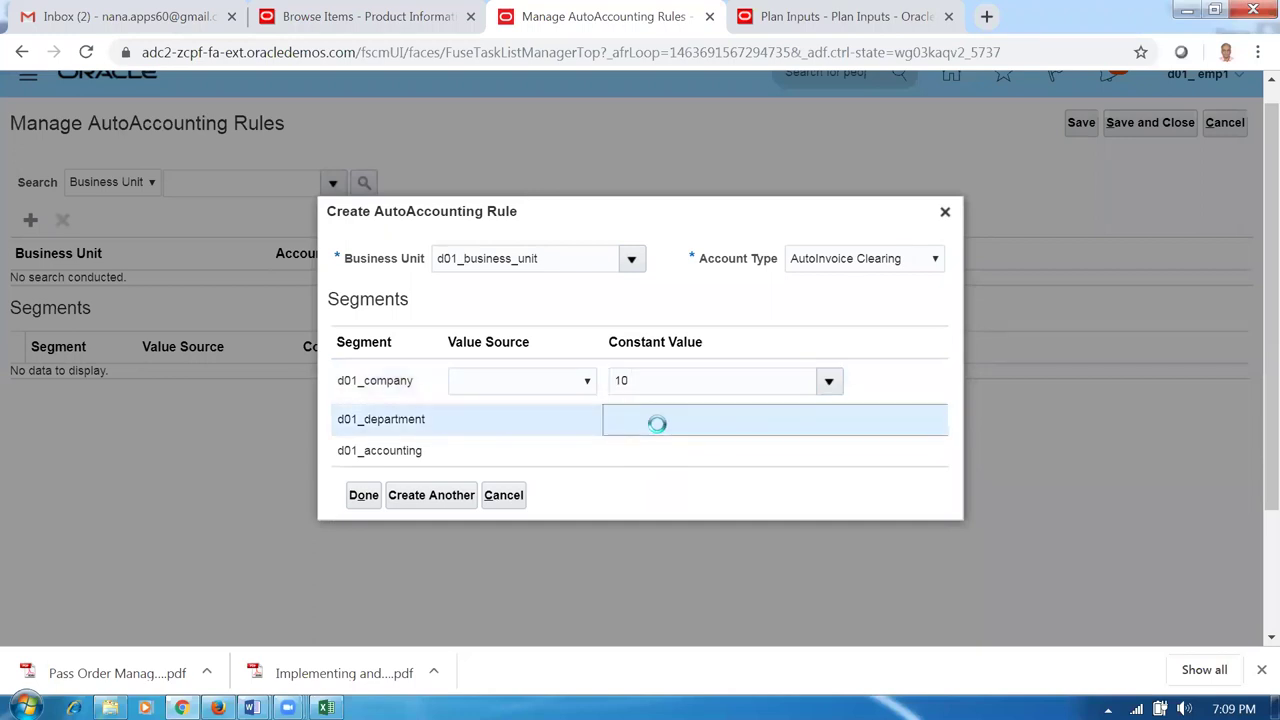
{"action": "type", "text": "100"}
{"action": "left_click", "coordinate": [665, 450]}
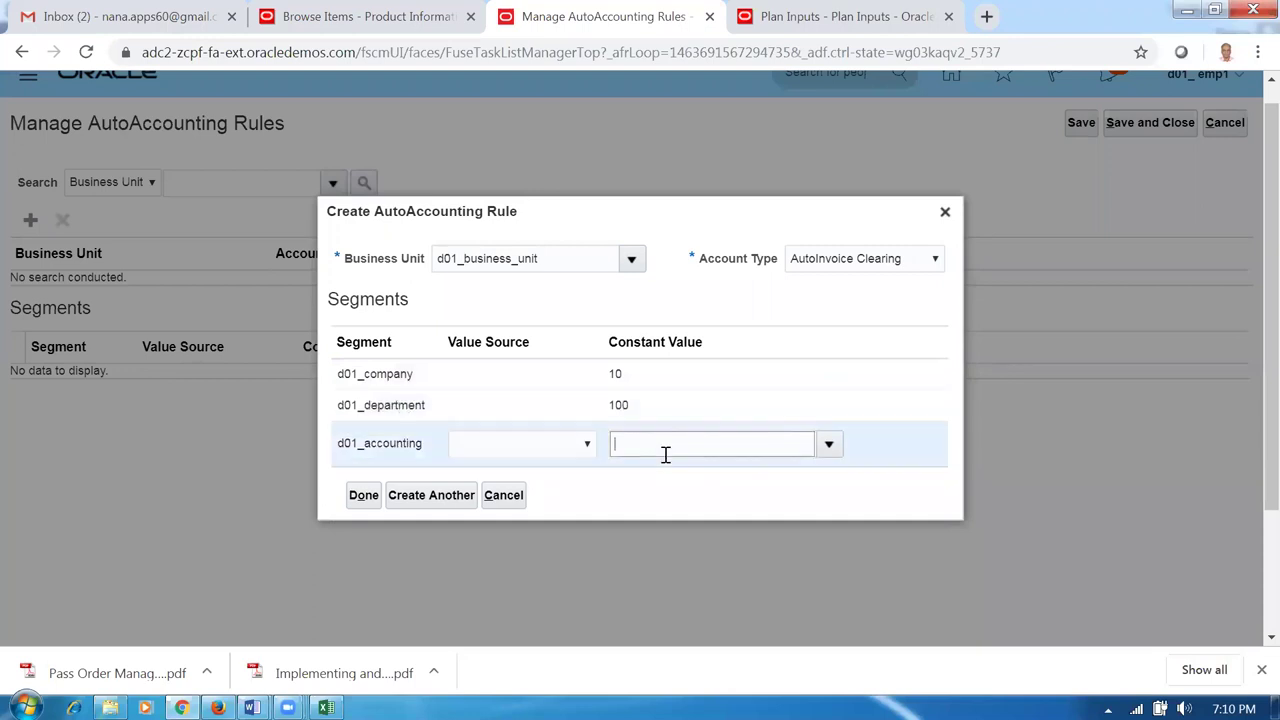
{"action": "type", "text": "1000"}
{"action": "left_click", "coordinate": [815, 305]}
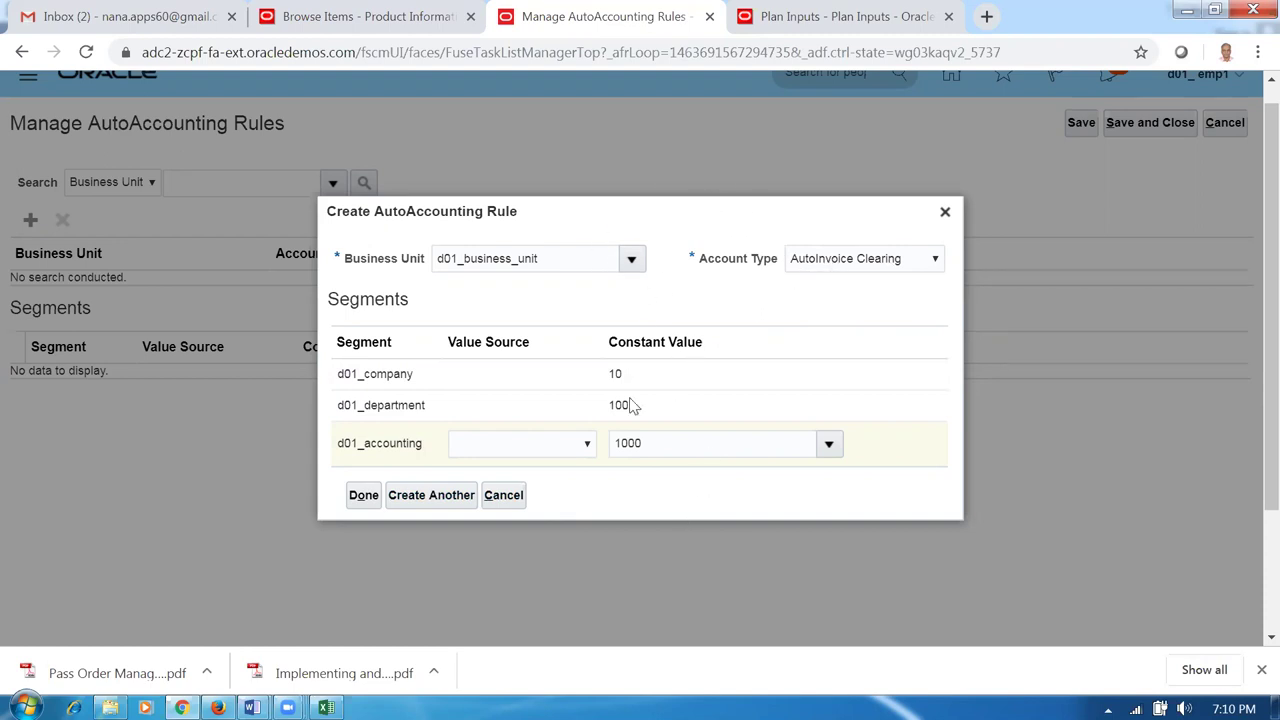
{"action": "left_click", "coordinate": [438, 497]}
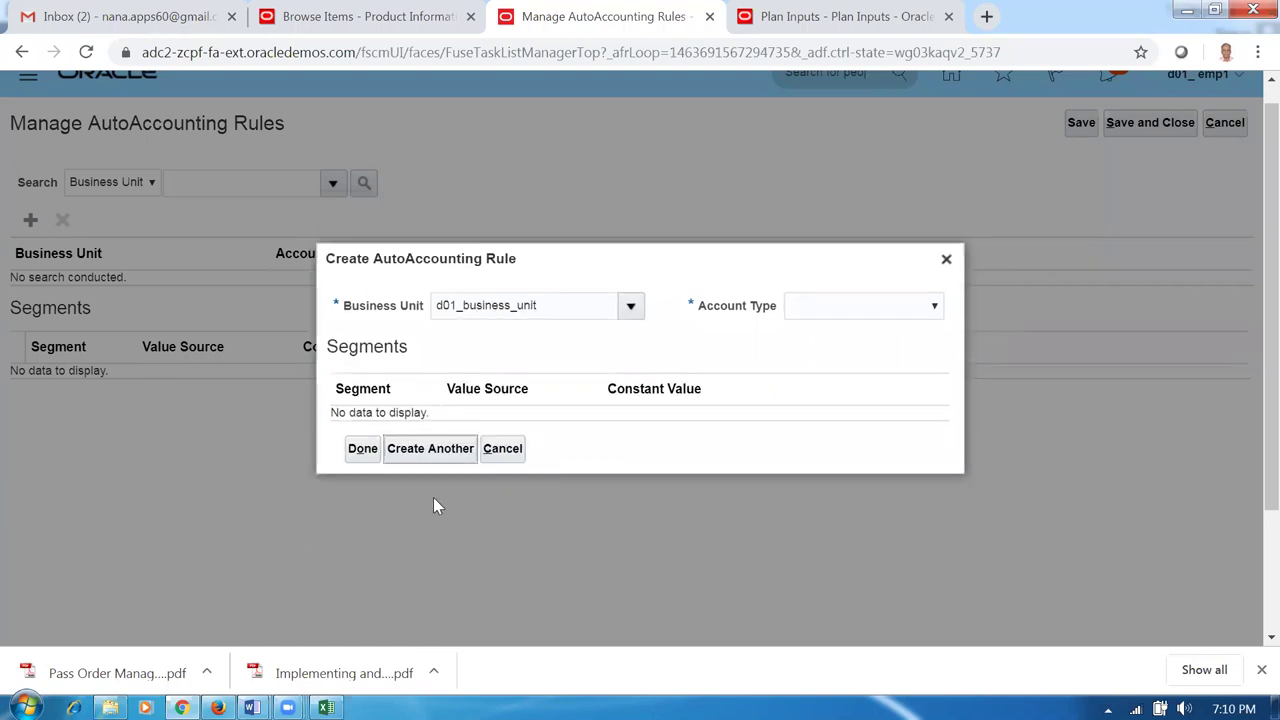
Add a Bills Receivable rule with constants 10, 100, 1000.
{"action": "left_click", "coordinate": [846, 308]}
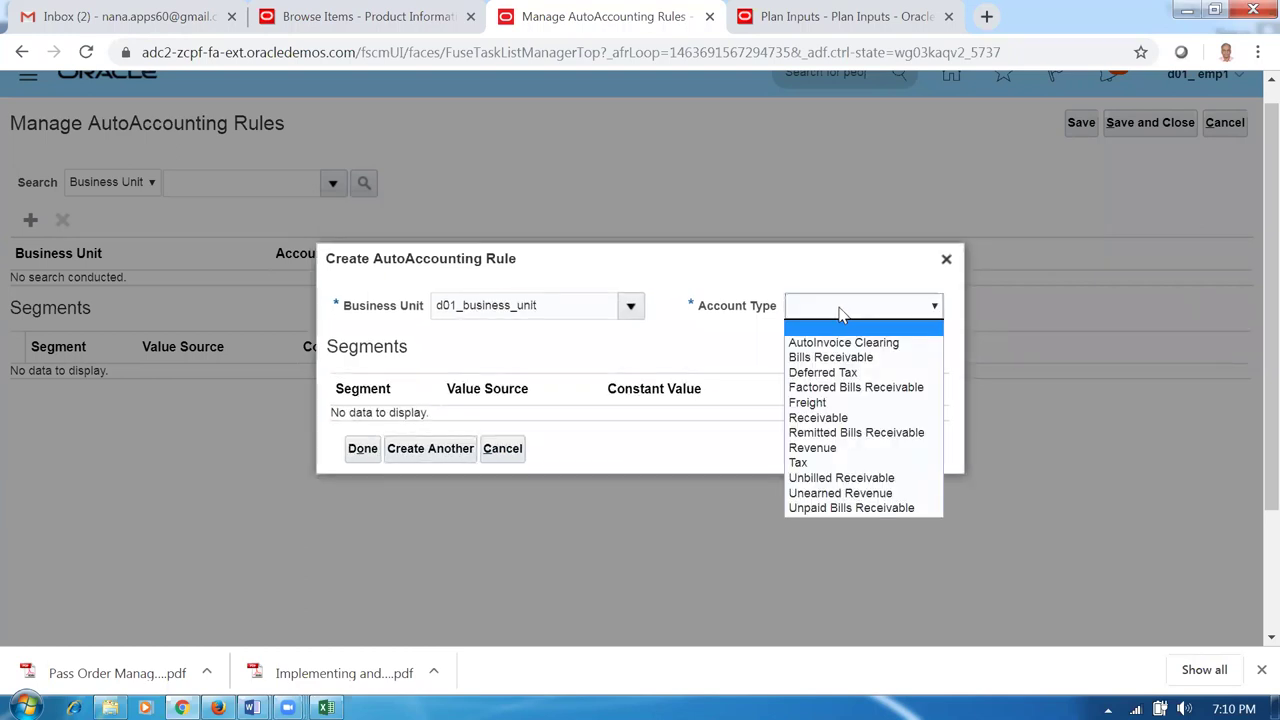
{"action": "left_click", "coordinate": [818, 357]}
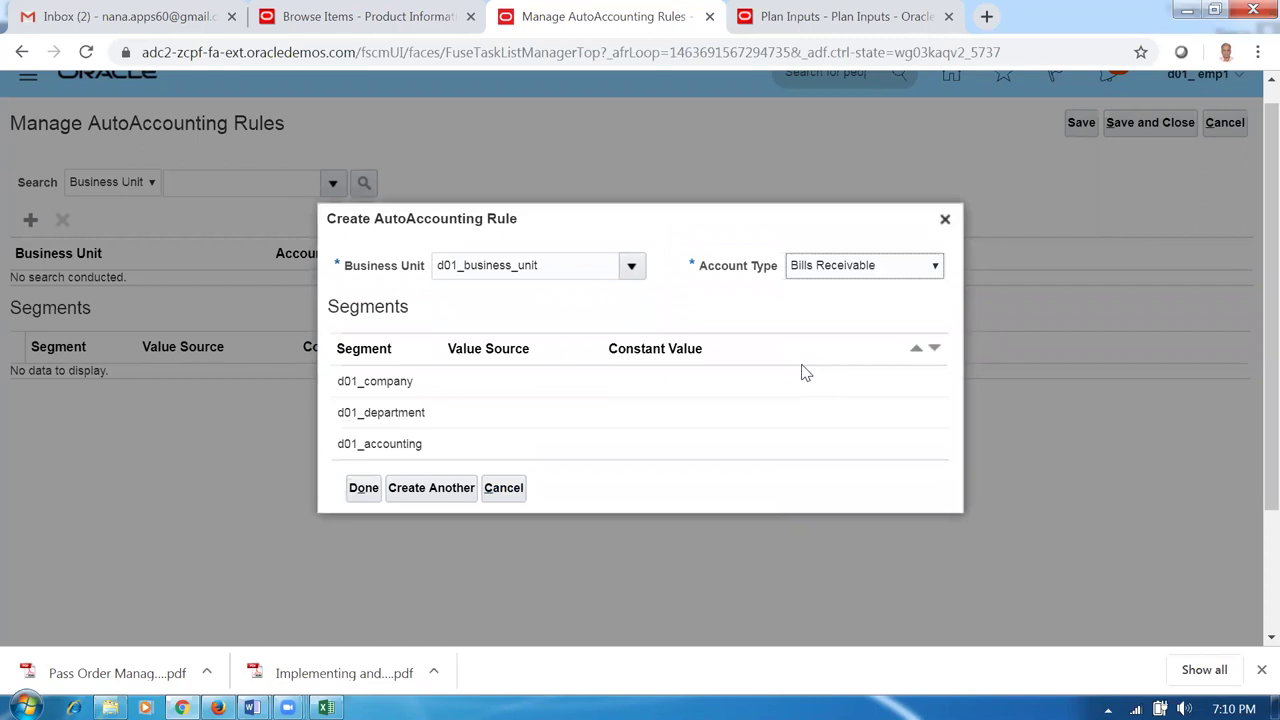
{"action": "left_click", "coordinate": [643, 383]}
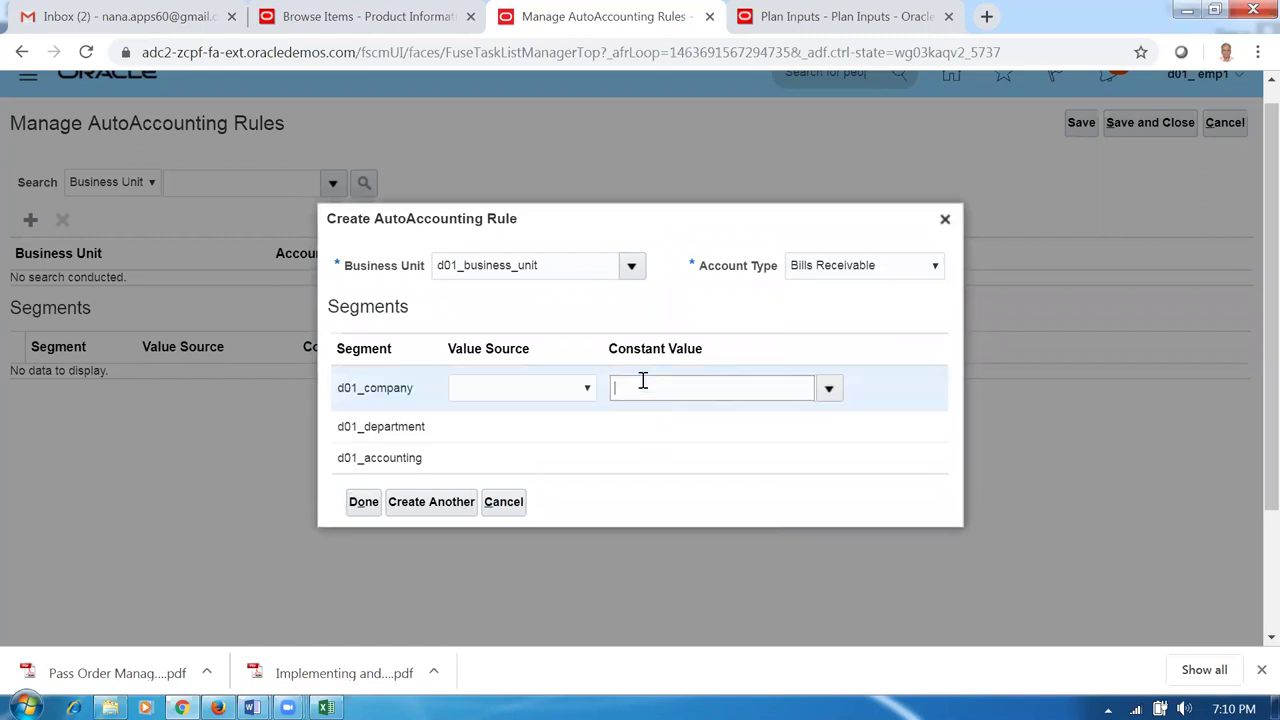
{"action": "left_click", "coordinate": [645, 420]}
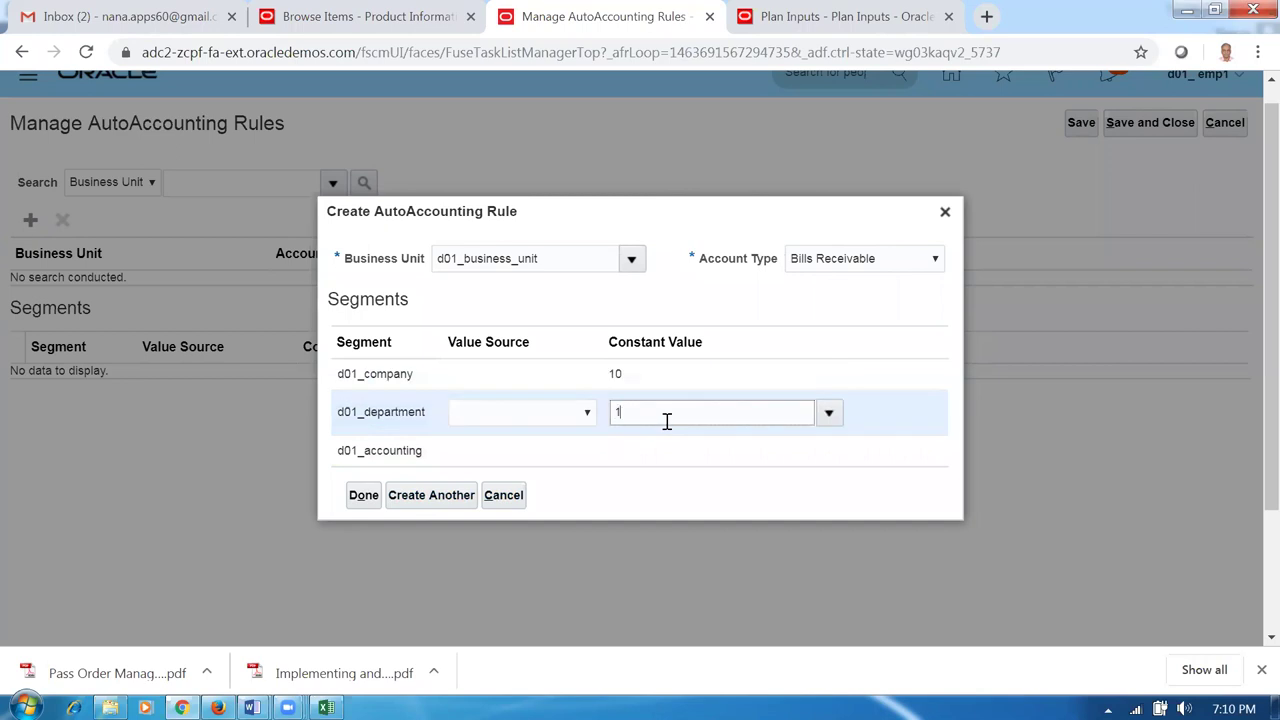
{"action": "type", "text": "100"}
{"action": "left_click", "coordinate": [664, 452]}
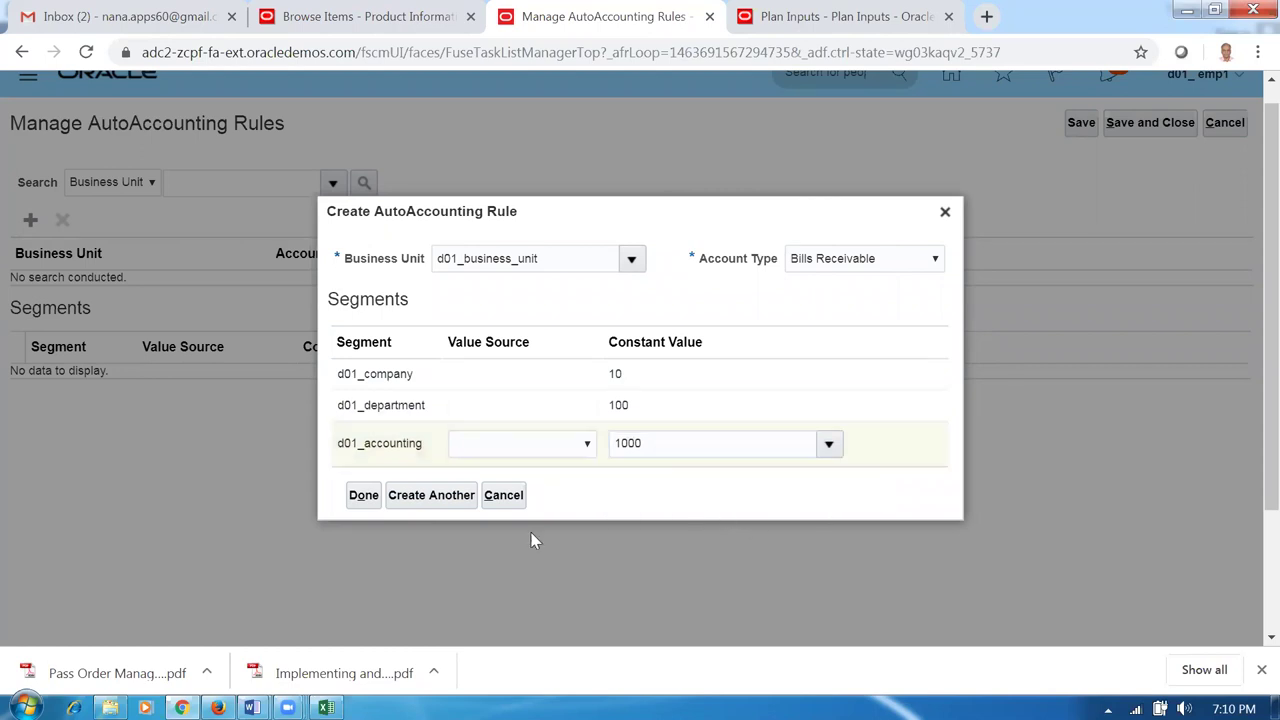
{"action": "left_click", "coordinate": [418, 502]}
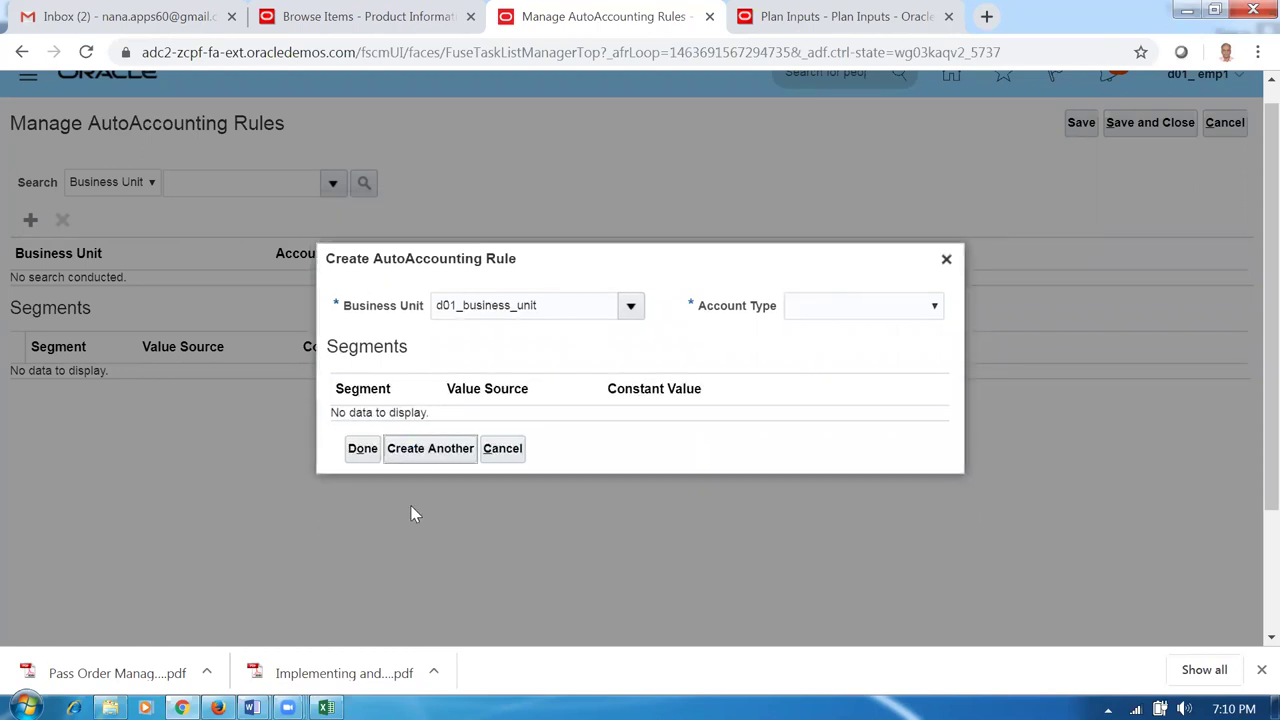
Add a Factored Bills Receivable rule with constants 10, 100, 1000.
{"action": "left_click", "coordinate": [838, 318]}
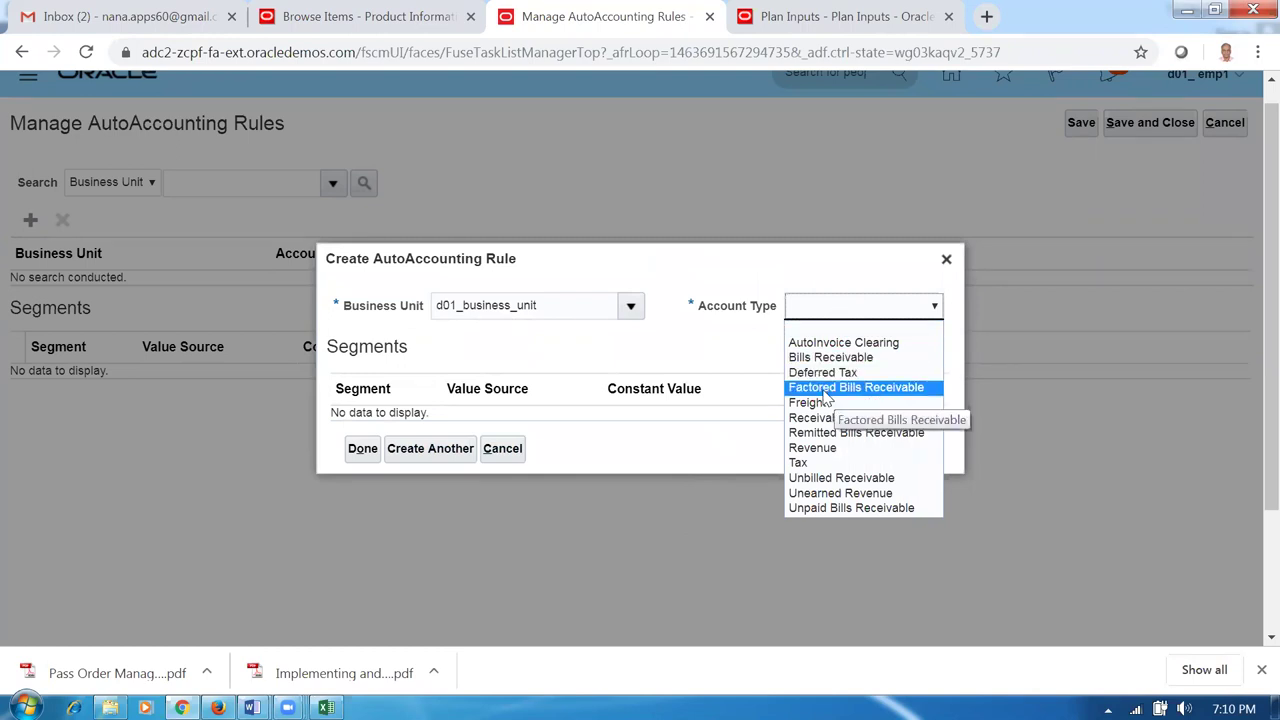
{"action": "left_click", "coordinate": [838, 390]}
{"action": "left_click", "coordinate": [652, 384]}
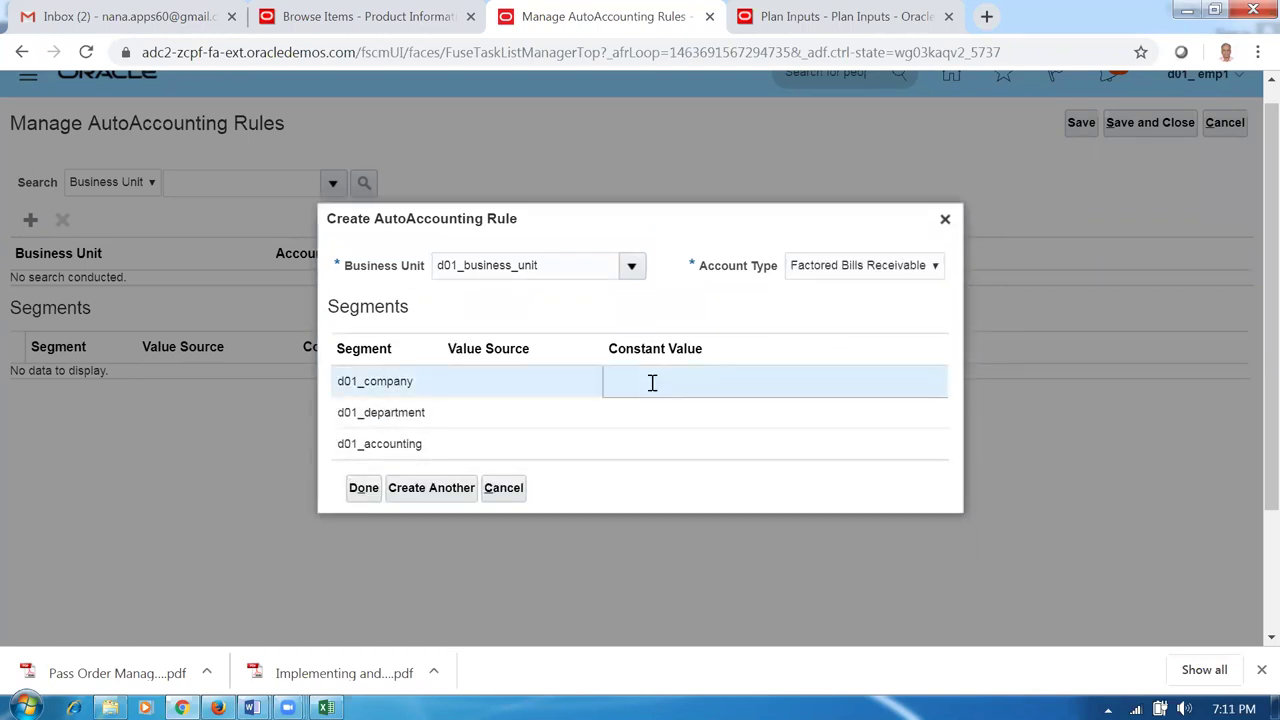
{"action": "type", "text": "10"}
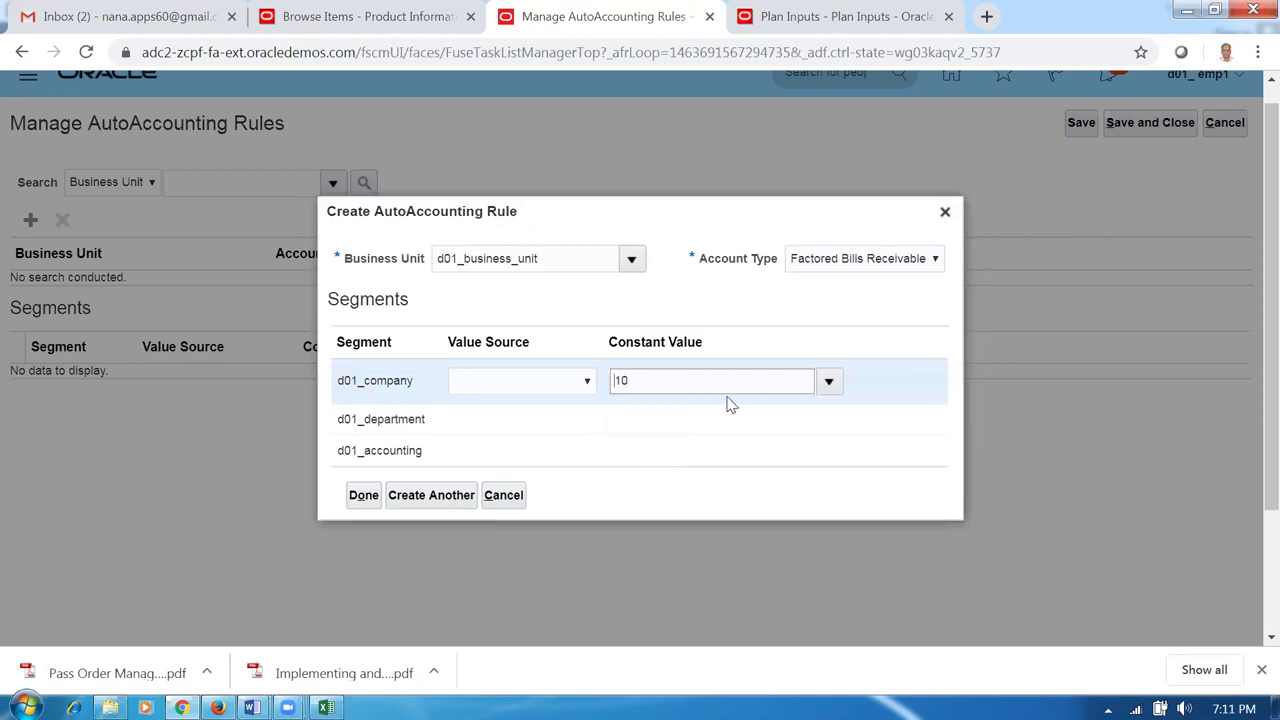
{"action": "left_click", "coordinate": [657, 417]}
{"action": "type", "text": "100"}
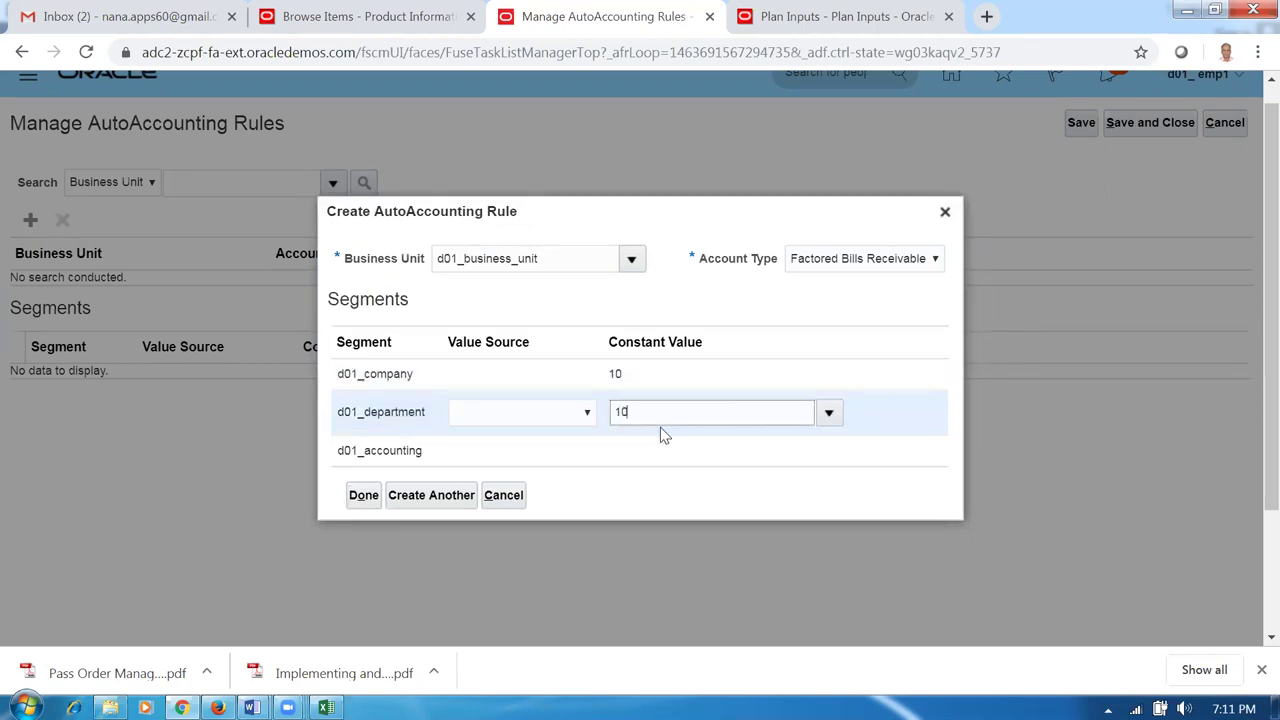
{"action": "left_click", "coordinate": [650, 450]}
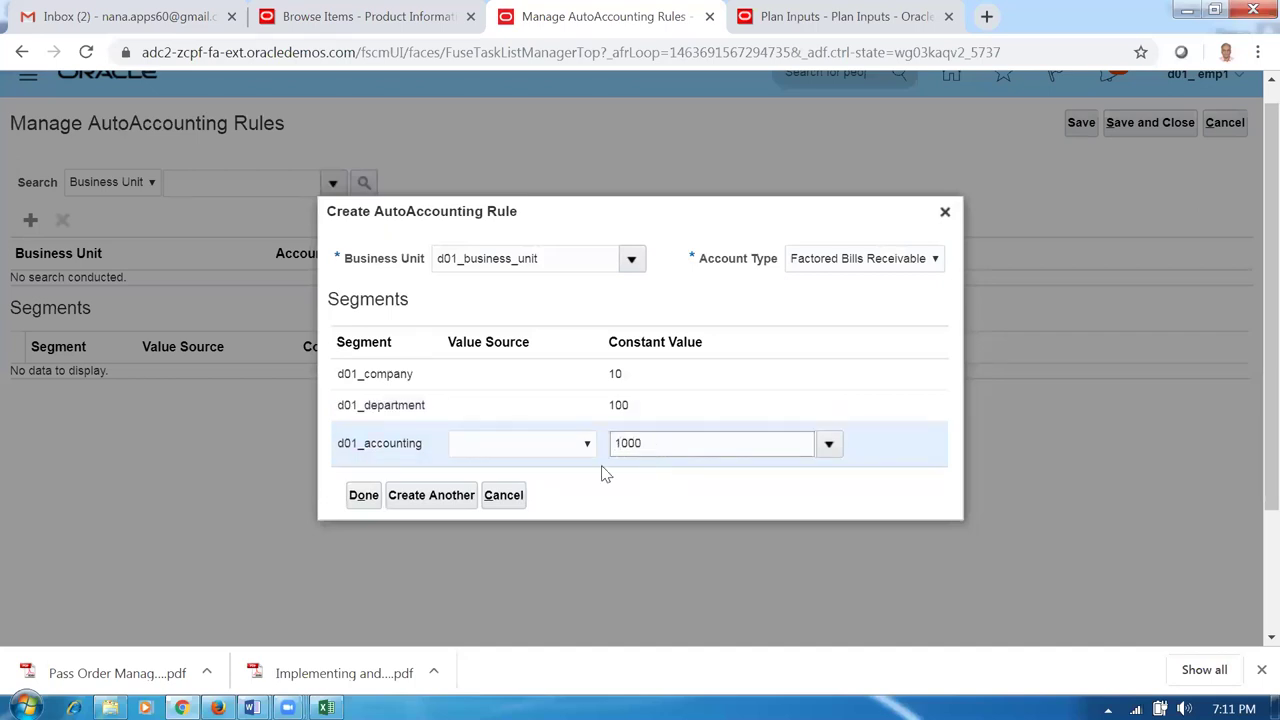
{"action": "left_click", "coordinate": [410, 497]}
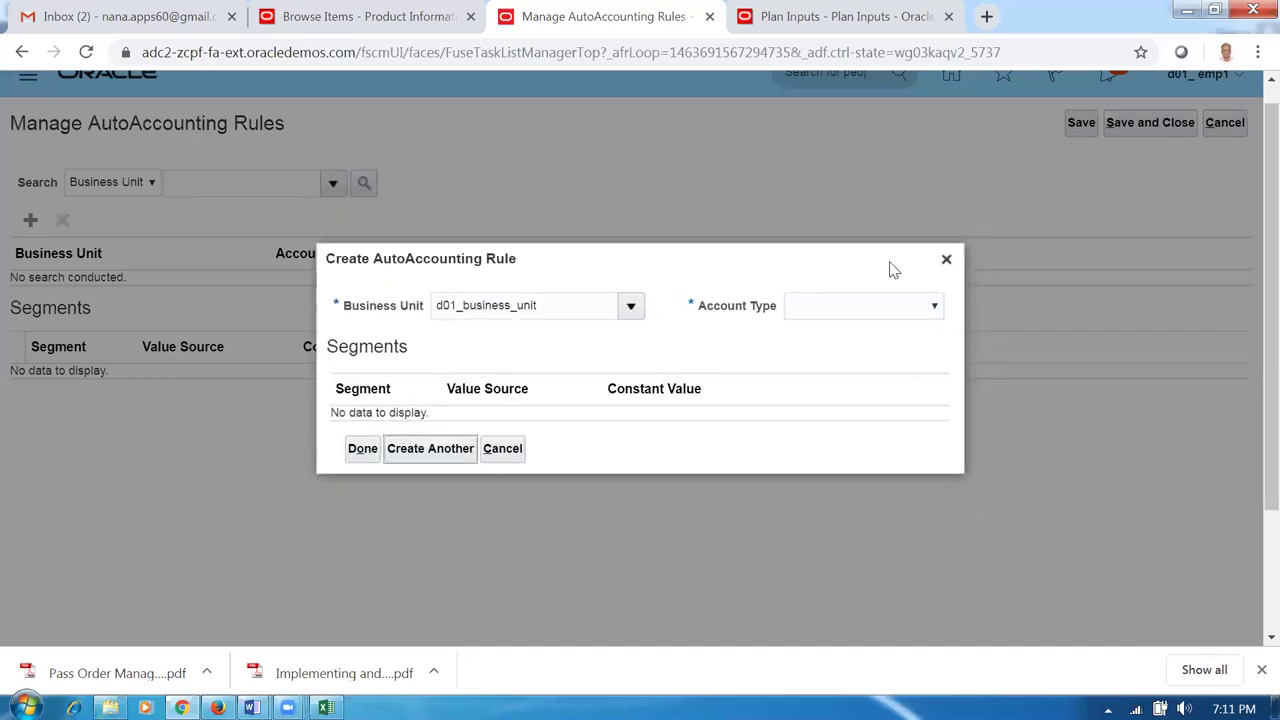
Add a Freight rule with constants 10, 100, 1000.
{"action": "left_click", "coordinate": [875, 306]}
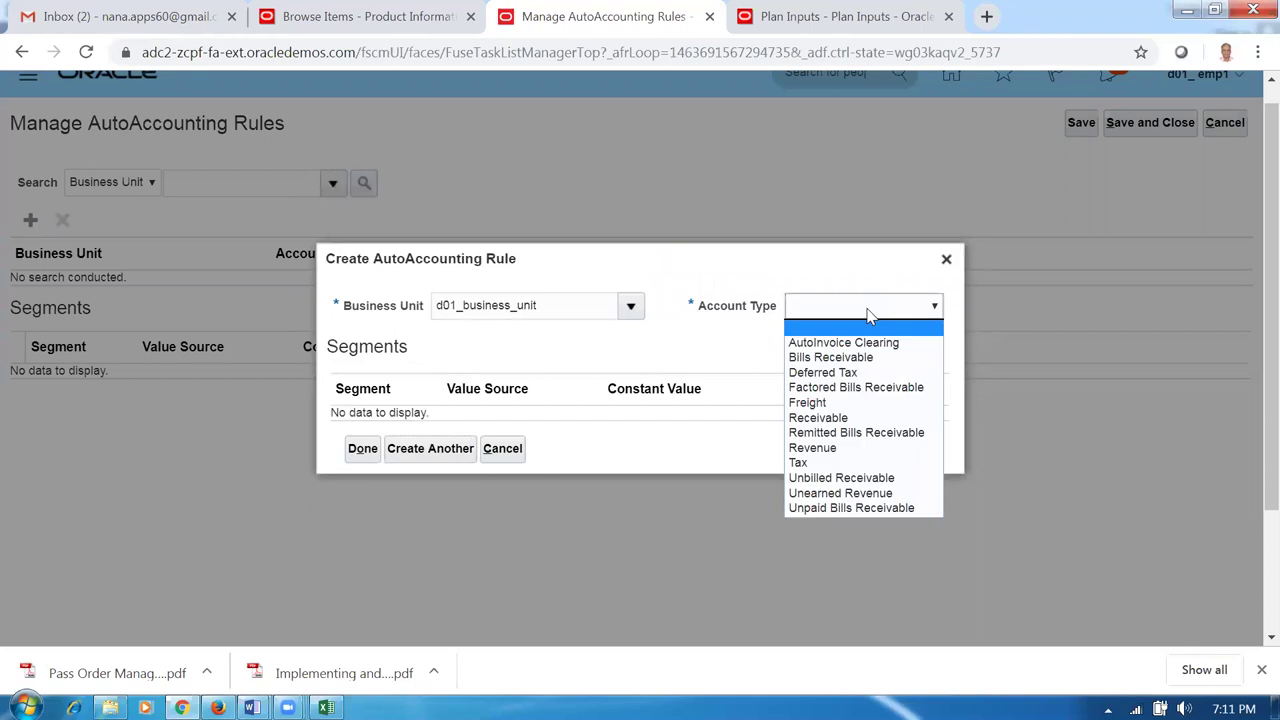
{"action": "left_click", "coordinate": [821, 402]}
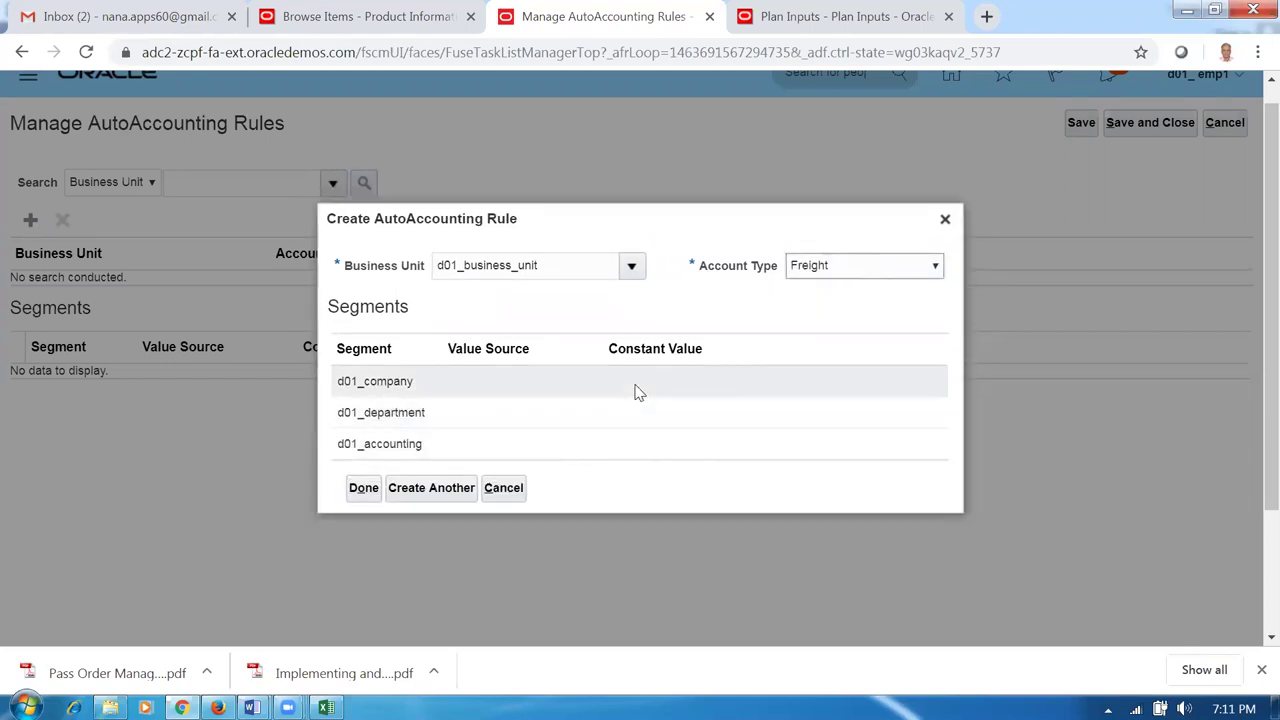
{"action": "left_click", "coordinate": [633, 384]}
{"action": "left_click", "coordinate": [628, 410]}
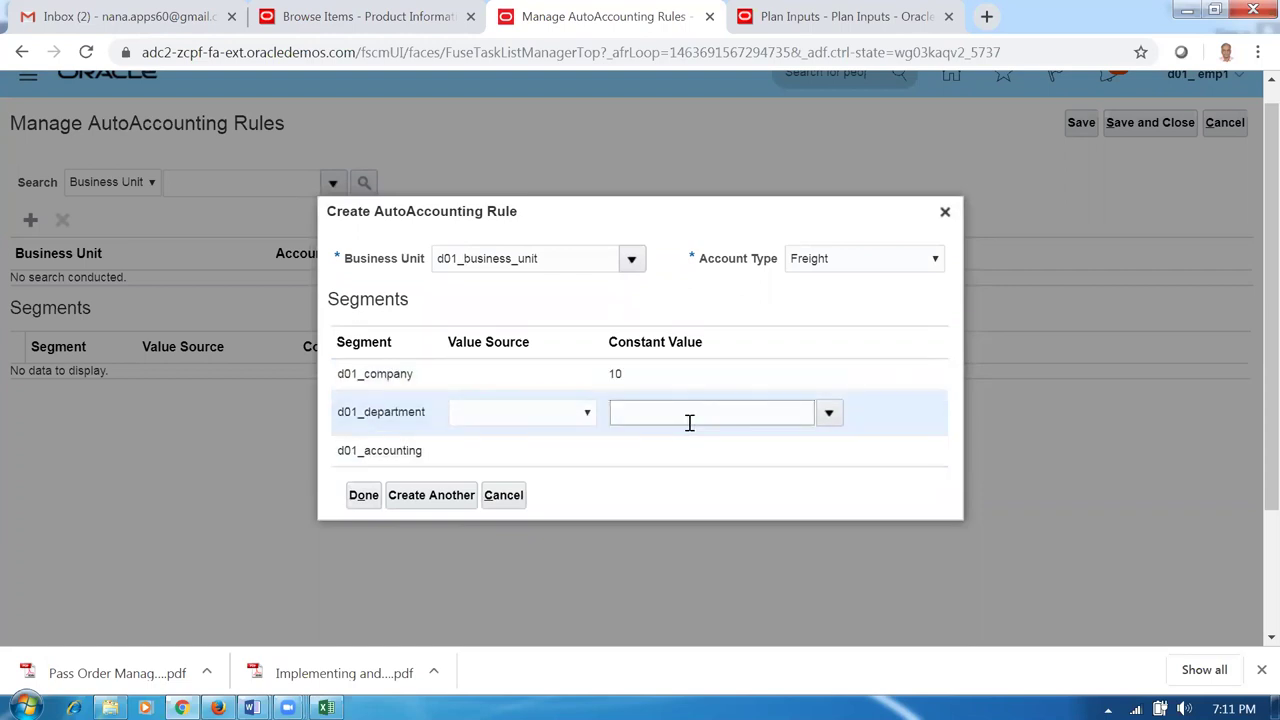
{"action": "type", "text": "100"}
{"action": "left_click", "coordinate": [690, 453]}
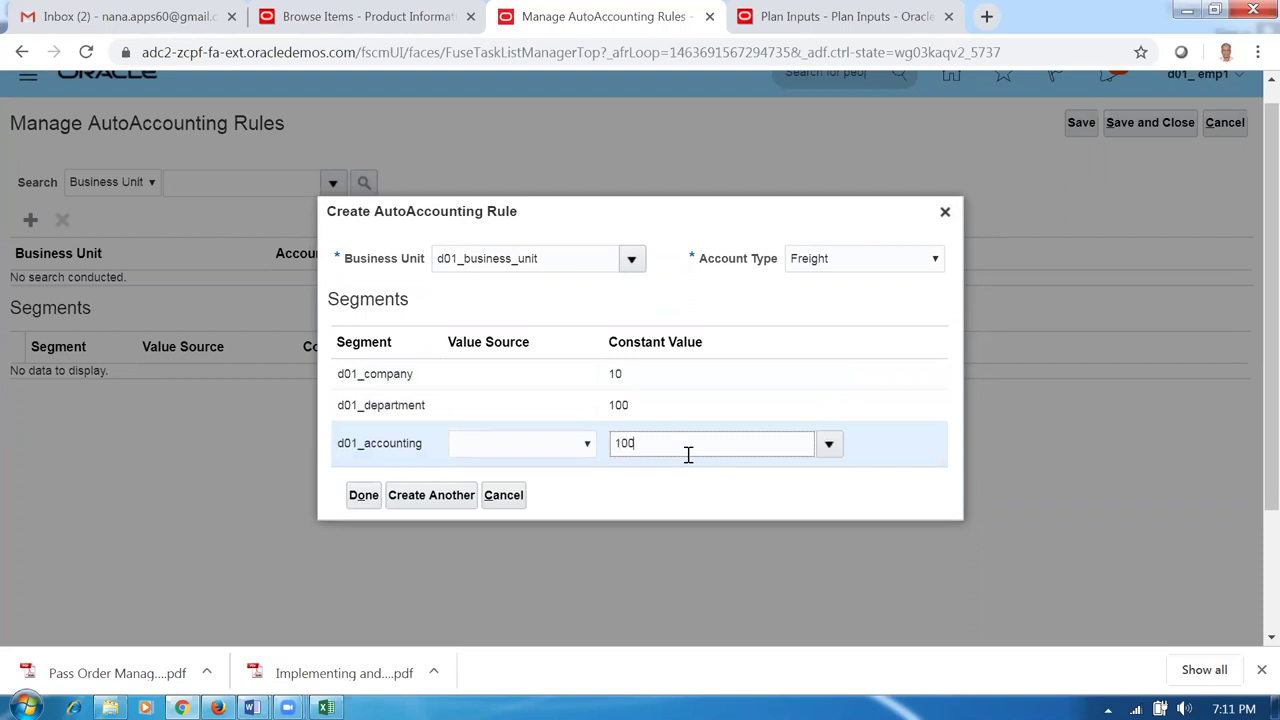
{"action": "left_click", "coordinate": [437, 500]}
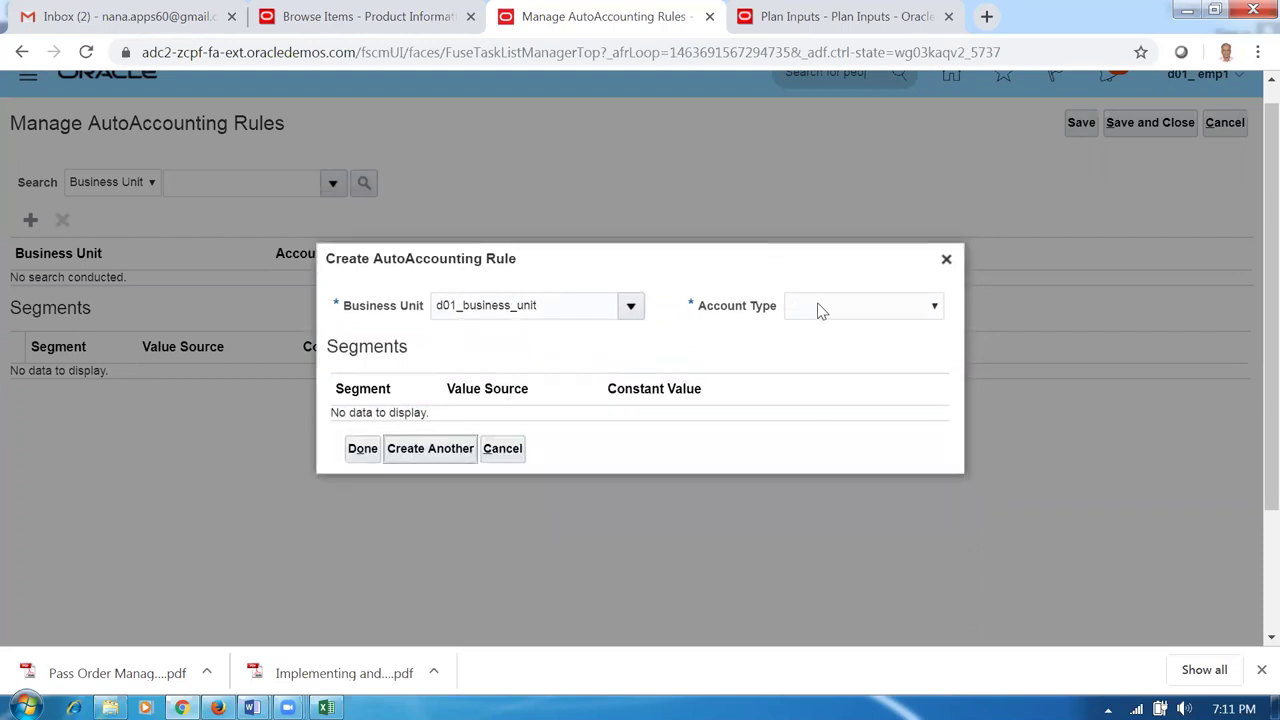
Add a Receivable rule with constants 10, 100, 1000.
{"action": "left_click", "coordinate": [817, 311]}
{"action": "left_click", "coordinate": [820, 418]}
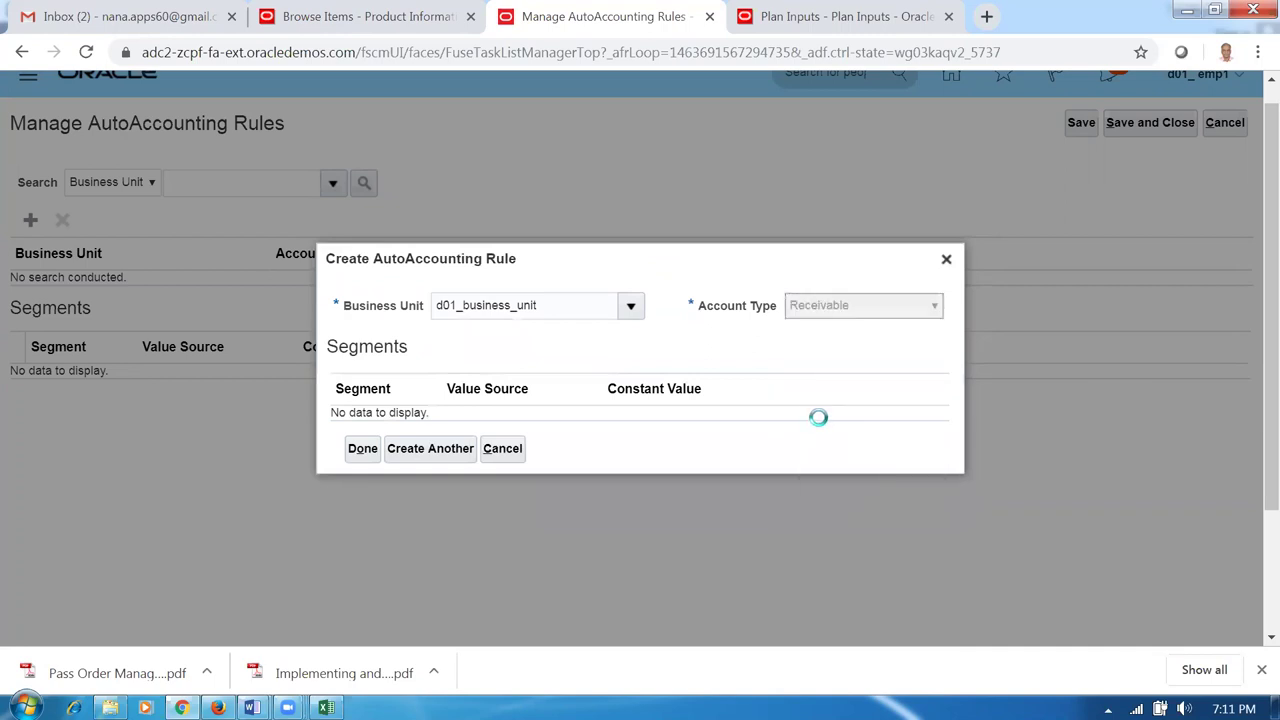
{"action": "left_click", "coordinate": [612, 382]}
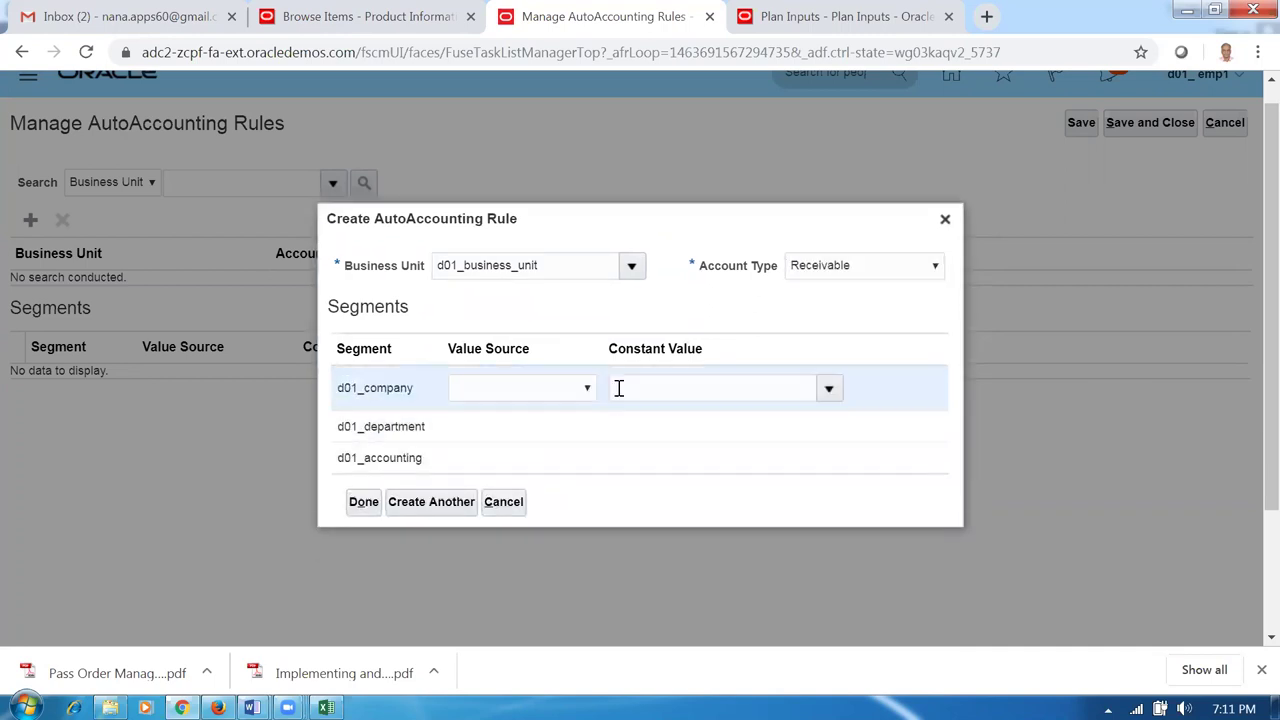
{"action": "type", "text": "10"}
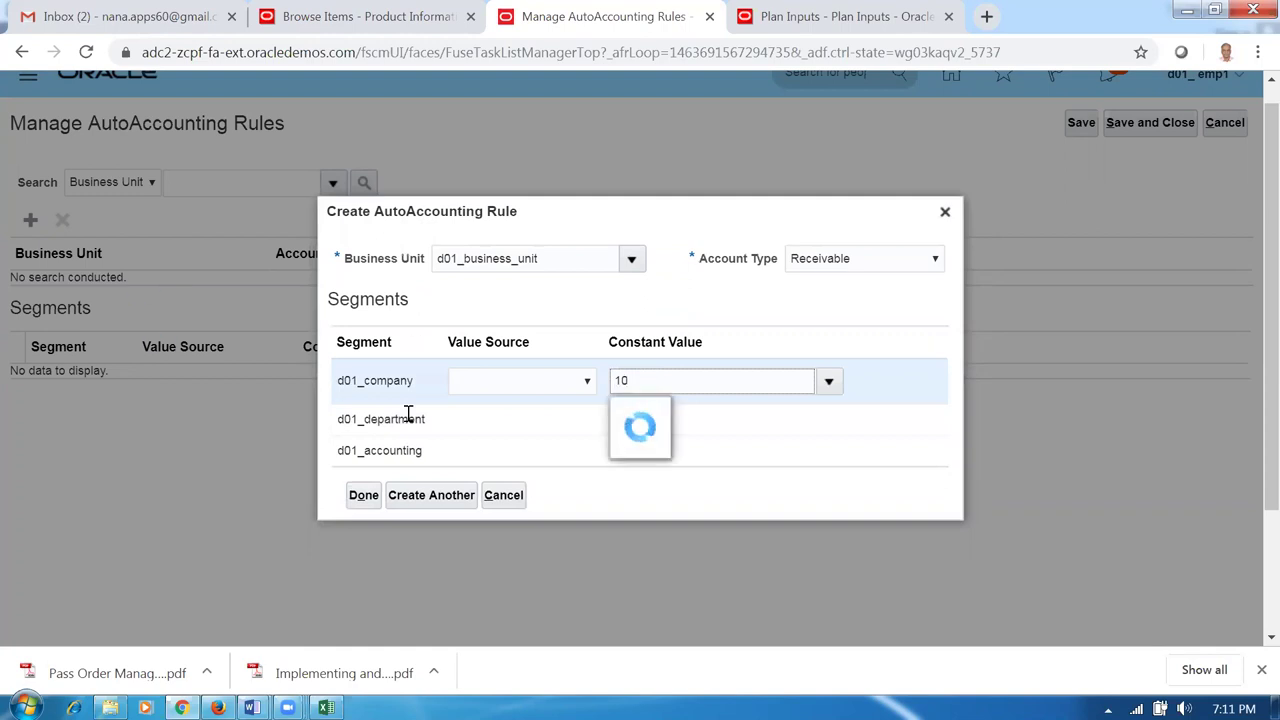
{"action": "left_click", "coordinate": [661, 418]}
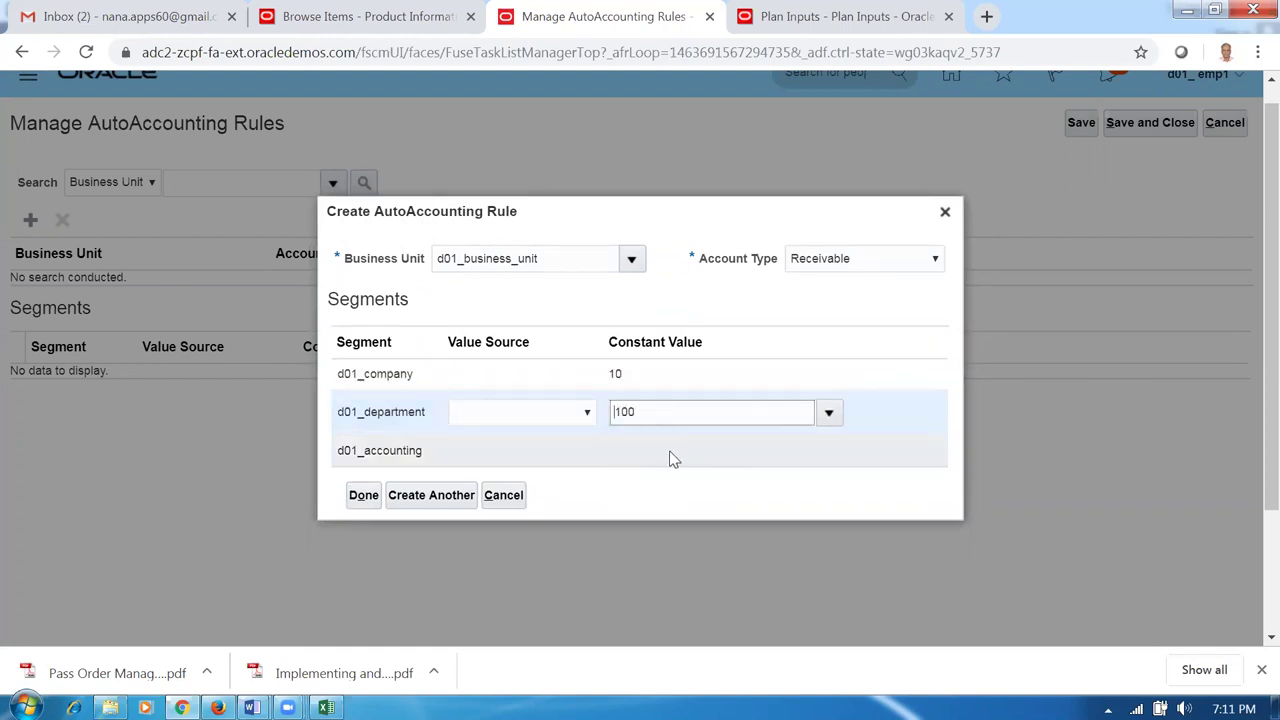
{"action": "left_click", "coordinate": [673, 458]}
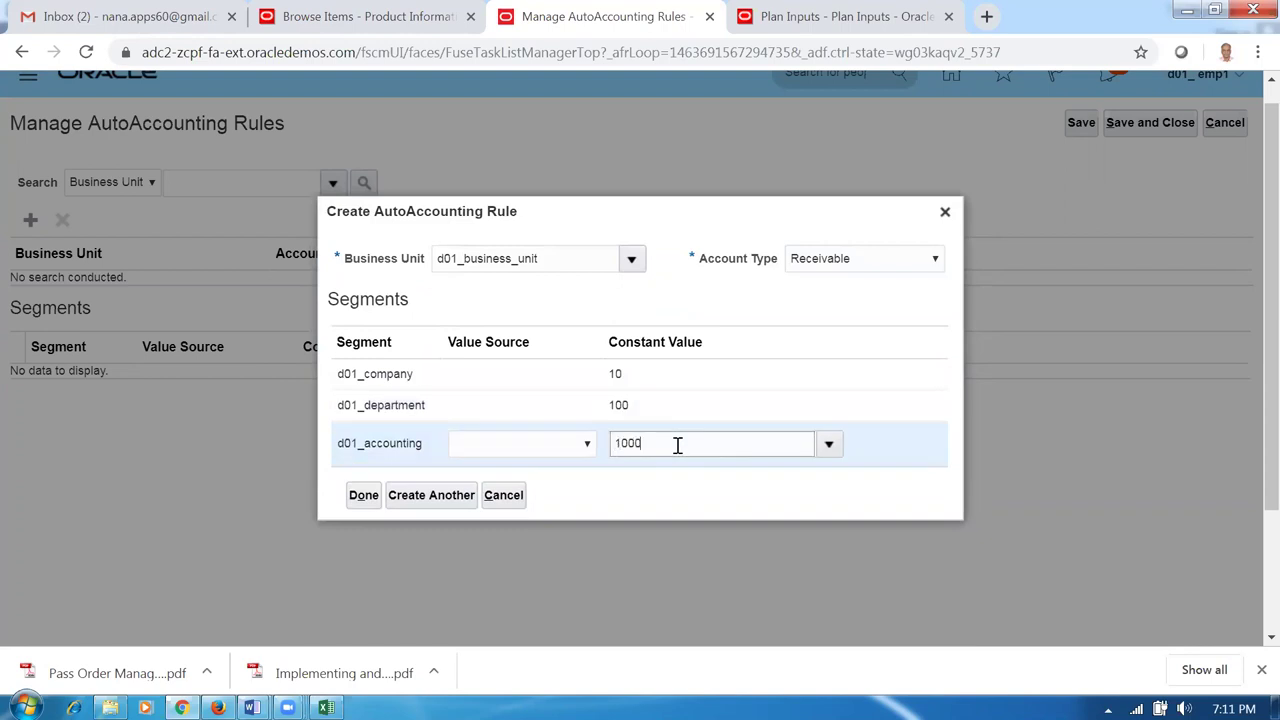
{"action": "left_click", "coordinate": [452, 500]}
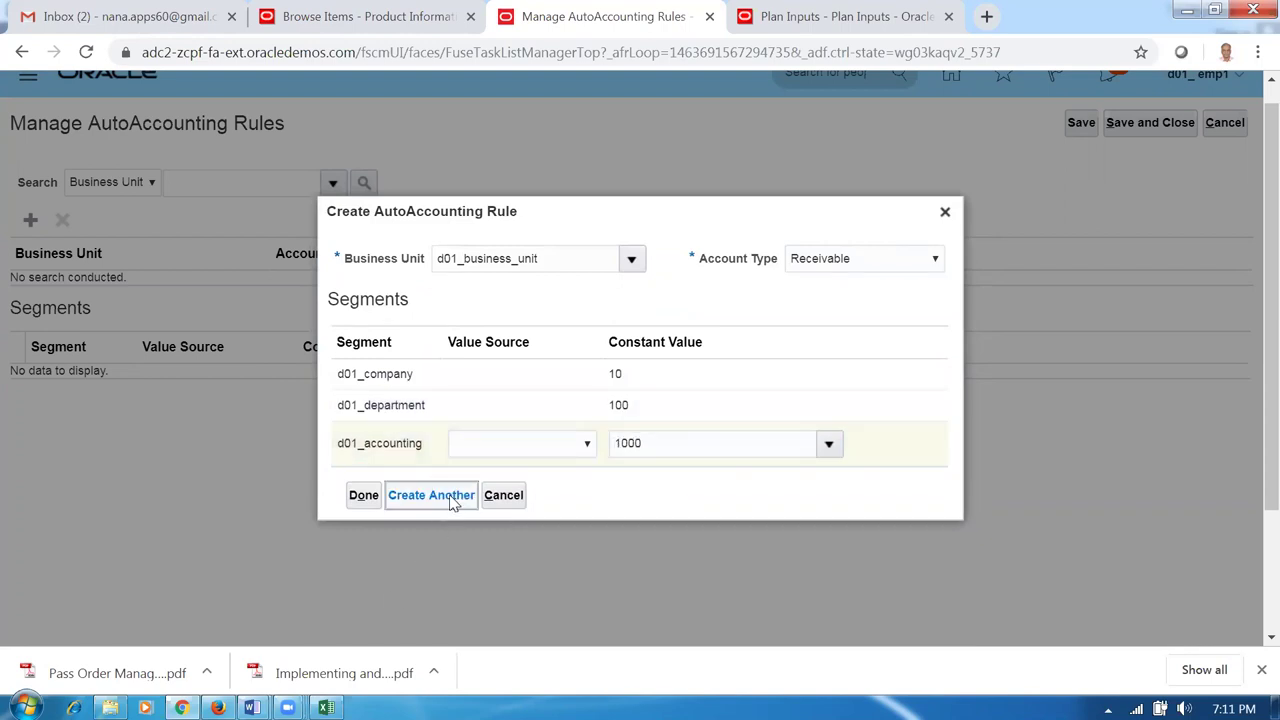
Add a Remitted Bills Receivable rule with constants 10, 100, 1000.
{"action": "left_click", "coordinate": [824, 306]}
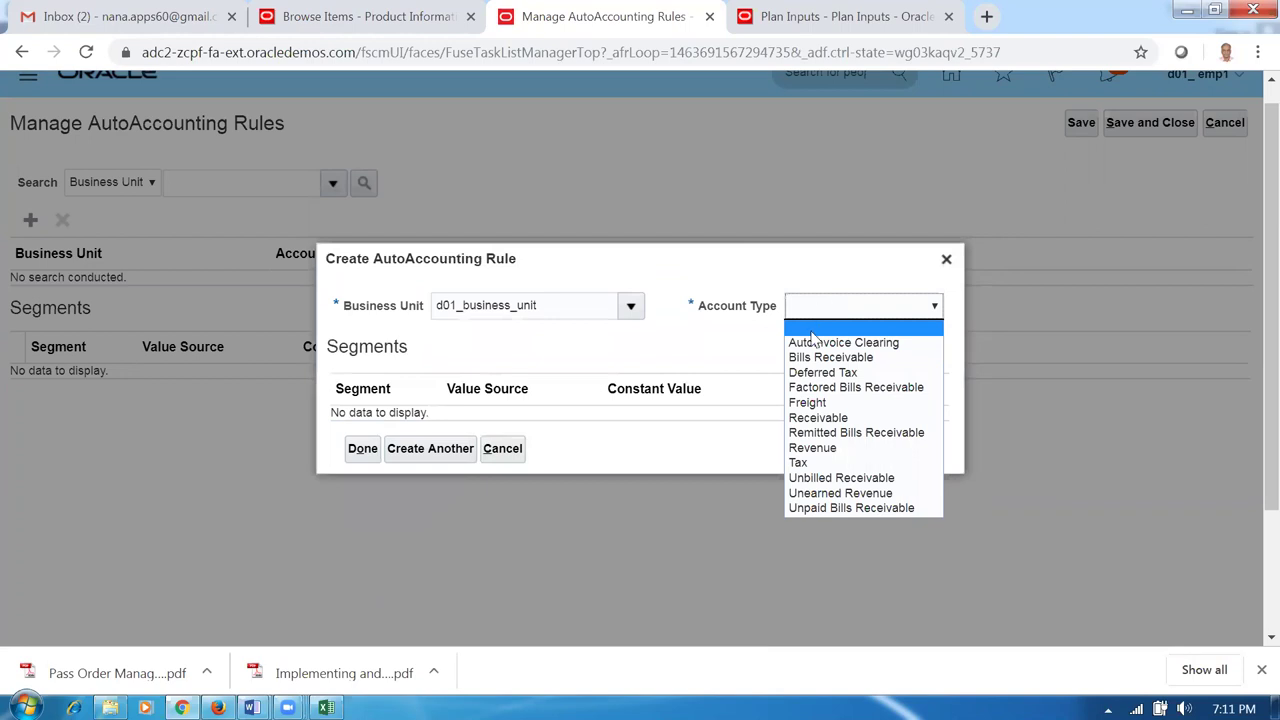
{"action": "left_click", "coordinate": [822, 433]}
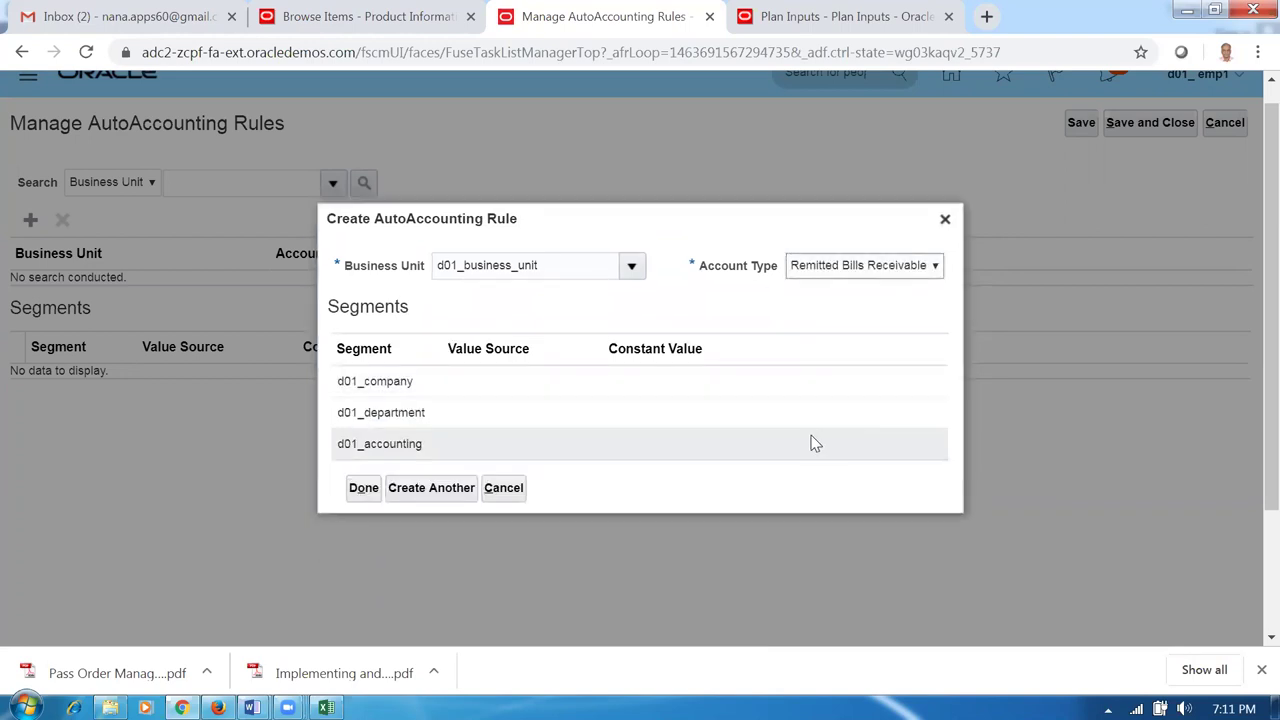
{"action": "left_click", "coordinate": [654, 391]}
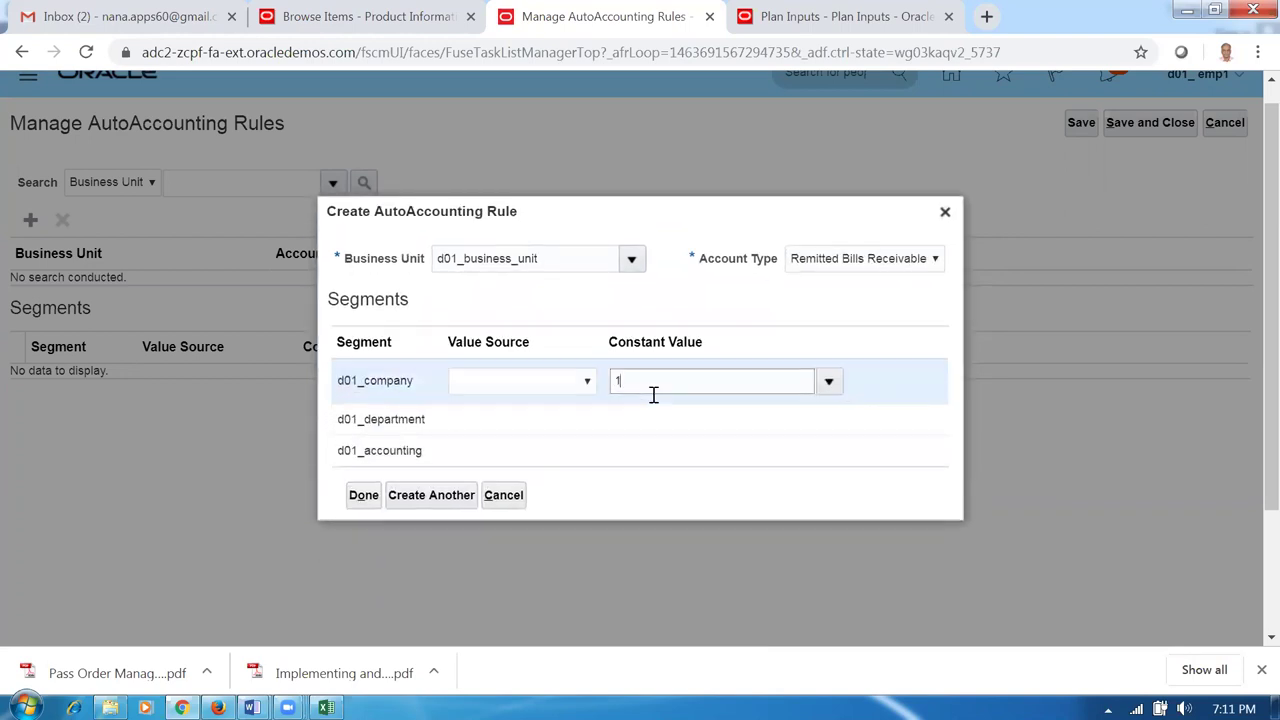
{"action": "type", "text": "10"}
{"action": "left_click", "coordinate": [659, 424]}
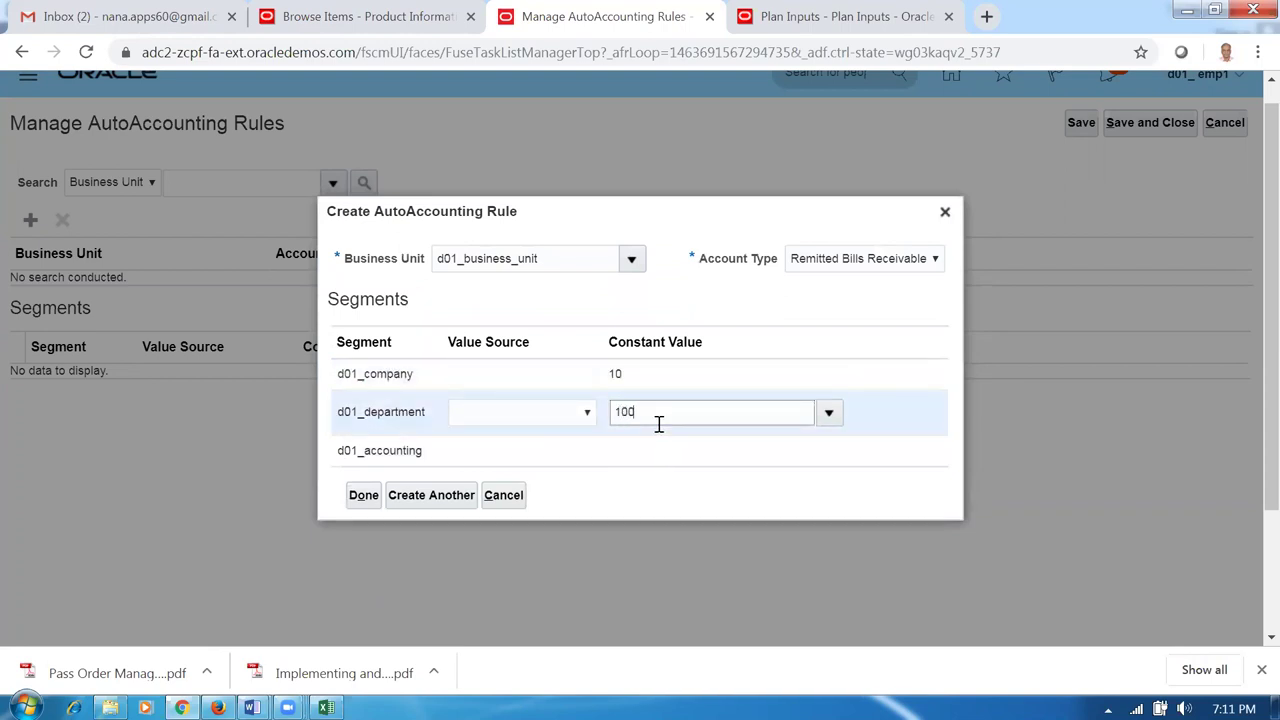
{"action": "left_click", "coordinate": [680, 450]}
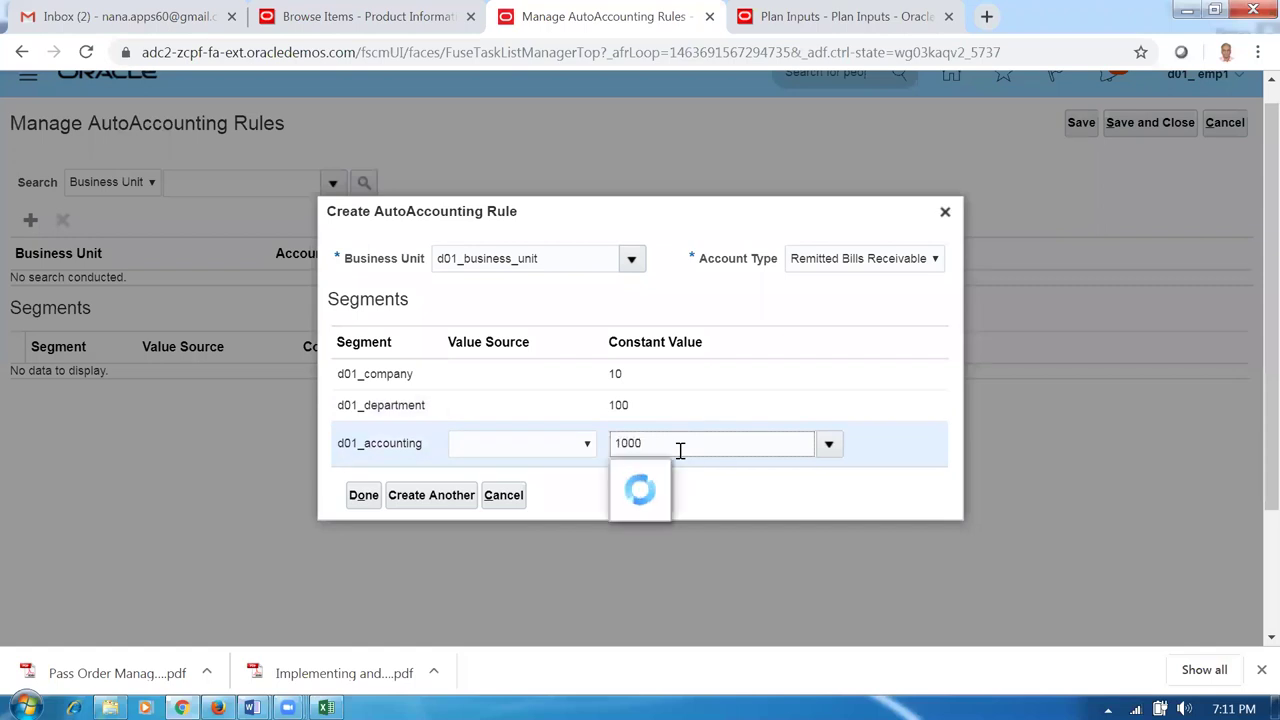
{"action": "left_click", "coordinate": [429, 496]}
Add a Revenue rule with constants 10, 100, 1000.
{"action": "left_click", "coordinate": [877, 309]}
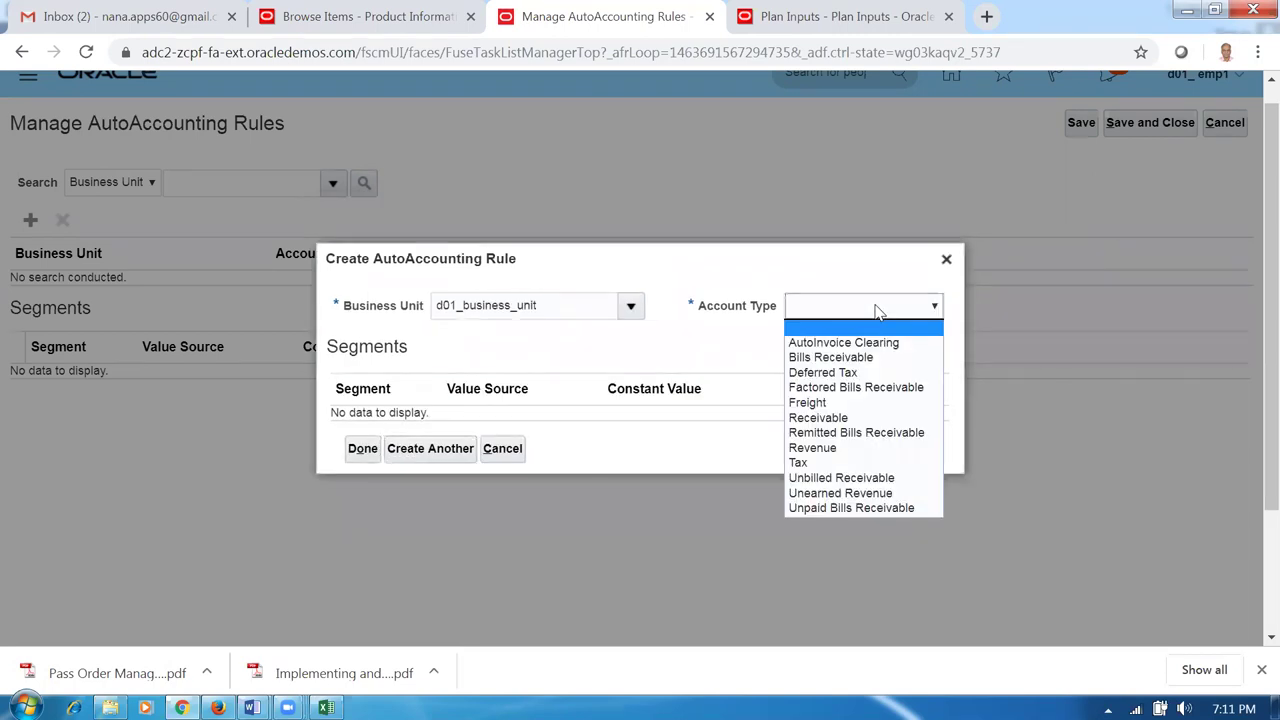
{"action": "left_click", "coordinate": [795, 447]}
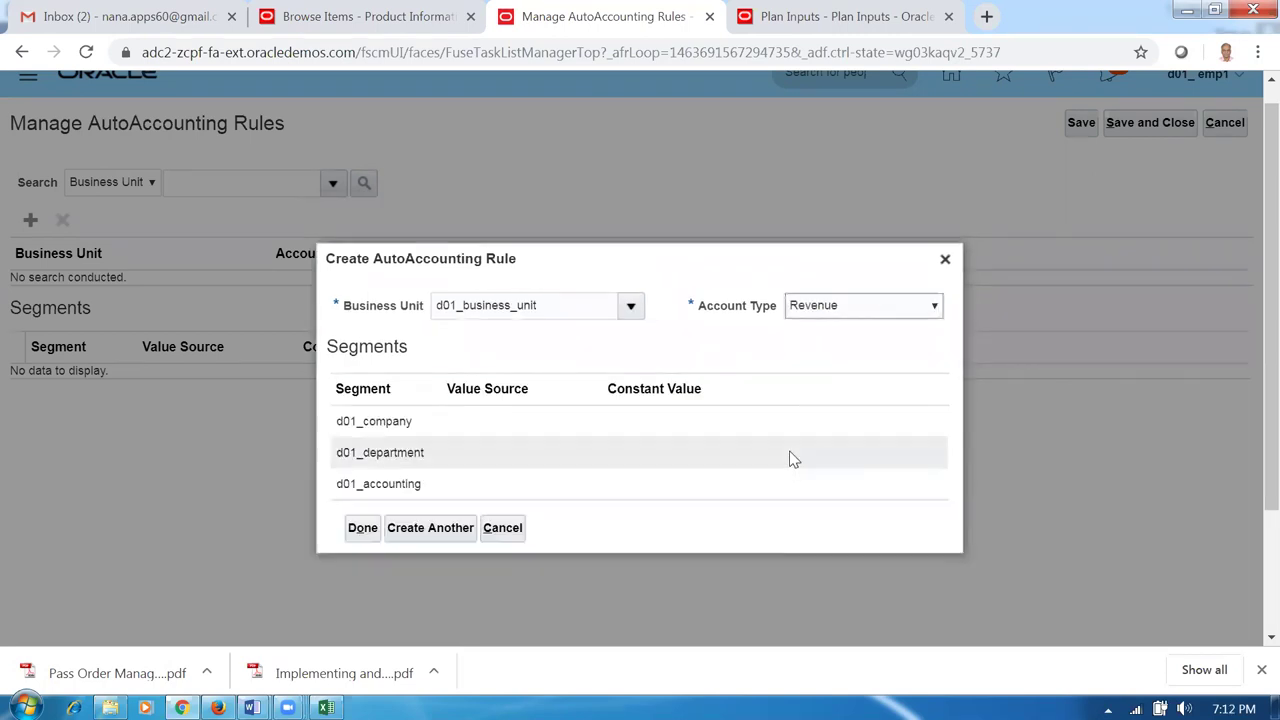
{"action": "left_click", "coordinate": [623, 390]}
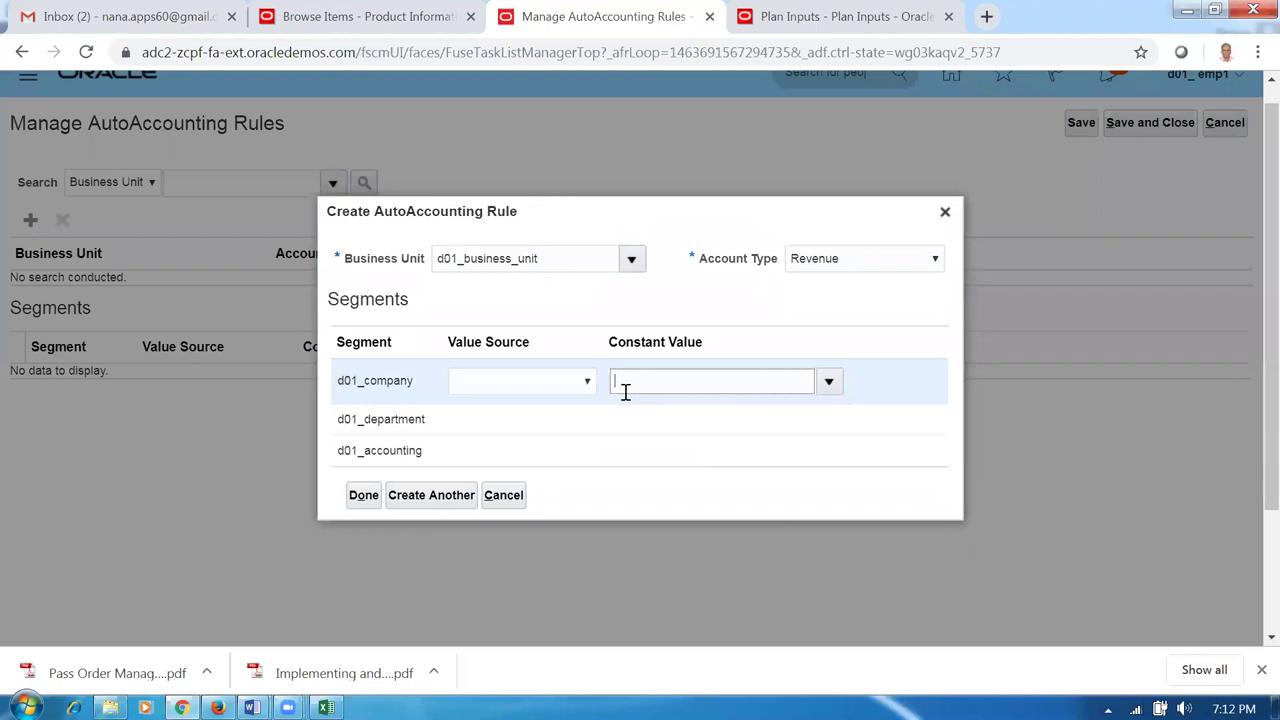
{"action": "left_click", "coordinate": [640, 421]}
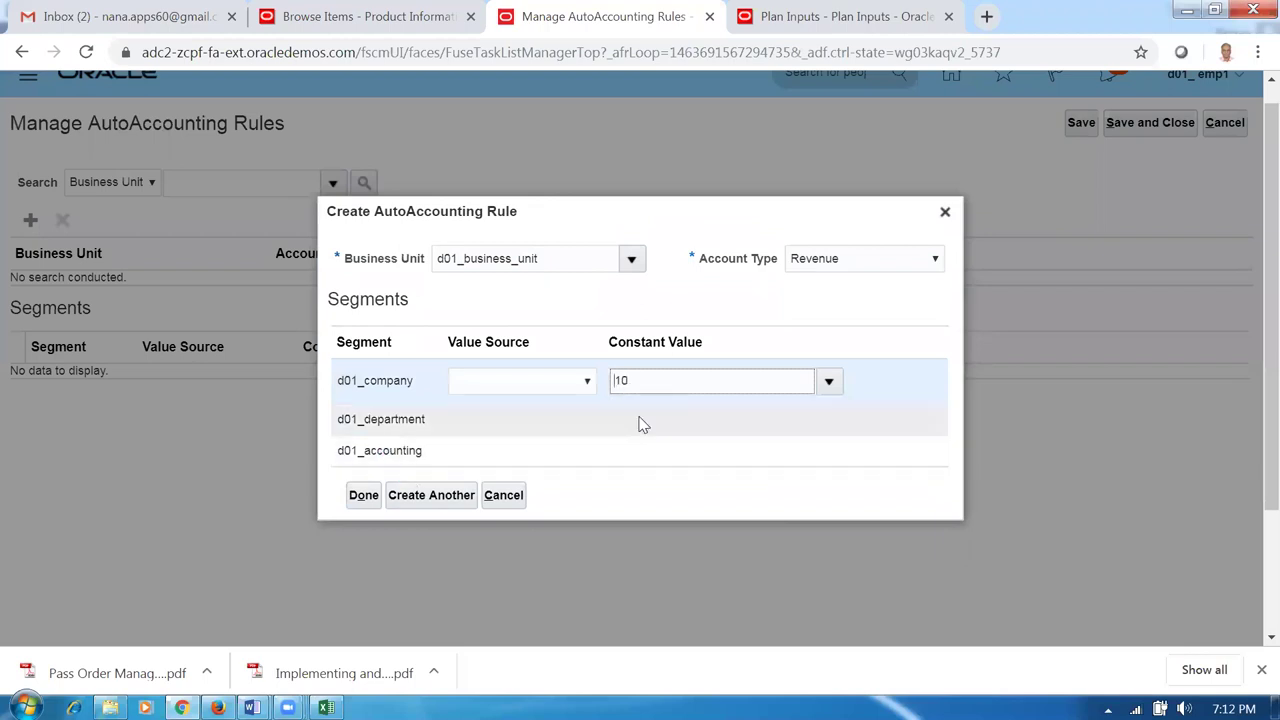
{"action": "left_click", "coordinate": [646, 452]}
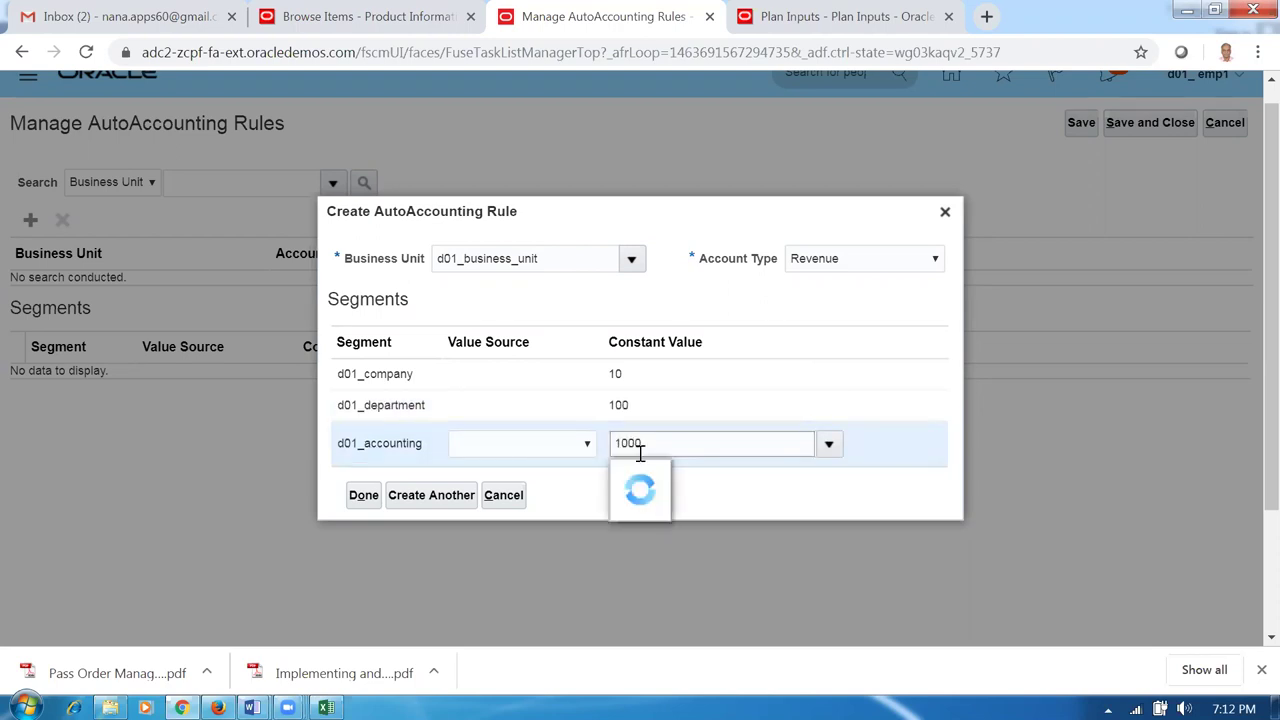
{"action": "left_click", "coordinate": [462, 495]}
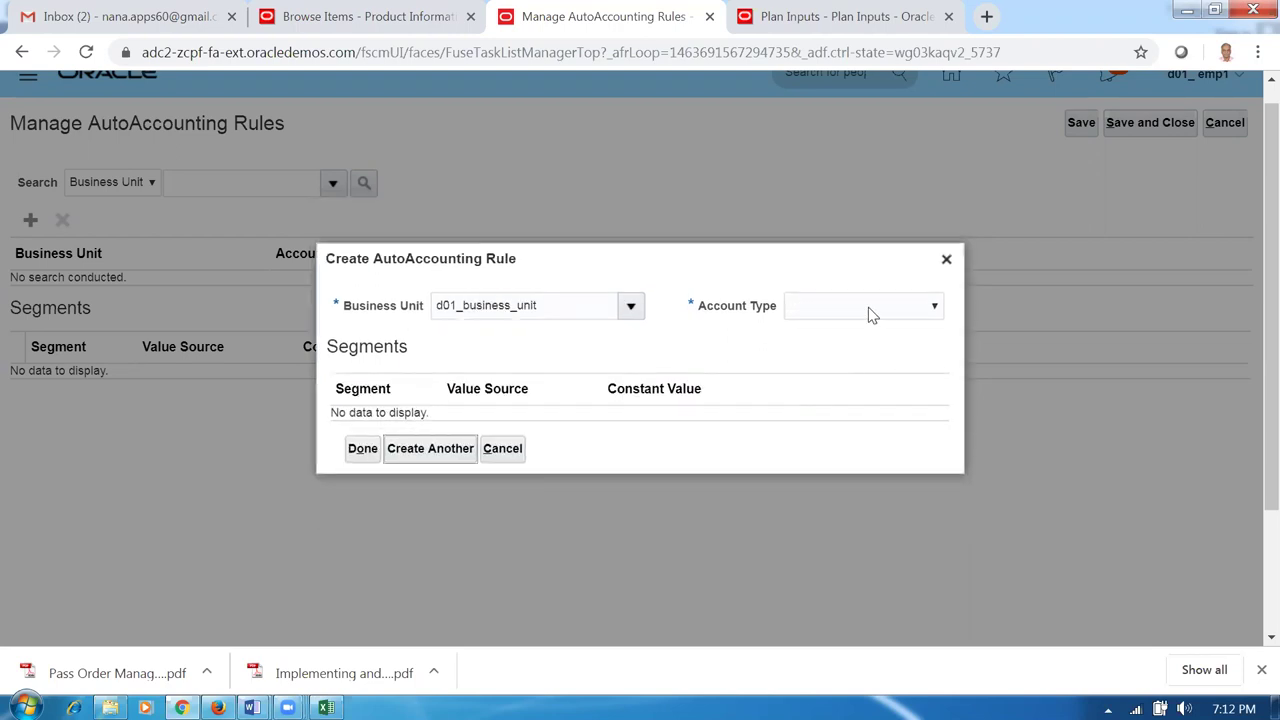
{"action": "left_click", "coordinate": [868, 307]}
Create the Tax rule with segment constants 10, 100 and 1000.
{"action": "left_click", "coordinate": [823, 459]}
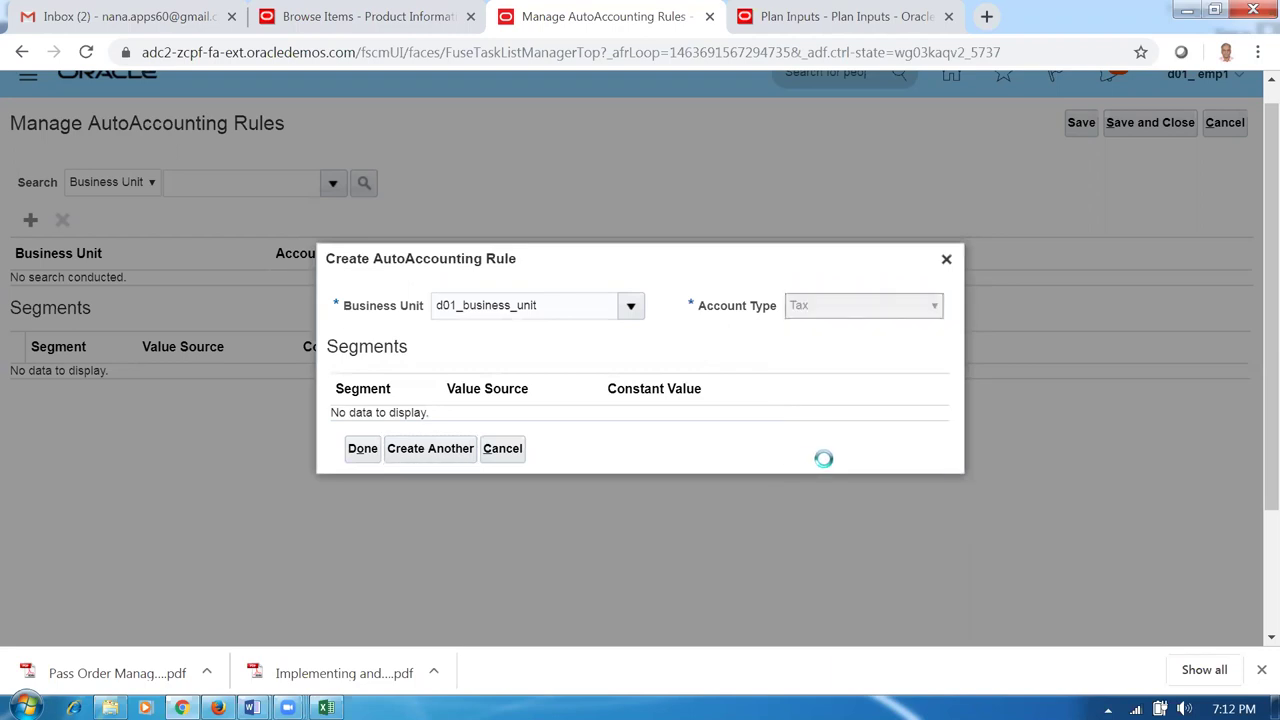
{"action": "left_click", "coordinate": [660, 382]}
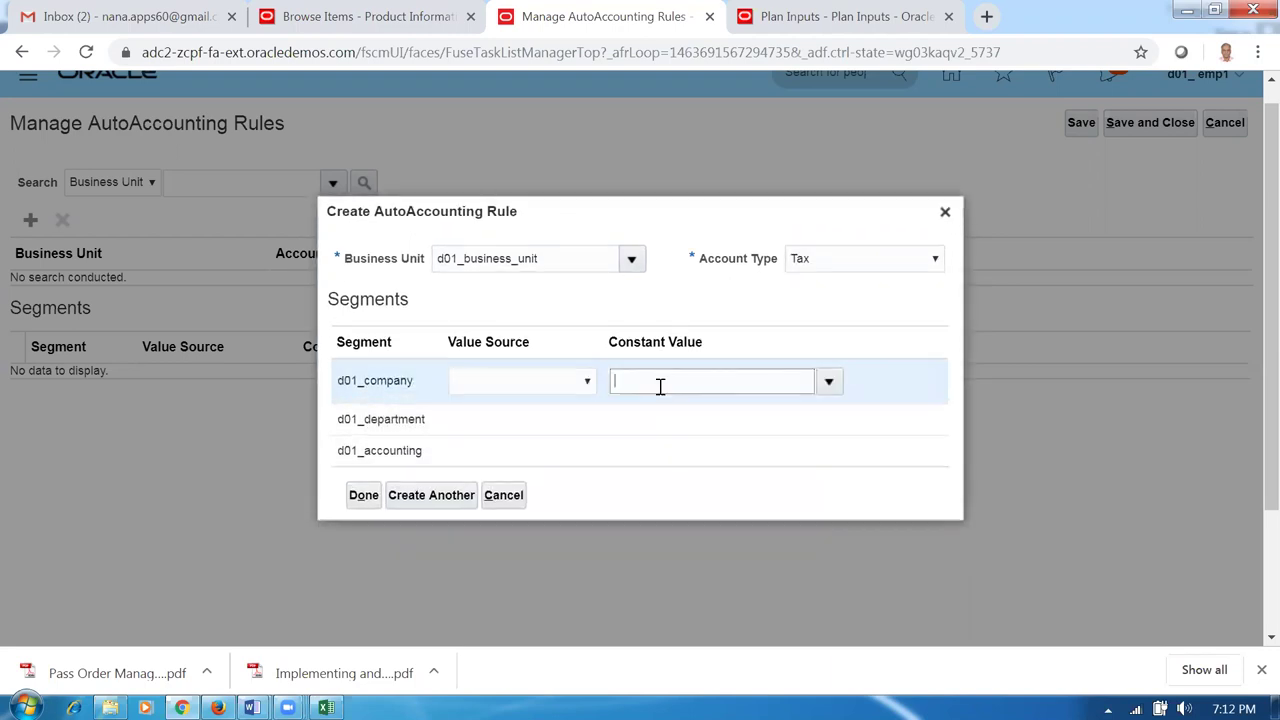
{"action": "type", "text": "10"}
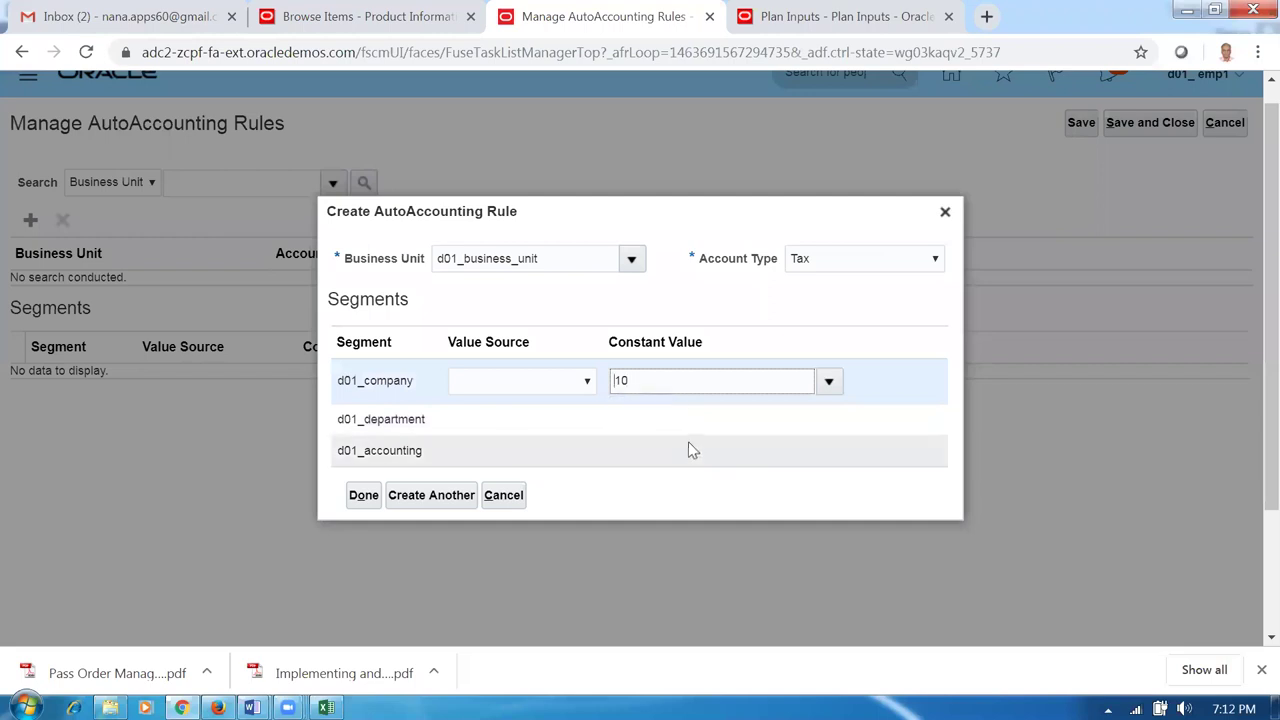
{"action": "left_click", "coordinate": [680, 410]}
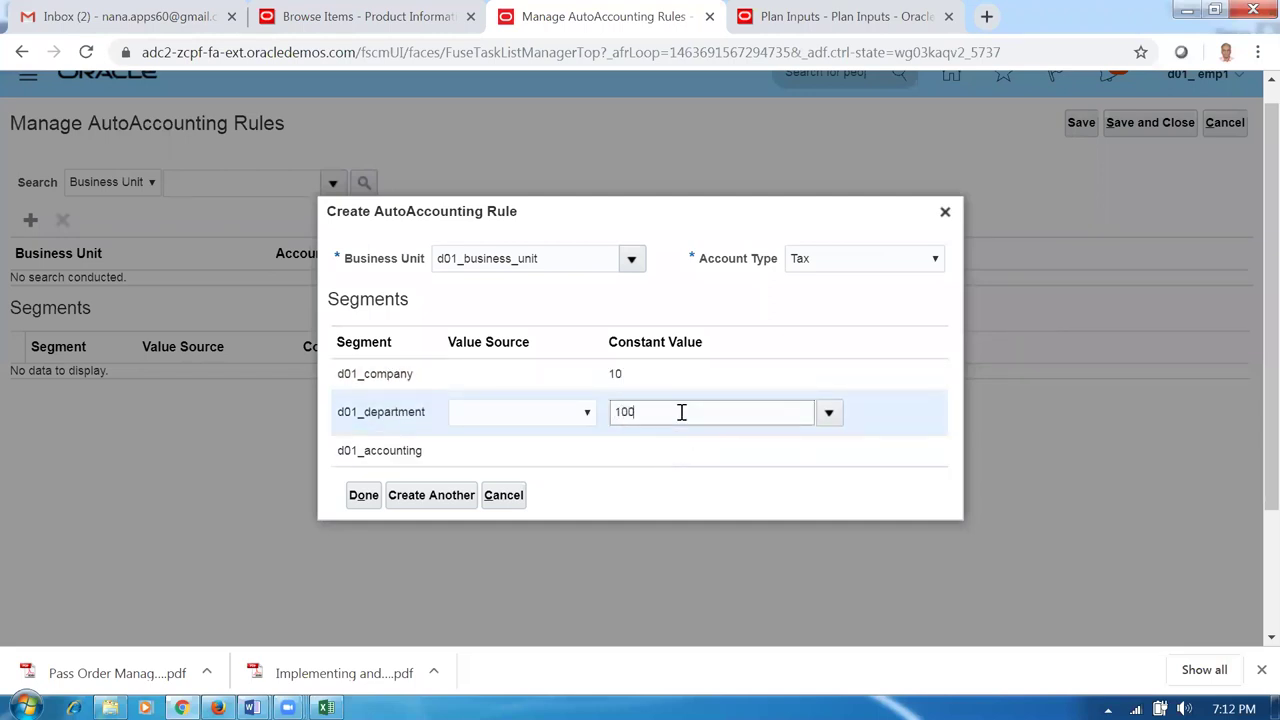
{"action": "left_click", "coordinate": [640, 455]}
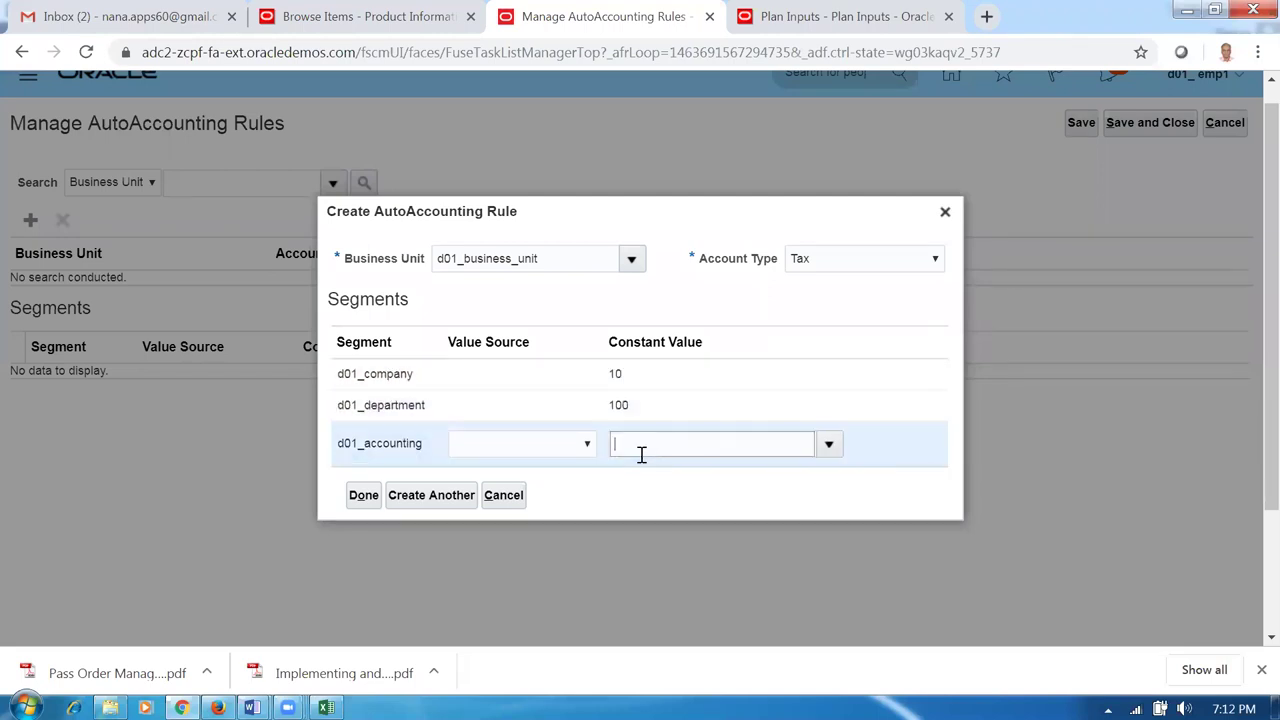
{"action": "type", "text": "1000"}
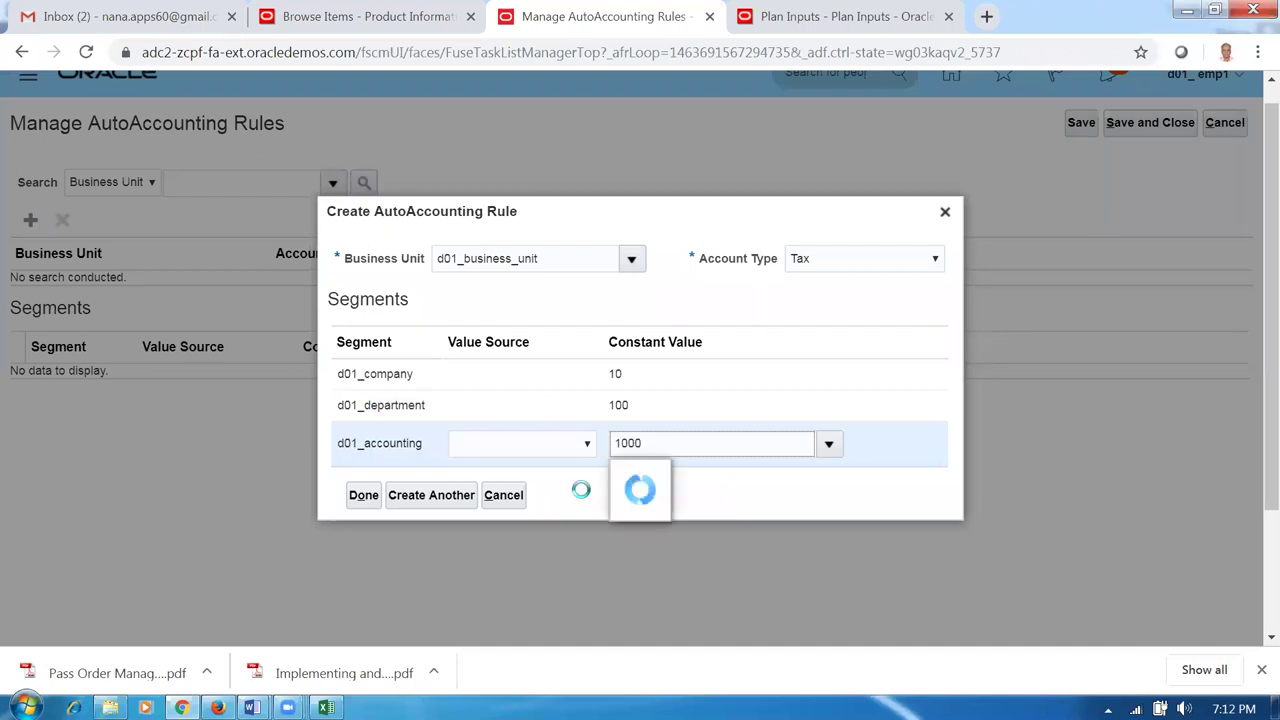
{"action": "left_click", "coordinate": [445, 503]}
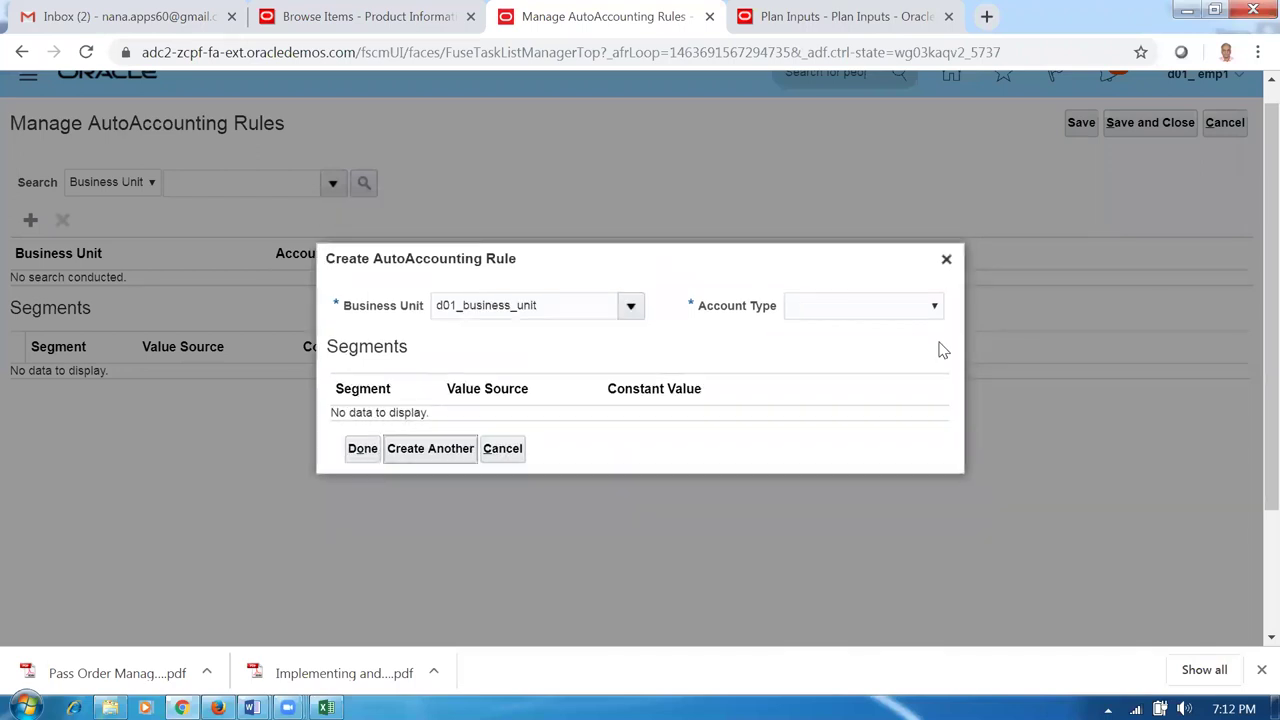
Add an Unbilled Receivable rule with constants 10, 100 and 1000.
{"action": "left_click", "coordinate": [865, 308]}
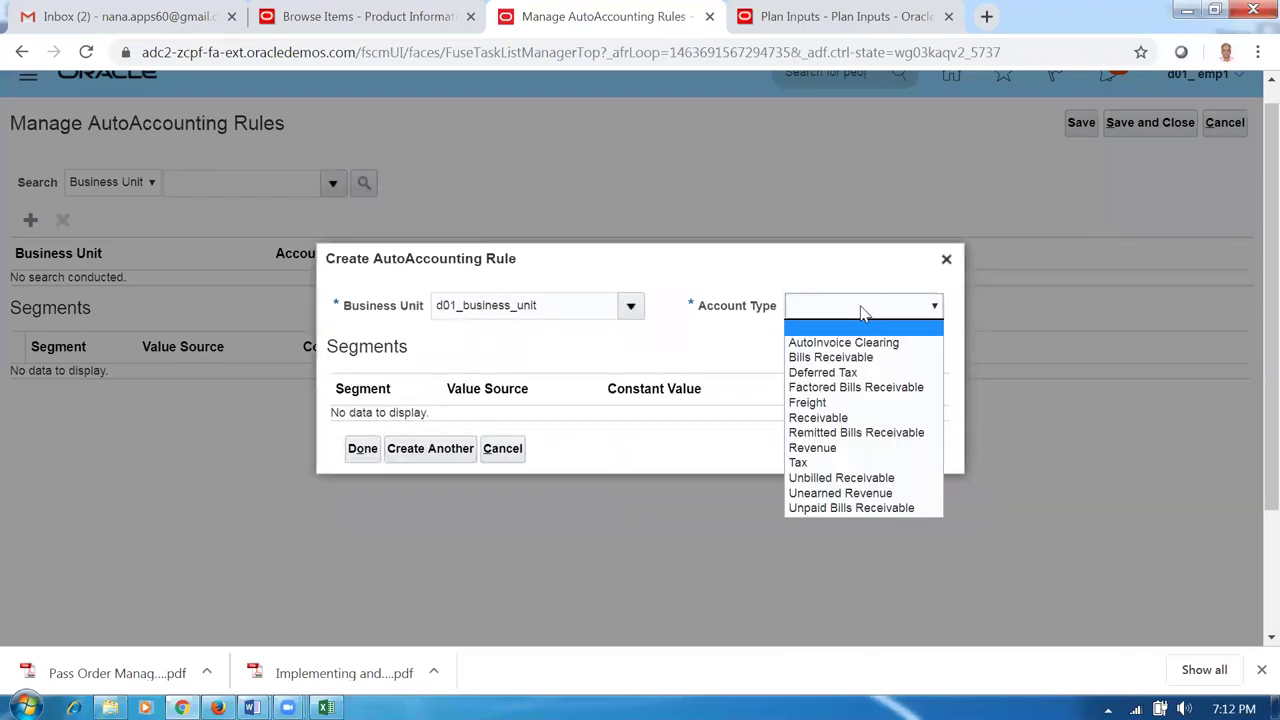
{"action": "left_click", "coordinate": [830, 478]}
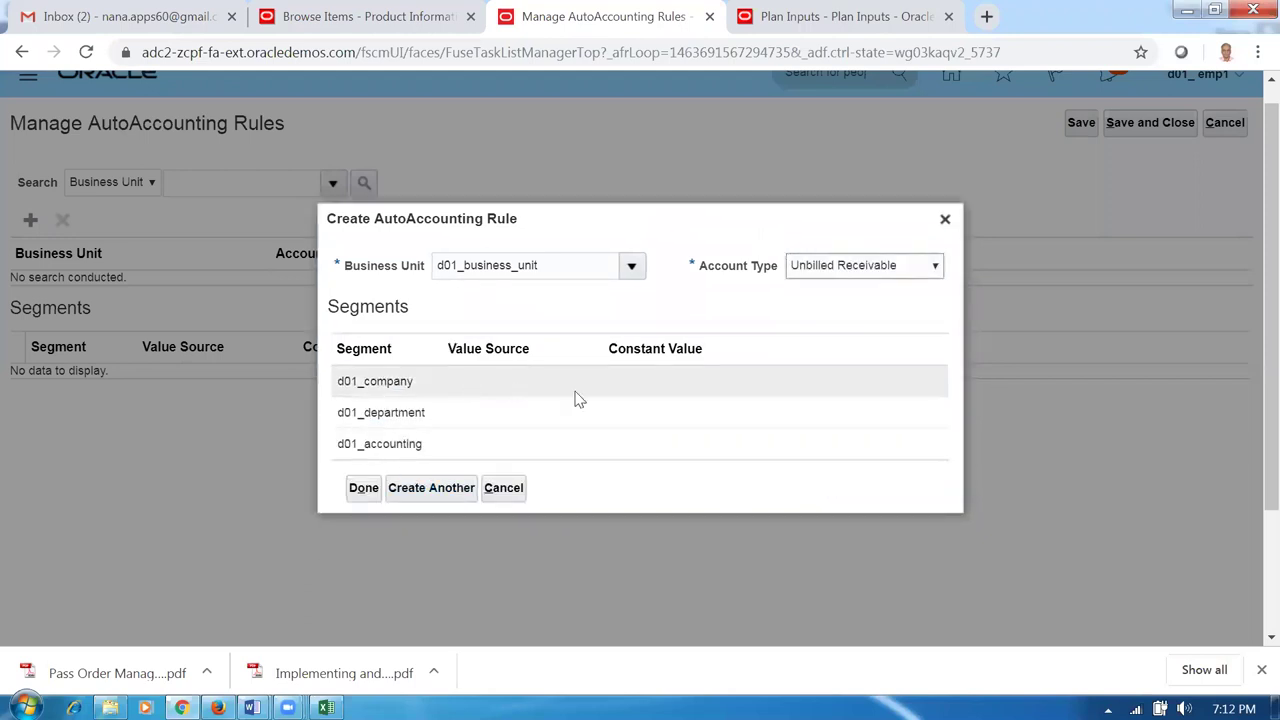
{"action": "left_click", "coordinate": [625, 394]}
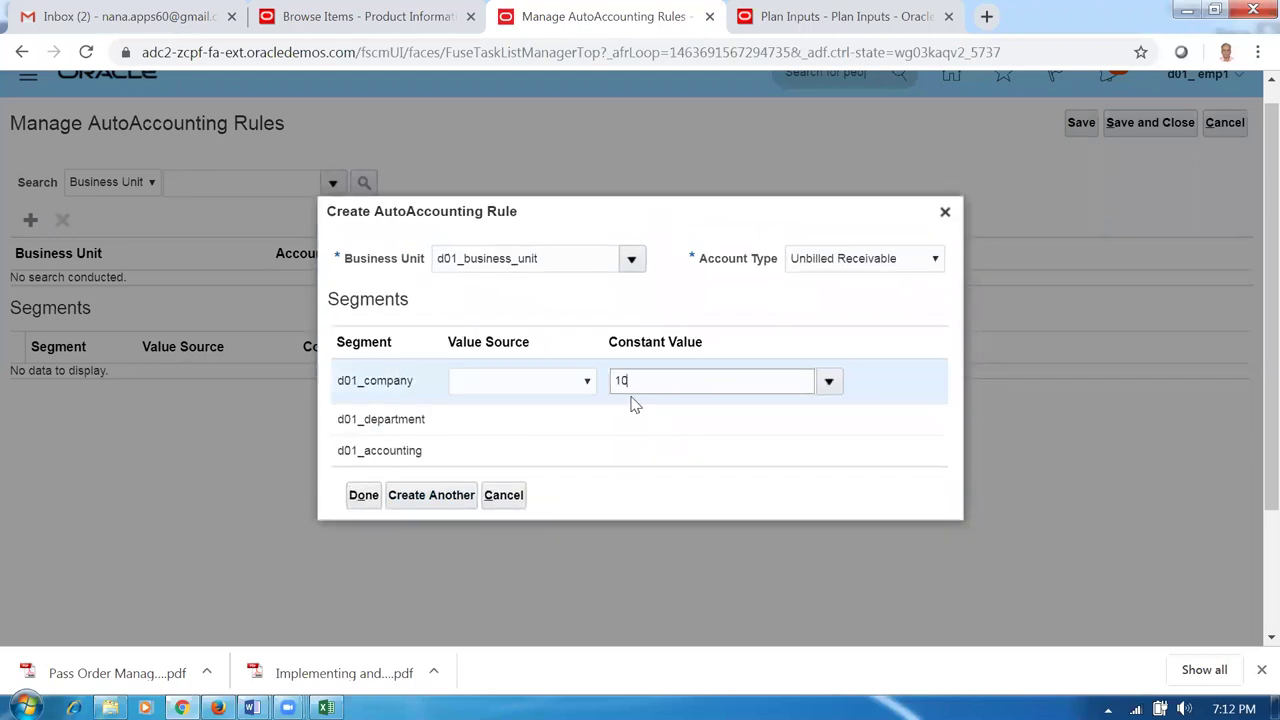
{"action": "left_click", "coordinate": [638, 421]}
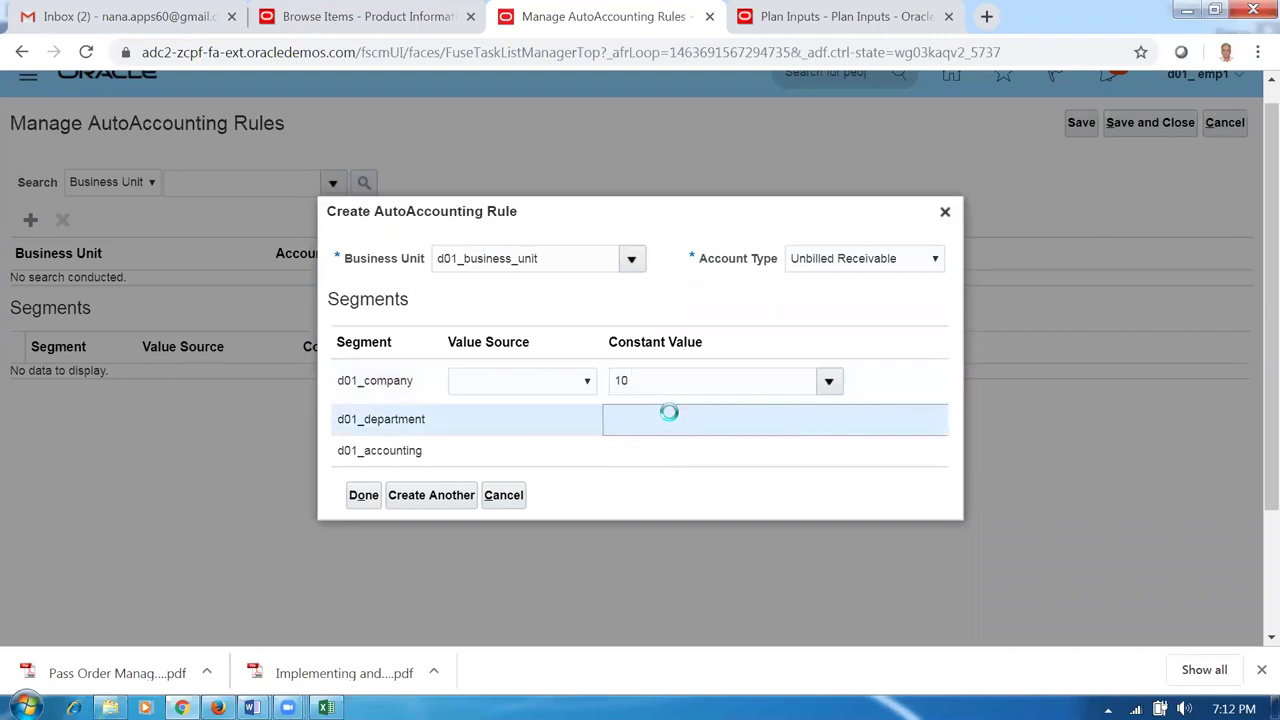
{"action": "type", "text": "100"}
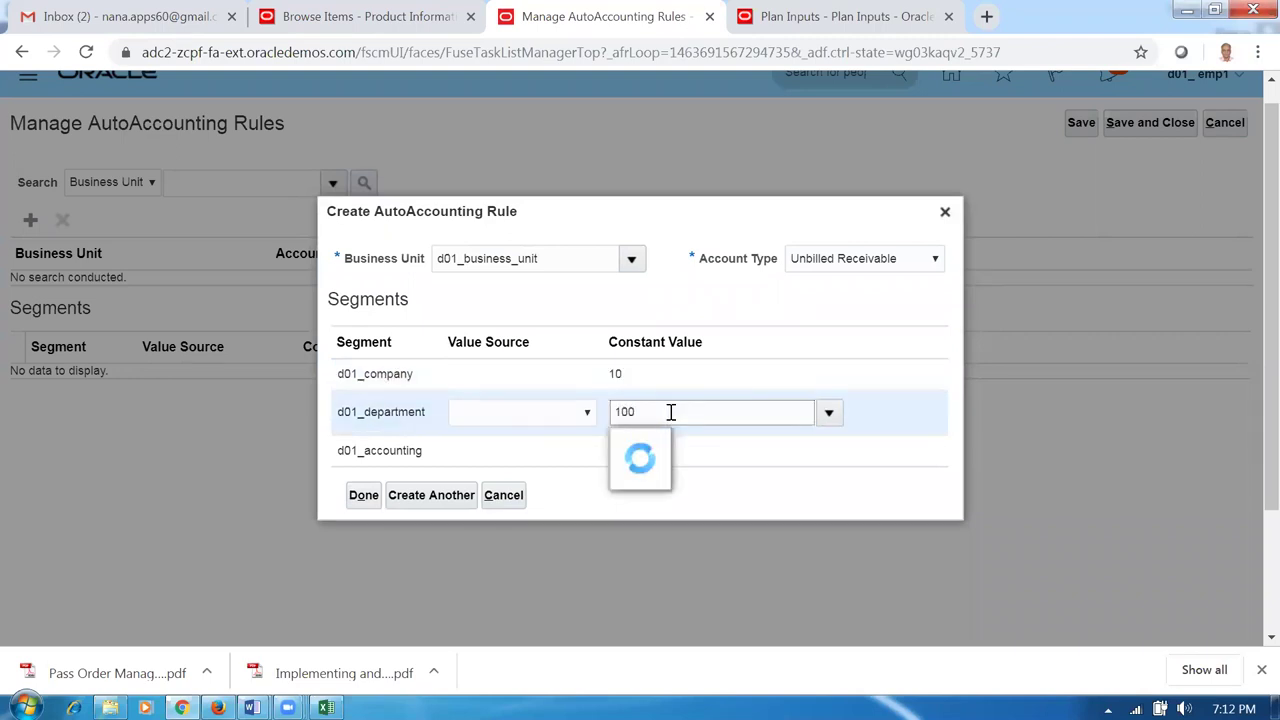
{"action": "left_click", "coordinate": [653, 456]}
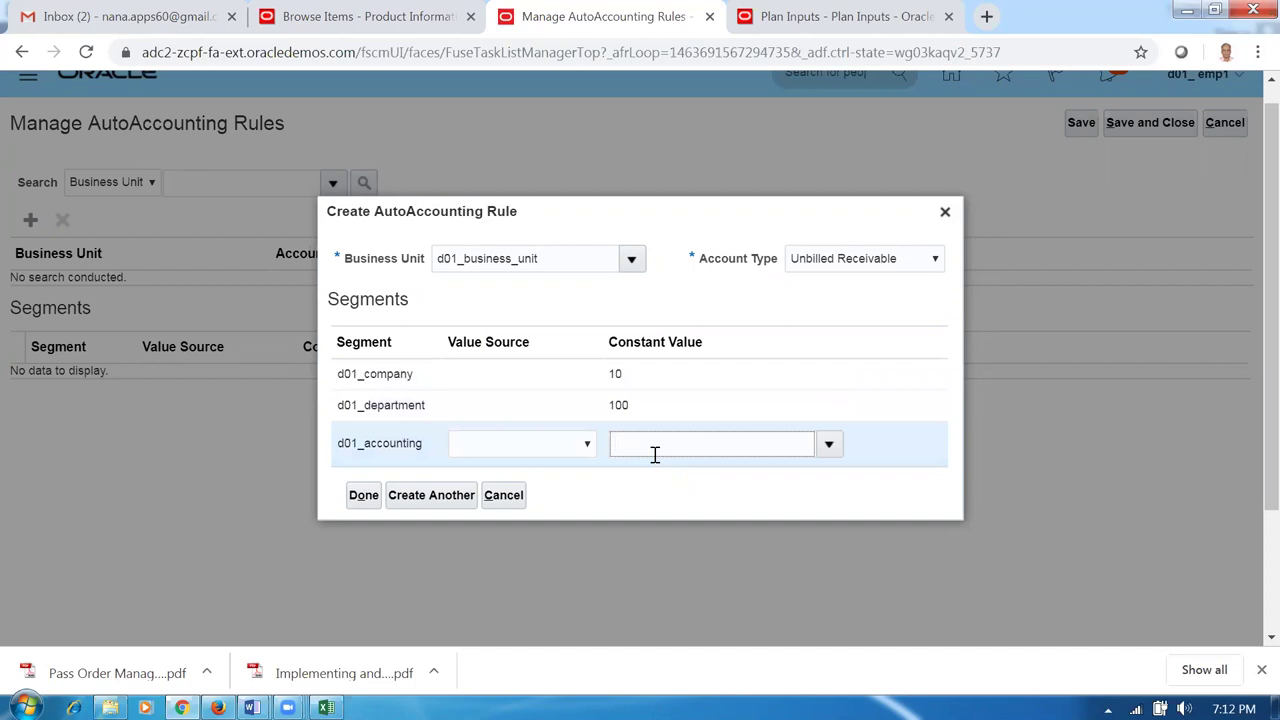
{"action": "left_click", "coordinate": [431, 495]}
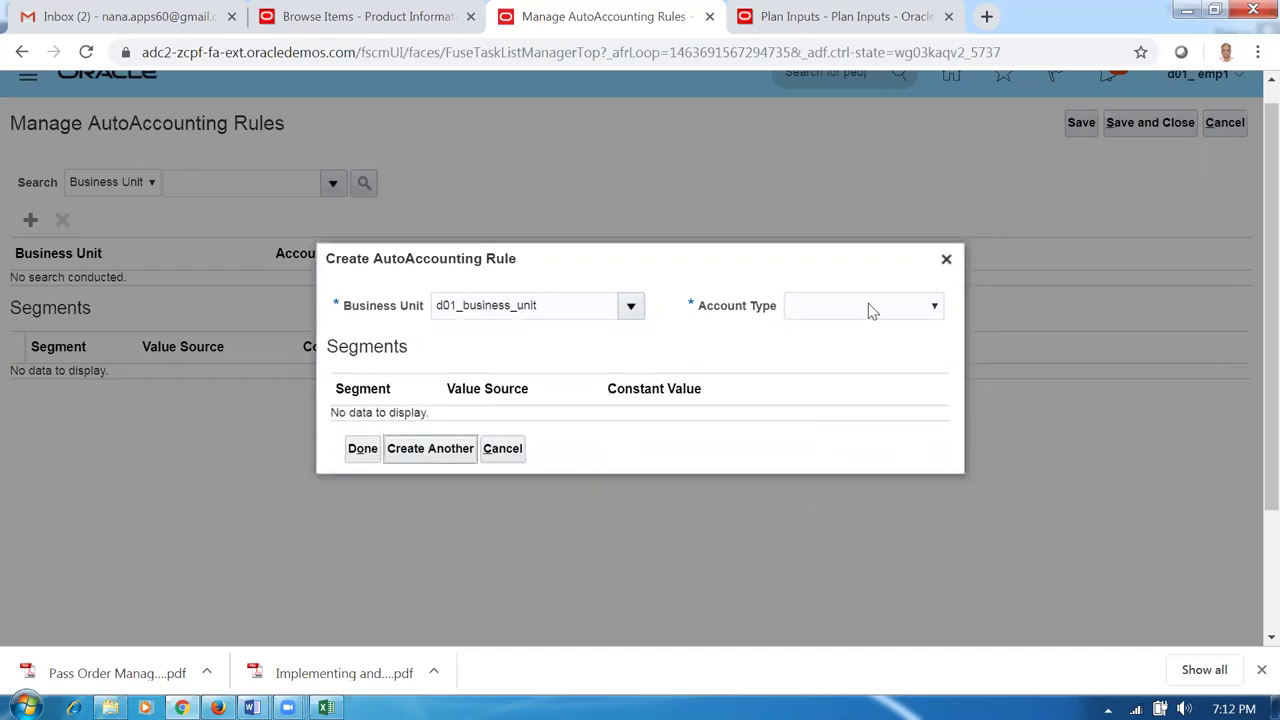
Add an Unearned Revenue rule with constants 10, 100 and 1000.
{"action": "left_click", "coordinate": [868, 305]}
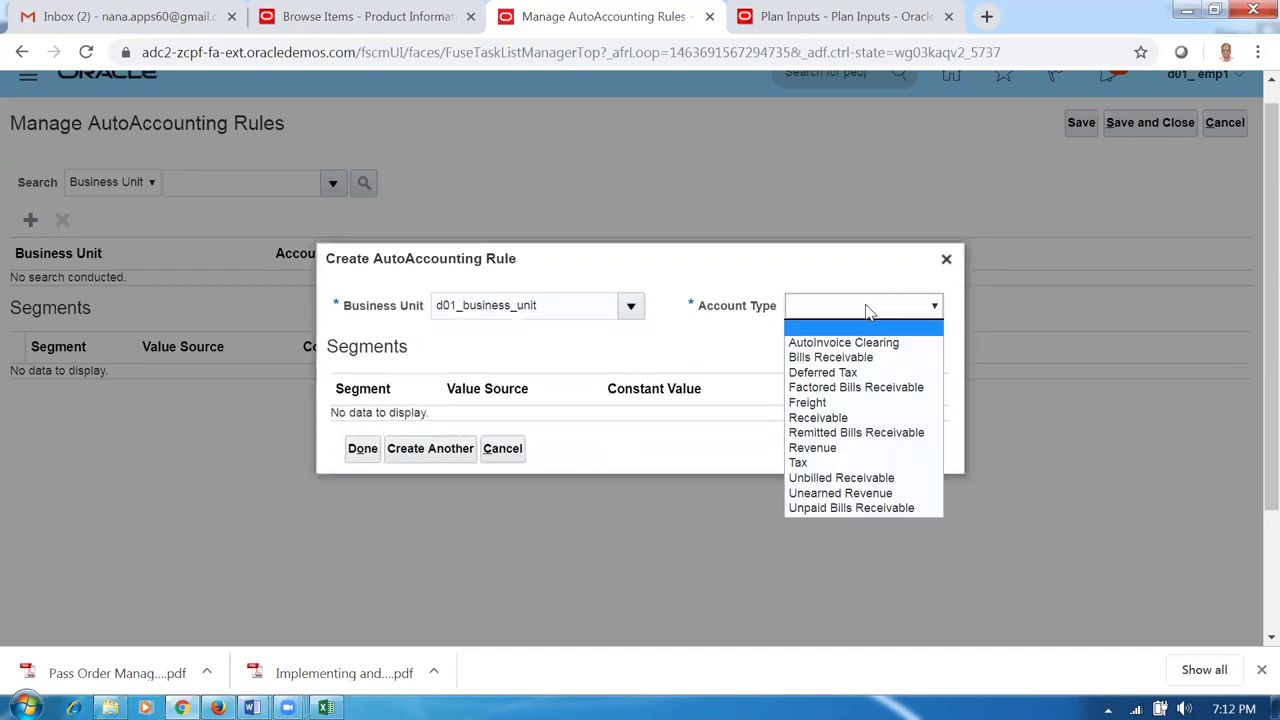
{"action": "left_click", "coordinate": [850, 494]}
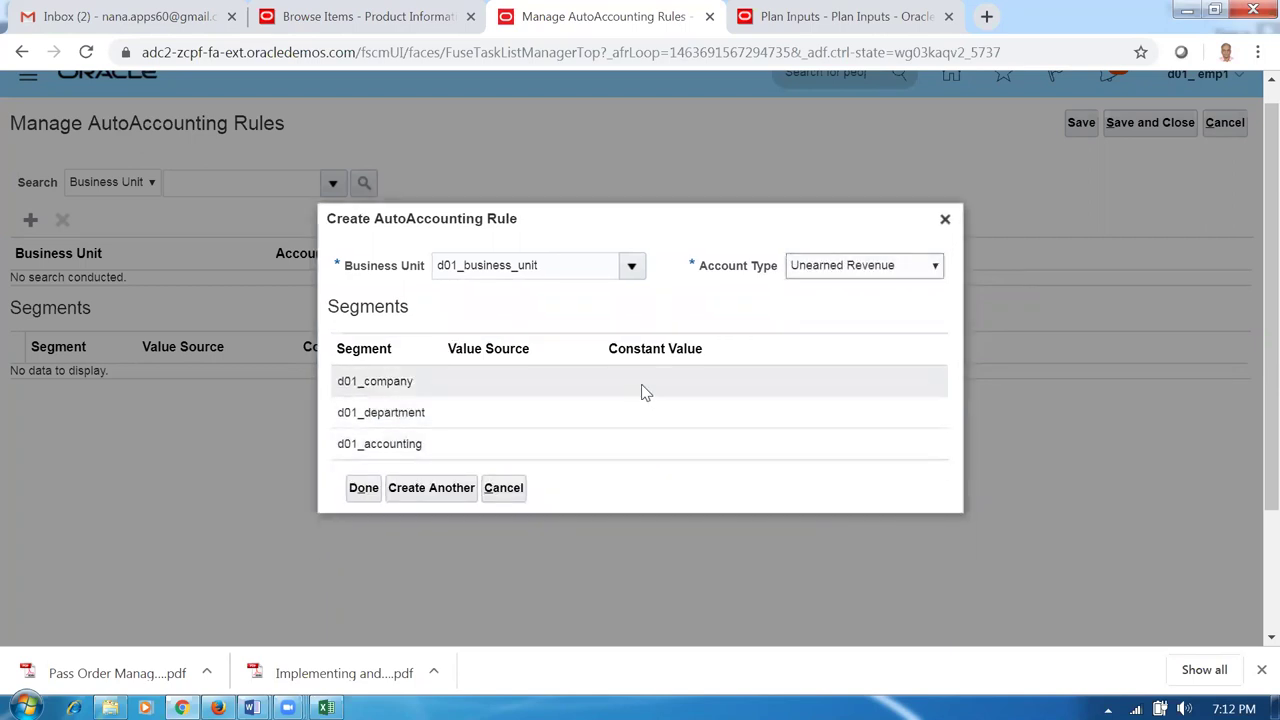
{"action": "left_click", "coordinate": [645, 385]}
{"action": "left_click", "coordinate": [643, 424]}
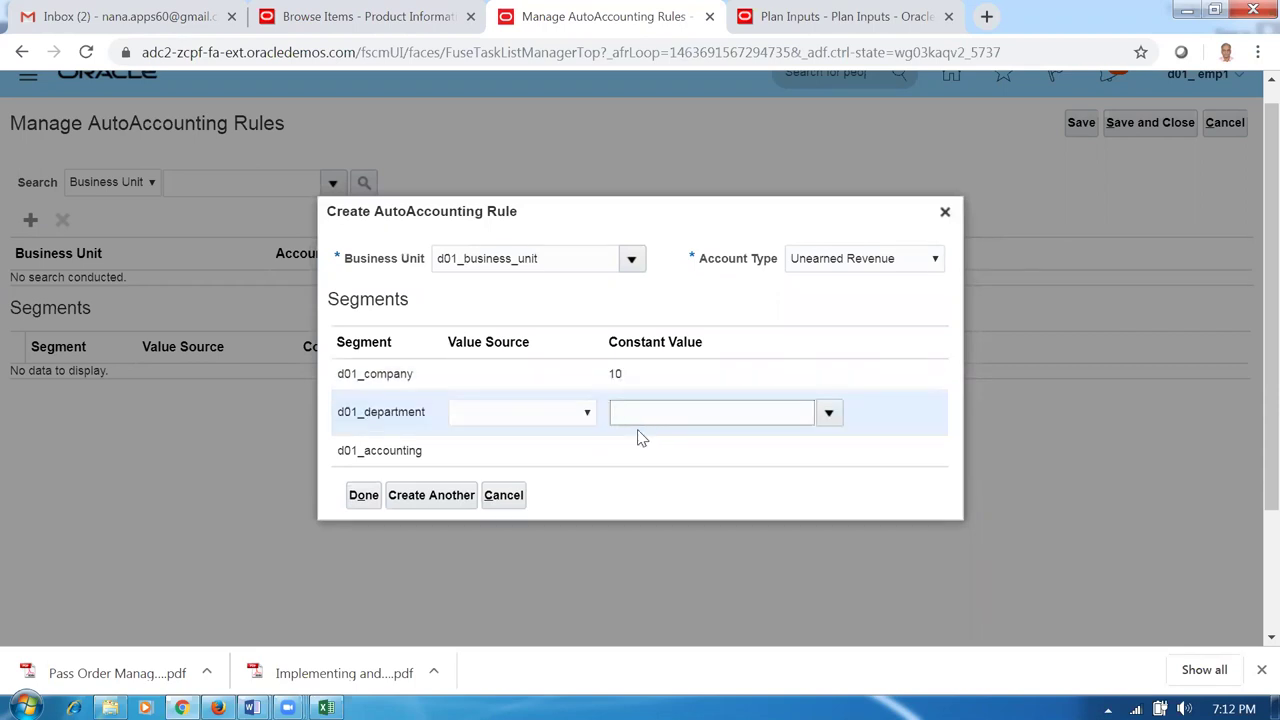
{"action": "left_click", "coordinate": [633, 450]}
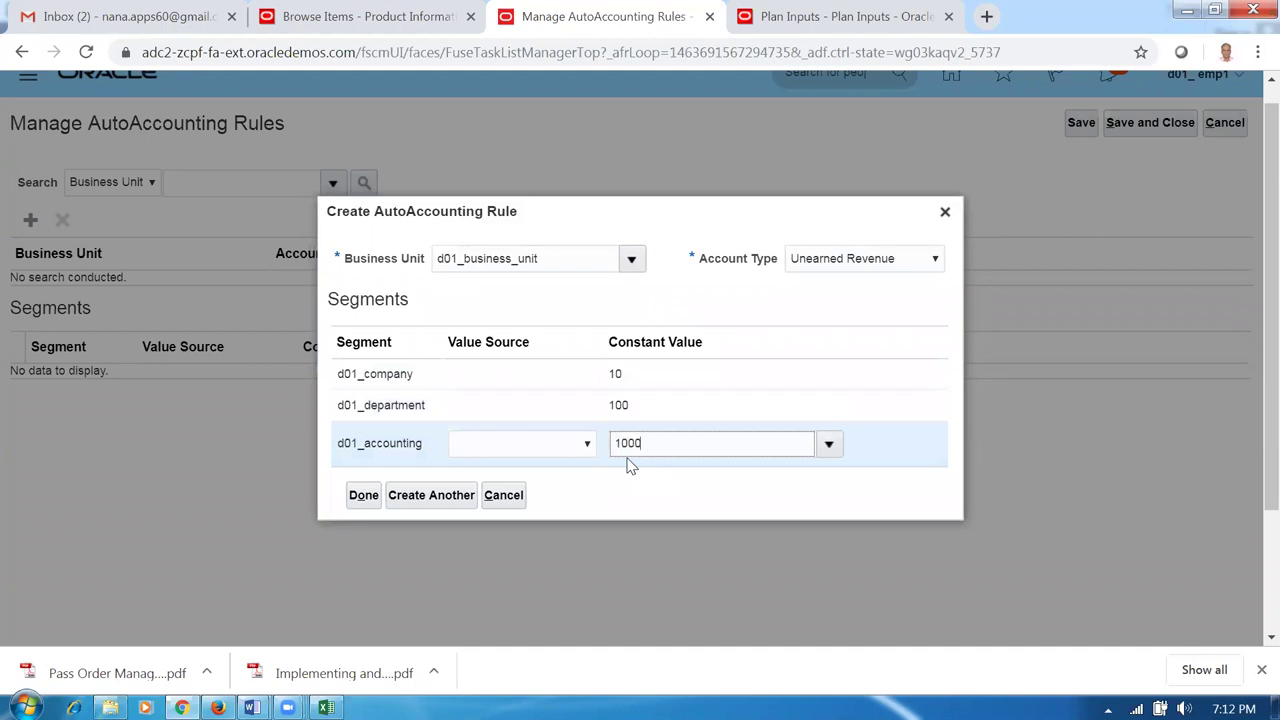
{"action": "left_click", "coordinate": [437, 497]}
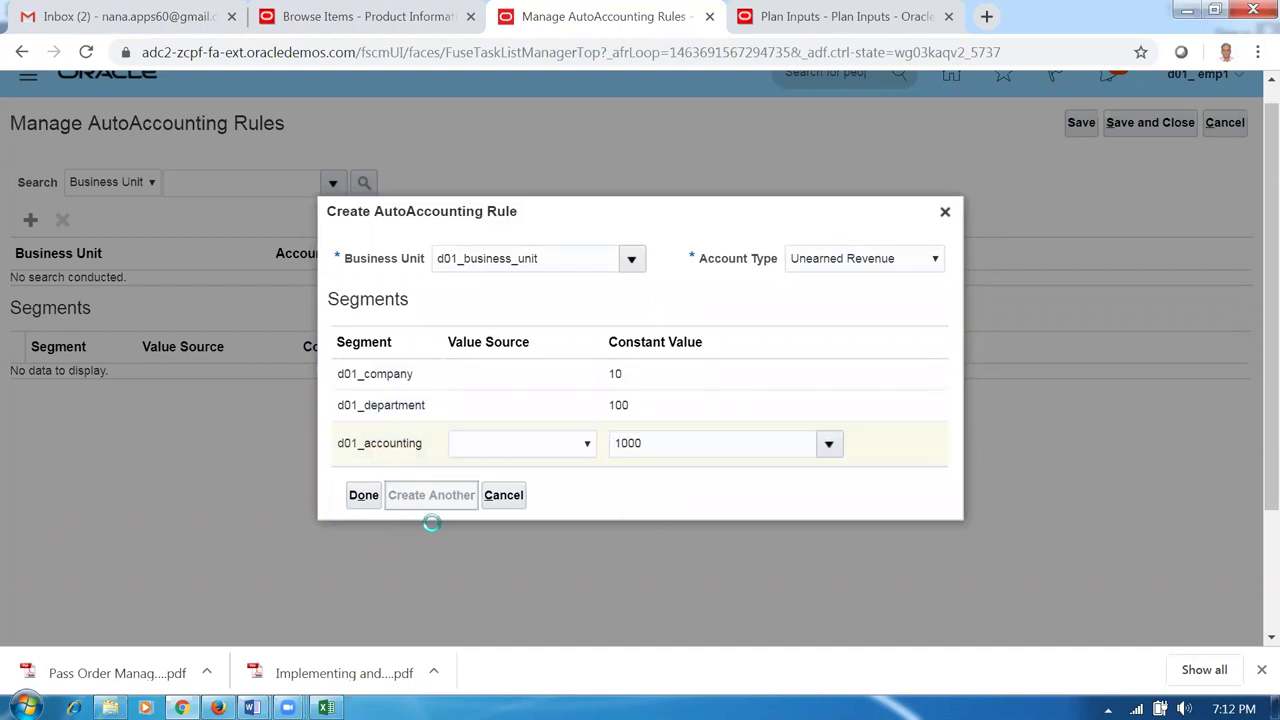
Add the Unpaid Bills Receivable rule with constants 10, 100 and 1000 and finish.
{"action": "left_click", "coordinate": [917, 316]}
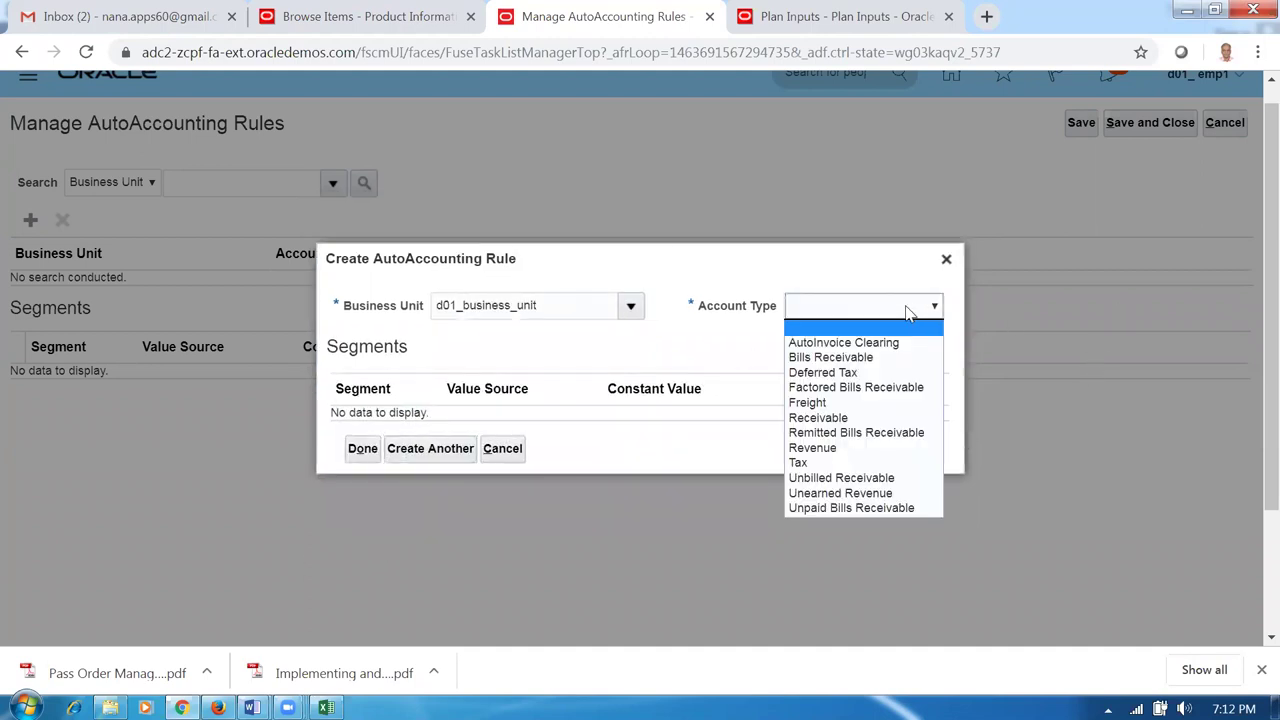
{"action": "left_click", "coordinate": [853, 512]}
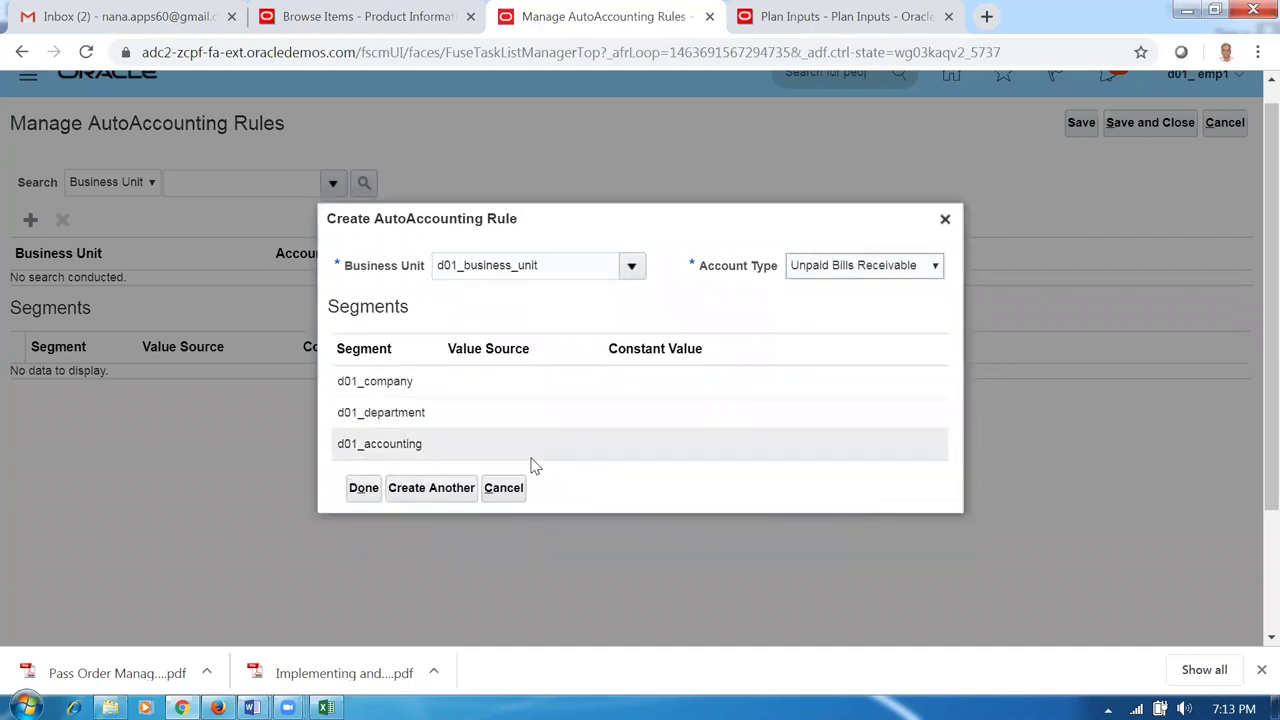
{"action": "left_click", "coordinate": [671, 393]}
{"action": "left_click", "coordinate": [640, 420]}
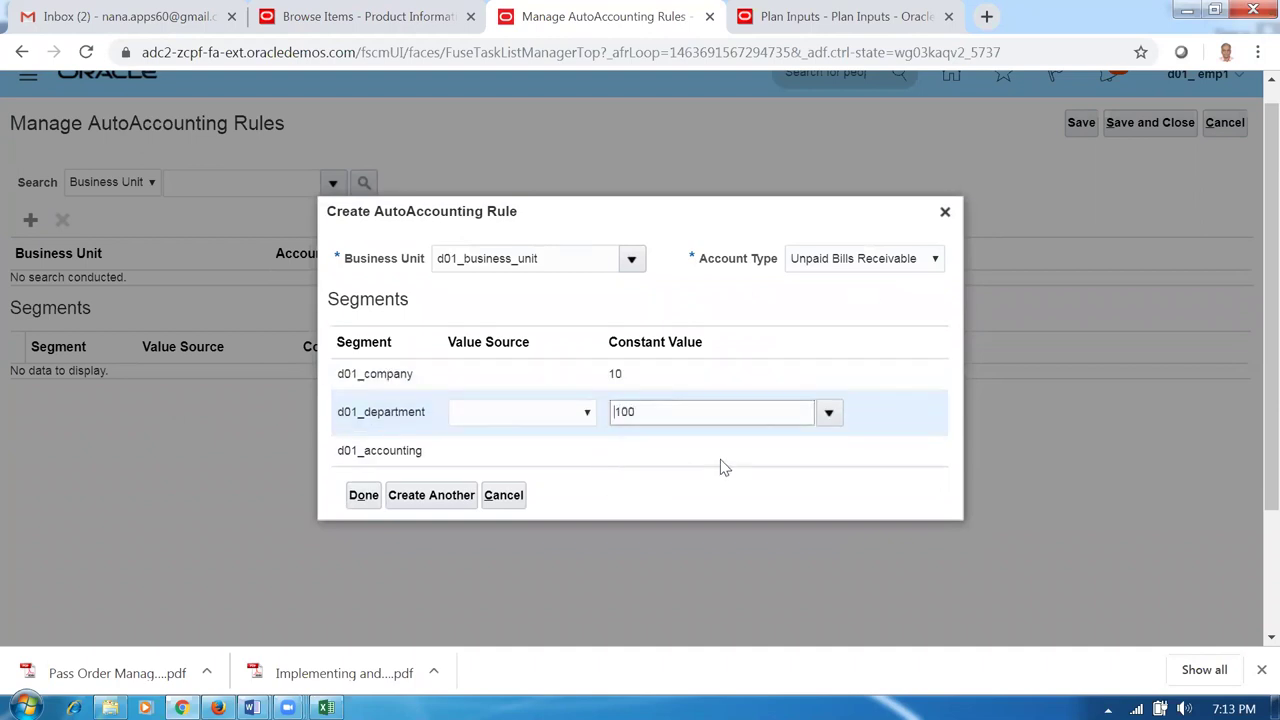
{"action": "left_click", "coordinate": [688, 450]}
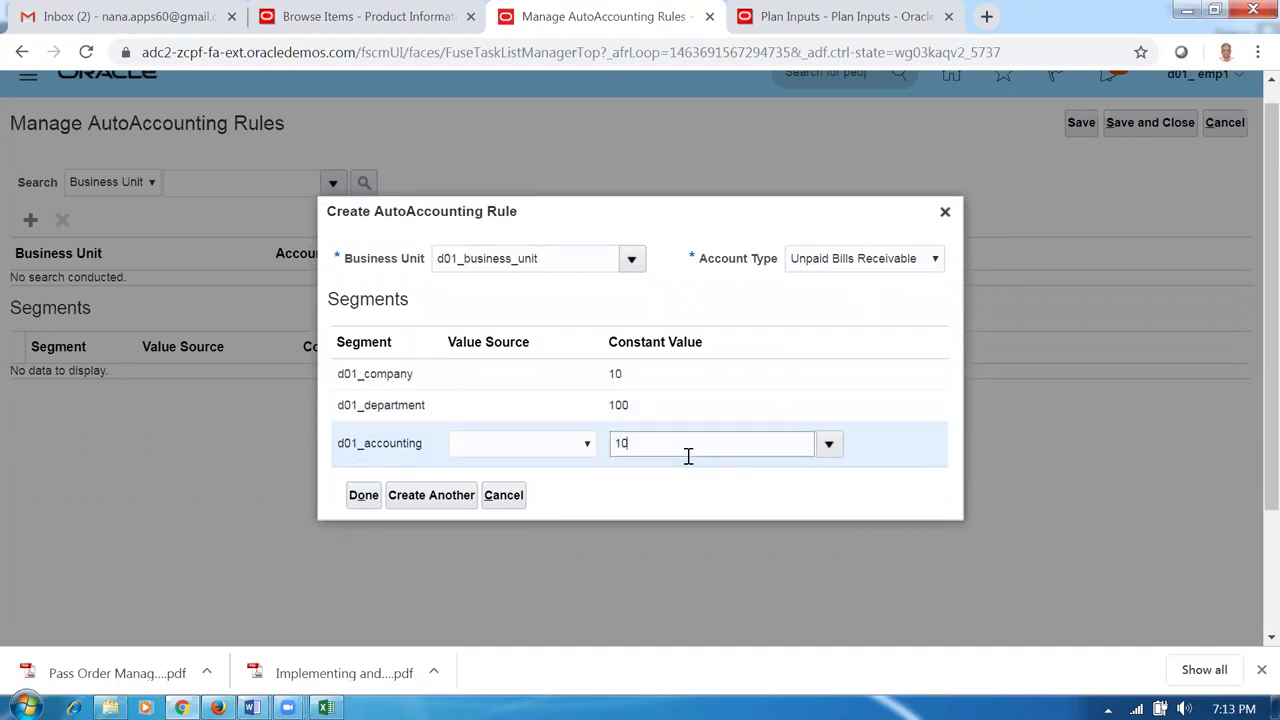
{"action": "left_click", "coordinate": [363, 495]}
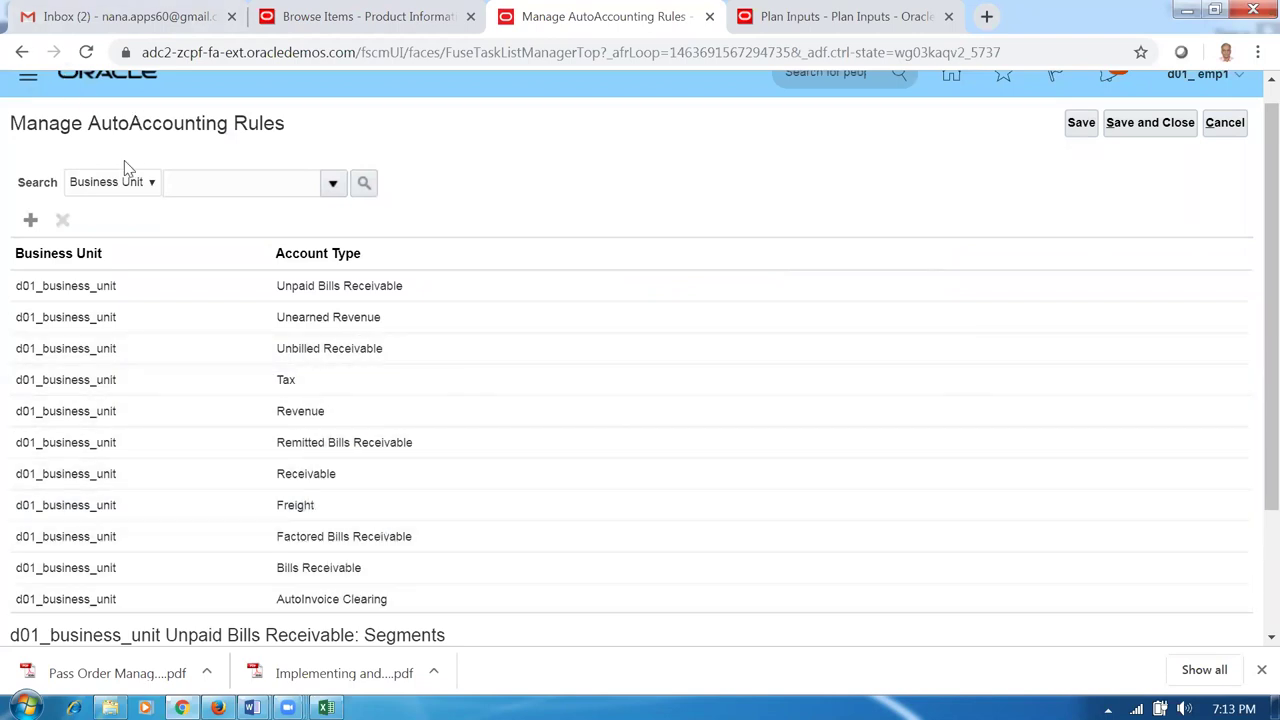
{"action": "left_click", "coordinate": [30, 220]}
Start a d01_business_unit rule, then abandon it without choosing an account type.
{"action": "type", "text": "d01"}
{"action": "key", "text": "Tab"}
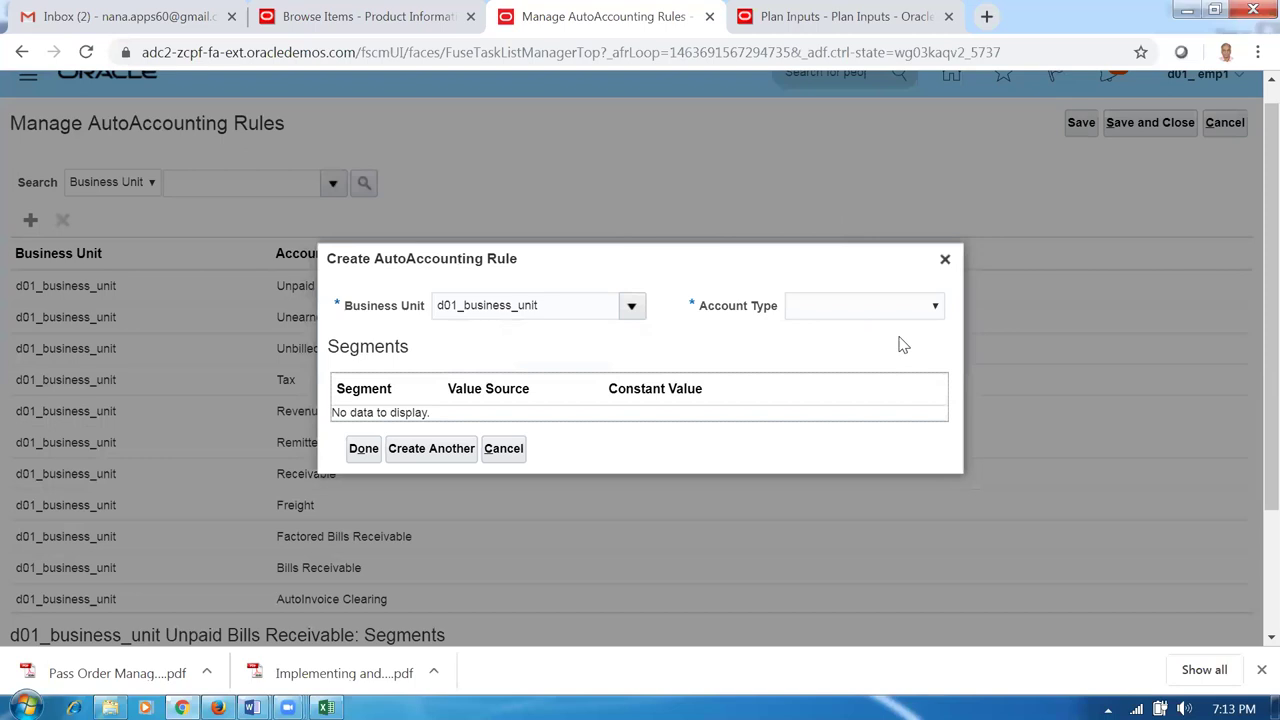
{"action": "left_click", "coordinate": [888, 310]}
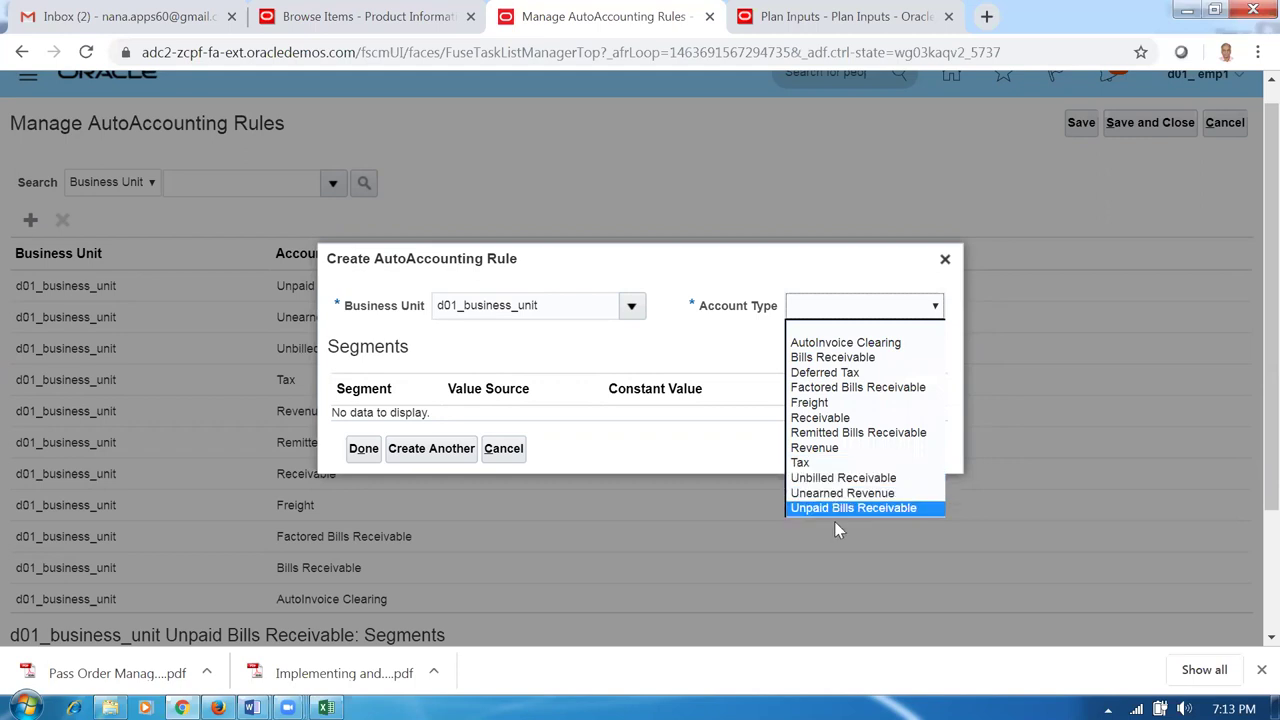
{"action": "left_click", "coordinate": [726, 366]}
{"action": "left_click", "coordinate": [504, 449]}
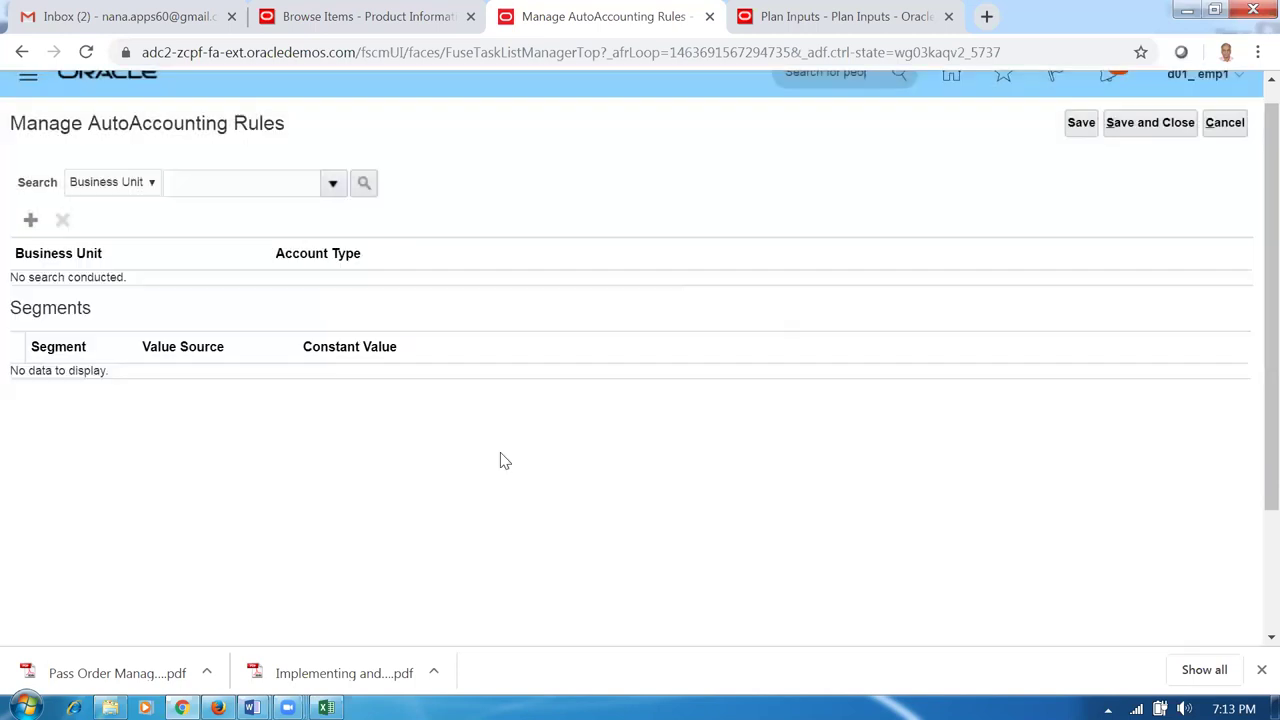
Search the rules for business unit d01 and begin a new AutoAccounting rule.
{"action": "left_click", "coordinate": [225, 190]}
{"action": "type", "text": "d01"}
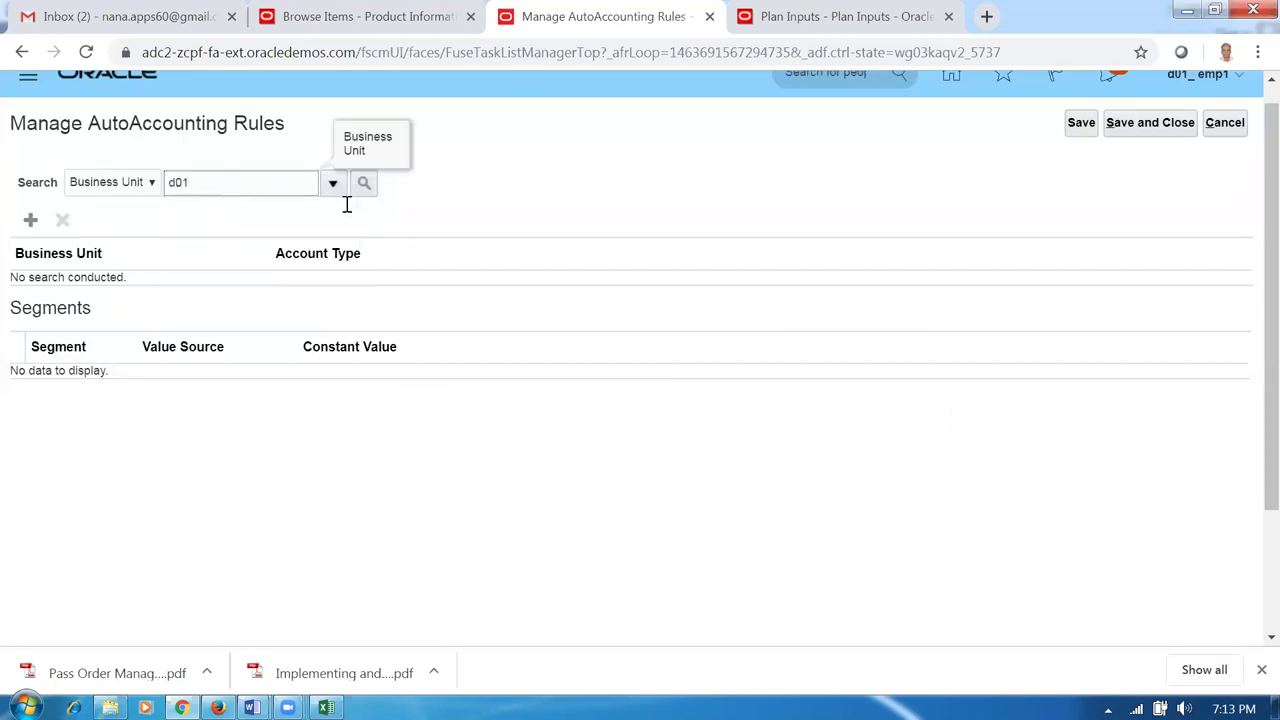
{"action": "left_click", "coordinate": [364, 184]}
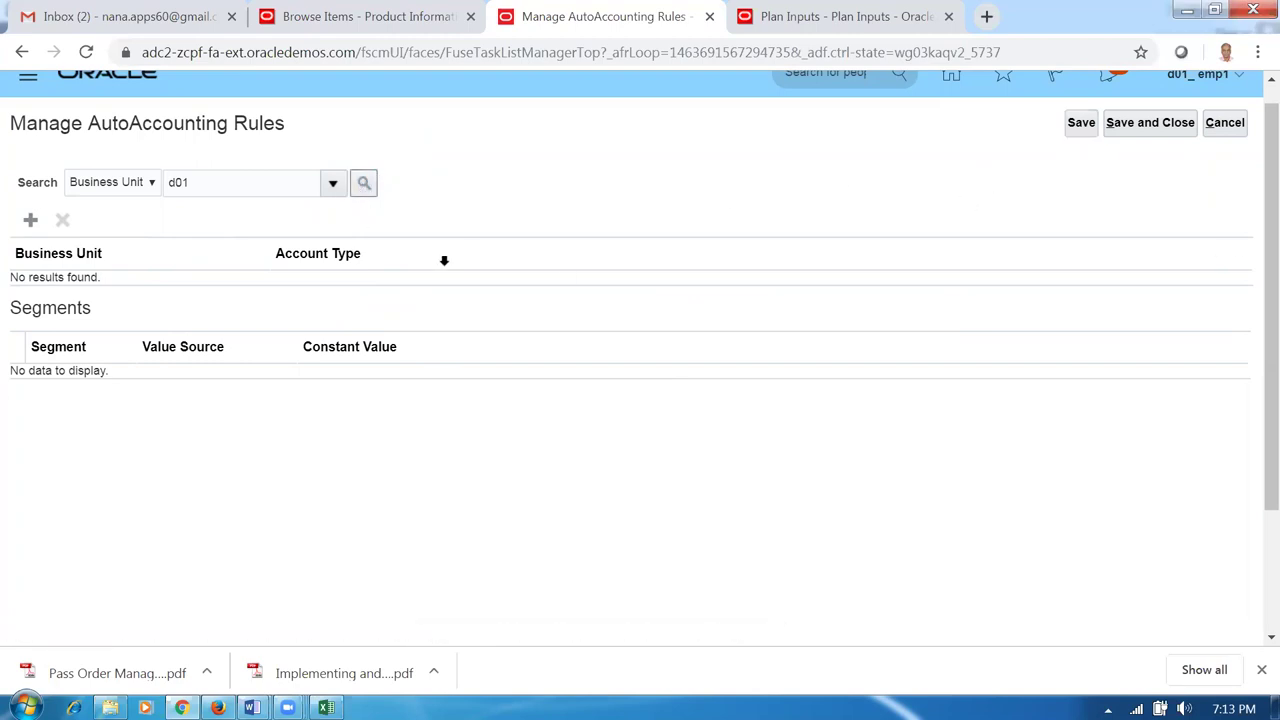
{"action": "left_click", "coordinate": [367, 186]}
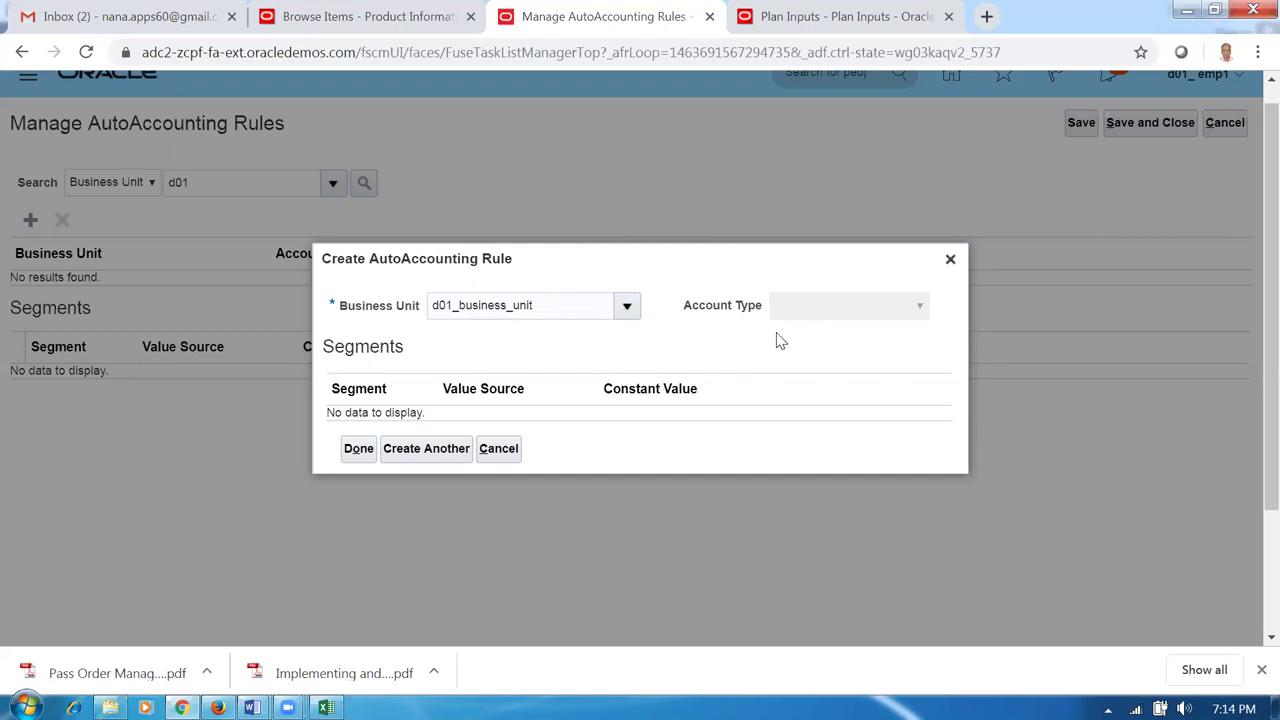
Discard the open rule, save and close, and reopen Manage AutoAccounting Rules.
{"action": "left_click", "coordinate": [498, 448]}
{"action": "left_click", "coordinate": [1129, 130]}
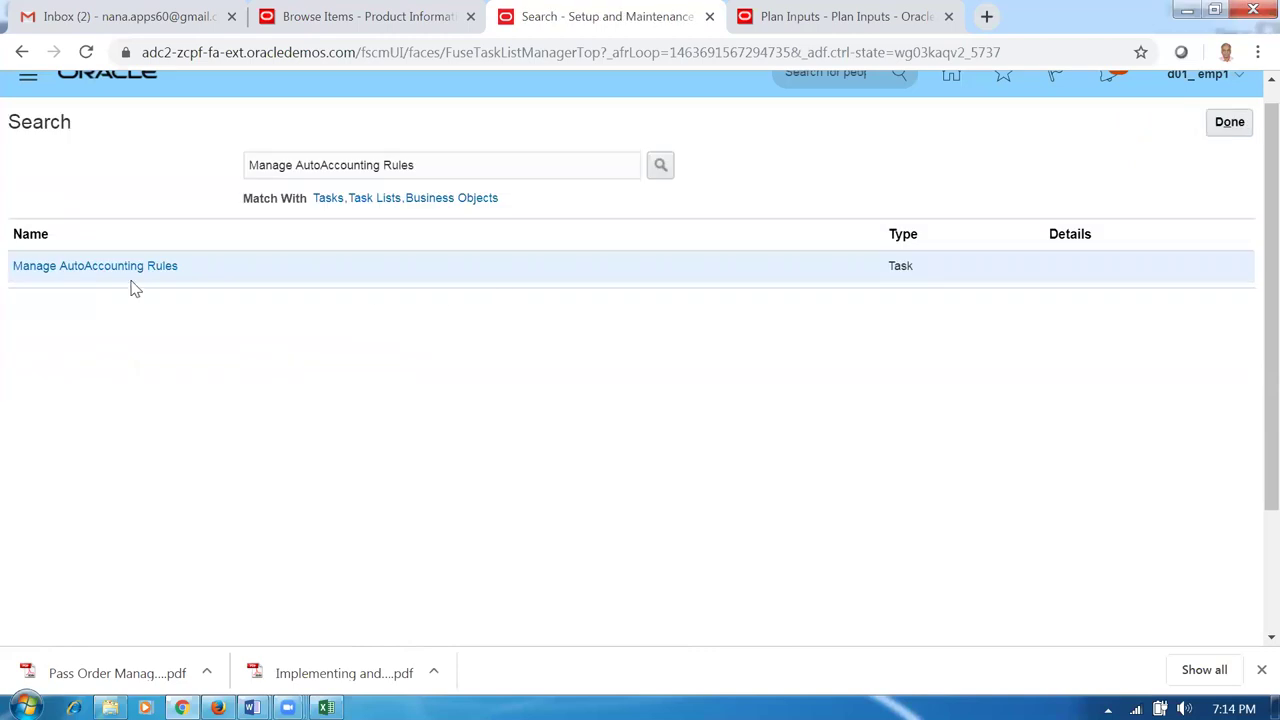
{"action": "left_click", "coordinate": [128, 267]}
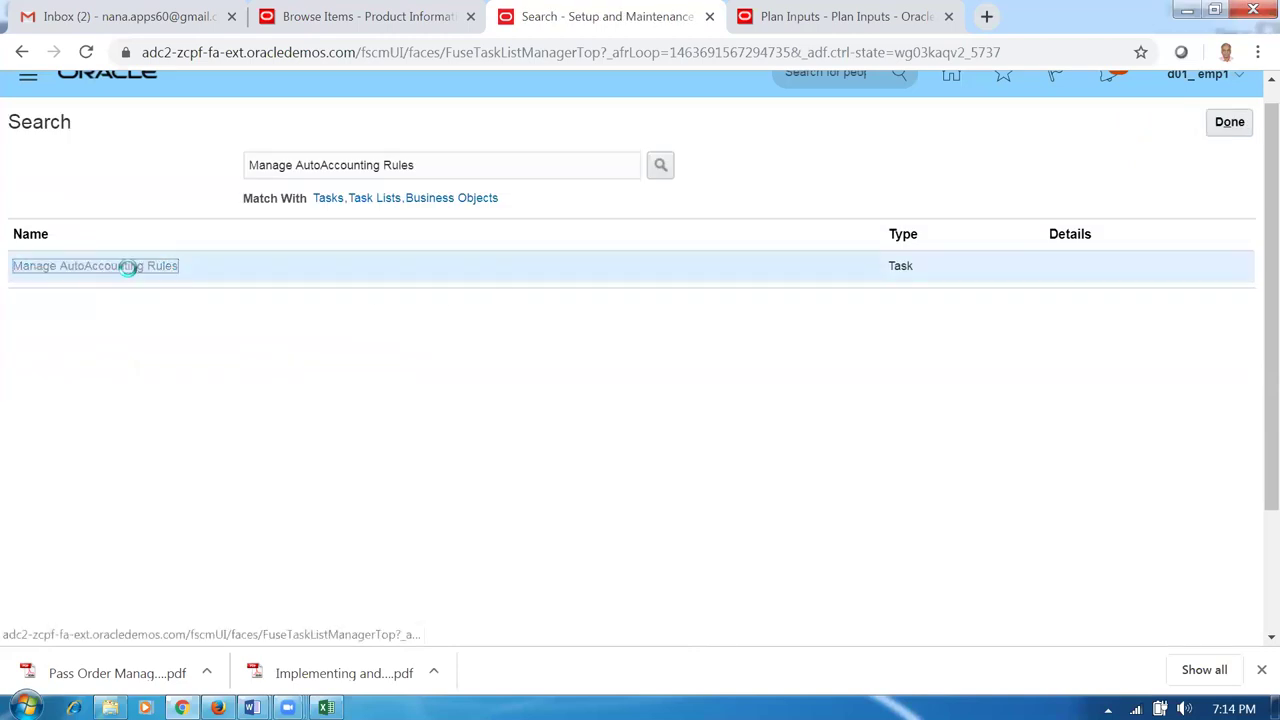
Search for d01 rules, clear the search field, and start a blank rule.
{"action": "left_click", "coordinate": [190, 191]}
{"action": "type", "text": "d01"}
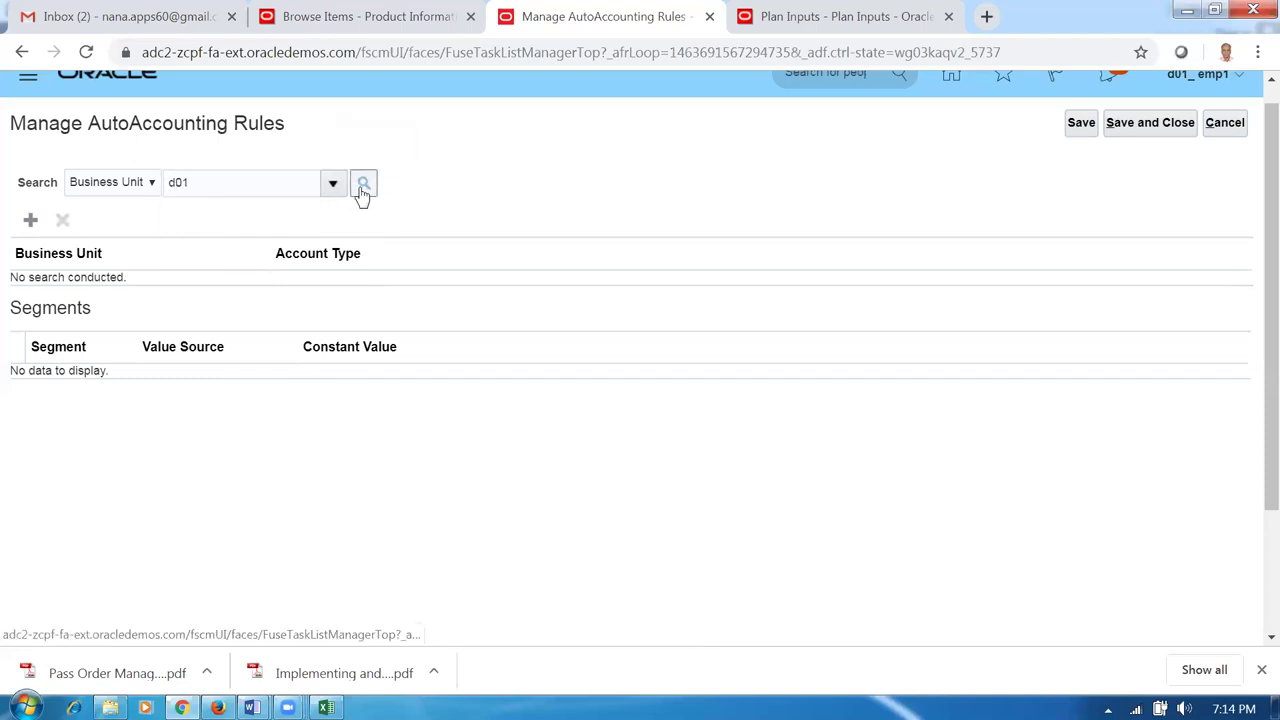
{"action": "left_click", "coordinate": [362, 185]}
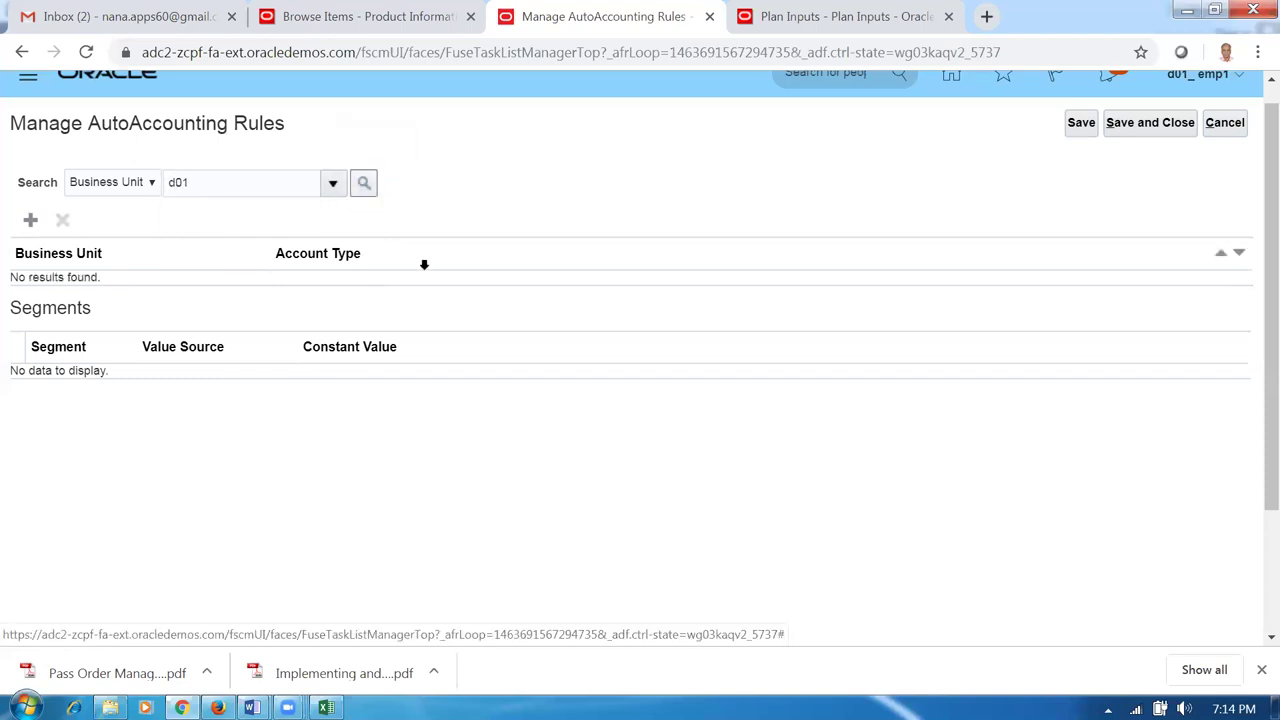
{"action": "left_click_drag", "start_coordinate": [214, 186], "coordinate": [106, 194]}
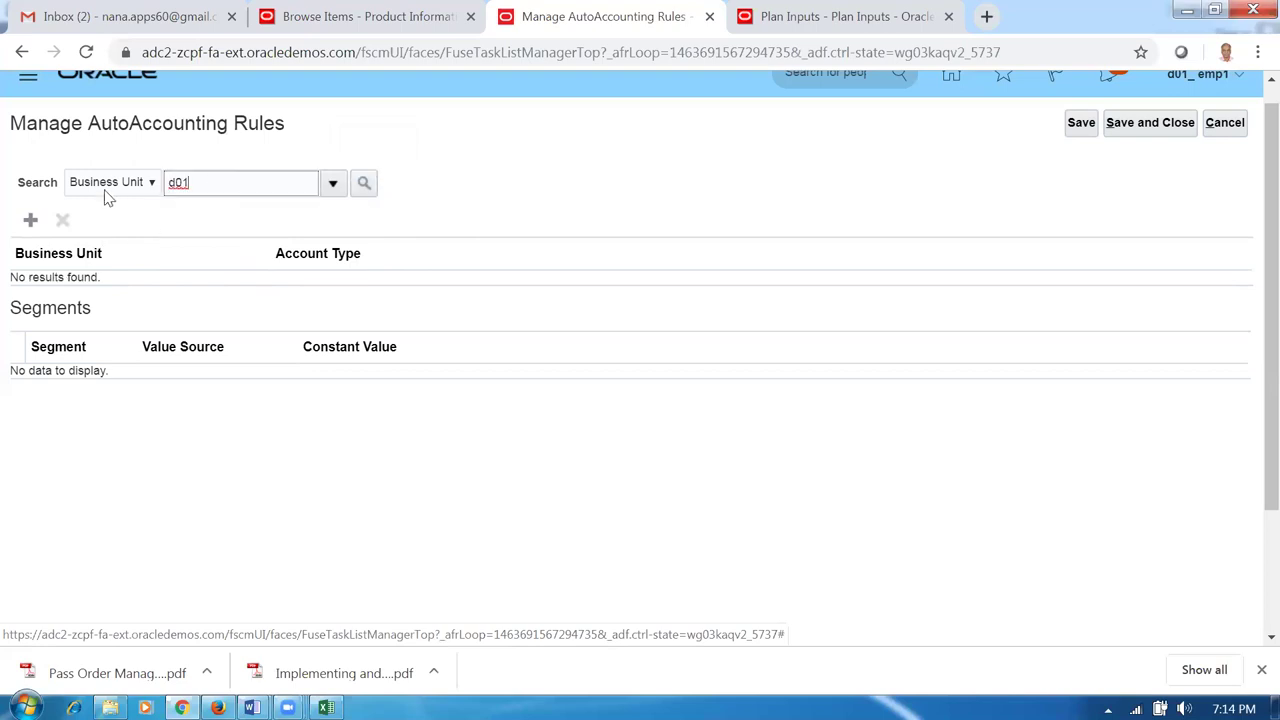
{"action": "key", "text": "BackSpace"}
{"action": "left_click", "coordinate": [30, 220]}
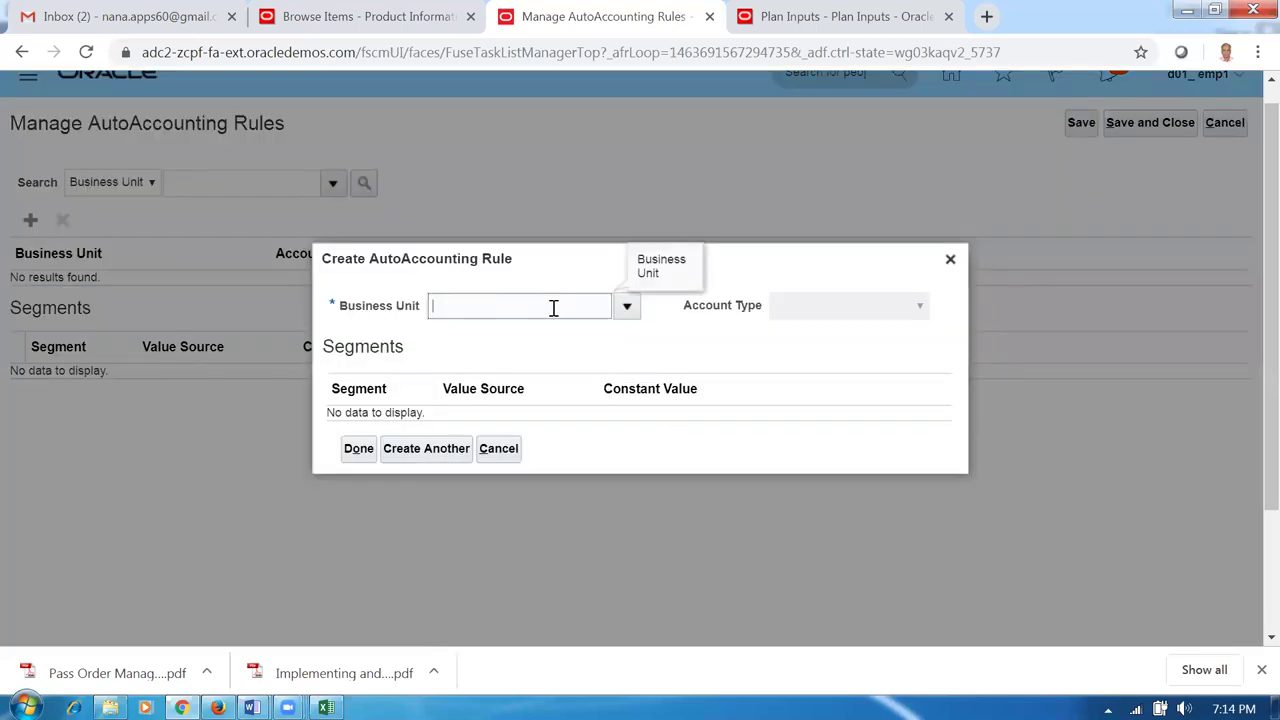
Create a d01_business_unit AutoInvoice Clearing rule with constants 10, 100 and 1000.
{"action": "left_click", "coordinate": [556, 305]}
{"action": "type", "text": "d01"}
{"action": "key", "text": "Tab"}
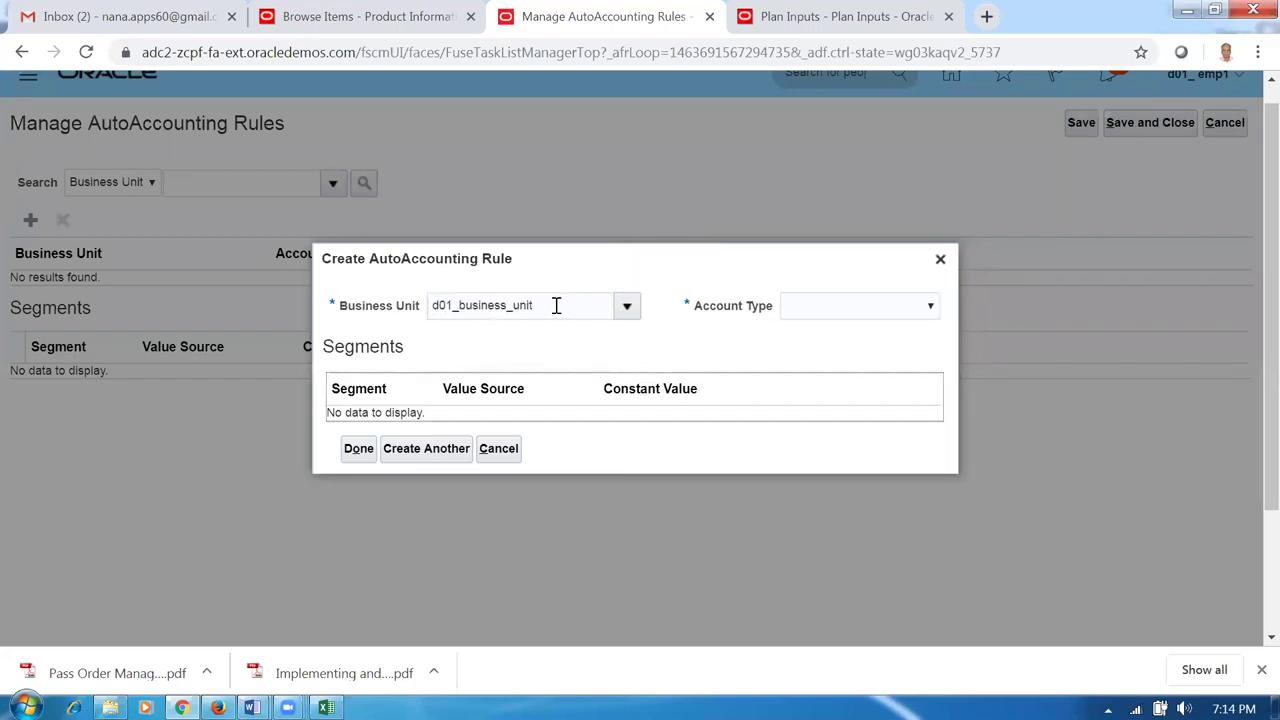
{"action": "left_click", "coordinate": [880, 312]}
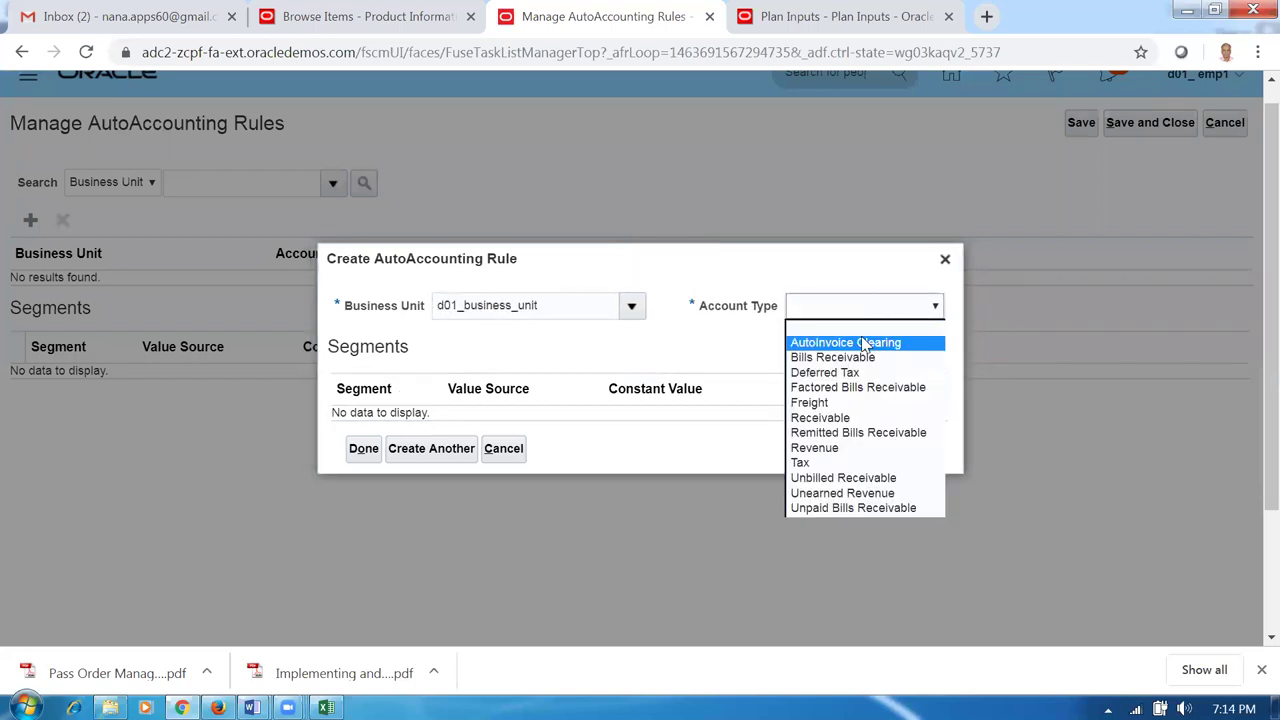
{"action": "left_click", "coordinate": [866, 343]}
{"action": "left_click", "coordinate": [611, 383]}
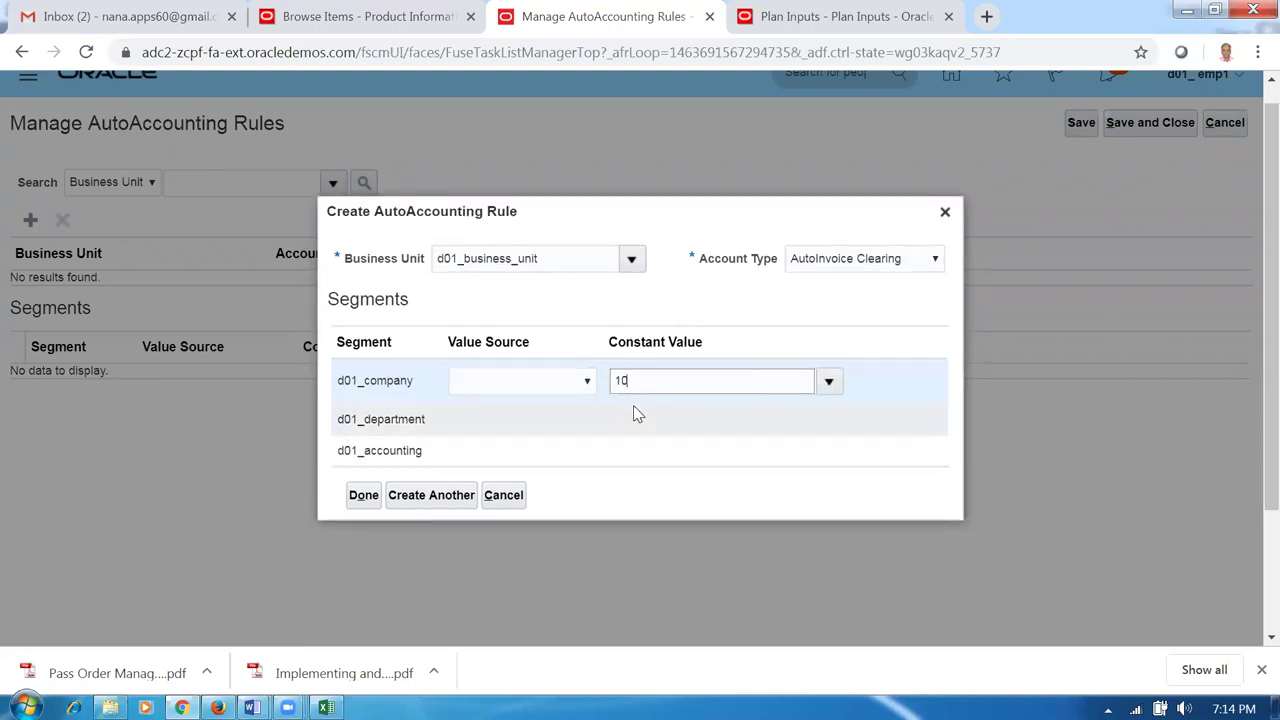
{"action": "left_click", "coordinate": [640, 420]}
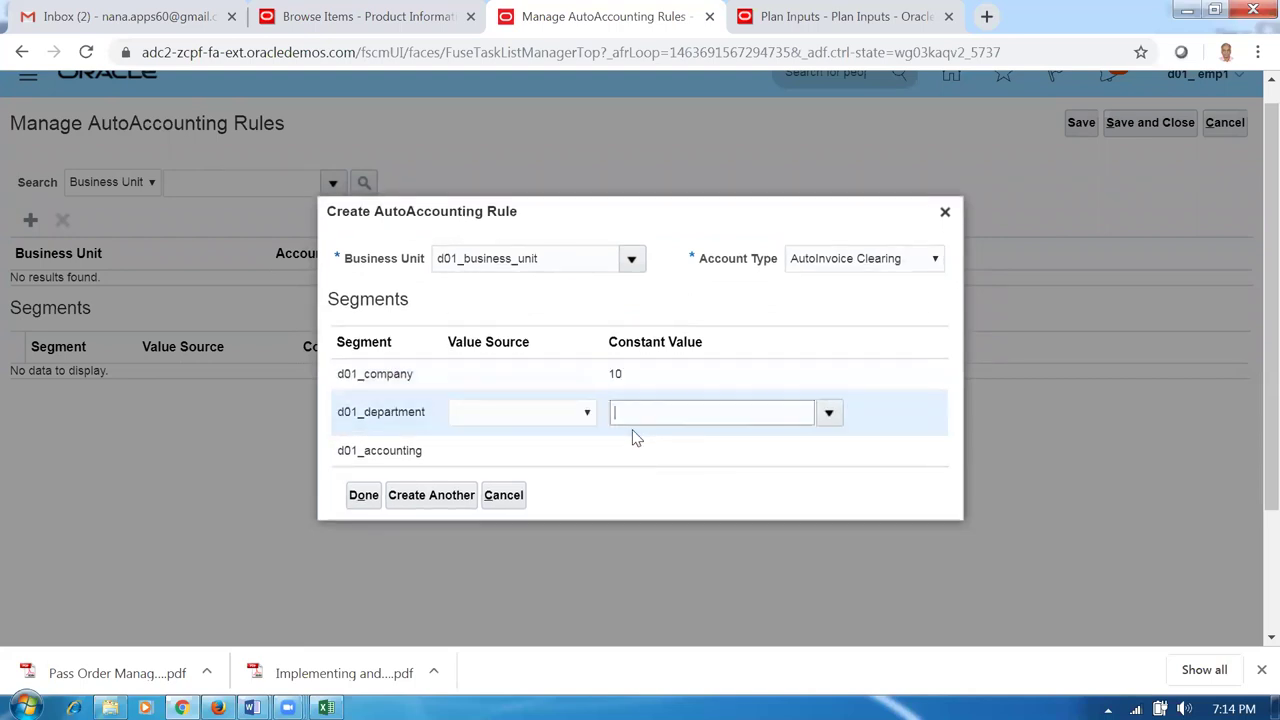
{"action": "left_click", "coordinate": [645, 456]}
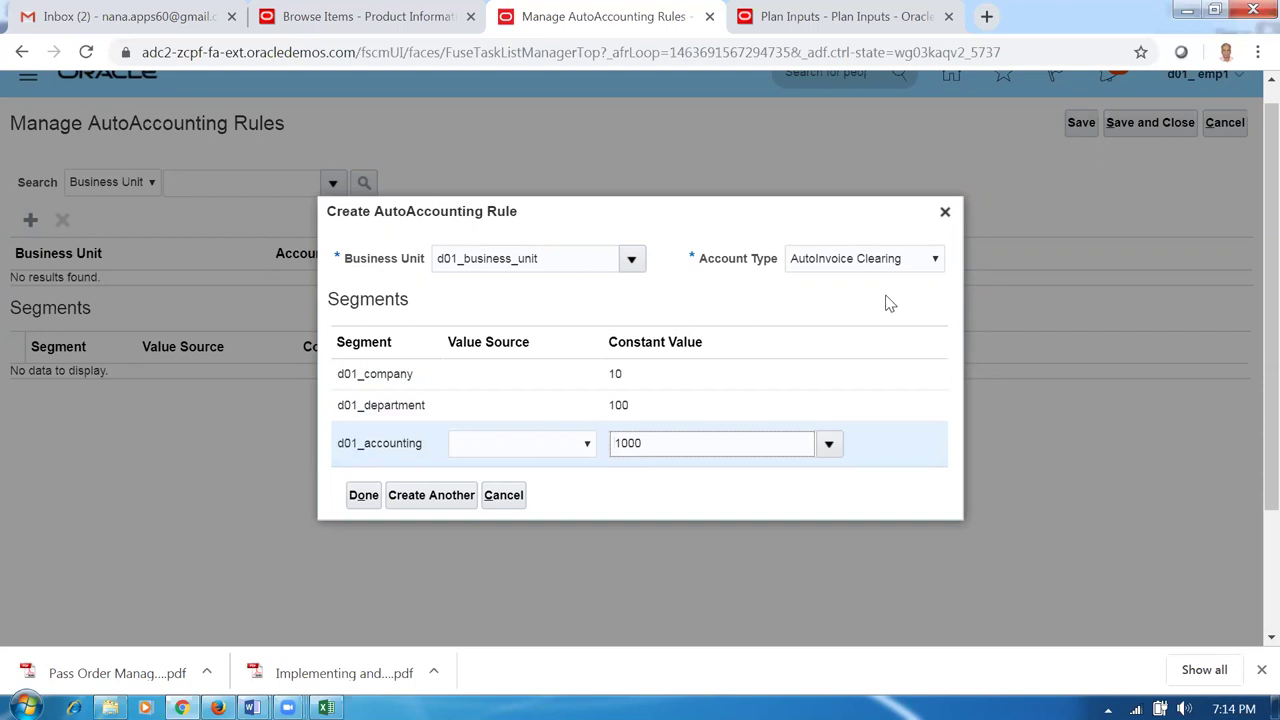
{"action": "left_click", "coordinate": [437, 505]}
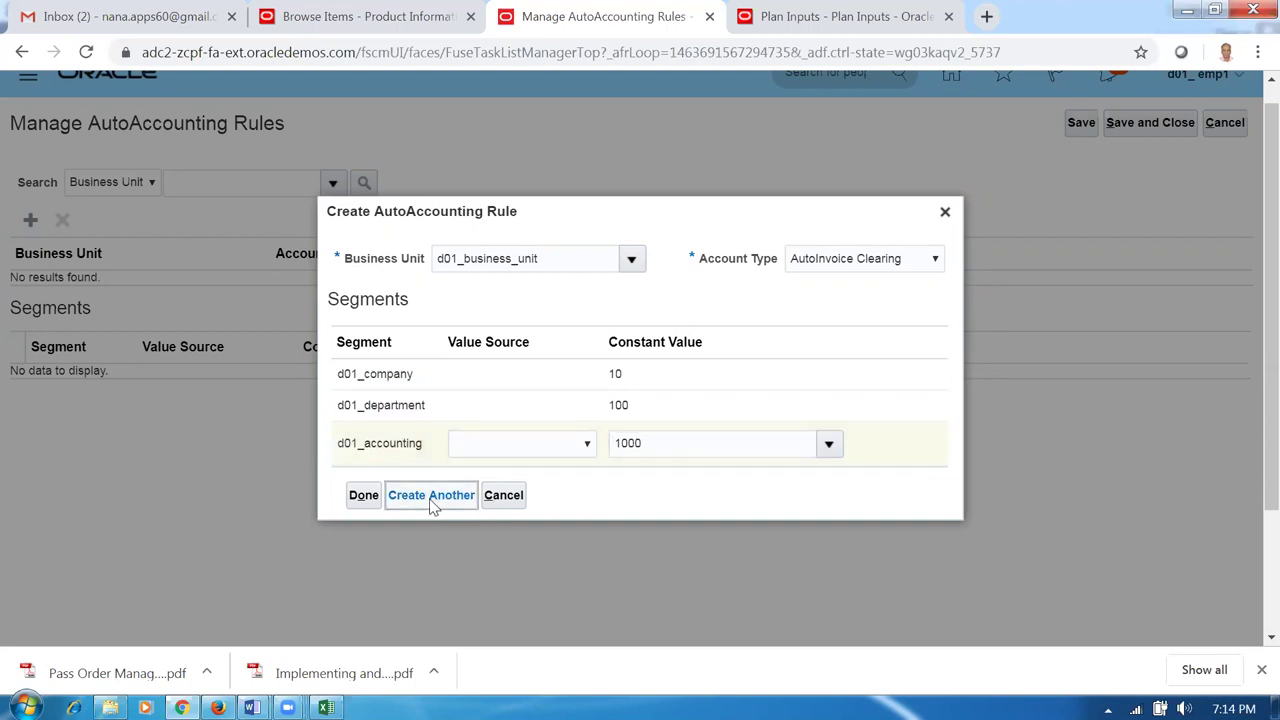
Add a Bills Receivable rule with constants 10, 100 and 1000.
{"action": "left_click", "coordinate": [852, 311]}
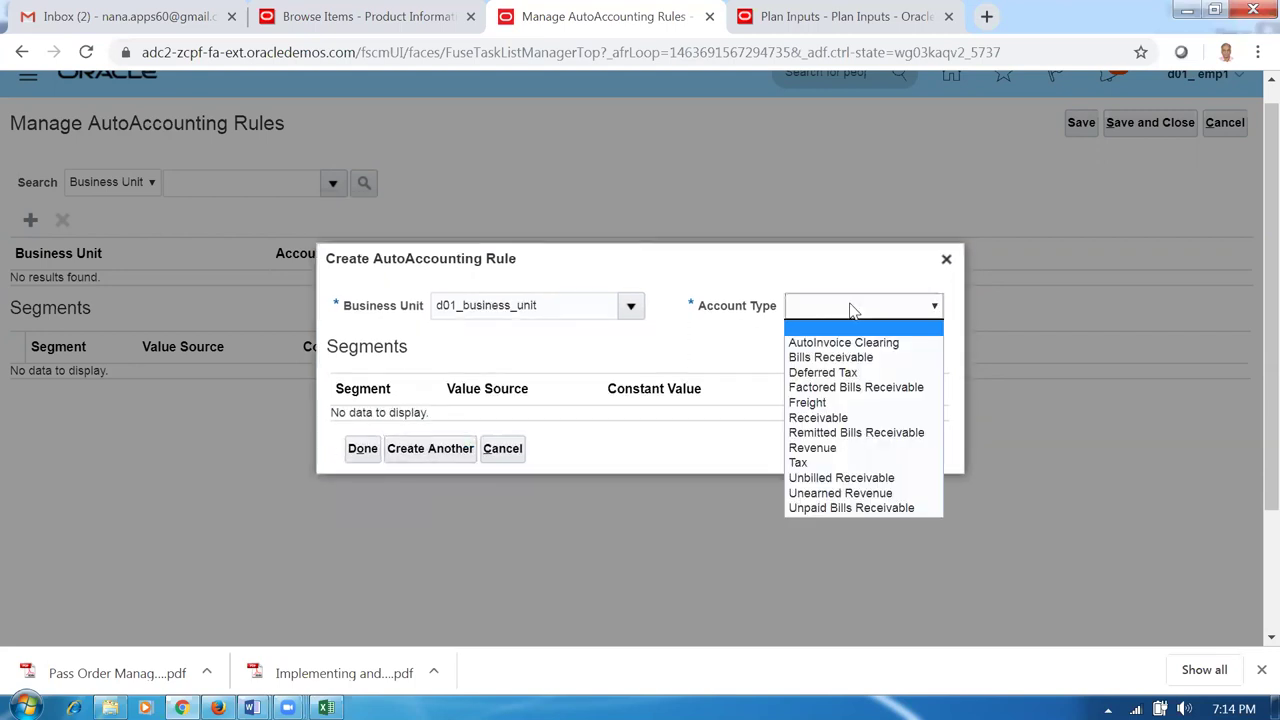
{"action": "left_click", "coordinate": [845, 357]}
{"action": "left_click", "coordinate": [628, 390]}
{"action": "type", "text": "10"}
{"action": "left_click", "coordinate": [628, 415]}
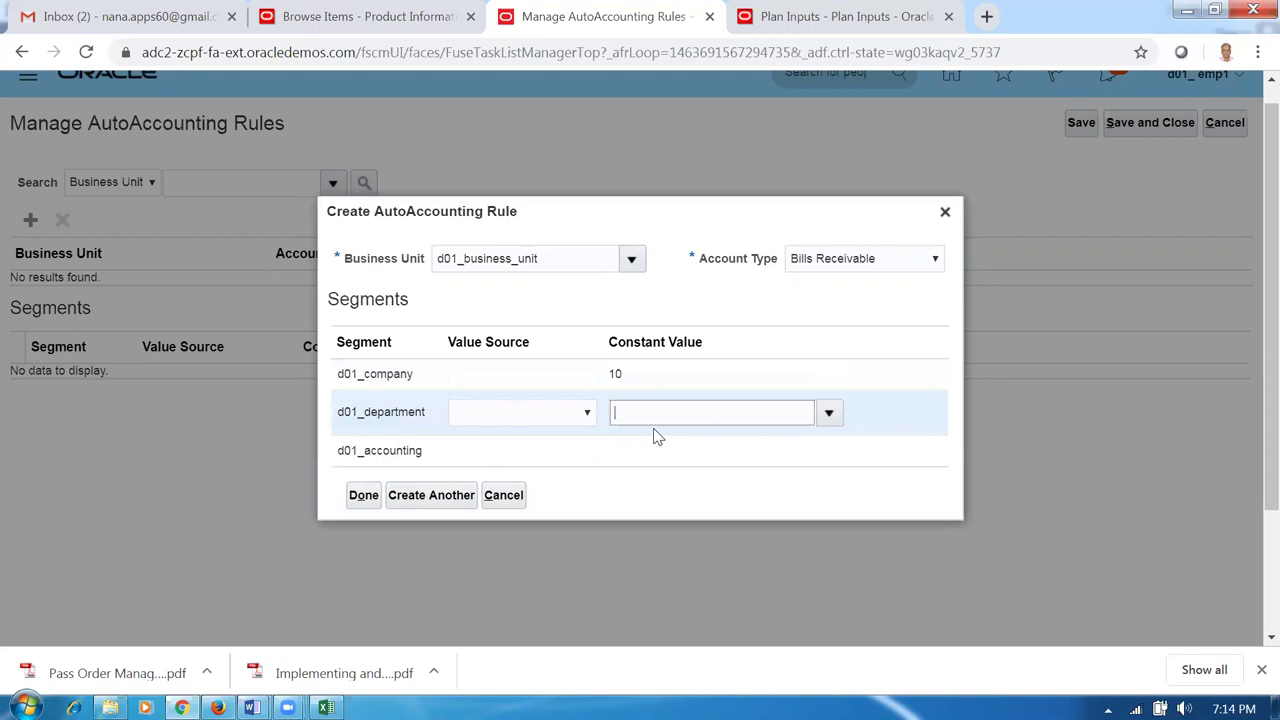
{"action": "type", "text": "100"}
{"action": "left_click", "coordinate": [640, 450]}
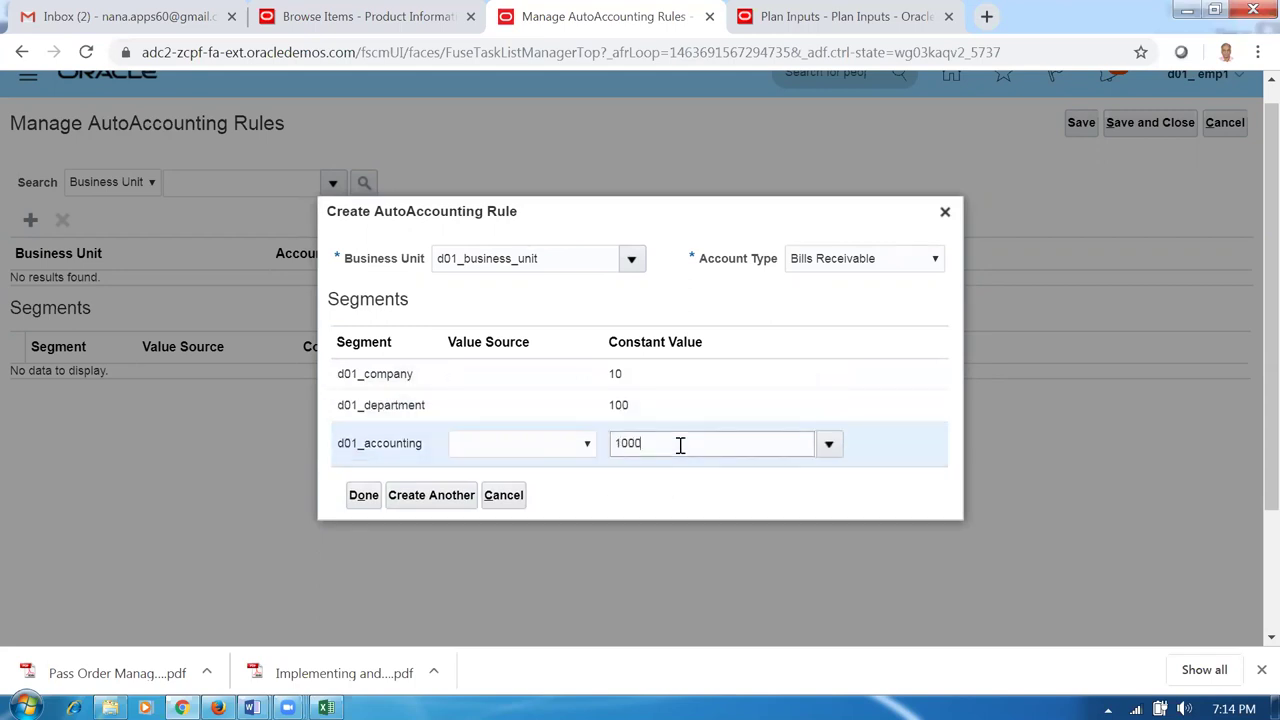
{"action": "left_click", "coordinate": [414, 509]}
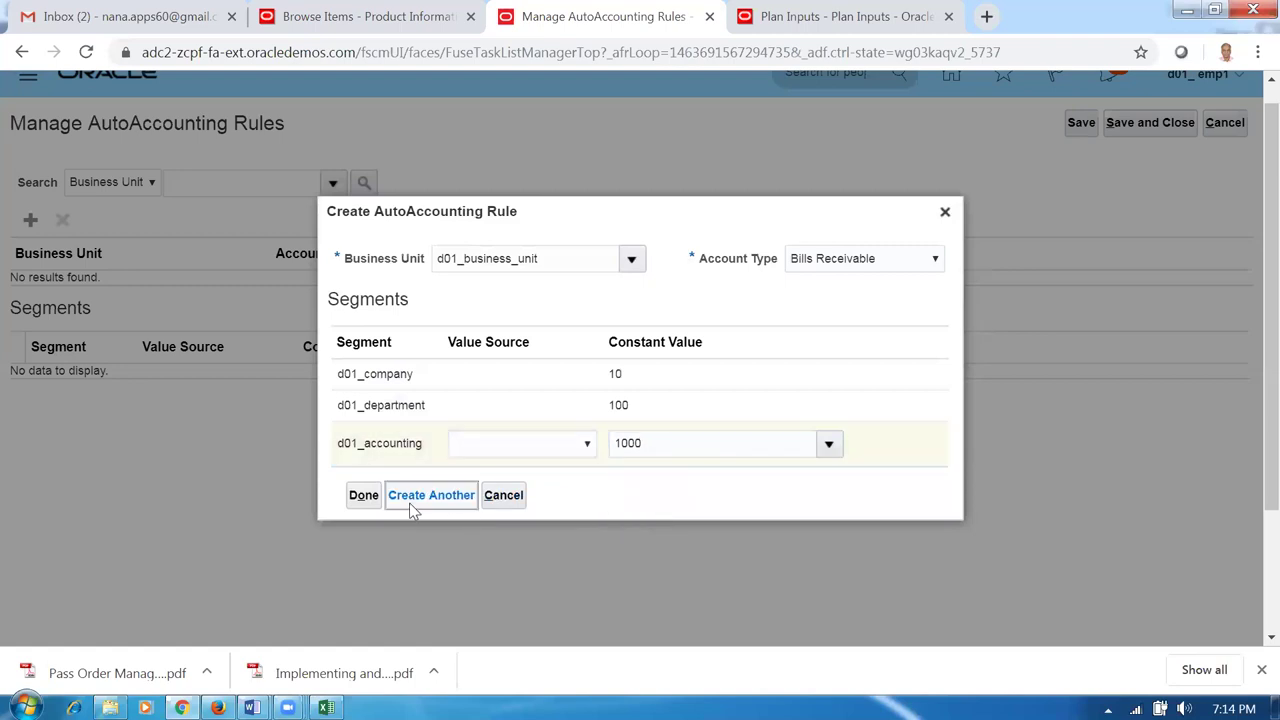
Add a Factored Bills Receivable rule with constants 10, 100 and 1000.
{"action": "left_click", "coordinate": [816, 307]}
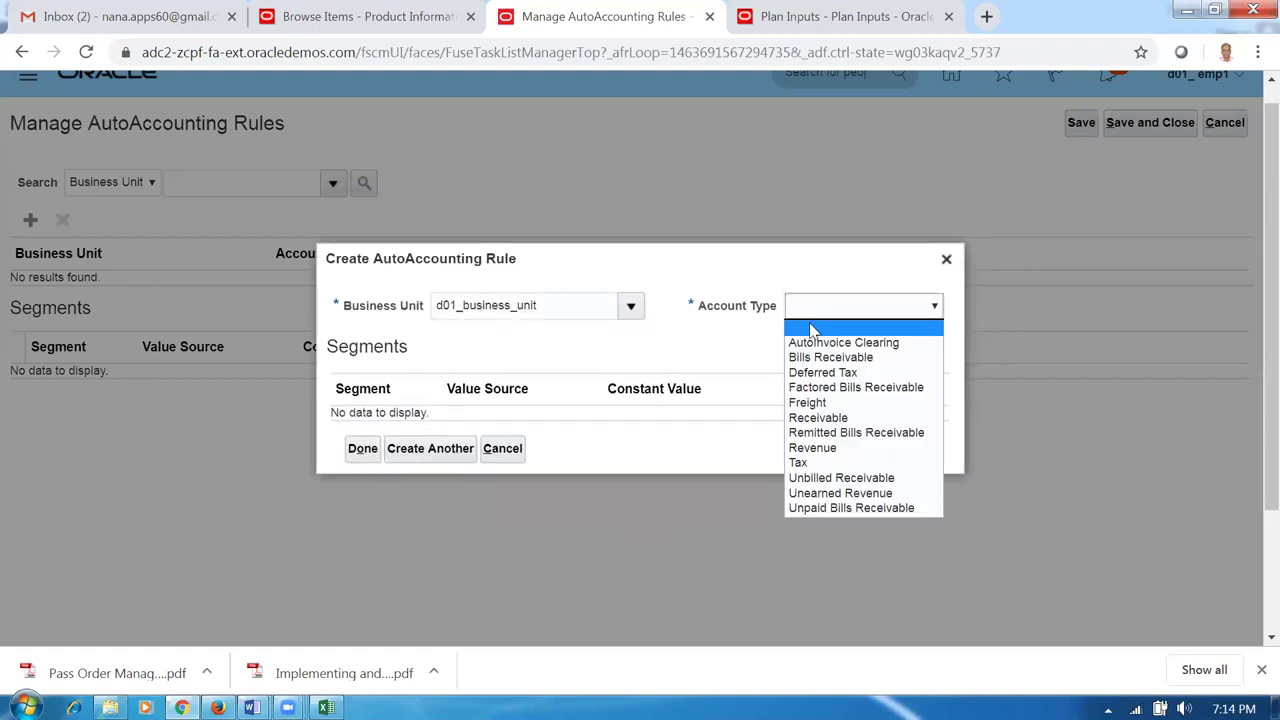
{"action": "left_click", "coordinate": [821, 387]}
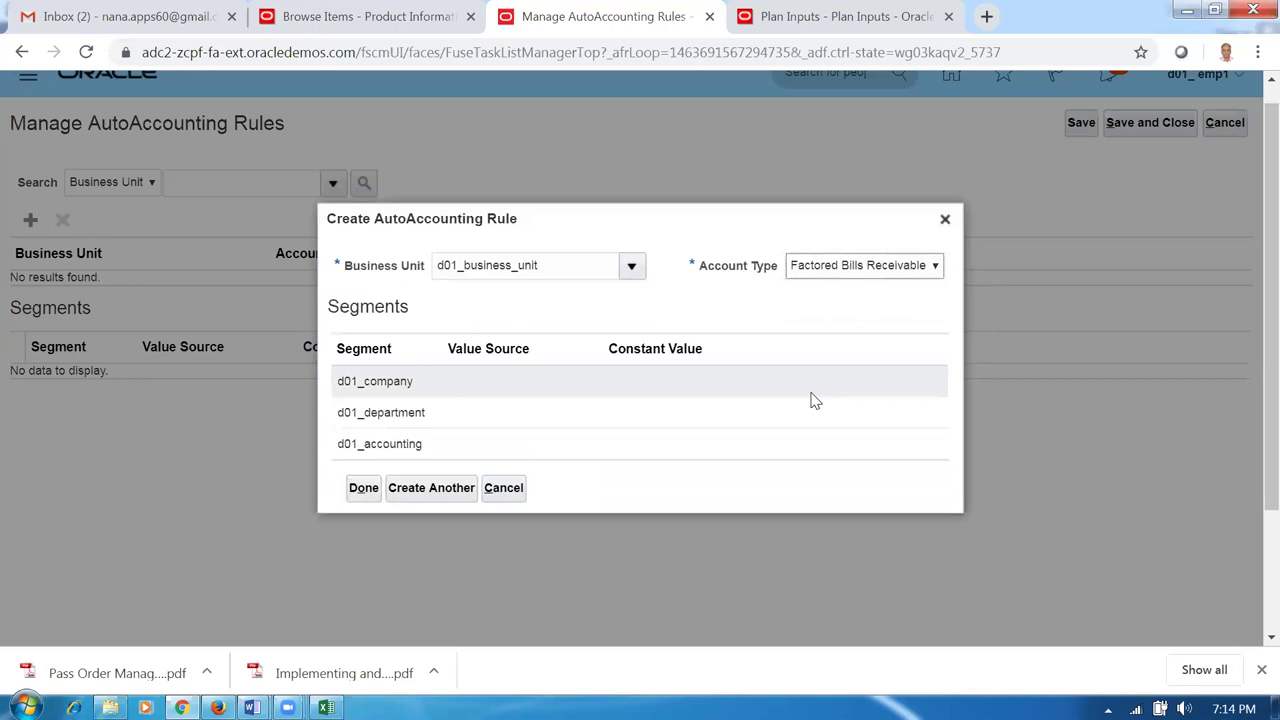
{"action": "left_click", "coordinate": [620, 384]}
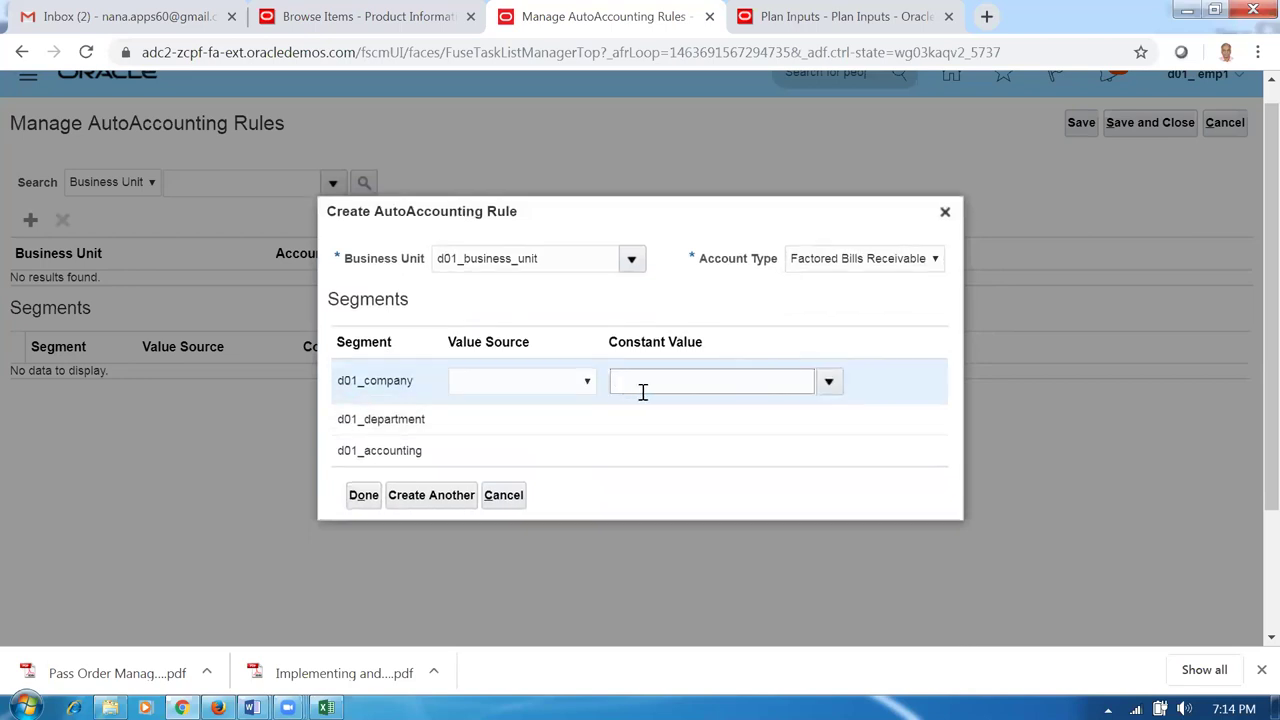
{"action": "left_click", "coordinate": [630, 420]}
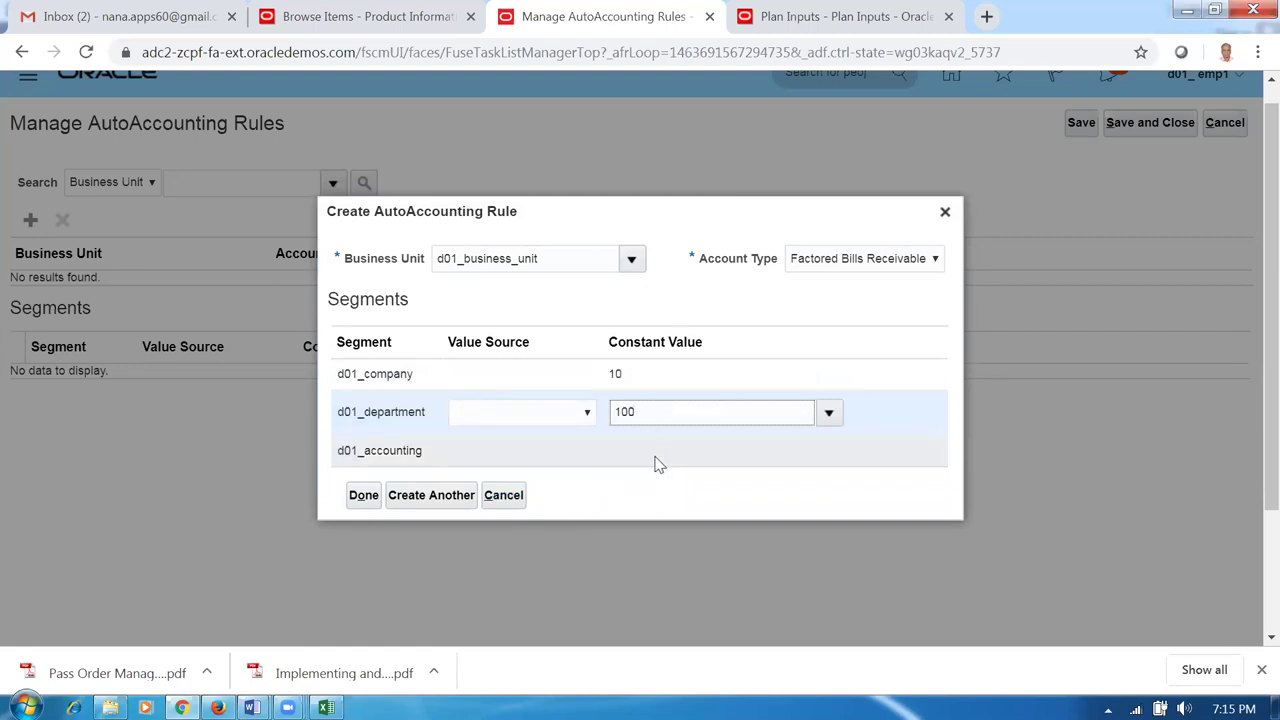
{"action": "left_click", "coordinate": [654, 460]}
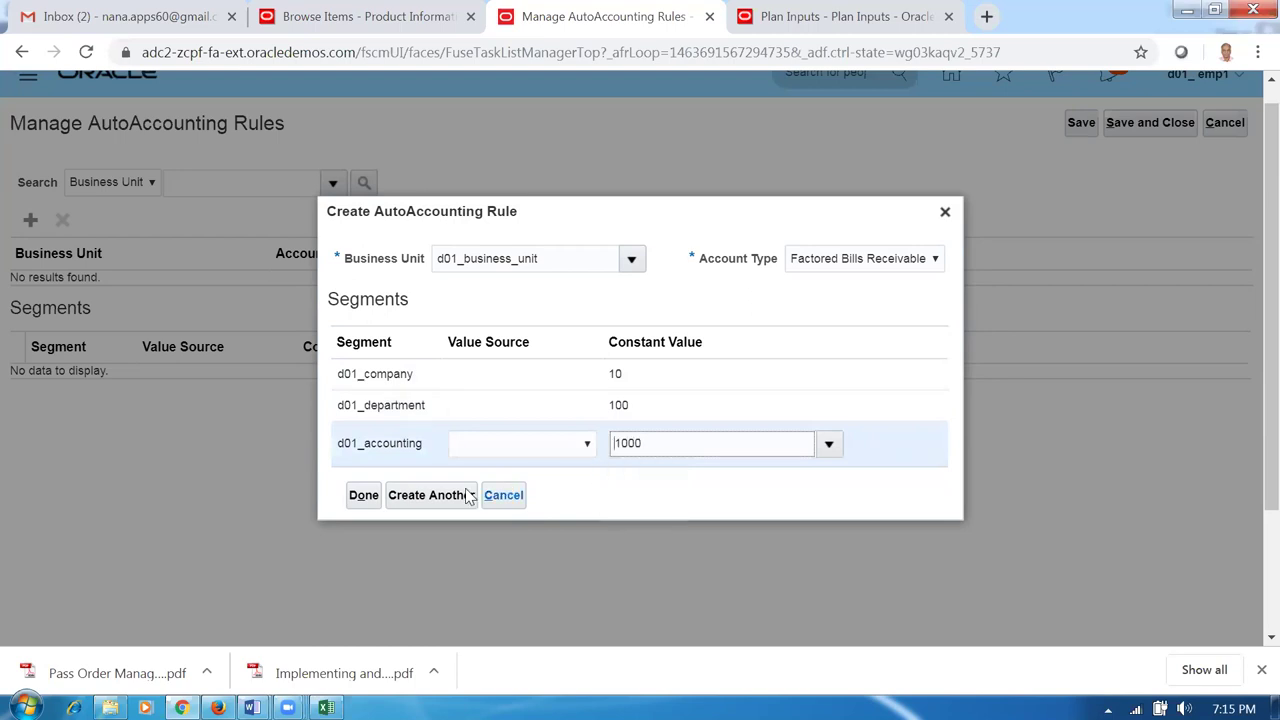
{"action": "left_click", "coordinate": [408, 500]}
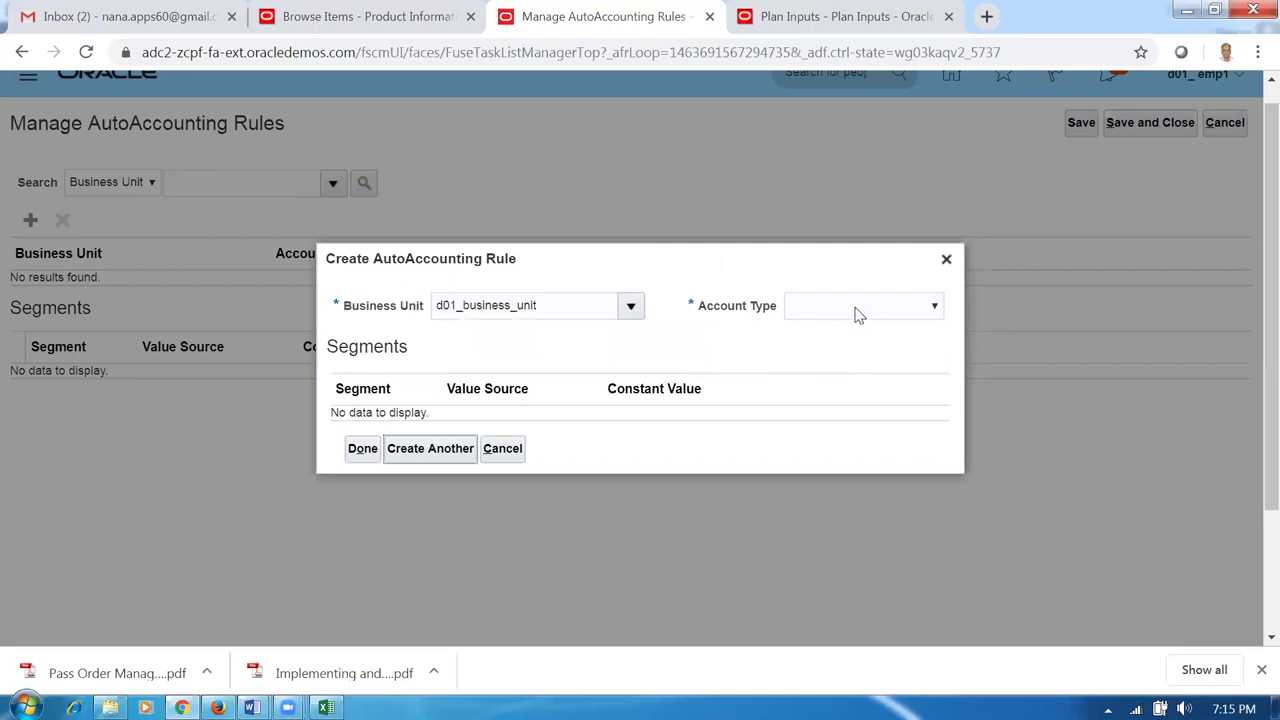
Add a Freight rule with constants 10, 100 and 1000.
{"action": "left_click", "coordinate": [857, 313]}
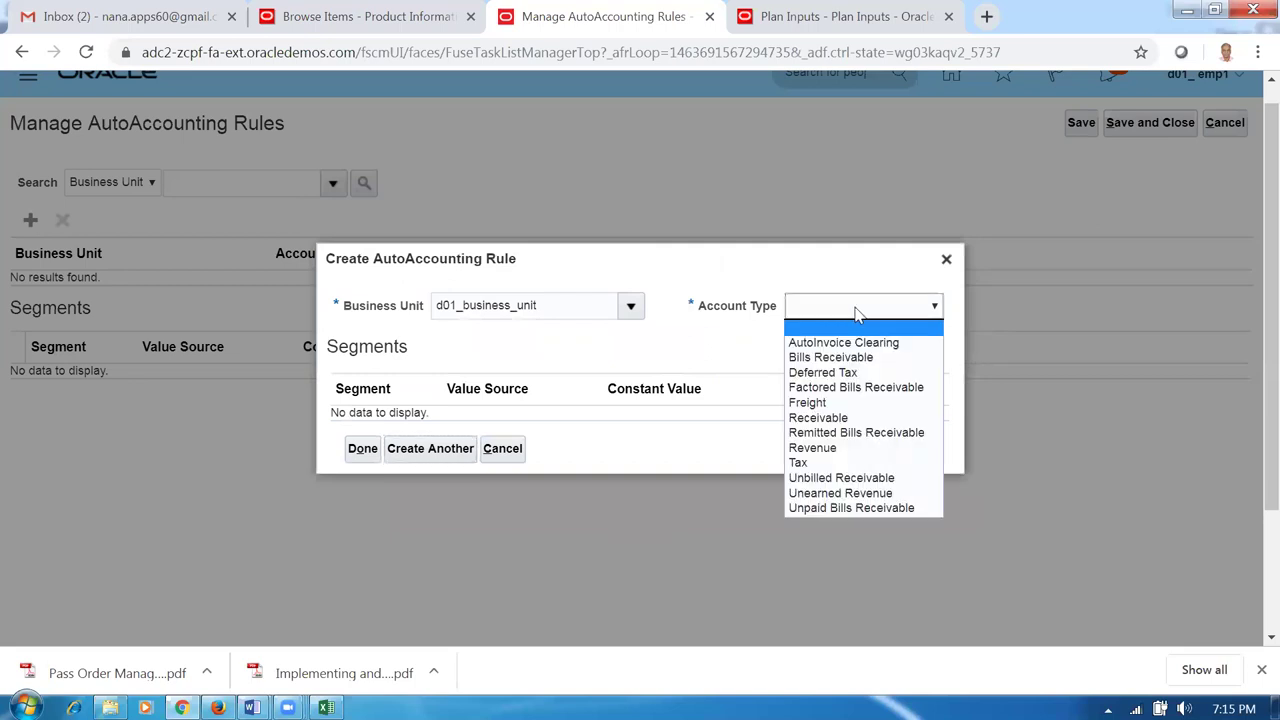
{"action": "left_click", "coordinate": [835, 402]}
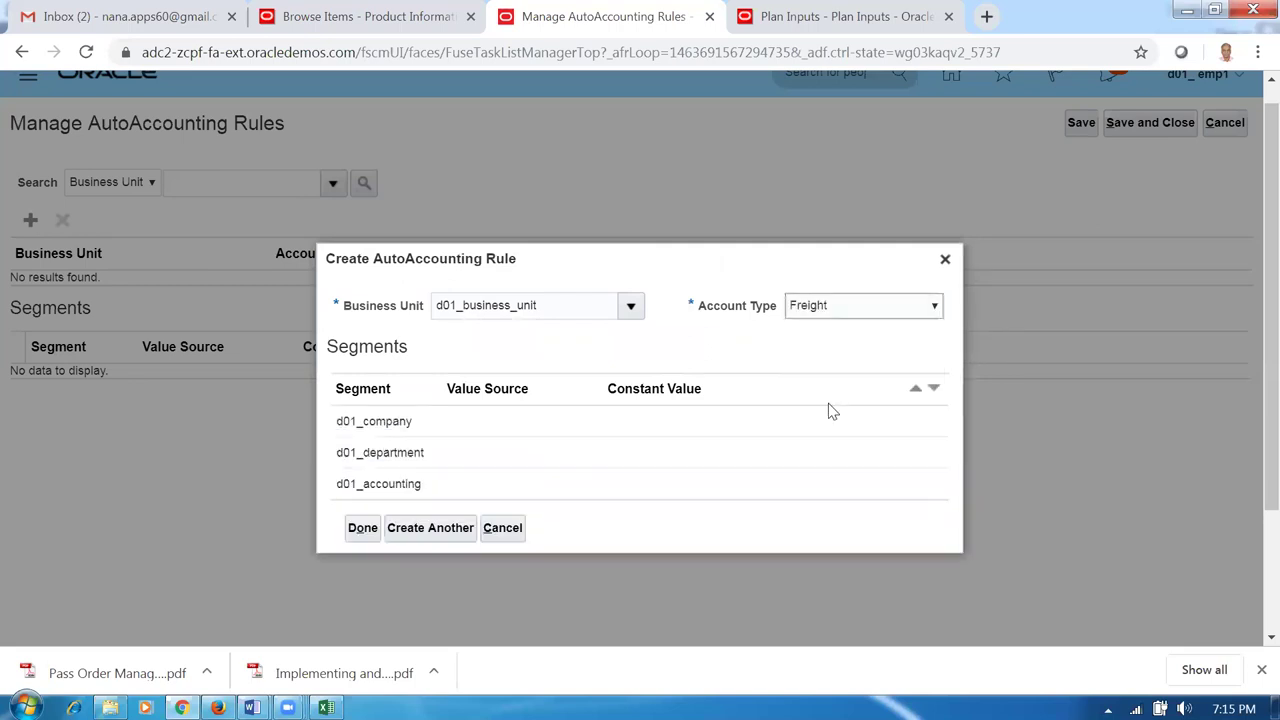
{"action": "left_click", "coordinate": [680, 392]}
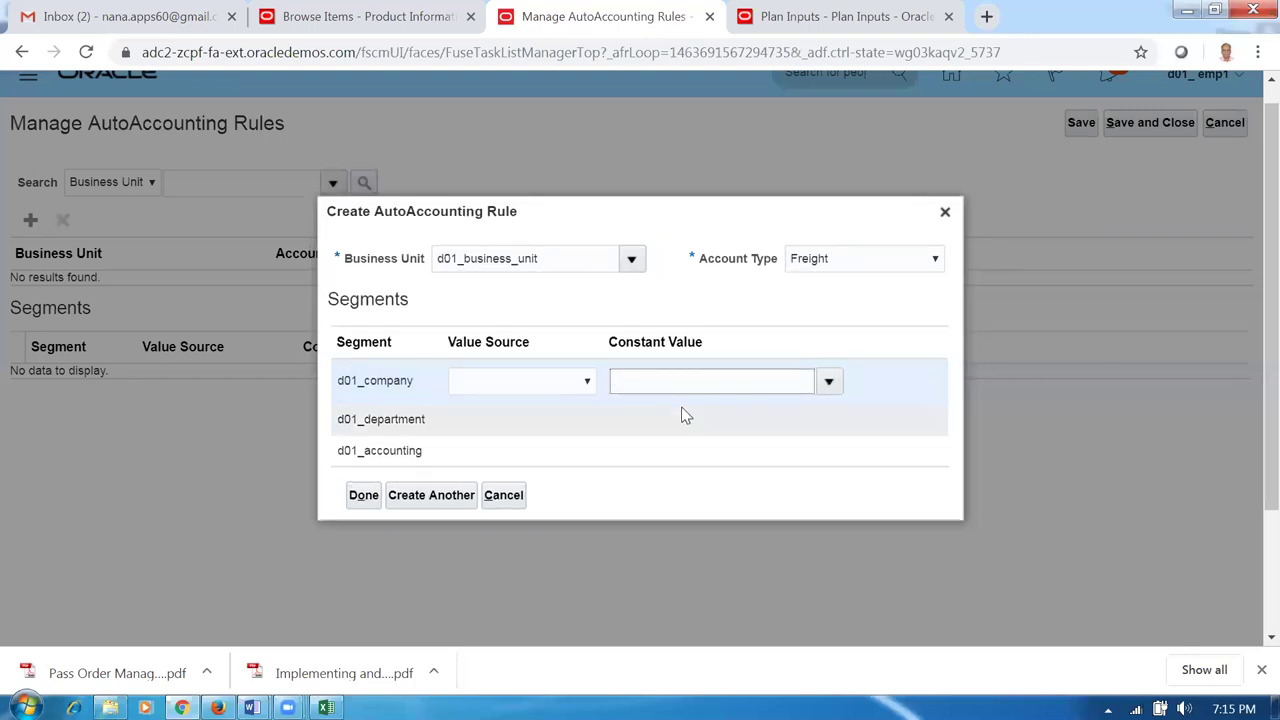
{"action": "left_click", "coordinate": [656, 423]}
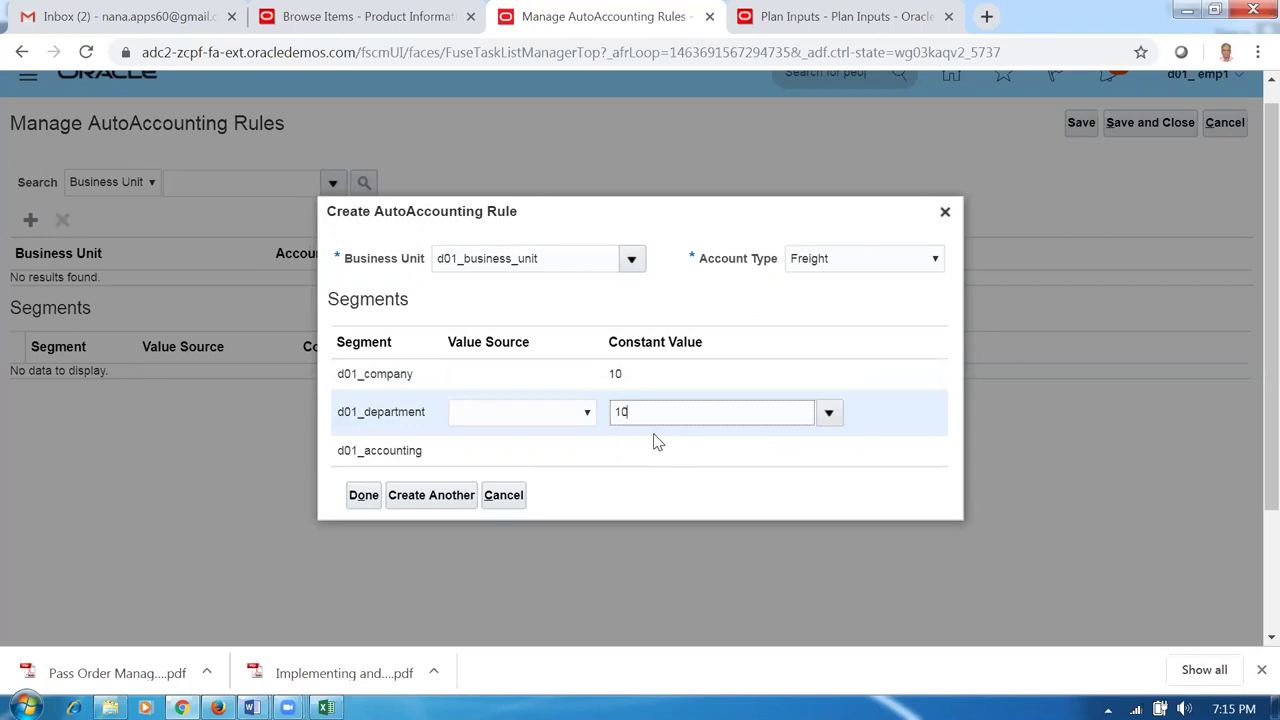
{"action": "type", "text": "100"}
{"action": "left_click", "coordinate": [652, 448]}
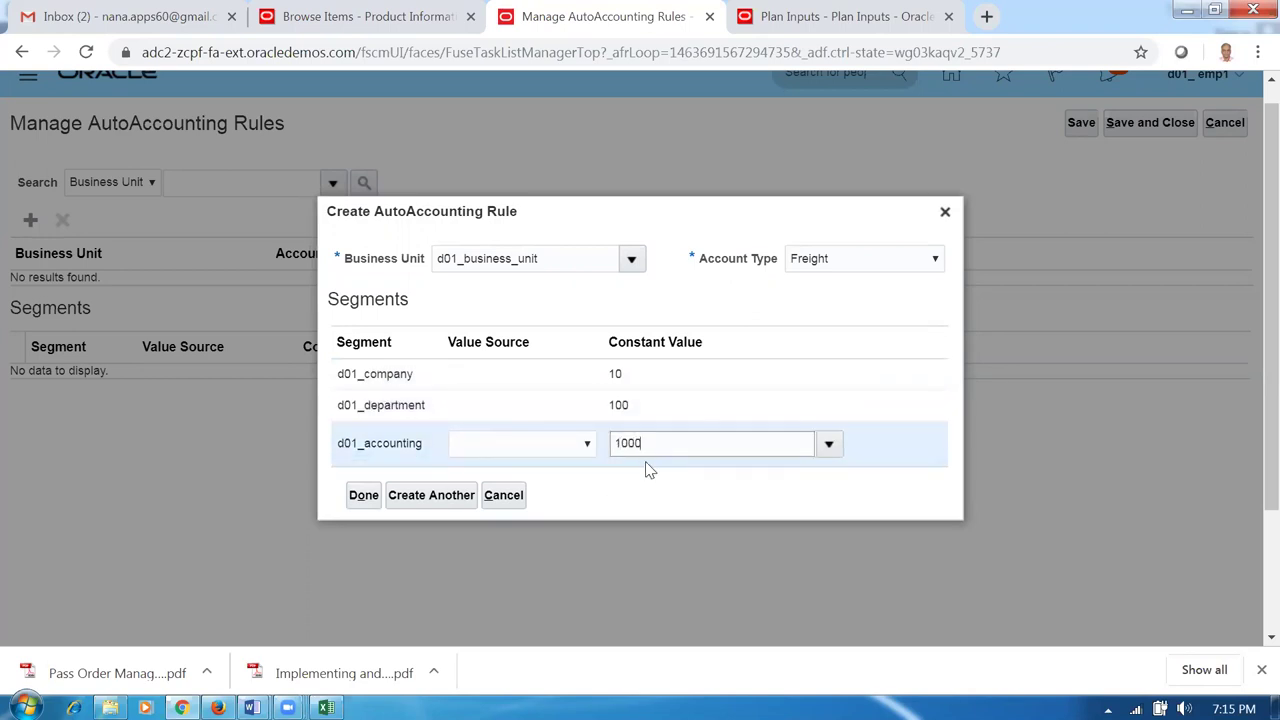
{"action": "left_click", "coordinate": [430, 500]}
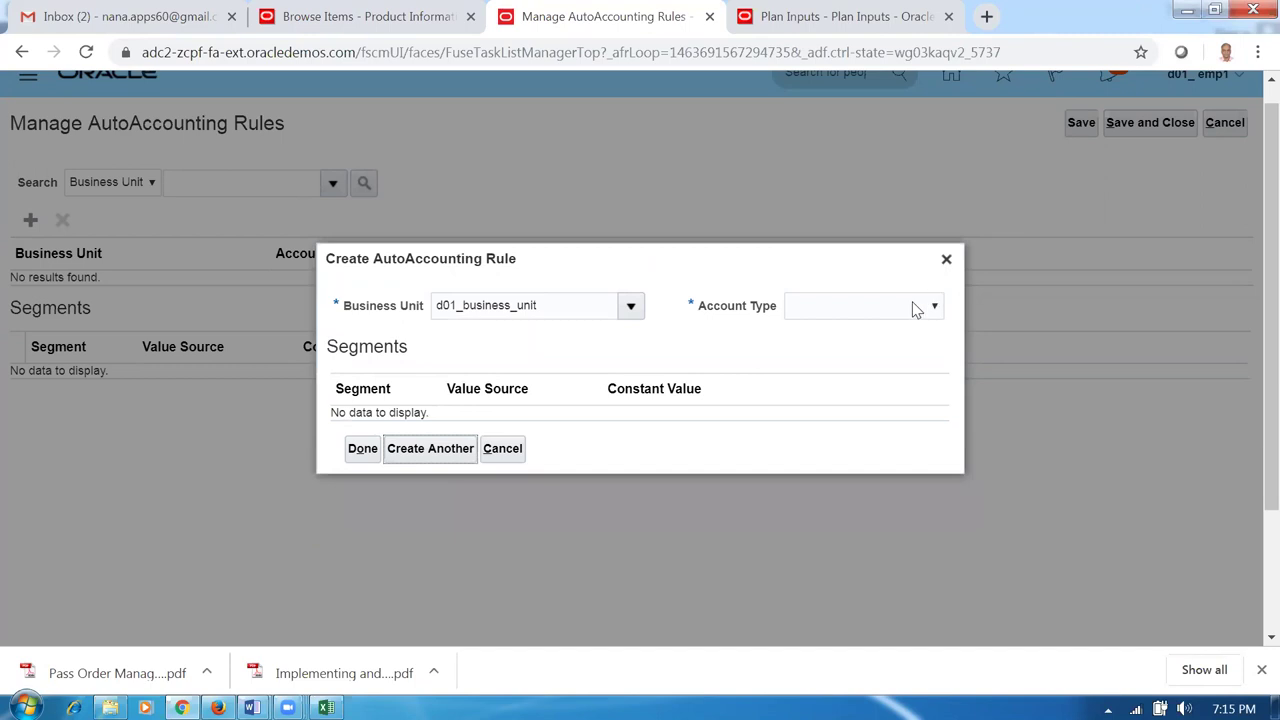
Add a Receivable rule with constants 10, 100 and 1000.
{"action": "left_click", "coordinate": [857, 306]}
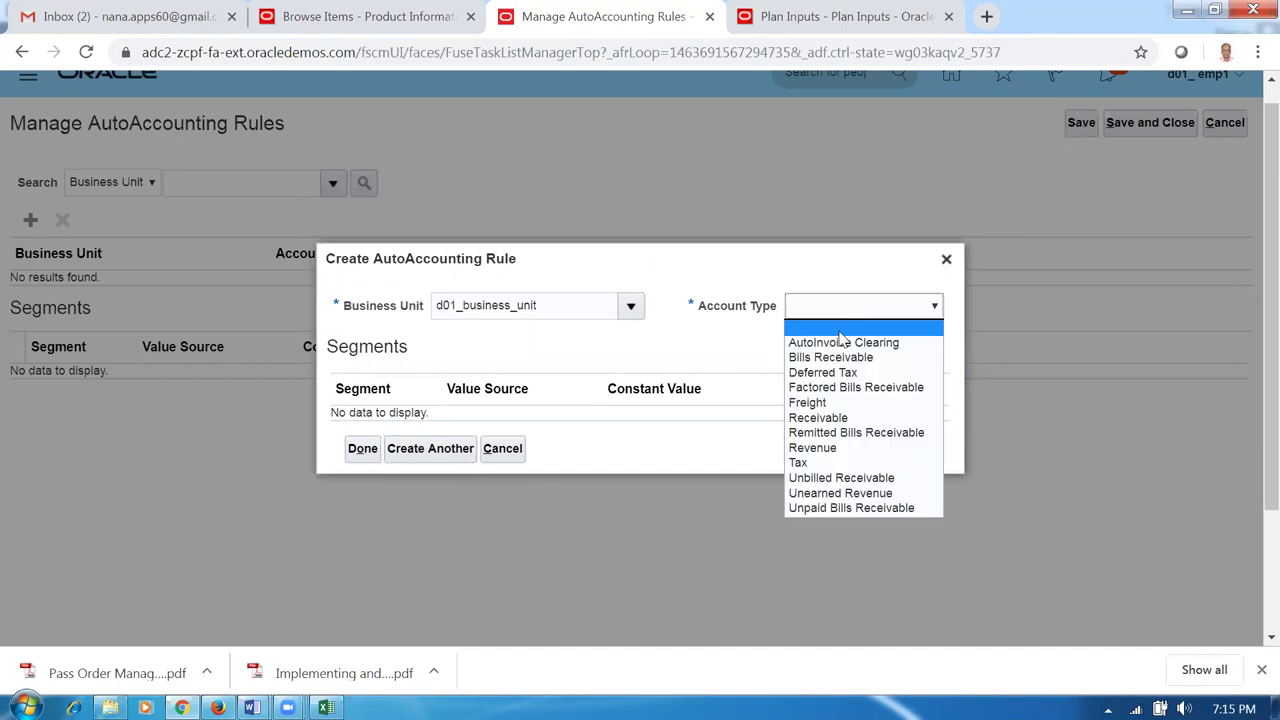
{"action": "left_click", "coordinate": [838, 417]}
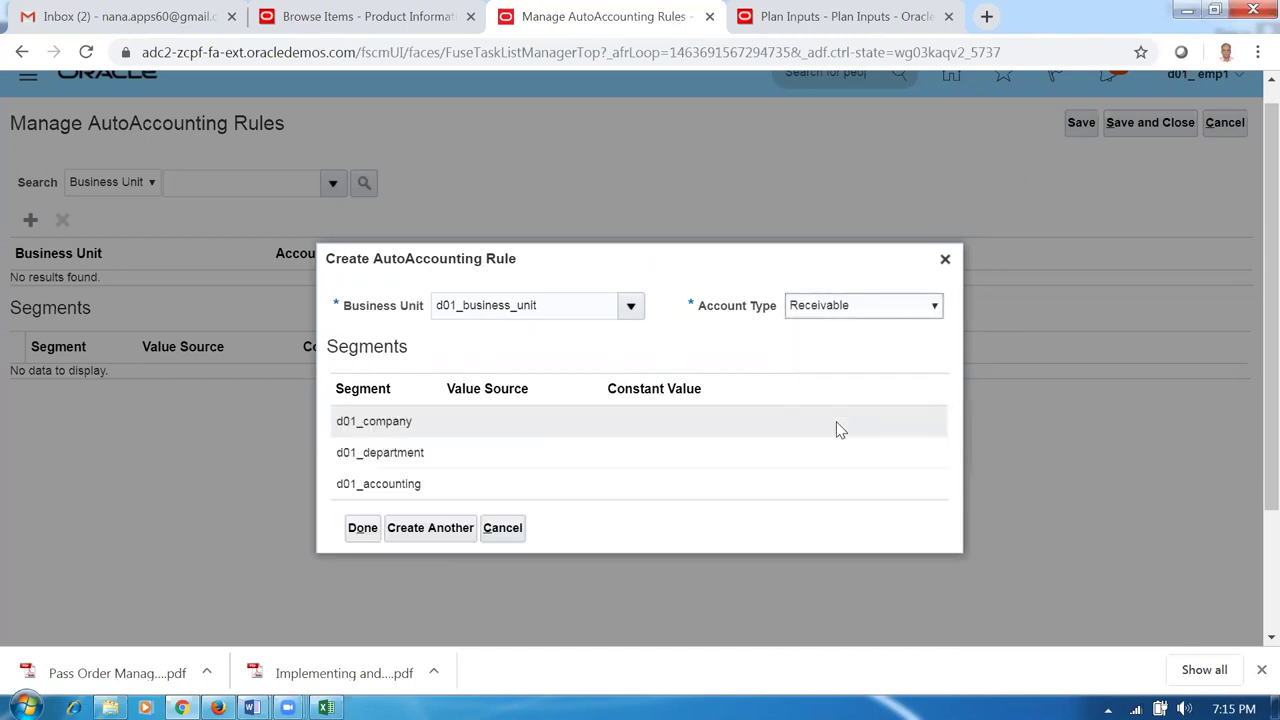
{"action": "left_click", "coordinate": [642, 379]}
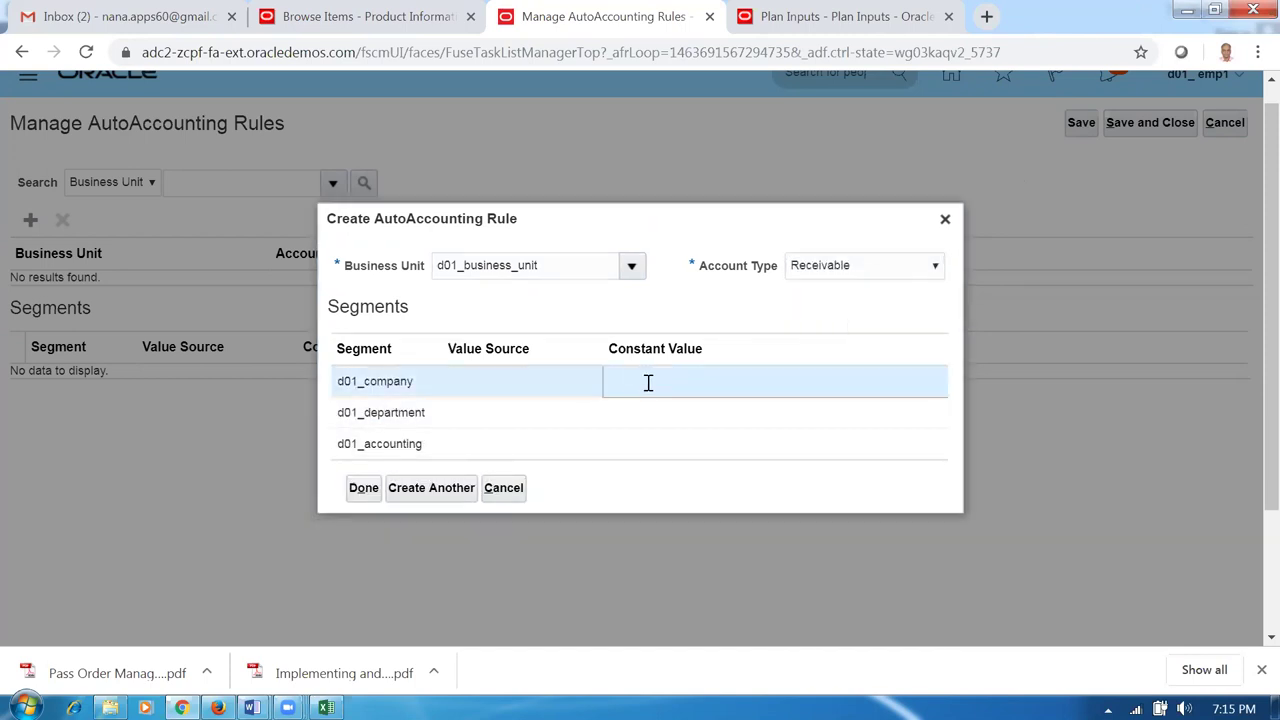
{"action": "left_click", "coordinate": [642, 420]}
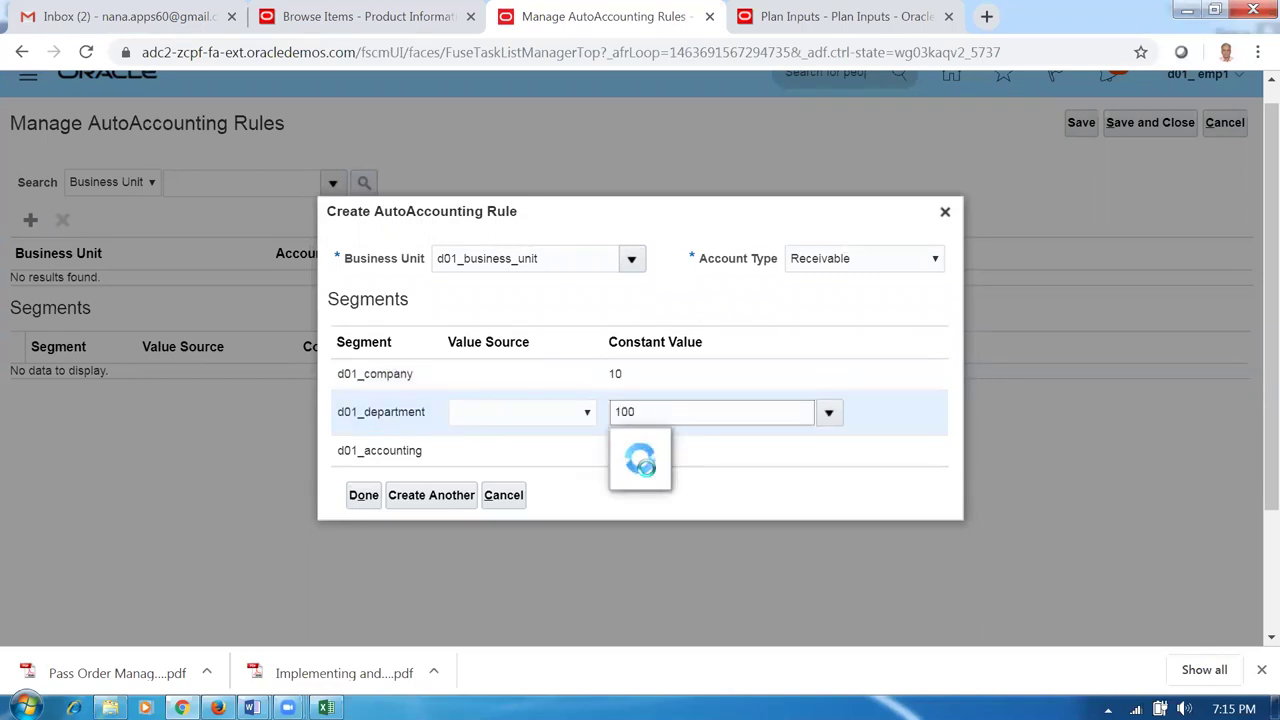
{"action": "left_click", "coordinate": [653, 463]}
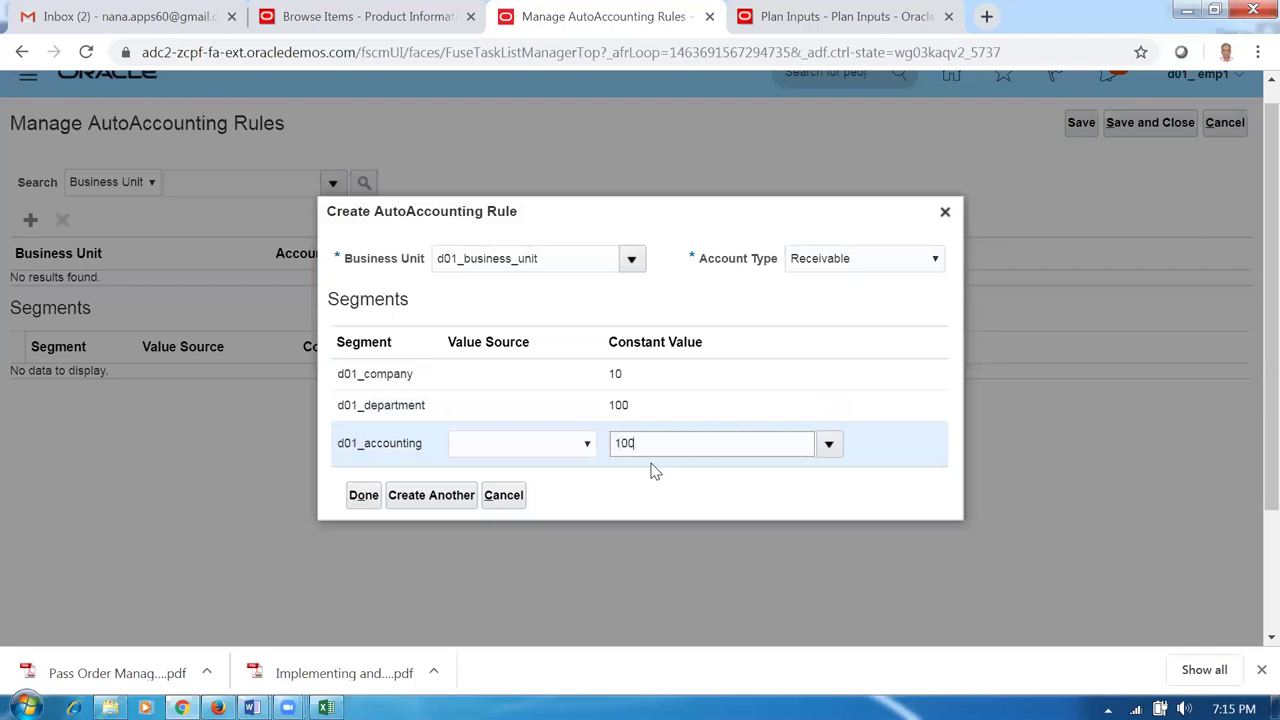
{"action": "left_click", "coordinate": [432, 503]}
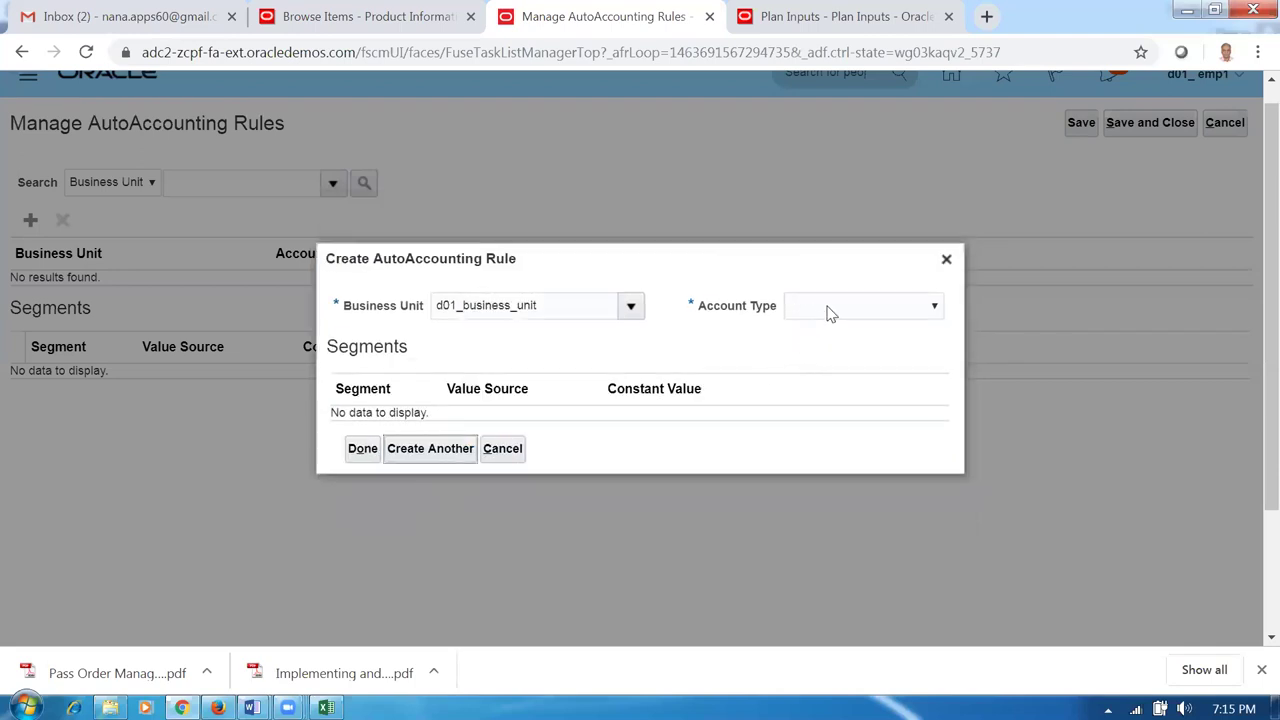
Add a Remitted Bills Receivable rule with constants 10, 100 and 1000.
{"action": "left_click", "coordinate": [826, 311]}
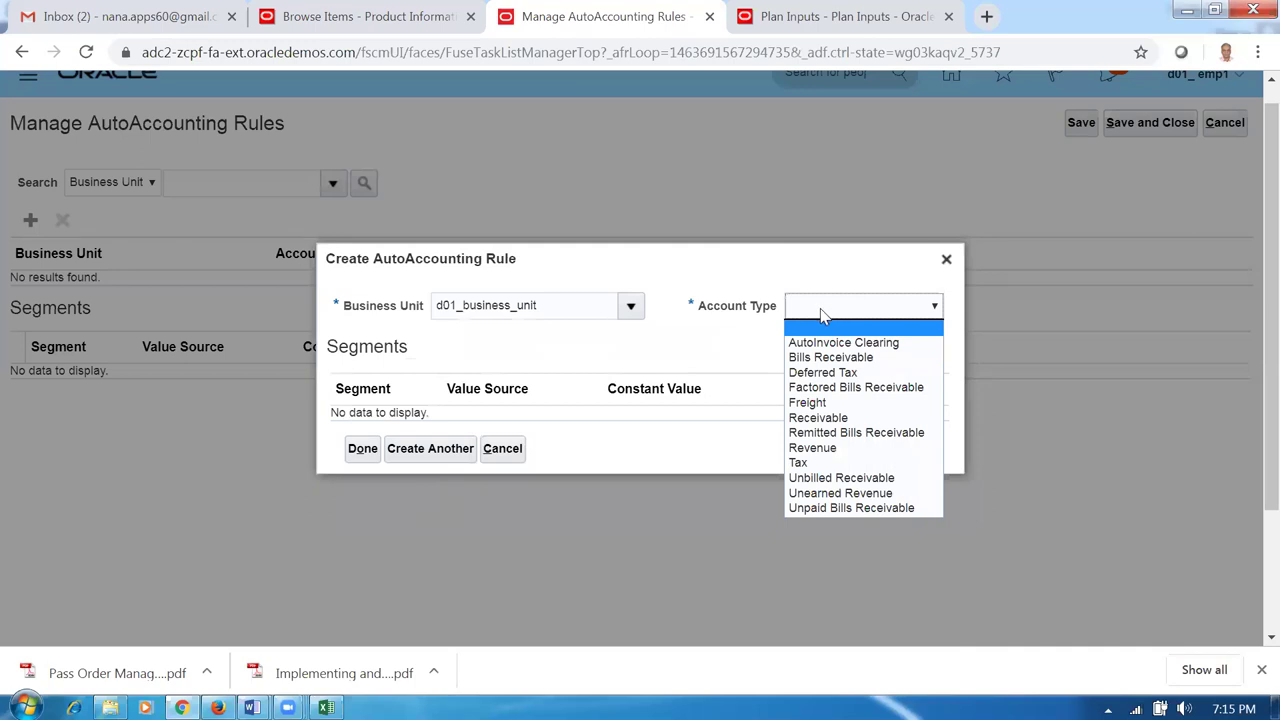
{"action": "left_click", "coordinate": [830, 434]}
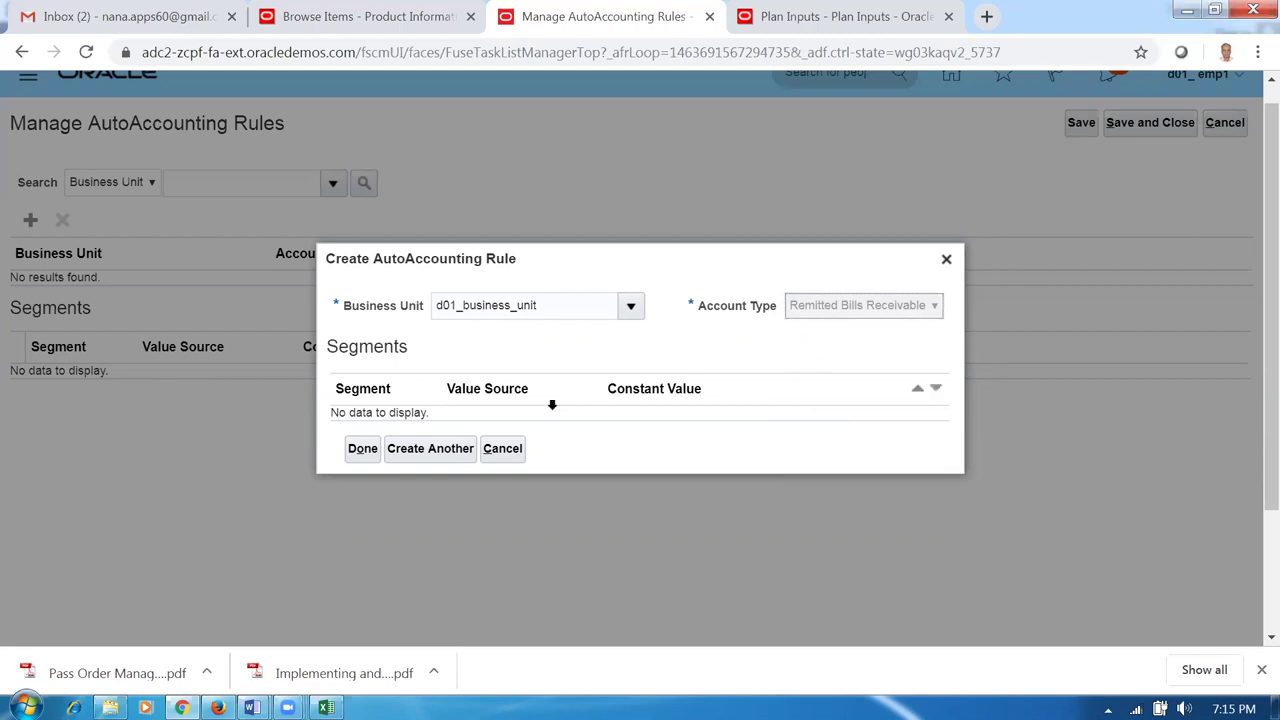
{"action": "left_click", "coordinate": [644, 384]}
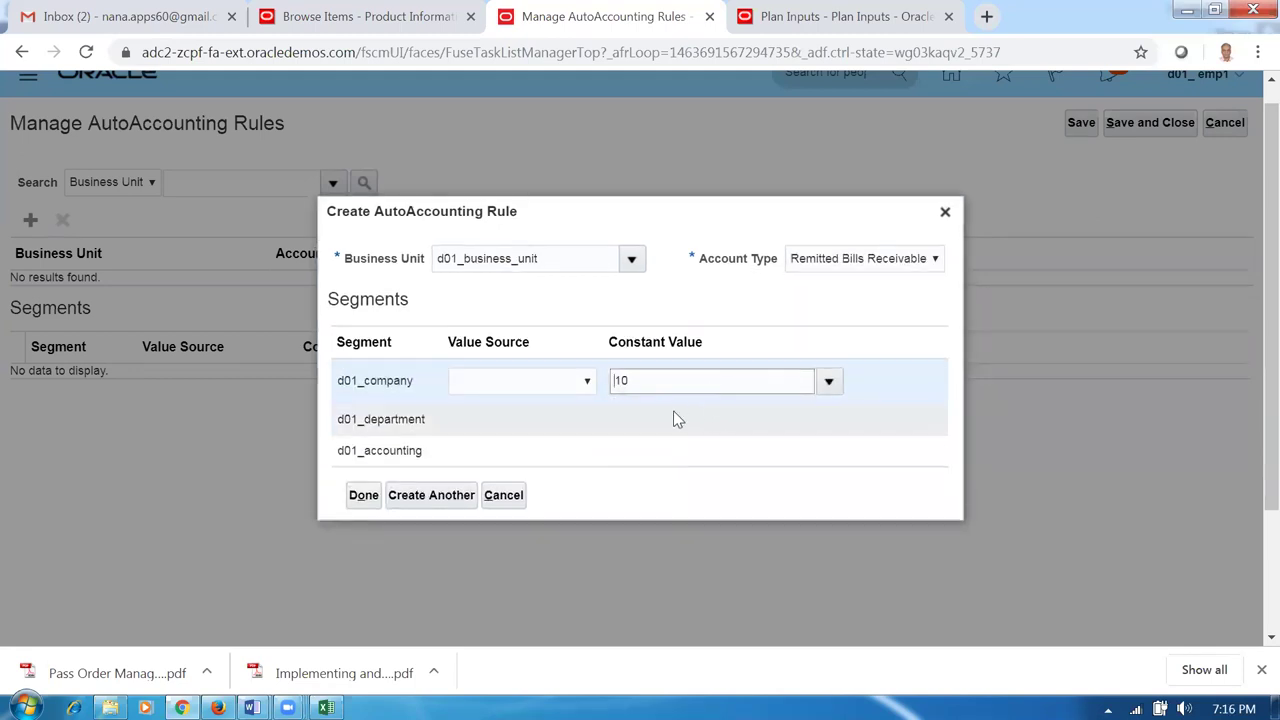
{"action": "left_click", "coordinate": [668, 417]}
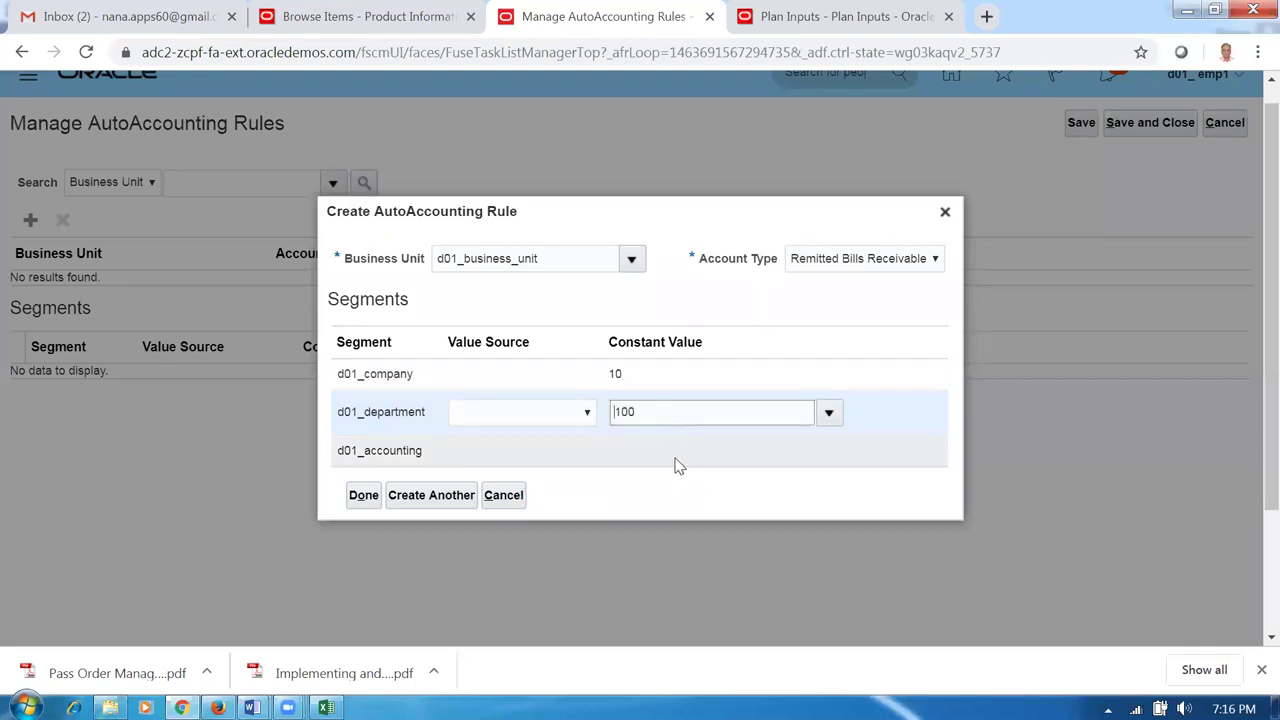
{"action": "left_click", "coordinate": [675, 460]}
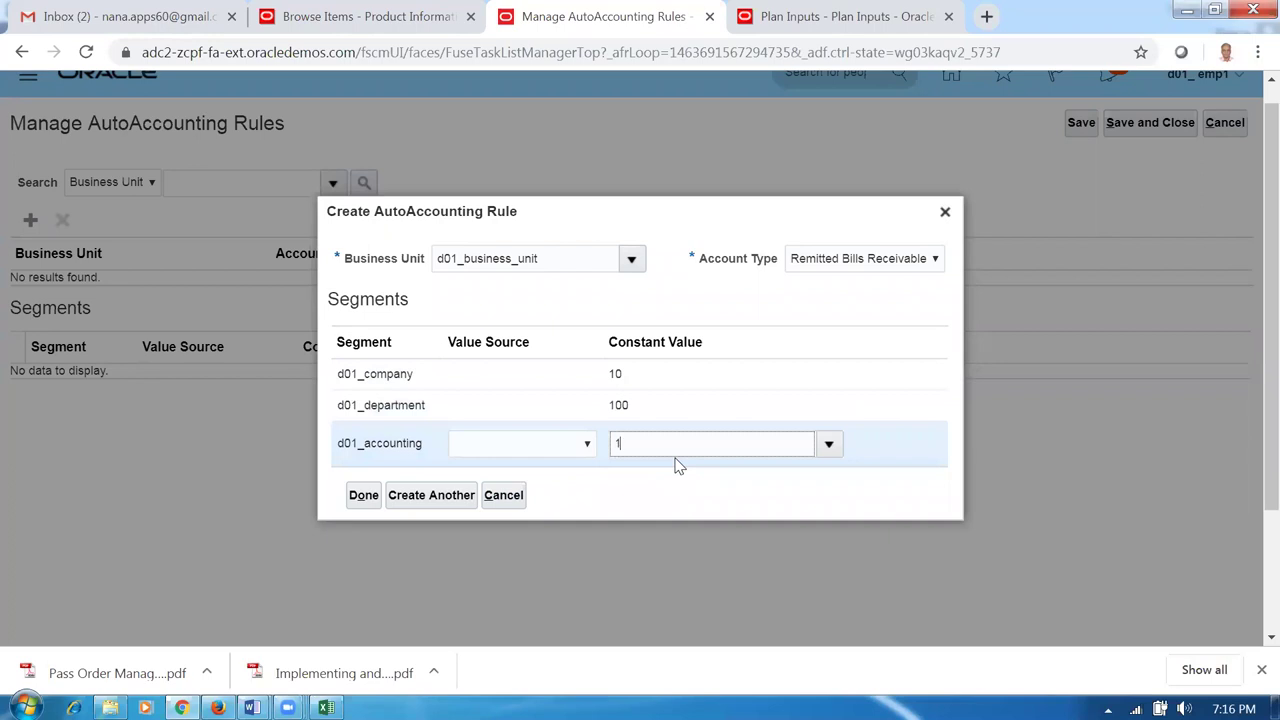
{"action": "left_click", "coordinate": [441, 494]}
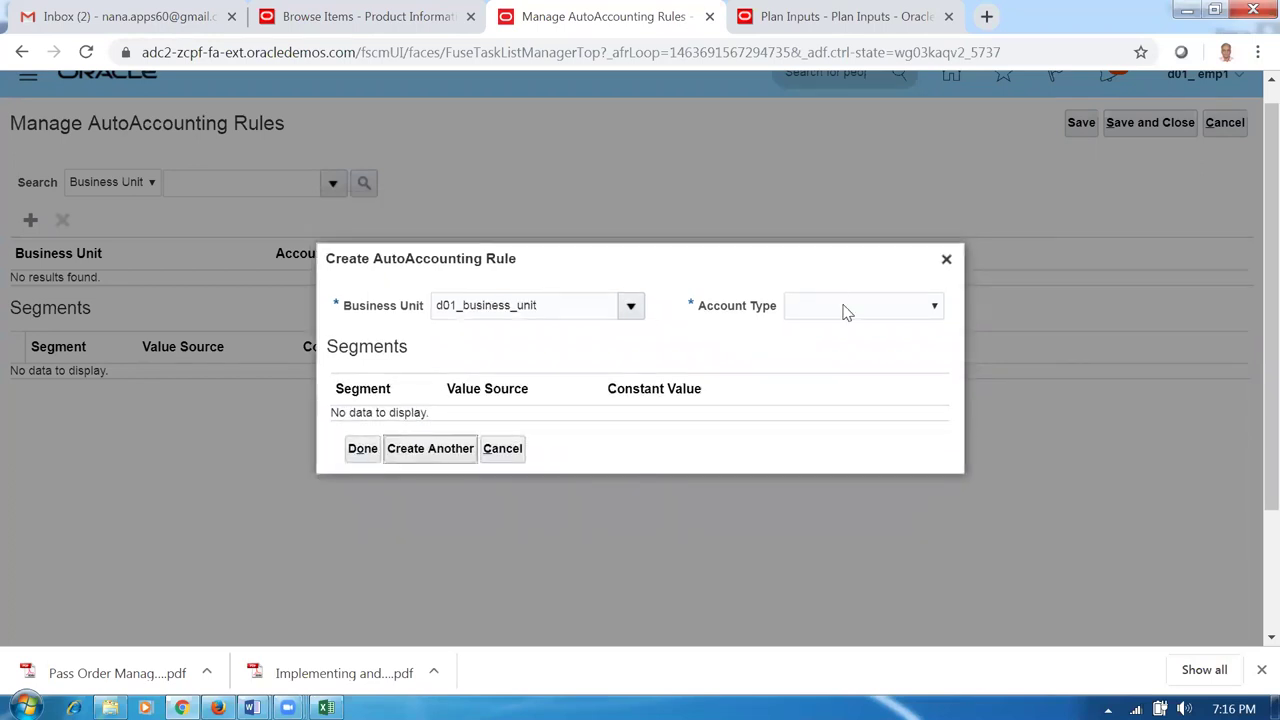
Add a Revenue rule with constants 10, 100 and 0100, then finish with Done.
{"action": "left_click", "coordinate": [847, 310]}
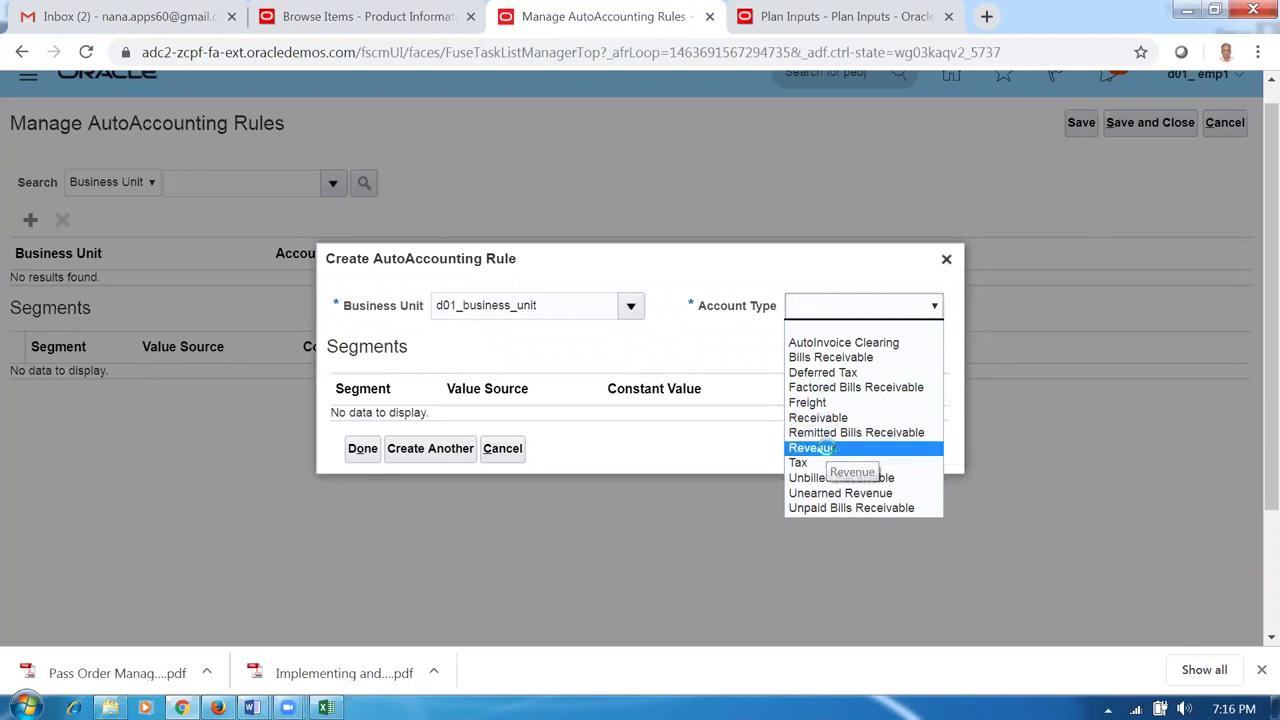
{"action": "left_click", "coordinate": [829, 450]}
{"action": "left_click", "coordinate": [677, 385]}
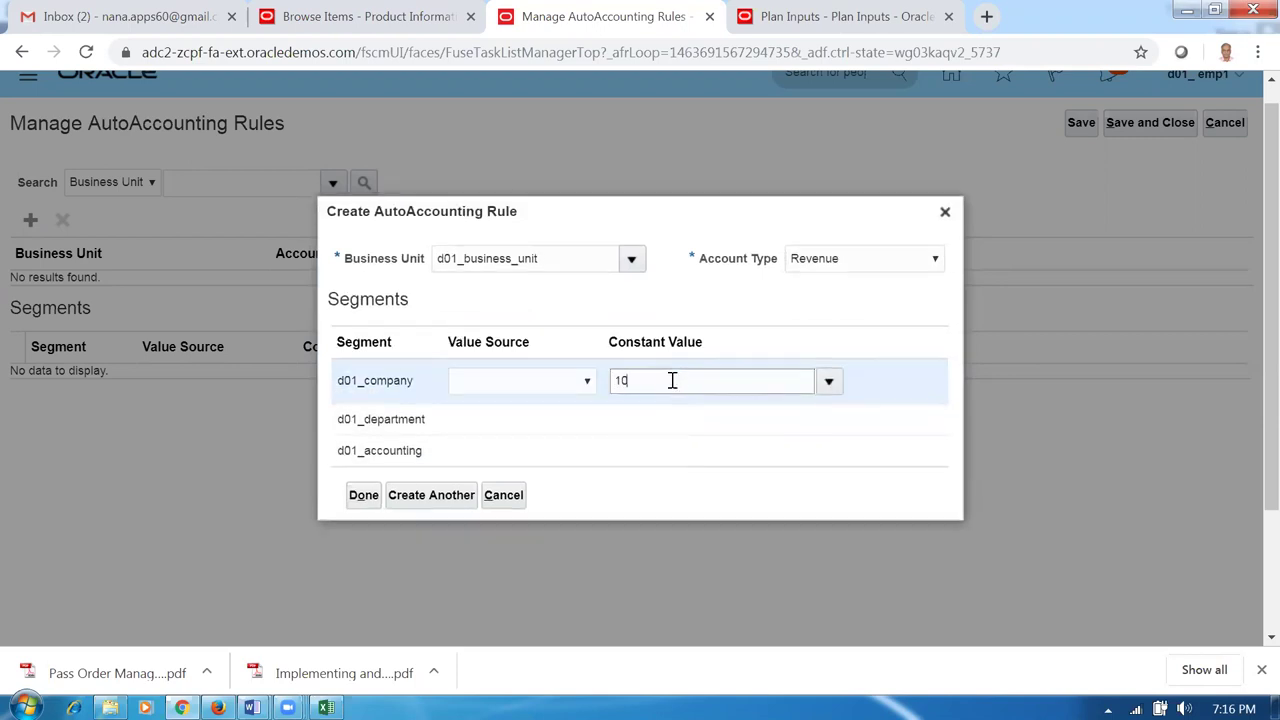
{"action": "left_click", "coordinate": [661, 419]}
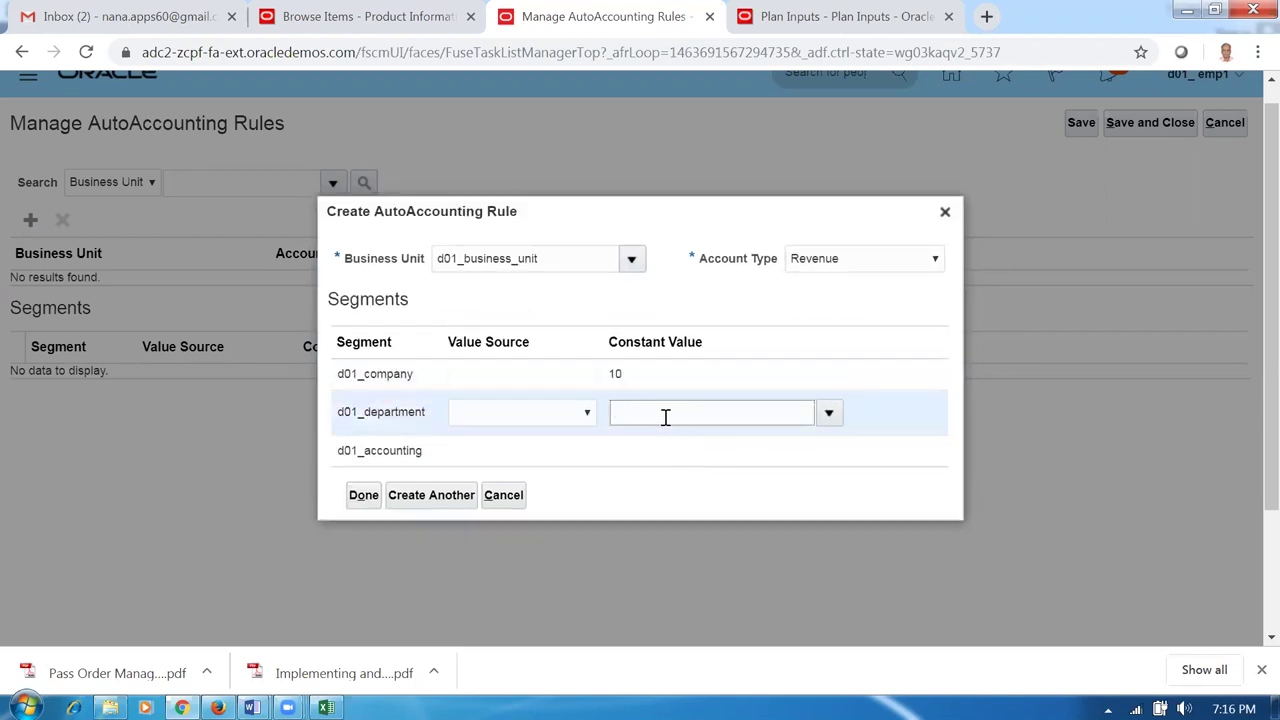
{"action": "left_click", "coordinate": [658, 452]}
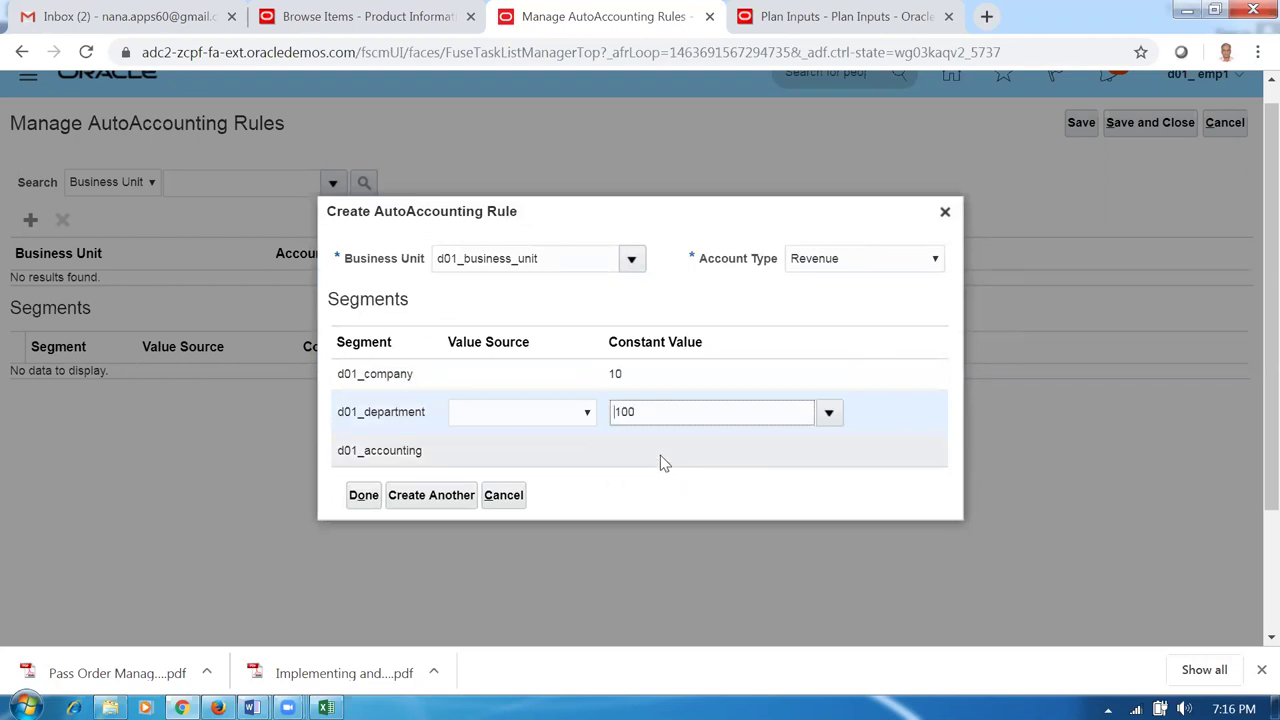
{"action": "type", "text": "100"}
{"action": "key", "text": "Home"}
{"action": "type", "text": "0"}
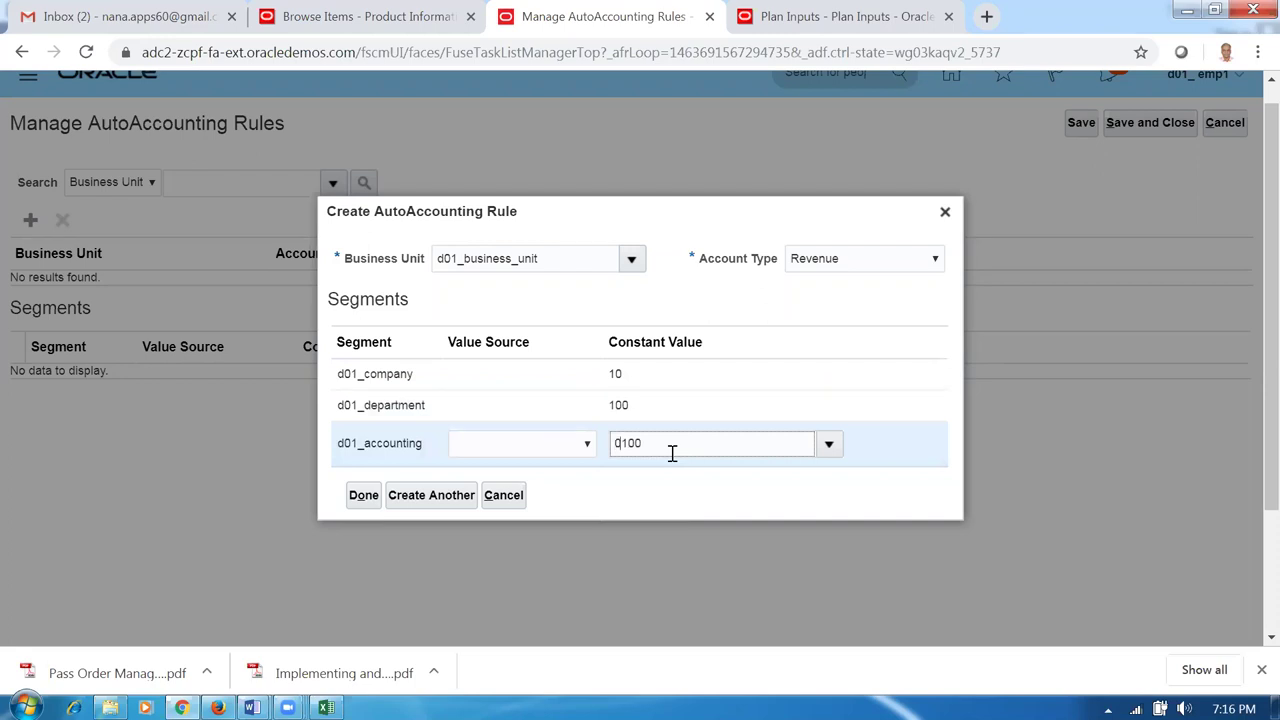
{"action": "left_click", "coordinate": [363, 495]}
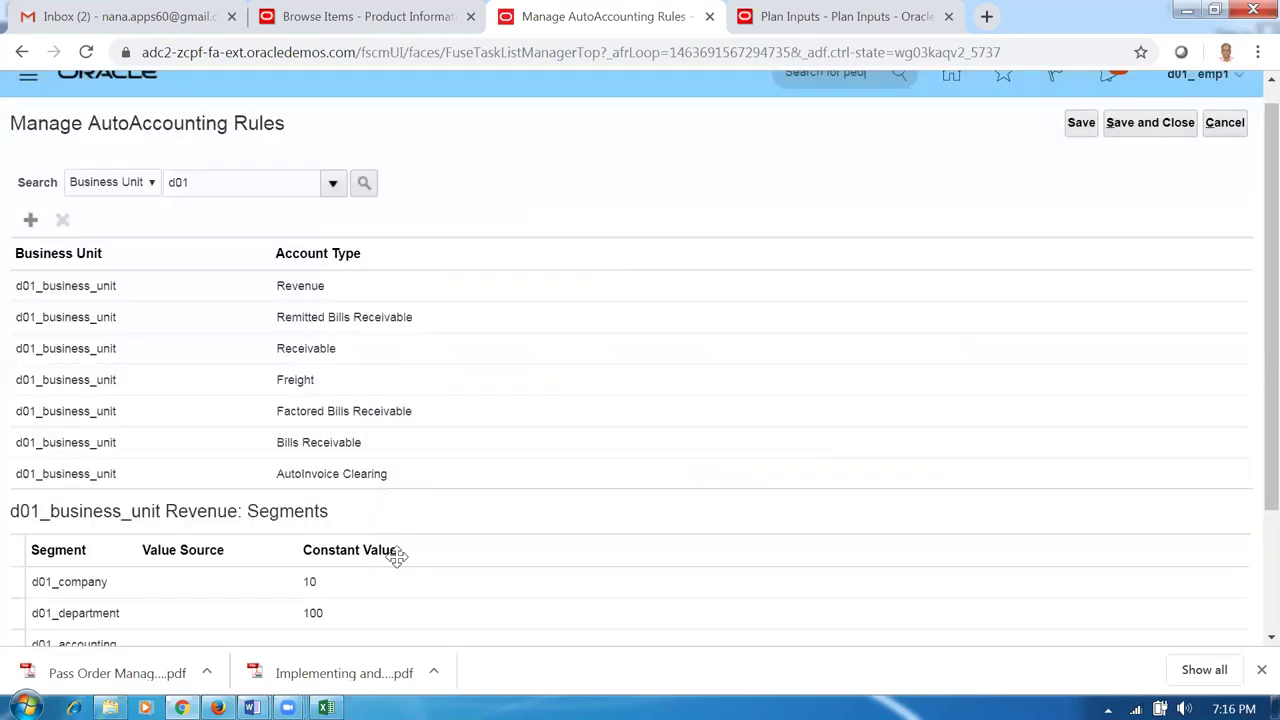
Fix the missing-segment error by setting the Revenue rule's accounting constant to 1000 and saving.
{"action": "left_click", "coordinate": [1077, 127]}
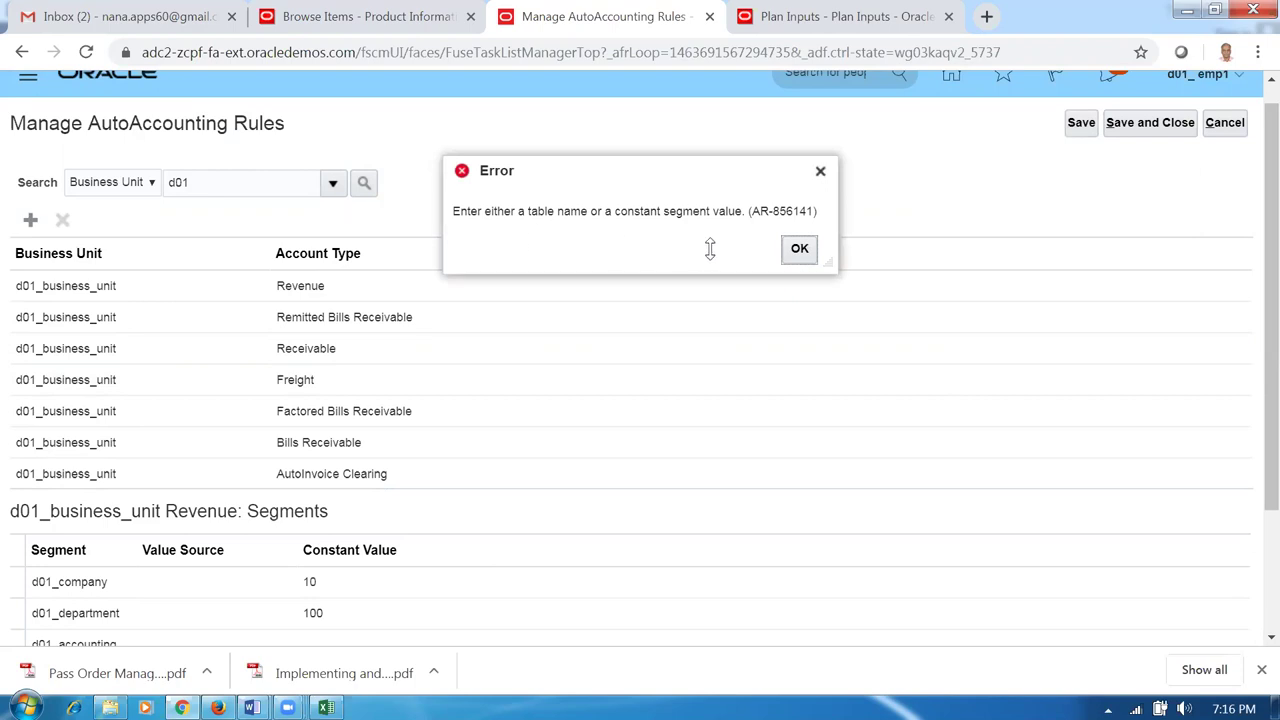
{"action": "left_click", "coordinate": [800, 248]}
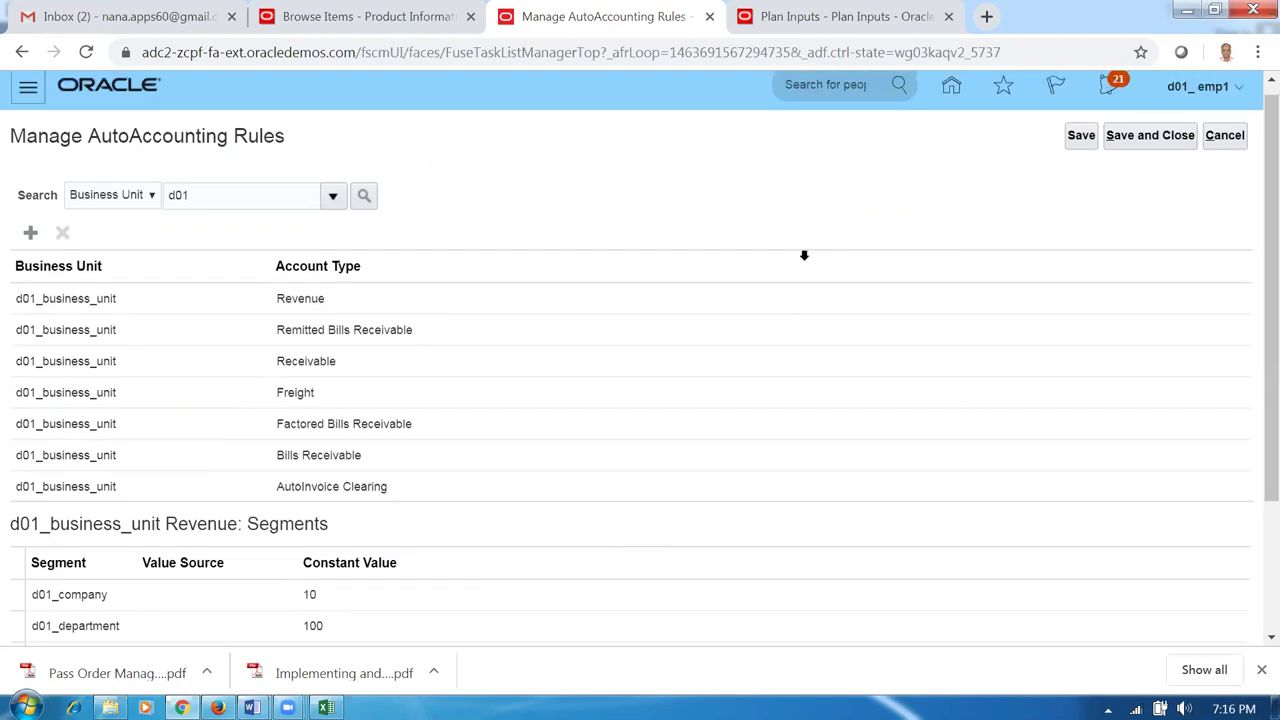
{"action": "left_click", "coordinate": [466, 488]}
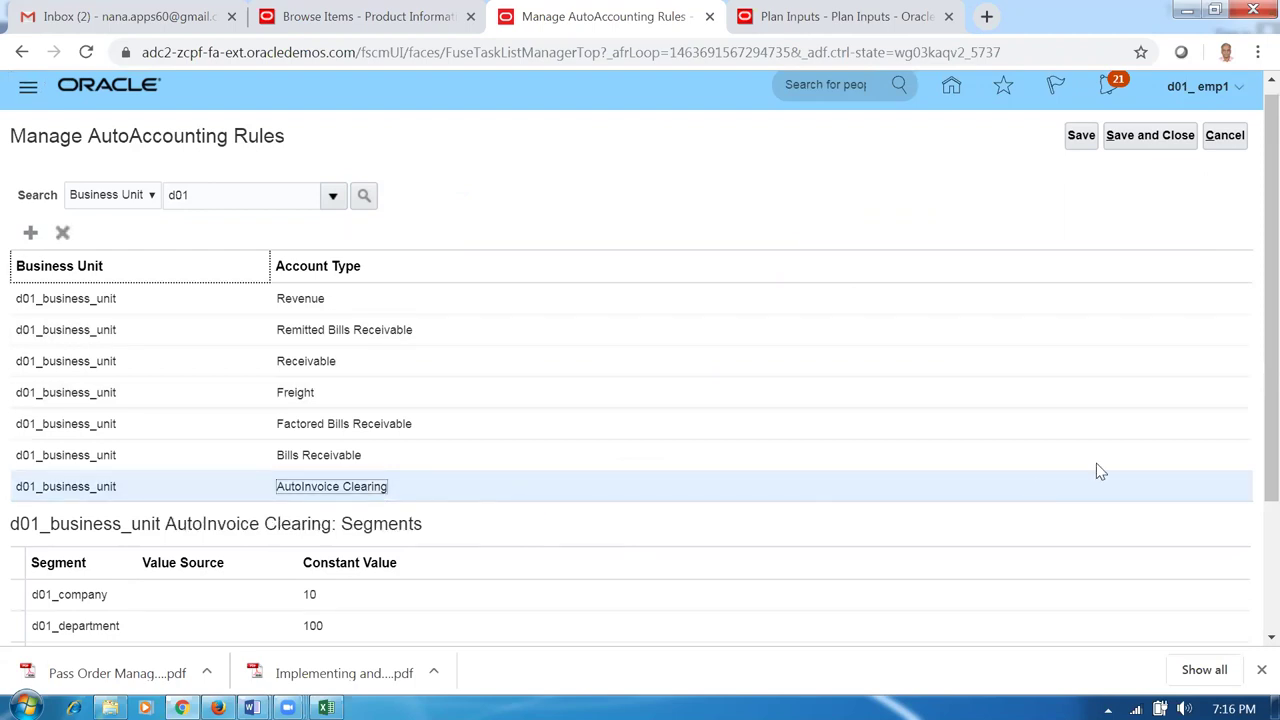
{"action": "left_click_drag", "start_coordinate": [1271, 320], "coordinate": [1252, 398]}
{"action": "scroll", "coordinate": [1252, 398], "scroll_direction": "down", "scroll_amount": 1}
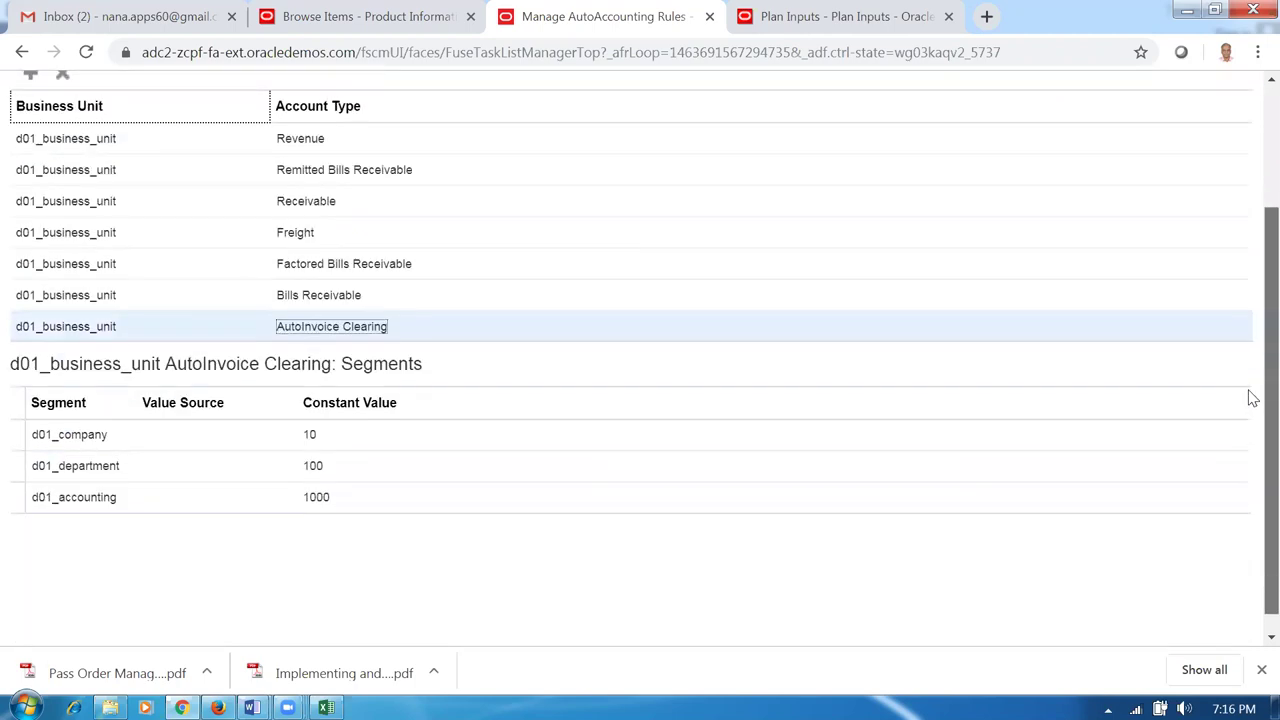
{"action": "left_click", "coordinate": [409, 294]}
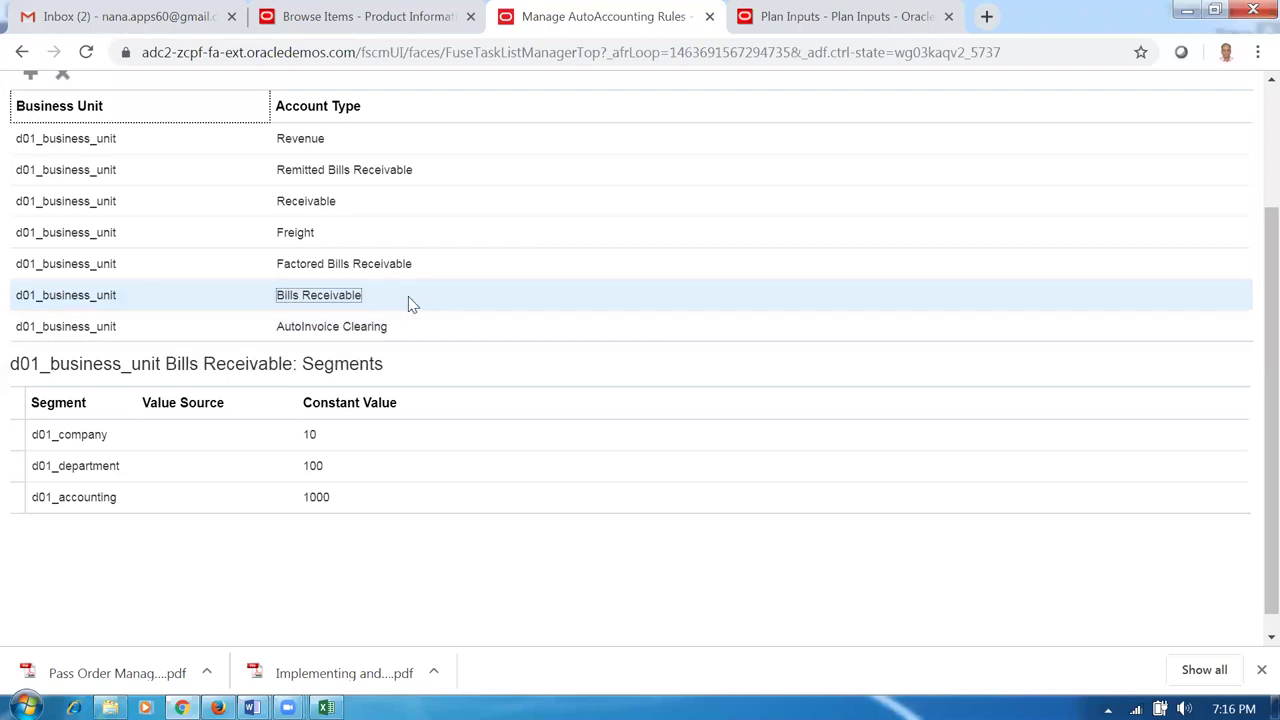
{"action": "left_click", "coordinate": [458, 169]}
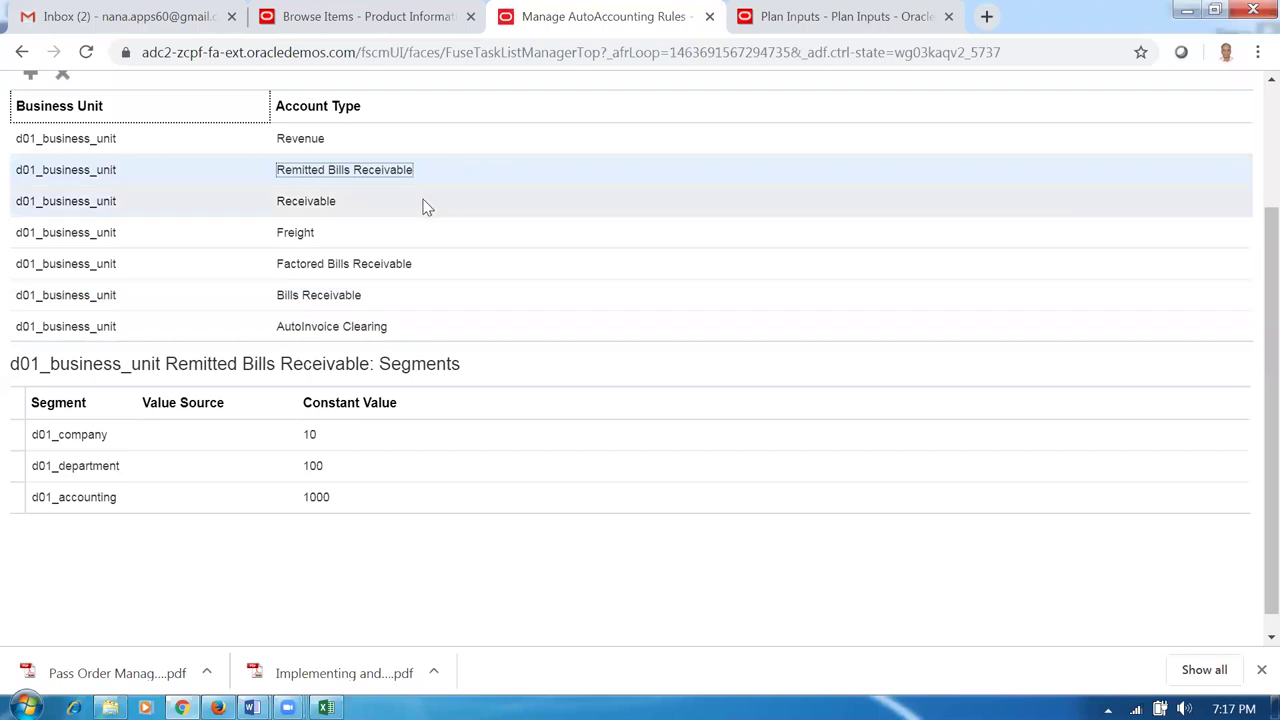
{"action": "left_click", "coordinate": [362, 141]}
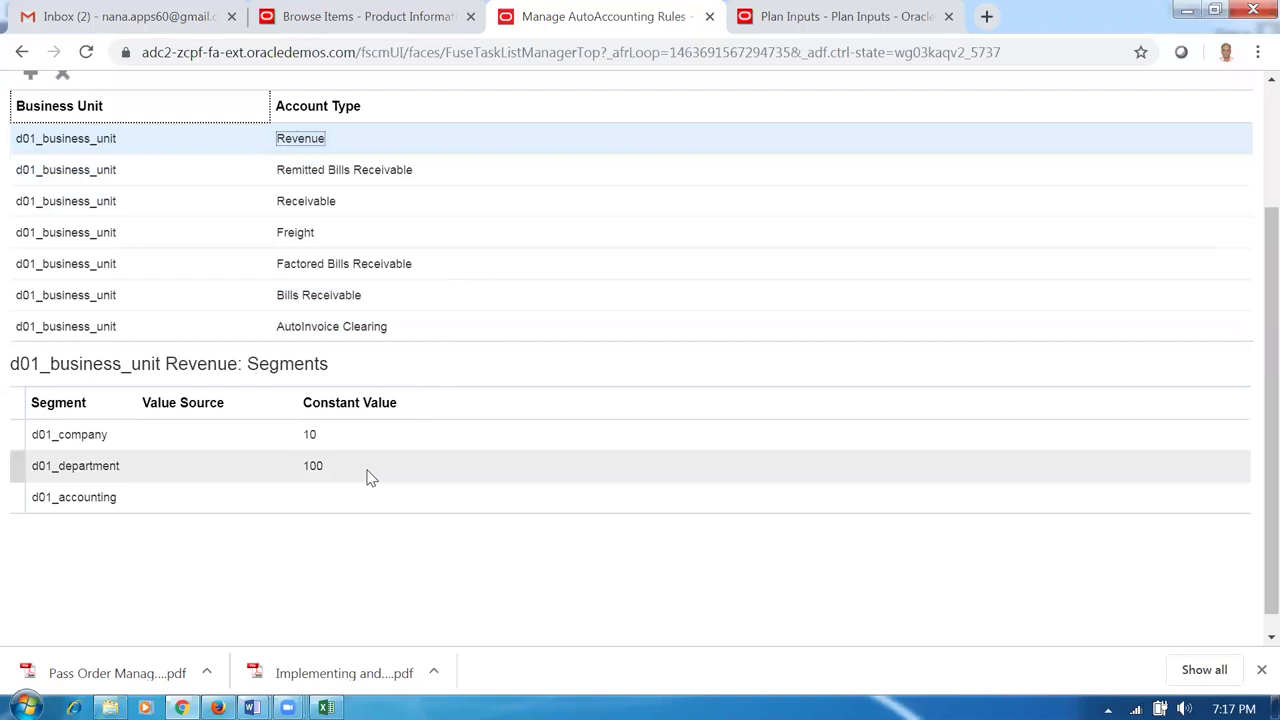
{"action": "left_click", "coordinate": [341, 497]}
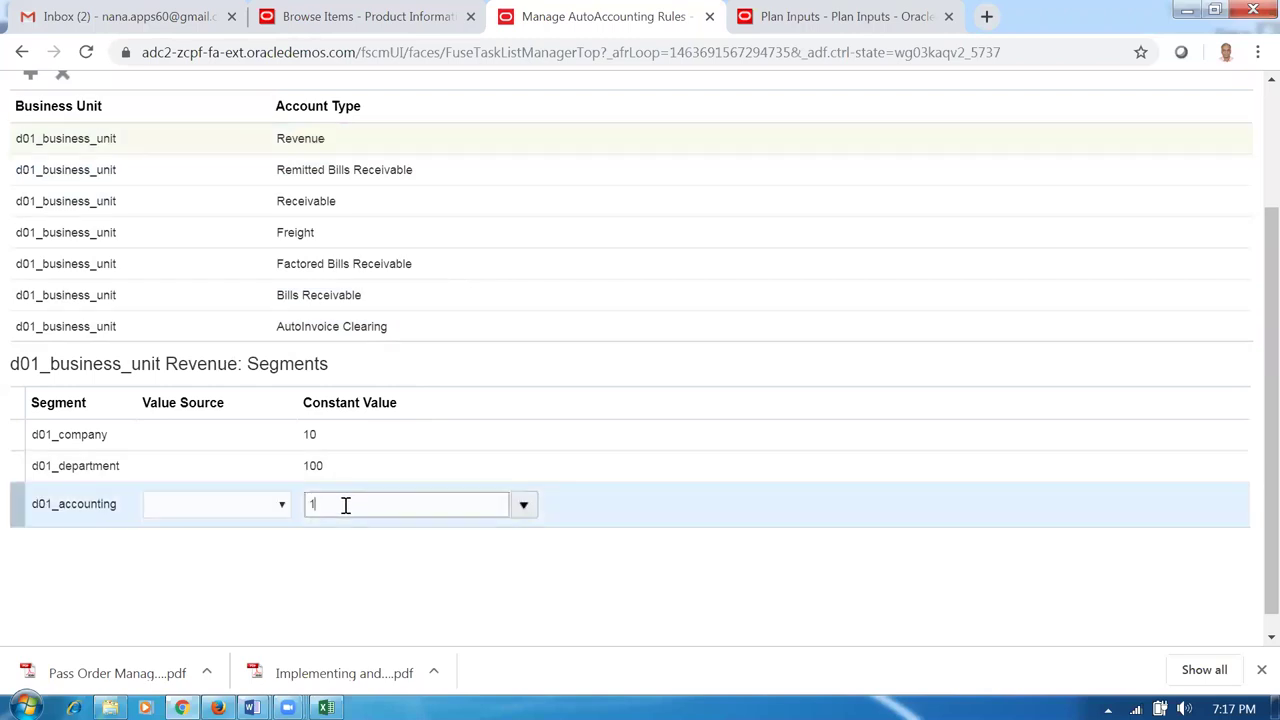
{"action": "left_click", "coordinate": [331, 549]}
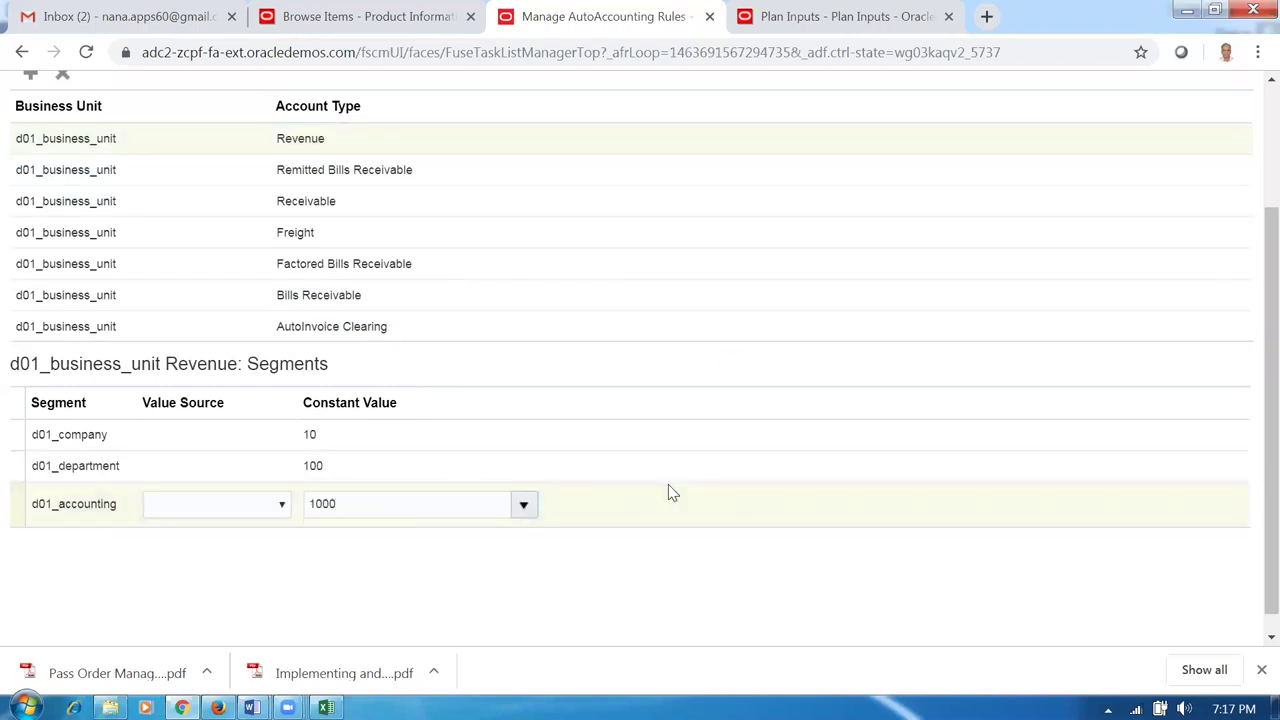
{"action": "scroll", "coordinate": [771, 357], "scroll_direction": "up", "scroll_amount": 2}
{"action": "left_click", "coordinate": [1084, 146]}
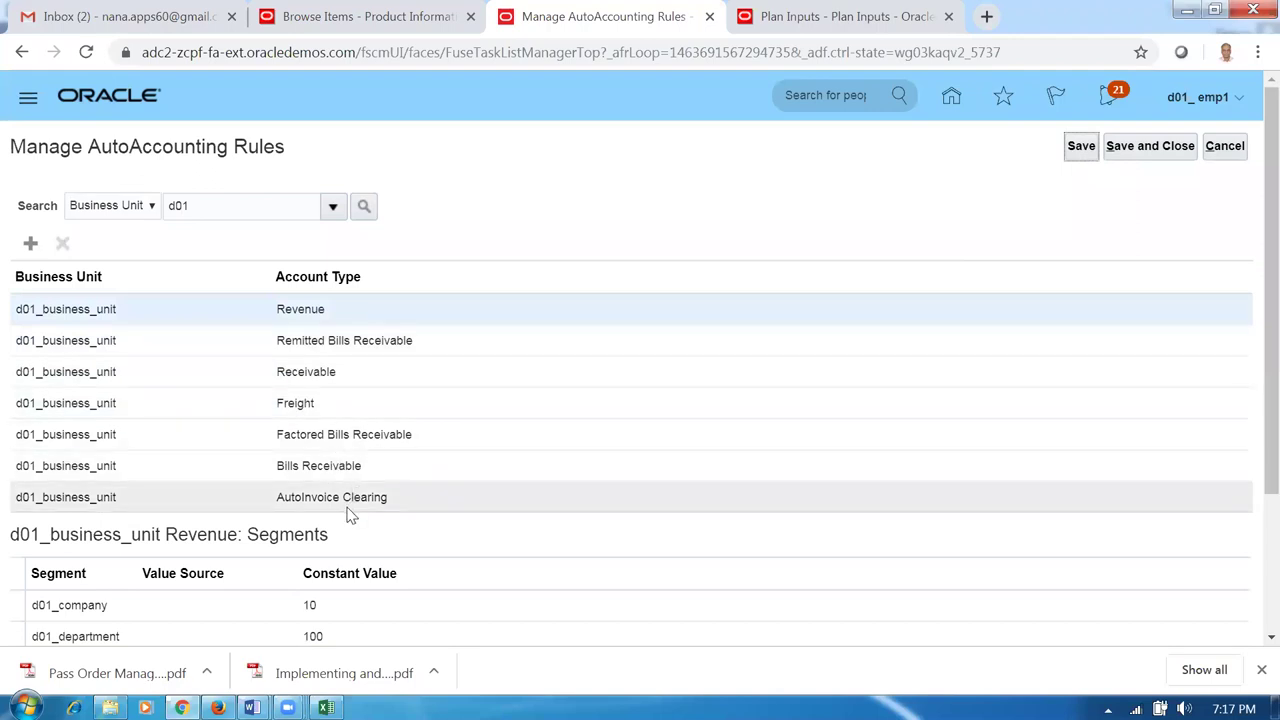
Start a new AutoAccounting rule for business unit d01_business_unit.
{"action": "left_click", "coordinate": [31, 245]}
{"action": "left_click_drag", "start_coordinate": [730, 256], "coordinate": [987, 261]}
{"action": "left_click", "coordinate": [771, 302]}
{"action": "type", "text": "d01"}
{"action": "key", "text": "Tab"}
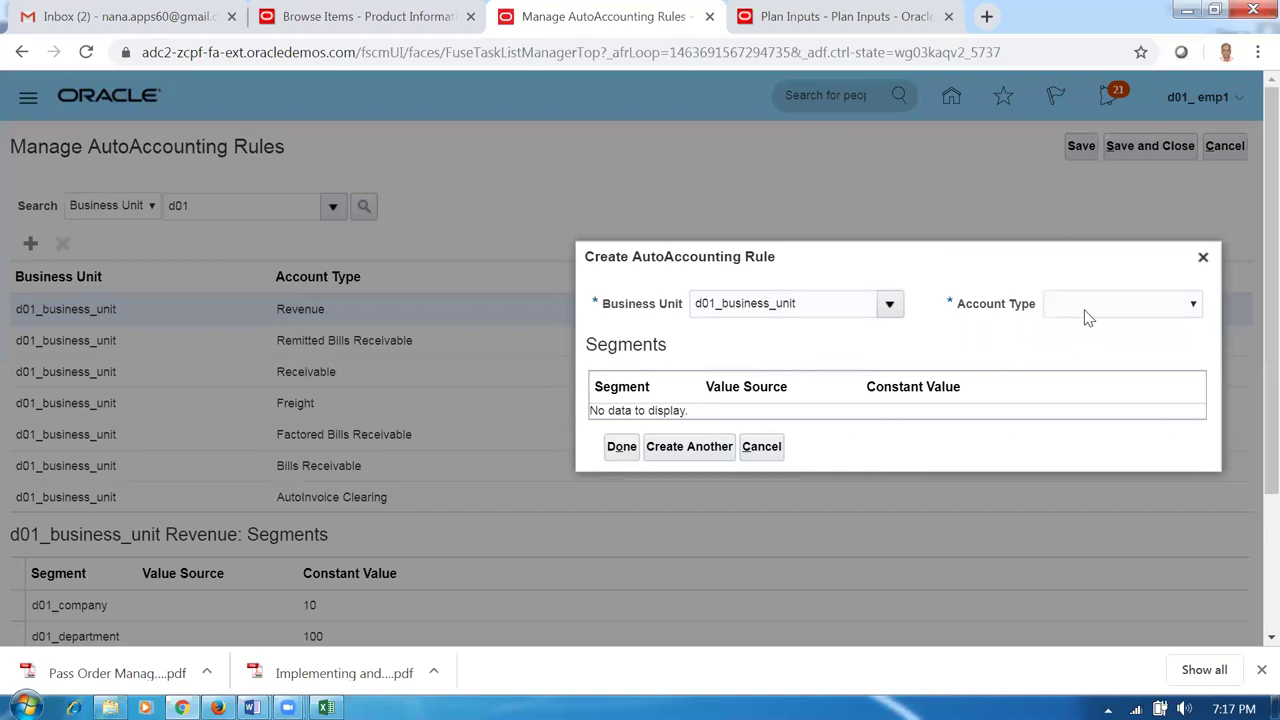
Add a Tax rule with company 10, department 100 and accounting 1000, then Create Another.
{"action": "left_click", "coordinate": [1086, 311]}
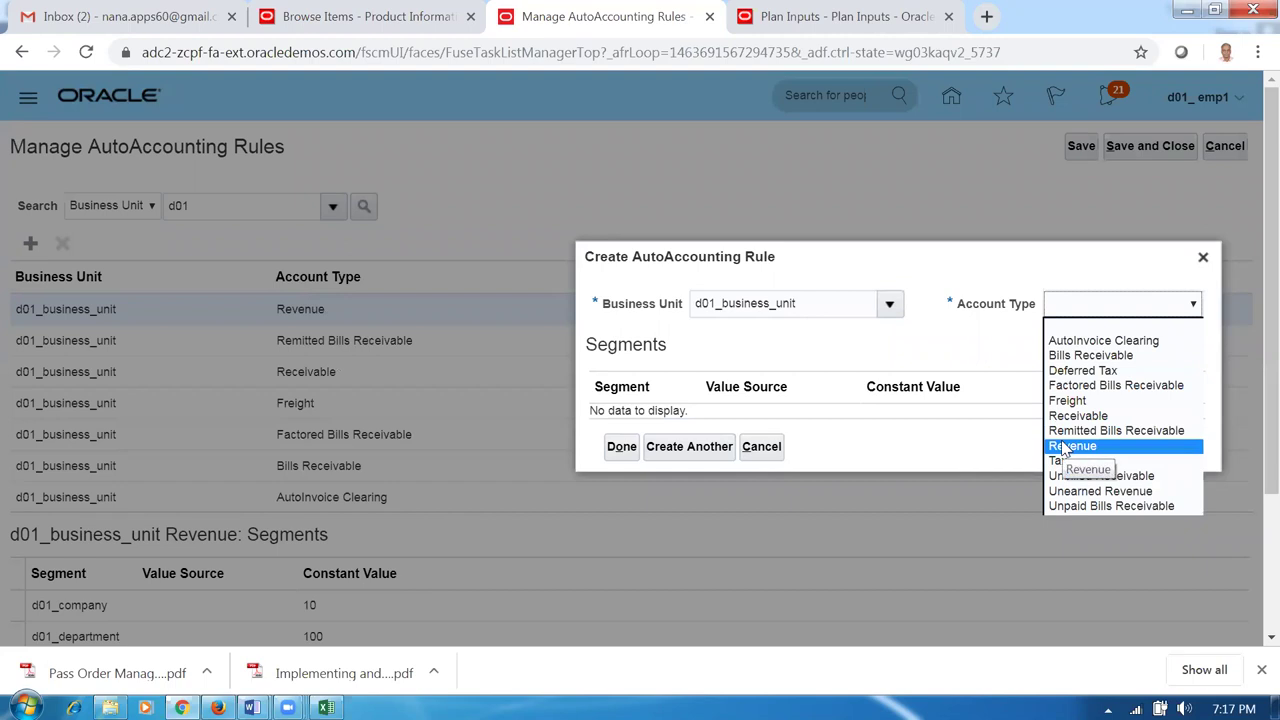
{"action": "left_click", "coordinate": [1058, 461]}
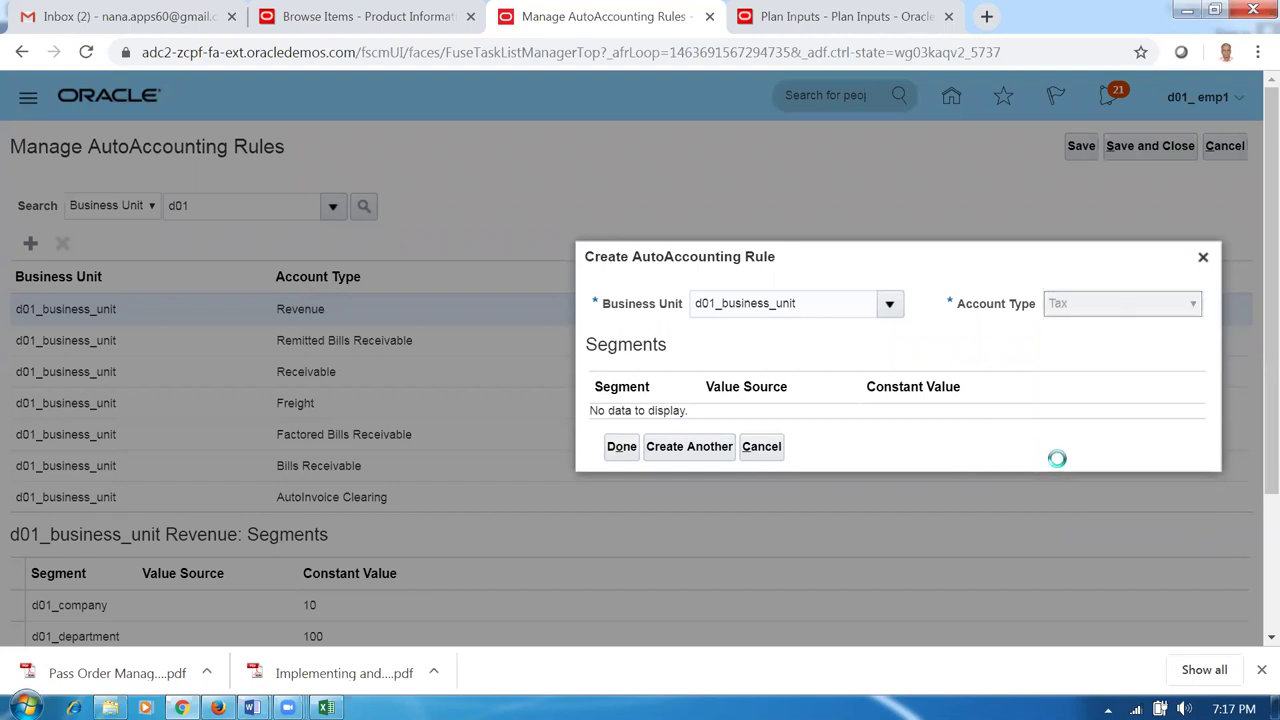
{"action": "left_click", "coordinate": [833, 387]}
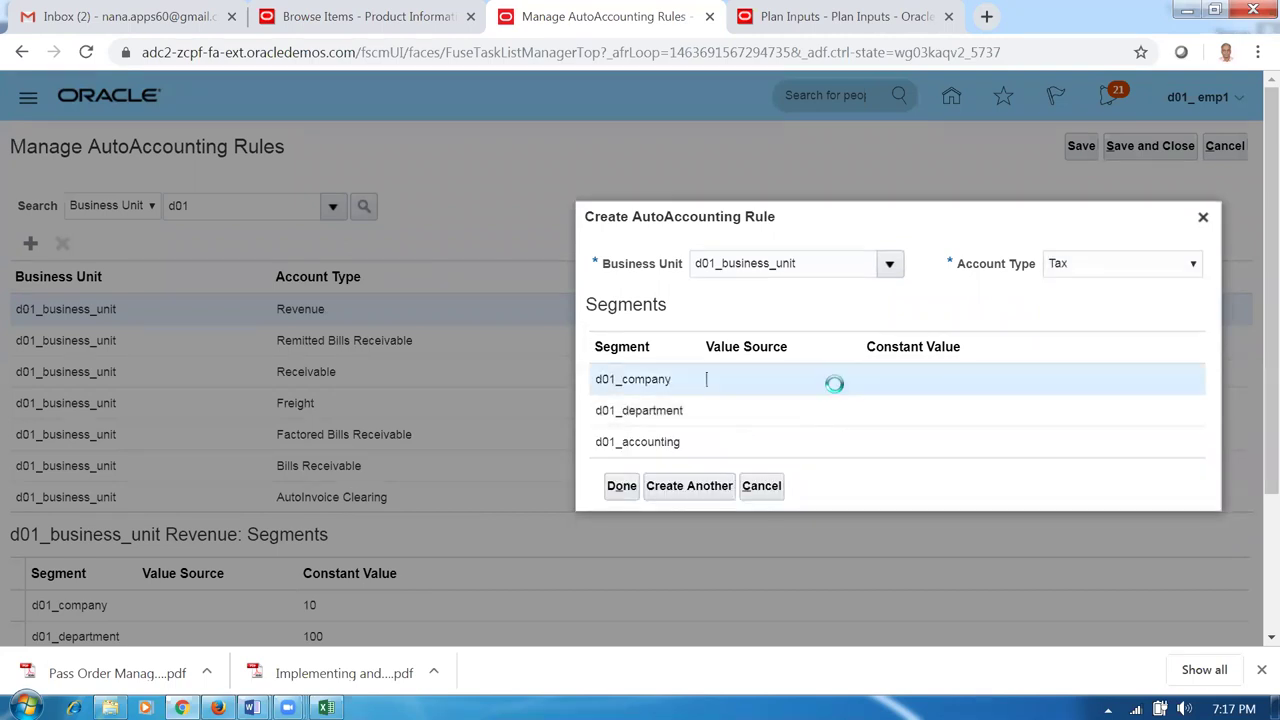
{"action": "left_click", "coordinate": [920, 389]}
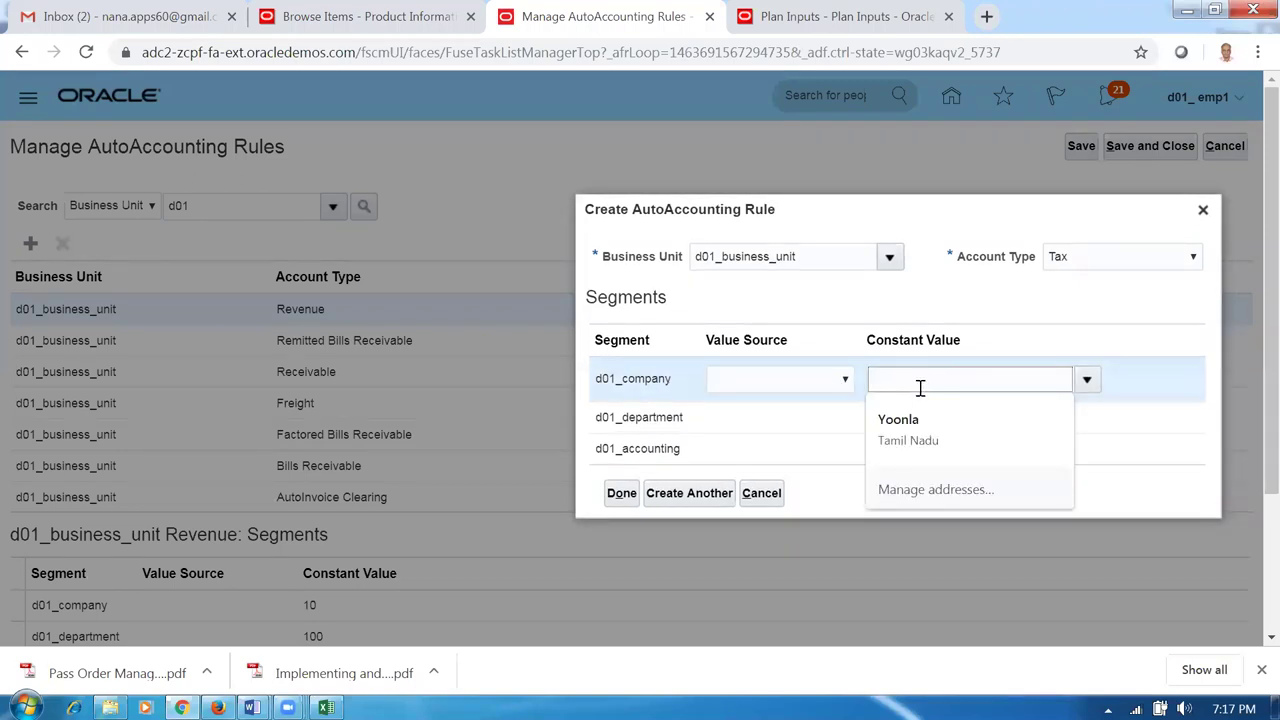
{"action": "type", "text": "10"}
{"action": "left_click", "coordinate": [934, 447]}
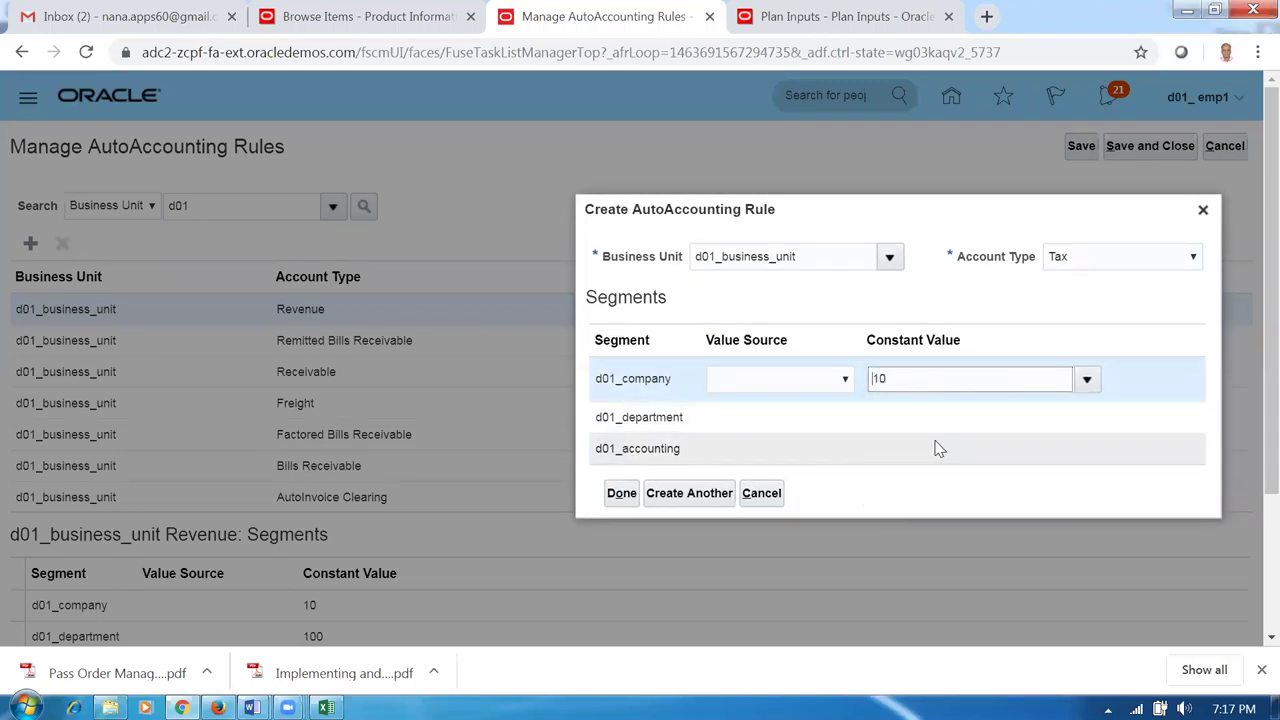
{"action": "left_click", "coordinate": [929, 410]}
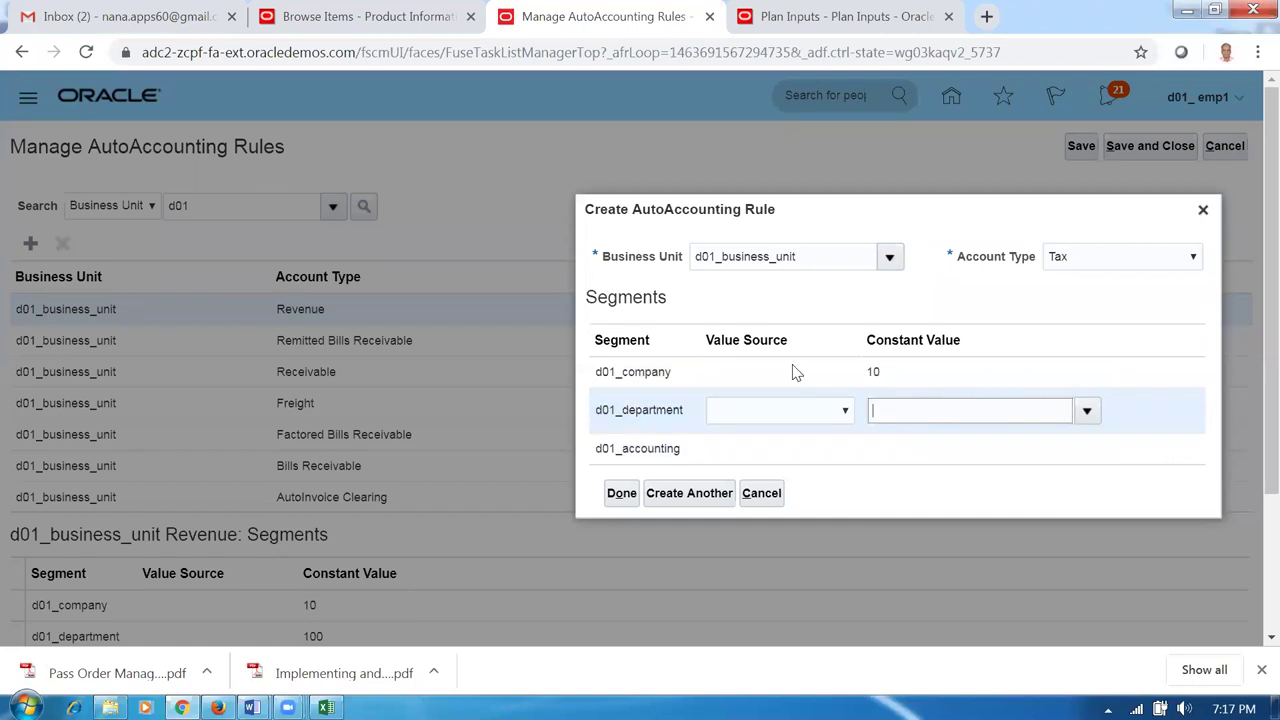
{"action": "type", "text": "100"}
{"action": "left_click", "coordinate": [952, 458]}
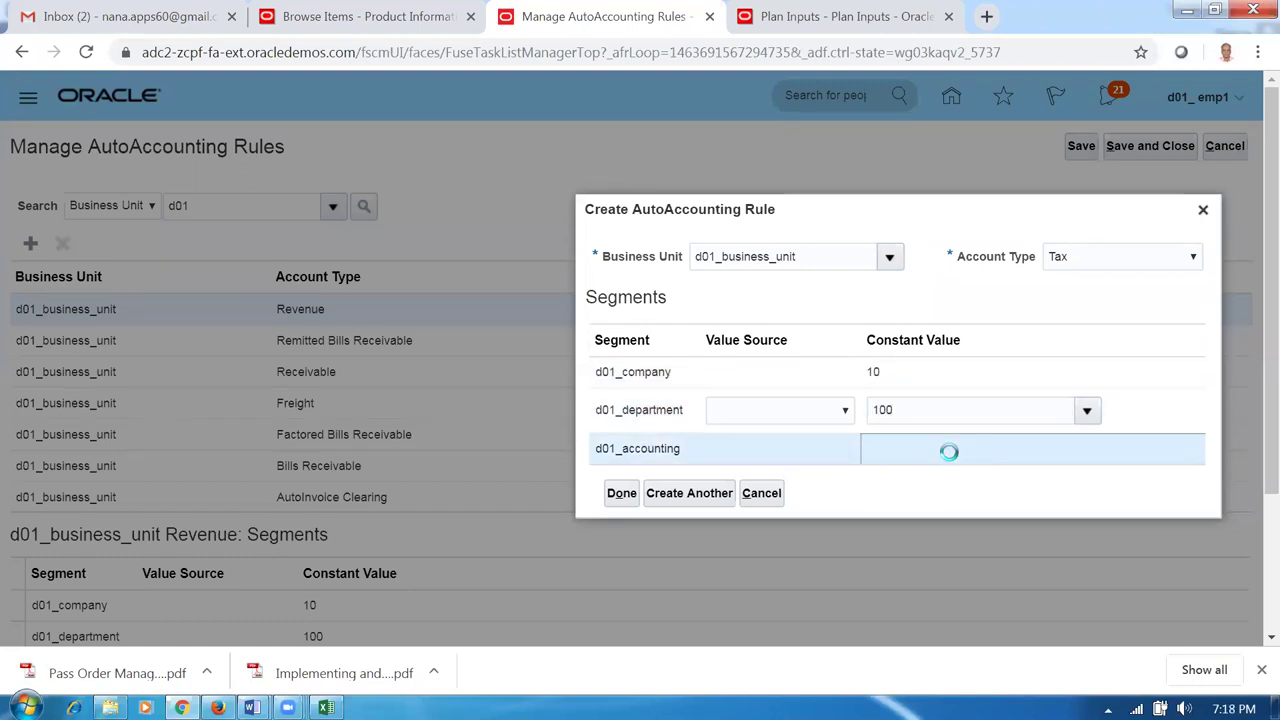
{"action": "type", "text": "1000"}
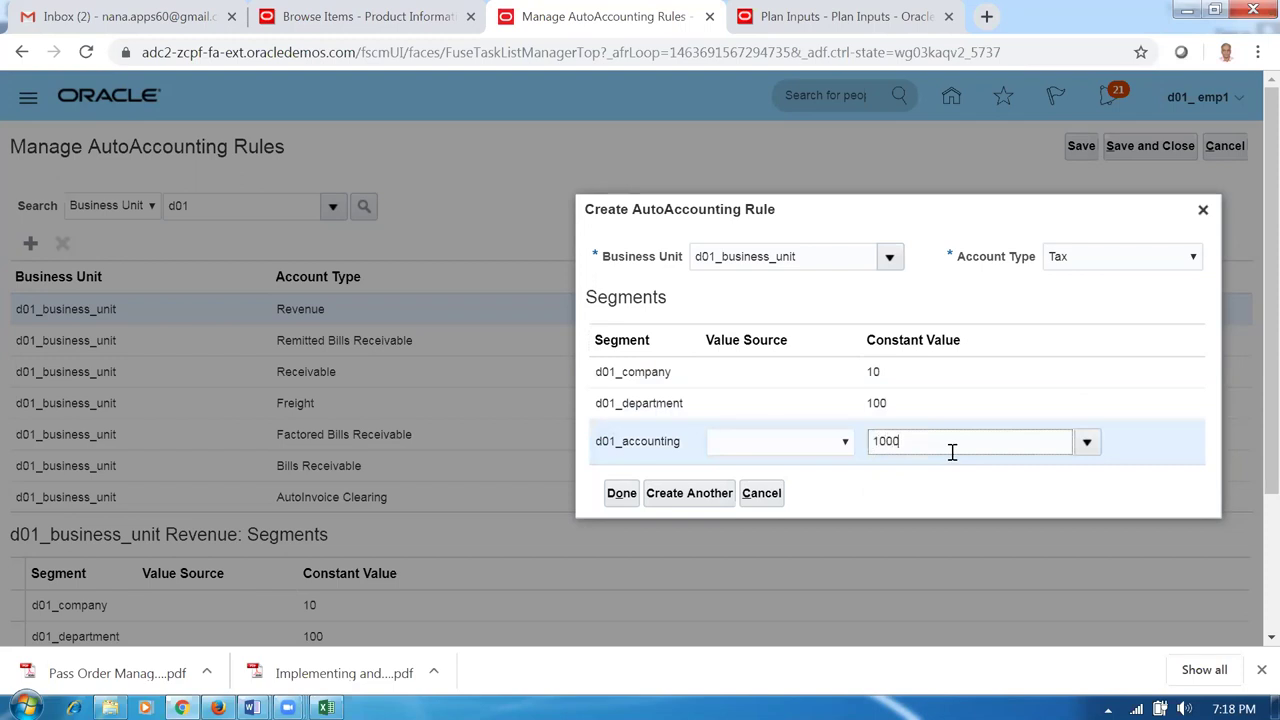
{"action": "left_click", "coordinate": [662, 500]}
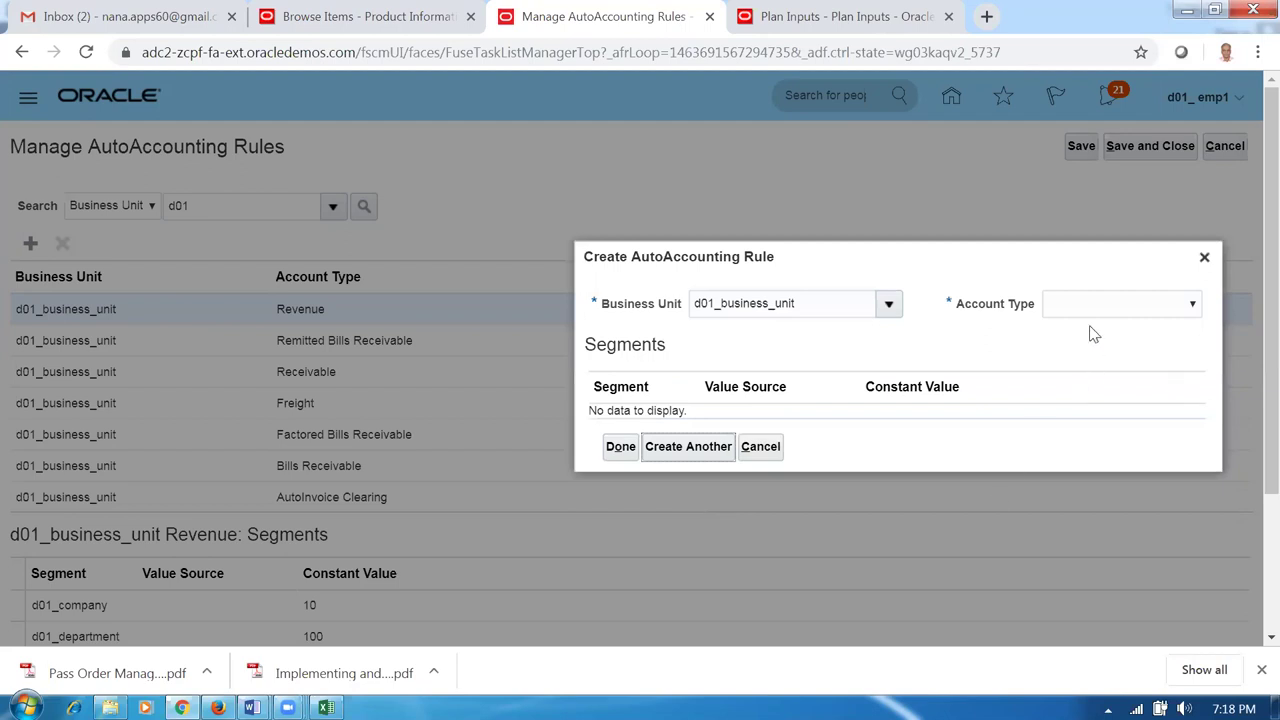
Add an Unbilled Receivable rule with company 10, department 100 and accounting 1000 constants.
{"action": "left_click", "coordinate": [1097, 307]}
{"action": "left_click", "coordinate": [1077, 478]}
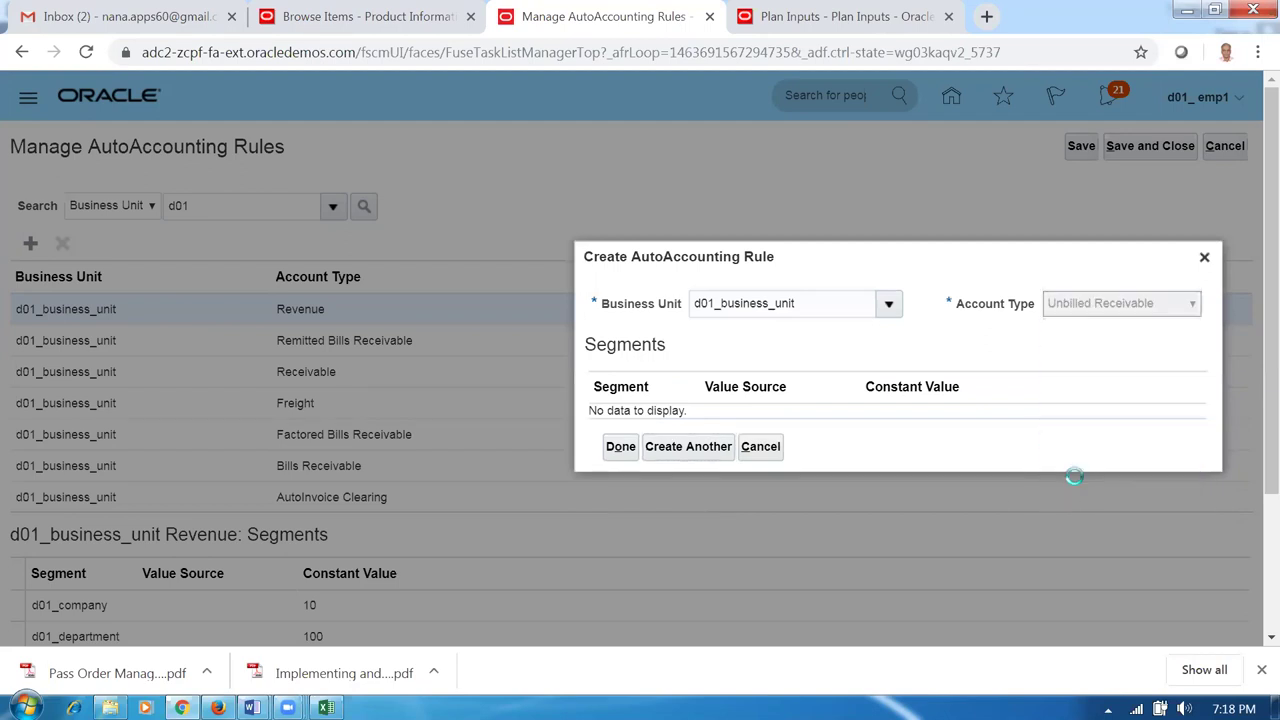
{"action": "left_click", "coordinate": [900, 381]}
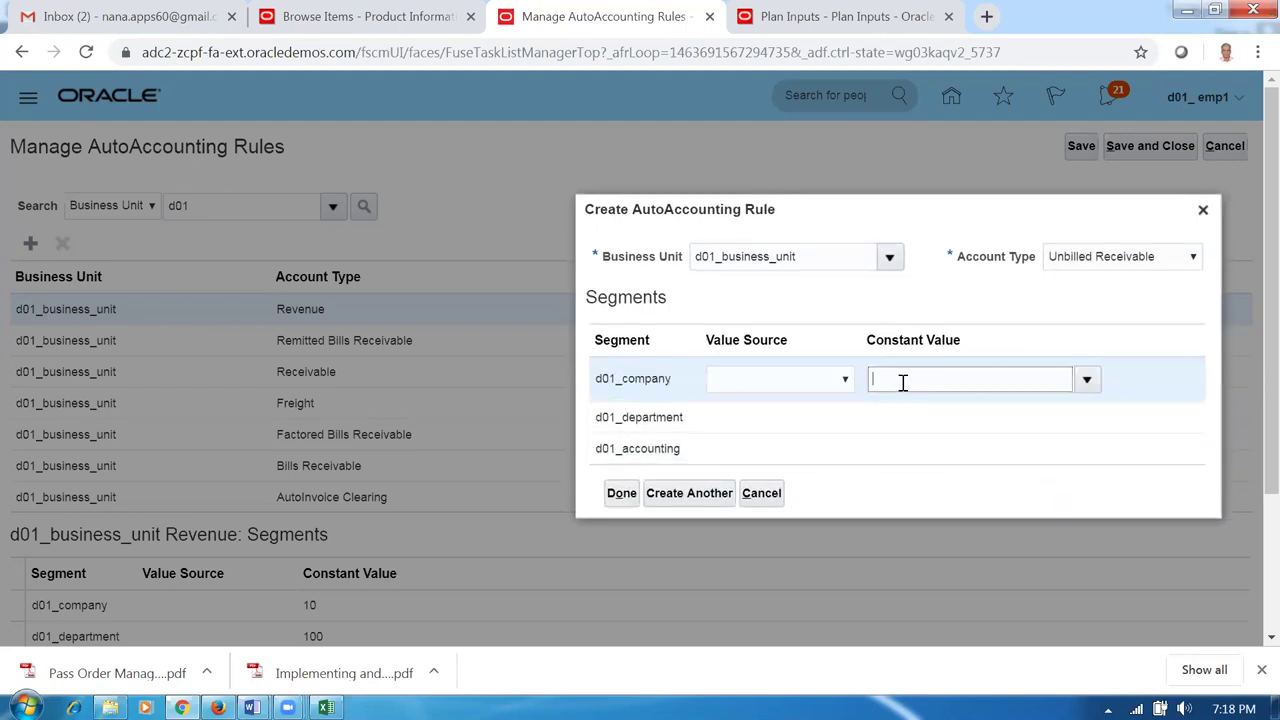
{"action": "type", "text": "10"}
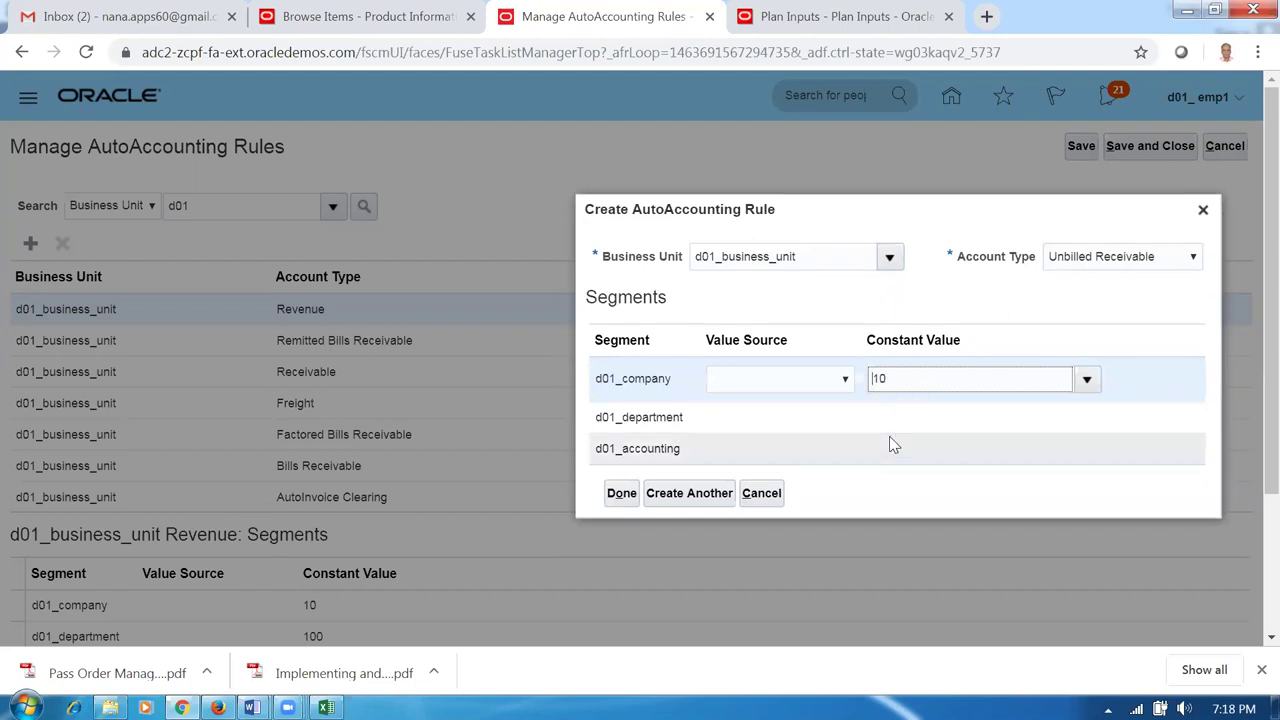
{"action": "left_click", "coordinate": [909, 426]}
{"action": "type", "text": "100"}
{"action": "left_click", "coordinate": [925, 445]}
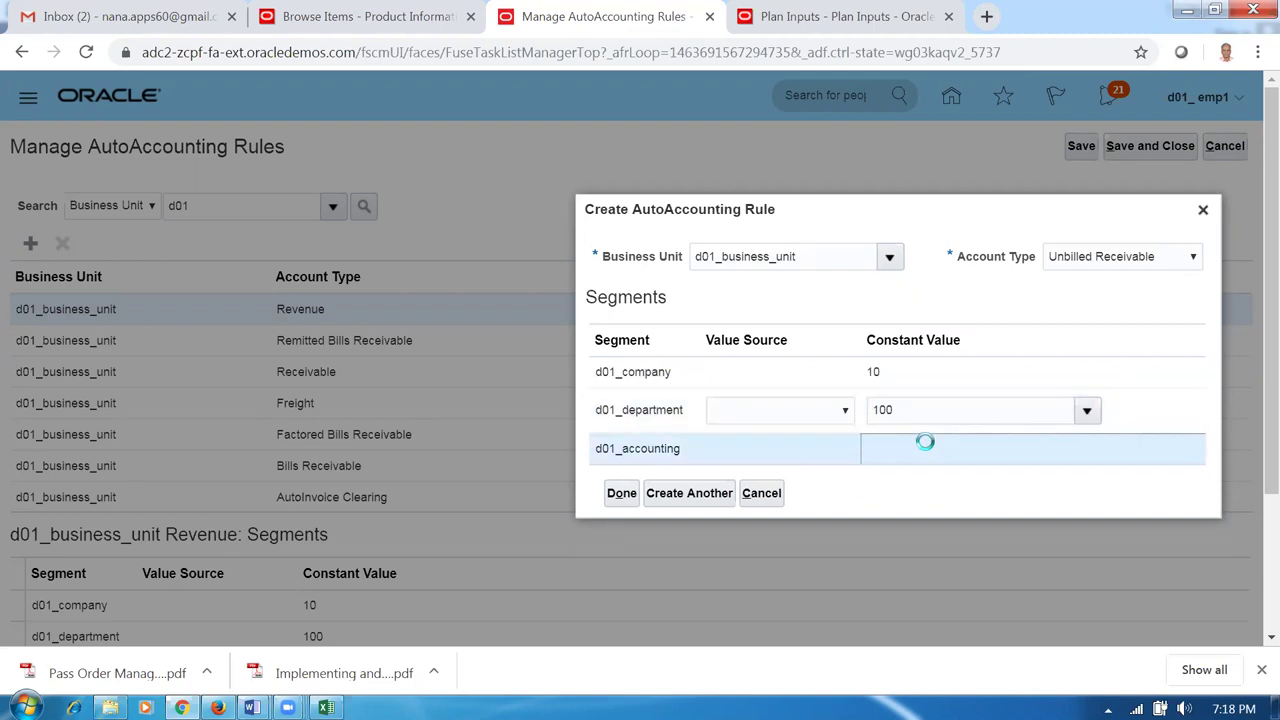
{"action": "left_click", "coordinate": [767, 448]}
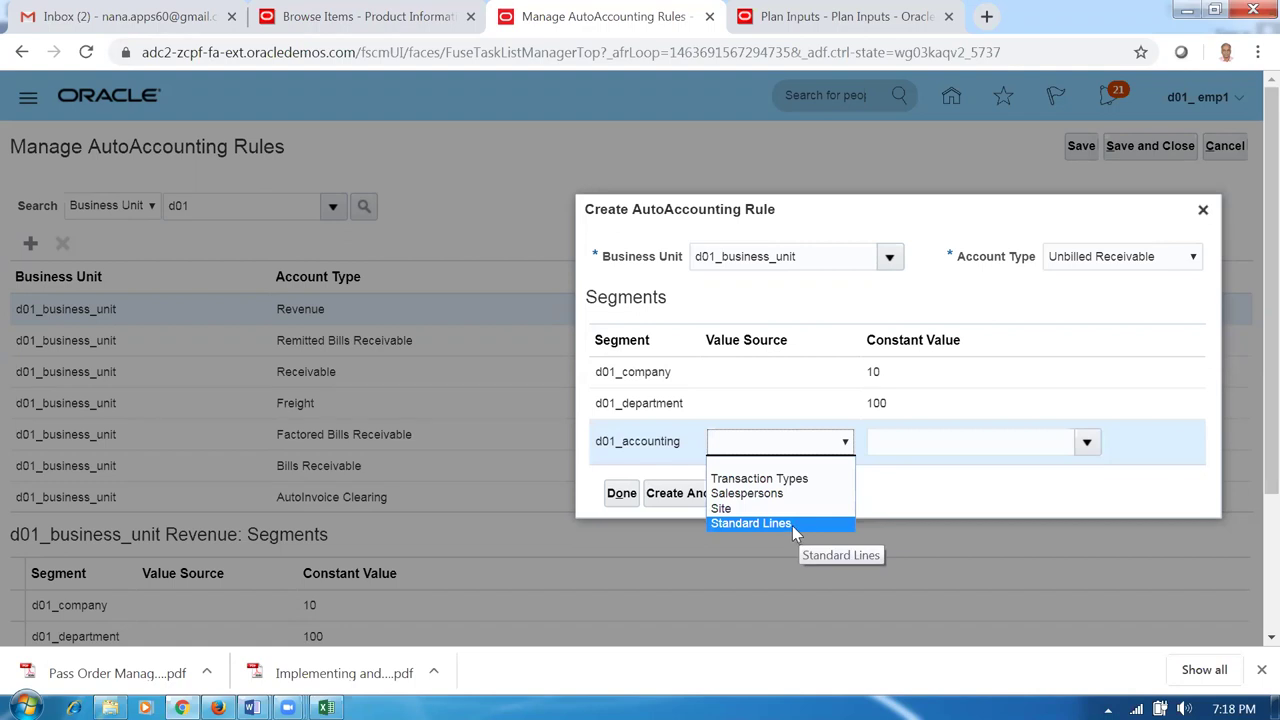
{"action": "left_click", "coordinate": [912, 444]}
{"action": "type", "text": "1000"}
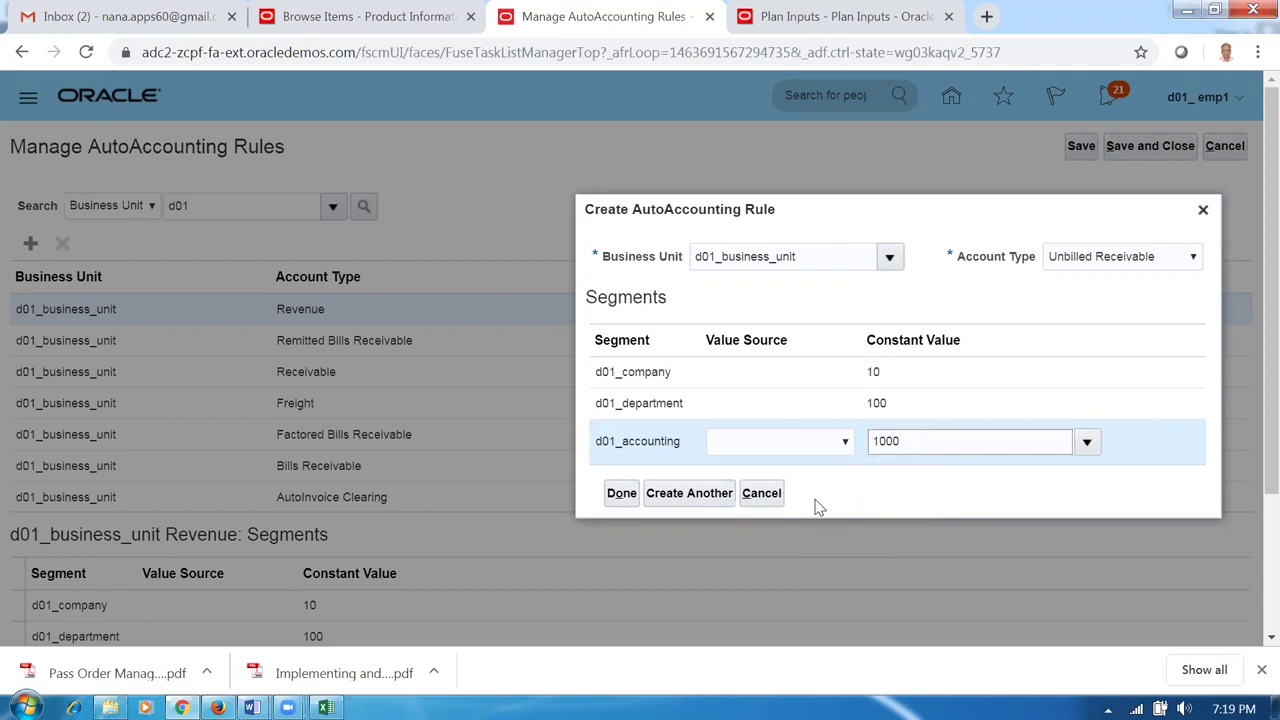
{"action": "left_click", "coordinate": [737, 447]}
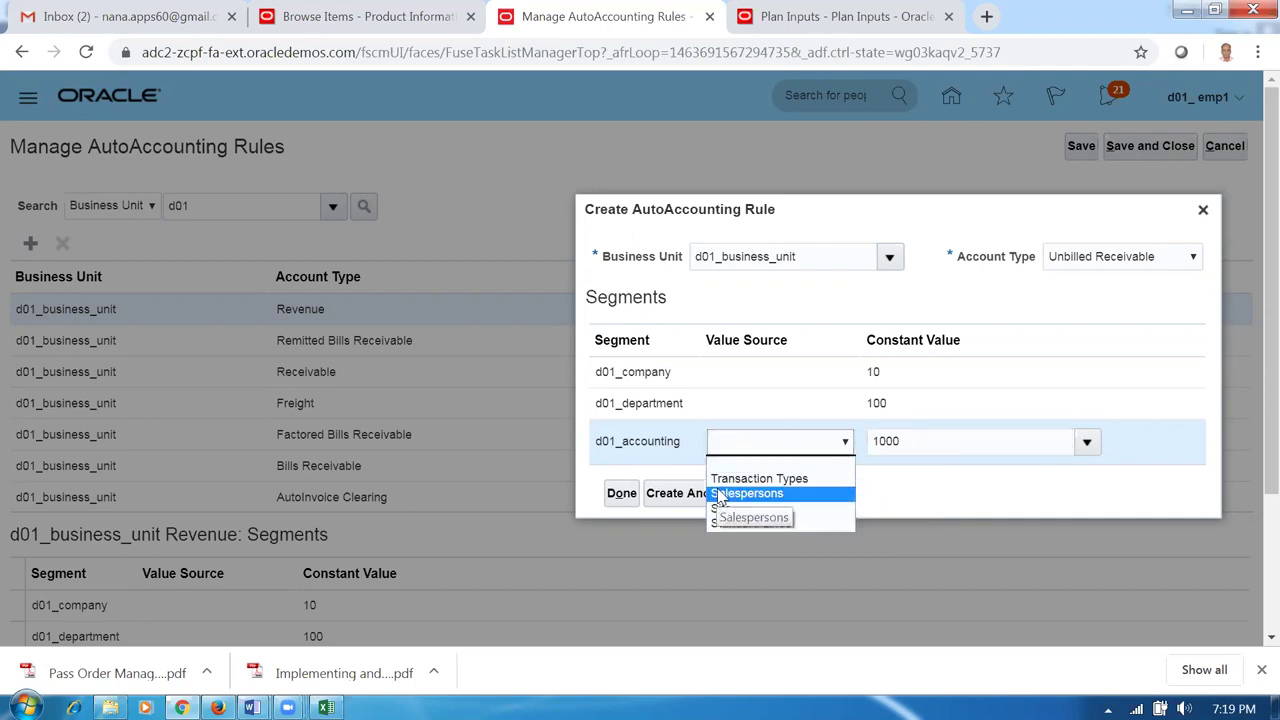
{"action": "left_click", "coordinate": [966, 447]}
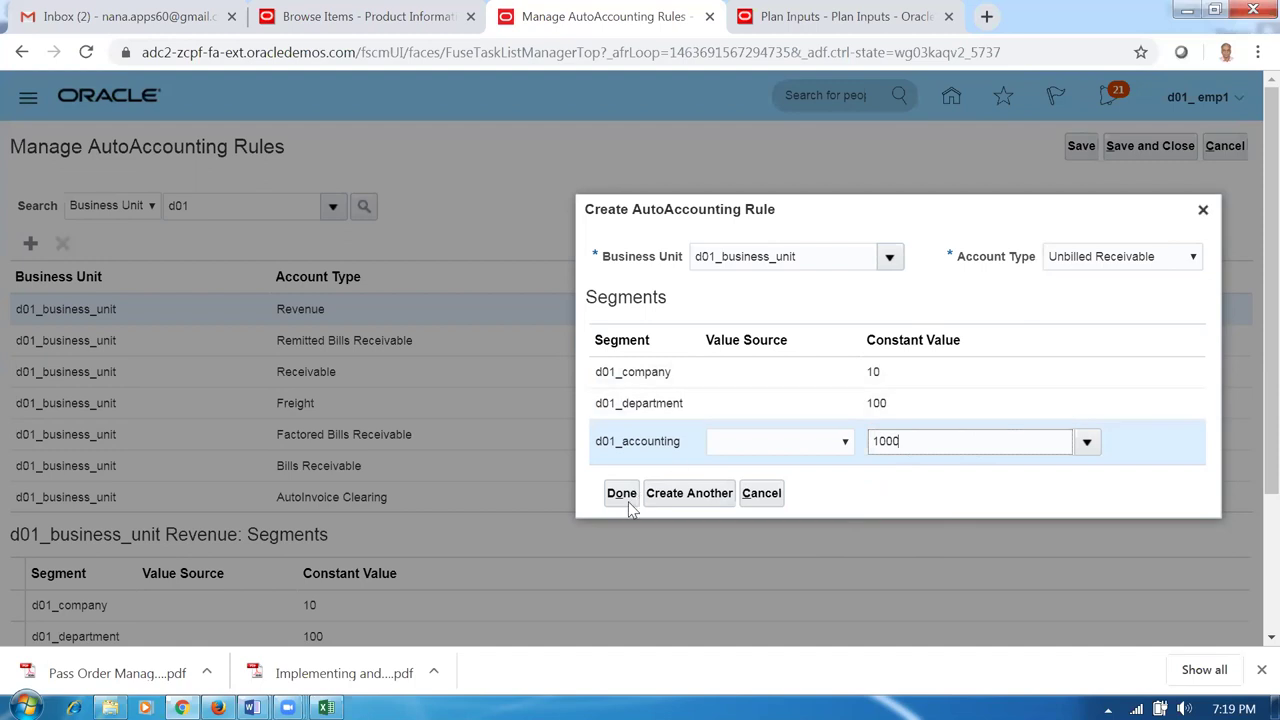
{"action": "left_click", "coordinate": [688, 493]}
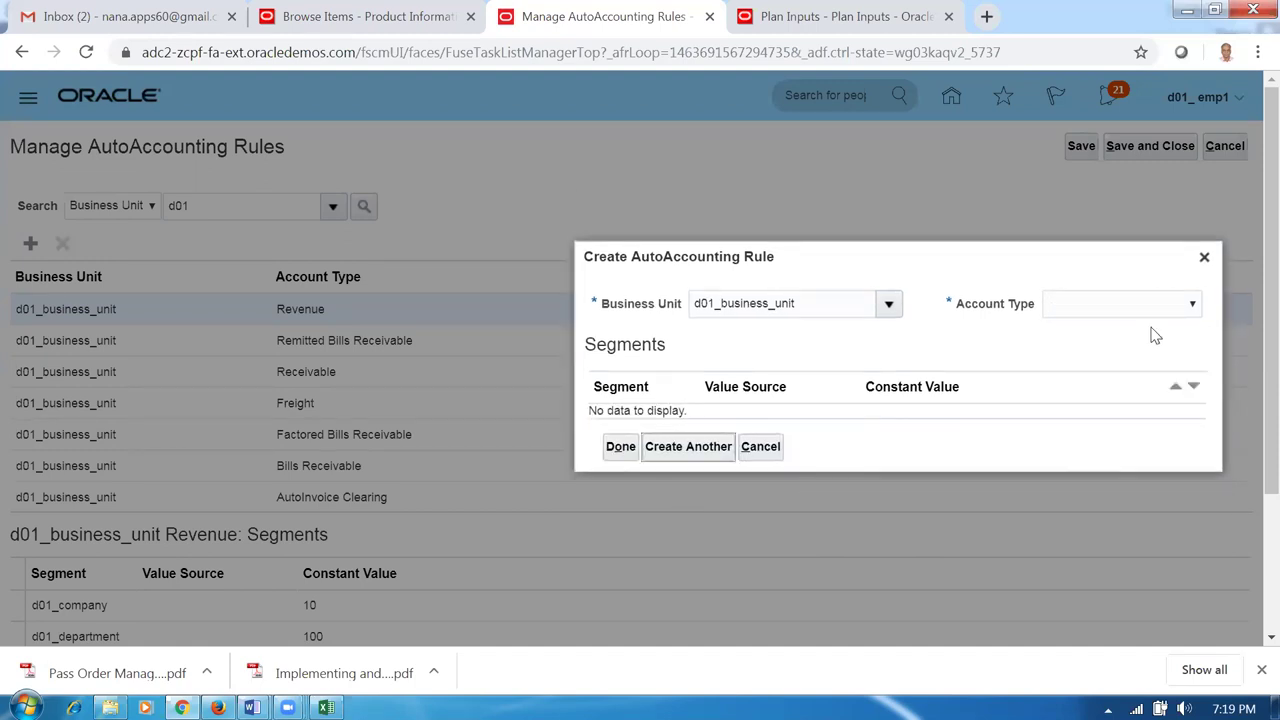
Add an Unearned Revenue AutoAccounting rule with constant values 10, 100 and 1000.
{"action": "left_click", "coordinate": [1132, 308]}
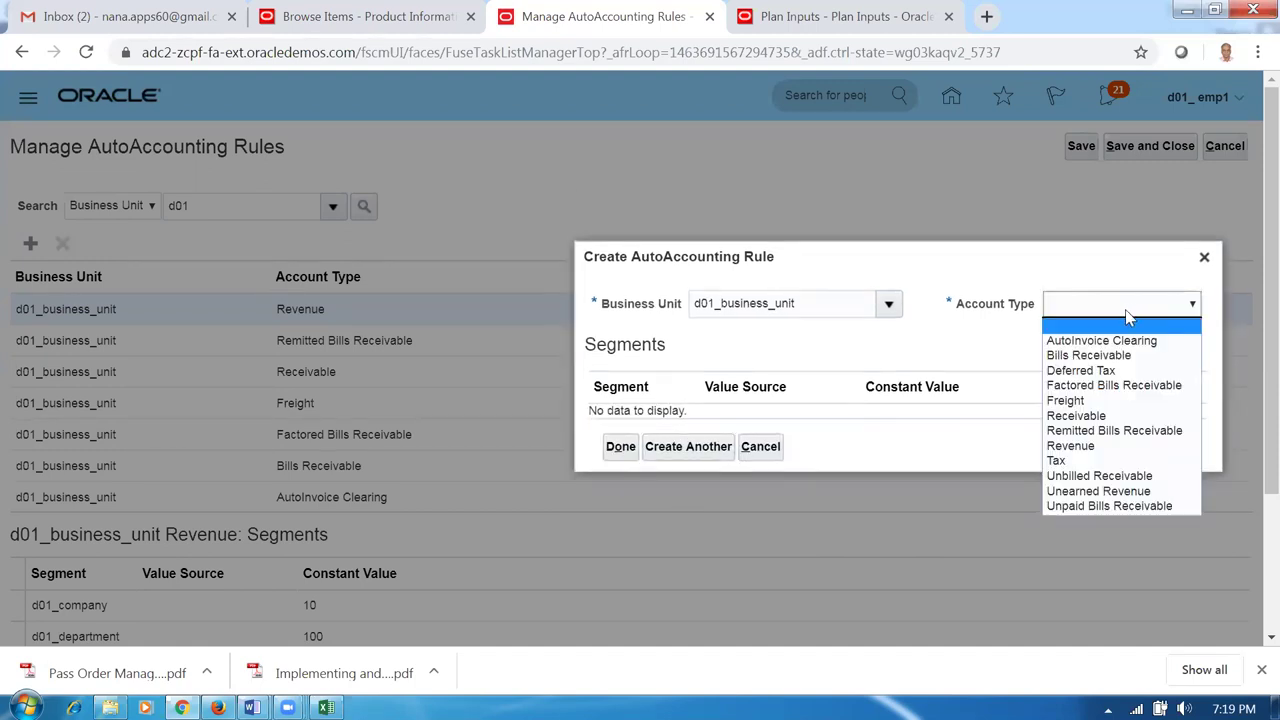
{"action": "left_click", "coordinate": [1087, 491]}
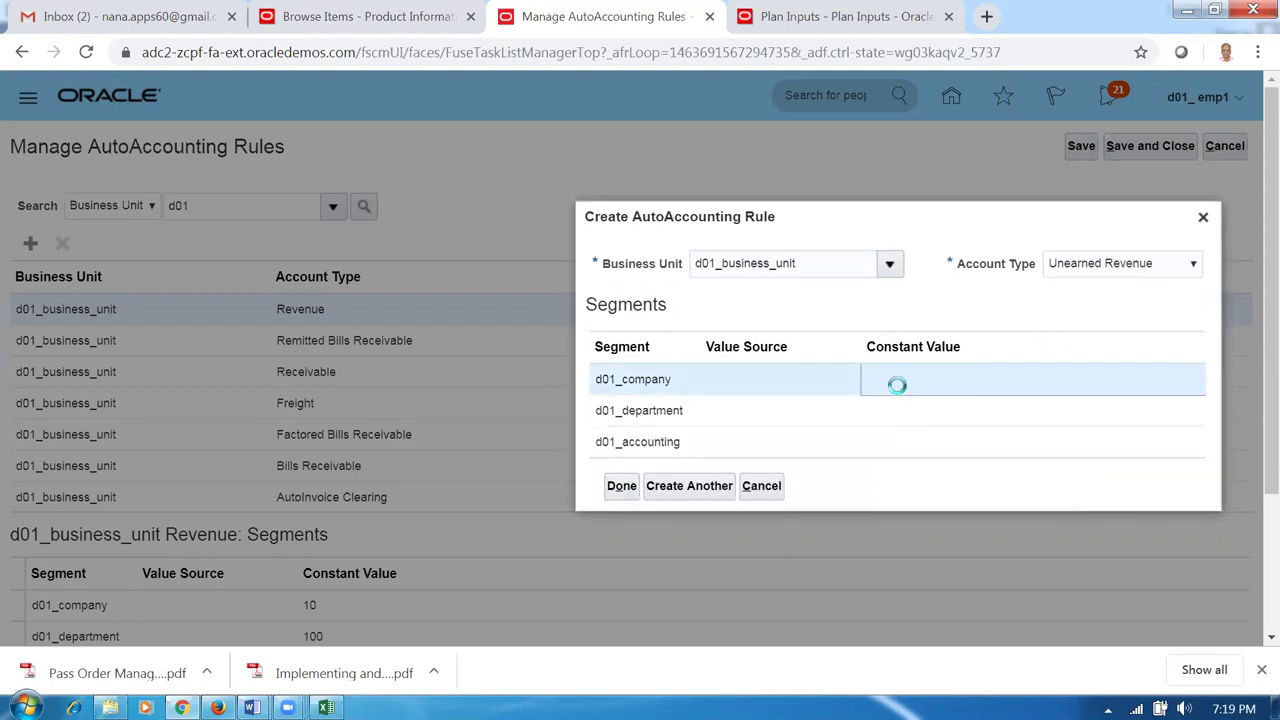
{"action": "type", "text": "10"}
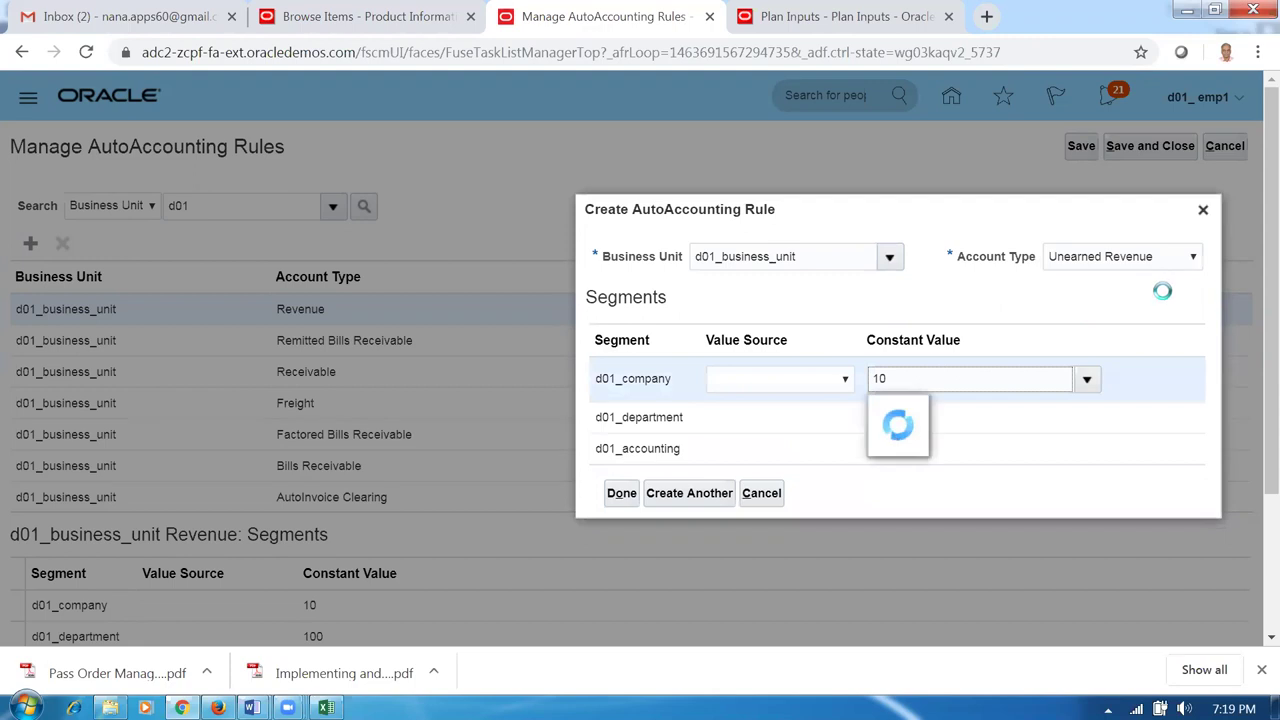
{"action": "left_click", "coordinate": [969, 411]}
{"action": "type", "text": "100"}
{"action": "left_click", "coordinate": [929, 450]}
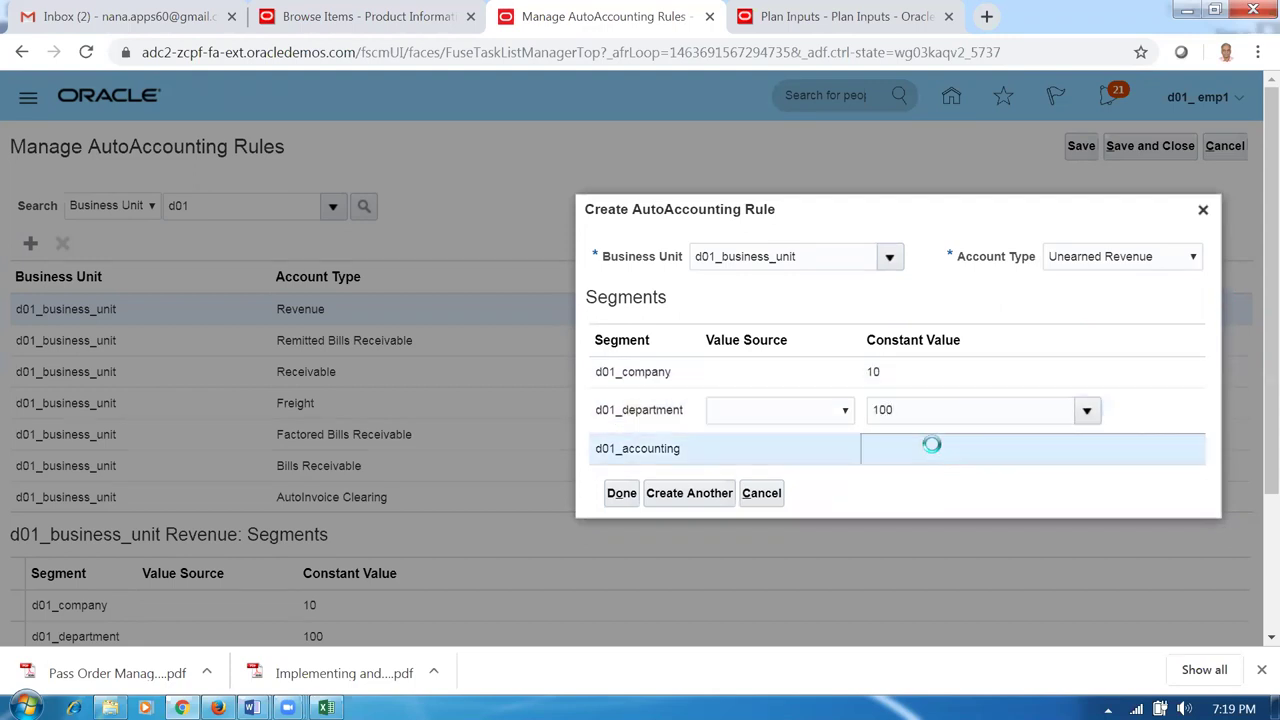
{"action": "type", "text": "1000"}
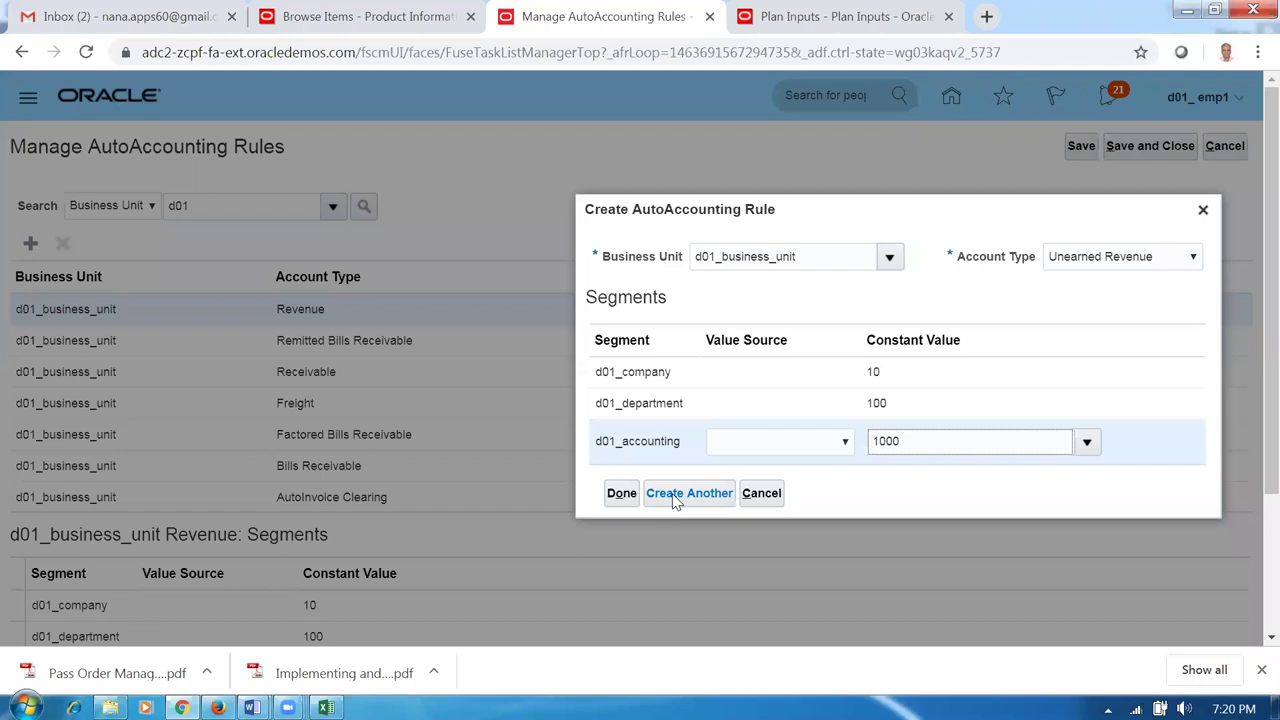
{"action": "left_click", "coordinate": [675, 495]}
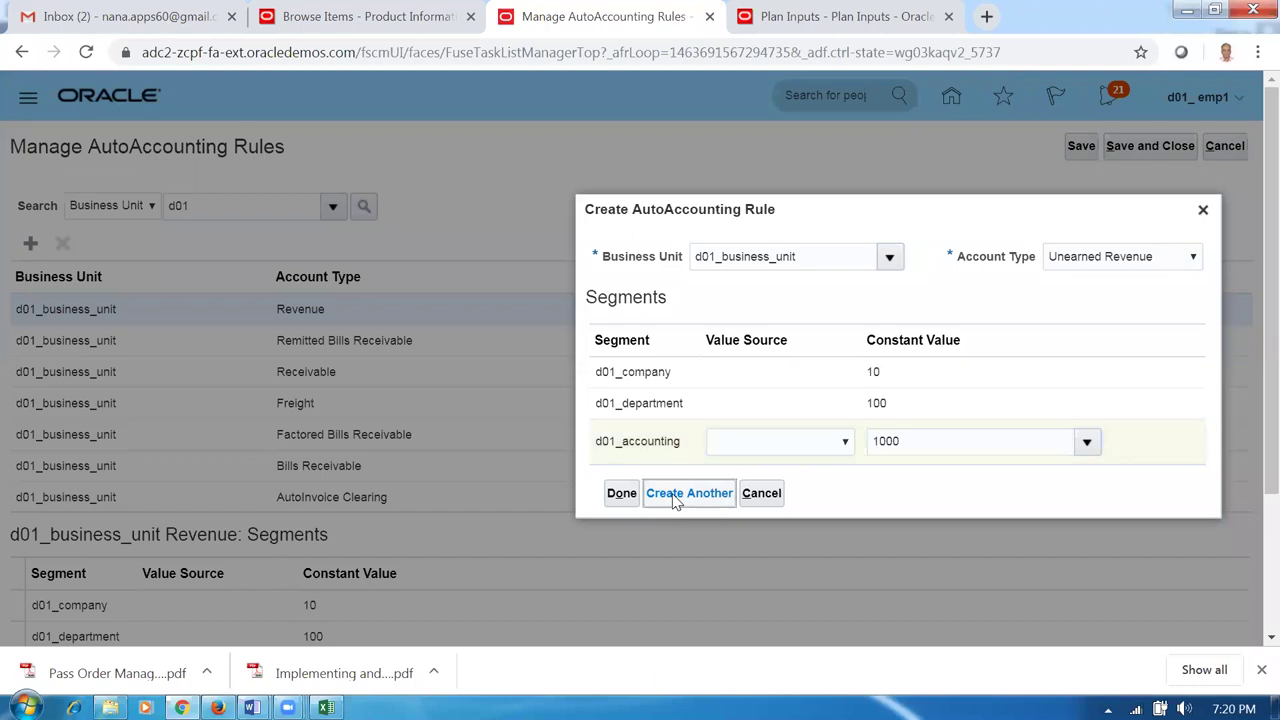
Add an Unpaid Bills Receivable rule with constants 10, 100 and 1000.
{"action": "left_click", "coordinate": [1100, 313]}
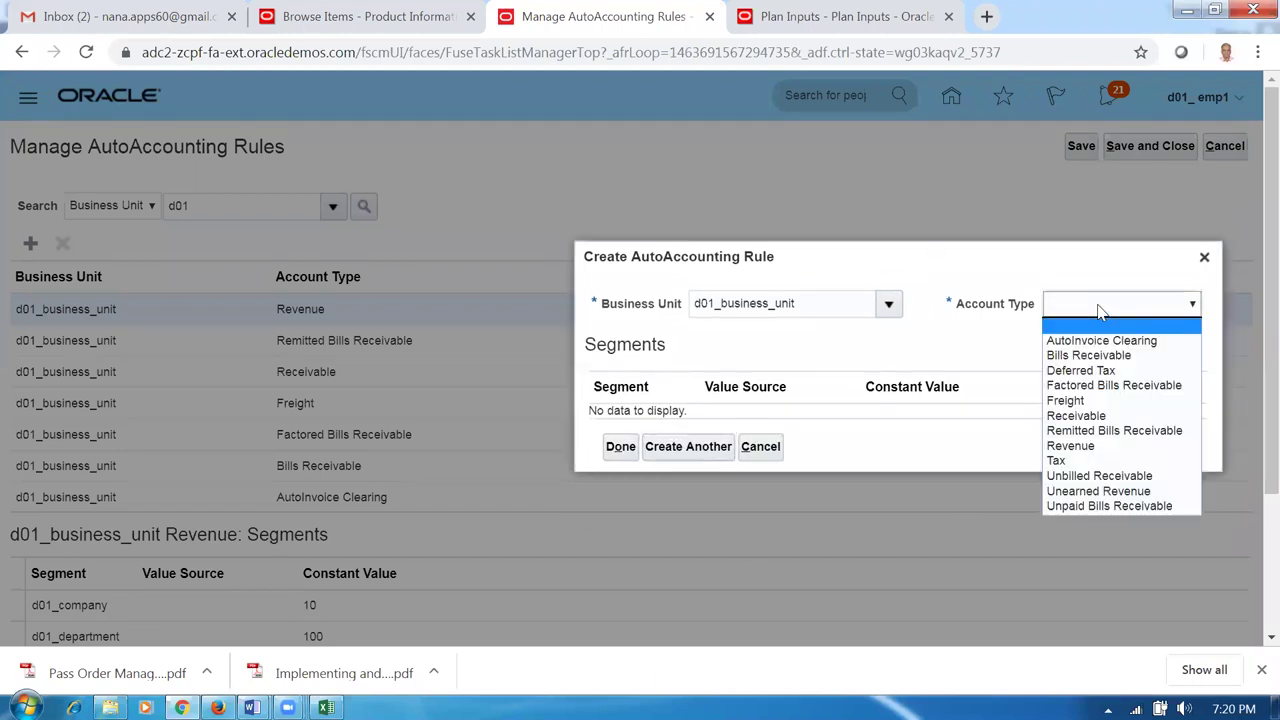
{"action": "left_click", "coordinate": [1080, 508]}
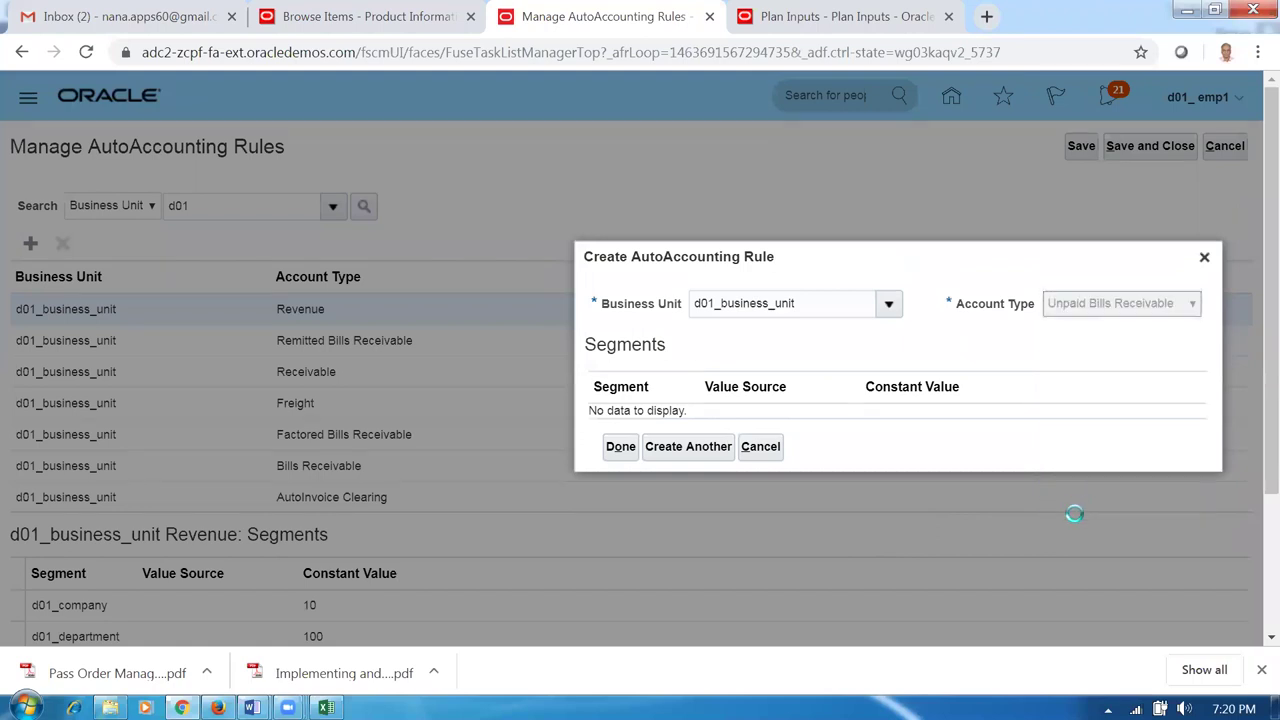
{"action": "left_click", "coordinate": [907, 382]}
{"action": "type", "text": "10"}
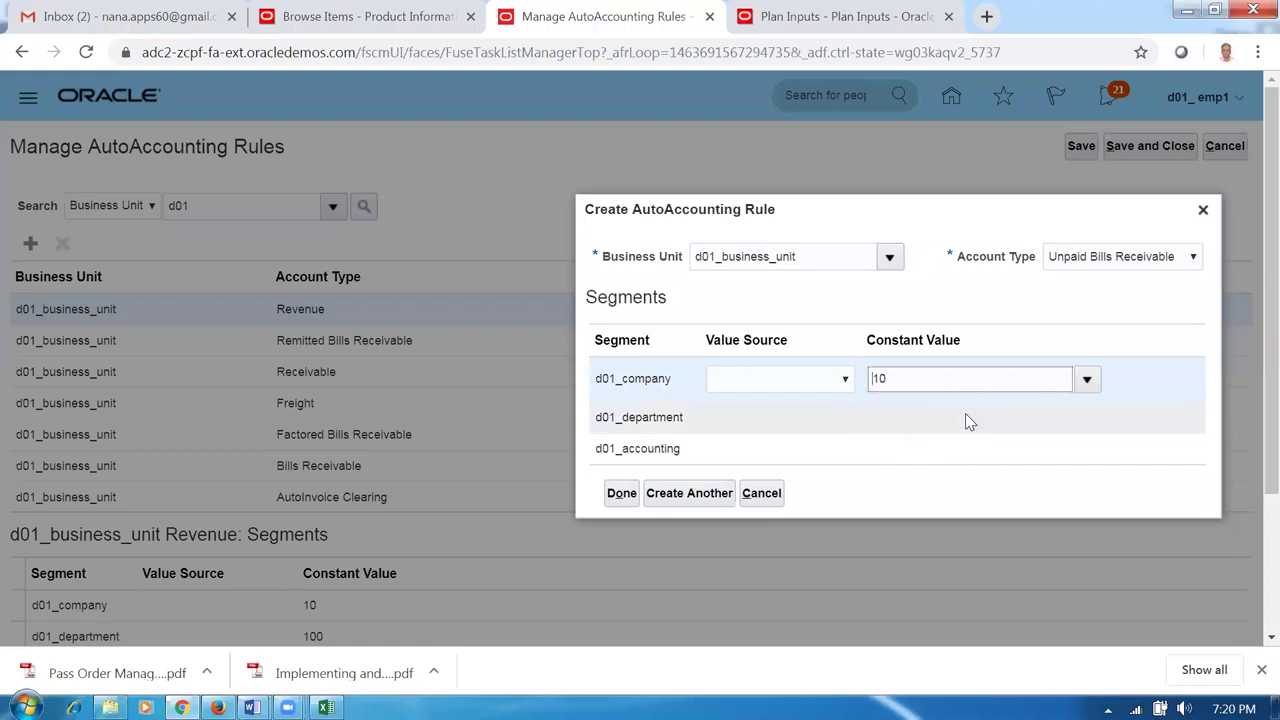
{"action": "left_click", "coordinate": [962, 412]}
{"action": "type", "text": "100"}
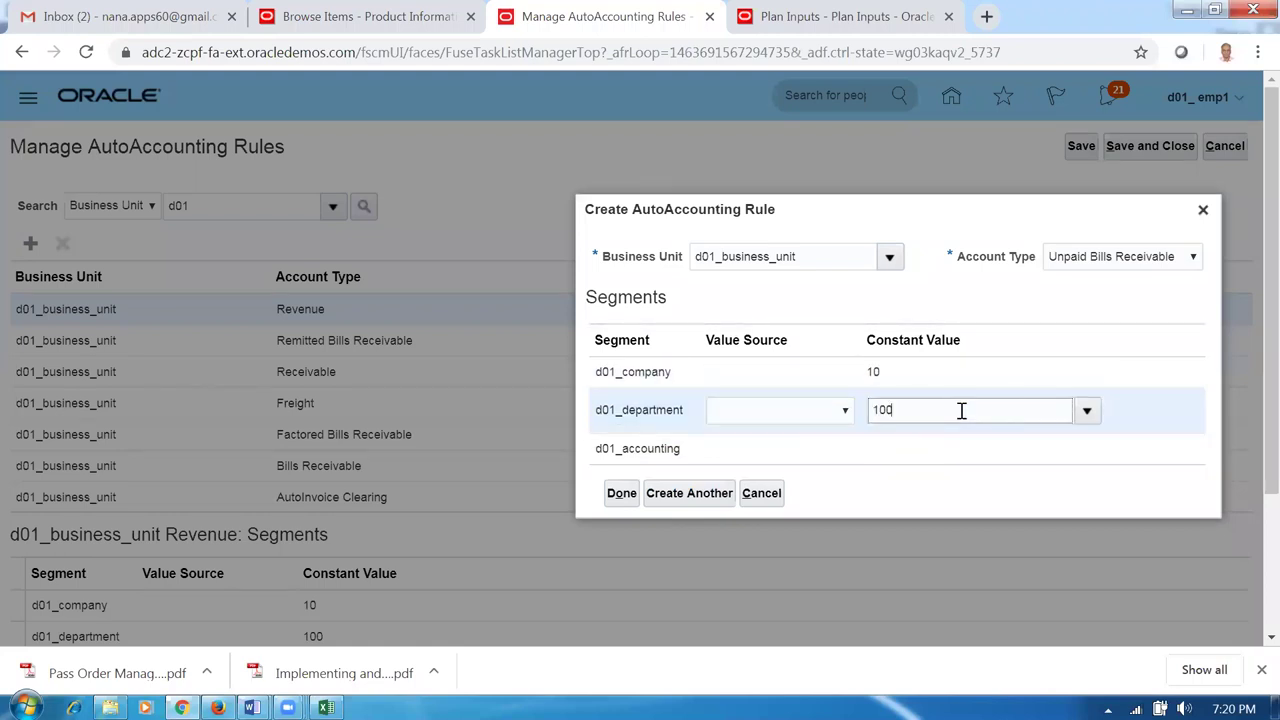
{"action": "left_click", "coordinate": [914, 458]}
{"action": "type", "text": "1000"}
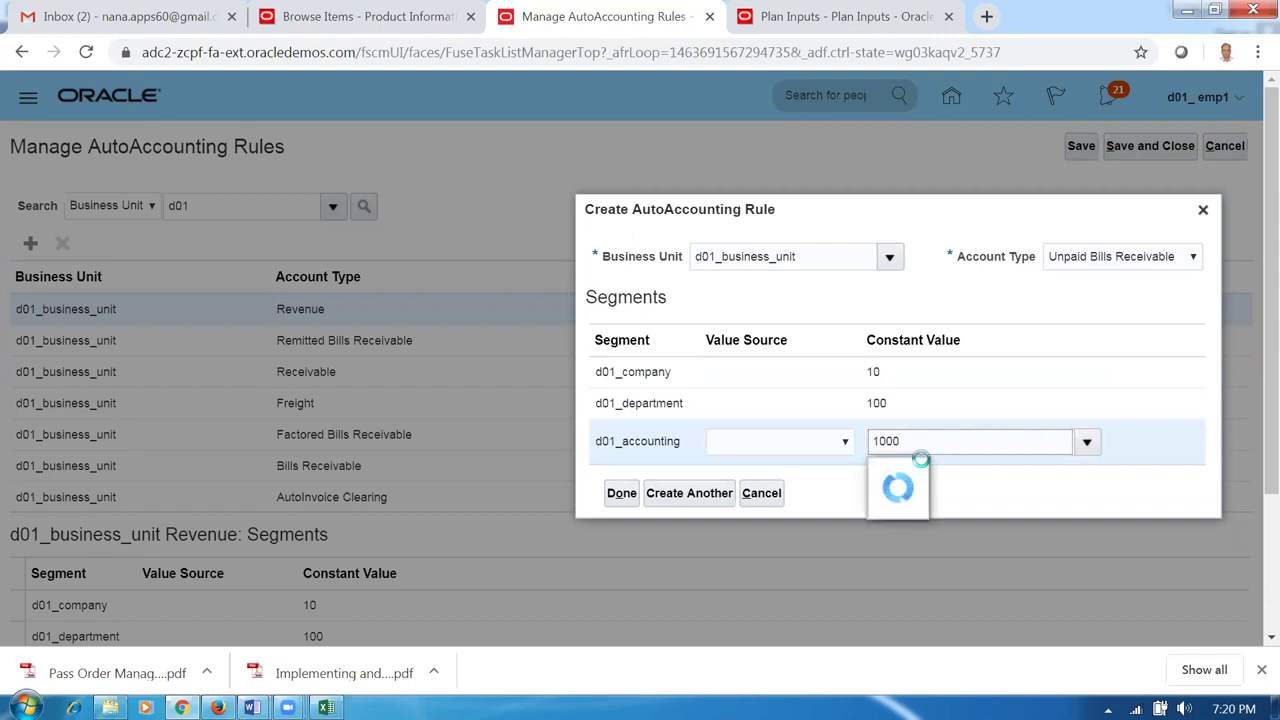
{"action": "left_click", "coordinate": [621, 495]}
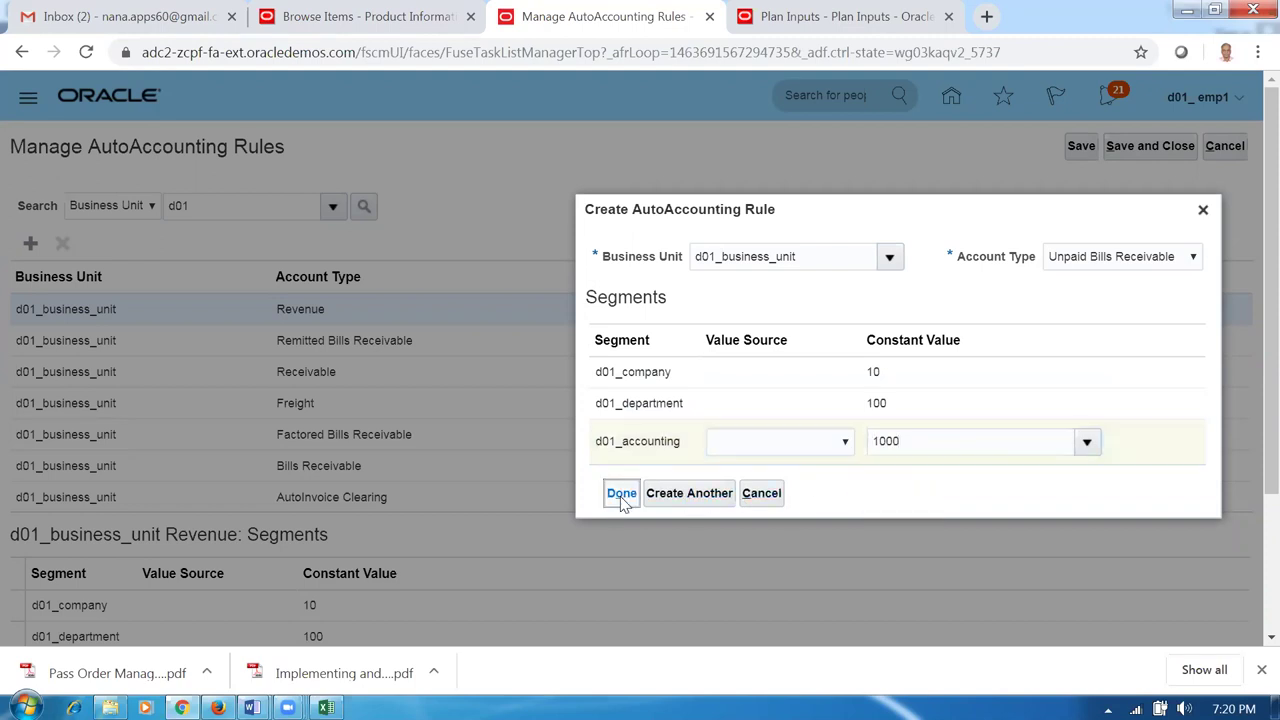
Save and close the AutoAccounting rules, then return to the Word worksheet.
{"action": "left_click", "coordinate": [1077, 148]}
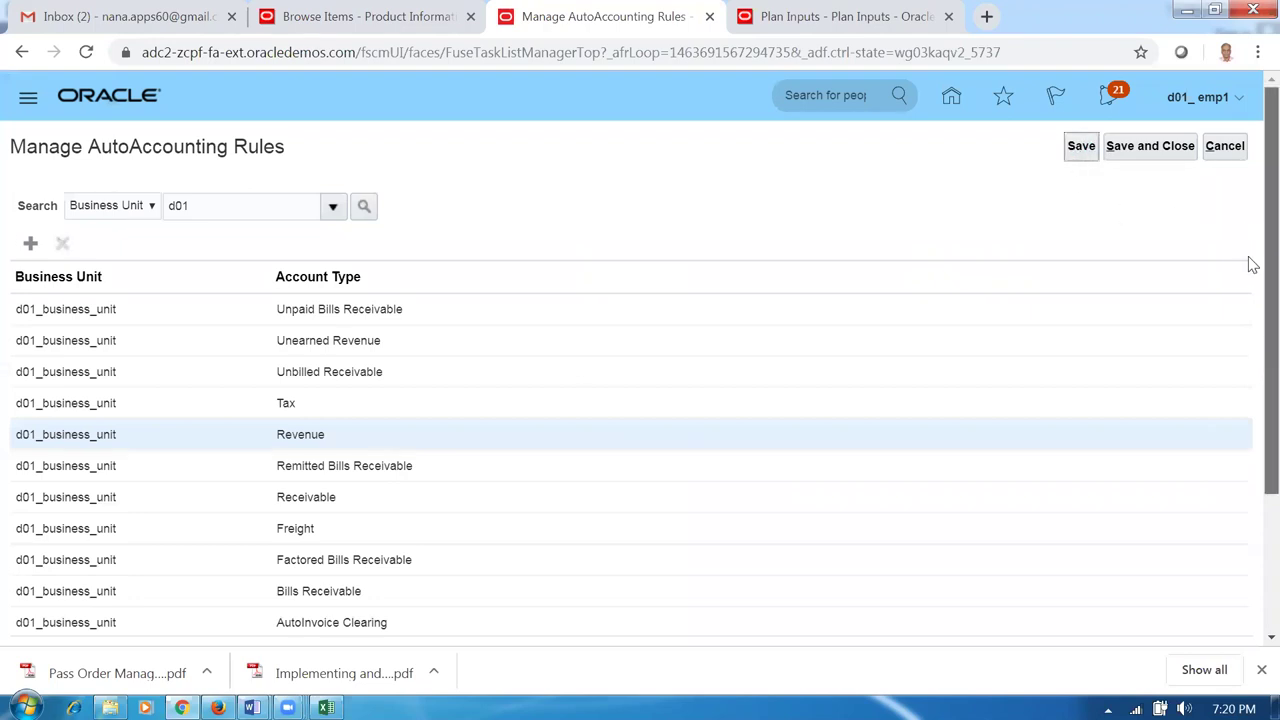
{"action": "scroll", "coordinate": [1230, 280], "scroll_direction": "down", "scroll_amount": 1}
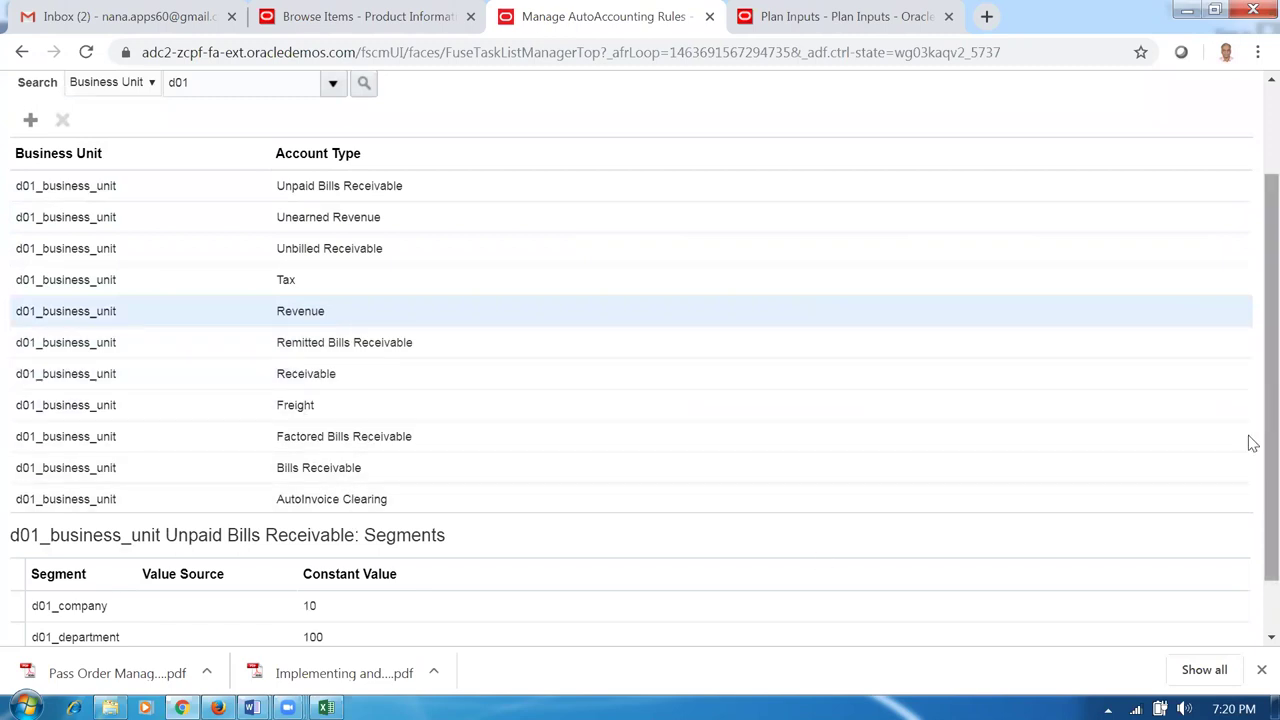
{"action": "scroll", "coordinate": [1249, 203], "scroll_direction": "up", "scroll_amount": 1}
{"action": "left_click", "coordinate": [1163, 154]}
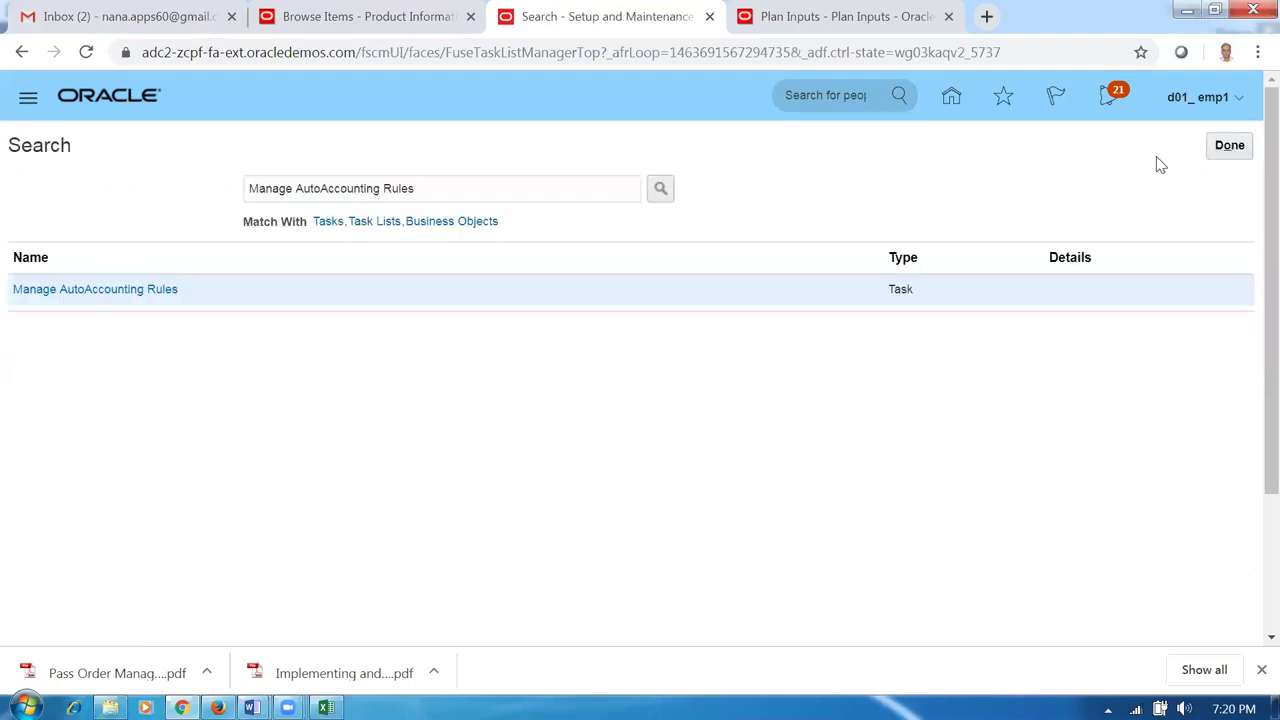
{"action": "key", "text": "alt+Tab"}
{"action": "left_click", "coordinate": [383, 640]}
{"action": "scroll", "coordinate": [448, 633], "scroll_direction": "down", "scroll_amount": 2}
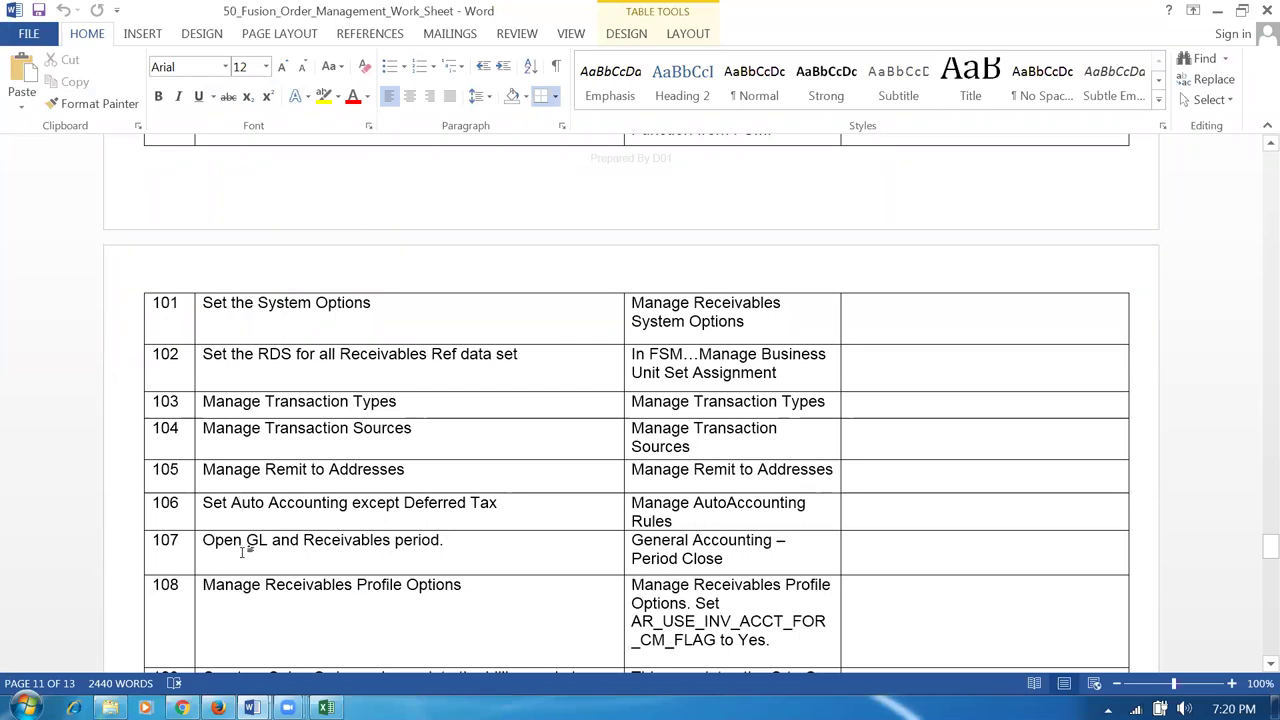
Return to the Oracle browser window after reviewing task 107, 'Open GL and Receivables period'.
{"action": "key", "text": "alt+Tab"}
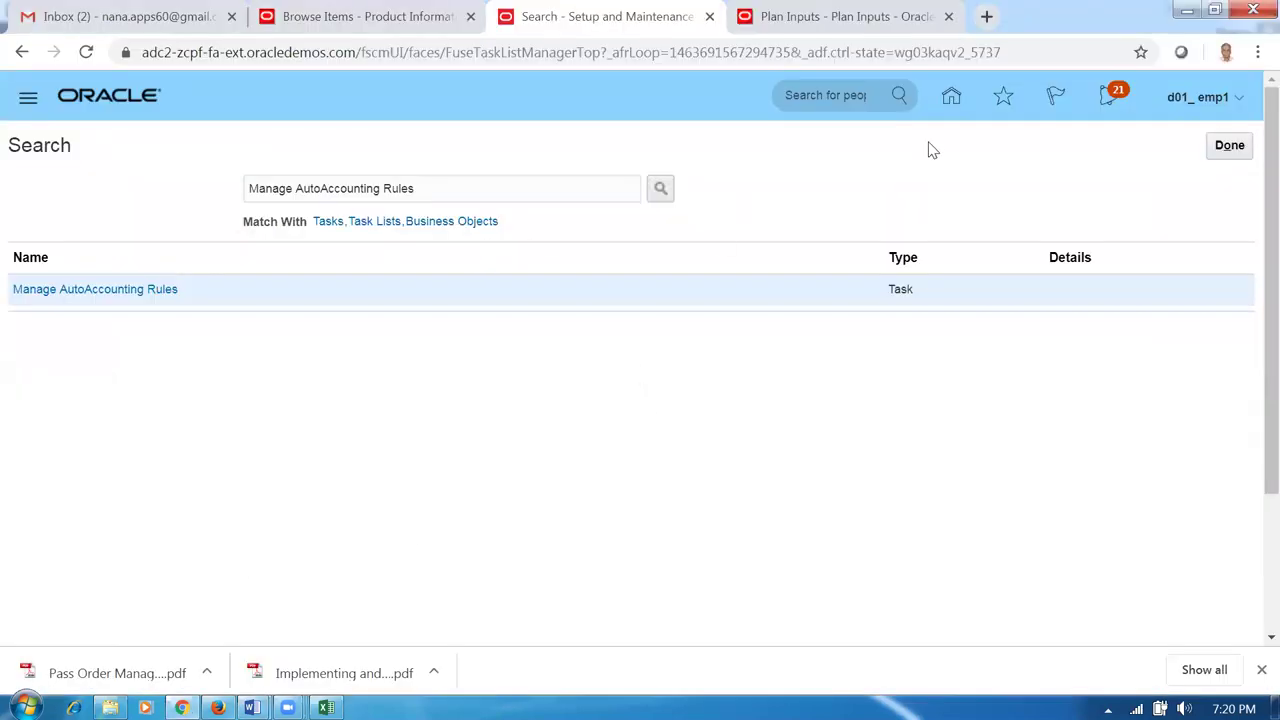
In General Accounting Period Close, open Jan-19 as the first General Ledger period.
{"action": "left_click", "coordinate": [951, 100]}
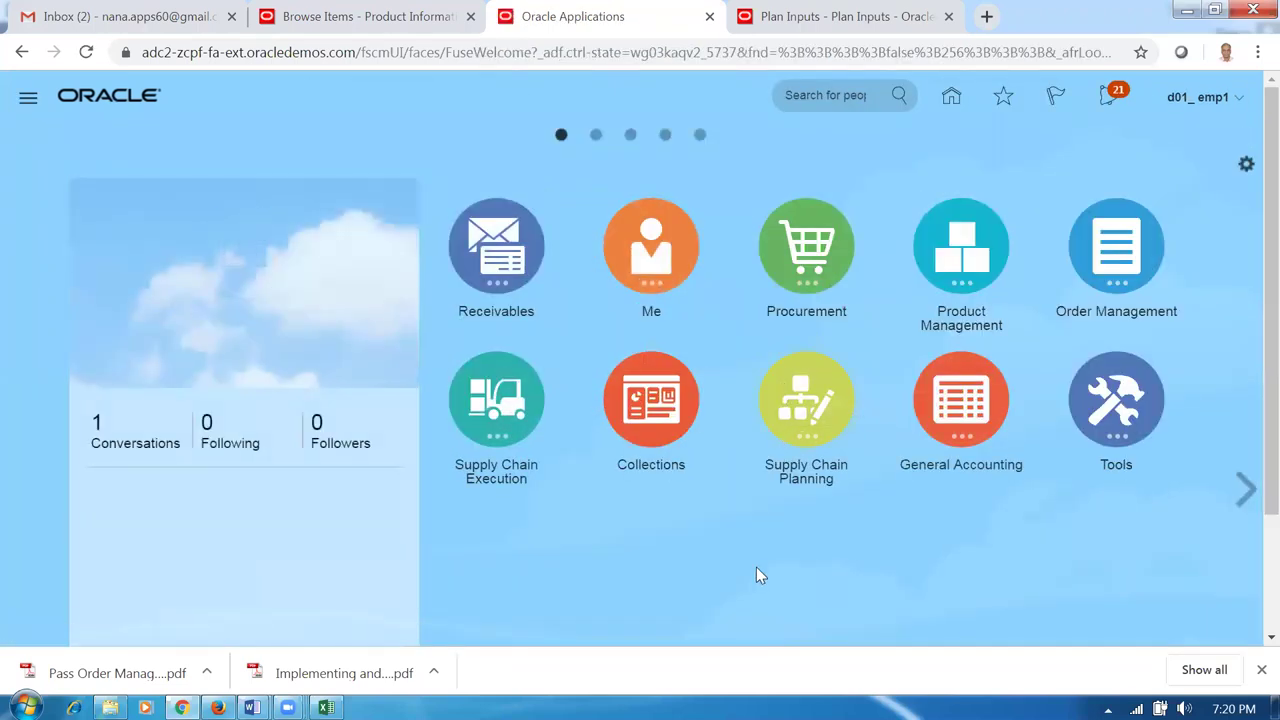
{"action": "left_click", "coordinate": [955, 398]}
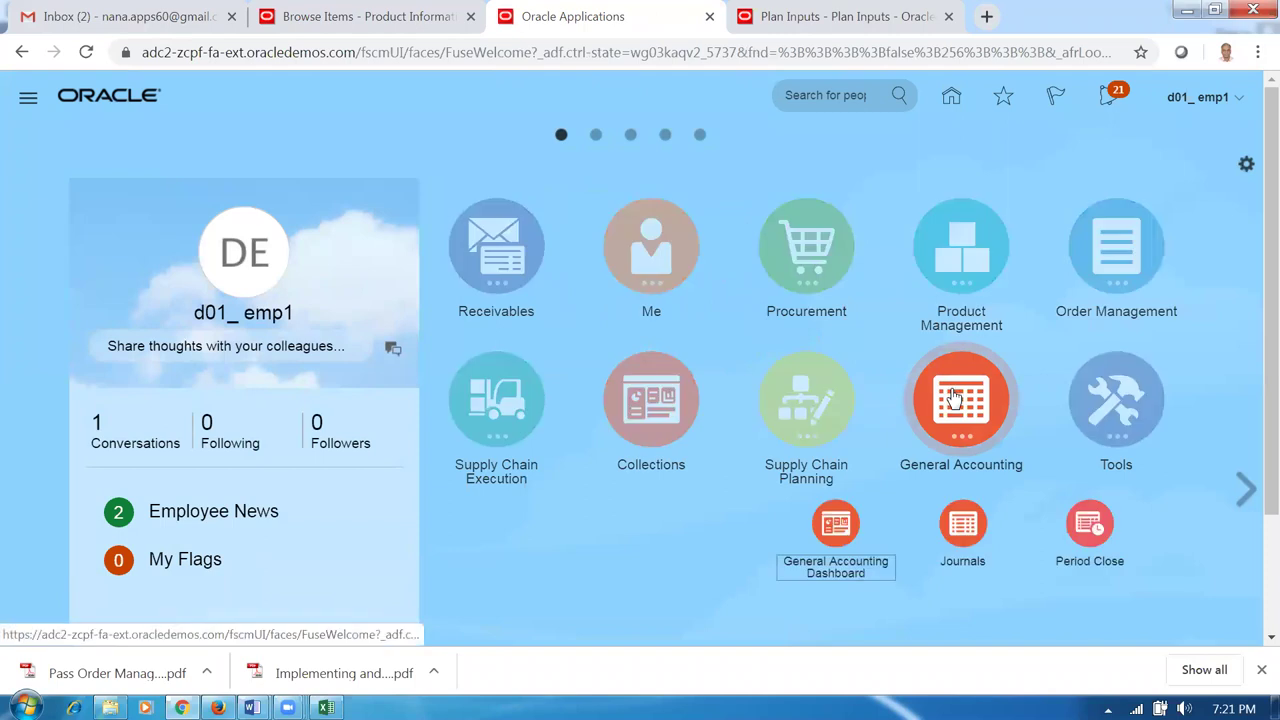
{"action": "left_click", "coordinate": [1093, 537]}
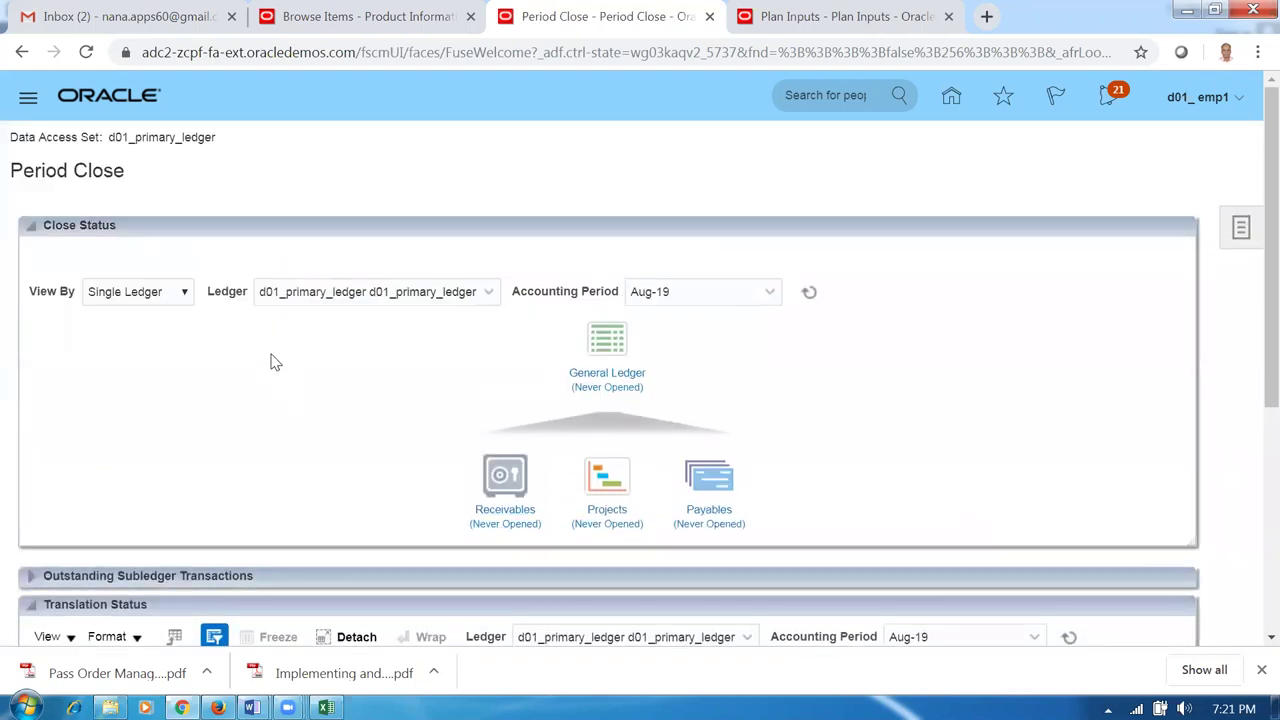
{"action": "left_click", "coordinate": [620, 373]}
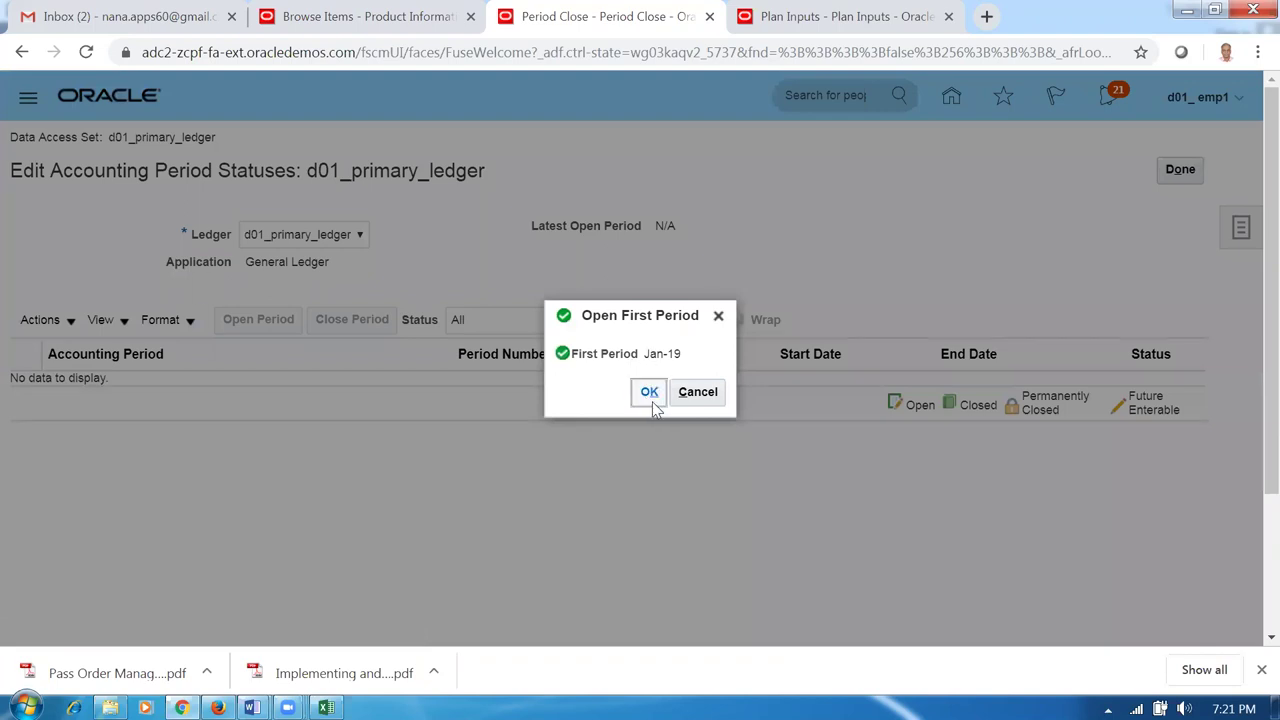
{"action": "left_click", "coordinate": [826, 389]}
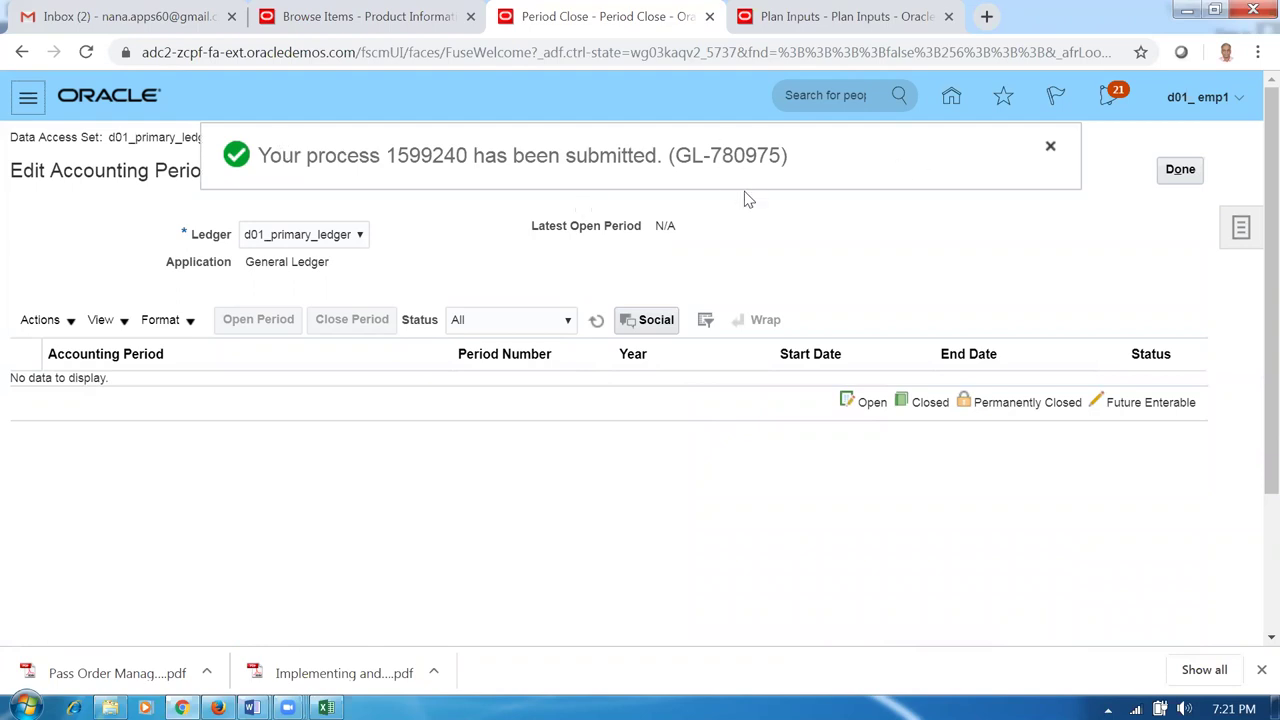
{"action": "left_click", "coordinate": [596, 327]}
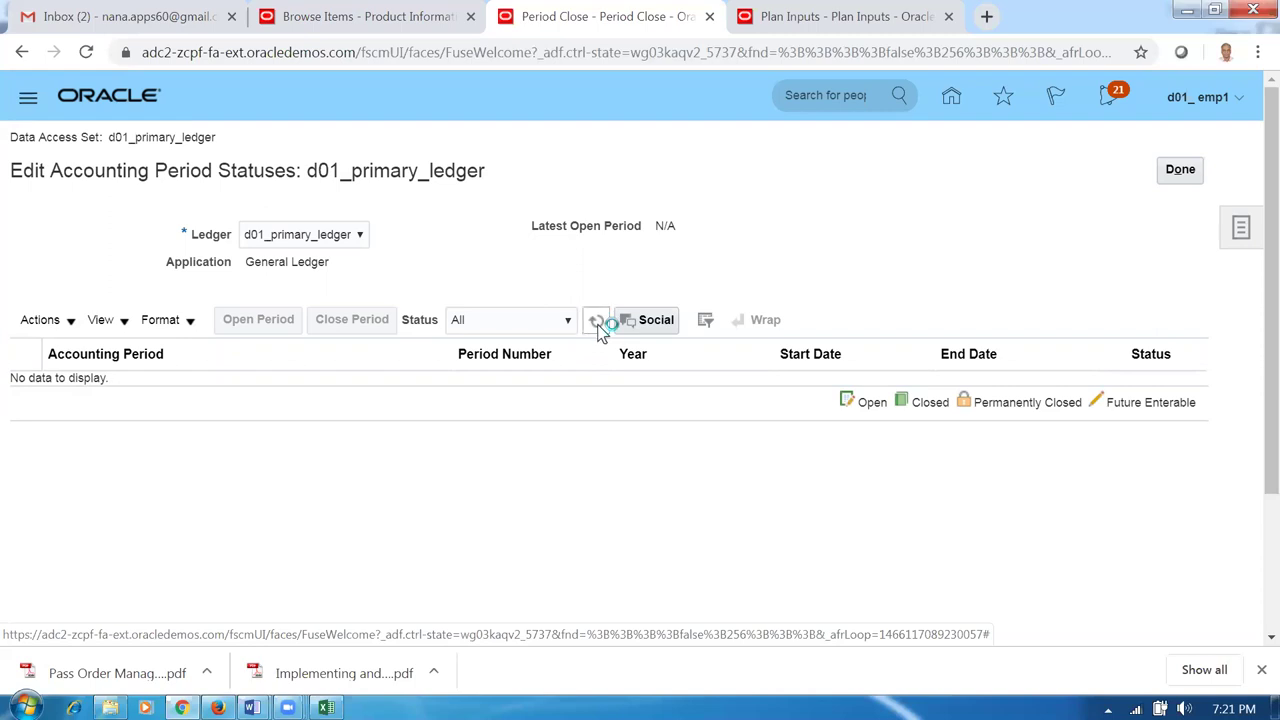
{"action": "left_click", "coordinate": [596, 327]}
{"action": "left_click", "coordinate": [594, 328]}
{"action": "left_click", "coordinate": [594, 328]}
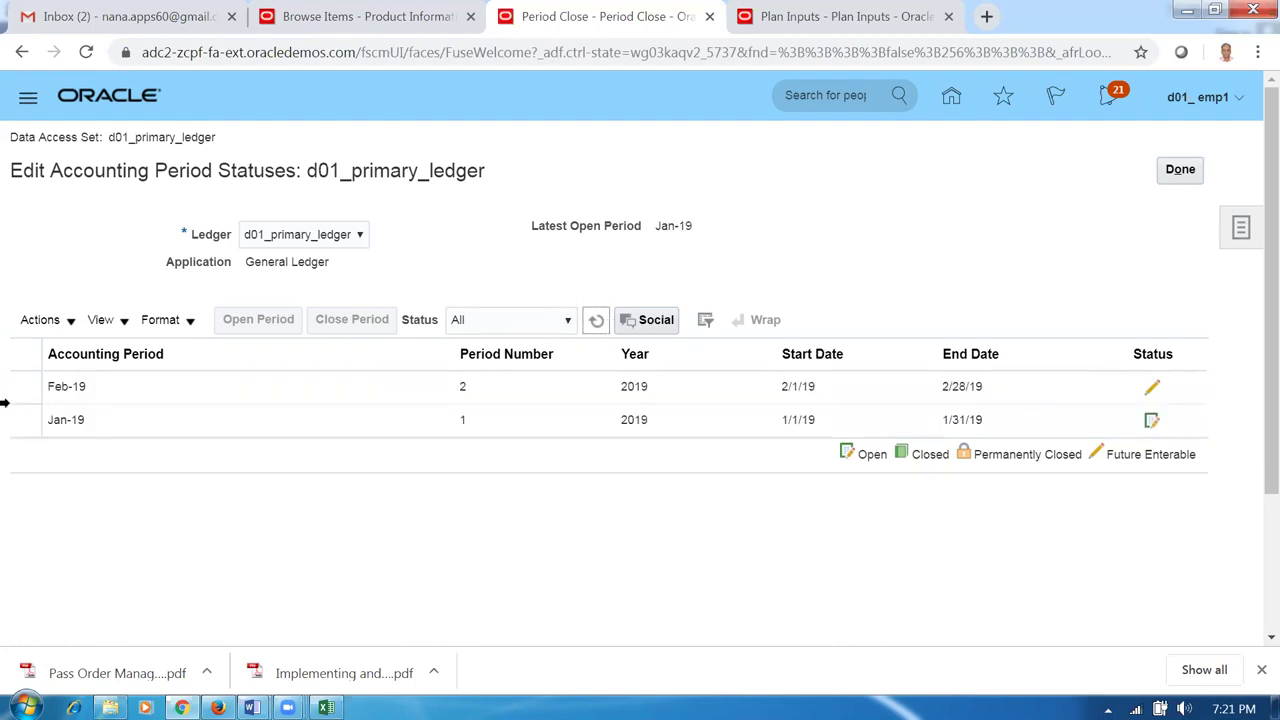
Open all periods from Feb-19 through target period Nov-19 and refresh until Nov-19 shows open.
{"action": "left_click", "coordinate": [16, 390]}
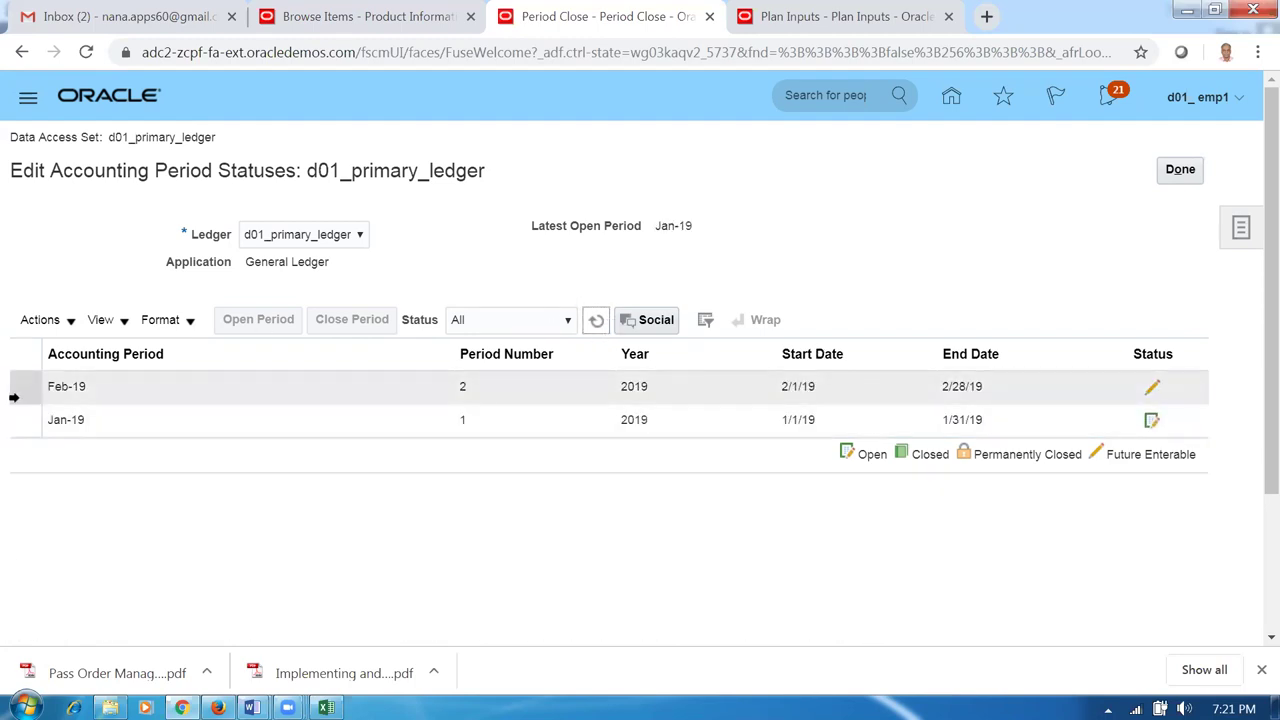
{"action": "left_click", "coordinate": [36, 324]}
{"action": "left_click", "coordinate": [66, 408]}
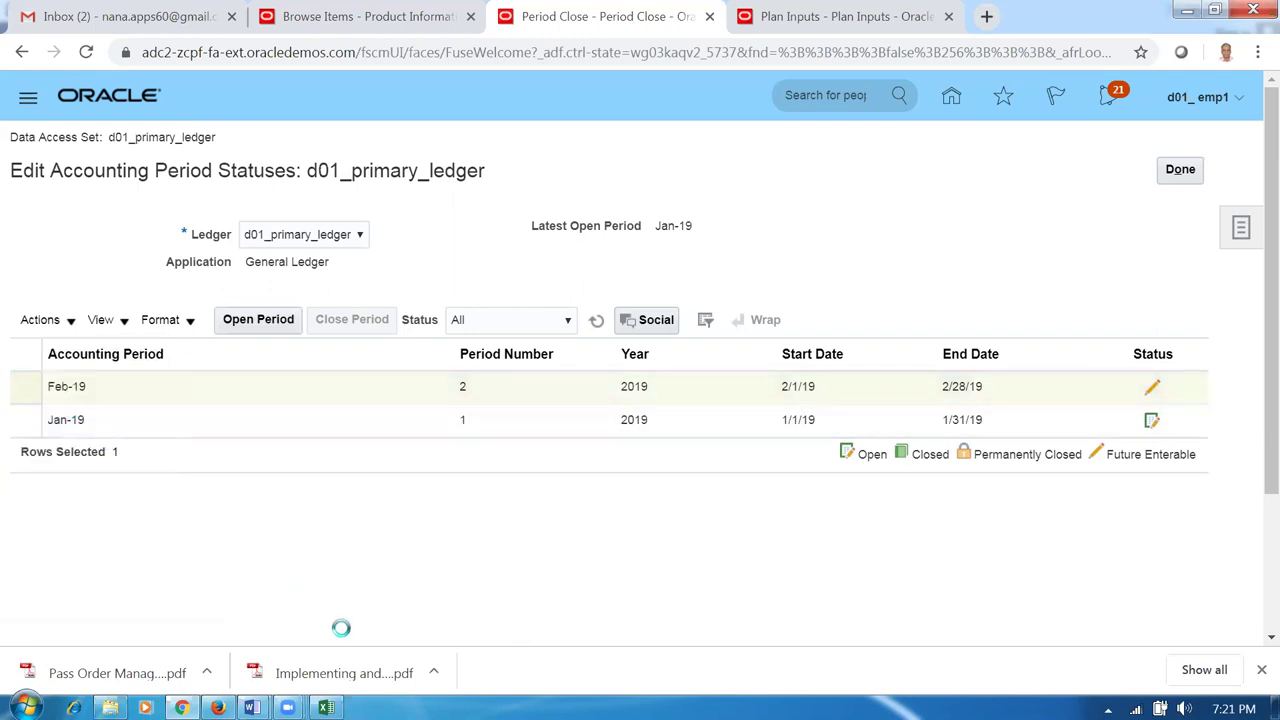
{"action": "left_click", "coordinate": [714, 346]}
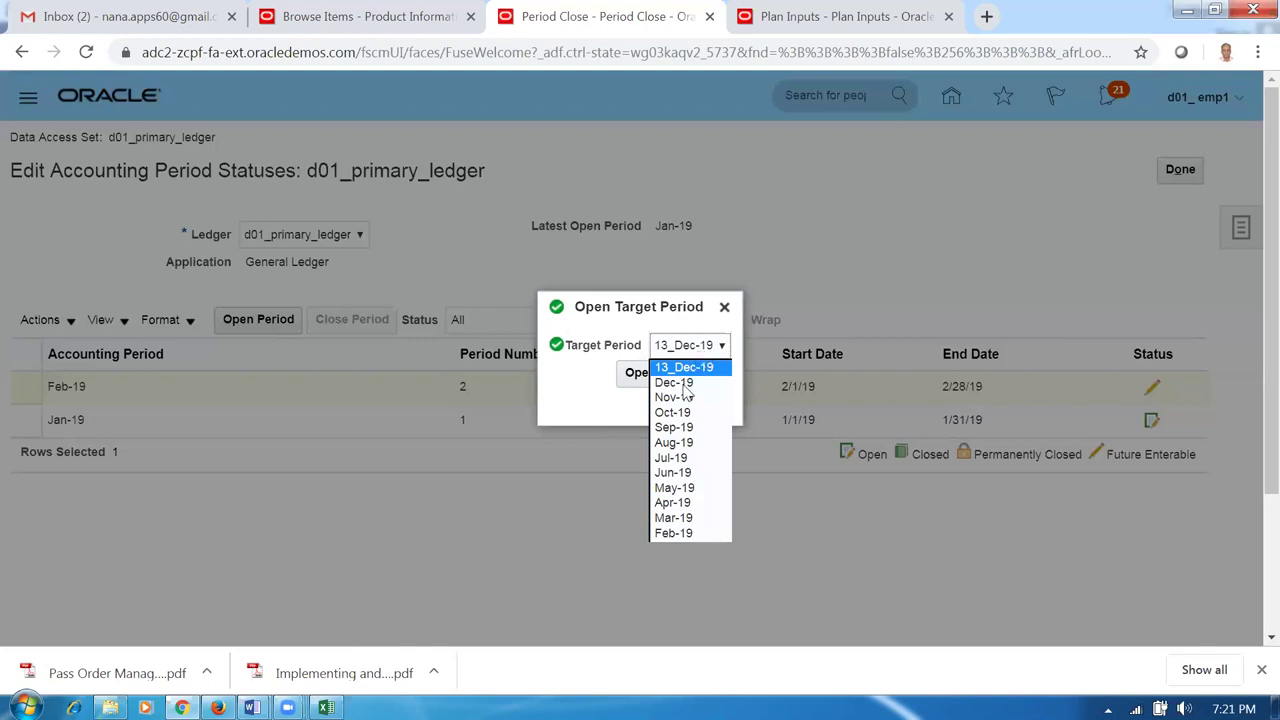
{"action": "left_click", "coordinate": [680, 412]}
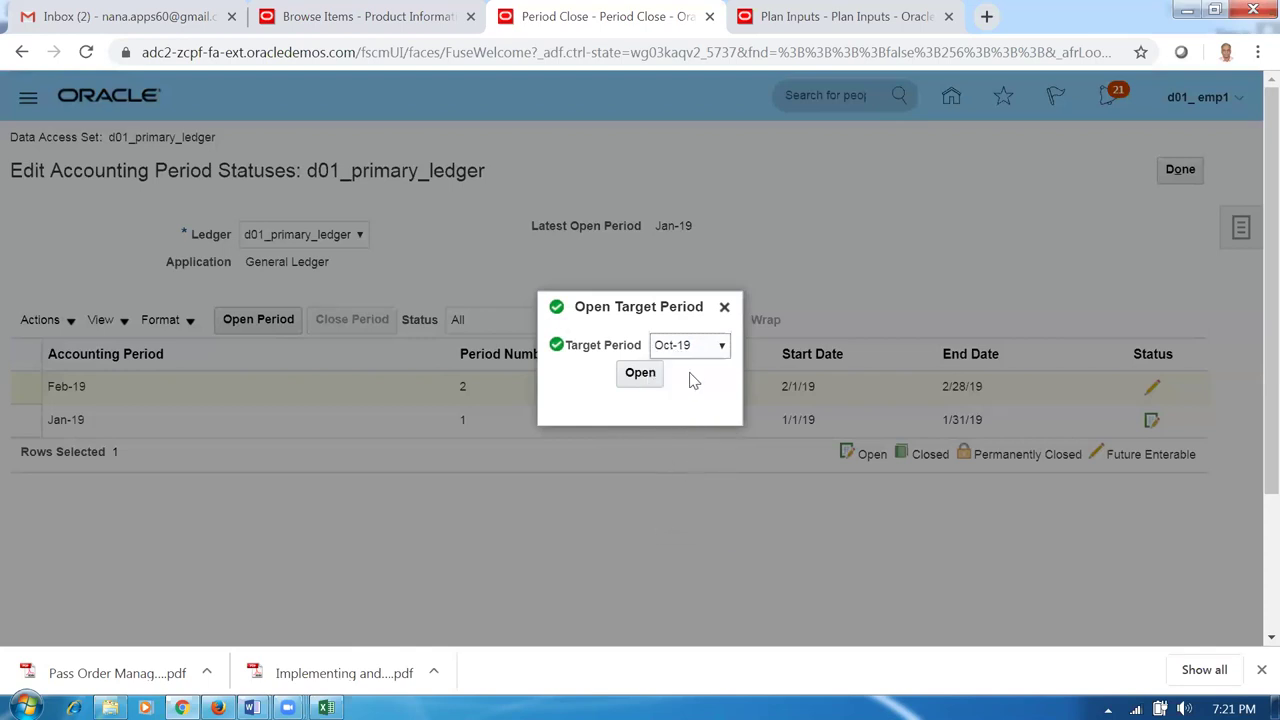
{"action": "left_click", "coordinate": [698, 348]}
{"action": "left_click", "coordinate": [705, 397]}
{"action": "left_click", "coordinate": [640, 374]}
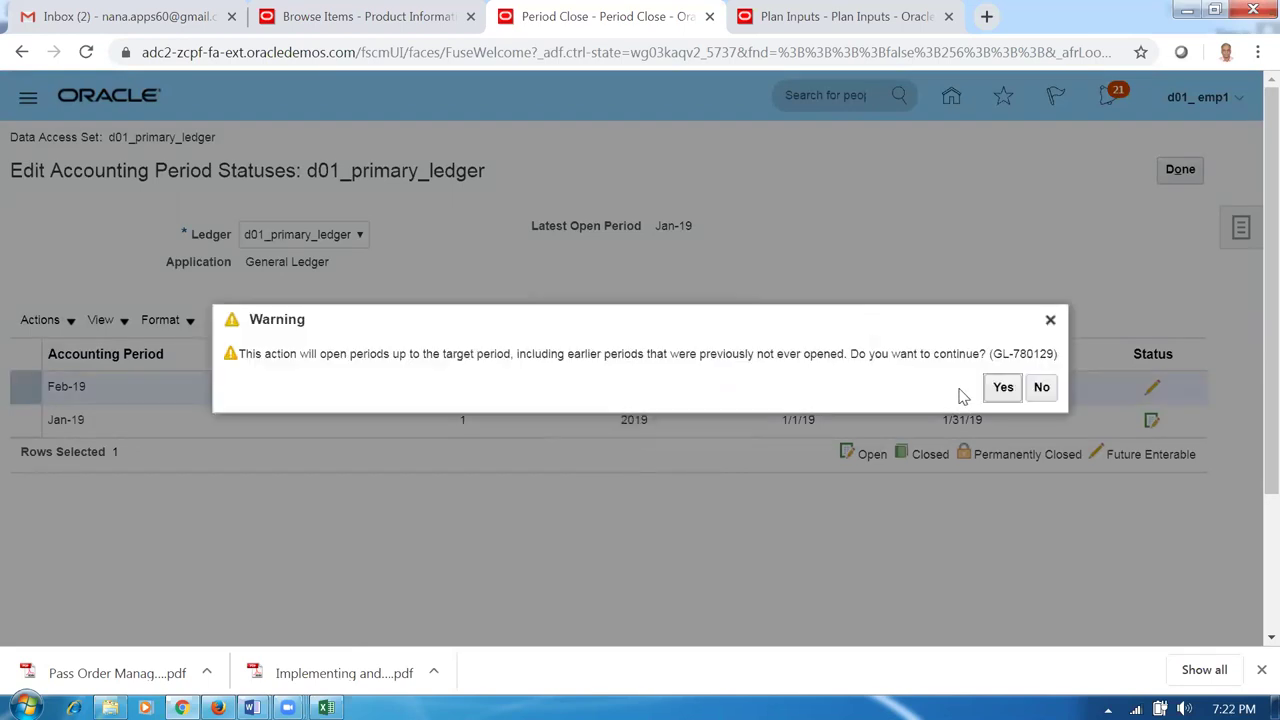
{"action": "left_click", "coordinate": [1003, 387]}
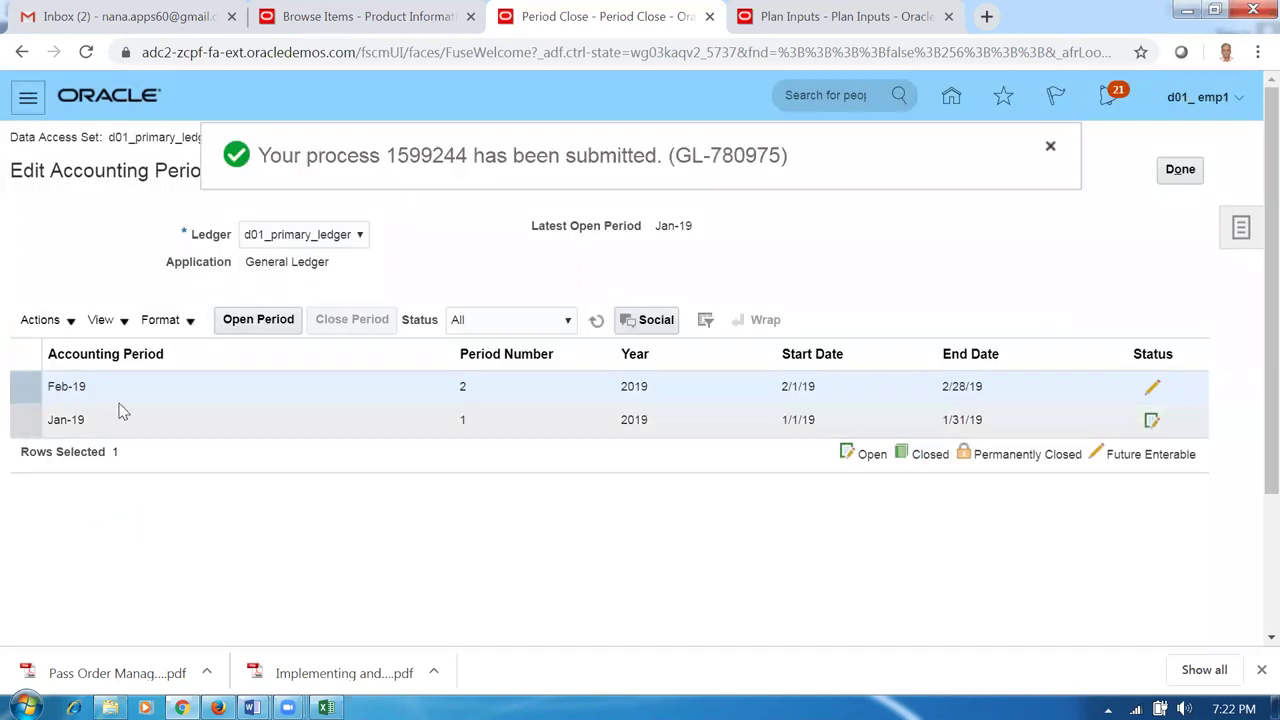
{"action": "left_click", "coordinate": [1048, 148]}
{"action": "left_click", "coordinate": [593, 321]}
{"action": "left_click", "coordinate": [595, 322]}
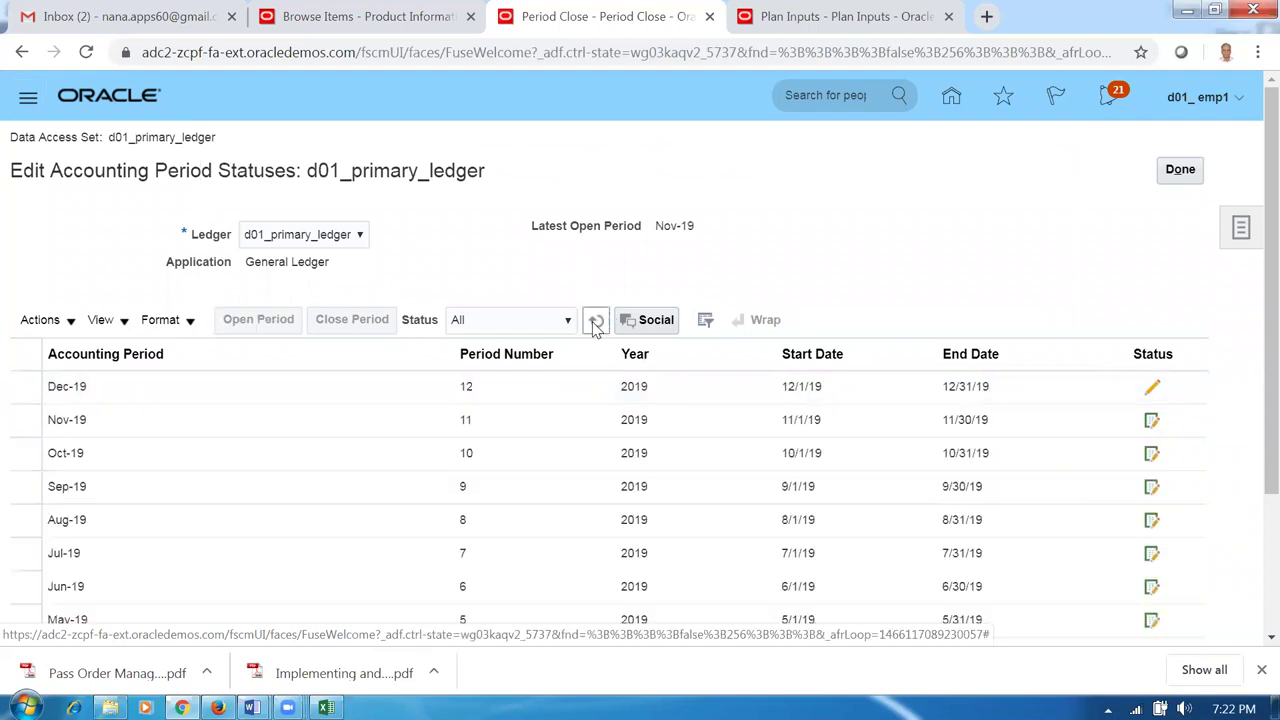
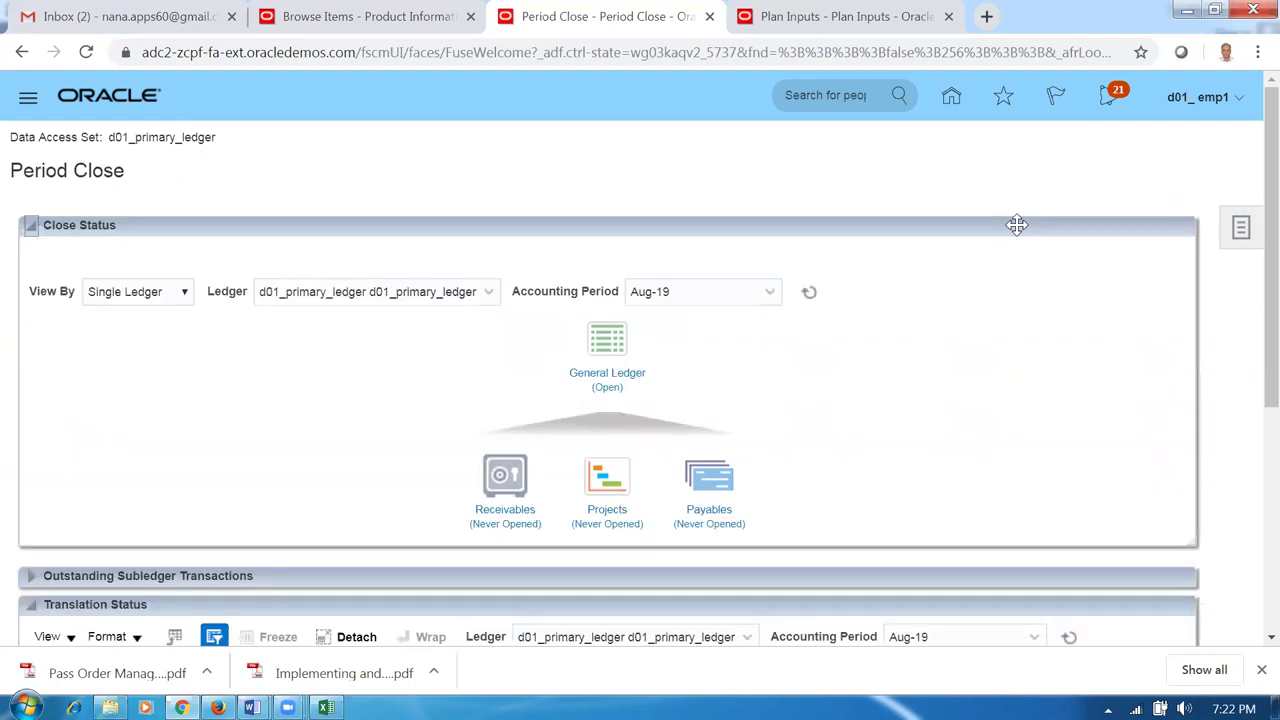
Review and refresh the Receivables accounting period statuses, then return to Period Close.
{"action": "left_click", "coordinate": [503, 512]}
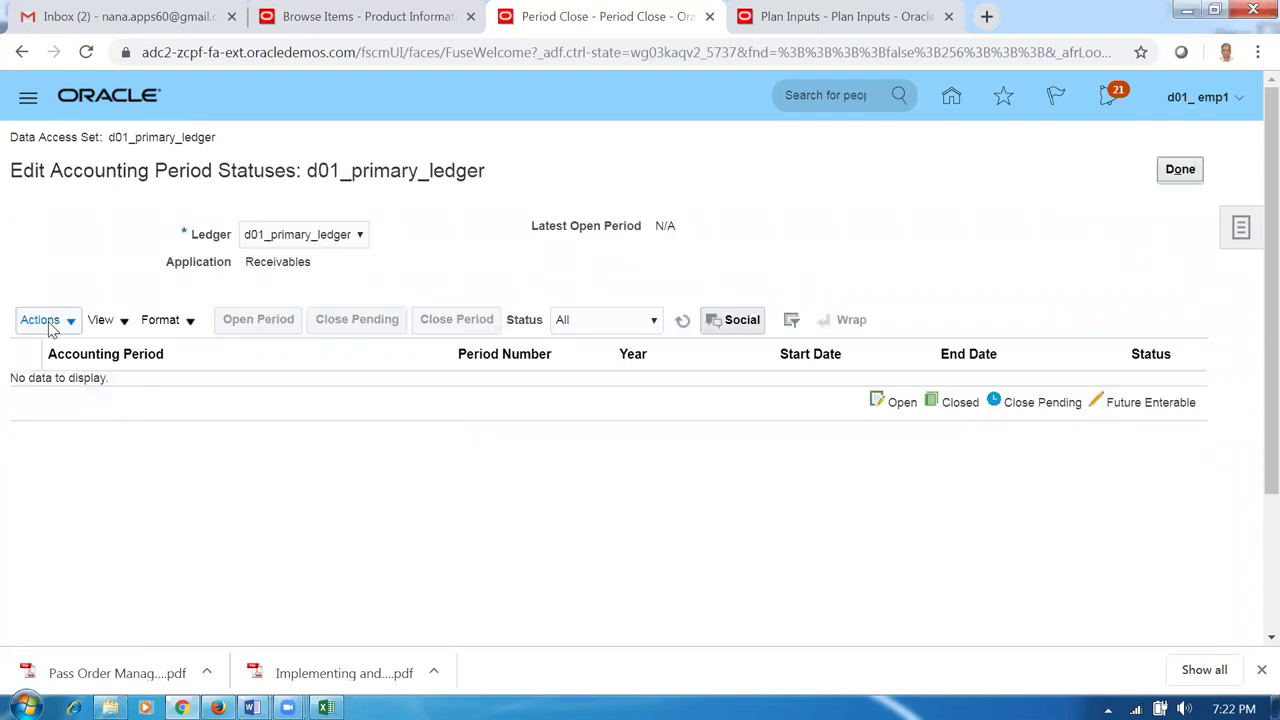
{"action": "left_click", "coordinate": [44, 330]}
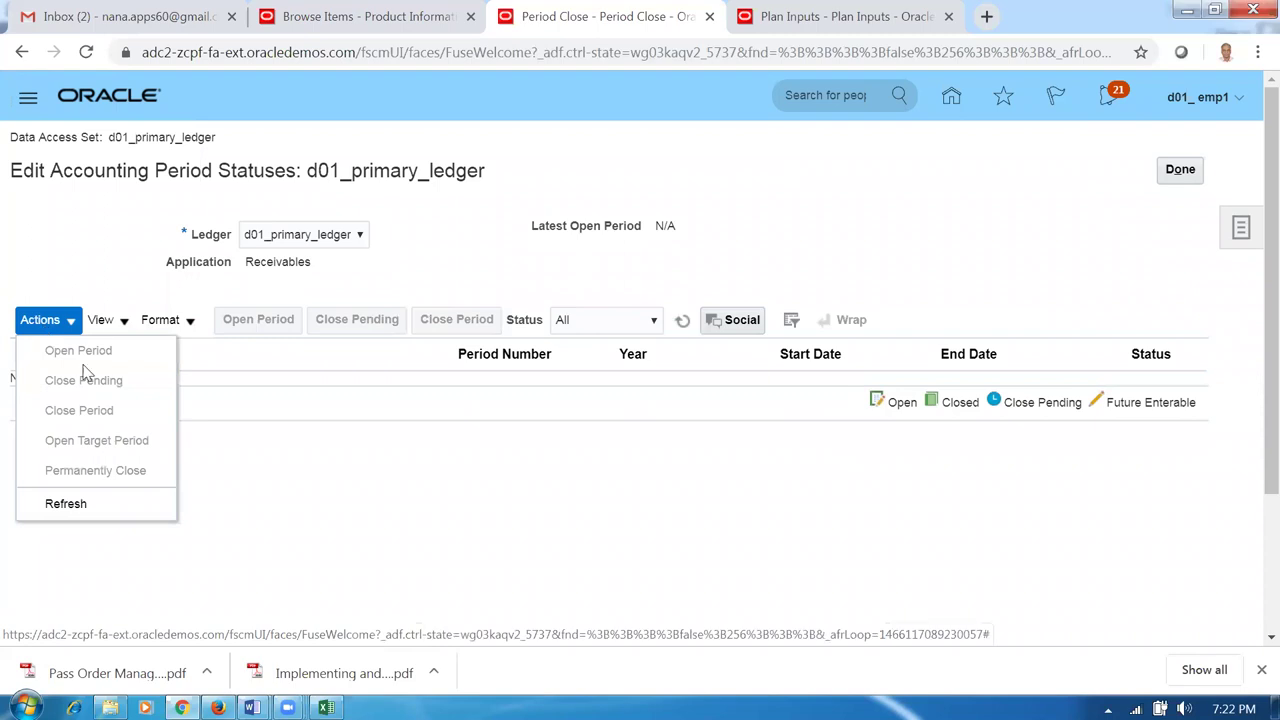
{"action": "left_click", "coordinate": [290, 560]}
{"action": "left_click", "coordinate": [682, 320]}
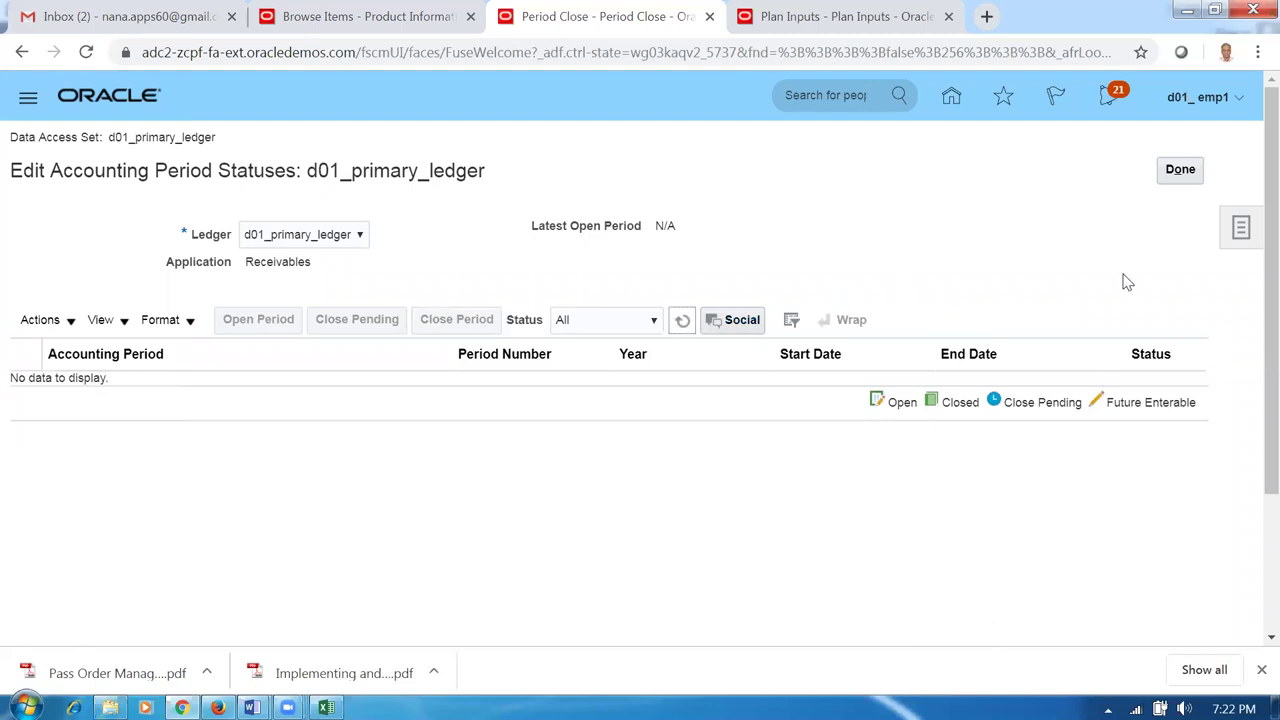
{"action": "left_click", "coordinate": [1200, 172]}
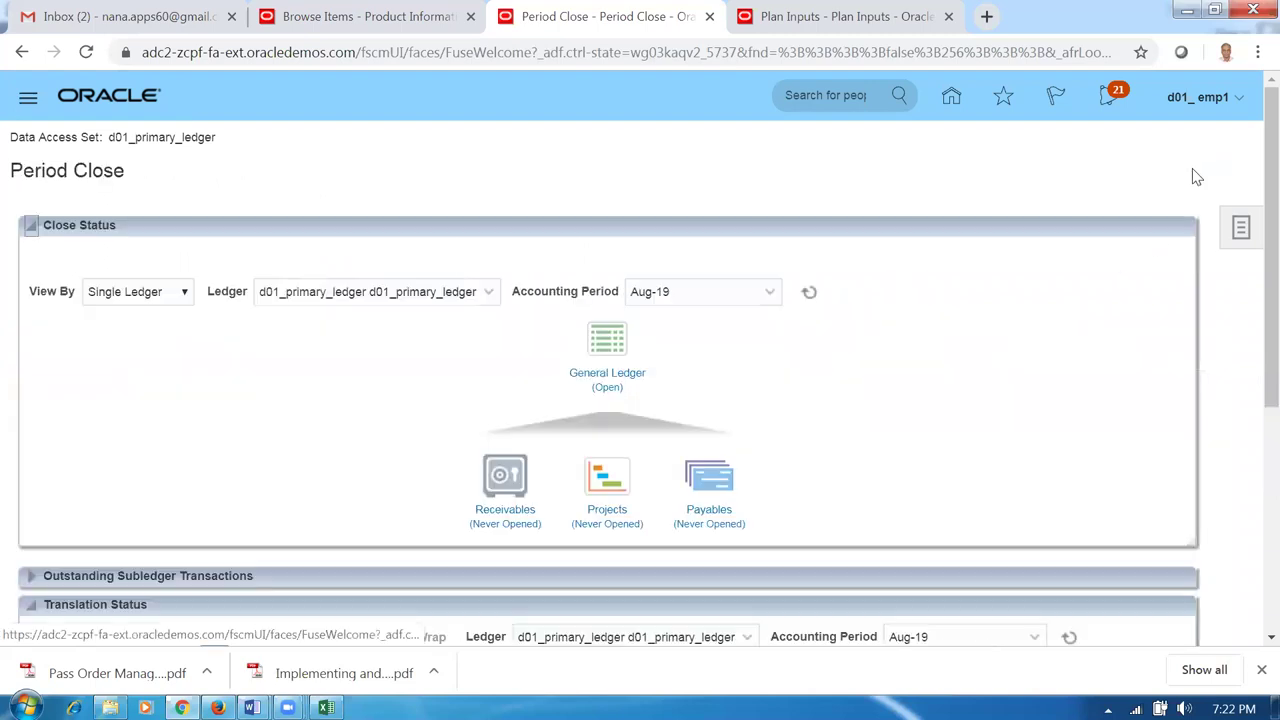
Sign out of Oracle Fusion Cloud Applications and confirm.
{"action": "left_click", "coordinate": [1203, 104]}
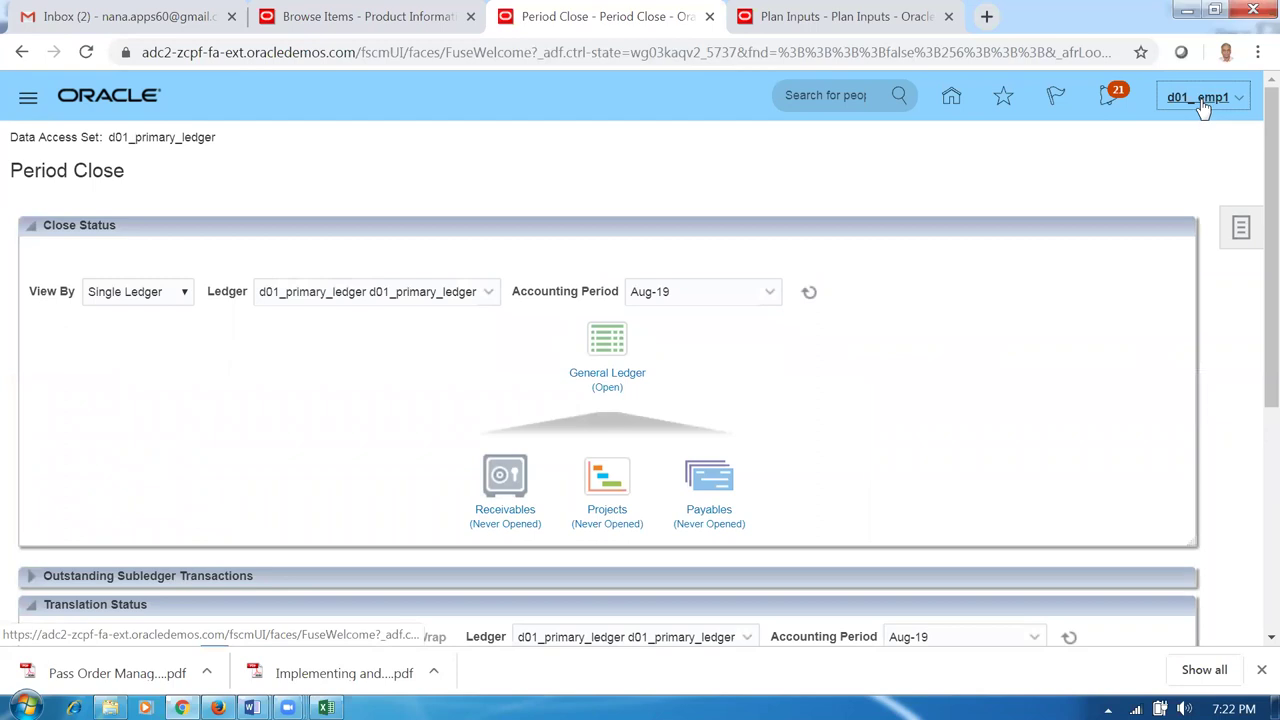
{"action": "left_click", "coordinate": [1200, 137]}
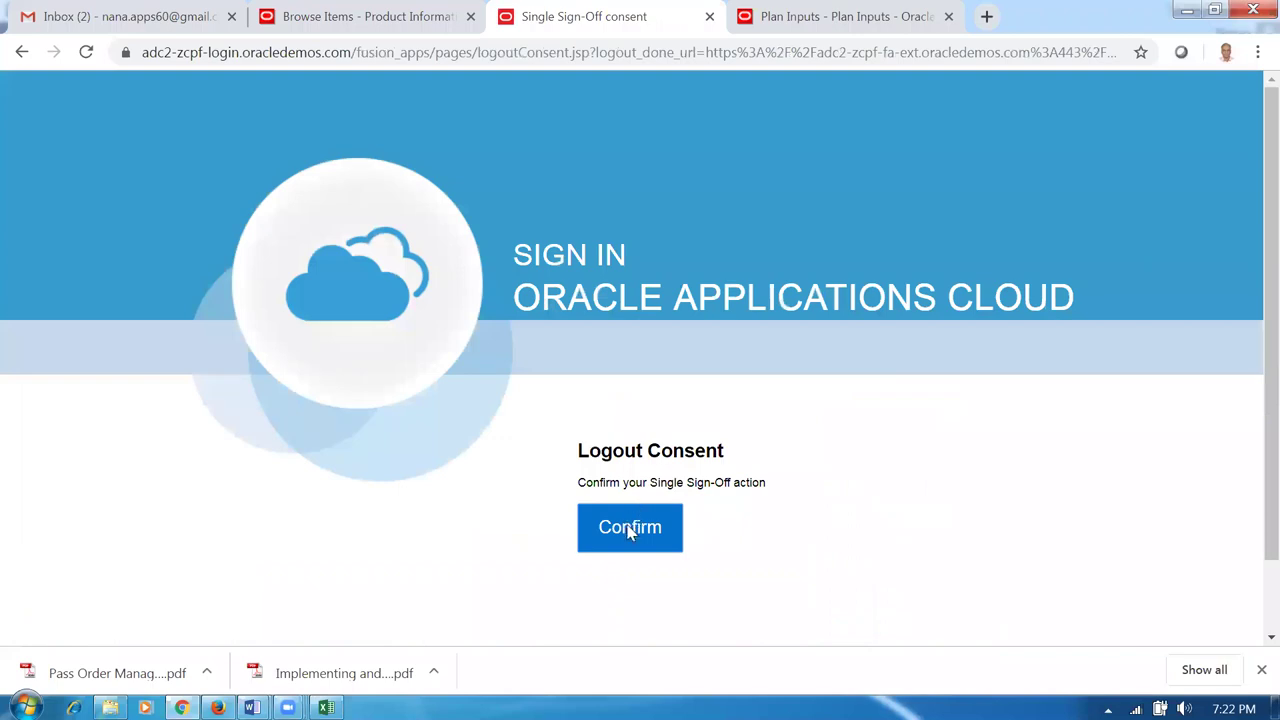
{"action": "left_click", "coordinate": [629, 530]}
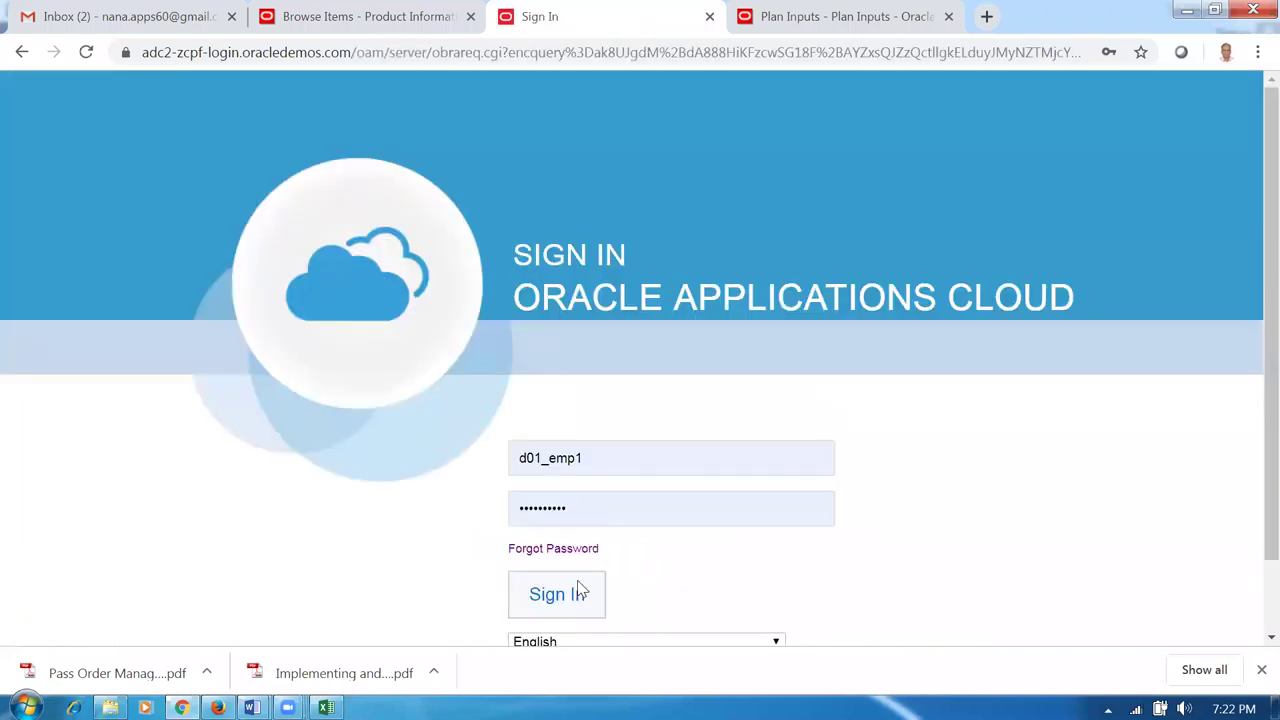
Try signing in with saved credentials, then as the test user; authentication fails.
{"action": "left_click", "coordinate": [575, 590]}
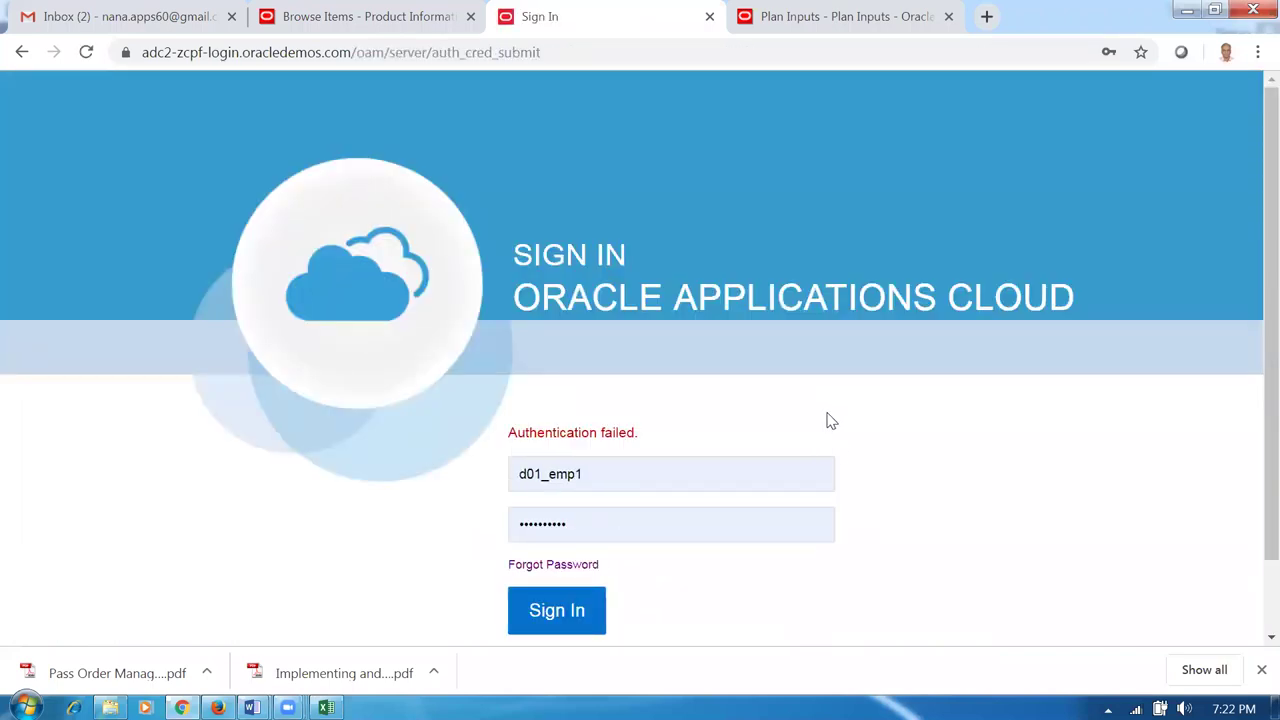
{"action": "left_click", "coordinate": [568, 608]}
{"action": "double_click", "coordinate": [604, 474]}
{"action": "type", "text": "t"}
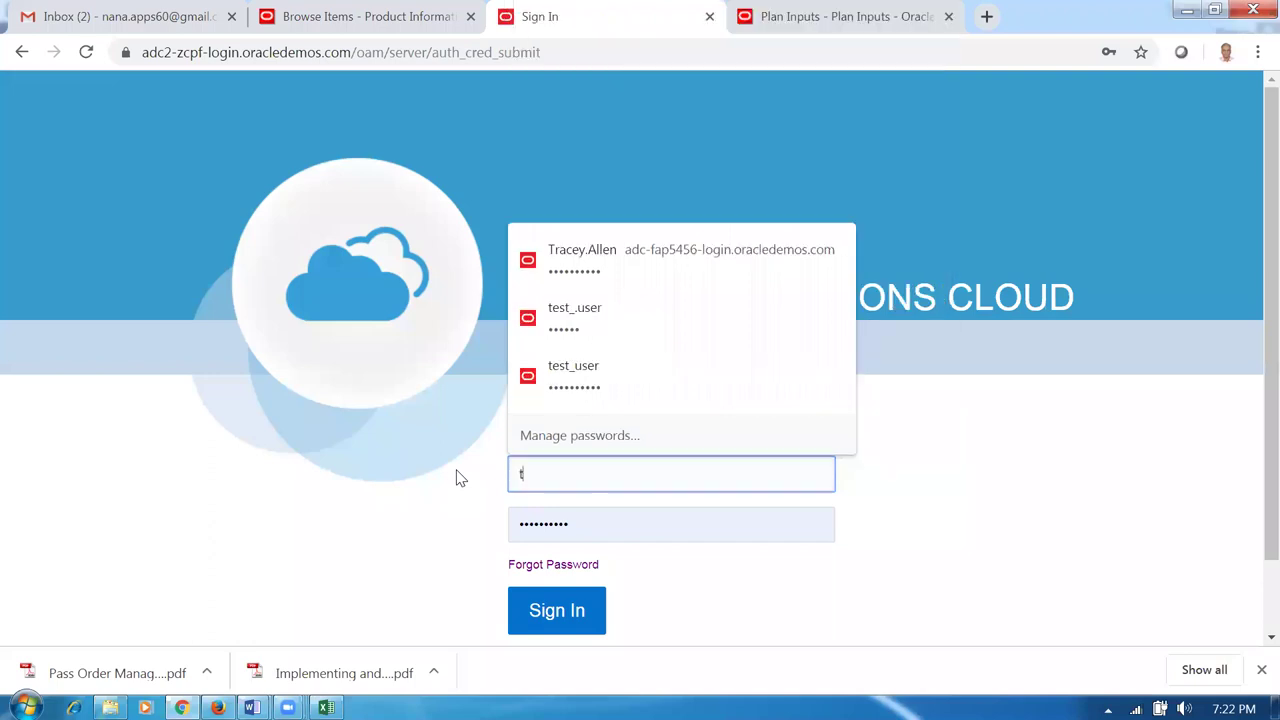
{"action": "type", "text": "est_"}
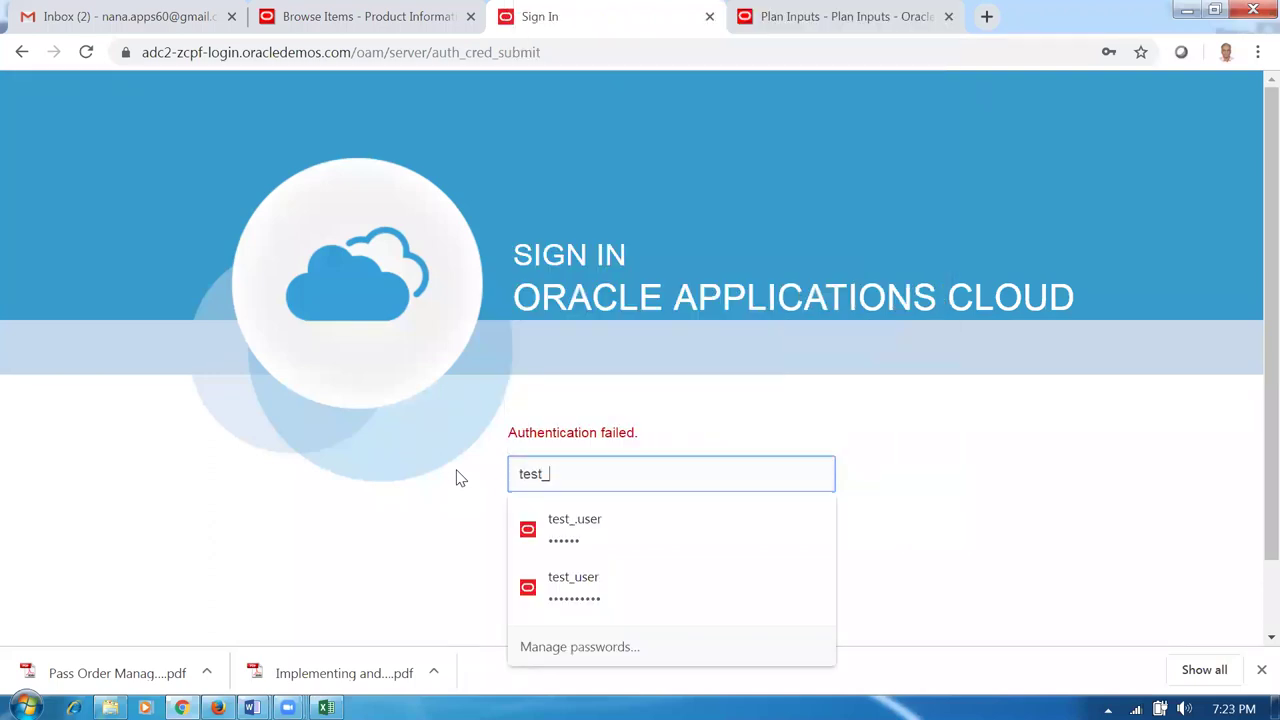
{"action": "type", "text": "user"}
{"action": "key", "text": "Tab"}
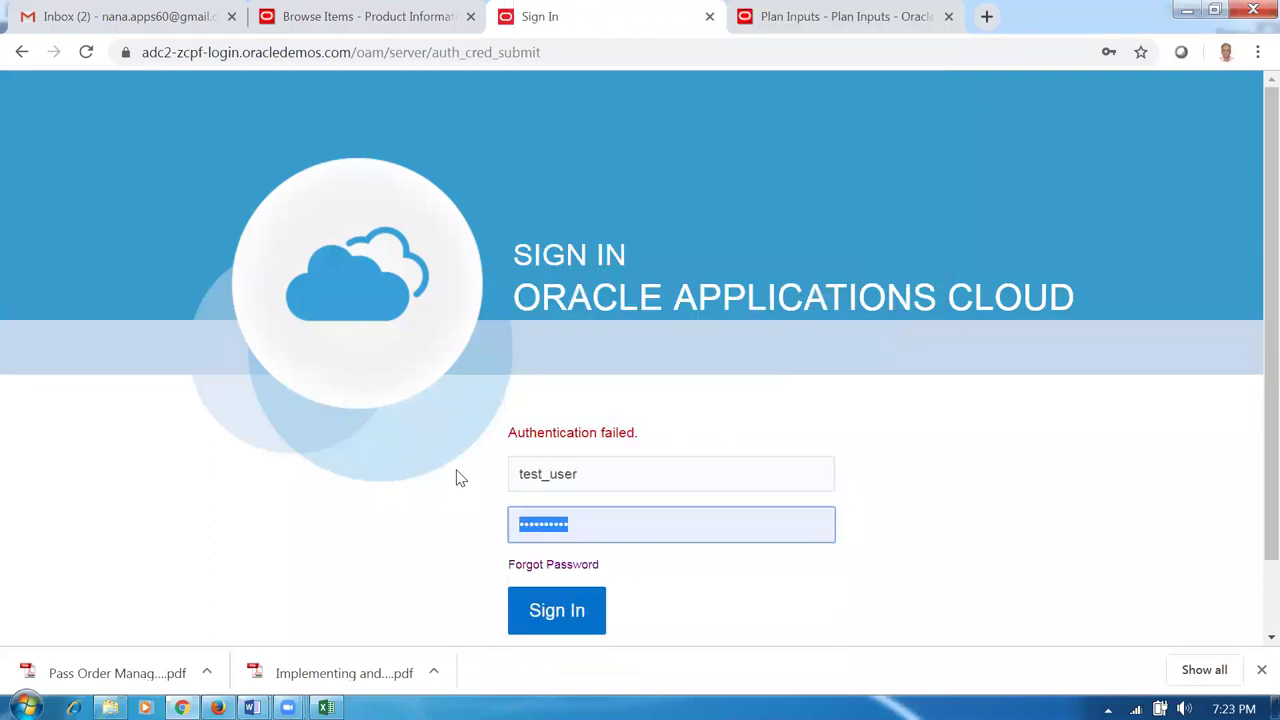
{"action": "type", "text": "W"}
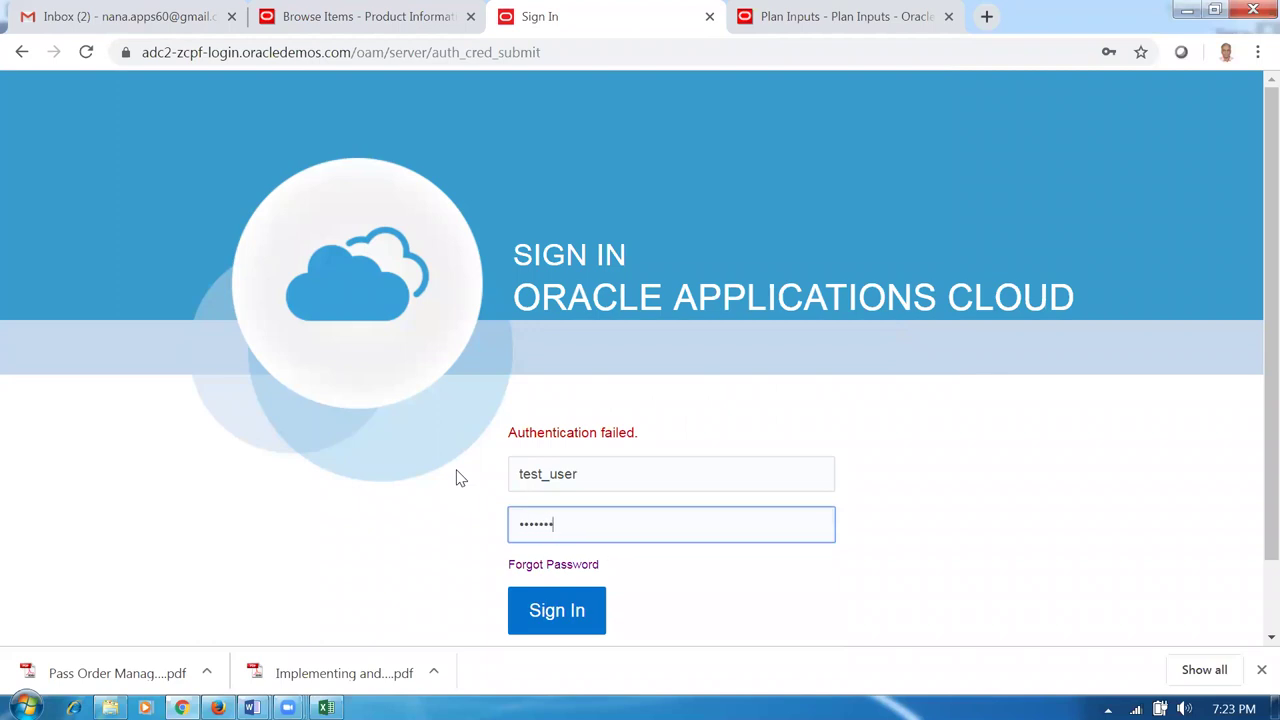
{"action": "left_click", "coordinate": [543, 620]}
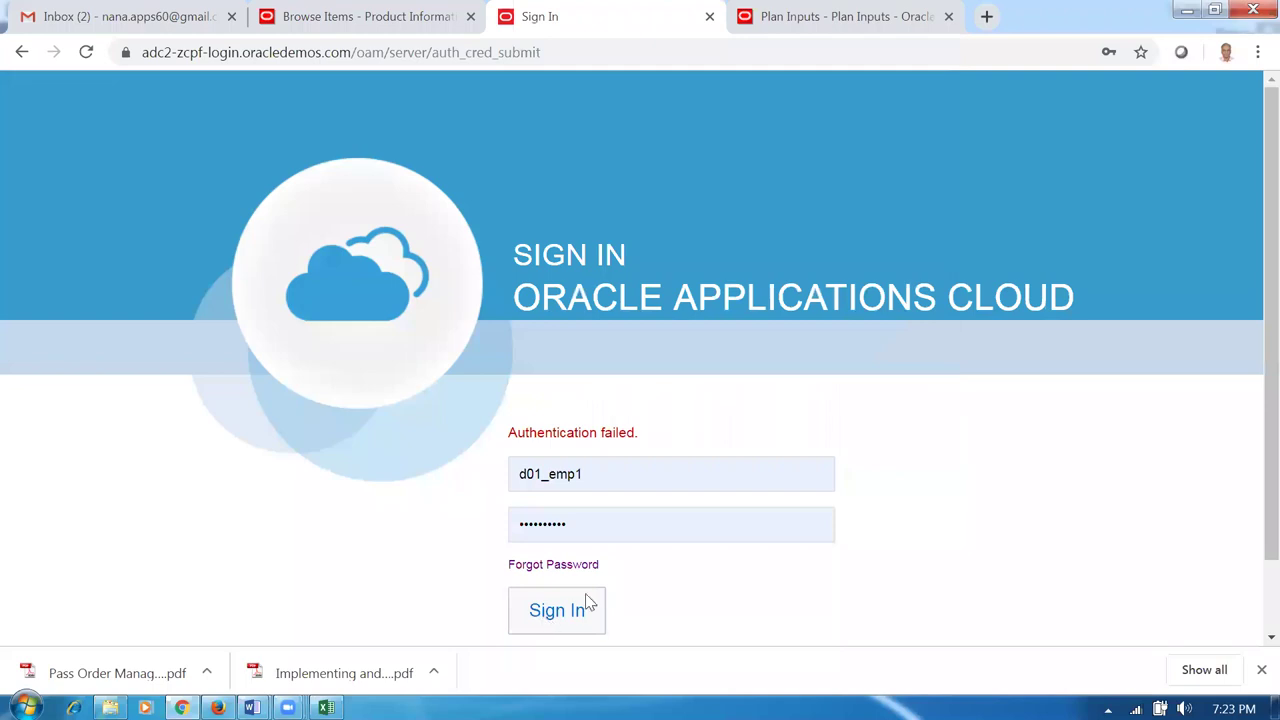
{"action": "left_click", "coordinate": [125, 16]}
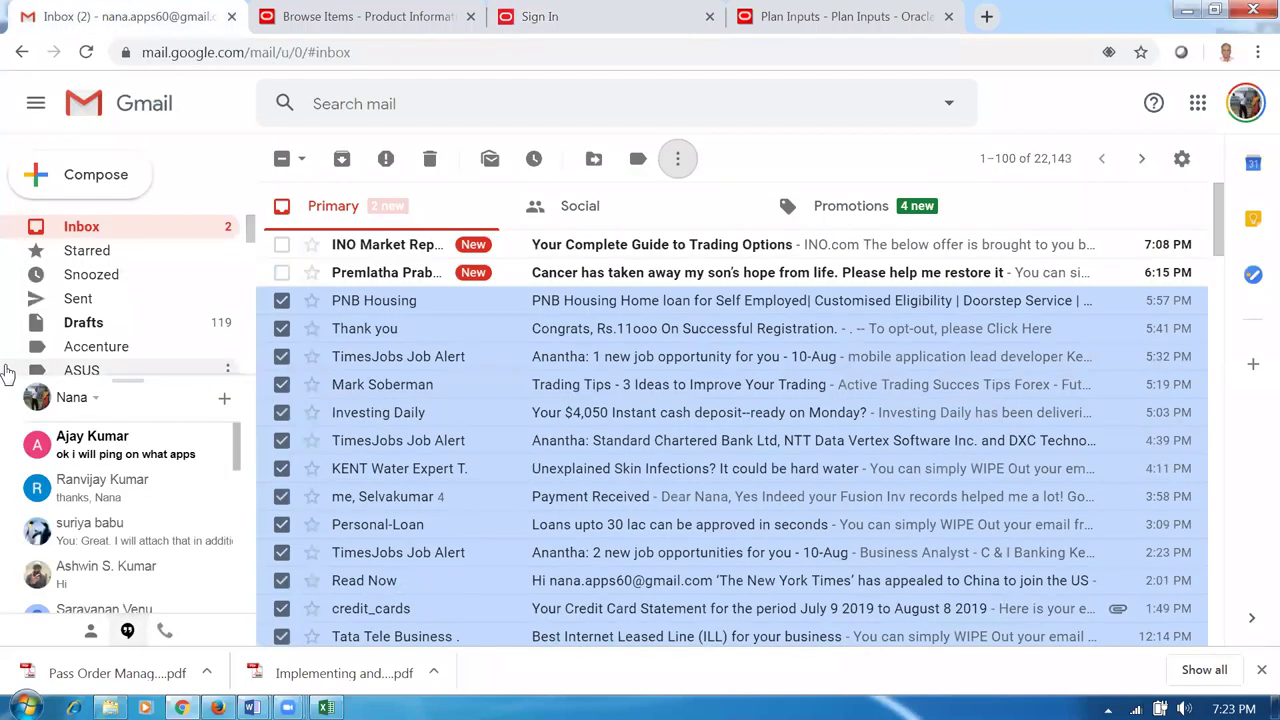
Search 'erp', open the latest Fusion Instance Credentials email under Oracle ERP Guide, and copy its username.
{"action": "left_click", "coordinate": [70, 234]}
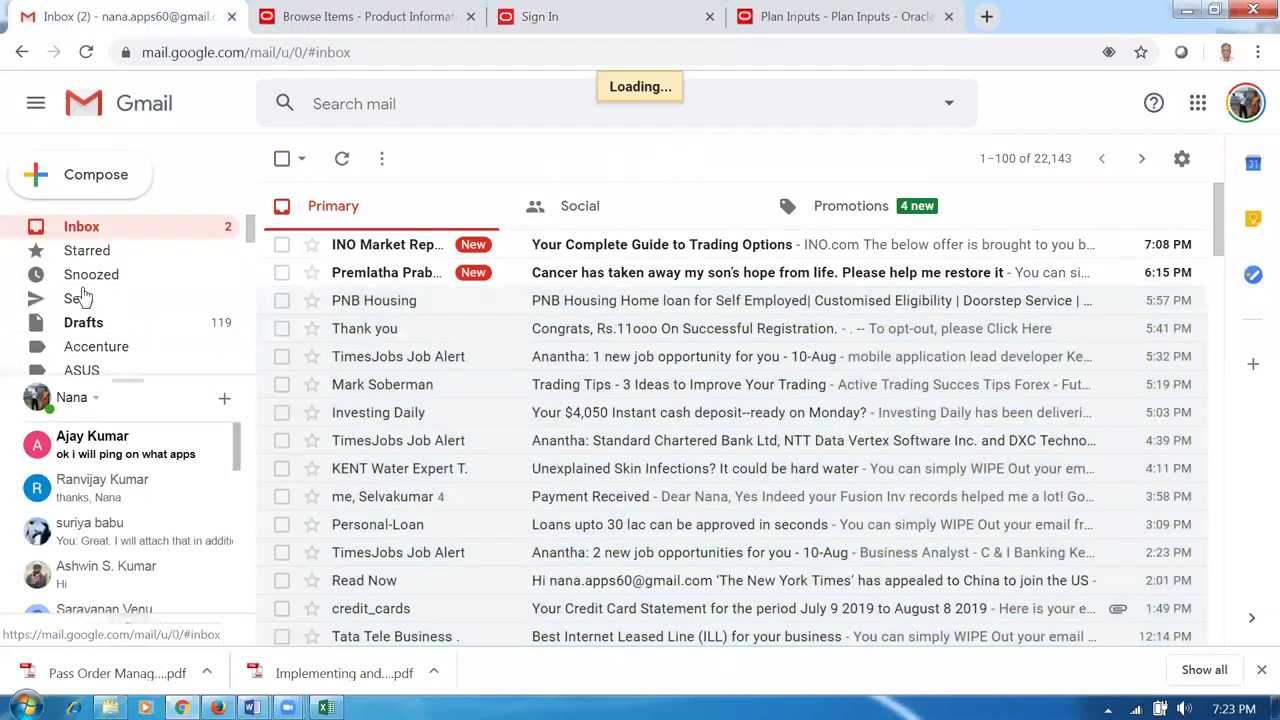
{"action": "left_click", "coordinate": [362, 118]}
{"action": "type", "text": "erp"}
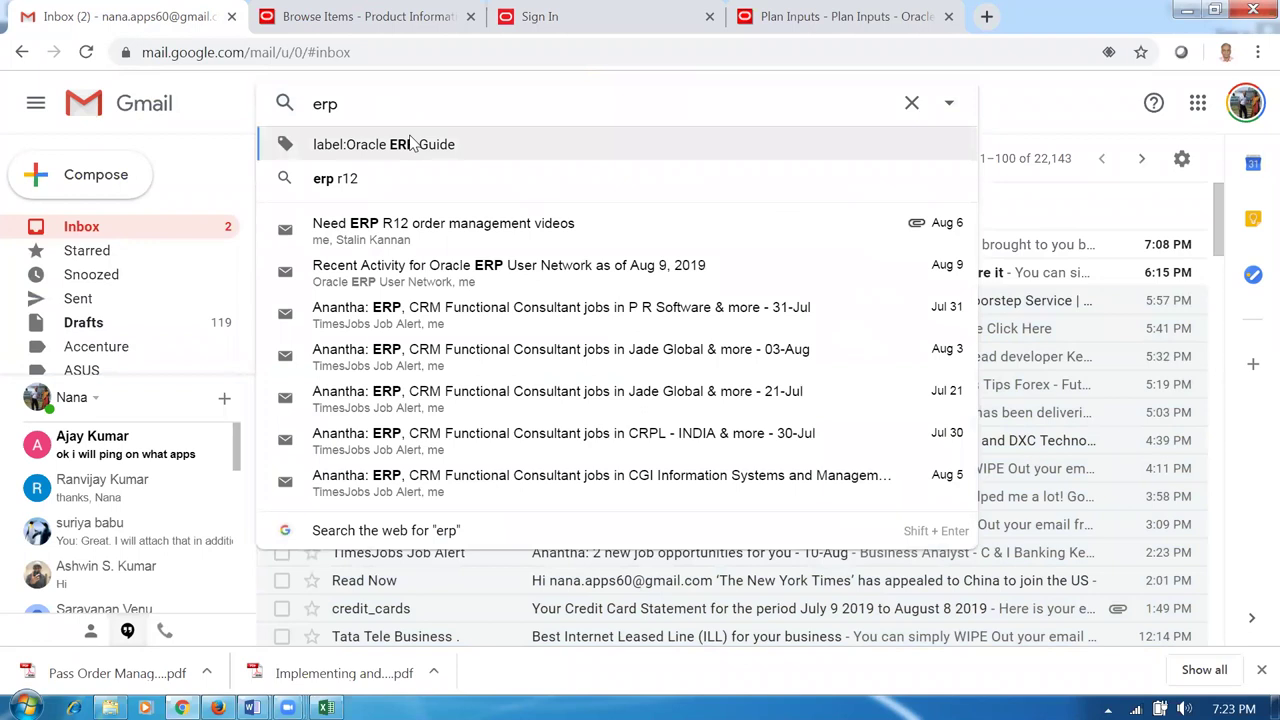
{"action": "left_click", "coordinate": [415, 144]}
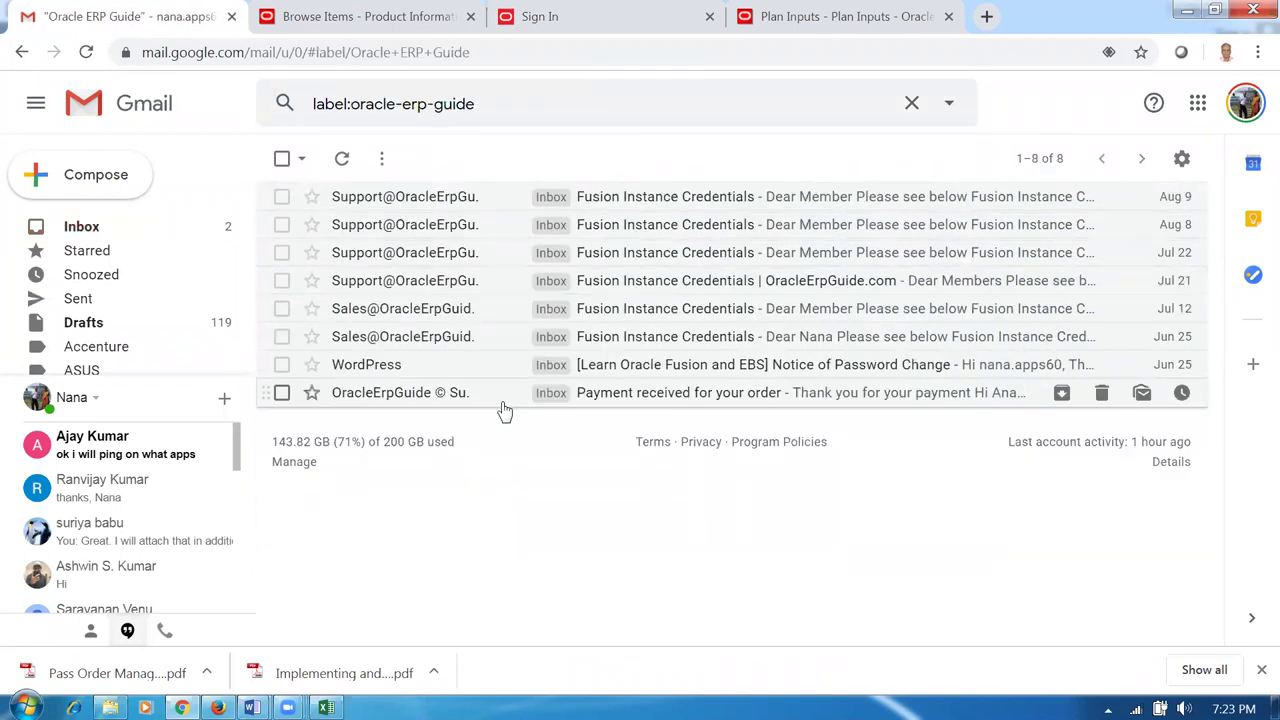
{"action": "left_click", "coordinate": [668, 205]}
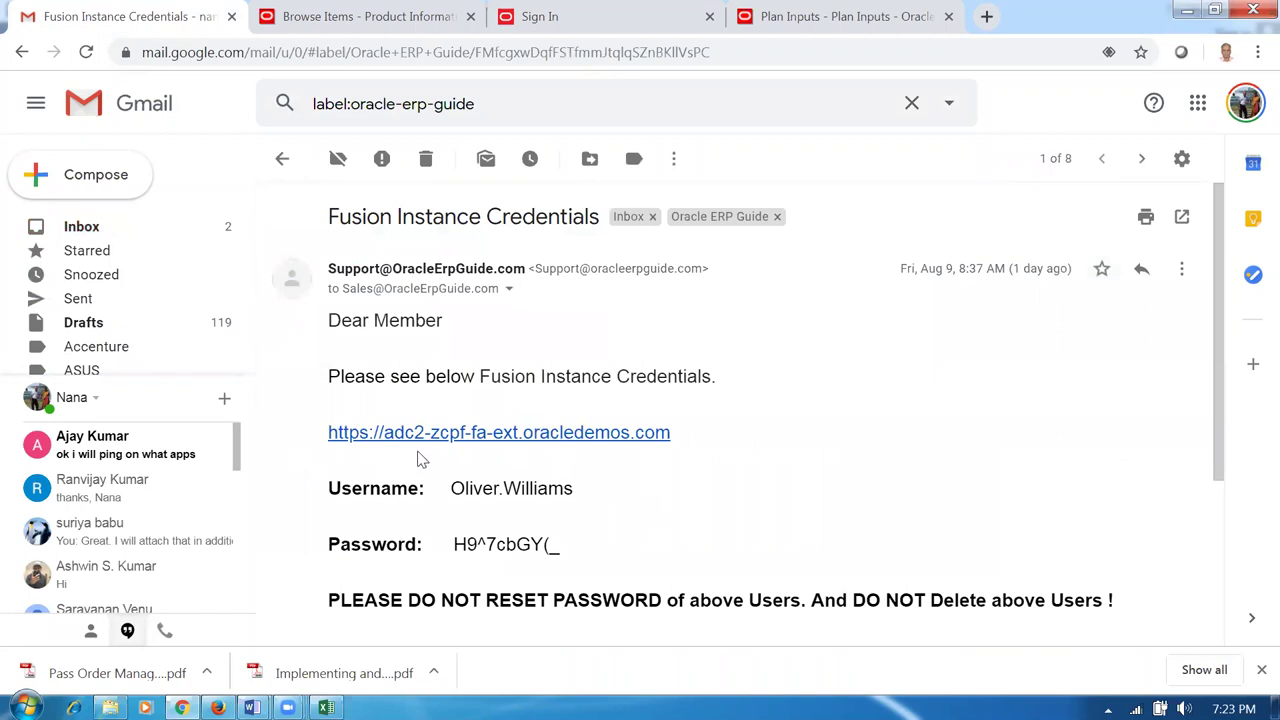
{"action": "left_click_drag", "start_coordinate": [451, 488], "coordinate": [575, 494]}
{"action": "key", "text": "ctrl+c"}
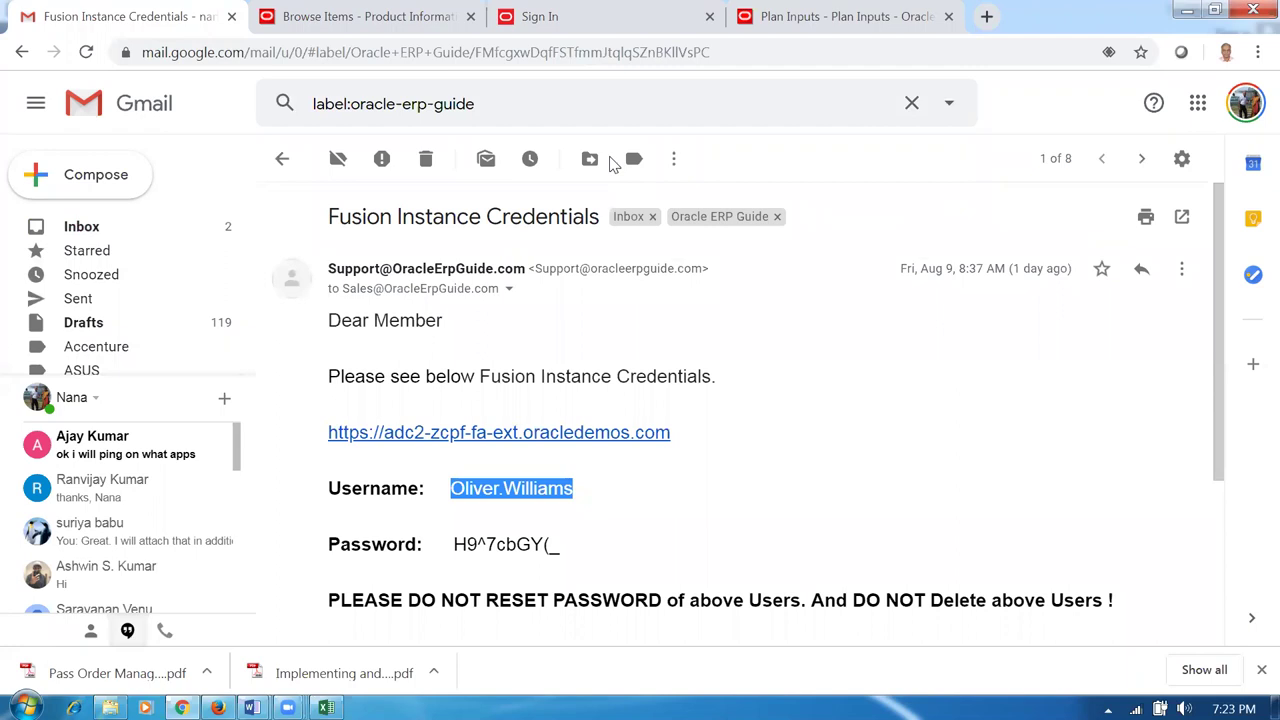
{"action": "left_click", "coordinate": [825, 34]}
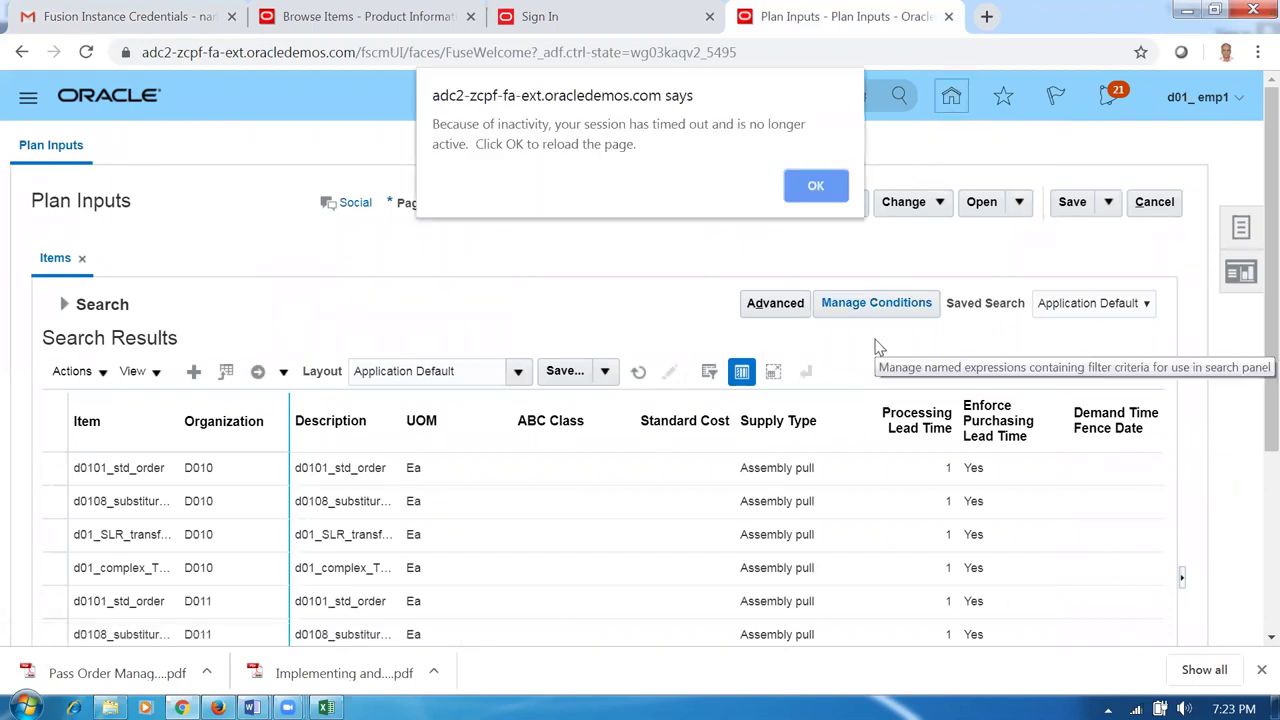
Reload the sign-in page, paste the emailed username and clear the password field.
{"action": "left_click", "coordinate": [816, 187]}
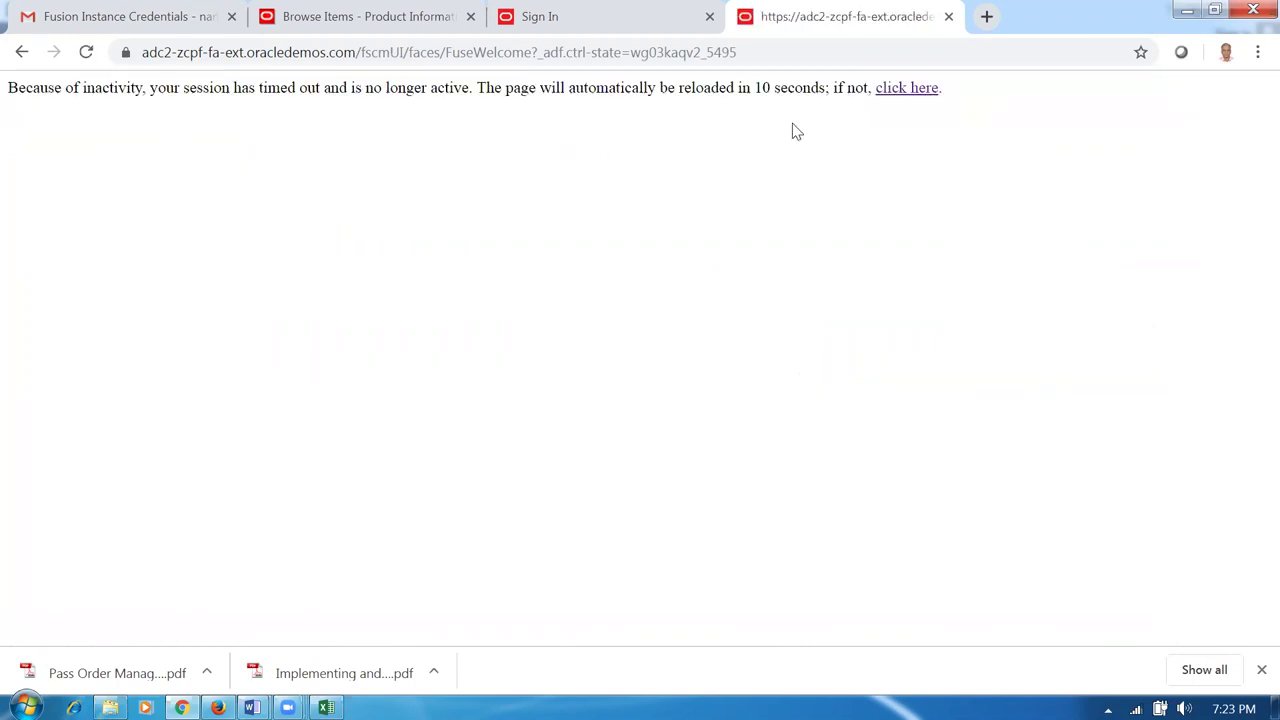
{"action": "left_click", "coordinate": [816, 61]}
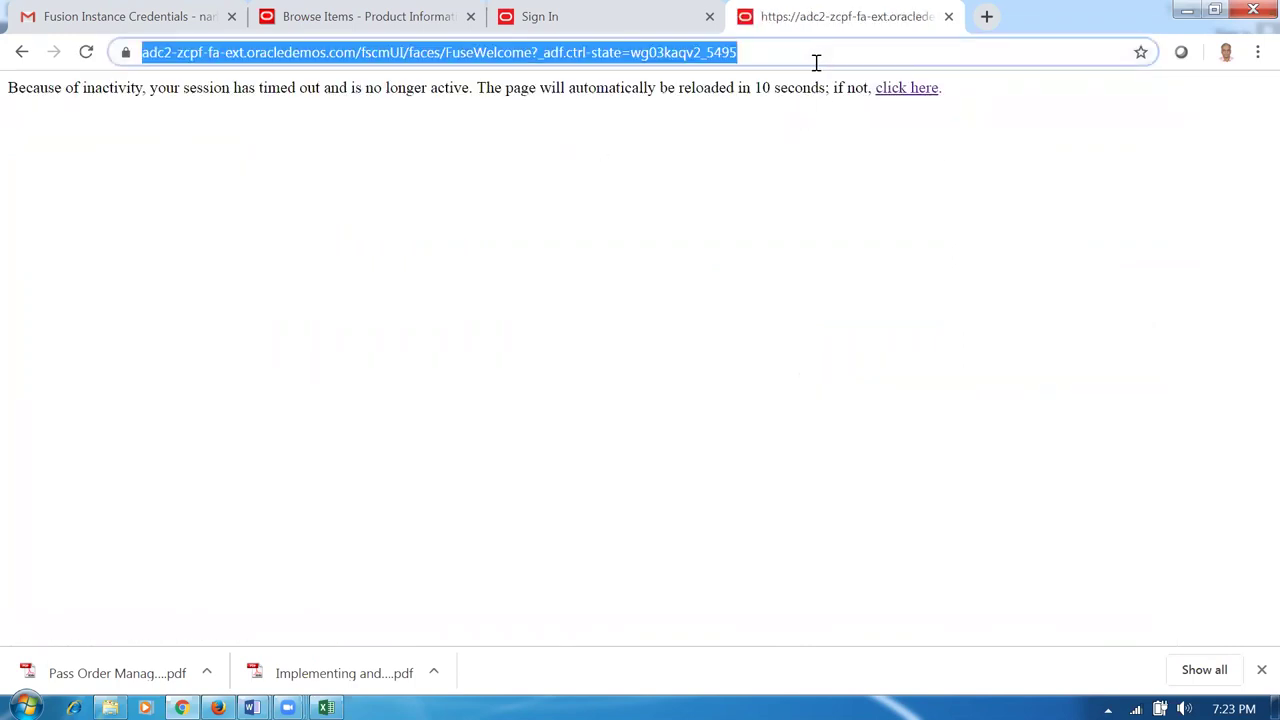
{"action": "key", "text": "Return"}
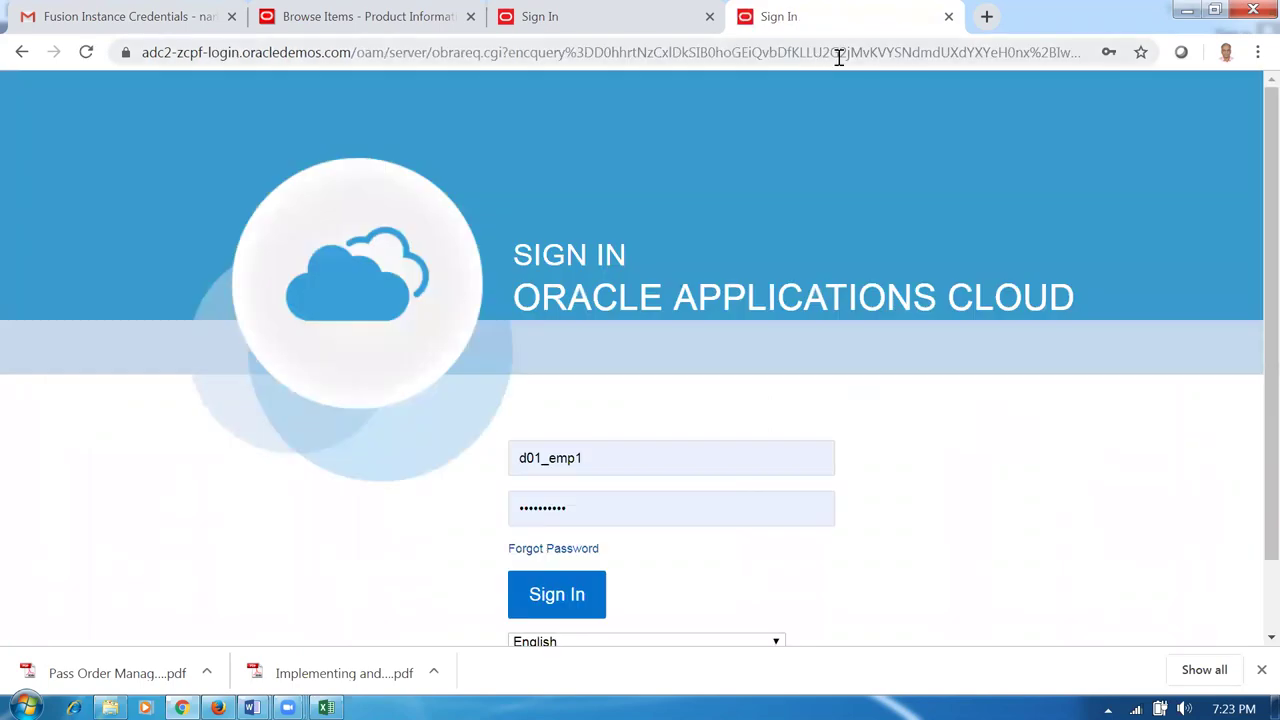
{"action": "double_click", "coordinate": [626, 457]}
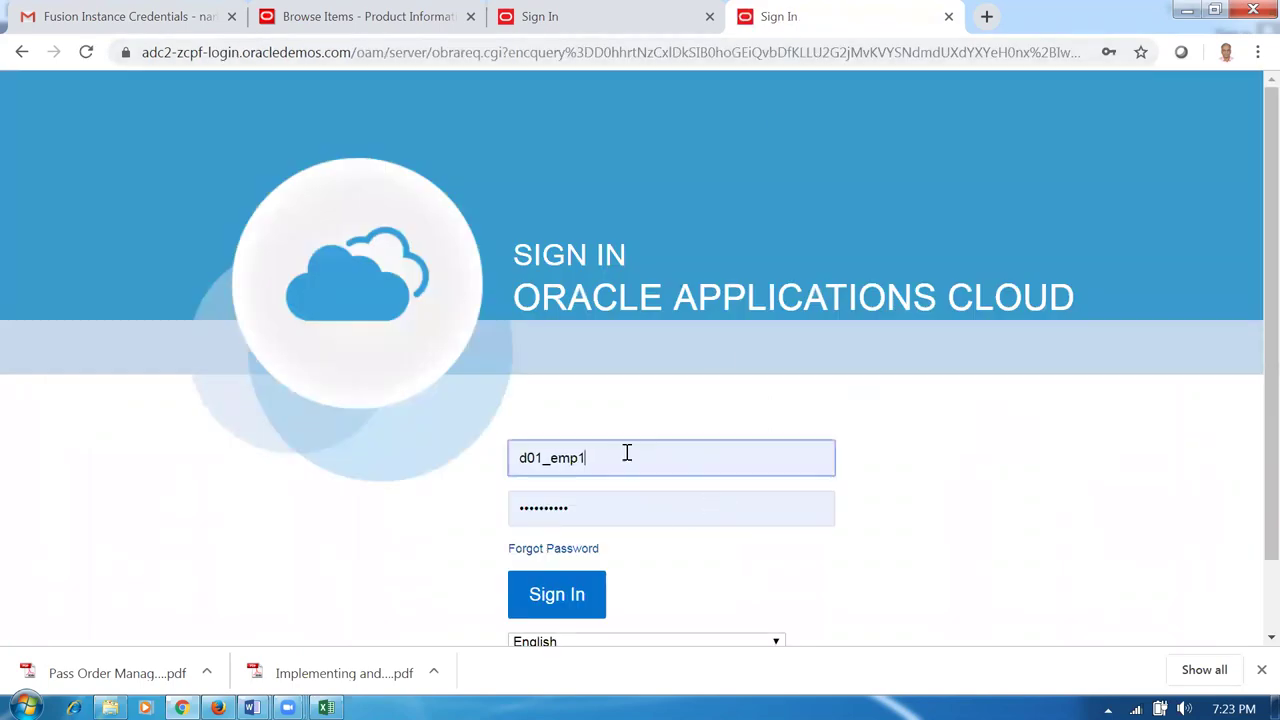
{"action": "key", "text": "ctrl+v"}
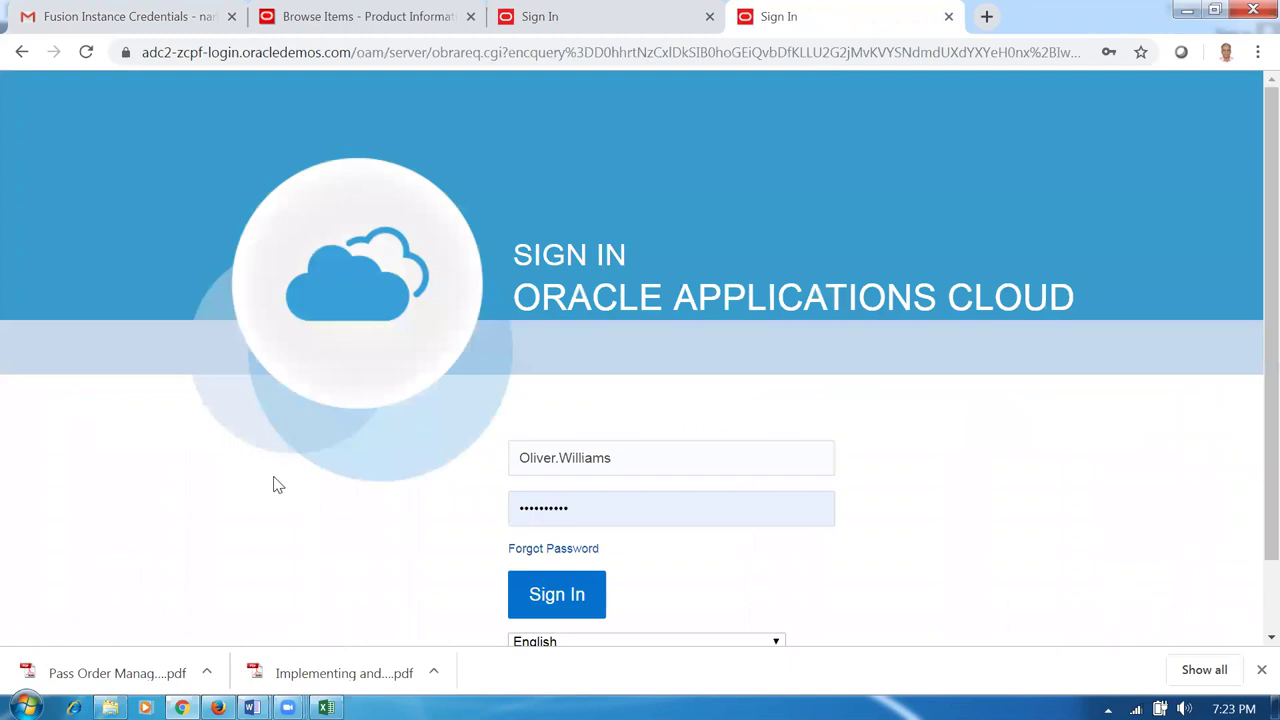
{"action": "left_click", "coordinate": [581, 504]}
{"action": "key", "text": "ctrl+a"}
{"action": "key", "text": "BackSpace"}
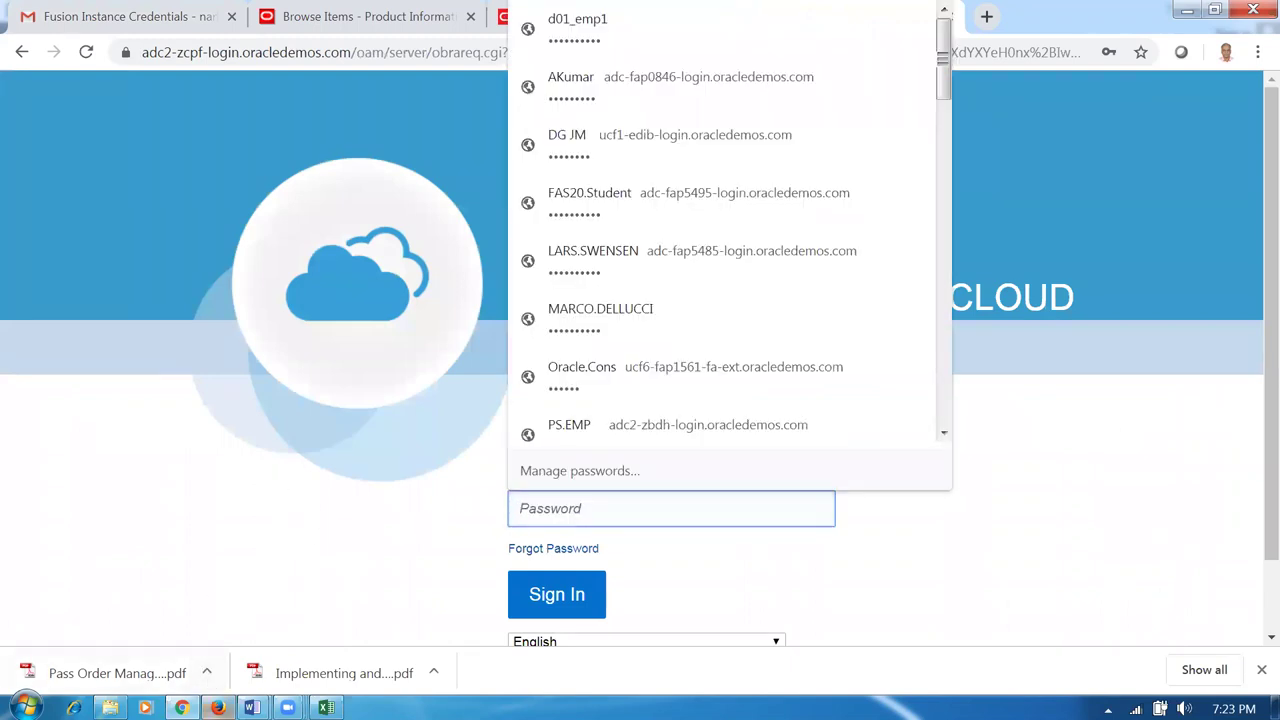
Briefly minimize Chrome to view the Word worksheet, then return to the credentials email.
{"action": "left_click", "coordinate": [183, 709]}
{"action": "mouse_move", "coordinate": [183, 709]}
{"action": "left_click", "coordinate": [216, 657]}
{"action": "left_click", "coordinate": [120, 16]}
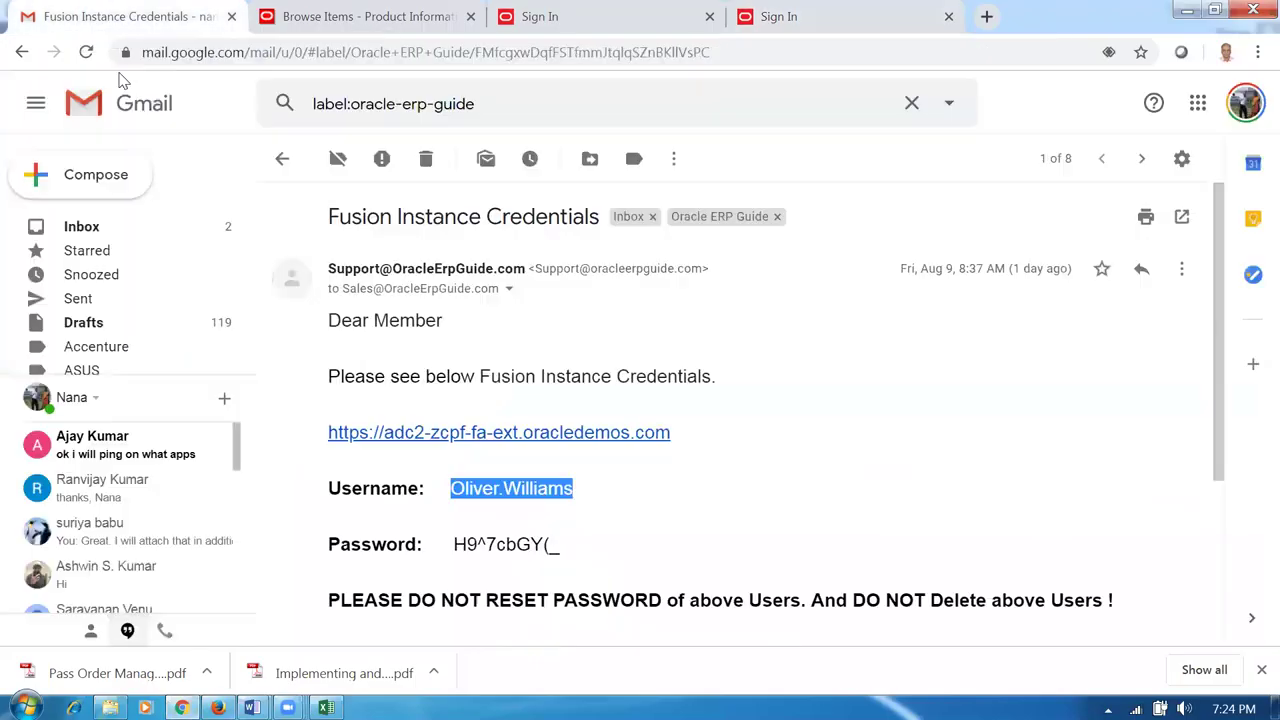
Deselect the username and mark the password line in the credentials email for copying.
{"action": "left_click", "coordinate": [491, 577]}
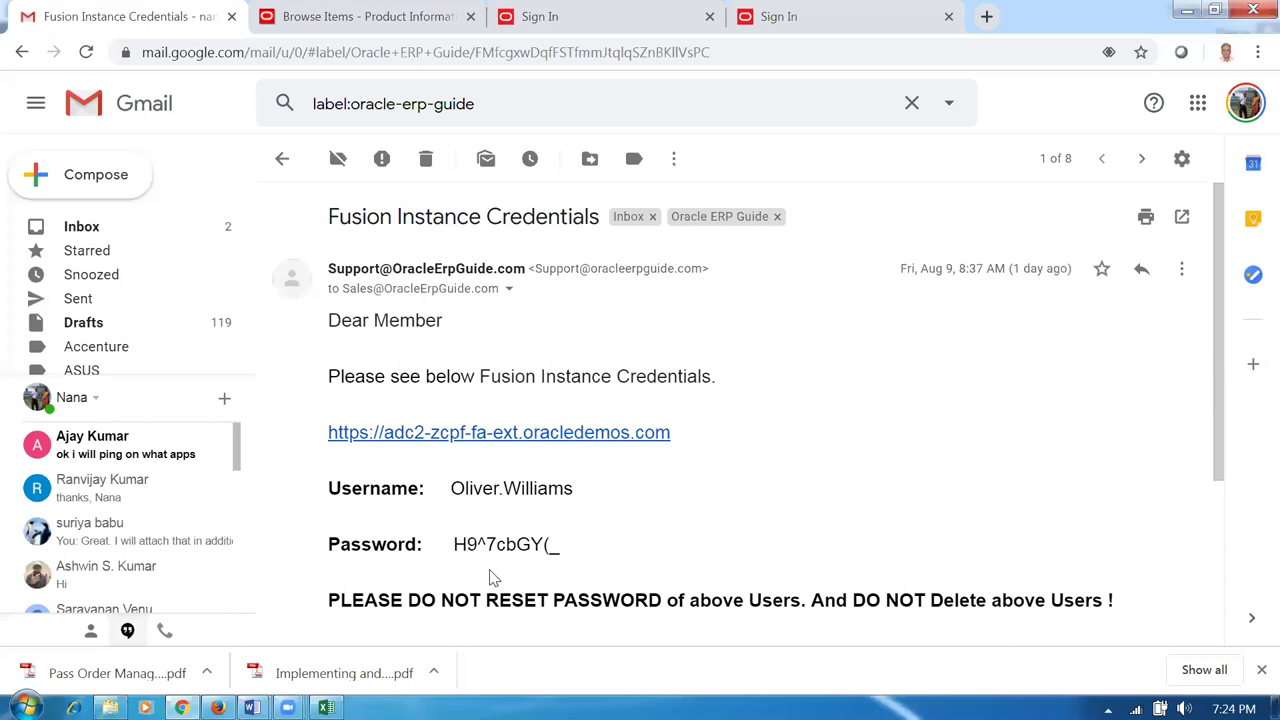
{"action": "left_click_drag", "start_coordinate": [455, 541], "coordinate": [562, 562]}
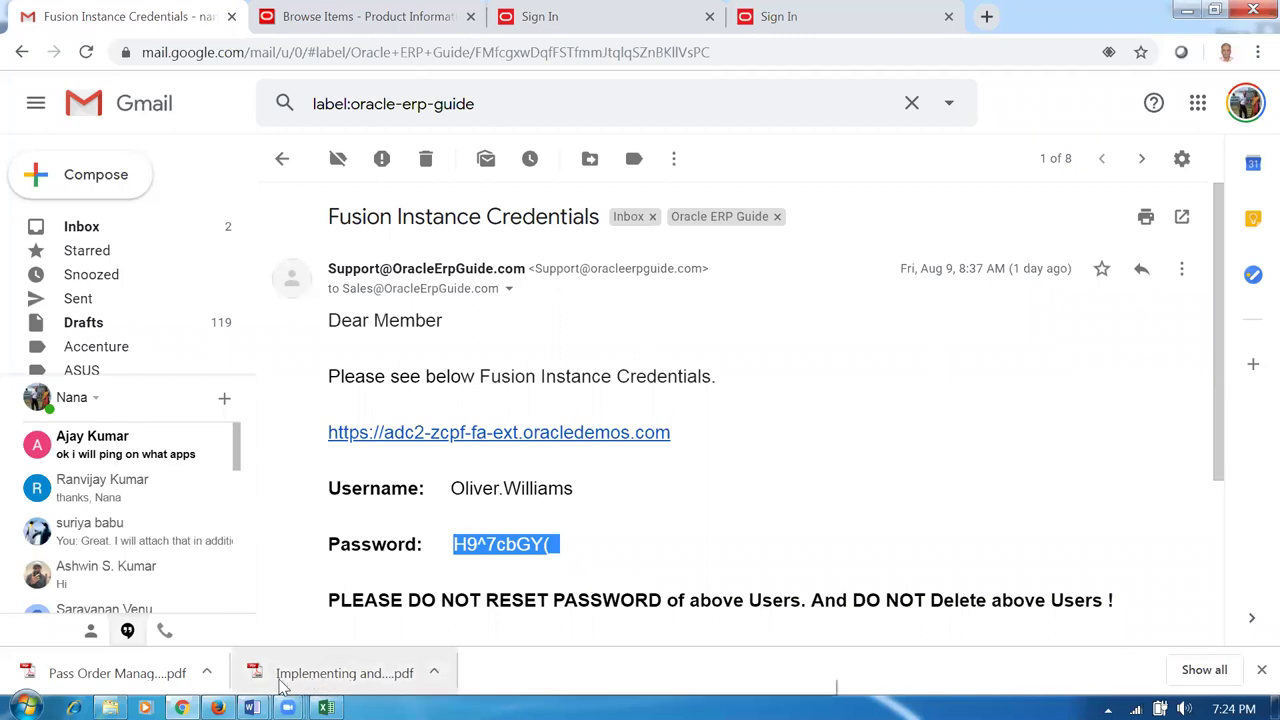
{"action": "left_click", "coordinate": [805, 22]}
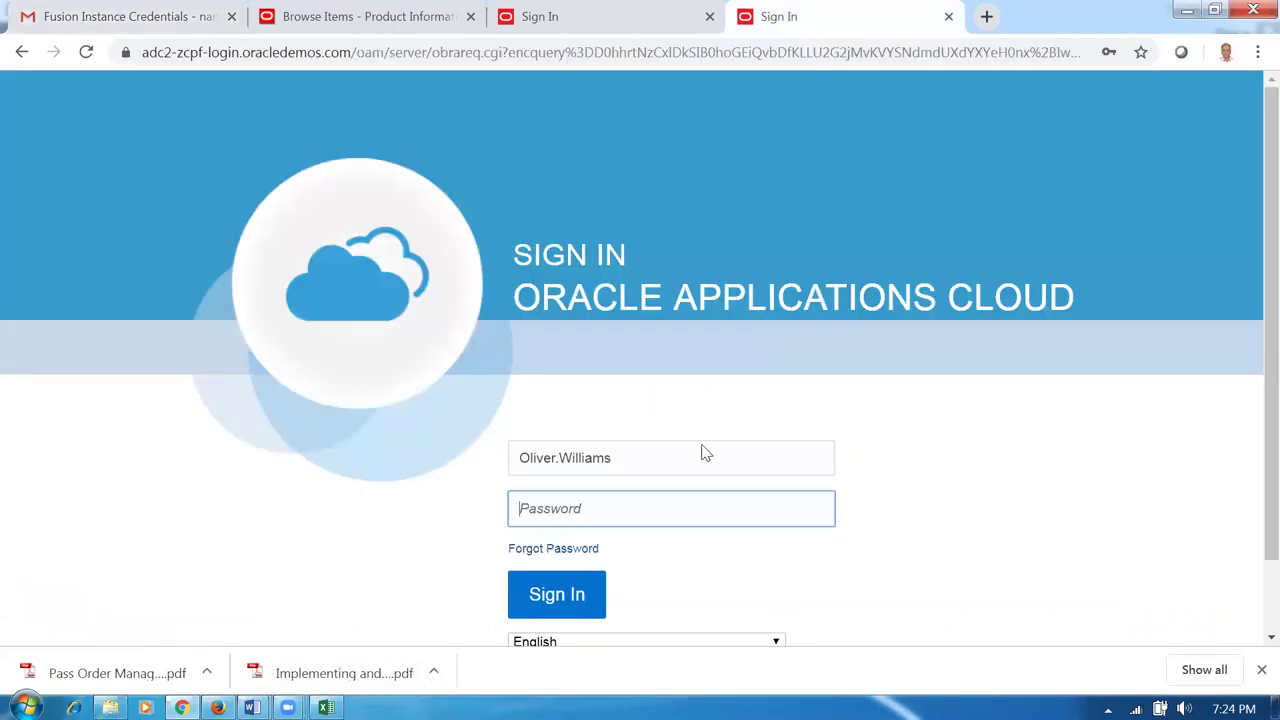
Paste the emailed password and attempt sign-in, which fails.
{"action": "left_click", "coordinate": [607, 514]}
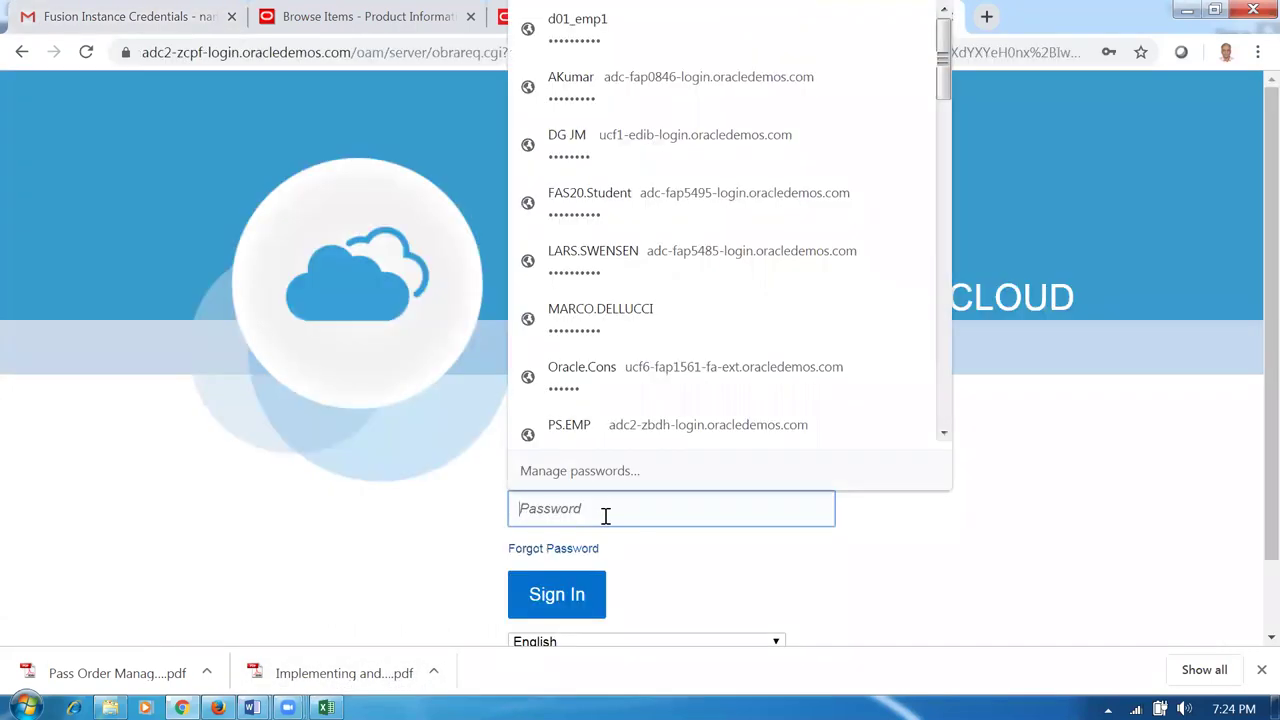
{"action": "key", "text": "ctrl+v"}
{"action": "left_click", "coordinate": [582, 597]}
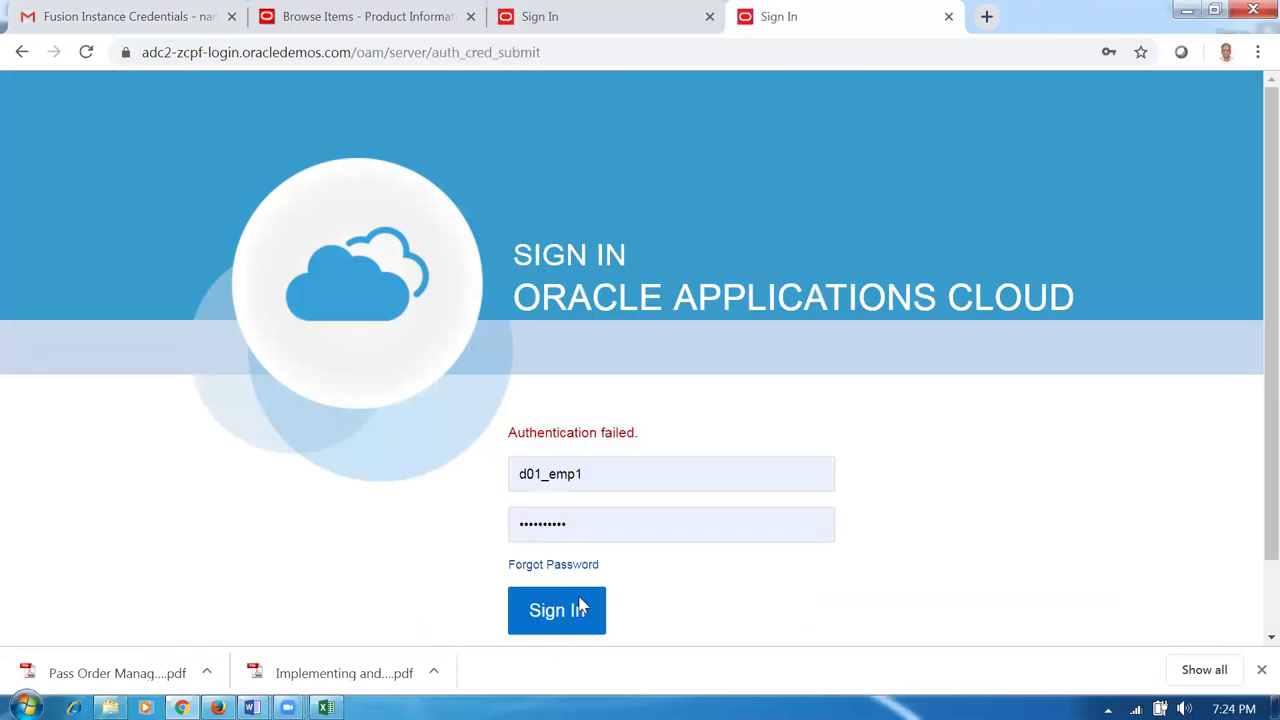
Submit a Forgot Password request for the test user account.
{"action": "left_click", "coordinate": [566, 567]}
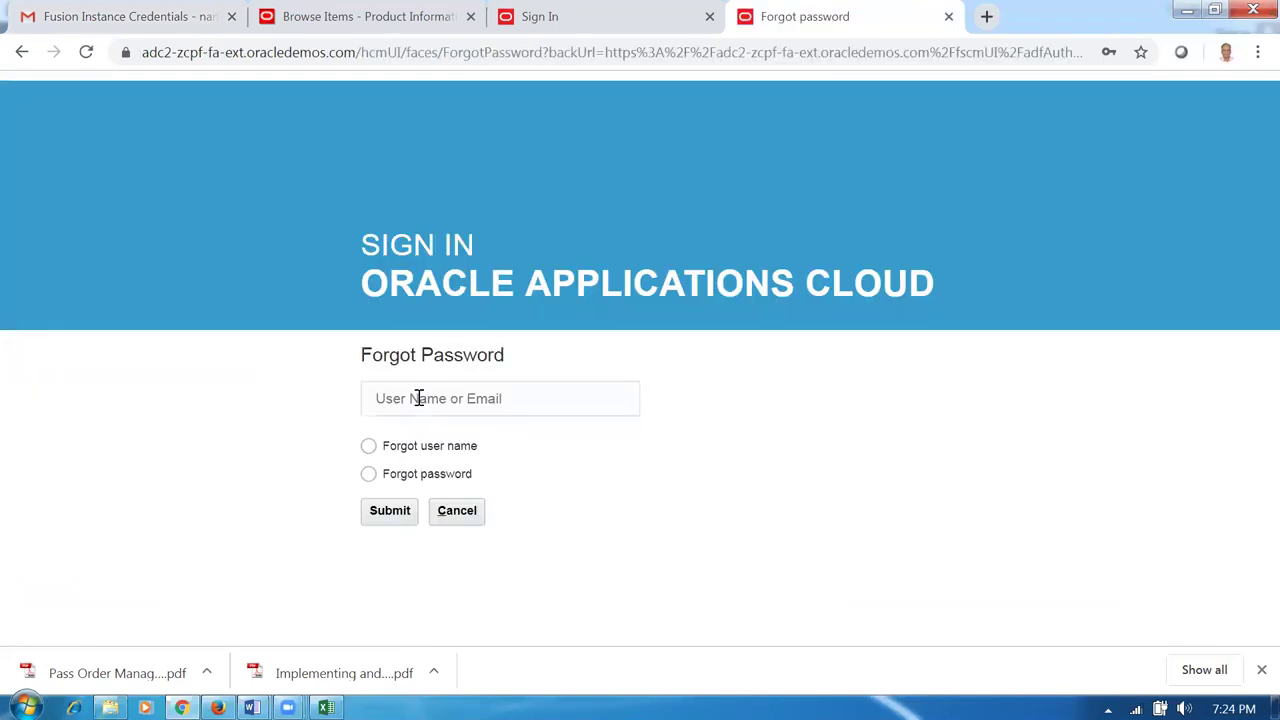
{"action": "left_click", "coordinate": [410, 400]}
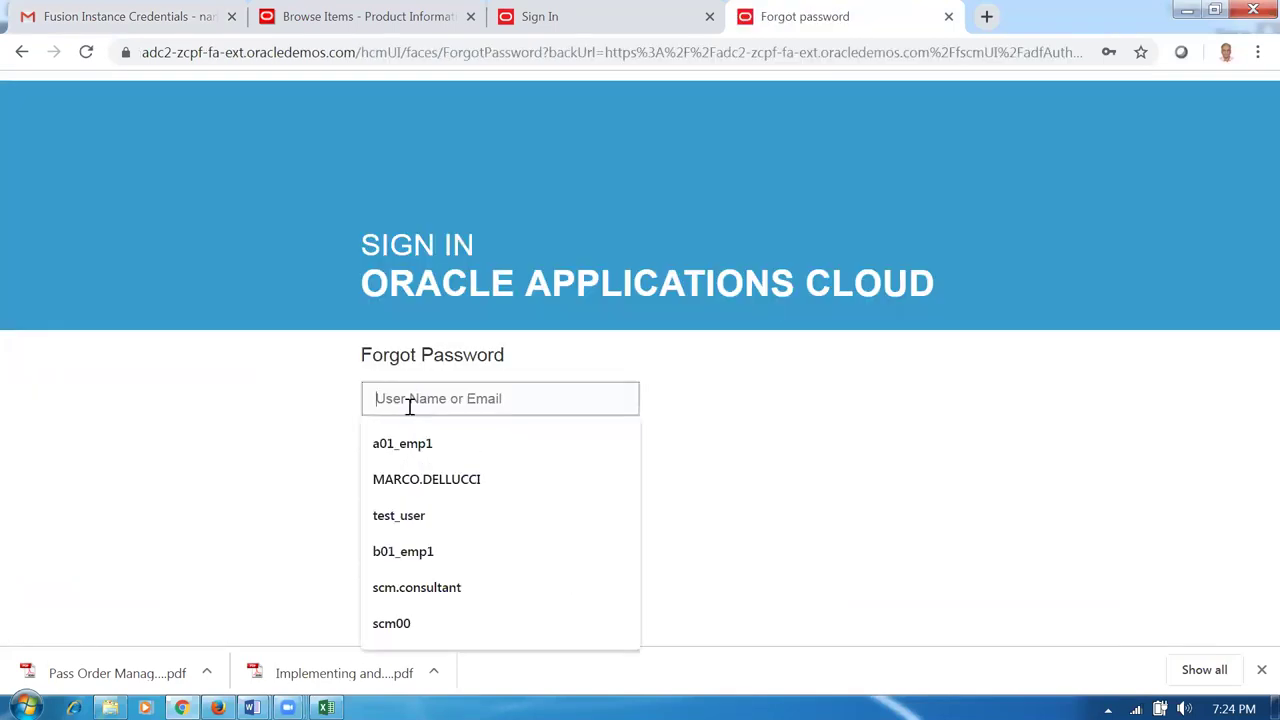
{"action": "type", "text": "test_user"}
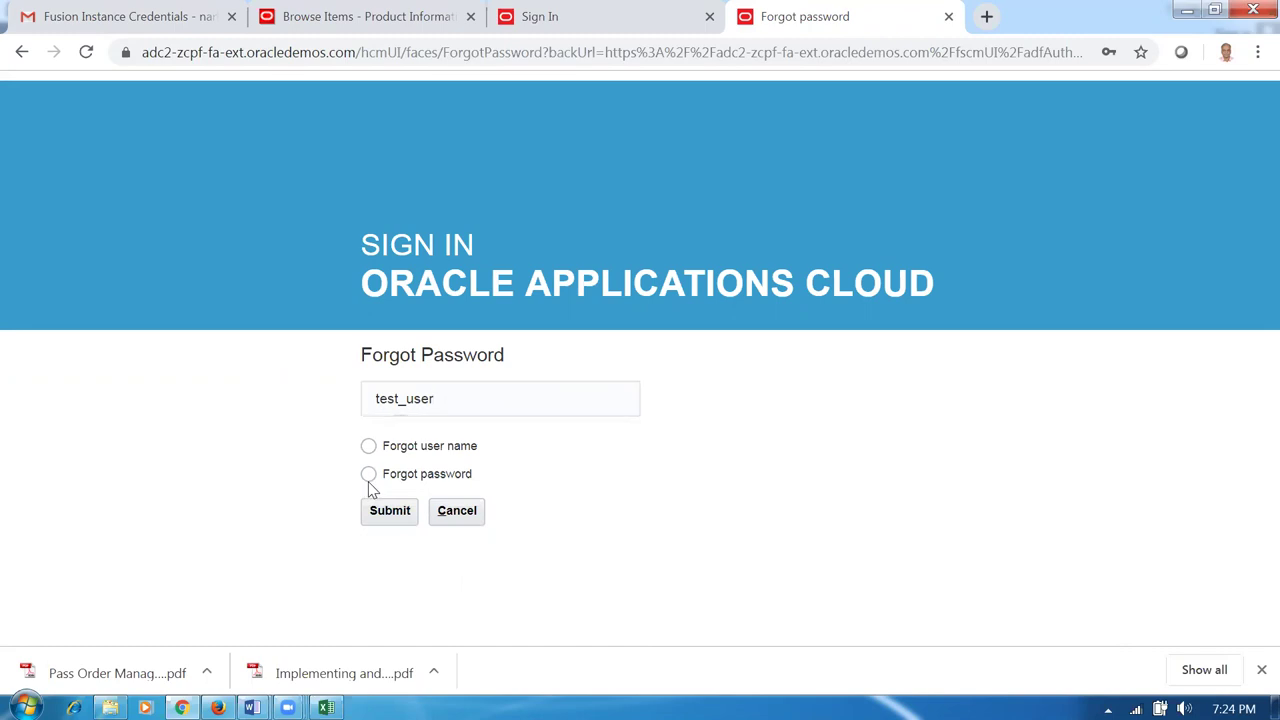
{"action": "left_click", "coordinate": [388, 514]}
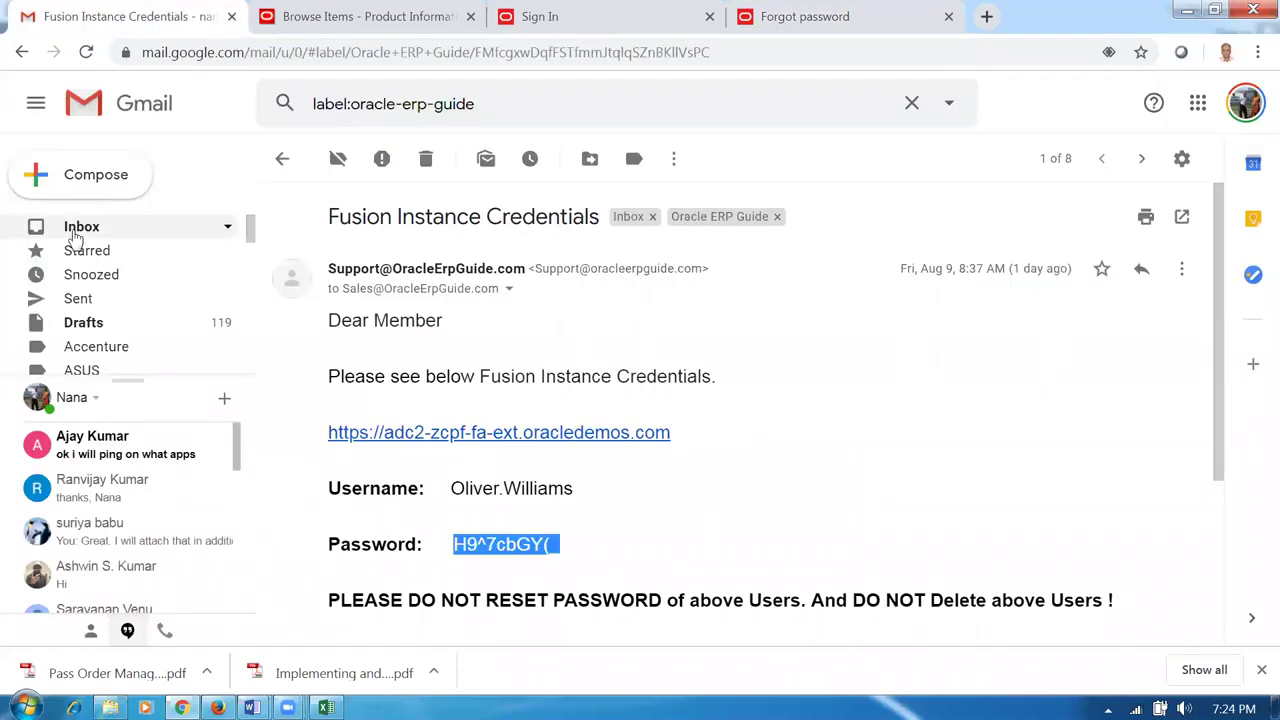
Open the Oracle Fusion Applications-Password Reset Information email from the Inbox.
{"action": "left_click", "coordinate": [75, 234]}
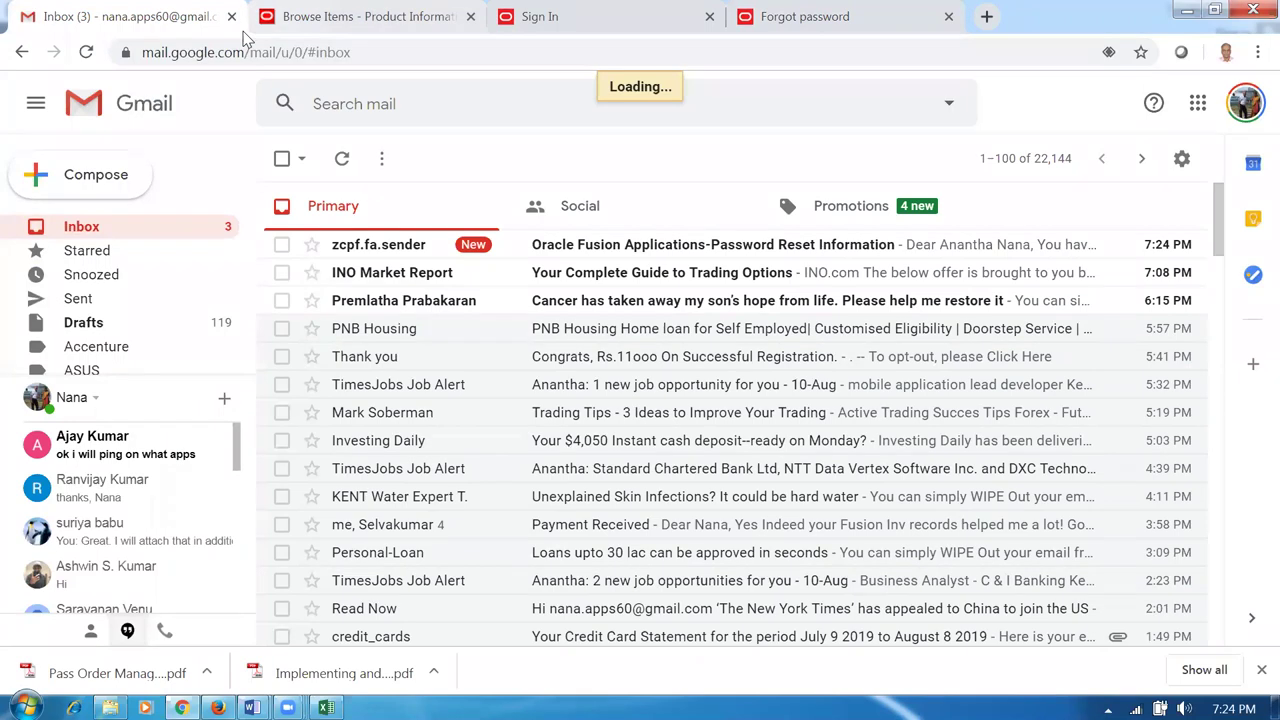
{"action": "left_click", "coordinate": [592, 246]}
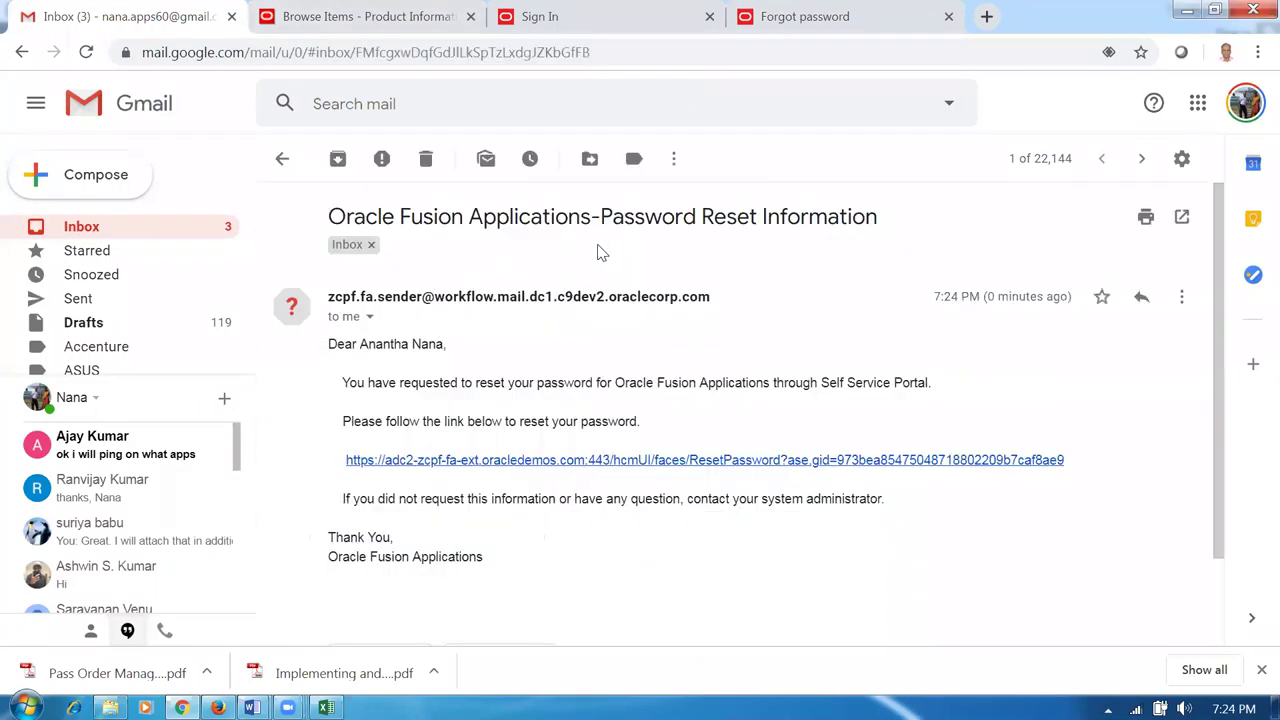
Follow the email's reset link and enter the new password in Password and Confirm Password.
{"action": "left_click", "coordinate": [642, 462]}
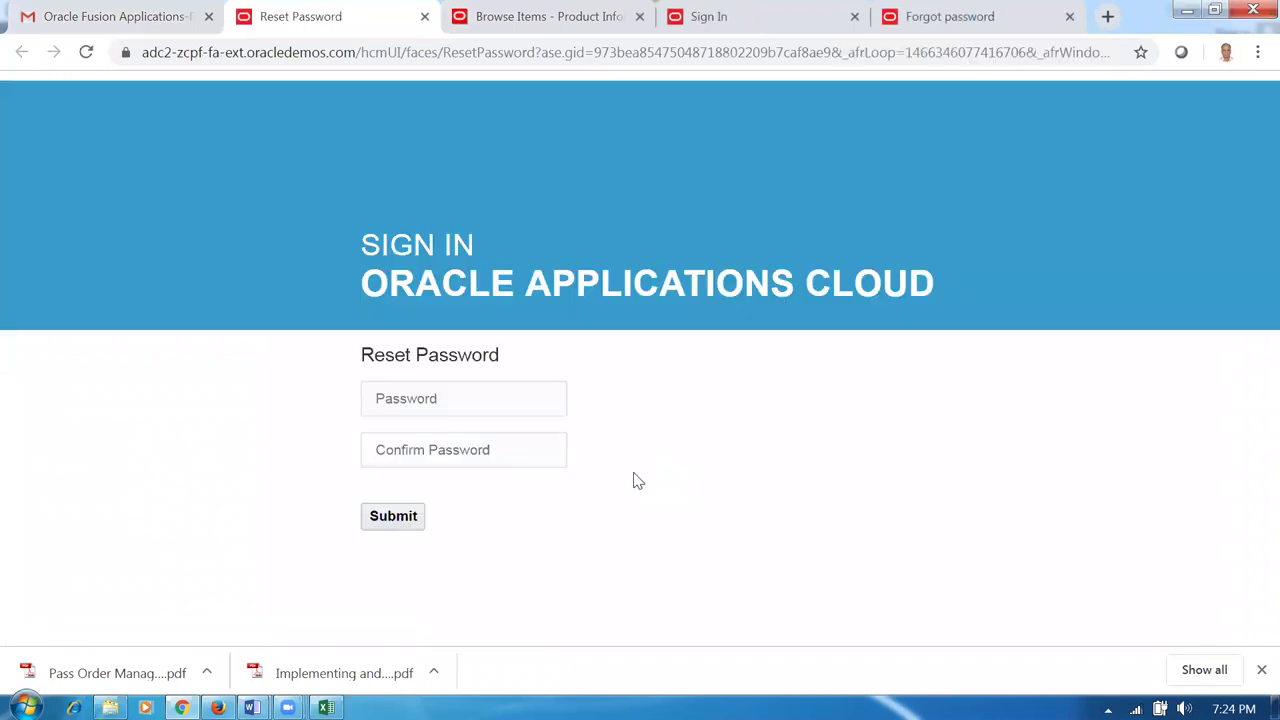
{"action": "left_click", "coordinate": [438, 401]}
{"action": "type", "text": "***"}
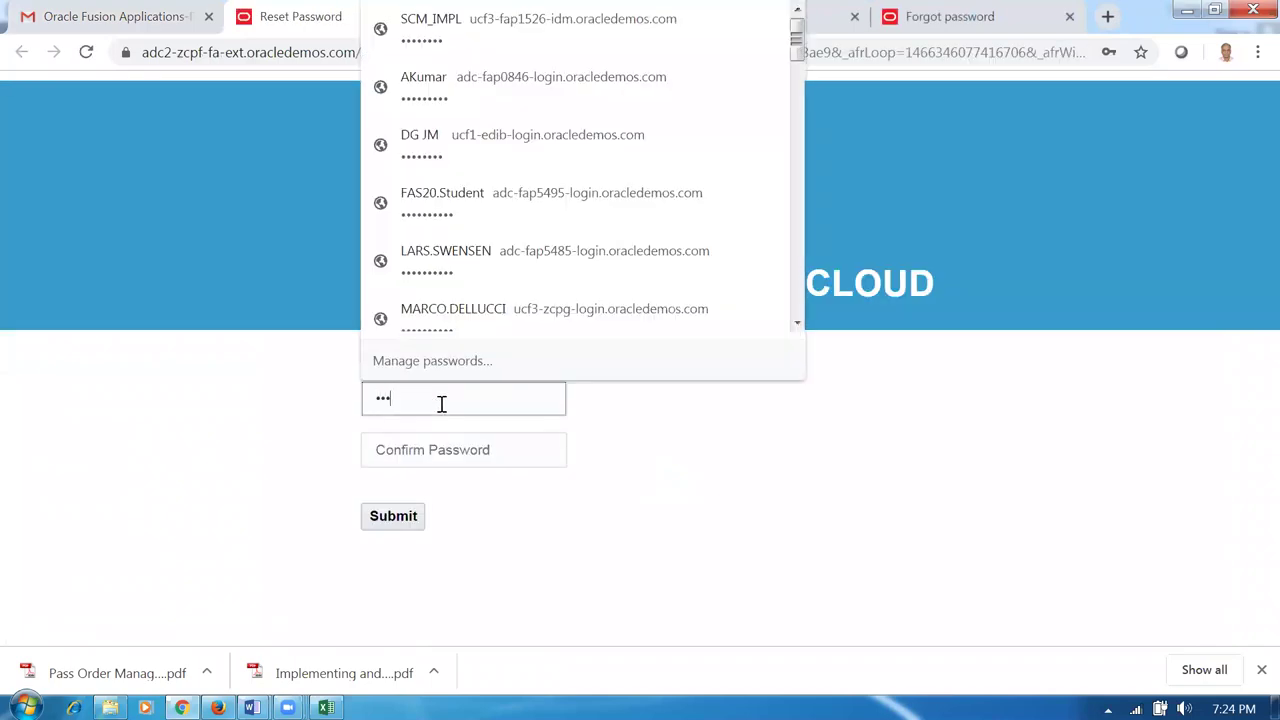
{"action": "key", "text": "BackSpace"}
{"action": "key", "text": "BackSpace"}
{"action": "key", "text": "BackSpace"}
{"action": "left_click", "coordinate": [810, 486]}
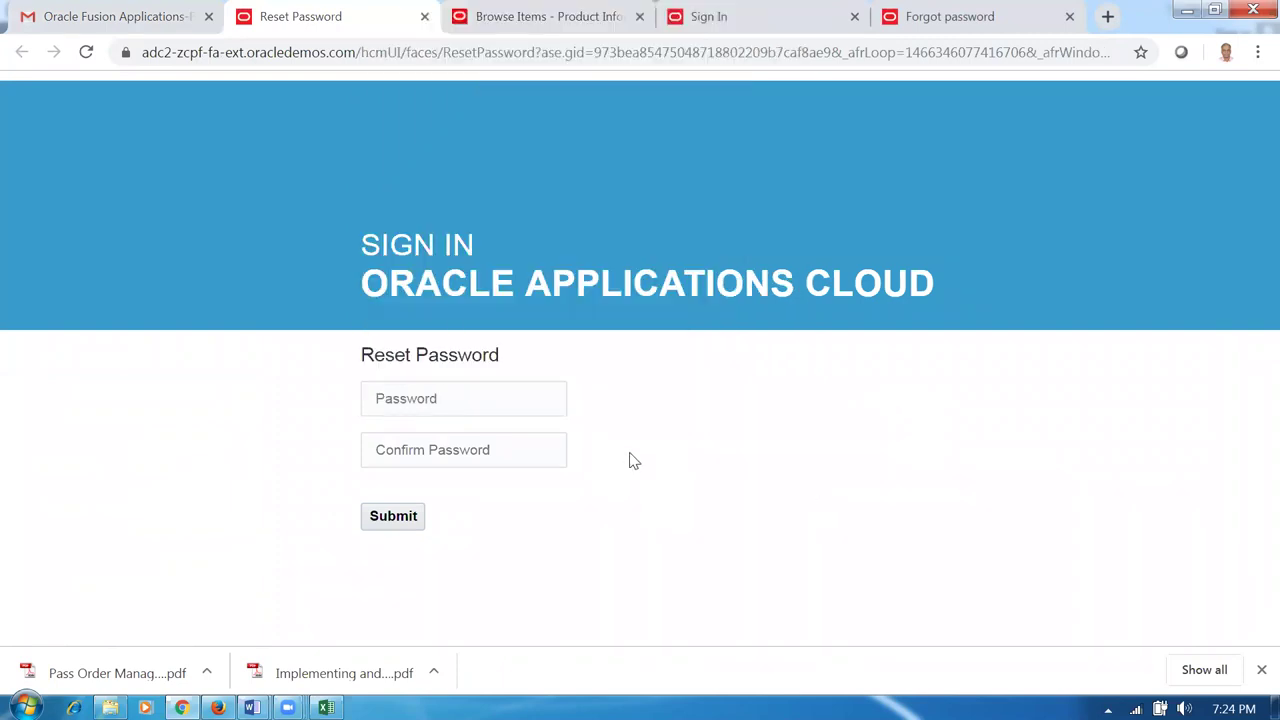
{"action": "left_click", "coordinate": [522, 402]}
{"action": "type", "text": "••"}
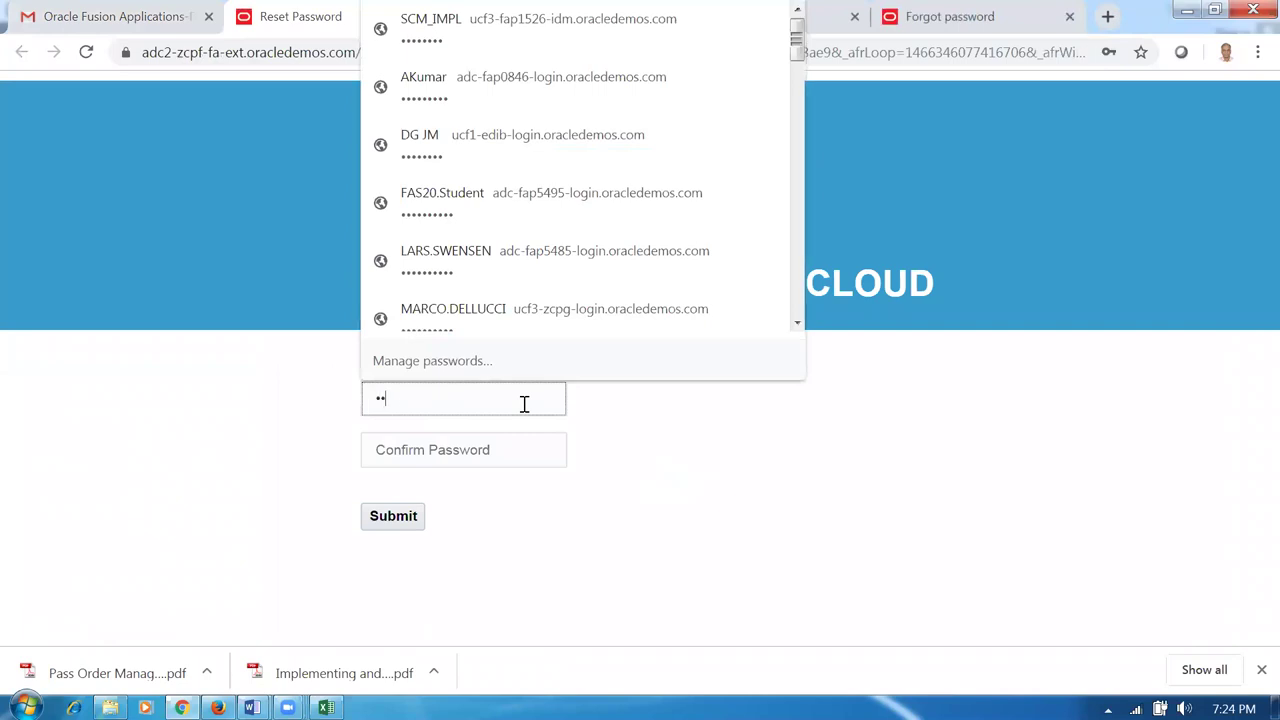
{"action": "type", "text": "••••••••"}
{"action": "left_click", "coordinate": [499, 462]}
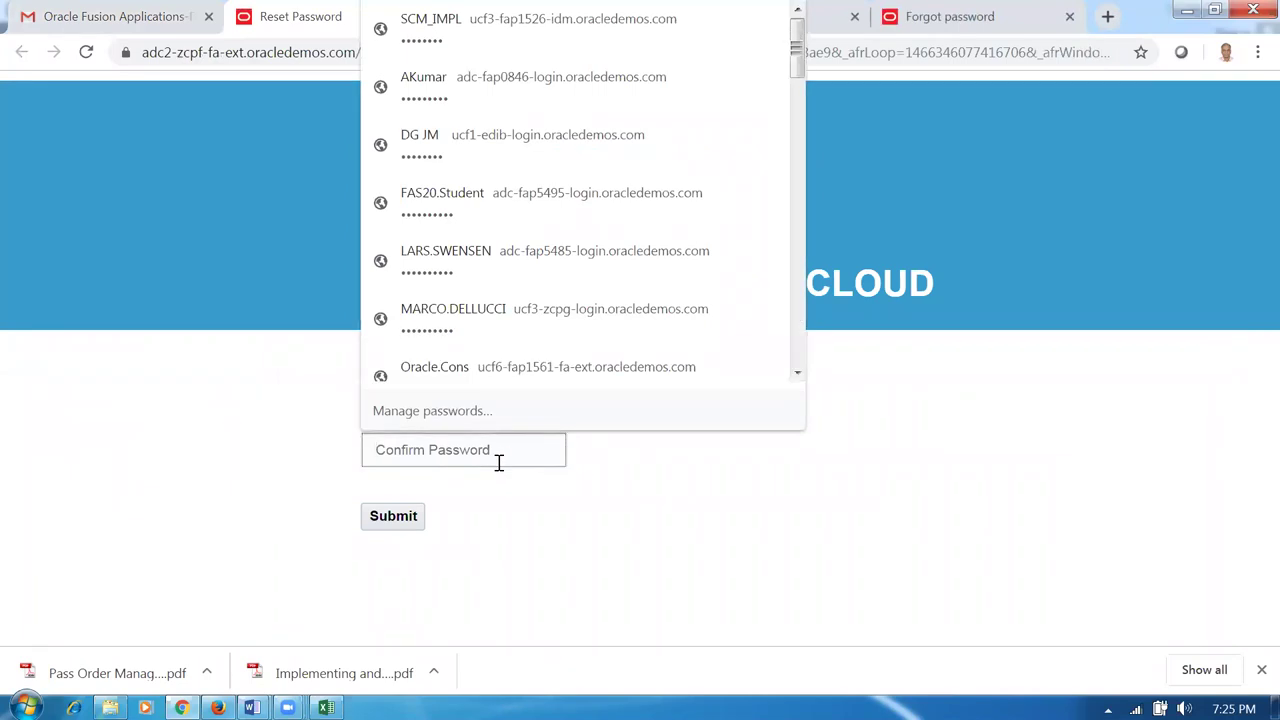
{"action": "type", "text": "••"}
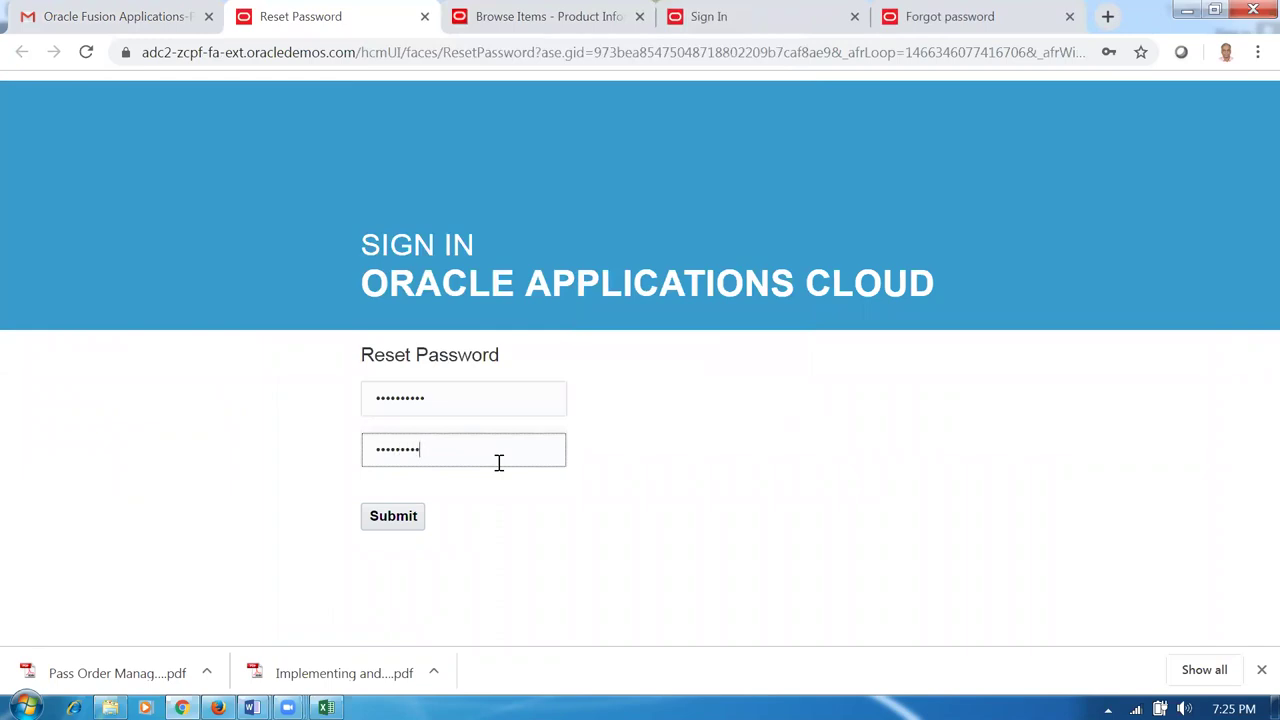
Submit the new password, then sign in as the test user with it.
{"action": "left_click", "coordinate": [405, 522]}
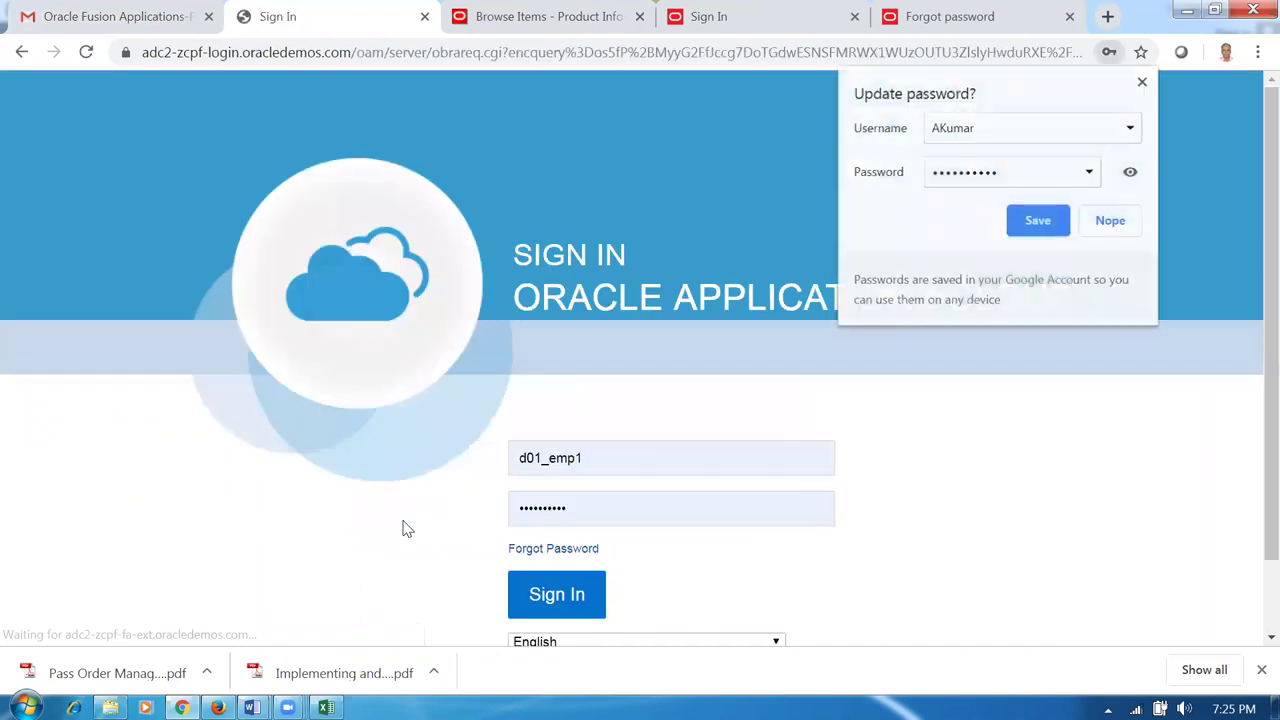
{"action": "double_click", "coordinate": [668, 462]}
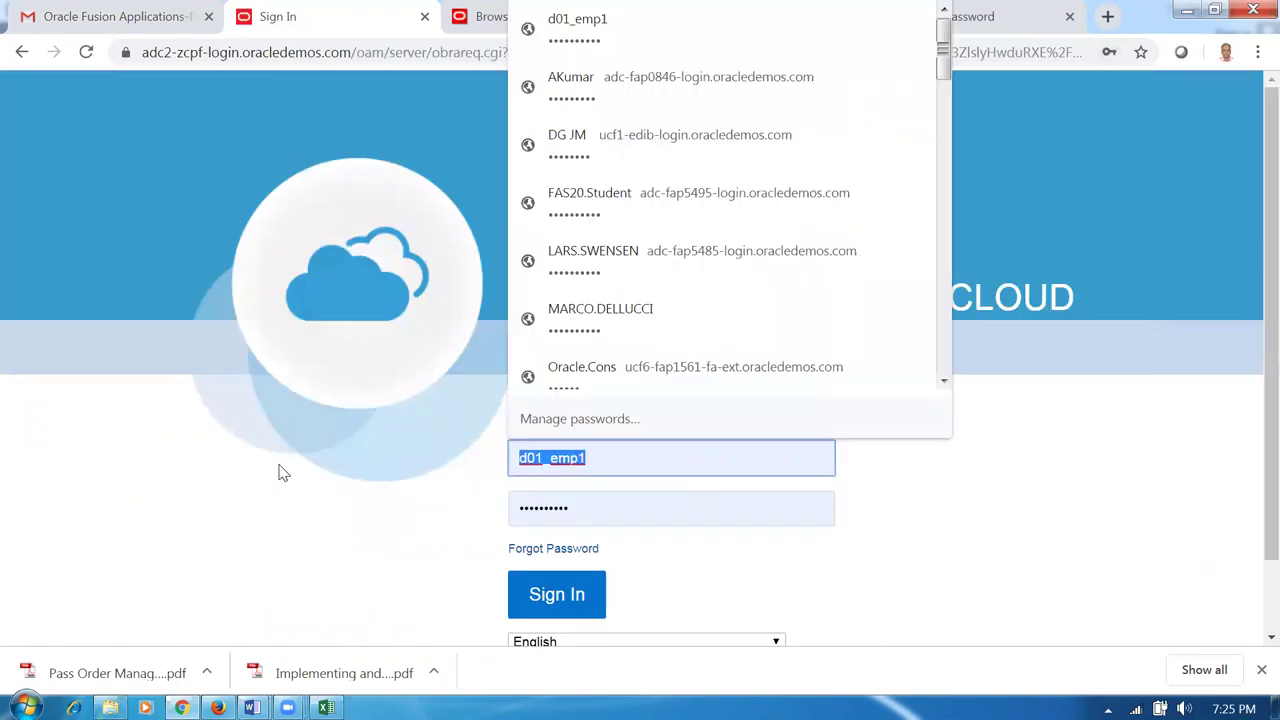
{"action": "type", "text": "test_"}
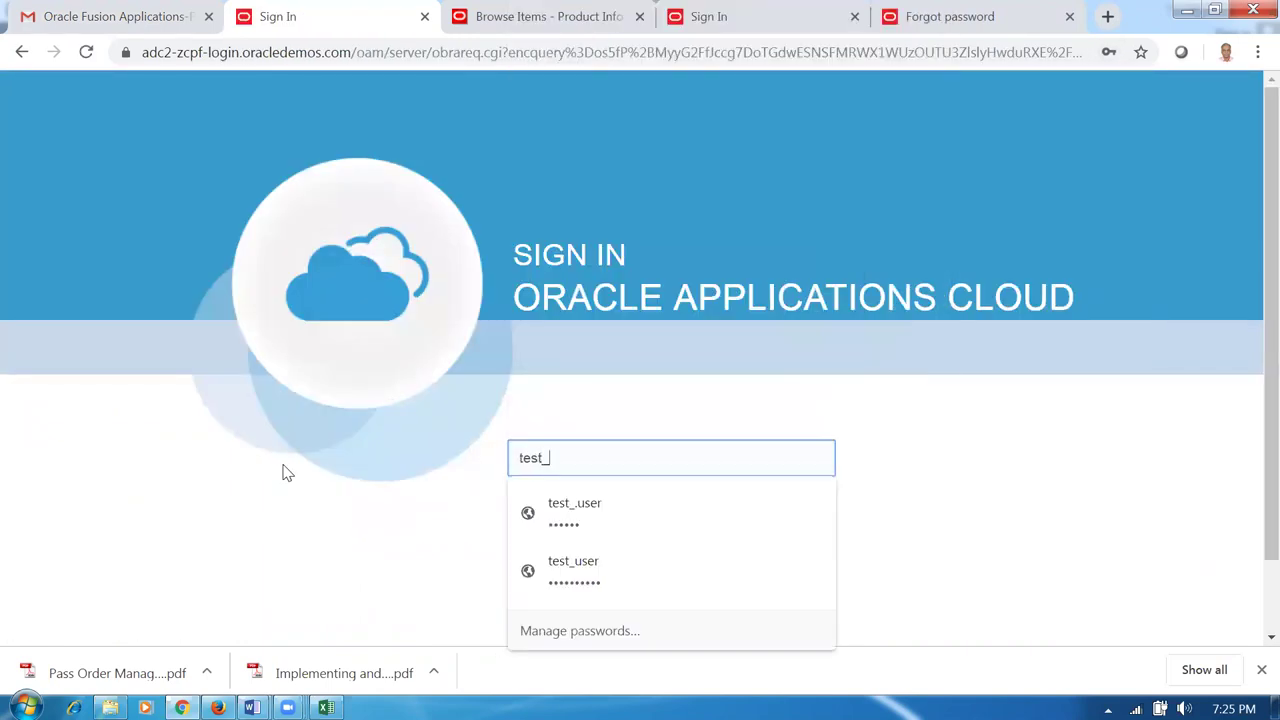
{"action": "type", "text": "user"}
{"action": "key", "text": "Tab"}
{"action": "type", "text": "W"}
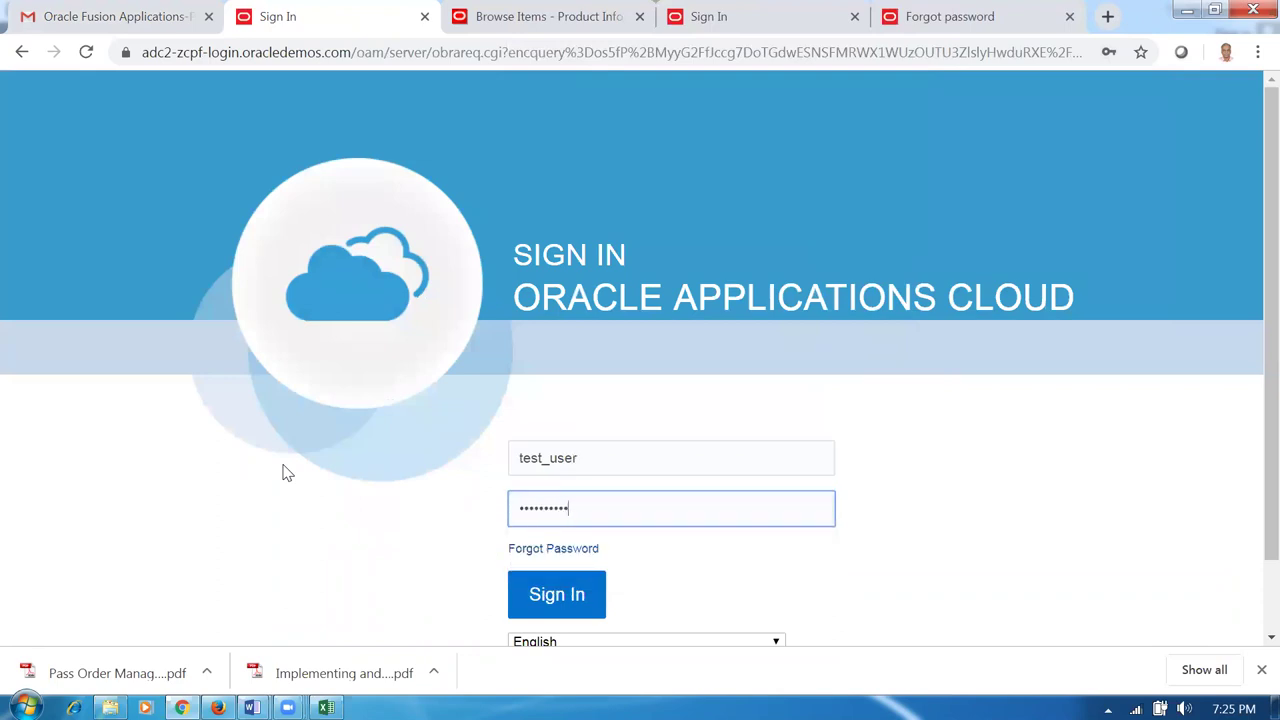
{"action": "left_click", "coordinate": [588, 600]}
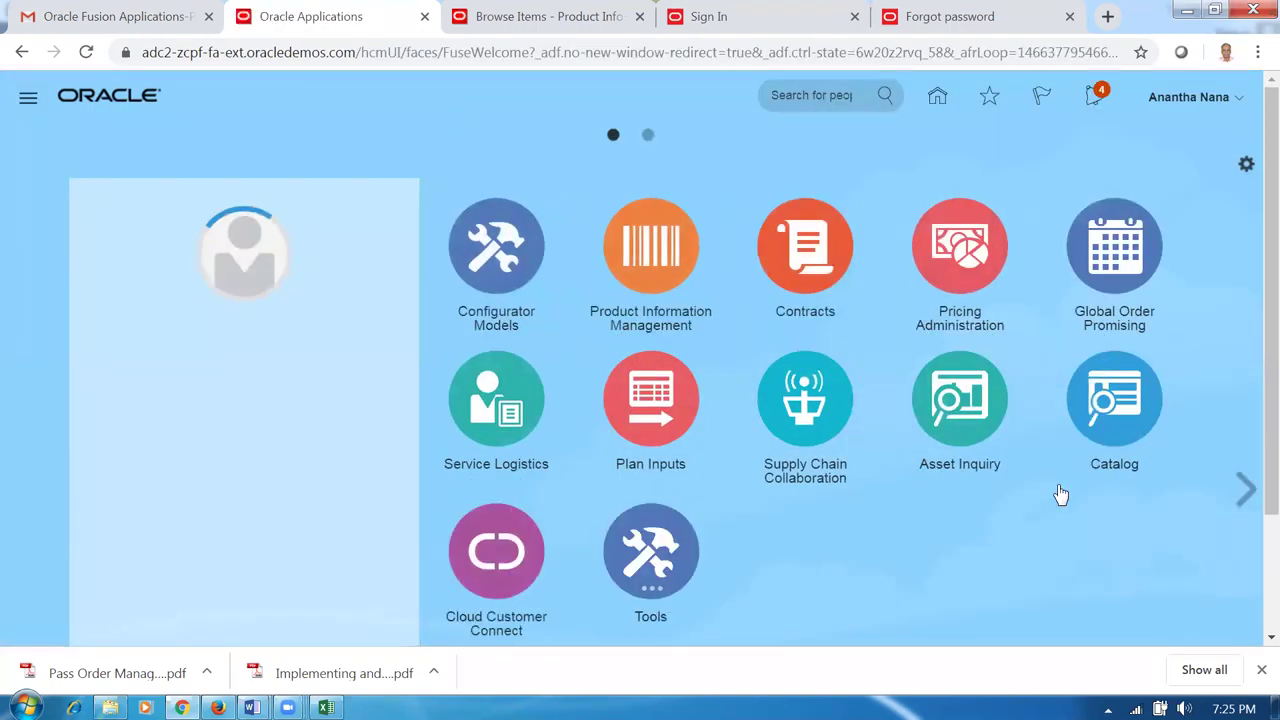
Open the Security Console and find the d01 user account in User Accounts.
{"action": "left_click", "coordinate": [651, 551]}
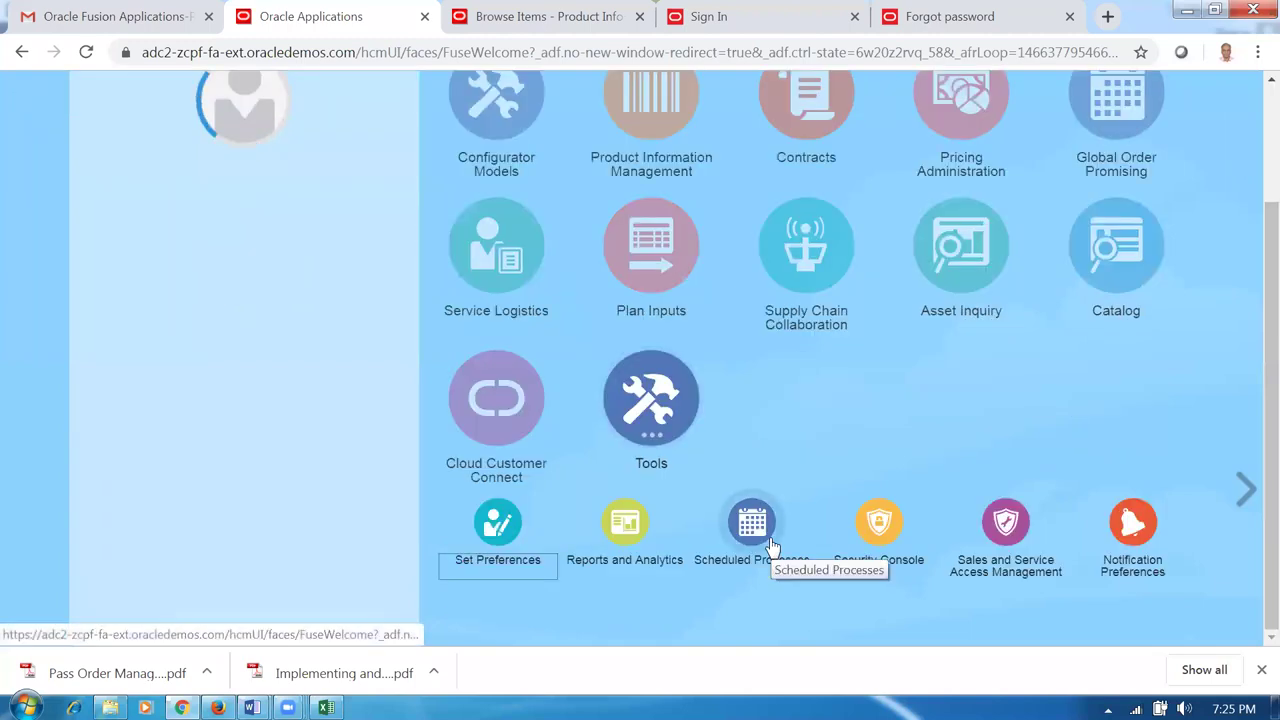
{"action": "left_click", "coordinate": [872, 535]}
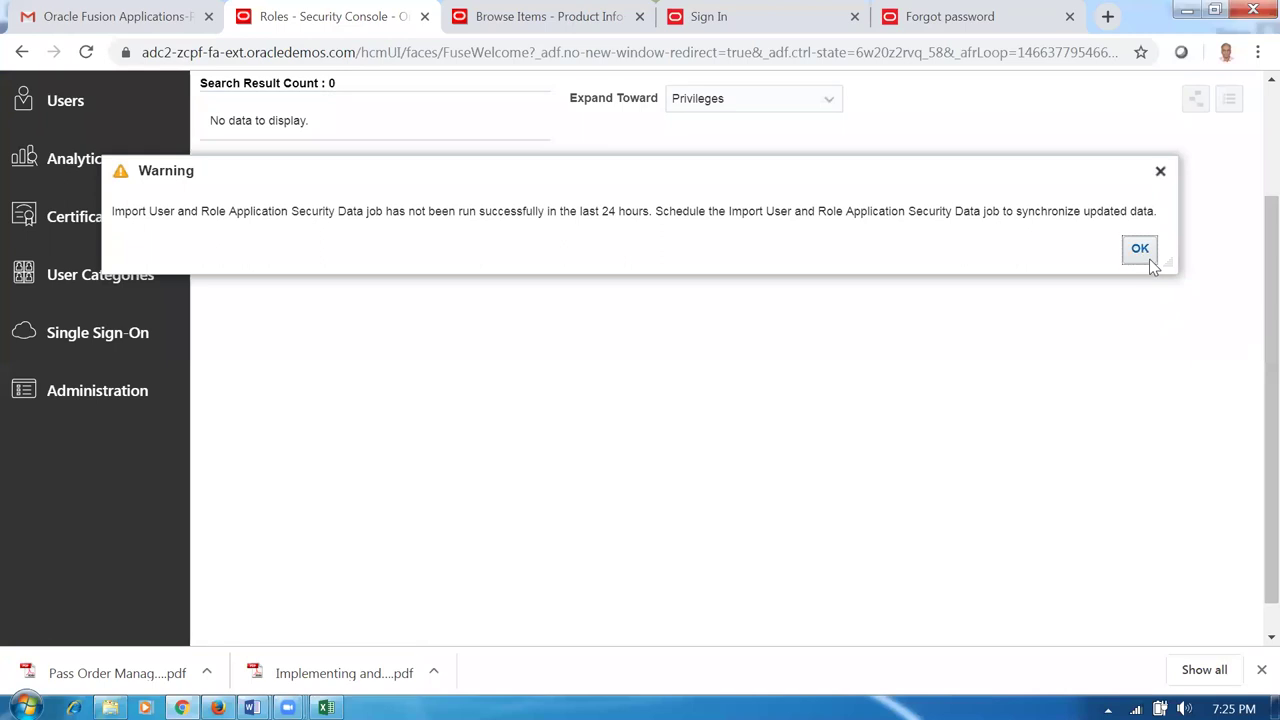
{"action": "left_click", "coordinate": [1139, 250]}
{"action": "left_click", "coordinate": [63, 252]}
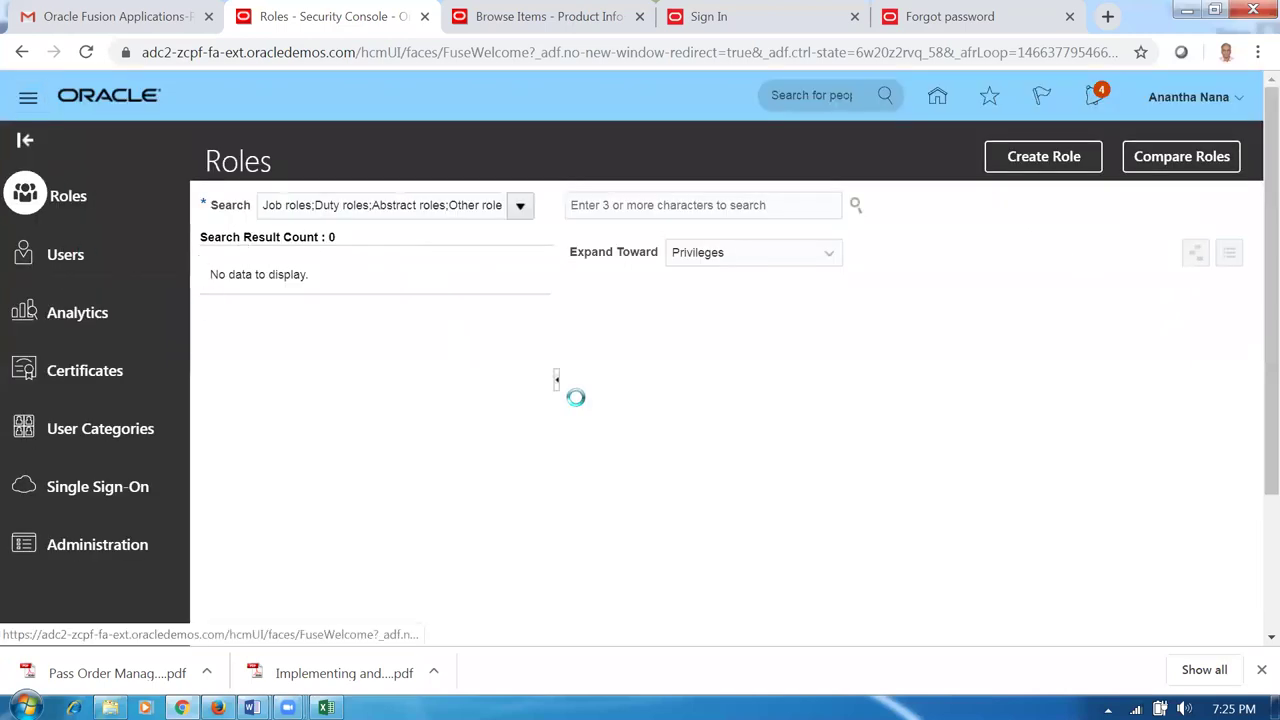
{"action": "left_click", "coordinate": [595, 206]}
{"action": "type", "text": "d01"}
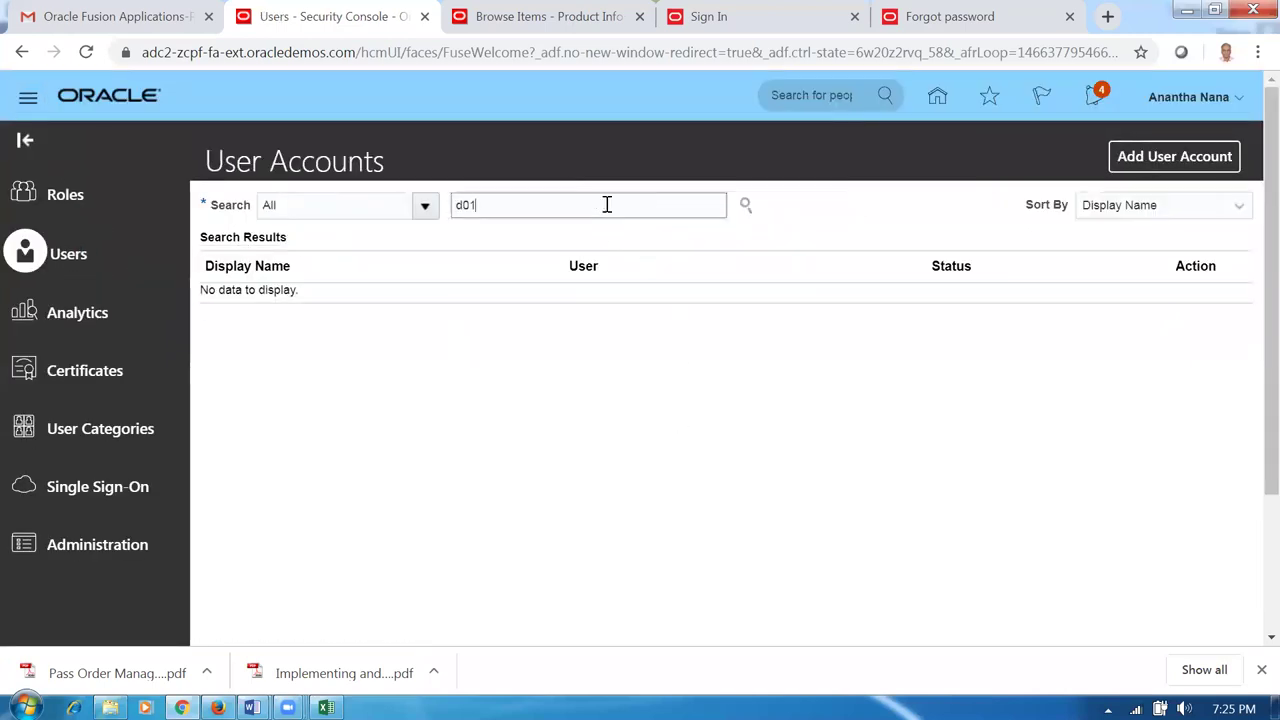
{"action": "key", "text": "Return"}
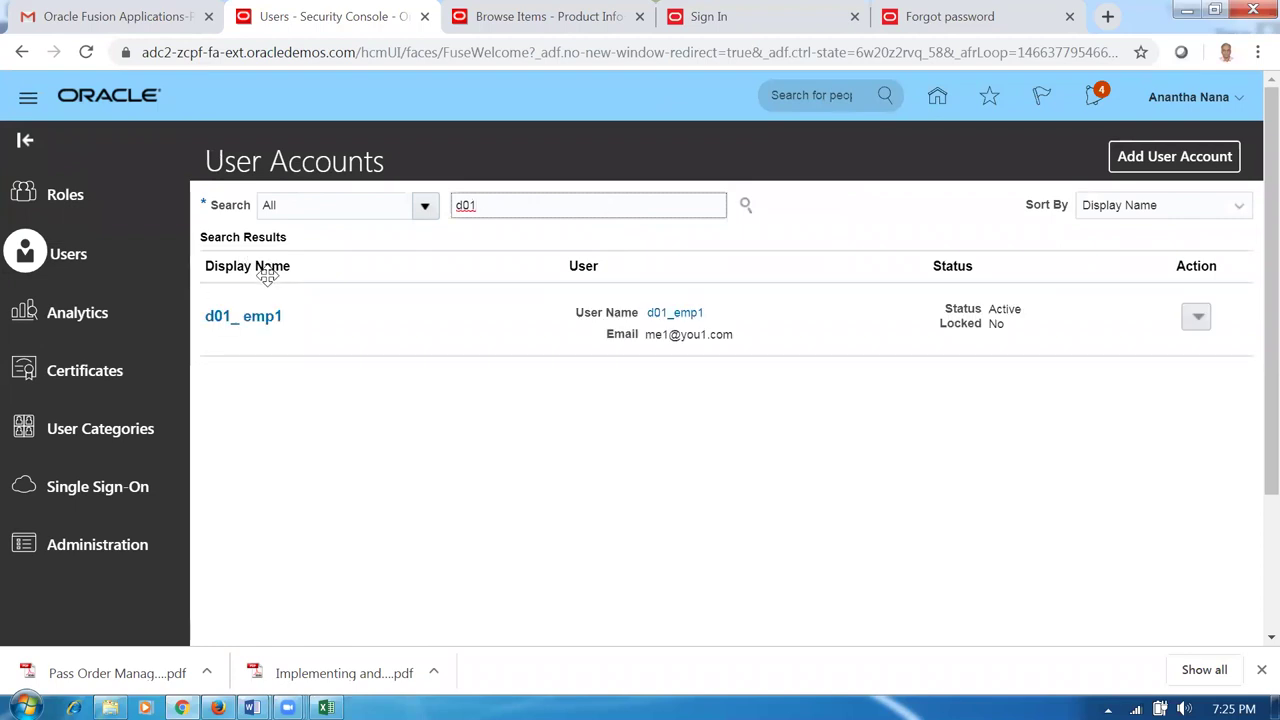
{"action": "left_click", "coordinate": [262, 318]}
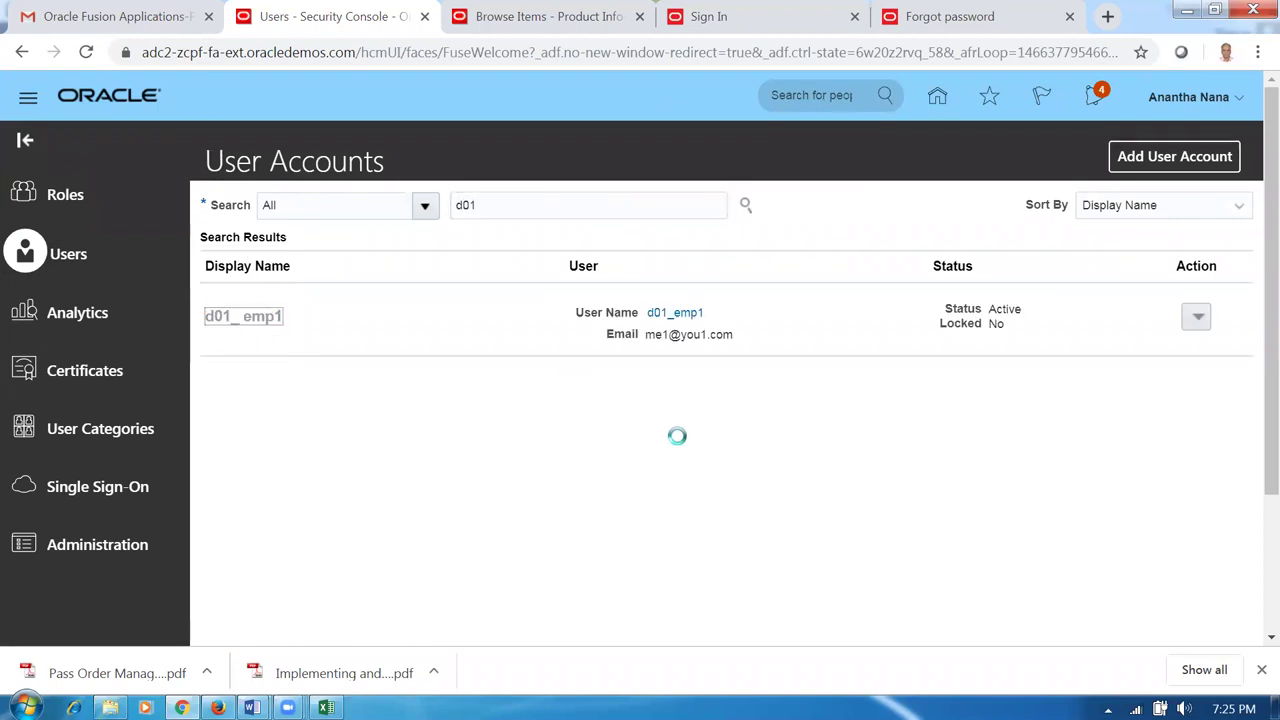
Manually reset the d01 user's password, entering and confirming the new password.
{"action": "left_click", "coordinate": [918, 158]}
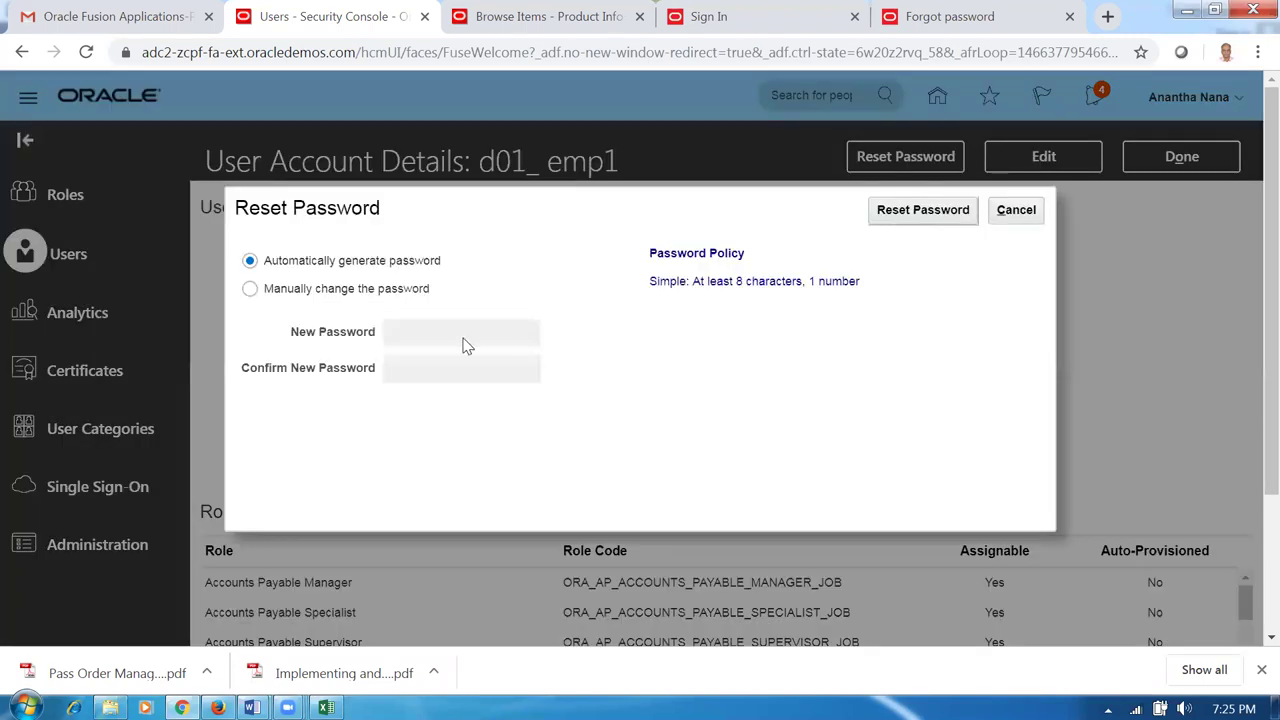
{"action": "left_click", "coordinate": [249, 289]}
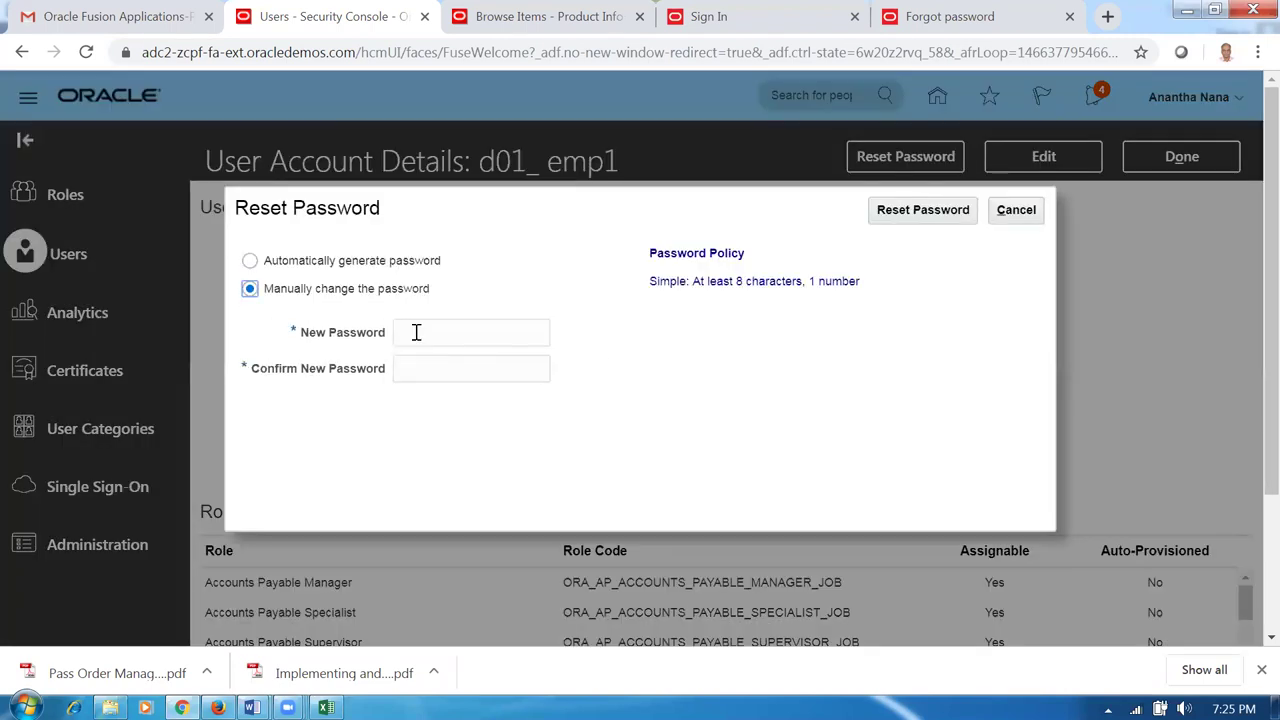
{"action": "left_click", "coordinate": [416, 331]}
{"action": "type", "text": "We"}
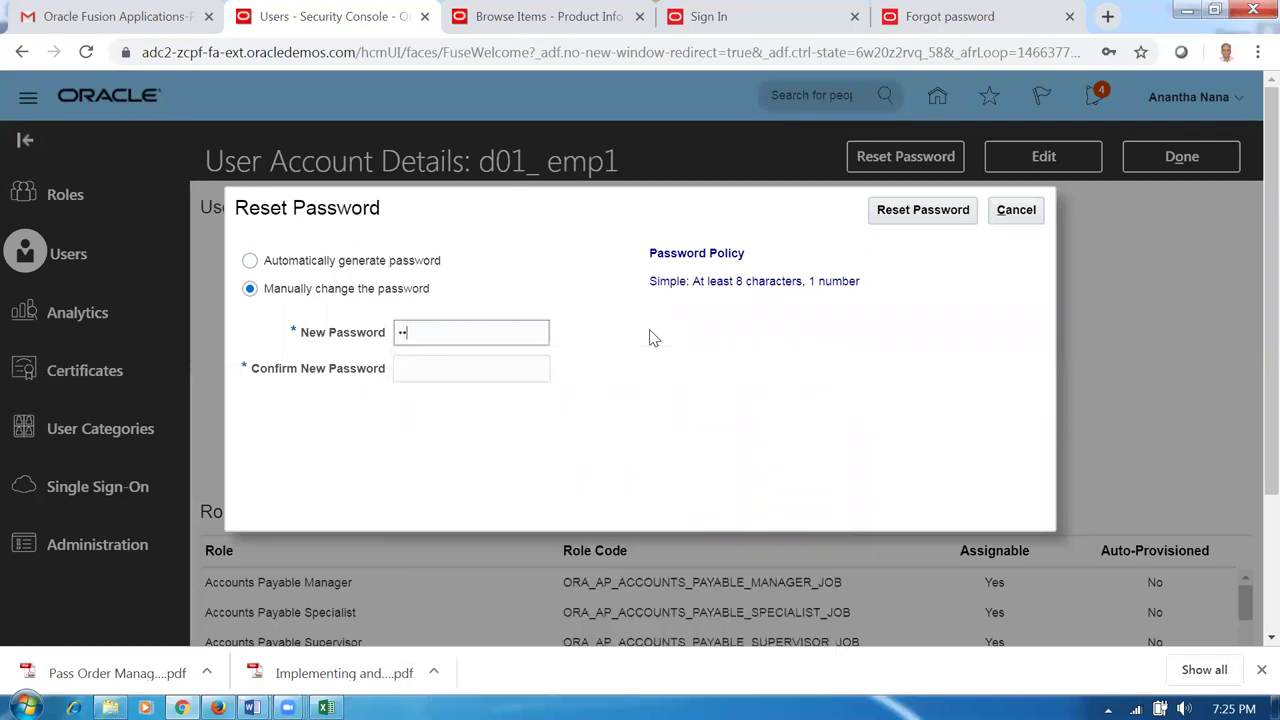
{"action": "type", "text": "lcome123"}
{"action": "left_click", "coordinate": [527, 370]}
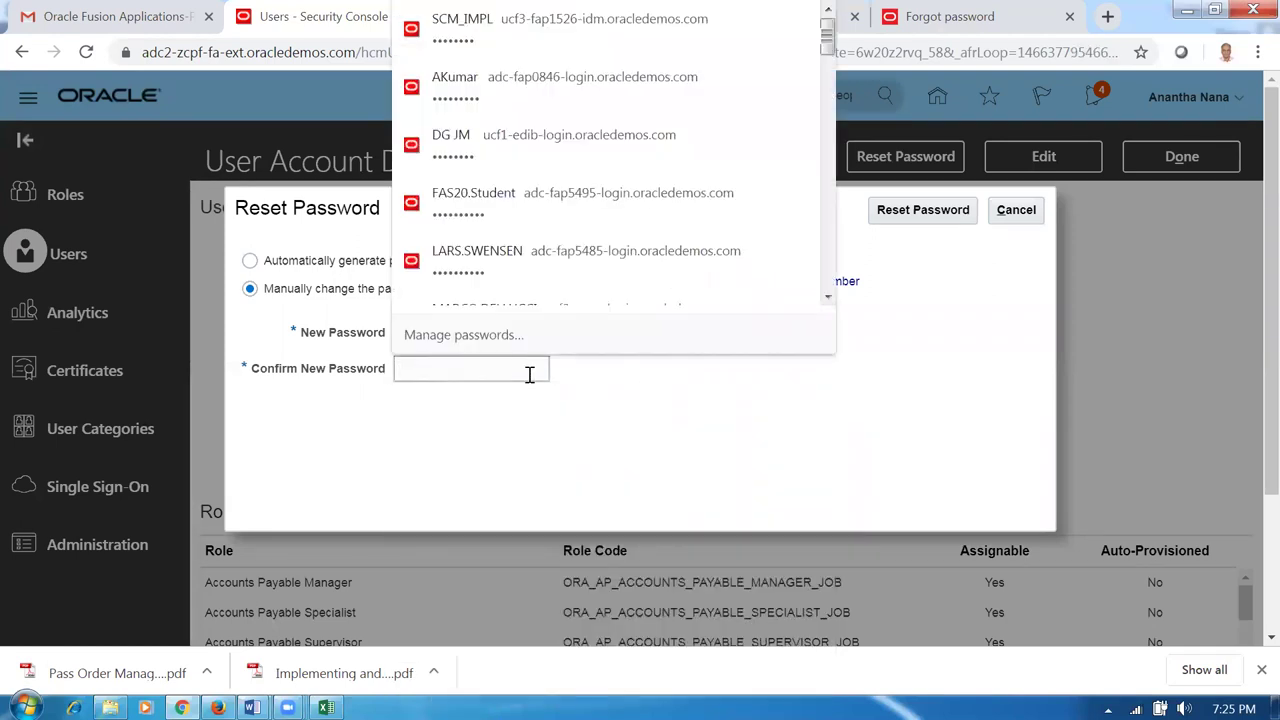
{"action": "type", "text": "Wel"}
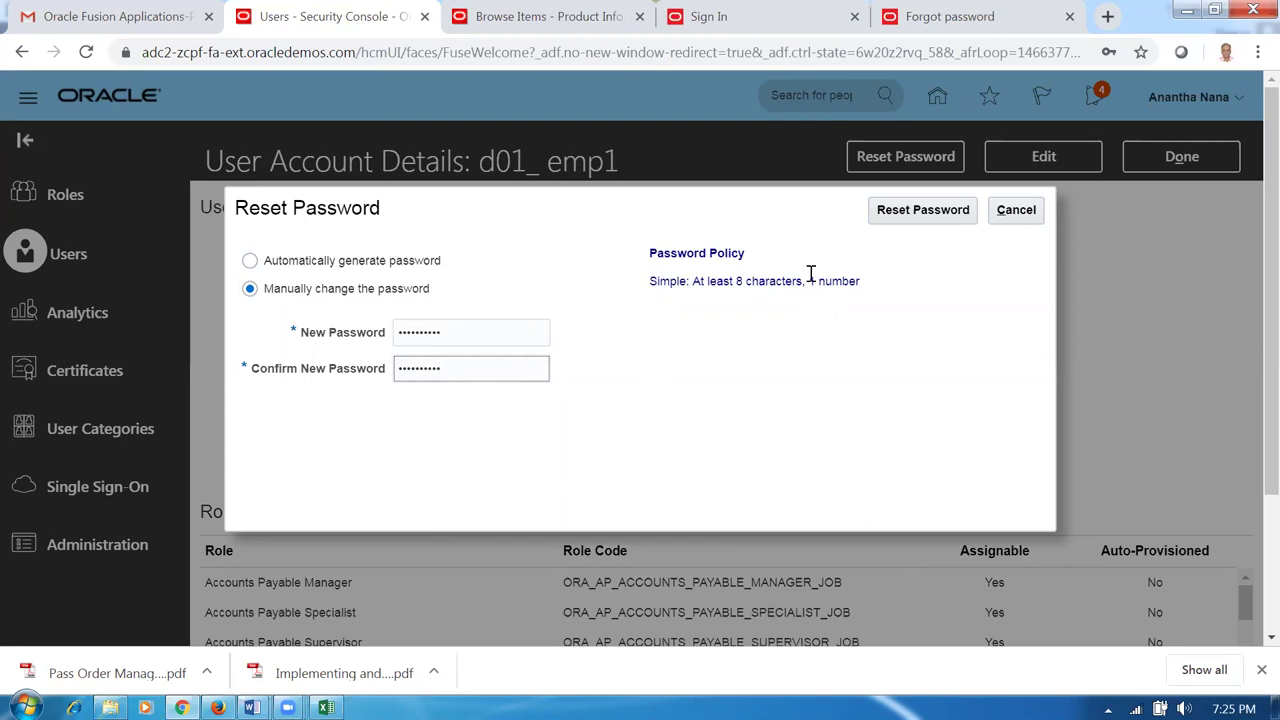
{"action": "left_click", "coordinate": [912, 214]}
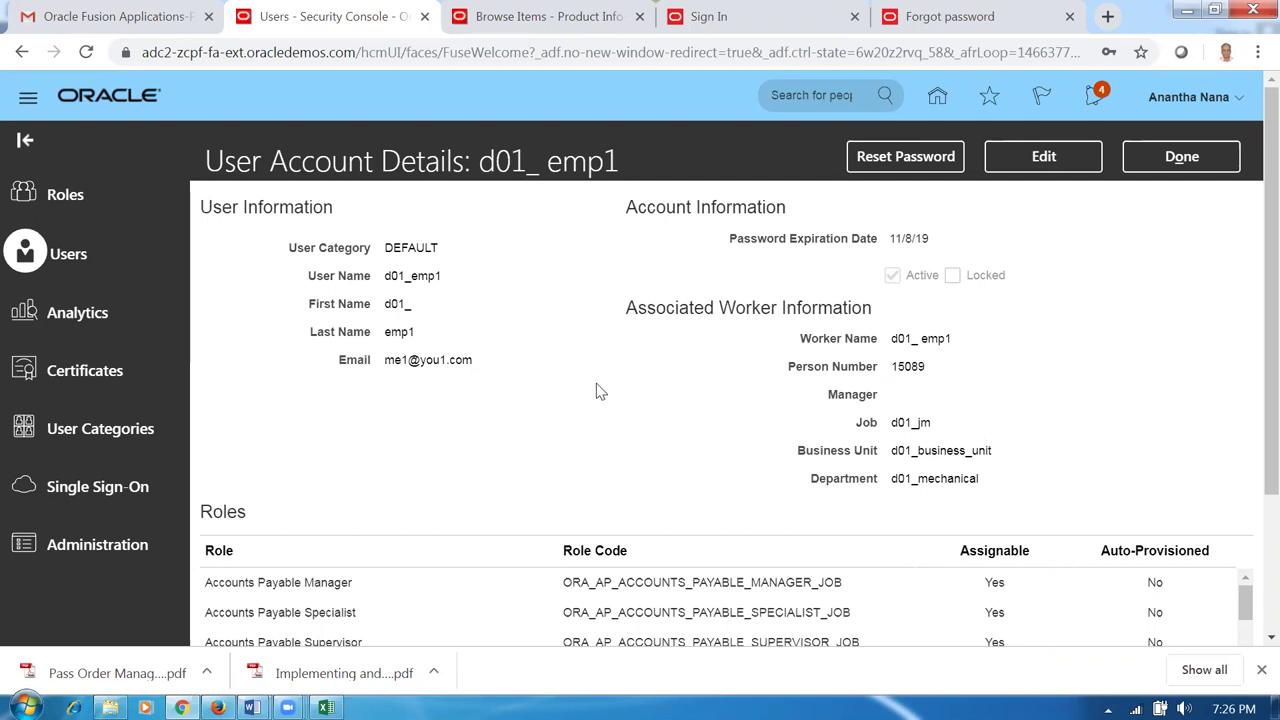
{"action": "left_click", "coordinate": [1188, 163]}
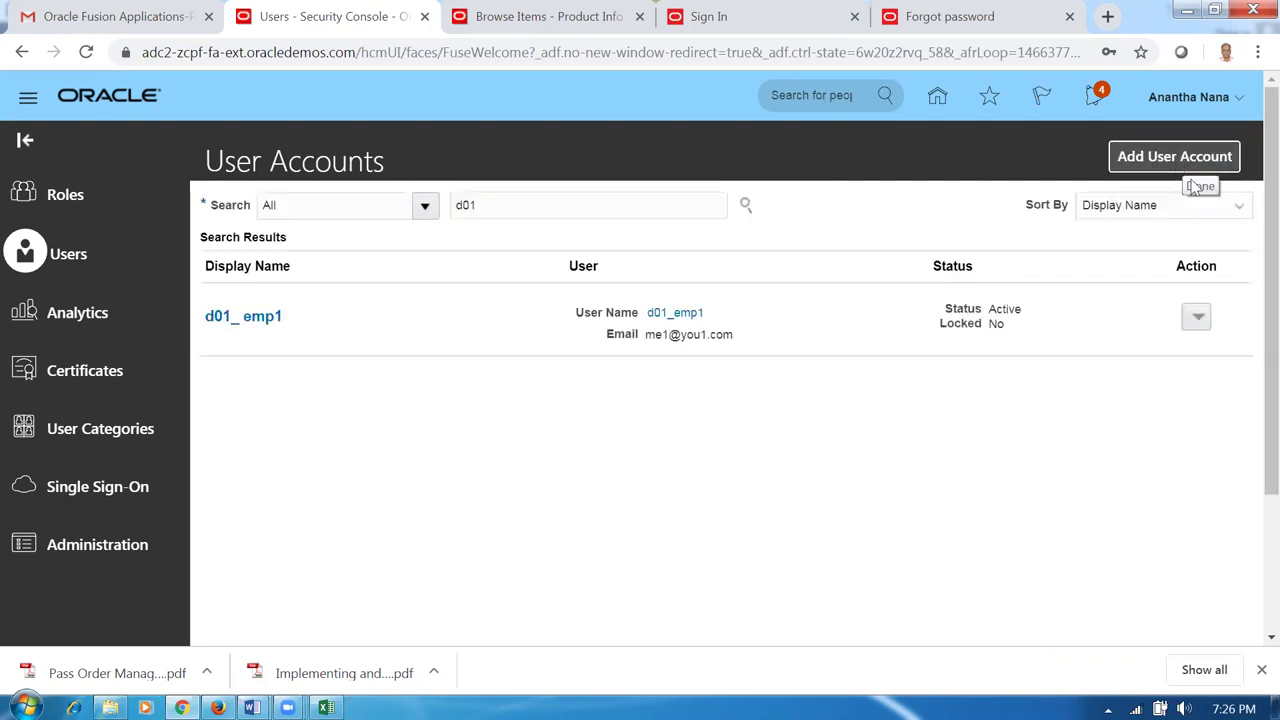
Sign out of the administrator session and confirm.
{"action": "left_click", "coordinate": [1186, 104]}
{"action": "left_click", "coordinate": [1195, 136]}
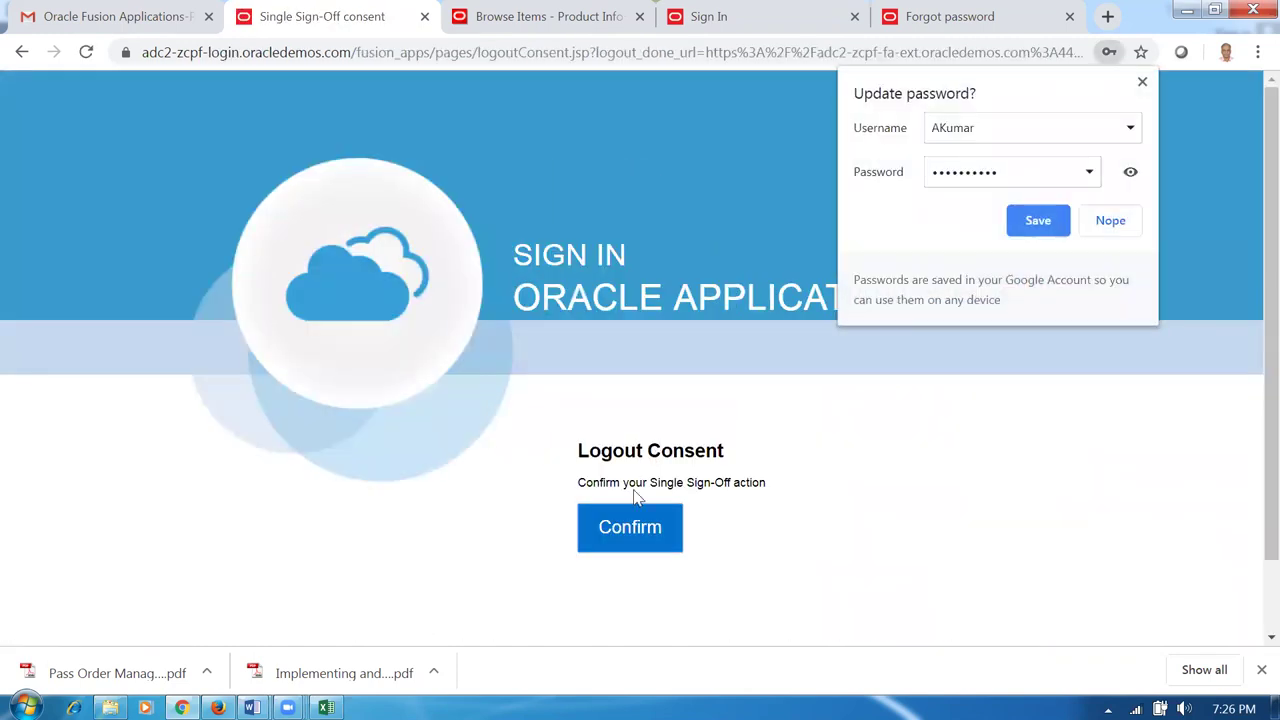
{"action": "left_click", "coordinate": [633, 533]}
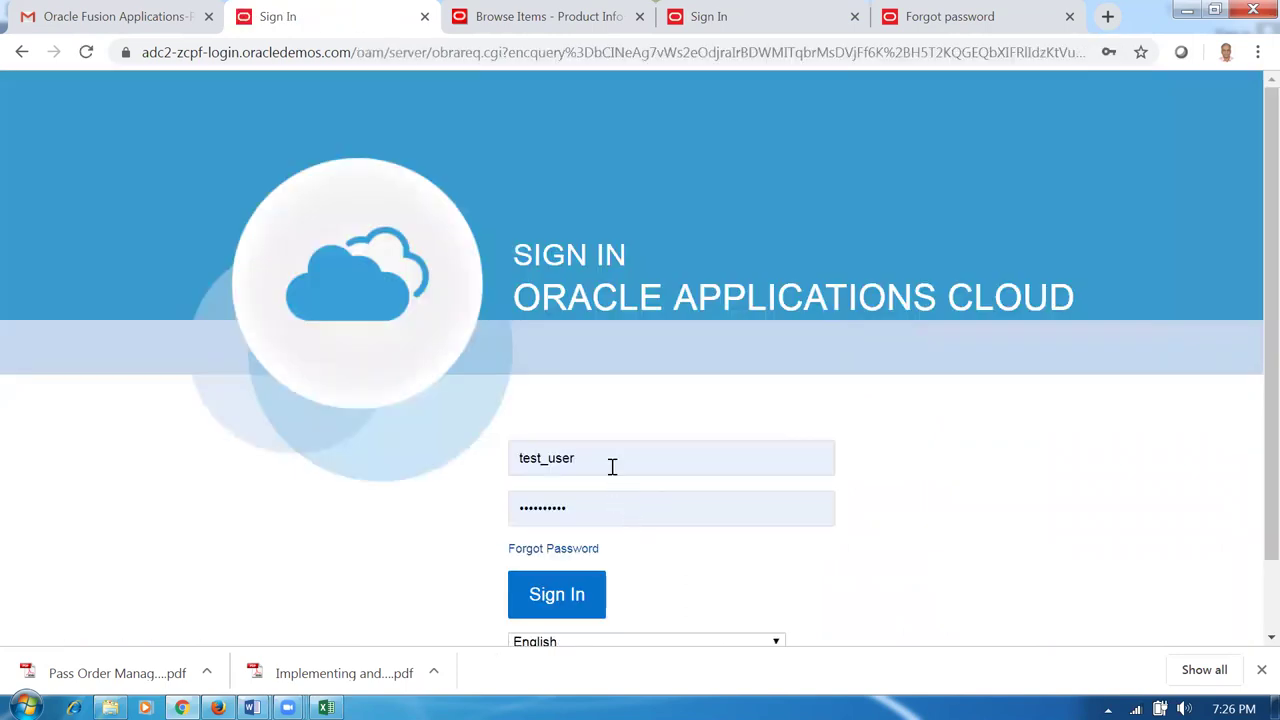
Sign in as the d01 employee user with the reset password and show General Accounting work areas.
{"action": "double_click", "coordinate": [612, 467]}
{"action": "type", "text": "d01"}
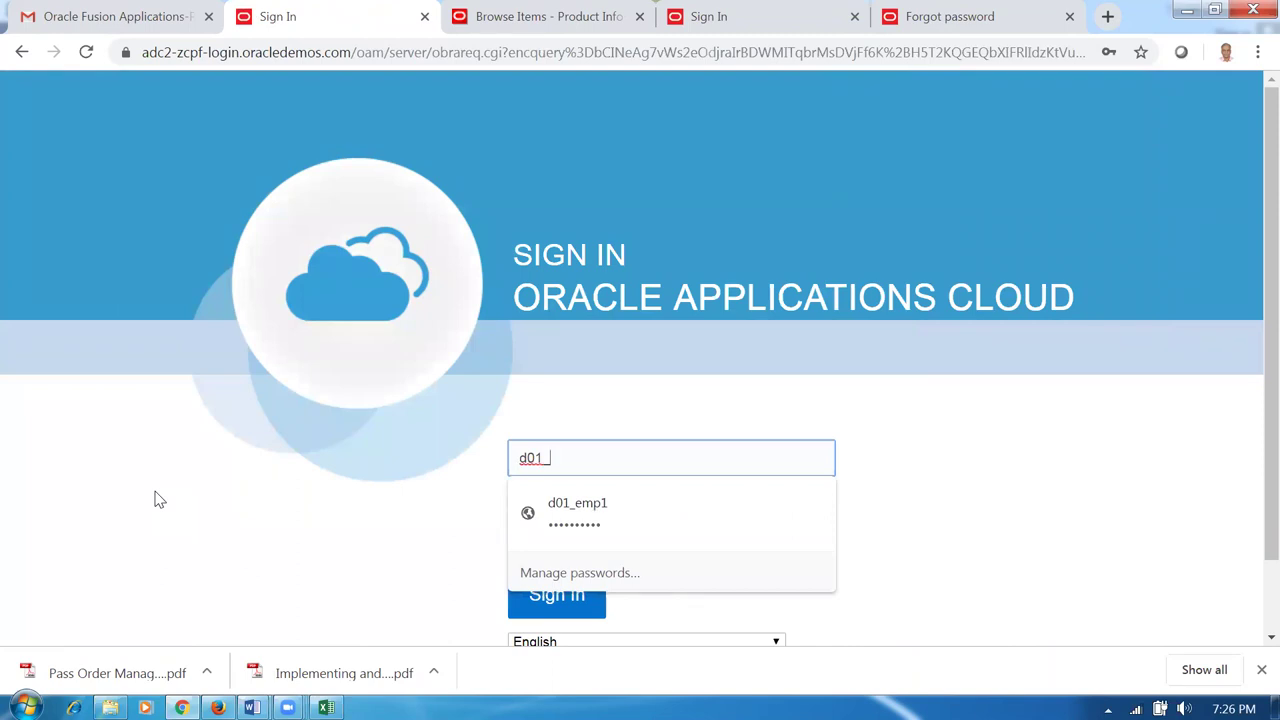
{"action": "type", "text": "_emp1"}
{"action": "key", "text": "Tab"}
{"action": "type", "text": "We"}
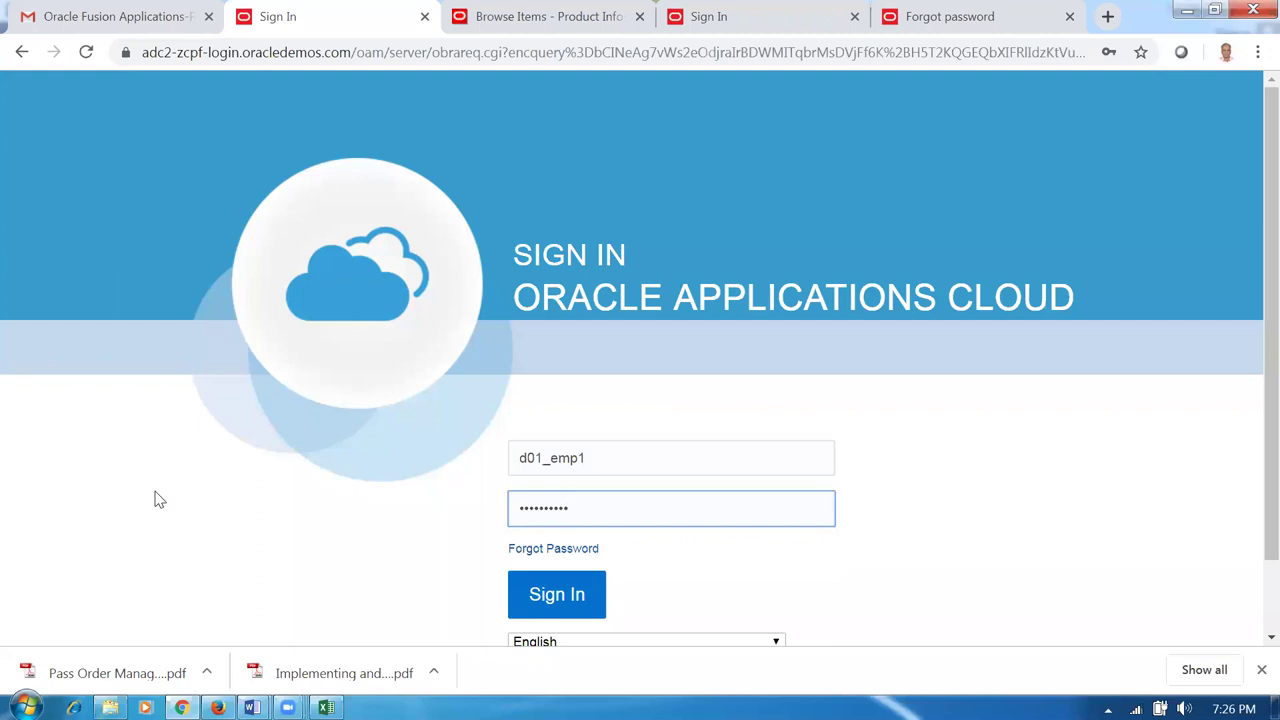
{"action": "left_click", "coordinate": [579, 611]}
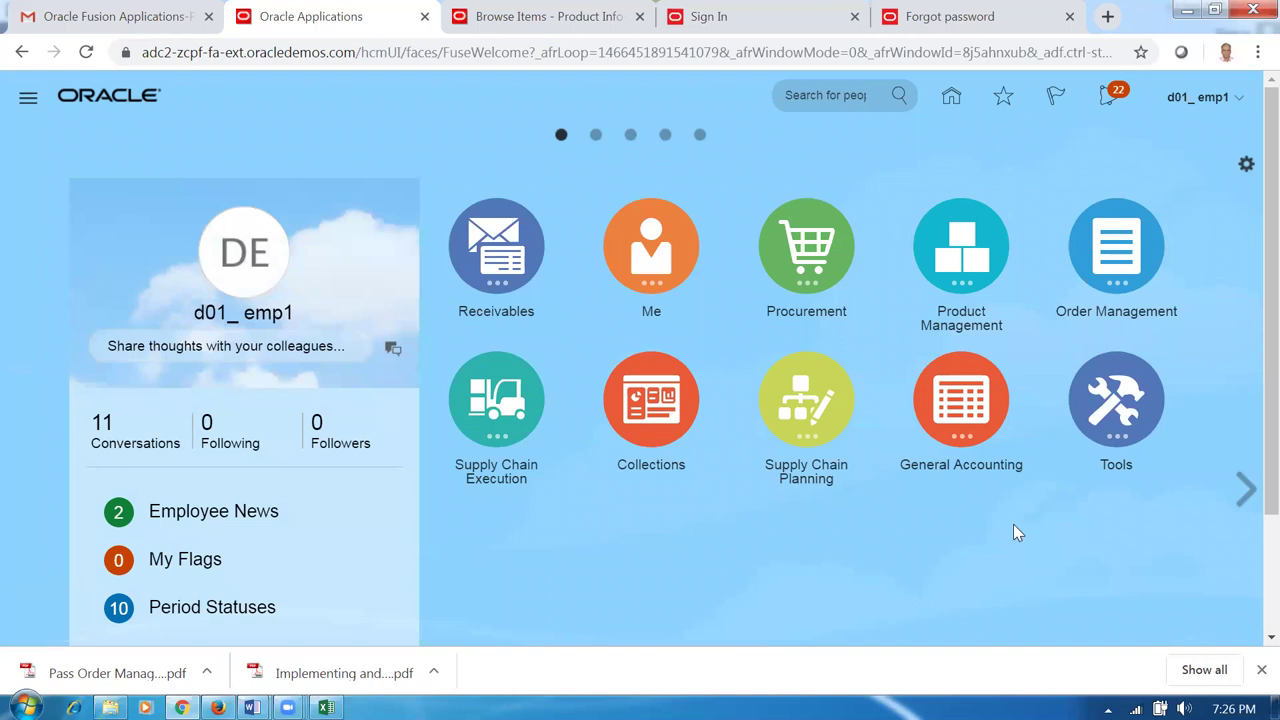
{"action": "left_click", "coordinate": [979, 392]}
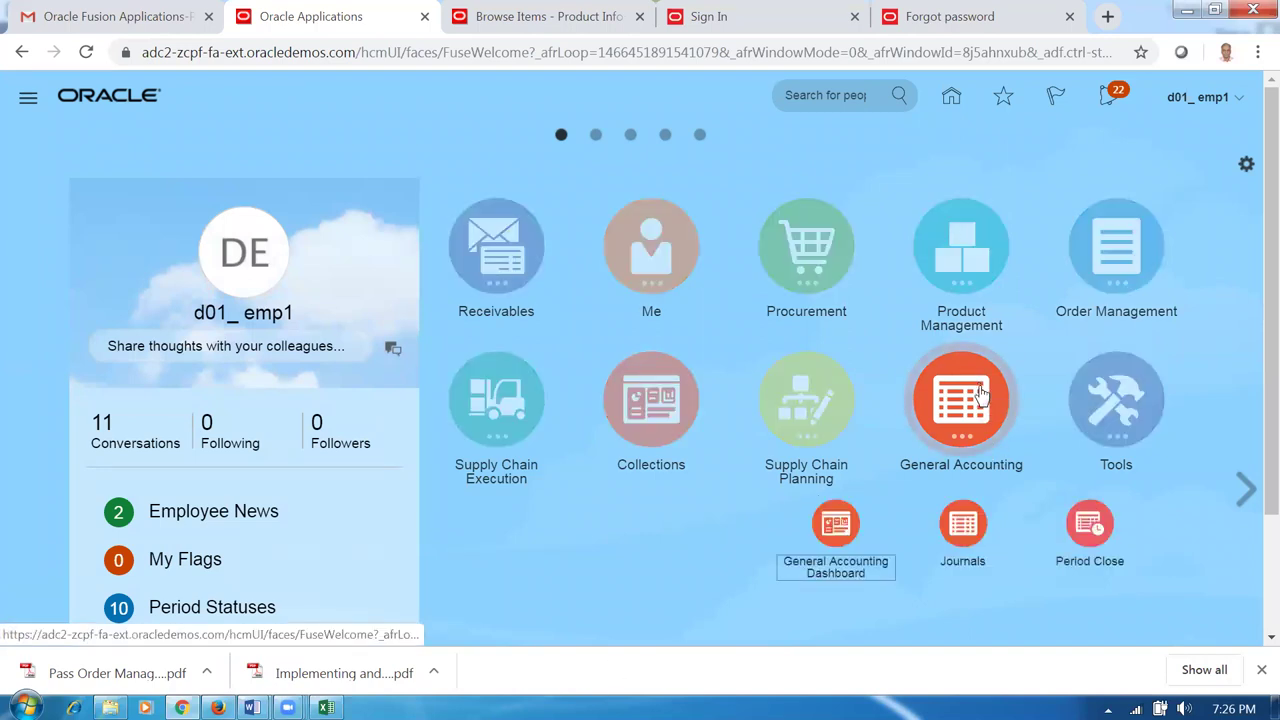
Open Jan-19 as the first Receivables period on d01_primary_ledger from Period Close.
{"action": "left_click", "coordinate": [1081, 545]}
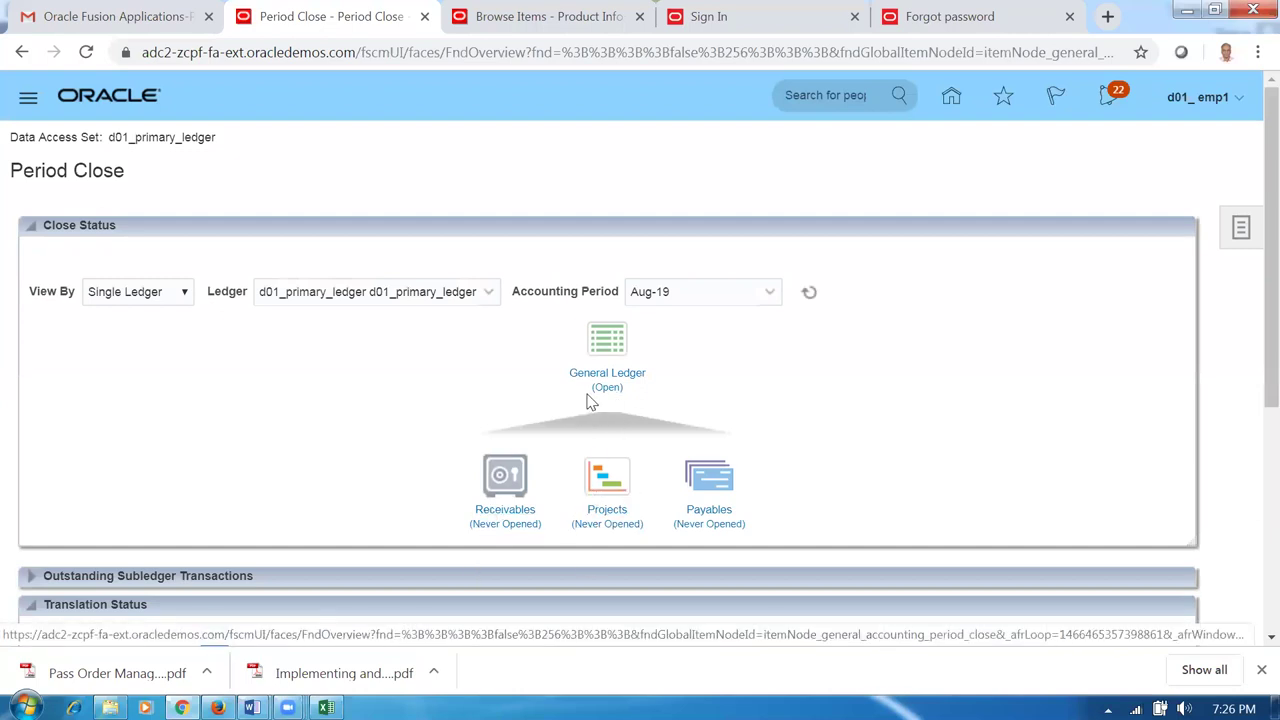
{"action": "left_click", "coordinate": [520, 514]}
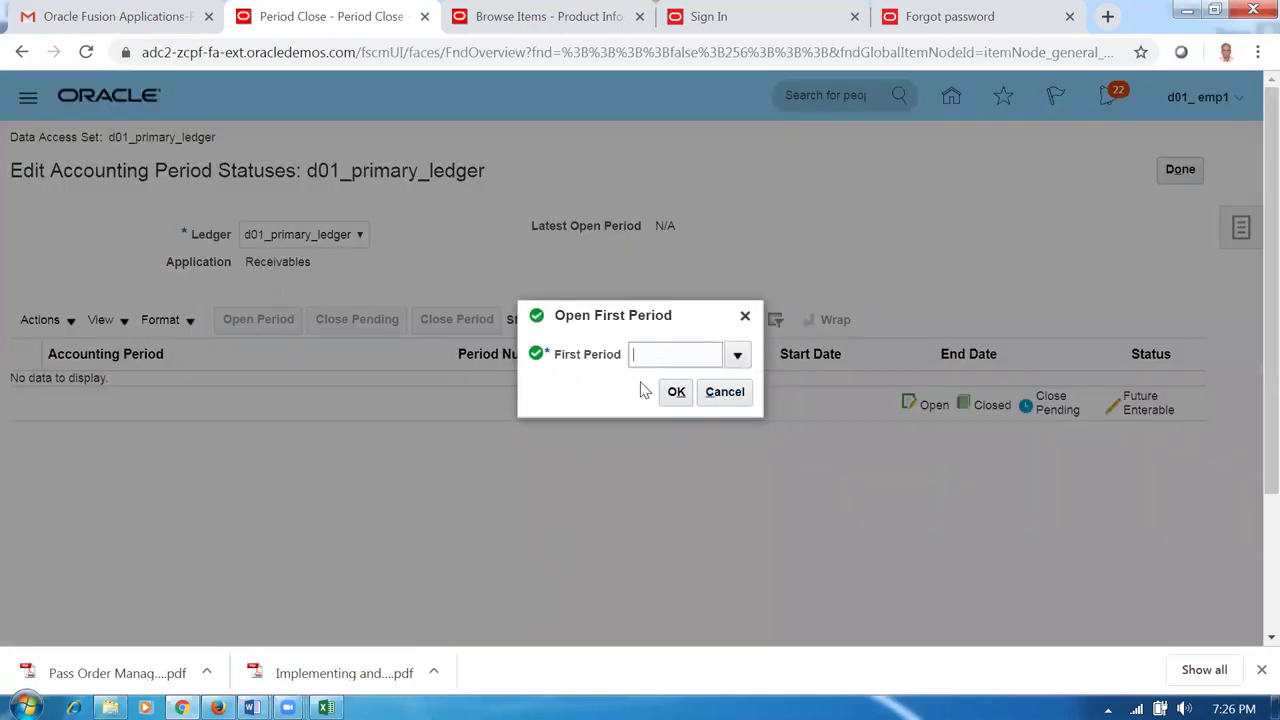
{"action": "left_click", "coordinate": [737, 356]}
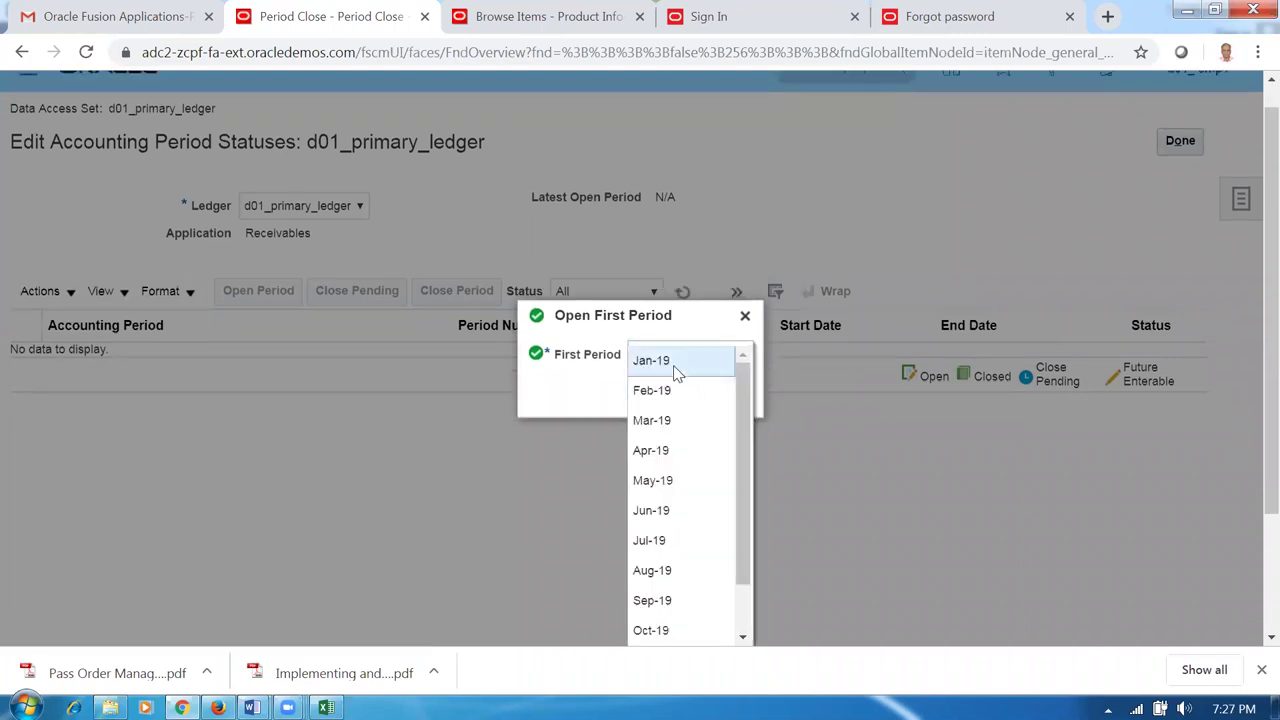
{"action": "left_click", "coordinate": [673, 362]}
{"action": "left_click", "coordinate": [675, 392]}
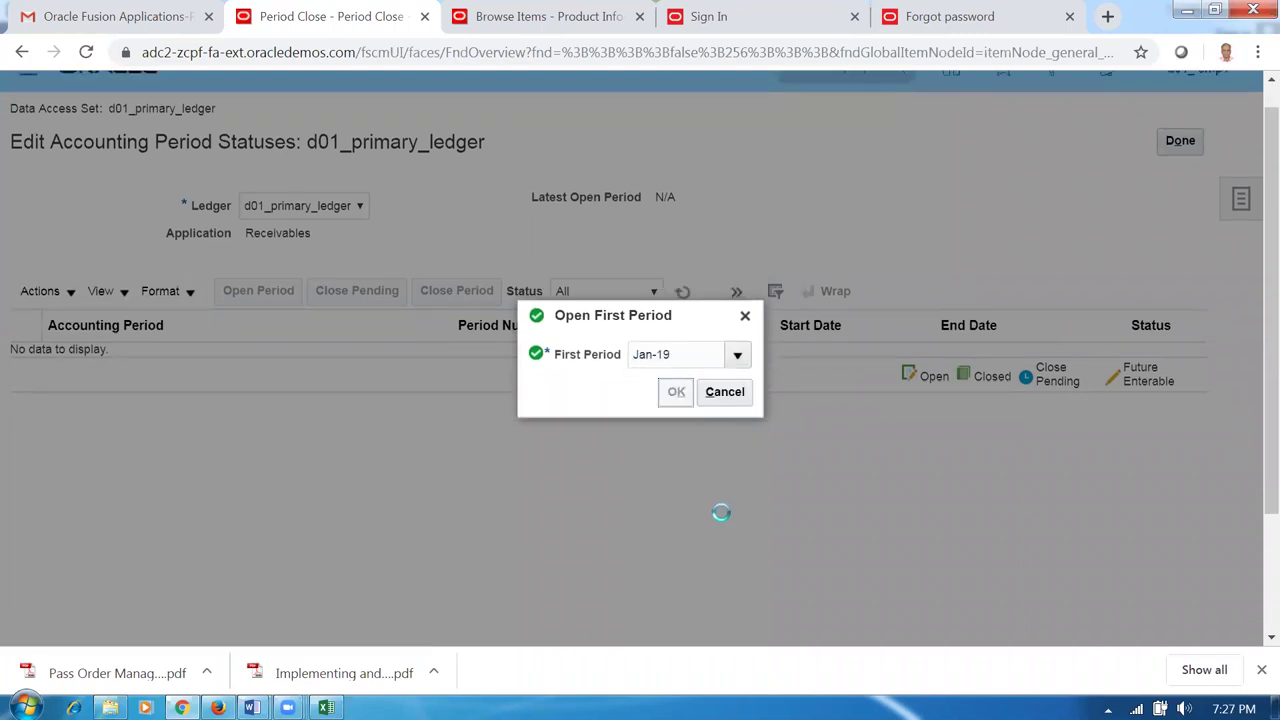
{"action": "left_click", "coordinate": [976, 395]}
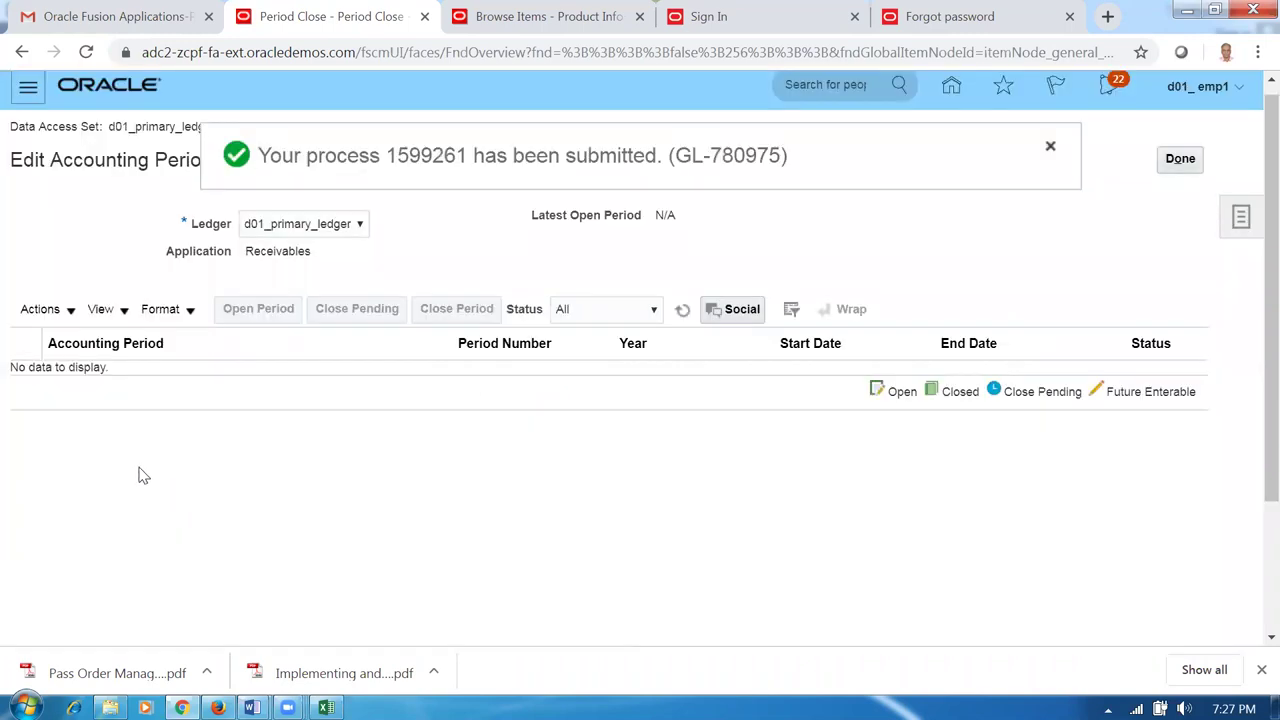
Refresh the period statuses until Jan-19 shows open and Feb-19 future enterable.
{"action": "left_click", "coordinate": [684, 312]}
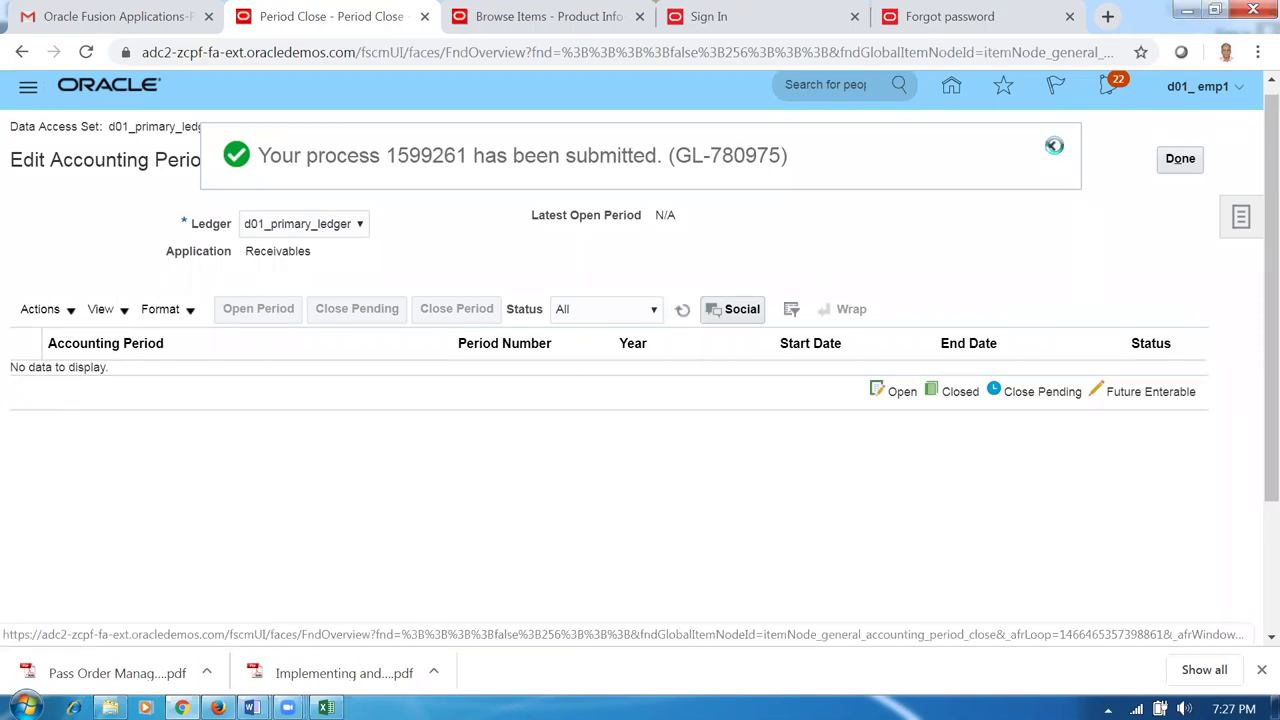
{"action": "left_click", "coordinate": [685, 311]}
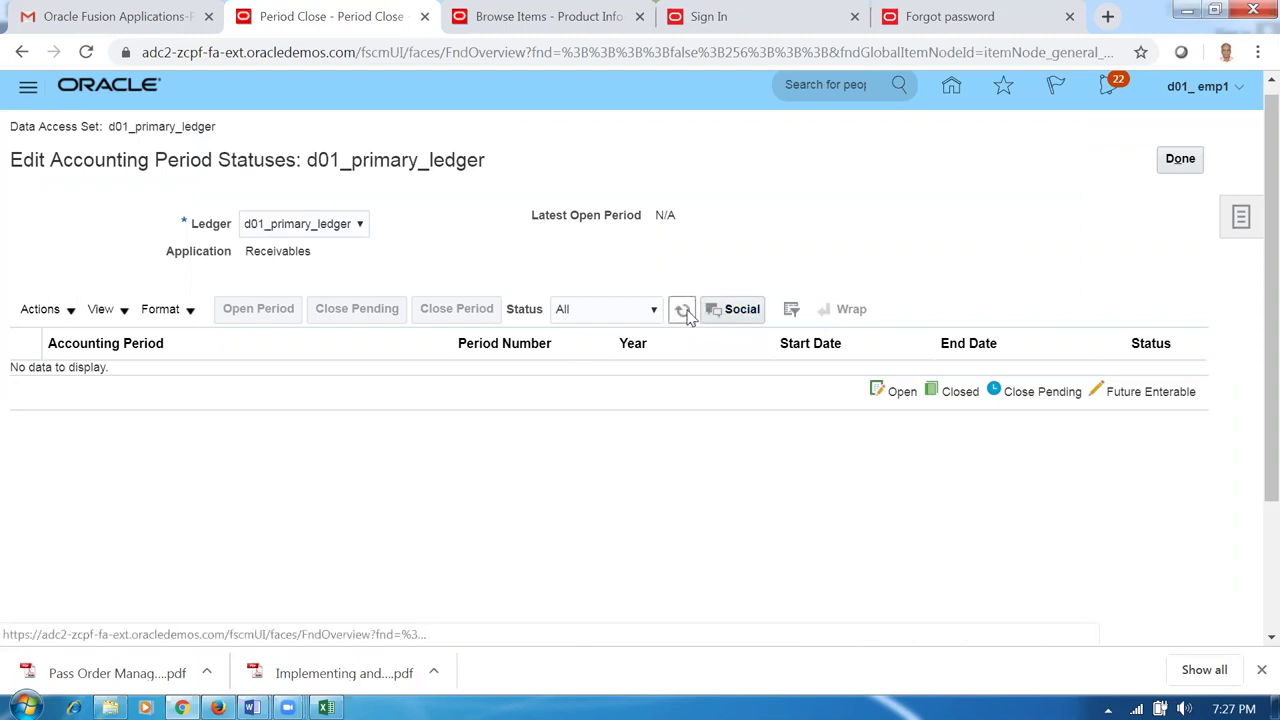
{"action": "left_click", "coordinate": [684, 310]}
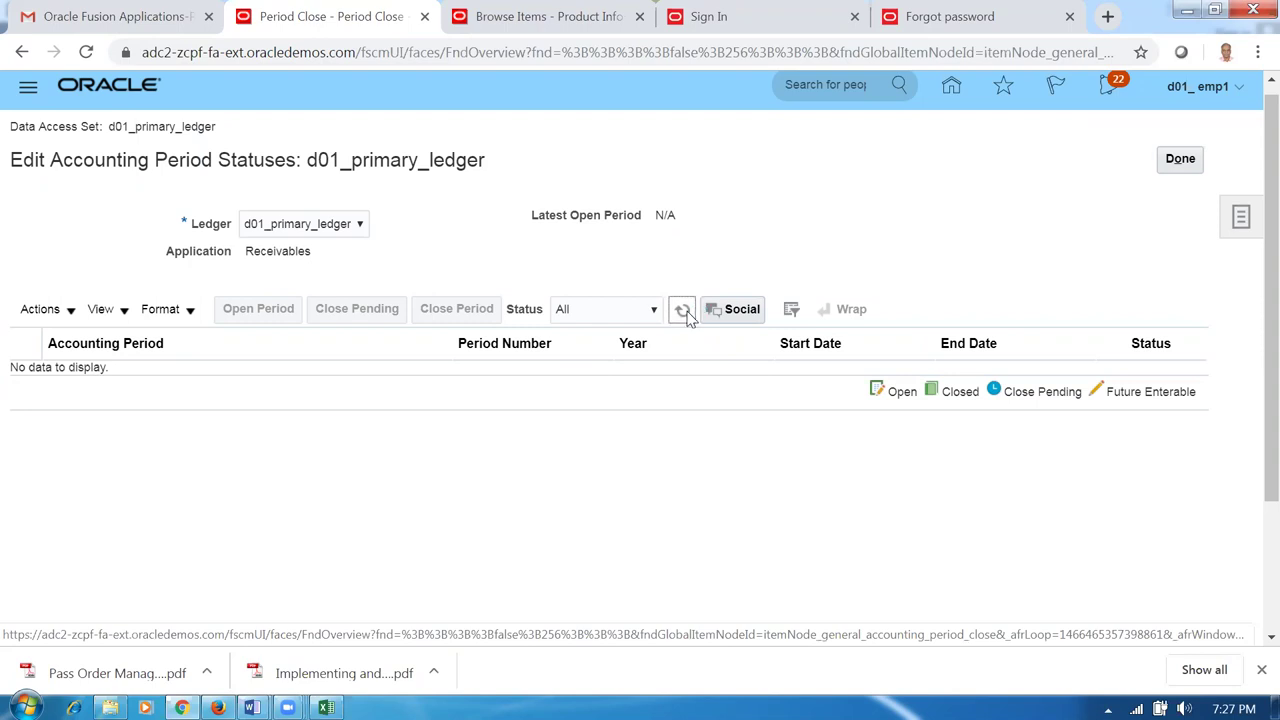
{"action": "left_click", "coordinate": [684, 311]}
{"action": "left_click", "coordinate": [684, 311]}
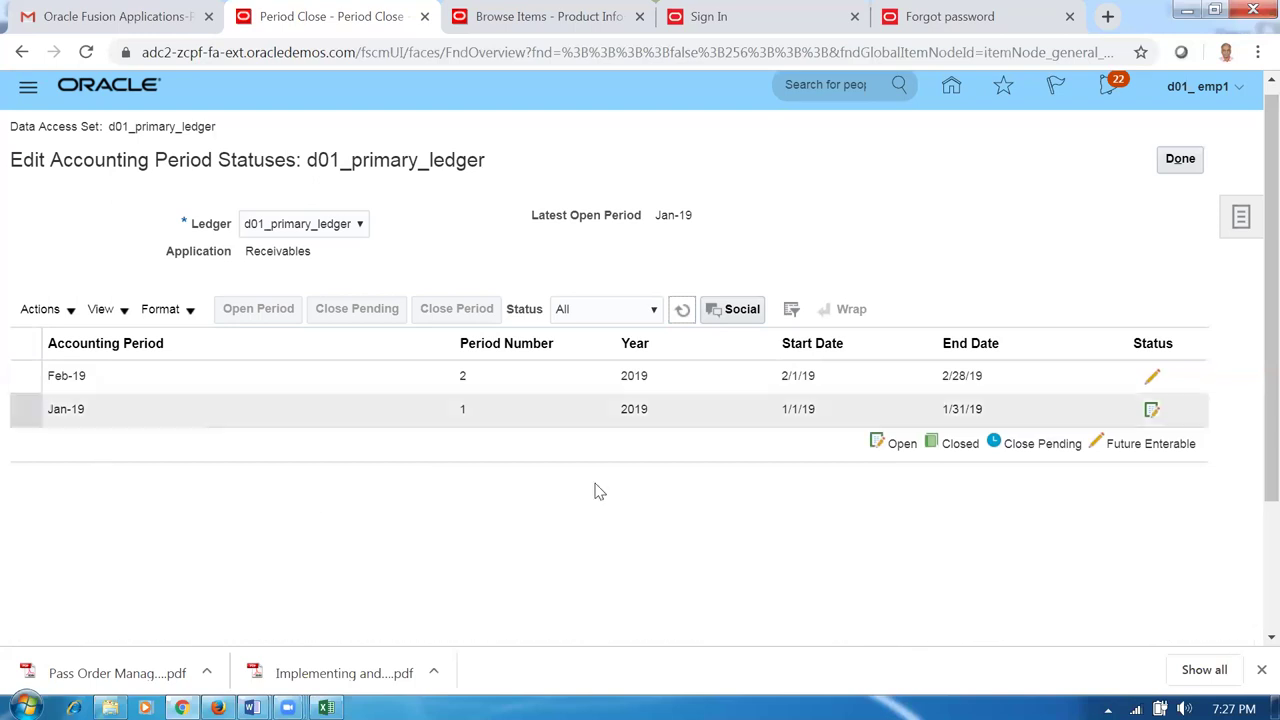
Open all Receivables periods up to the chosen target month and submit the process.
{"action": "left_click", "coordinate": [40, 309]}
{"action": "left_click", "coordinate": [64, 430]}
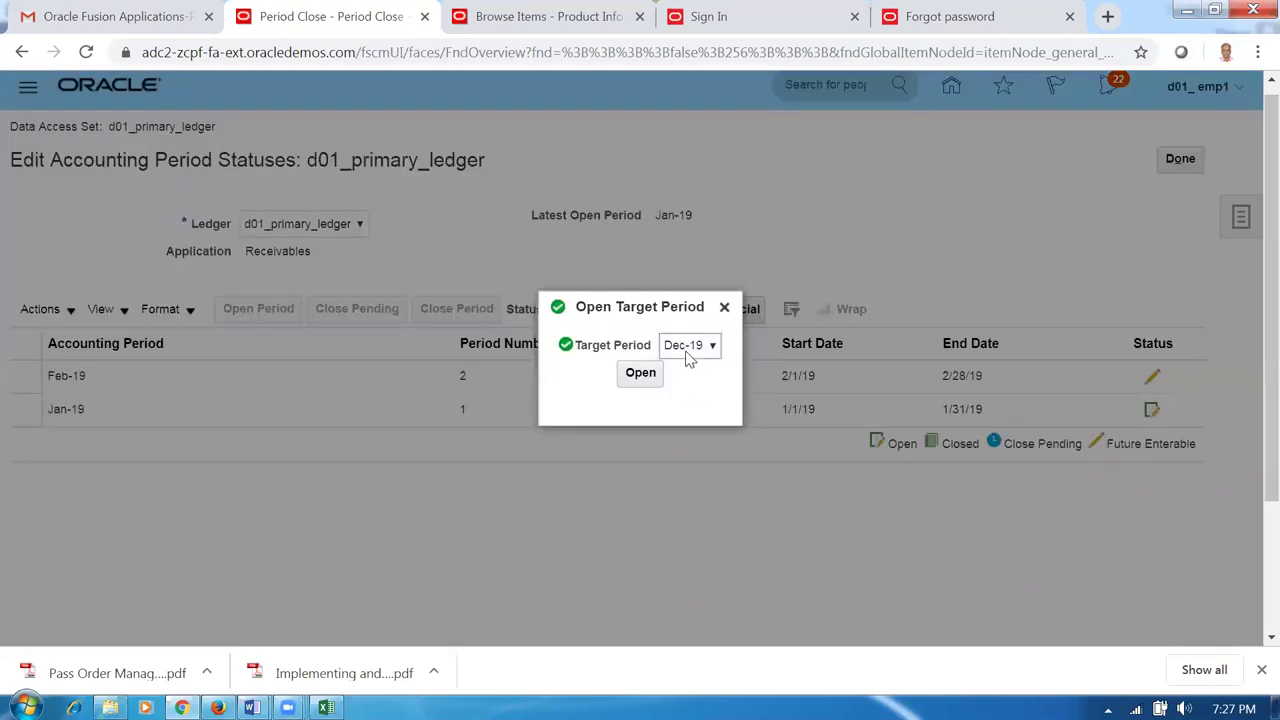
{"action": "left_click", "coordinate": [688, 356]}
{"action": "left_click", "coordinate": [697, 384]}
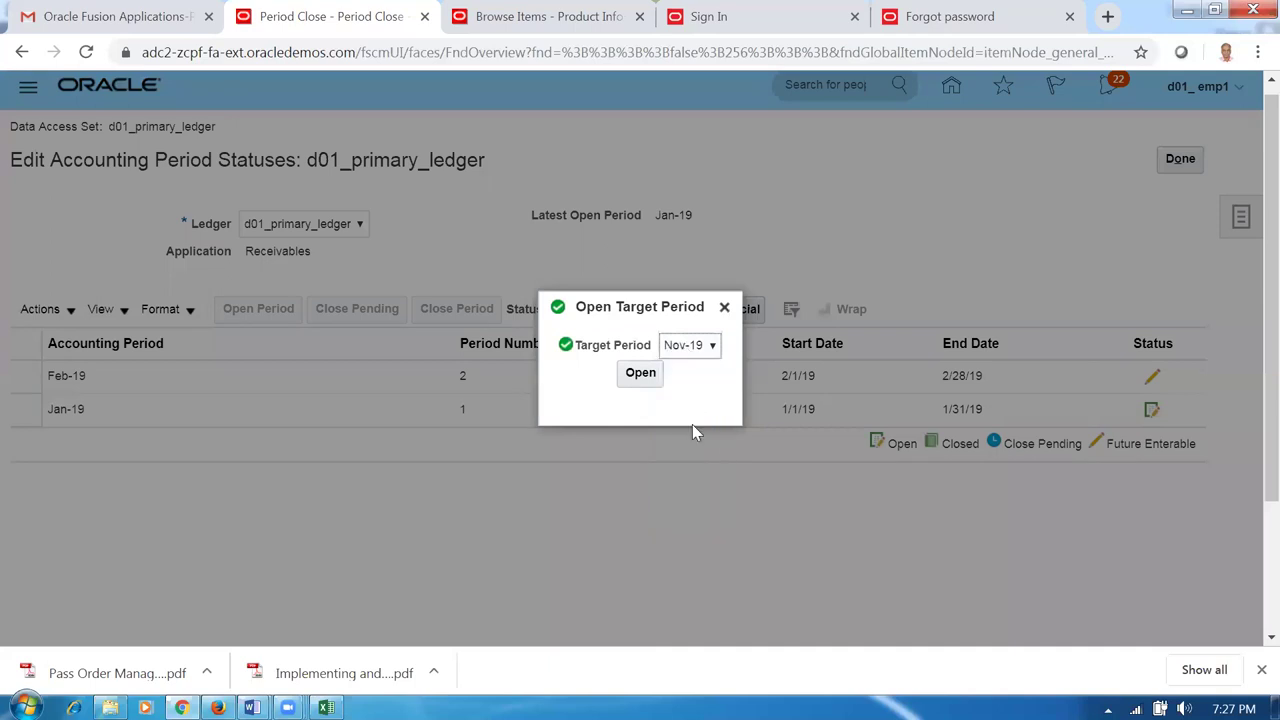
{"action": "left_click", "coordinate": [640, 373]}
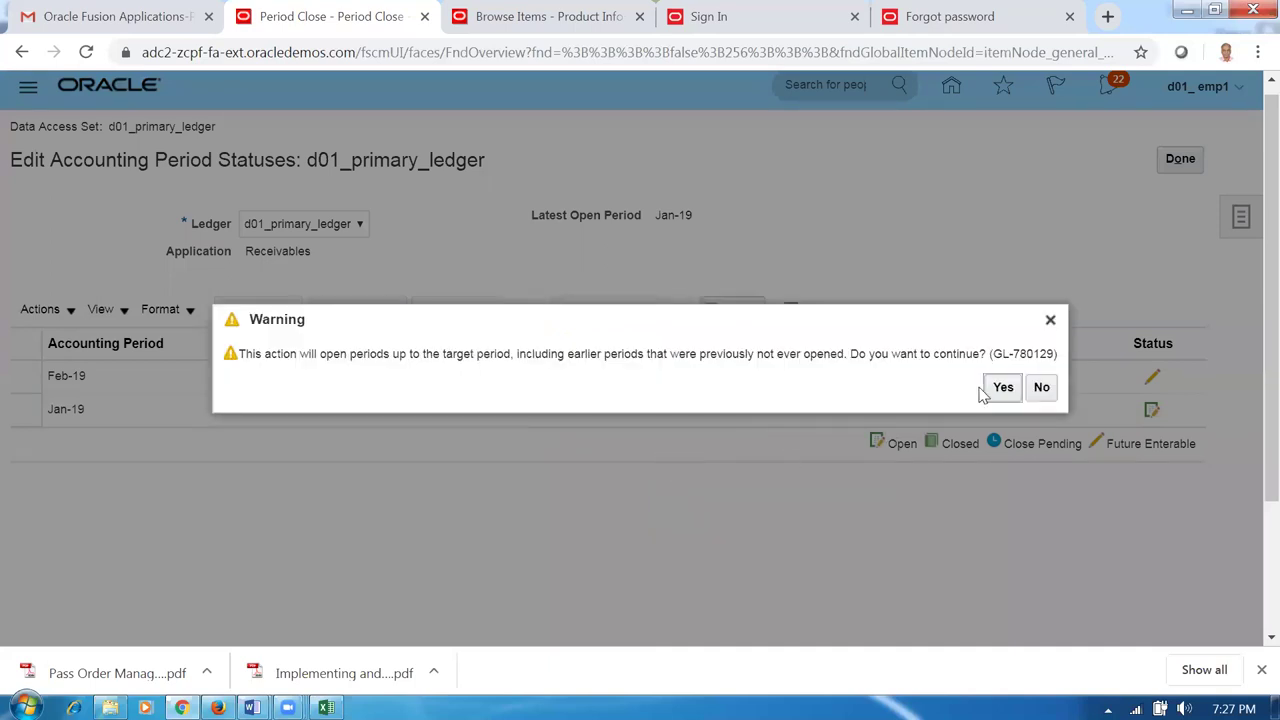
{"action": "left_click", "coordinate": [1001, 387]}
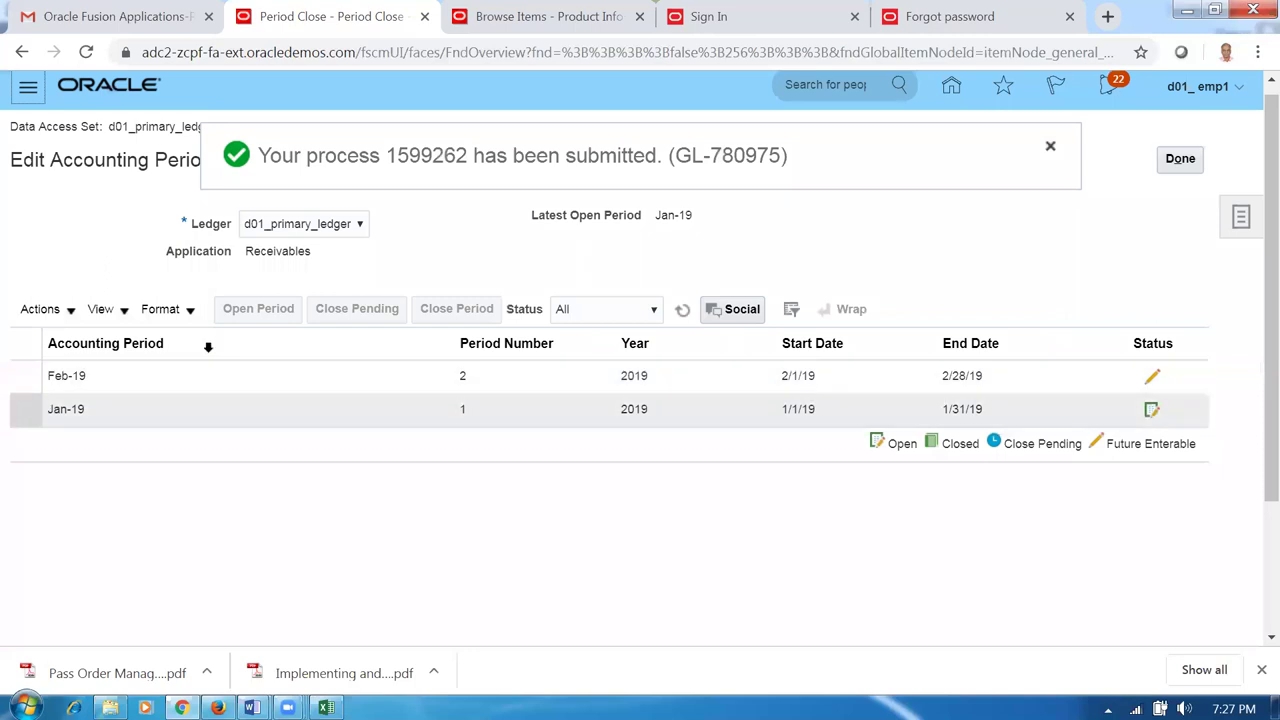
{"action": "left_click", "coordinate": [1051, 149]}
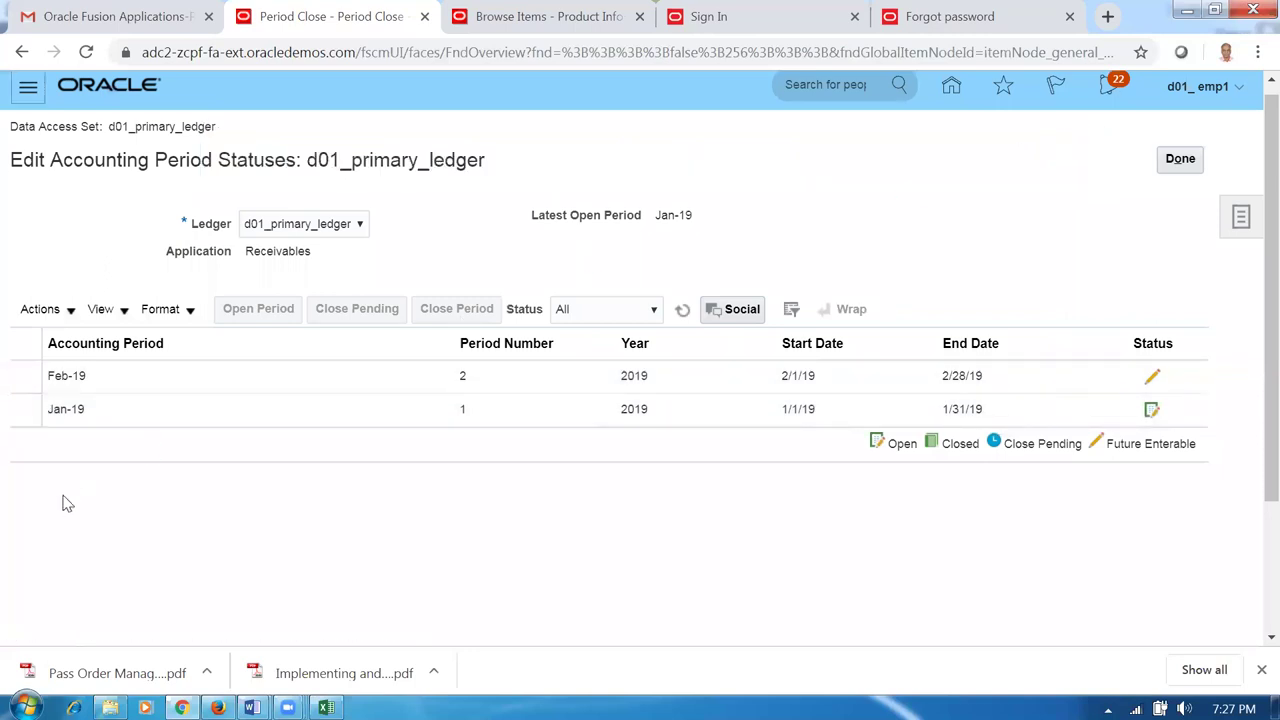
Reload the period list to confirm periods open through Nov-19, then mark row 108 in Word.
{"action": "left_click", "coordinate": [681, 311]}
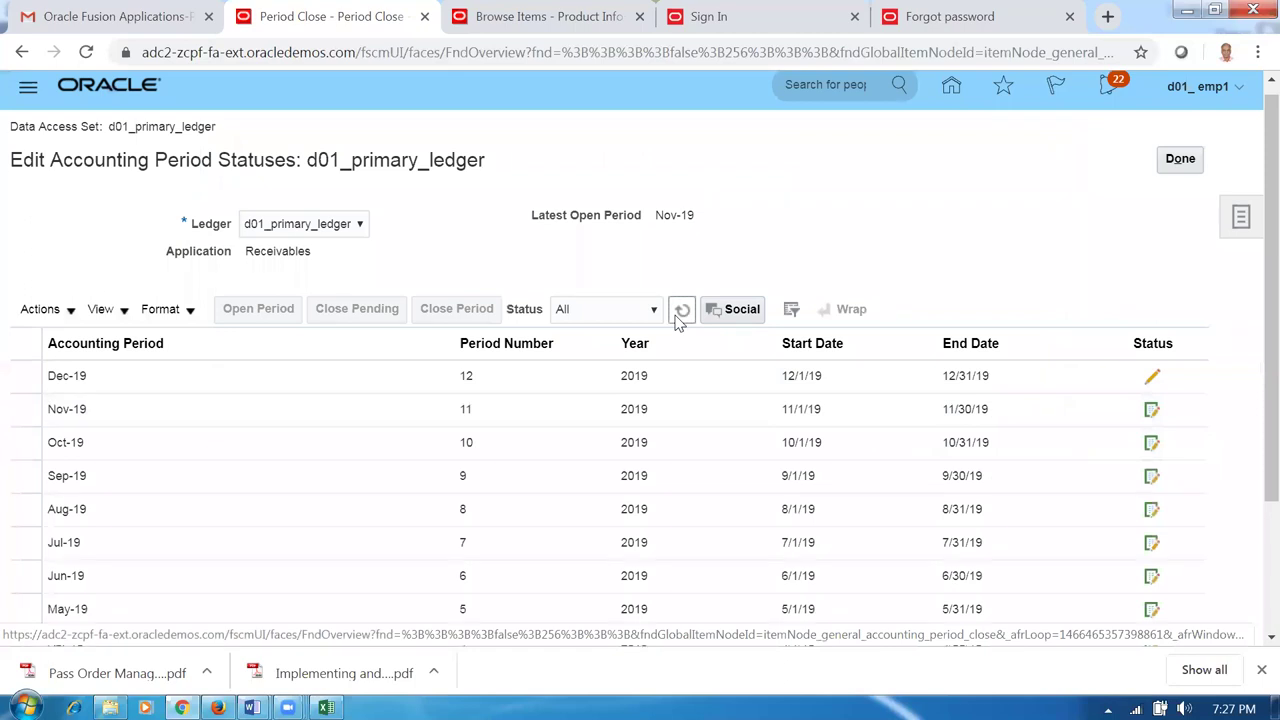
{"action": "left_click", "coordinate": [681, 312]}
{"action": "left_click", "coordinate": [680, 314]}
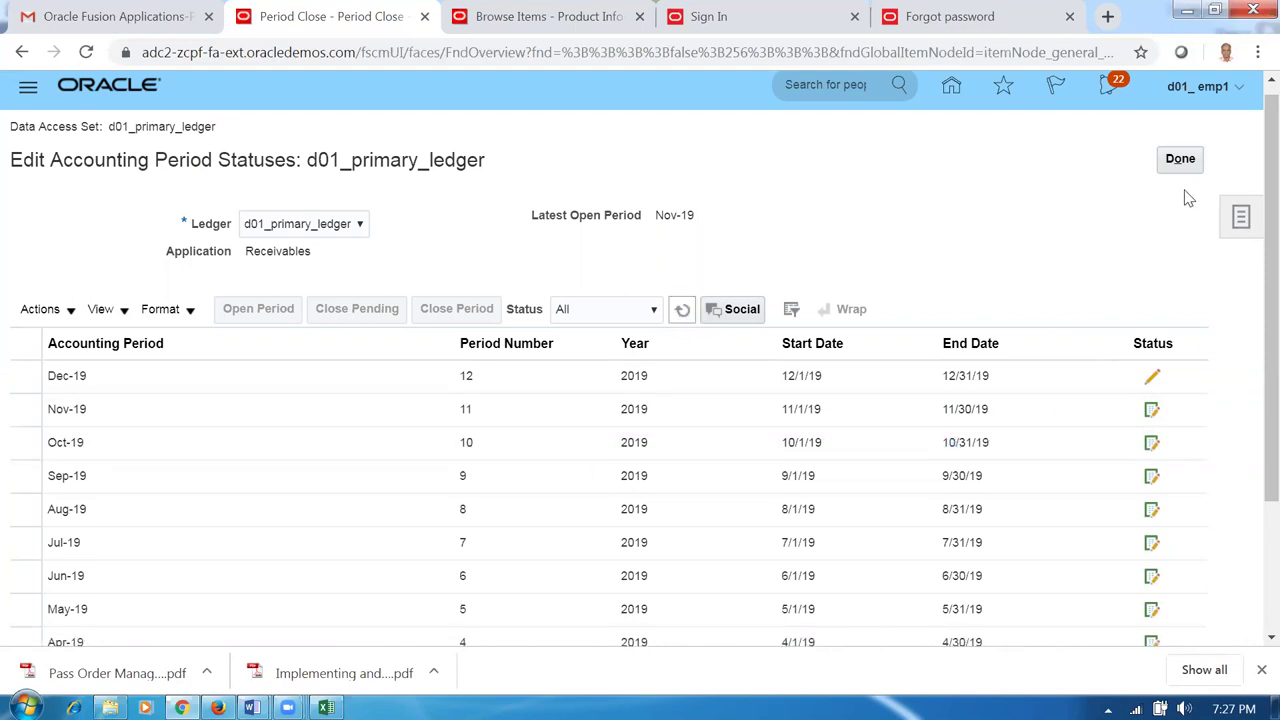
{"action": "key", "text": "alt+Tab"}
{"action": "left_click", "coordinate": [367, 590]}
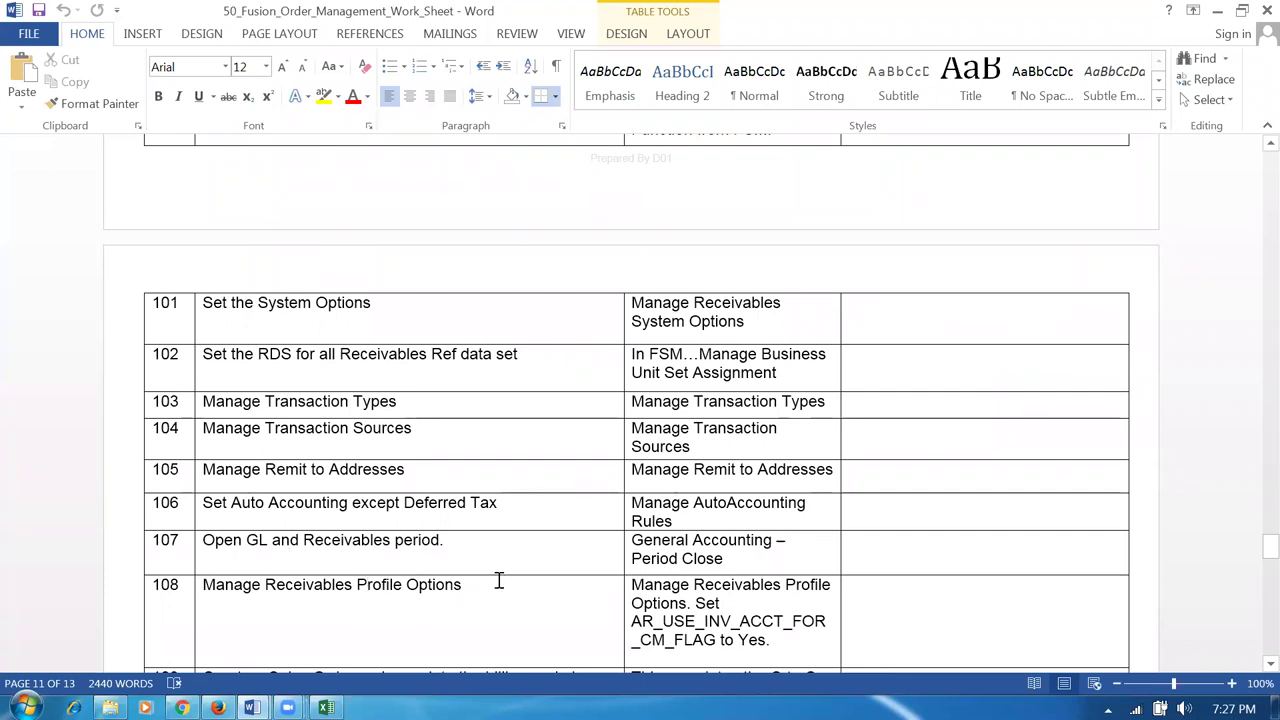
Scroll the Word worksheet to step 108 and return to Oracle's Period Close page.
{"action": "scroll", "coordinate": [500, 580], "scroll_direction": "down", "scroll_amount": 2}
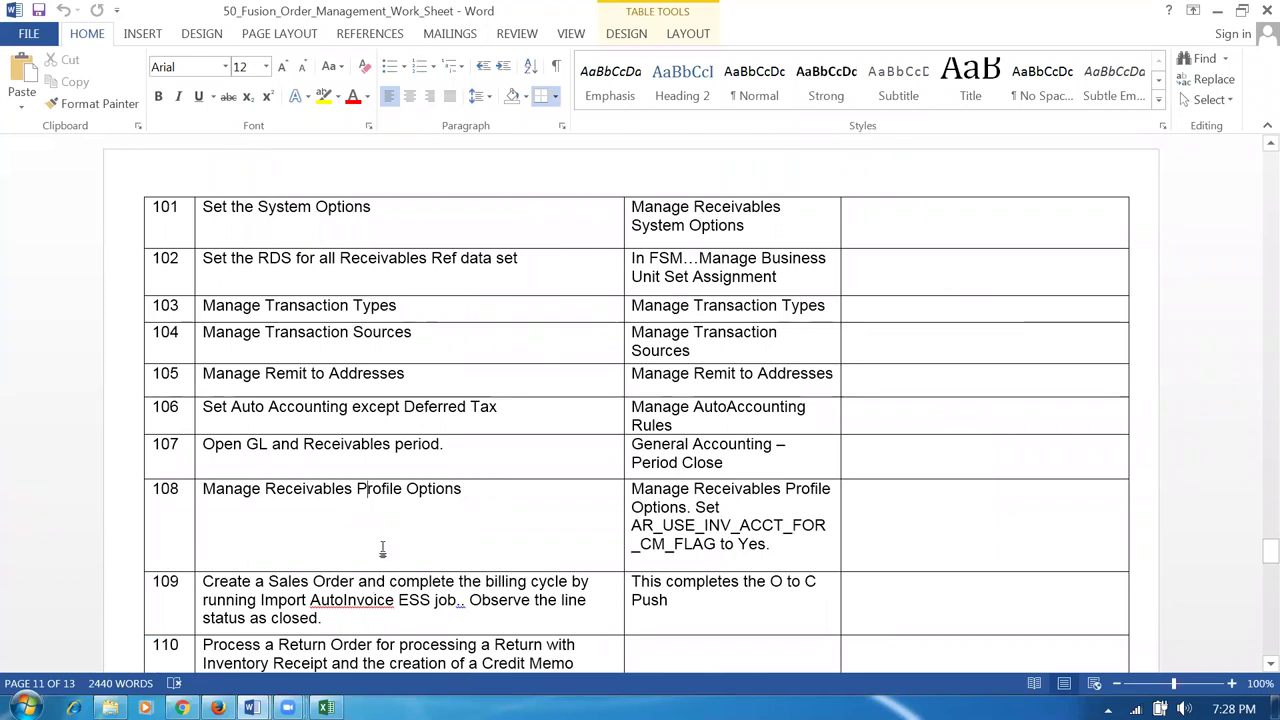
{"action": "key", "text": "alt+Tab"}
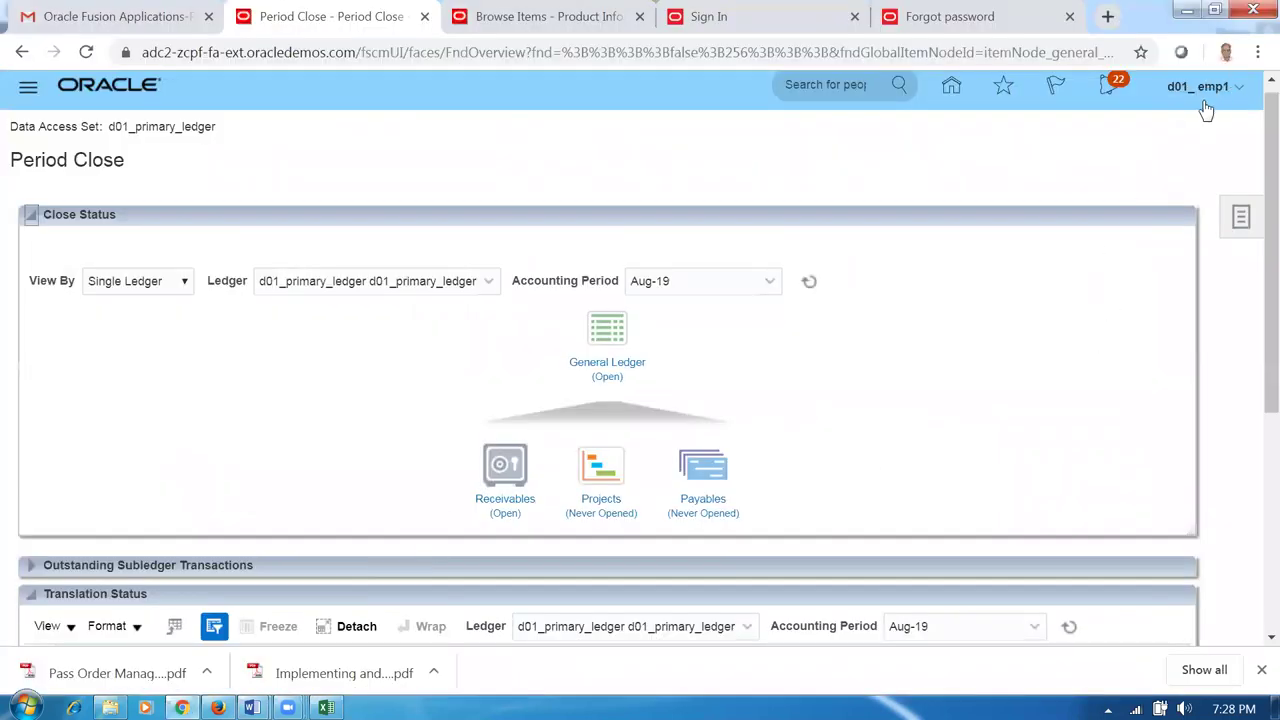
Go to Setup and Maintenance and open the setup task search.
{"action": "left_click", "coordinate": [1198, 88]}
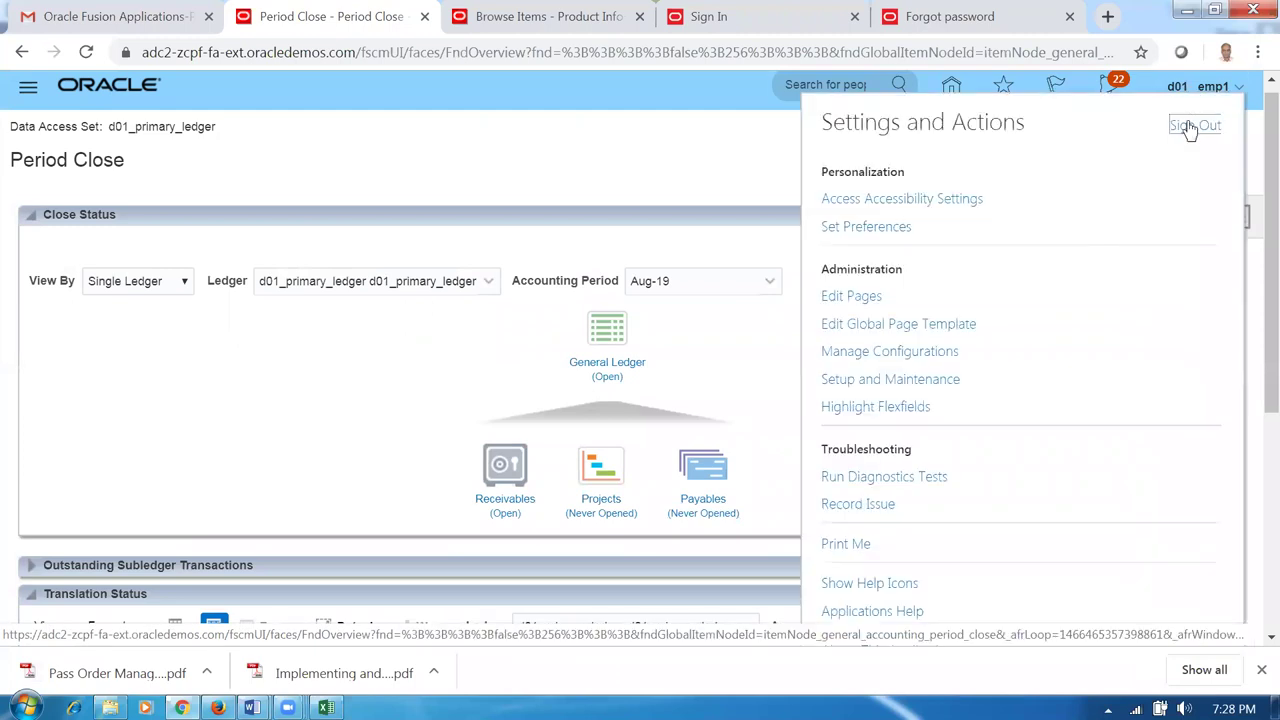
{"action": "left_click", "coordinate": [915, 382]}
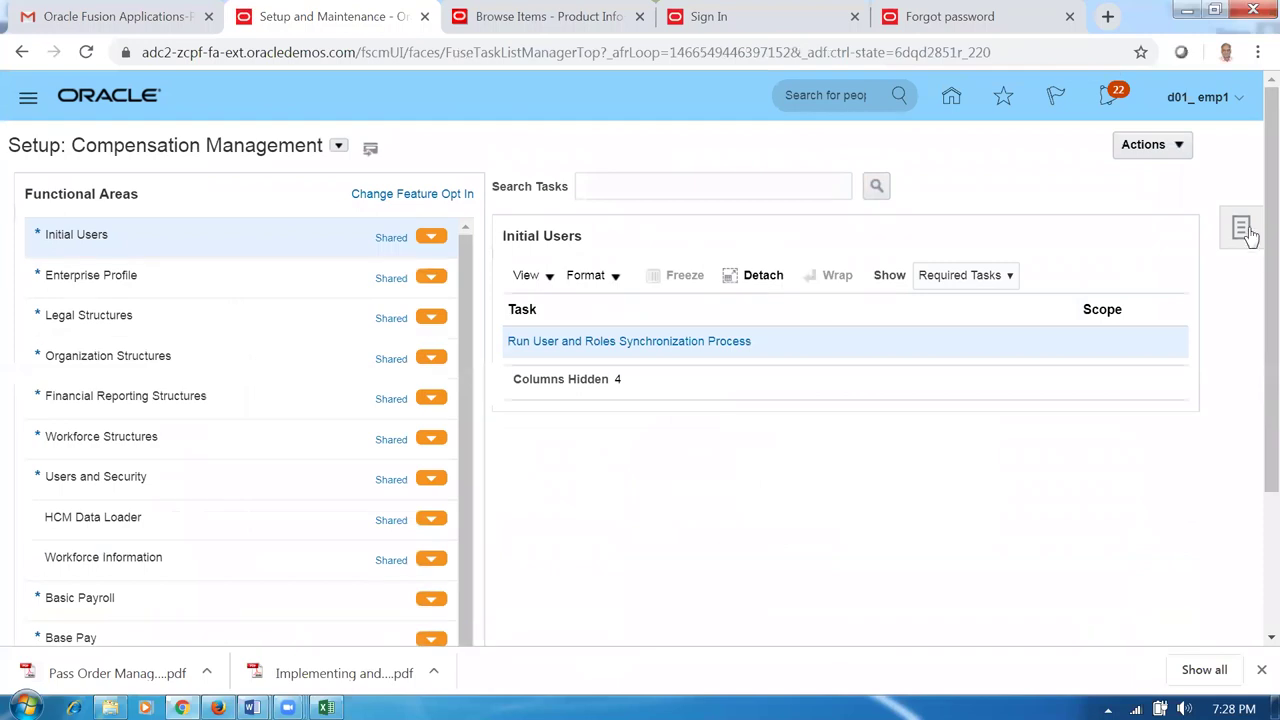
{"action": "left_click", "coordinate": [1240, 232]}
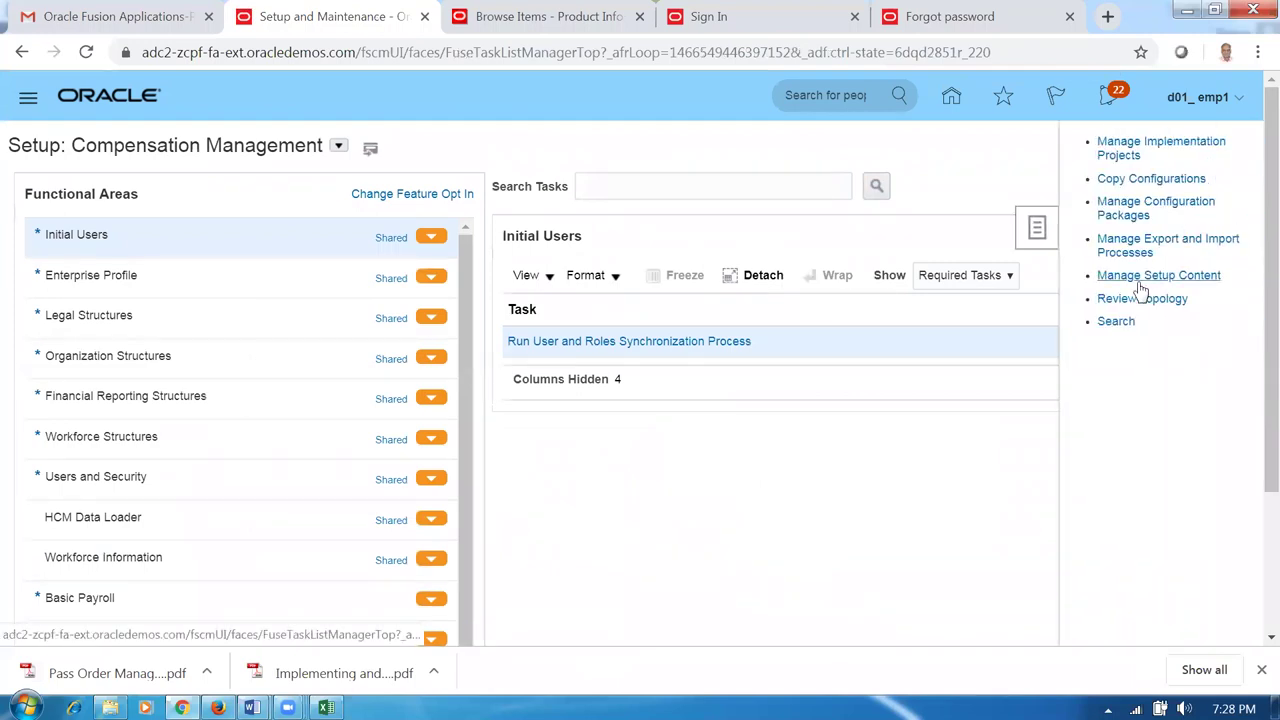
{"action": "left_click", "coordinate": [1115, 321]}
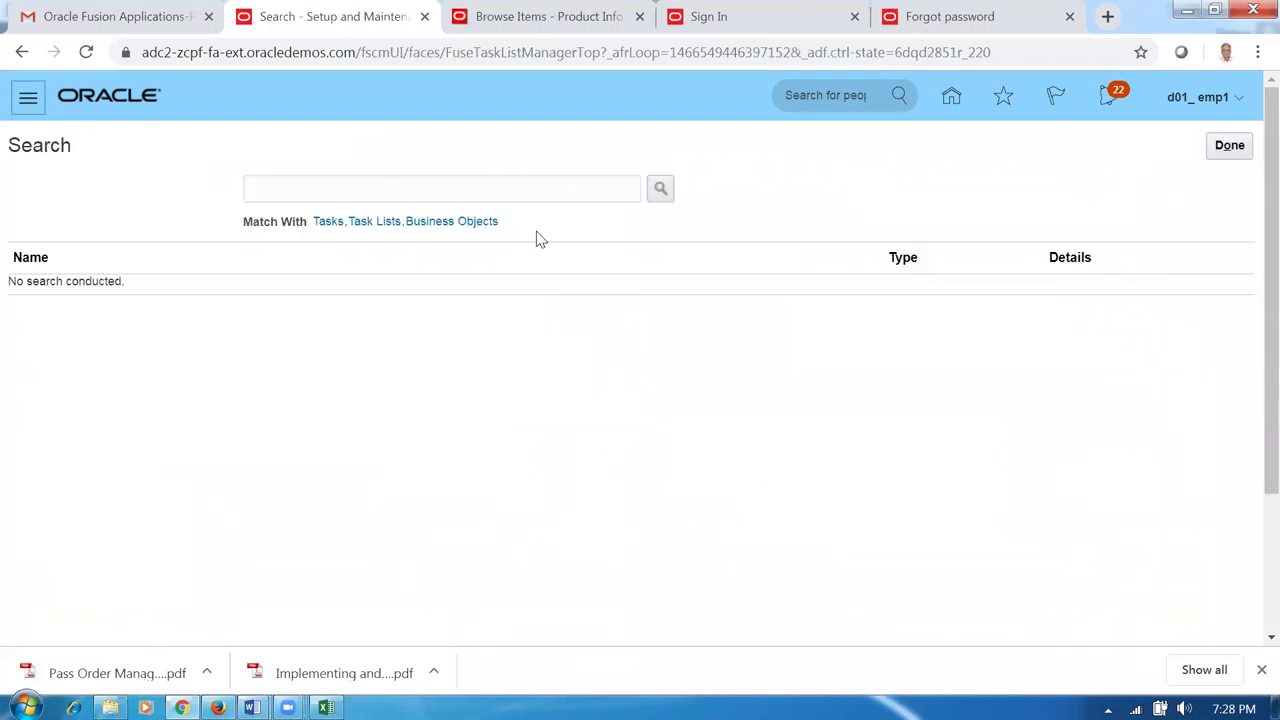
Search tasks for 'man%data%access%' and open Manage Data Access for Users.
{"action": "left_click", "coordinate": [517, 189]}
{"action": "type", "text": "man"}
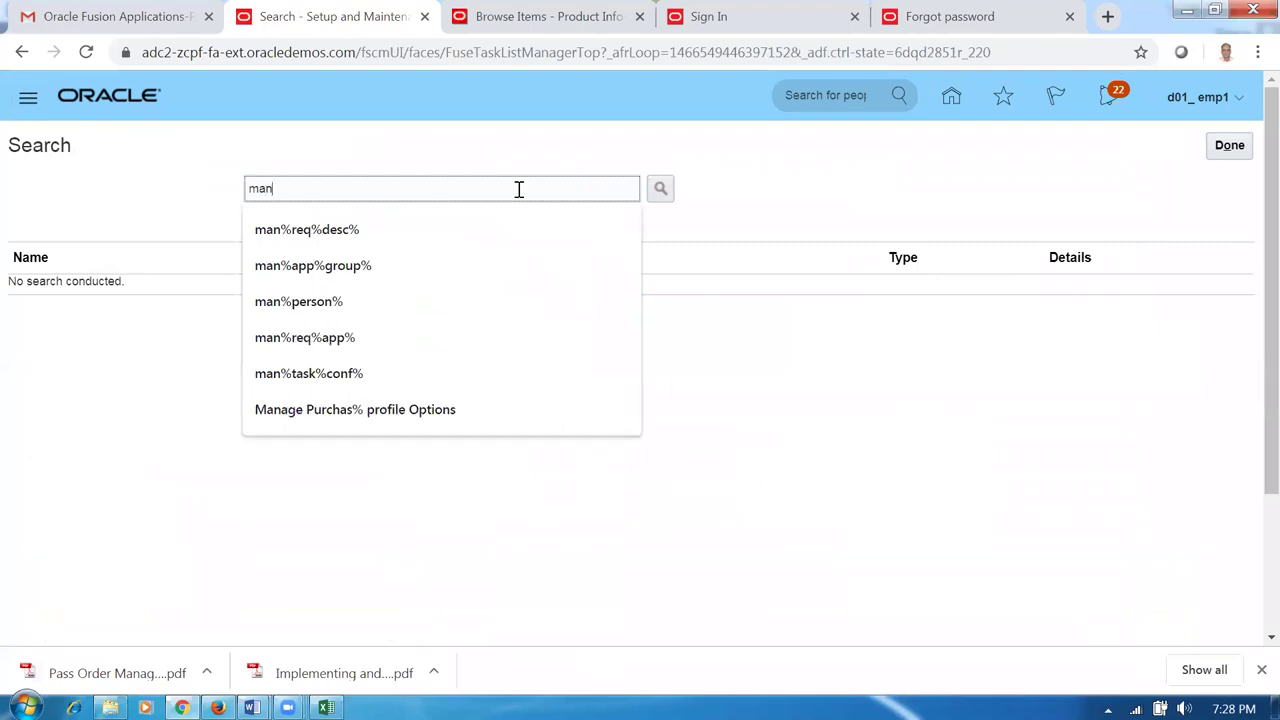
{"action": "type", "text": "%data%access5"}
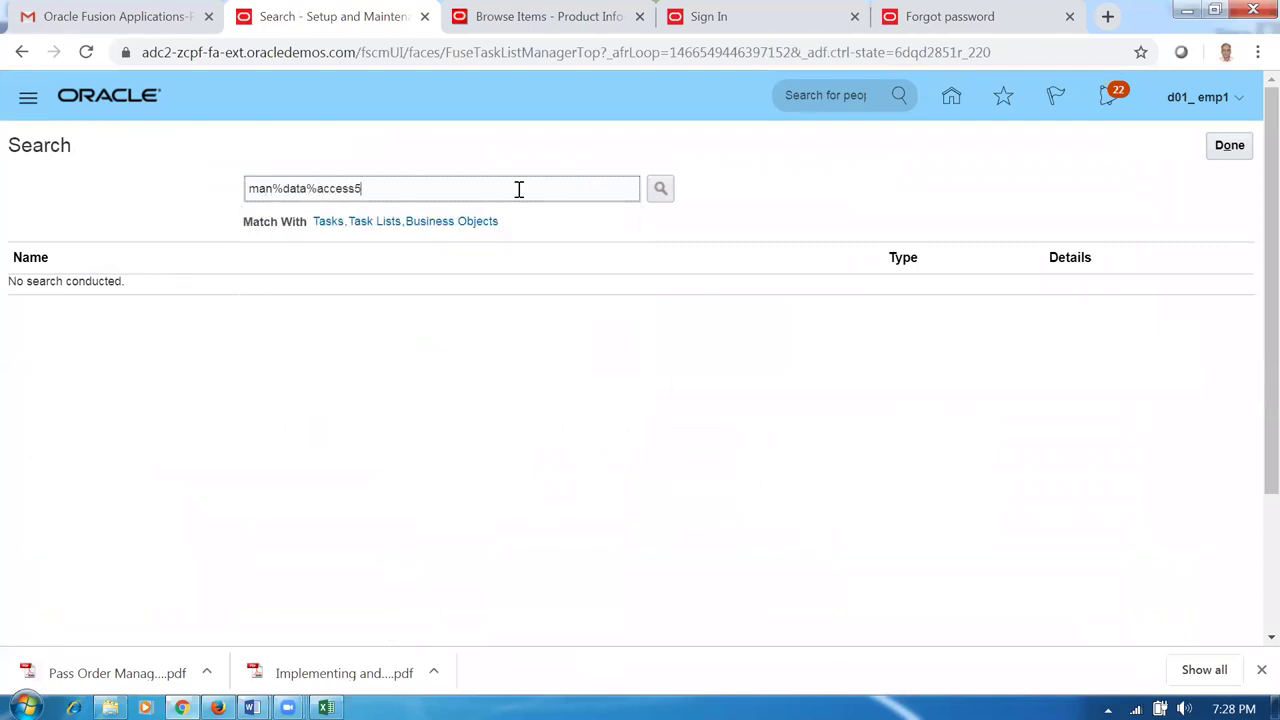
{"action": "key", "text": "Return"}
{"action": "key", "text": "BackSpace"}
{"action": "type", "text": "%"}
{"action": "key", "text": "Return"}
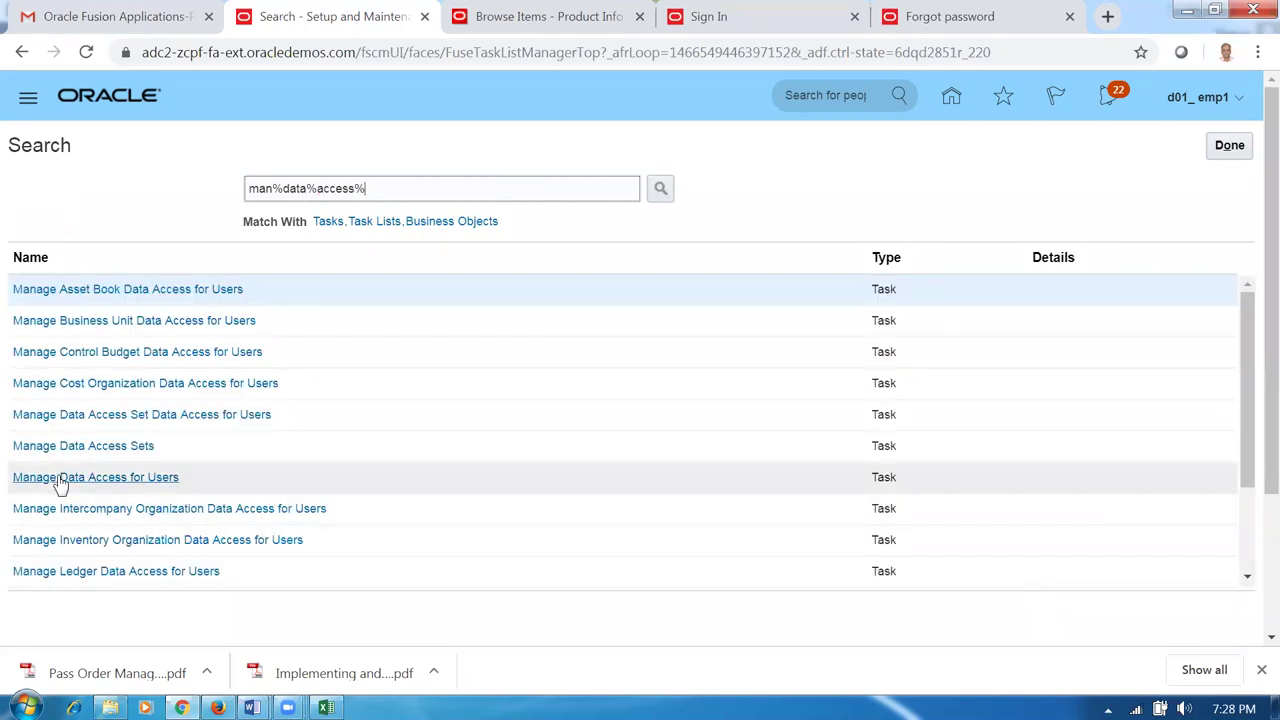
{"action": "left_click", "coordinate": [61, 477]}
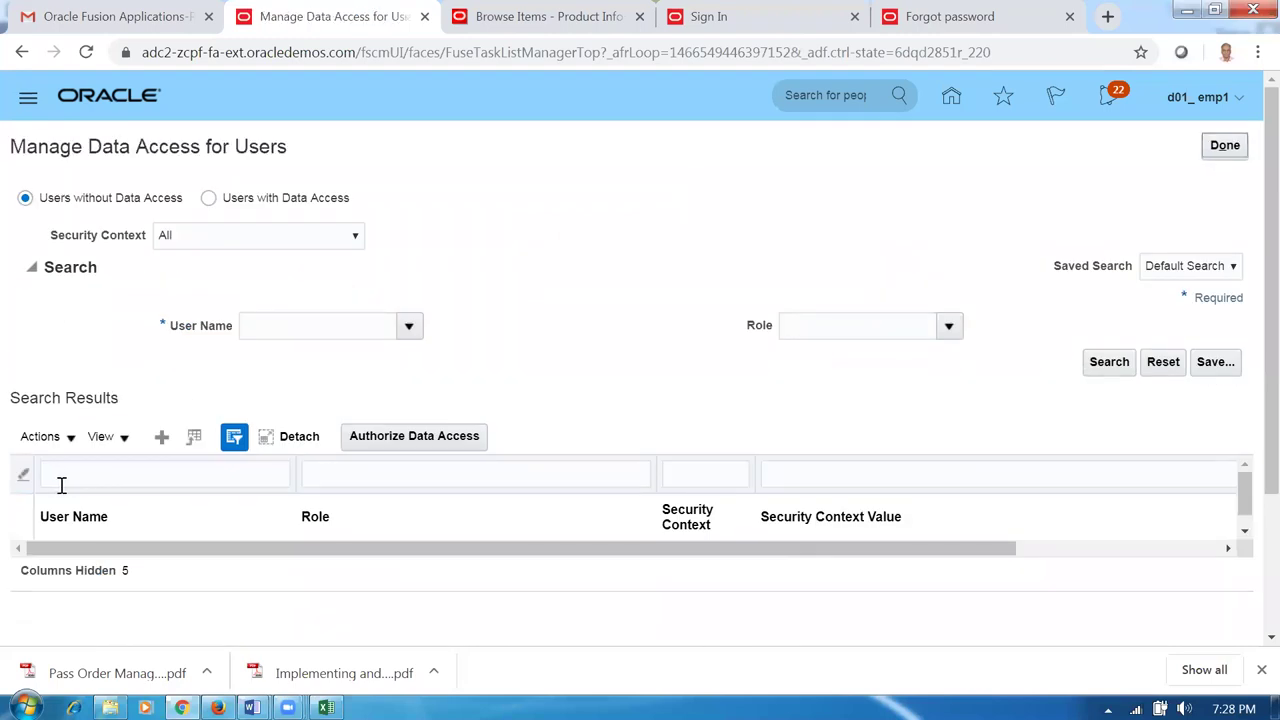
Add a data access row for the employee user with the Accounts Receivable Manager role.
{"action": "left_click", "coordinate": [161, 438]}
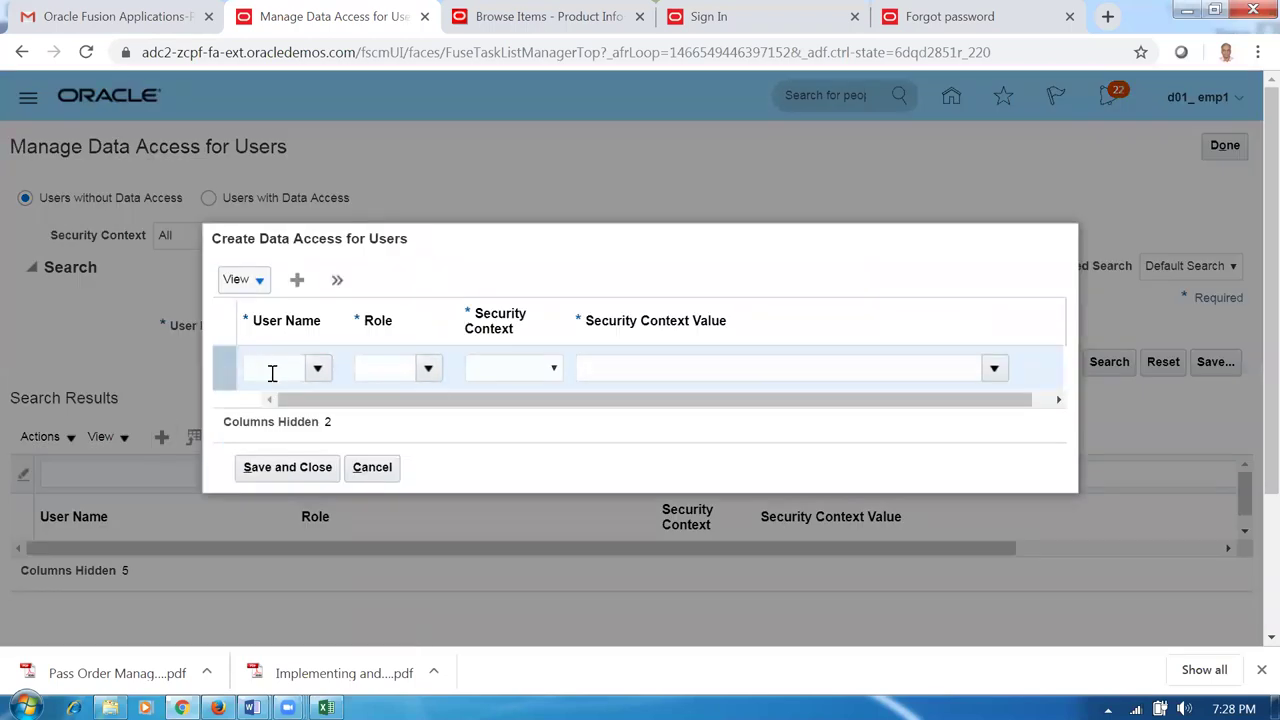
{"action": "left_click", "coordinate": [262, 376]}
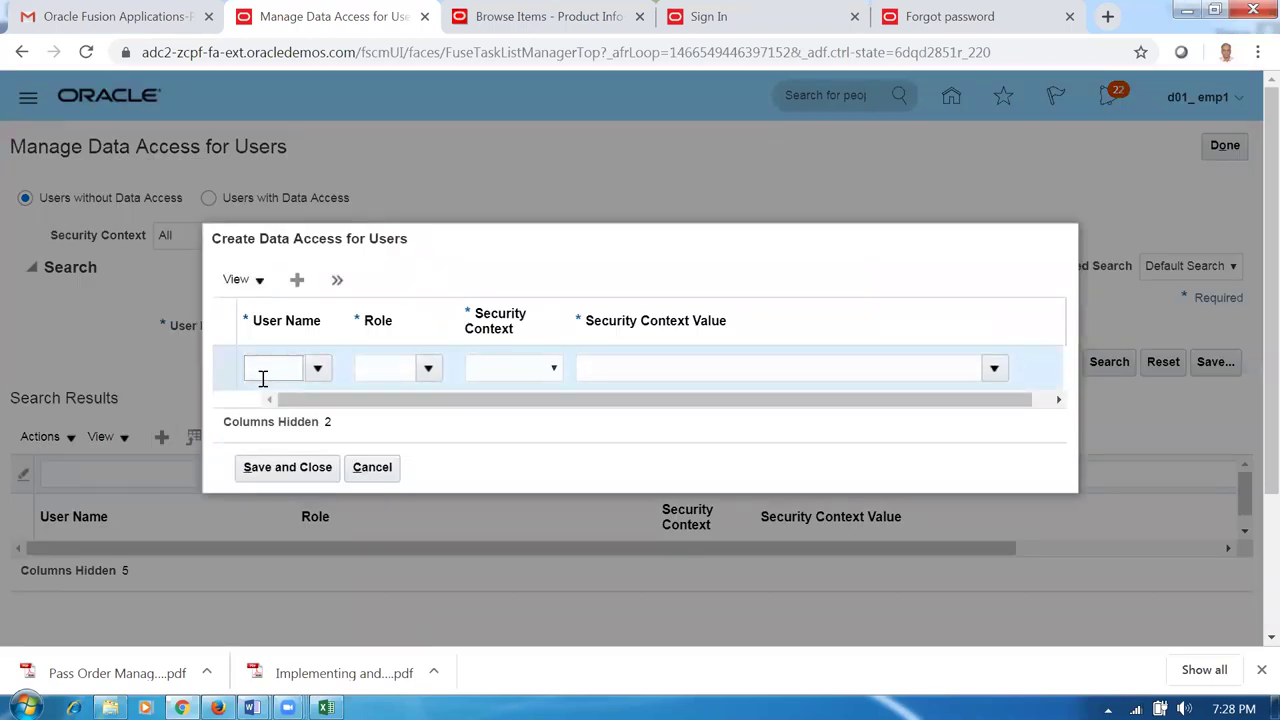
{"action": "type", "text": "d01_emp1"}
{"action": "key", "text": "Tab"}
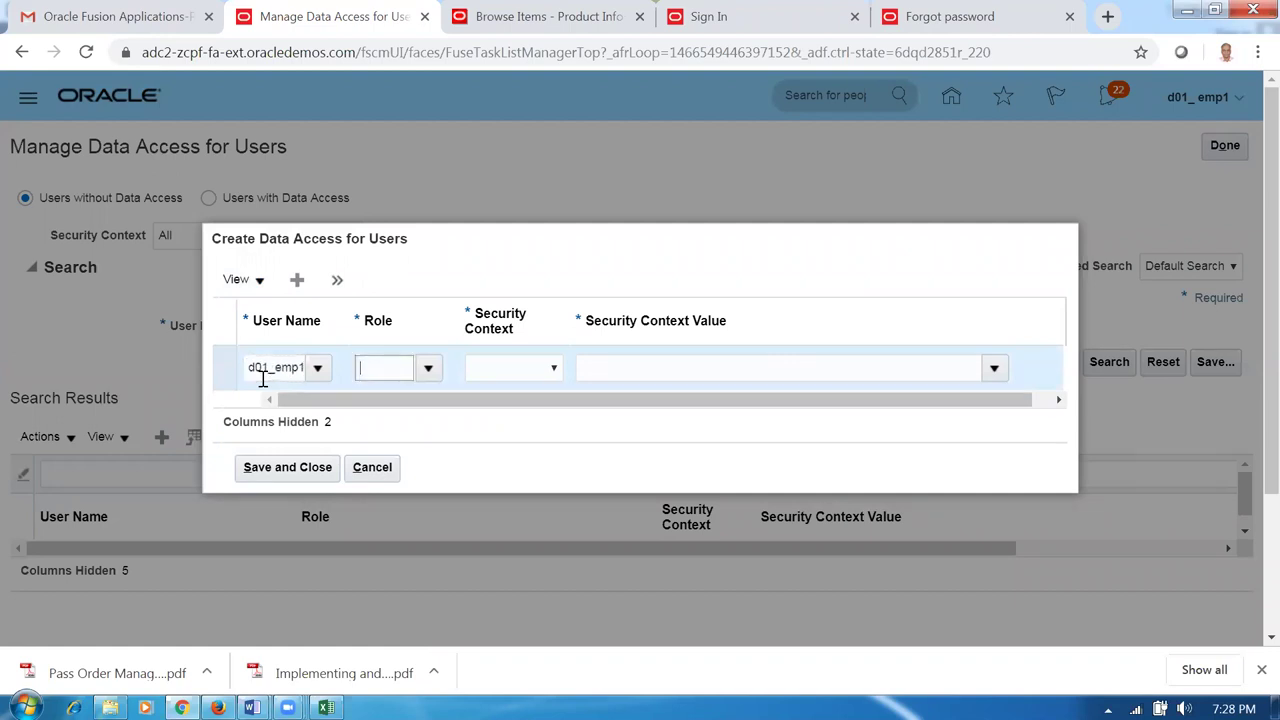
{"action": "type", "text": "acc"}
{"action": "key", "text": "Tab"}
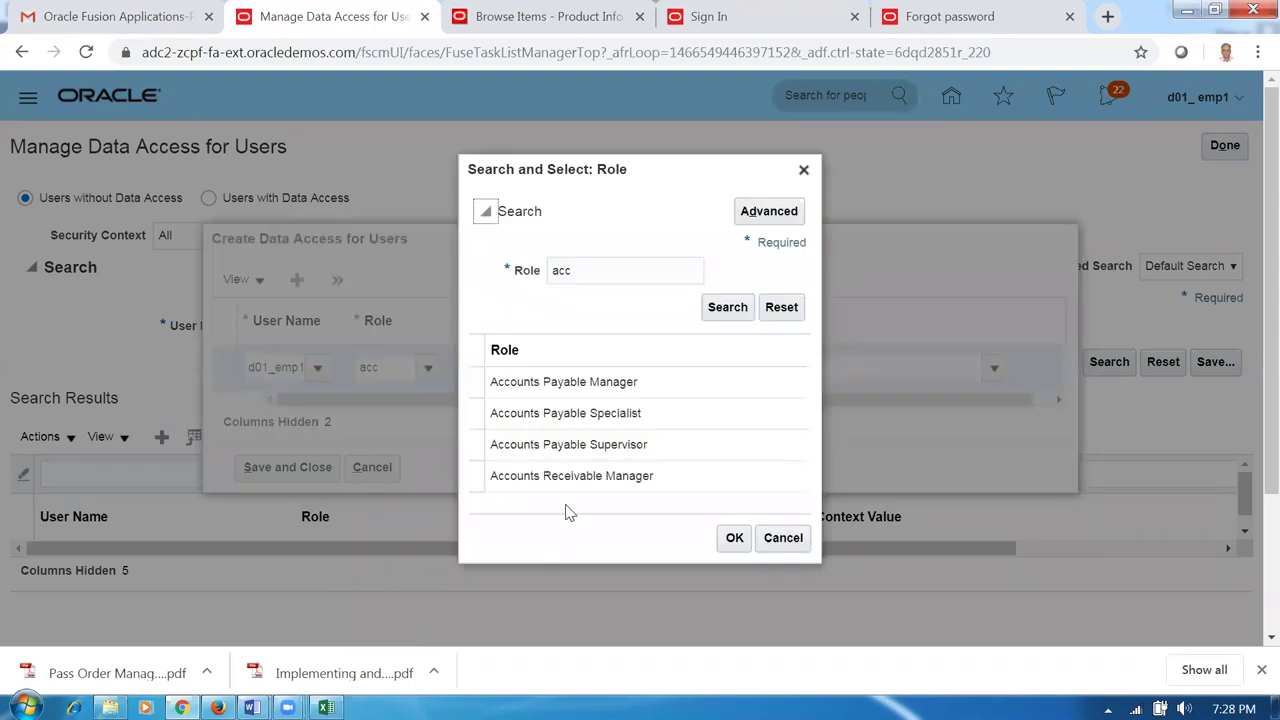
{"action": "left_click", "coordinate": [573, 477]}
{"action": "left_click", "coordinate": [733, 537]}
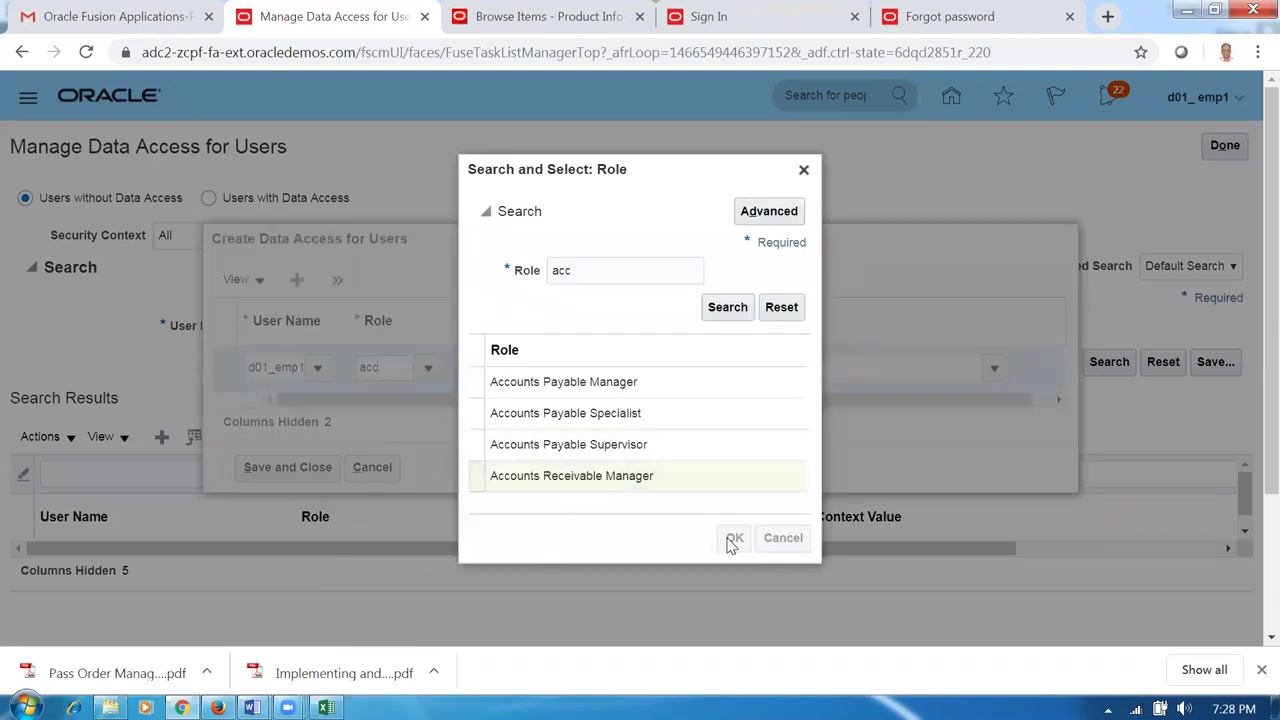
Set the security context to Business unit with value d01_business_unit and save.
{"action": "left_click", "coordinate": [530, 367]}
{"action": "left_click", "coordinate": [540, 403]}
{"action": "left_click", "coordinate": [640, 372]}
{"action": "type", "text": "d01_business_unit"}
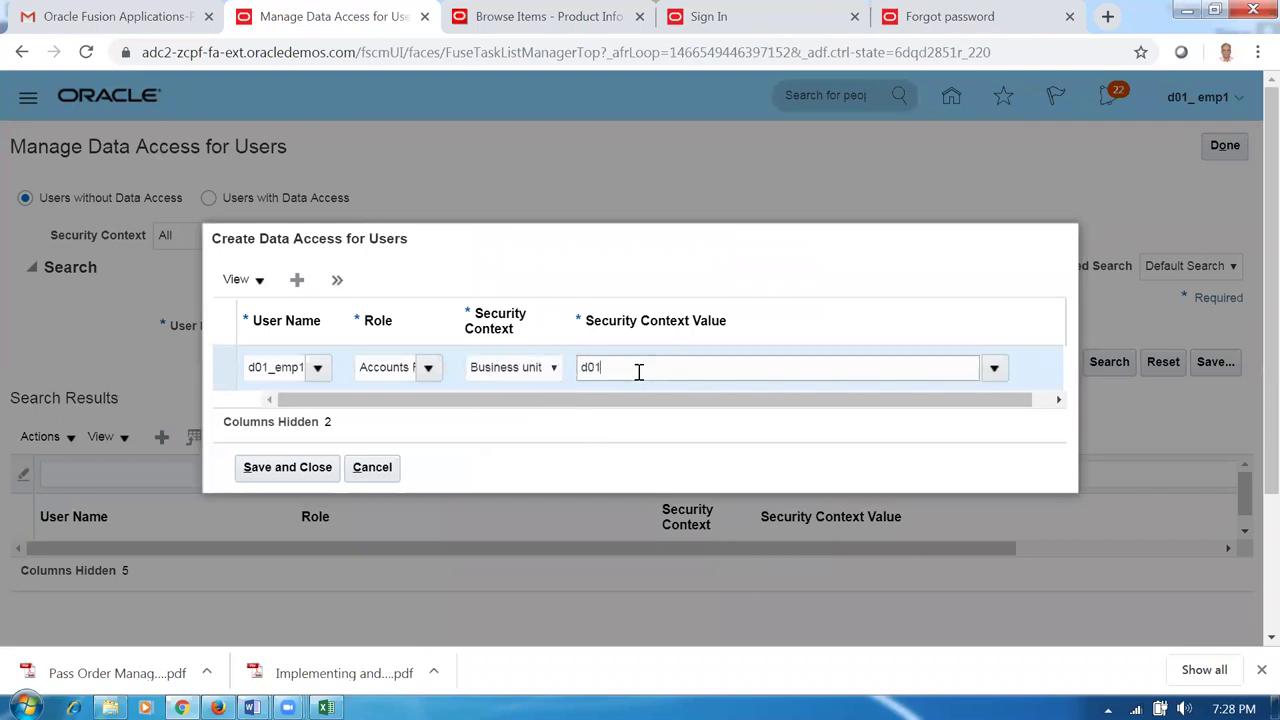
{"action": "left_click", "coordinate": [268, 467]}
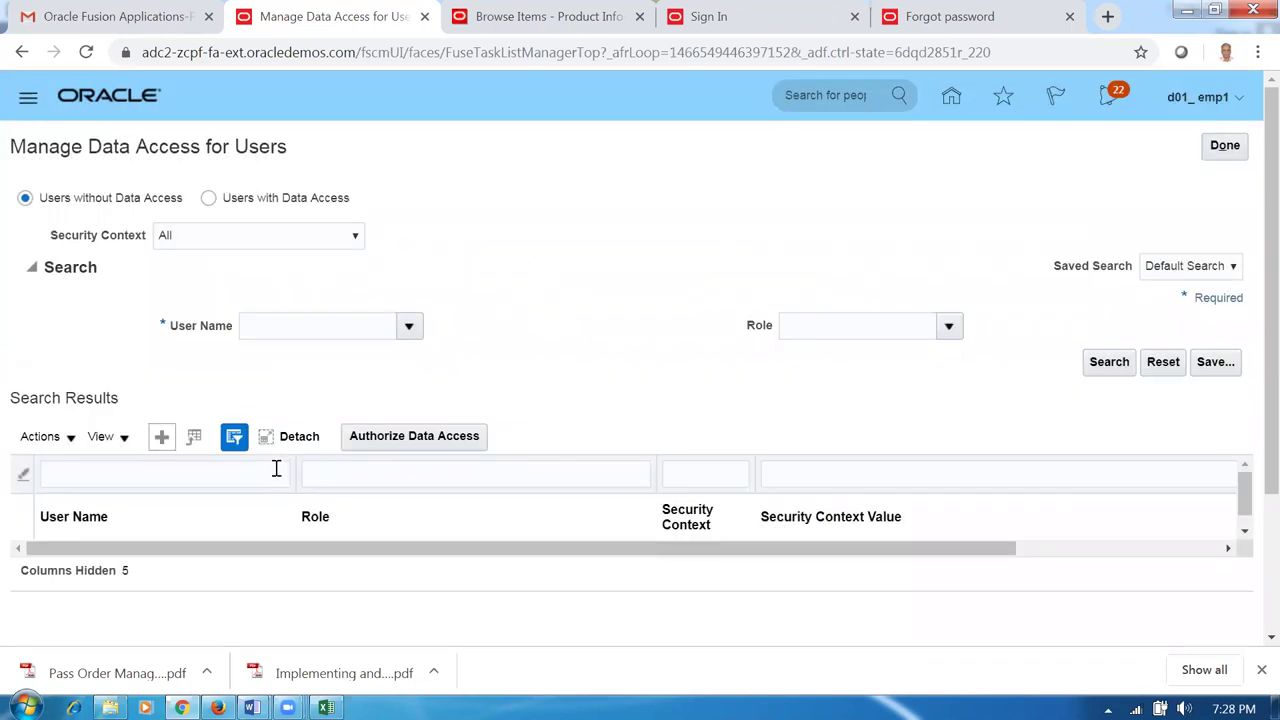
Close the data access pages back to Setup and switch to the Word worksheet.
{"action": "left_click", "coordinate": [1233, 148]}
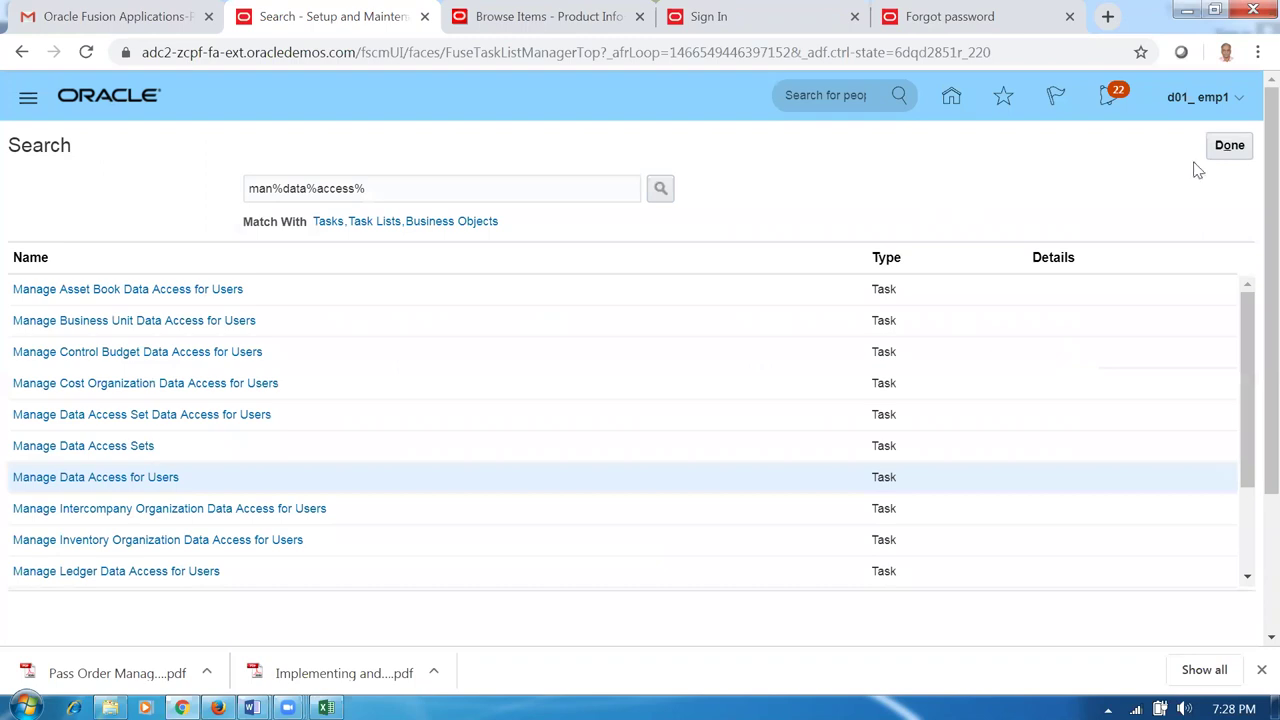
{"action": "left_click", "coordinate": [1231, 148]}
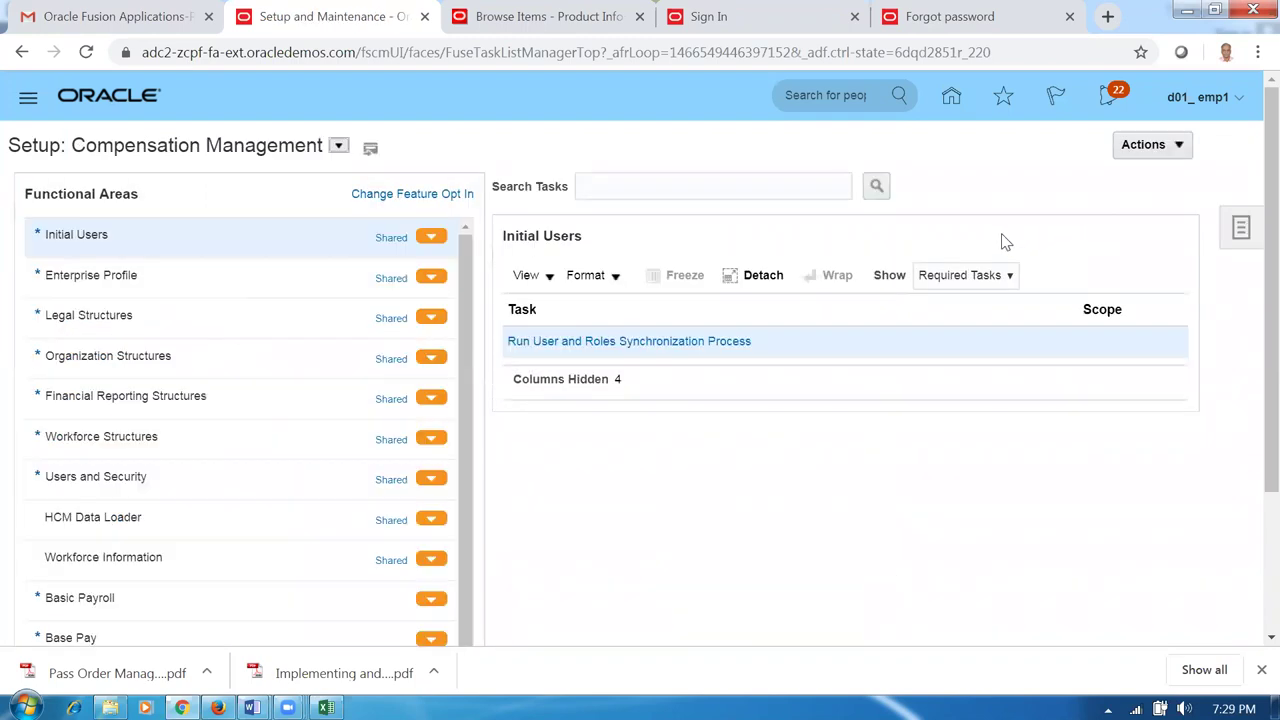
{"action": "key", "text": "alt+Tab"}
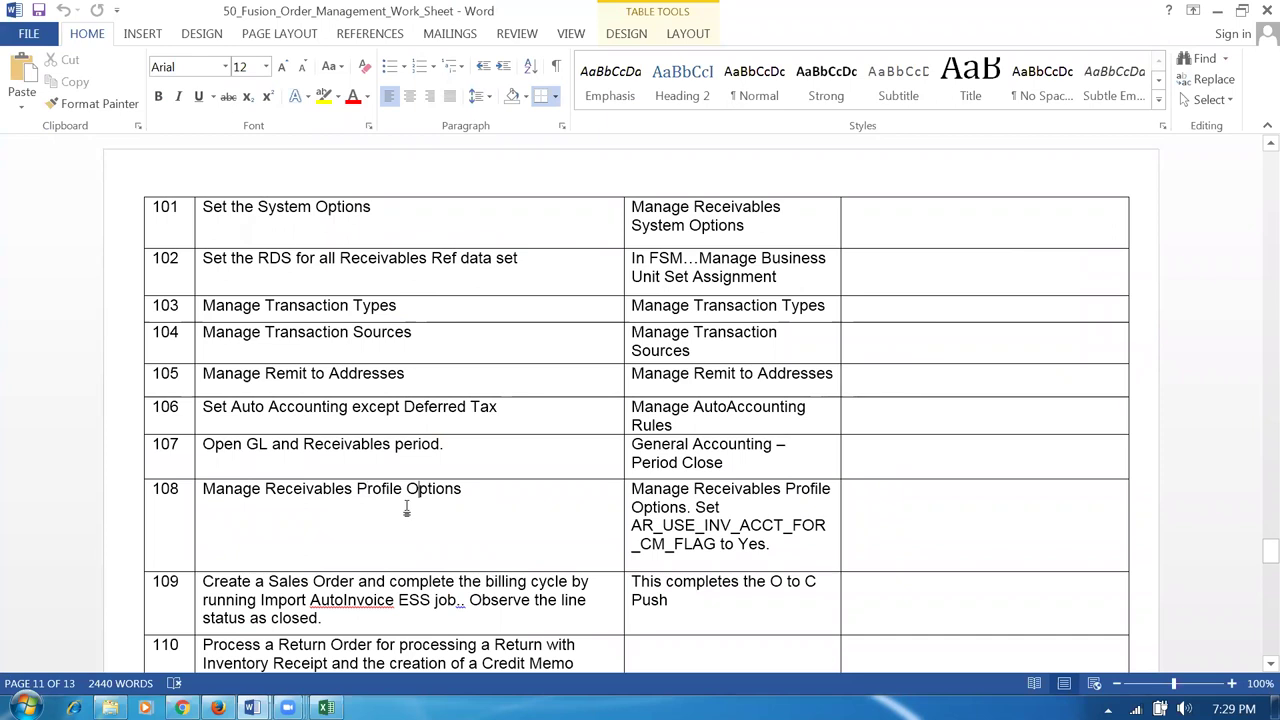
{"action": "scroll", "coordinate": [408, 503], "scroll_direction": "down", "scroll_amount": 1}
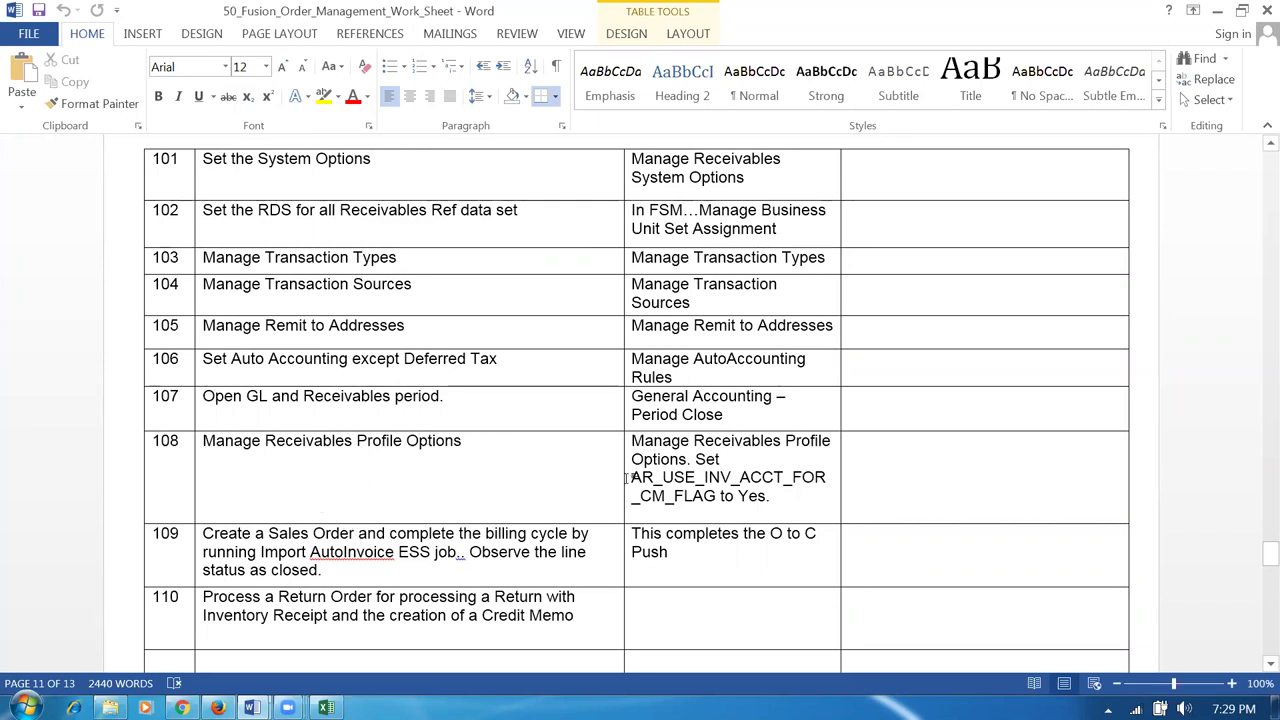
{"action": "left_click", "coordinate": [214, 443]}
{"action": "left_click_drag", "start_coordinate": [272, 448], "coordinate": [434, 452]}
{"action": "left_click", "coordinate": [397, 497]}
{"action": "left_click", "coordinate": [313, 441]}
{"action": "left_click", "coordinate": [244, 442]}
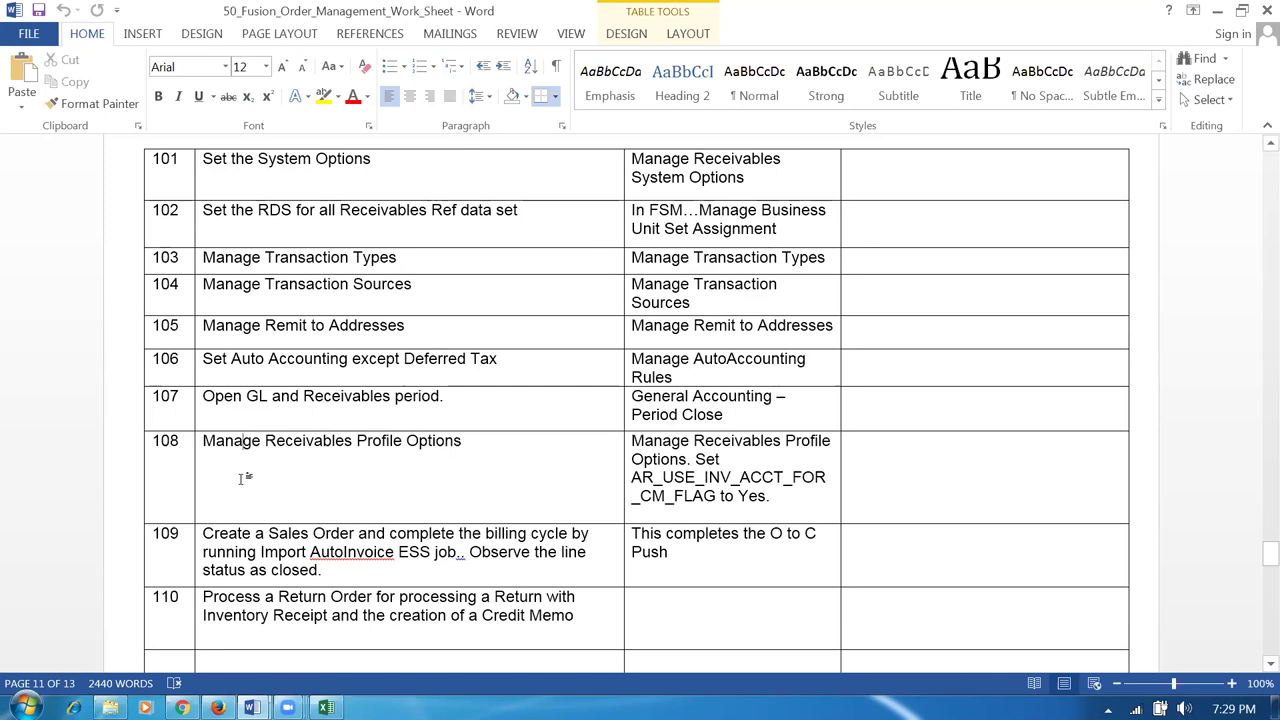